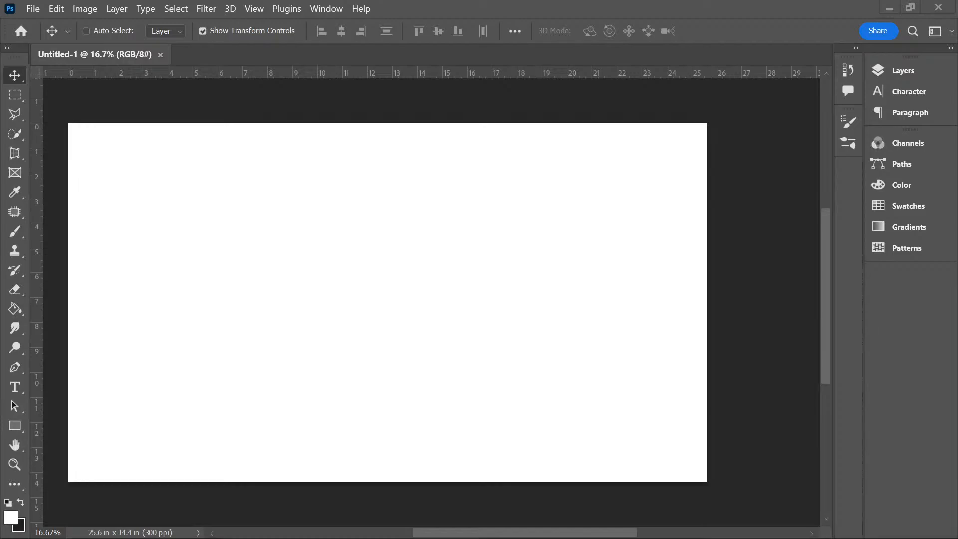
left_click_drag(0, 345, 341, 298)
left_click_drag(429, 349, 367, 315)
left_click_drag(531, 272, 551, 290)
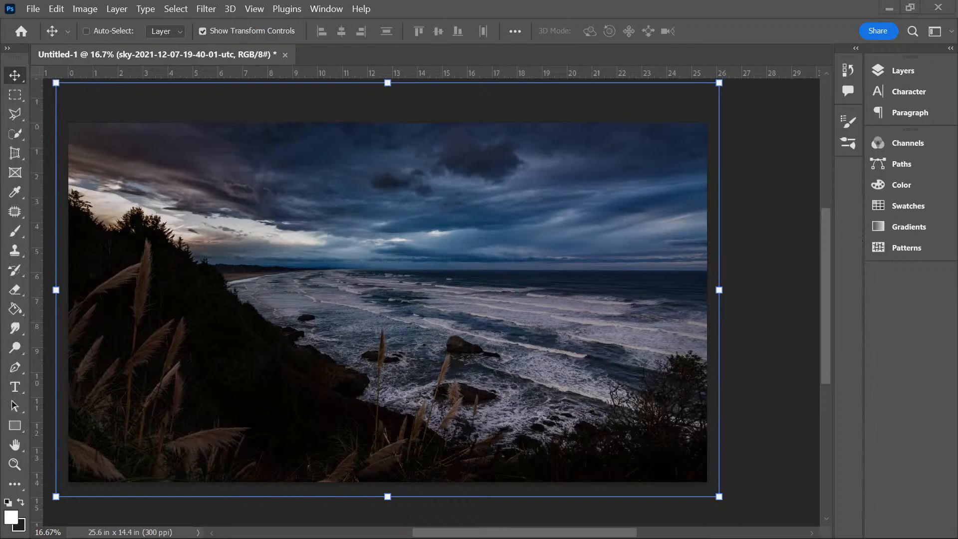
- Place the stormy rocky seascape photo above the sky layer and scale it to about 104.43% so it covers the canvas
left_click_drag(1, 350, 336, 321)
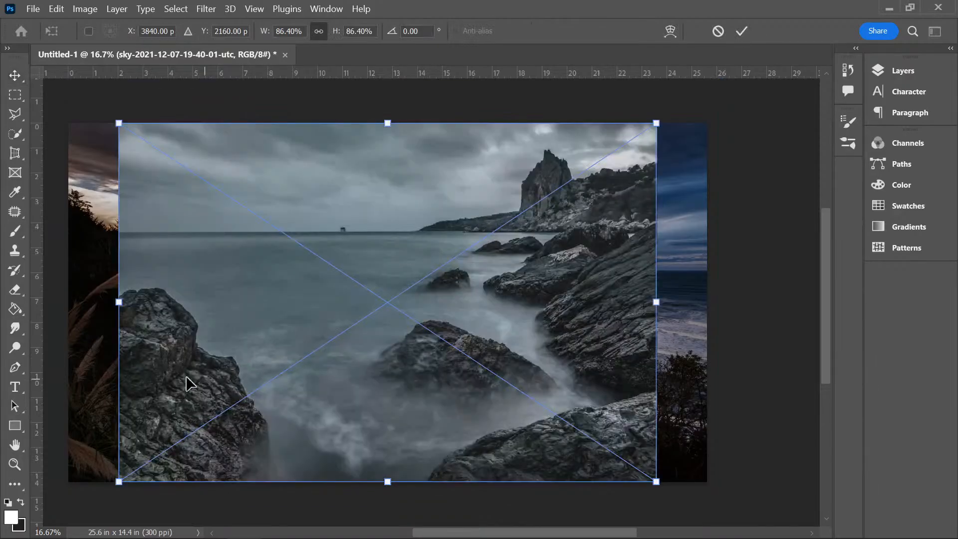
left_click_drag(656, 304, 716, 293)
key("Return")
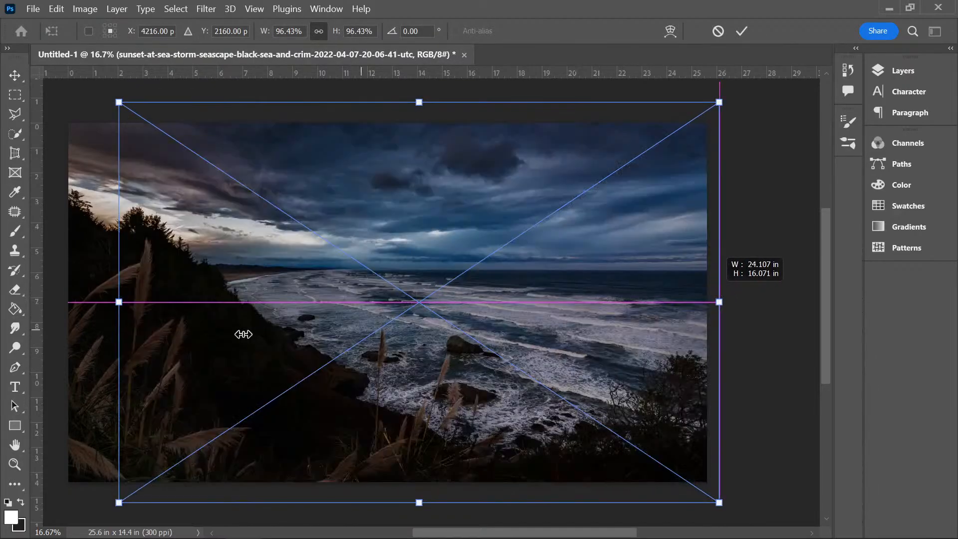
left_click_drag(119, 302, 66, 313)
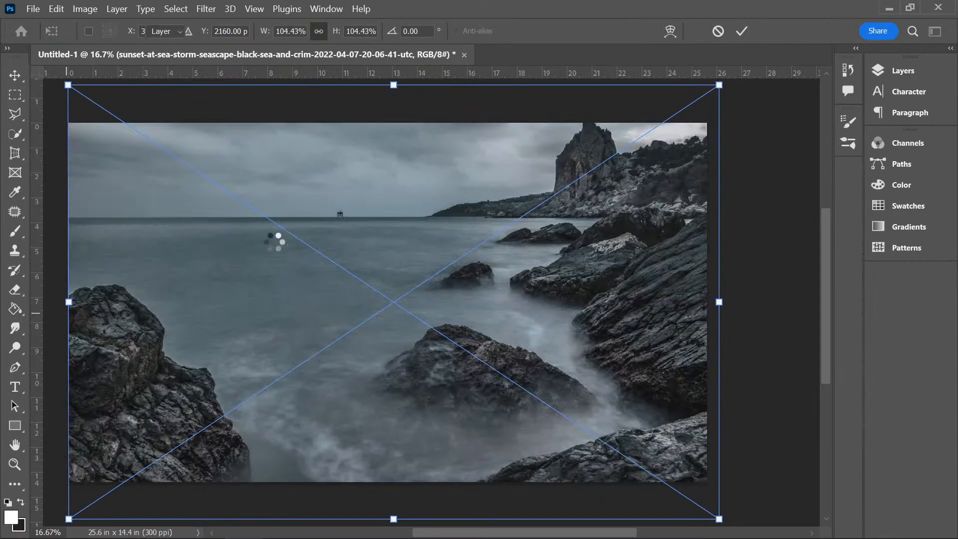
key("Return")
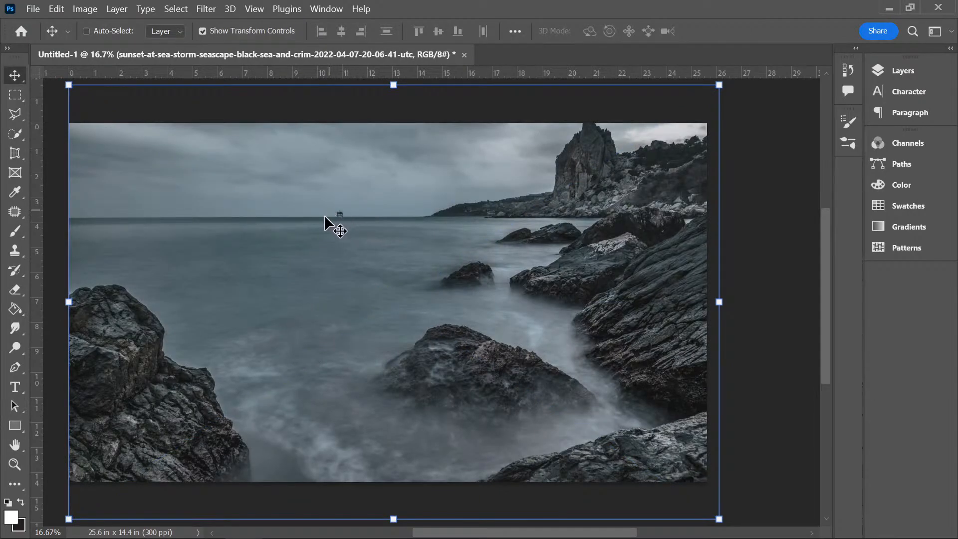
- Remove the offshore platform on the horizon by patching it with the adjacent clear sky and water, and deselect
scroll(345, 223, "up", 1)
scroll(345, 223, "up", 6)
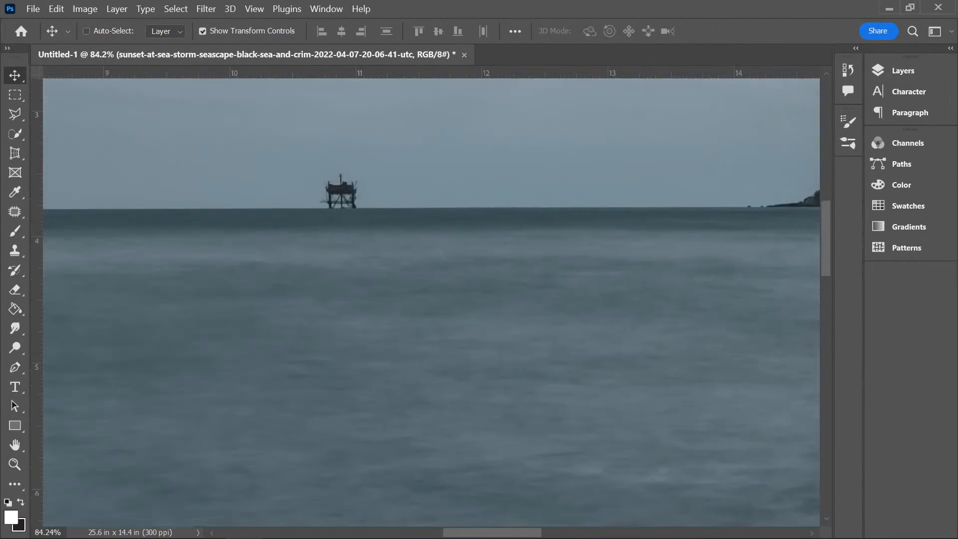
left_click(15, 94)
left_click_drag(291, 157, 384, 235)
left_click(14, 211)
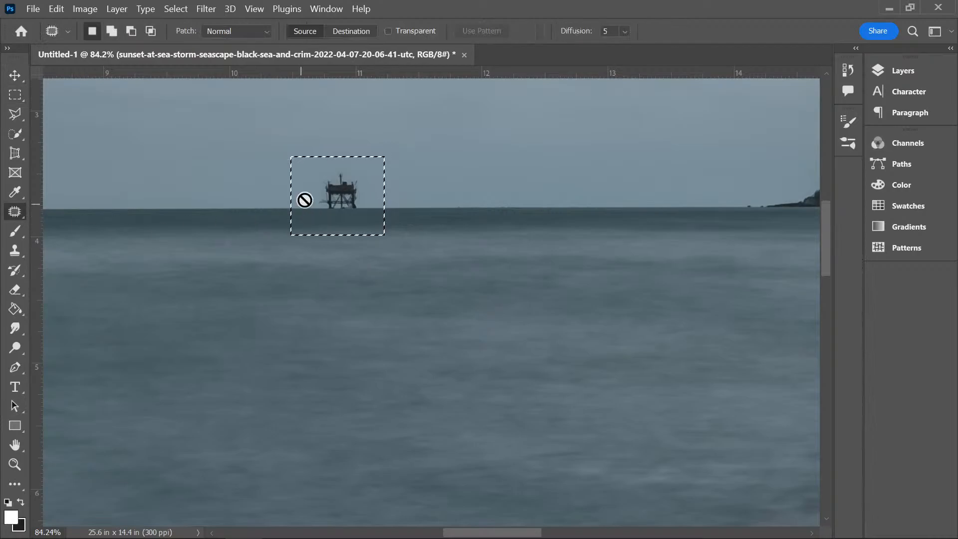
left_click(330, 188)
left_click(514, 241)
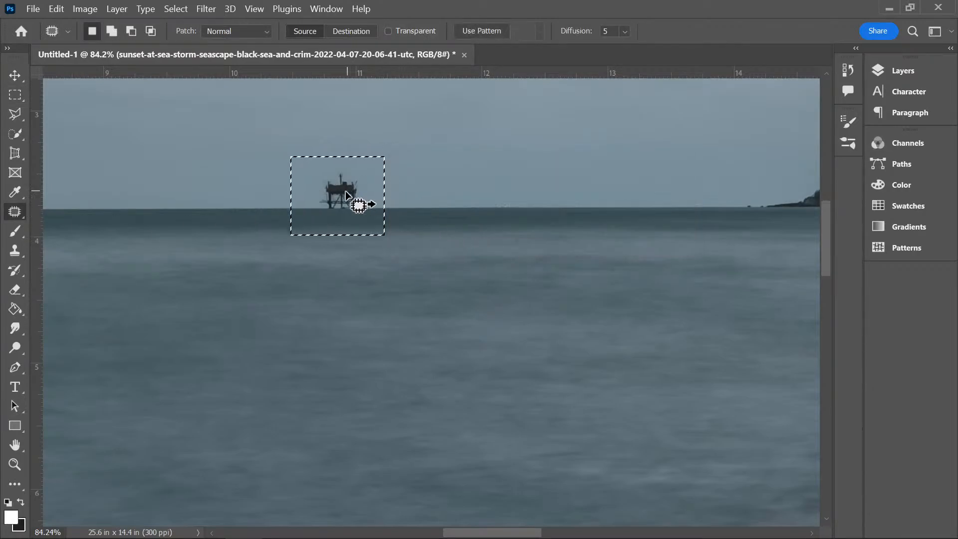
left_click_drag(345, 191, 255, 196)
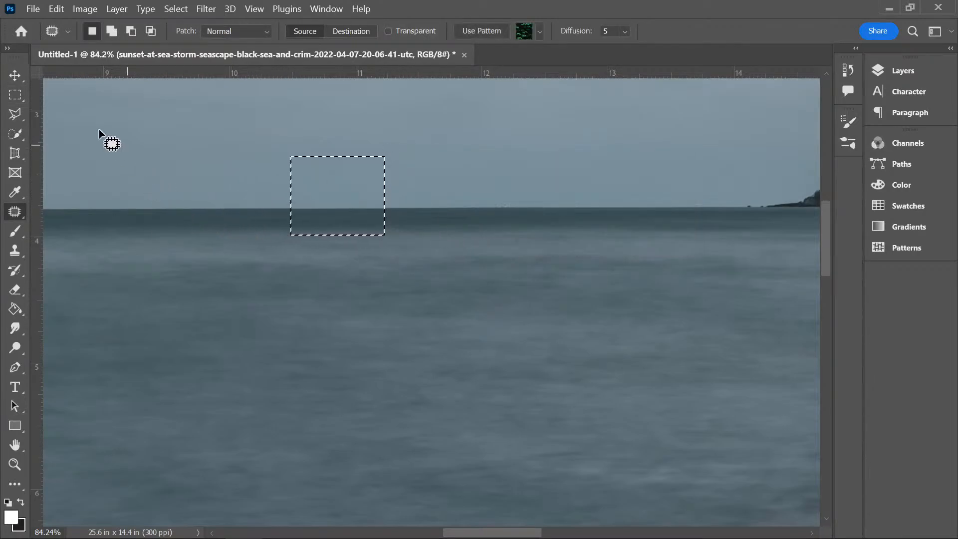
left_click(15, 97)
key("ctrl+d")
- Select the sky area of the seascape layer automatically with Select Sky
scroll(237, 274, "down", 9)
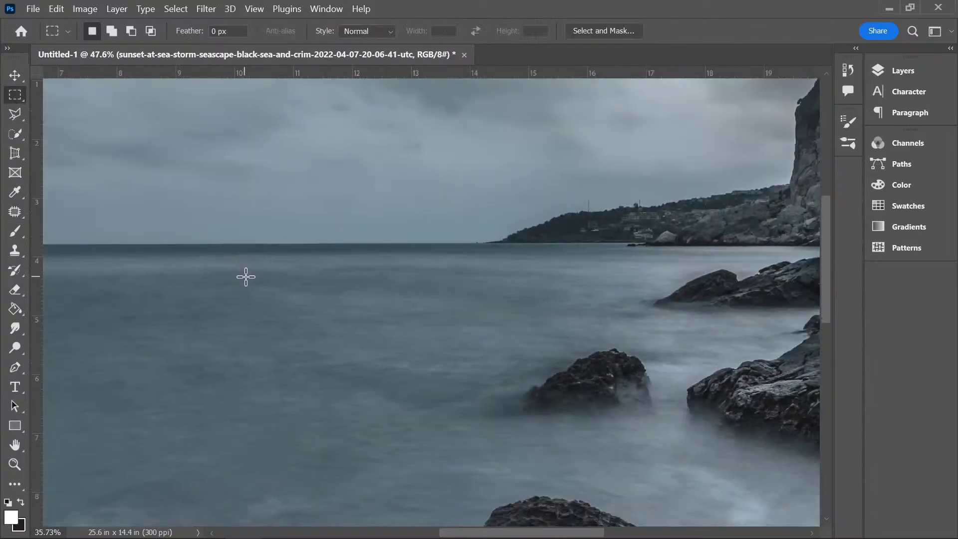
scroll(246, 277, "down", 8)
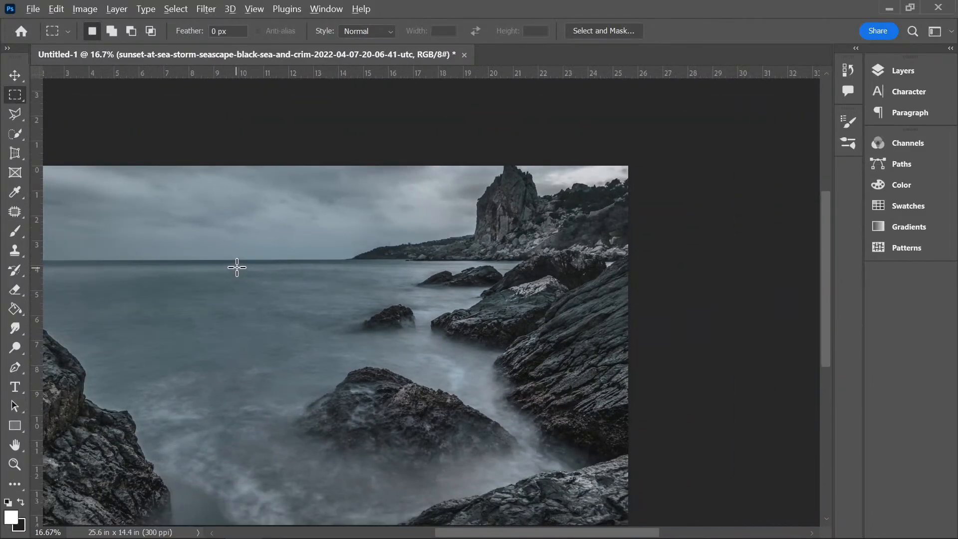
scroll(237, 268, "down", 2)
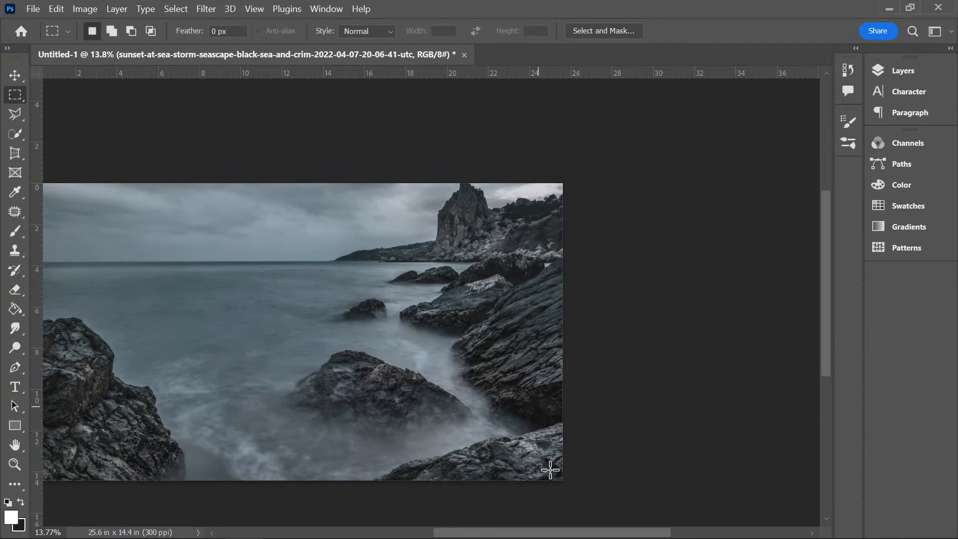
left_click_drag(554, 533, 516, 534)
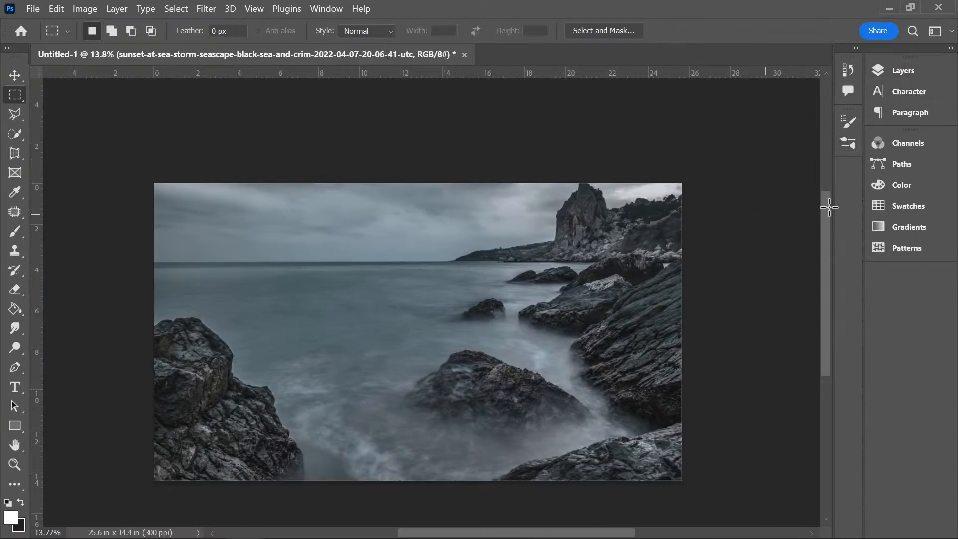
left_click(904, 76)
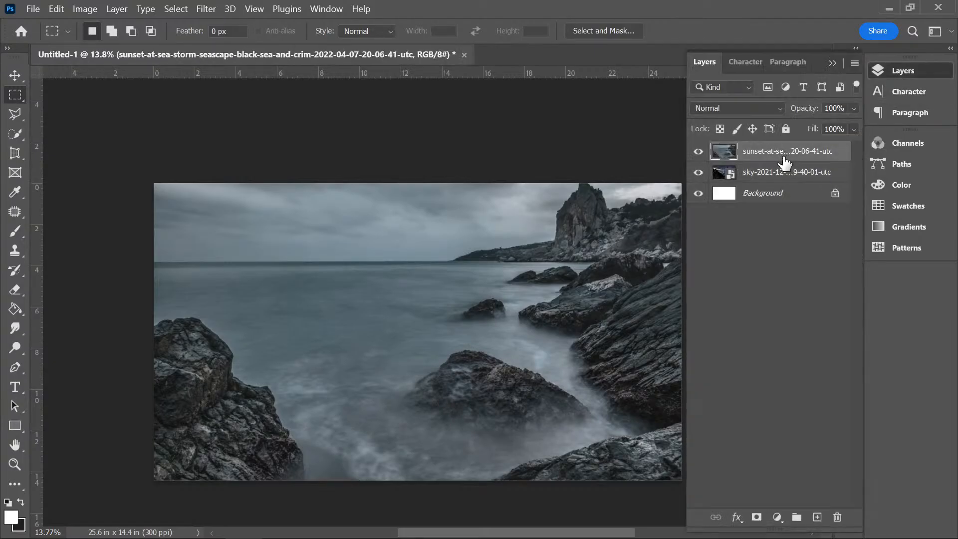
left_click(833, 64)
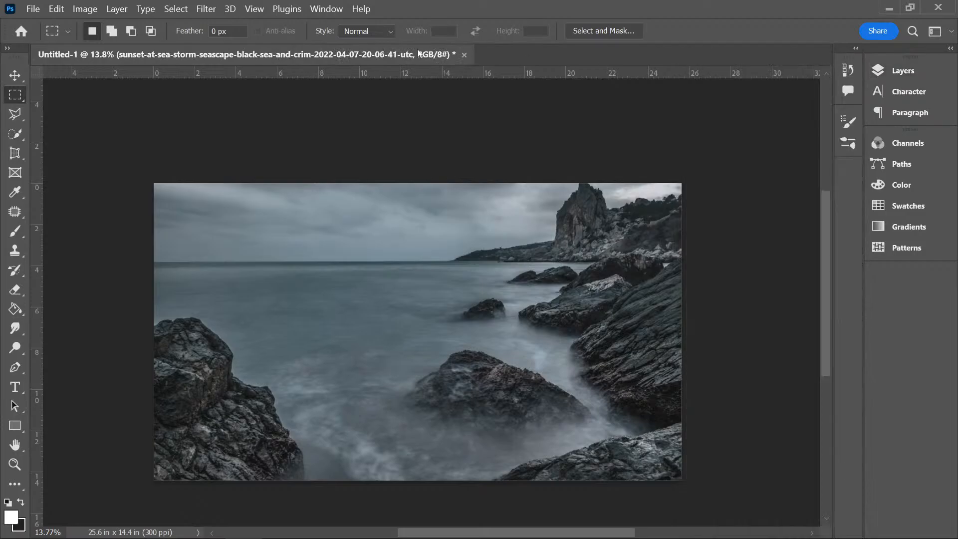
left_click(175, 8)
left_click(205, 195)
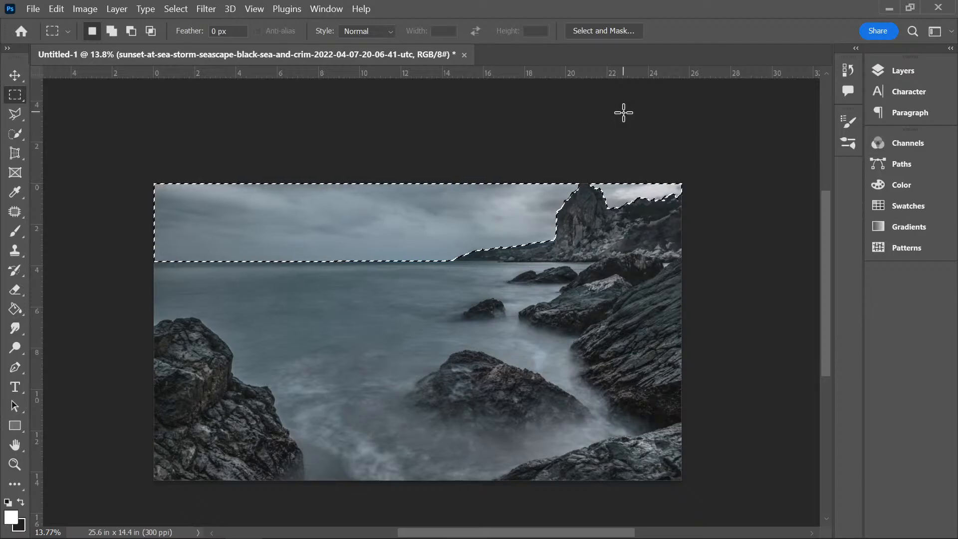
- Add a layer mask to the seascape layer from the sky selection and invert it to hide the seascape's own sky
left_click(903, 71)
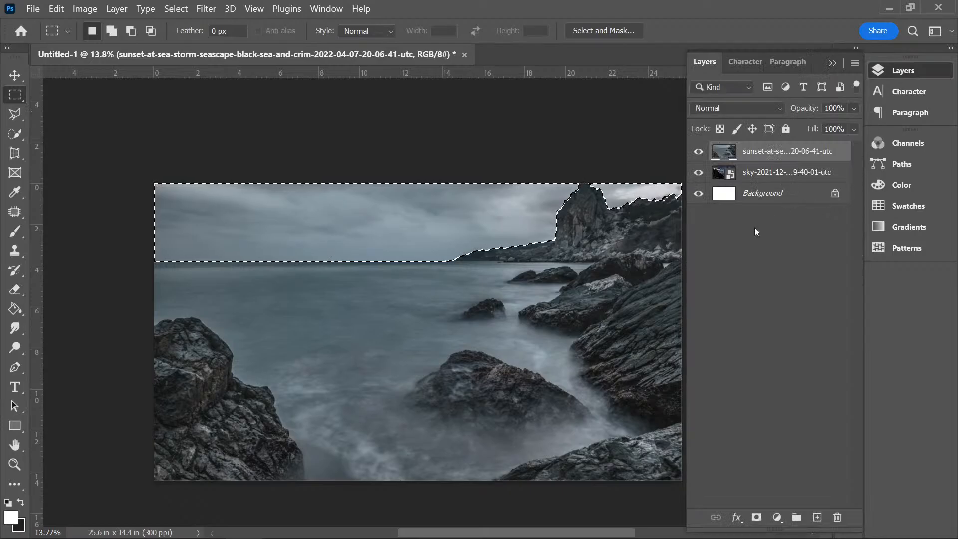
left_click(757, 518)
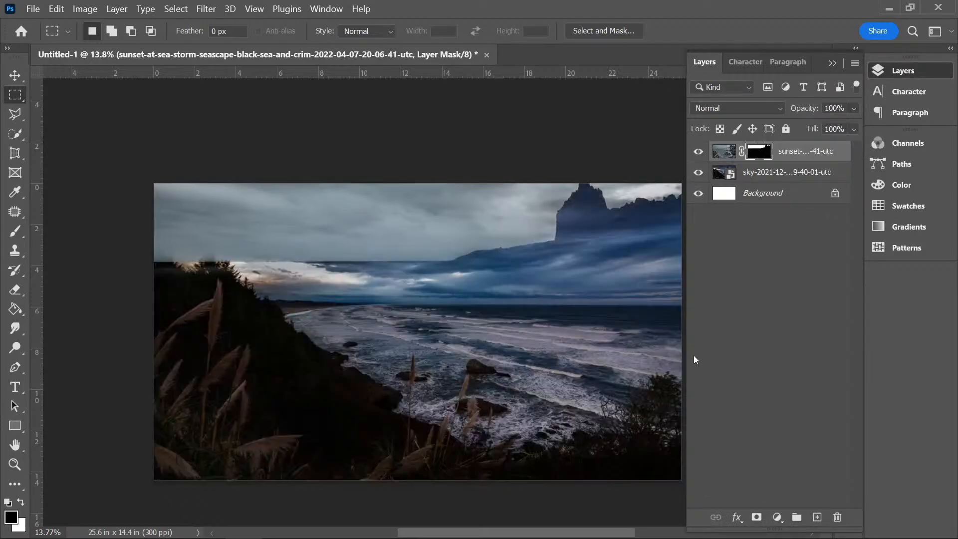
key("ctrl+i")
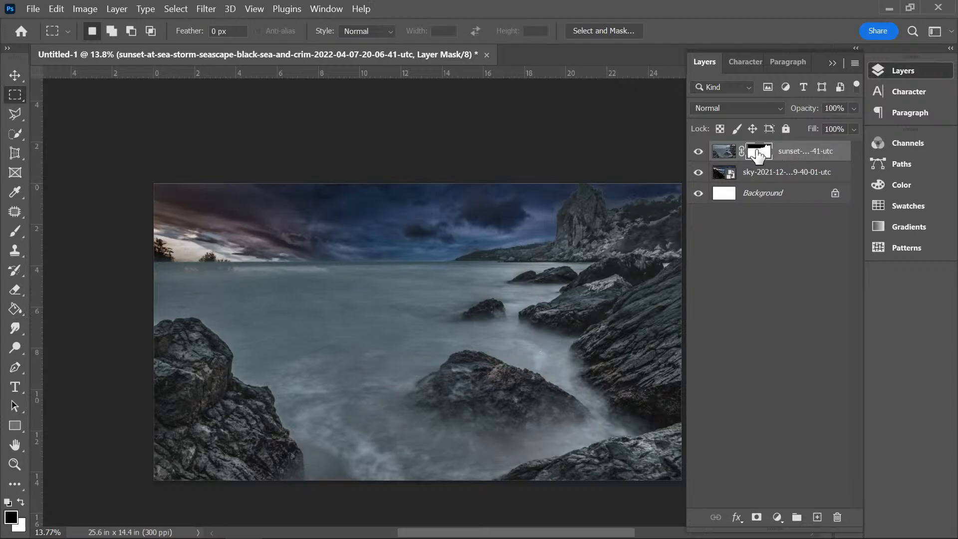
- Make a rectangular selection of the sea strip just below the horizon, from the image's left edge to the far rocks
left_click(778, 154)
scroll(266, 283, "up", 8)
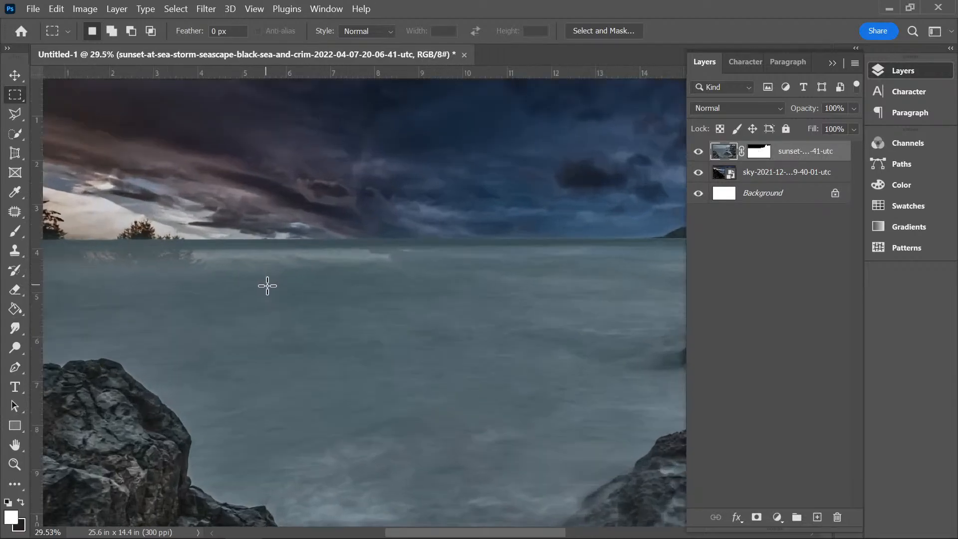
scroll(262, 254, "down", 4)
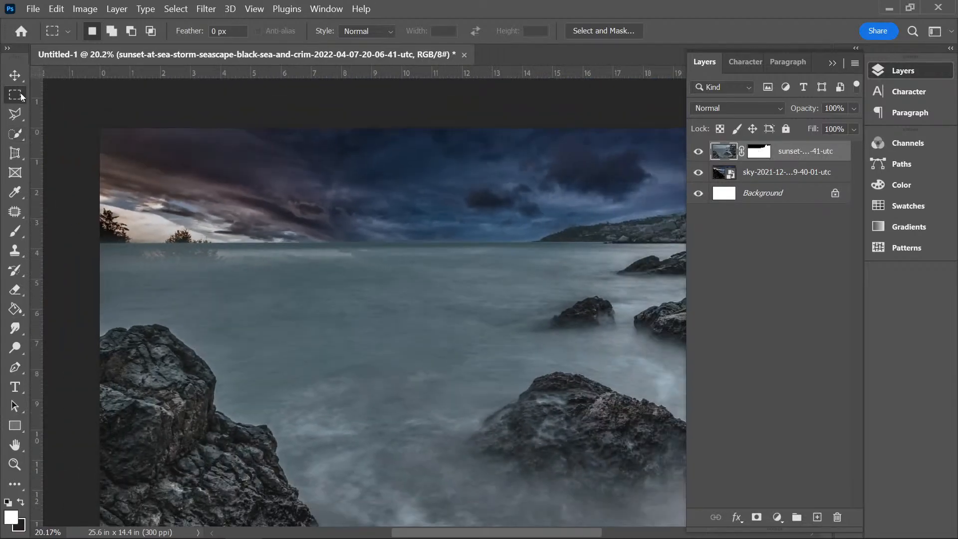
left_click_drag(94, 243, 662, 309)
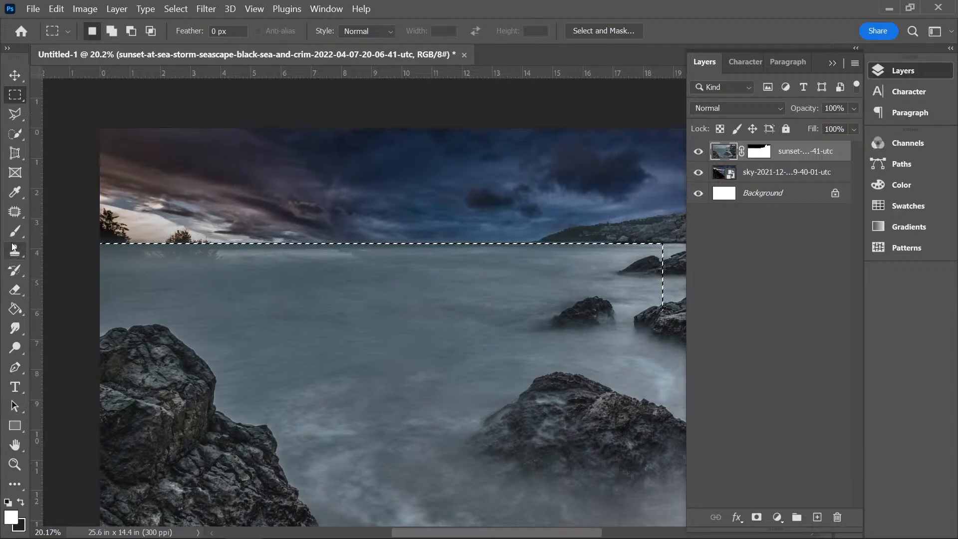
left_click(15, 309)
left_click(176, 257)
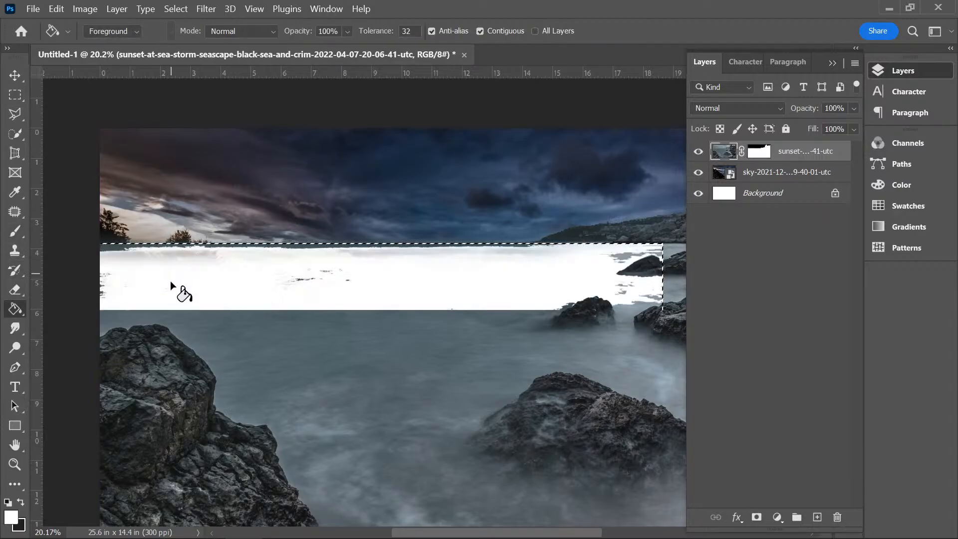
key("ctrl+z")
- Fill the selected sea strip on the seascape layer's mask with white using the Paint Bucket, and deselect
left_click(757, 151)
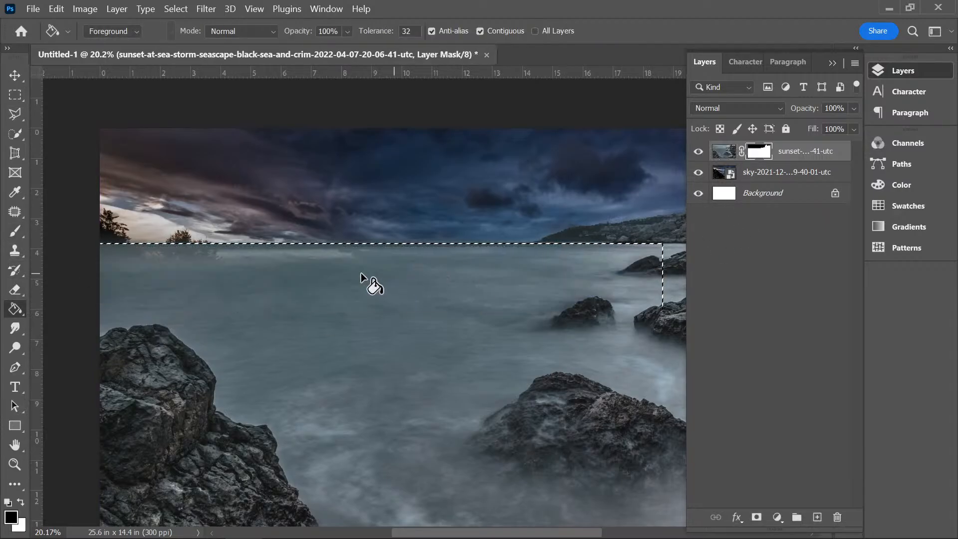
key("x")
left_click(322, 282)
key("ctrl+z")
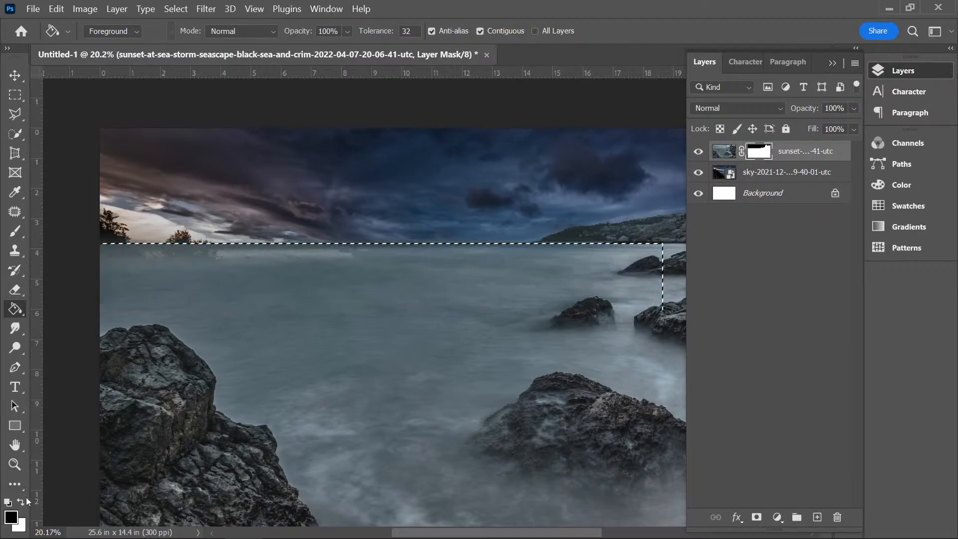
key("x")
left_click(222, 267)
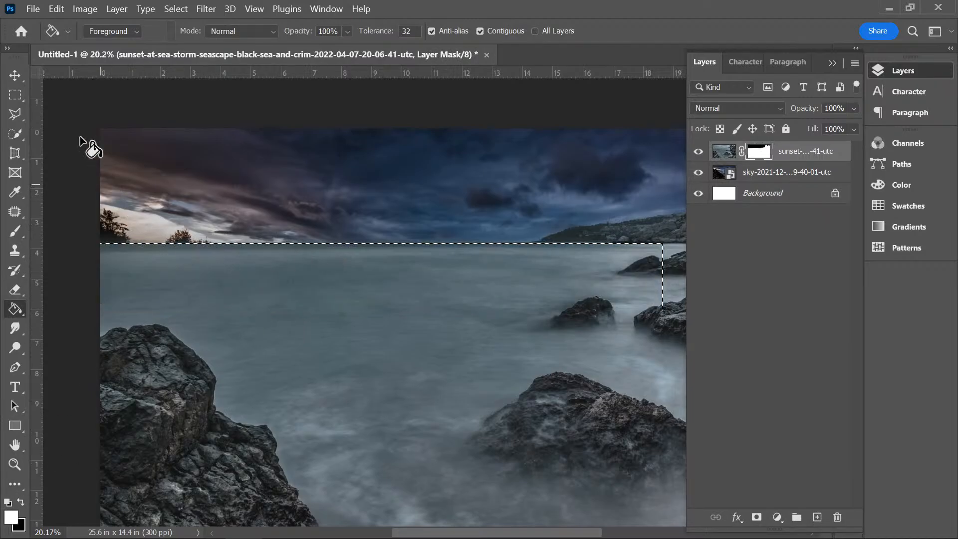
left_click(19, 91)
left_click(113, 128)
- Move the sky-2021-12 layer left and down so its lit clouds sit lower behind the horizon
scroll(448, 331, "down", 2)
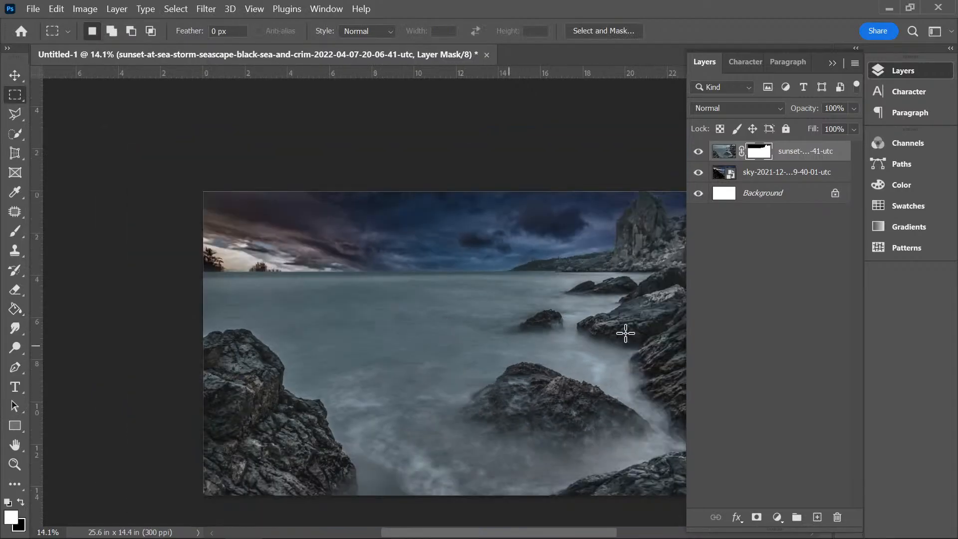
scroll(623, 333, "down", 2)
left_click(775, 172)
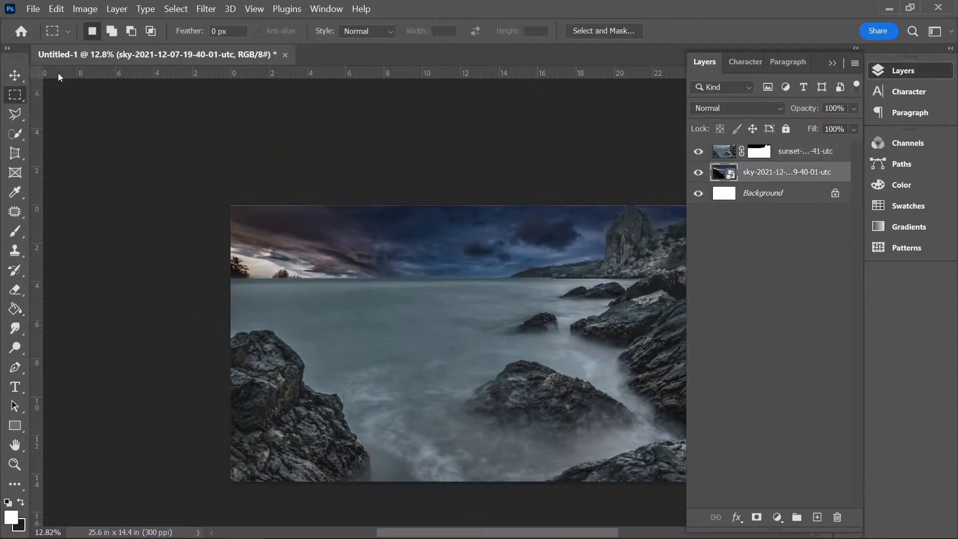
left_click(15, 75)
left_click_drag(463, 253, 438, 277)
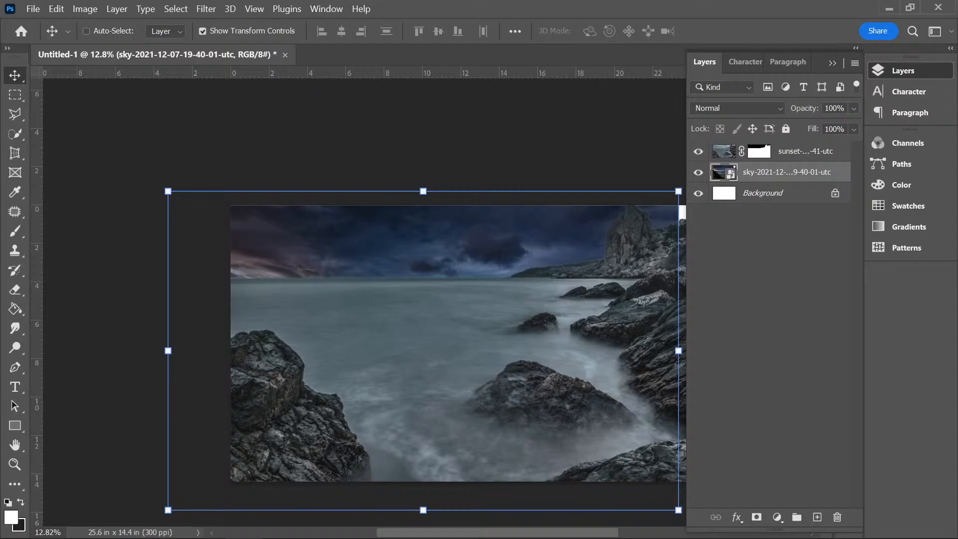
- Place the sunset-sky-2021-09-14 photo below the seascape layer, scale it to about 66.27%, and position it across the sky area
left_click_drag(325, 250, 491, 390)
left_click_drag(509, 328, 532, 245)
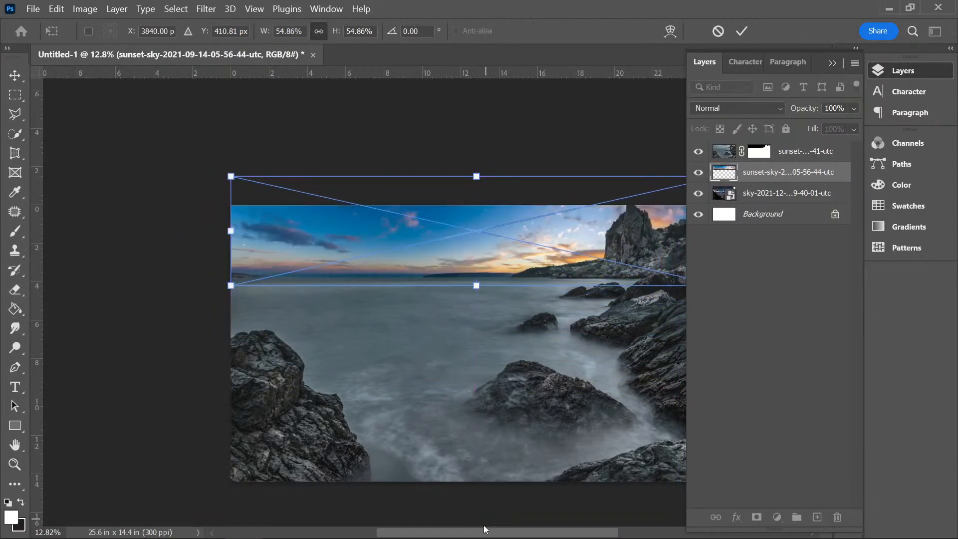
left_click_drag(485, 532, 534, 531)
left_click_drag(562, 230, 667, 231)
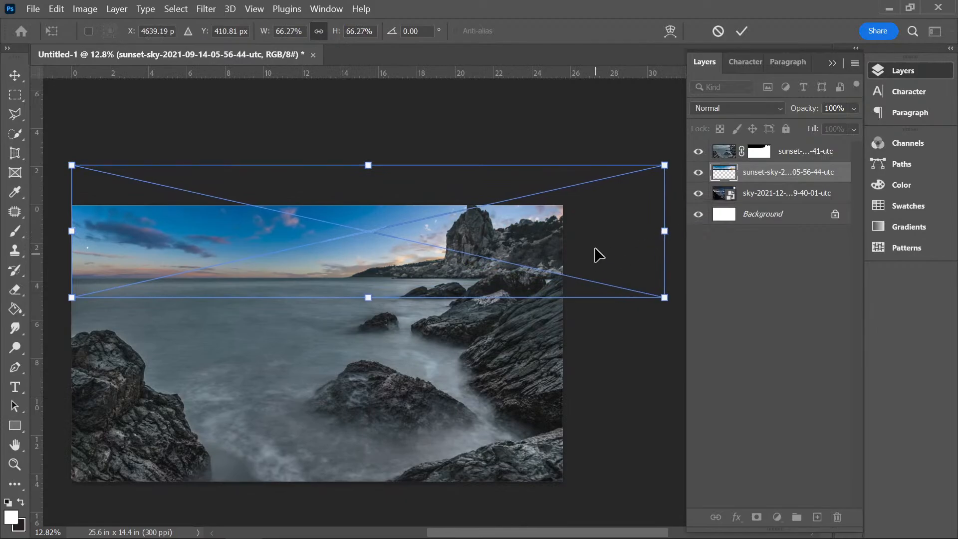
left_click_drag(597, 255, 563, 259)
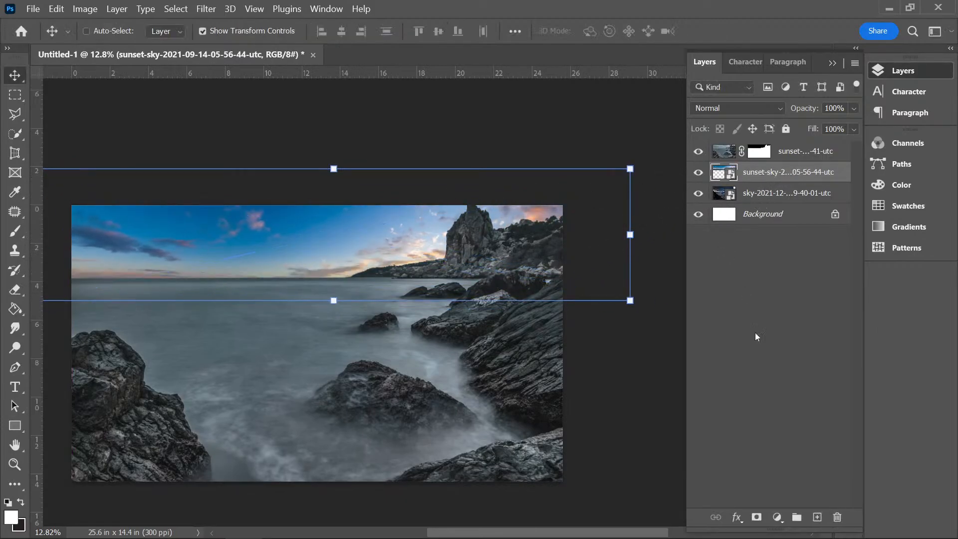
- Add a white layer mask to the sunset-sky layer and set up a soft round brush with 0% hardness and size 2165 px
left_click(756, 517)
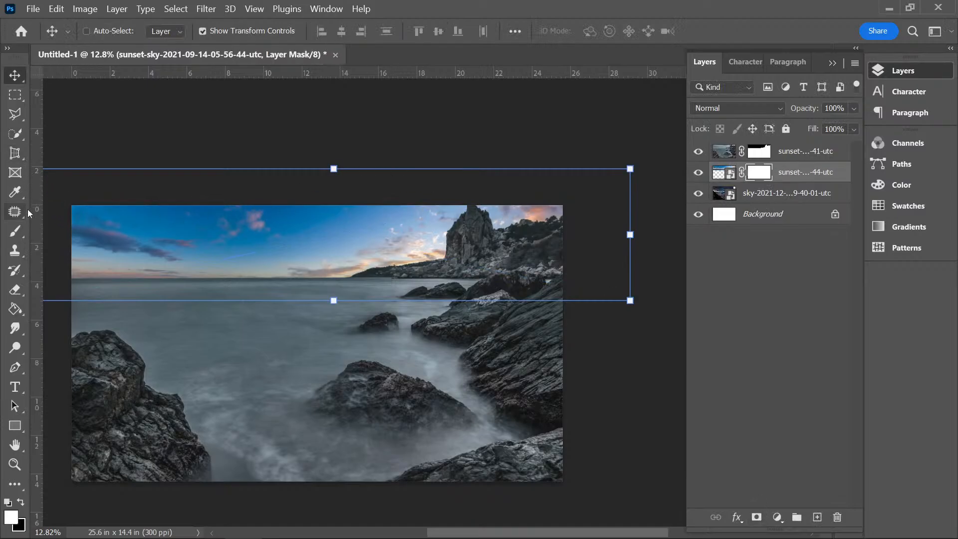
left_click(15, 192)
left_click(14, 230)
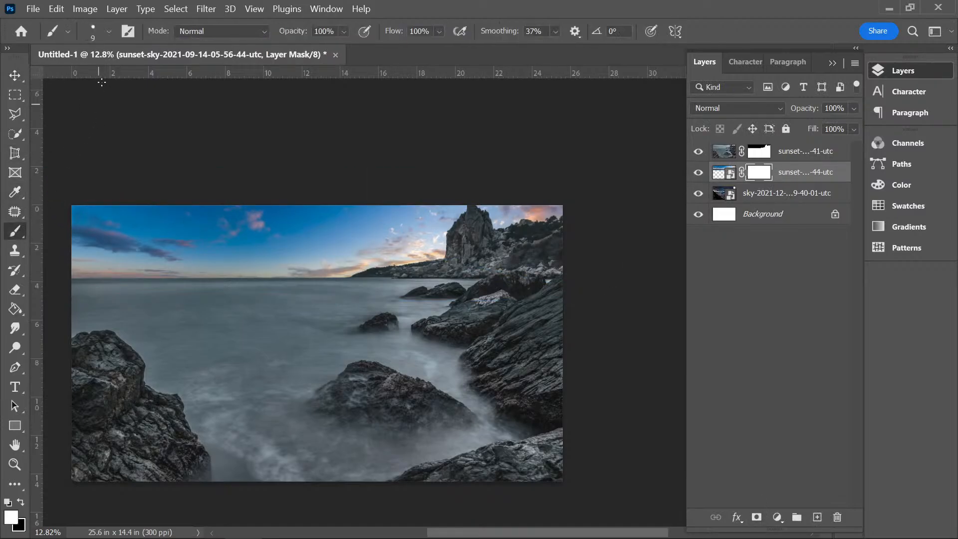
left_click(108, 31)
left_click(237, 222)
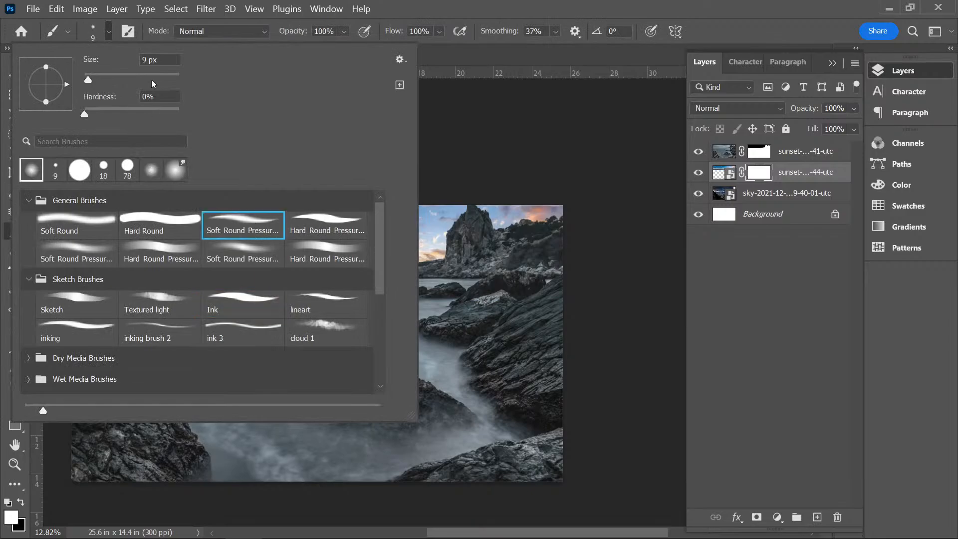
left_click_drag(159, 81, 178, 80)
left_click(444, 37)
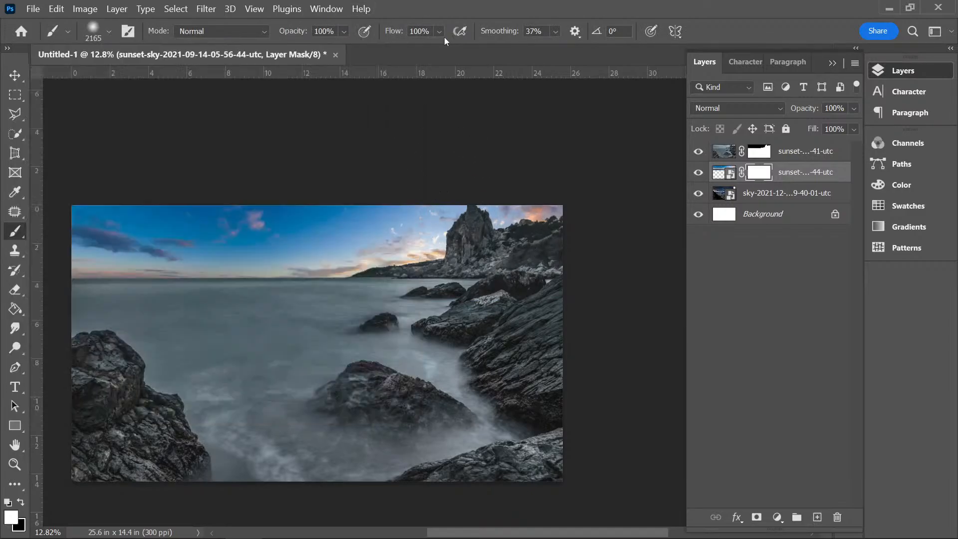
- Set the brush's smoothing to 0% and its flow to 27%
left_click(441, 33)
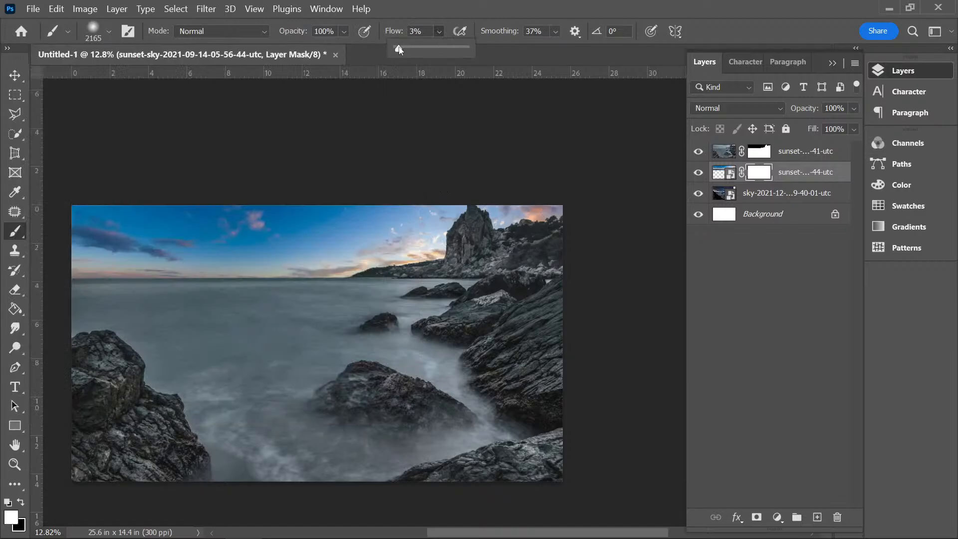
left_click(557, 31)
left_click_drag(568, 47, 537, 48)
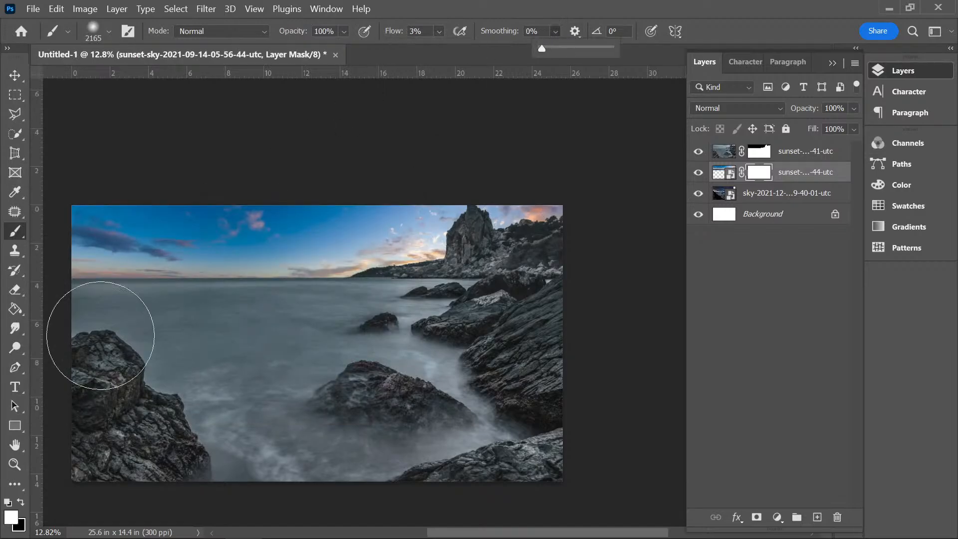
left_click(440, 31)
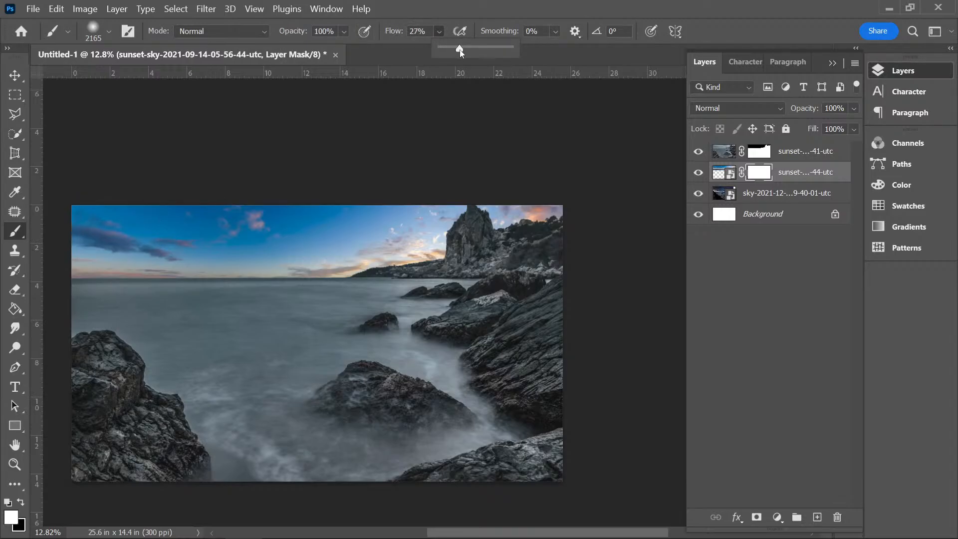
- Paint black on the sunset-sky mask over the left and middle sky at 27% flow, blending towards the sunset at 9% flow
left_click(19, 503)
mouse_move(84, 234)
left_mouse_down()
mouse_move(106, 204)
mouse_move(149, 254)
mouse_move(242, 223)
mouse_move(113, 233)
mouse_move(241, 220)
left_mouse_up()
left_click(433, 32)
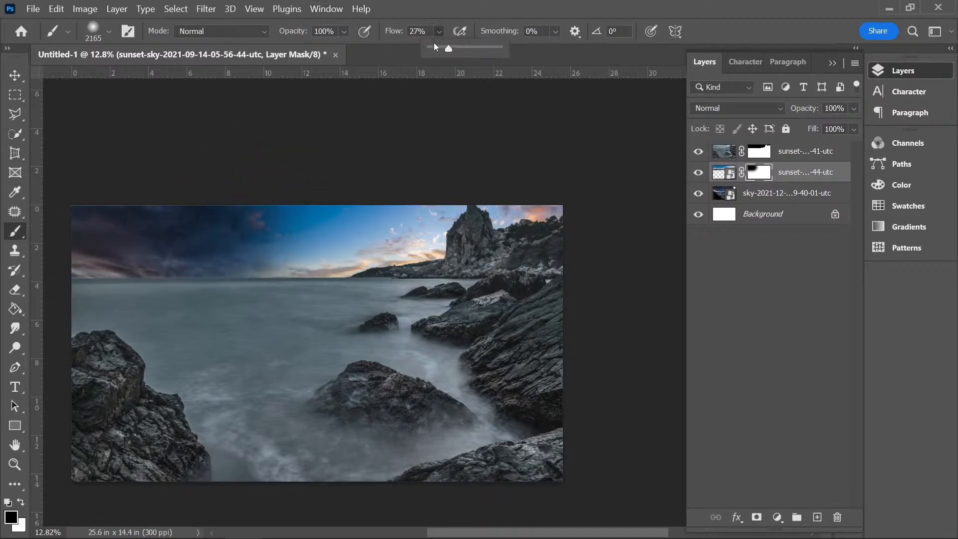
left_click_drag(440, 52, 433, 51)
mouse_move(274, 229)
left_mouse_down()
mouse_move(340, 209)
mouse_move(347, 221)
mouse_move(284, 255)
mouse_move(183, 266)
mouse_move(212, 231)
mouse_move(248, 263)
mouse_move(221, 294)
mouse_move(293, 236)
mouse_move(136, 223)
mouse_move(70, 266)
mouse_move(86, 285)
mouse_move(97, 233)
mouse_move(84, 259)
mouse_move(236, 219)
left_mouse_up()
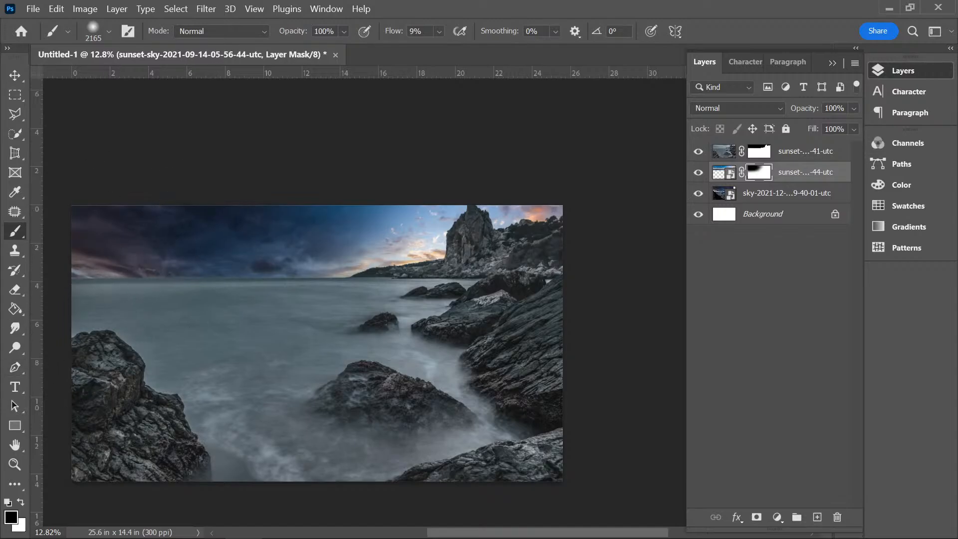
- Place the Monk Statue.J04.2k image, enlarge it to about 194.04%, and move its layer to the top of the stack
left_click_drag(565, 222, 516, 358)
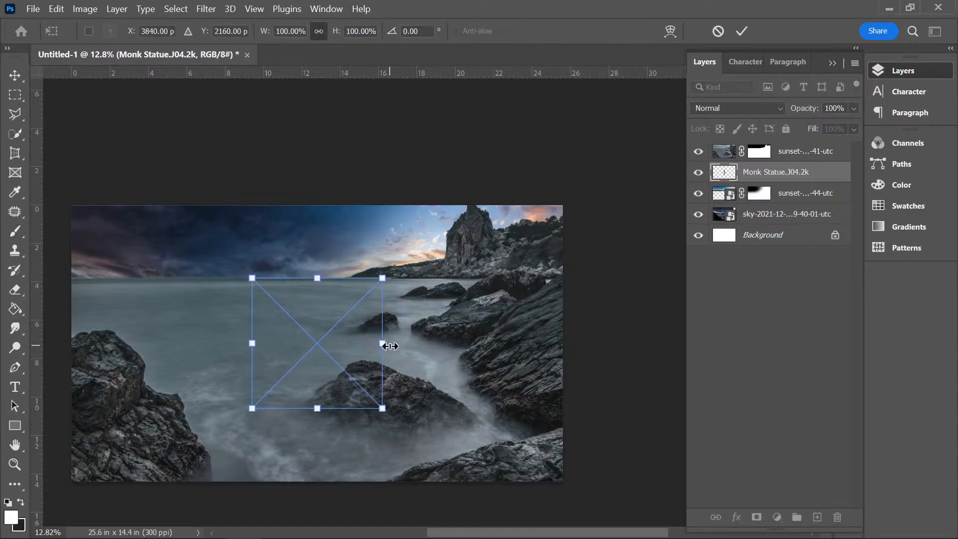
left_click_drag(389, 346, 505, 343)
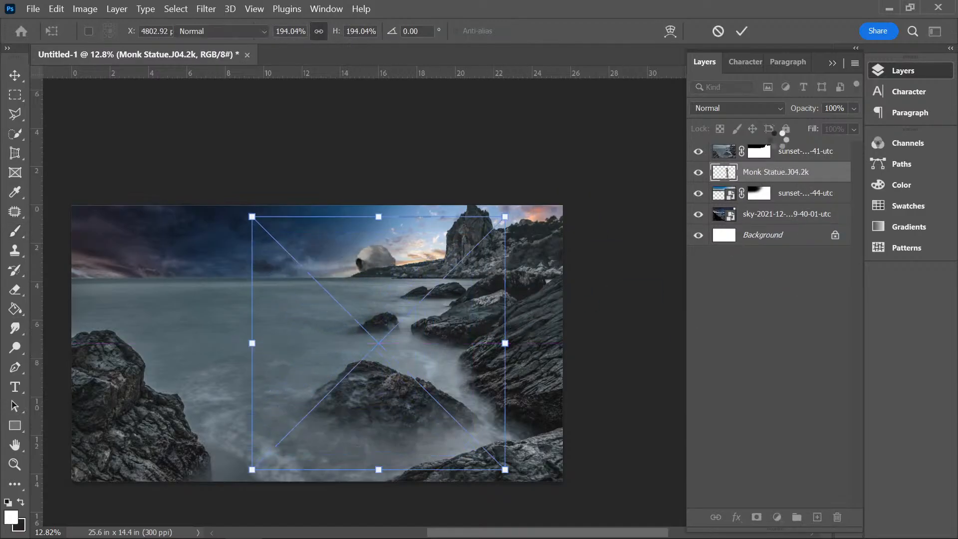
left_click_drag(778, 172, 778, 144)
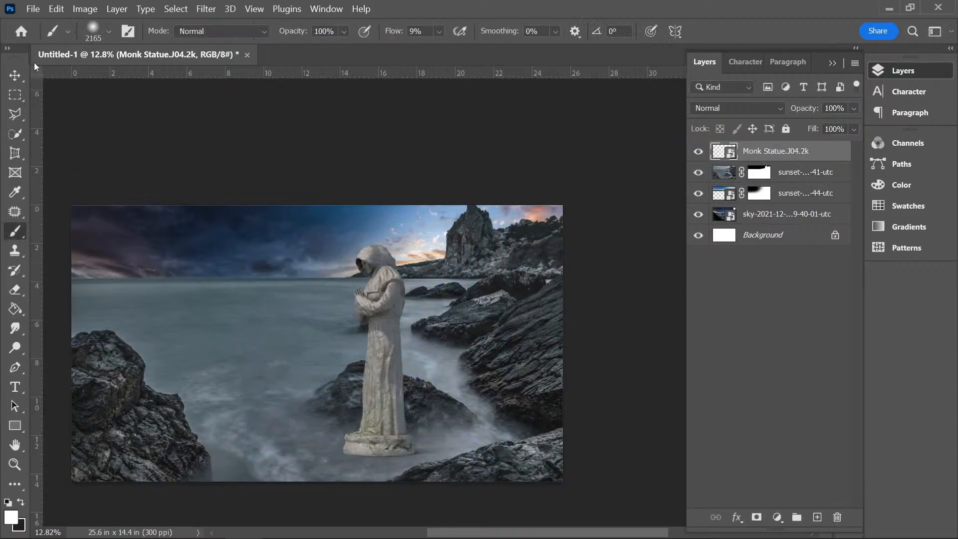
- Scale the monk statue to 151.02% and position it over the rocks beside the cliff, with its upper part beyond the canvas
key("v")
mouse_move(390, 356)
left_mouse_down()
mouse_move(505, 239)
mouse_move(501, 294)
mouse_move(501, 278)
mouse_move(486, 282)
mouse_move(504, 254)
left_mouse_up()
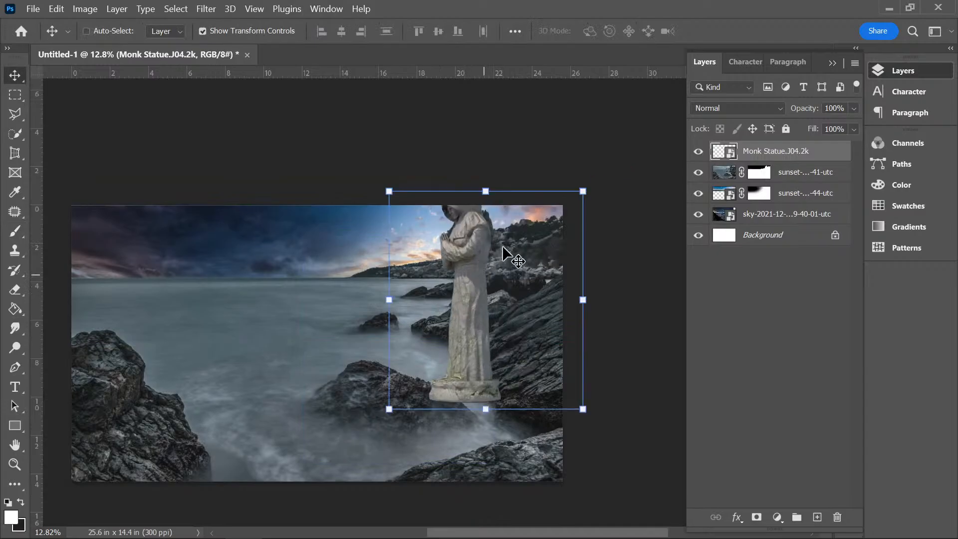
left_click_drag(580, 298, 504, 295)
left_click_drag(457, 347, 523, 297)
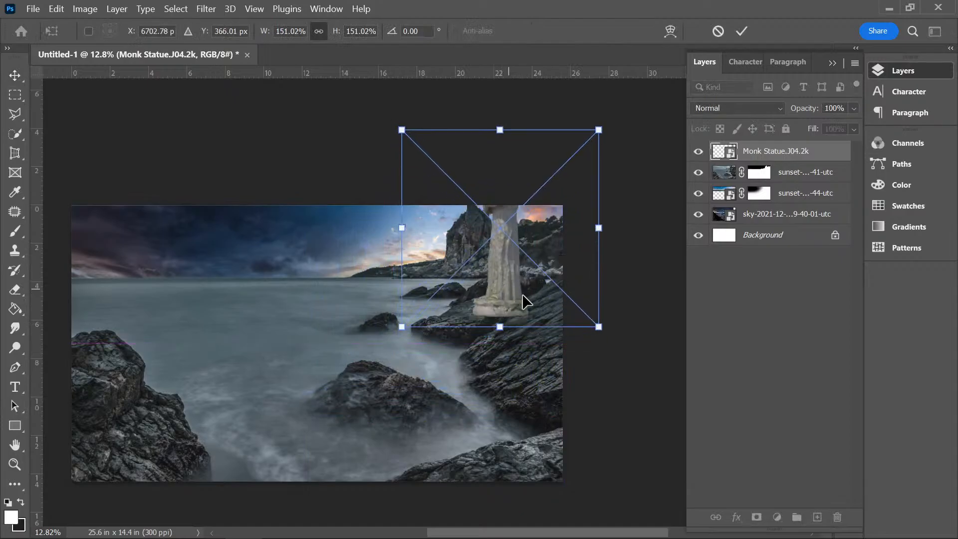
key("Return")
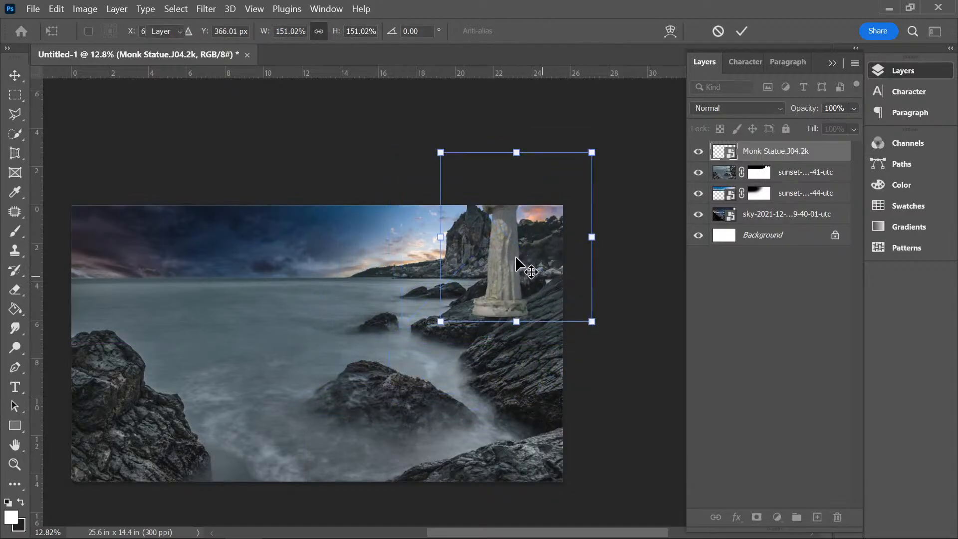
- Hide the Monk Statue layer and select the large coastal rocks below the cliff on the seascape layer with Quick Selection
left_click(791, 178)
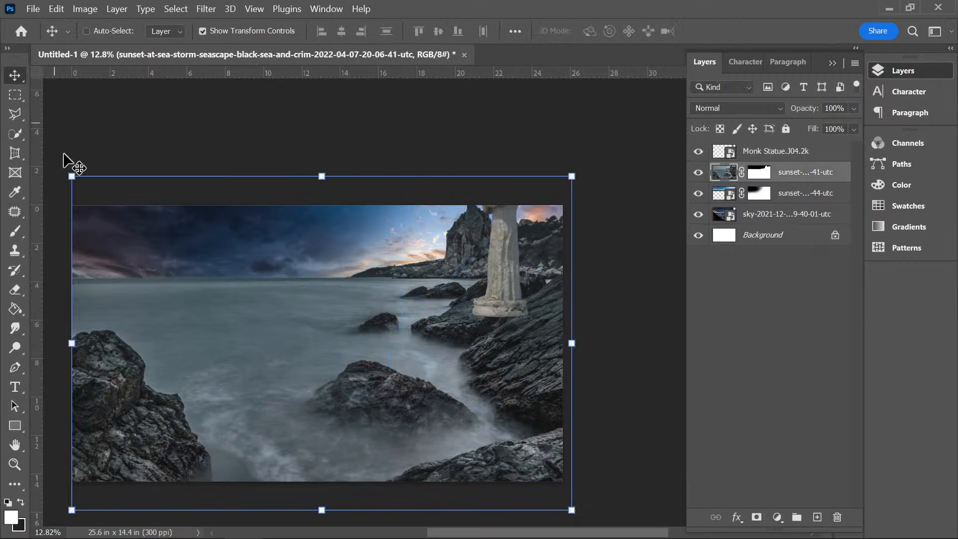
left_click(699, 152)
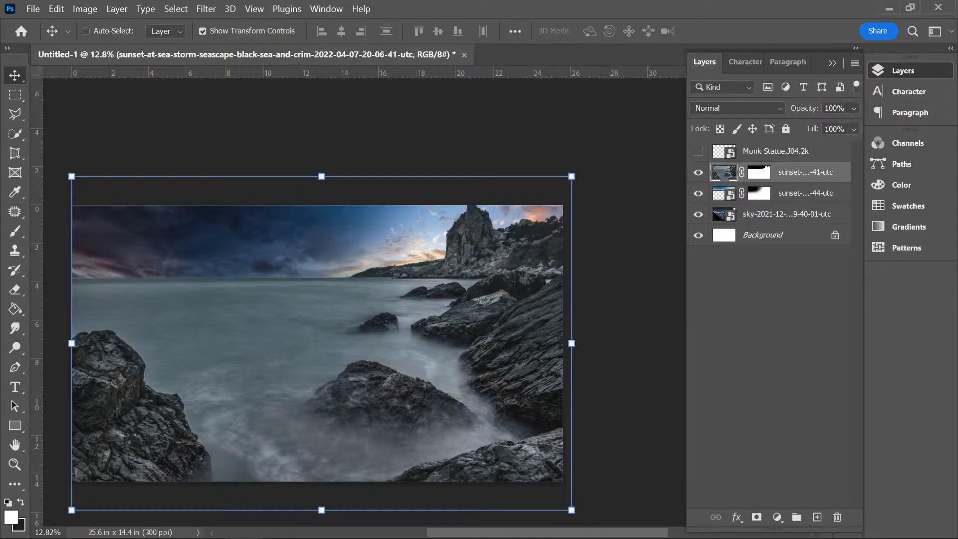
left_click(14, 134)
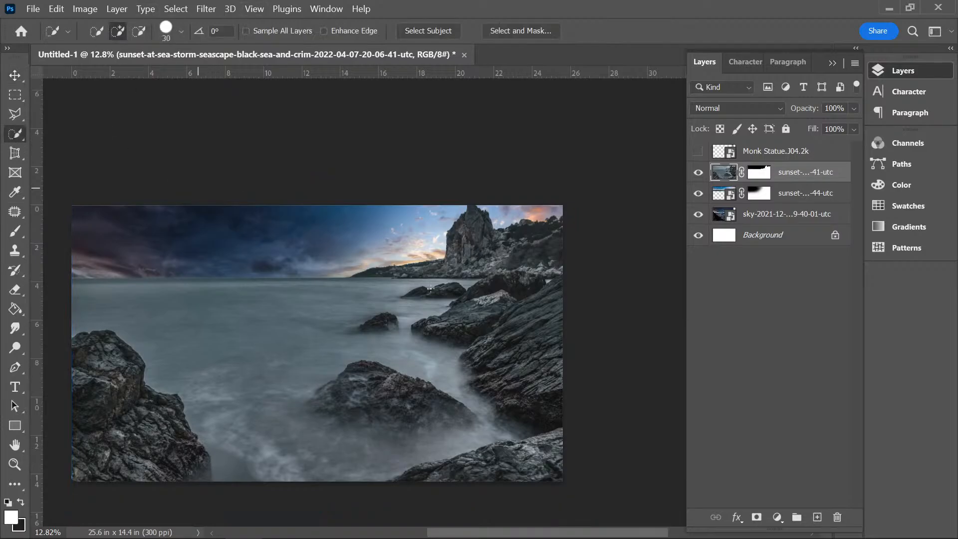
scroll(513, 331, "up", 2)
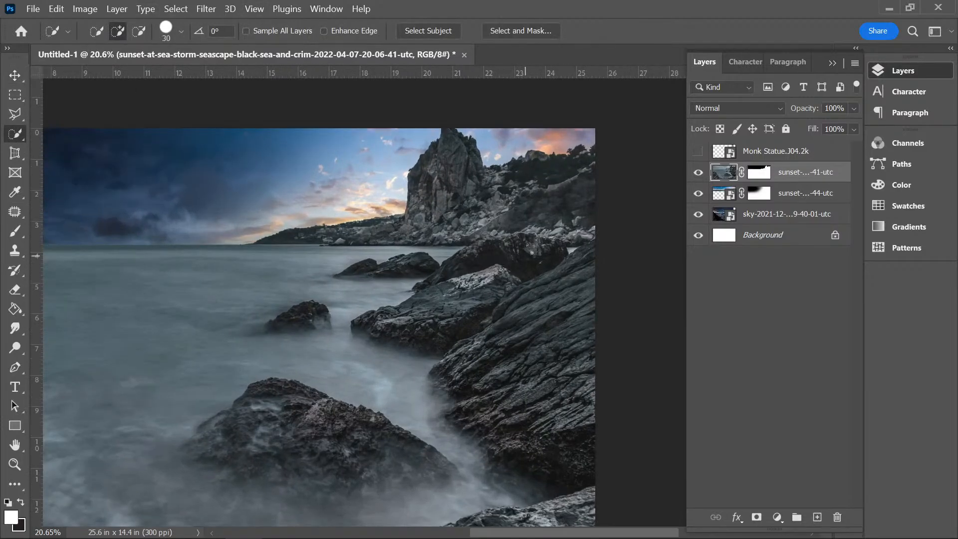
mouse_move(531, 253)
left_mouse_down()
mouse_move(433, 316)
mouse_move(401, 328)
mouse_move(364, 315)
mouse_move(475, 286)
mouse_move(531, 292)
mouse_move(563, 275)
left_mouse_up()
left_click_drag(567, 315, 469, 327)
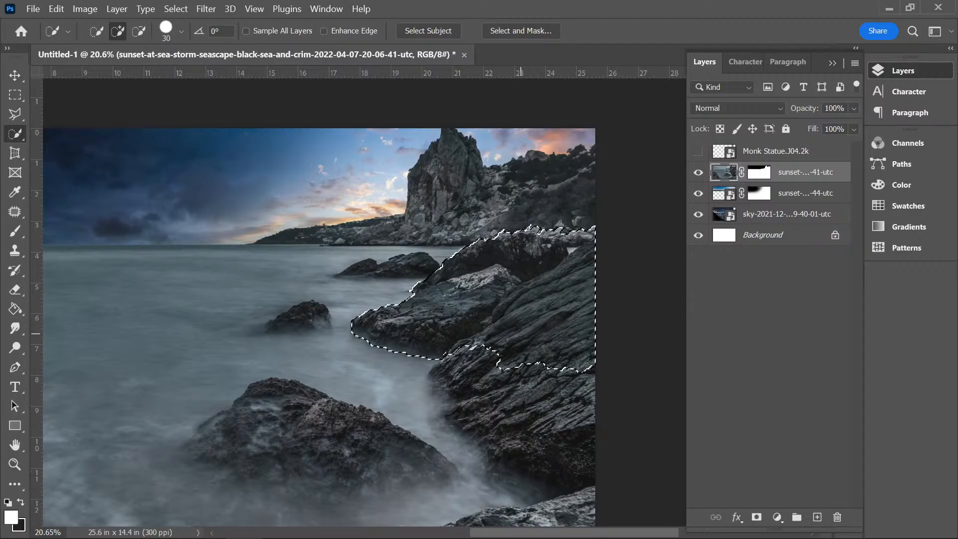
- Subtract the background shoreline above the large rocks from the selection and add the small neighbouring rock in the sea
left_click(569, 240, "alt")
left_click_drag(568, 238, 582, 240)
left_click(567, 245, "alt")
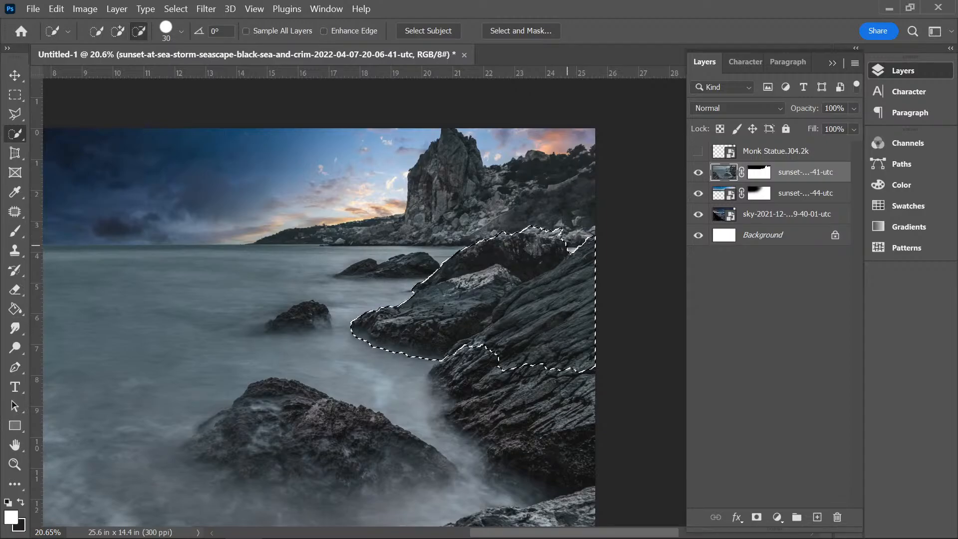
left_click(533, 227, "alt")
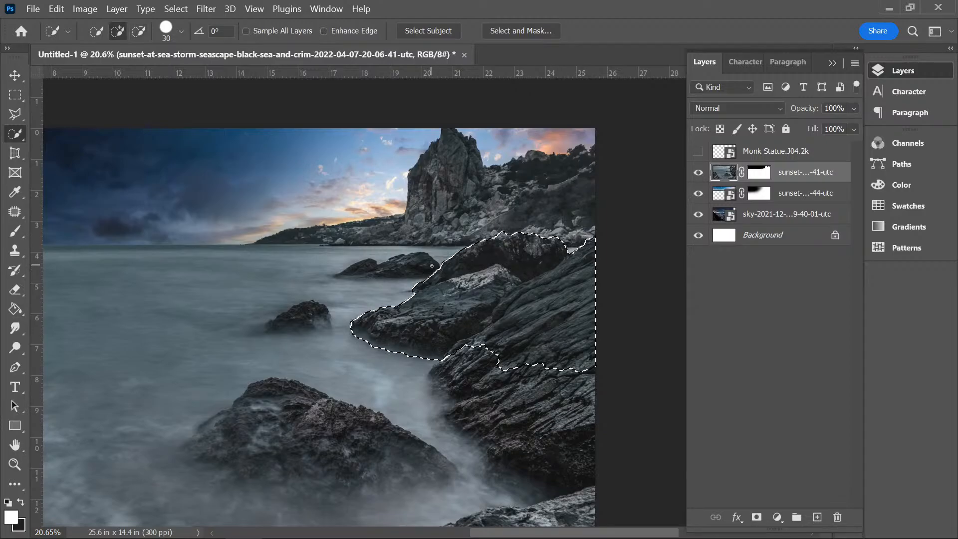
left_click(366, 276)
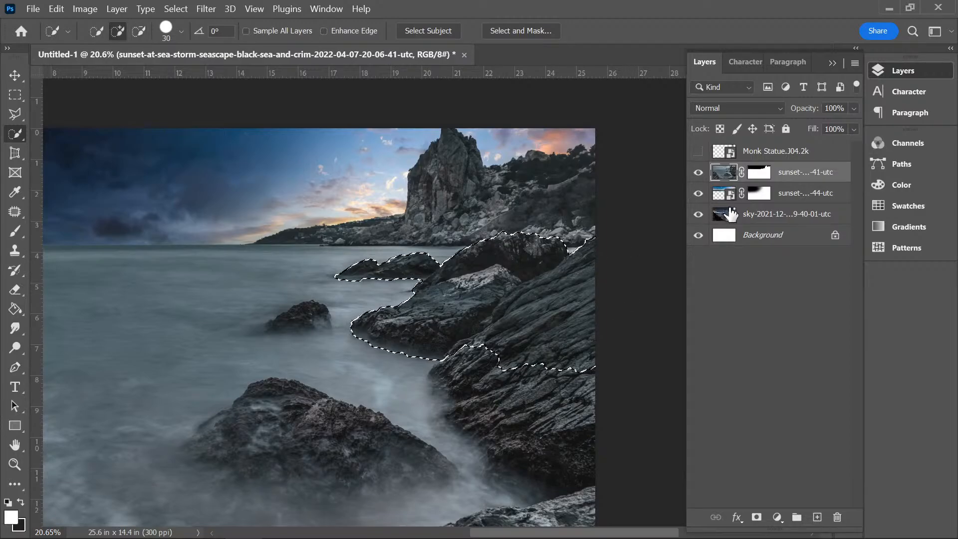
- Copy the selected rocks to a new layer, place it above the Monk Statue layer, and show the statue again
key("ctrl+j")
left_click_drag(775, 177, 775, 145)
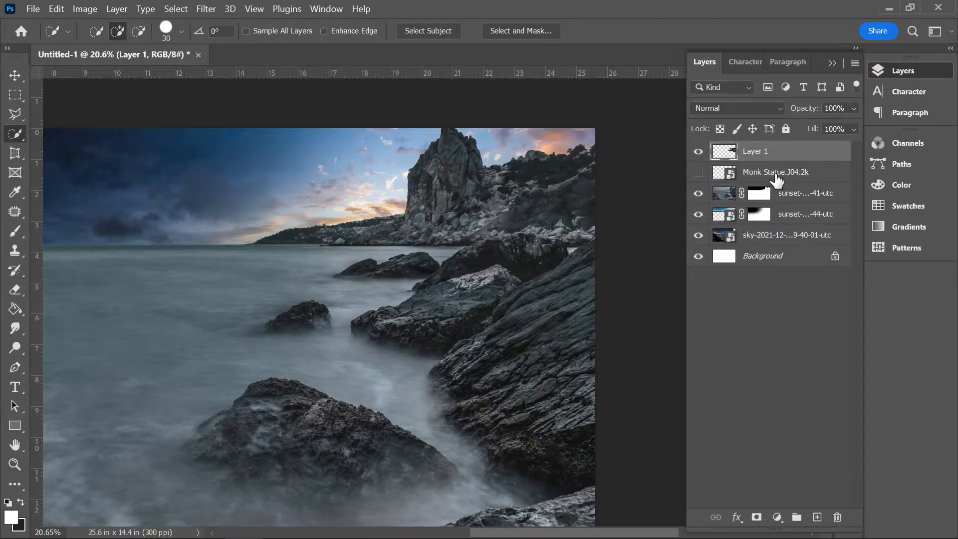
left_click(699, 173)
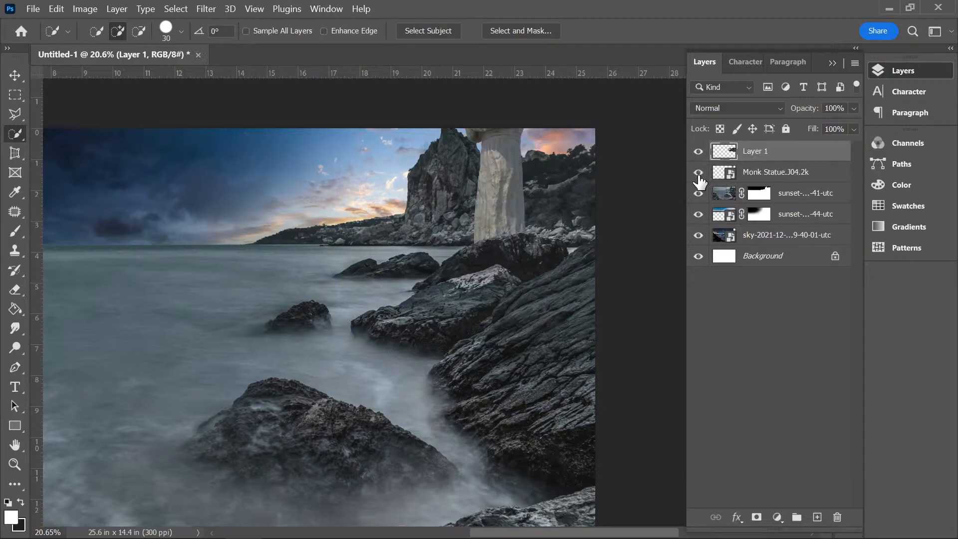
- Shift the monk statue slightly right and down so its base sits behind the copied rocks
left_click(6, 69)
left_click(752, 172)
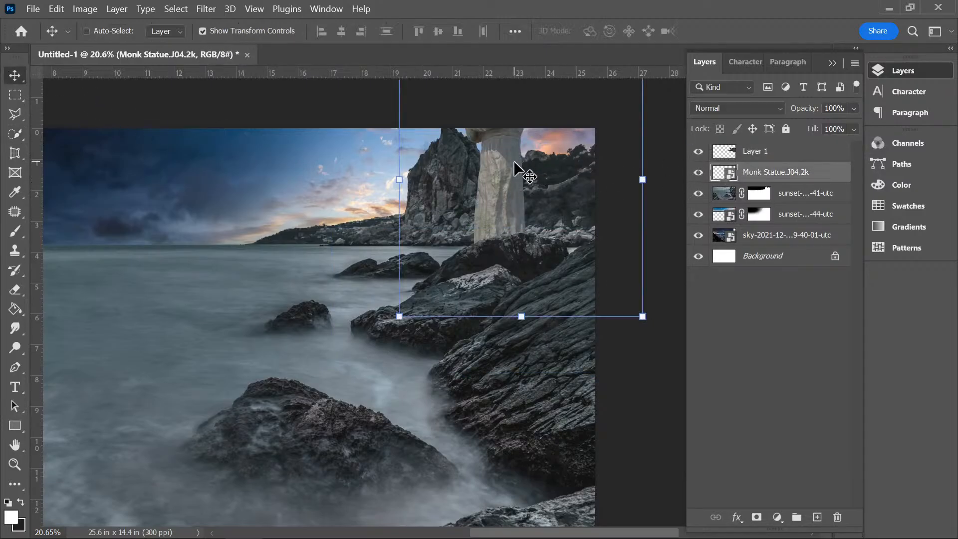
mouse_move(514, 161)
left_mouse_down()
mouse_move(539, 175)
mouse_move(536, 188)
mouse_move(531, 129)
mouse_move(544, 124)
mouse_move(527, 172)
left_mouse_up()
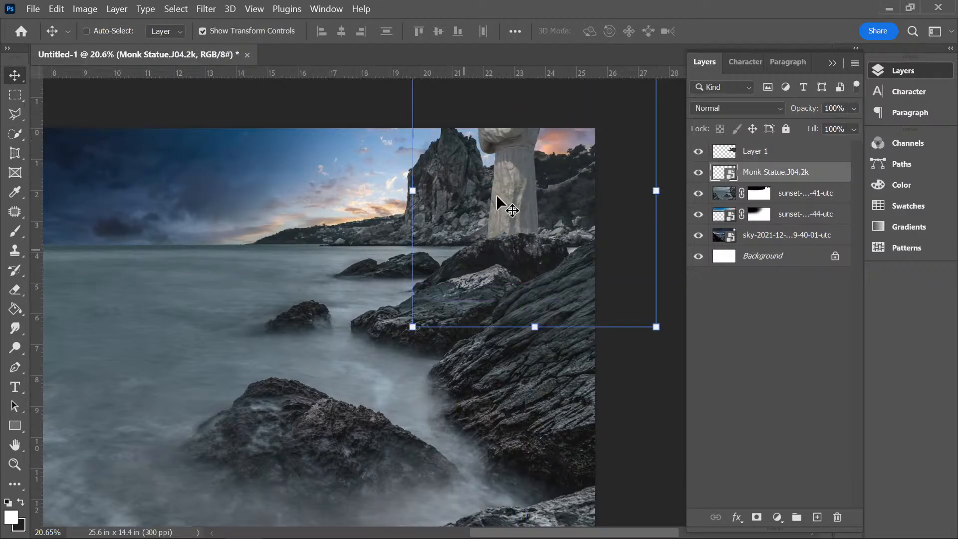
right_click(642, 189)
left_click(777, 160)
left_click(759, 151)
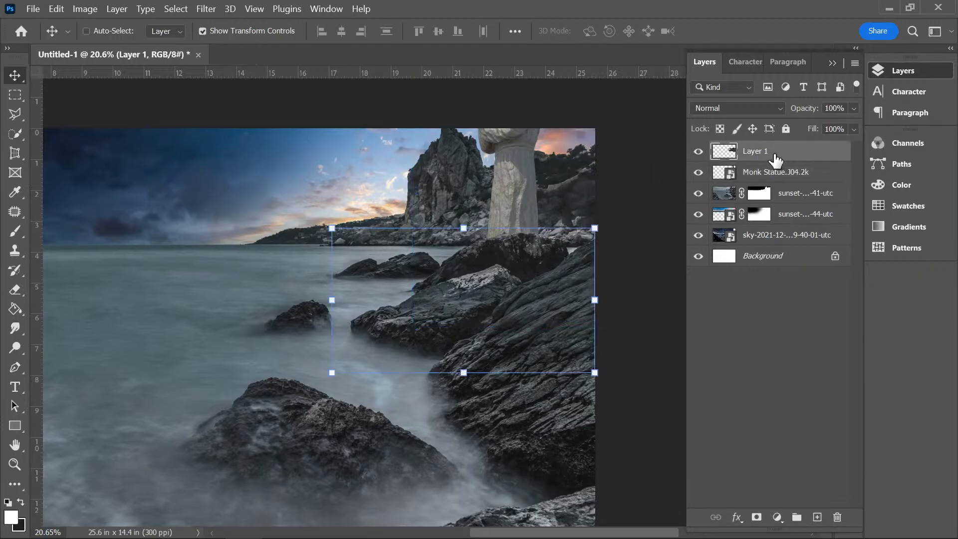
scroll(364, 257, "up", 2)
- Select the distant hillside with houses on the seascape layer using Quick Selection
left_click(776, 197)
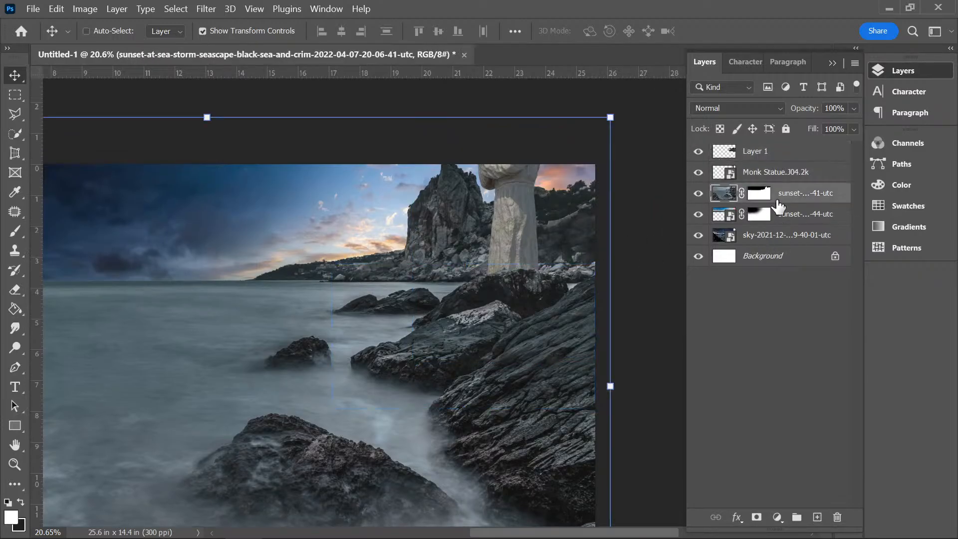
scroll(332, 280, "up", 3)
scroll(340, 295, "up", 4)
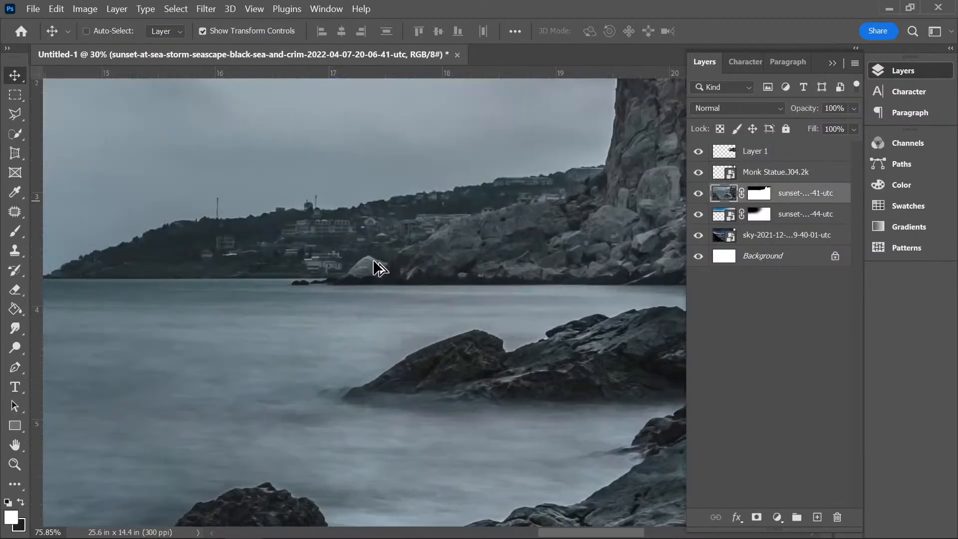
scroll(293, 231, "up", 5)
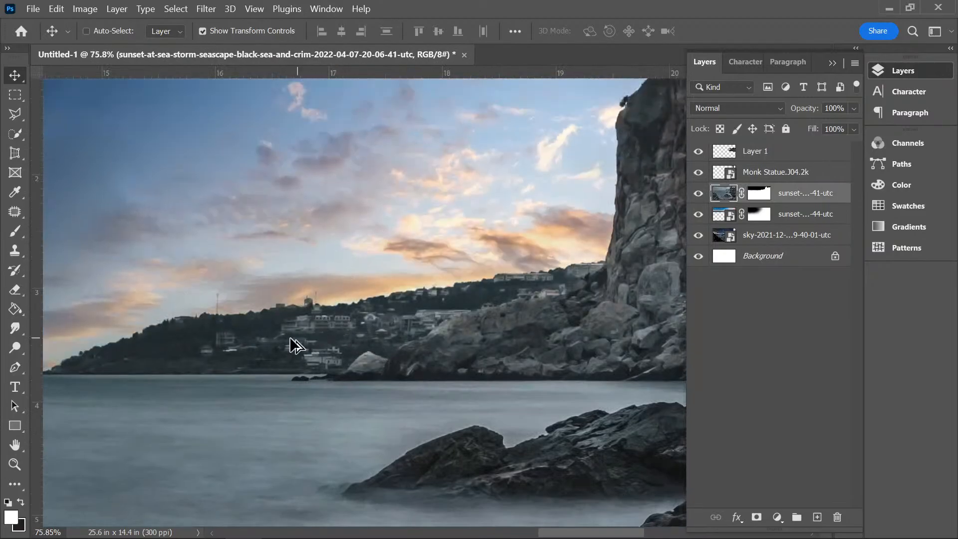
scroll(293, 343, "up", 2)
mouse_move(598, 533)
left_mouse_down()
mouse_move(552, 533)
mouse_move(602, 532)
left_mouse_up()
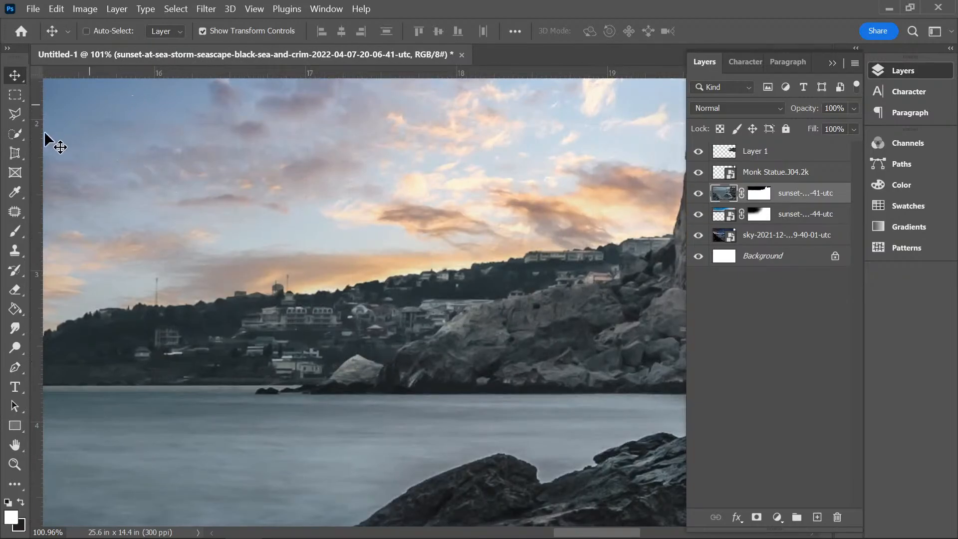
left_click(16, 133)
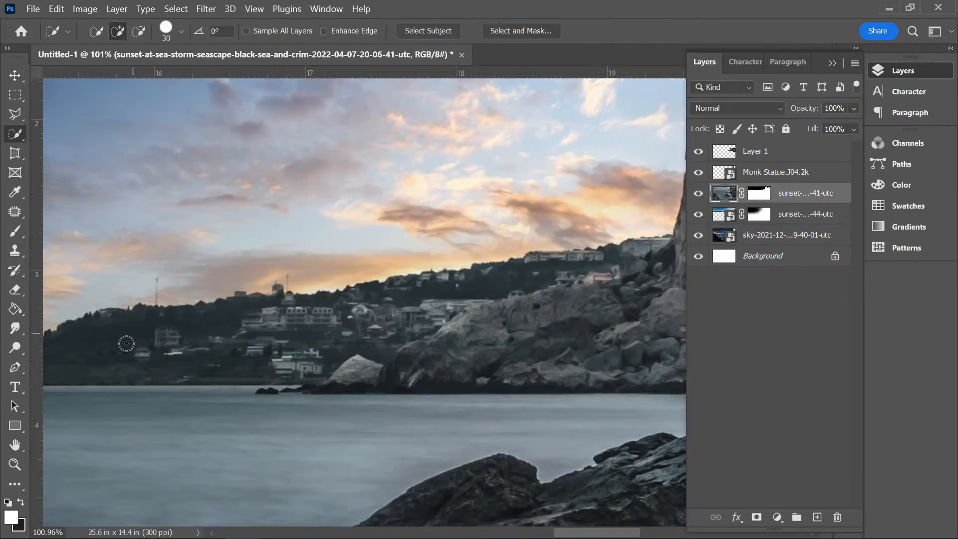
mouse_move(126, 343)
left_mouse_down()
mouse_move(291, 335)
mouse_move(471, 284)
mouse_move(579, 272)
left_mouse_up()
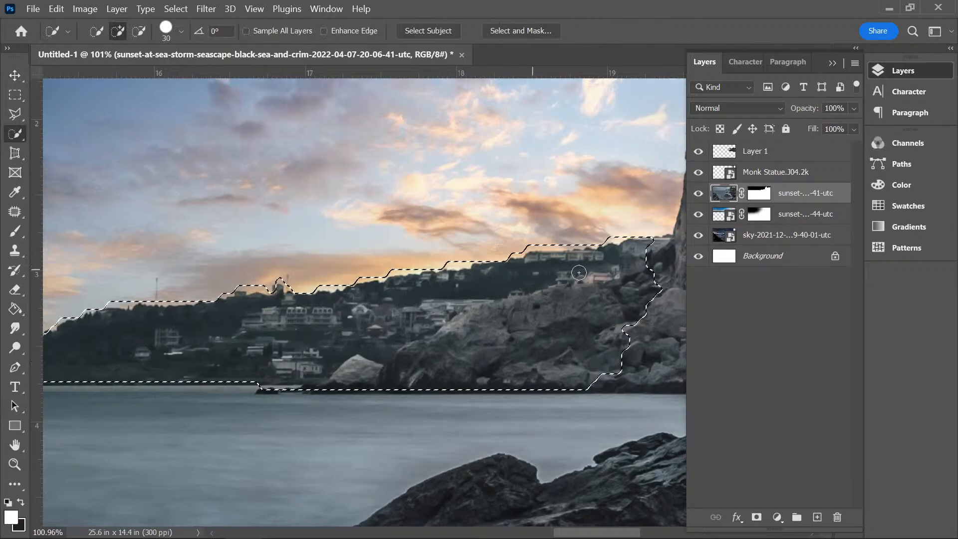
- Subtract the rocky slope below the cliff and the low shoreline rocks from the hillside selection, keeping the houses near the water
mouse_move(614, 320)
left_mouse_down()
mouse_move(571, 336)
mouse_move(496, 336)
mouse_move(340, 388)
mouse_move(378, 387)
left_mouse_up()
mouse_move(508, 391)
left_mouse_down()
mouse_move(589, 392)
mouse_move(512, 404)
left_mouse_up()
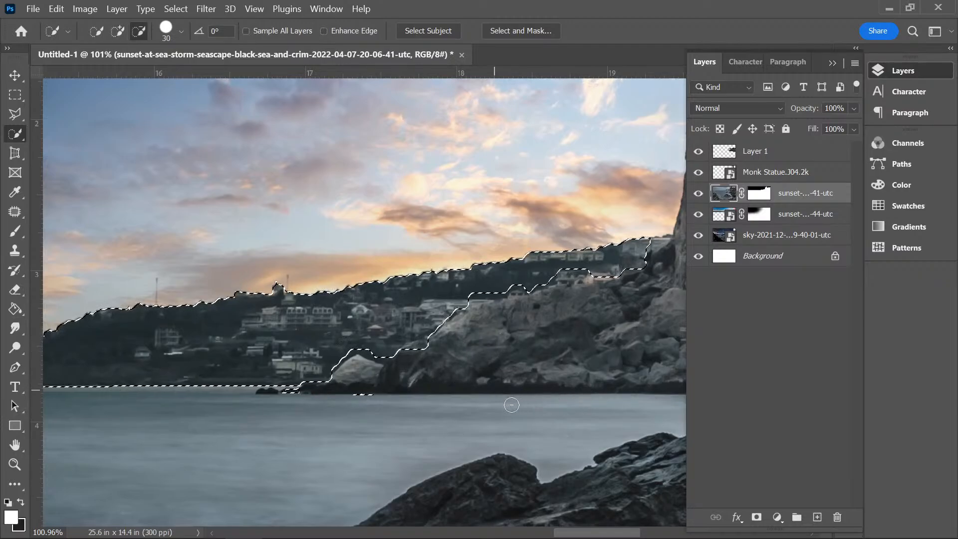
left_click(286, 395)
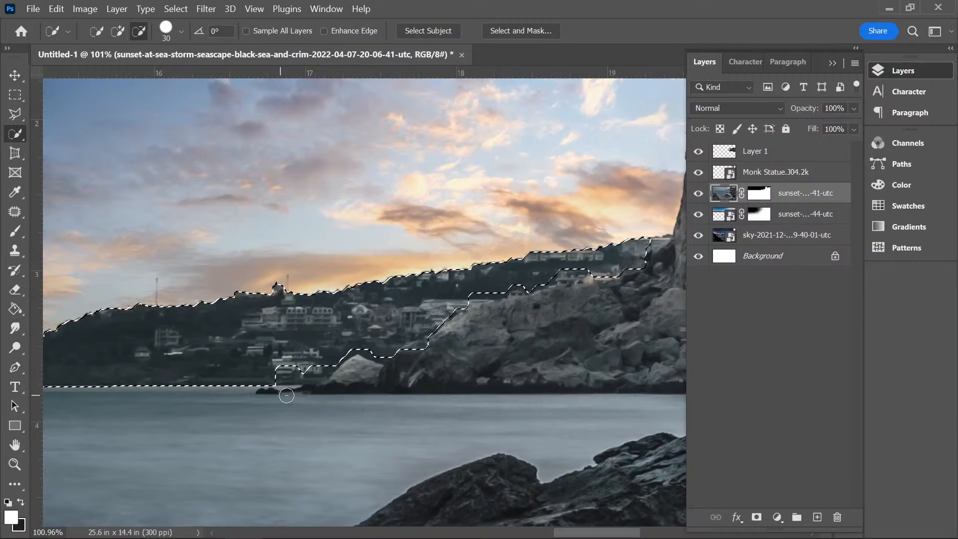
left_click(298, 376)
left_click(290, 379)
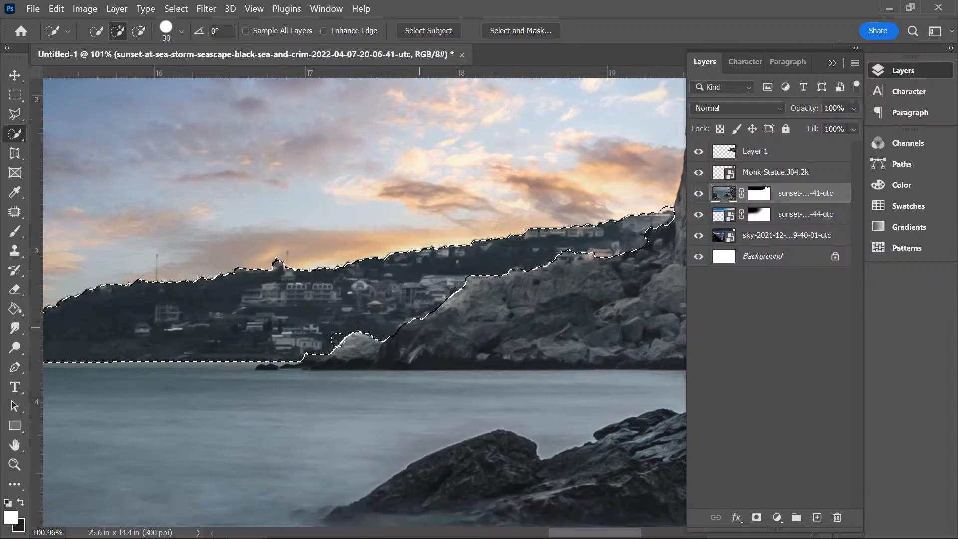
- Extend the hillside selection upward to include the antenna, rooftops and tower on the ridge
scroll(153, 339, "down", 5)
scroll(153, 339, "up", 5)
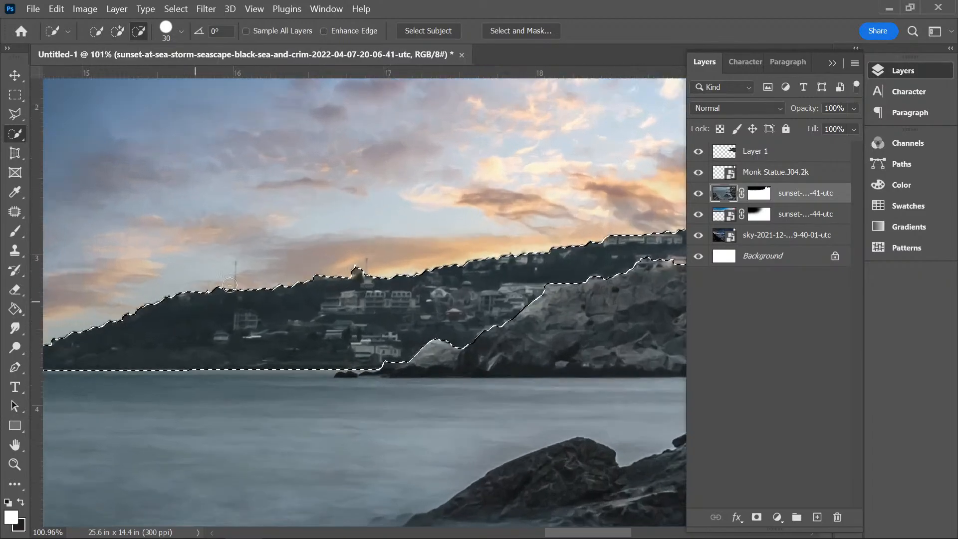
left_click_drag(247, 272, 280, 305)
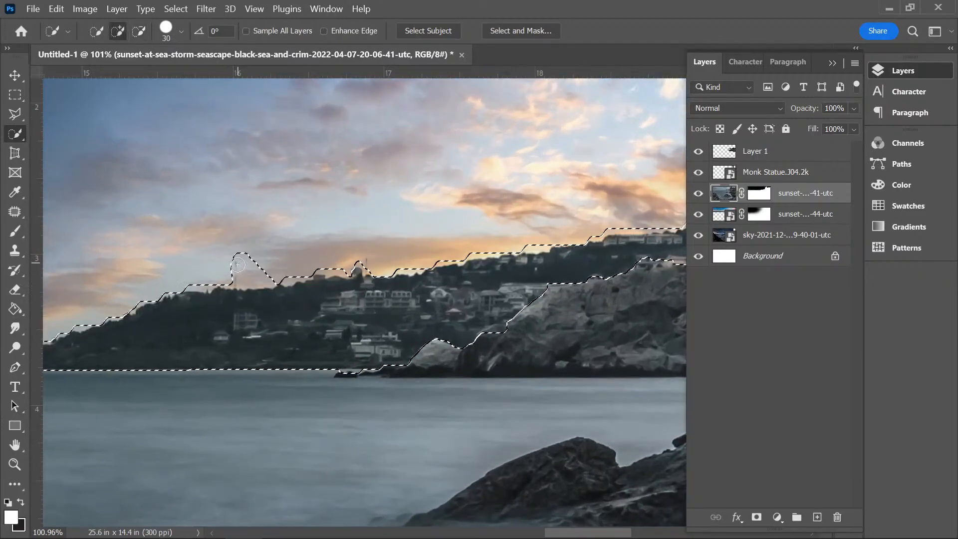
left_click(380, 268)
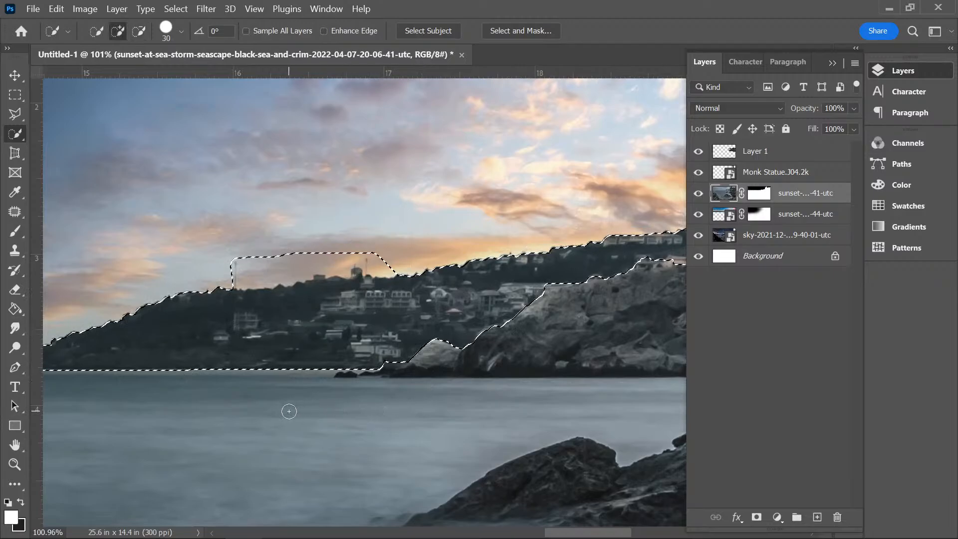
- Extend the selection along the thin tip of land on the horizon and subtract the sea beneath it
scroll(289, 411, "down", 1)
scroll(118, 406, "down", 5)
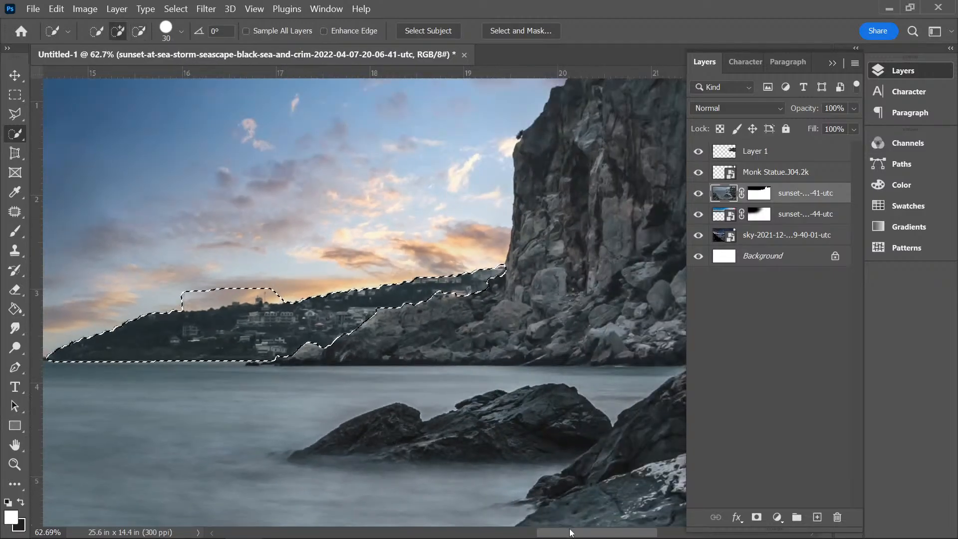
left_click_drag(570, 533, 506, 533)
scroll(368, 372, "up", 5)
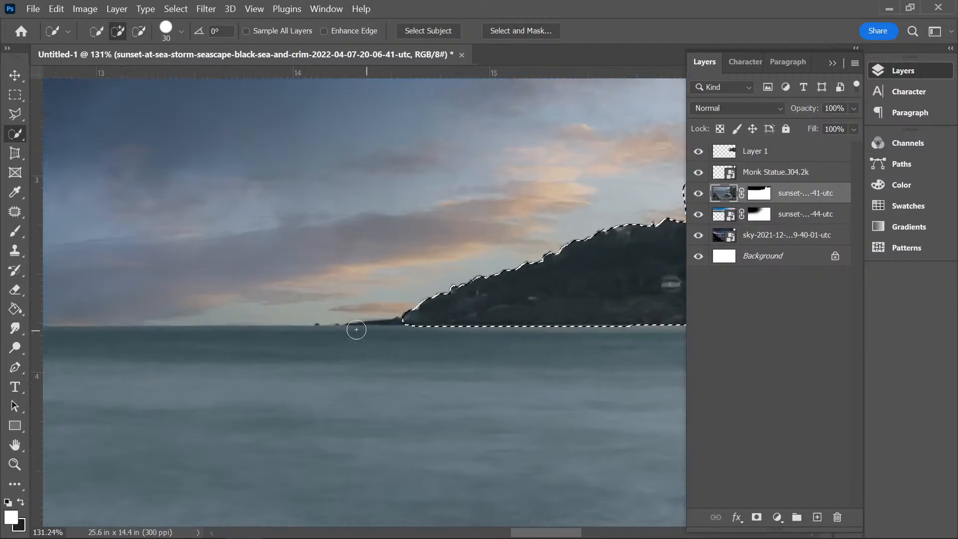
mouse_move(321, 318)
left_mouse_down()
mouse_move(424, 307)
mouse_move(410, 314)
left_mouse_up()
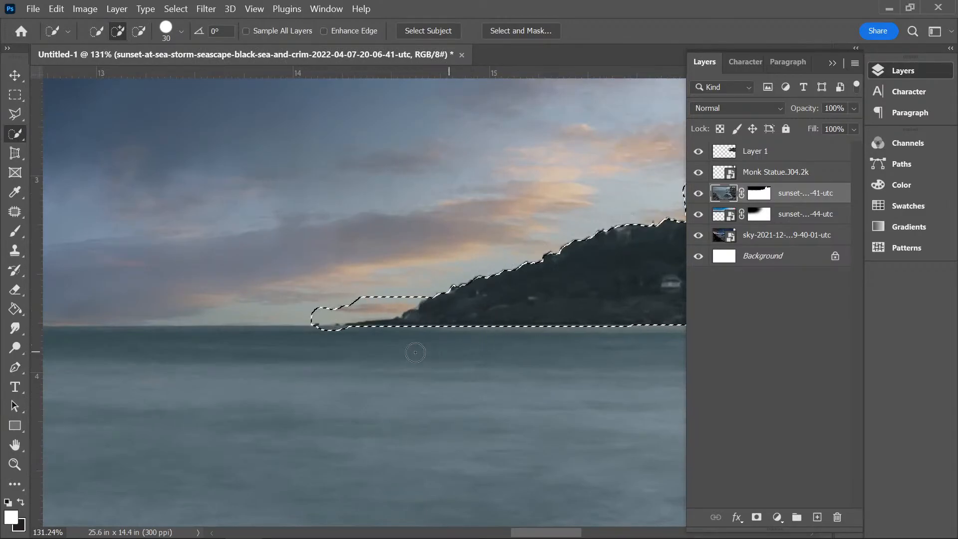
left_click_drag(352, 335, 312, 338)
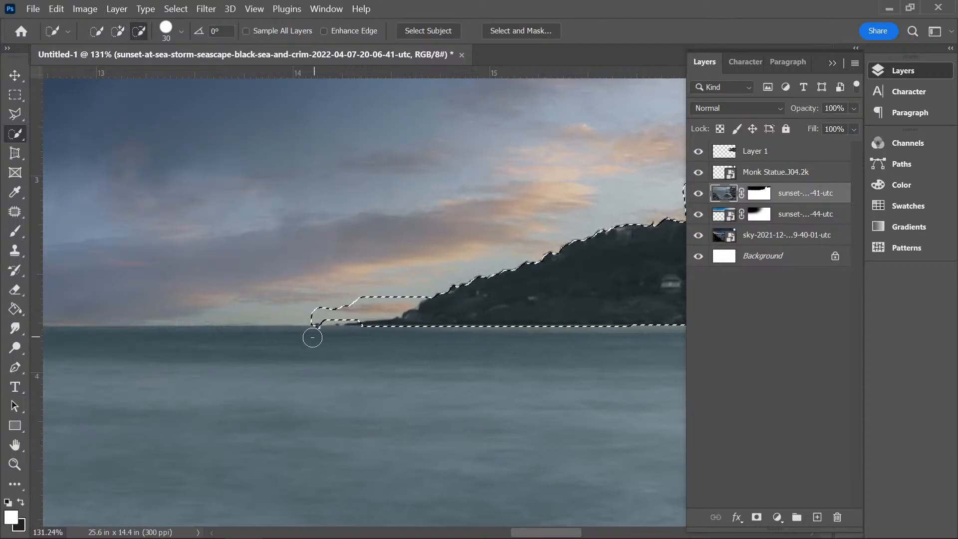
scroll(464, 300, "down", 4)
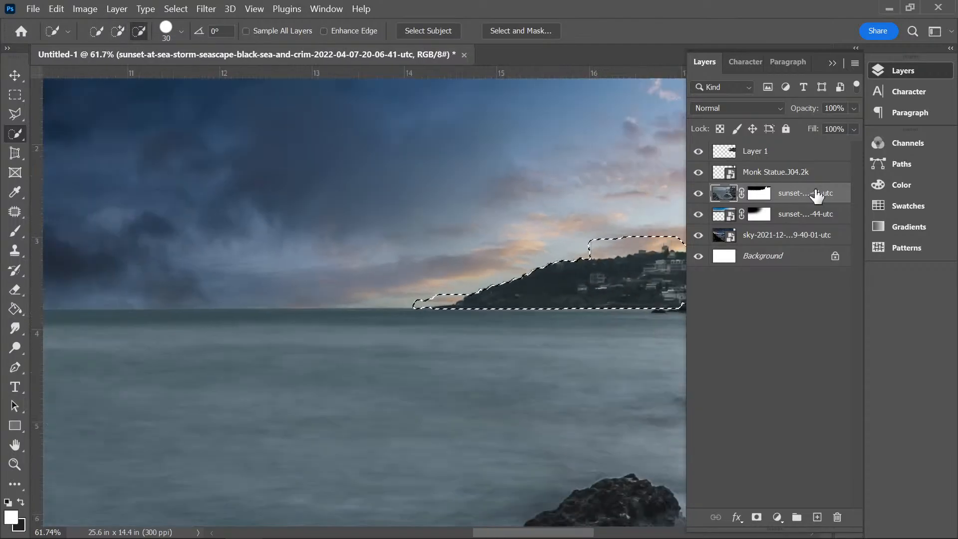
- Fill the selected hillside with black on the seascape layer's mask using the Paint Bucket
left_click(759, 194)
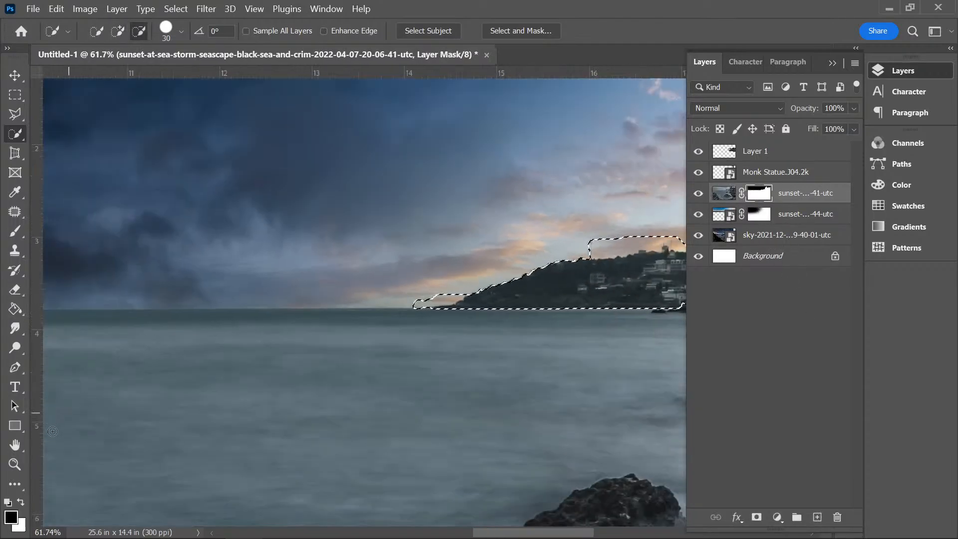
key("x")
left_click(15, 308)
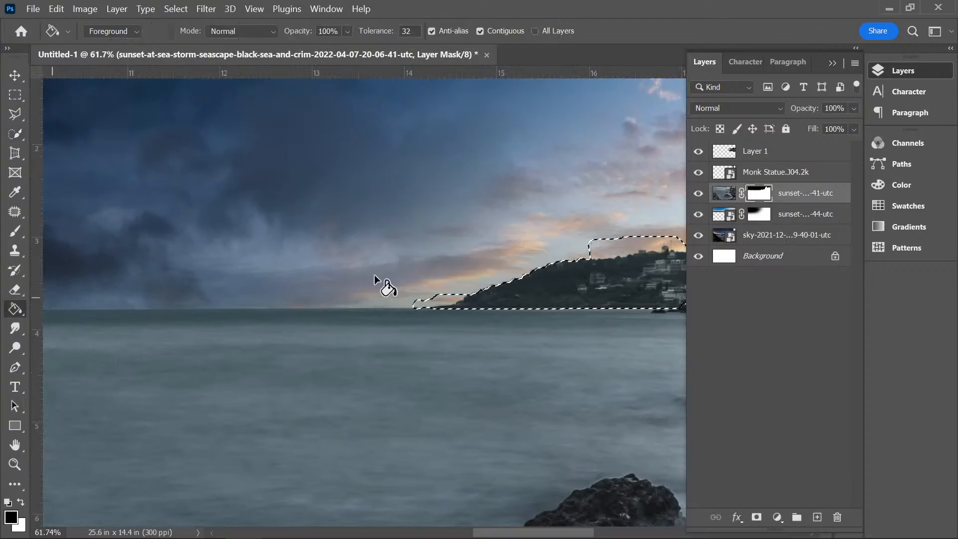
left_click(585, 281)
scroll(578, 282, "down", 1)
scroll(555, 282, "down", 4)
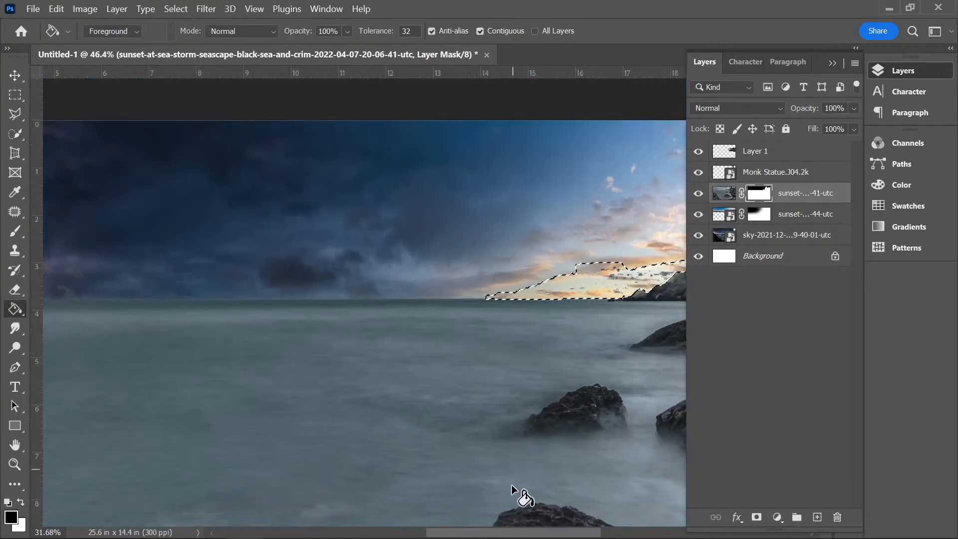
left_click_drag(505, 530, 553, 529)
scroll(395, 290, "up", 5)
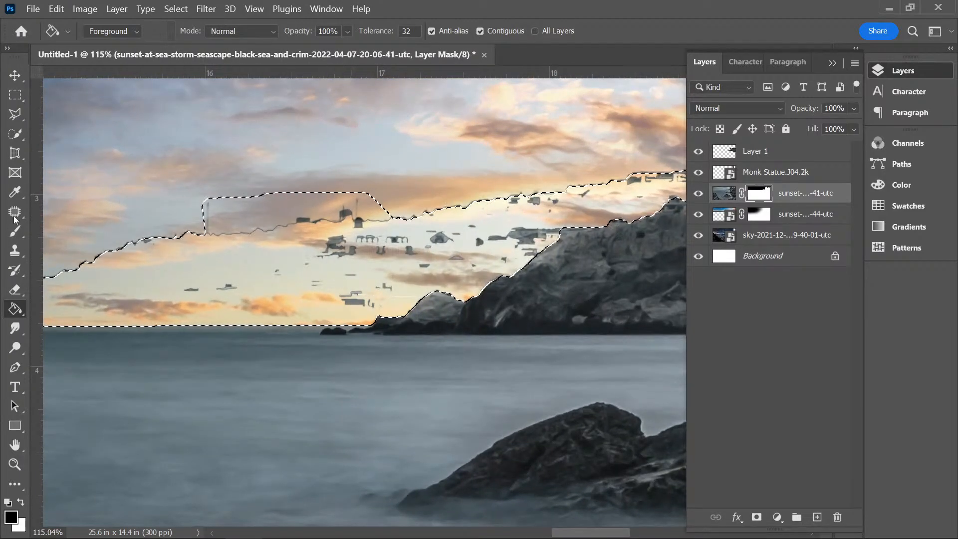
- Paint black over the leftover house fragments on the seascape mask with a soft 59 px brush
left_click(15, 234)
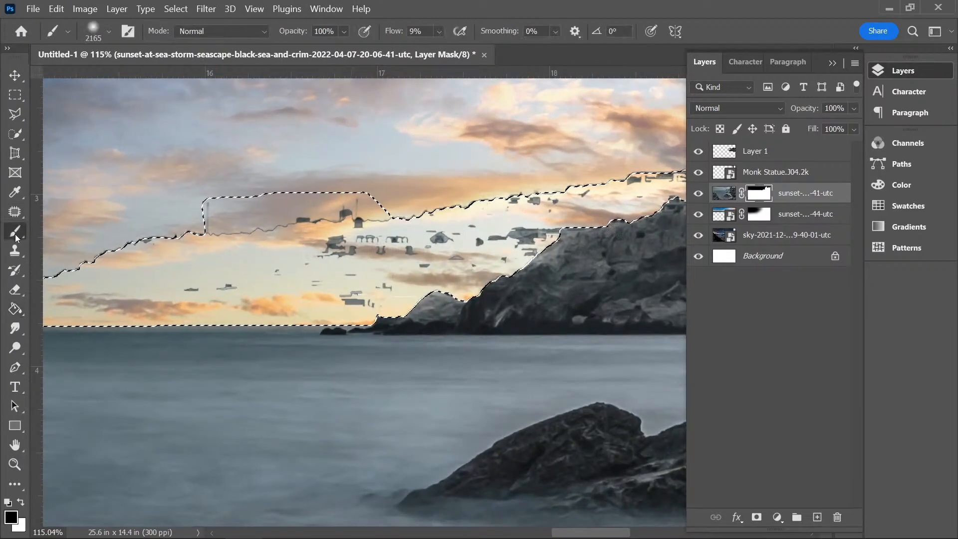
left_click(110, 32)
left_click_drag(114, 80, 113, 80)
left_click(418, 207)
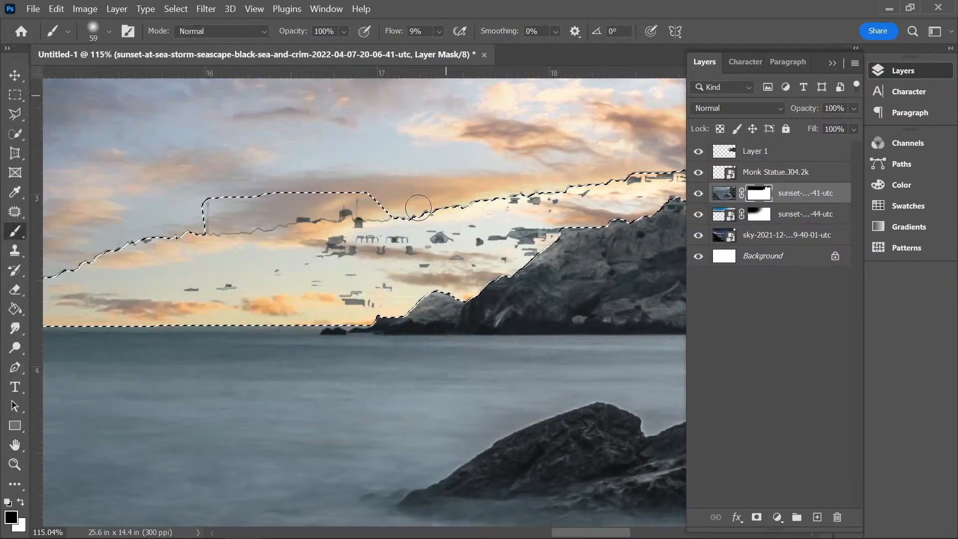
left_click_drag(478, 232, 435, 265)
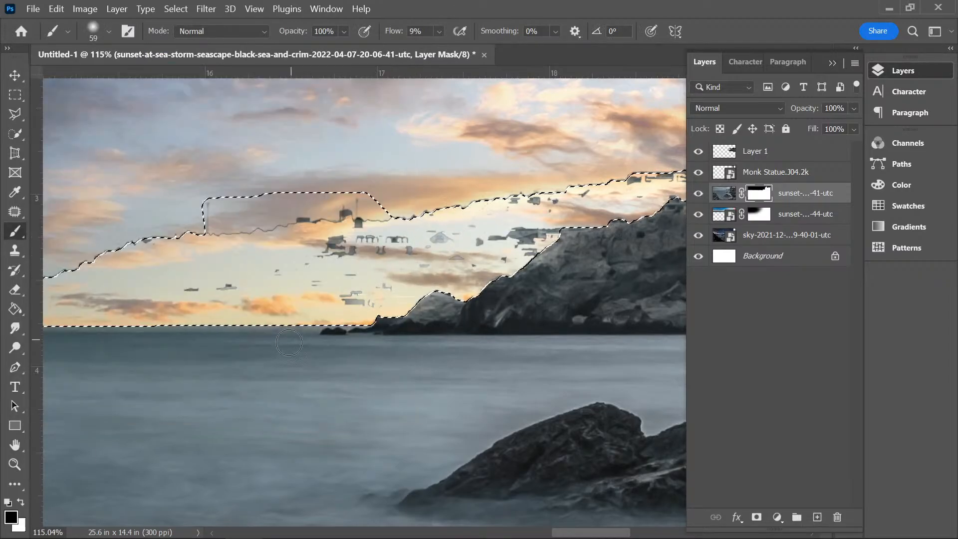
- Set the brush to 259 px with 60% flow and paint out all remaining hillside fragments within the selection
left_click(109, 32)
left_click_drag(152, 79, 158, 78)
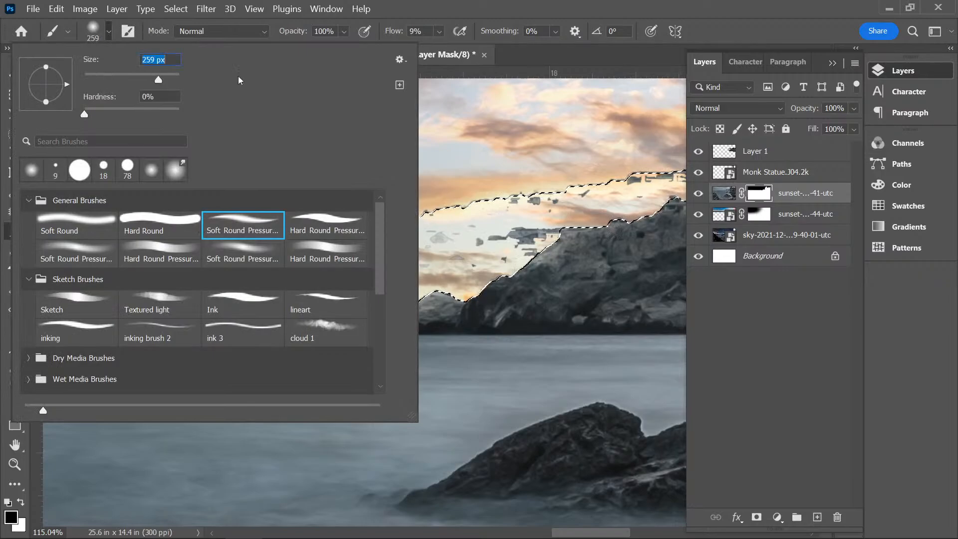
left_click(439, 28)
key("shift+6")
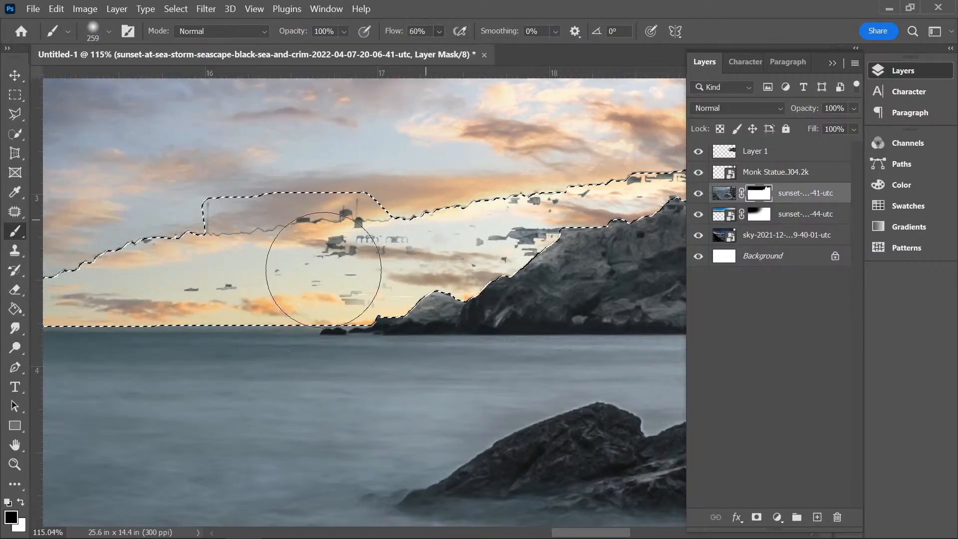
mouse_move(324, 270)
left_mouse_down()
mouse_move(147, 225)
mouse_move(25, 285)
mouse_move(415, 262)
mouse_move(507, 270)
mouse_move(653, 185)
left_mouse_up()
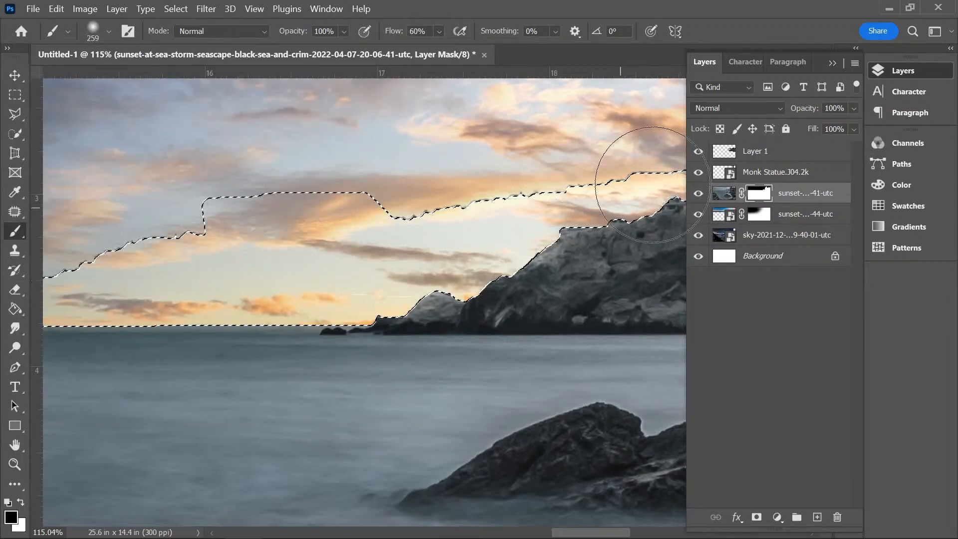
- Clear the selection around the masked-out hillside
left_click_drag(596, 534, 544, 534)
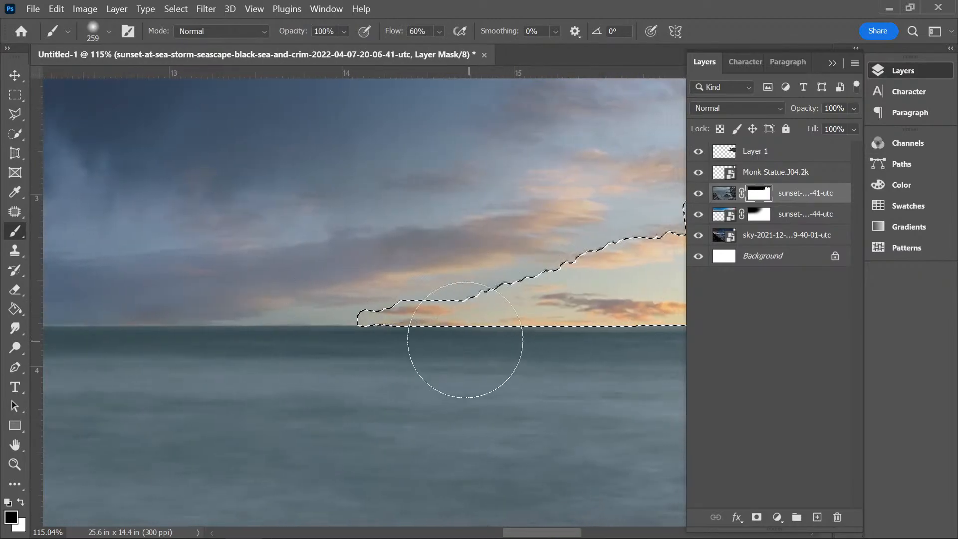
scroll(509, 368, "down", 3)
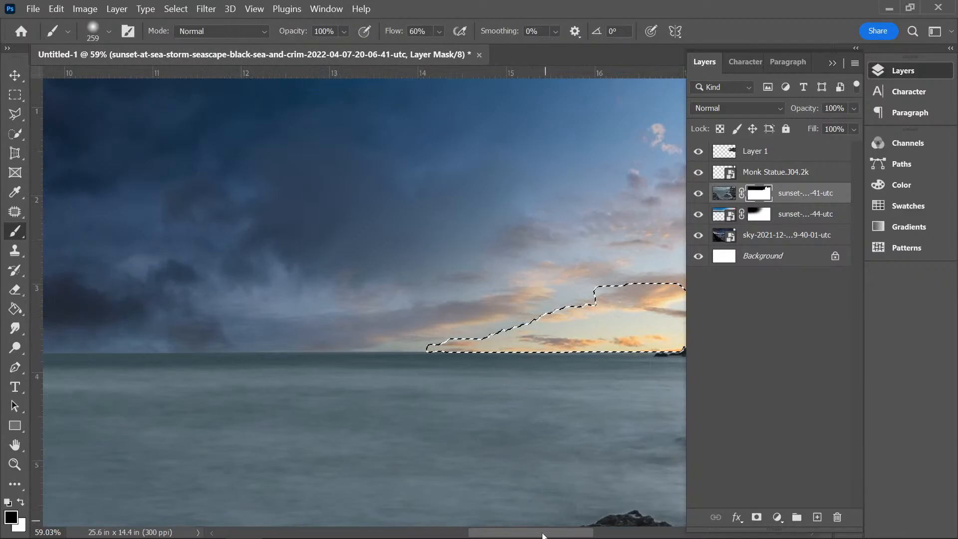
left_click_drag(543, 535, 618, 534)
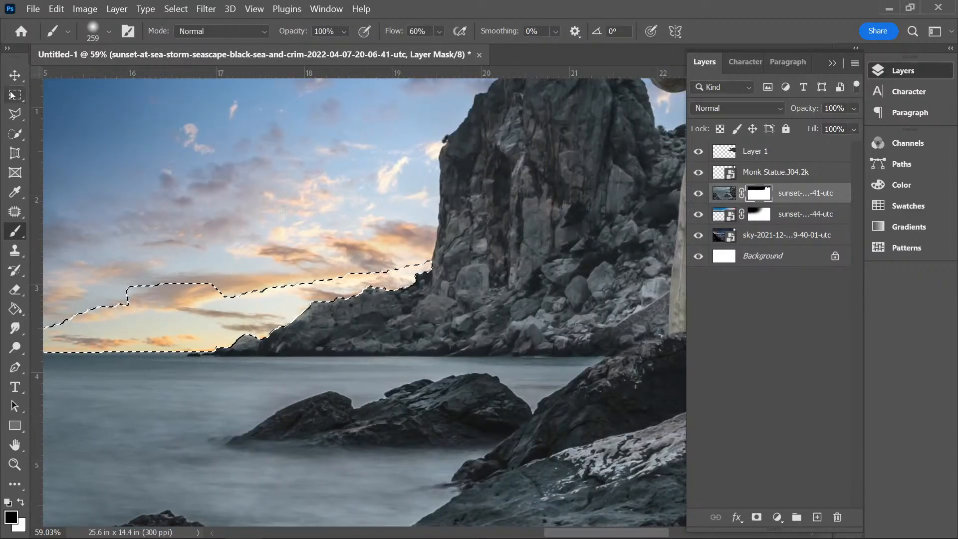
key("m")
left_click(206, 323)
- Paint away the faint ridge outline left in the sky on the seascape mask with an 88 px soft brush
scroll(305, 278, "up", 5)
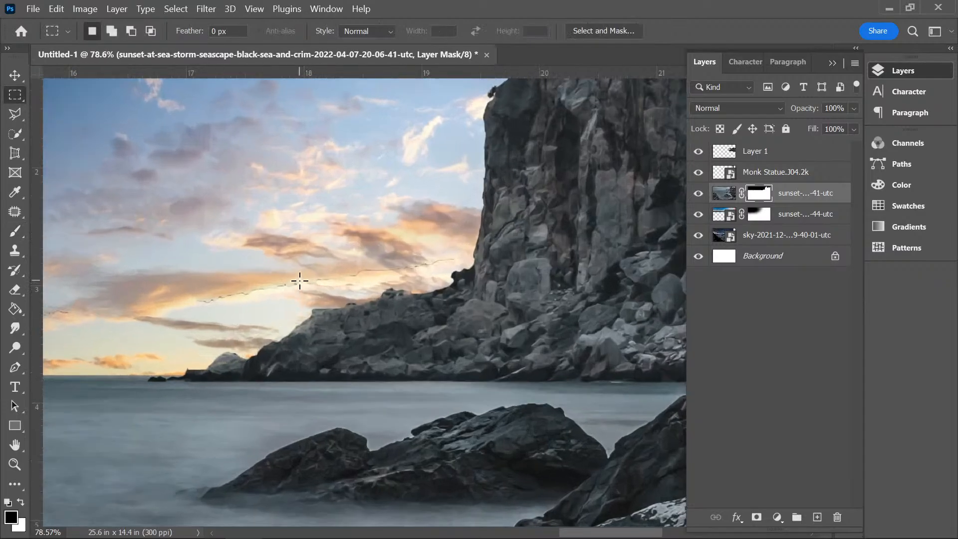
key("b")
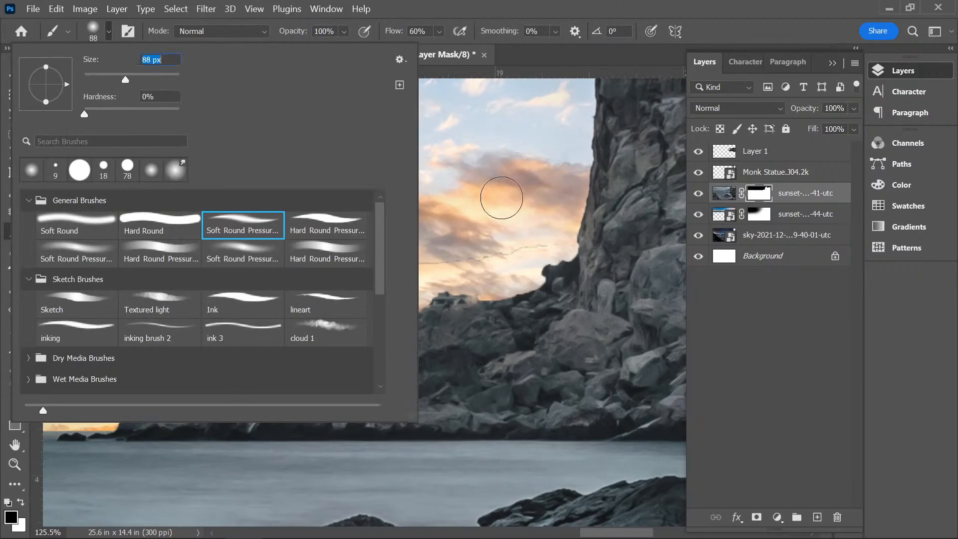
key("Return")
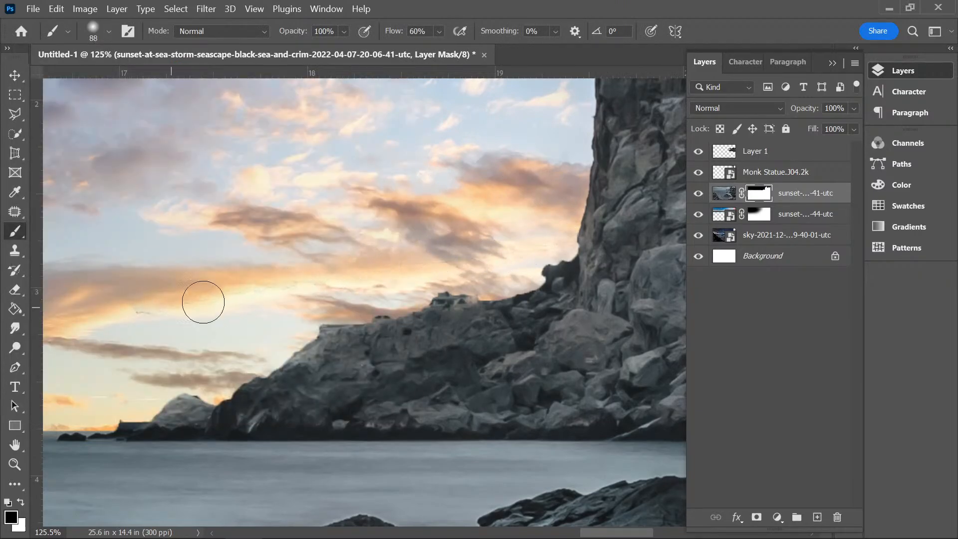
left_click_drag(622, 533, 566, 537)
mouse_move(551, 332)
left_mouse_down()
mouse_move(435, 345)
mouse_move(282, 395)
mouse_move(215, 397)
left_mouse_up()
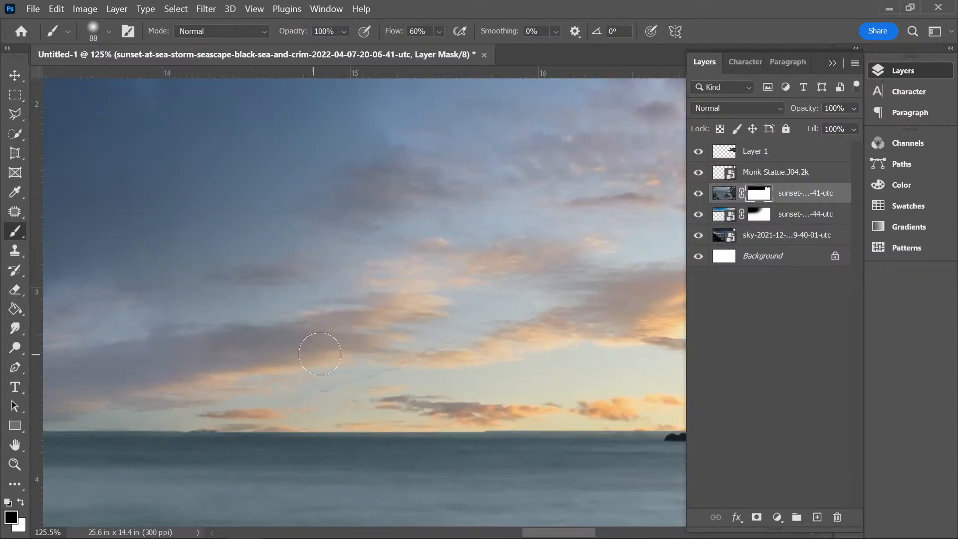
scroll(499, 332, "down", 5)
scroll(524, 347, "down", 2)
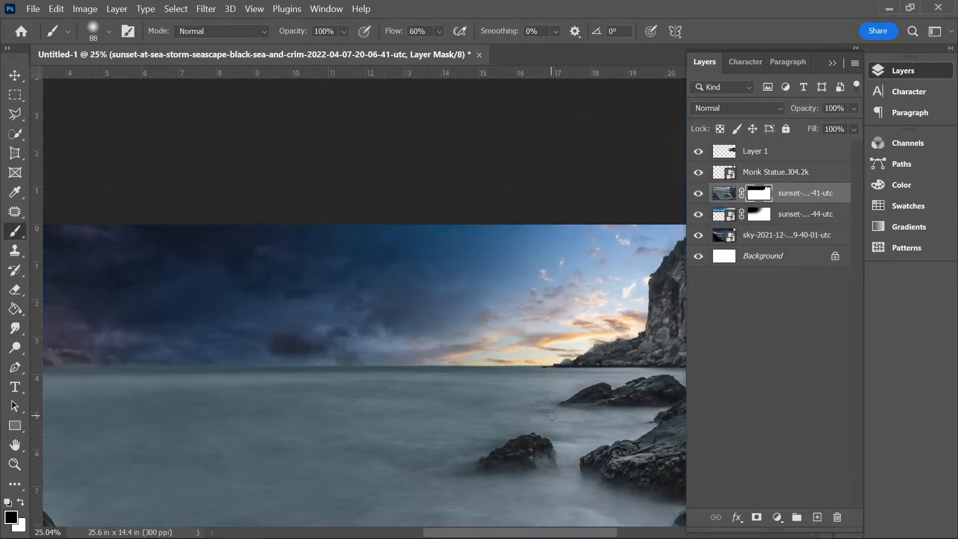
- Place Monk Statue.I05.2k on the horizon beside the cliff, scaled to 47.74%, and move its layer below the seascape layer
left_click_drag(564, 536, 612, 527)
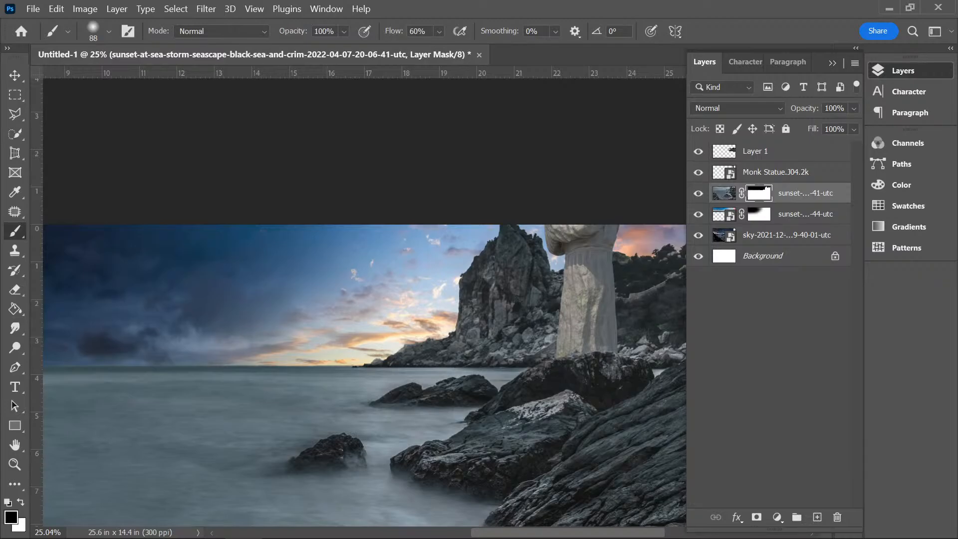
left_click_drag(354, 266, 342, 326)
mouse_move(492, 374)
left_mouse_down()
mouse_move(353, 375)
mouse_move(422, 339)
mouse_move(402, 365)
left_mouse_up()
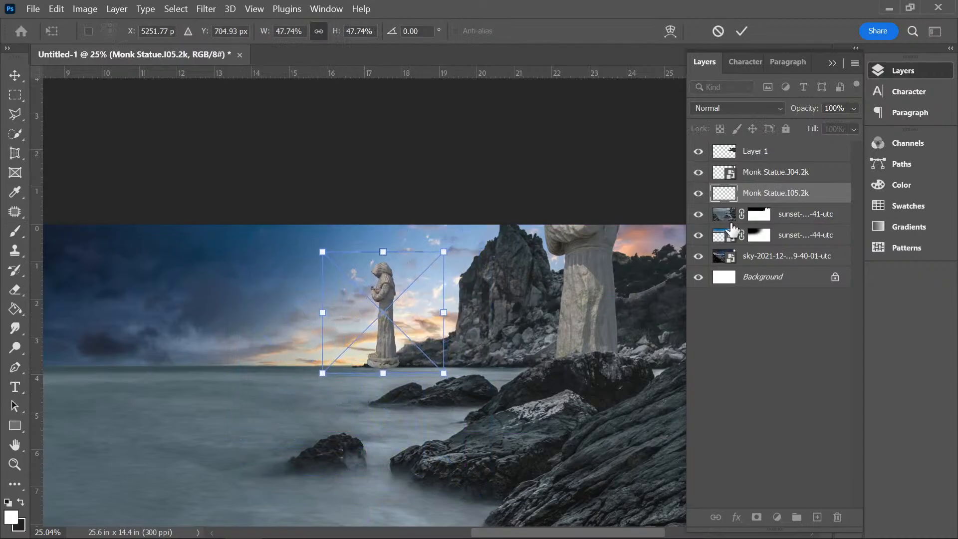
mouse_move(753, 198)
left_mouse_down()
mouse_move(758, 213)
mouse_move(762, 183)
mouse_move(759, 225)
left_mouse_up()
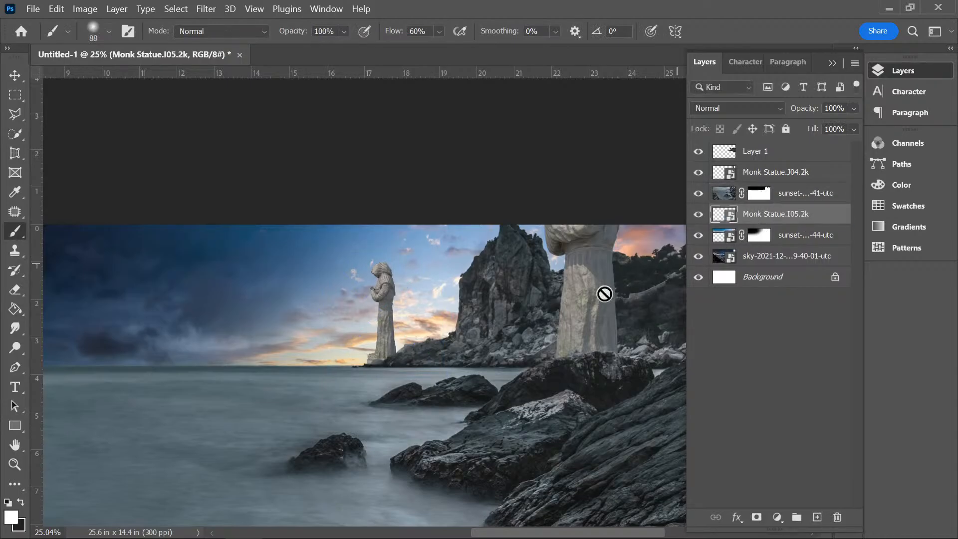
- Scale the Monk Statue.I05.2k figure to 38.64% and keep its base on the distant rocky shore
scroll(368, 390, "up", 3)
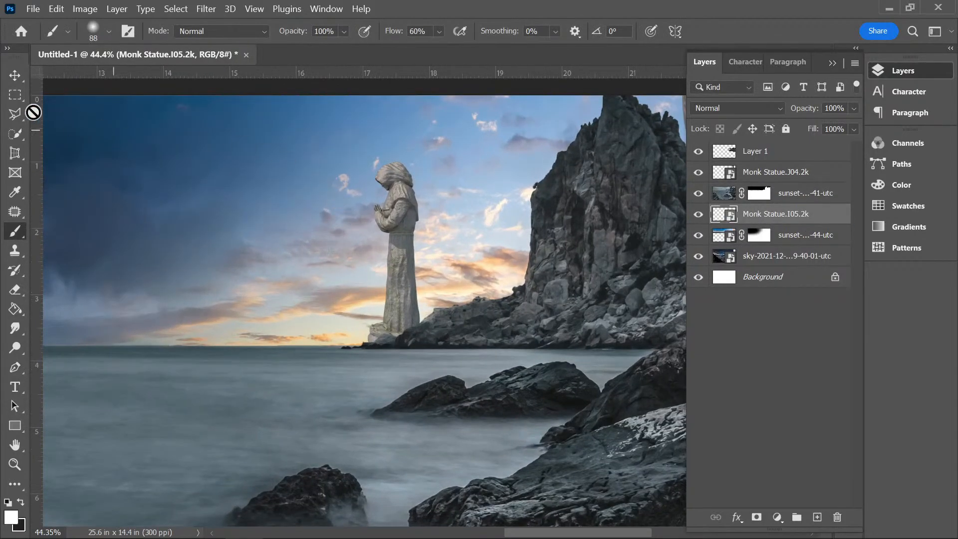
key("v")
key("ctrl+t")
left_click_drag(414, 156, 405, 188)
left_click_drag(410, 255, 410, 250)
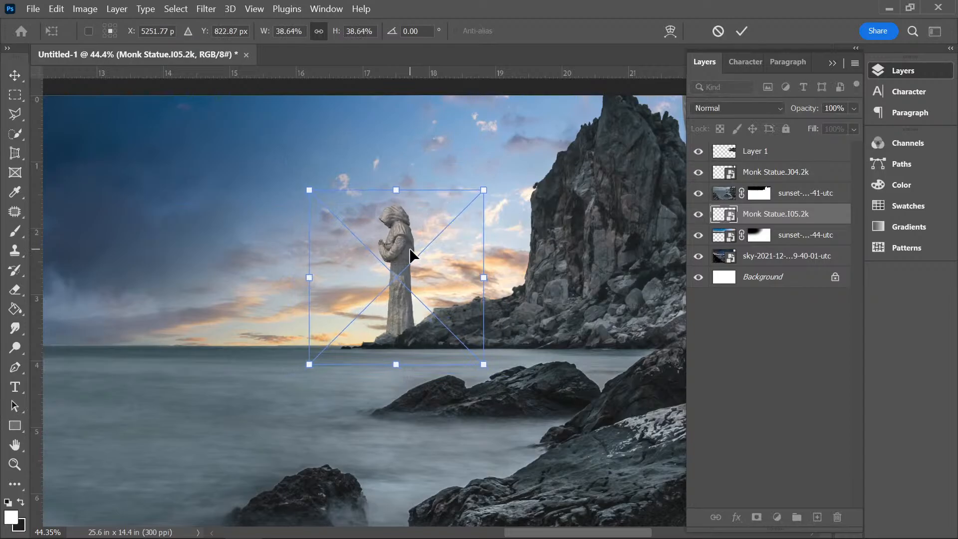
scroll(410, 255, "down", 5)
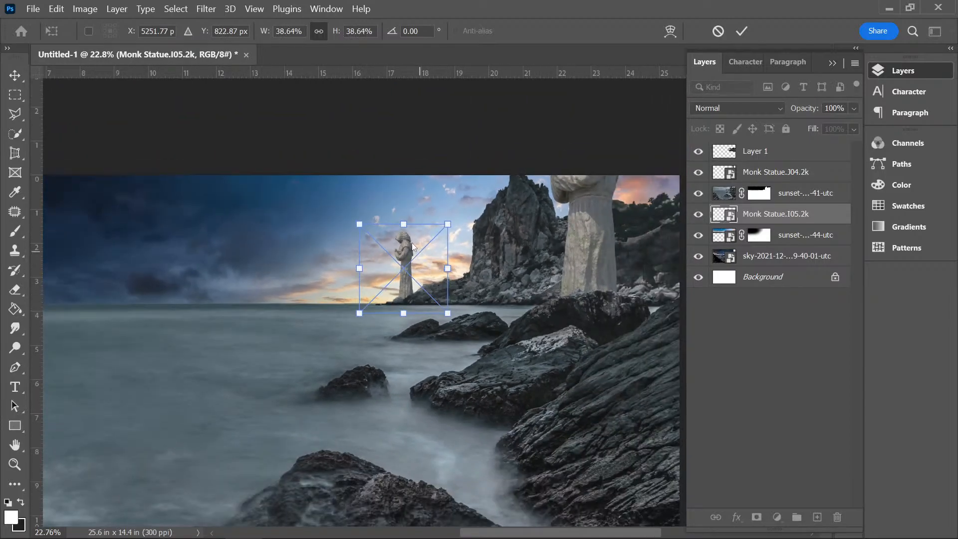
key("alt+space")
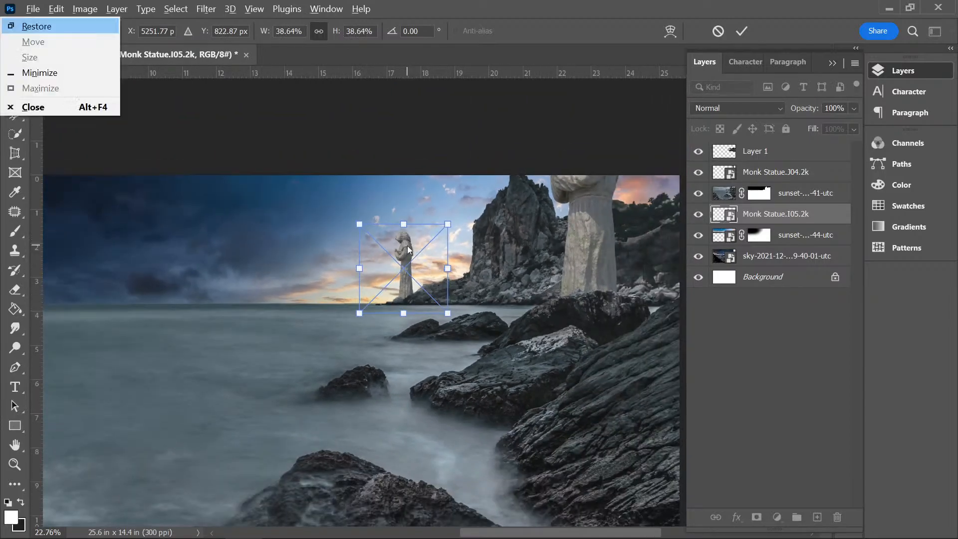
key("Escape")
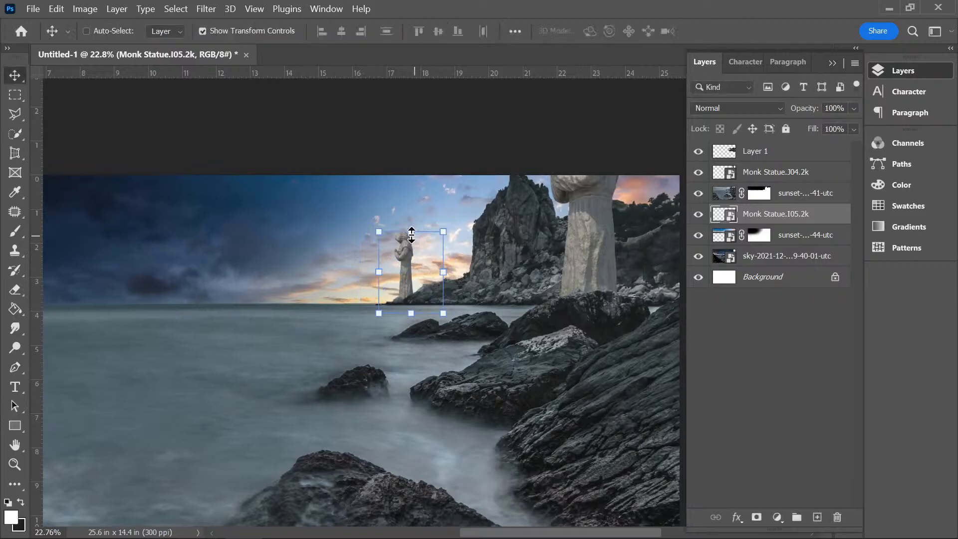
- Enlarge the distant Monk Statue.I05.2k to 50.22% with its base behind the rocky shore
left_click_drag(411, 224, 406, 197)
mouse_move(402, 241)
left_mouse_down()
mouse_move(408, 250)
mouse_move(403, 243)
left_mouse_up()
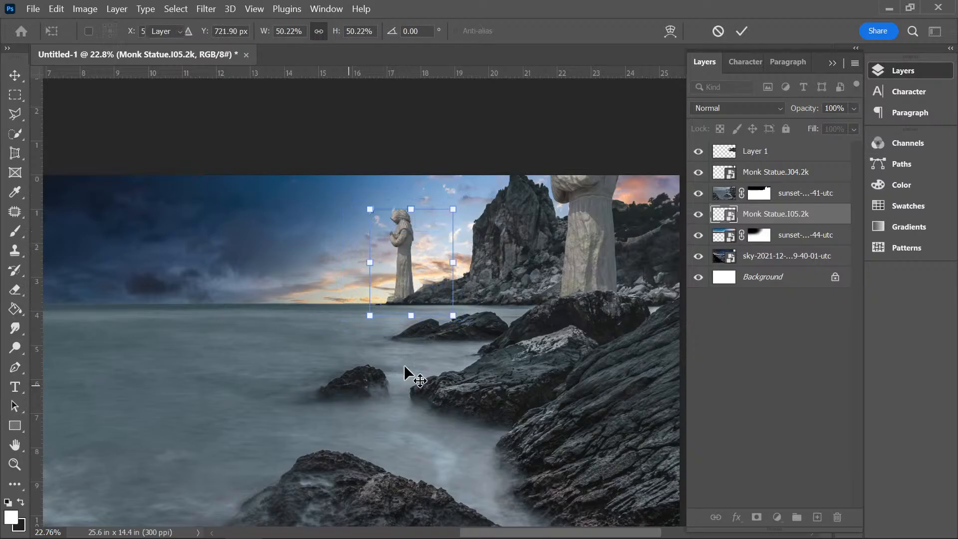
key("Return")
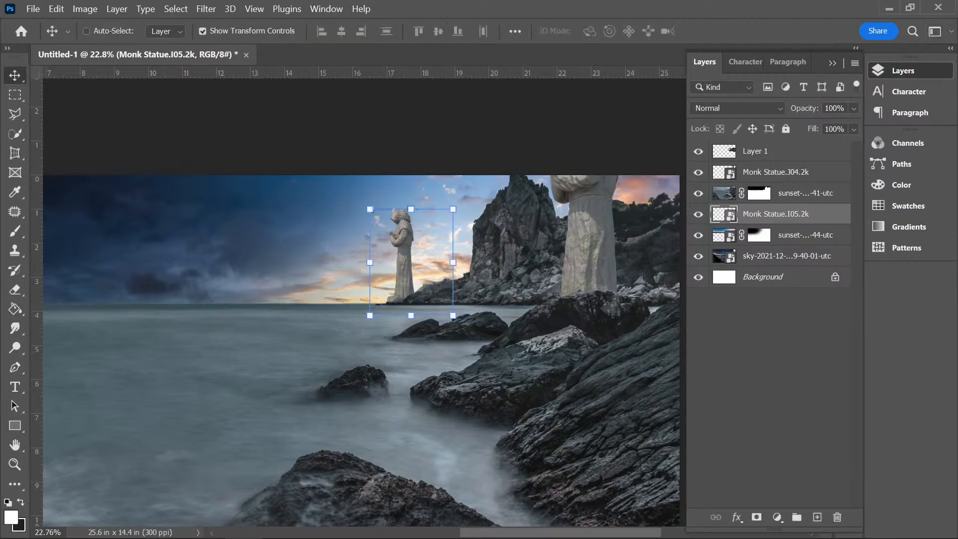
- Place Monk Statue.G06.2k as a tiny distant figure on the rocky slope between the first background statue and the cliff
left_click_drag(368, 269, 369, 268)
left_click_drag(361, 234, 350, 356)
left_click_drag(392, 403, 385, 243)
left_click_drag(359, 190, 461, 271)
key("Return")
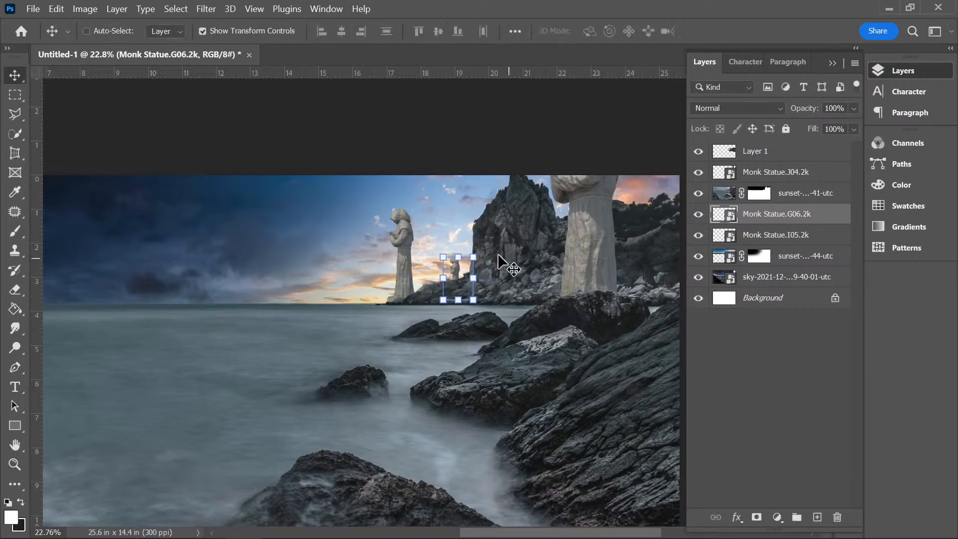
- Turn off the transform controls and rename the Monk Statue.J04.2k layer as MONK 1
left_click(265, 35)
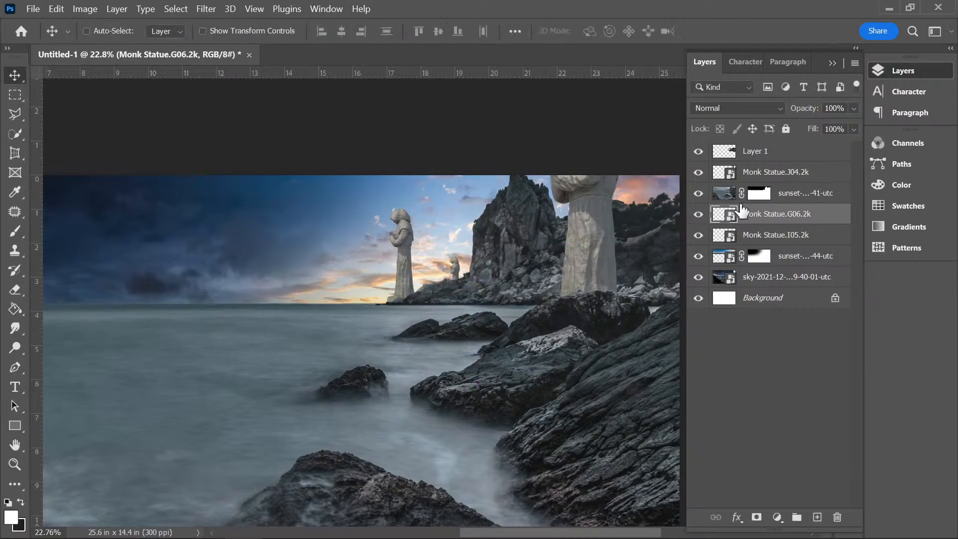
left_click(776, 234)
left_click(775, 173)
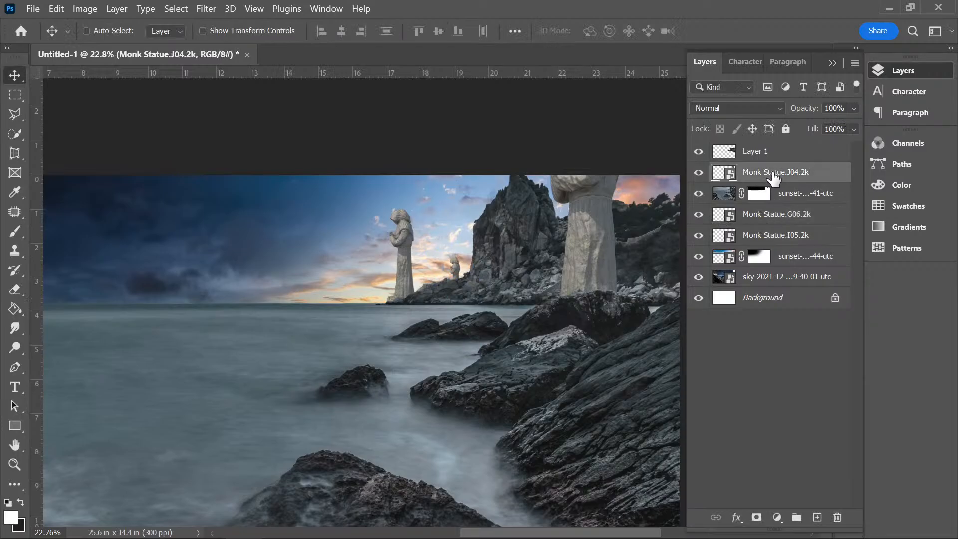
double_click(777, 172)
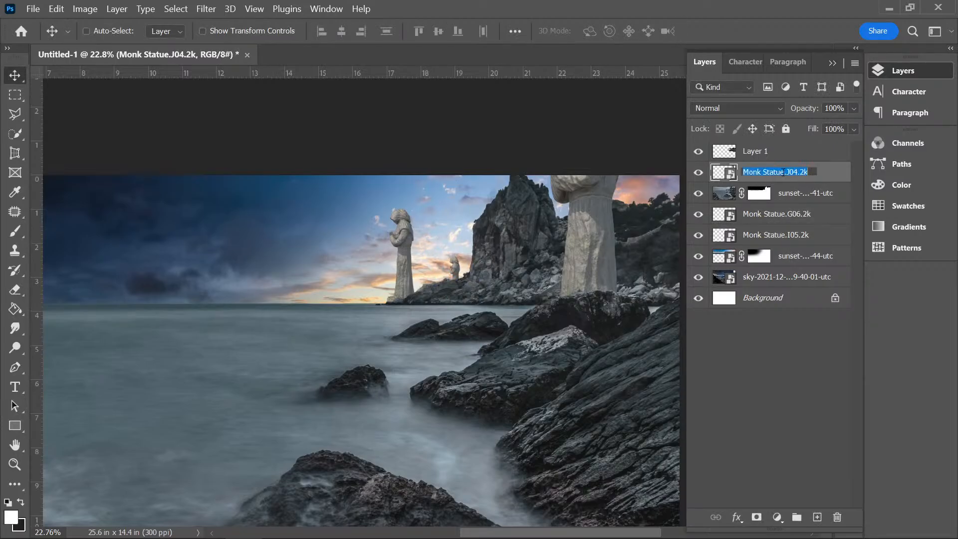
type("MONK 1")
key("Return")
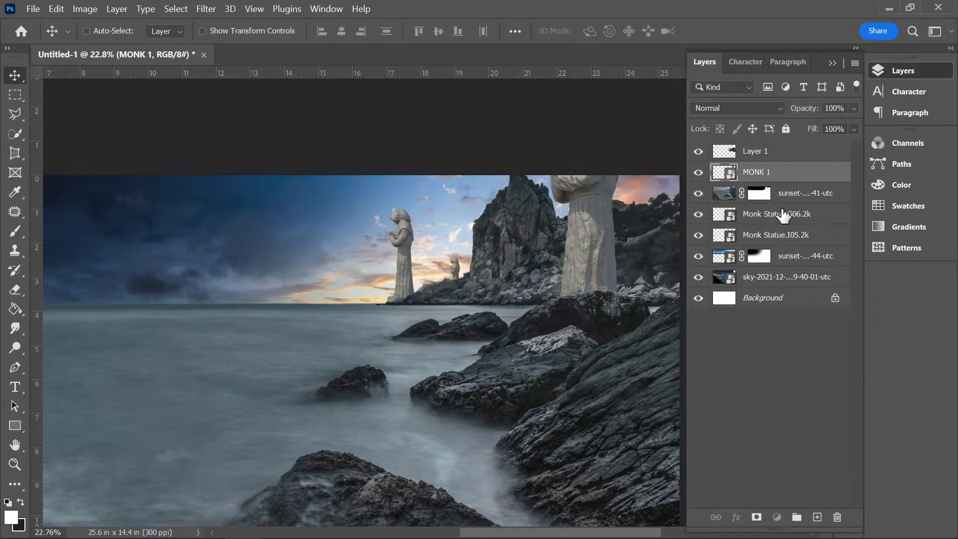
- Group the G06 and I05 monk statue layers, name the group BG MONKS and expand it
left_click(785, 215)
left_click(796, 236, "shift")
left_click(796, 517)
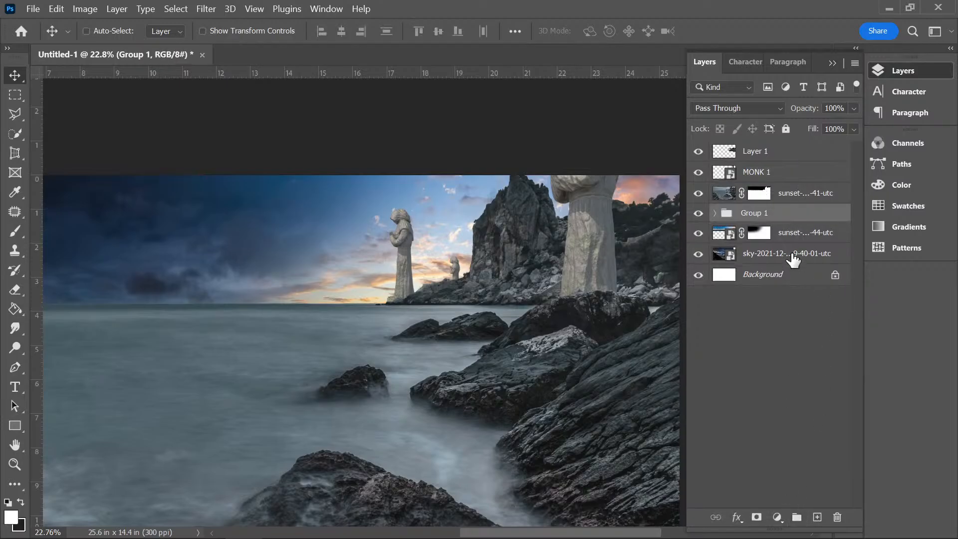
double_click(765, 215)
type("BG MONKS")
key("Return")
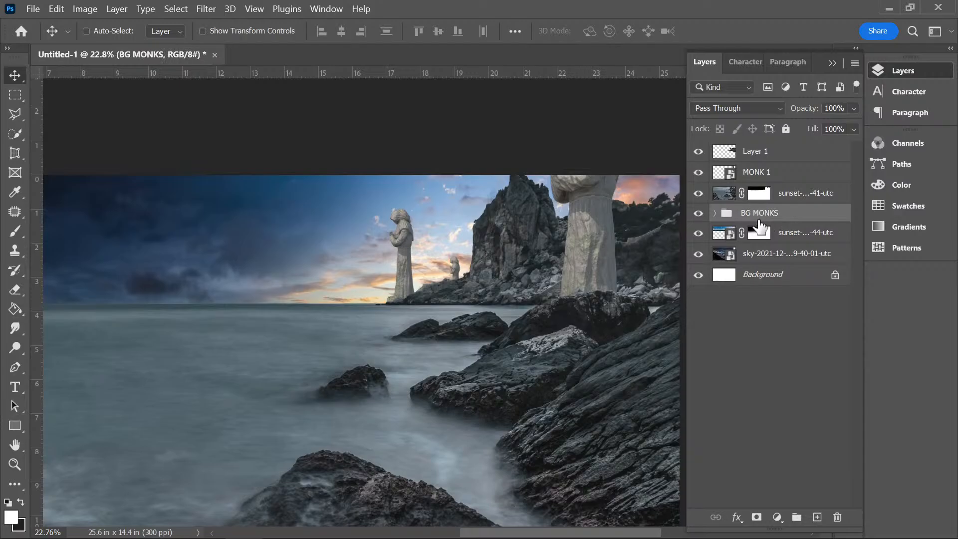
left_click(715, 213)
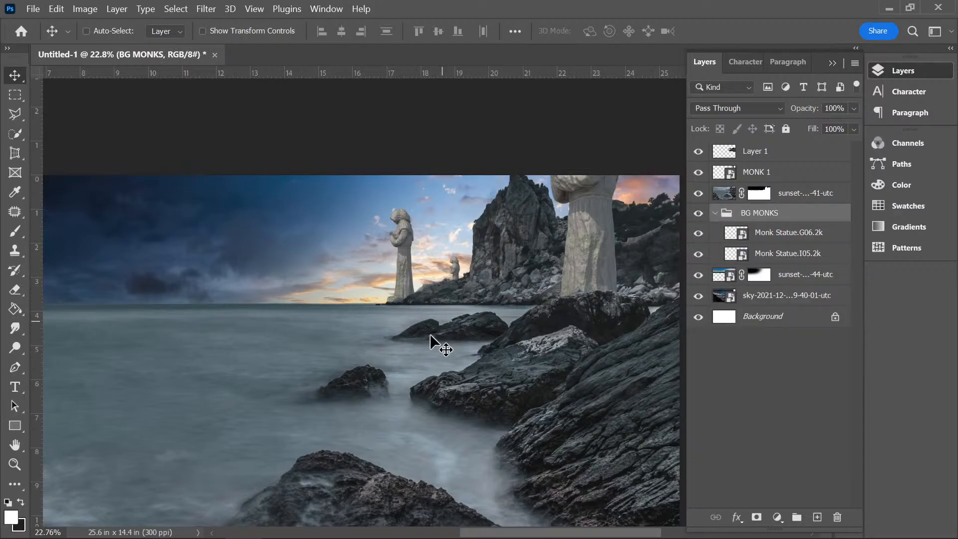
- Place Rock.I03.2k at its original size near the image's left edge and move its layer above the seascape layer
scroll(357, 321, "down", 3)
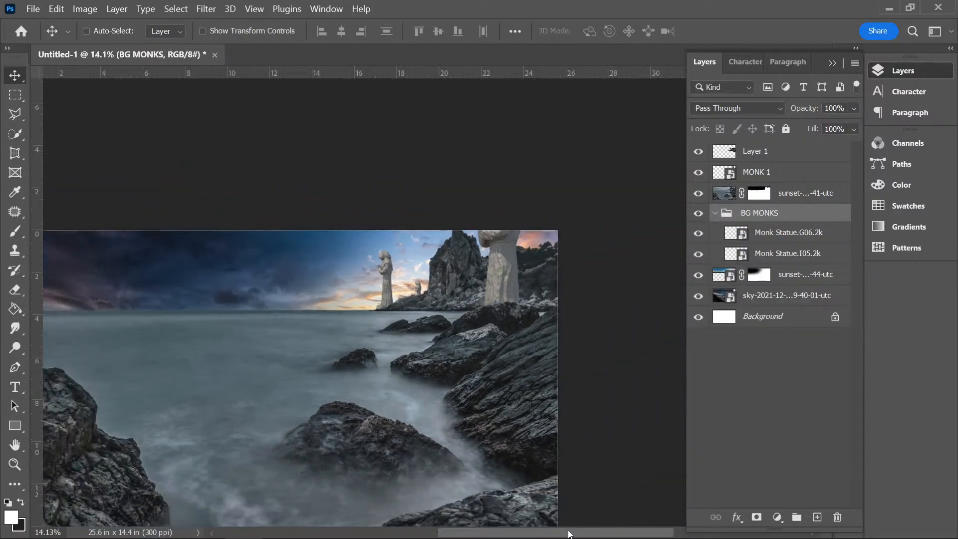
left_click_drag(568, 532, 531, 519)
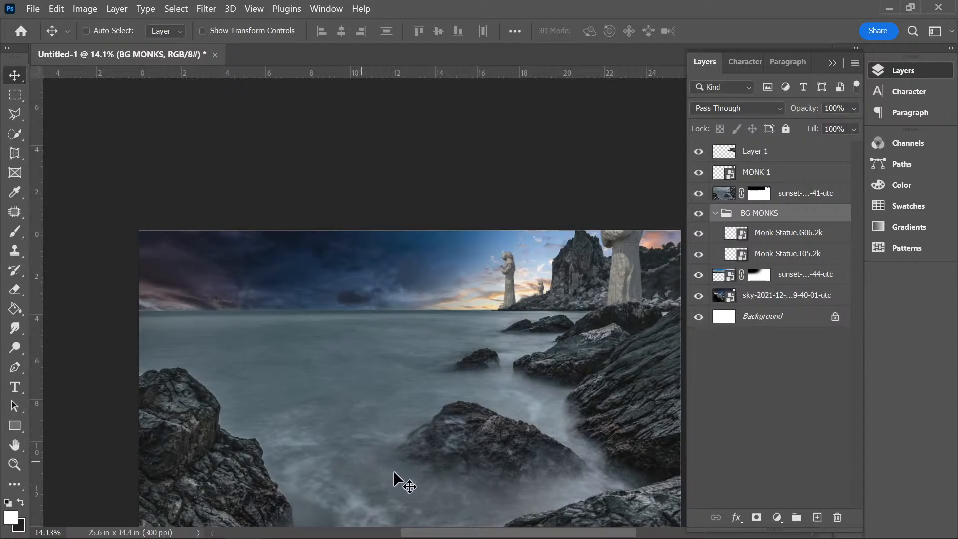
mouse_move(419, 531)
left_mouse_down()
mouse_move(397, 531)
mouse_move(434, 535)
left_mouse_up()
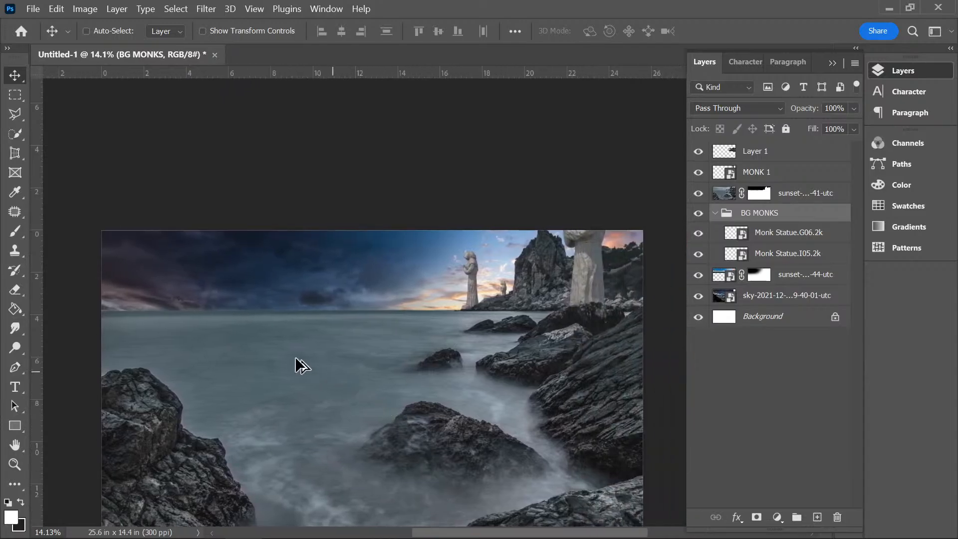
scroll(297, 364, "up", 3)
scroll(278, 347, "down", 3)
scroll(297, 335, "down", 3)
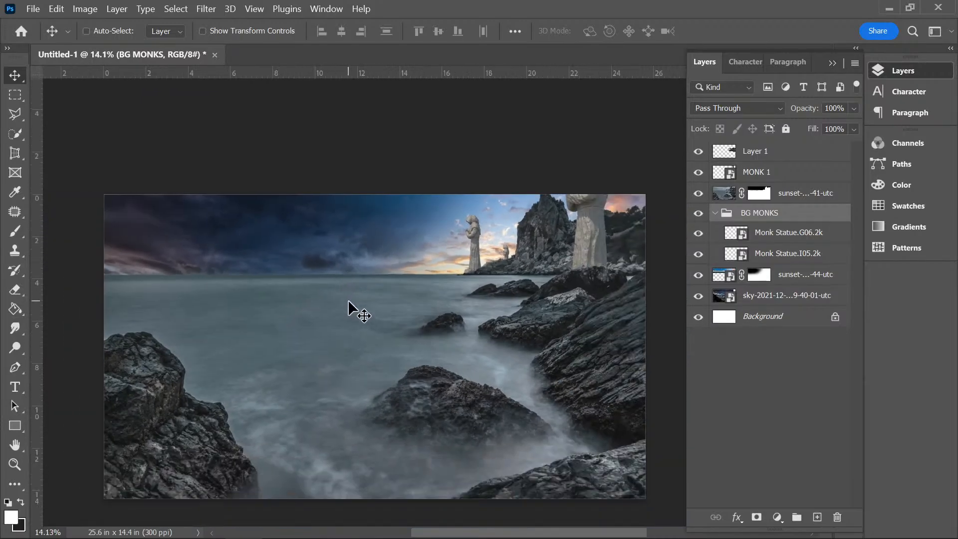
scroll(343, 271, "up", 2)
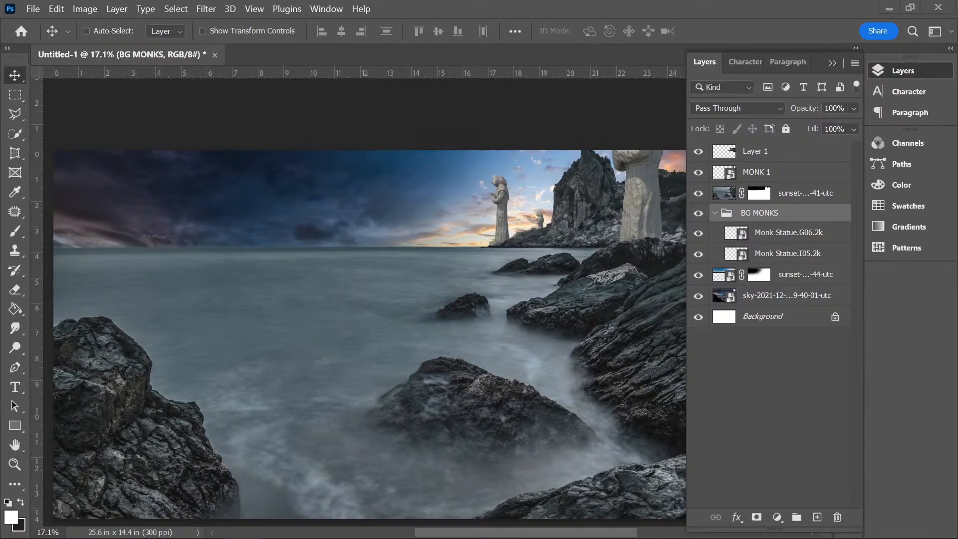
left_click_drag(114, 74, 192, 276)
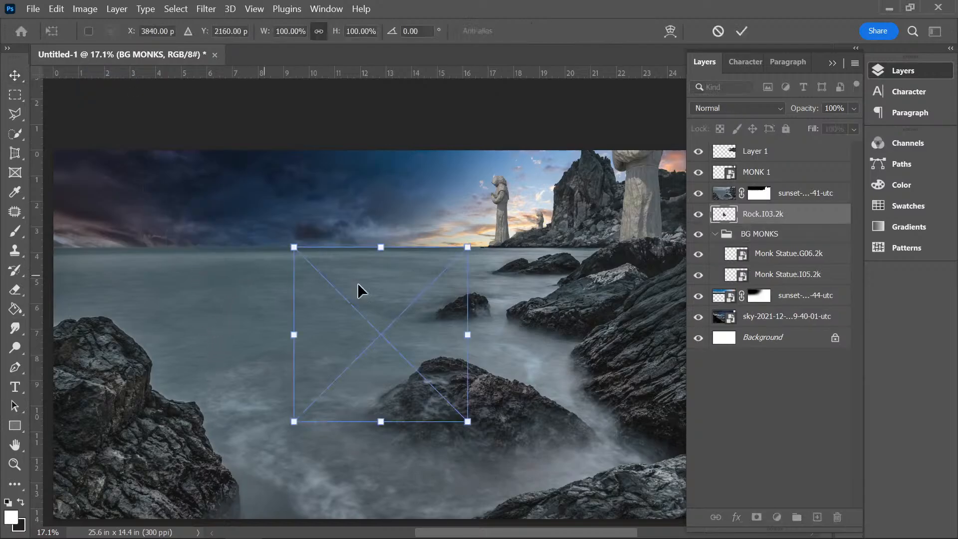
left_click_drag(358, 284, 73, 171)
left_click_drag(747, 219, 756, 192)
left_click_drag(88, 214, 117, 277)
- Show the transform controls, scale Rock.I03.2k to 140.81% and move it against the left edge above the foreground rocks
left_click(202, 31)
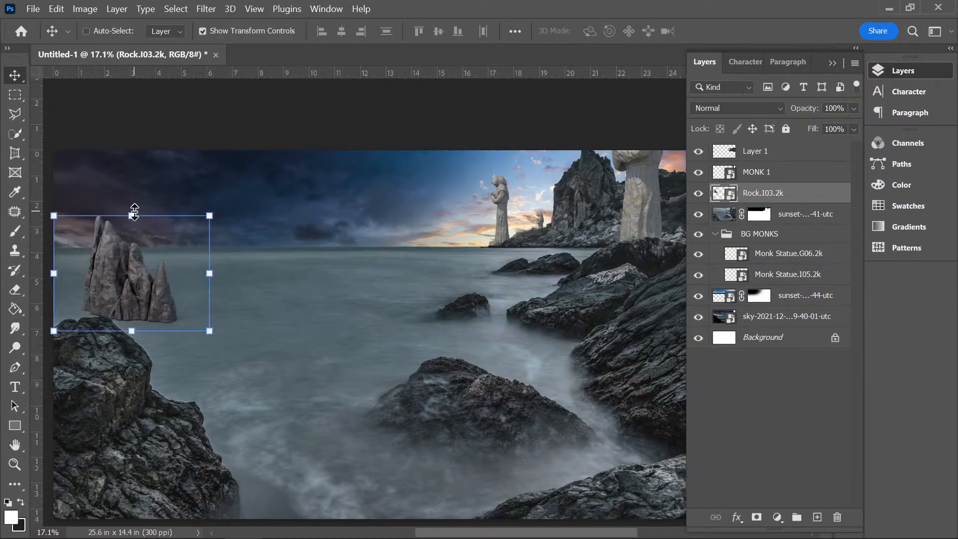
mouse_move(133, 210)
left_mouse_down()
mouse_move(132, 179)
mouse_move(130, 254)
mouse_move(134, 224)
left_mouse_up()
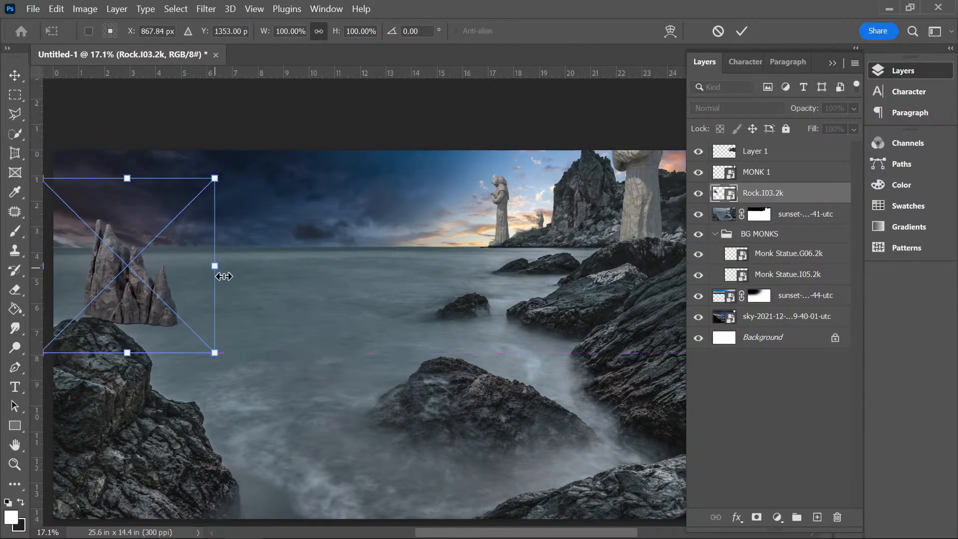
left_click_drag(222, 272, 293, 277)
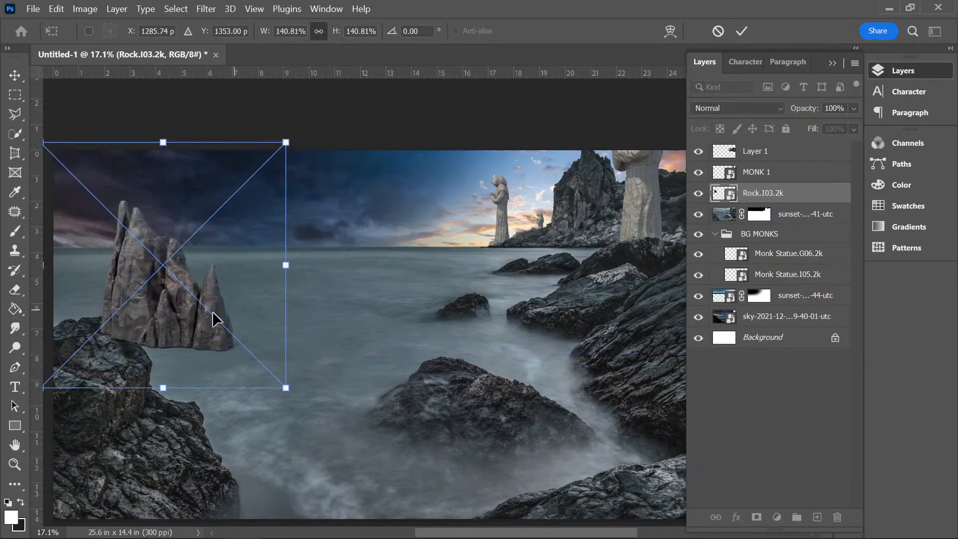
left_click_drag(214, 316, 141, 308)
key("Return")
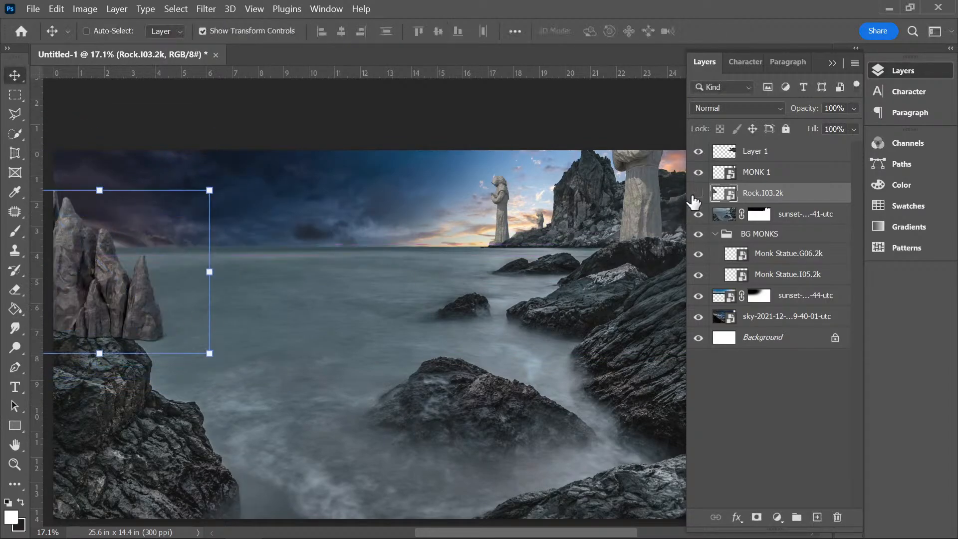
- With Rock.I03.2k hidden, copy the quick-selected left foreground rocks from the seascape layer to a new layer above MONK 1
left_click(698, 193)
scroll(207, 339, "down", 2)
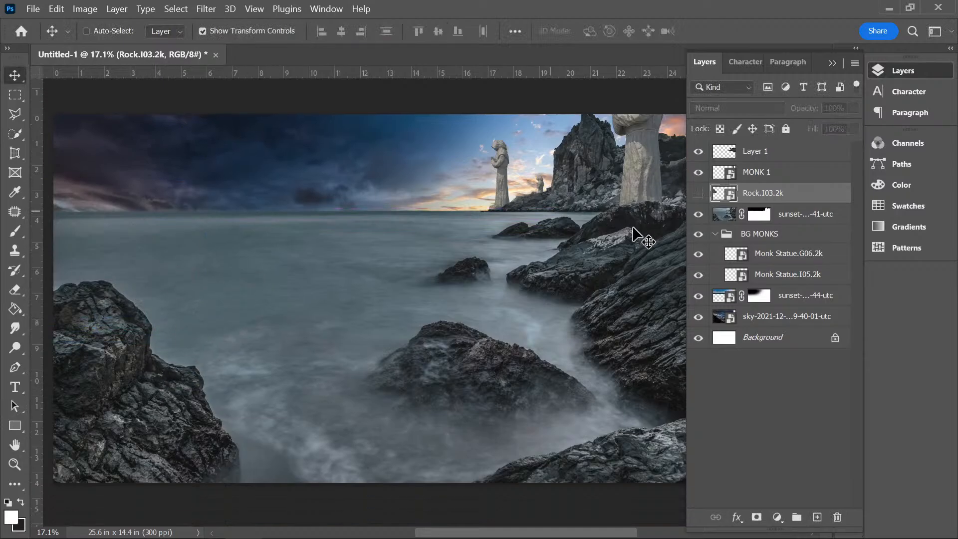
left_click(713, 219)
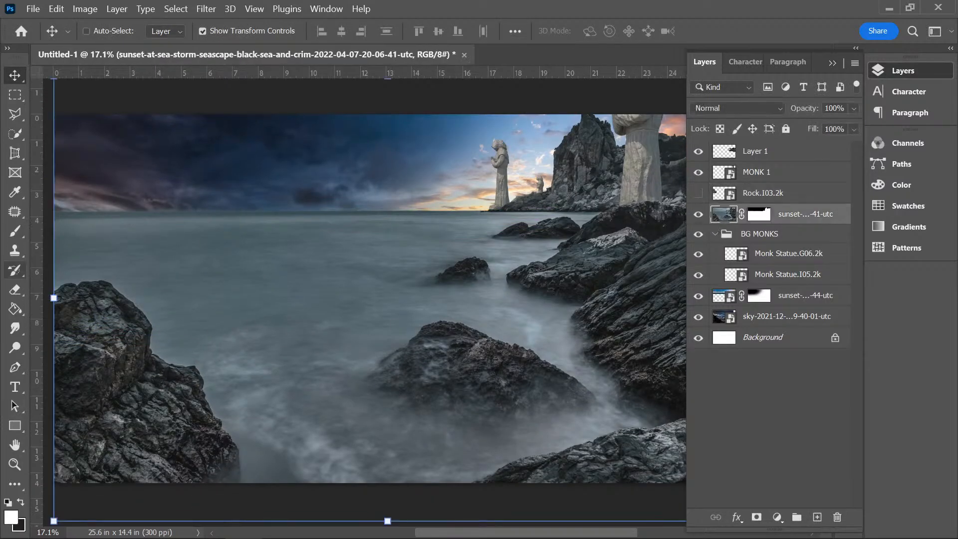
left_click(16, 135)
mouse_move(71, 302)
left_mouse_down()
mouse_move(93, 315)
mouse_move(172, 434)
mouse_move(229, 457)
left_mouse_up()
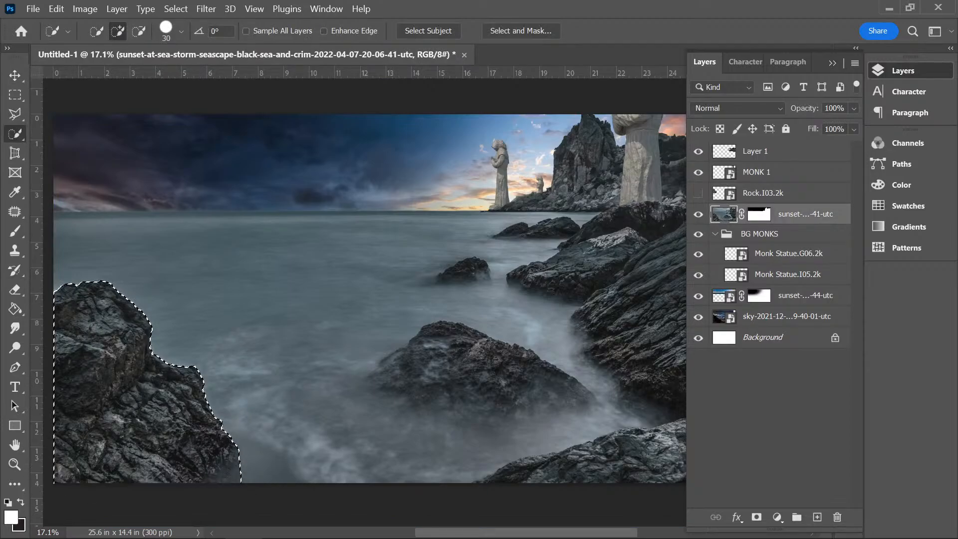
key("ctrl+j")
left_click_drag(797, 209, 778, 163)
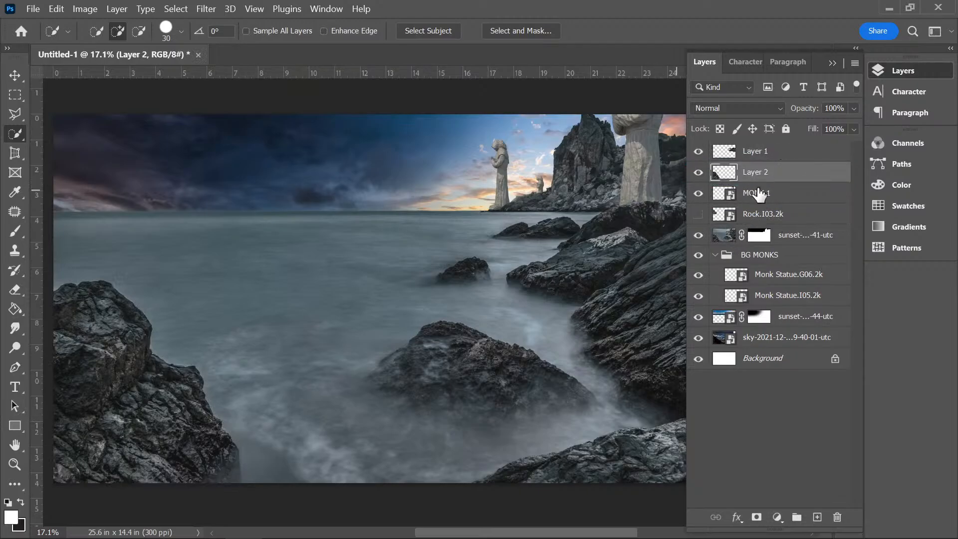
- Show Rock.I03.2k again and lower it so its base sits behind the copied foreground rocks
left_click(698, 214)
left_click(15, 75)
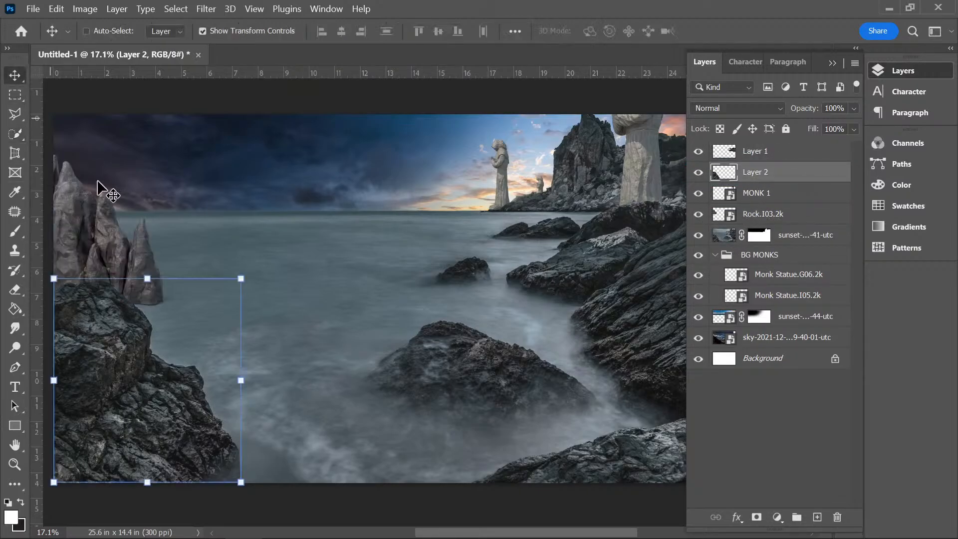
left_click(774, 212)
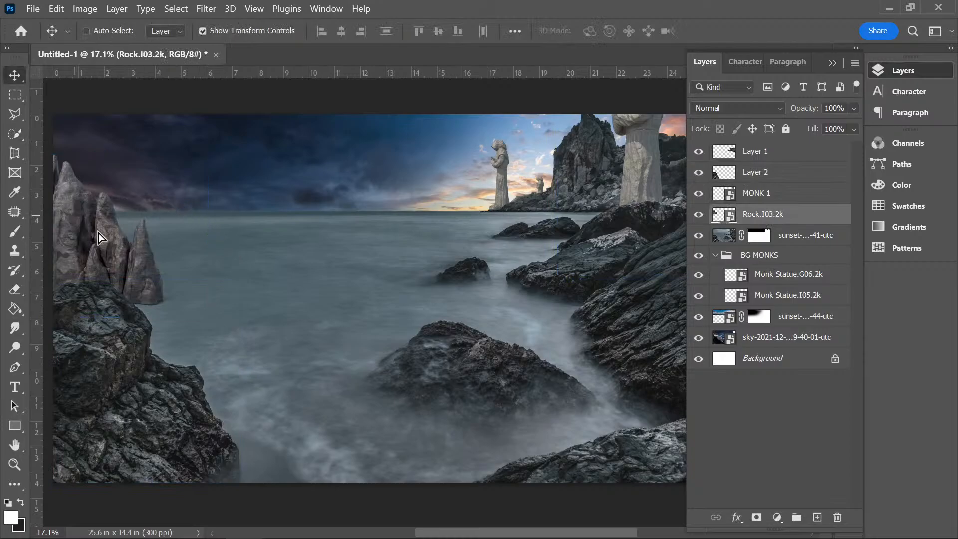
left_click_drag(98, 233, 78, 242)
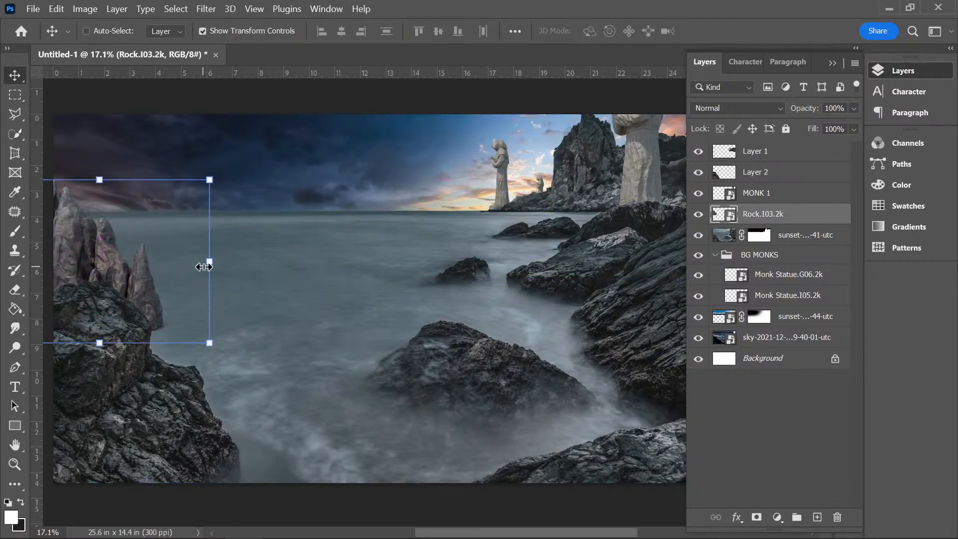
- Stretch Rock.I03.2k wider and reposition it slightly lower, extending beyond the left foreground rocks
left_click_drag(209, 261, 289, 239)
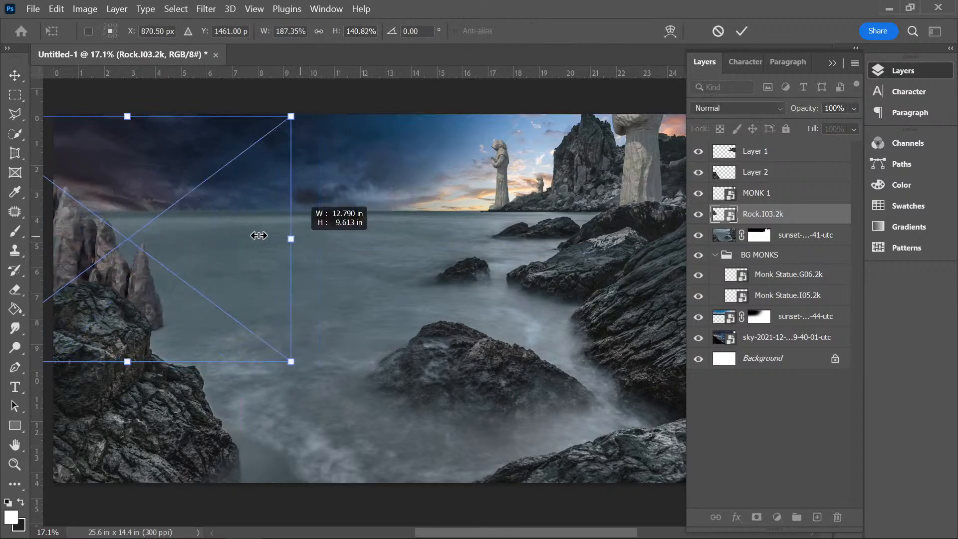
left_click_drag(185, 218, 164, 237)
key("Return")
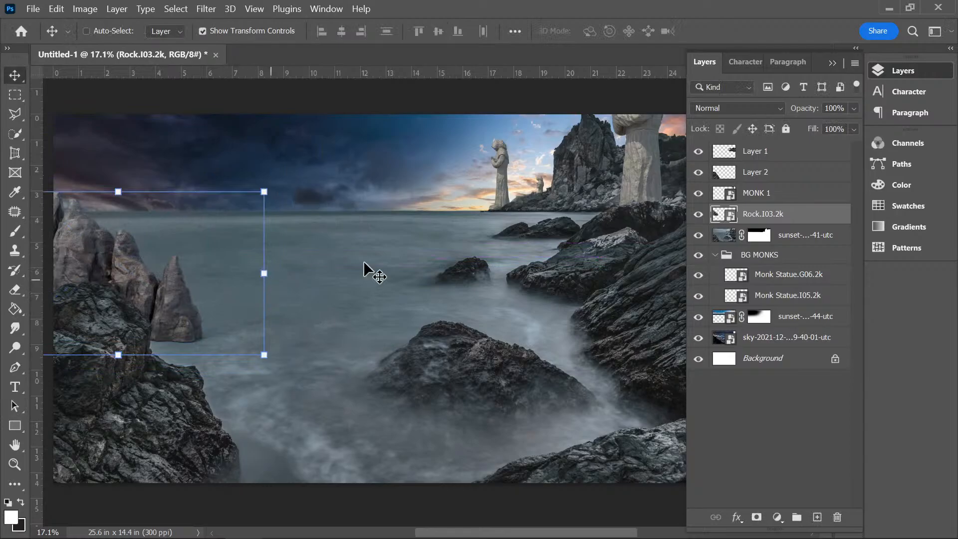
- Add a layer mask to Rock.I03.2k and fade the rock's base into the water using a soft 275 px black brush at 24% flow
left_click(756, 517)
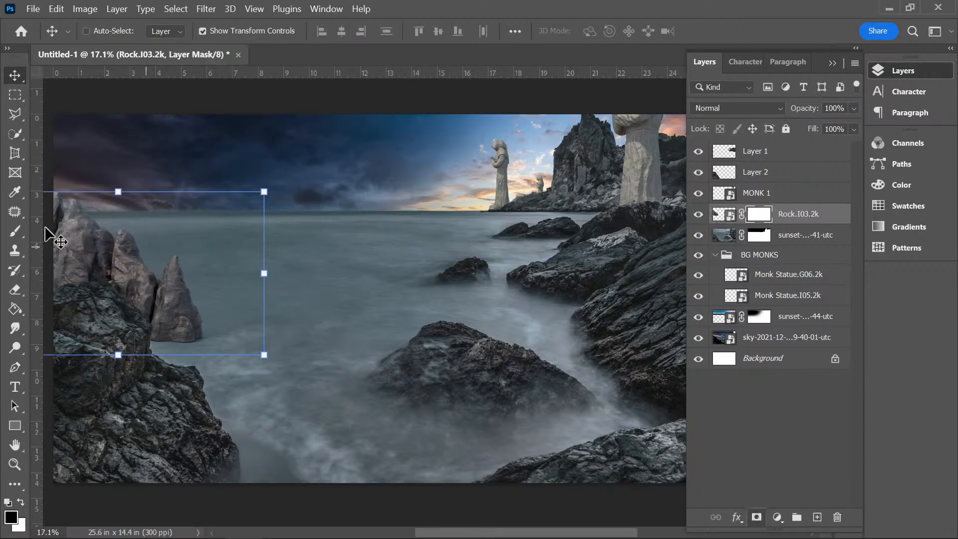
left_click(23, 232)
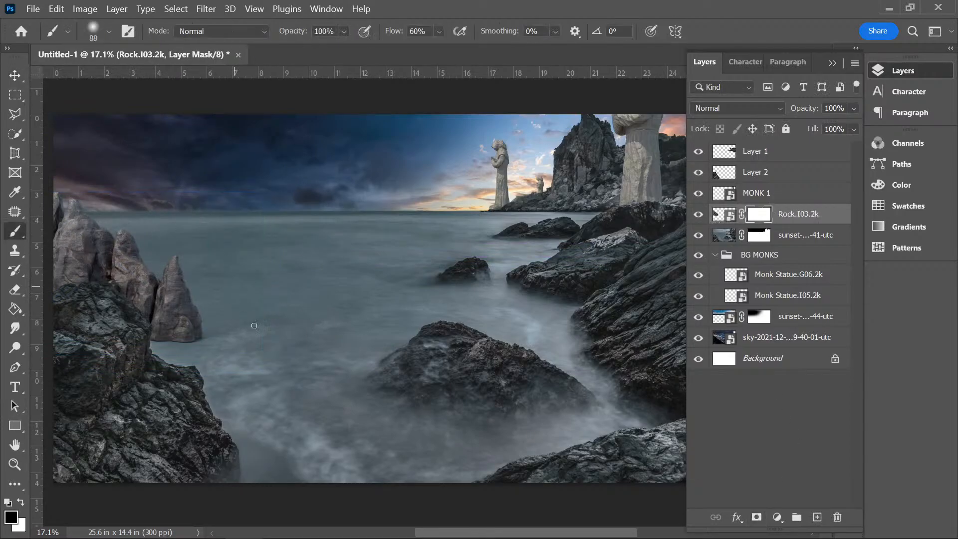
left_click(110, 32)
type("180")
key("Return")
left_click(93, 26)
left_click(433, 6)
left_click(439, 32)
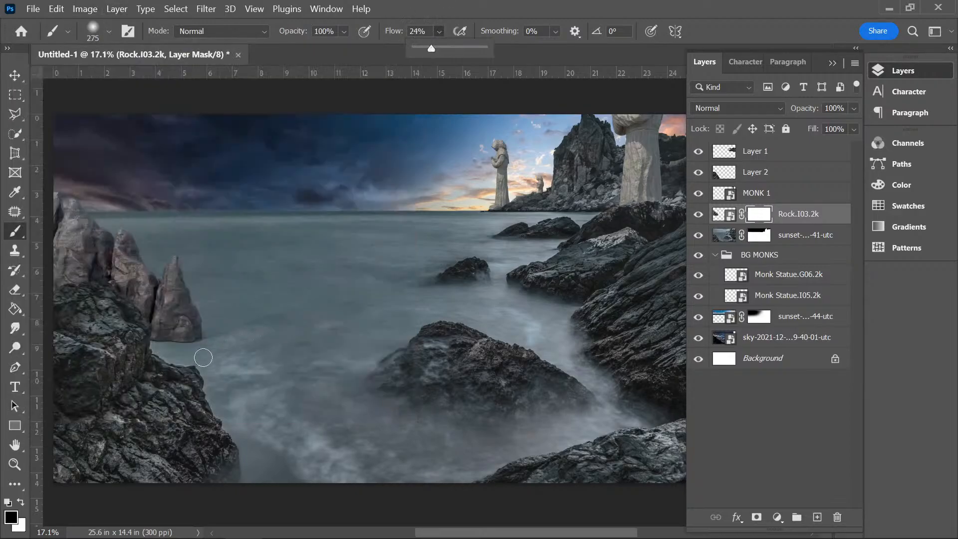
mouse_move(203, 358)
left_mouse_down()
mouse_move(191, 337)
mouse_move(177, 347)
mouse_move(156, 338)
mouse_move(179, 341)
left_mouse_up()
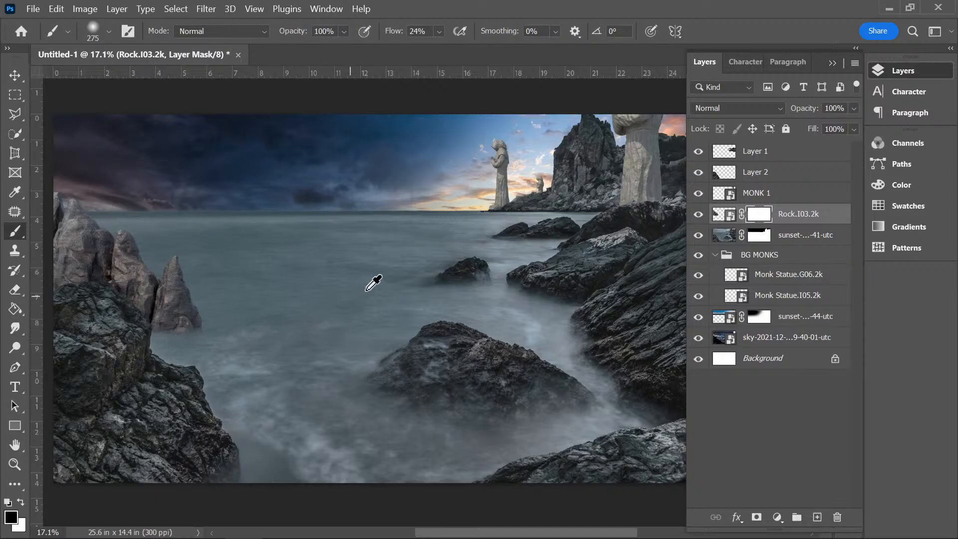
- Place Worn Old Wooden Boat.H08.2k at 94.04% on the open water between the left rocks and the small sea rock
scroll(373, 283, "down", 2)
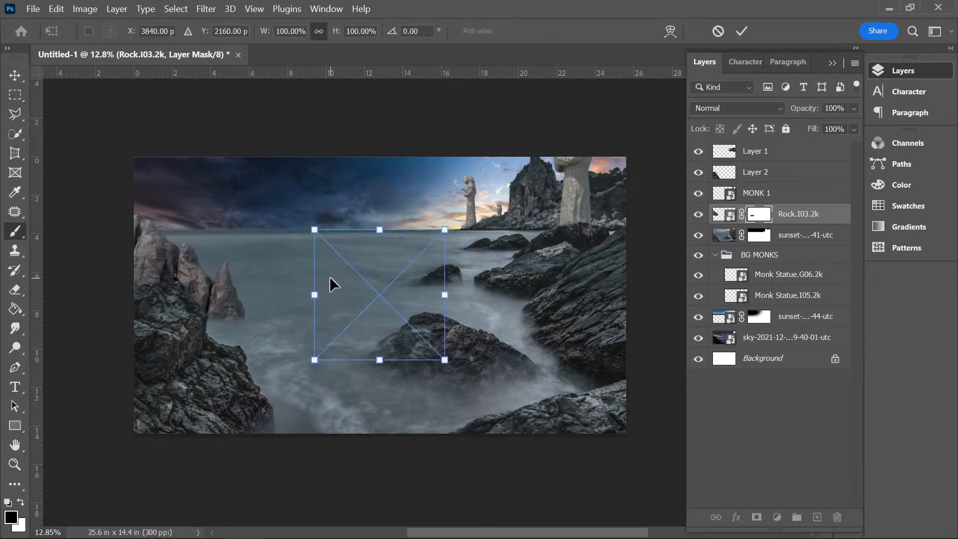
left_click_drag(392, 303, 339, 285)
left_click_drag(406, 279, 397, 282)
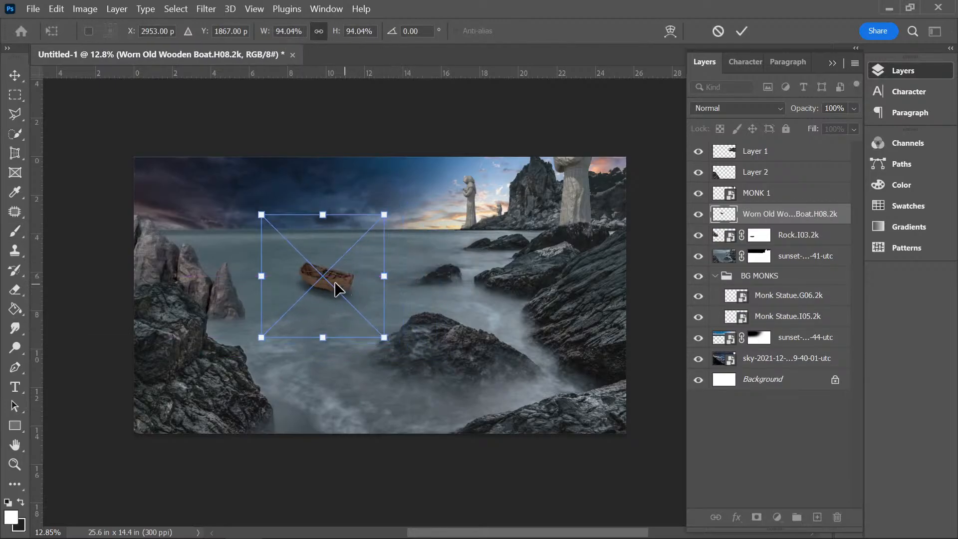
mouse_move(322, 288)
left_mouse_down()
mouse_move(299, 297)
mouse_move(317, 293)
left_mouse_up()
key("b")
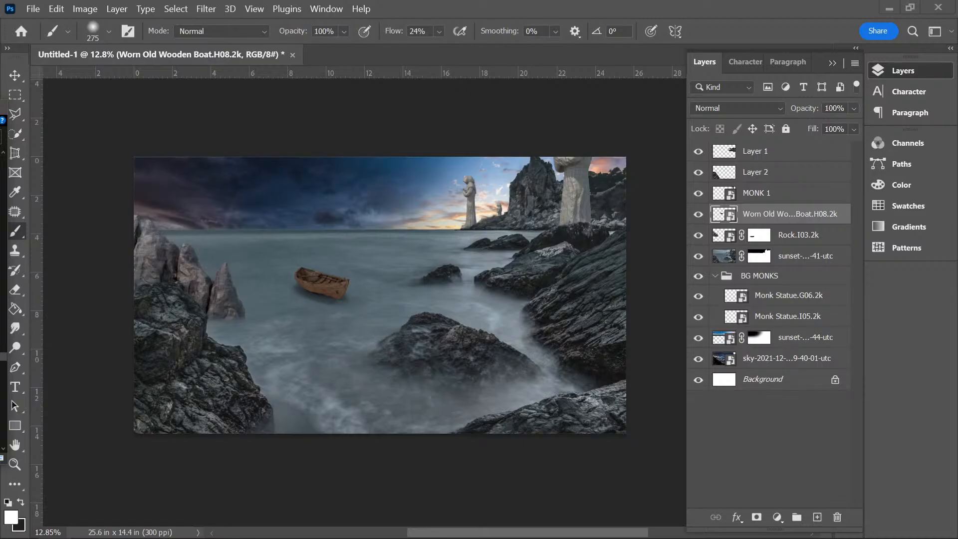
- Place Img261 over the upper-left part of the image and move its layer below the masked seascape layer
left_click_drag(2, 267, 280, 294)
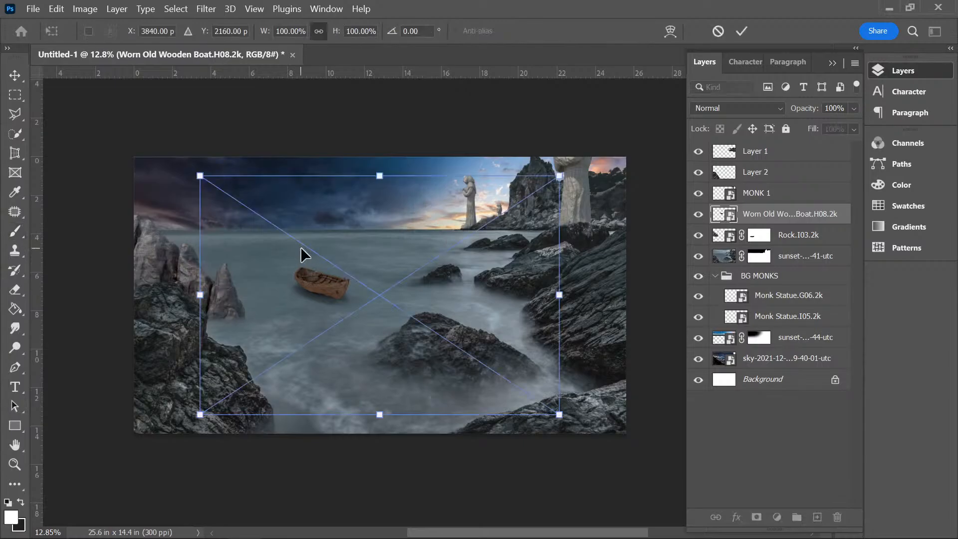
left_click_drag(373, 278, 275, 240)
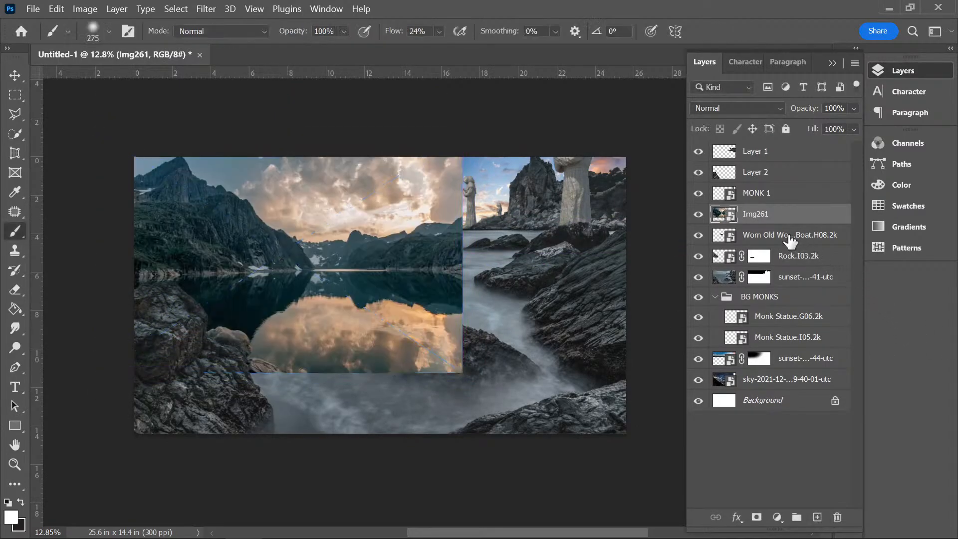
mouse_move(787, 216)
left_mouse_down()
mouse_move(764, 391)
mouse_move(764, 289)
left_mouse_up()
- Raise Img261 so the base of its mountains meets the sea horizon
key("v")
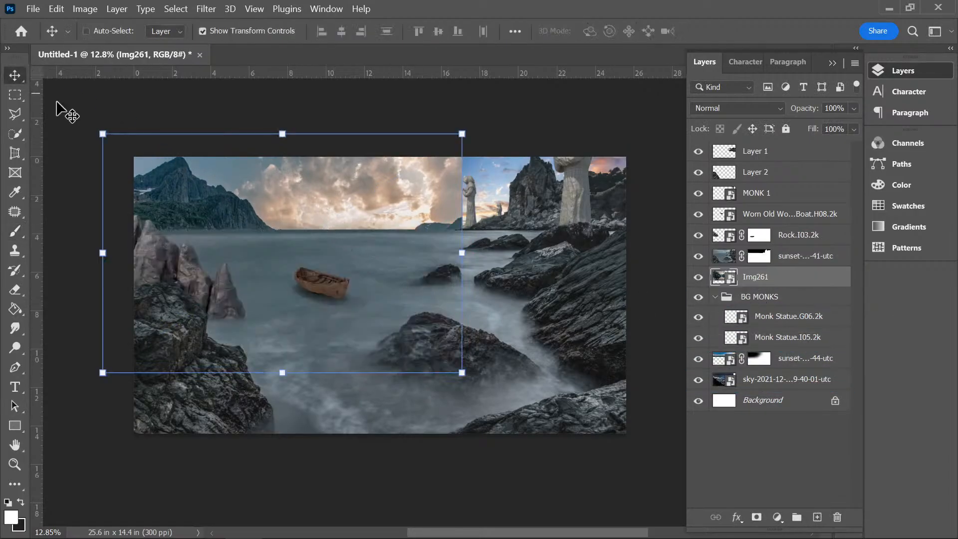
left_click_drag(223, 209, 217, 188)
left_click_drag(368, 193, 370, 194)
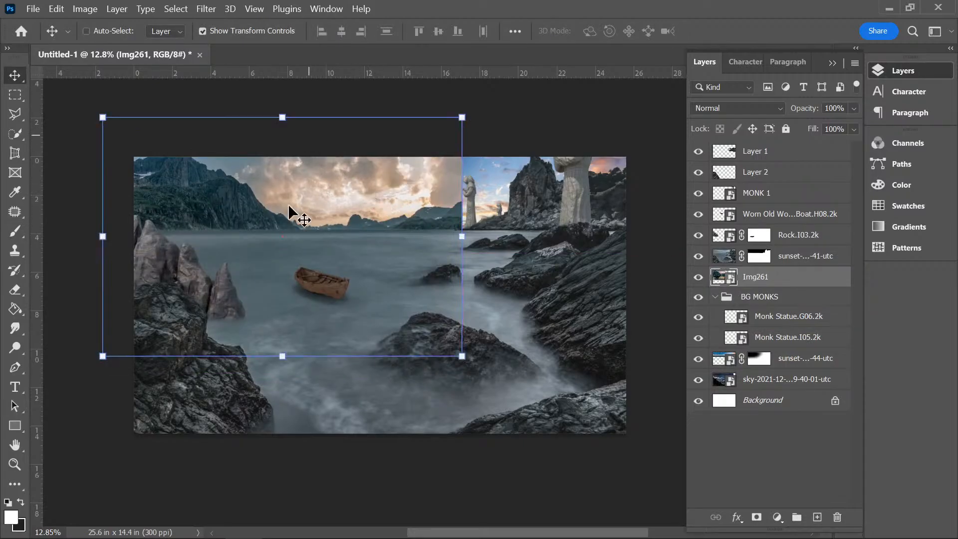
left_click(779, 257)
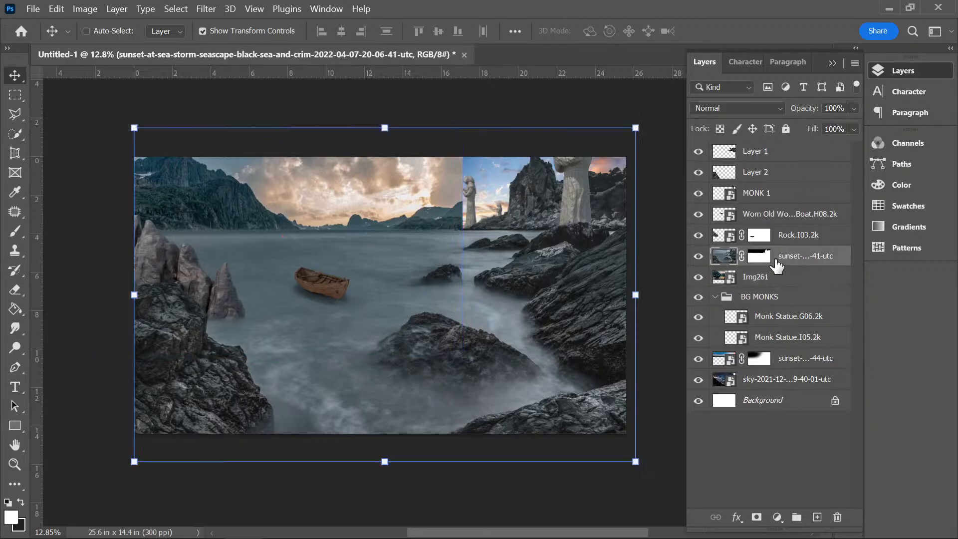
left_click_drag(492, 248, 492, 262)
mouse_move(417, 265)
left_mouse_down()
mouse_move(418, 295)
mouse_move(419, 278)
left_mouse_up()
left_click_drag(385, 128, 396, 158)
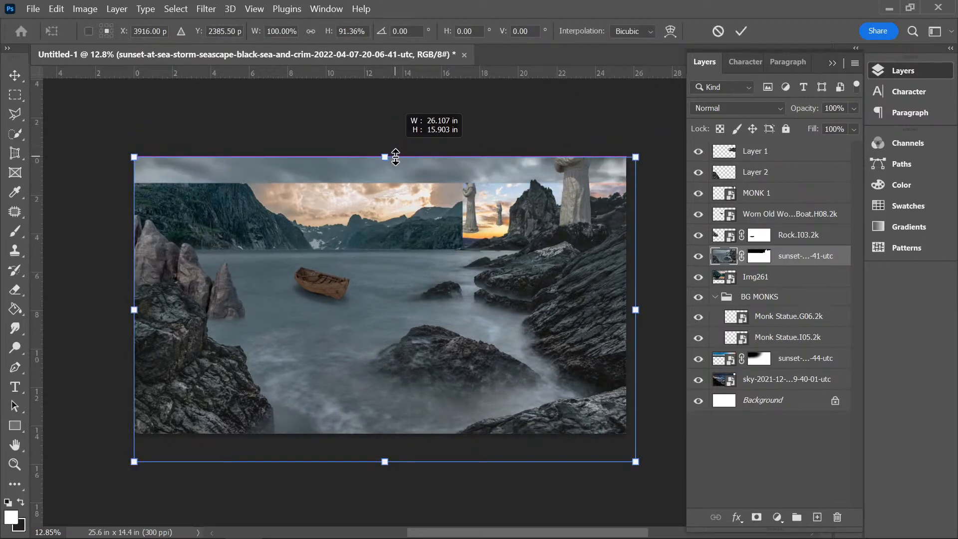
left_click_drag(396, 158, 387, 128)
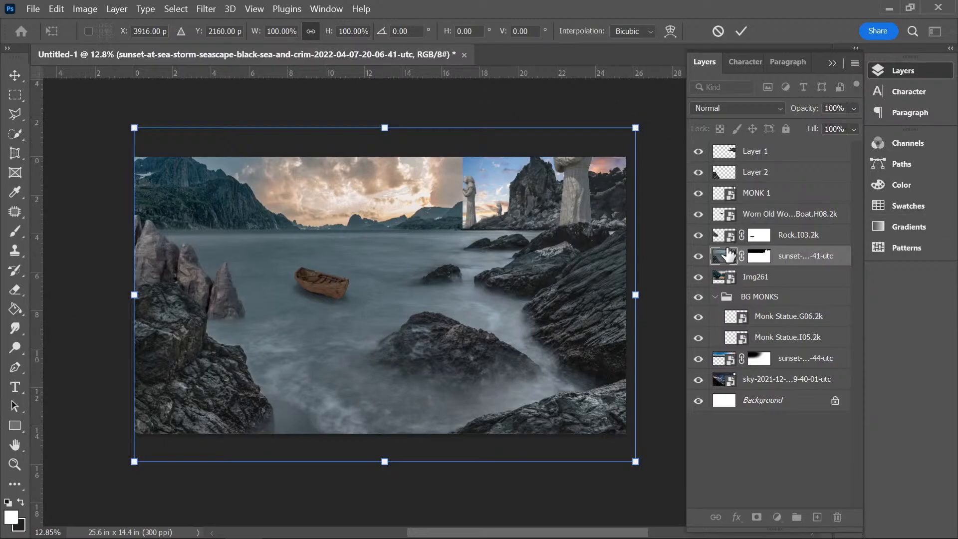
- Quick-select the mountains in Img261 down to below the horizon, copy them to a new layer and hide Img261
left_click(725, 282)
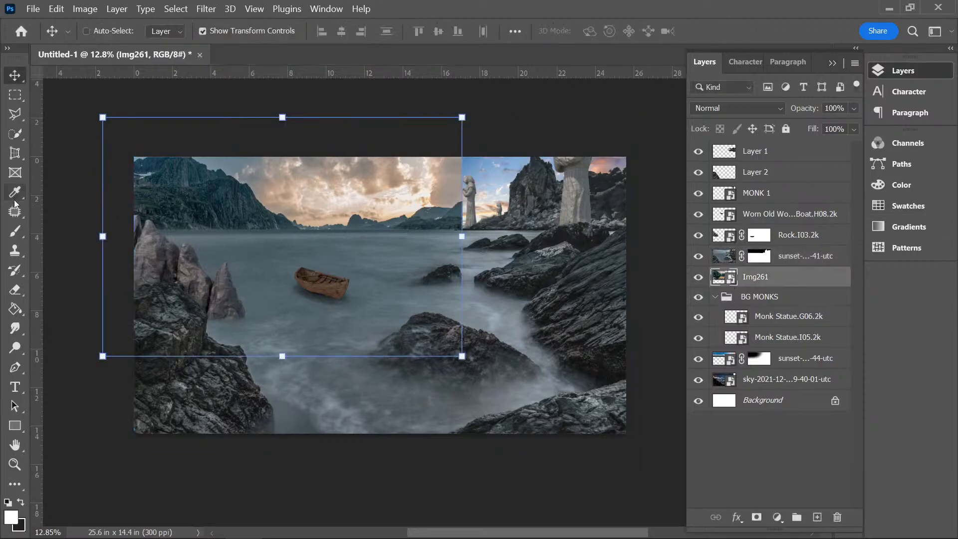
left_click(15, 132)
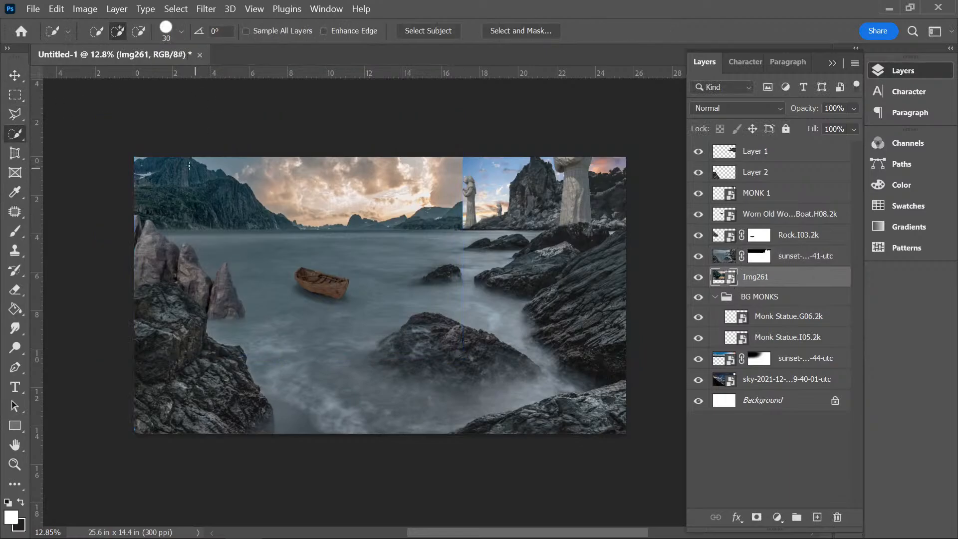
mouse_move(189, 165)
left_mouse_down()
mouse_move(146, 194)
mouse_move(167, 203)
mouse_move(189, 177)
mouse_move(283, 229)
mouse_move(355, 232)
mouse_move(226, 234)
mouse_move(158, 222)
left_mouse_up()
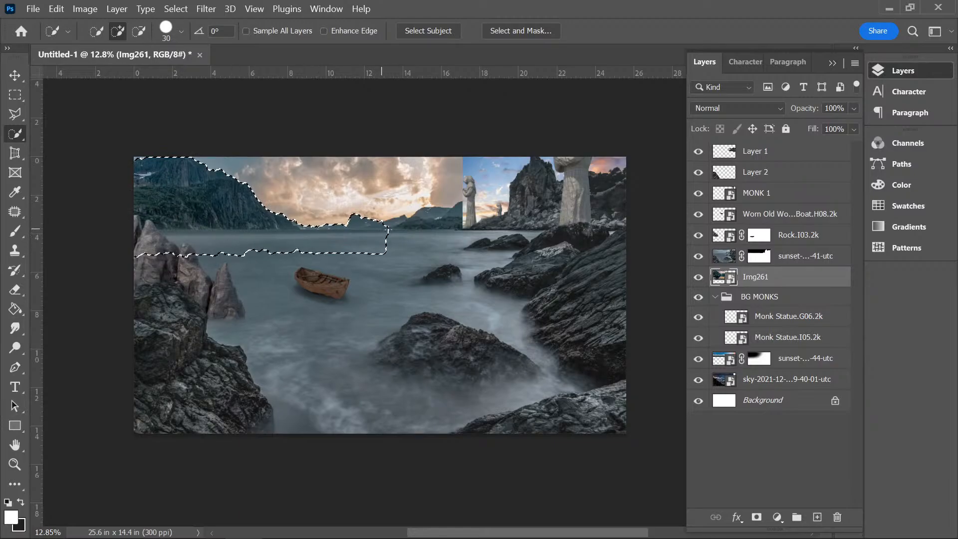
left_click_drag(382, 228, 458, 228)
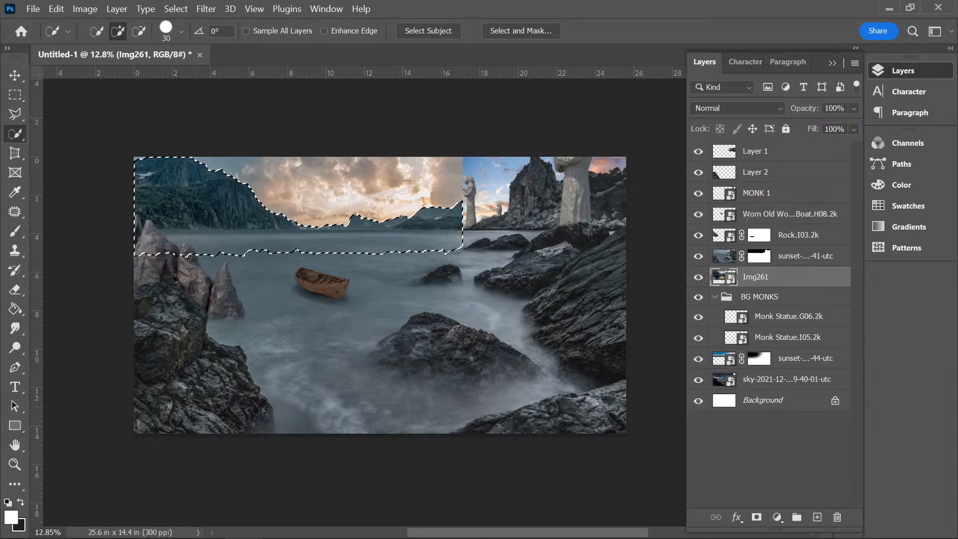
key("ctrl+j")
left_click(699, 298)
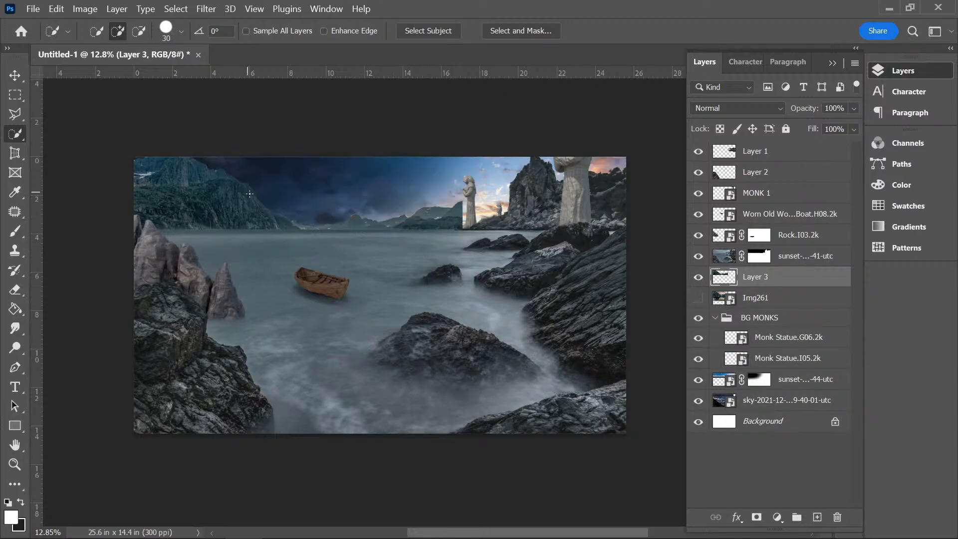
- Widen the copied mountain layer to 122.59% without changing its height and move it below the BG MONKS group
scroll(229, 184, "up", 1)
scroll(196, 207, "up", 1)
scroll(227, 187, "down", 1)
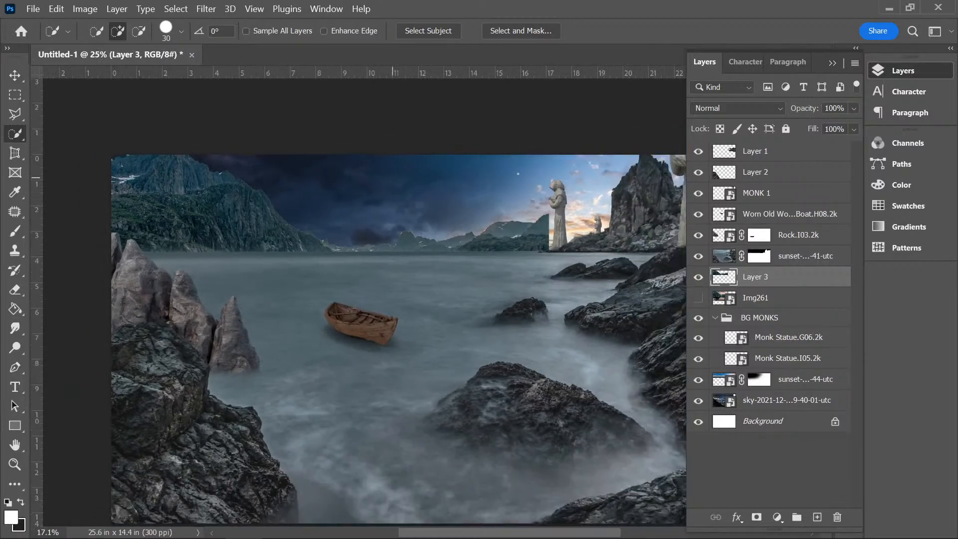
key("v")
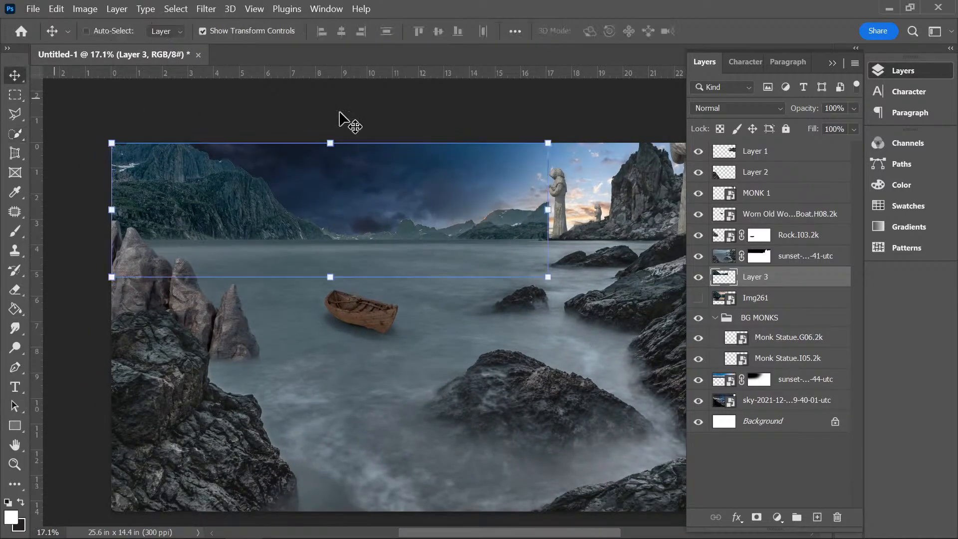
left_click_drag(546, 210, 628, 216)
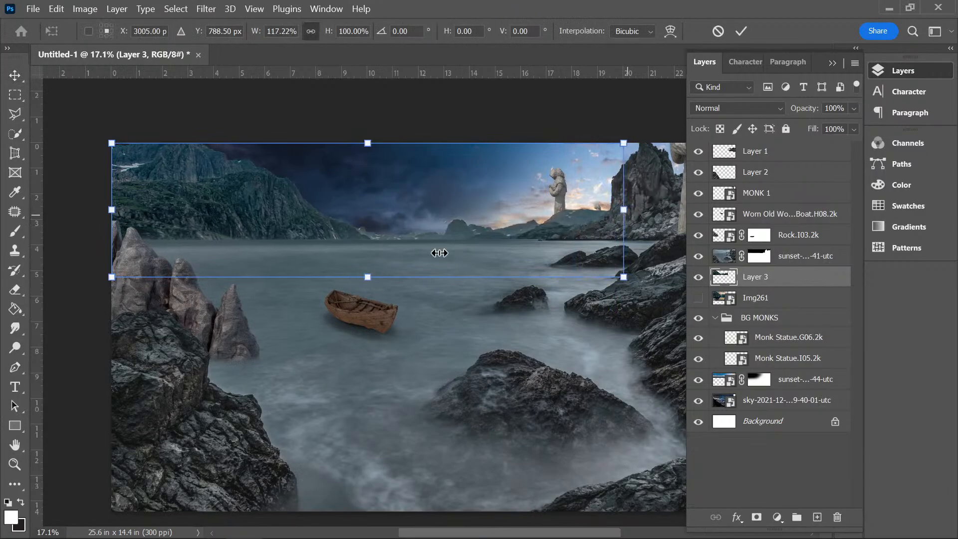
left_click_drag(114, 208, 94, 205)
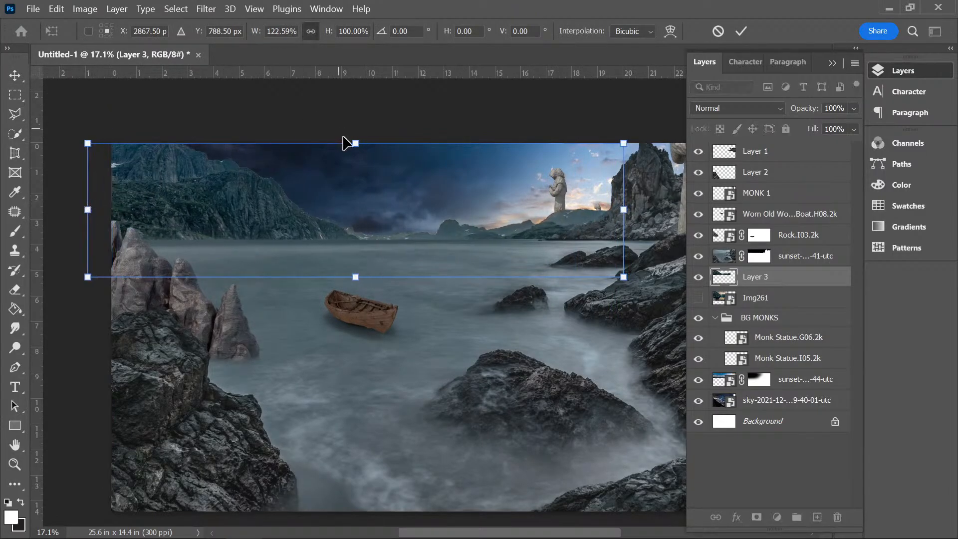
mouse_move(355, 143)
left_mouse_down()
mouse_move(357, 154)
mouse_move(356, 132)
mouse_move(355, 143)
left_mouse_up()
left_click_drag(796, 280, 795, 321)
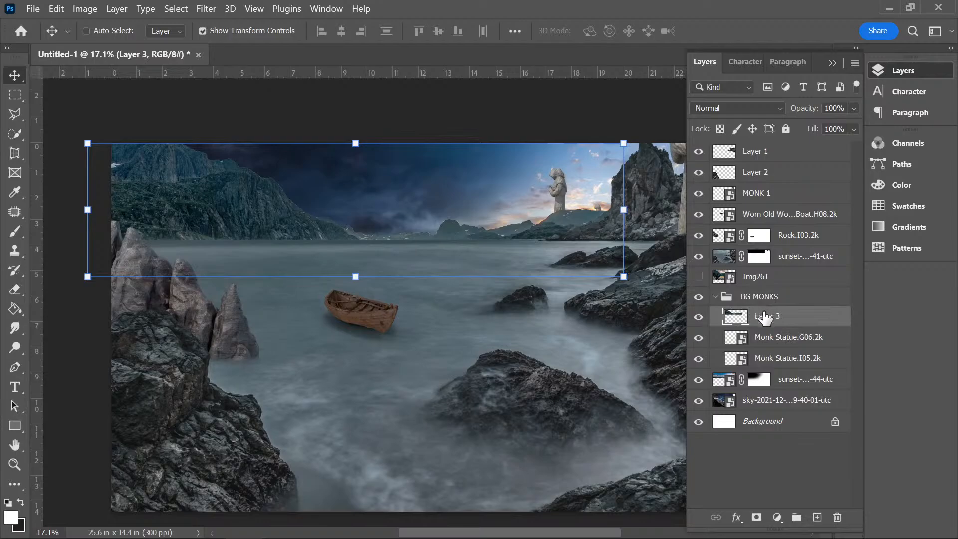
left_click_drag(764, 314, 764, 378)
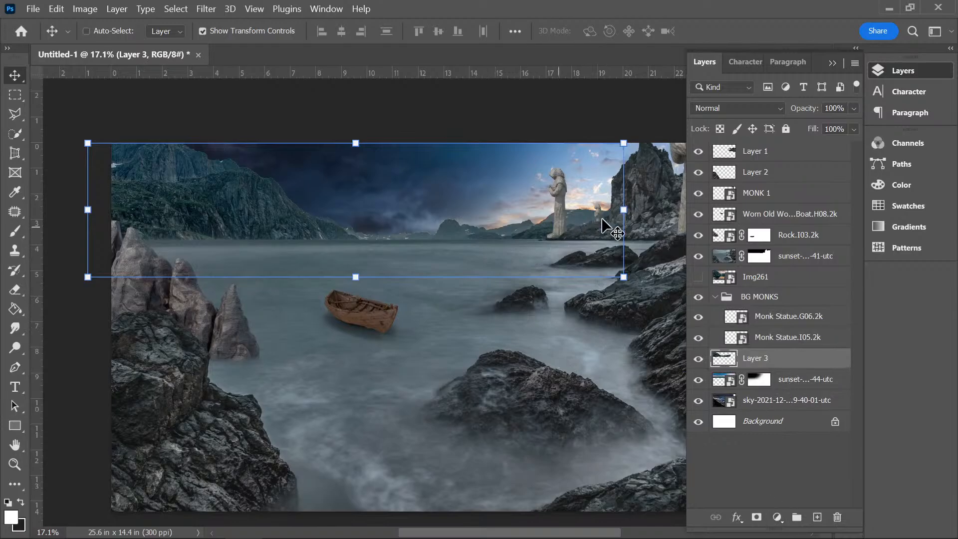
- Erase the distant hills between the left mountain and the monk statues from Layer 3 using a soft round pressure eraser at 417 px and 46% flow
left_click(15, 289)
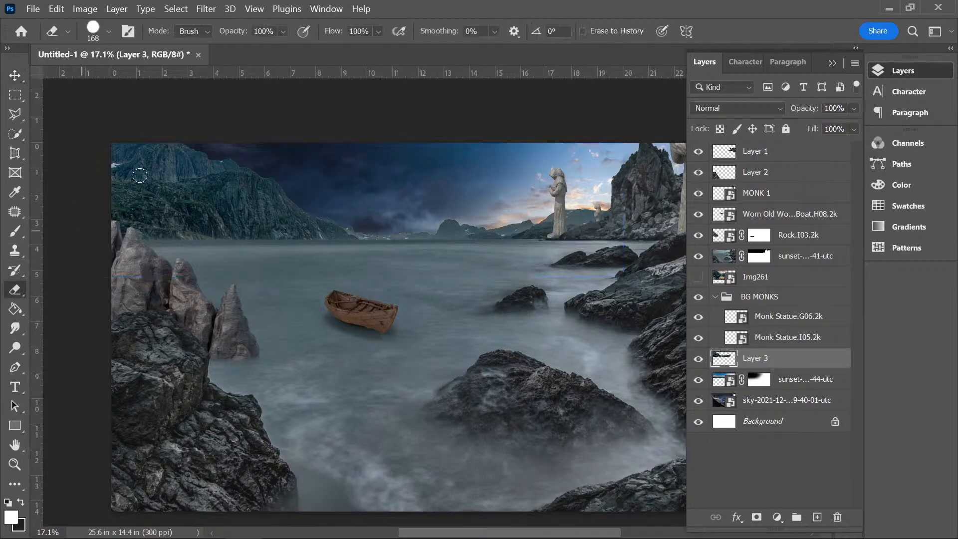
left_click(95, 37)
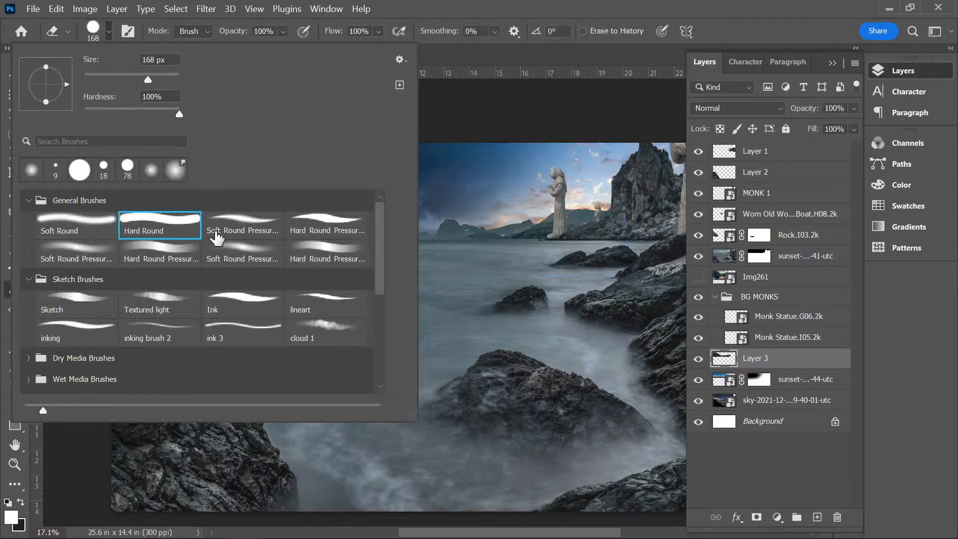
left_click(243, 253)
left_click(166, 80)
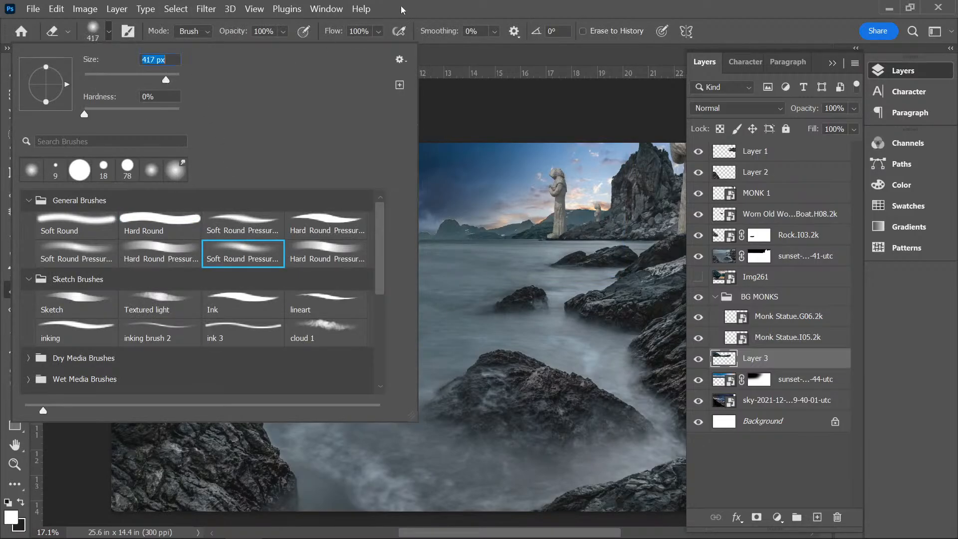
left_click(493, 33)
left_click(379, 33)
left_click(367, 48)
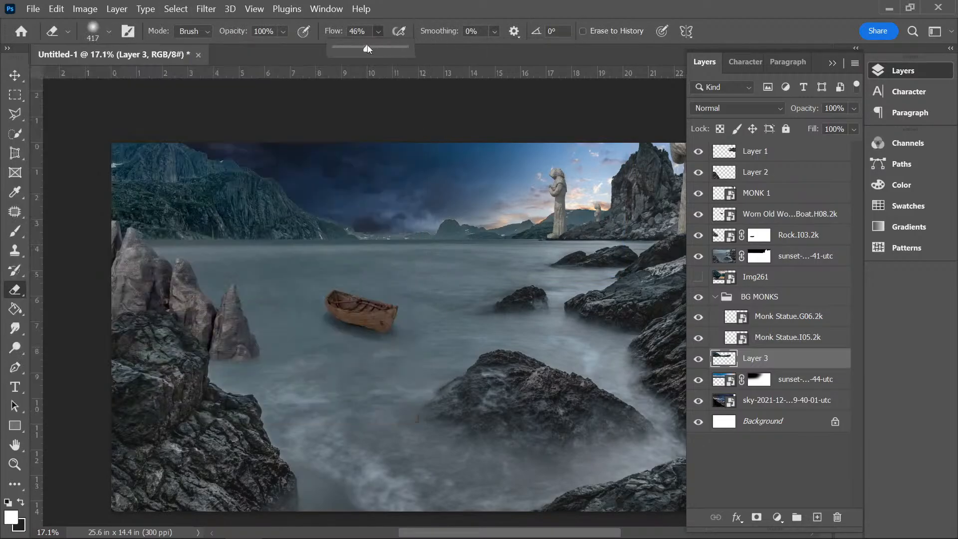
mouse_move(578, 209)
left_mouse_down()
mouse_move(533, 240)
mouse_move(561, 220)
mouse_move(516, 224)
mouse_move(432, 200)
mouse_move(551, 226)
mouse_move(528, 236)
mouse_move(519, 229)
mouse_move(611, 224)
mouse_move(599, 210)
mouse_move(507, 231)
mouse_move(441, 216)
mouse_move(461, 225)
mouse_move(441, 237)
mouse_move(361, 216)
left_mouse_up()
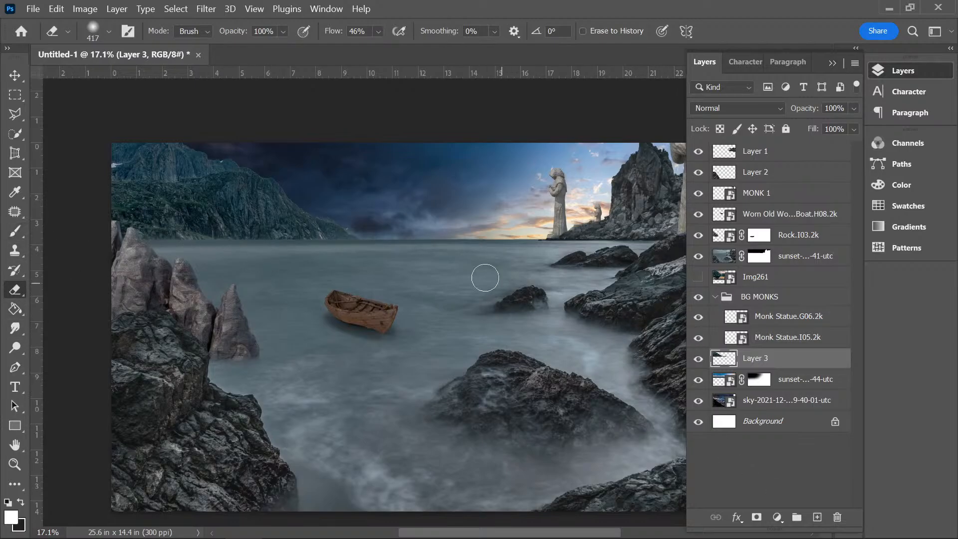
scroll(477, 272, "down", 1)
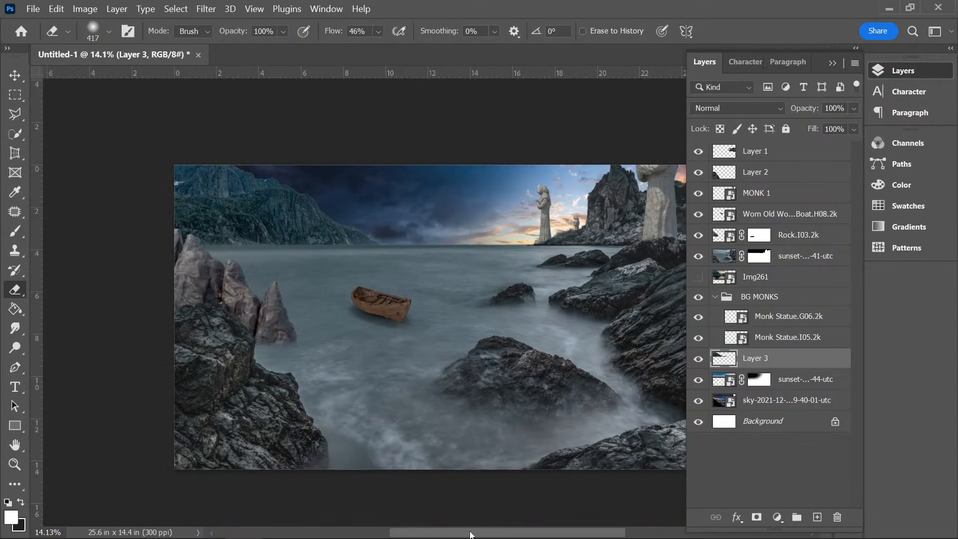
left_click_drag(470, 533, 494, 507)
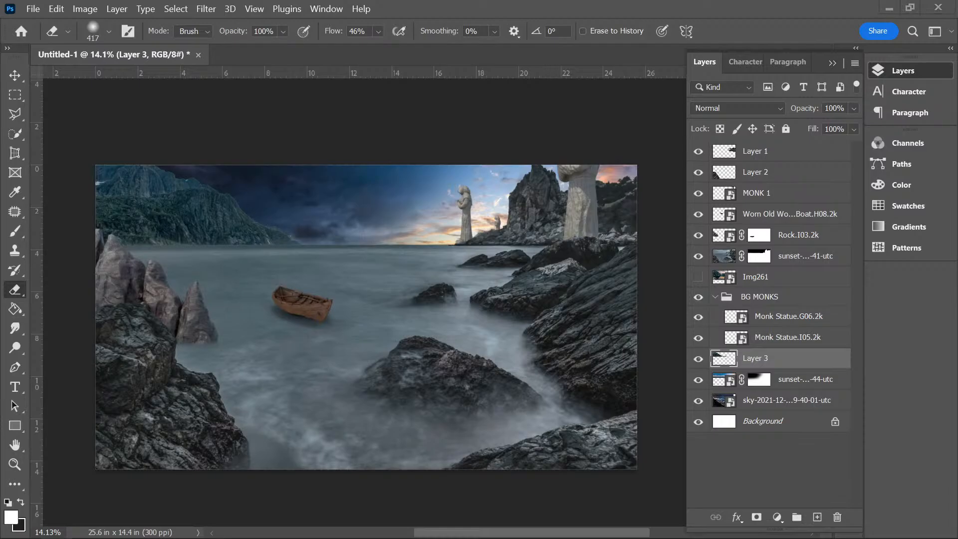
scroll(463, 296, "down", 1)
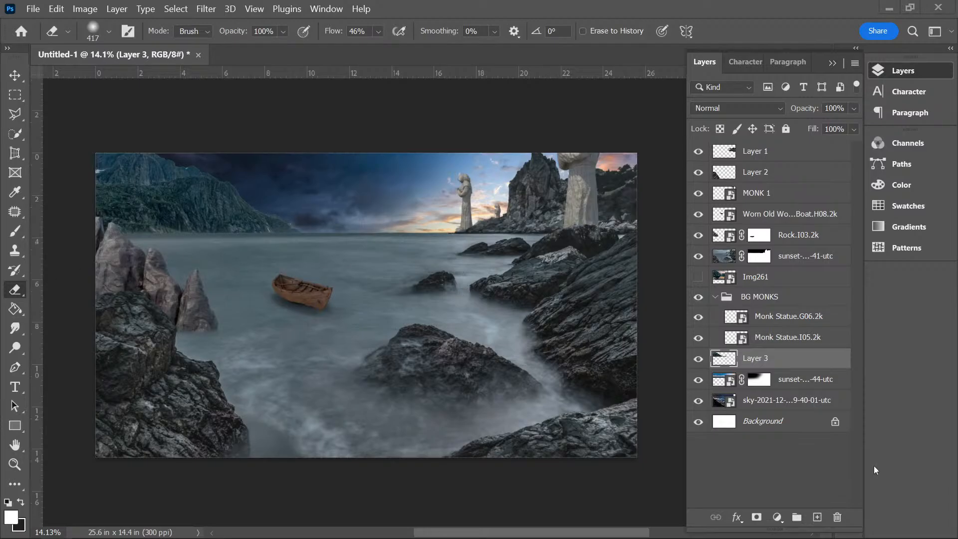
- Squash the sunset sea layer ending in 41-utc to 91.36% height without changing its width, raising its horizon
key("v")
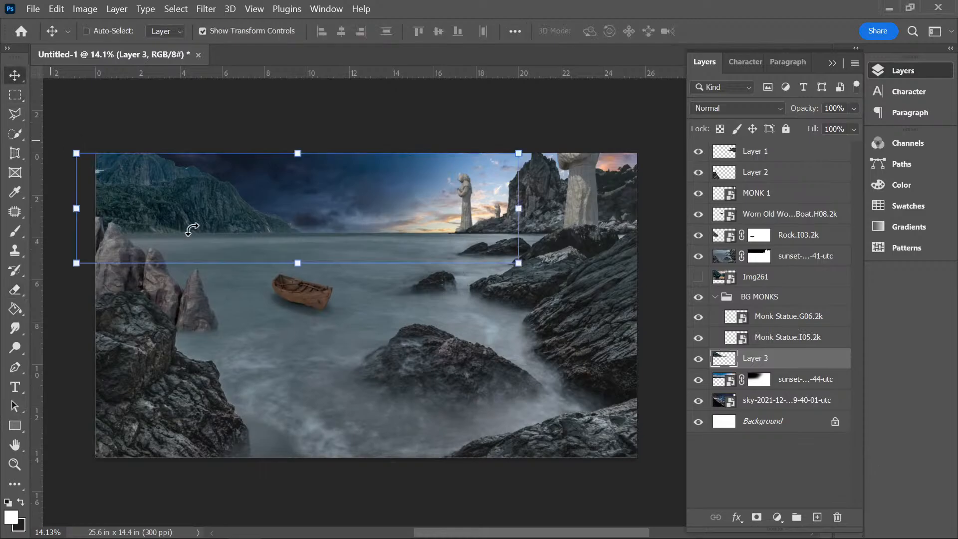
left_click(778, 260)
mouse_move(522, 430)
left_mouse_down()
mouse_move(523, 422)
mouse_move(521, 441)
mouse_move(519, 432)
left_mouse_up()
left_click_drag(372, 491, 376, 457)
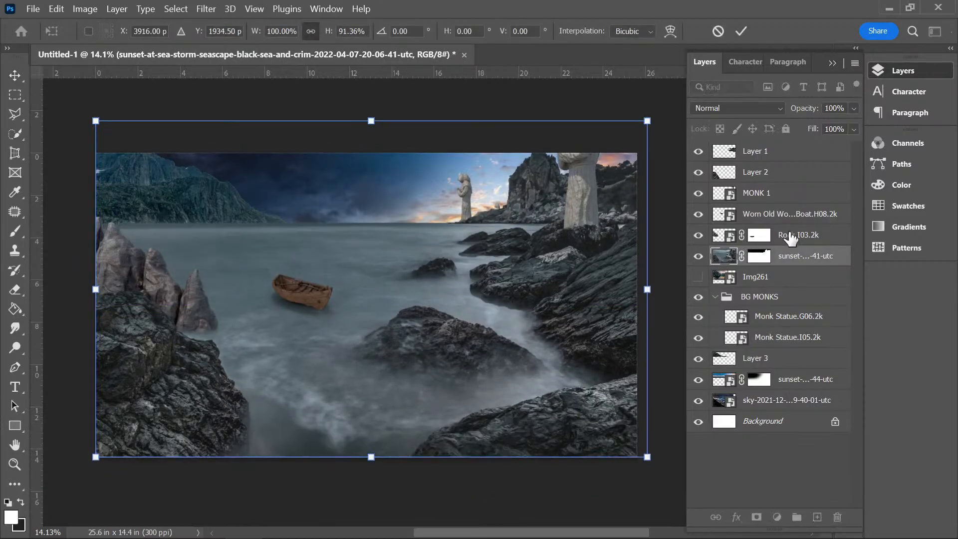
key("Return")
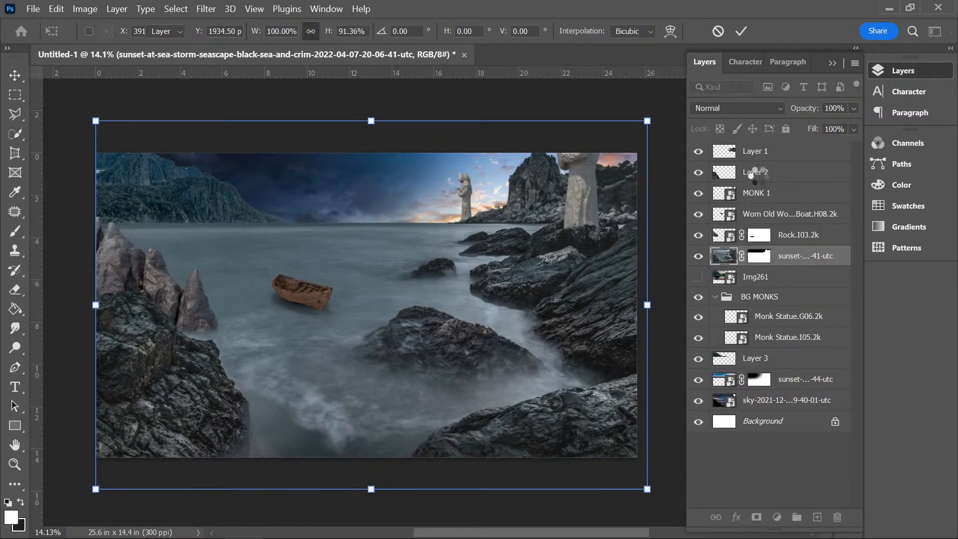
- Squash Layer 1 and Layer 2 together from their lower edge to 82.28% height at full width
left_click(757, 175)
left_click(764, 154, "shift")
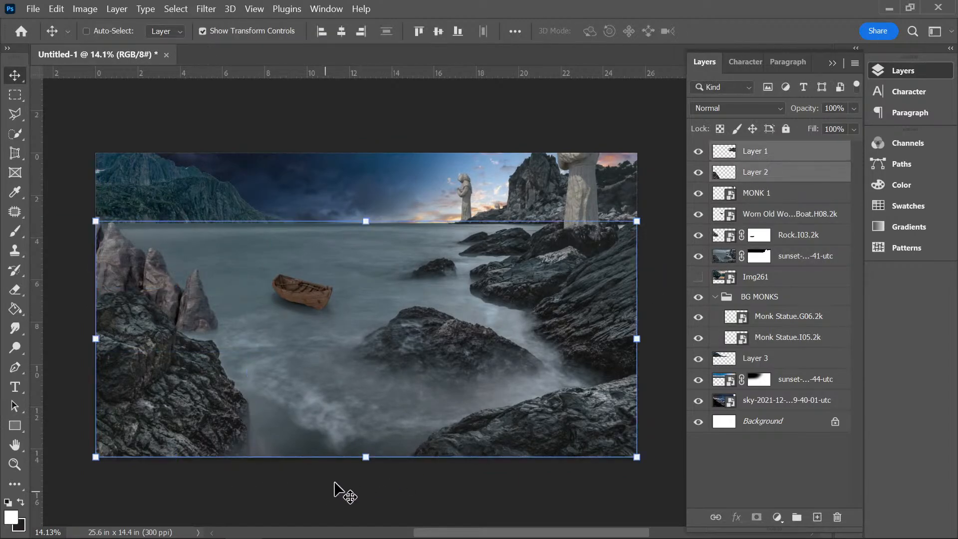
left_click_drag(364, 457, 366, 415)
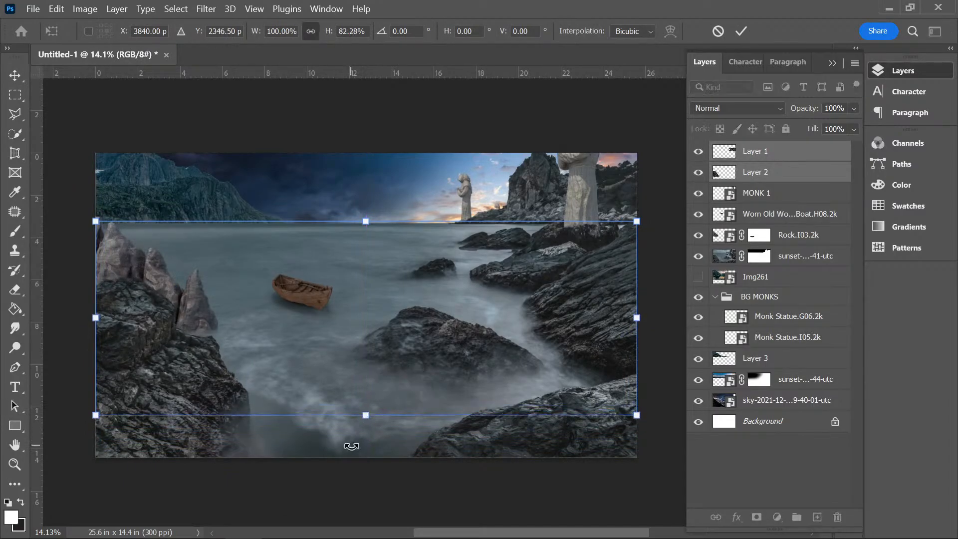
key("Return")
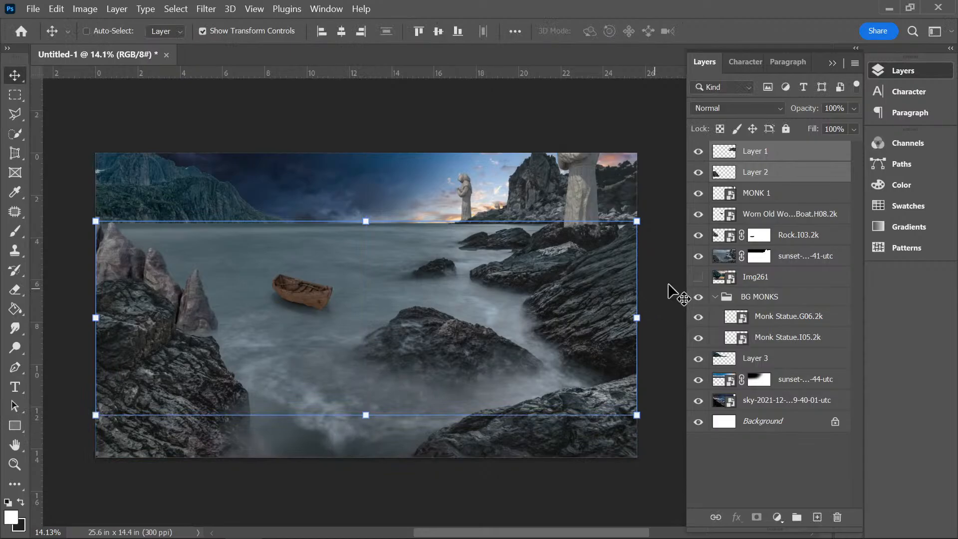
- Stretch the rocks in Layer 2 slightly downward
left_click(753, 174)
mouse_move(173, 414)
left_mouse_down()
mouse_move(175, 429)
mouse_move(183, 423)
left_mouse_up()
key("Return")
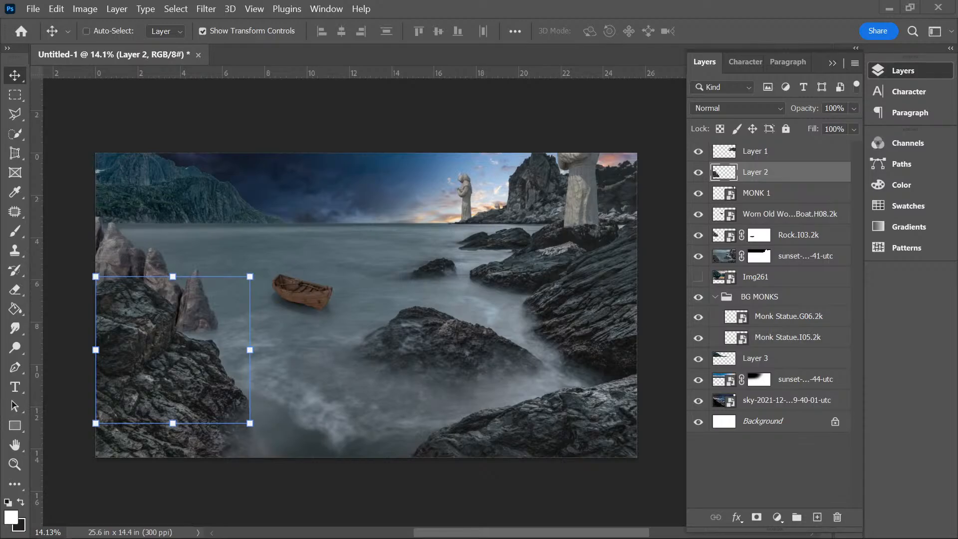
- Place Forged Iron Arch.H16.2k above Layer 2, widen it to 132.37% at full height and shift it behind the boat
left_click_drag(401, 221, 251, 256)
left_click_drag(385, 286, 267, 195)
left_click_drag(325, 212, 378, 216)
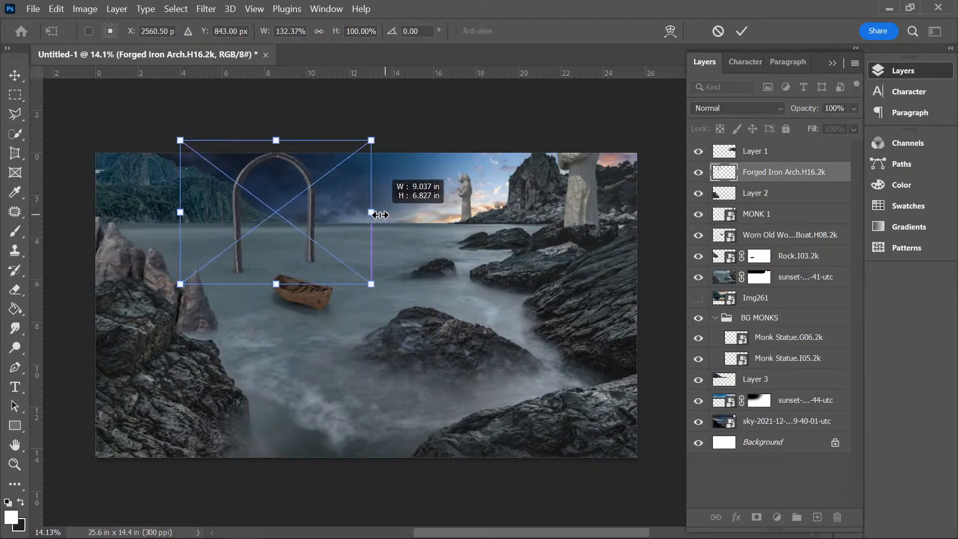
left_click_drag(296, 177, 289, 189)
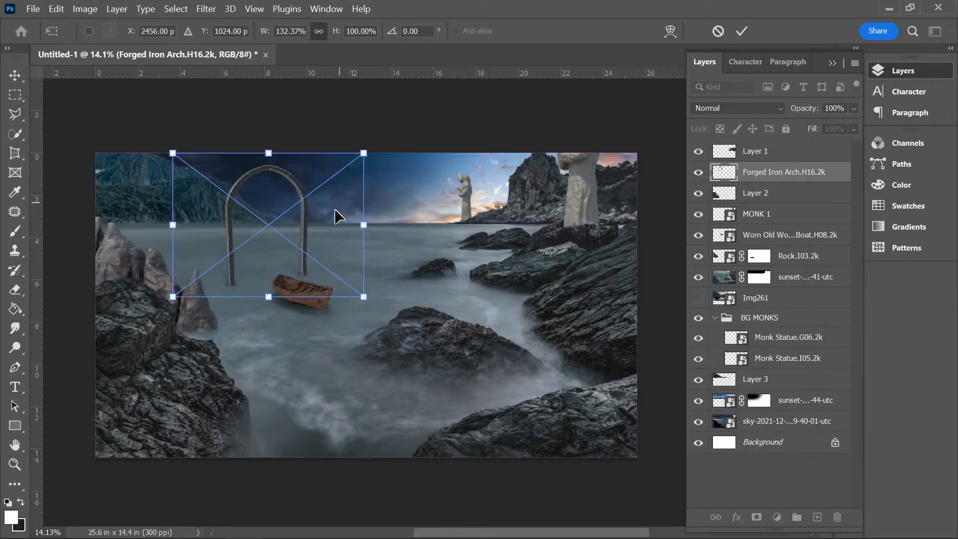
- Scale the iron arch down proportionally and stand it in the sea between the pointed rocks and the boat
left_click_drag(364, 298, 323, 266)
key("Return")
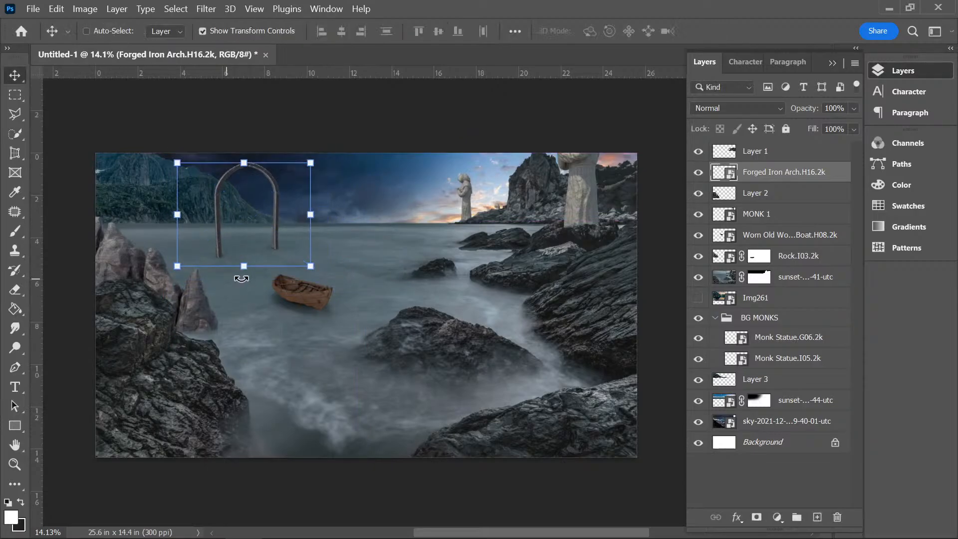
left_click_drag(278, 213, 283, 211)
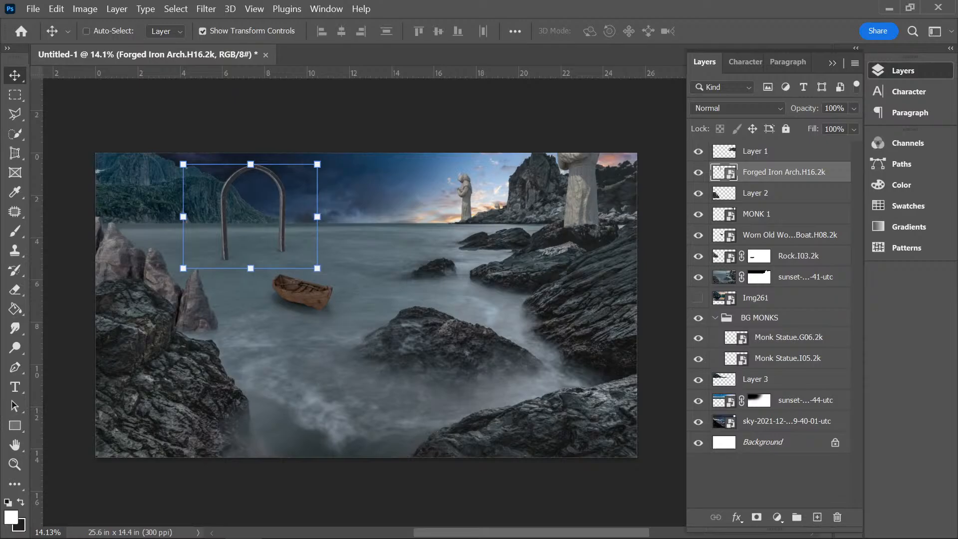
- Open the rune chart il_1140xN.3804360105_1rac.webp as a separate document, return to the composite and turn off the transform controls
left_click_drag(494, 125, 350, 61)
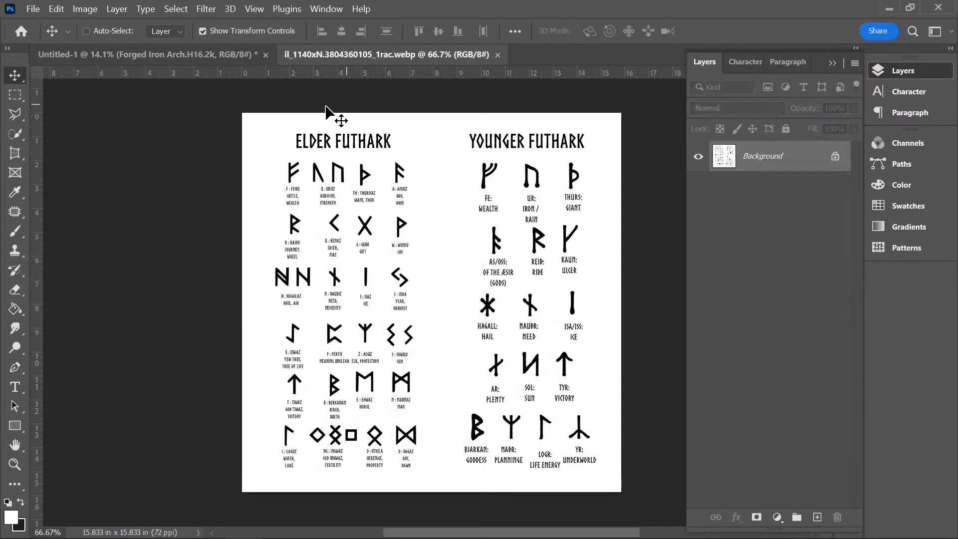
left_click(205, 57)
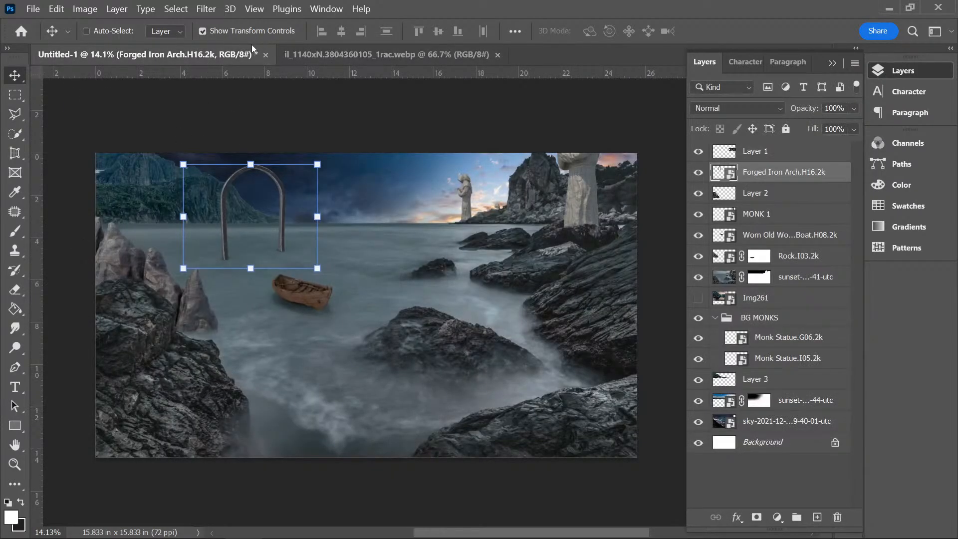
left_click(203, 31)
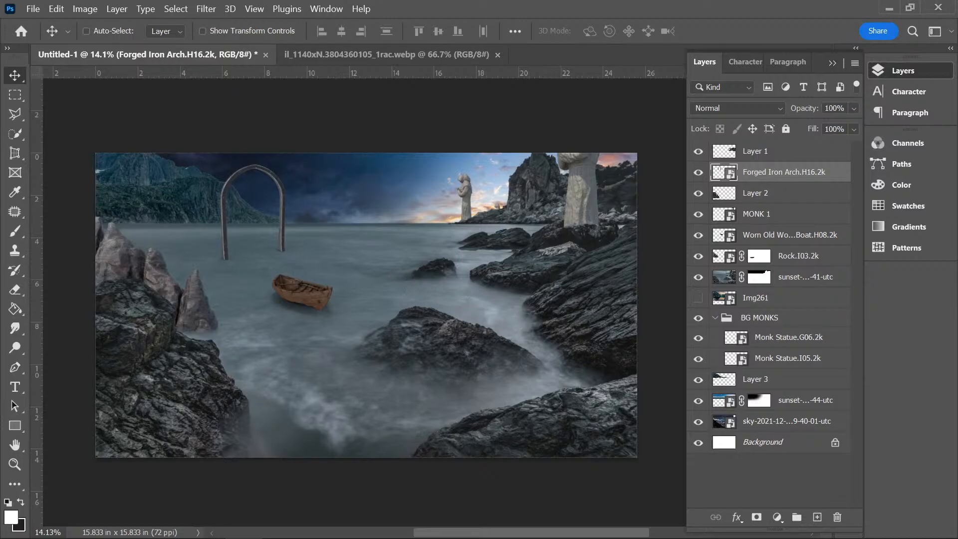
- Place the bearded viking with axe photo at 57.45% in the centre of the composite, directly above the iron arch layer
left_click_drag(189, 279, 363, 265)
scroll(394, 320, "up", 4)
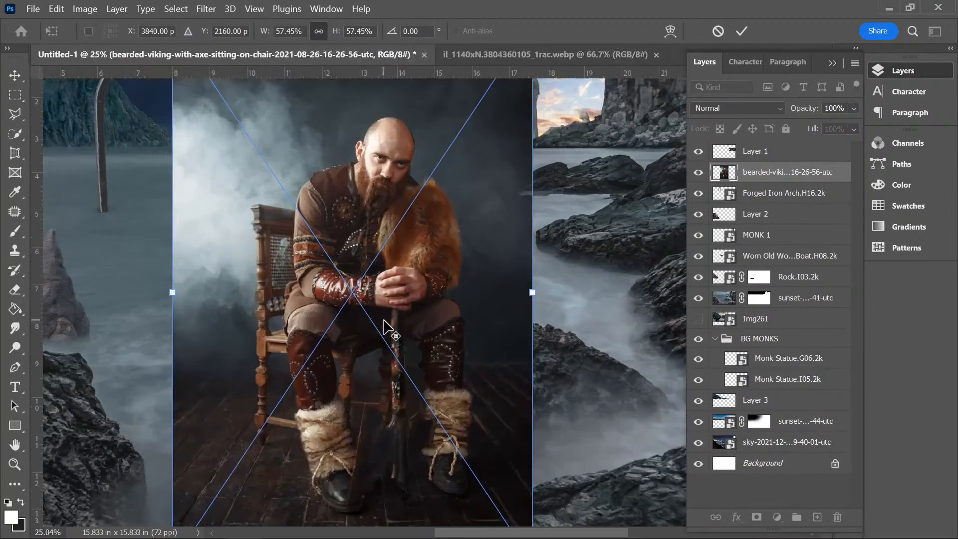
key("alt+space")
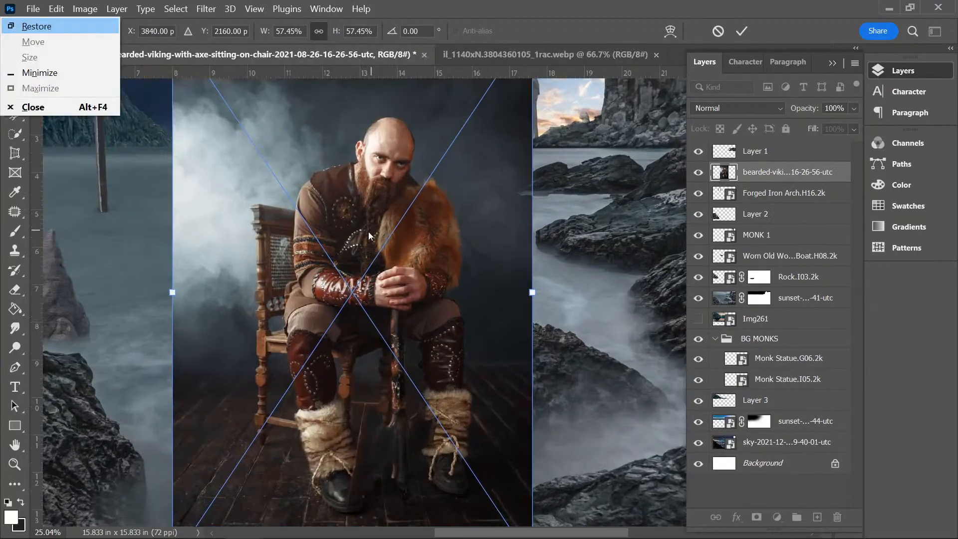
left_click(355, 296)
key("Return")
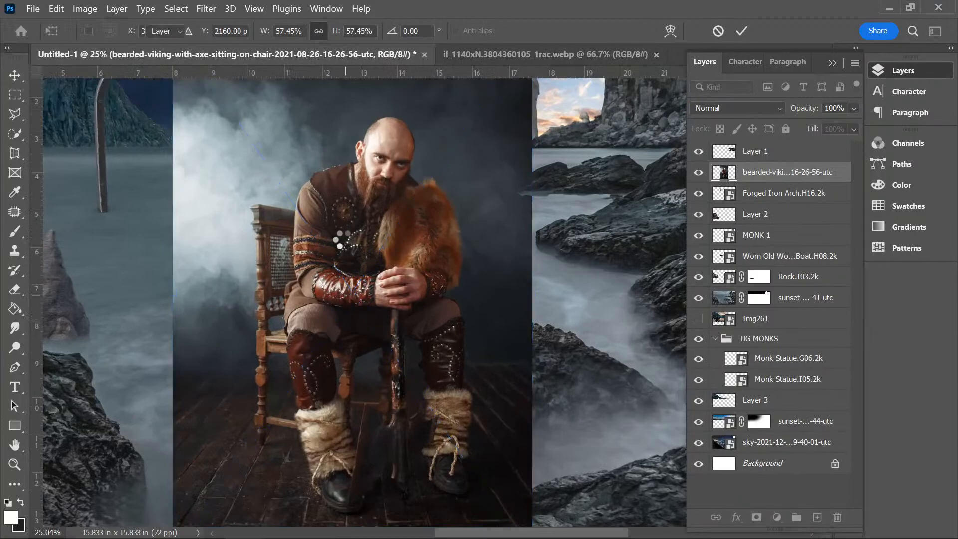
- Select the seated viking with Select Subject and open the selection in Select and Mask
left_click(14, 139)
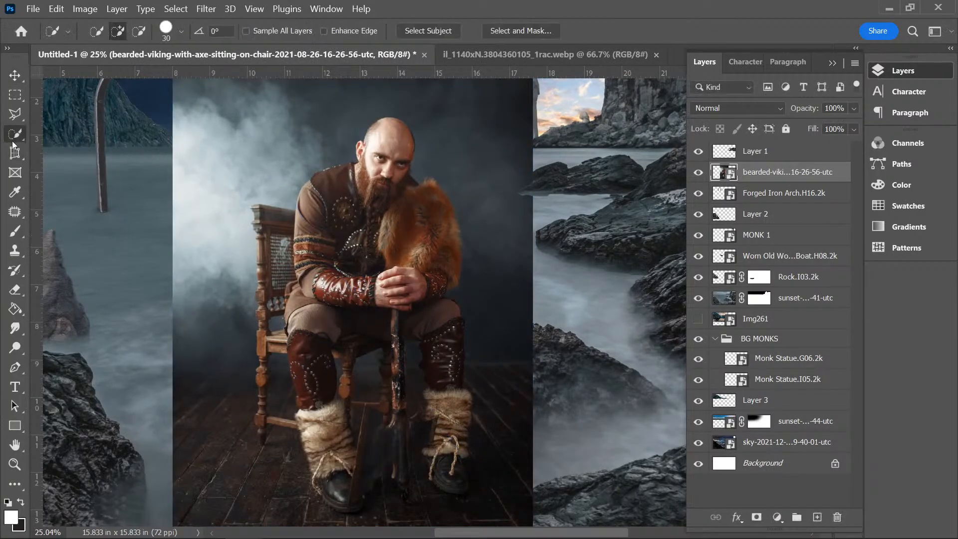
left_click(425, 30)
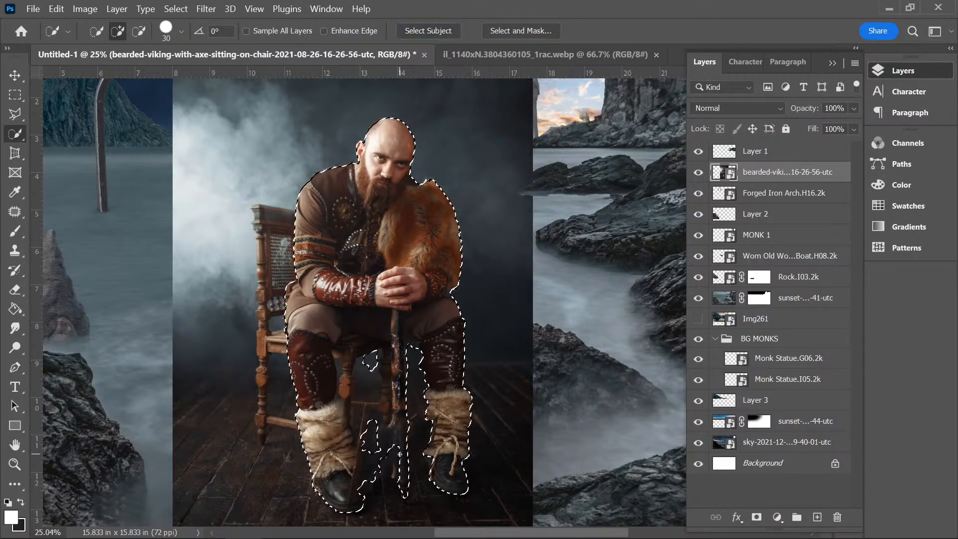
scroll(400, 454, "up", 5)
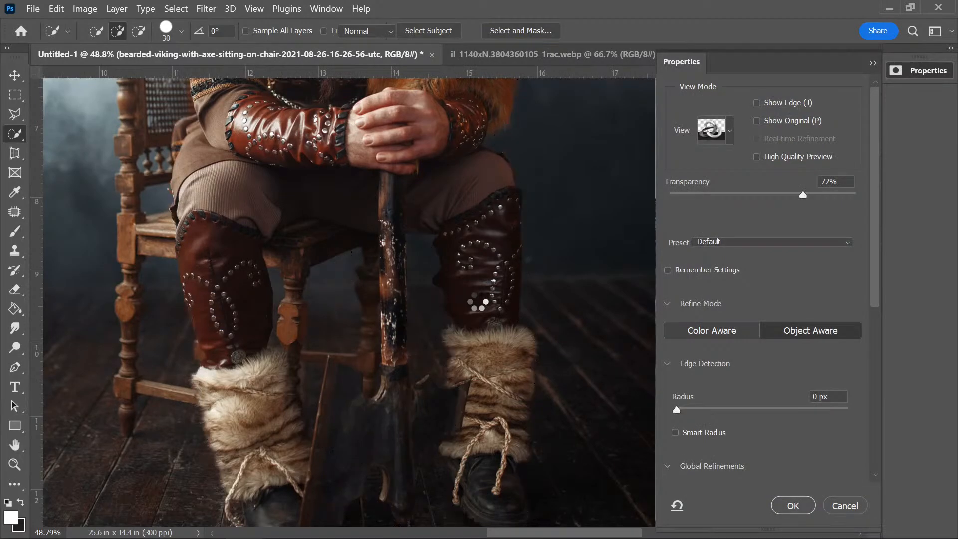
- Lower the Select and Mask preview transparency until the unselected axe parts show faintly, and collapse the settings for a wider view
left_click_drag(803, 195, 778, 193)
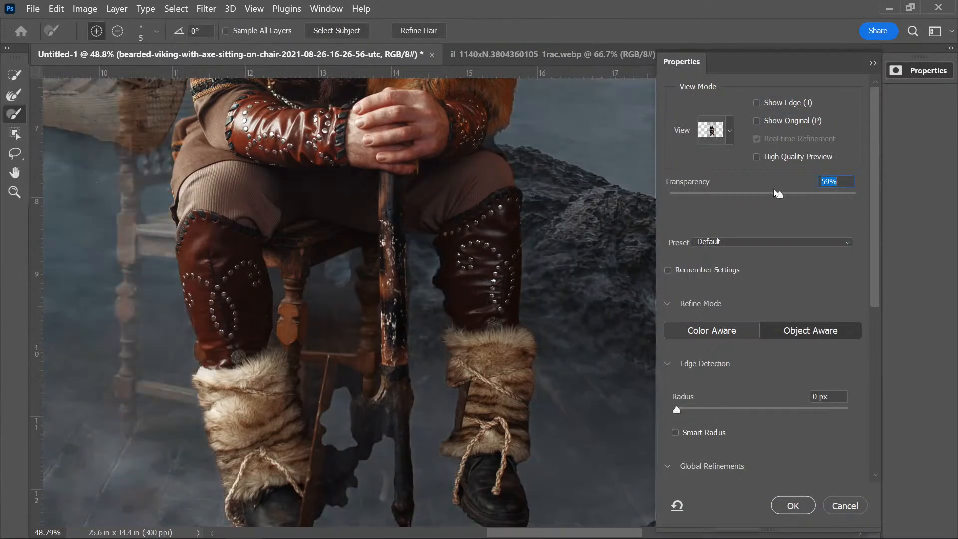
scroll(871, 220, "down", 5)
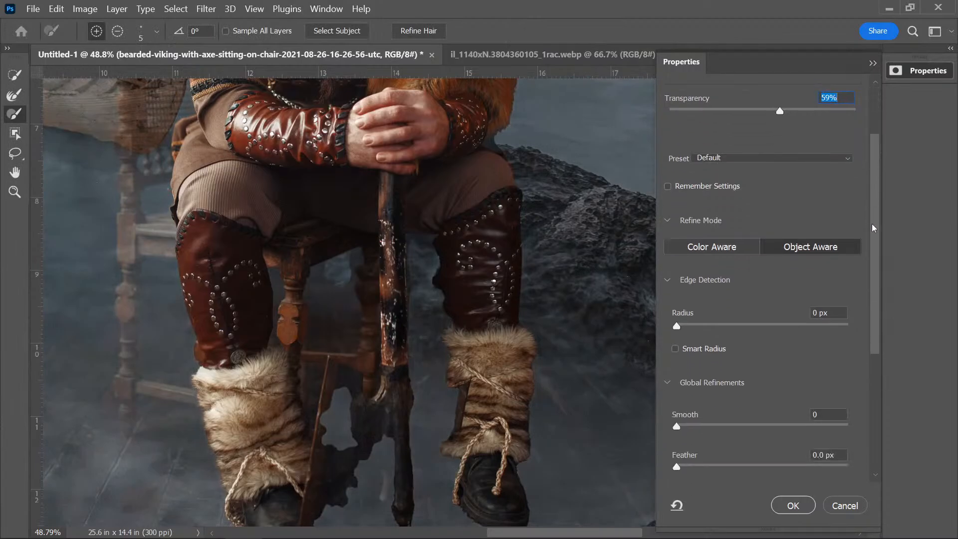
left_click_drag(867, 240, 863, 237)
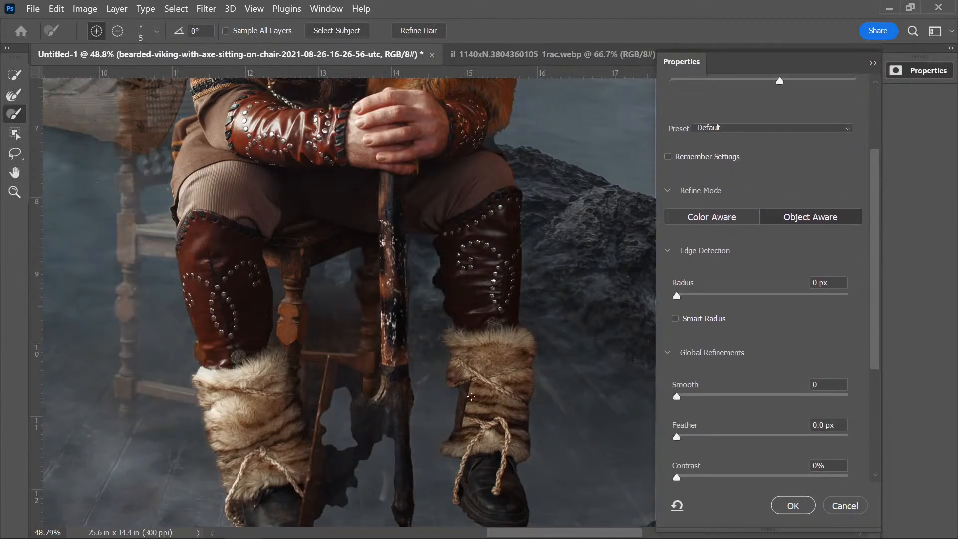
scroll(876, 207, "up", 3)
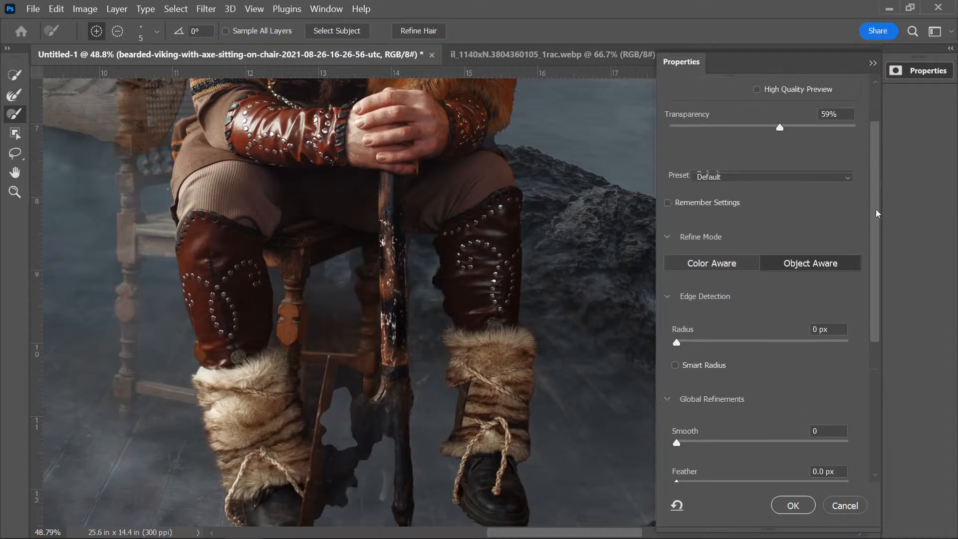
left_click_drag(777, 144, 668, 145)
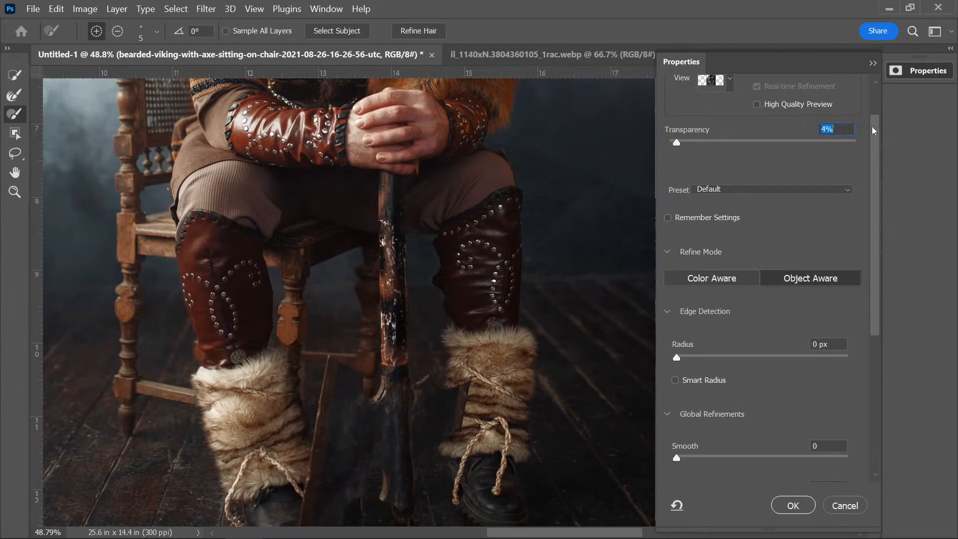
left_click_drag(872, 130, 873, 159)
key("ctrl+plus")
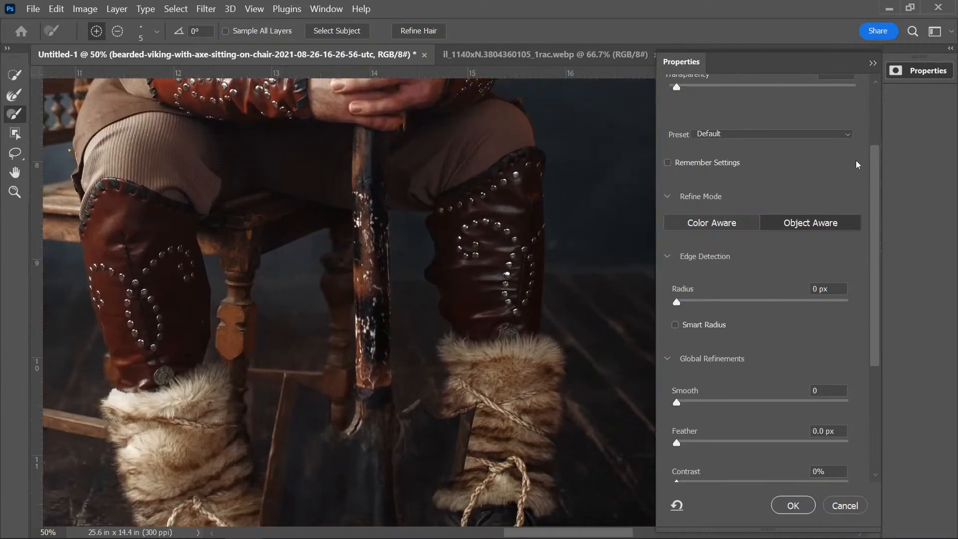
key("ctrl+plus")
left_click(720, 87)
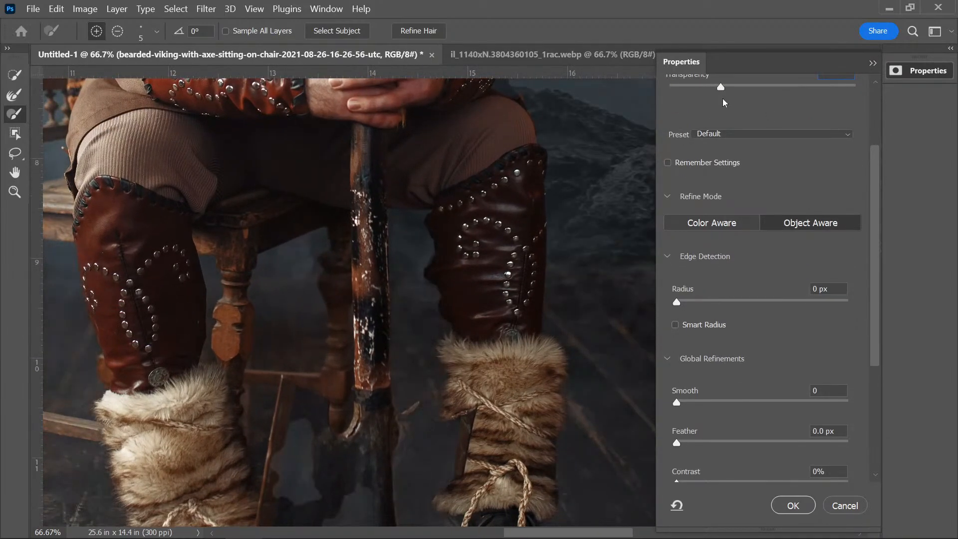
left_click_drag(876, 162, 868, 184)
left_click(872, 62)
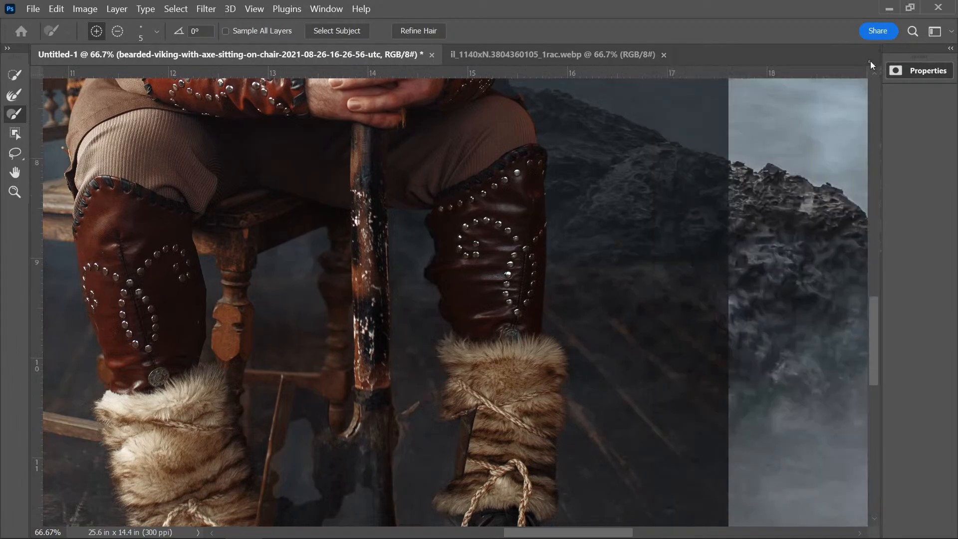
- Paint the outlines of the axe head's right half into the selection with a 46 px brush
scroll(873, 331, "down", 3)
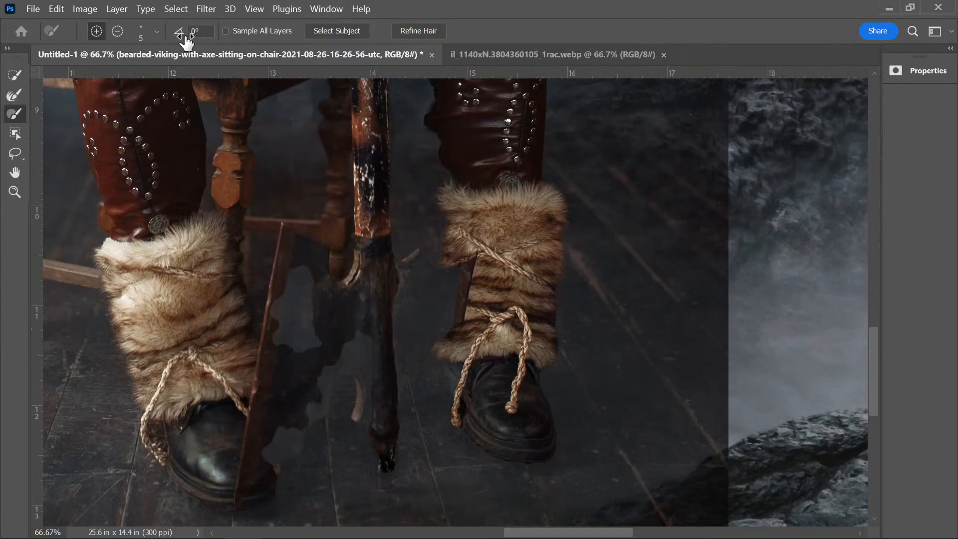
left_click(157, 32)
left_click(106, 70)
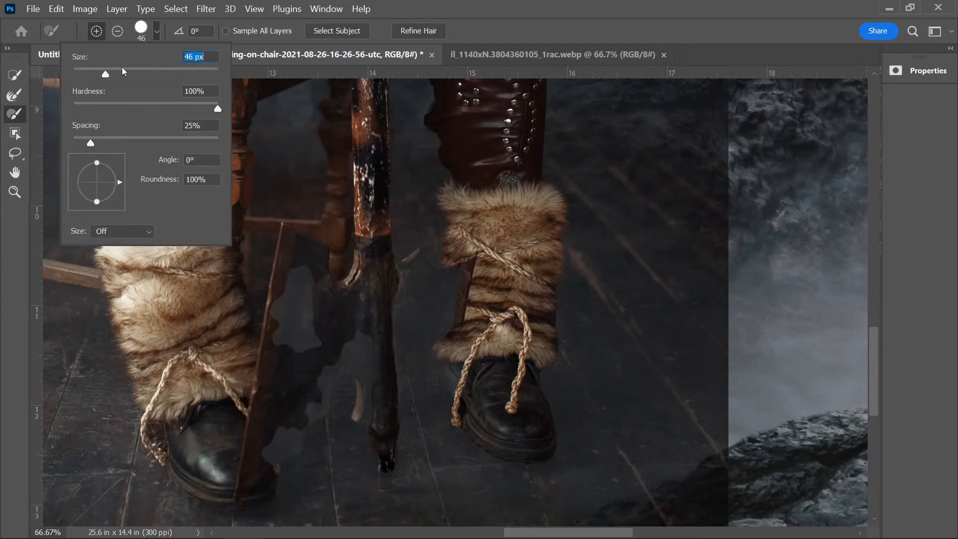
left_click(637, 20)
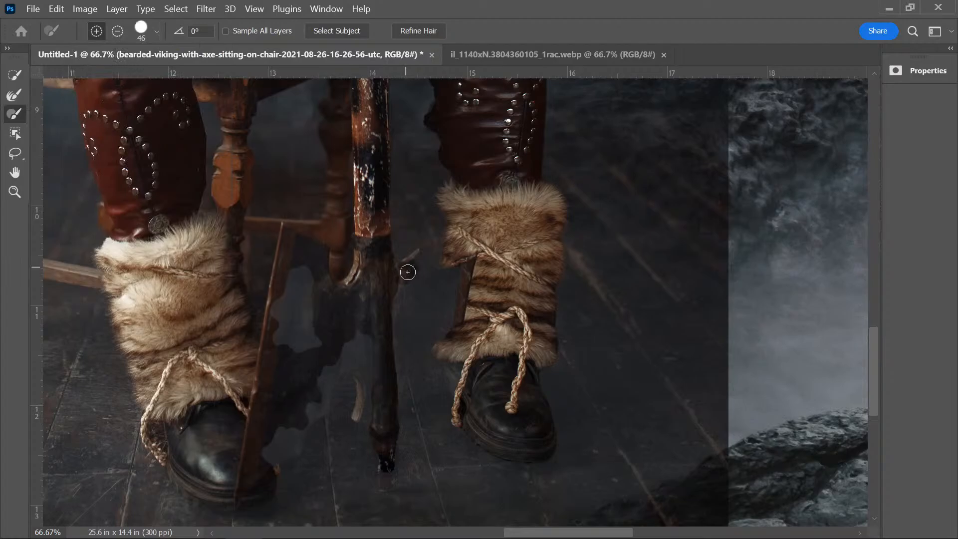
mouse_move(398, 269)
left_mouse_down()
mouse_move(418, 263)
mouse_move(446, 275)
mouse_move(477, 259)
left_mouse_up()
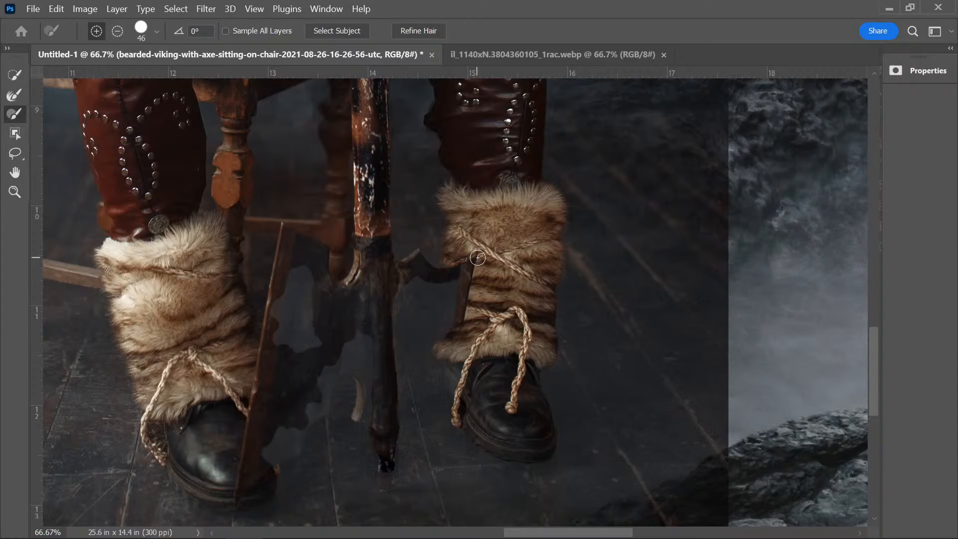
mouse_move(392, 402)
left_mouse_down()
mouse_move(410, 358)
mouse_move(482, 312)
left_mouse_up()
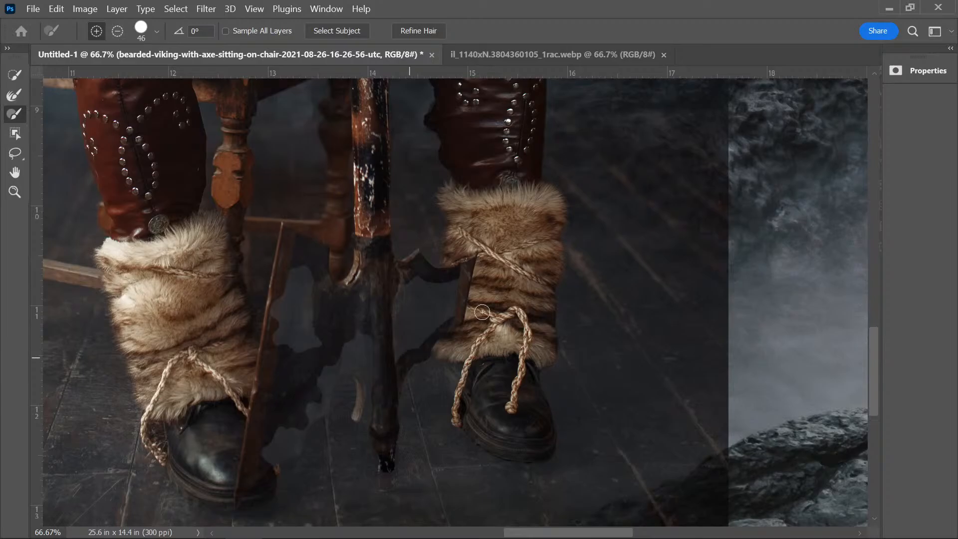
left_click_drag(394, 368, 408, 287)
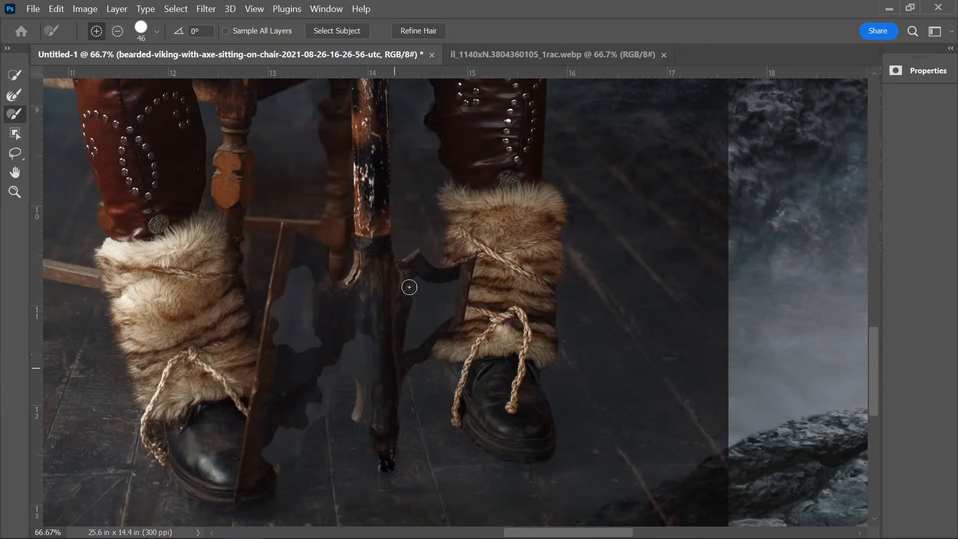
- Add the lower-left edge of the axe head and fill the remaining gaps across both blade halves
mouse_move(263, 462)
left_mouse_down()
mouse_move(300, 436)
mouse_move(323, 388)
mouse_move(344, 367)
mouse_move(363, 368)
left_mouse_up()
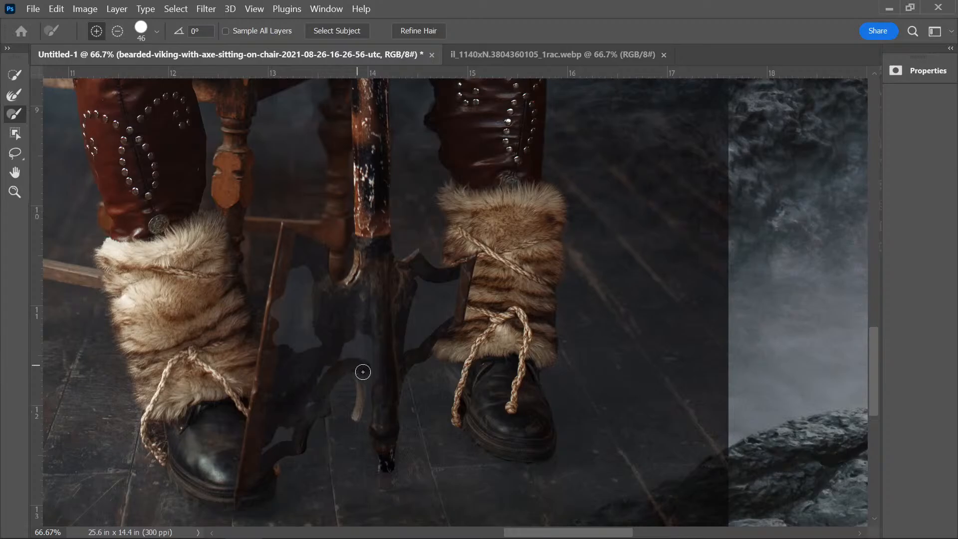
left_click_drag(363, 371, 358, 415)
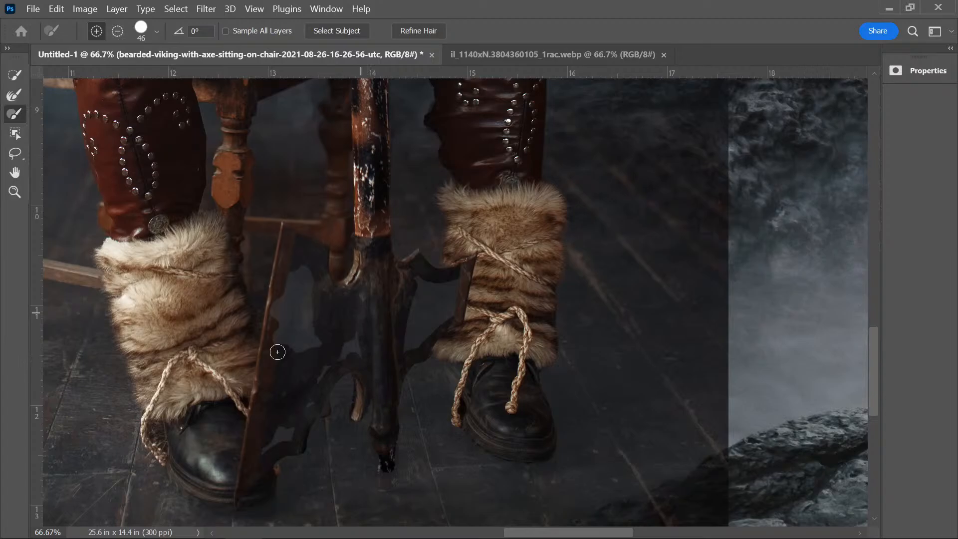
mouse_move(278, 351)
left_mouse_down()
mouse_move(296, 261)
mouse_move(307, 353)
mouse_move(314, 317)
left_mouse_up()
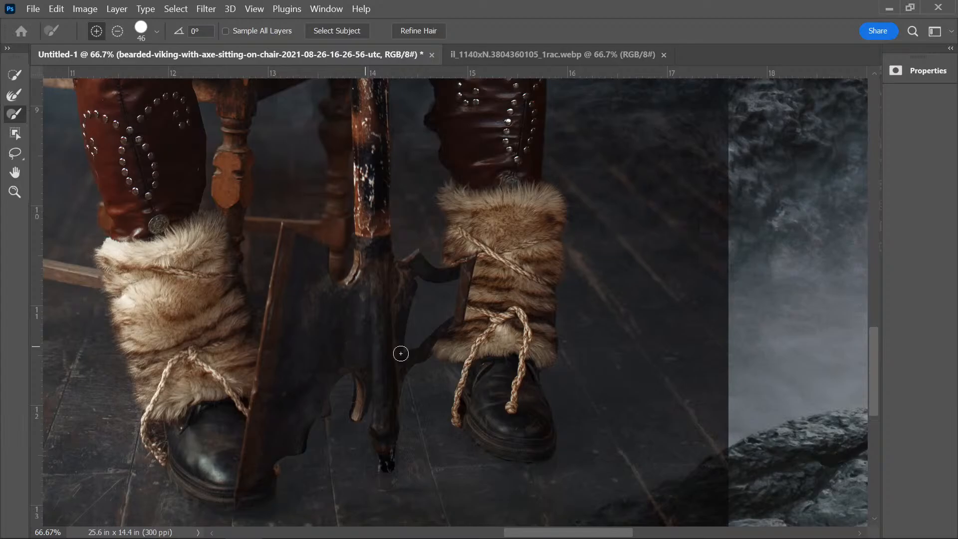
mouse_move(399, 353)
left_mouse_down()
mouse_move(442, 320)
mouse_move(435, 328)
mouse_move(416, 283)
mouse_move(433, 317)
left_mouse_up()
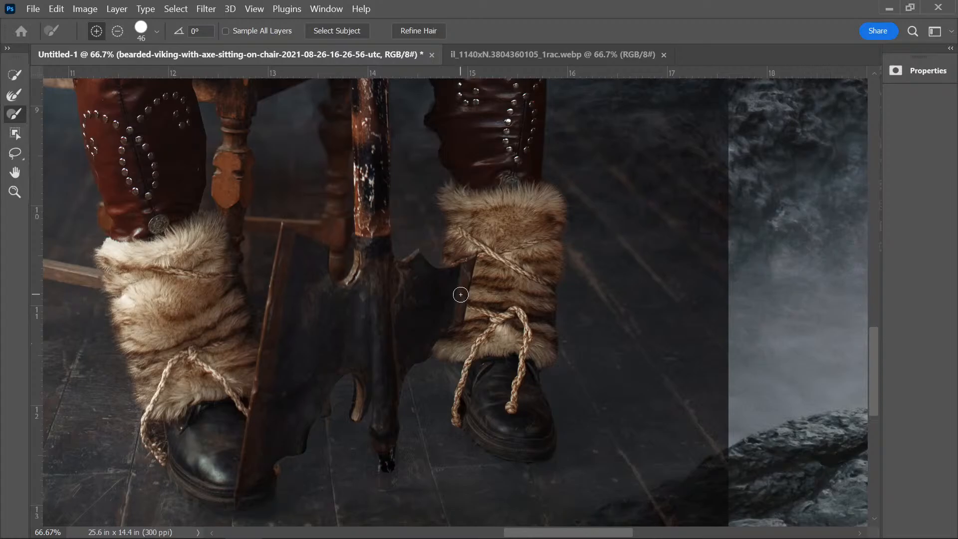
- Set the preview transparency to 53% and subtract a border around the chair parts between the legs, axe handle and blade
scroll(475, 272, "up", 5)
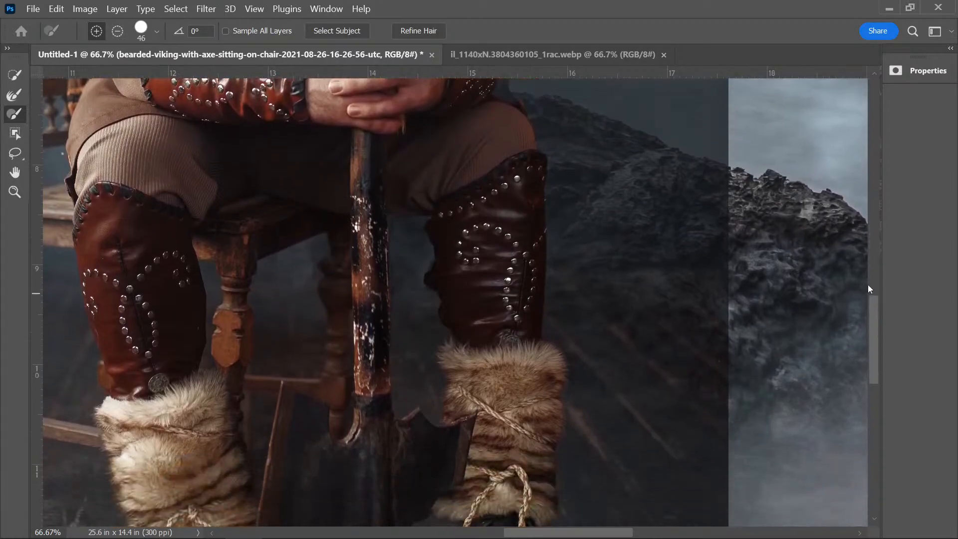
left_click(921, 78)
left_click_drag(720, 173, 770, 177)
left_click(114, 31)
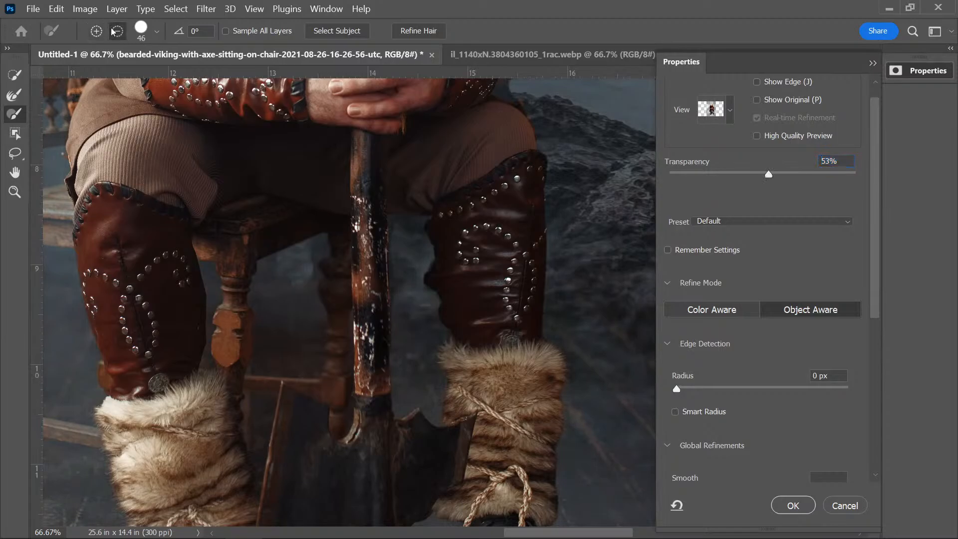
mouse_move(211, 252)
left_mouse_down()
mouse_move(205, 226)
mouse_move(239, 205)
mouse_move(269, 201)
mouse_move(345, 221)
mouse_move(346, 421)
mouse_move(339, 400)
left_mouse_up()
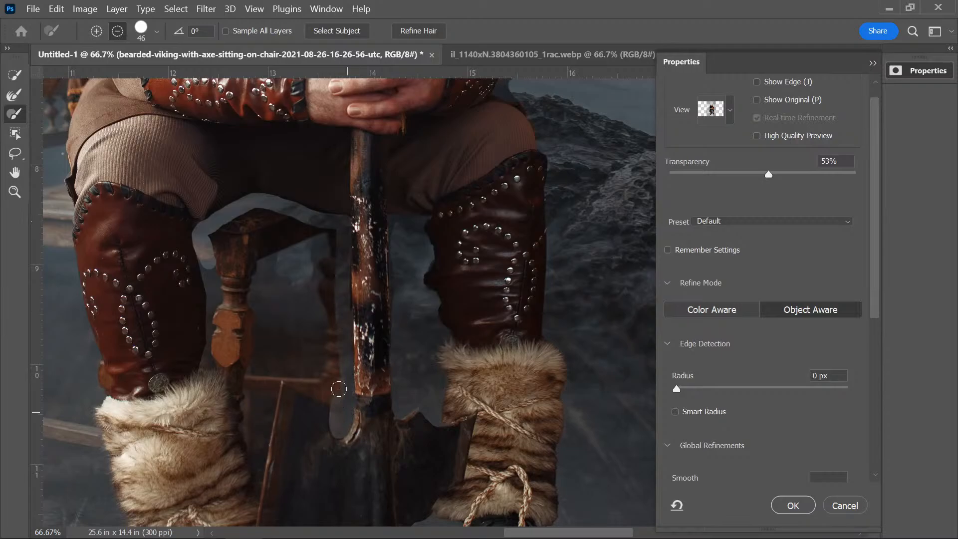
left_click_drag(283, 375, 340, 409)
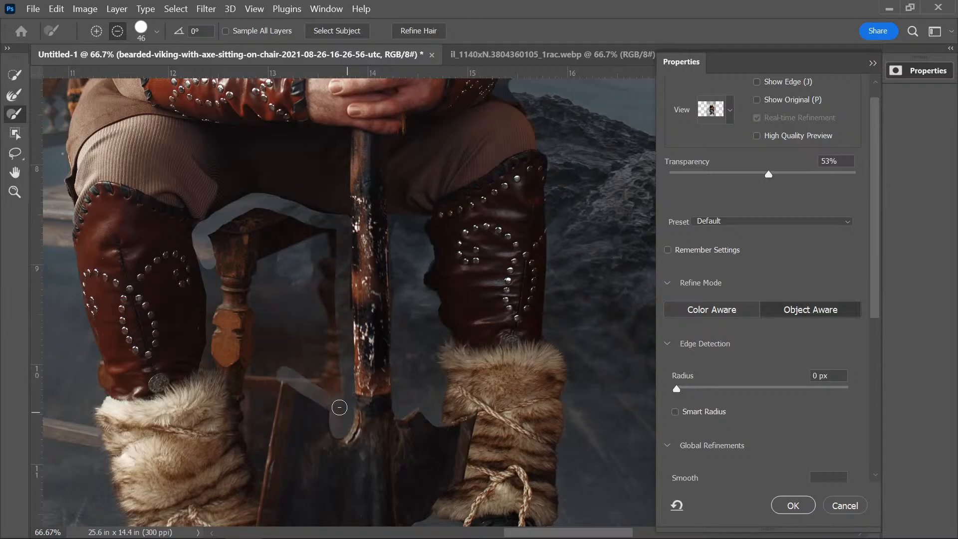
left_click_drag(256, 476, 278, 370)
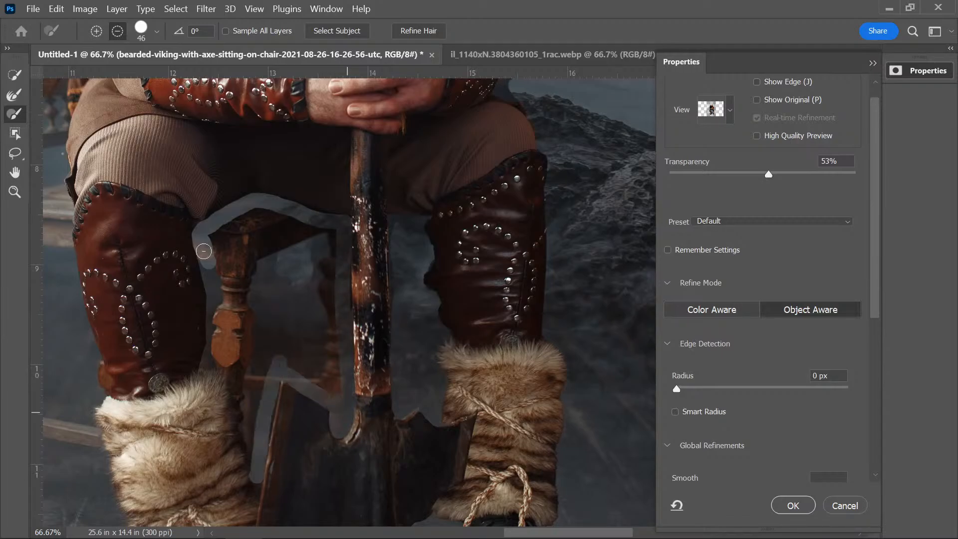
mouse_move(203, 251)
left_mouse_down()
mouse_move(211, 358)
mouse_move(229, 372)
mouse_move(254, 465)
left_mouse_up()
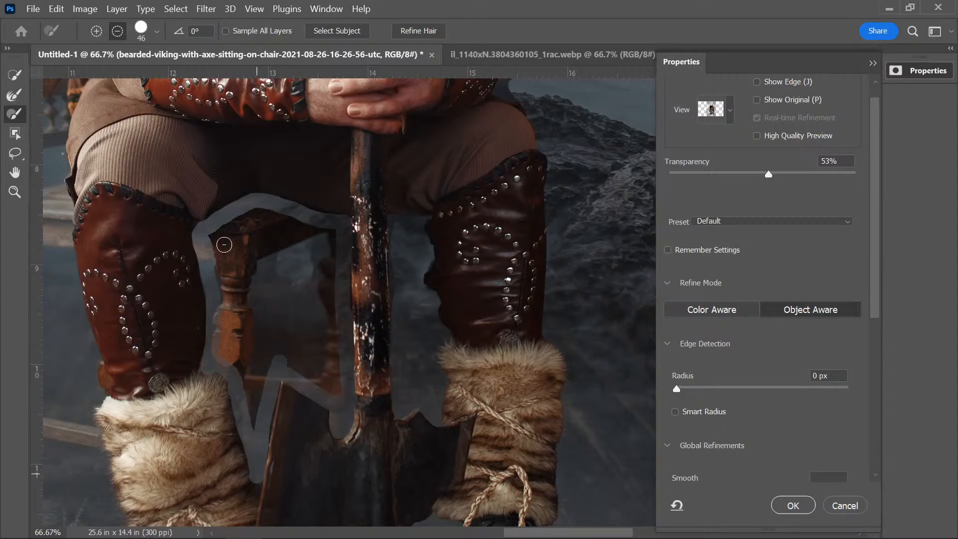
key("w")
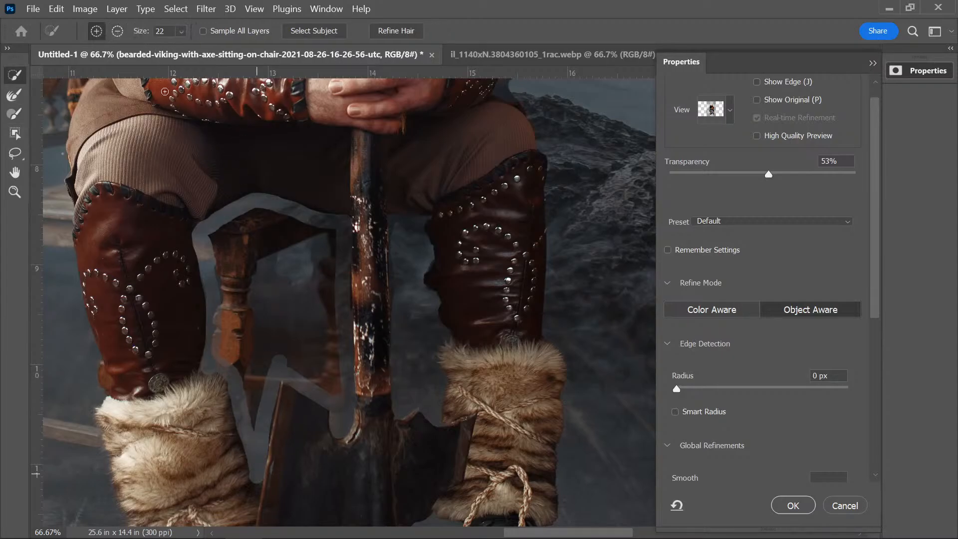
left_click(120, 30)
left_click(278, 226)
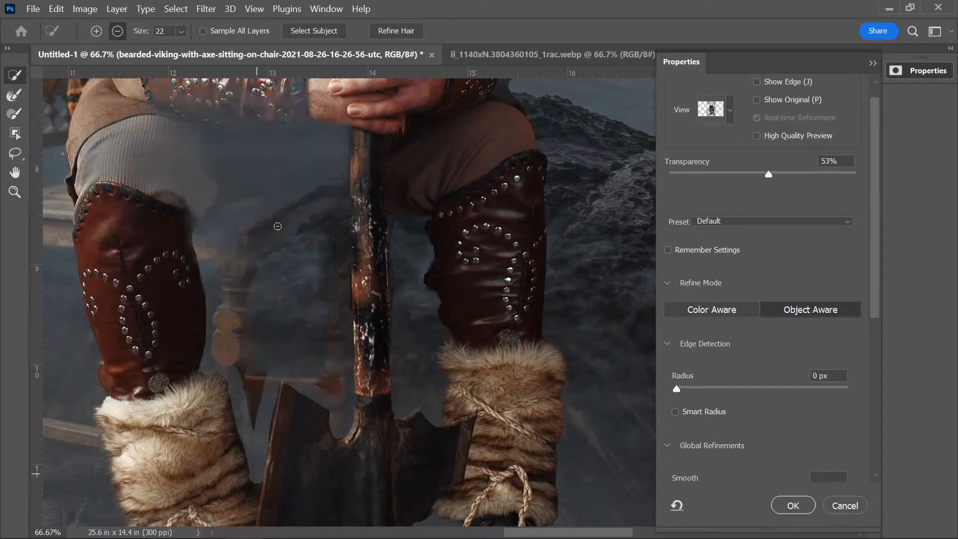
left_click(323, 330)
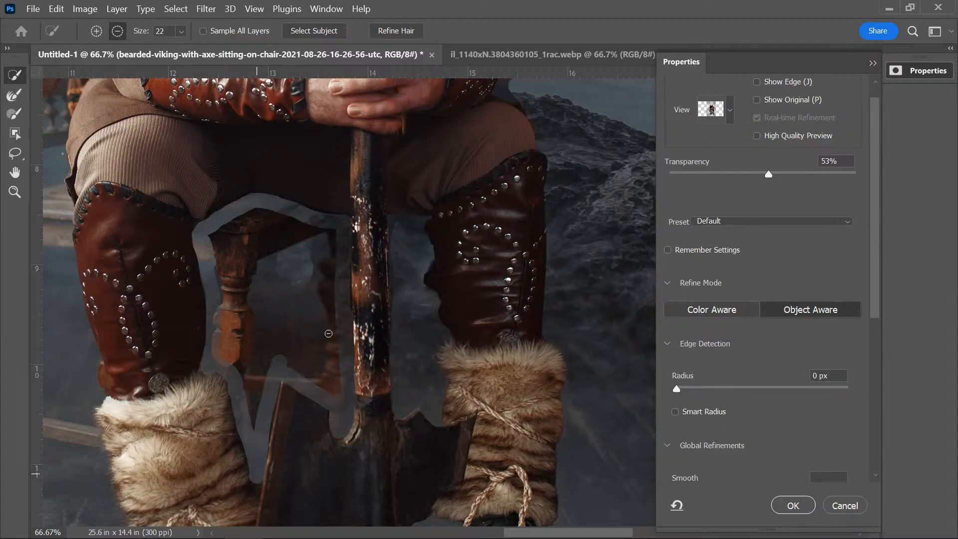
- Enlarge the subtracting brush to 111 px and paint the remaining chair parts between the viking's legs out of the selection
left_click(14, 115)
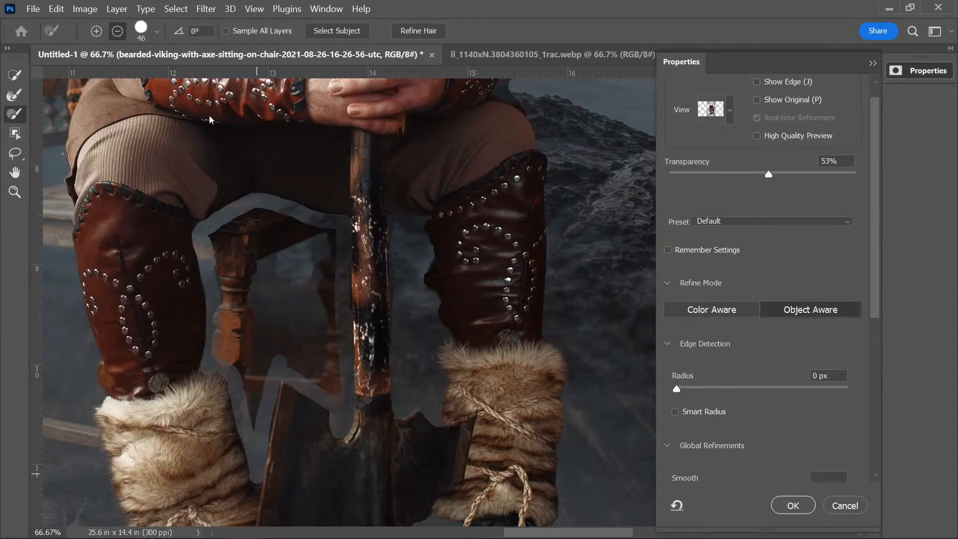
left_click(156, 31)
left_click(150, 71)
left_click(401, 7)
mouse_move(261, 248)
left_mouse_down()
mouse_move(228, 232)
mouse_move(285, 225)
mouse_move(325, 263)
mouse_move(329, 239)
mouse_move(321, 380)
mouse_move(291, 249)
mouse_move(255, 418)
left_mouse_up()
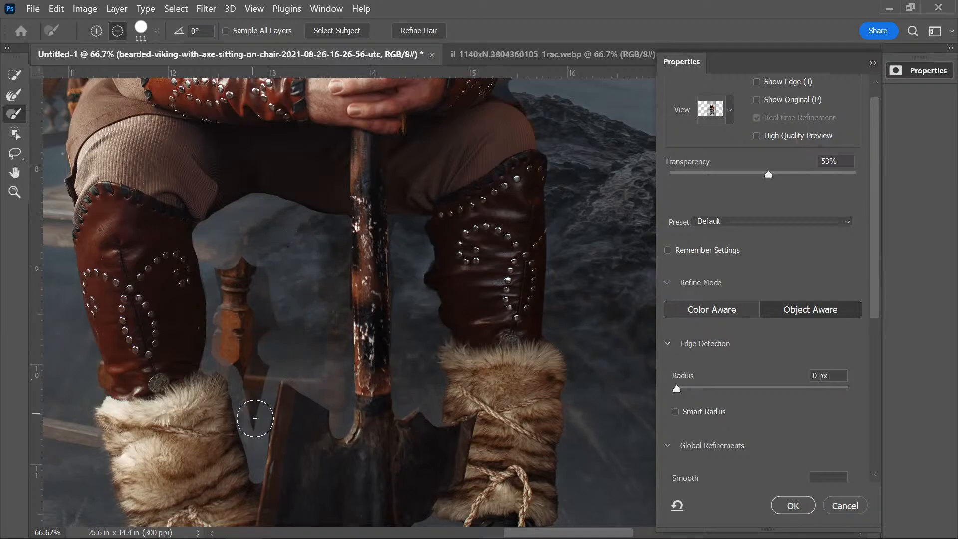
mouse_move(255, 298)
left_mouse_down()
mouse_move(247, 258)
mouse_move(246, 344)
mouse_move(228, 268)
left_mouse_up()
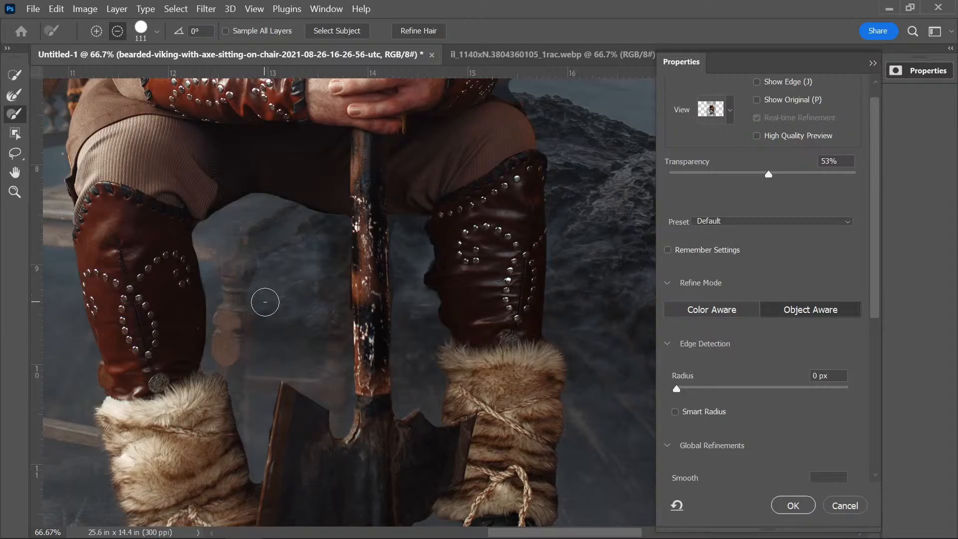
- Check the viking's upper body, accept the refined selection and apply it to the layer as a mask
key("ctrl+minus")
left_click(872, 63)
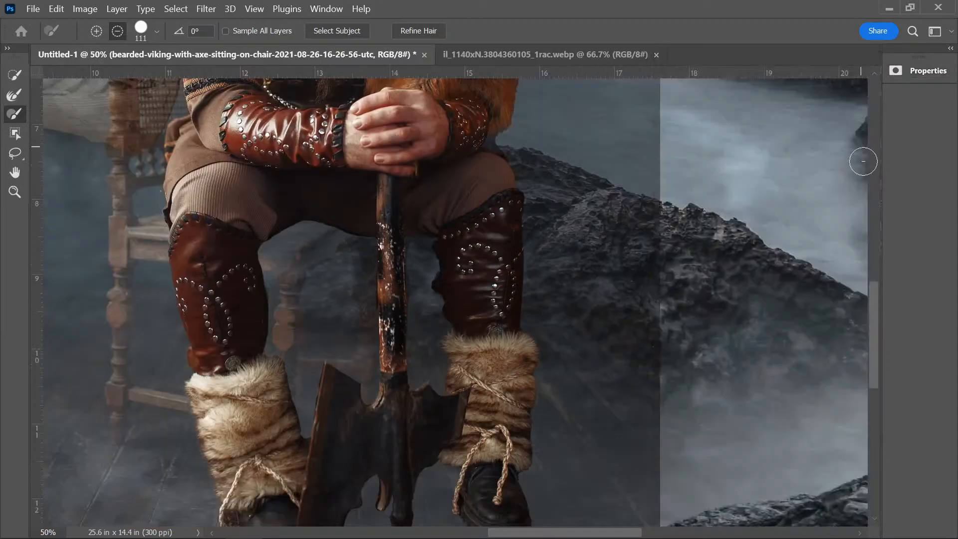
left_click_drag(874, 281, 872, 260)
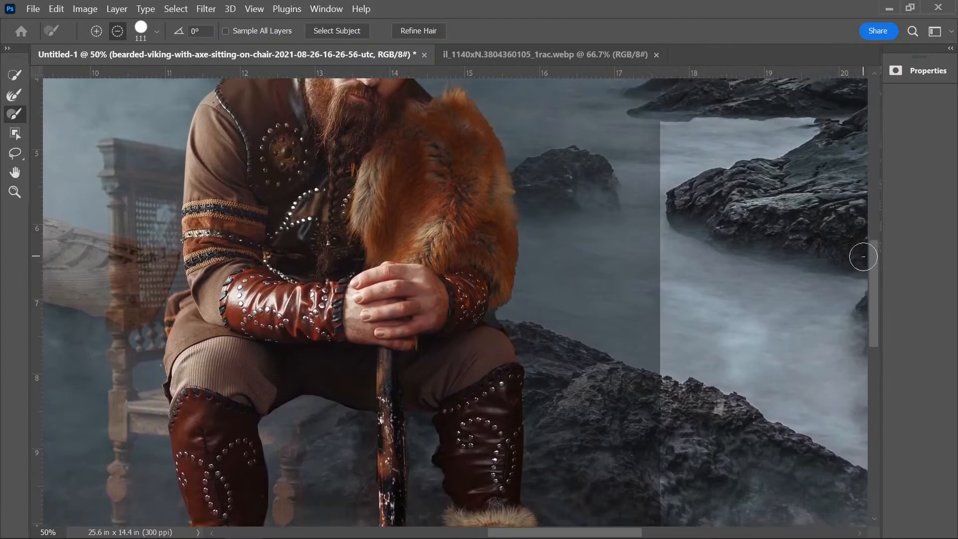
left_click(921, 72)
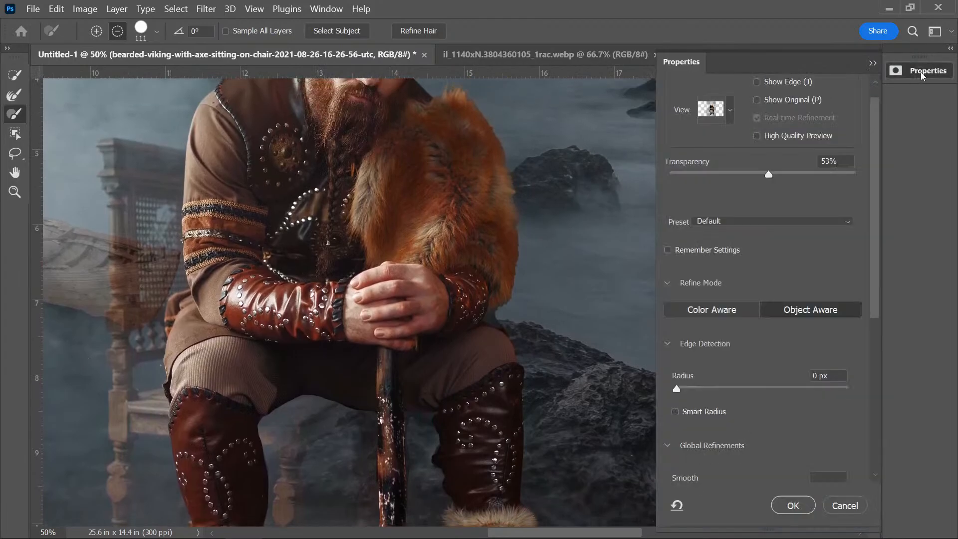
left_click(798, 504)
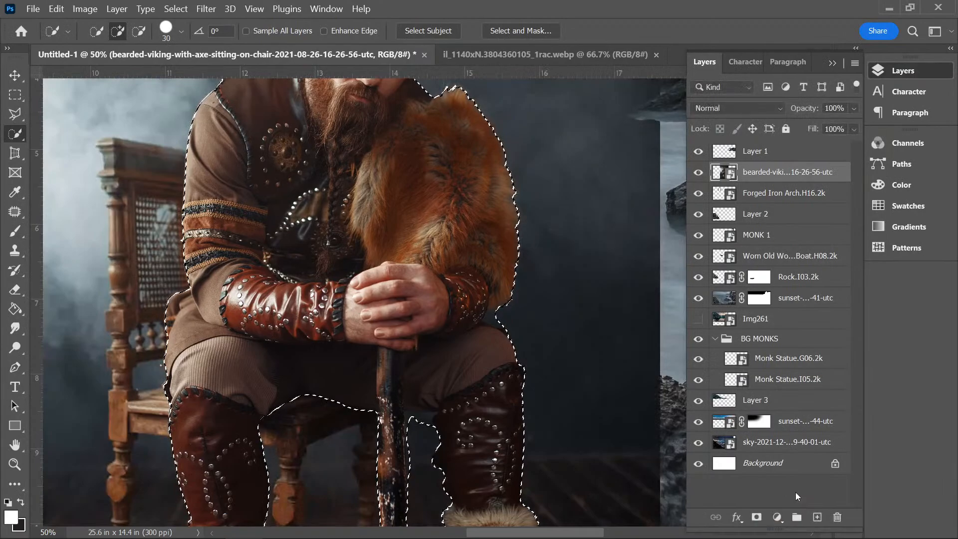
left_click(756, 517)
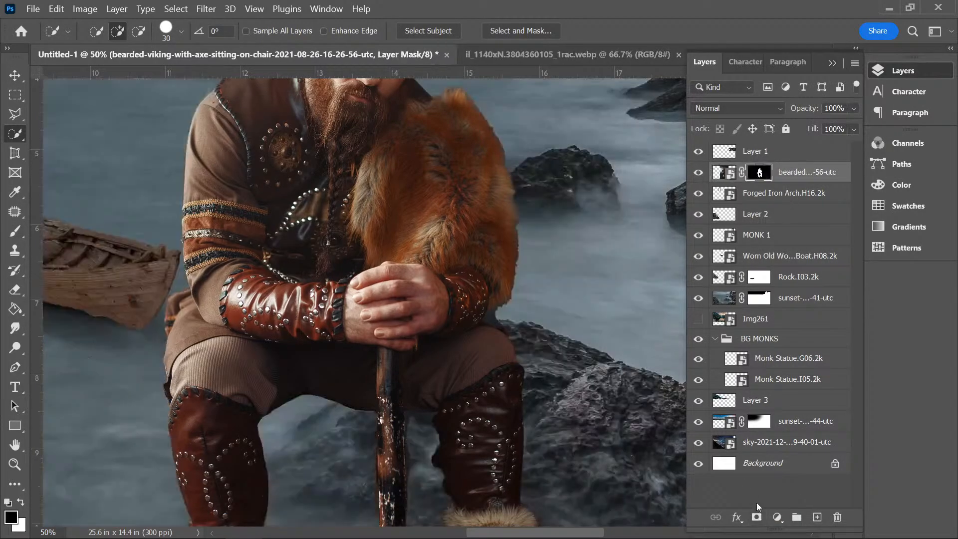
- Turn on the transform controls, scale the cut-out viking to 11.75% and position him over the left end of the wooden boat
key("ctrl+minus")
key("ctrl+minus")
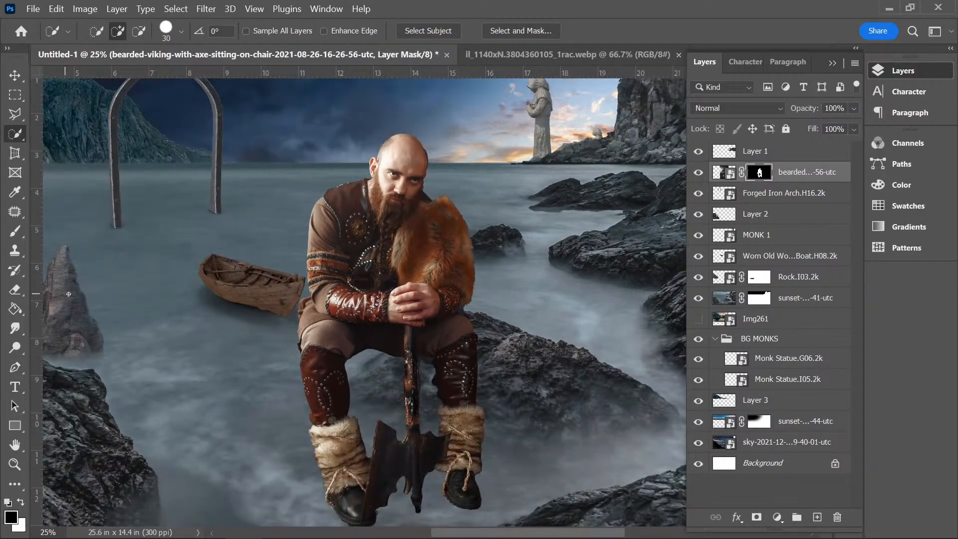
key("v")
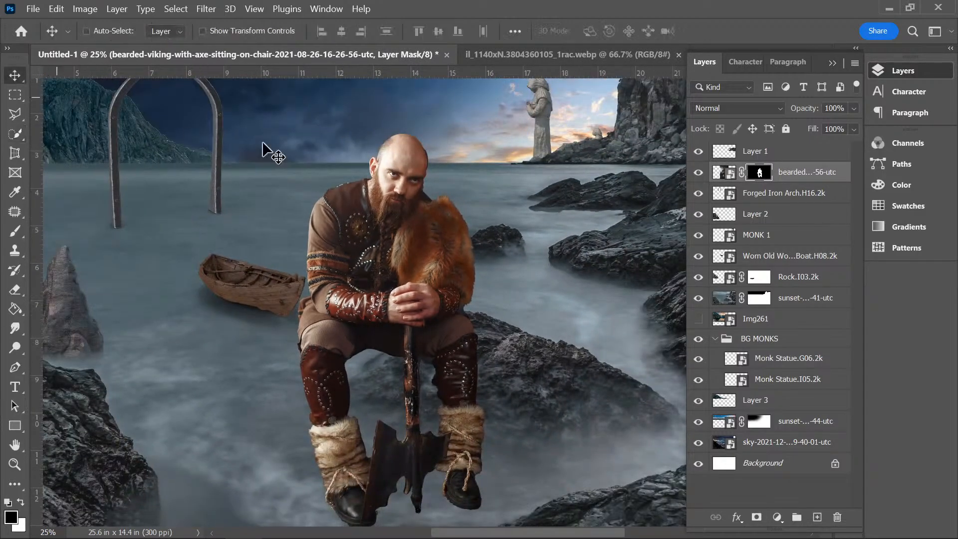
left_click(241, 32)
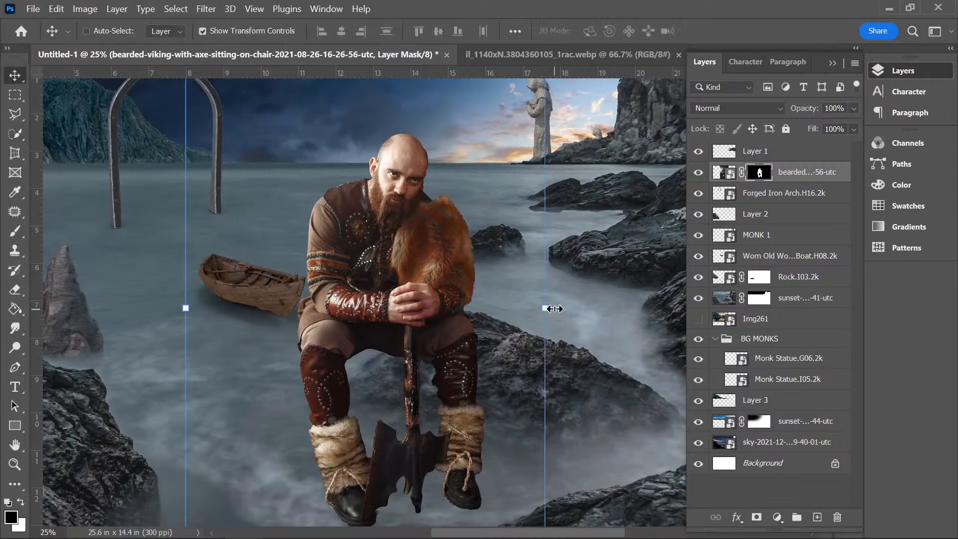
left_click_drag(549, 306, 240, 275)
scroll(239, 275, "up", 5)
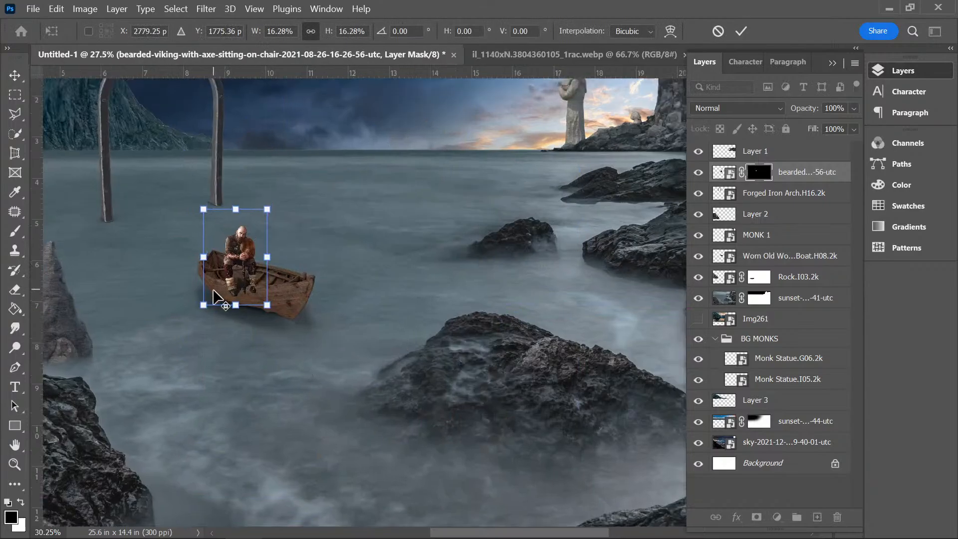
scroll(244, 243, "up", 4)
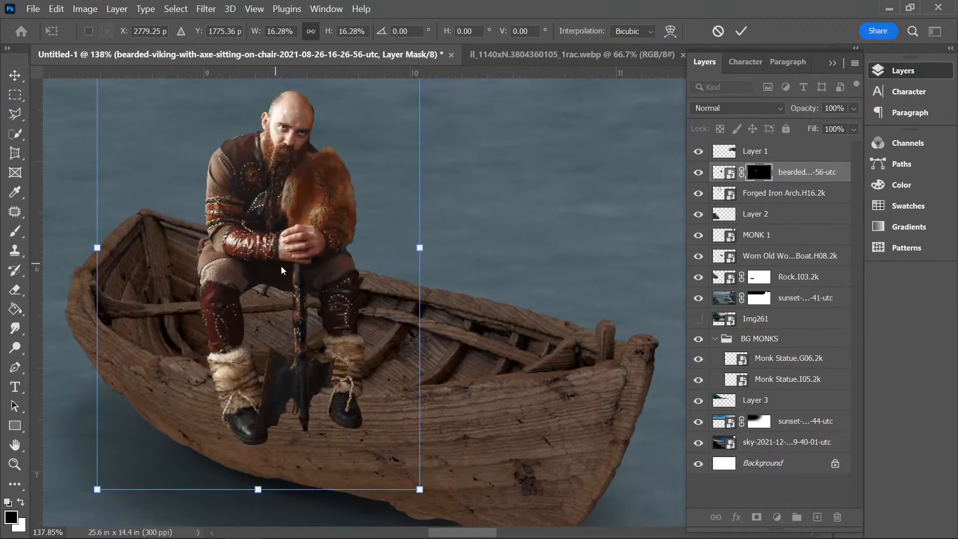
left_click_drag(417, 247, 329, 245)
left_click_drag(254, 232, 273, 261)
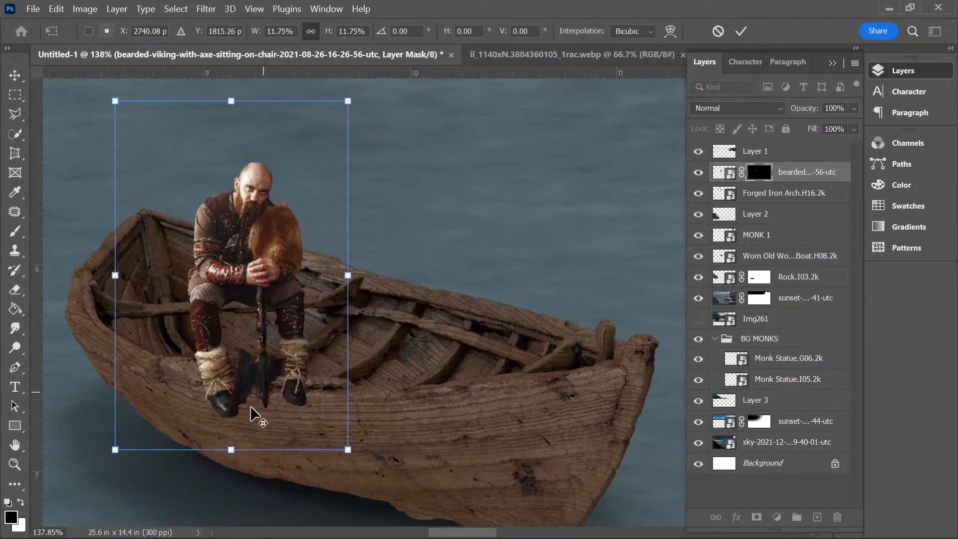
- Lower the viking layer's opacity to 37% so the boat shows through, and apply his transformation
scroll(257, 417, "up", 3)
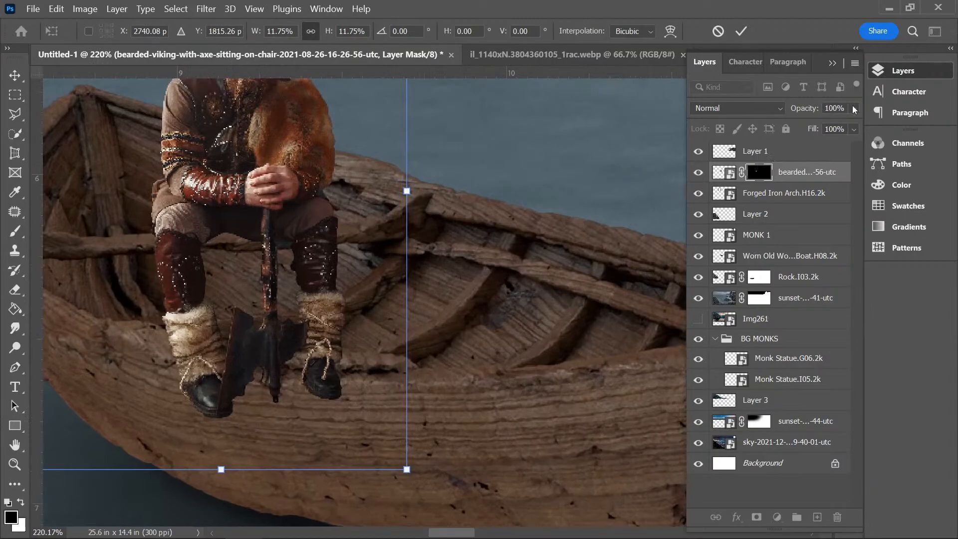
left_click_drag(854, 109, 839, 126)
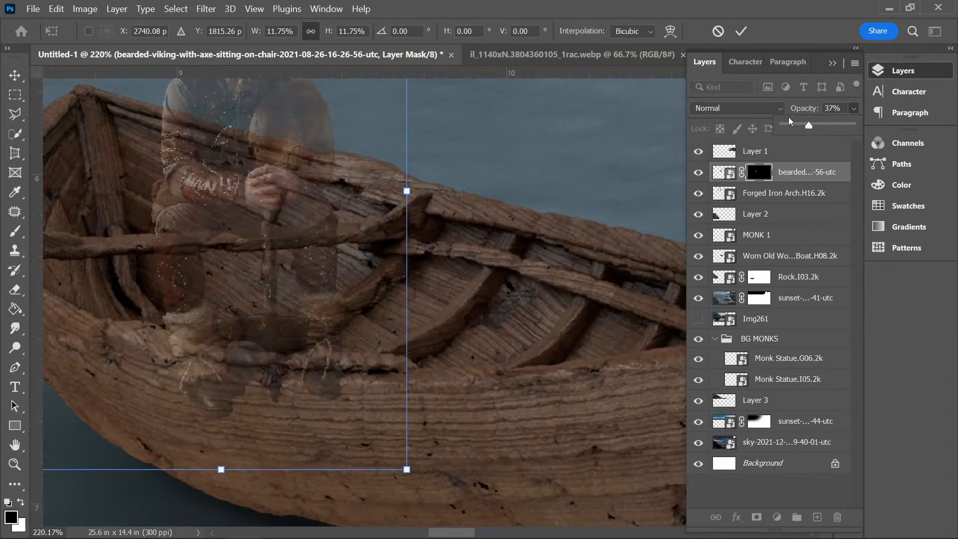
key("Return")
- Set up the Brush tool with the Ink preset from the Sketch Brushes, 28 px size and 100% flow
right_click(17, 230)
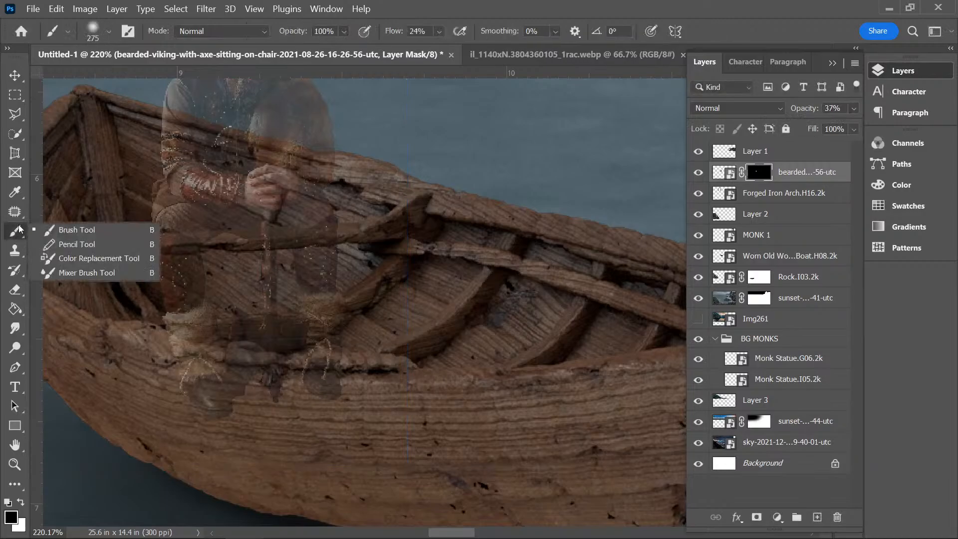
left_click(127, 31)
left_click(128, 31)
left_click(109, 31)
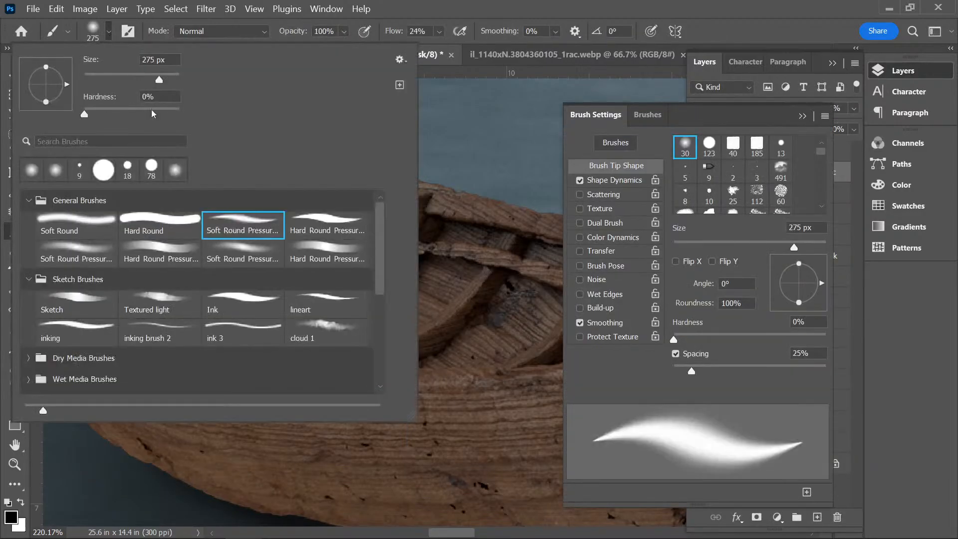
left_click(147, 223)
left_click(802, 116)
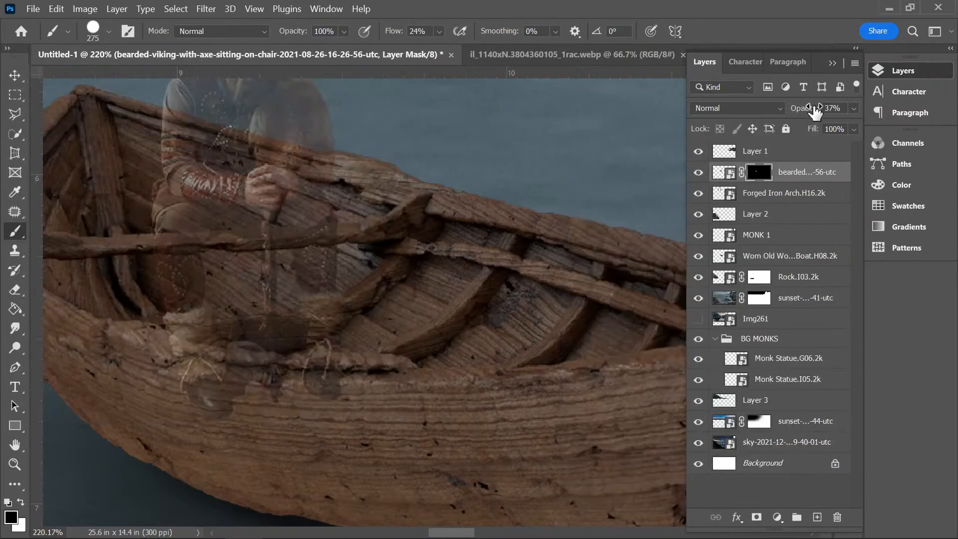
left_click(109, 31)
left_click(245, 297)
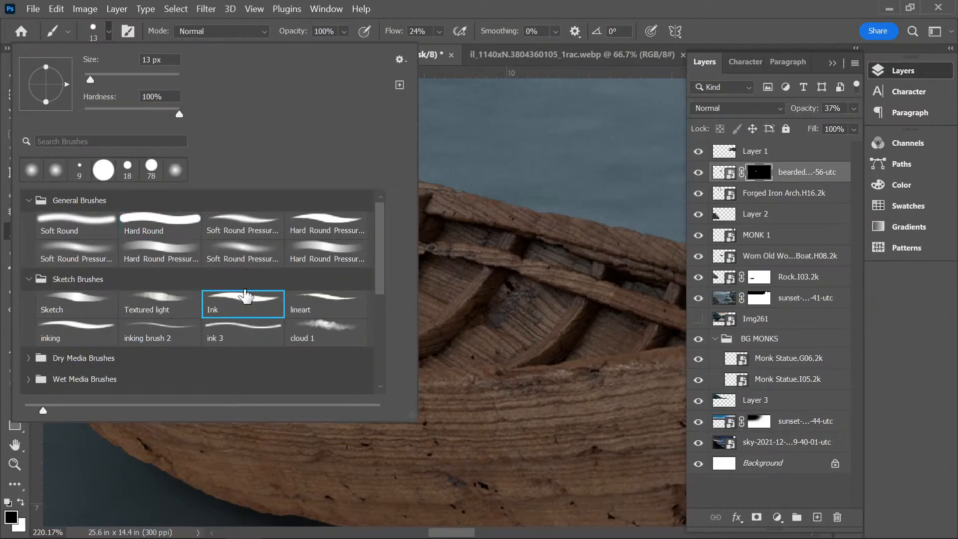
left_click(95, 74)
left_click(437, 8)
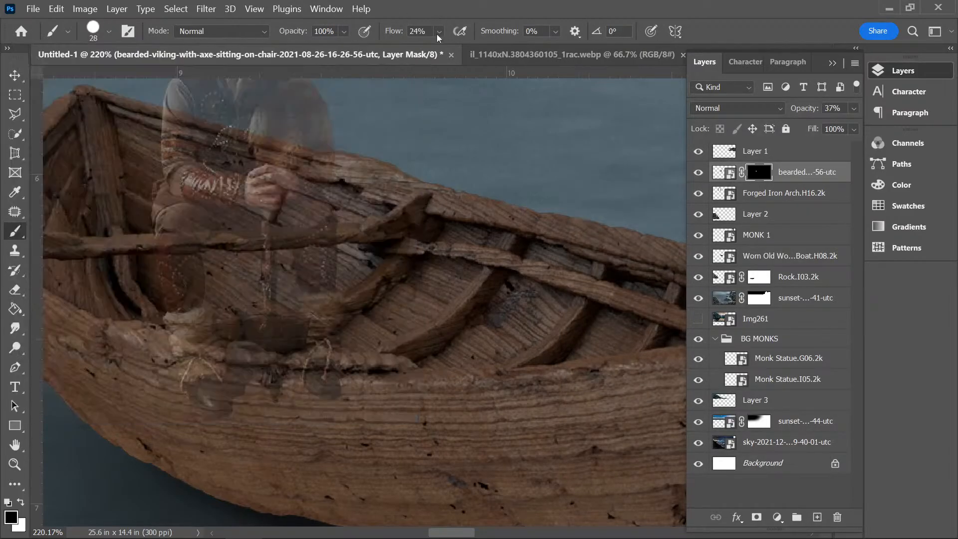
left_click(439, 32)
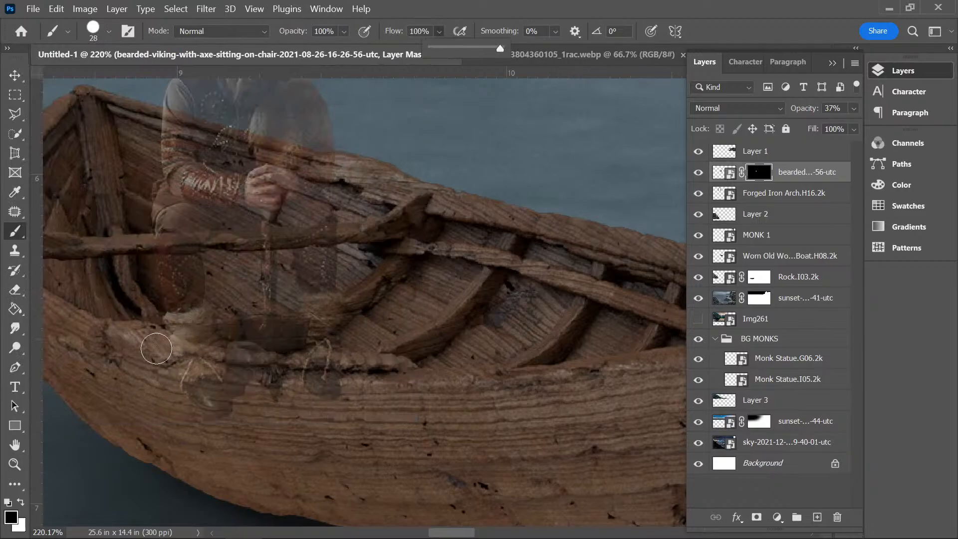
- Paint black on the viking's mask over the feet and axe parts covering the boat's outer side, and set the layer opacity to 100%
left_click(163, 349)
mouse_move(168, 349)
left_mouse_down()
mouse_move(346, 381)
mouse_move(332, 395)
mouse_move(252, 394)
mouse_move(223, 421)
mouse_move(173, 371)
mouse_move(180, 355)
mouse_move(197, 399)
mouse_move(219, 402)
left_mouse_up()
left_click(853, 108)
left_click_drag(813, 127, 908, 148)
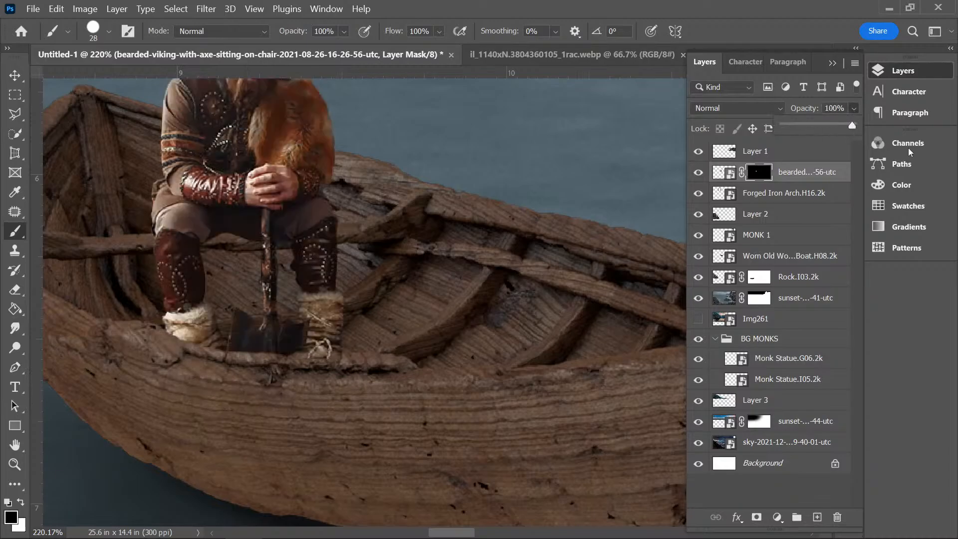
key("ctrl+minus")
key("ctrl+minus")
key("ctrl+minus")
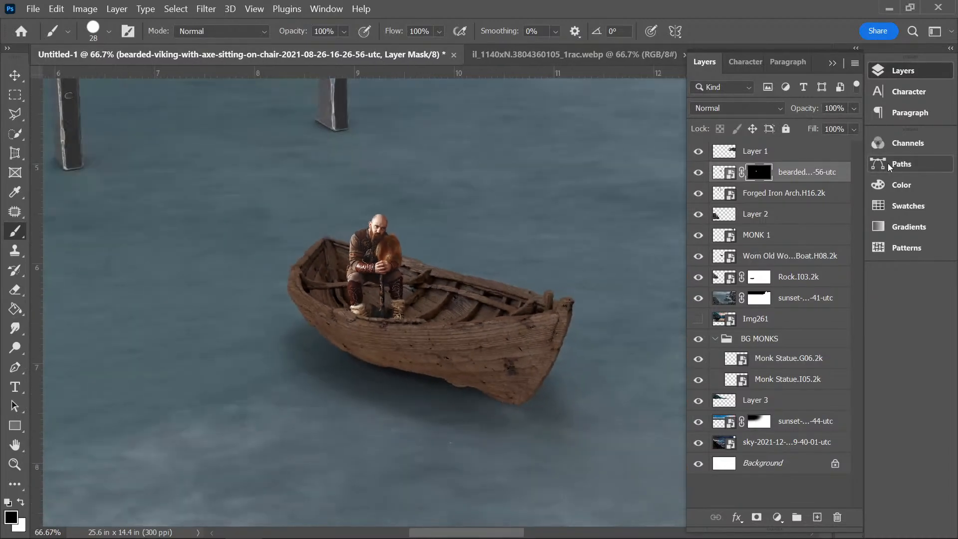
key("ctrl+plus")
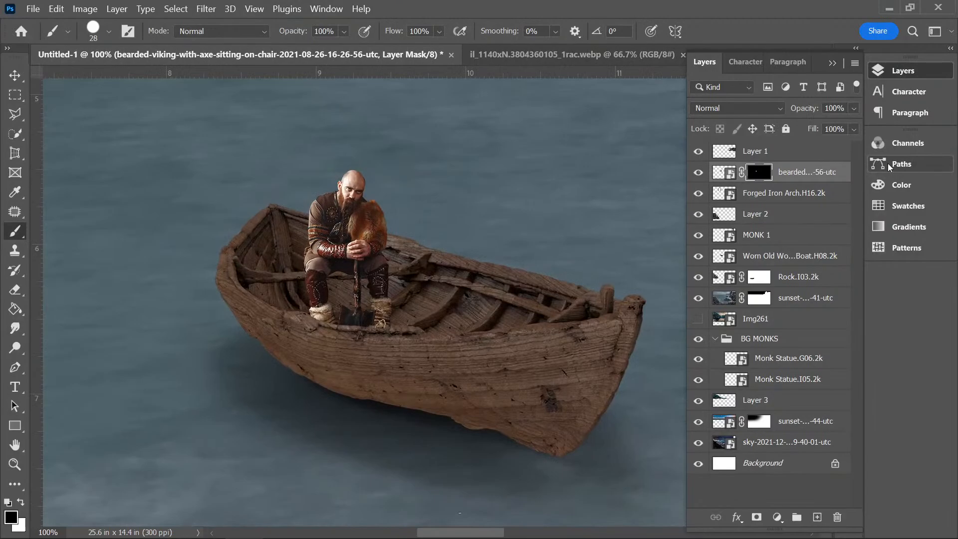
key("ctrl+minus")
key("ctrl+minus")
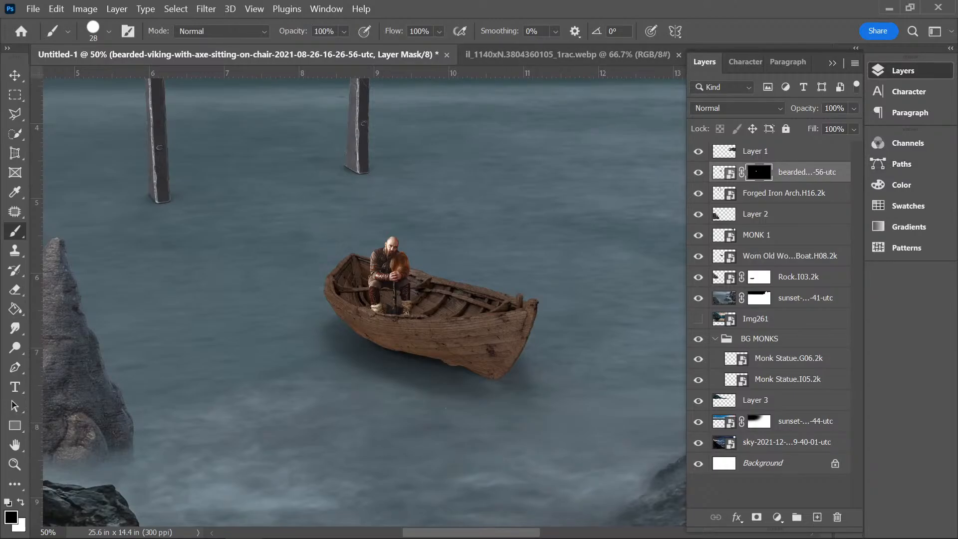
- Place the hooded statue Sculpture.H15.2k at 41.21% scale over the bow end of the boat, opposite the viking
left_click_drag(920, 4, 518, 320)
left_click_drag(175, 300, 470, 276)
mouse_move(582, 336)
left_mouse_down()
mouse_move(481, 321)
mouse_move(502, 327)
left_mouse_up()
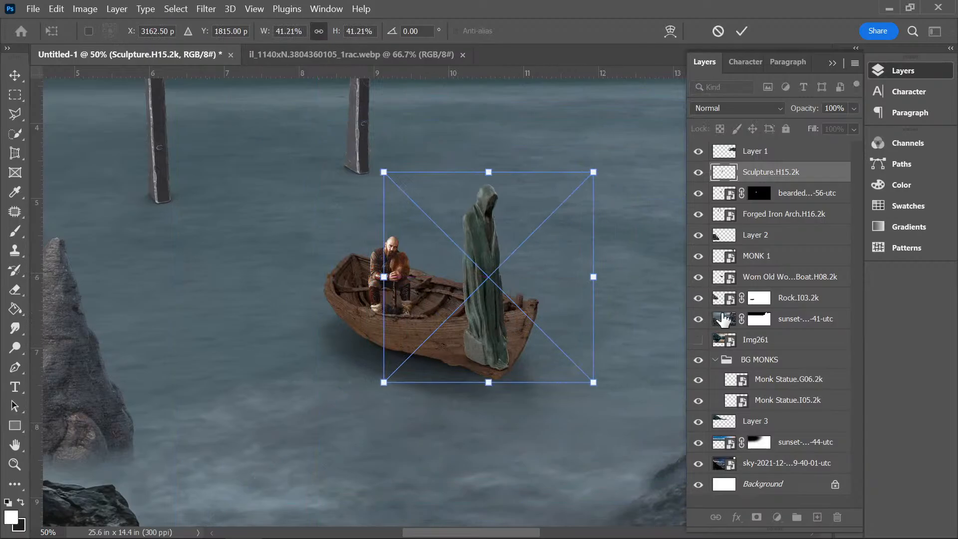
key("Return")
key("b")
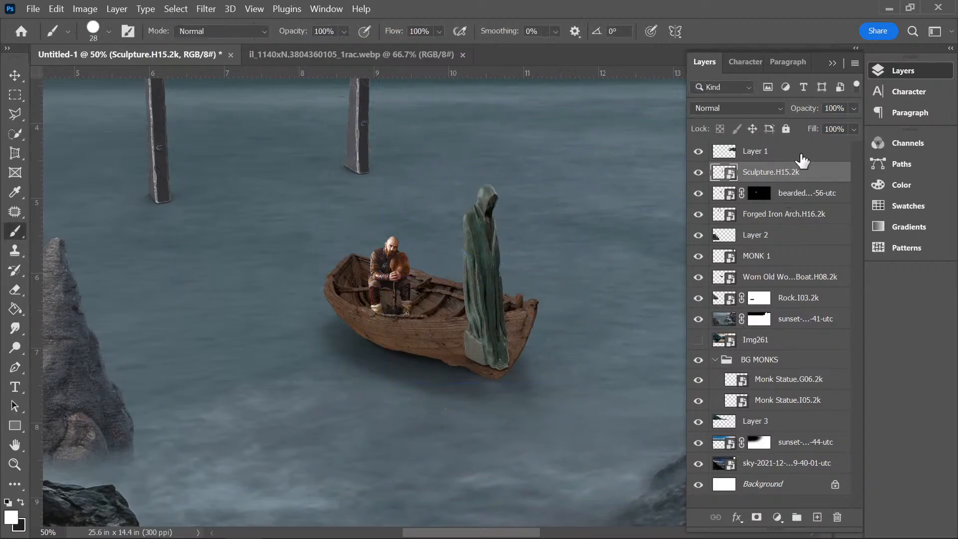
- Lower the hooded statue layer's opacity to 42% and add a layer mask to it
left_click(854, 109)
left_click_drag(856, 124, 813, 135)
scroll(532, 331, "up", 5)
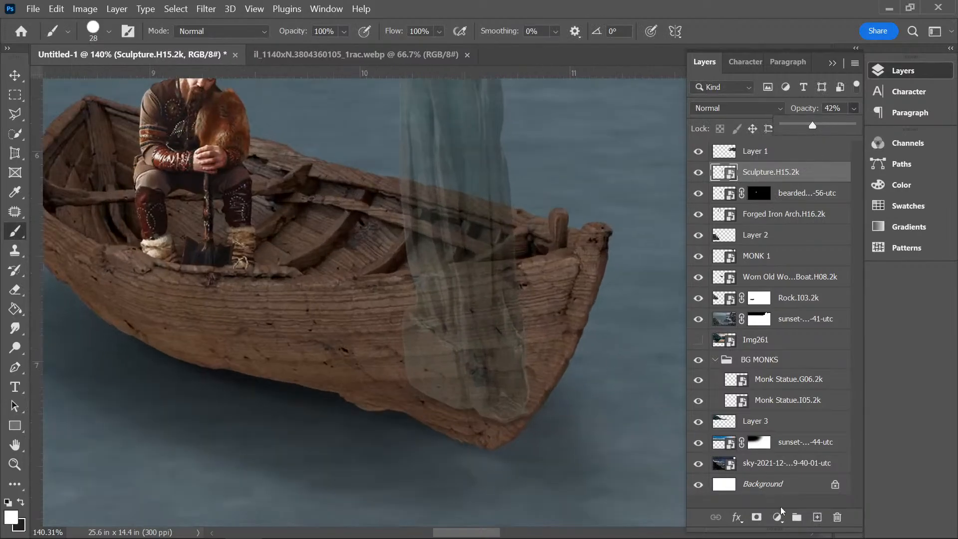
left_click(756, 517)
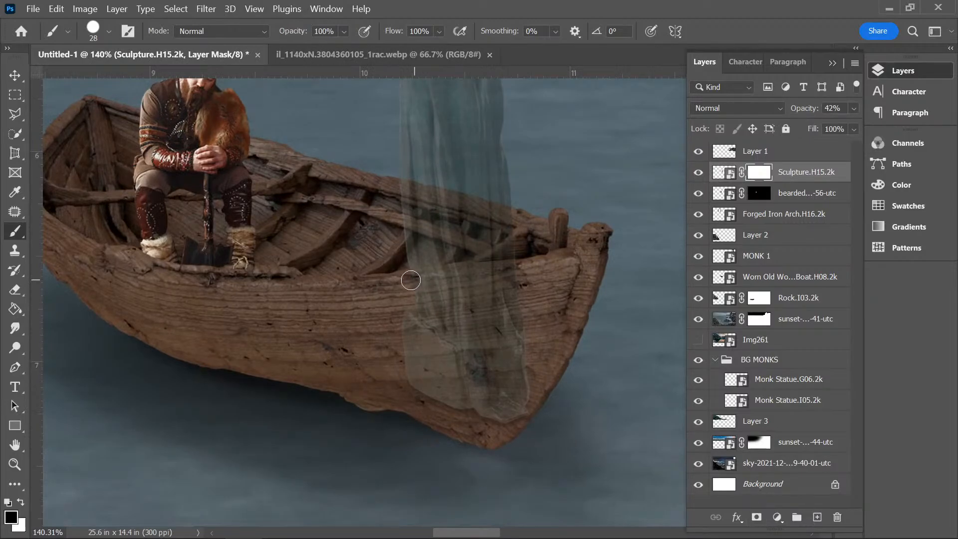
- Mask out the hooded statue's lower part covering the boat's outer side, and set the layer opacity to 100%
mouse_move(421, 279)
left_mouse_down()
mouse_move(523, 270)
mouse_move(513, 382)
mouse_move(525, 342)
mouse_move(507, 419)
mouse_move(491, 396)
mouse_move(488, 337)
mouse_move(463, 357)
mouse_move(456, 329)
mouse_move(405, 365)
mouse_move(409, 309)
mouse_move(406, 336)
mouse_move(467, 286)
mouse_move(500, 315)
mouse_move(500, 356)
left_mouse_up()
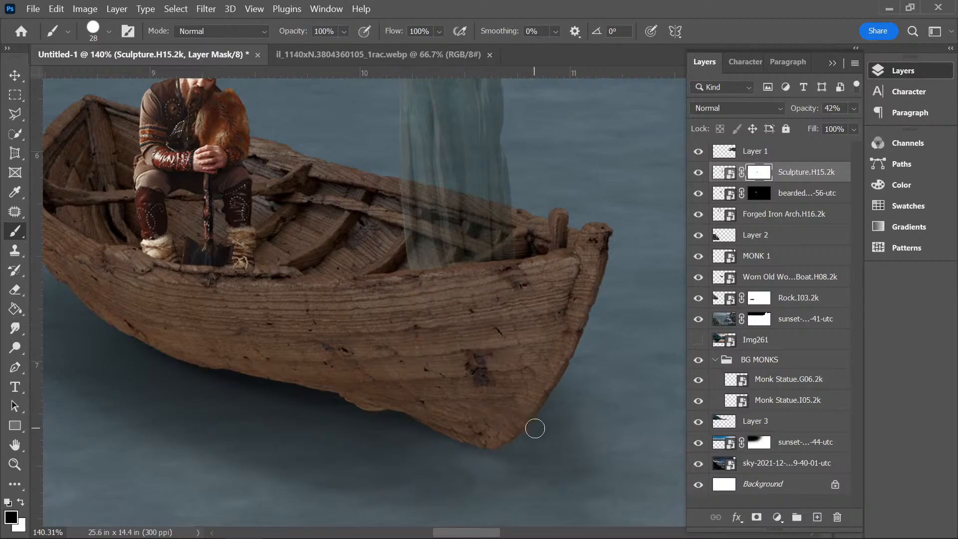
left_click(854, 109)
left_click_drag(814, 127, 906, 148)
key("ctrl+minus")
key("ctrl+minus")
key("ctrl+minus")
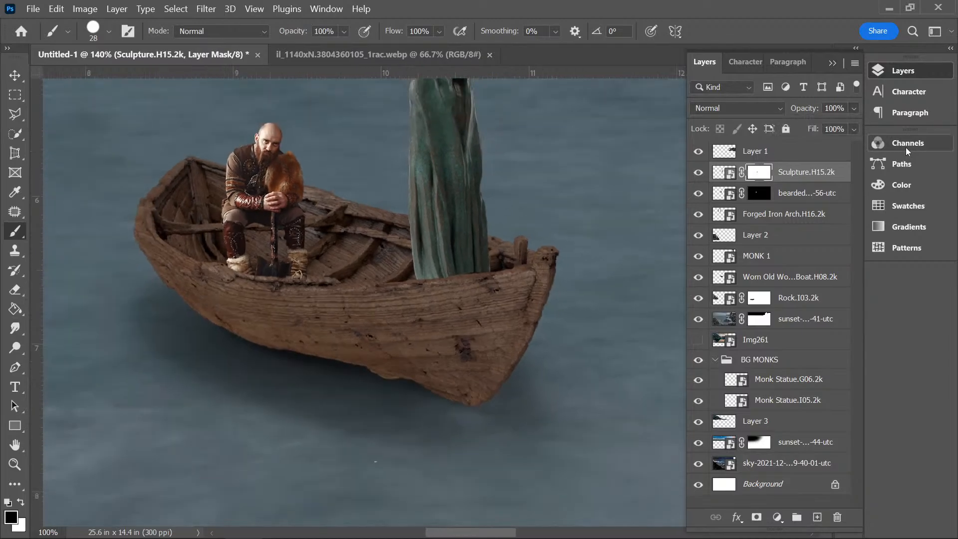
key("ctrl+minus")
key("ctrl+minus")
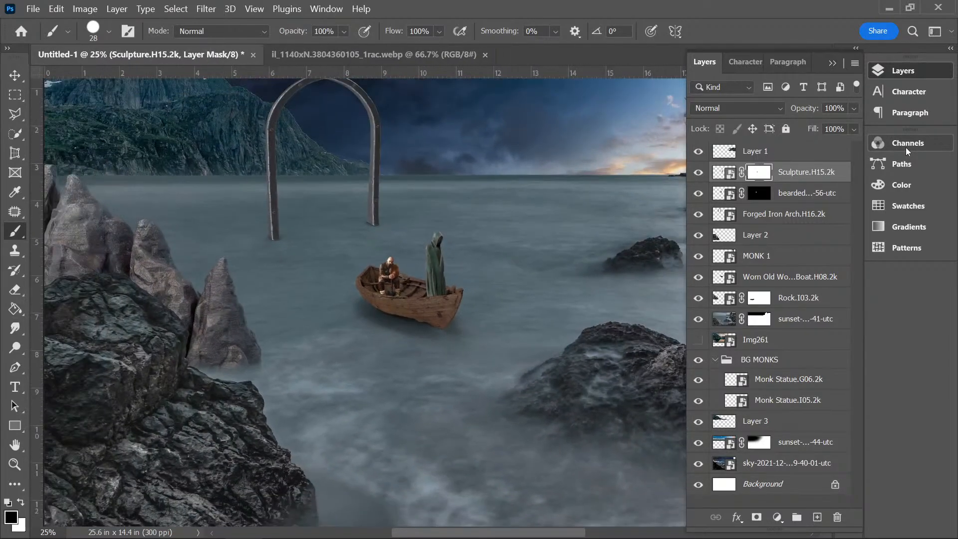
- Collapse the layer list and place the ~9492 image of the woman carrying an axe at 78.95% in the middle of the canvas
left_click(833, 64)
left_click_drag(828, 222, 824, 234)
key("ctrl+minus")
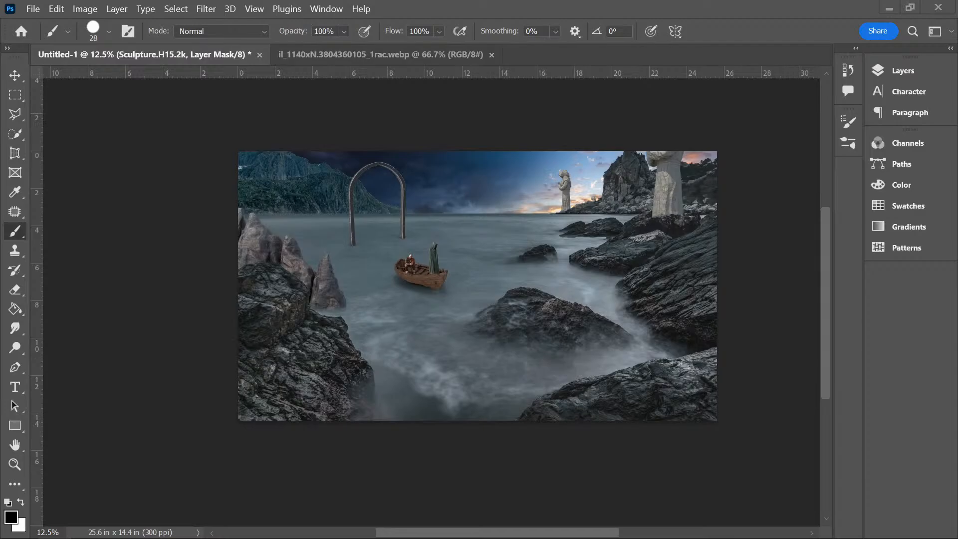
left_click_drag(212, 300, 617, 329)
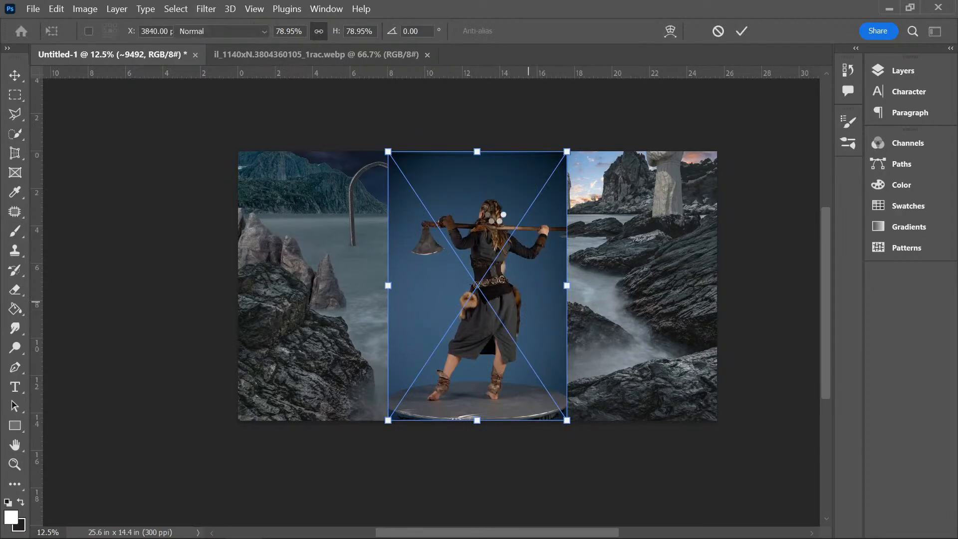
key("Return")
key("b")
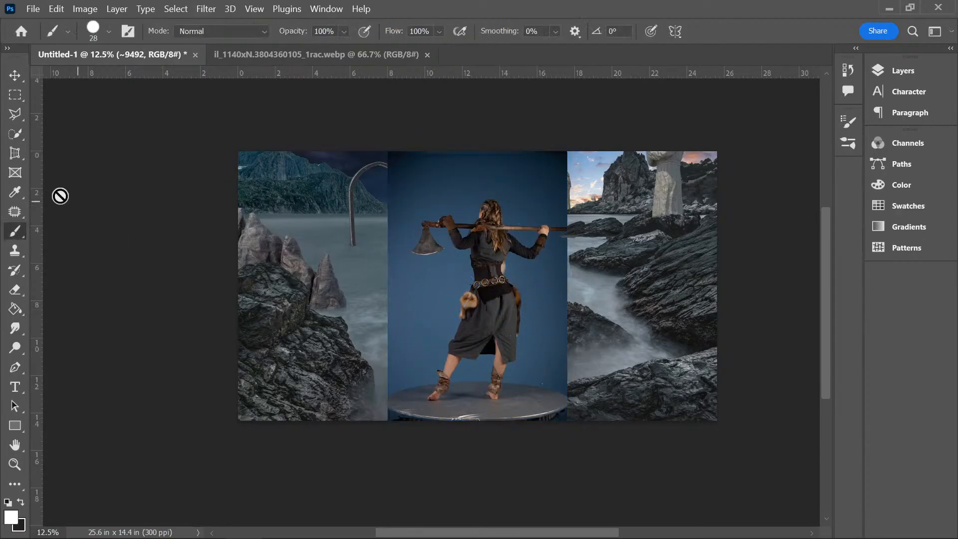
- Select the woman and her axe with the Quick Selection tool's Select Subject command
left_click(15, 135)
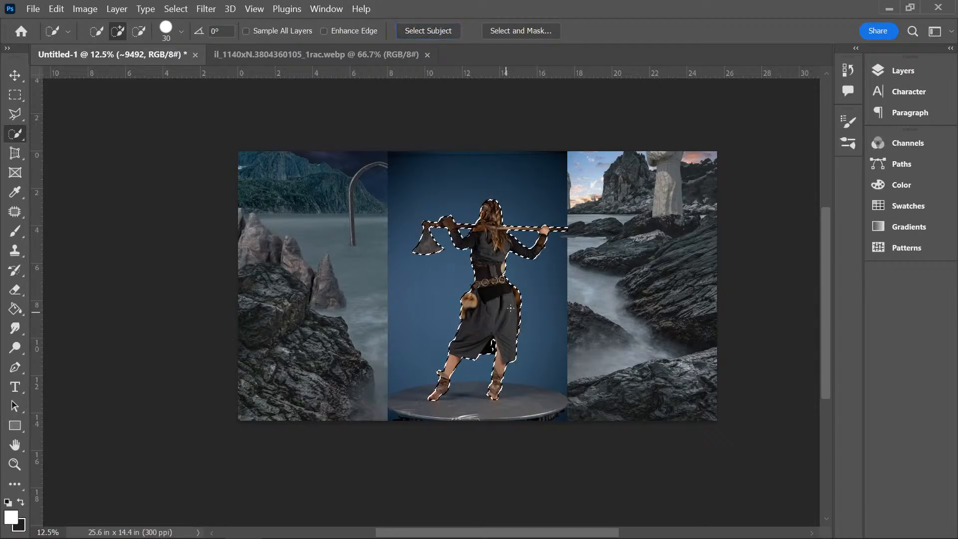
scroll(509, 265, "up", 1)
scroll(509, 265, "up", 3)
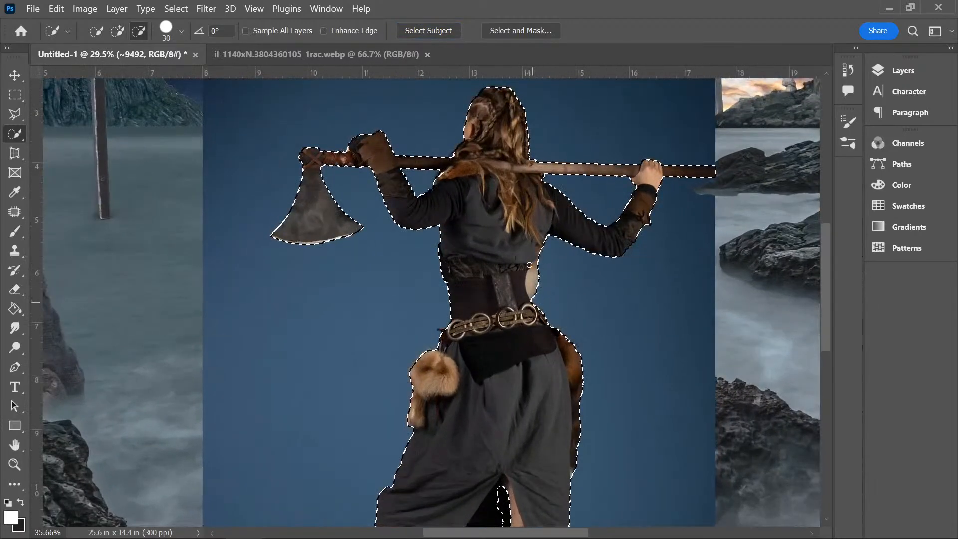
scroll(467, 223, "down", 5)
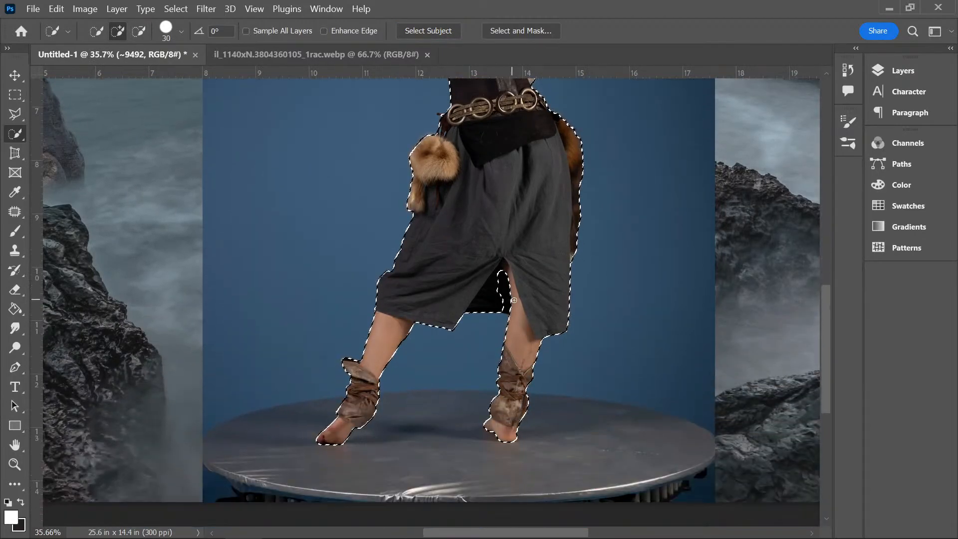
- Try to correct the selection around the dark skirt slit between the woman's legs with the Quick Selection brush
left_click_drag(508, 297, 488, 338)
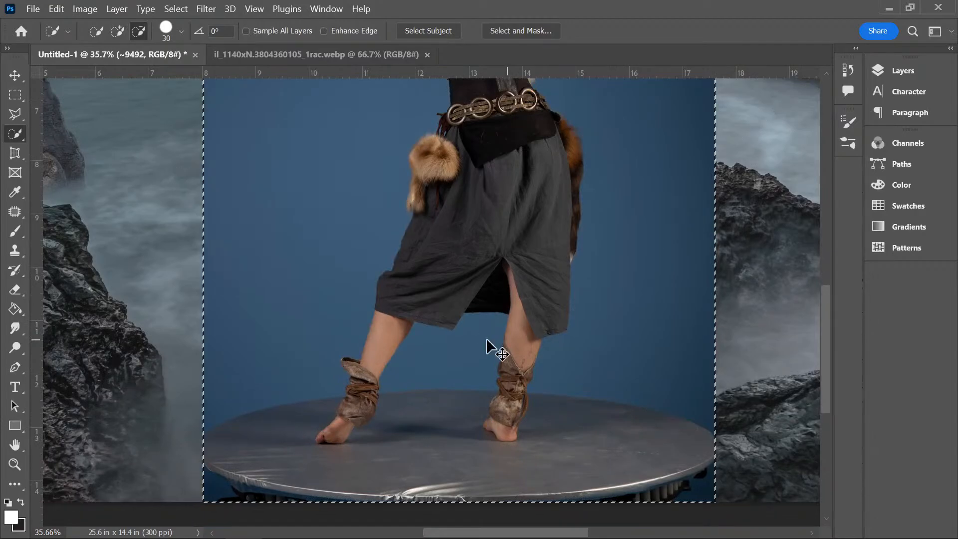
key("z")
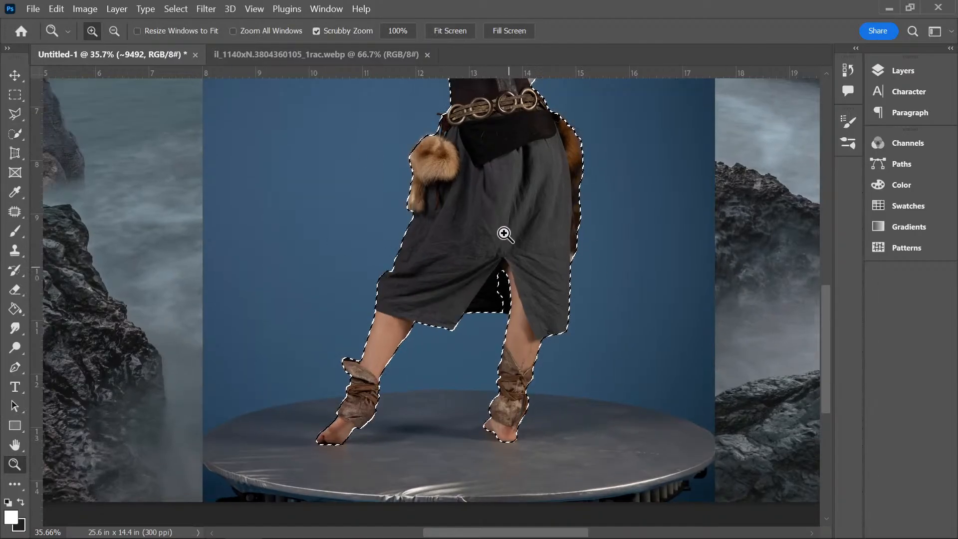
scroll(584, 204, "down", 3)
scroll(538, 227, "down", 1)
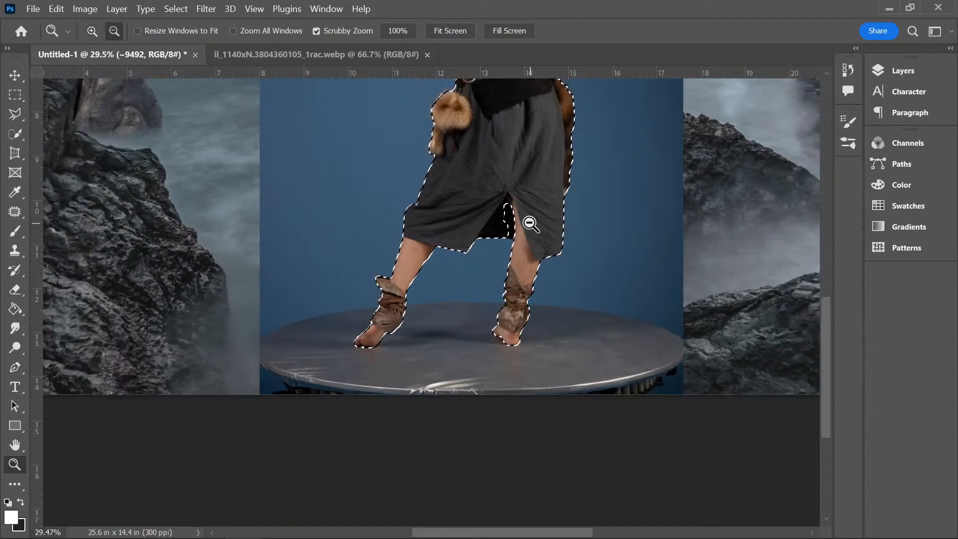
- Show the layer list and try to add the skirt slit to the selection with the 30 px Quick Selection brush
left_click(20, 76)
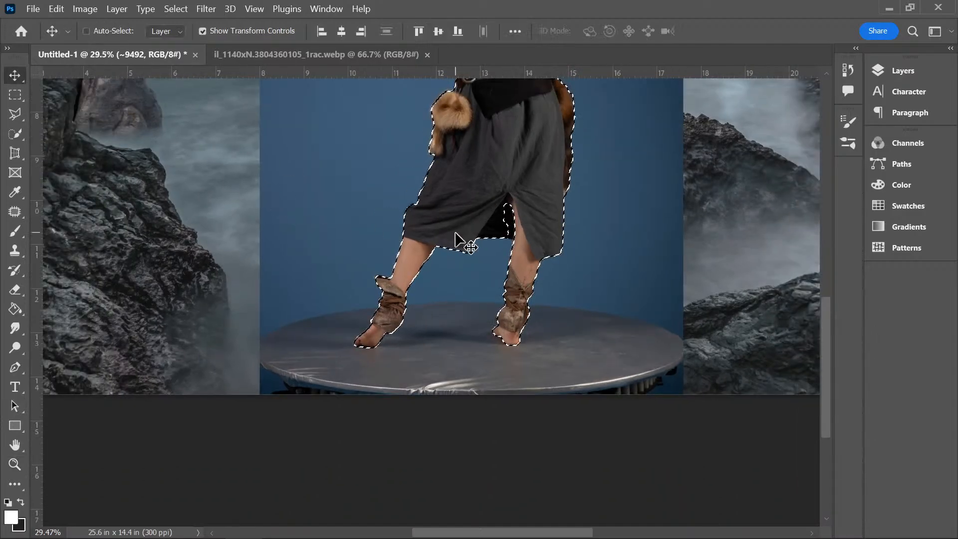
left_click(15, 231)
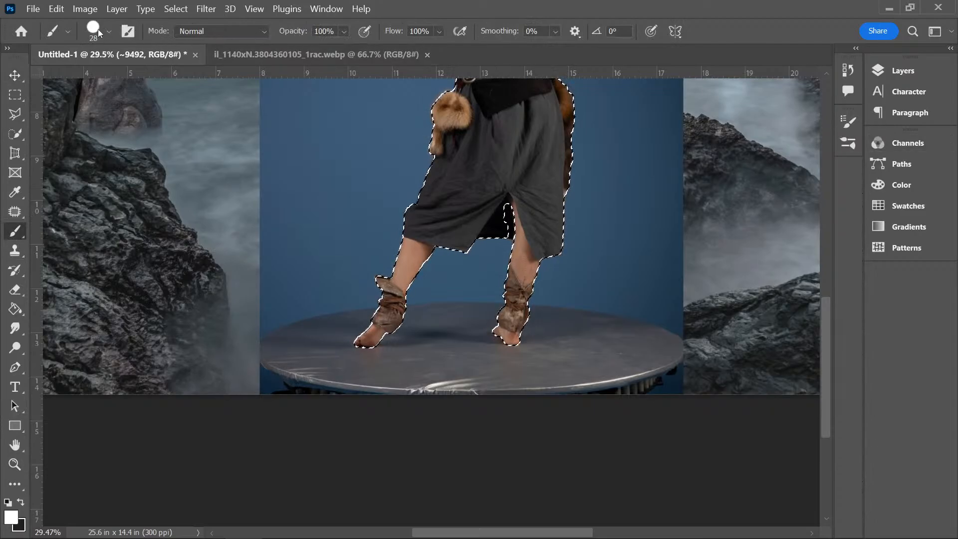
left_click(903, 70)
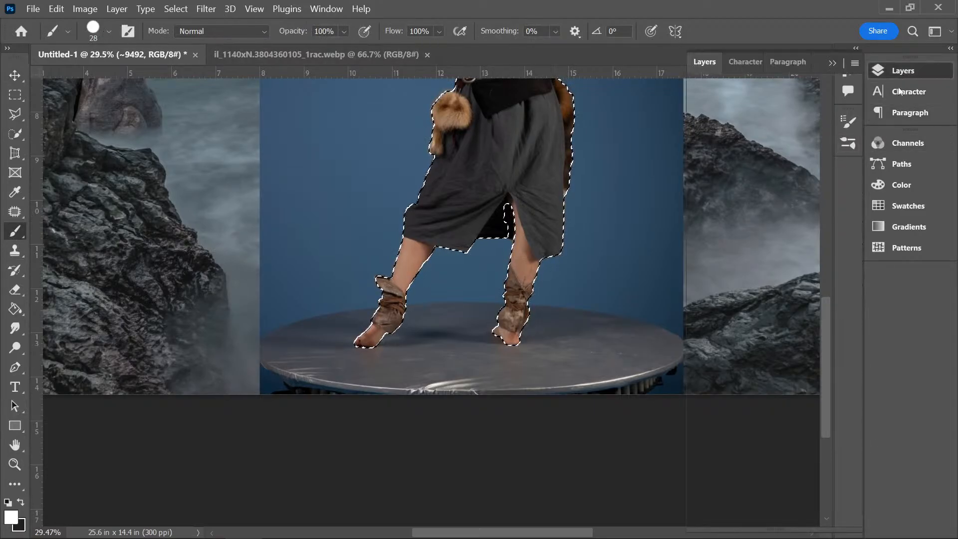
key("w")
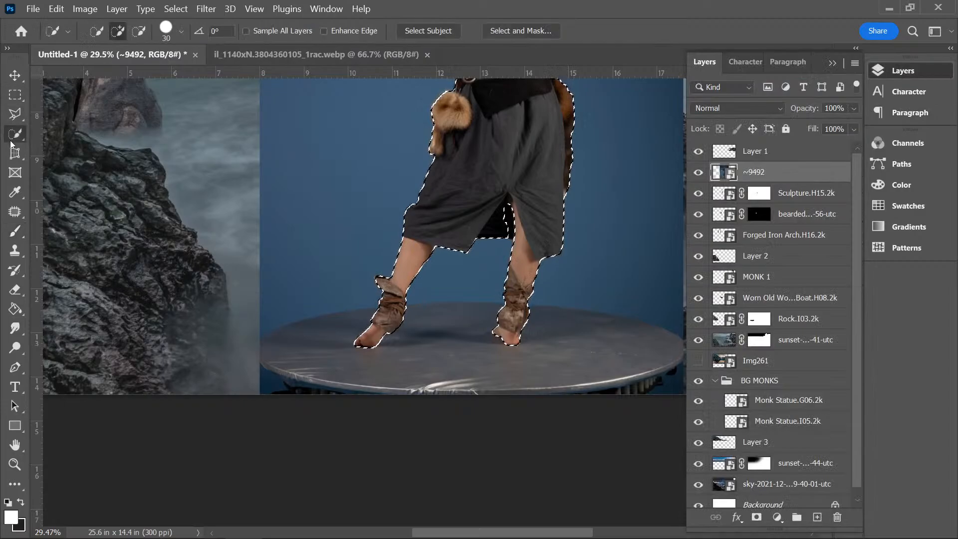
mouse_move(507, 209)
left_mouse_down()
mouse_move(512, 239)
mouse_move(516, 218)
mouse_move(539, 224)
left_mouse_up()
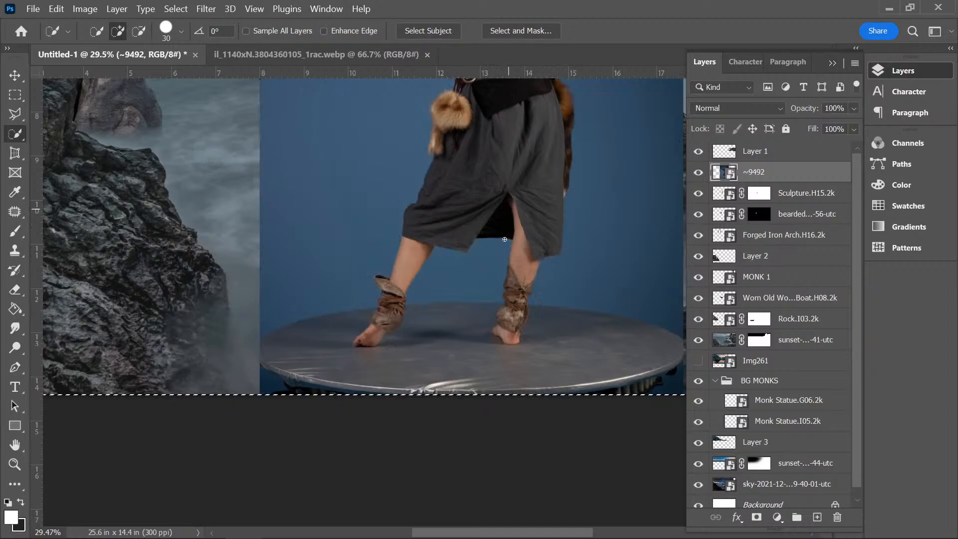
- Clear the selection and run Select Subject again on the ~9492 layer
key("ctrl+d")
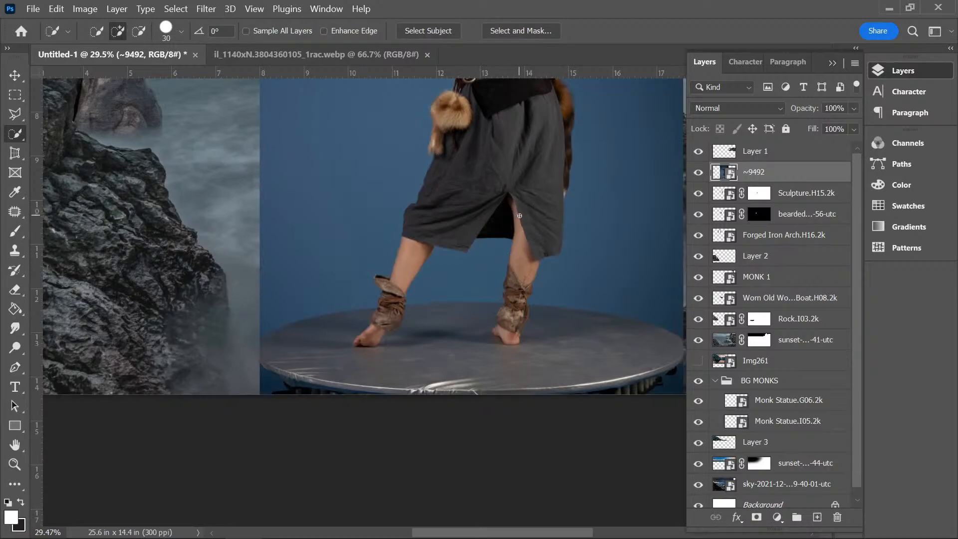
left_click(428, 33)
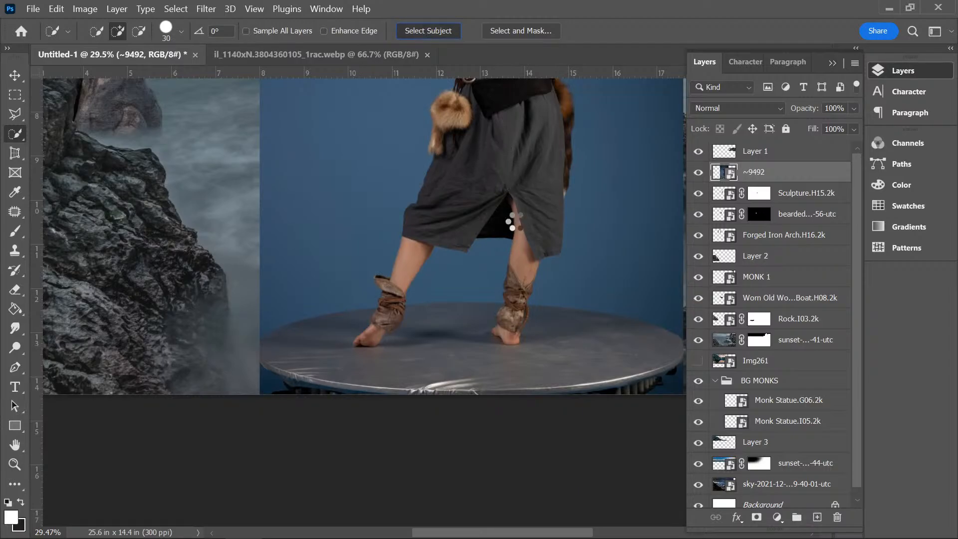
- Refine the woman's selection to include the dark skirt slit with the Quick Selection brush and turn it into a layer mask on ~9492
scroll(509, 236, "up", 5)
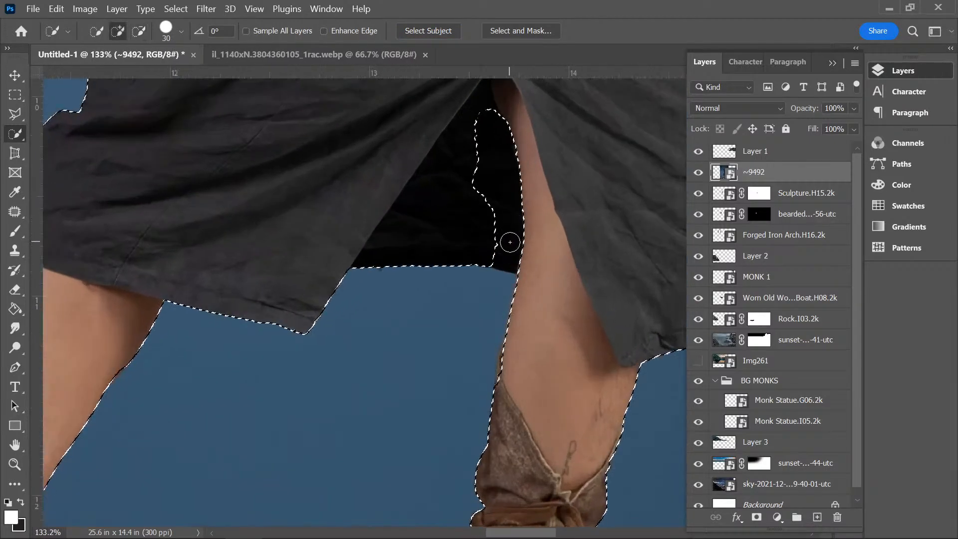
mouse_move(510, 243)
left_mouse_down()
mouse_move(511, 253)
mouse_move(523, 212)
mouse_move(516, 154)
mouse_move(526, 202)
left_mouse_up()
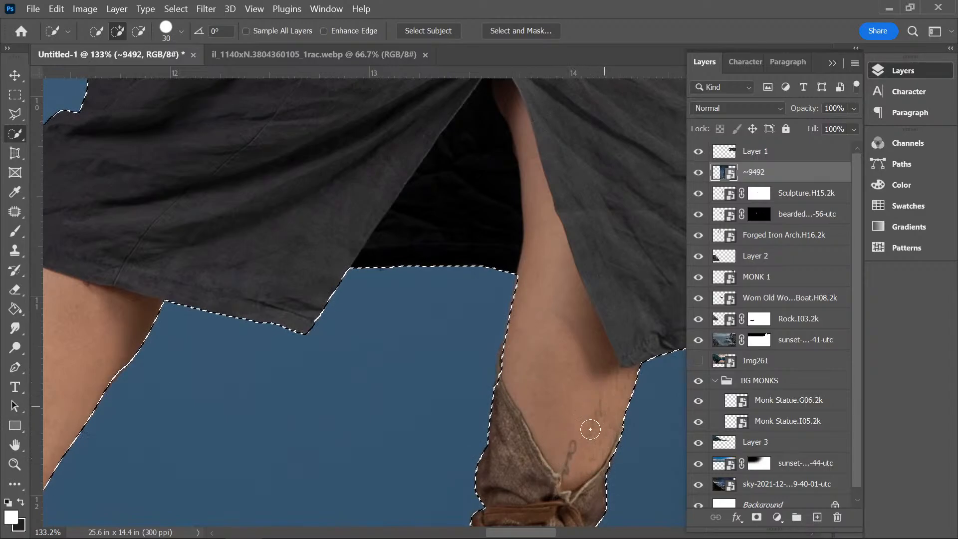
left_click_drag(510, 368, 505, 371)
scroll(499, 374, "down", 3)
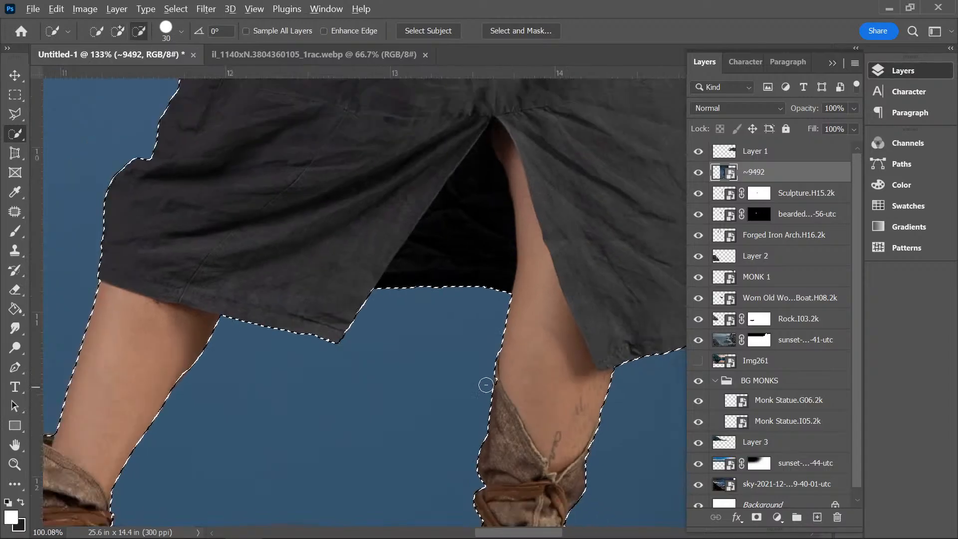
scroll(327, 376, "down", 5)
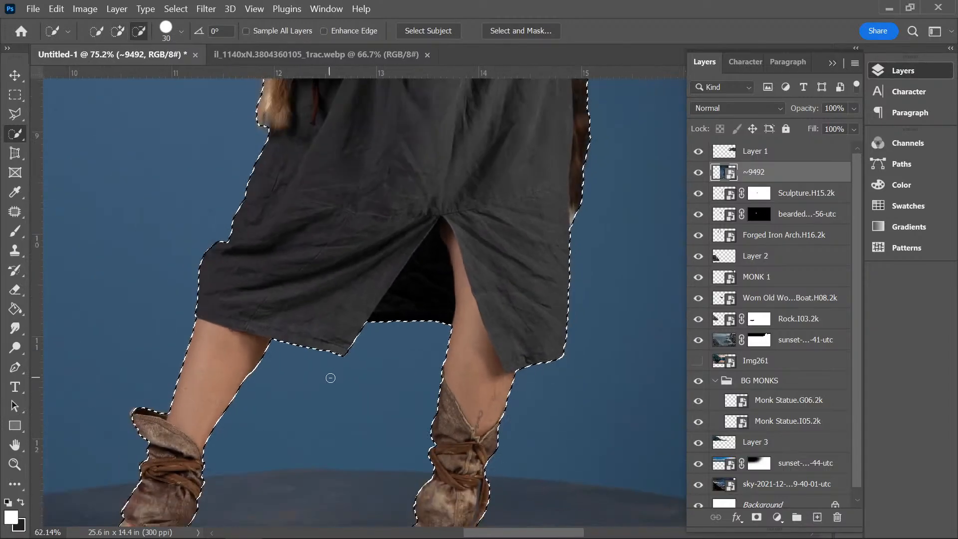
scroll(333, 380, "down", 3)
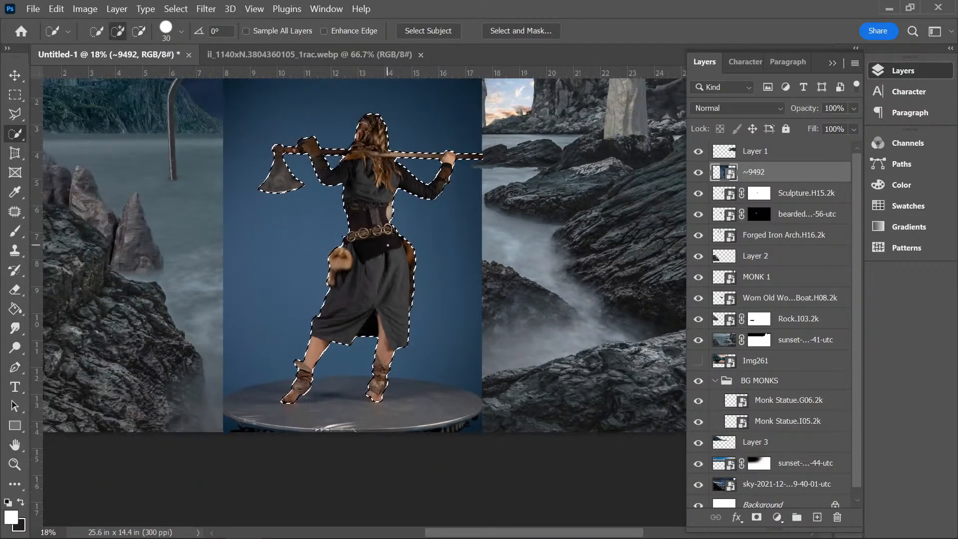
left_click(757, 517)
- Move the masked woman over the rocks on the right side of the scene and place her layer above Layer 1
key("ctrl+t")
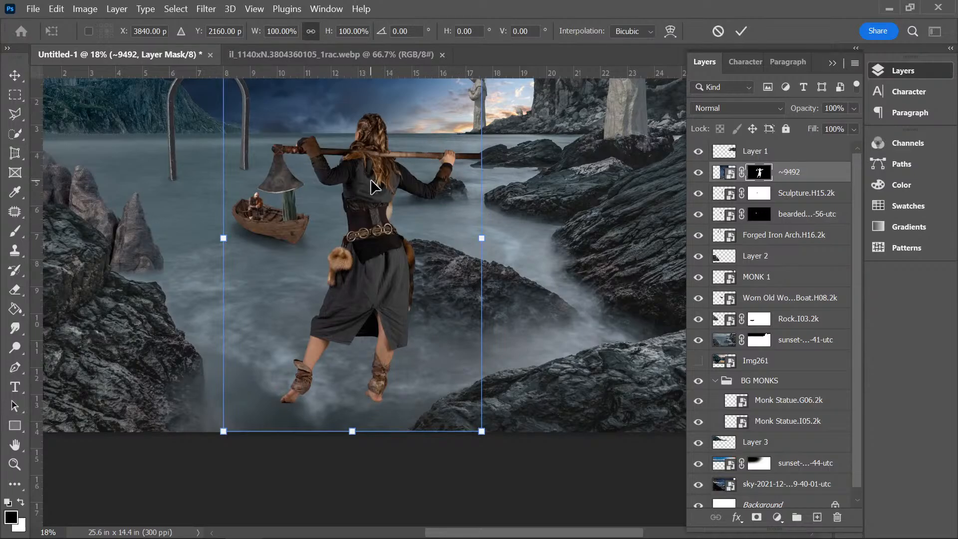
left_click(15, 75)
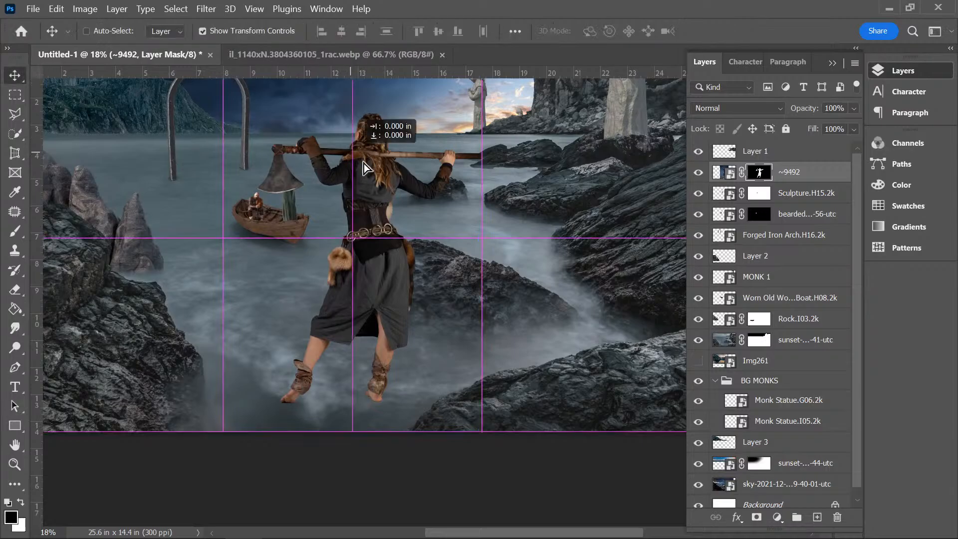
left_click_drag(363, 163, 584, 159)
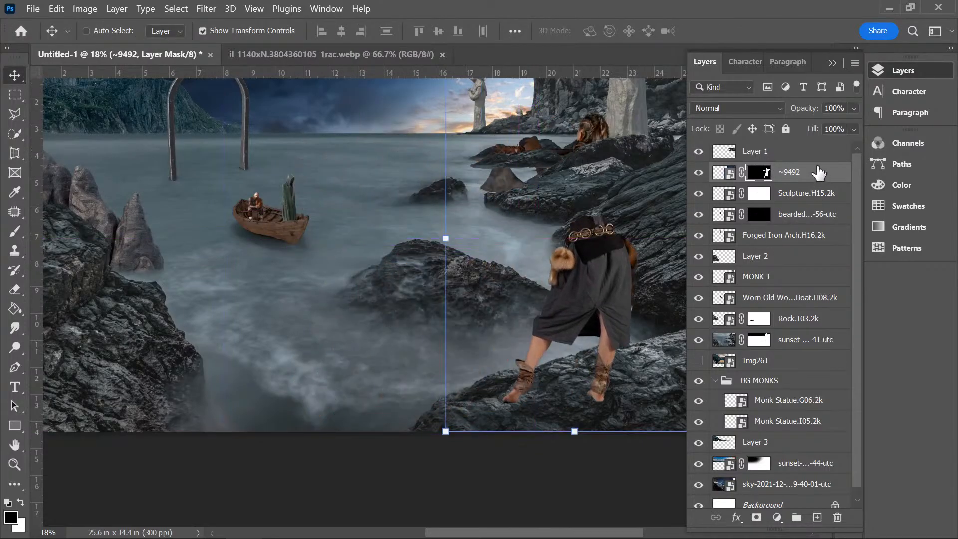
left_click_drag(816, 171, 799, 158)
mouse_move(582, 238)
left_mouse_down()
mouse_move(582, 247)
mouse_move(582, 238)
left_mouse_up()
scroll(584, 205, "down", 2)
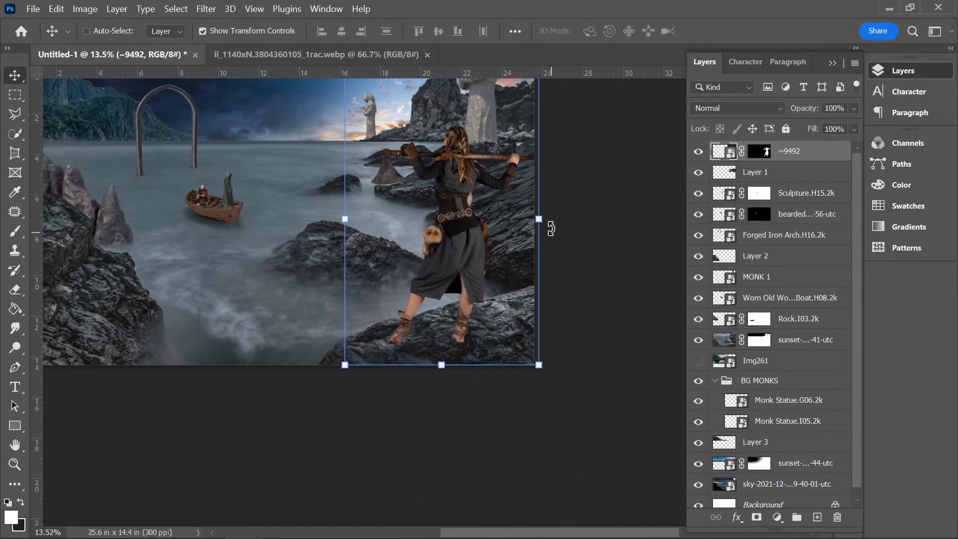
left_click(541, 220)
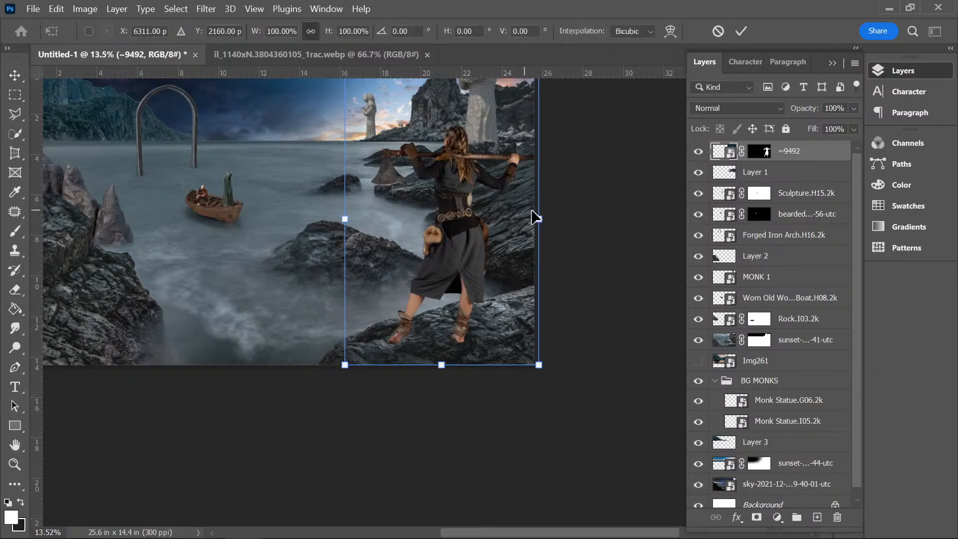
scroll(399, 219, "up", 2)
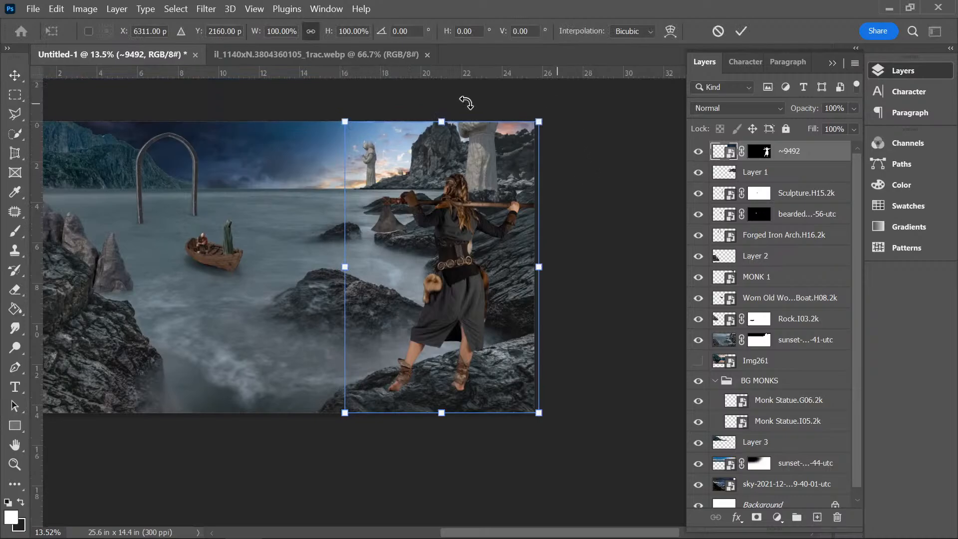
left_click(740, 31)
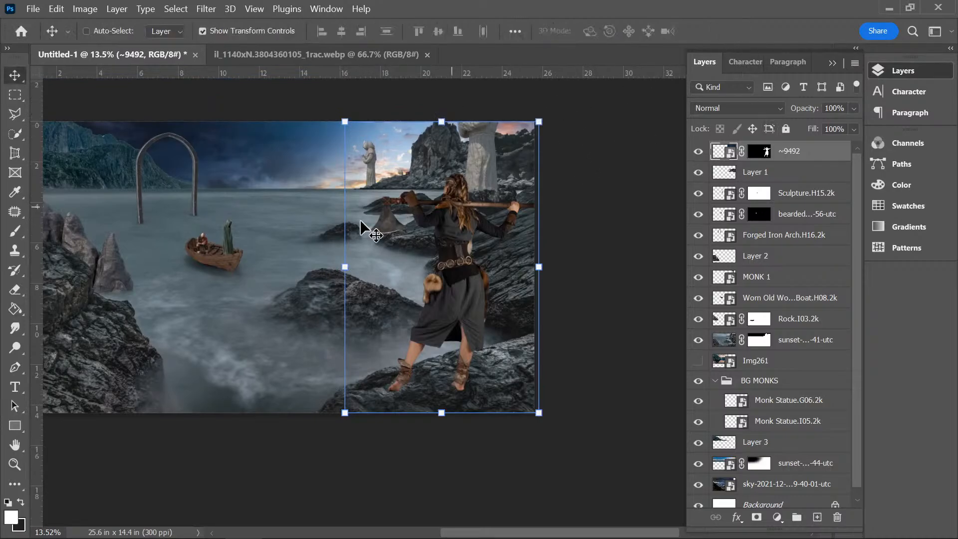
left_click(344, 121)
key("Return")
- Rasterize the ~9492 smart object layer
left_click(778, 173)
left_click(726, 152)
right_click(725, 151)
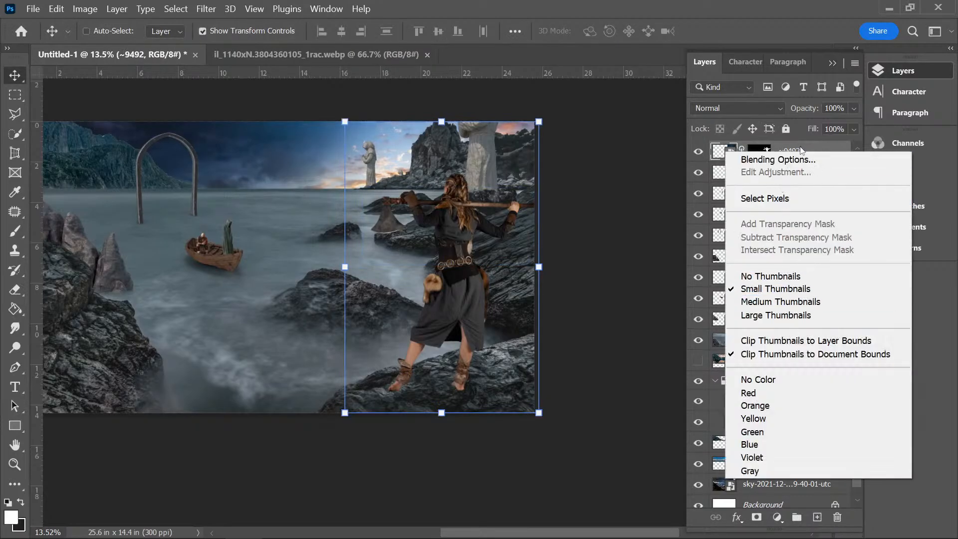
right_click(798, 191)
left_click(648, 341)
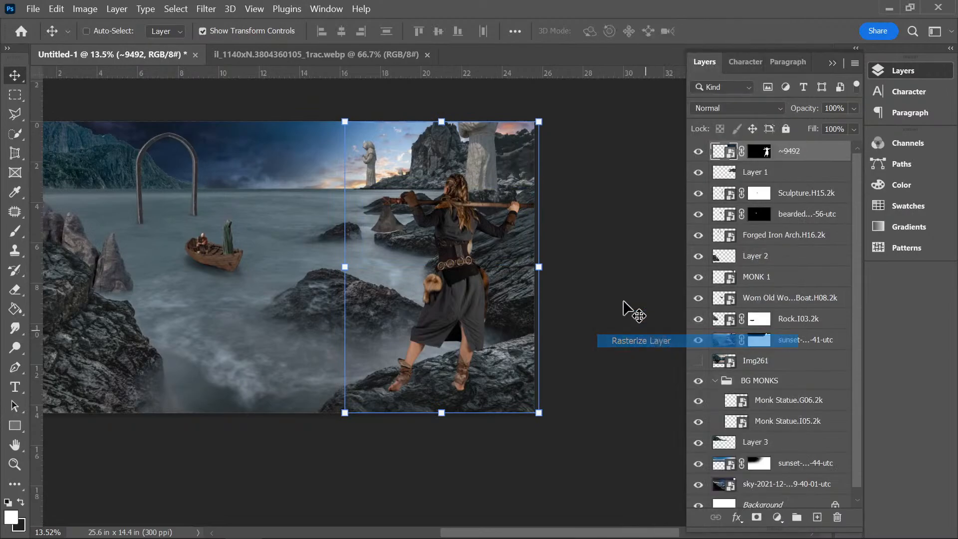
- Scale the woman's layer proportionally to 71%
key("ctrl+t")
scroll(376, 172, "up", 5)
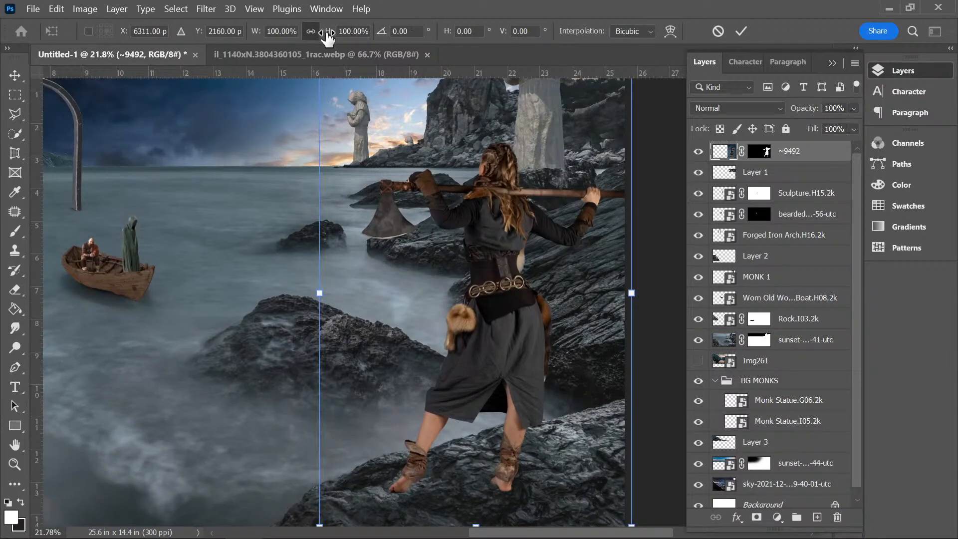
left_click_drag(328, 37, 305, 42)
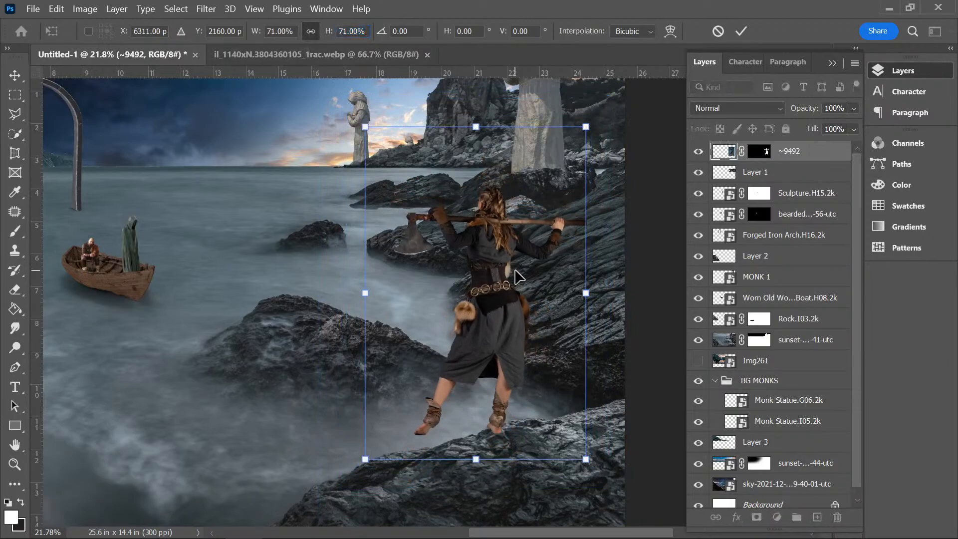
left_click(16, 74)
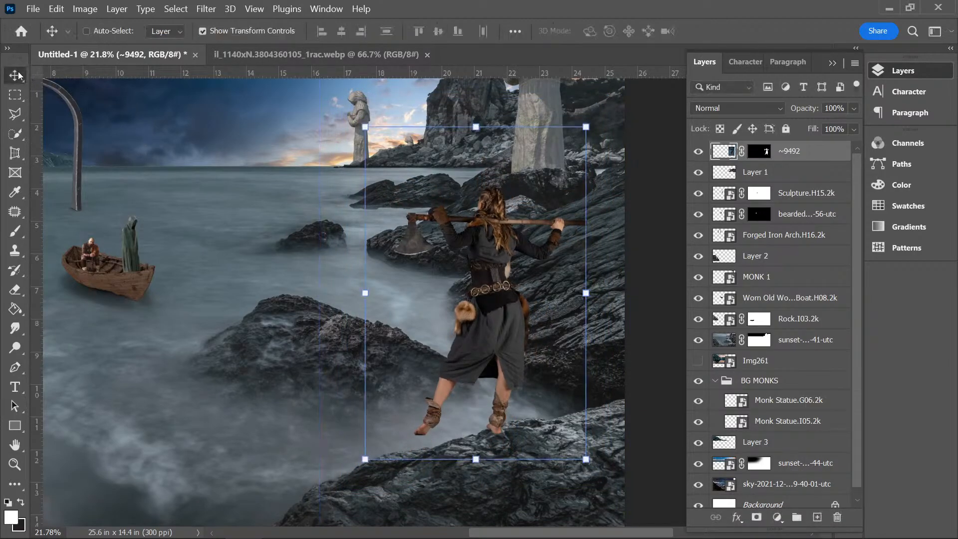
- Position the woman with her feet on the right foreground rock and turn off the transform controls
left_click_drag(495, 222, 504, 256)
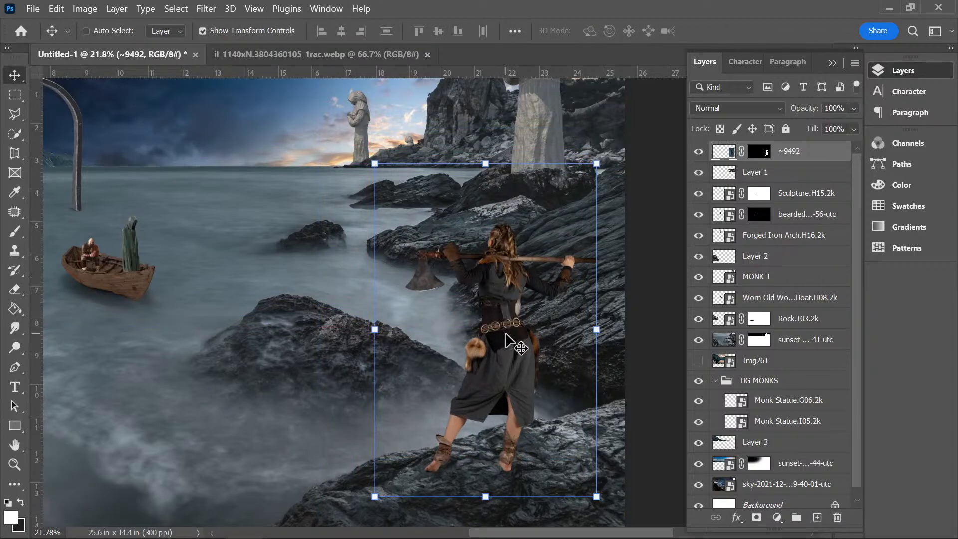
left_click_drag(505, 337, 513, 334)
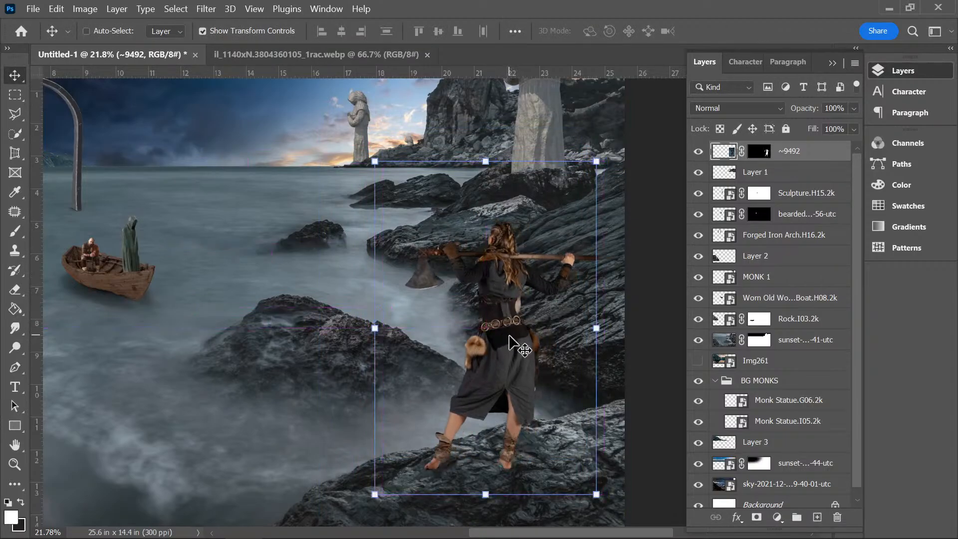
scroll(520, 344, "down", 5)
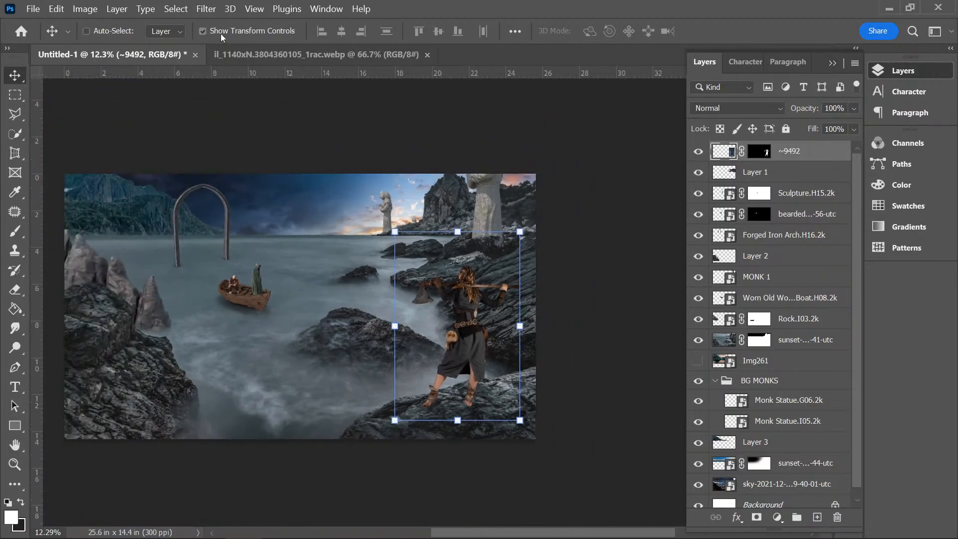
left_click(221, 34)
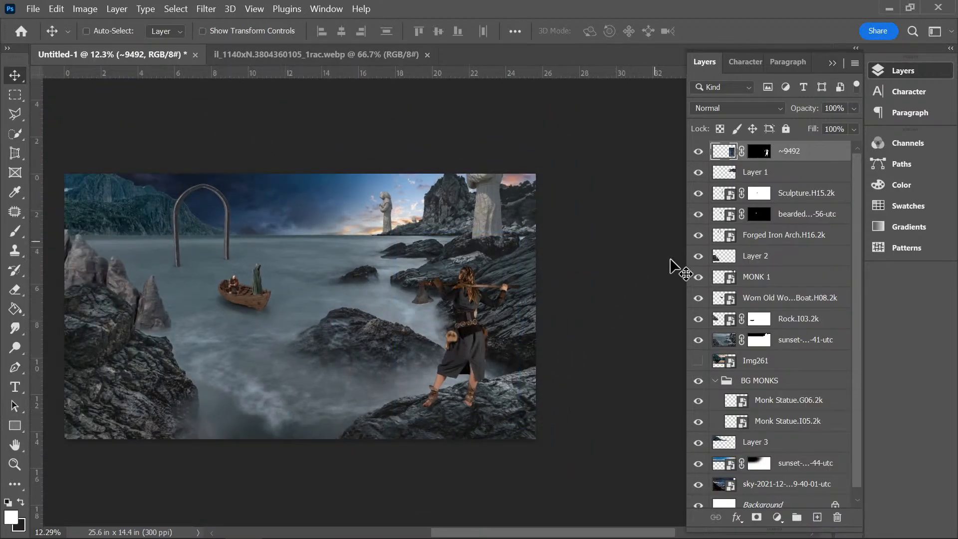
- Rename the ~9492 layer as VIKING GIRLK
scroll(577, 316, "up", 5)
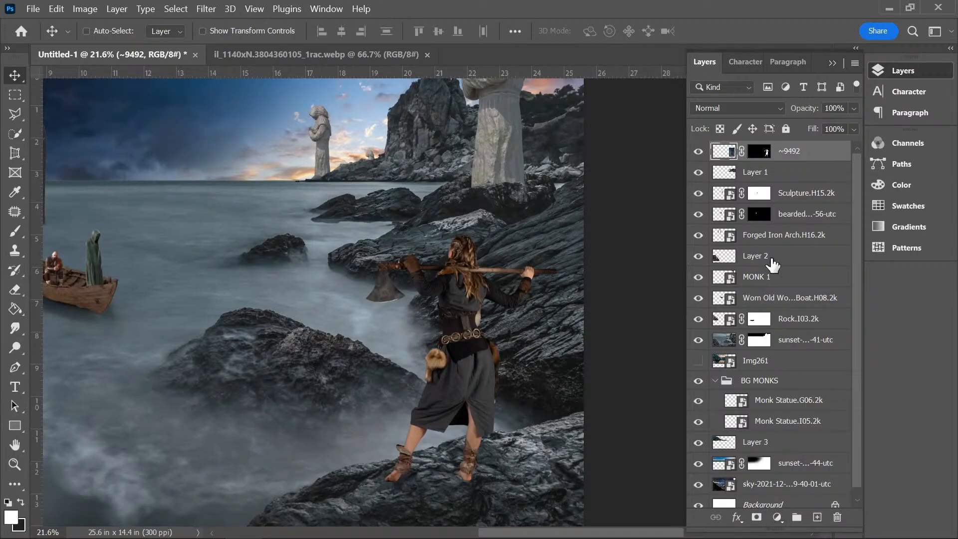
double_click(790, 151)
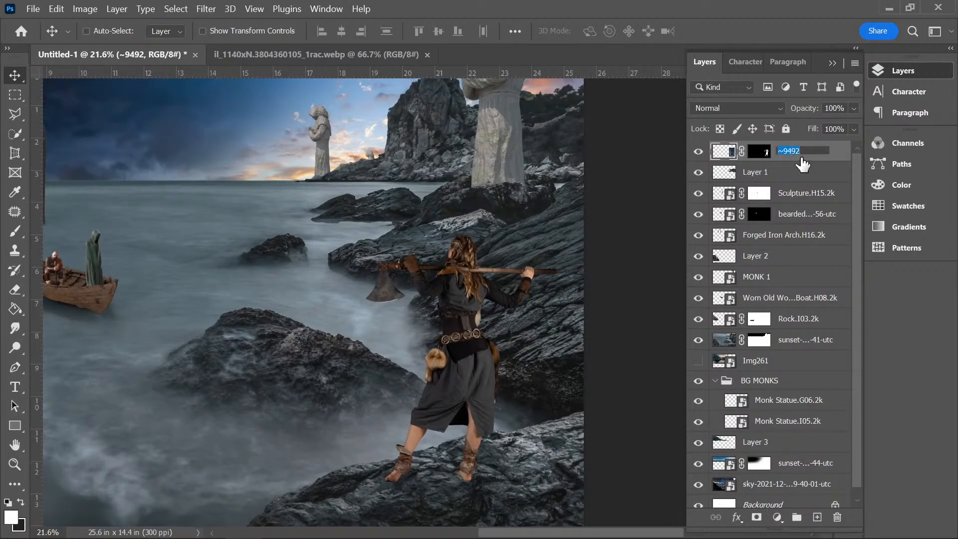
type("VIKING GIRLK")
key("Return")
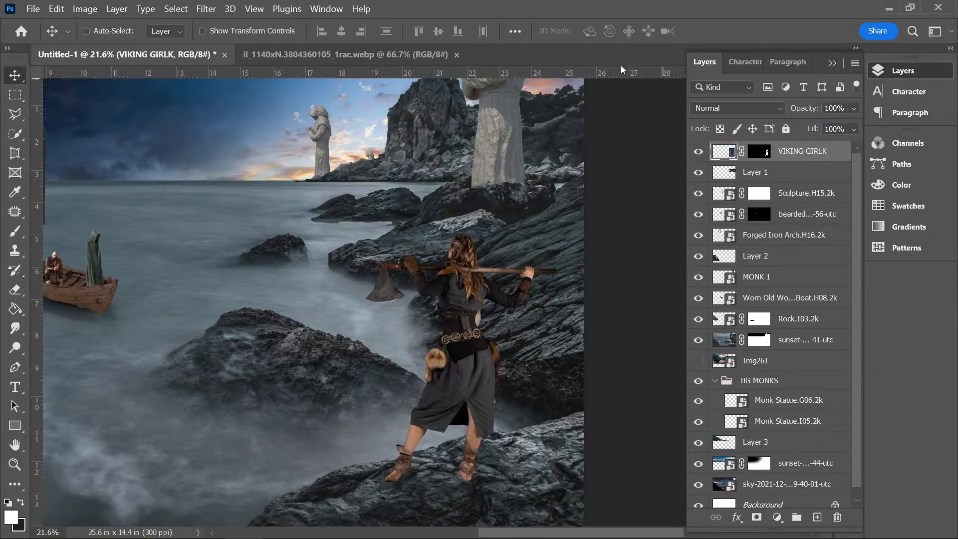
- Add a Hue/Saturation adjustment above the VIKING GIRLK layer with Colorize enabled and clip it to that layer
right_click(802, 158)
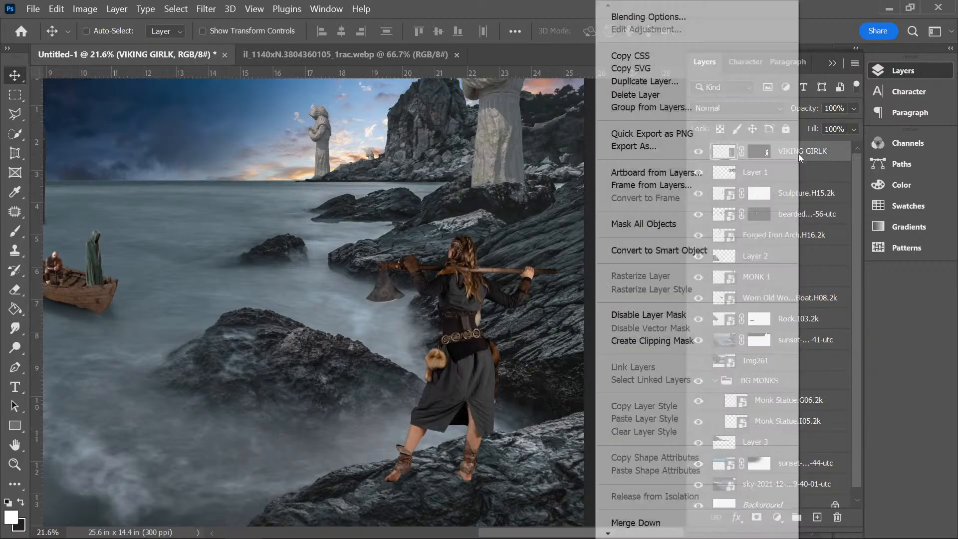
left_click(864, 479)
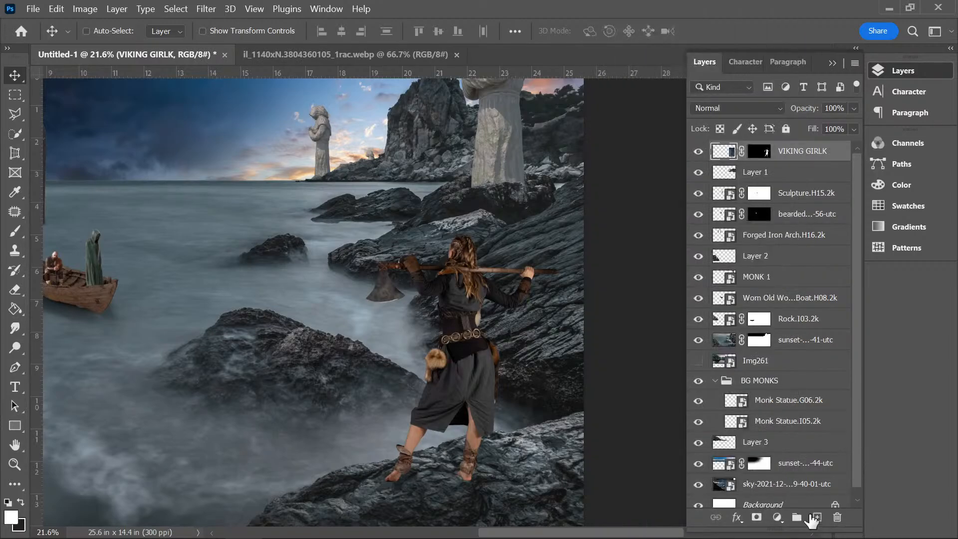
left_click(777, 518)
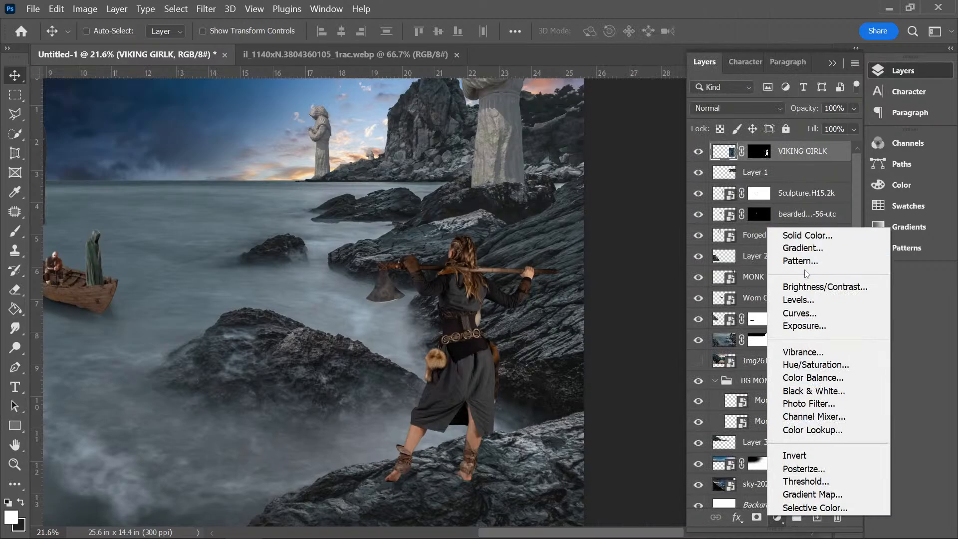
left_click(821, 365)
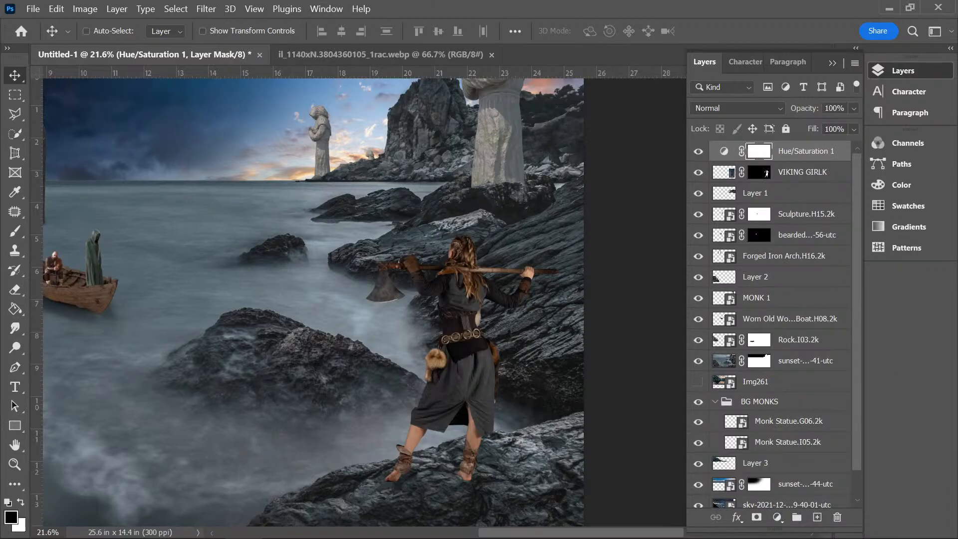
left_click_drag(280, 162, 726, 40)
left_click(701, 238)
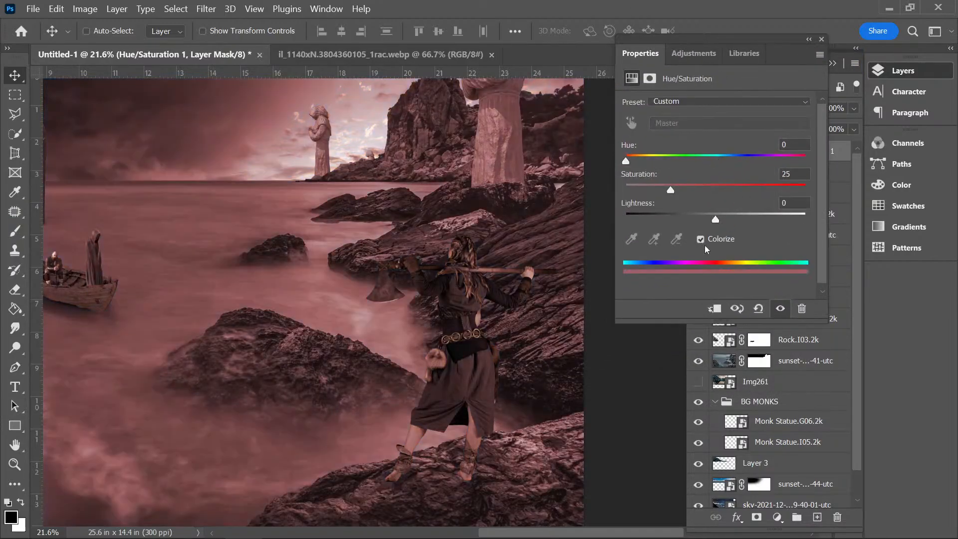
left_click(714, 308)
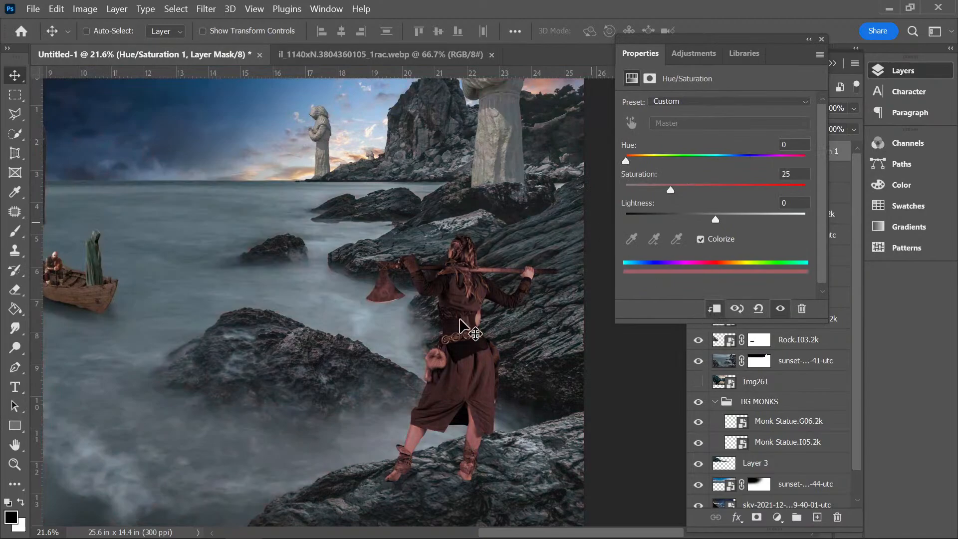
- Set the clipped adjustment to hue 158, saturation 72 and lightness +8 to tint the woman green
left_click_drag(627, 160, 700, 164)
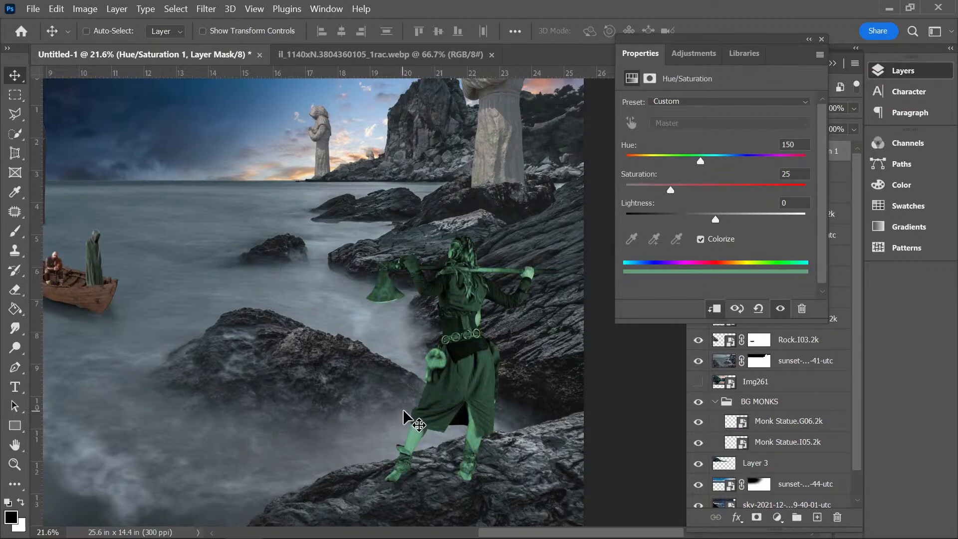
left_click(704, 158)
left_click_drag(671, 191, 737, 192)
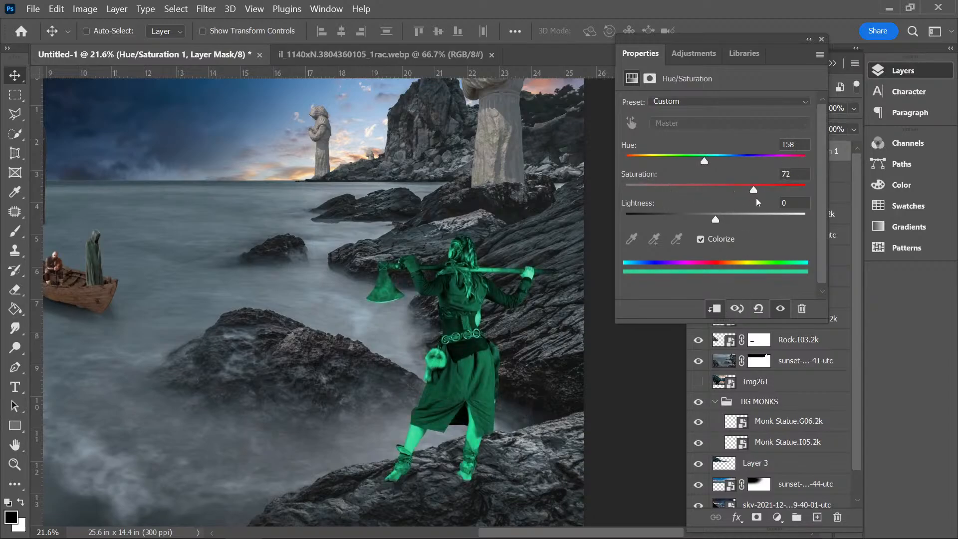
left_click_drag(717, 222, 720, 220)
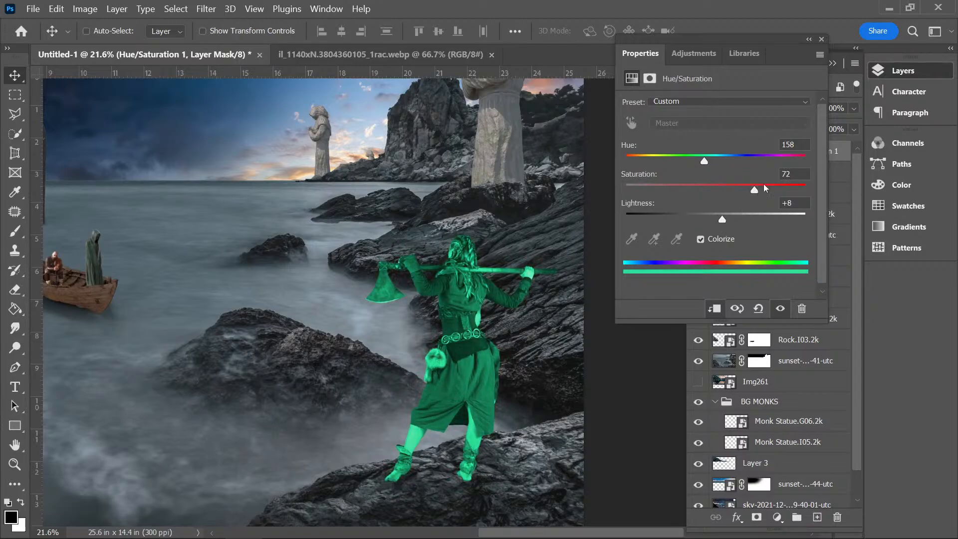
left_click(820, 39)
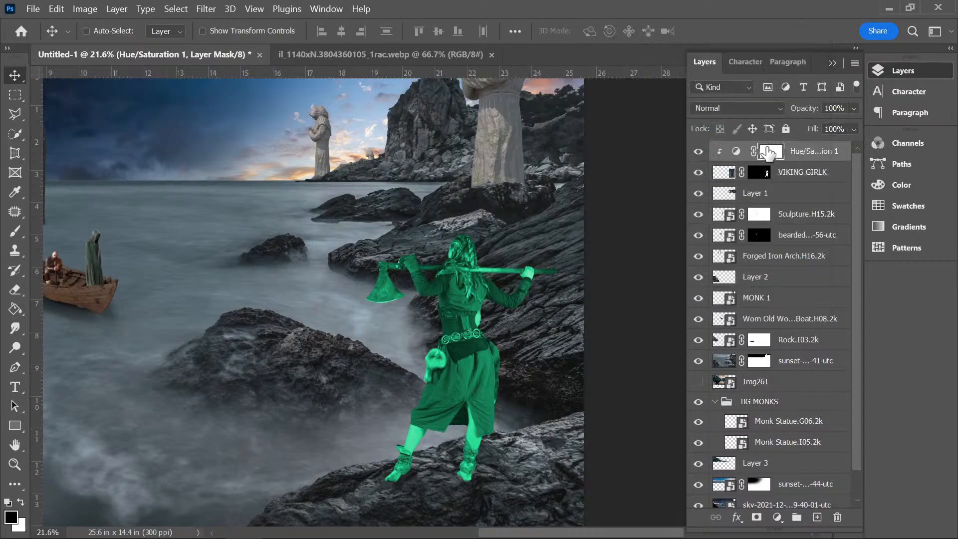
- Add a bright green Outer Glow to the VIKING GIRLK layer with opacity 39% and size 169 px
left_click(786, 176)
right_click(786, 175)
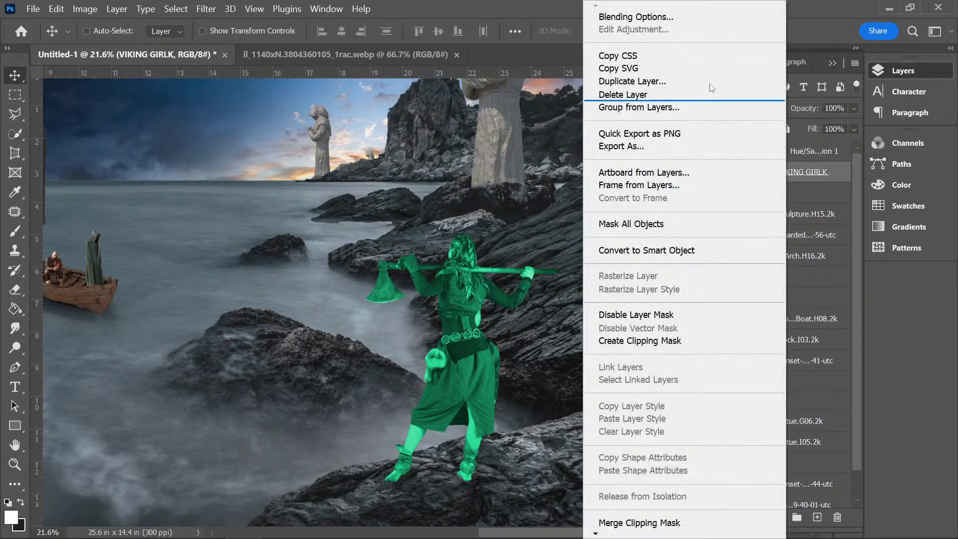
left_click(673, 18)
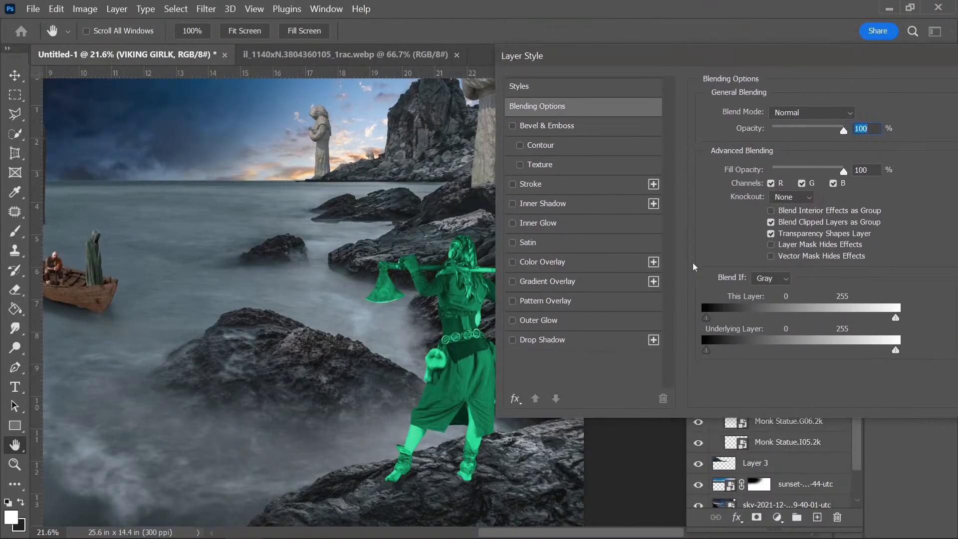
left_click(535, 324)
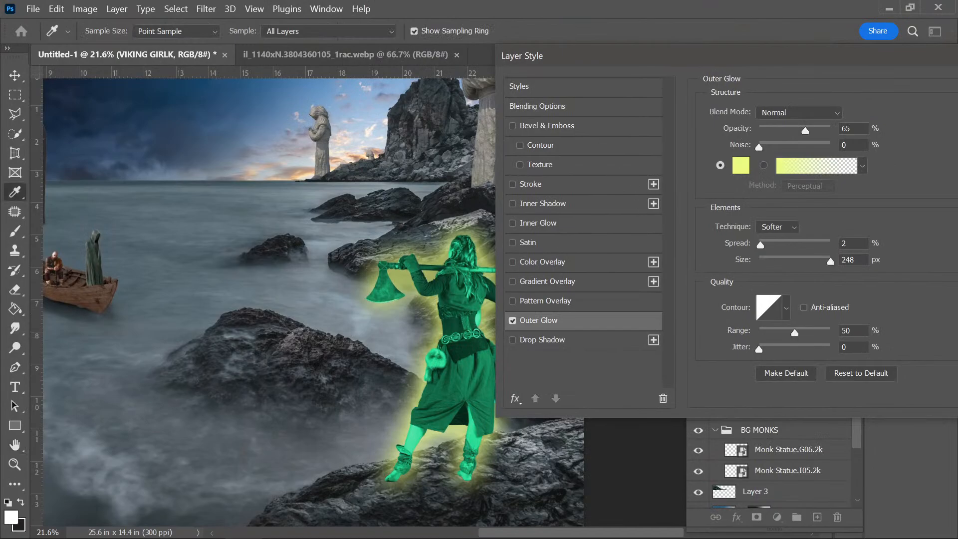
left_click(741, 165)
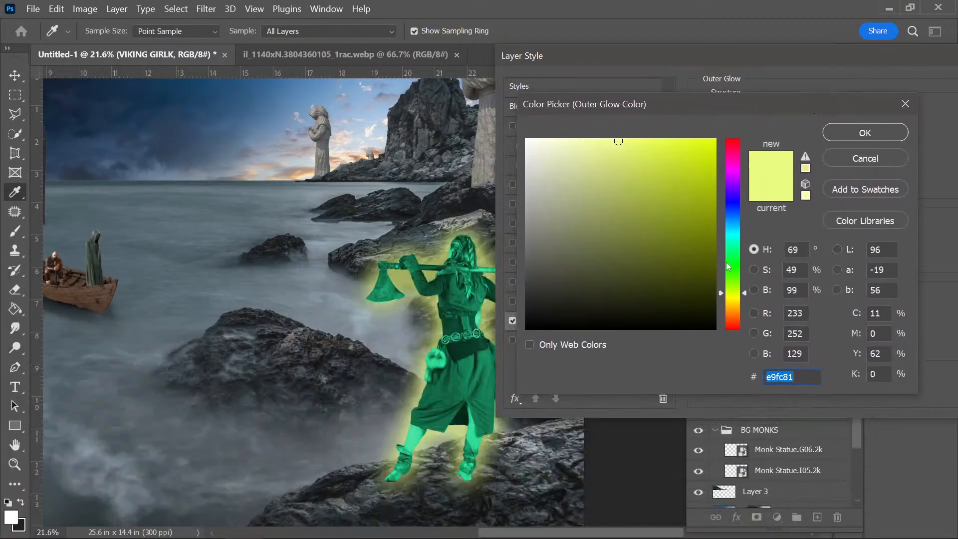
mouse_move(727, 286)
left_mouse_down()
mouse_move(736, 246)
mouse_move(681, 206)
mouse_move(695, 141)
mouse_move(714, 152)
mouse_move(702, 138)
left_mouse_up()
left_click(848, 132)
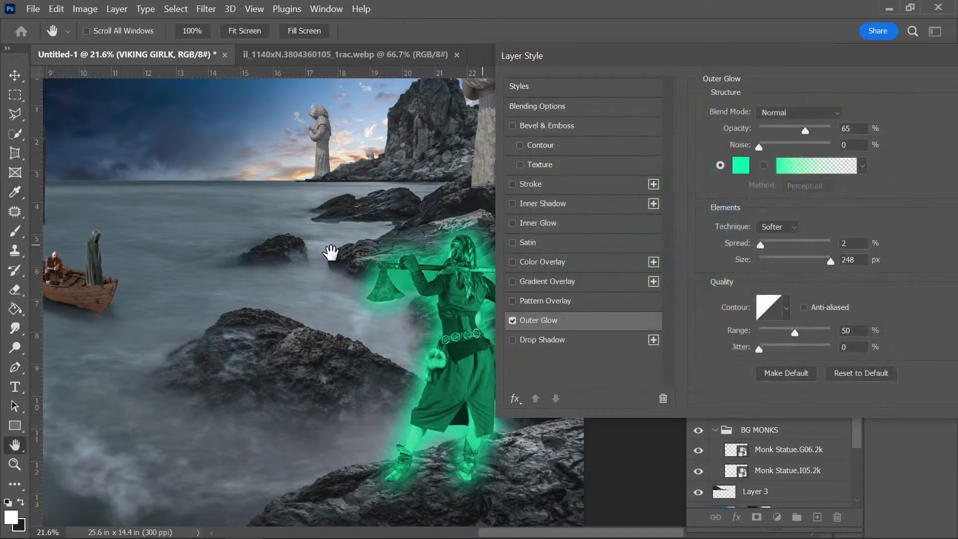
left_click_drag(835, 265, 810, 261)
left_click_drag(806, 131, 793, 131)
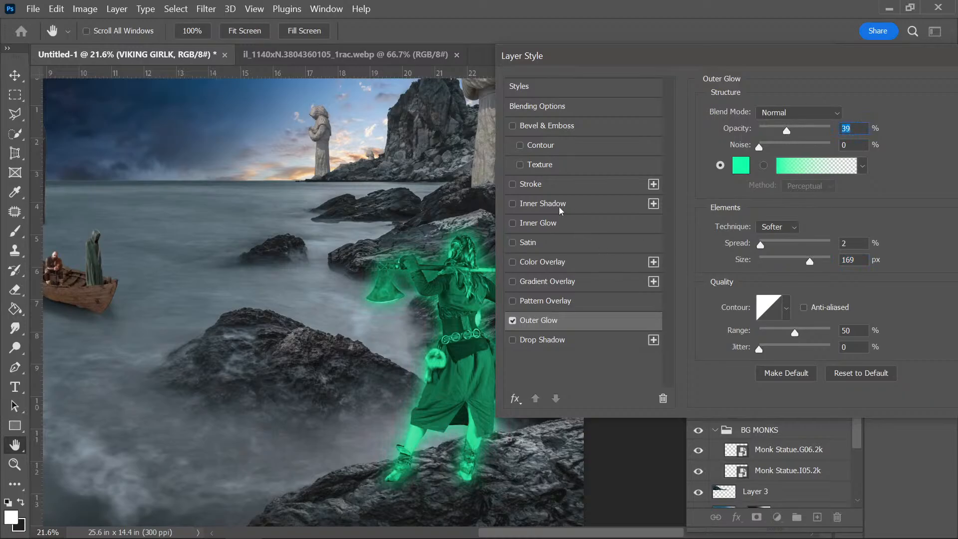
- Add a bright green Inner Glow to the woman with opacity 61%, choke 2% and size 109 px, and apply the layer style
left_click(542, 222)
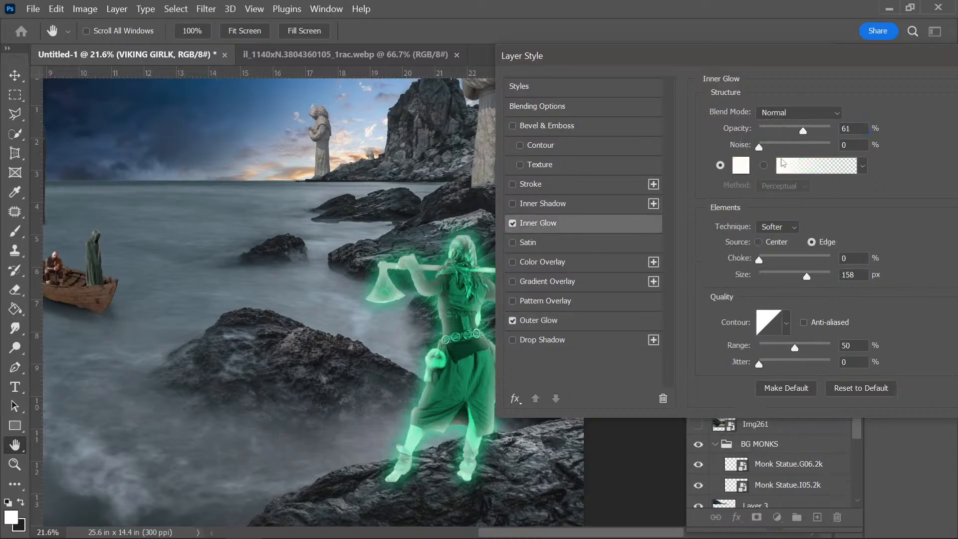
left_click(742, 163)
left_click_drag(734, 269, 789, 278)
left_click(714, 140)
left_click(843, 130)
key("Tab")
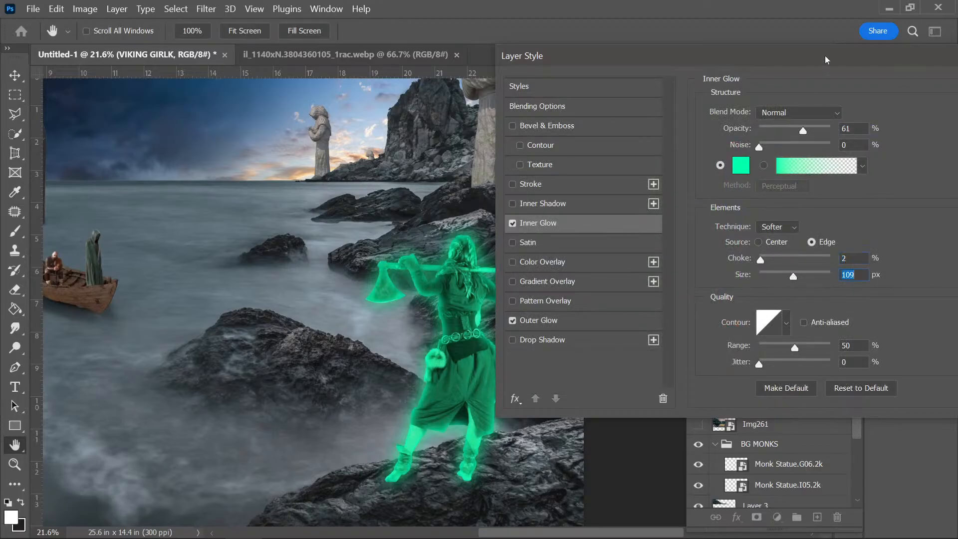
left_click_drag(825, 55, 725, 50)
left_click(888, 83)
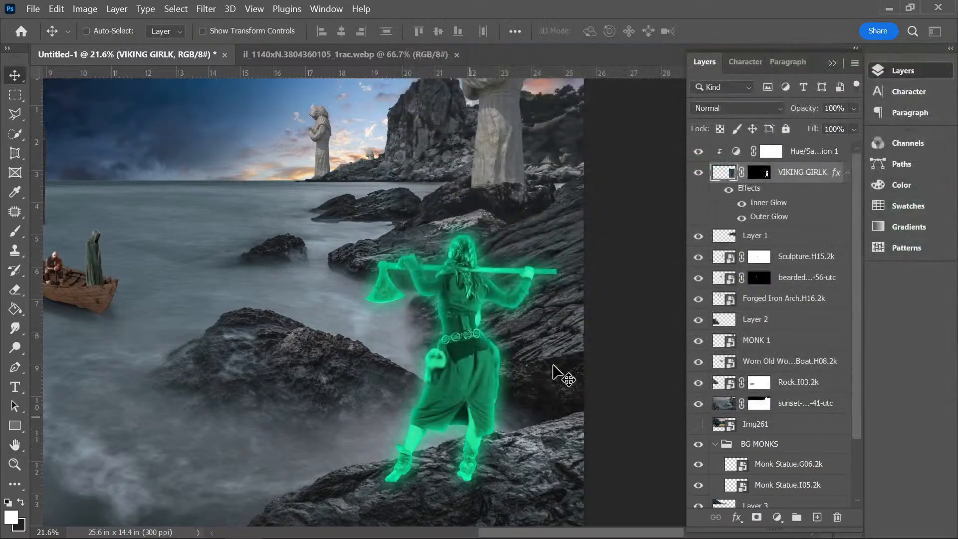
- Lower the VIKING GIRLK layer's fill to 57% and change its Inner Glow to color 97ffde with size 57 px
left_click(855, 130)
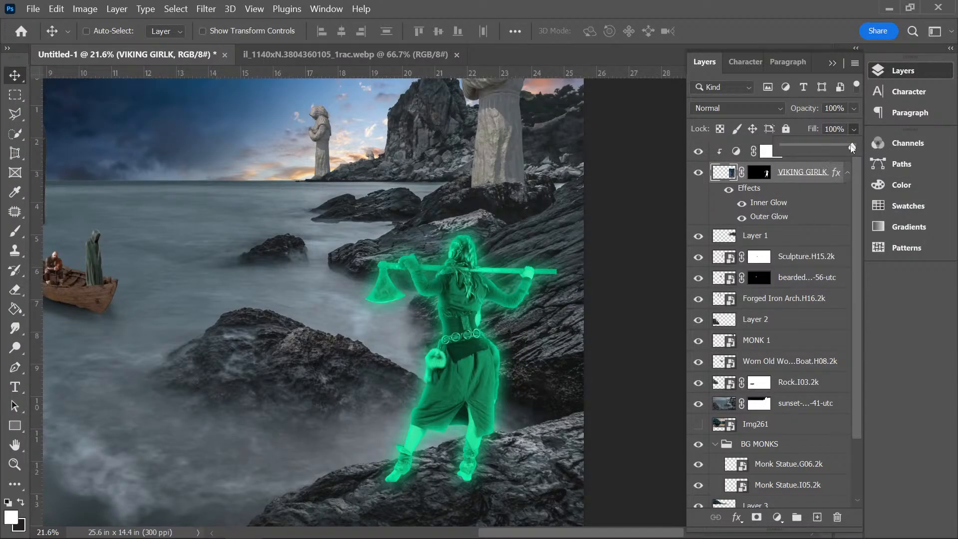
left_click_drag(836, 148, 835, 148)
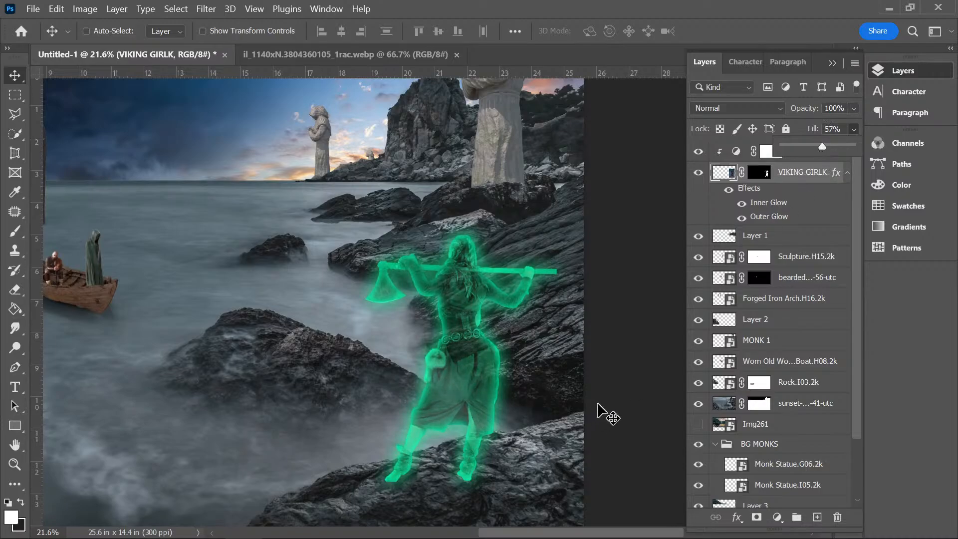
left_click(776, 212)
double_click(777, 212)
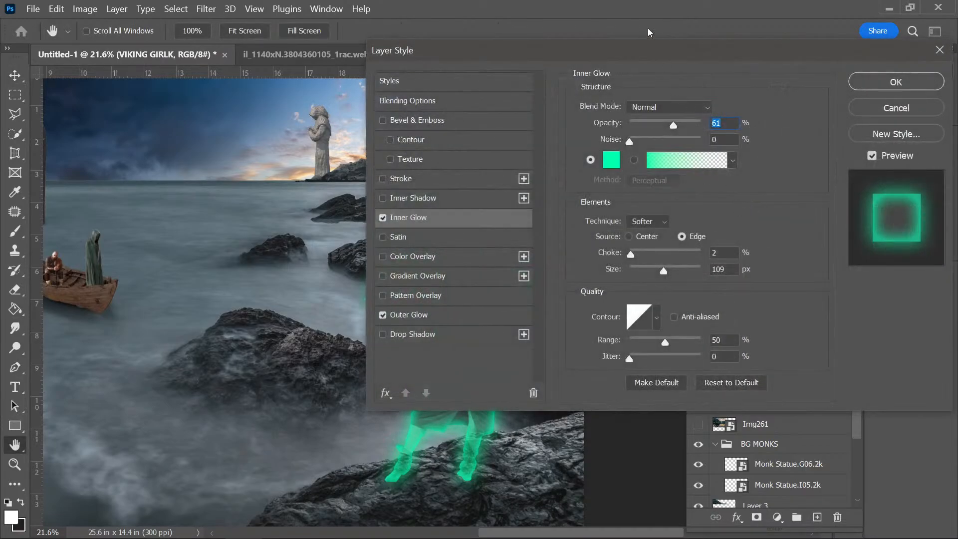
left_click_drag(648, 28, 845, 64)
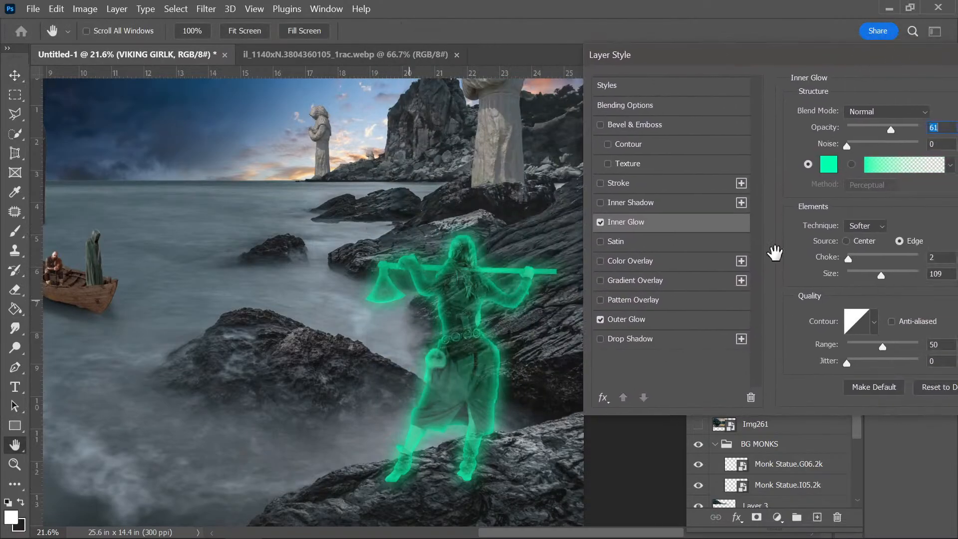
left_click(829, 164)
mouse_move(675, 156)
left_mouse_down()
mouse_move(659, 140)
mouse_move(606, 141)
left_mouse_up()
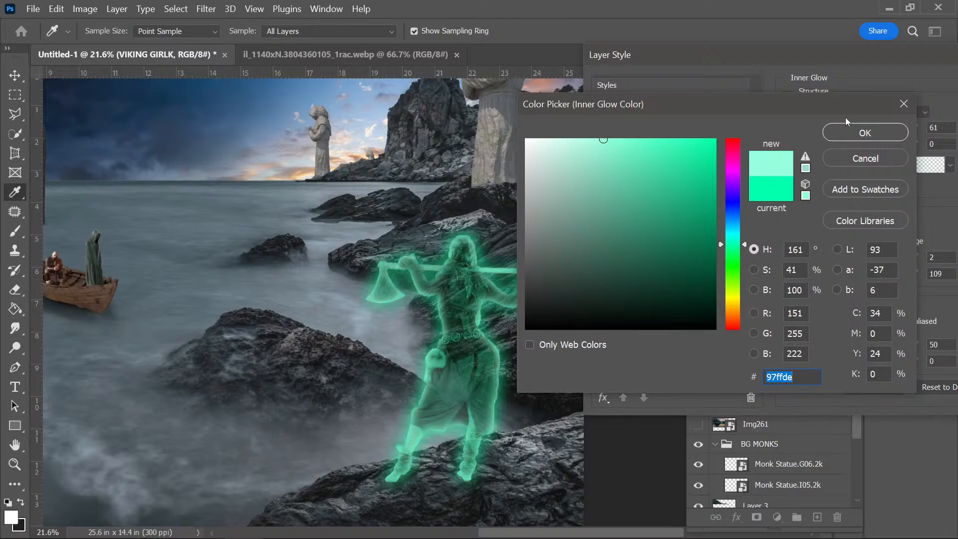
left_click(884, 132)
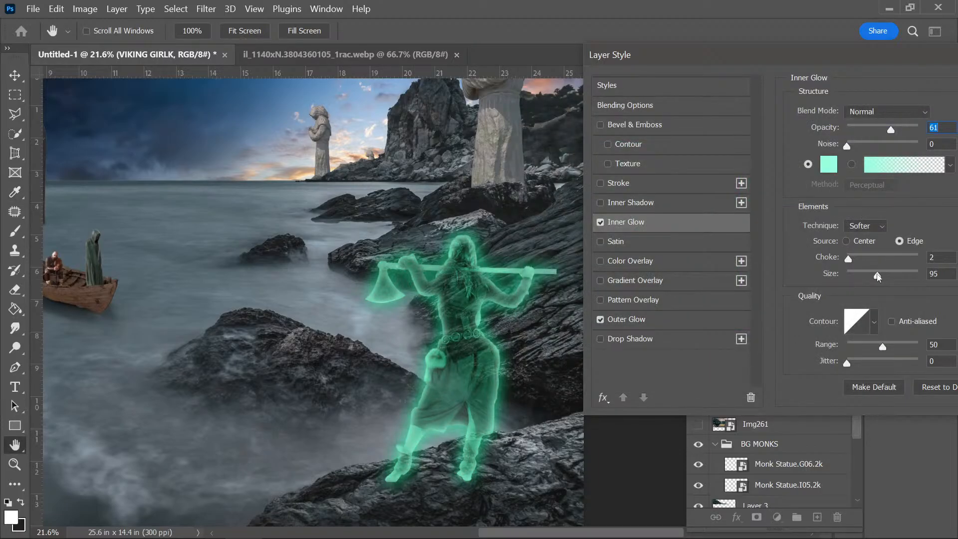
left_click_drag(878, 274, 869, 275)
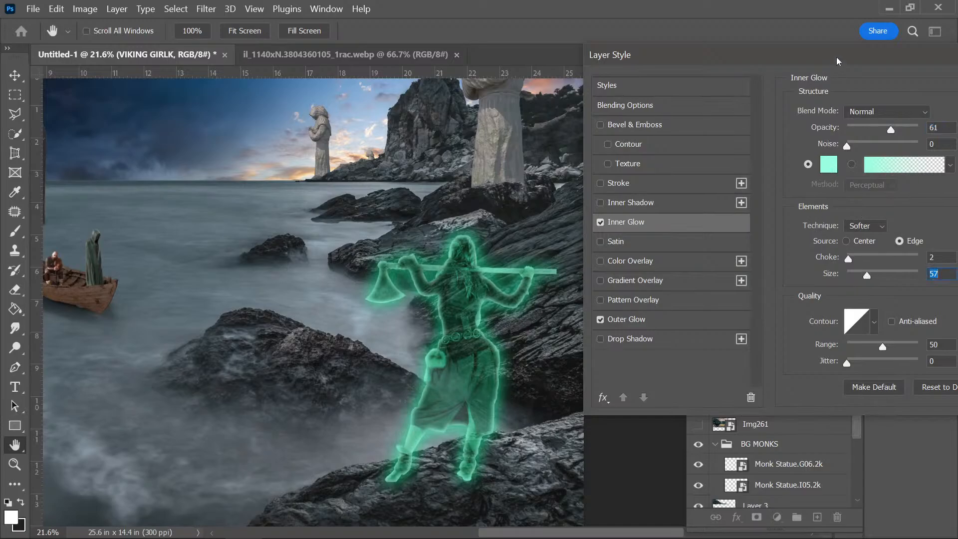
left_click_drag(836, 57, 727, 72)
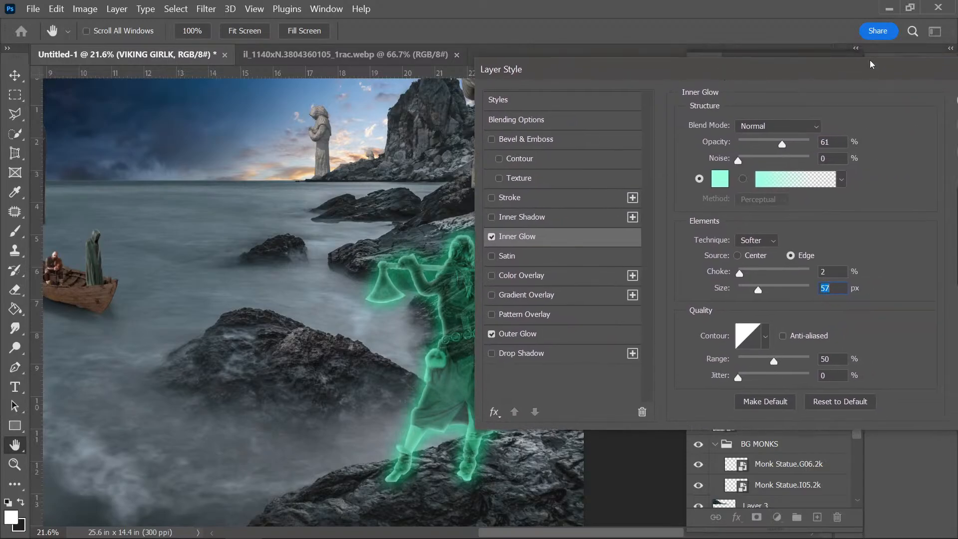
left_click_drag(869, 59, 923, 64)
left_click(920, 100)
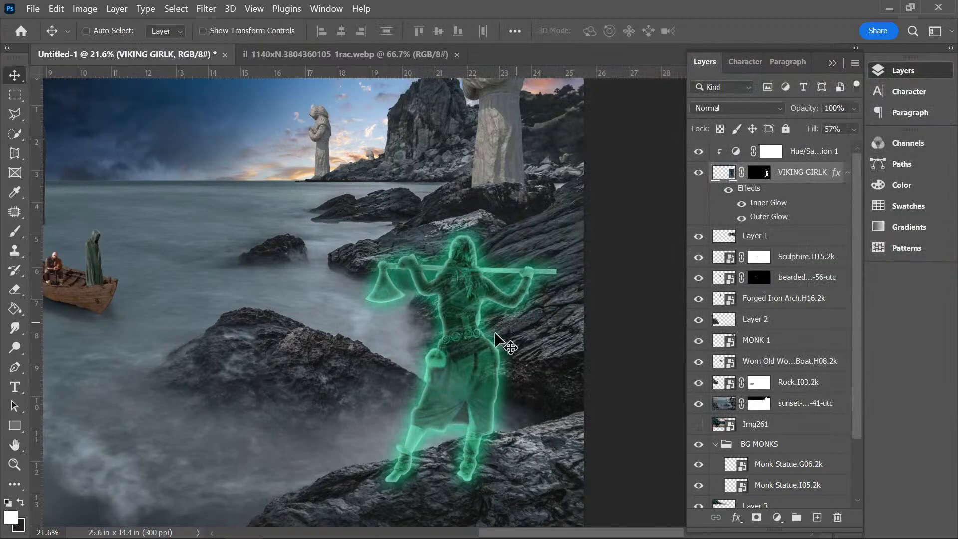
- Examine the glowing woman up close, the composite as a whole, and the bearded viking and hooded figure in the boat
scroll(489, 309, "up", 5)
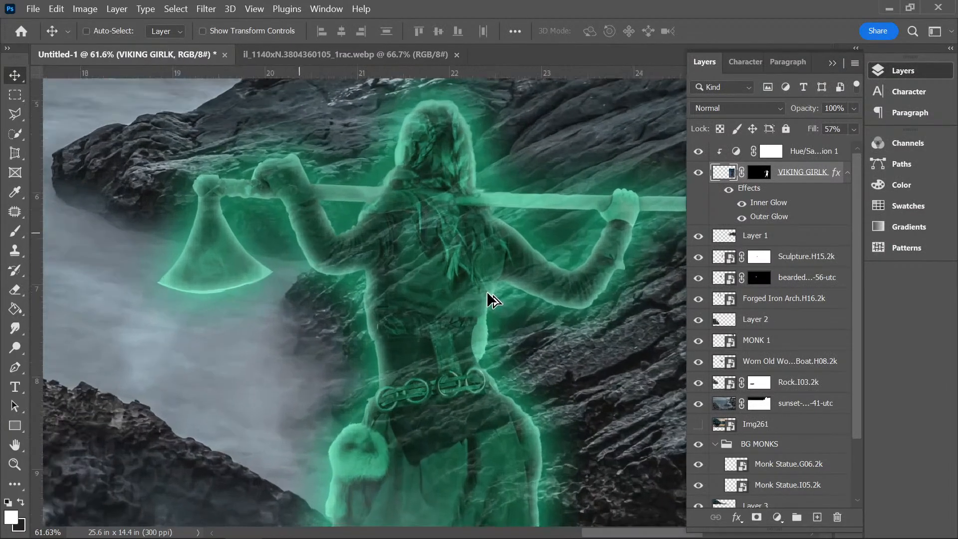
scroll(480, 300, "up", 1)
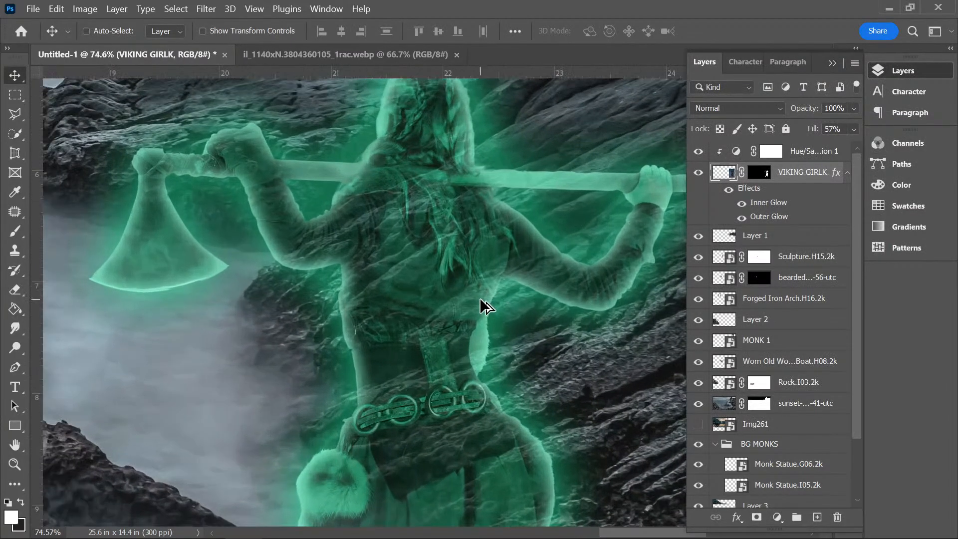
scroll(480, 305, "down", 6)
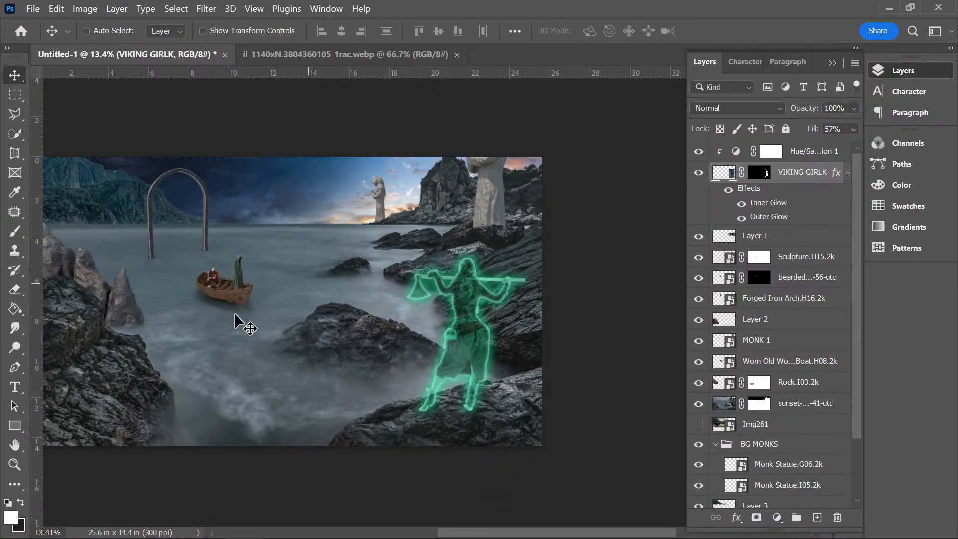
scroll(188, 275, "up", 2)
scroll(194, 277, "up", 11)
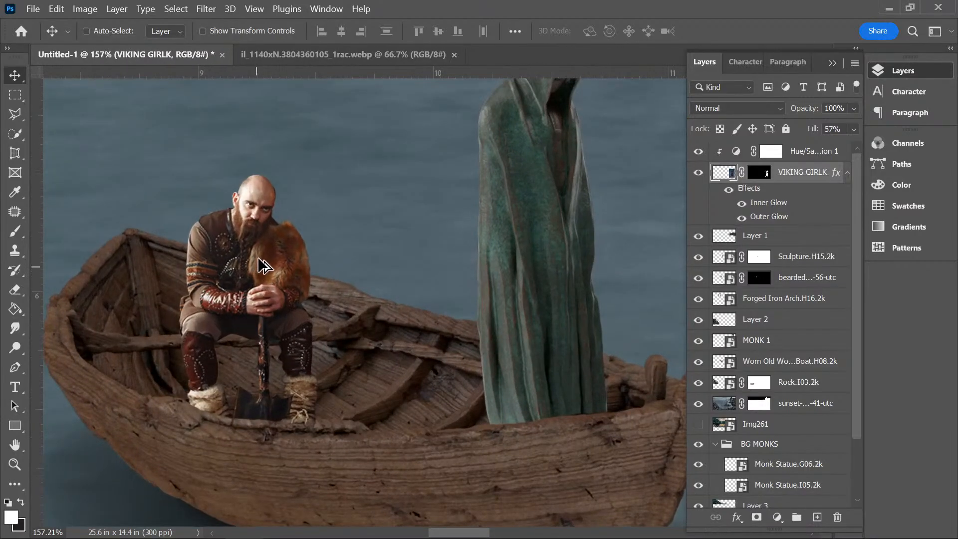
scroll(275, 228, "down", 2)
scroll(275, 228, "down", 10)
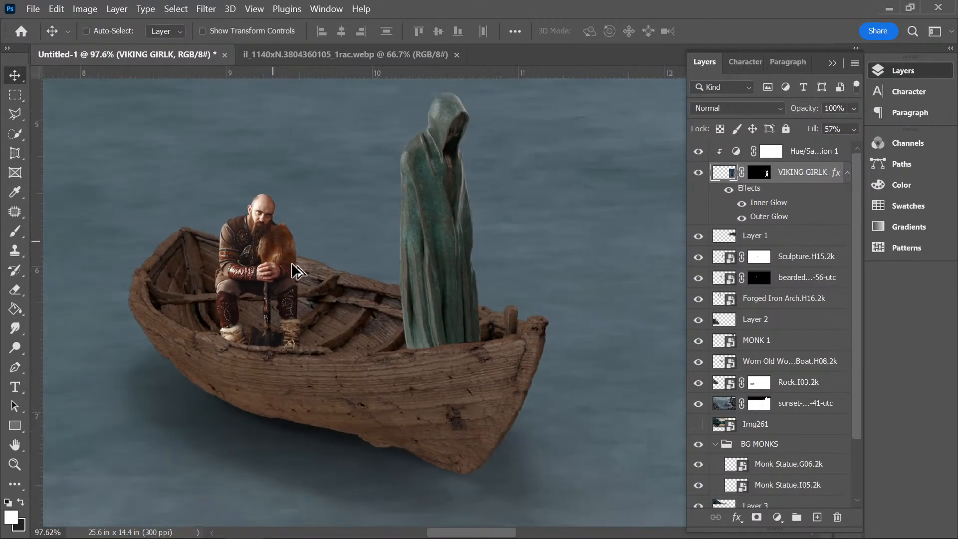
scroll(332, 283, "up", 8)
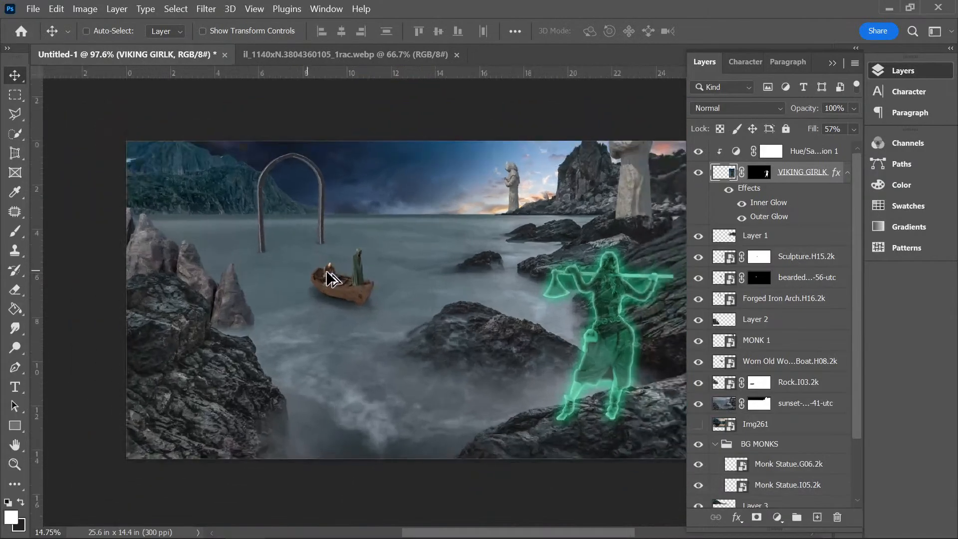
scroll(332, 284, "up", 4)
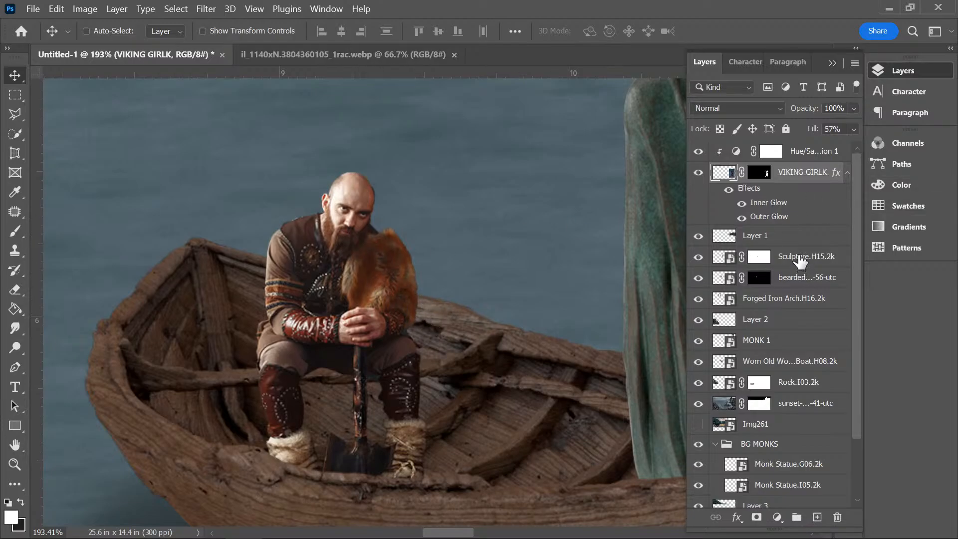
- Group the VIKING GIRLK layer together with its clipped Hue/Saturation adjustment
left_click(791, 280)
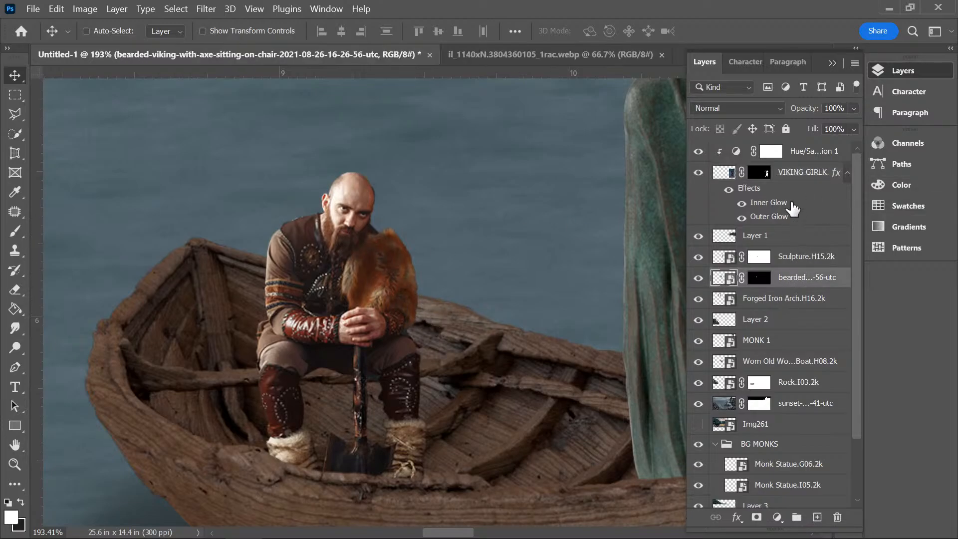
left_click(791, 154)
left_click(796, 178, "shift")
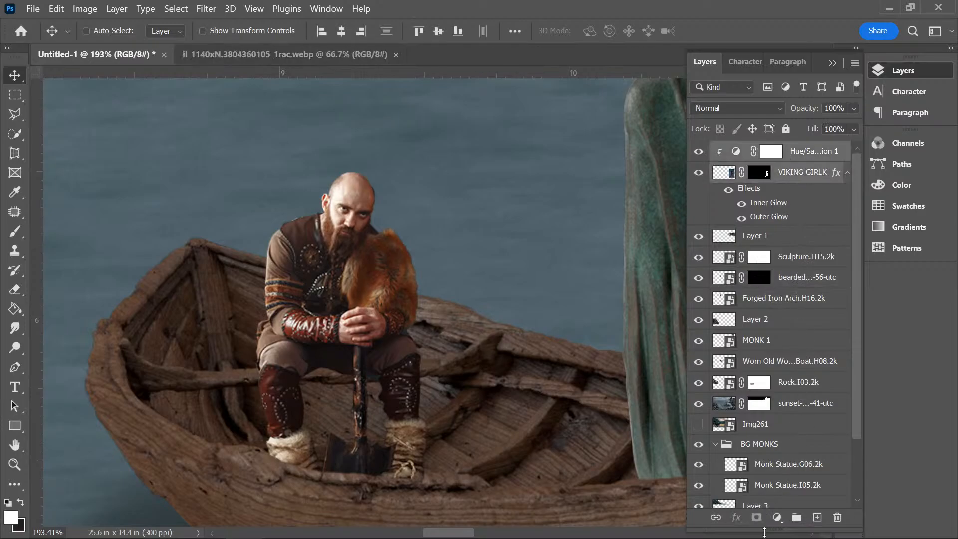
left_click(796, 517)
- Add a Hue/Saturation adjustment above the bearded viking layer, clip it to that layer and enable Colorize
left_click(781, 198)
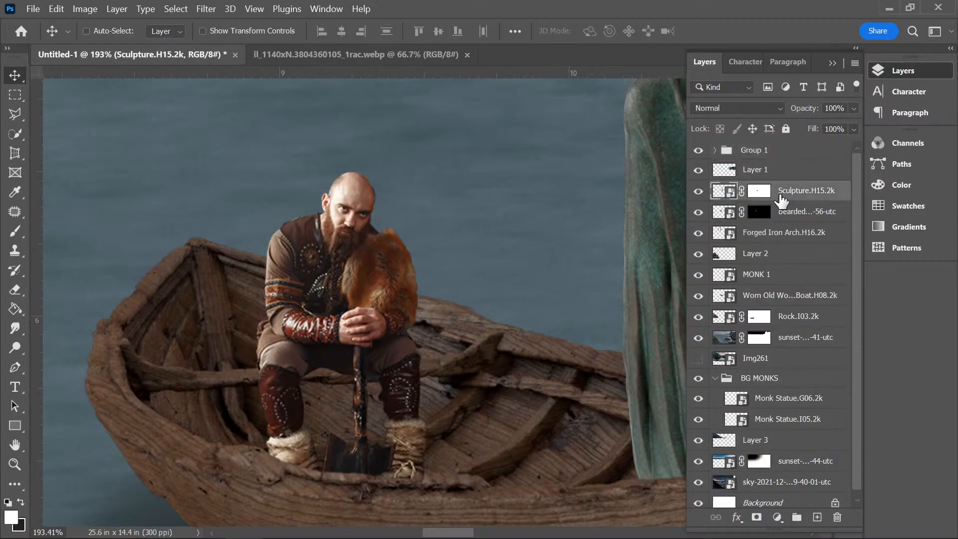
left_click(798, 219)
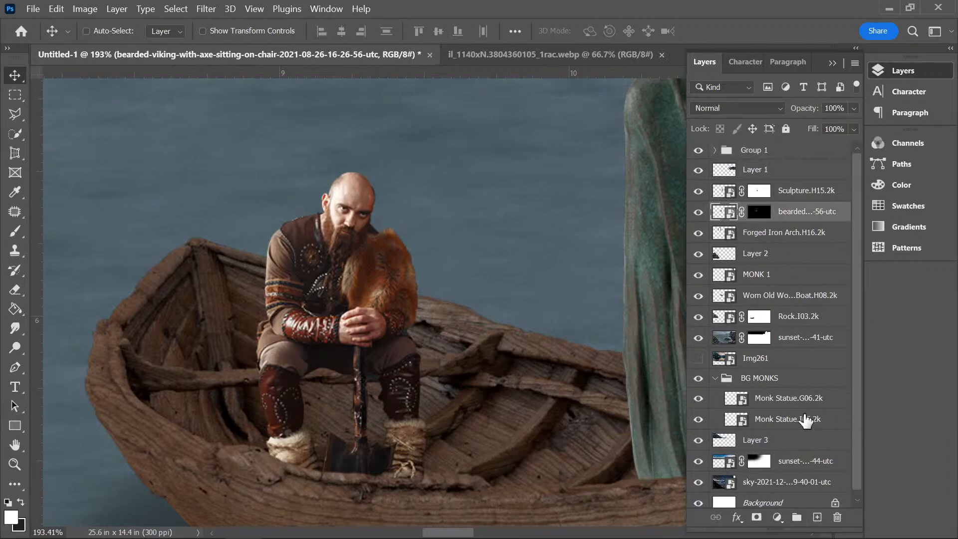
left_click(775, 519)
left_click(812, 369)
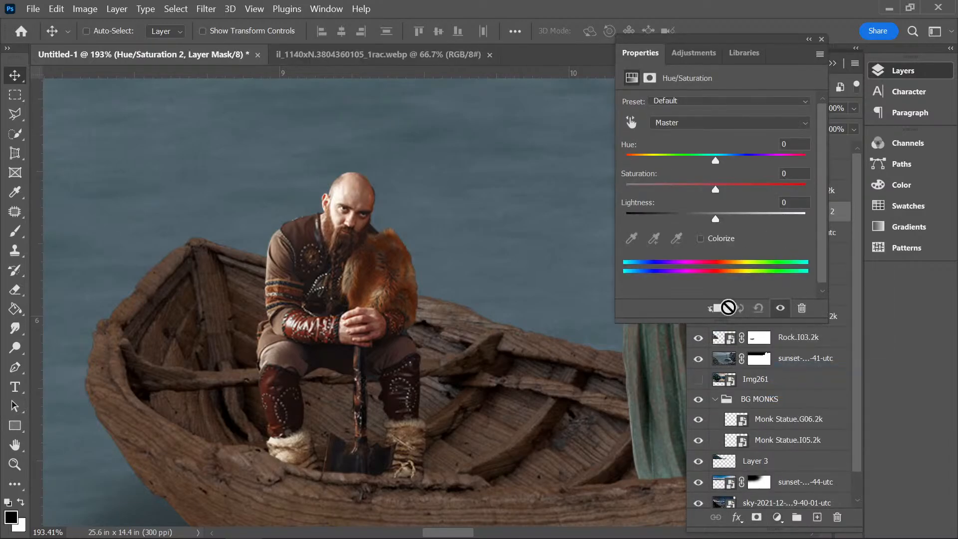
left_click(715, 308)
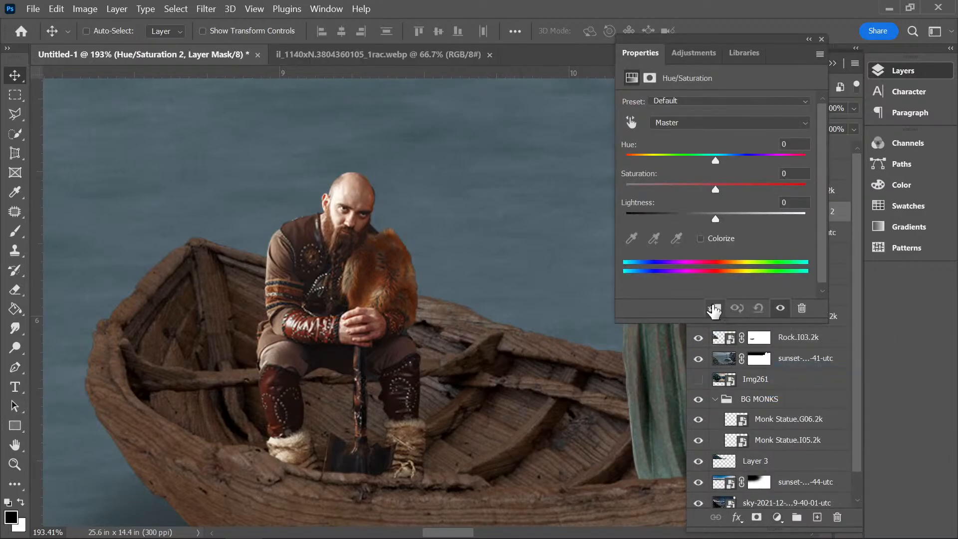
left_click(711, 239)
- Tint the bearded viking green by setting the clipped adjustment to hue 162, saturation 48 and lightness +3
left_click_drag(628, 160, 703, 163)
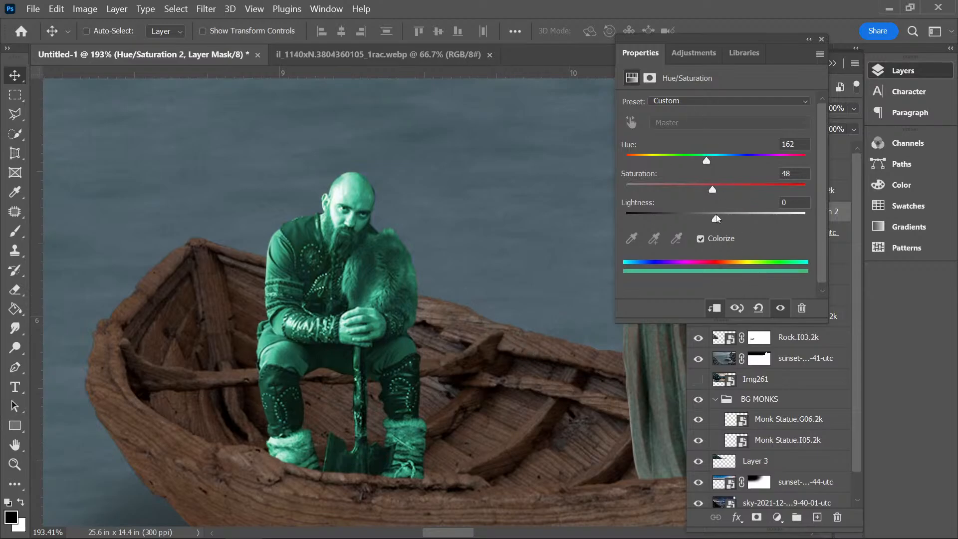
left_click_drag(717, 219, 722, 221)
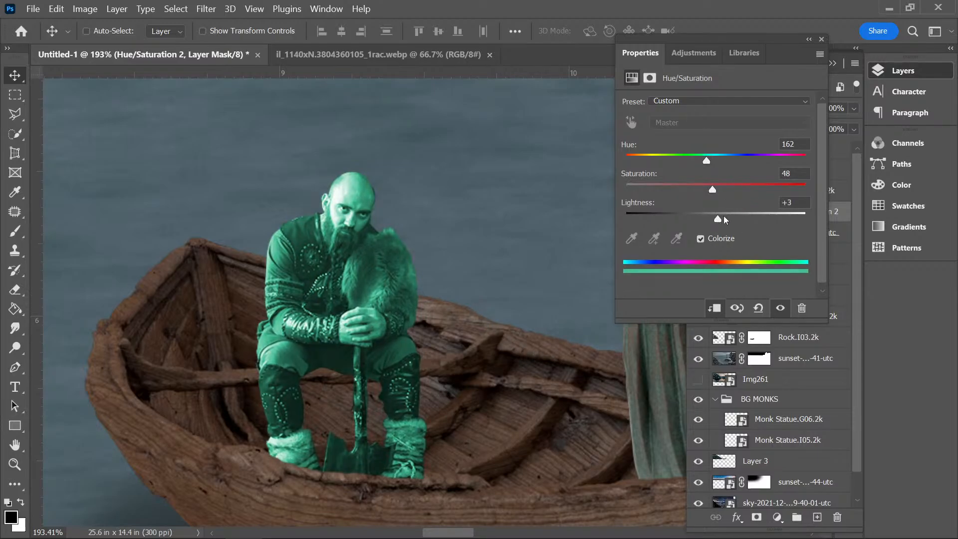
left_click(822, 39)
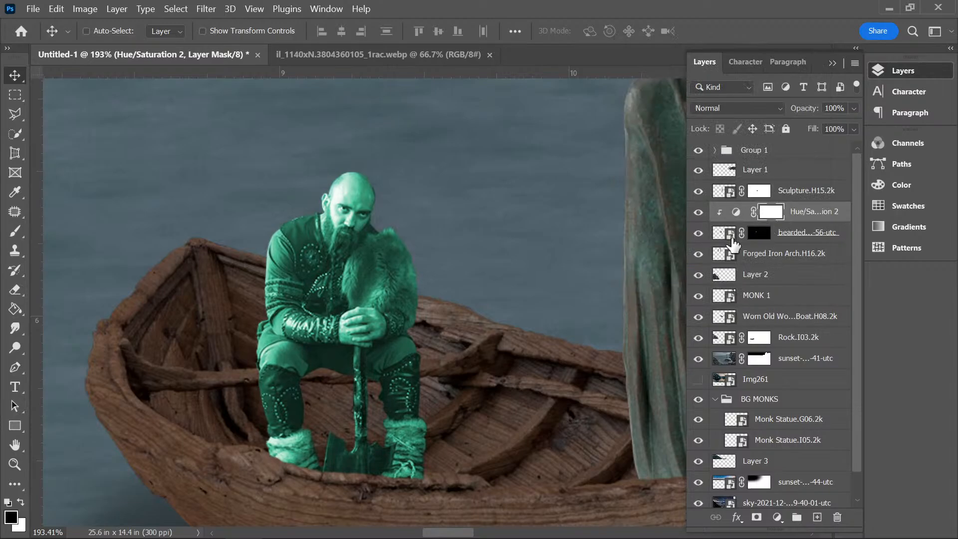
- Group the bearded viking layer together with its clipped Hue/Saturation adjustment
left_click(789, 238, "shift")
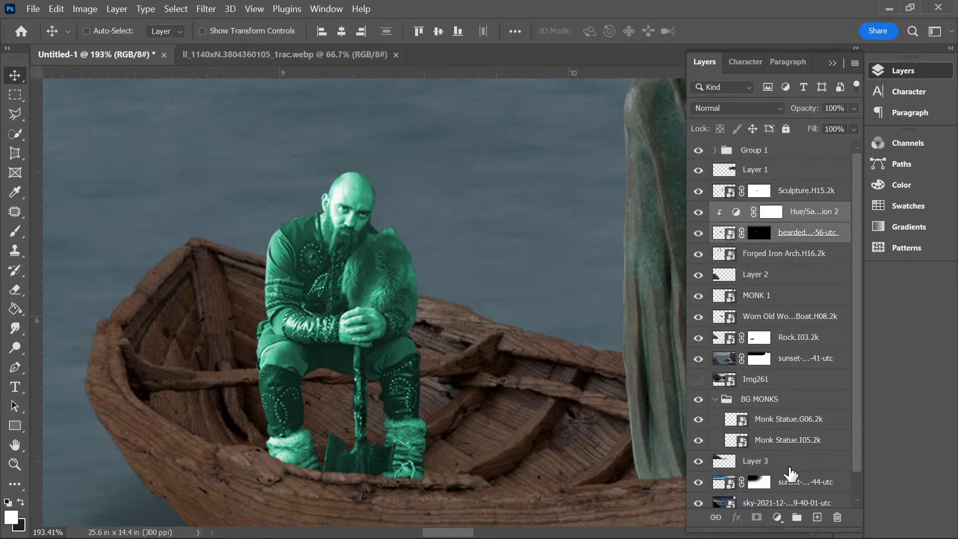
left_click(797, 517)
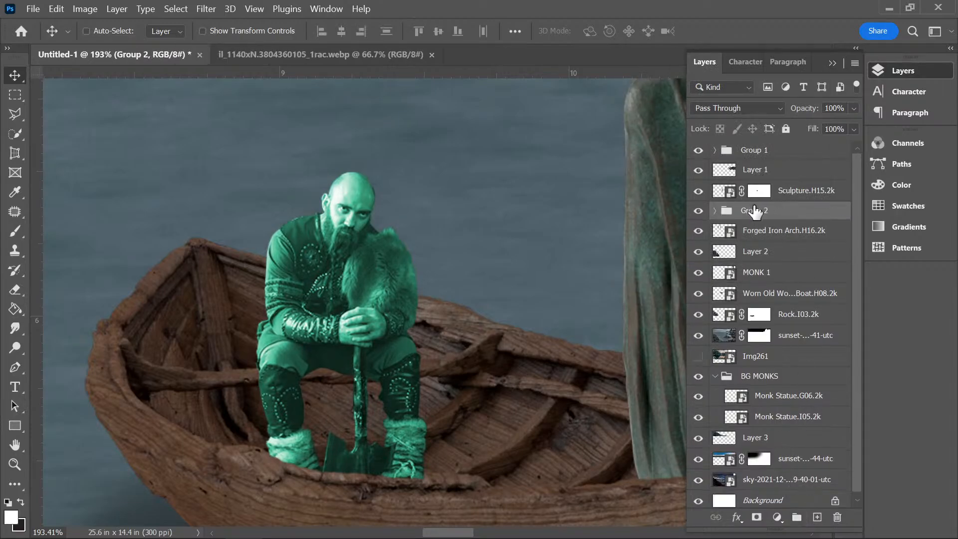
- Rename the woman's group GHOST GIRL and the bearded viking's group GHOST MAN
left_click(754, 150)
double_click(756, 150)
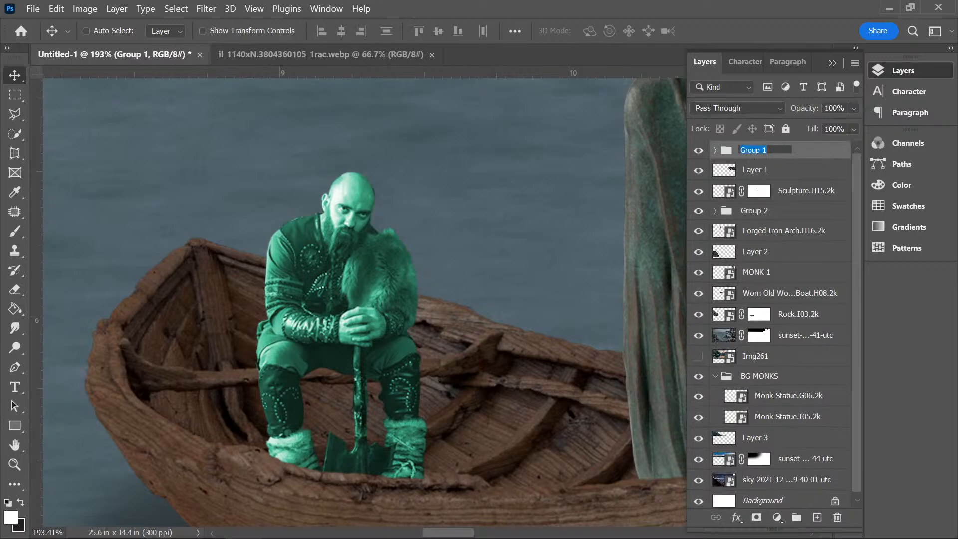
type("GJHOST GIRLK")
key("Return")
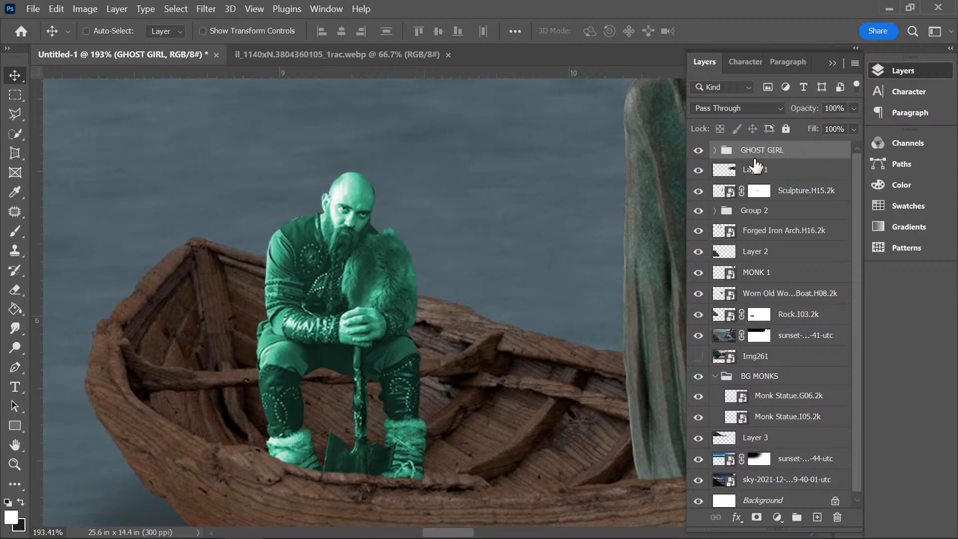
double_click(759, 210)
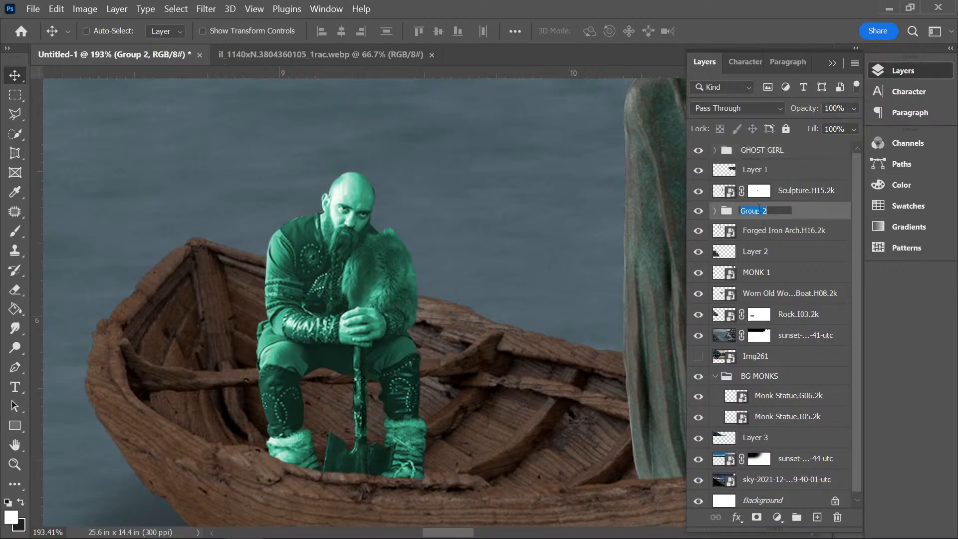
type("GHOST MAN")
key("Return")
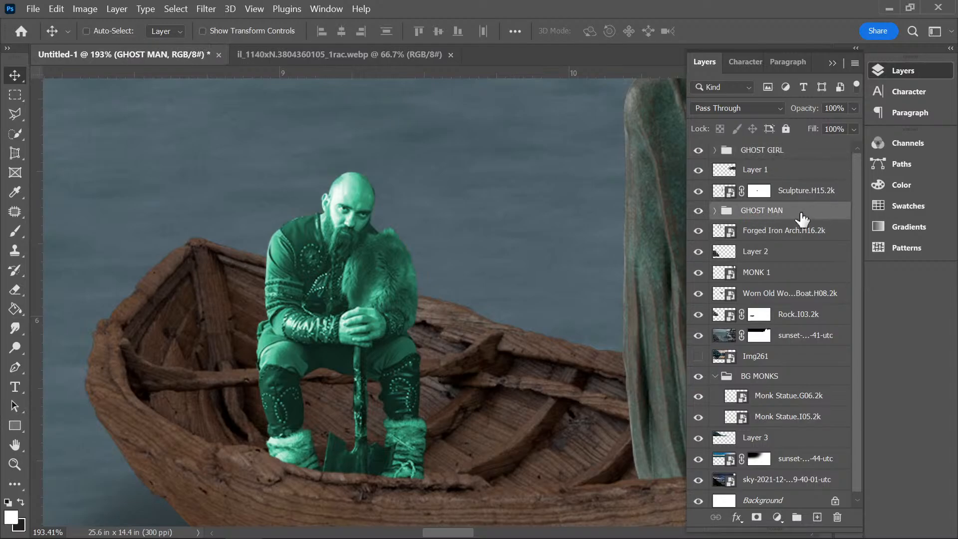
- Add an Outer Glow with a size of 73 px to the bearded viking layer inside the GHOST MAN group
left_click(717, 210)
left_click(786, 252)
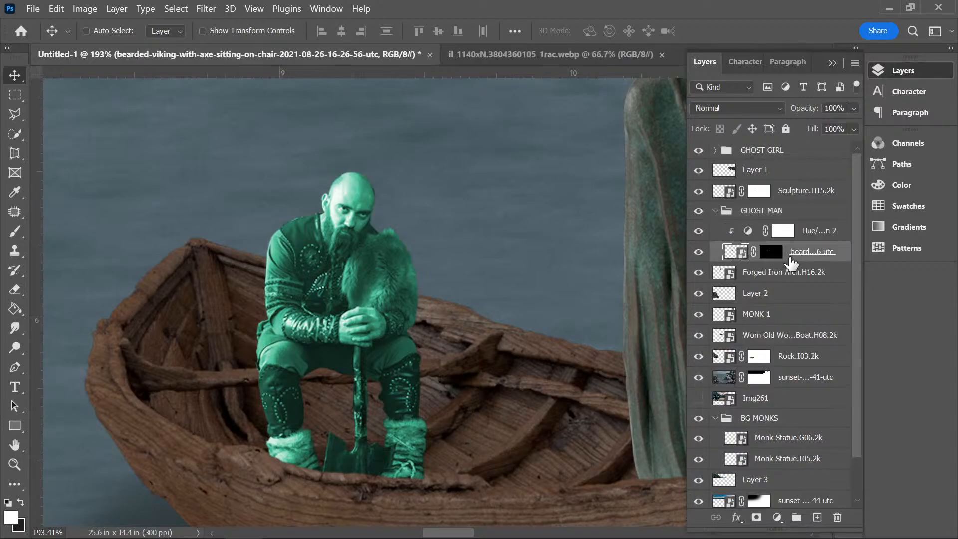
right_click(791, 254)
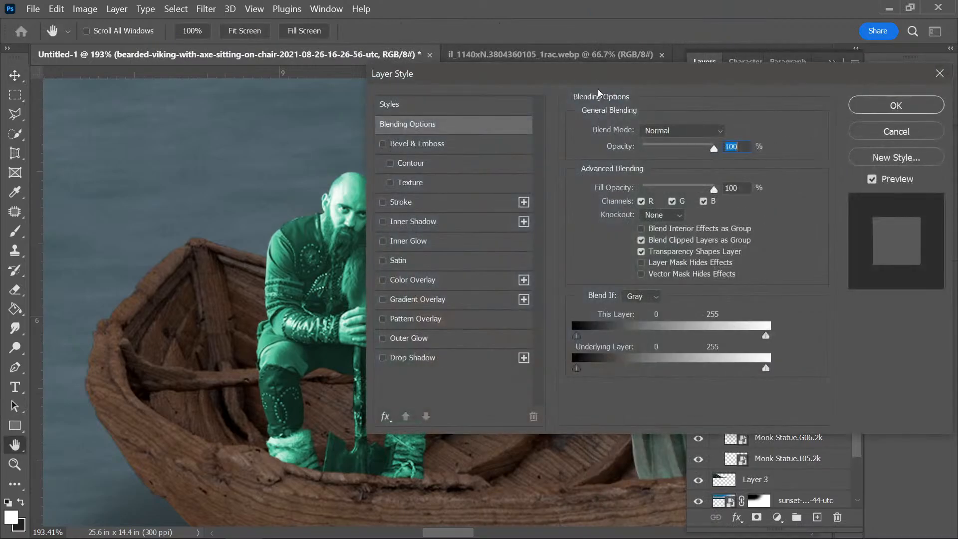
left_click_drag(609, 74, 756, 58)
left_click(556, 323)
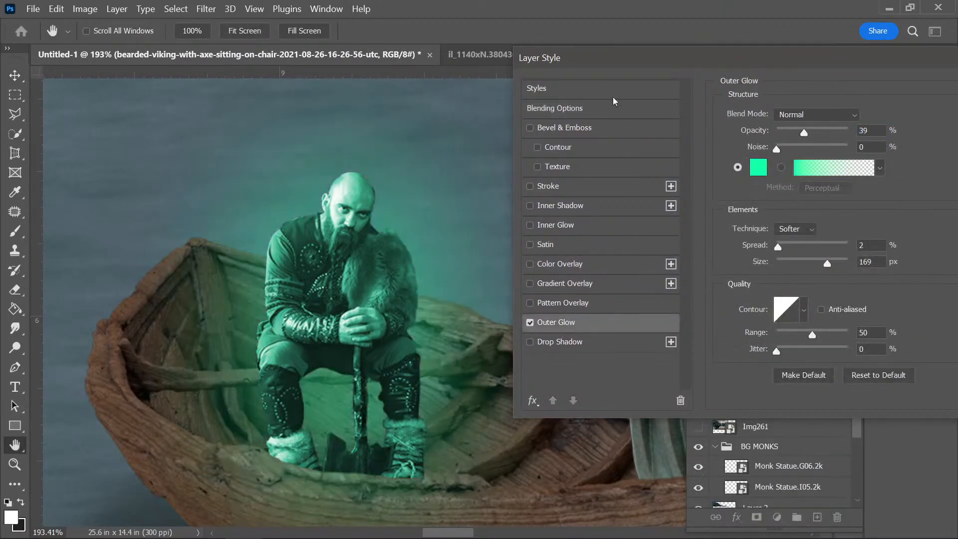
left_click_drag(826, 265, 807, 265)
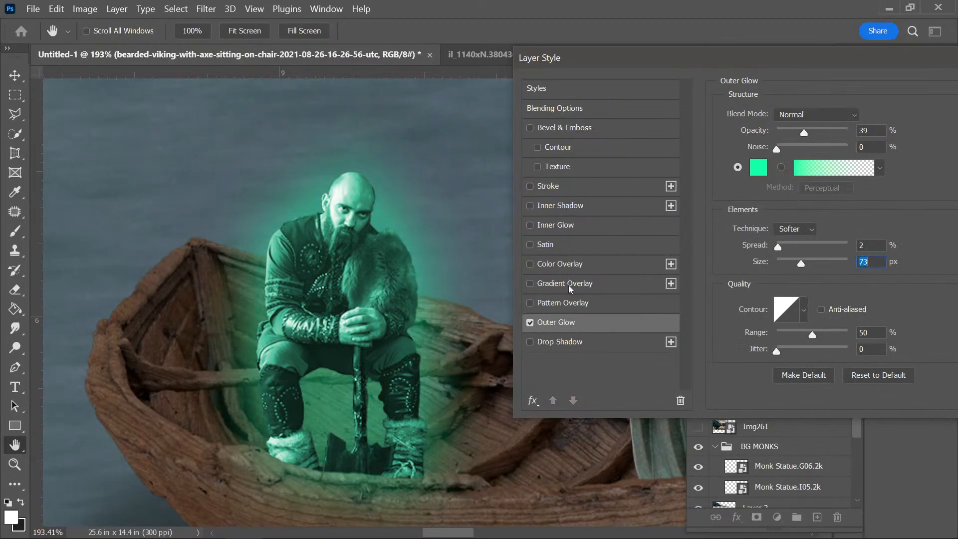
- Add an Inner Glow with a size of 13 px to the bearded viking and apply the layer style
left_click(561, 220)
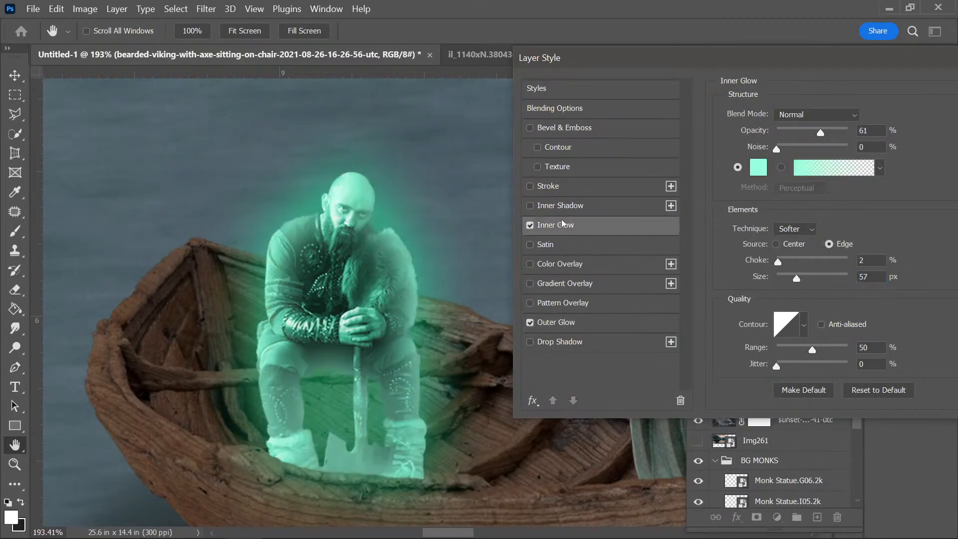
left_click_drag(802, 278, 786, 280)
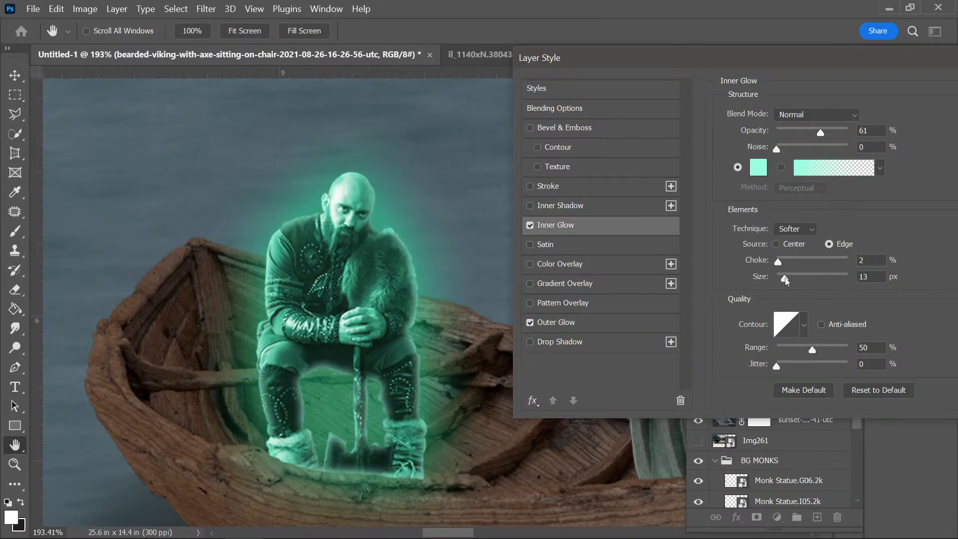
left_click_drag(823, 59, 625, 60)
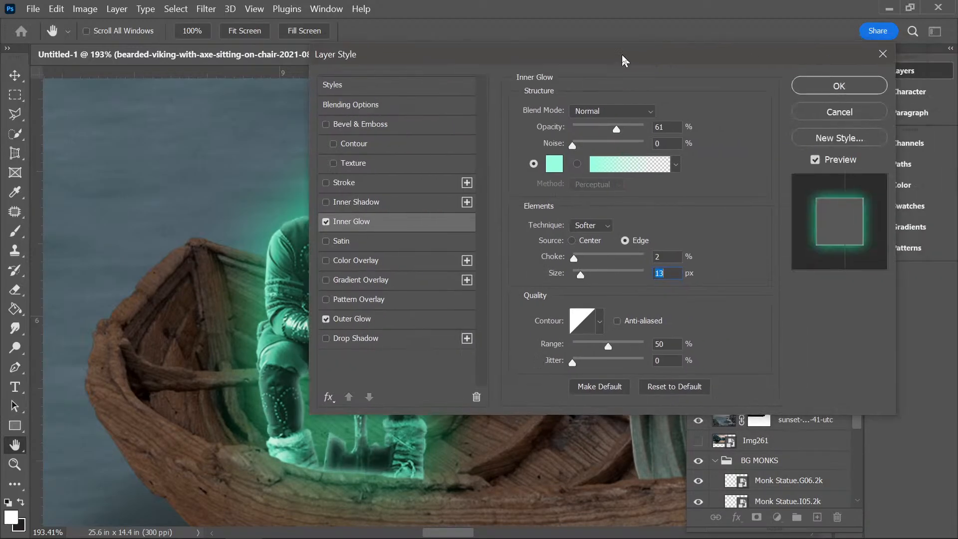
left_click(843, 86)
- Lower the bearded viking layer's fill to 54%
left_click(852, 129)
left_click_drag(853, 146, 842, 148)
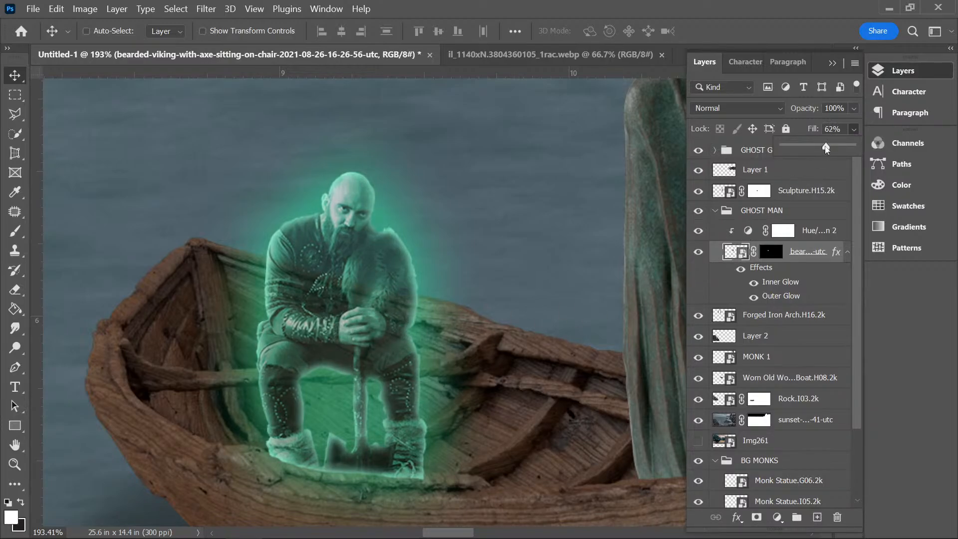
left_click_drag(826, 148, 821, 148)
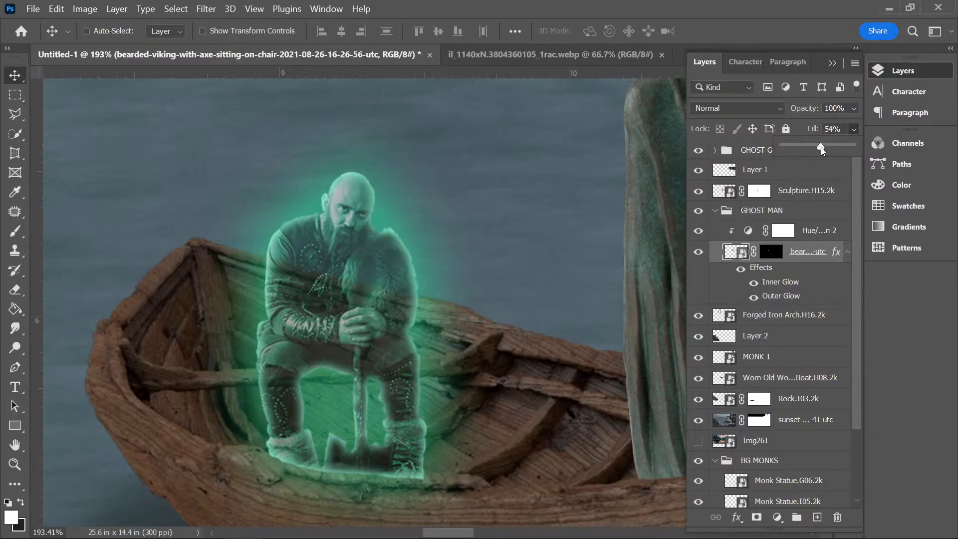
key("Return")
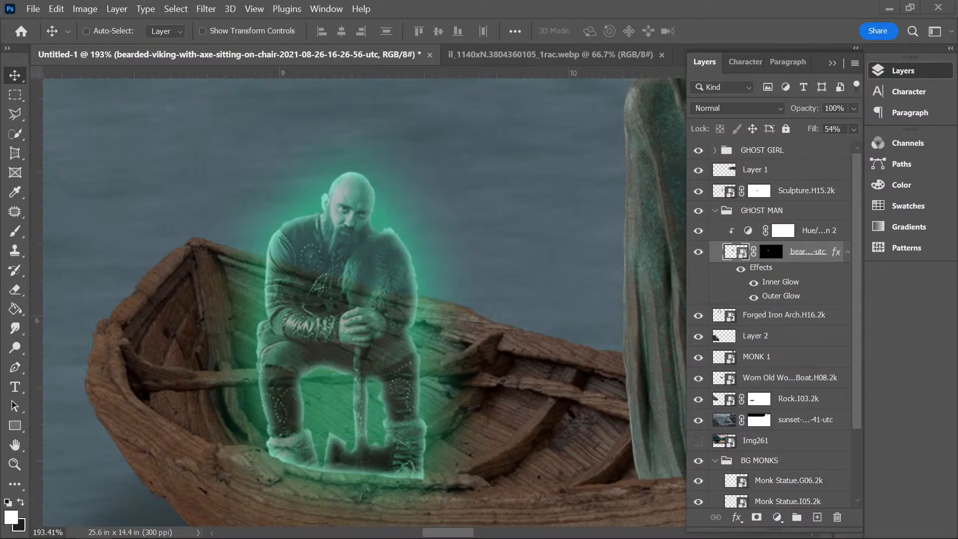
- Set the bearded viking's Inner Glow opacity to 81% and bring up the Outer Glow settings
double_click(781, 284)
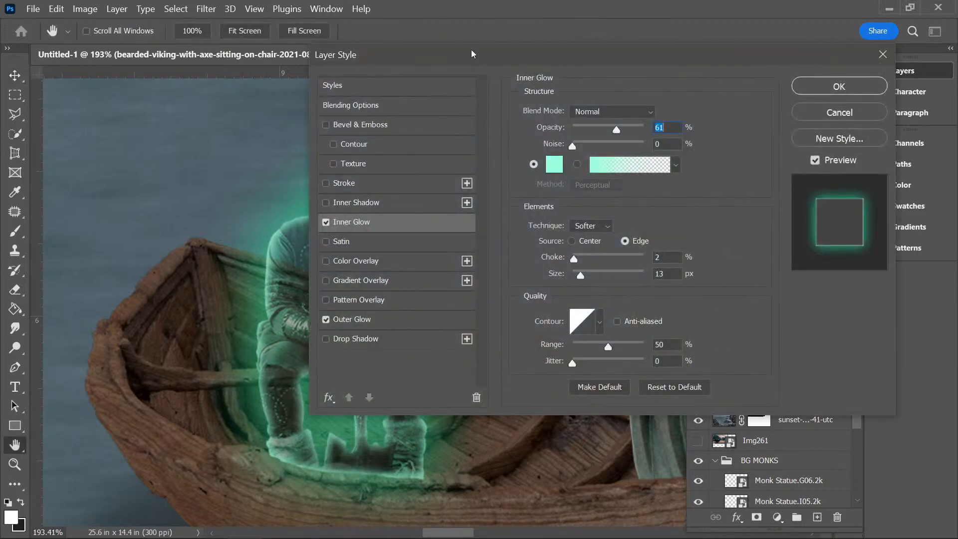
left_click_drag(471, 54, 712, 26)
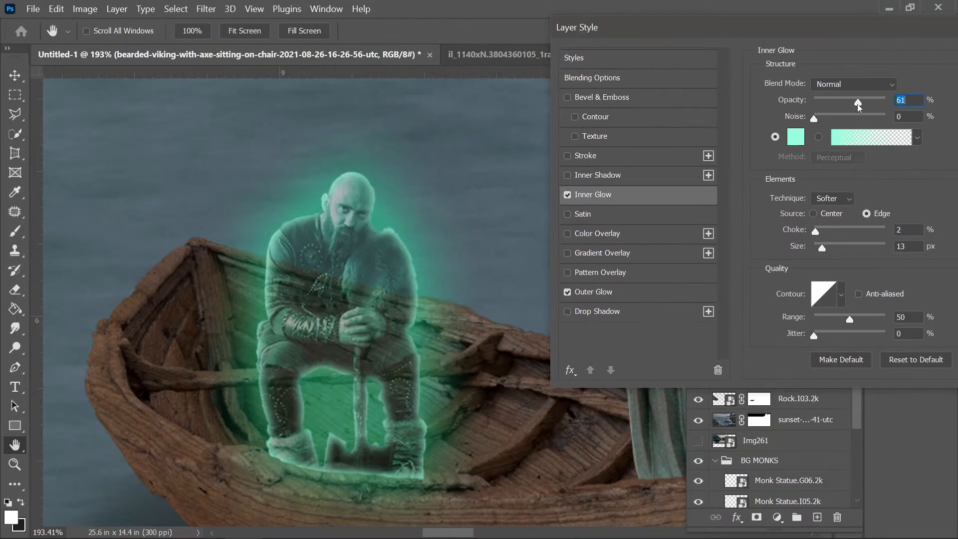
left_click_drag(857, 103, 873, 107)
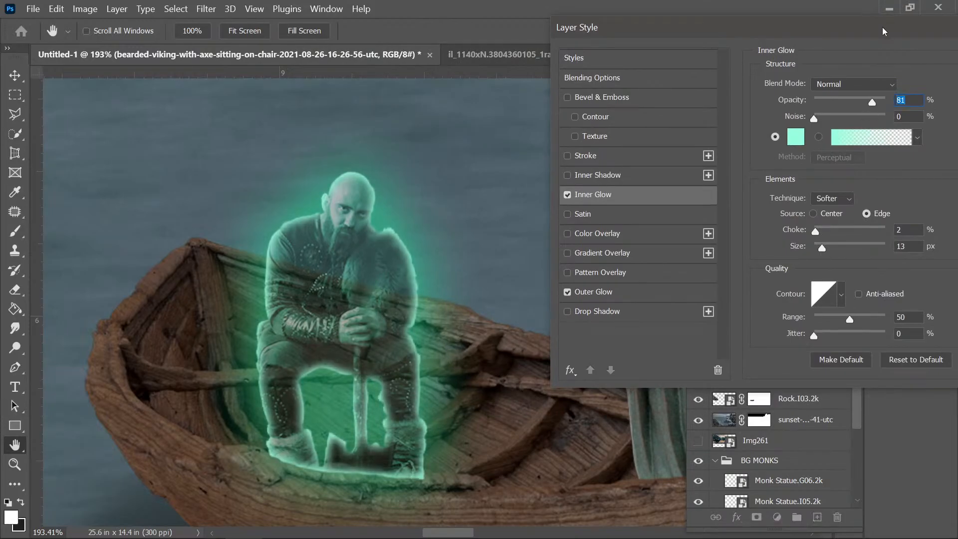
left_click_drag(882, 30, 810, 25)
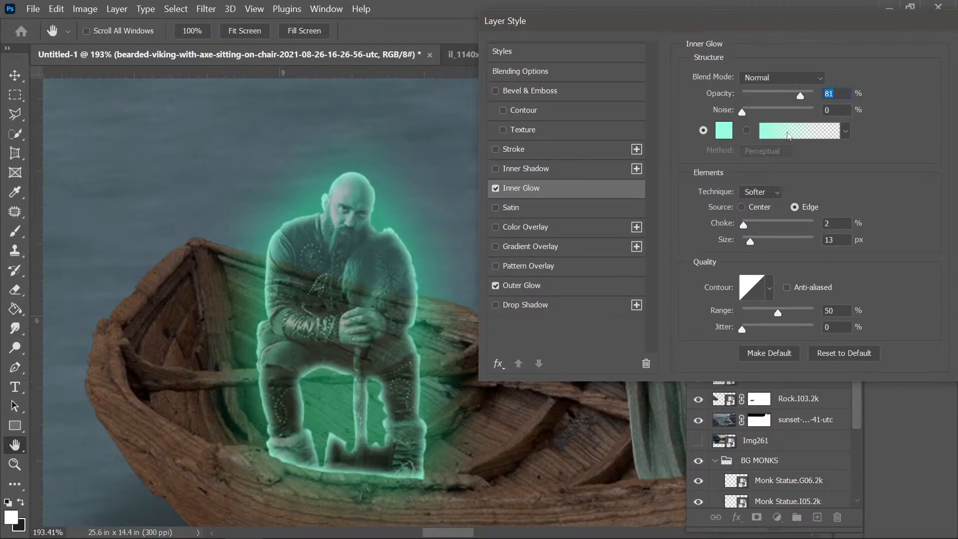
left_click(514, 286)
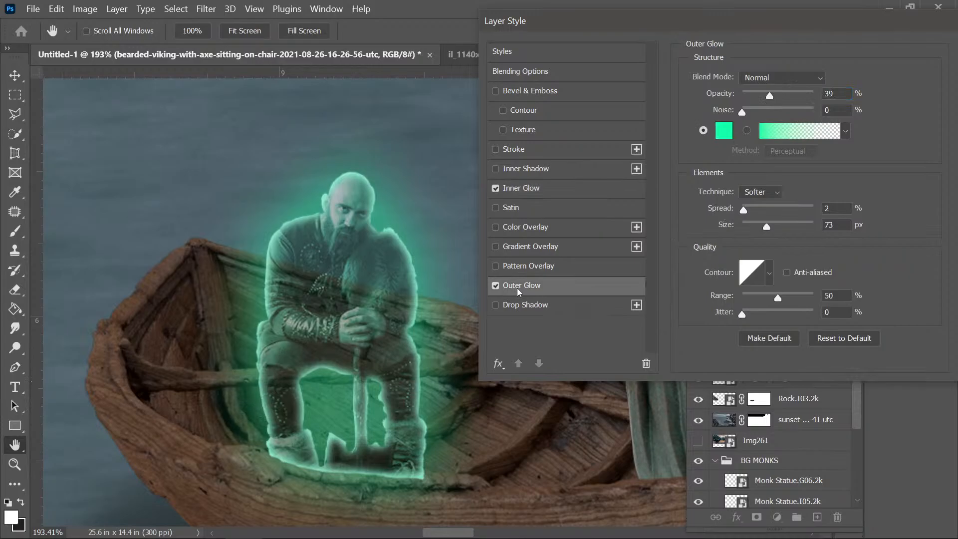
- Try the Linear Dodge (Add), Linear Burn and Screen blend modes on the bearded viking's Outer Glow
left_click(777, 82)
left_click(769, 228)
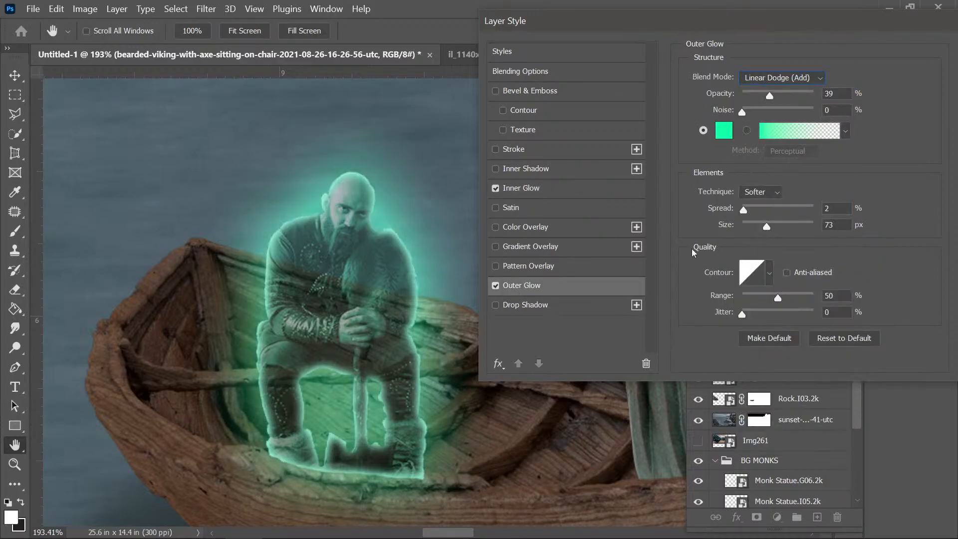
left_click(774, 78)
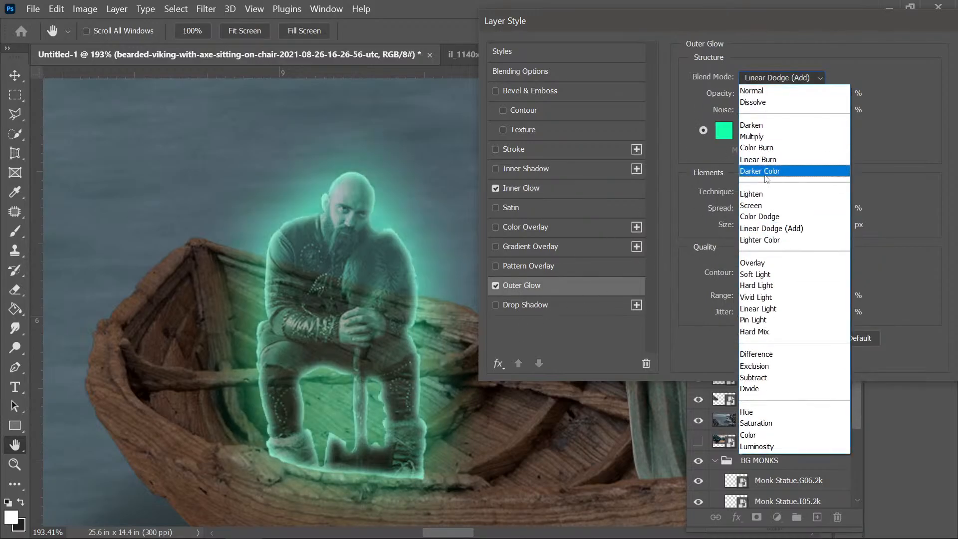
left_click(773, 160)
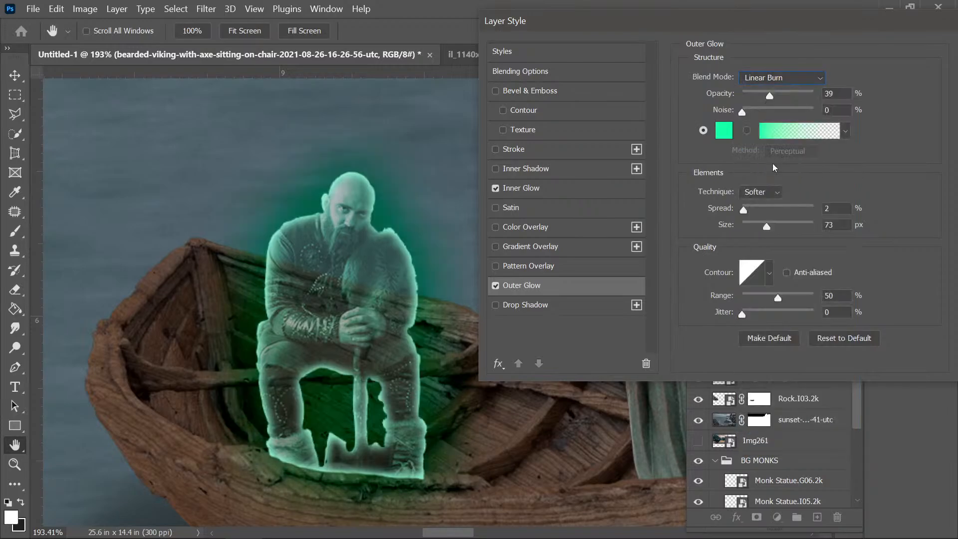
left_click(774, 77)
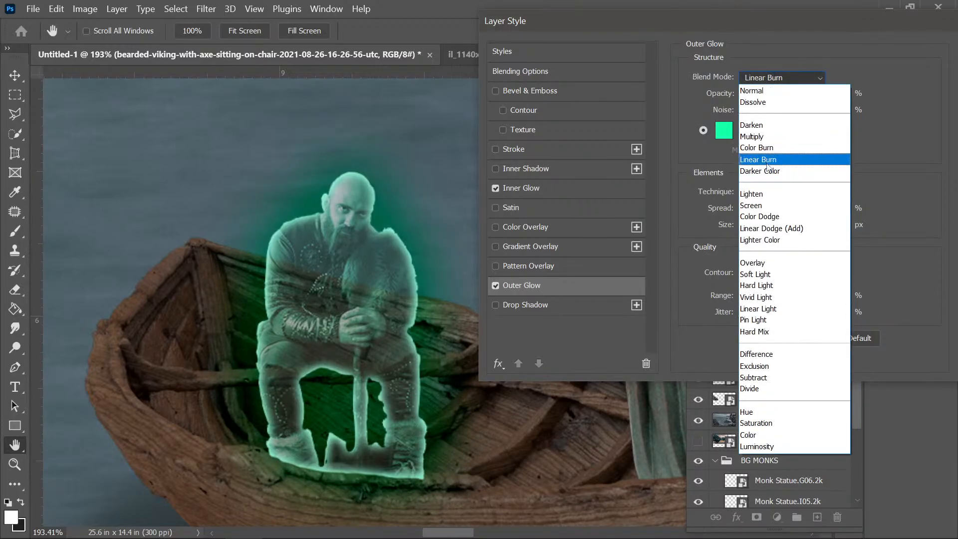
left_click(765, 205)
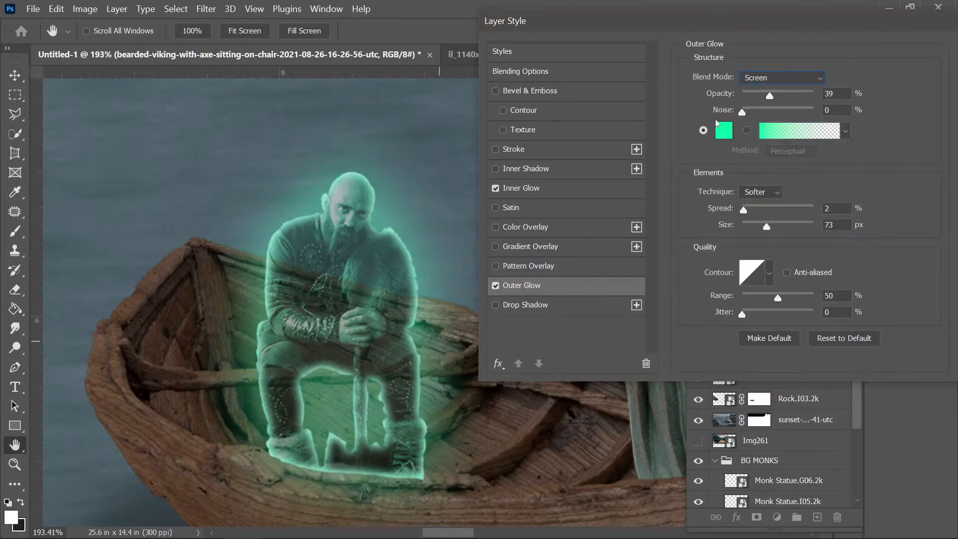
- Try the Outer Glow in Soft Light and with 63% opacity, and return its blend mode to Normal
left_click(764, 76)
left_click(762, 275)
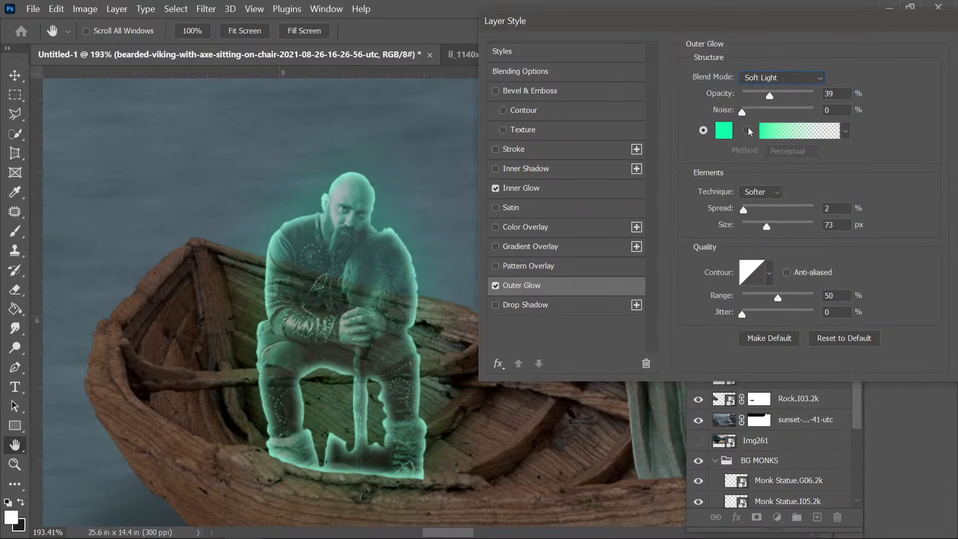
left_click(769, 78)
left_click(803, 69)
left_click_drag(787, 98, 789, 97)
left_click(782, 76)
left_click(753, 84)
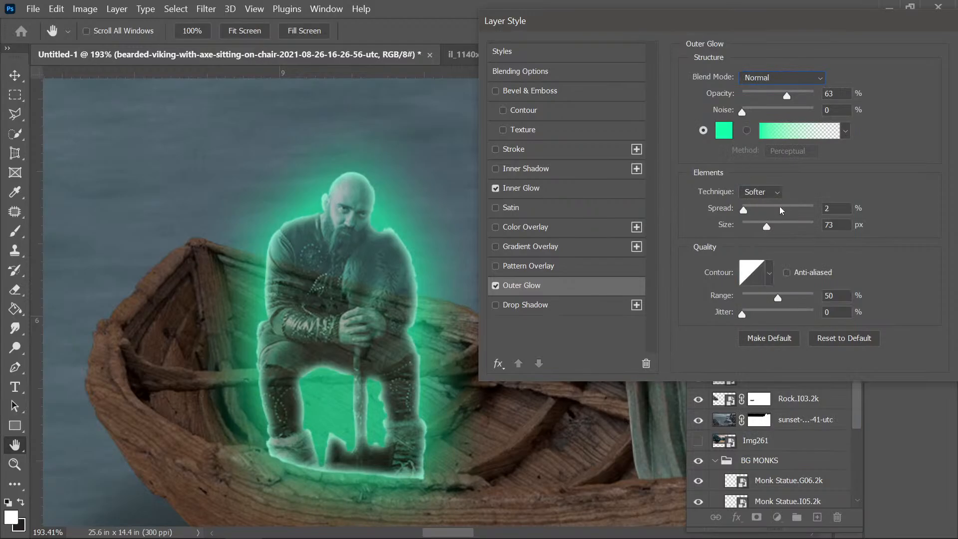
- Set the bearded viking's Outer Glow to 34% opacity and 29 px size, and apply the layer style
left_click_drag(794, 94, 770, 95)
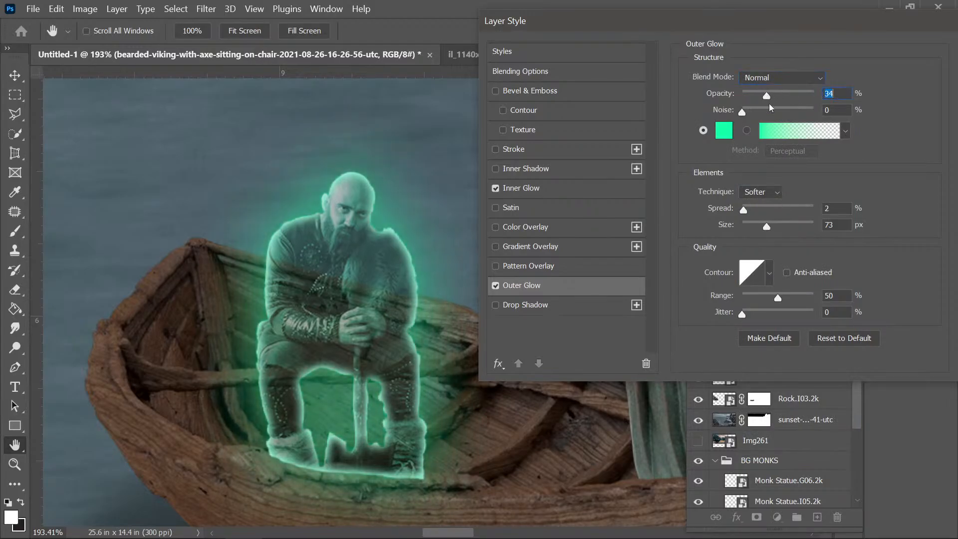
left_click_drag(764, 227, 756, 226)
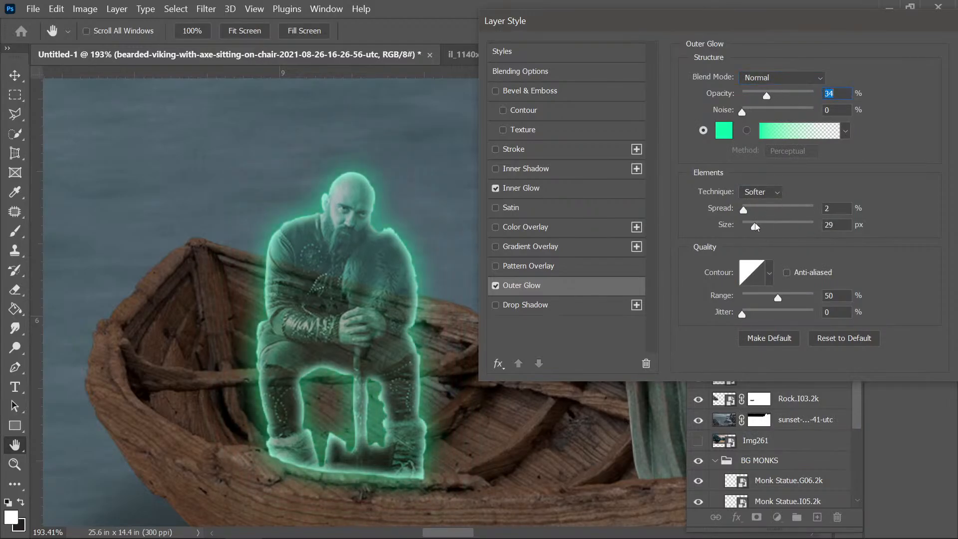
left_click_drag(766, 22, 596, 22)
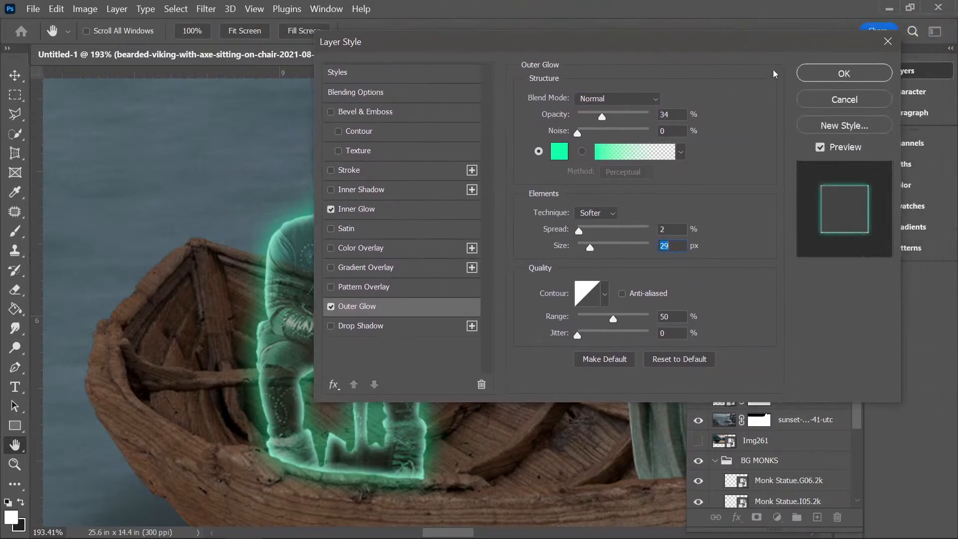
left_click(861, 72)
- Examine the glowing viking in the boat and the composite as a whole
scroll(326, 344, "down", 6)
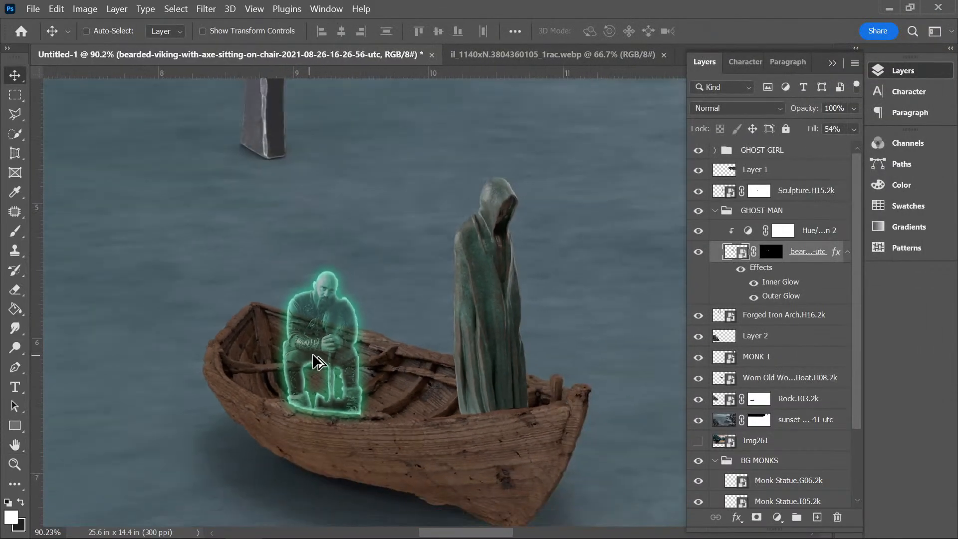
scroll(337, 360, "down", 6)
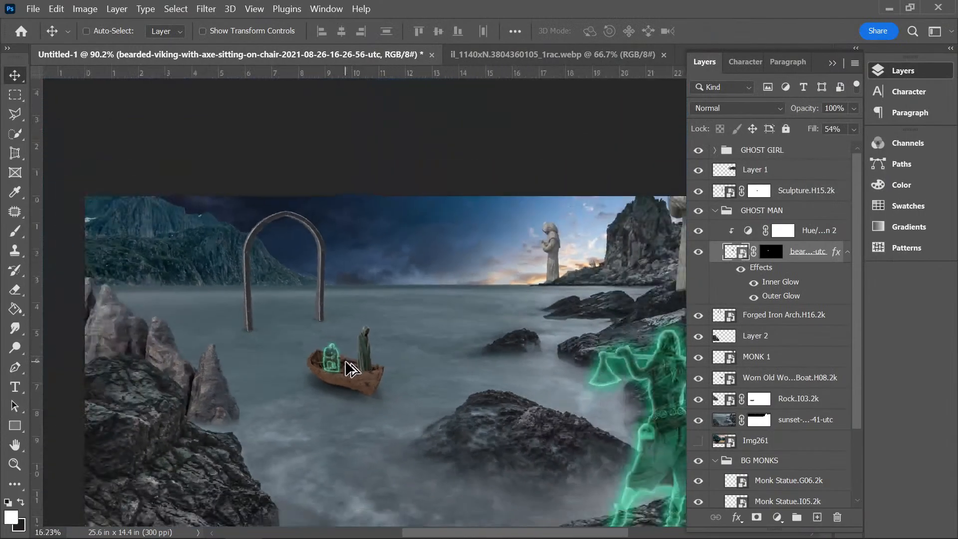
scroll(348, 369, "up", 1)
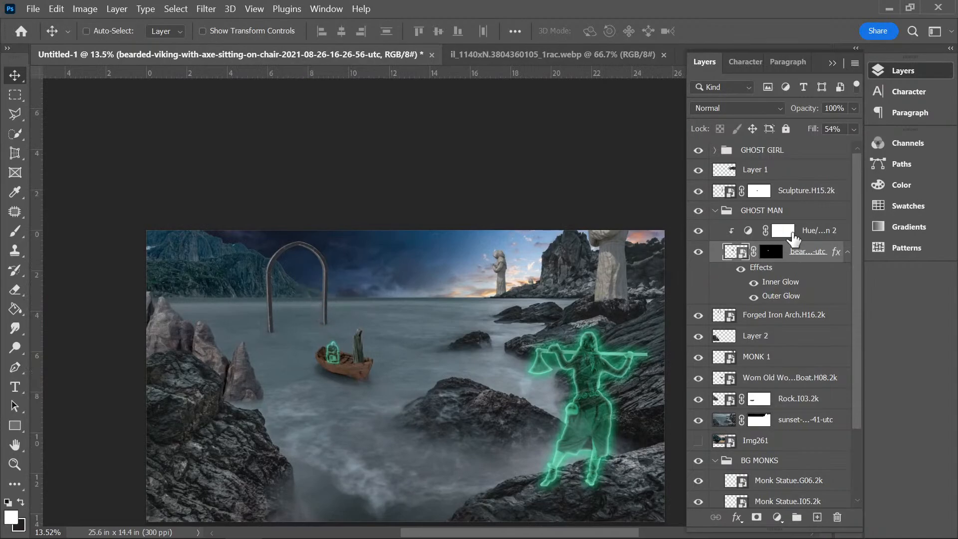
scroll(769, 194, "down", 1)
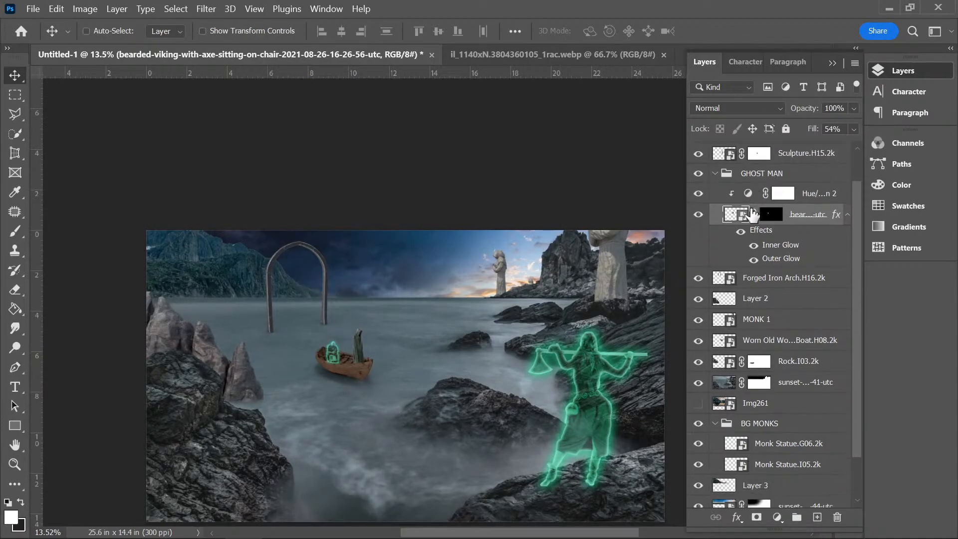
- Create a new empty layer directly above the distant mountains' Layer 3 and clip it to that layer
left_click(698, 299)
left_click(698, 300)
left_click(696, 361)
left_click(697, 361)
scroll(701, 389, "down", 1)
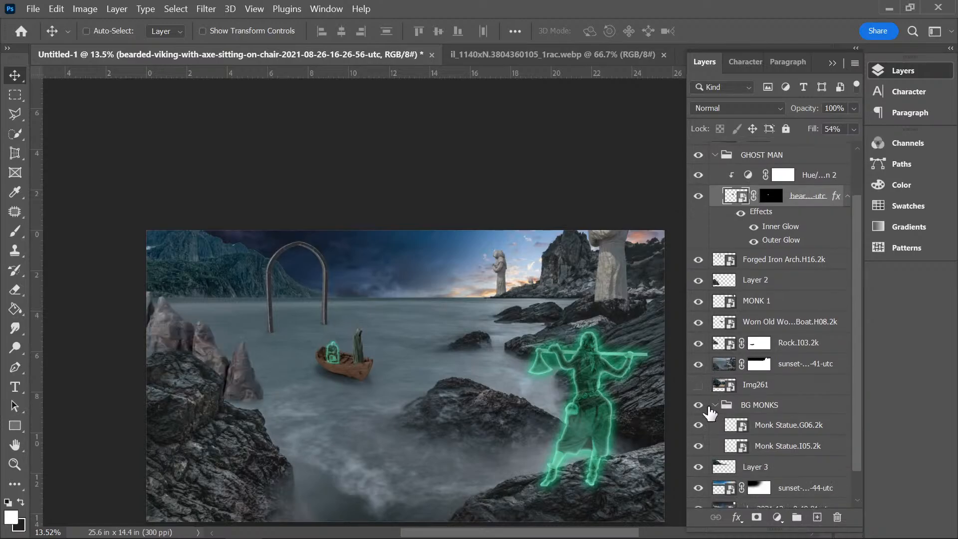
left_click(699, 352)
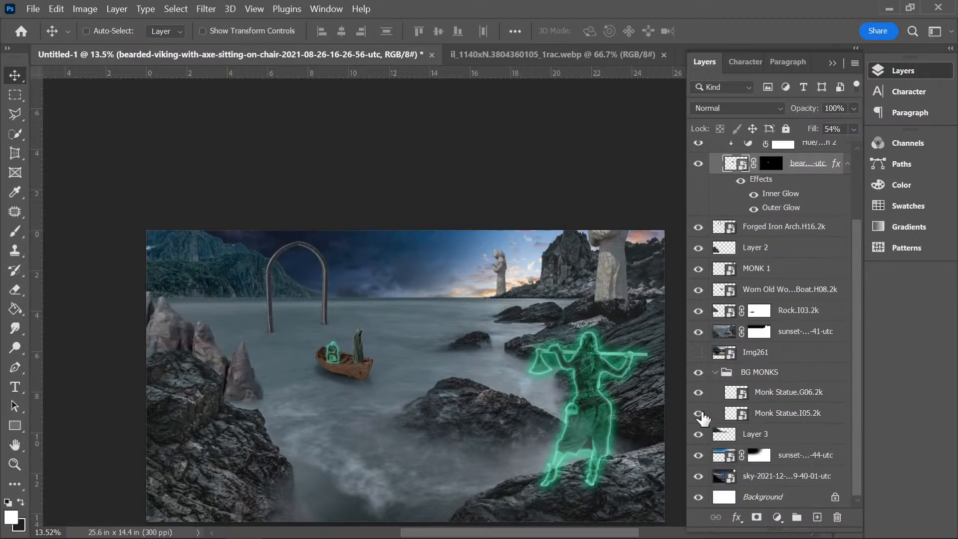
left_click(737, 440)
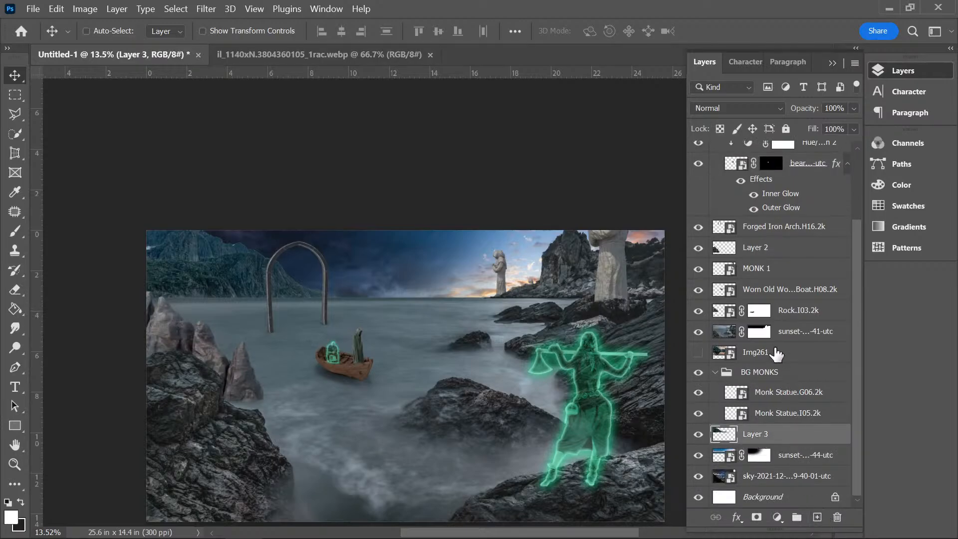
left_click(817, 516)
right_click(781, 437)
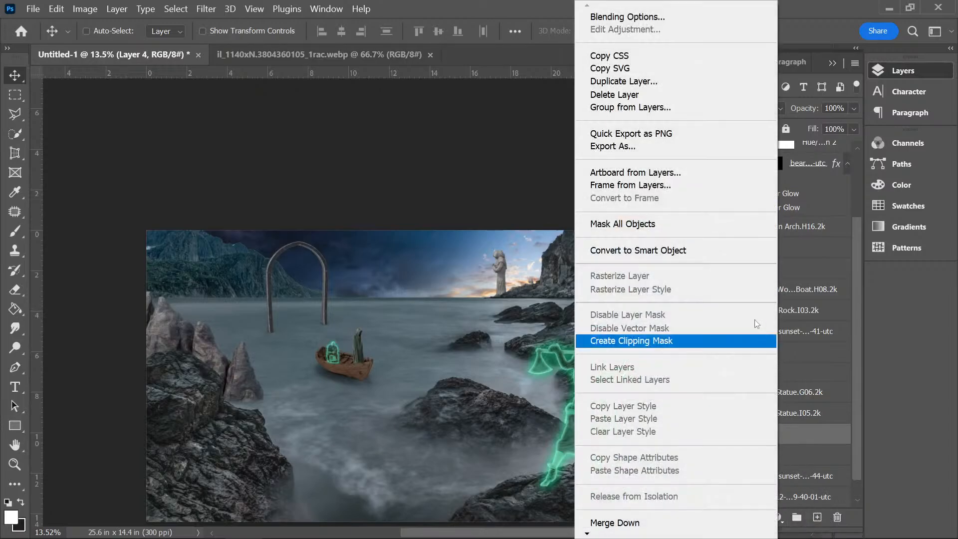
left_click(676, 341)
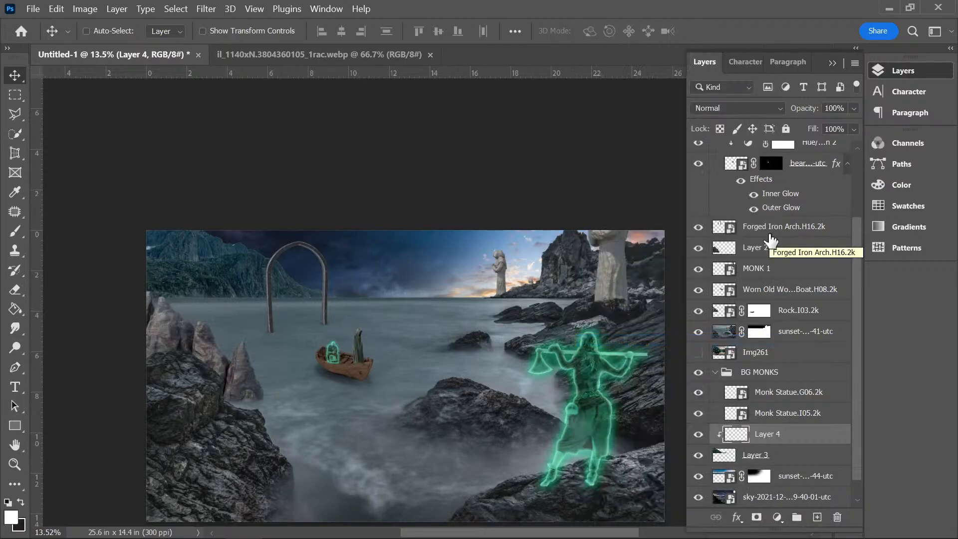
- Set the foreground colour to a muted blue, sampling the dark sky beside the arch and brightening the sampled shade
left_click(11, 517)
left_click(366, 266)
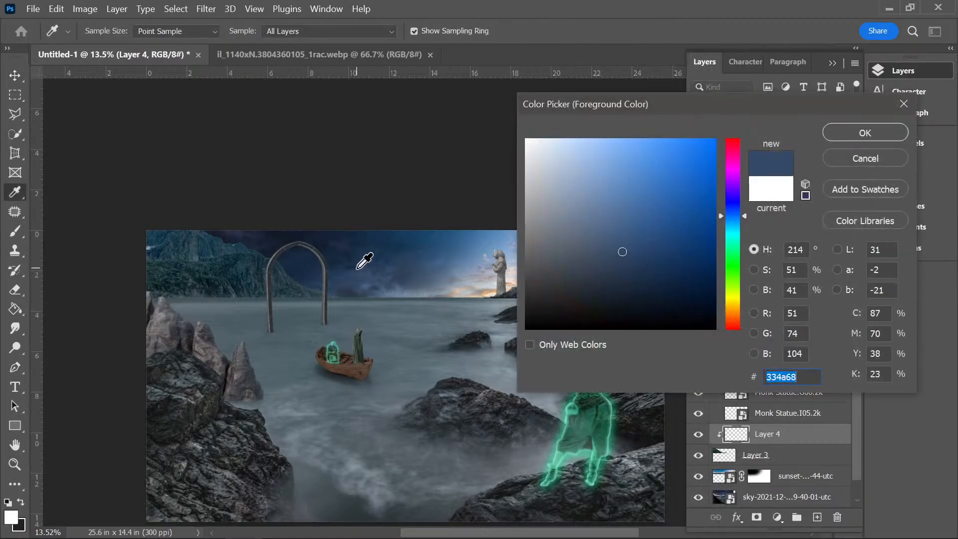
mouse_move(637, 217)
left_mouse_down()
mouse_move(634, 239)
mouse_move(625, 220)
left_mouse_up()
left_click(859, 135)
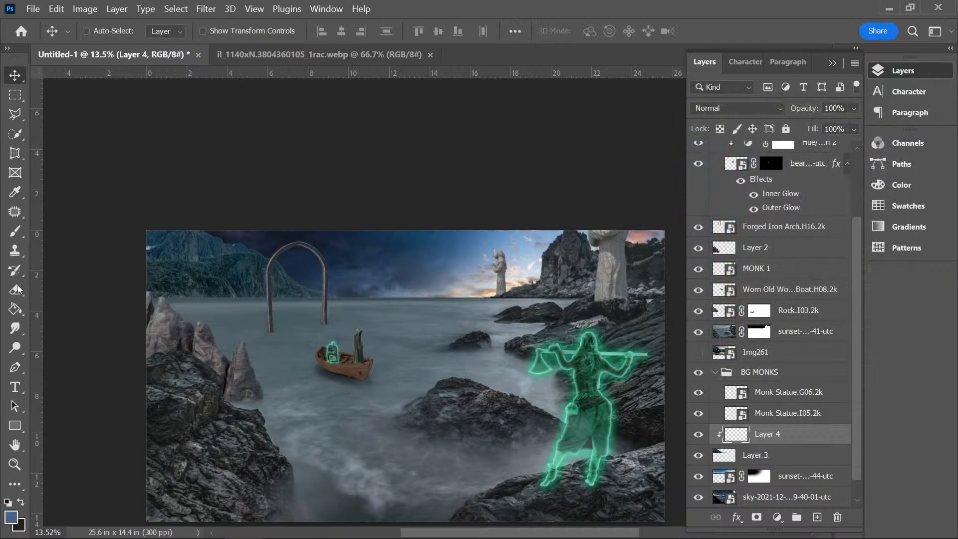
- Set up the Brush tool with a Soft Round Pressure tip, 0% hardness and a size of 448 px
left_click(15, 231)
left_click(108, 31)
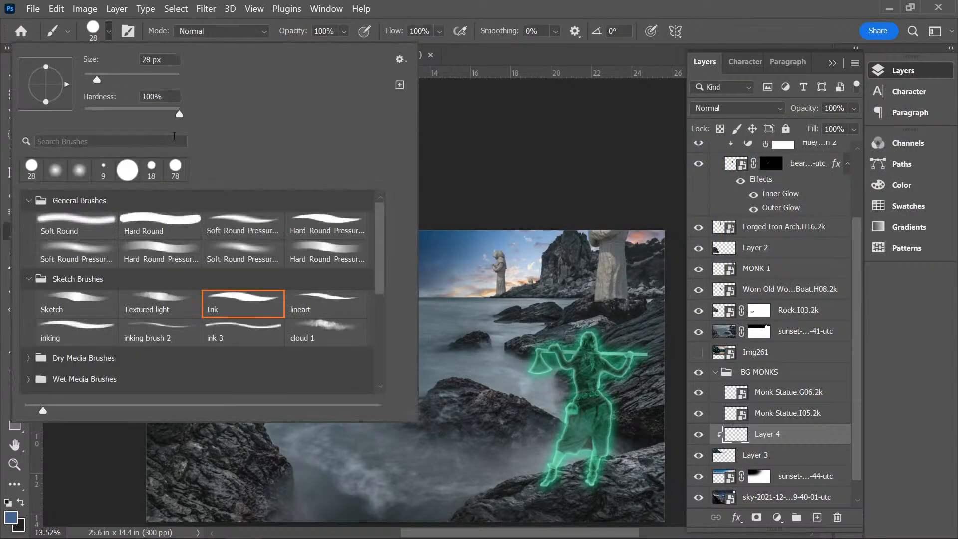
left_click(238, 249)
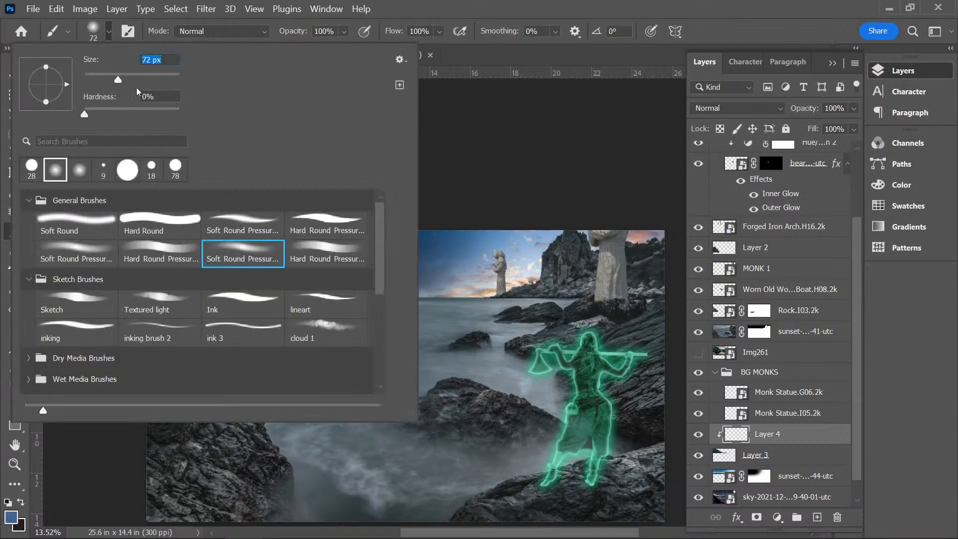
left_click(133, 75)
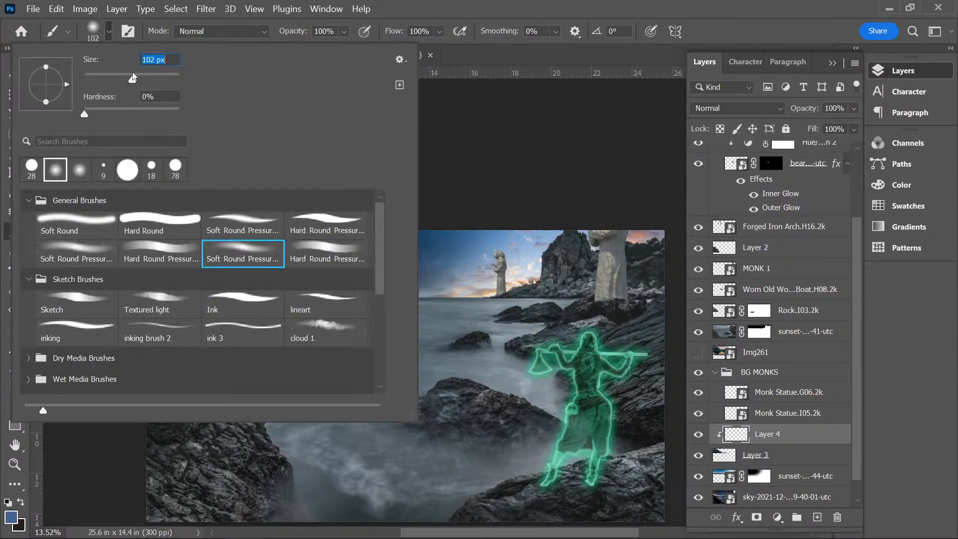
left_click(416, 8)
left_click(108, 30)
left_click(448, 8)
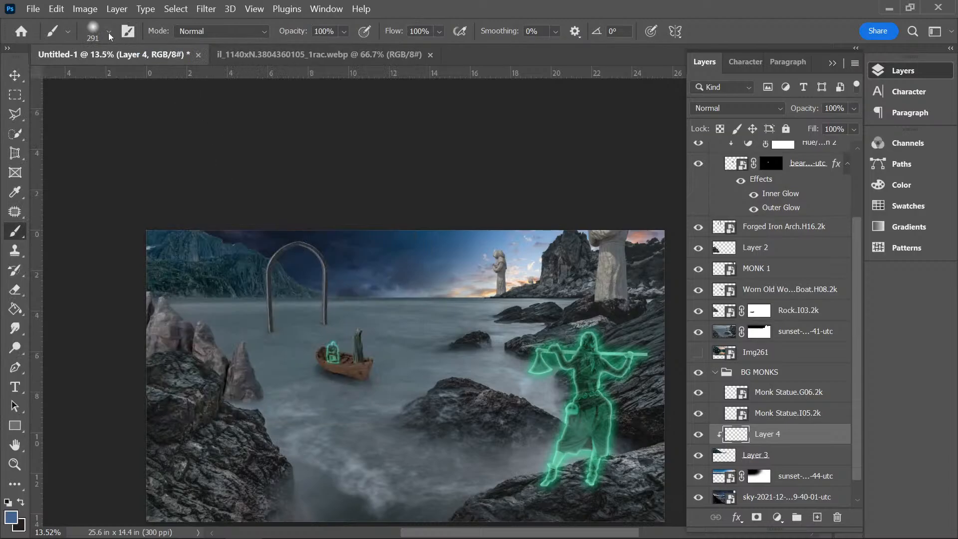
left_click(109, 32)
left_click(435, 4)
- Paint a soft blue haze over the distant mountains behind the arch on the clipped layer, using 6% brush flow
left_click(439, 32)
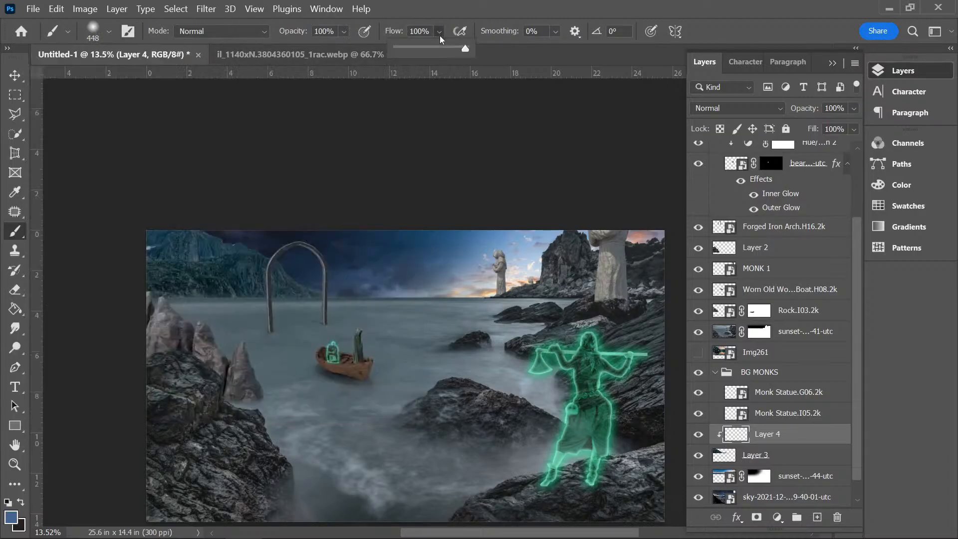
left_click_drag(405, 51, 401, 52)
left_click(552, 2)
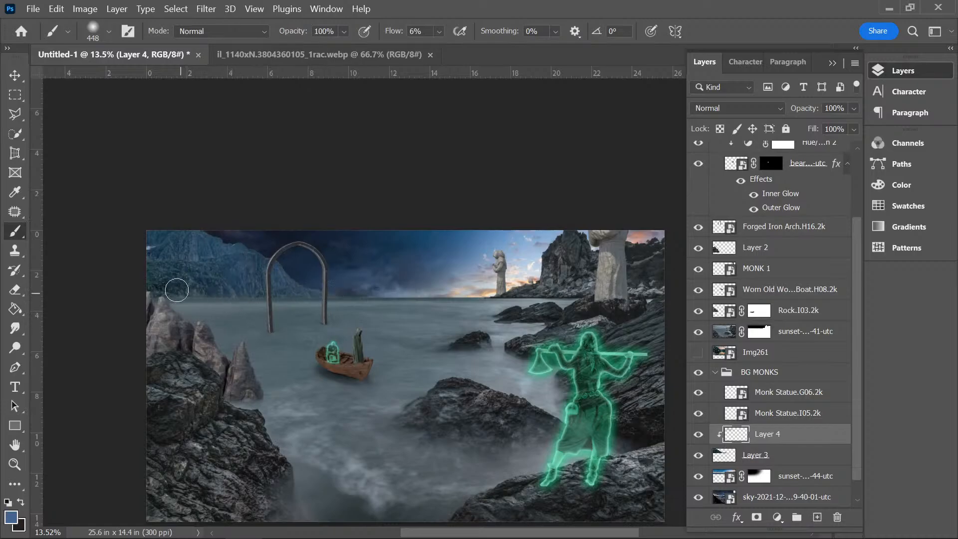
mouse_move(147, 259)
left_mouse_down()
mouse_move(156, 237)
mouse_move(197, 276)
mouse_move(289, 270)
mouse_move(321, 297)
mouse_move(365, 293)
mouse_move(266, 298)
mouse_move(250, 282)
left_mouse_up()
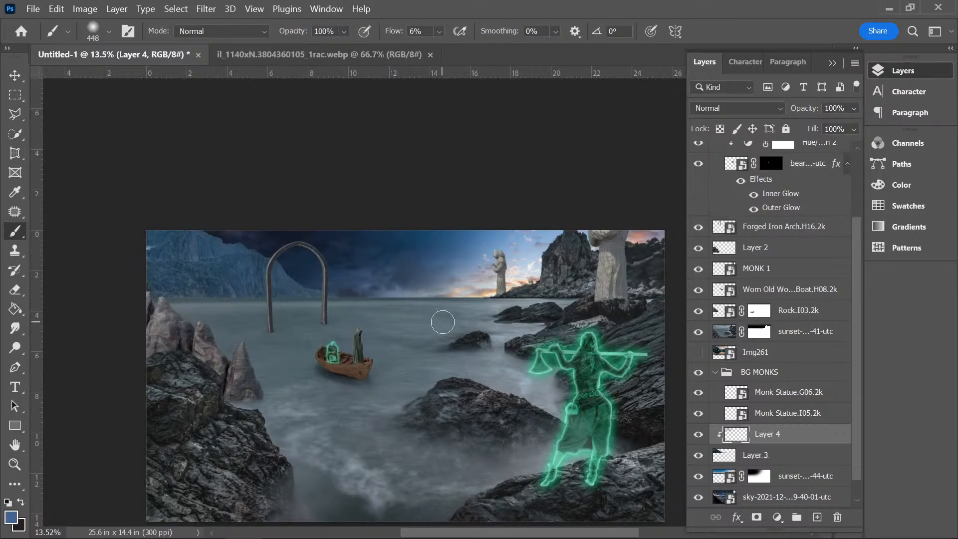
- Paint soft blue haze over the distant mountain on Layer 4 and release the layer's clipping mask
mouse_move(236, 272)
left_mouse_down()
mouse_move(219, 256)
mouse_move(190, 293)
mouse_move(174, 293)
mouse_move(156, 254)
mouse_move(149, 266)
mouse_move(205, 266)
mouse_move(233, 249)
mouse_move(272, 275)
left_mouse_up()
right_click(762, 441)
left_click(631, 341)
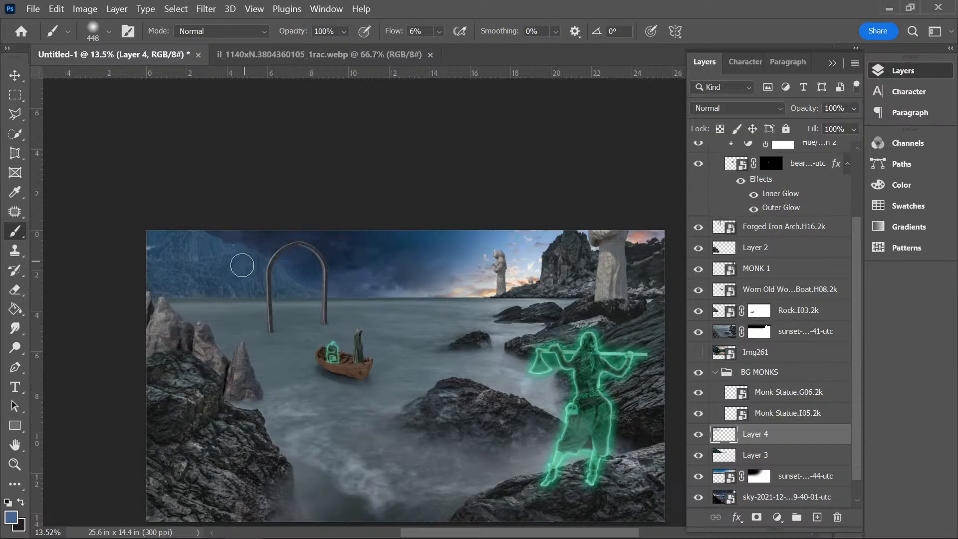
- Set Layer 4's opacity to 79%
left_click(854, 109)
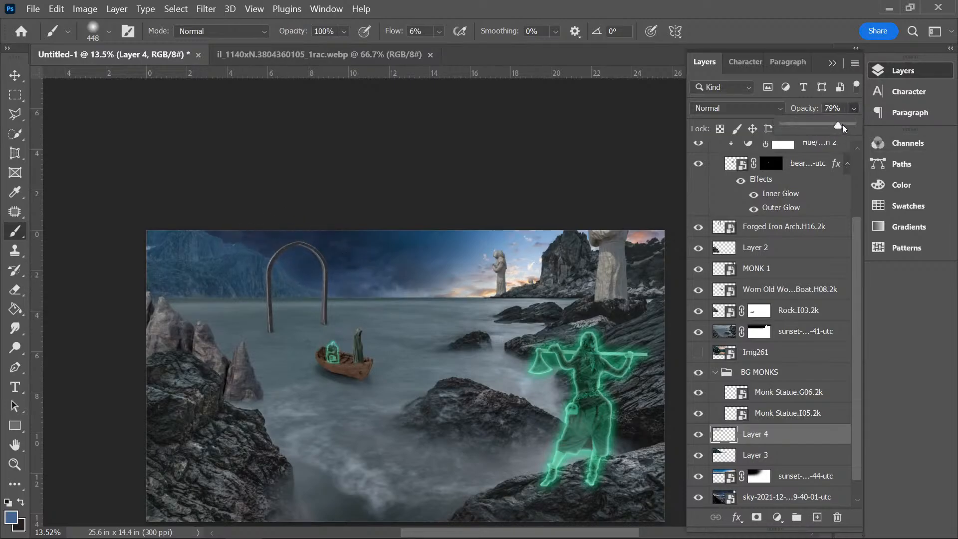
left_click(803, 339)
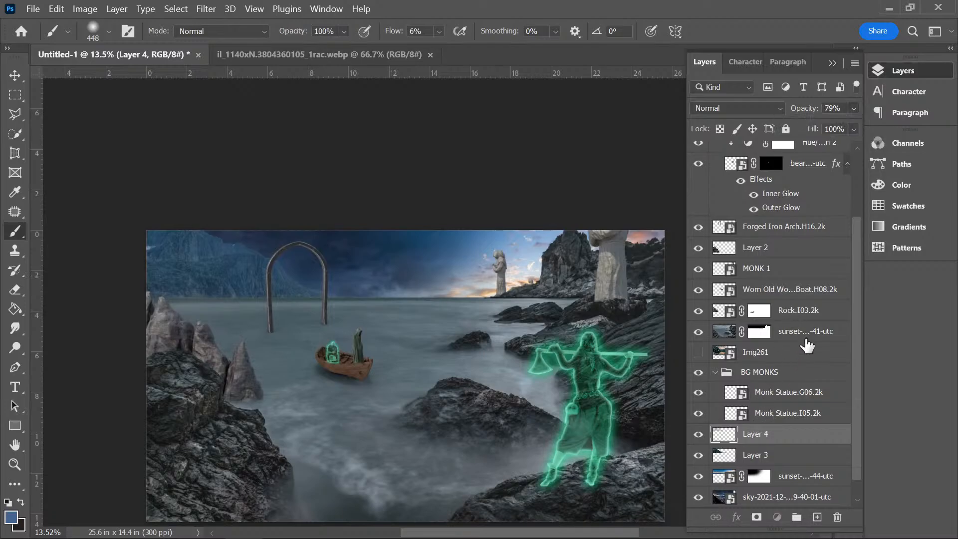
- Add a new layer above the sunset-...-41-utc sea layer and clip it to that layer
left_click(802, 338)
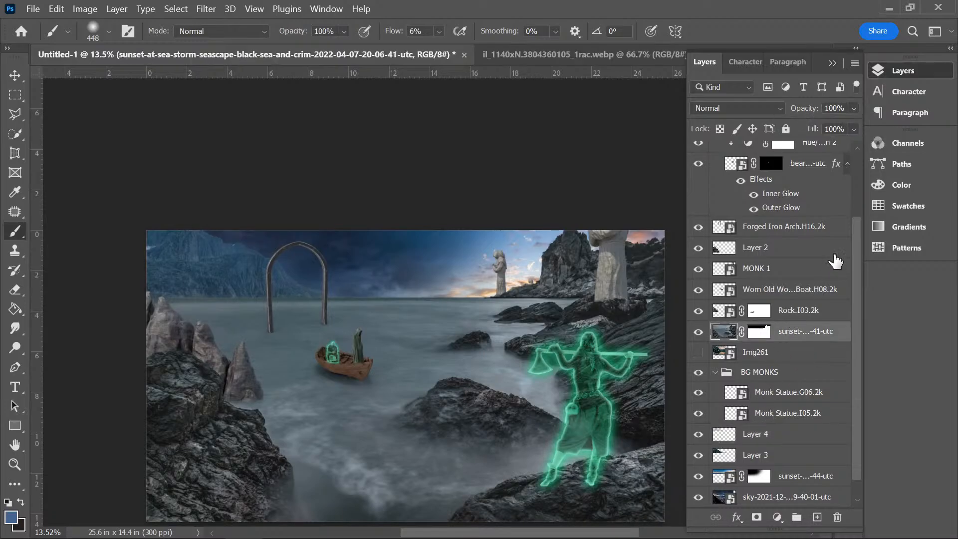
left_click(816, 517)
right_click(772, 333)
left_click(625, 341)
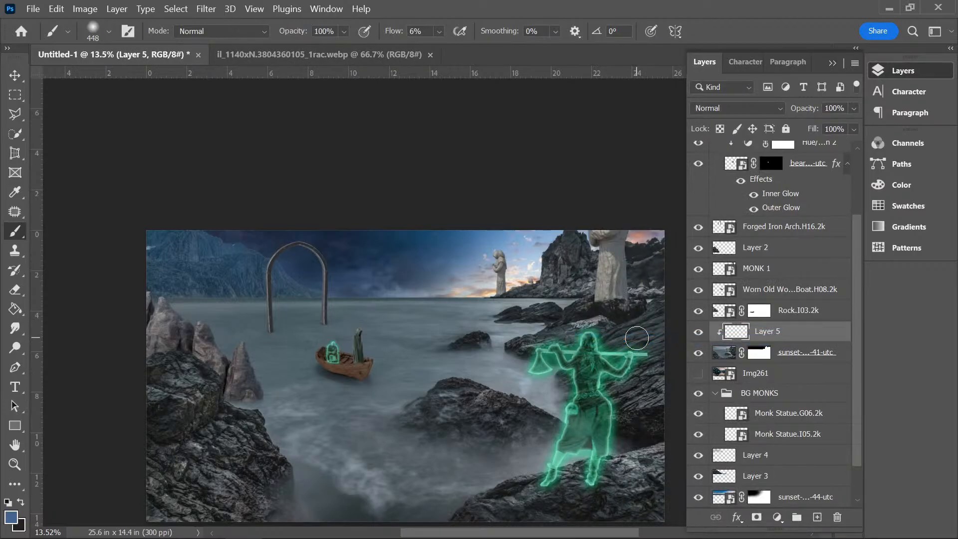
- Set the foreground colour to black (000000)
left_click(832, 63)
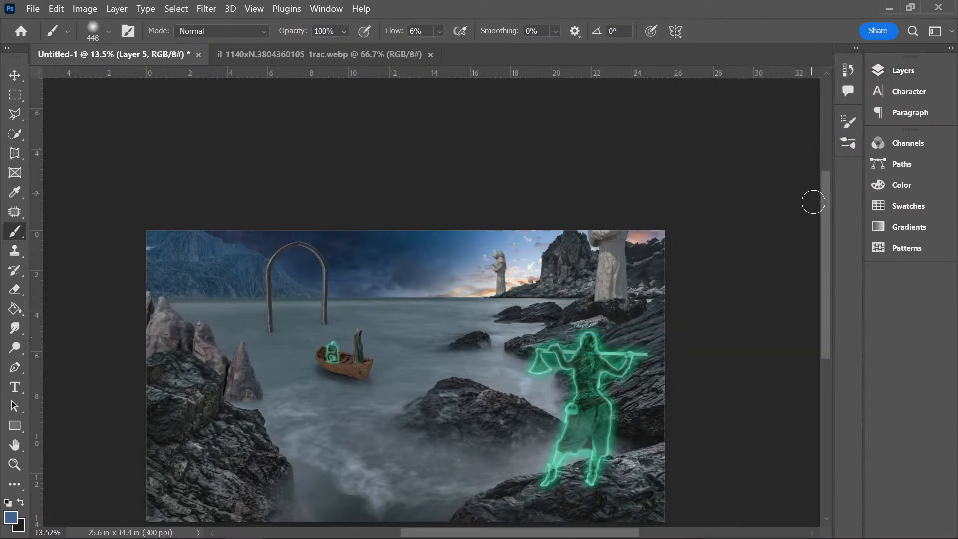
left_click_drag(826, 196, 822, 215)
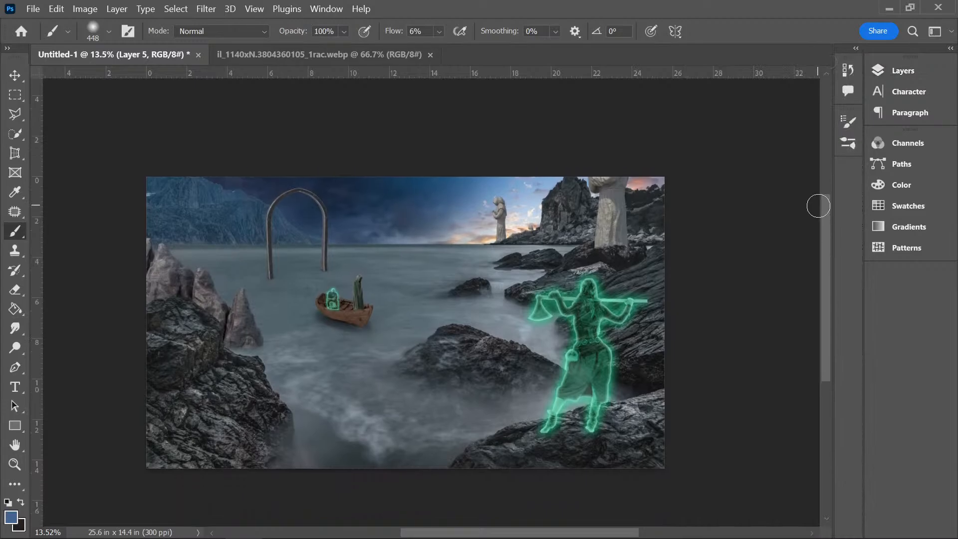
left_click(22, 503)
left_click(11, 519)
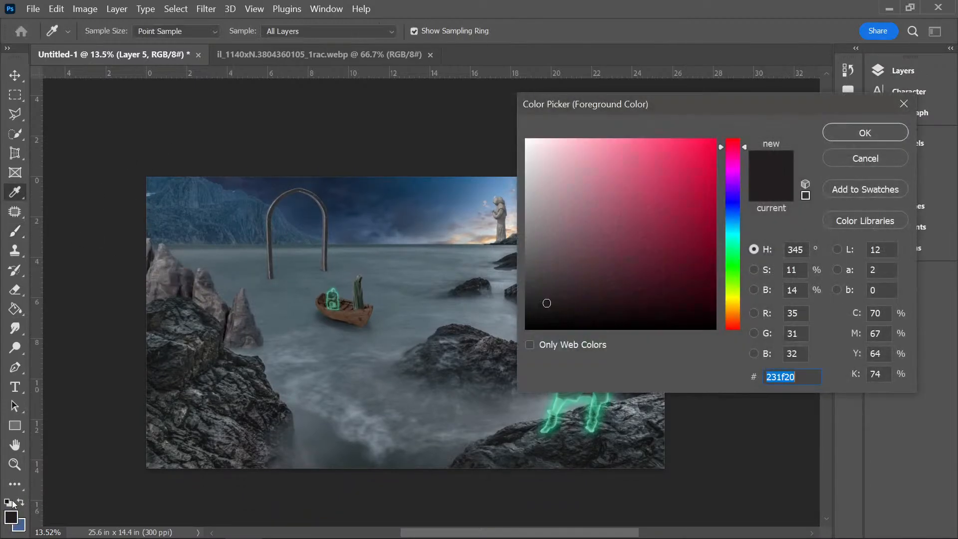
type("000000")
left_click(843, 132)
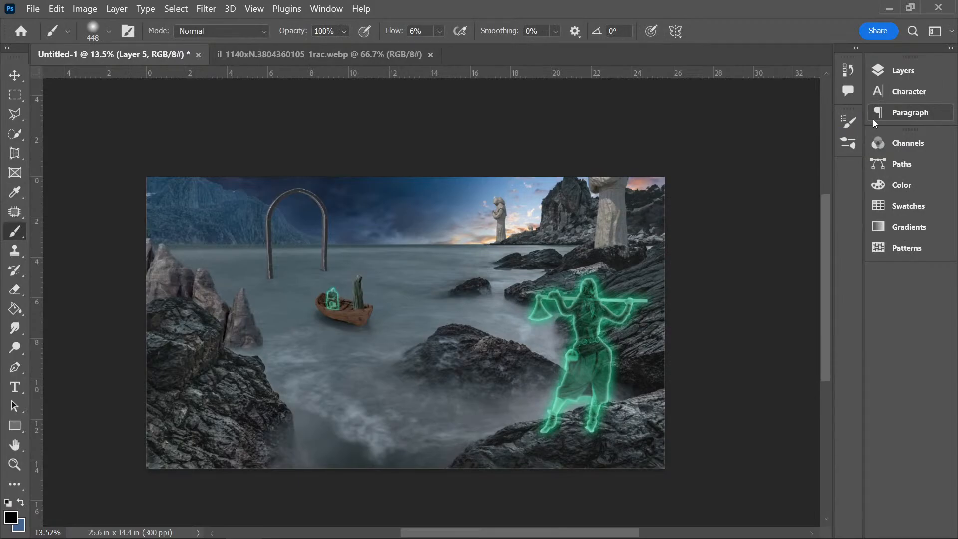
- Enlarge the soft round brush to 1102 px
left_click(106, 32)
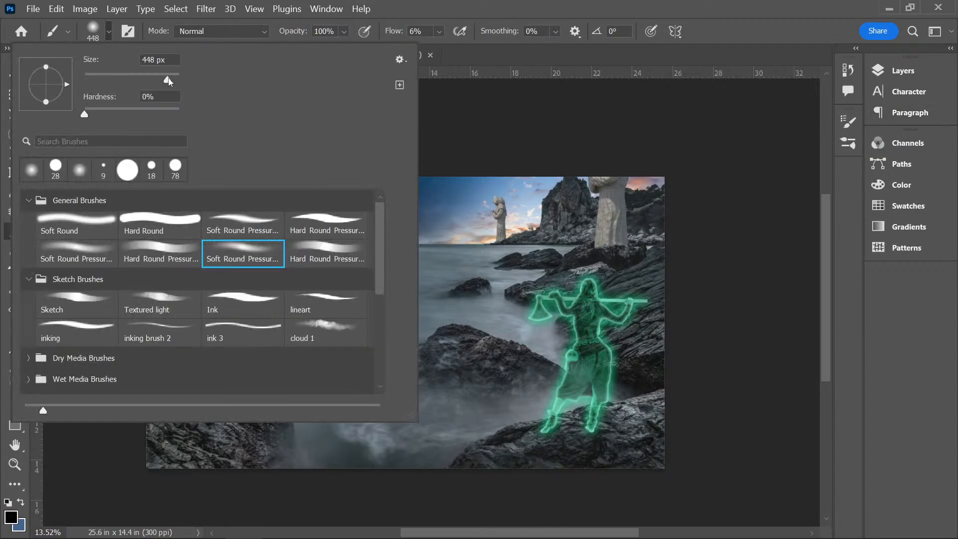
left_click_drag(169, 81, 170, 80)
key("Return")
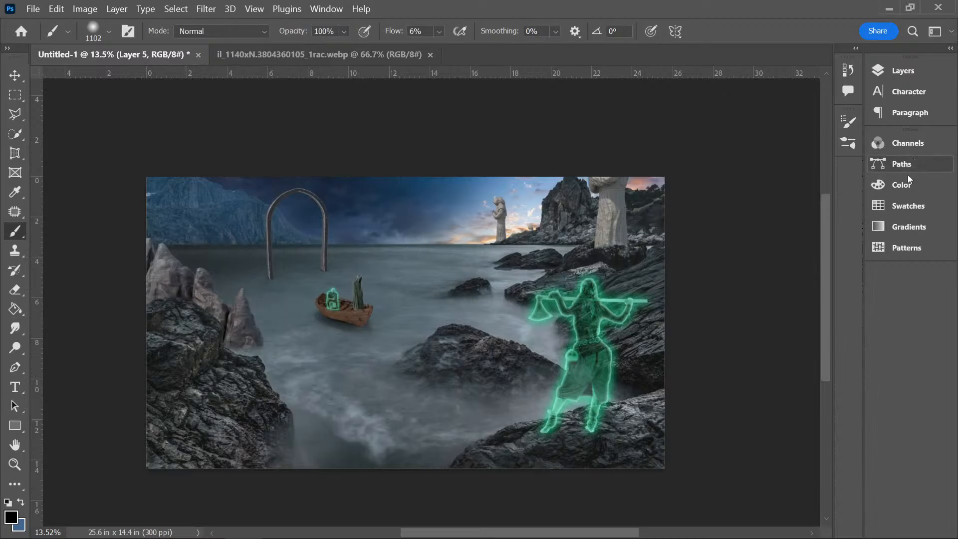
- Paint soft black shading over the far water on a new layer above Layer 5 and set its opacity to 65%
left_click(913, 73)
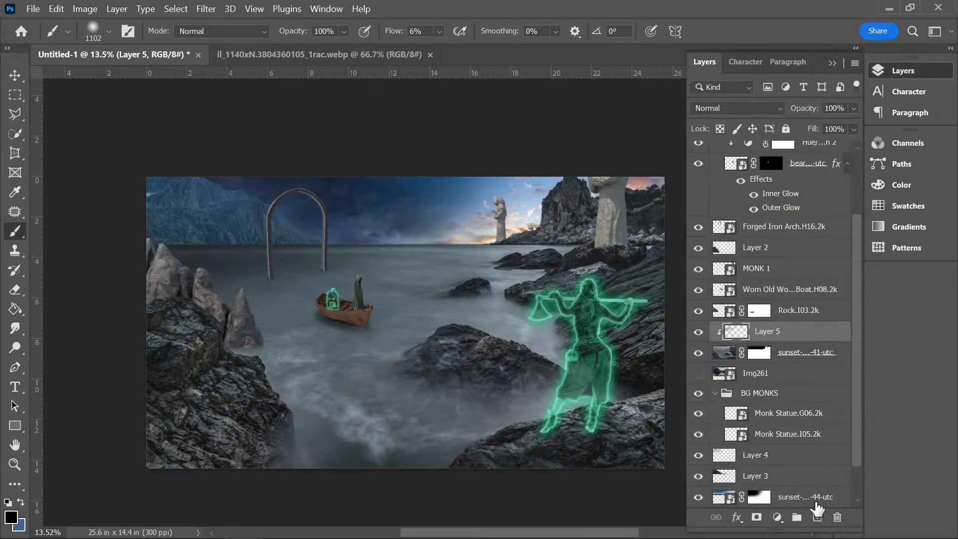
left_click(817, 517)
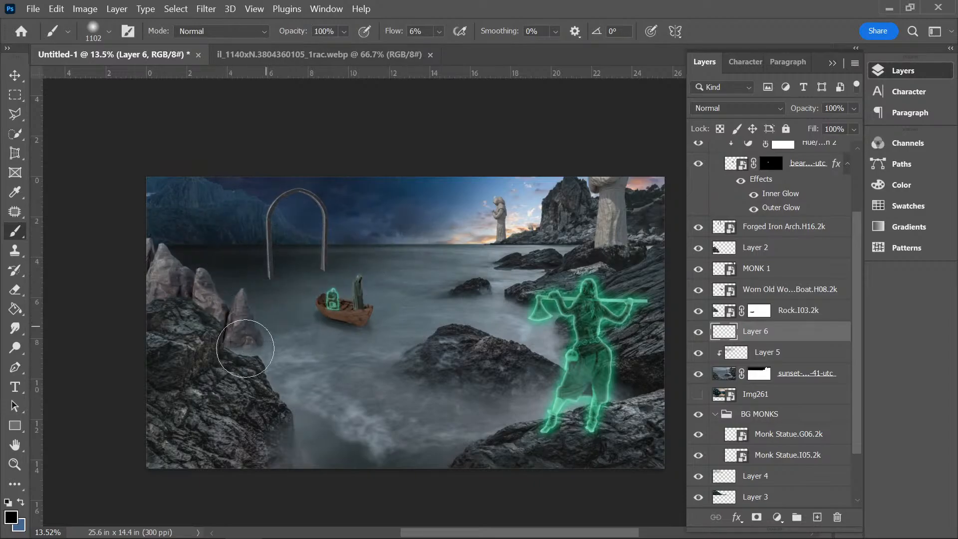
left_click(854, 108)
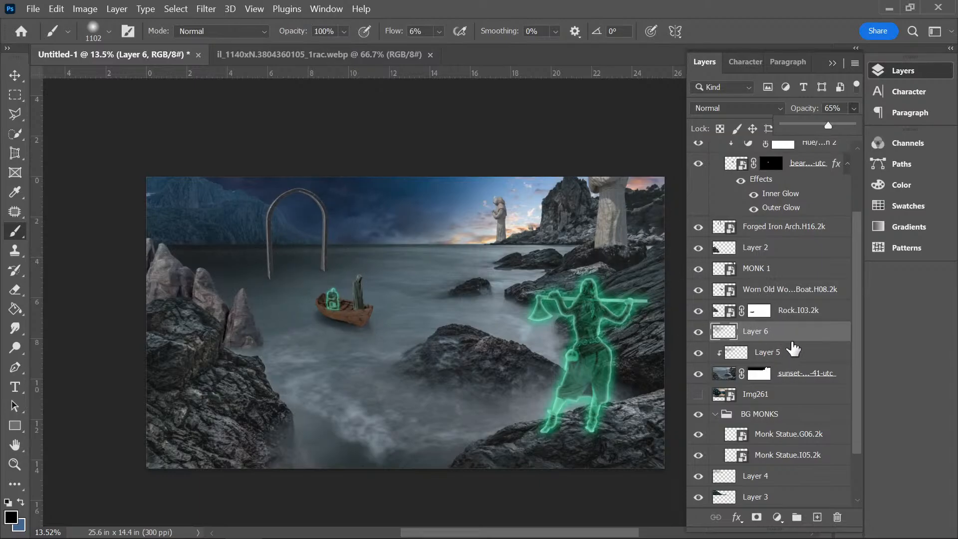
- Collapse the BG MONKS group and add a Photo Filter adjustment clipped to Layer 2
scroll(827, 344, "down", 3)
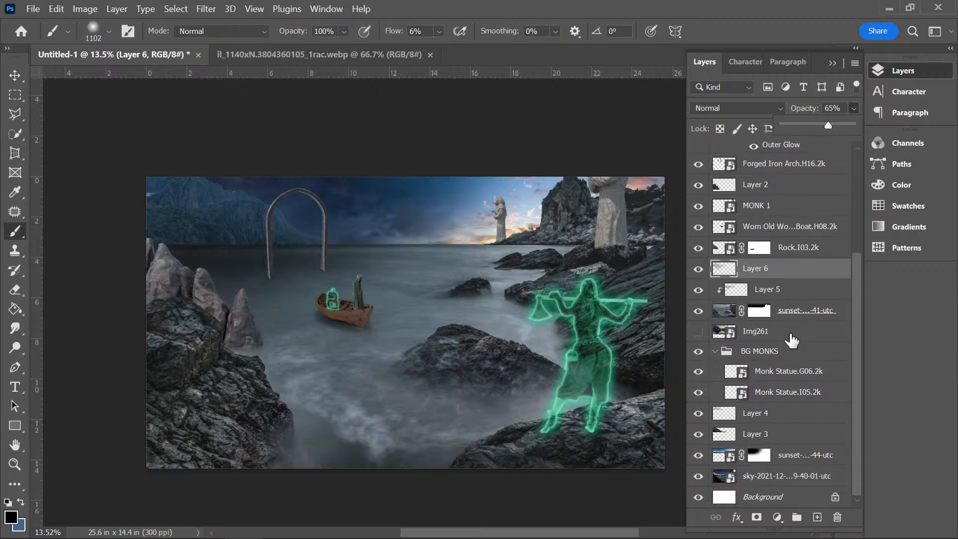
left_click(716, 352)
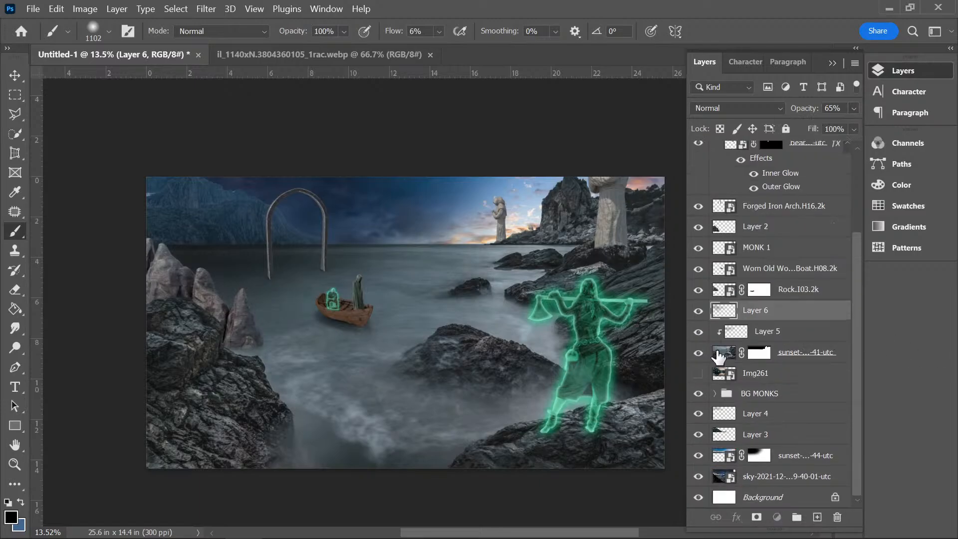
scroll(828, 294, "up", 3)
left_click(795, 290)
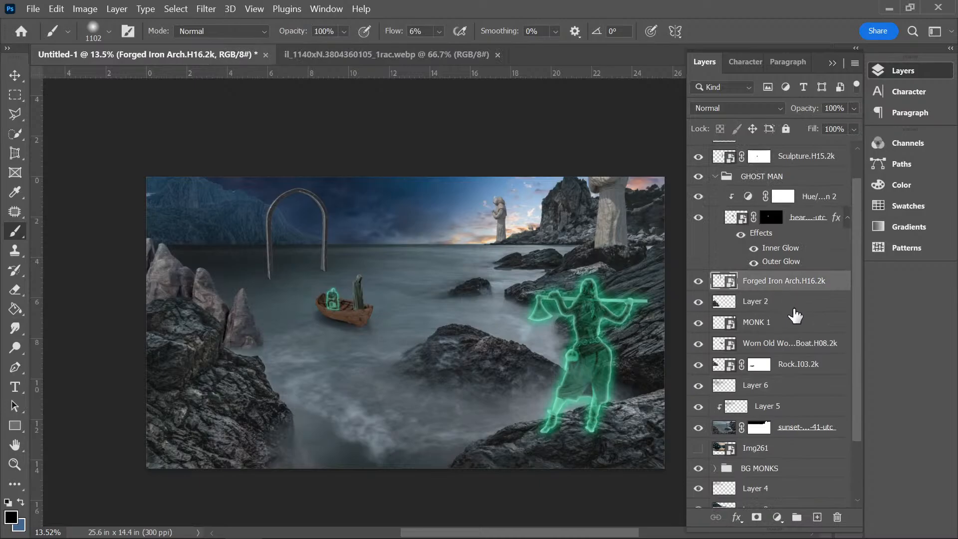
left_click(793, 306)
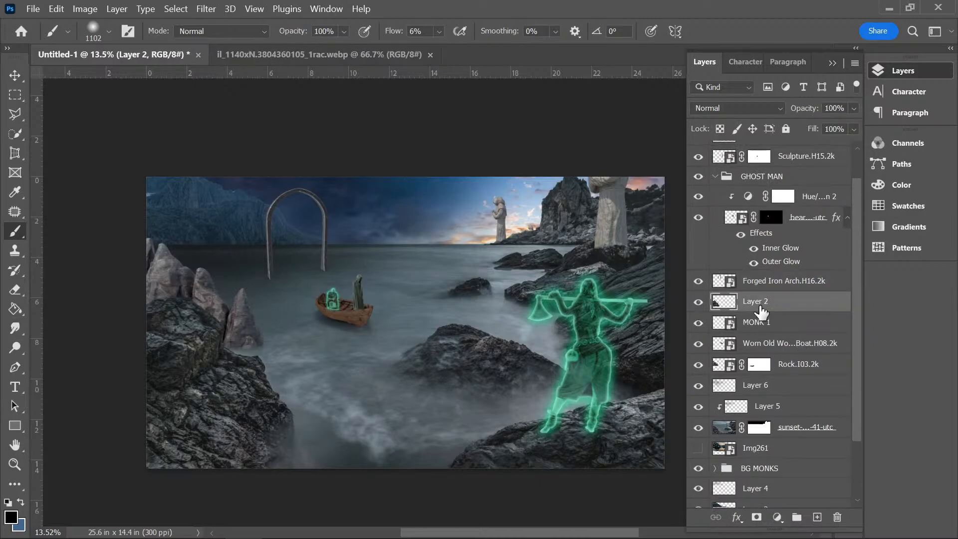
left_click(777, 517)
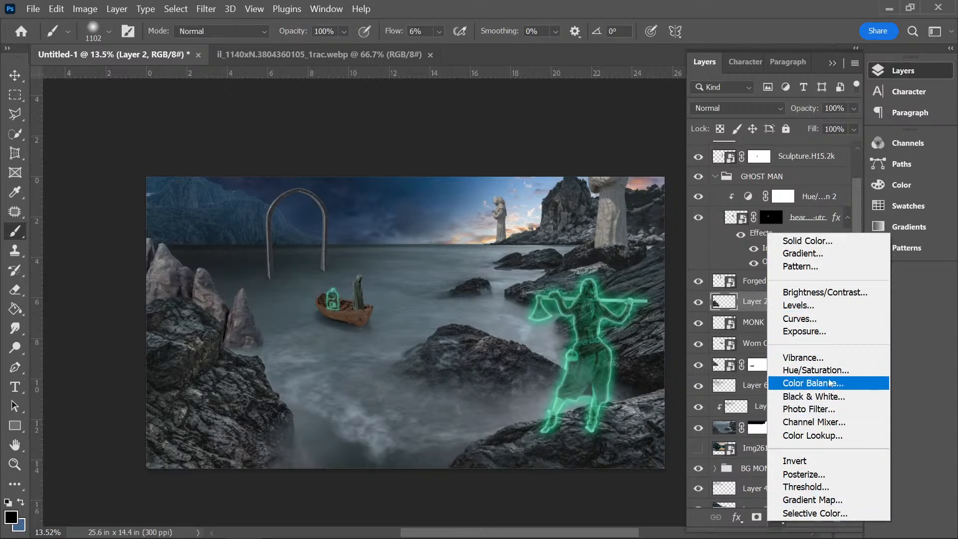
left_click(831, 412)
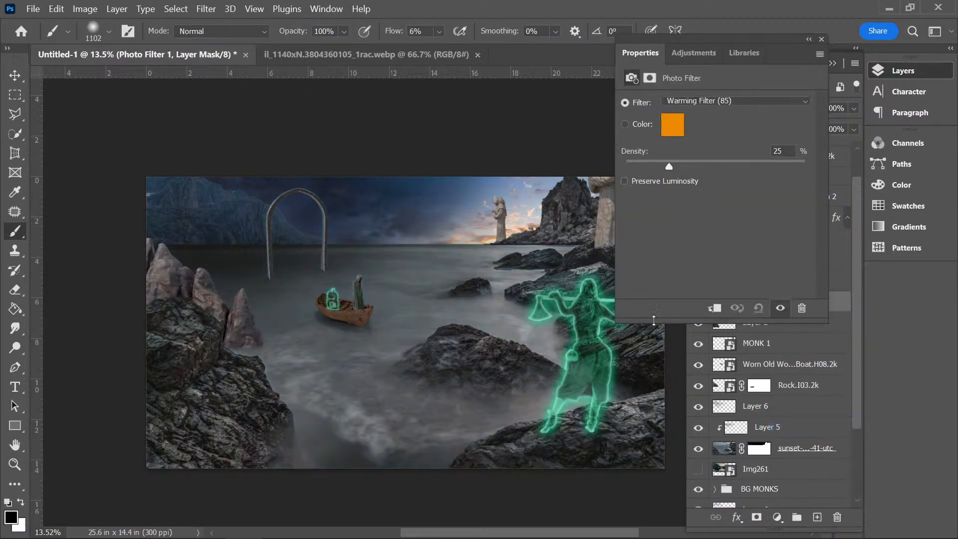
- Set the Photo Filter to a custom dark blue colour with a density of 9%
left_click(679, 125)
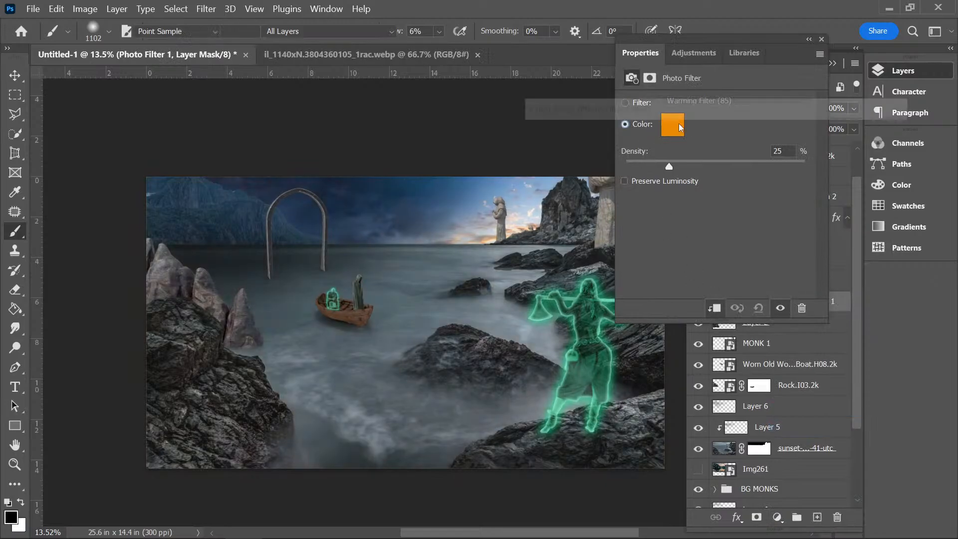
left_click(737, 216)
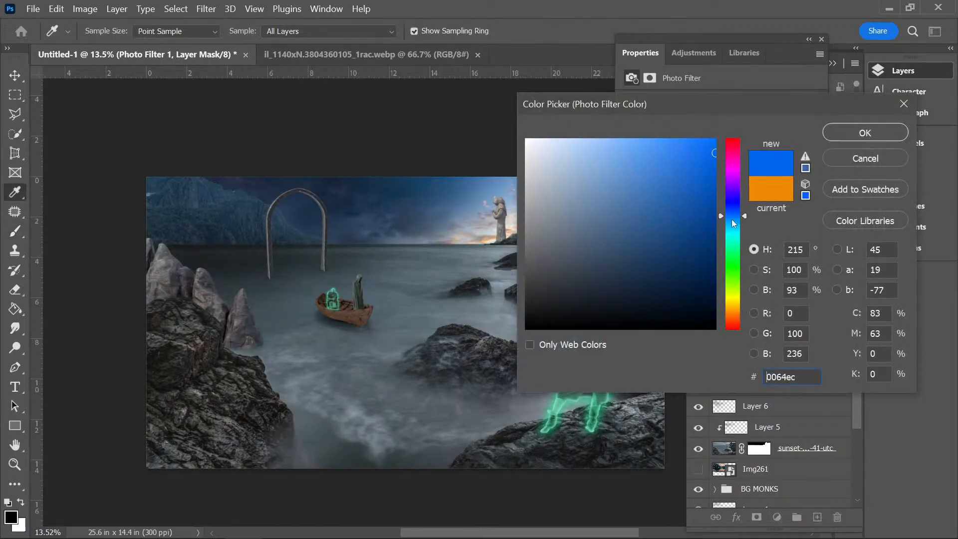
left_click(657, 278)
left_click(662, 261)
left_click_drag(662, 261, 664, 258)
left_click_drag(728, 216, 730, 224)
mouse_move(685, 270)
left_mouse_down()
mouse_move(693, 257)
mouse_move(689, 271)
left_mouse_up()
left_click(848, 134)
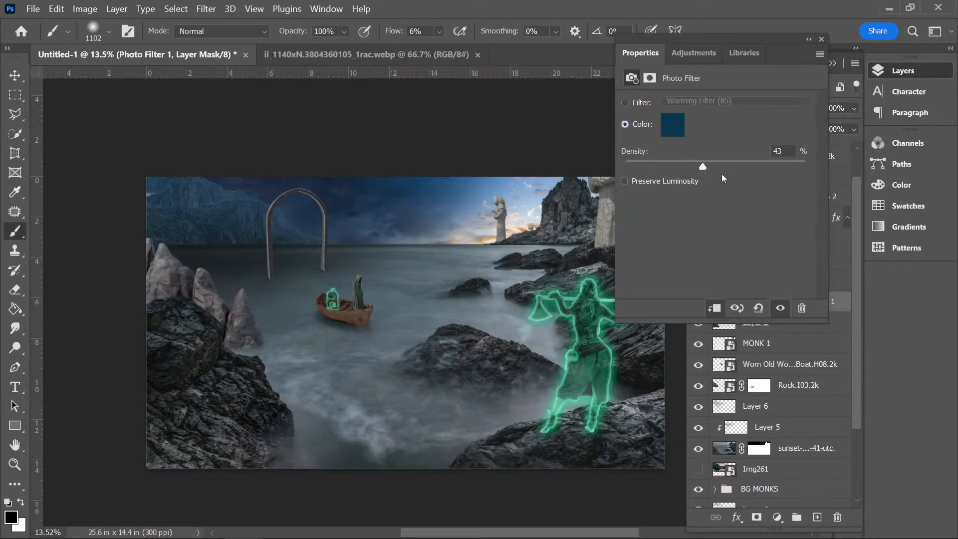
left_click_drag(721, 166, 642, 166)
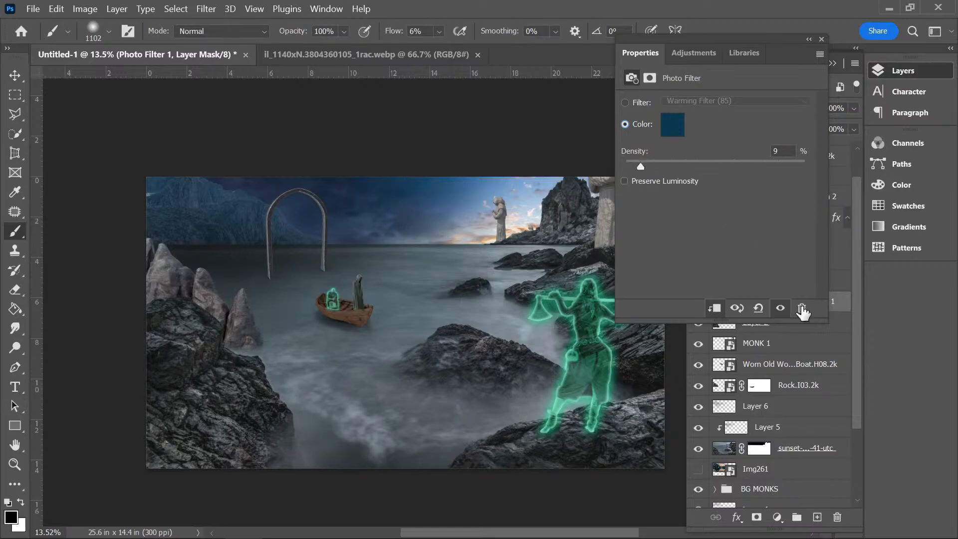
left_click(822, 40)
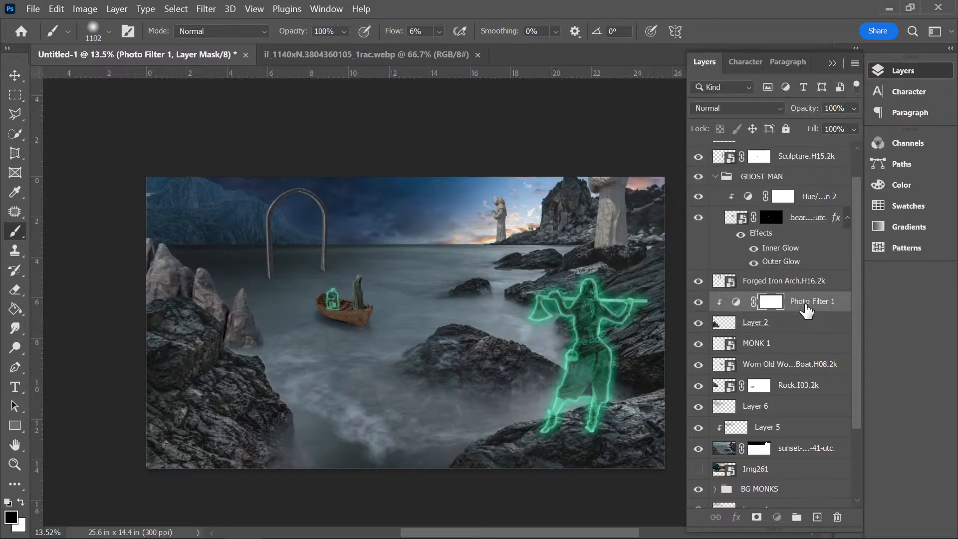
- Move the Photo Filter 1 adjustment directly above the Rock.I03.2k layer and clip it to that layer
left_click_drag(806, 307, 793, 389)
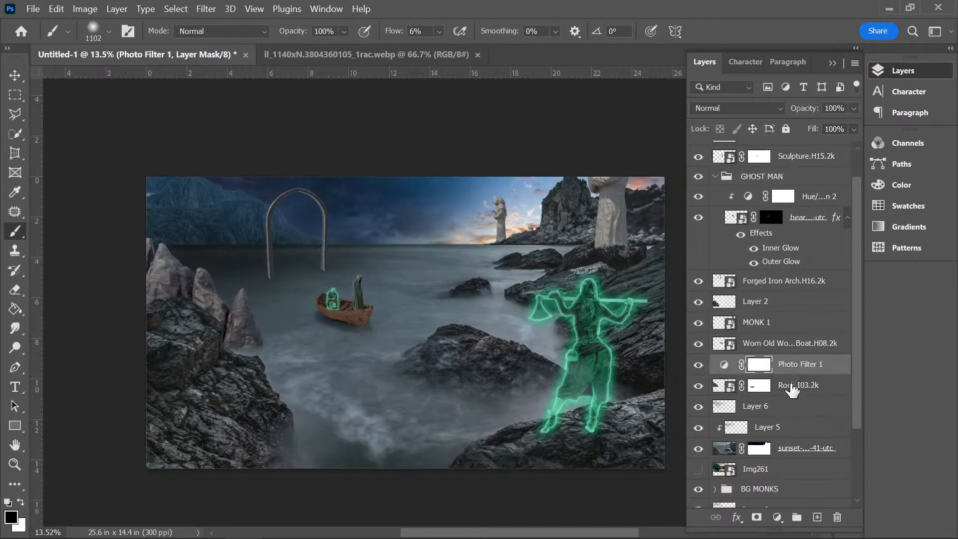
right_click(787, 366)
left_click(643, 343)
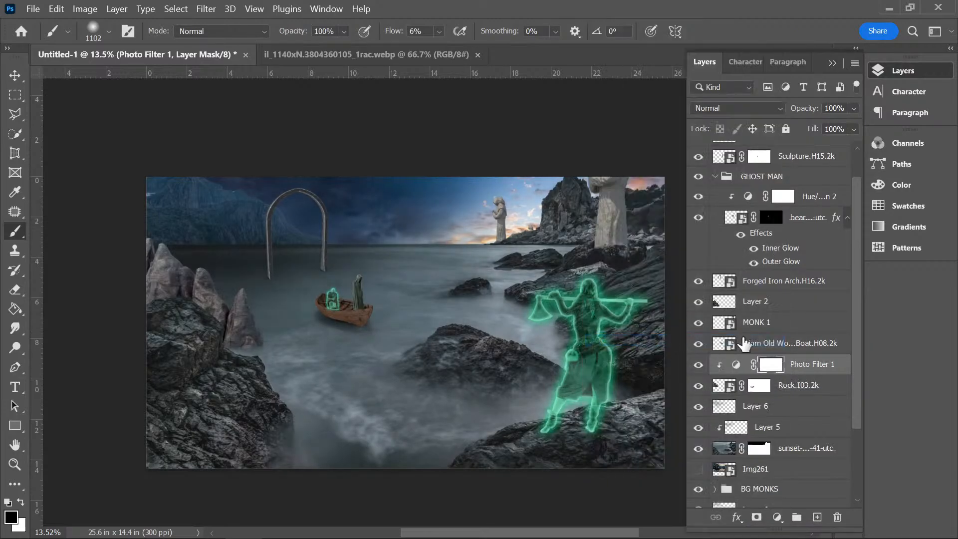
- Raise the density of Photo Filter 1 on the rocks to 68%
double_click(737, 365)
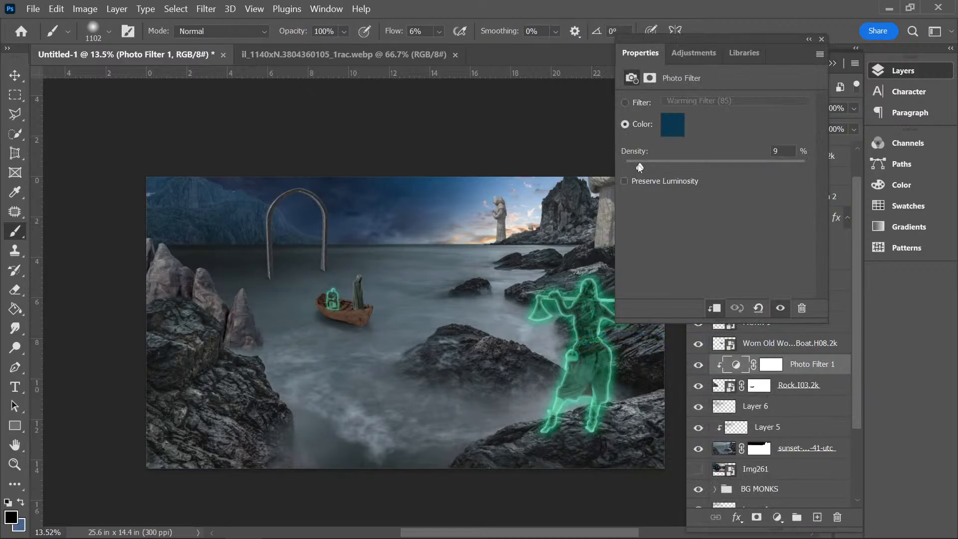
left_click_drag(680, 167, 748, 187)
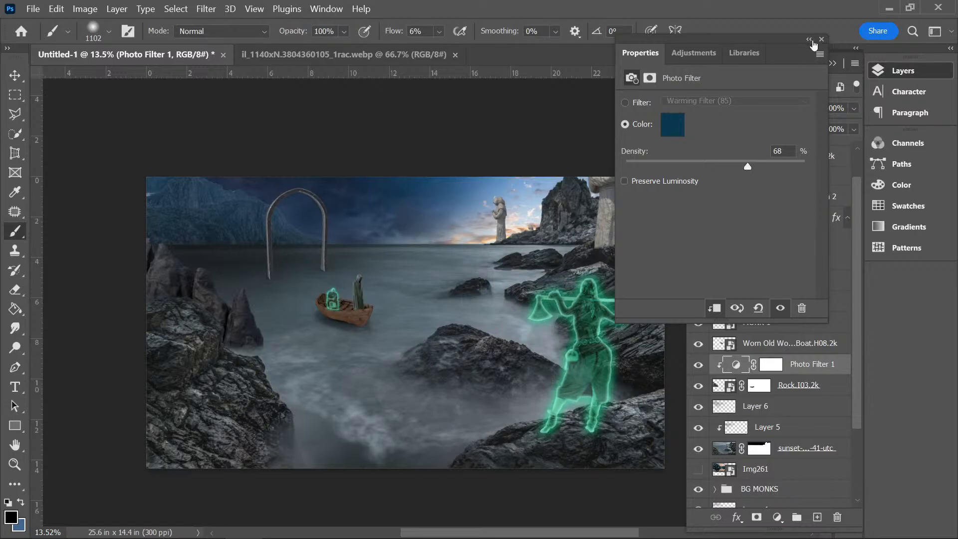
left_click(810, 40)
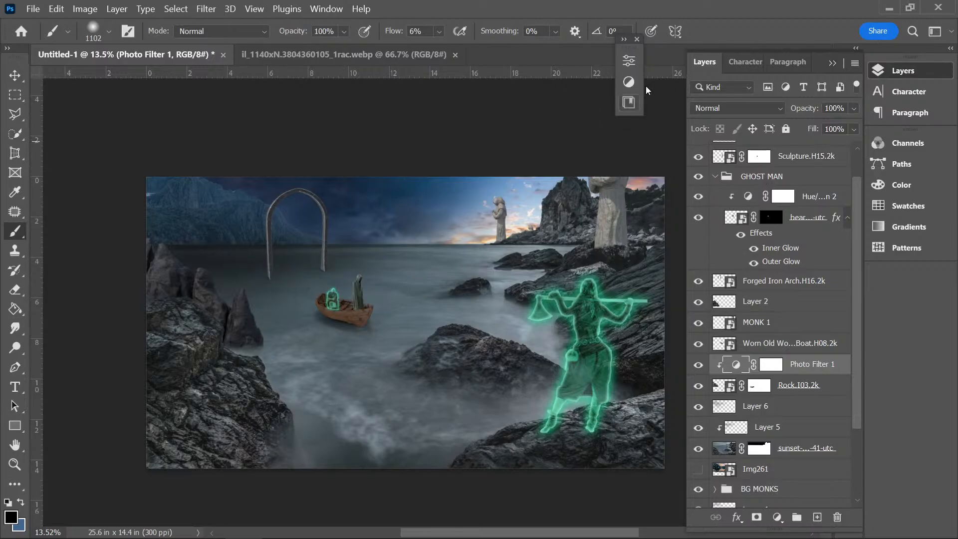
left_click(637, 39)
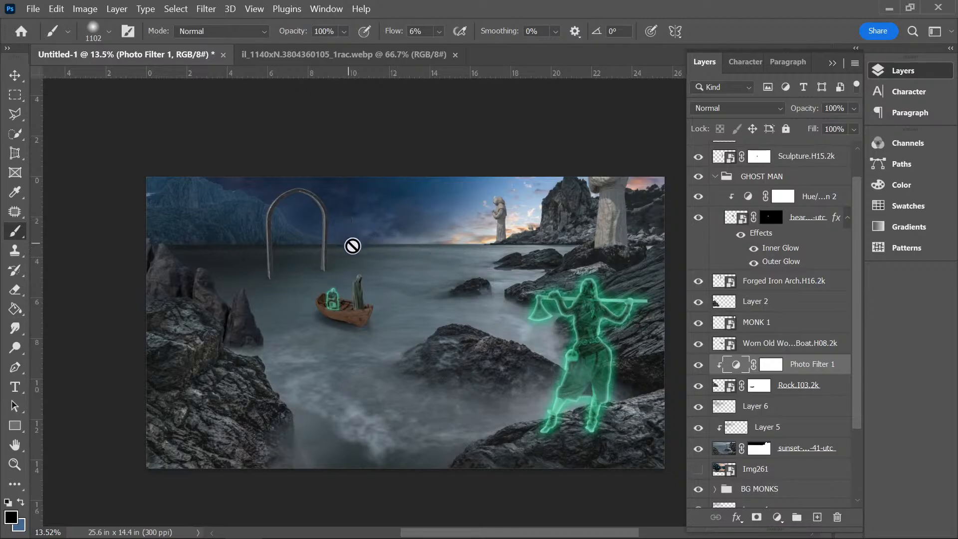
- Identify the wooden boat's layer by toggling its visibility and rename it BOAT
scroll(300, 343, "up", 2)
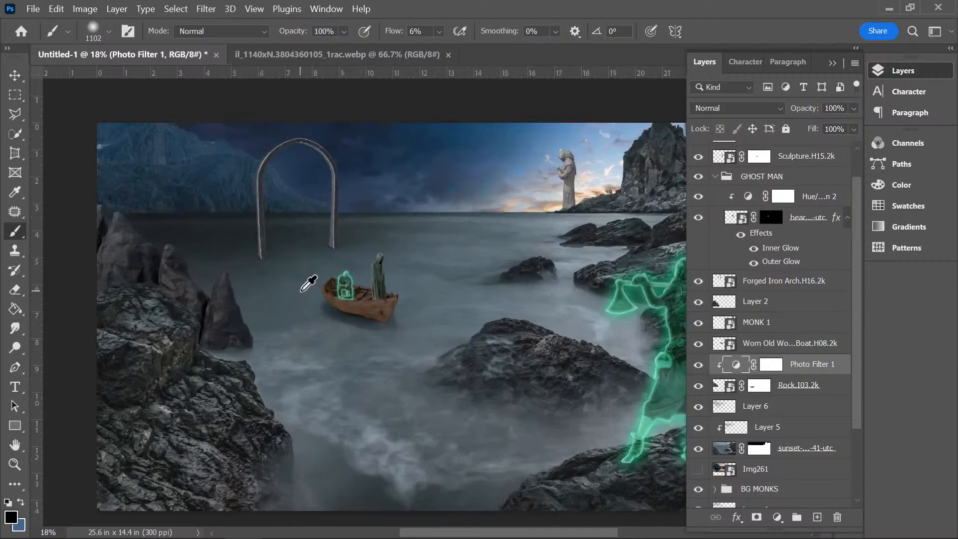
scroll(308, 283, "up", 2)
scroll(316, 274, "down", 2)
scroll(353, 289, "up", 3)
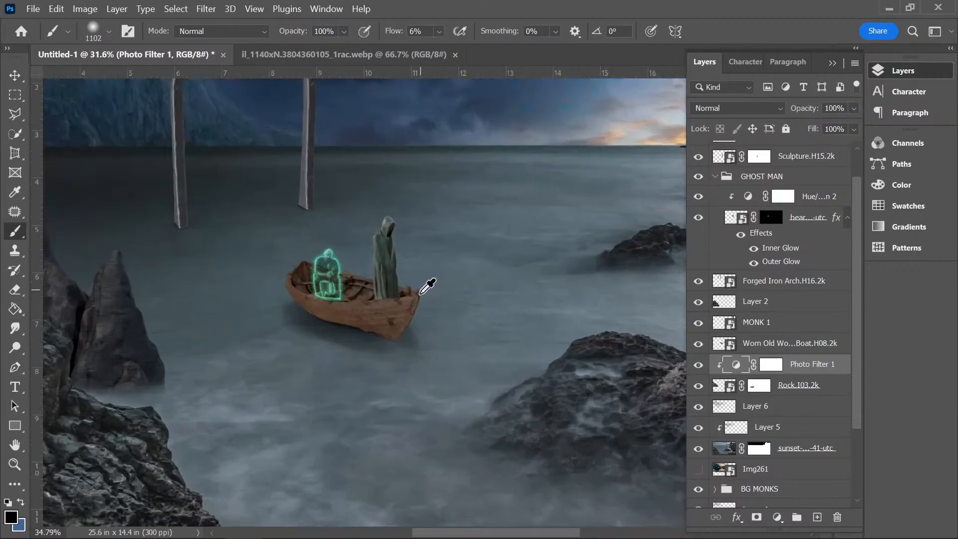
scroll(399, 274, "up", 3)
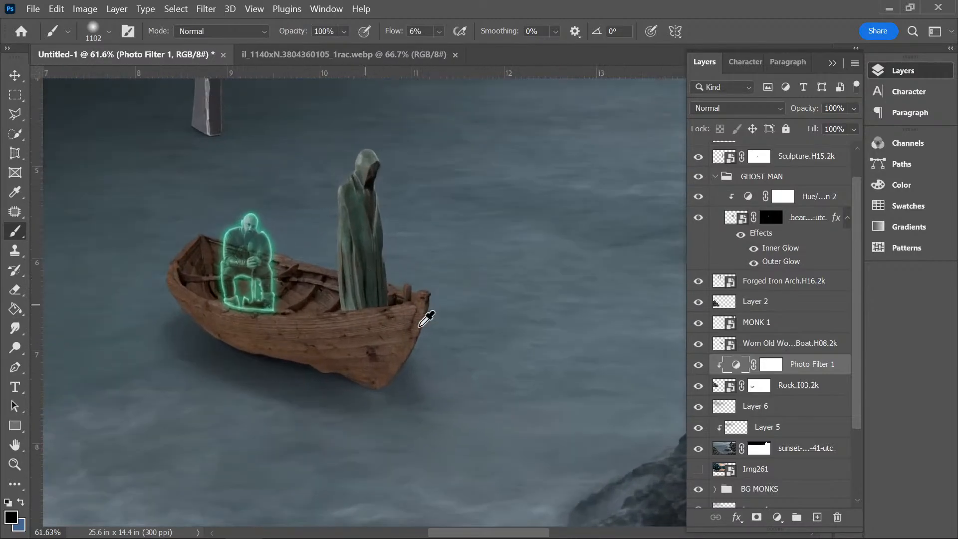
scroll(758, 367, "down", 2)
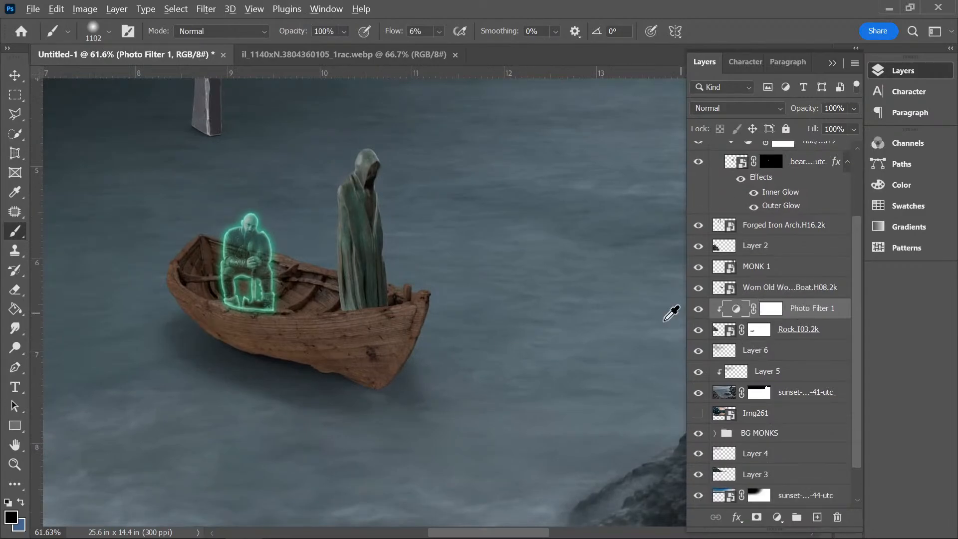
scroll(671, 314, "down", 3)
left_click(698, 288)
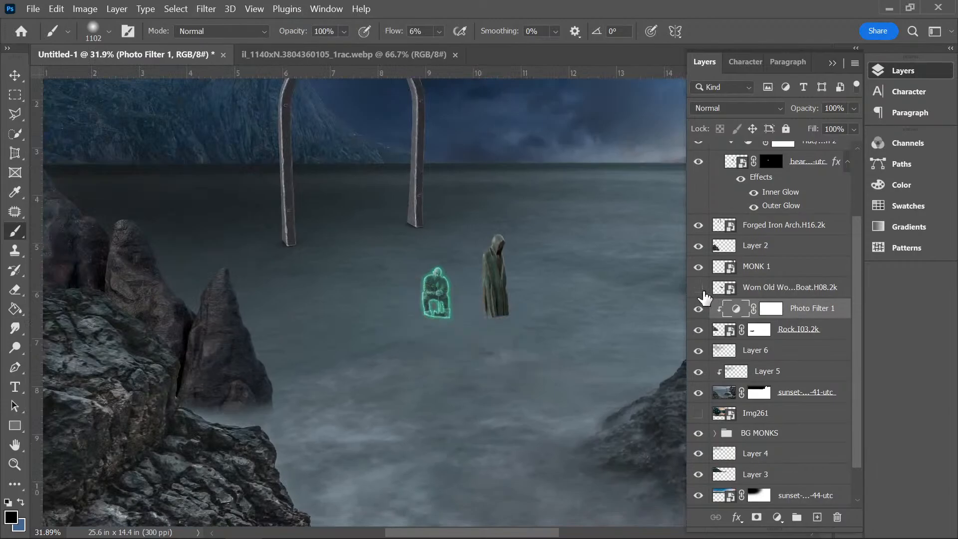
left_click(699, 288)
double_click(782, 287)
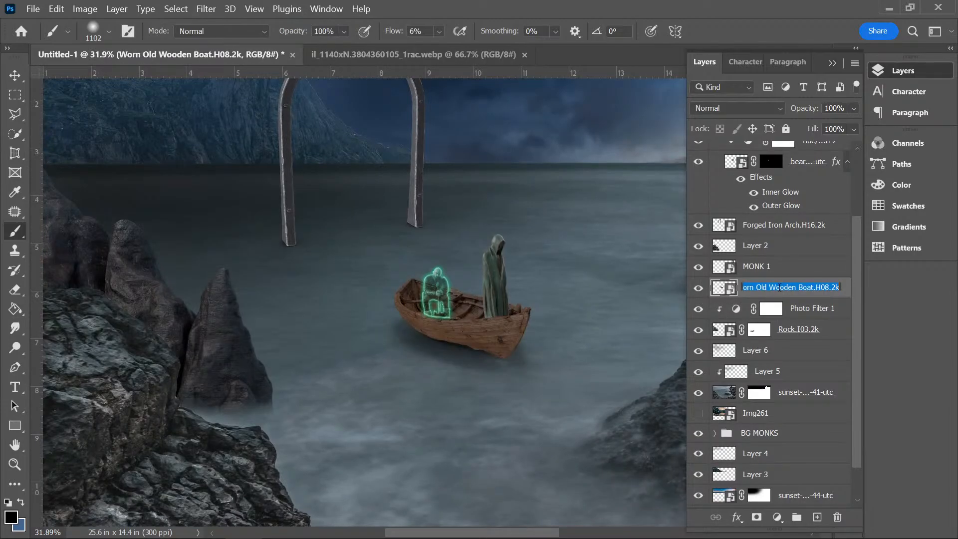
type("BOAT")
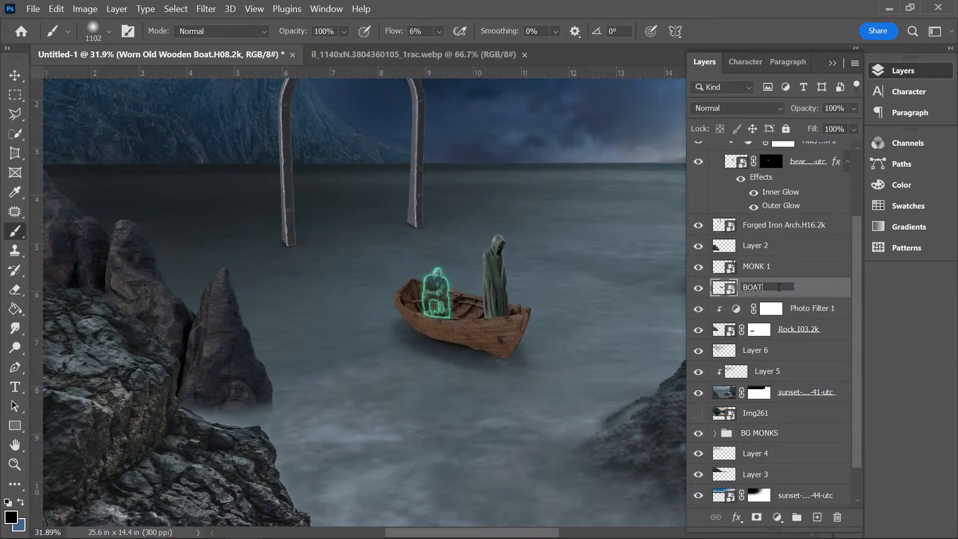
key("Return")
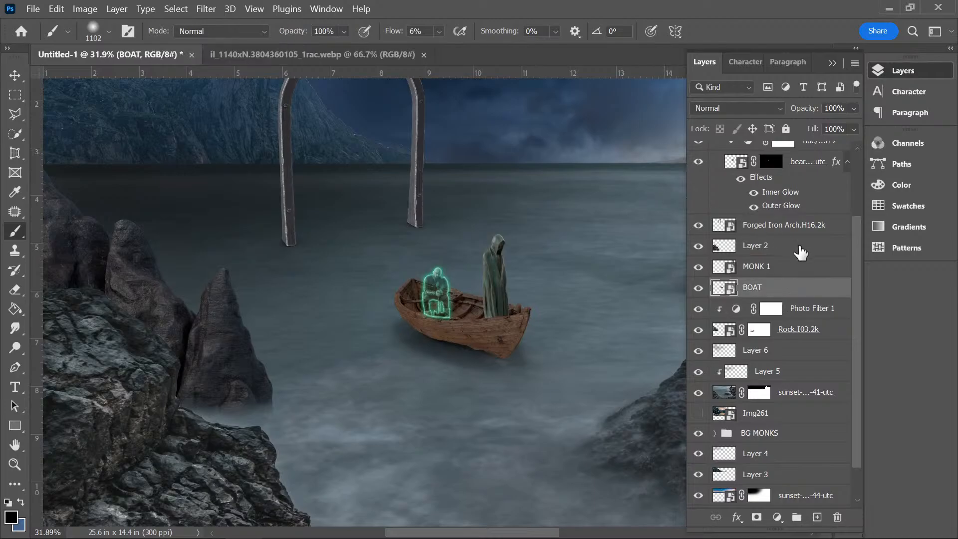
- Add a Photo Filter adjustment directly above the BOAT layer
left_click(797, 314)
left_click(774, 292)
left_click(767, 275)
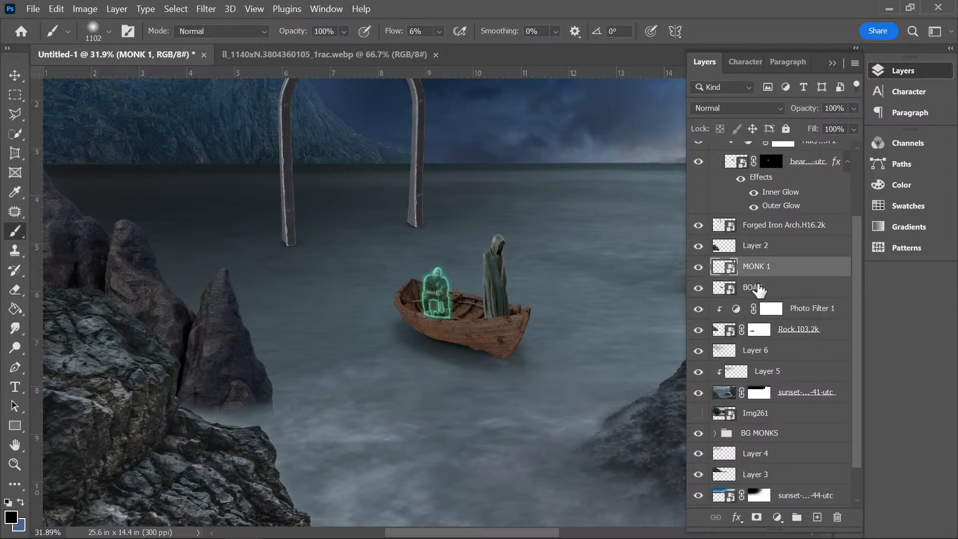
left_click(761, 291)
left_click(777, 517)
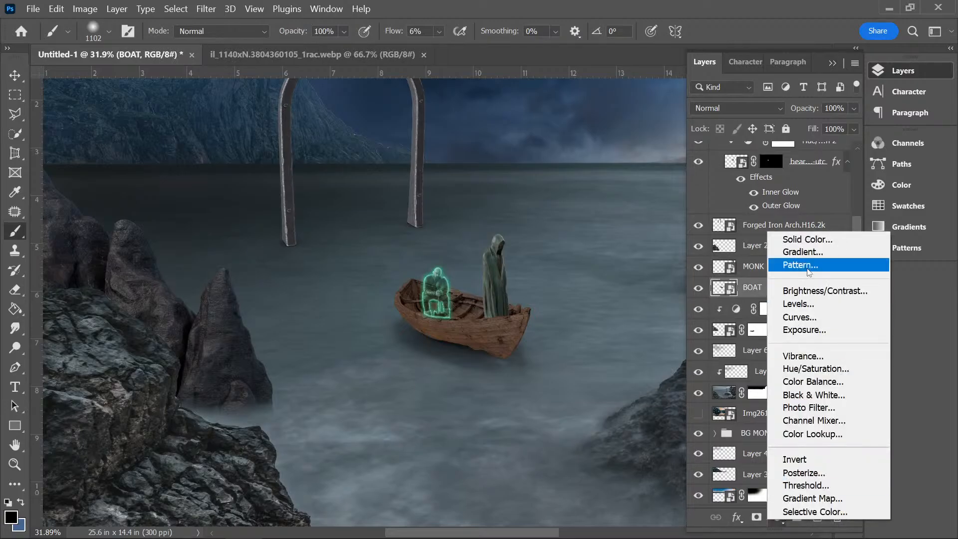
left_click(811, 407)
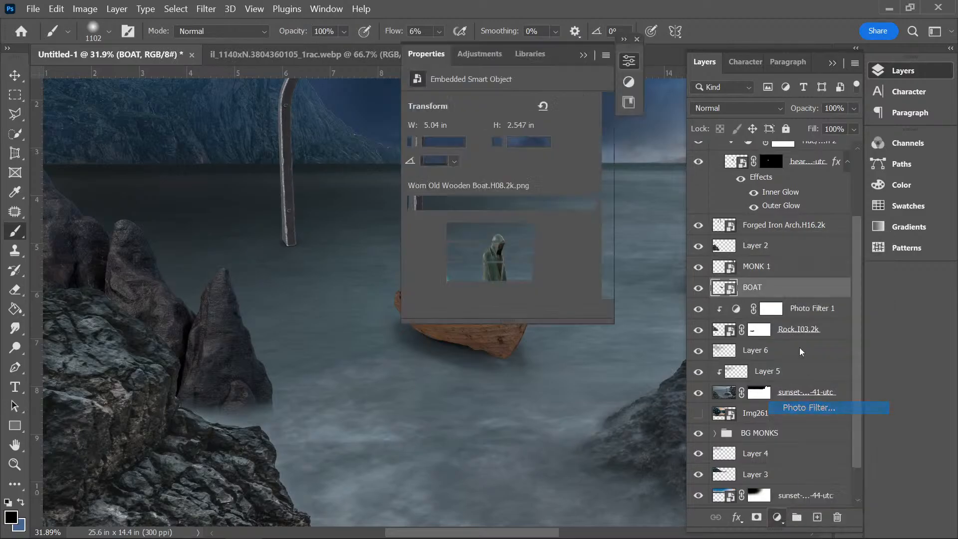
- Give the boat's Photo Filter a custom dark blue colour, #134370
left_click(429, 125)
left_click(458, 126)
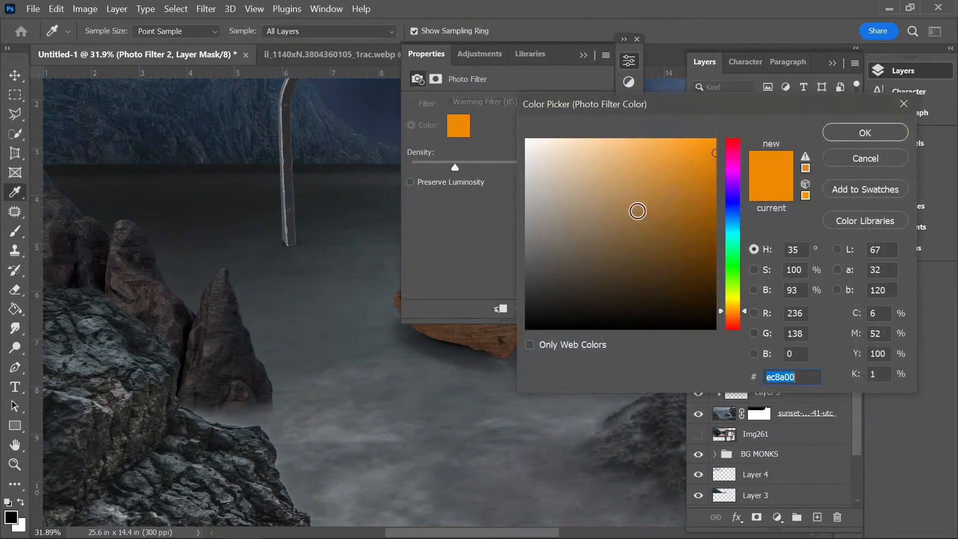
left_click(734, 219)
left_click_drag(688, 252, 684, 247)
left_click(883, 134)
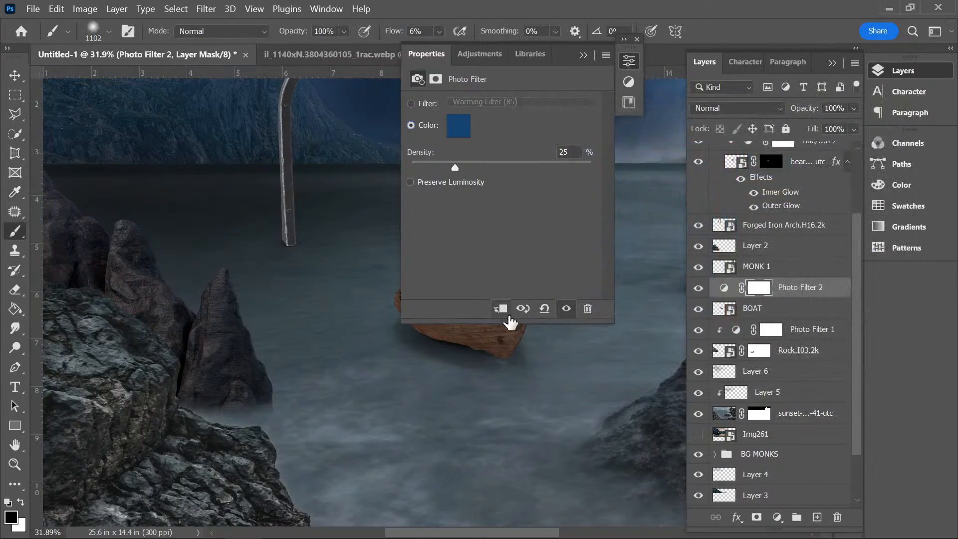
- Clip the Photo Filter to the BOAT layer and raise its density to 83%
left_click_drag(559, 54, 810, 95)
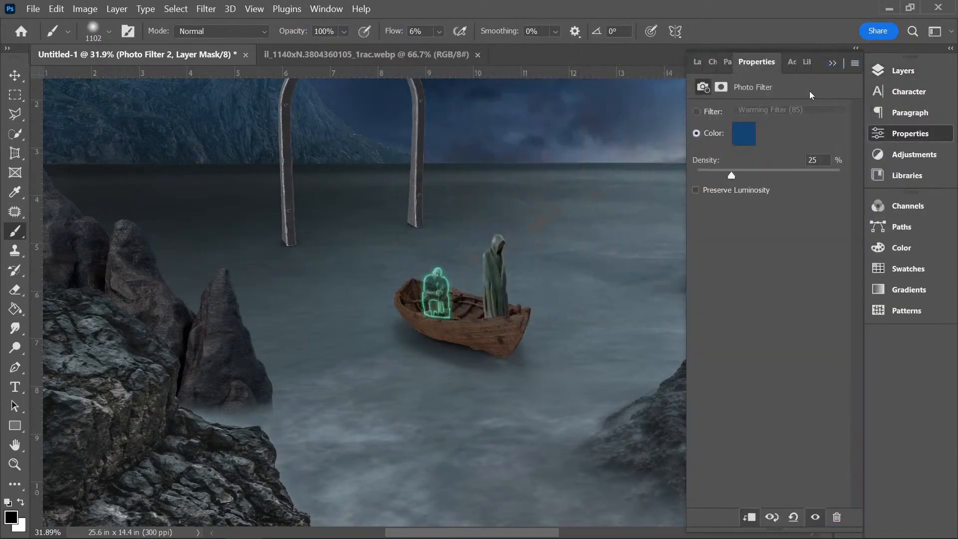
left_click_drag(765, 169, 818, 175)
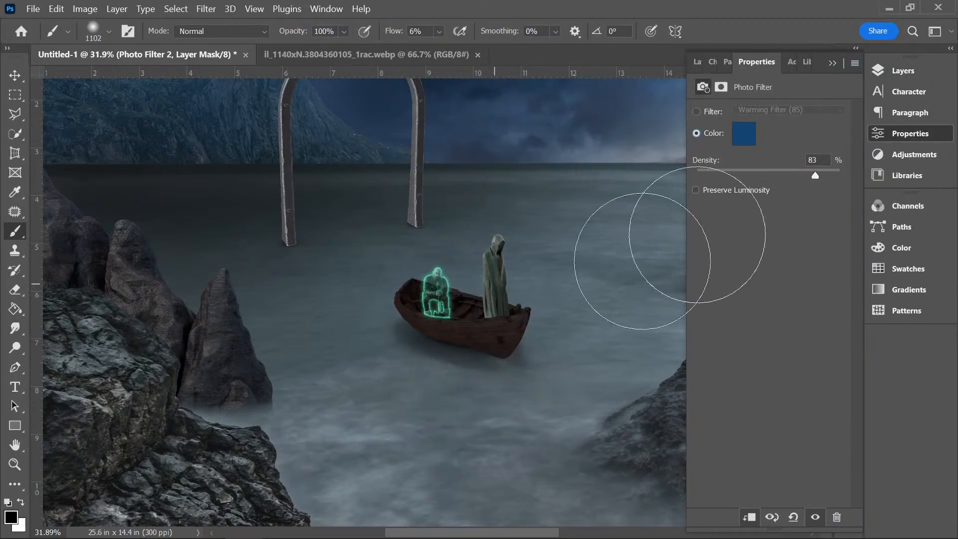
- Change the boat's Photo Filter colour to a dark teal, #07384a
left_click(744, 133)
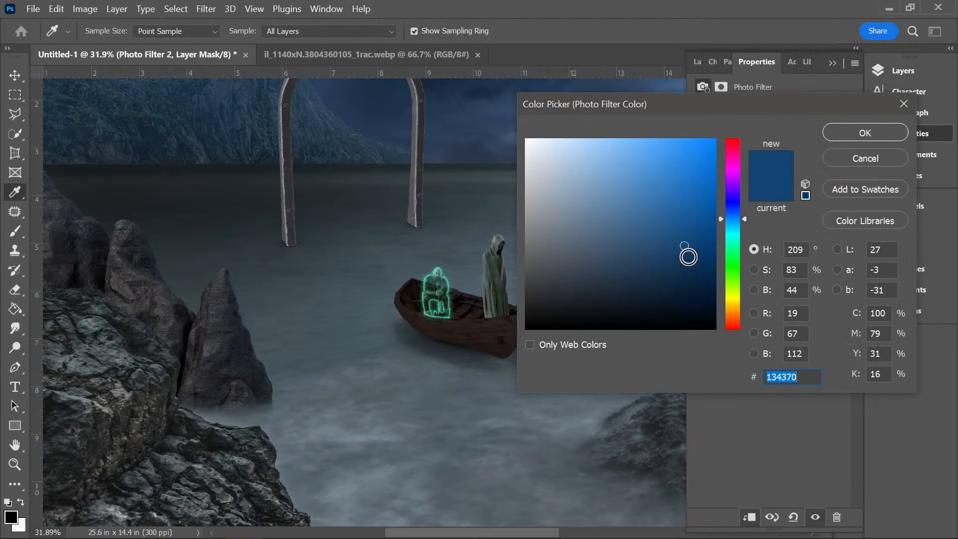
left_click(737, 226)
left_click(698, 271)
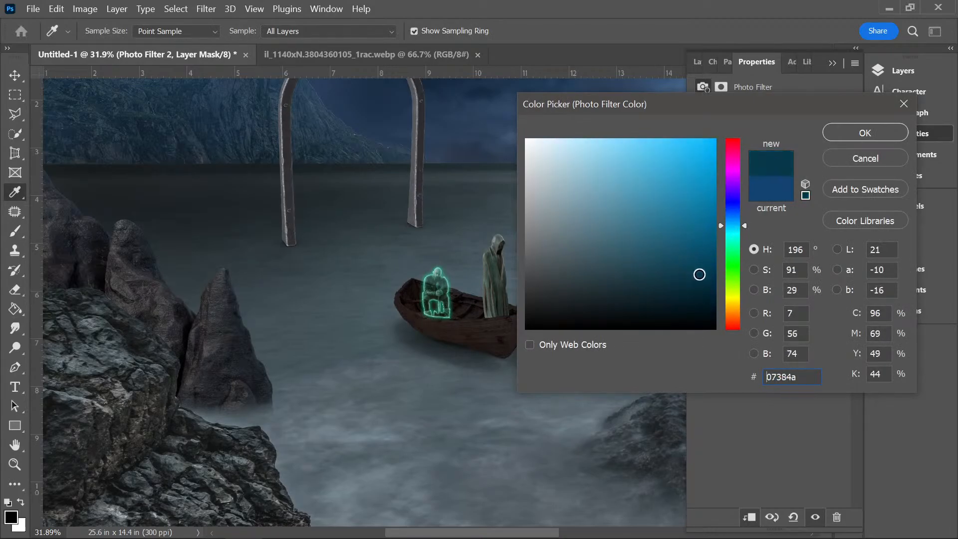
left_click(865, 132)
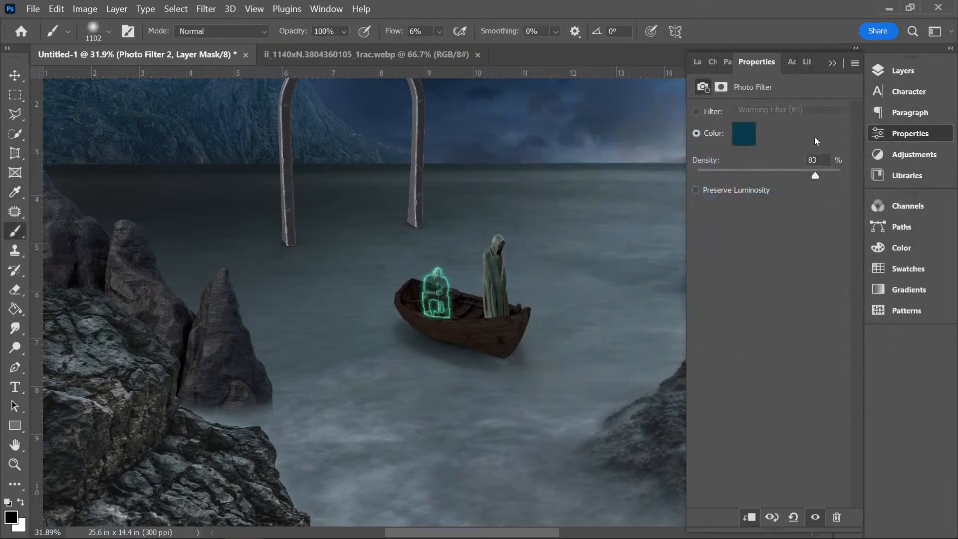
double_click(831, 63)
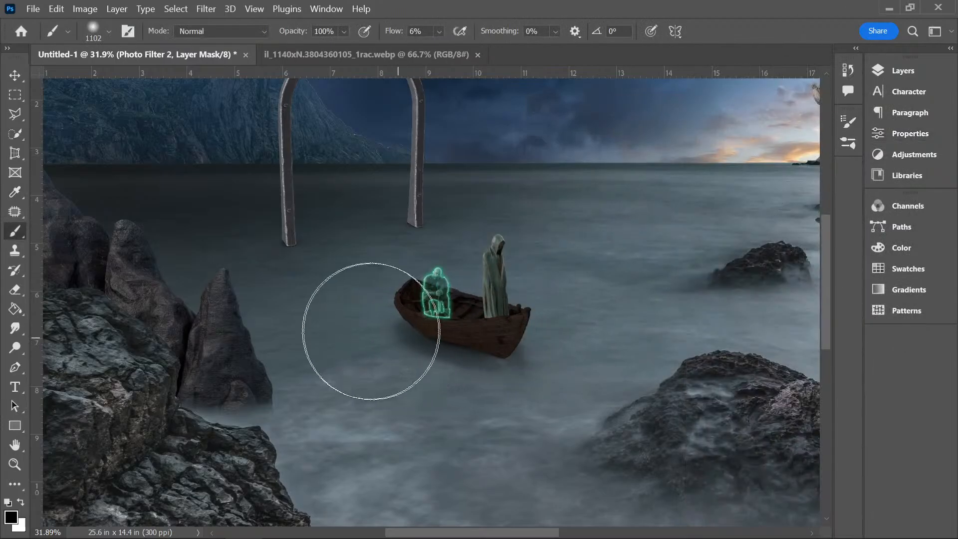
scroll(426, 311, "down", 3)
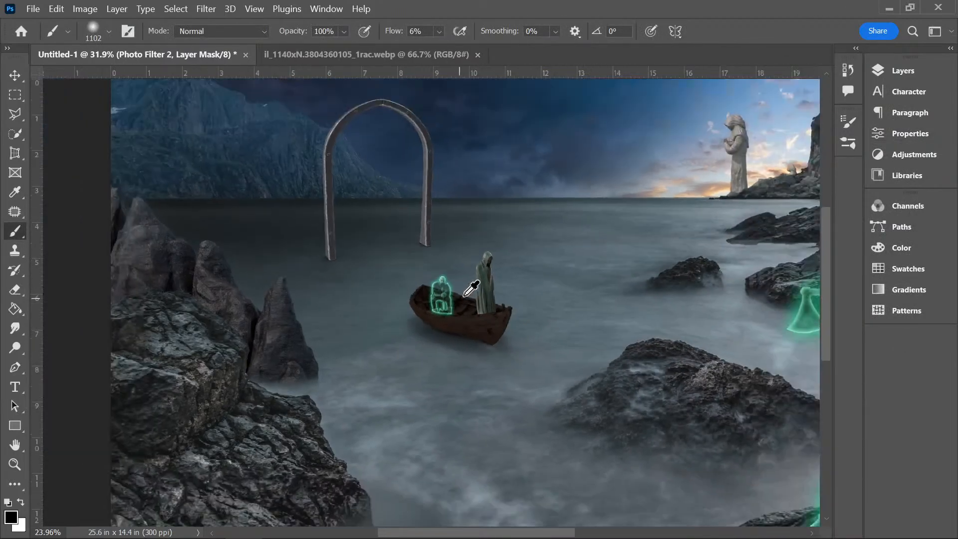
scroll(455, 352, "up", 1)
scroll(462, 344, "up", 5)
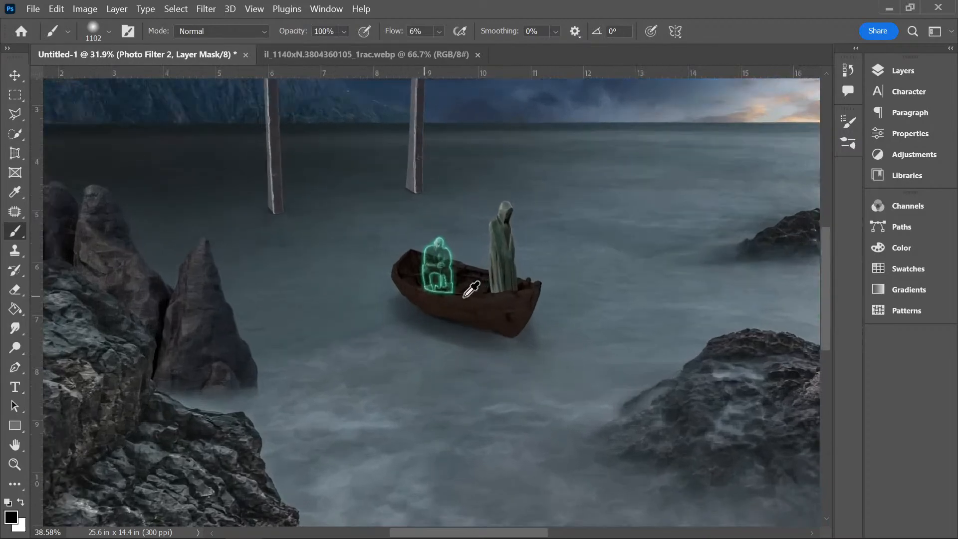
scroll(386, 280, "up", 2)
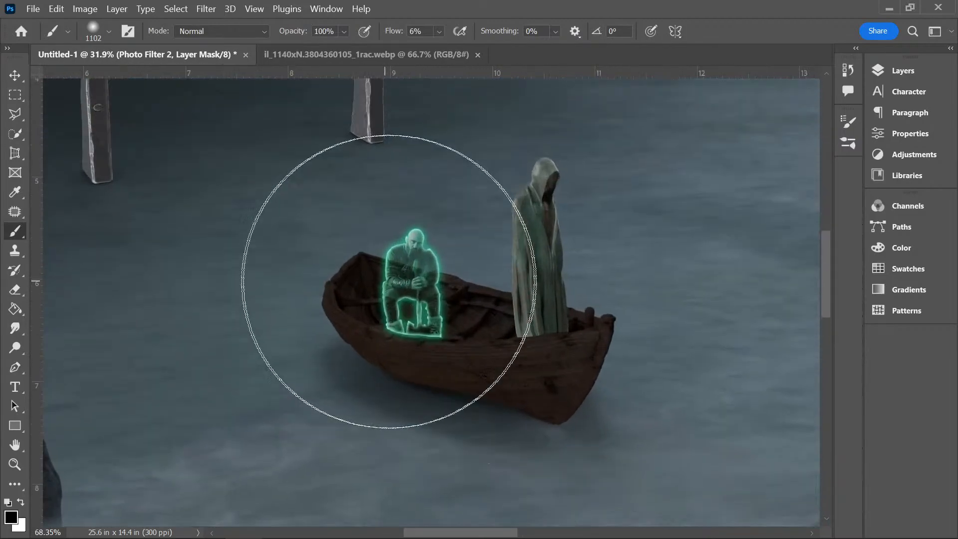
left_click(903, 70)
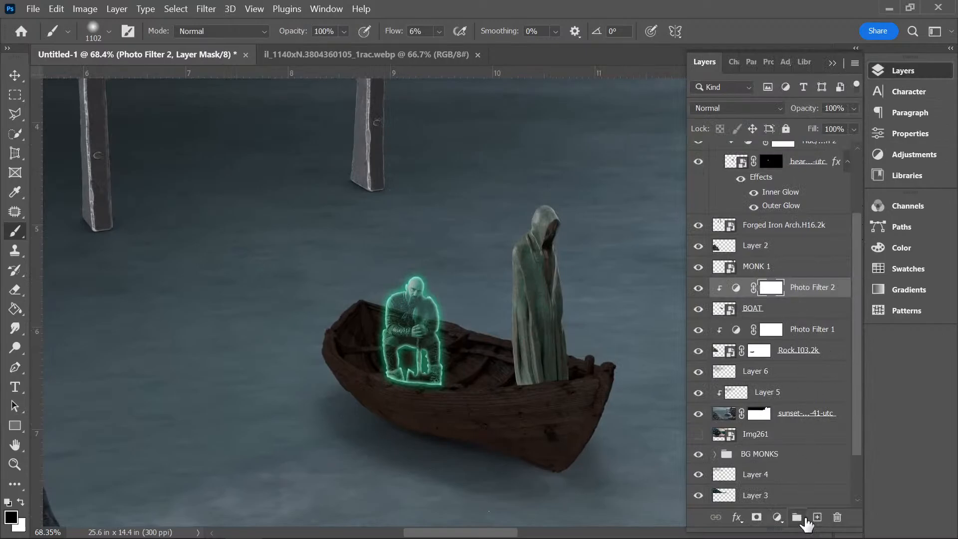
left_click(817, 518)
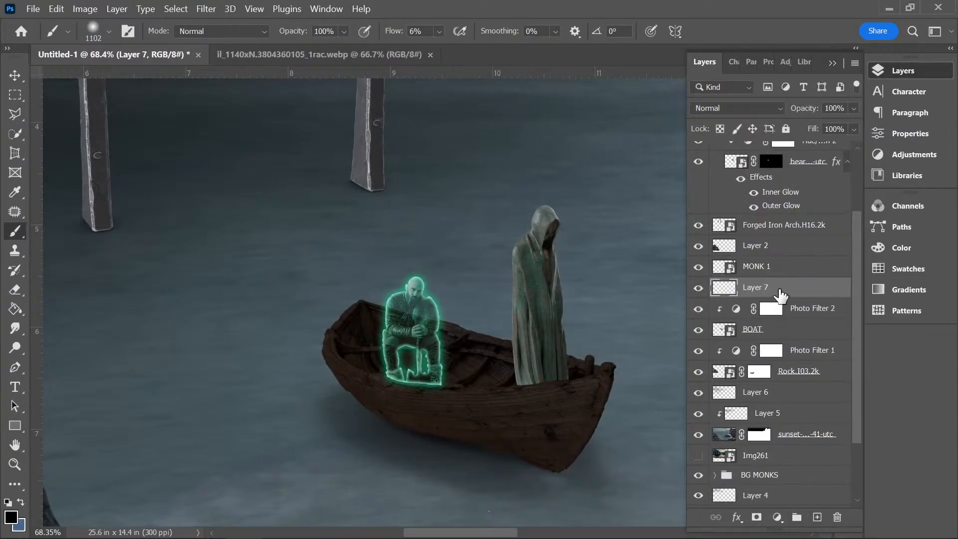
key("ctrl+z")
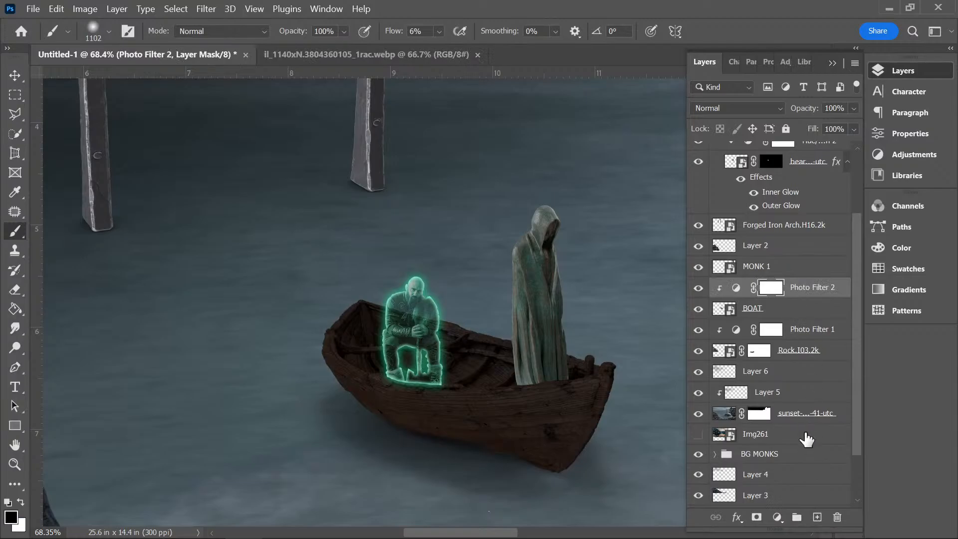
- Add a Hue/Saturation adjustment clipped to the boat above Photo Filter 2 and enable Colorize
left_click(777, 517)
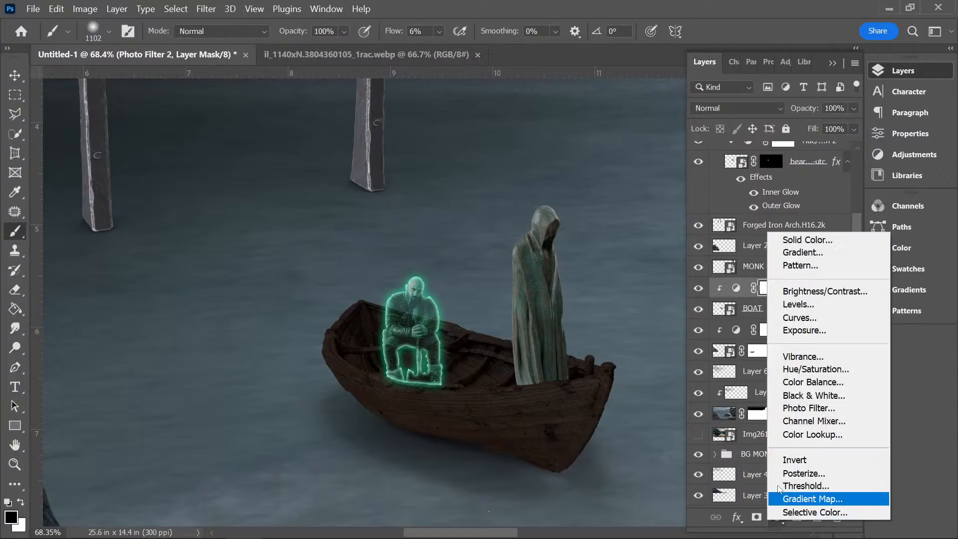
left_click(815, 369)
left_click(772, 248)
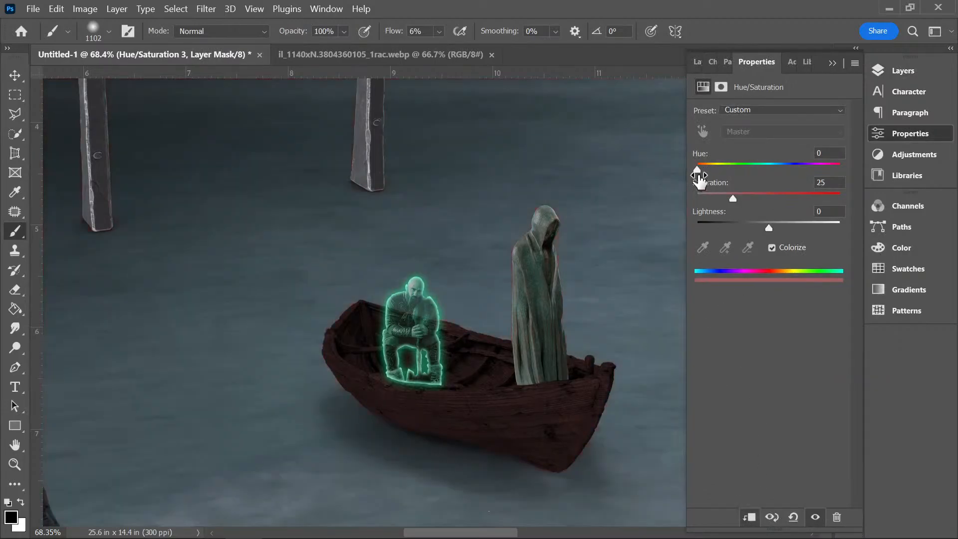
- Tint the boat green-teal with Hue 175, Saturation 60 and Lightness +5
left_click_drag(697, 171, 745, 175)
left_click_drag(750, 176, 755, 178)
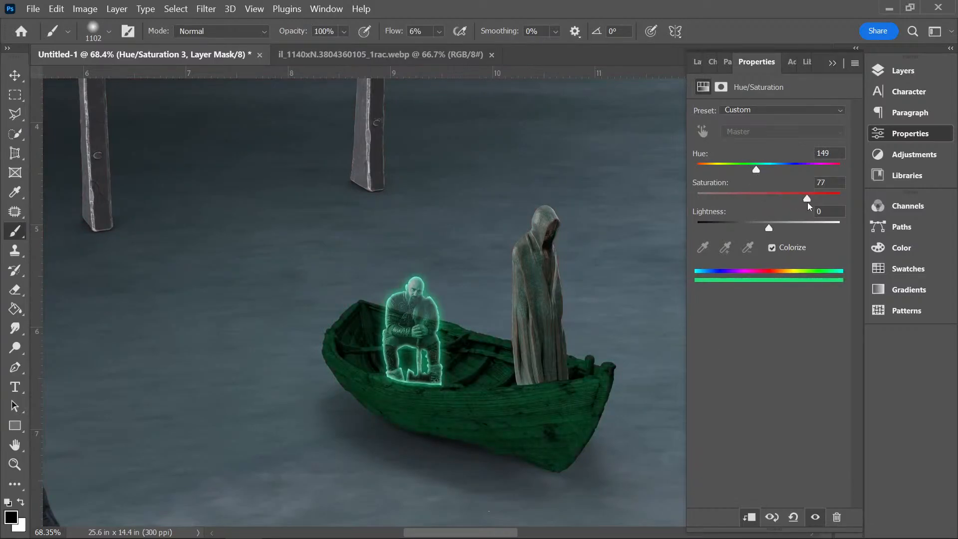
left_click_drag(756, 170, 765, 170)
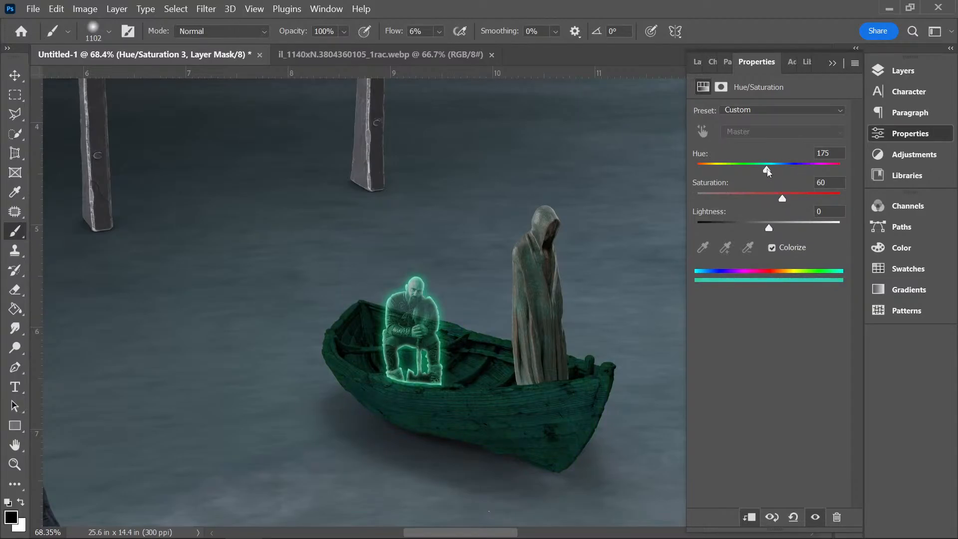
left_click(774, 228)
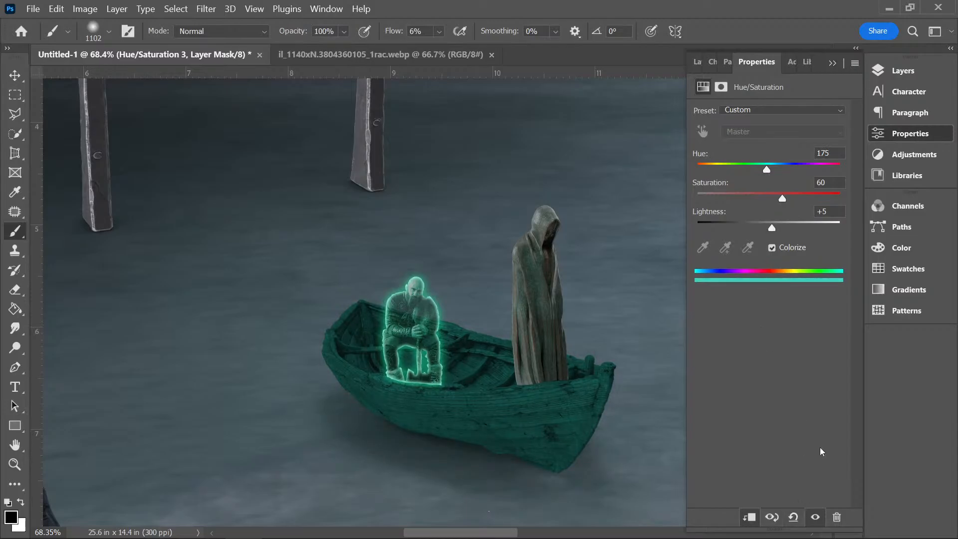
- Invert the layer mask of the boat's Hue/Saturation adjustment to hide its tint
left_click(901, 70)
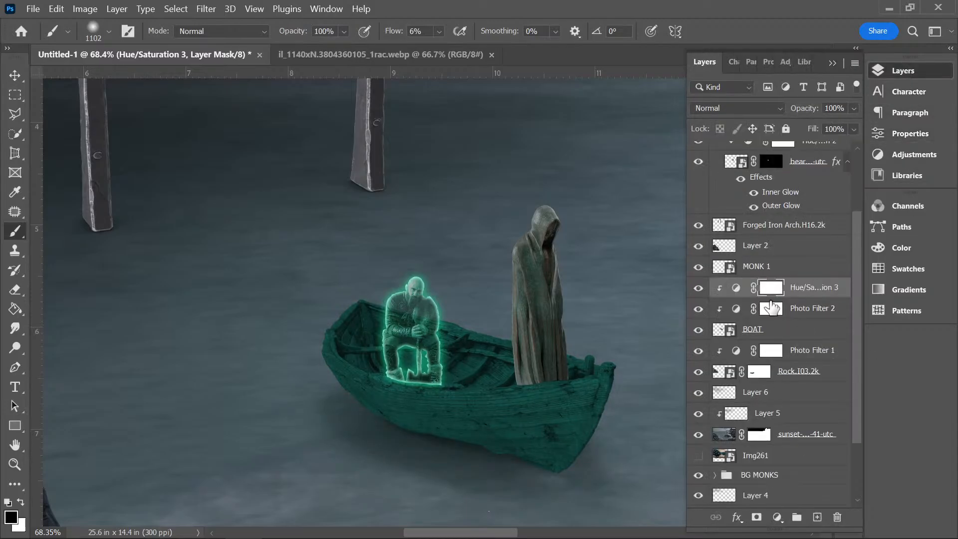
left_click_drag(772, 290, 774, 289)
key("ctrl+i")
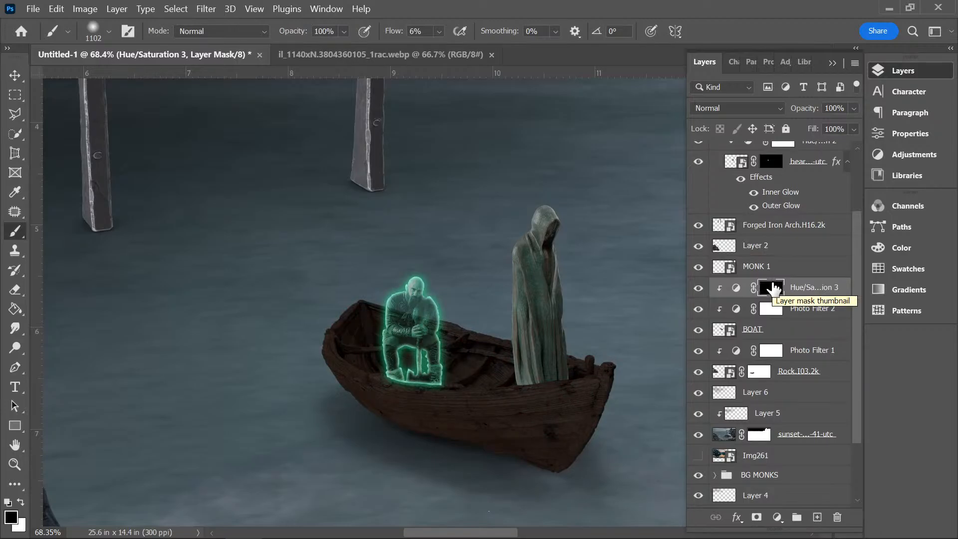
- Set the soft round brush size to 15 px for close-up mask painting around the seated ghost
left_click(832, 64)
left_click_drag(828, 227, 824, 249)
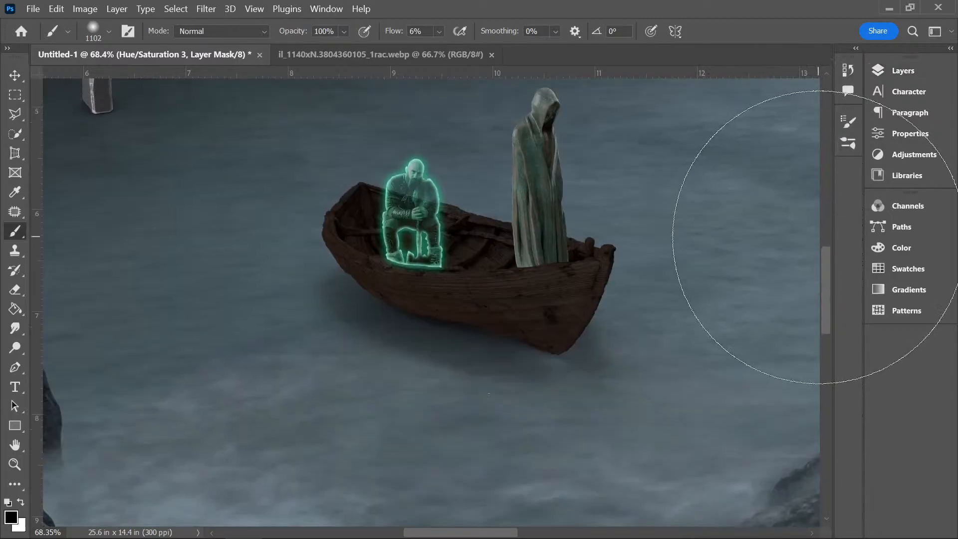
key("ctrl+plus")
key("ctrl+plus")
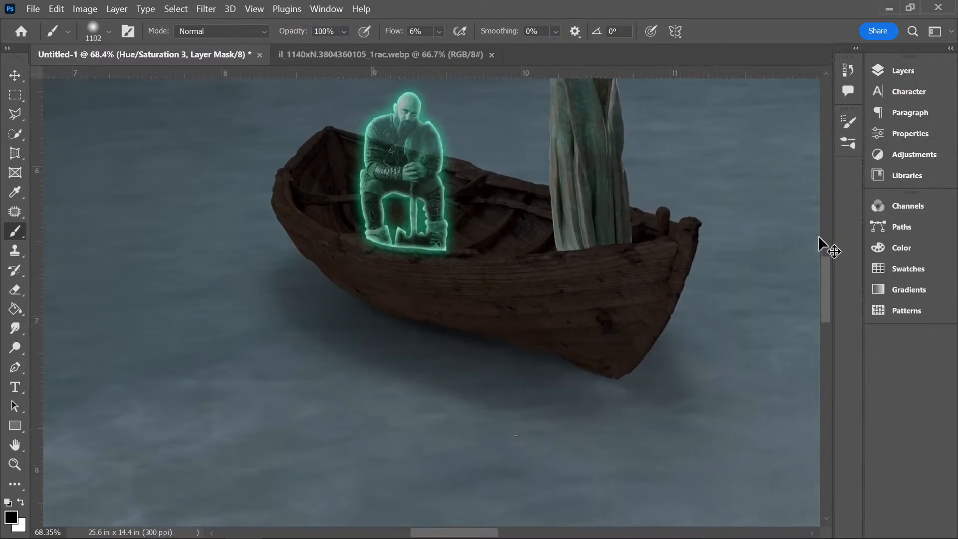
left_click_drag(825, 279, 825, 249)
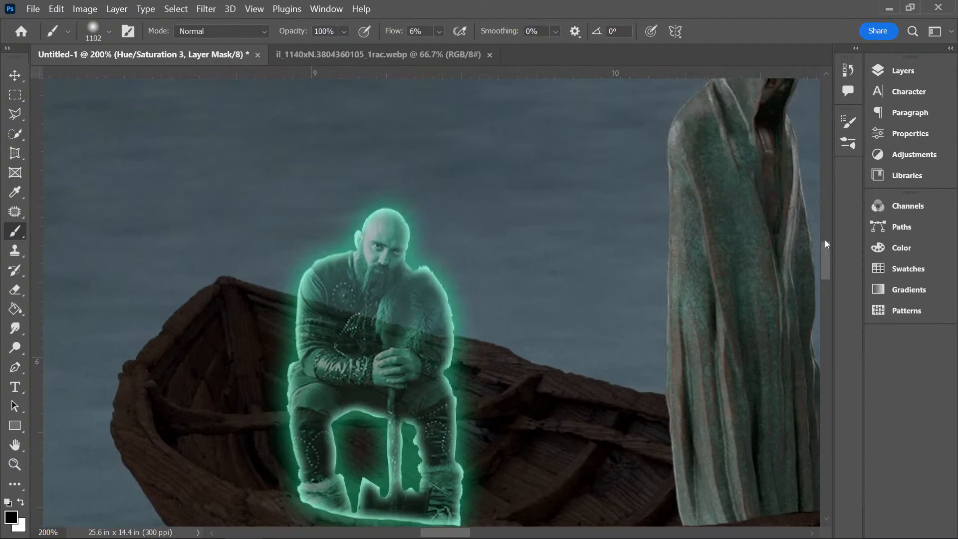
left_click(109, 32)
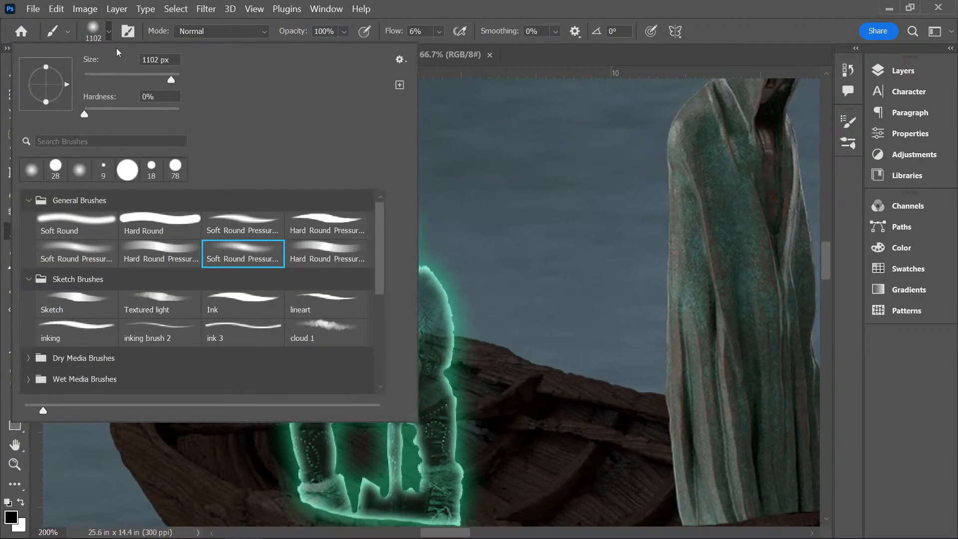
left_click_drag(96, 76, 91, 75)
key("Return")
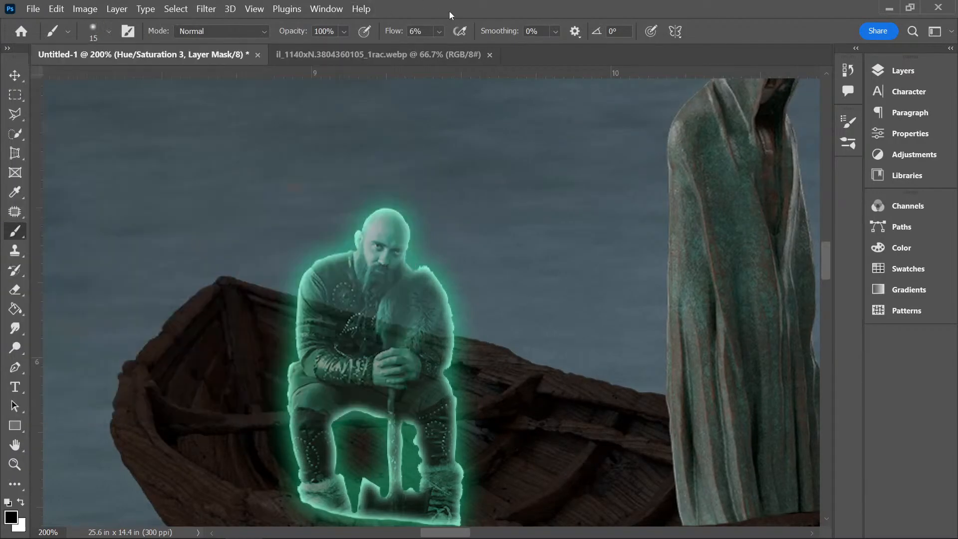
- Paint white on the Hue/Saturation 3 mask along the boat's bench between the stern and the ghost
mouse_move(828, 259)
left_mouse_down()
mouse_move(828, 282)
mouse_move(827, 259)
left_mouse_up()
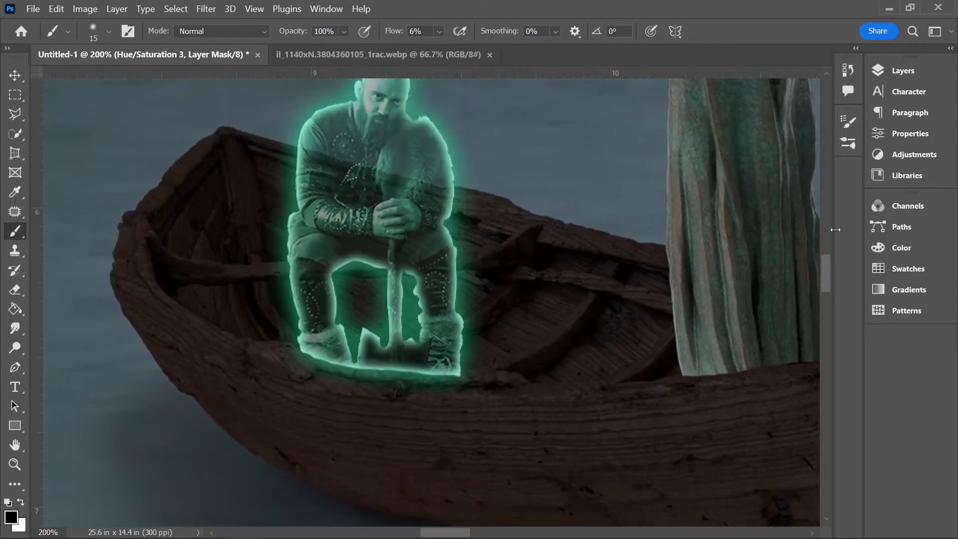
left_click(912, 75)
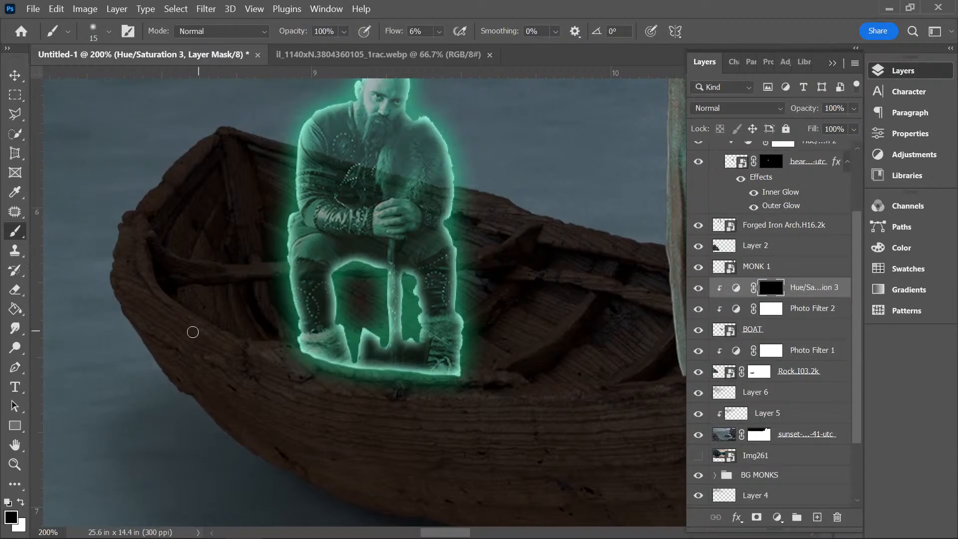
left_click(21, 502)
mouse_move(237, 274)
left_mouse_down()
mouse_move(284, 268)
mouse_move(227, 272)
mouse_move(282, 271)
mouse_move(229, 281)
mouse_move(259, 278)
mouse_move(181, 277)
mouse_move(294, 270)
left_mouse_up()
scroll(434, 350, "down", 3)
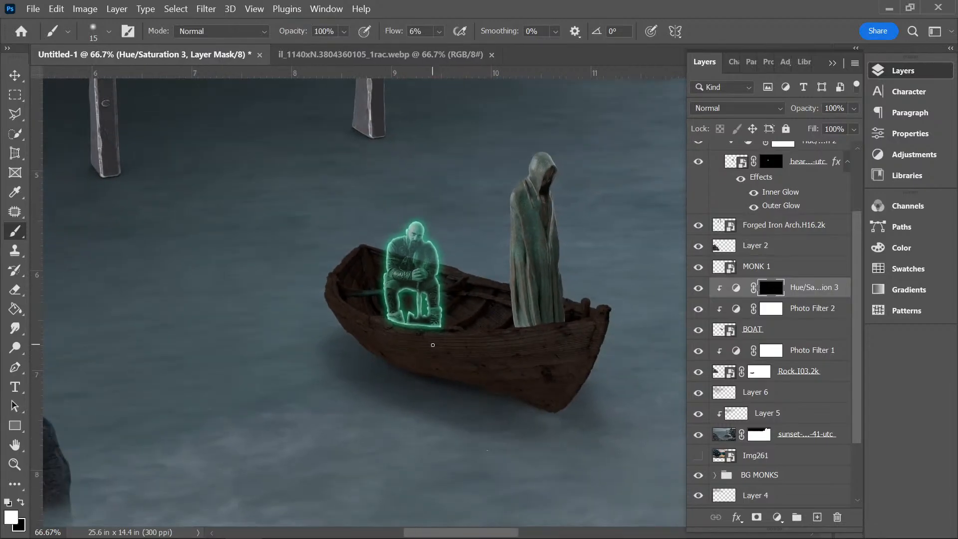
- Raise the brush flow to 11% and paint the green tint over the inner stern planks and ribs behind the ghost
left_click(439, 31)
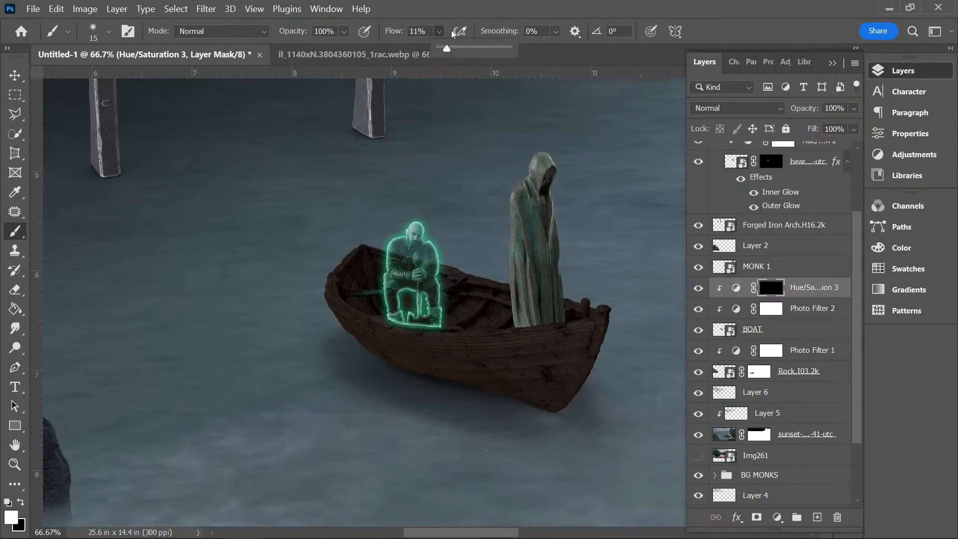
scroll(427, 299, "up", 4)
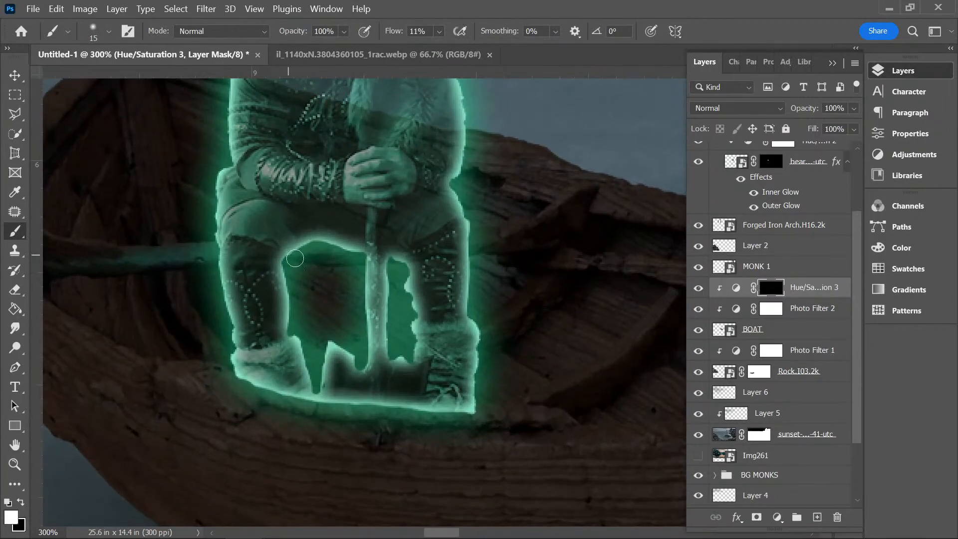
left_click(833, 63)
mouse_move(826, 263)
left_mouse_down()
mouse_move(825, 280)
mouse_move(823, 256)
left_mouse_up()
key("ctrl+minus")
key("ctrl+plus")
key("ctrl+minus")
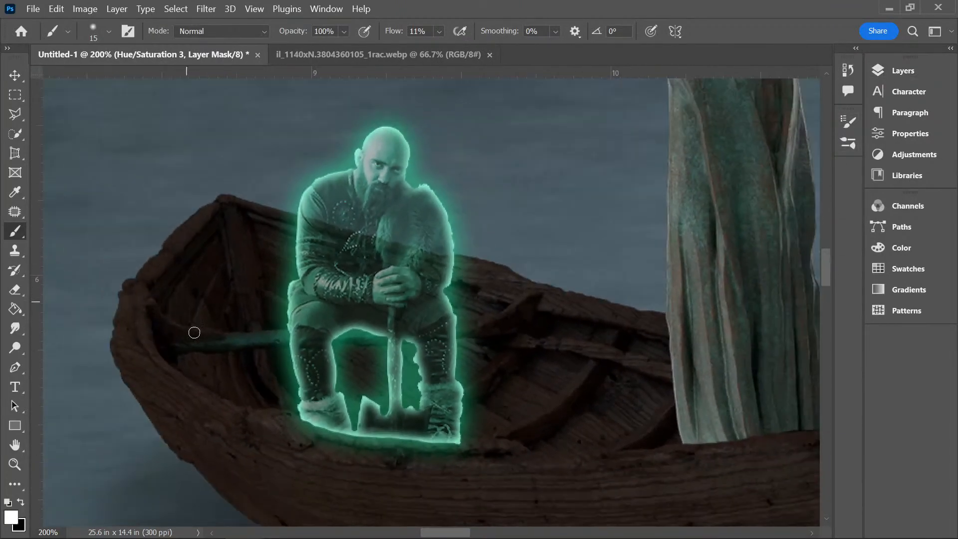
mouse_move(195, 332)
left_mouse_down()
mouse_move(227, 329)
mouse_move(177, 330)
mouse_move(230, 340)
mouse_move(244, 336)
mouse_move(211, 332)
mouse_move(306, 331)
mouse_move(188, 340)
mouse_move(173, 332)
mouse_move(162, 349)
mouse_move(149, 324)
mouse_move(154, 281)
mouse_move(180, 242)
mouse_move(148, 292)
mouse_move(190, 231)
mouse_move(223, 205)
mouse_move(147, 347)
mouse_move(158, 357)
mouse_move(149, 327)
mouse_move(166, 370)
mouse_move(166, 288)
mouse_move(159, 311)
mouse_move(241, 208)
left_mouse_up()
mouse_move(224, 255)
left_mouse_down()
mouse_move(177, 328)
mouse_move(175, 319)
mouse_move(201, 312)
mouse_move(199, 328)
mouse_move(214, 301)
mouse_move(222, 311)
mouse_move(225, 220)
mouse_move(255, 330)
mouse_move(261, 311)
mouse_move(249, 293)
mouse_move(262, 308)
mouse_move(234, 201)
mouse_move(295, 221)
mouse_move(249, 216)
mouse_move(301, 242)
mouse_move(251, 235)
mouse_move(265, 281)
mouse_move(232, 349)
mouse_move(229, 406)
mouse_move(217, 406)
mouse_move(196, 369)
mouse_move(205, 308)
mouse_move(198, 375)
mouse_move(242, 380)
mouse_move(223, 407)
mouse_move(272, 426)
left_mouse_up()
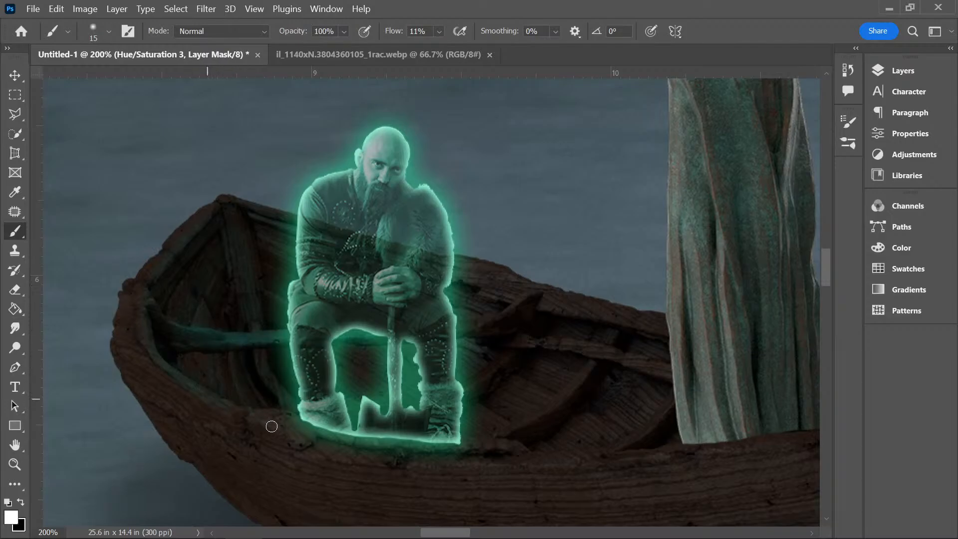
key("ctrl+minus")
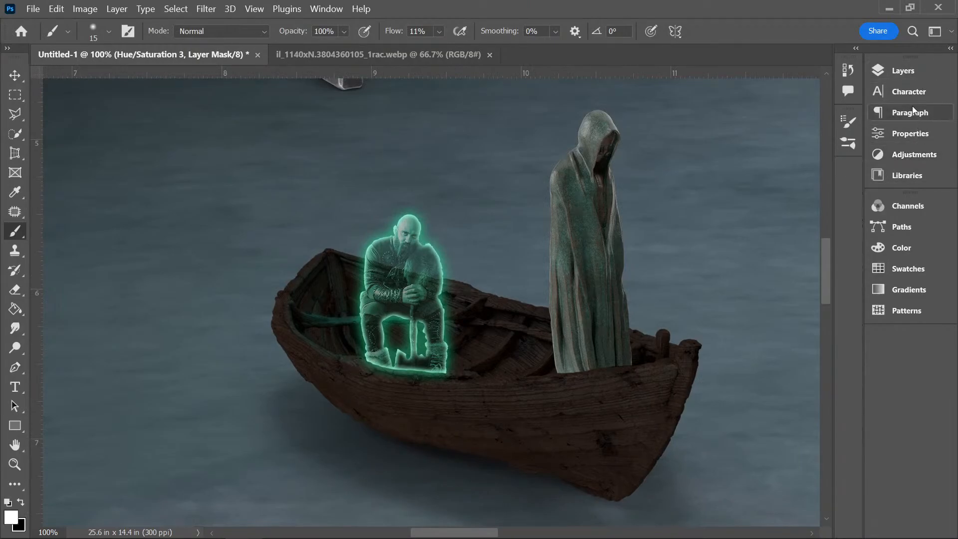
- Increase the Saturation of the boat's Hue/Saturation 3 adjustment to 100
left_click(908, 74)
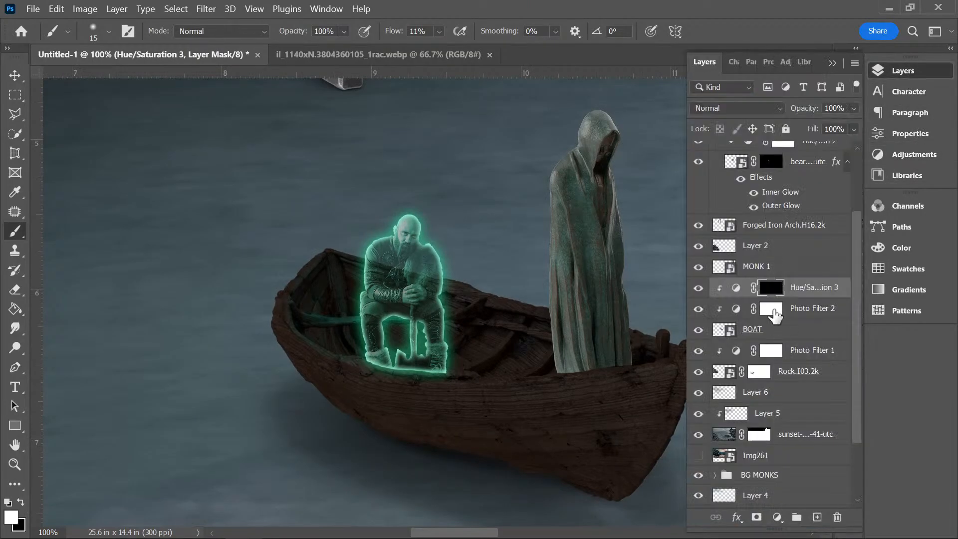
left_click(739, 310)
left_click(738, 292)
double_click(738, 290)
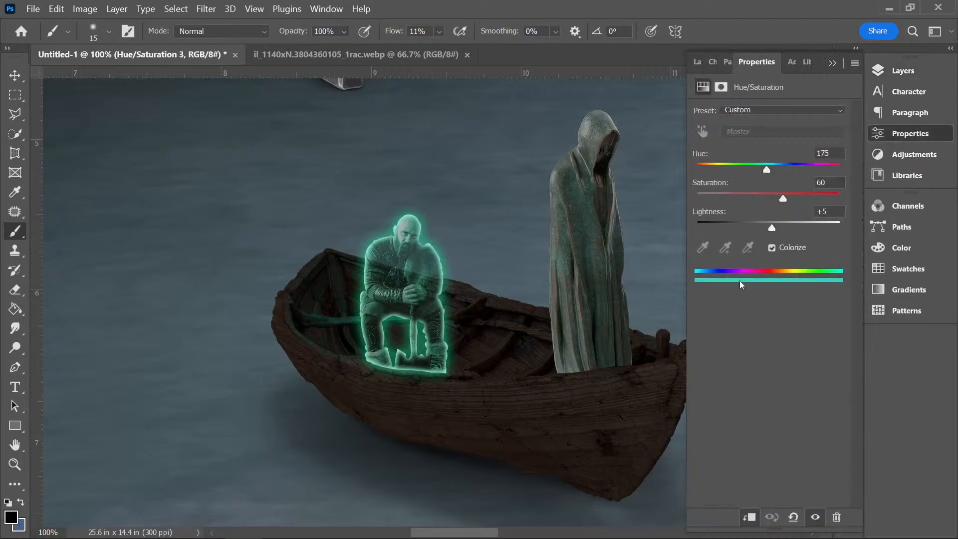
left_click_drag(783, 198, 845, 199)
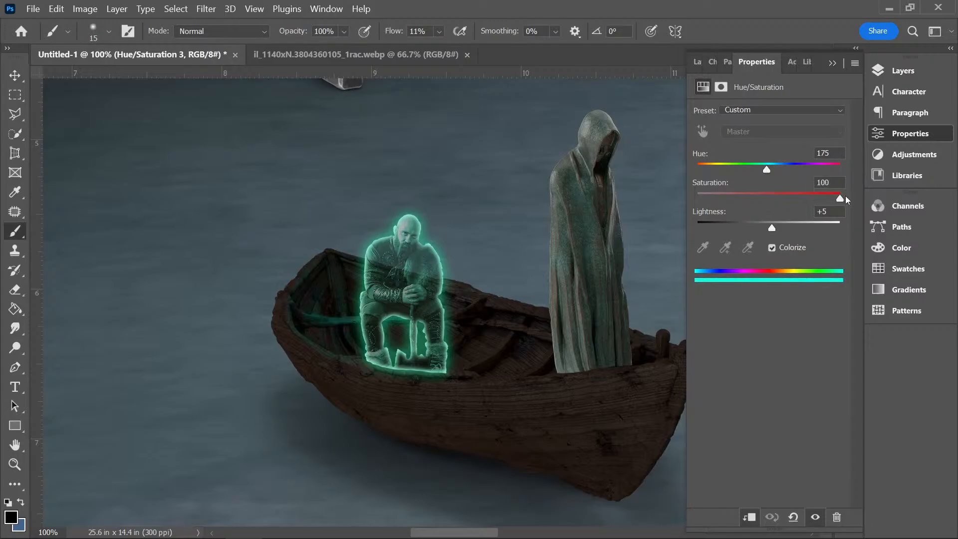
left_click(835, 63)
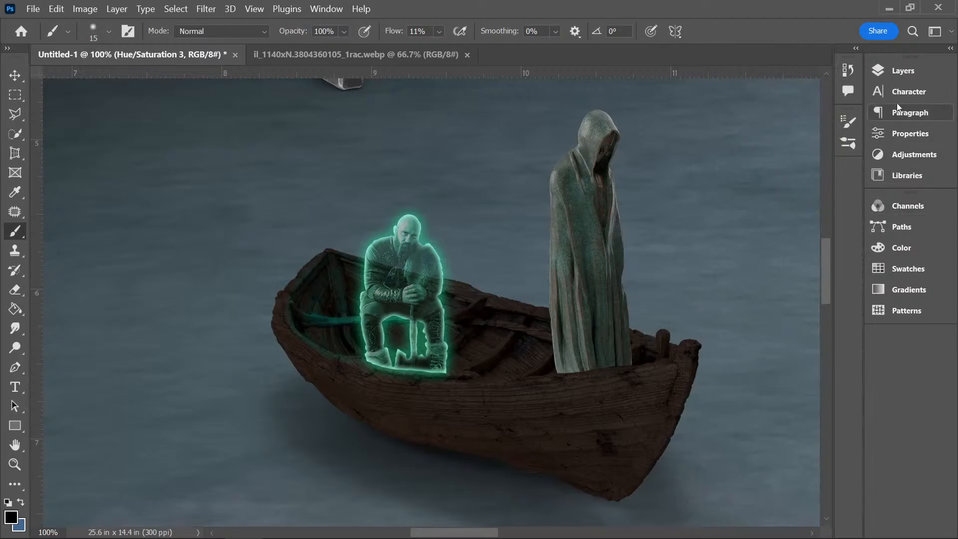
- Paint white on the Hue/Saturation 3 mask along the bench end between the ghost and the cloaked figure
left_click(907, 73)
left_click(772, 289)
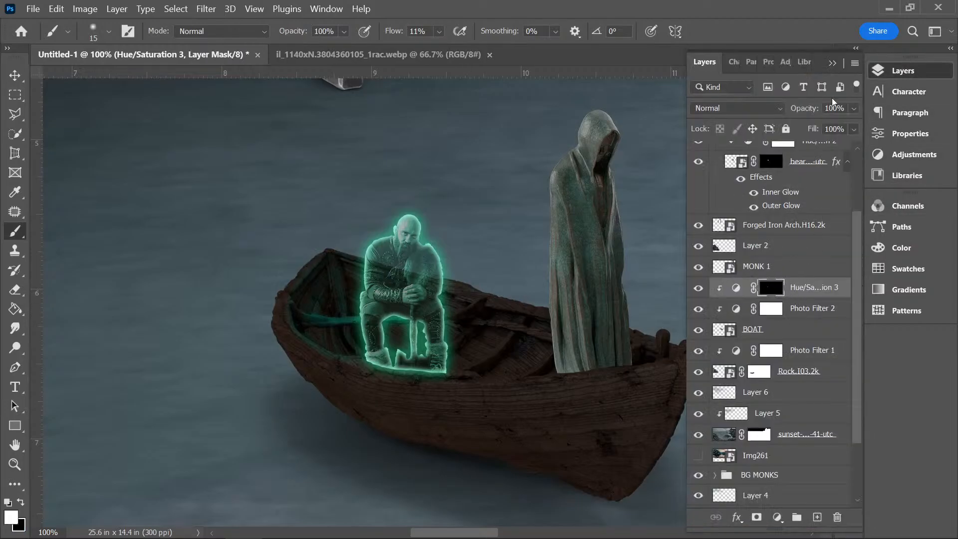
left_click(832, 60)
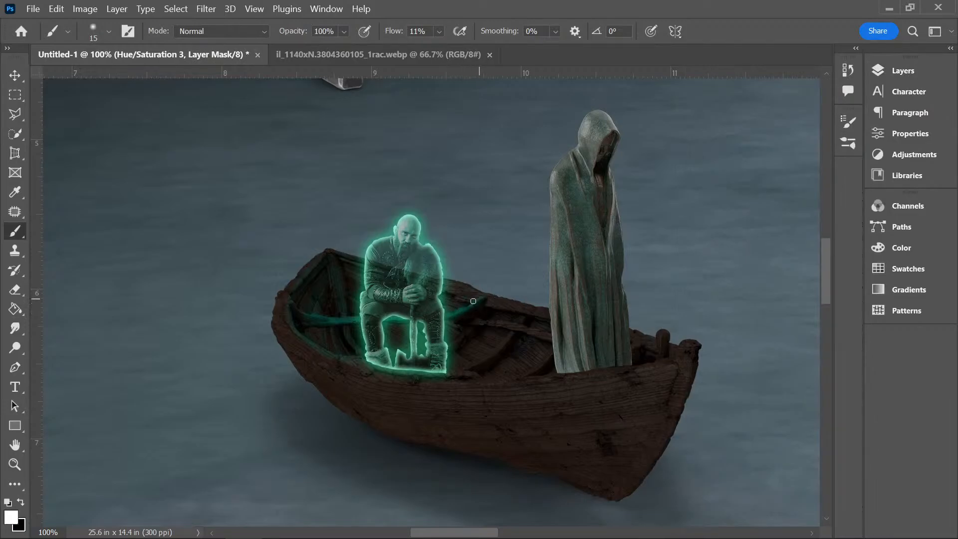
- Choose the Textured light brush at 9 px and paint green tint over the inner planks around the ghost
left_click(98, 38)
left_click(152, 299)
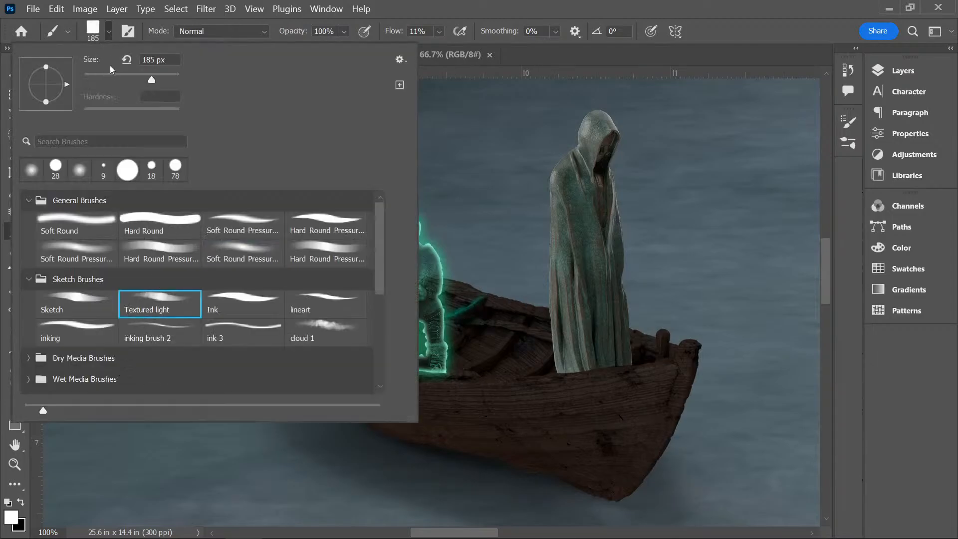
left_click(109, 79)
left_click_drag(109, 79, 103, 81)
left_click(443, 20)
key("ctrl+plus")
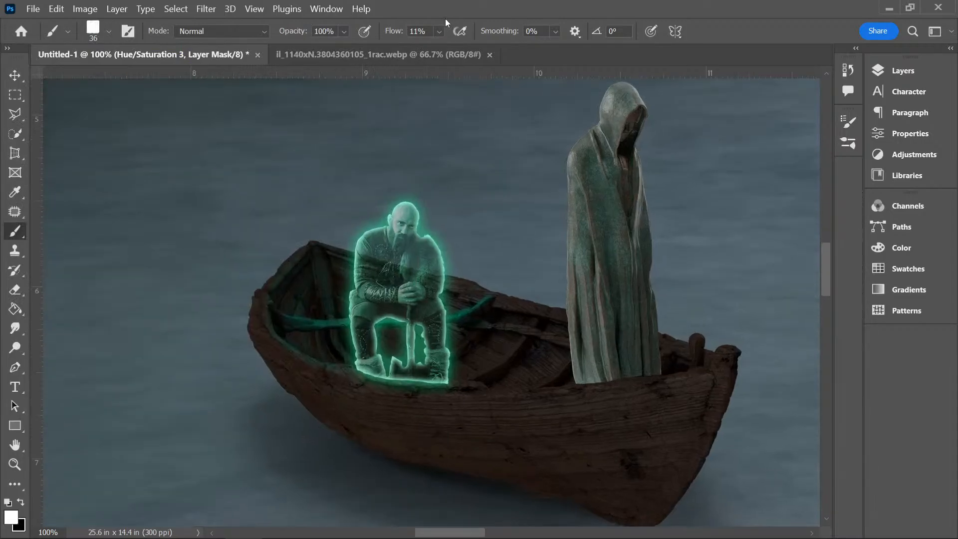
left_click(108, 33)
left_click_drag(102, 79, 88, 77)
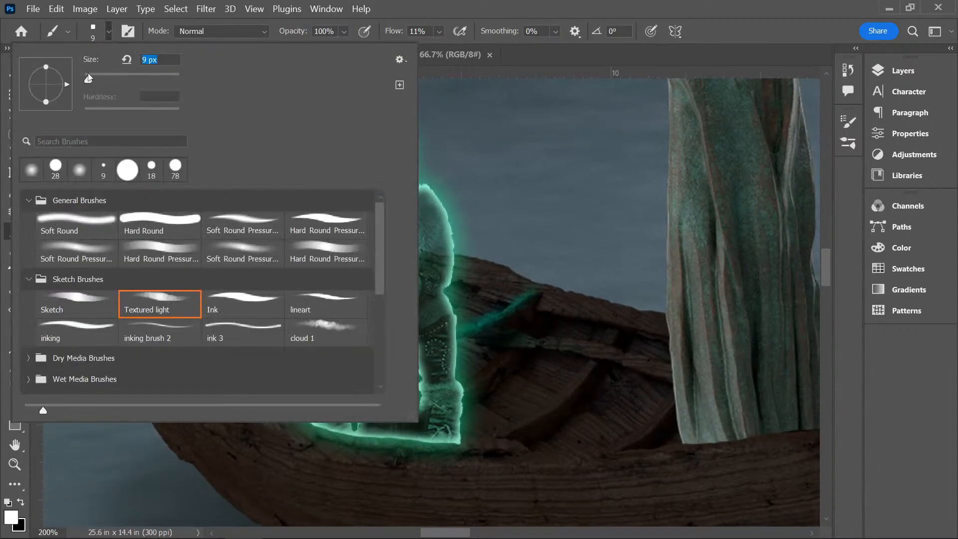
left_click(443, 6)
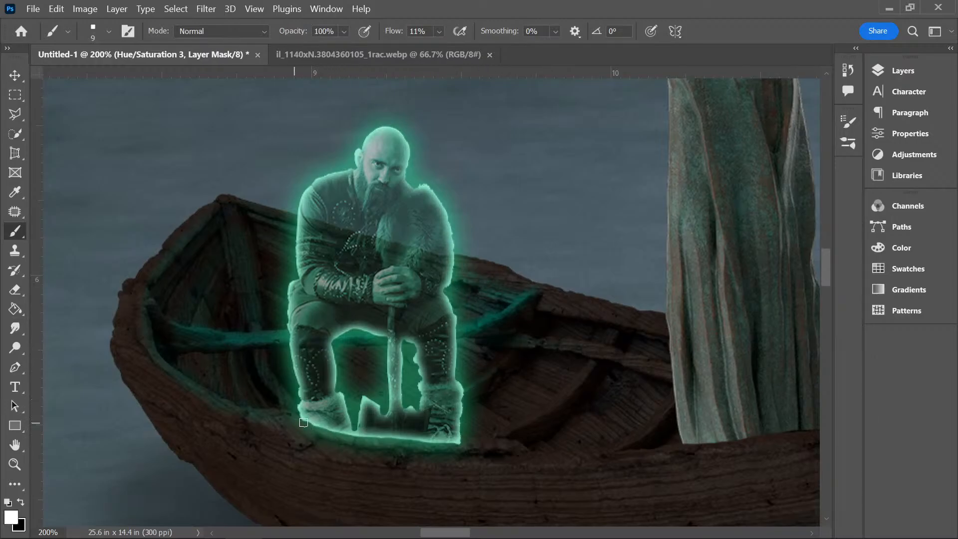
- Reduce the brush to 3 px and trace thin green highlights along the inner stern edge, bench and floor rib
left_click(107, 32)
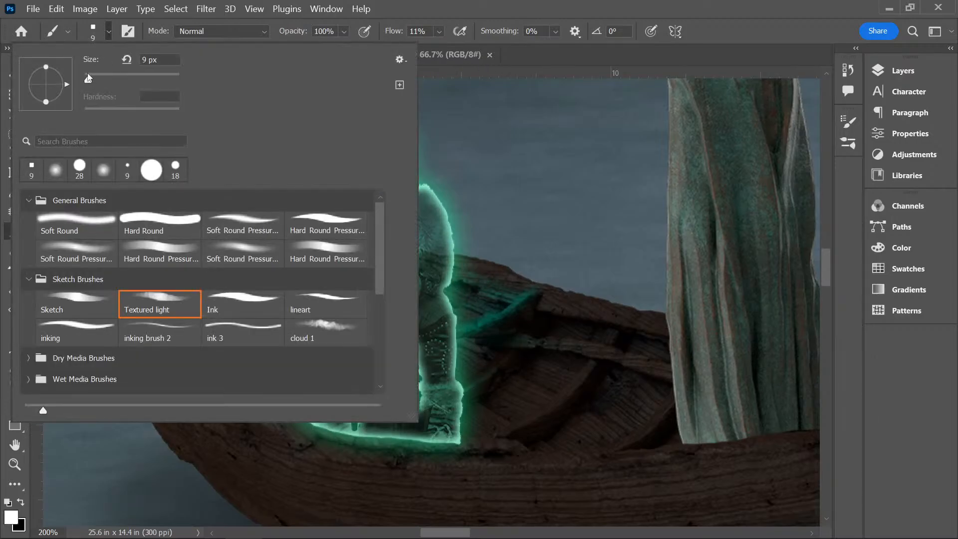
left_click_drag(87, 75, 86, 76)
left_click(429, 12)
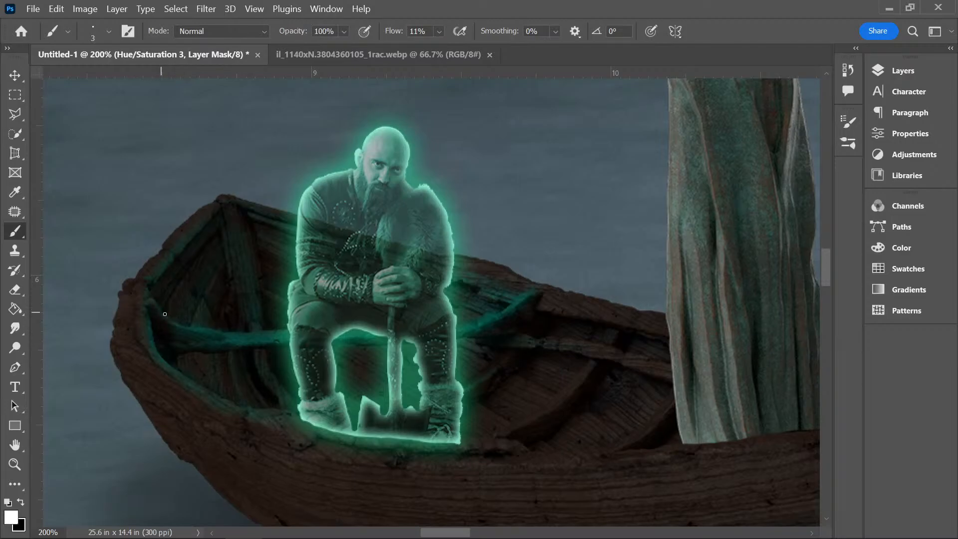
key("ctrl+minus")
key("ctrl+minus")
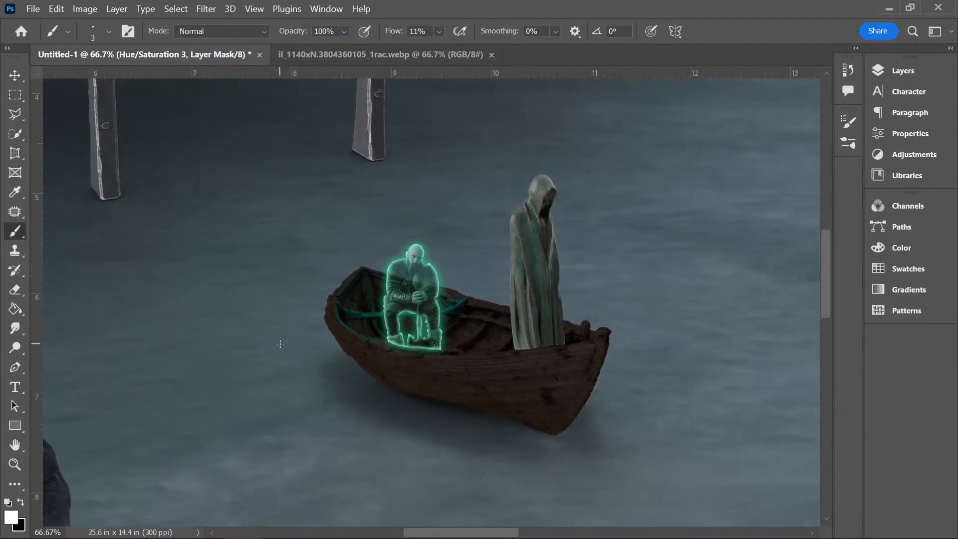
key("ctrl+plus")
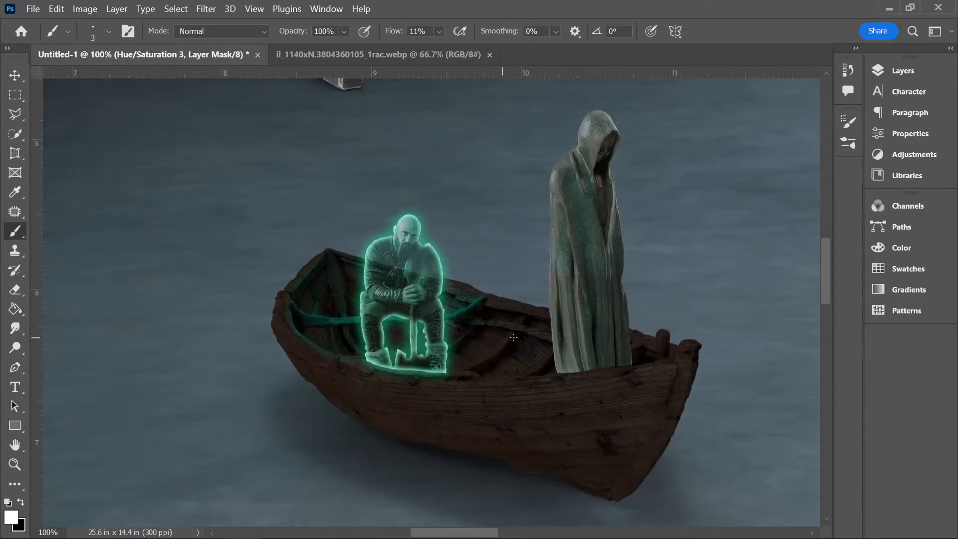
key("ctrl+plus")
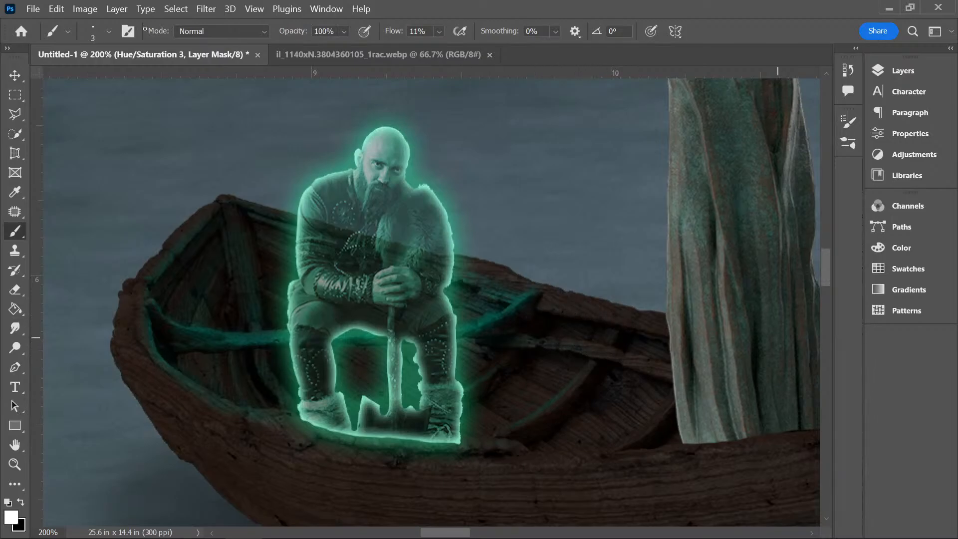
- Set the brush to 10 px with 4% flow and softly tint the floor planks and rib beside the ghost
left_click(108, 32)
key("Up")
key("Up")
key("Up")
key("Up")
key("Up")
key("Up")
key("Up")
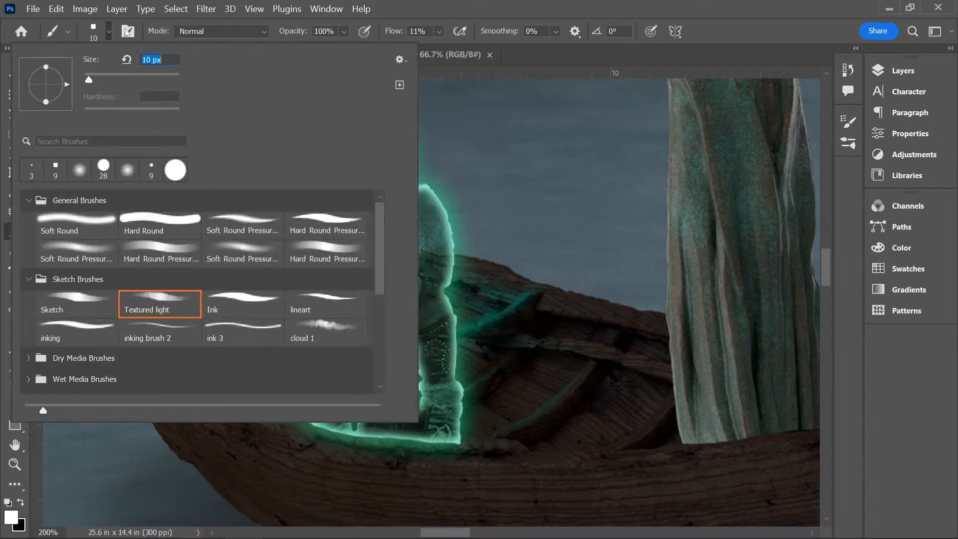
left_click(438, 34)
left_click_drag(443, 50, 439, 49)
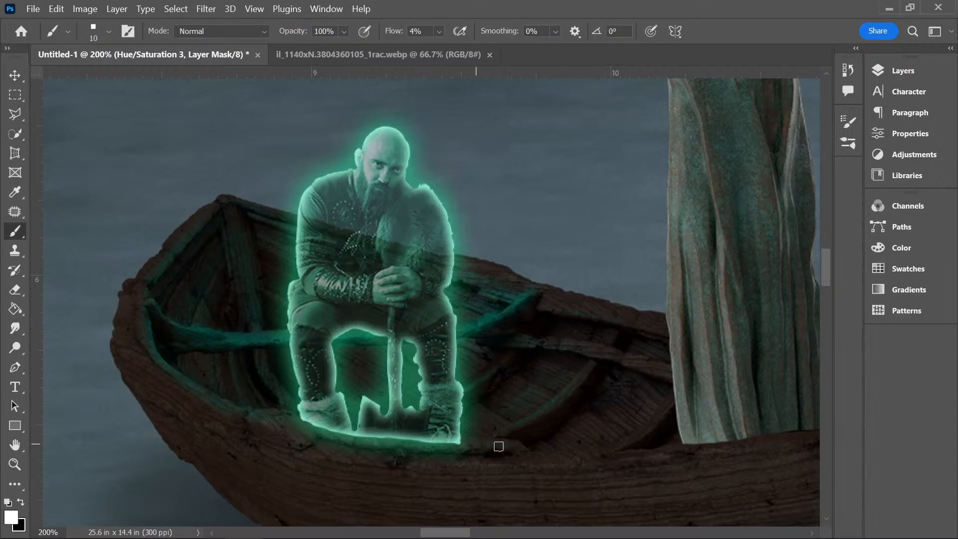
key("ctrl+minus")
key("ctrl+minus")
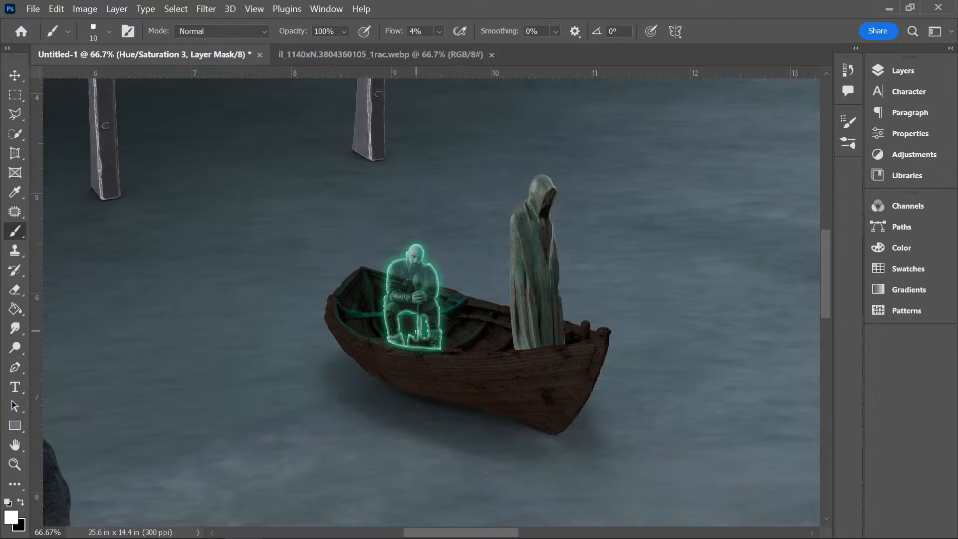
scroll(417, 331, "down", 1)
scroll(416, 331, "up", 1)
- Add a Photo Filter adjustment layer above the cloaked figure's Sculpture.H15.2k layer
left_click(902, 70)
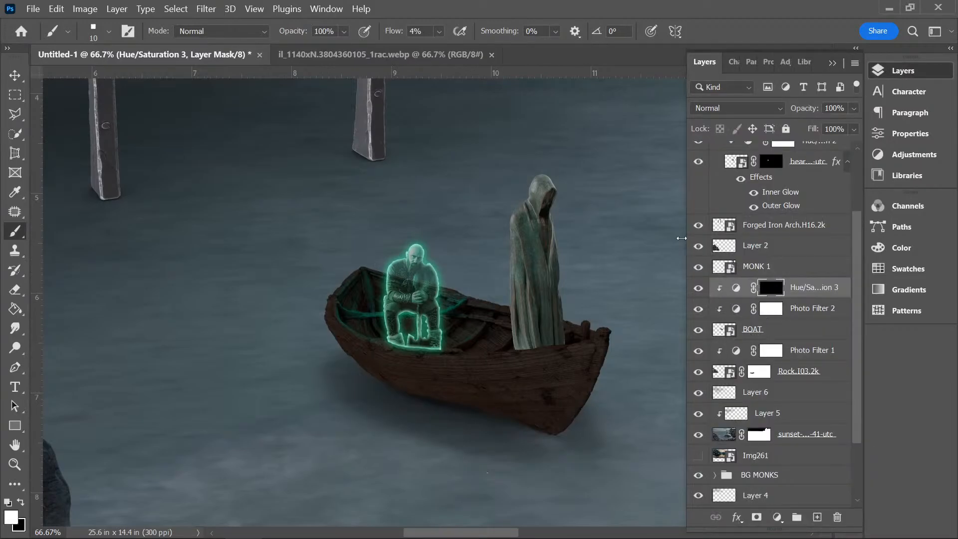
left_click(15, 75)
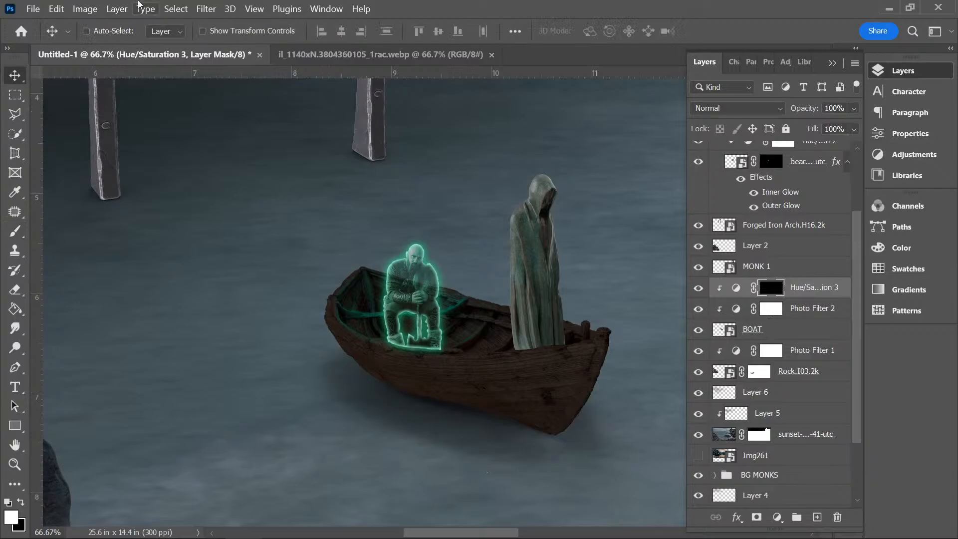
left_click(549, 250)
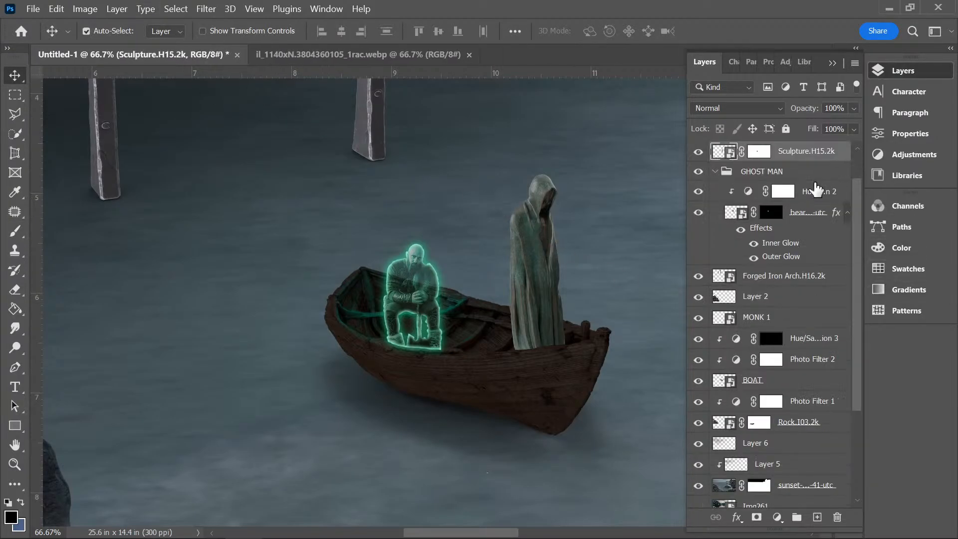
left_click(777, 517)
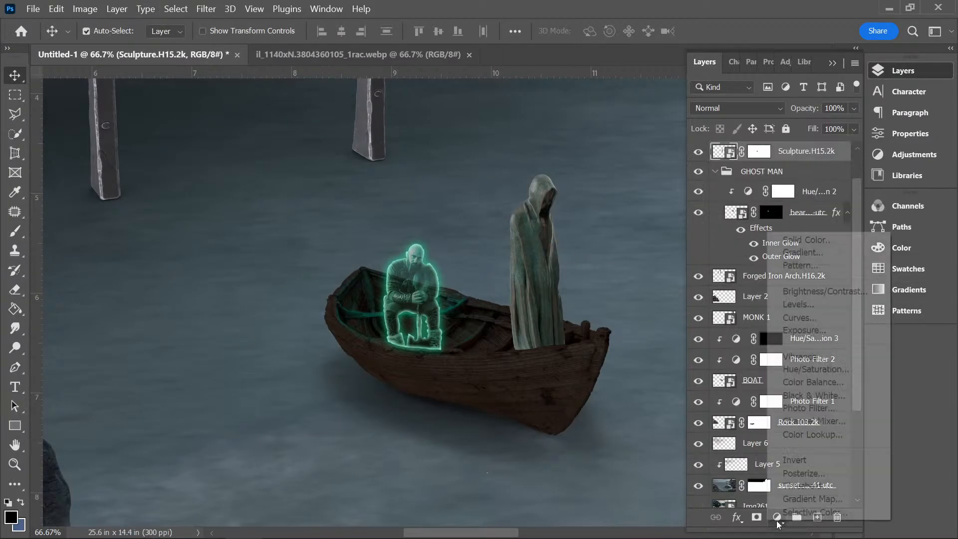
left_click(804, 409)
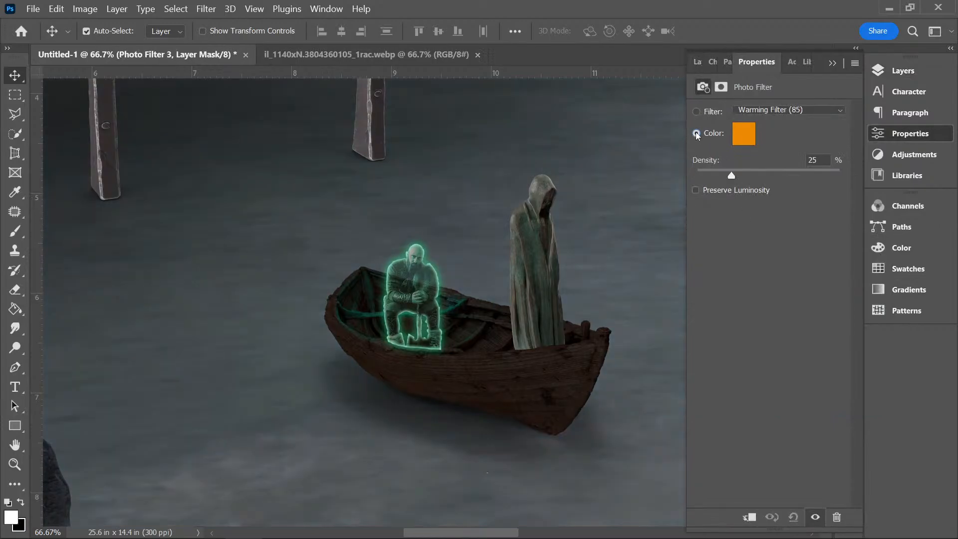
- Change the cloaked figure's photo filter colour to a dark teal
left_click(743, 134)
left_click(885, 165)
left_click(742, 134)
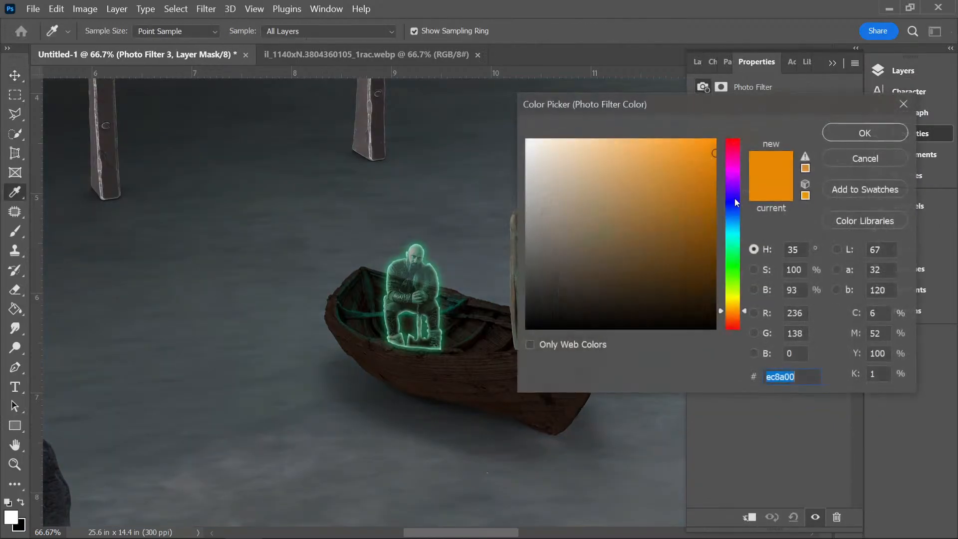
left_click_drag(735, 214, 735, 230)
left_click(702, 278)
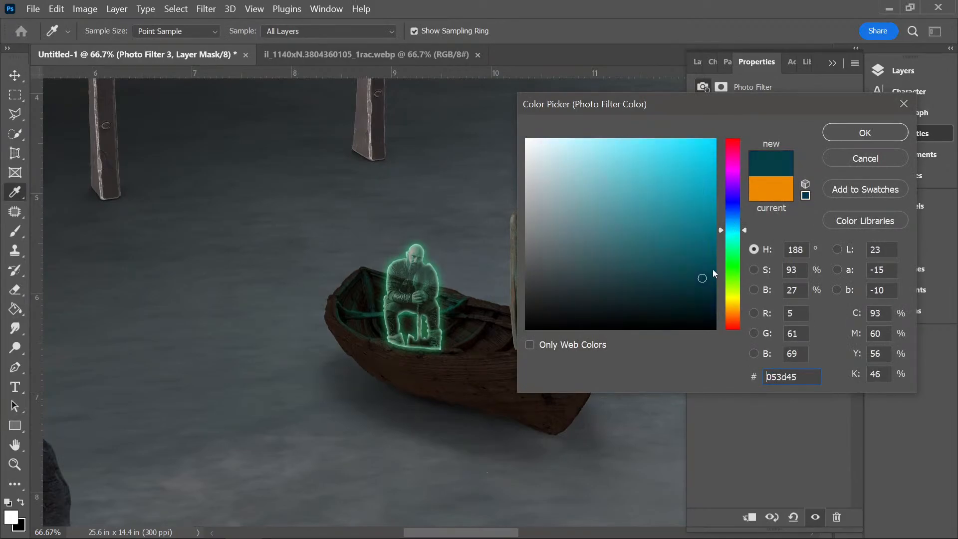
left_click(690, 286)
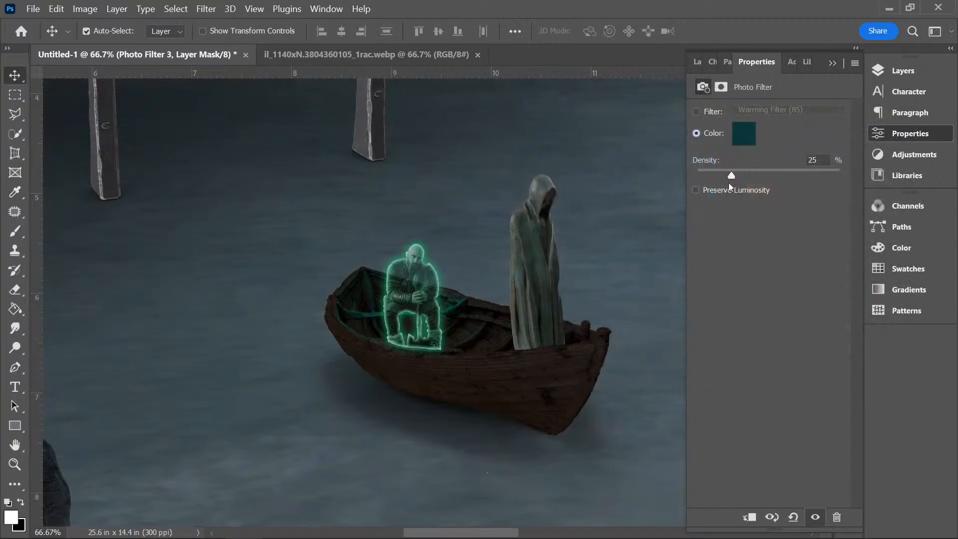
- Clip the teal photo filter to the cloaked figure and raise its density to 89%
left_click(751, 517)
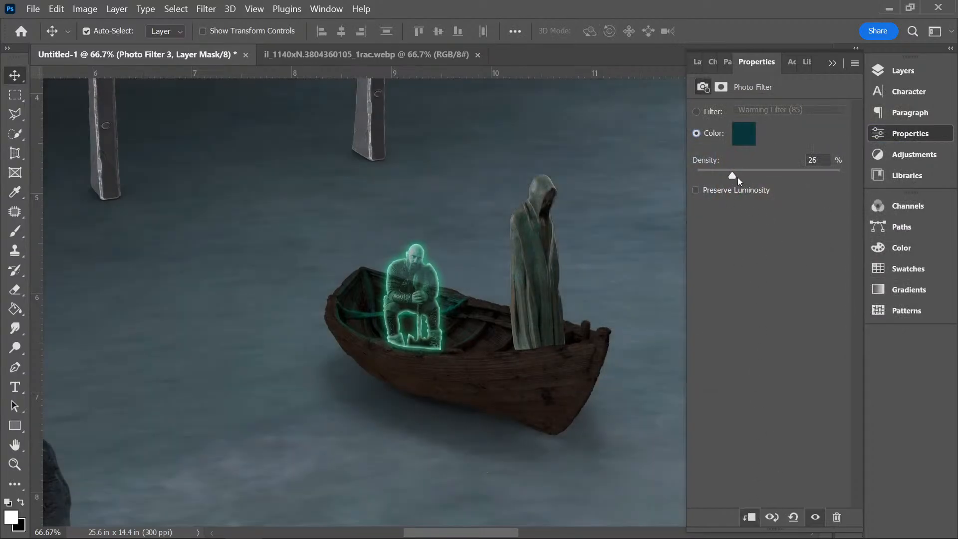
left_click_drag(753, 178, 825, 179)
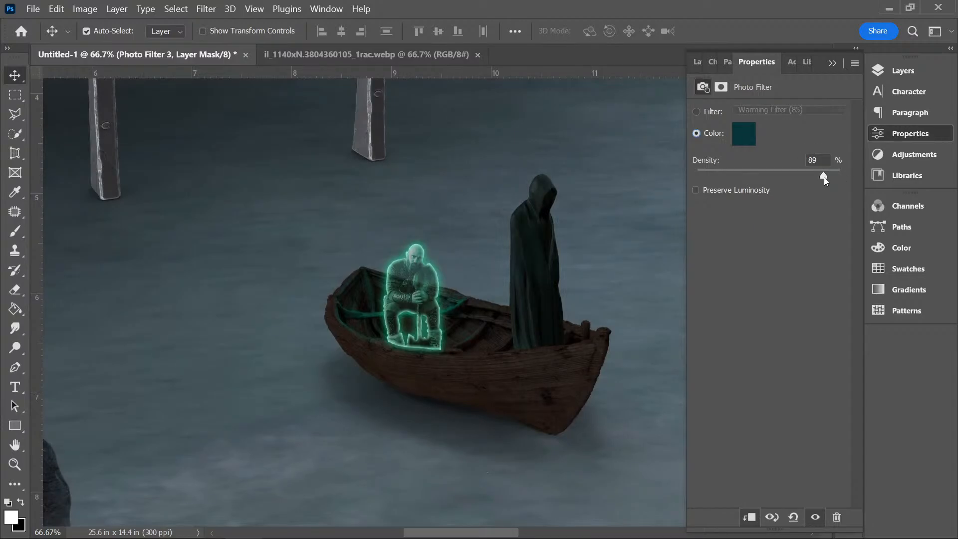
left_click(832, 63)
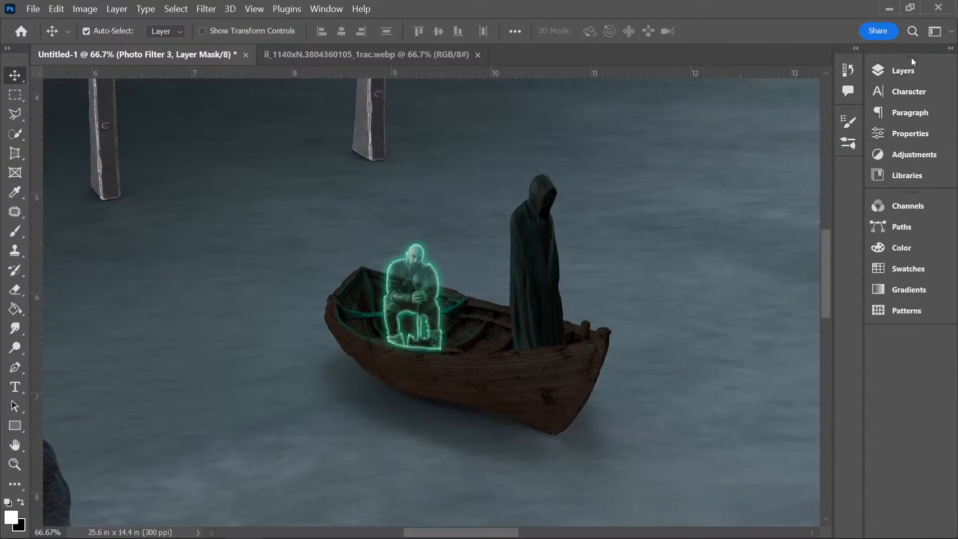
- Add a Hue/Saturation adjustment clipped to the cloaked figure, enable Colorize and shift its hue to green
left_click(905, 71)
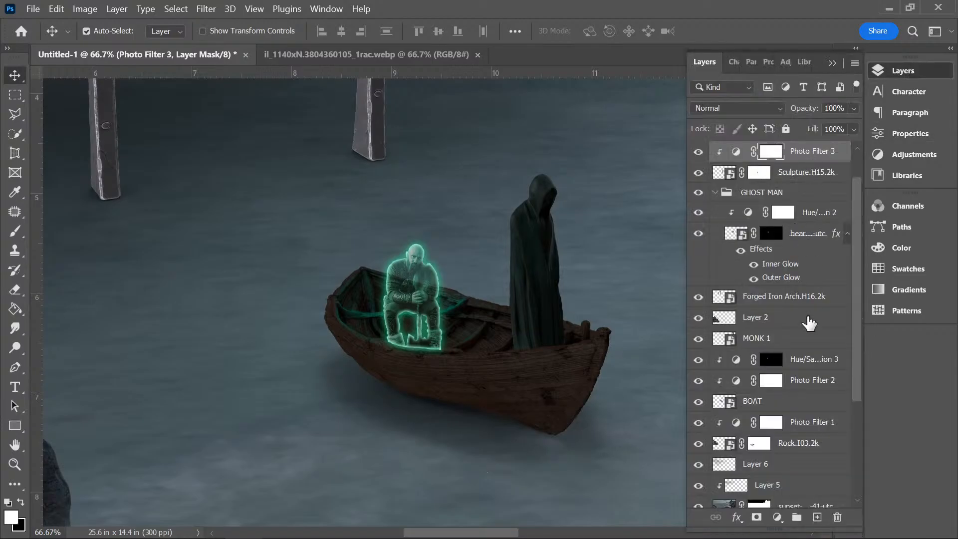
left_click(777, 517)
left_click(818, 368)
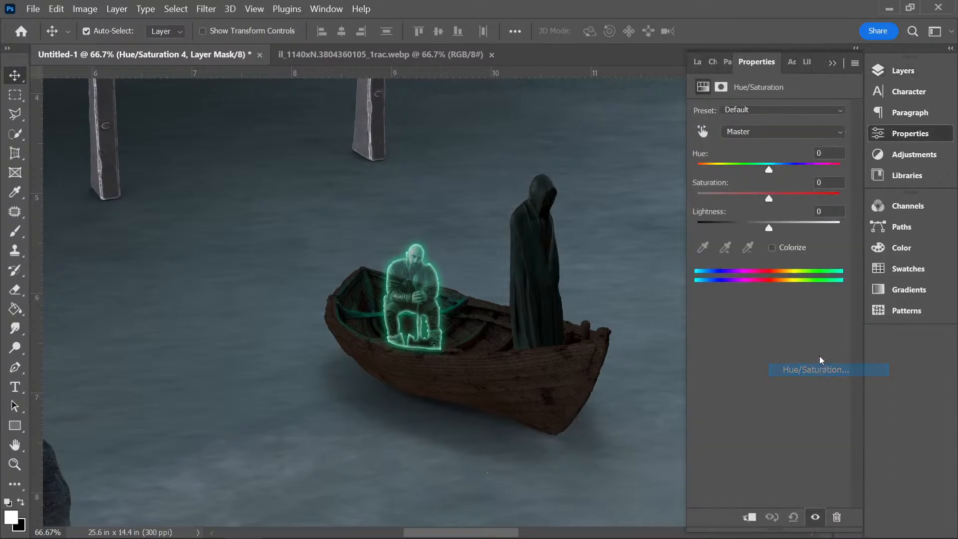
left_click(772, 247)
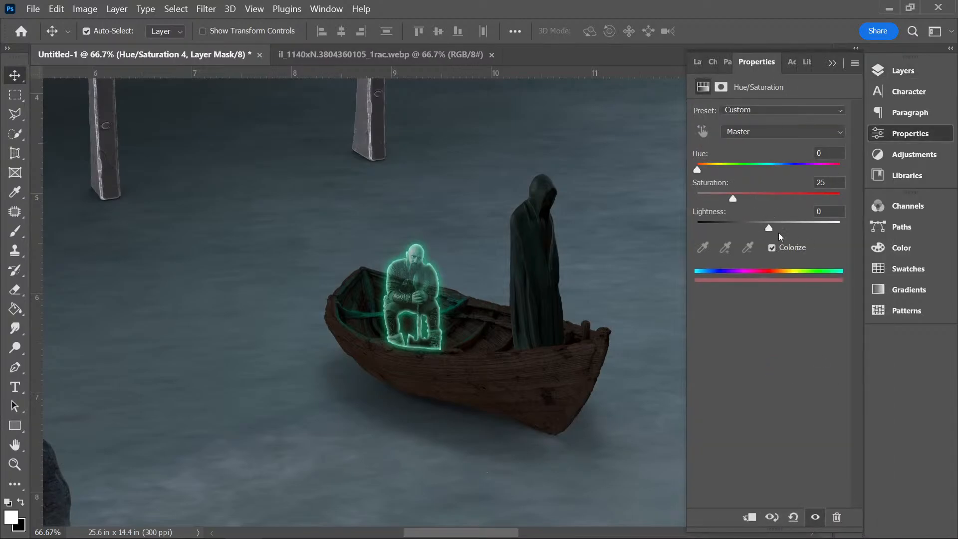
left_click(735, 165)
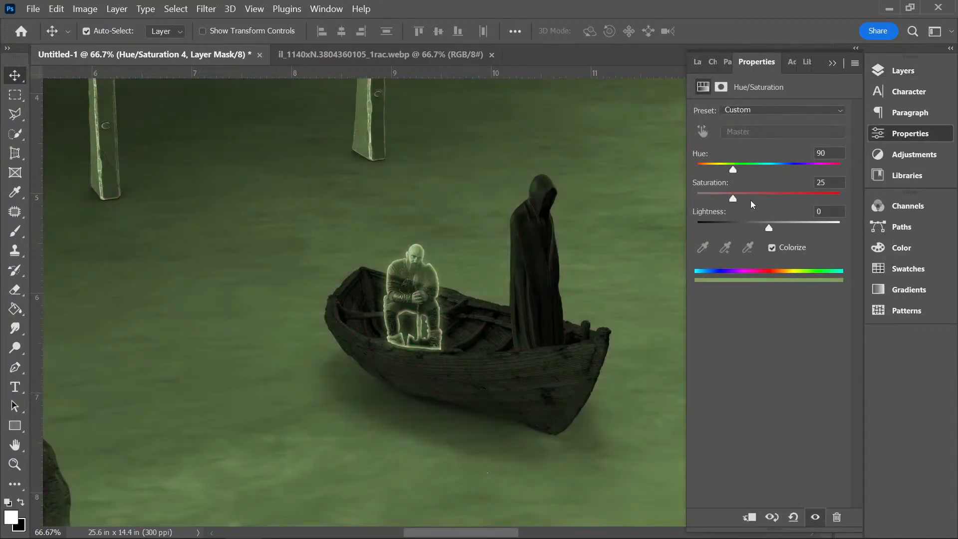
left_click_drag(750, 165, 758, 168)
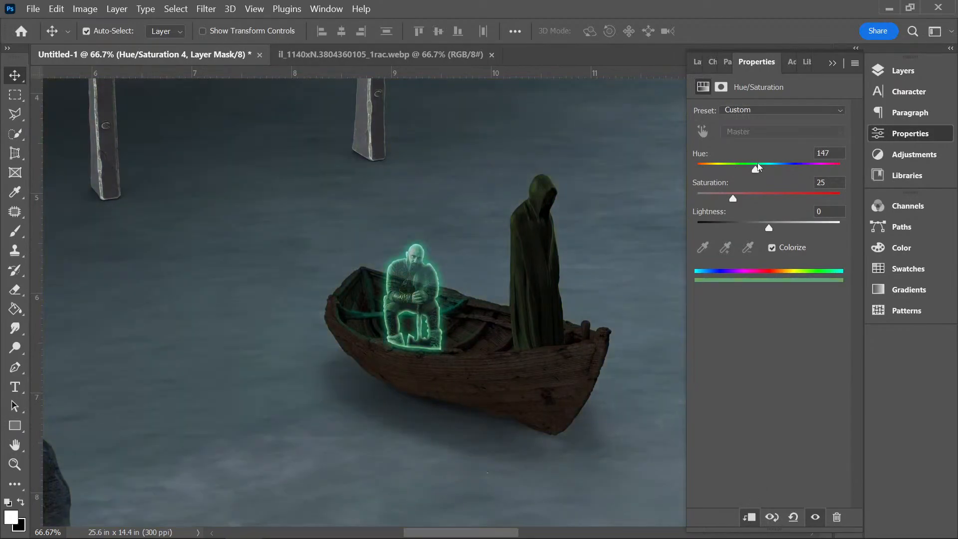
- Tune the cloaked figure's colorize tint to hue 168, saturation 70 and lightness +7
left_click_drag(762, 193, 764, 168)
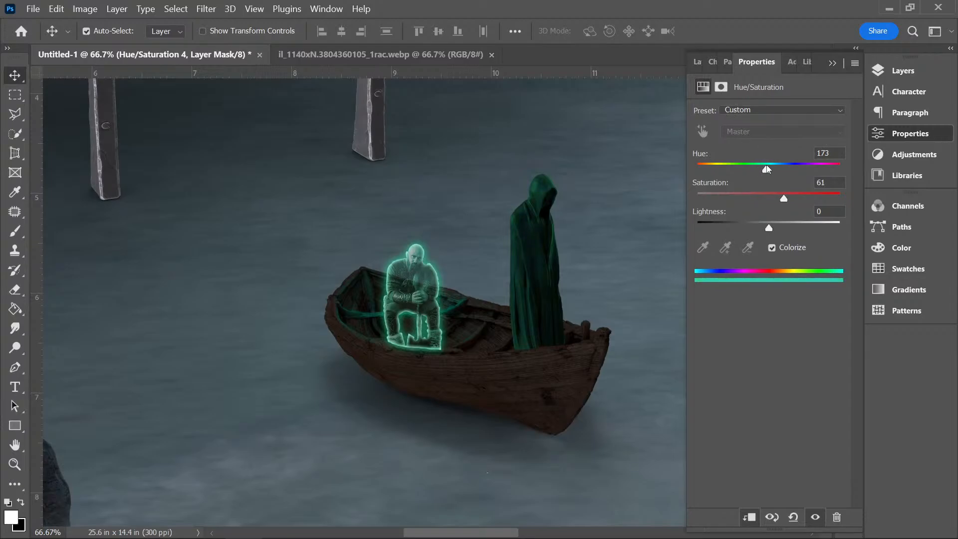
left_click(800, 199)
left_click_drag(768, 228, 773, 228)
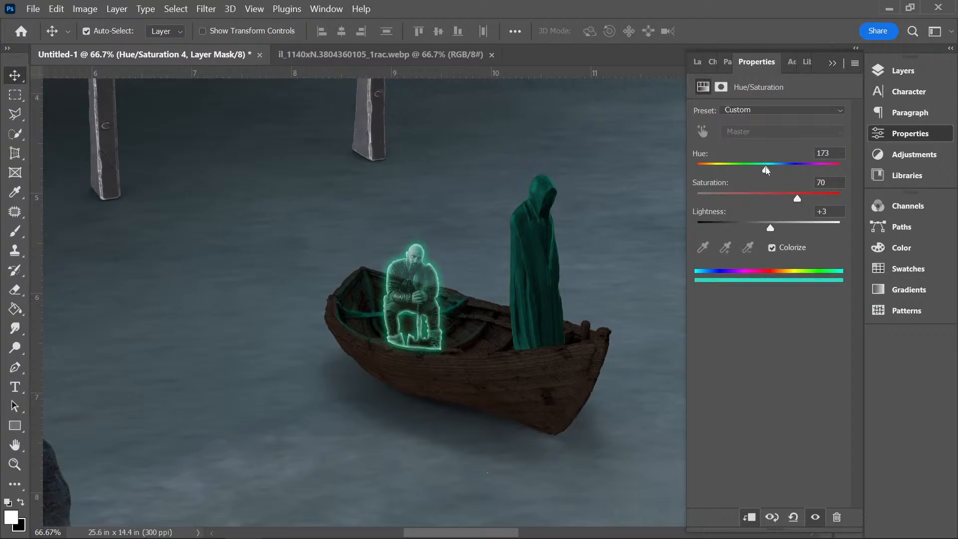
left_click_drag(766, 170, 763, 170)
left_click_drag(772, 229, 774, 228)
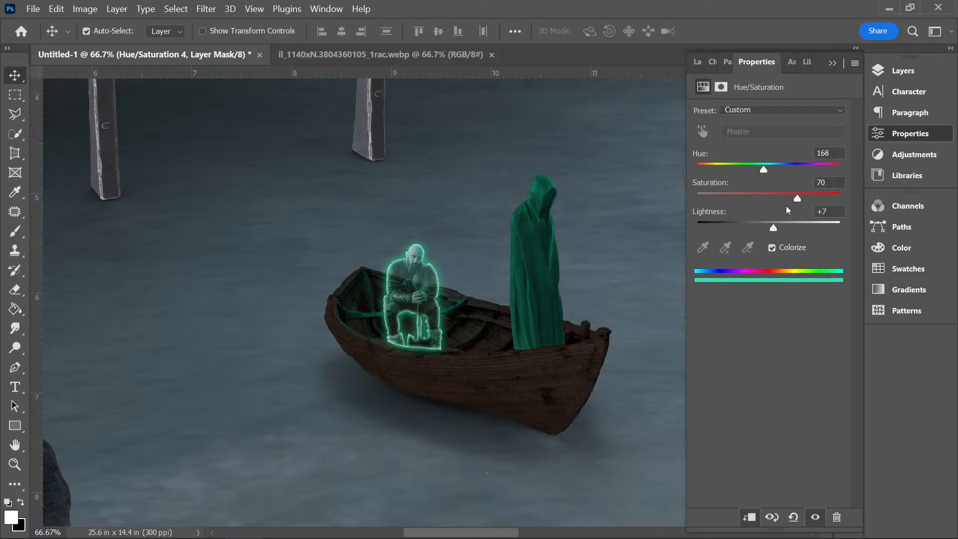
- Invert the Hue/Saturation 4 mask and softly paint green glow onto the cloak, mainly its ghost-facing edge, at 10 px and 4% flow
left_click(907, 72)
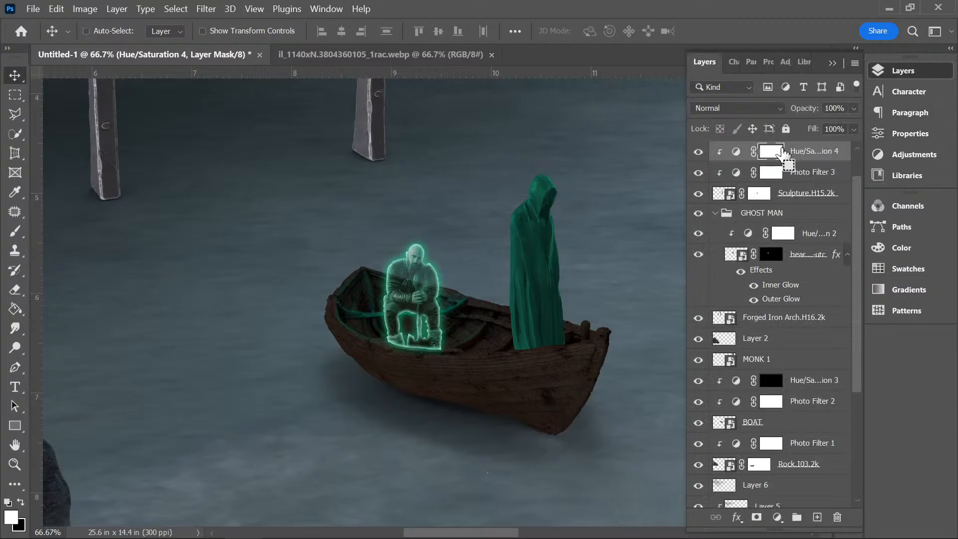
key("ctrl+i")
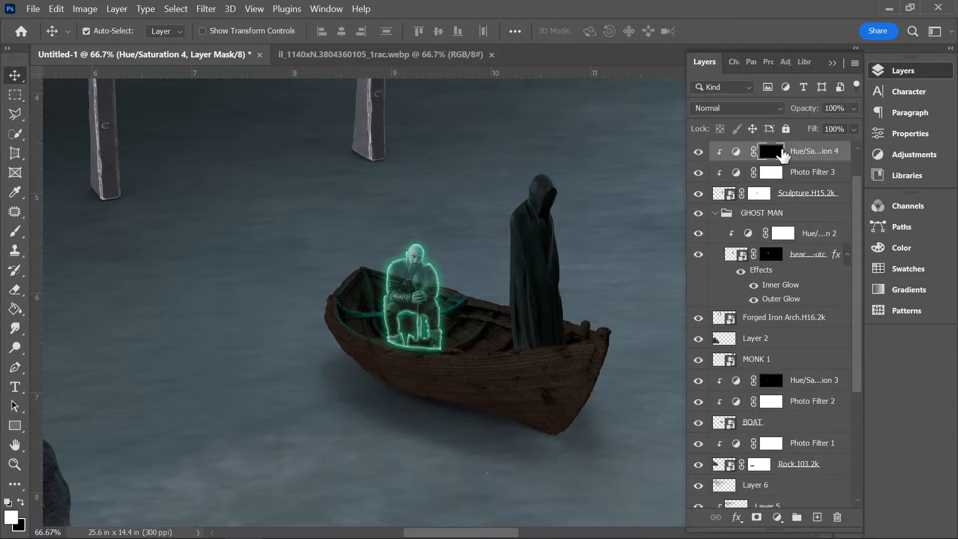
left_click(15, 229)
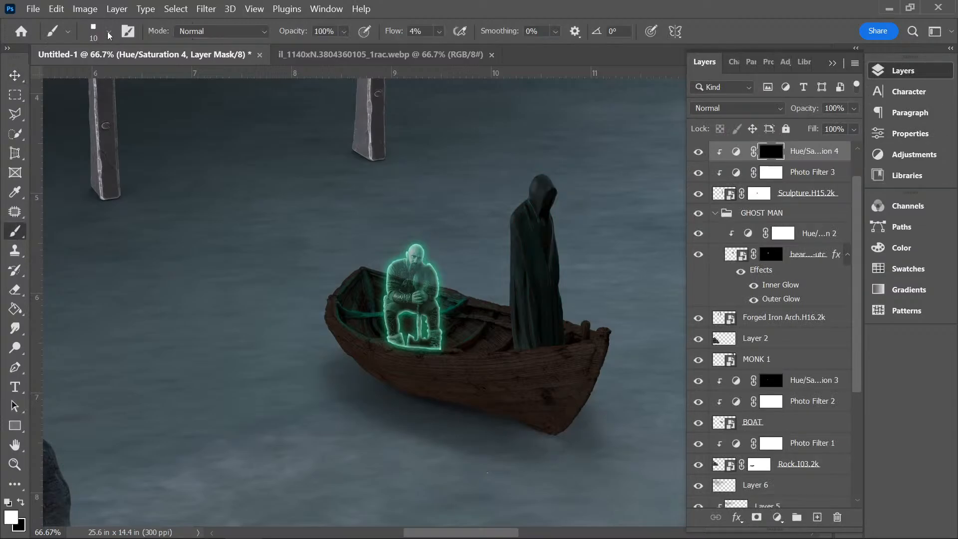
key("ctrl+plus")
key("ctrl+plus")
key("ctrl+minus")
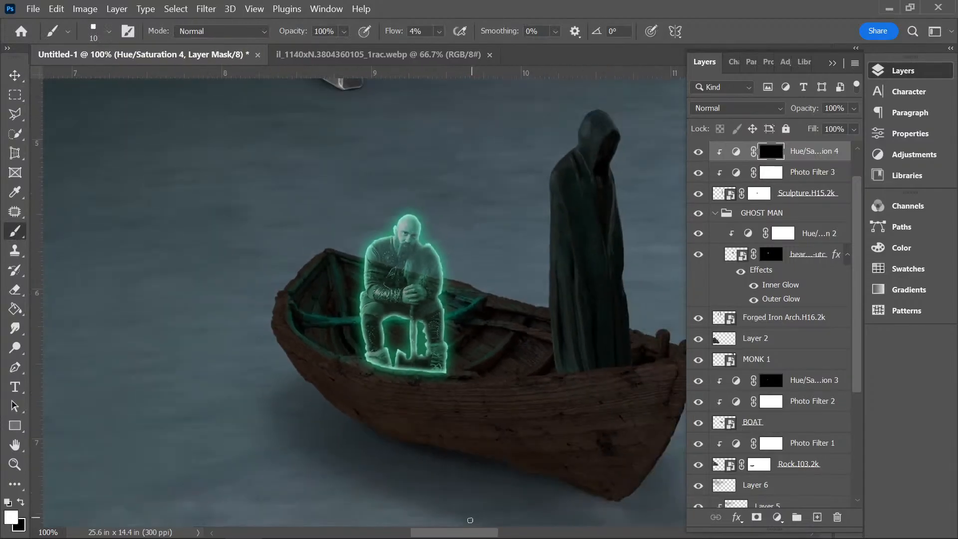
mouse_move(484, 533)
left_mouse_down()
mouse_move(512, 535)
mouse_move(474, 533)
left_mouse_up()
key("ctrl+plus")
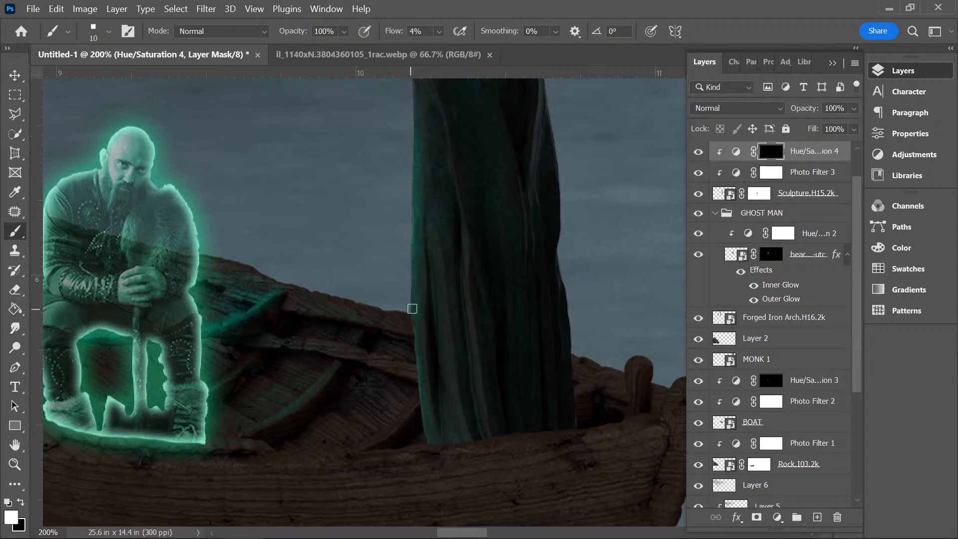
key("ctrl+minus")
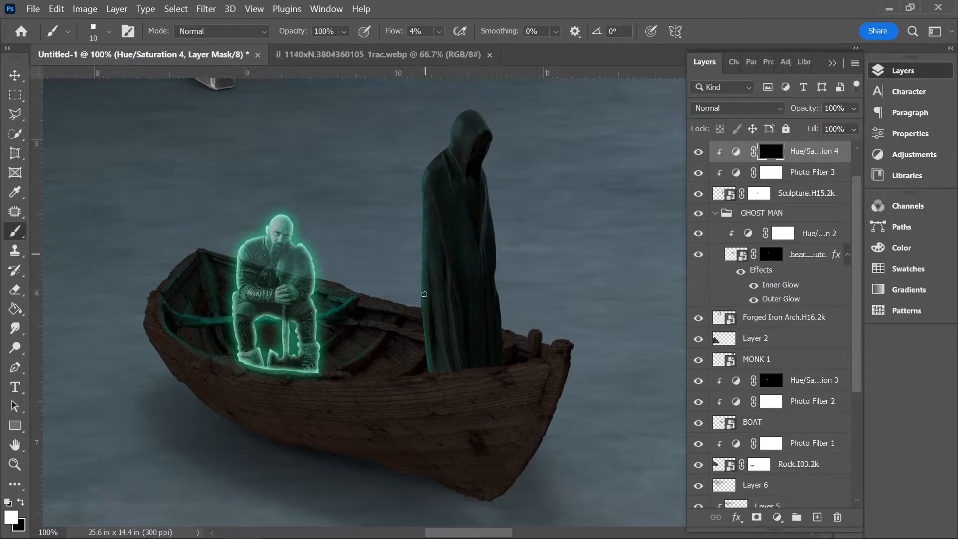
- Add a Photo Filter adjustment layer directly above the masked sunset seascape layer that forms the water
key("ctrl+minus")
key("ctrl+minus")
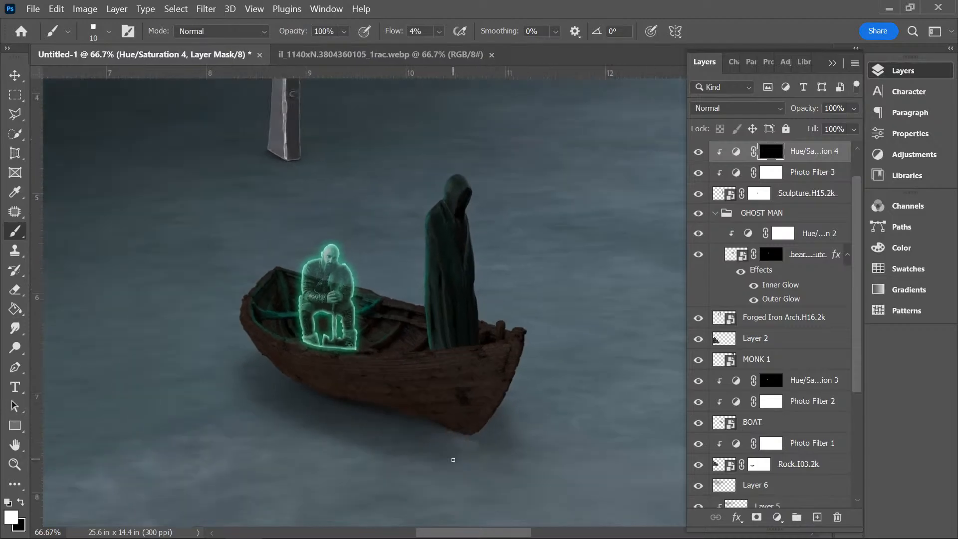
key("ctrl+minus")
key("ctrl+minus")
key("ctrl+minus")
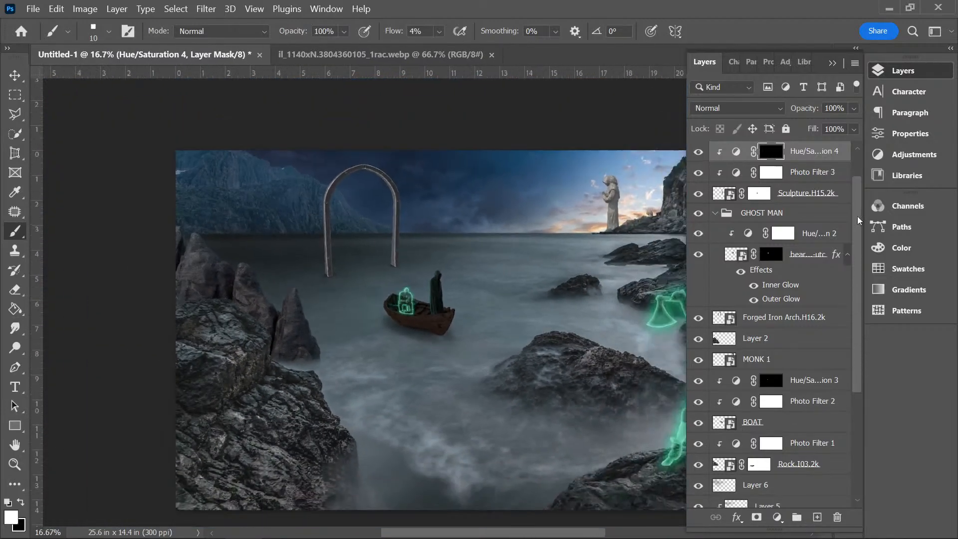
left_click_drag(857, 216, 858, 331)
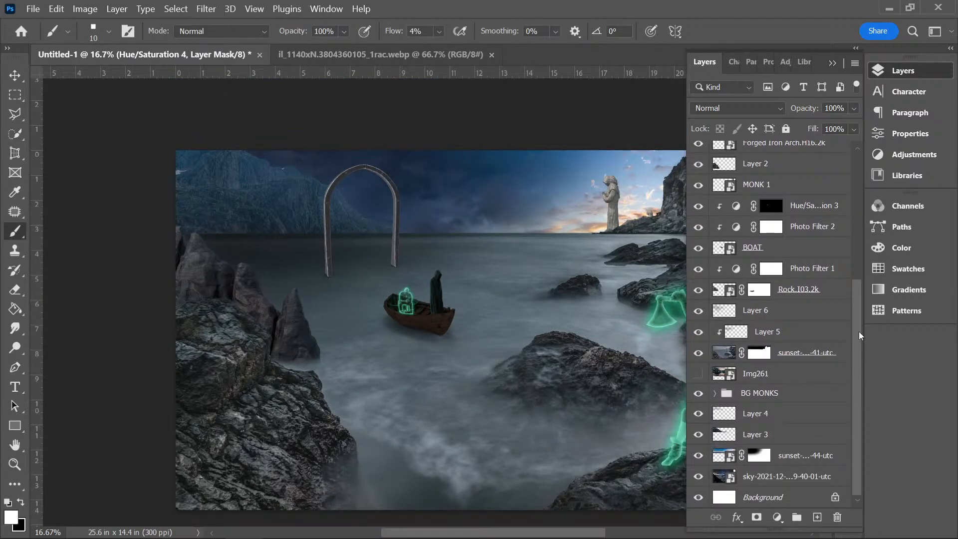
left_click(785, 353)
left_click(777, 518)
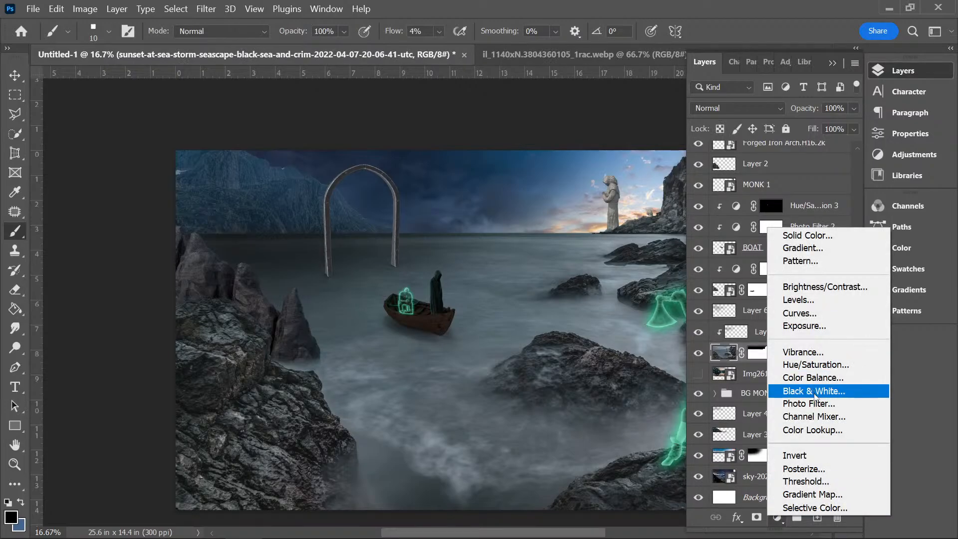
left_click(816, 403)
- Set the seascape photo filter to the custom dark teal colour 062c33
left_click(720, 133)
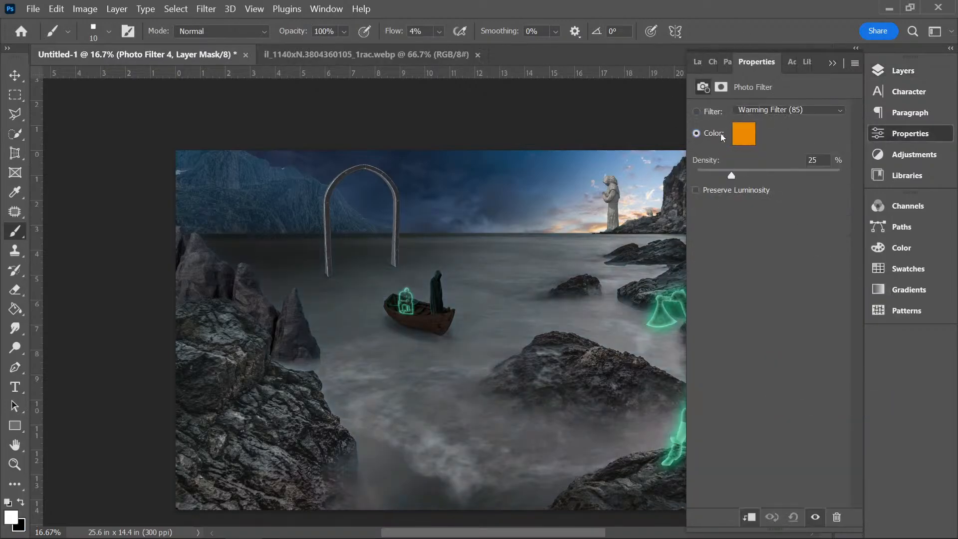
left_click(743, 134)
left_click_drag(732, 255, 730, 229)
left_click_drag(680, 314, 694, 291)
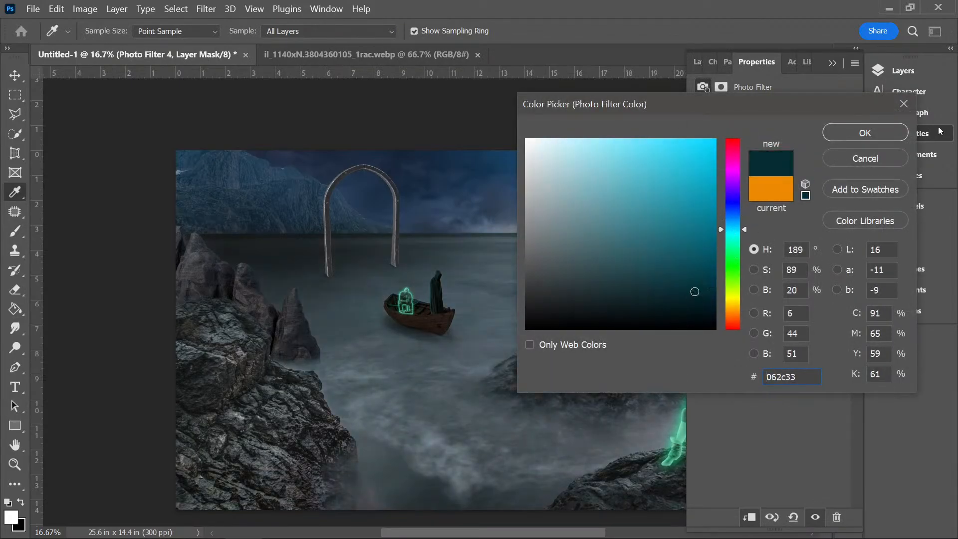
left_click(865, 132)
- Raise the seascape photo filter's density to darken the water and check the tint across the whole composite
left_click_drag(732, 177, 792, 176)
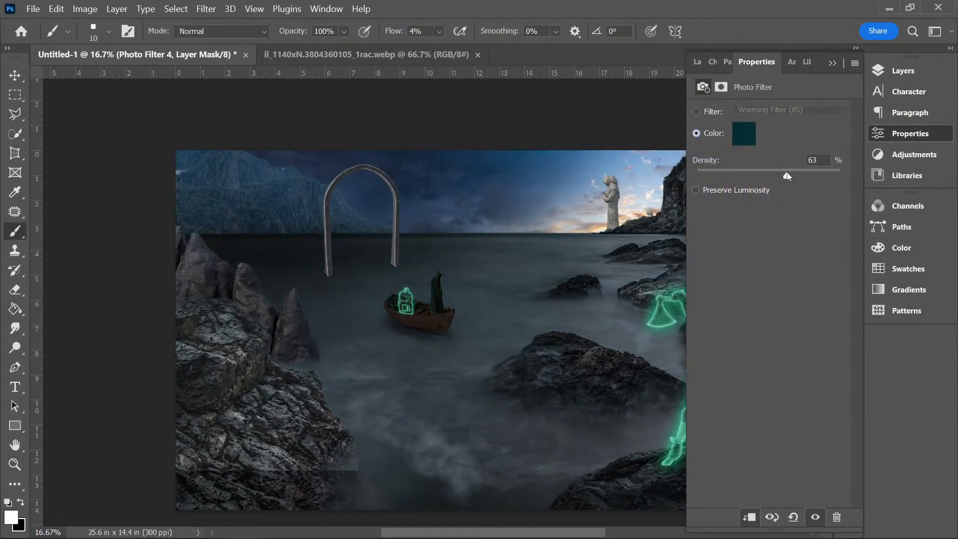
mouse_move(782, 176)
left_mouse_down()
mouse_move(772, 177)
mouse_move(784, 179)
left_mouse_up()
left_click(832, 63)
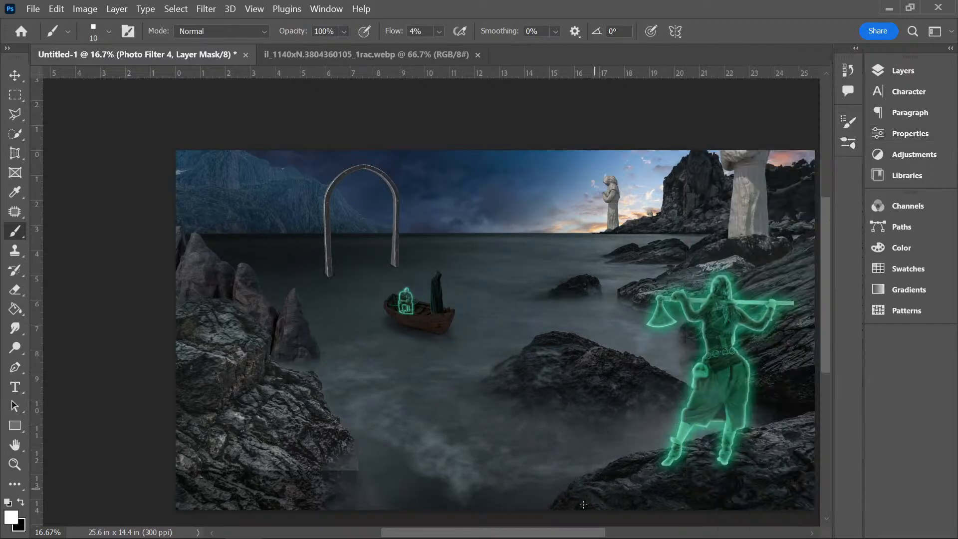
scroll(584, 504, "right", 3)
scroll(598, 524, "left", 2)
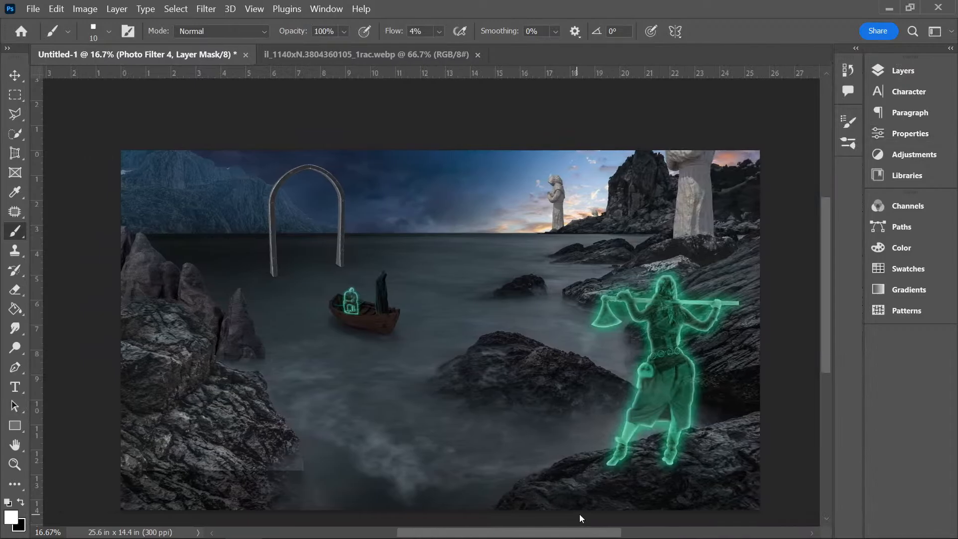
left_click(903, 70)
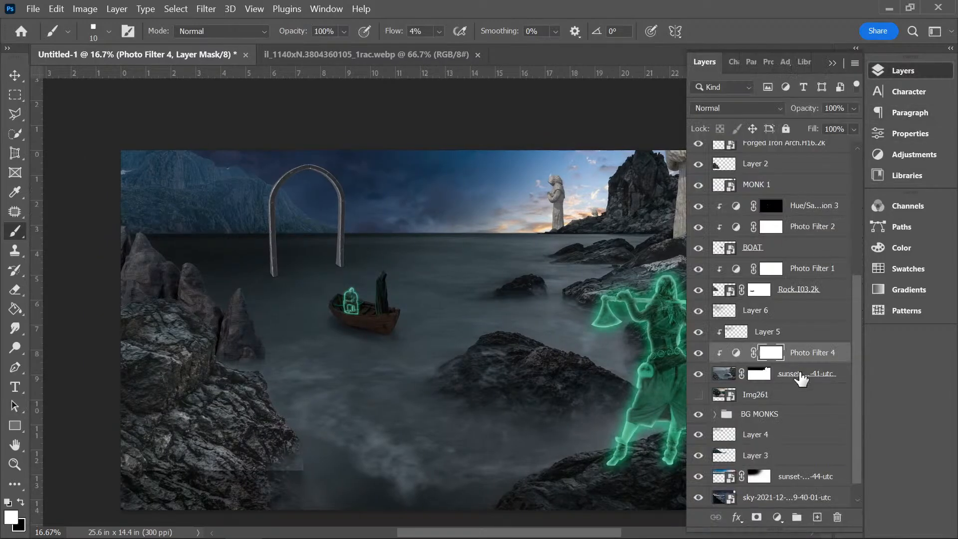
- Duplicate the seascape's Photo Filter 4 above Layer 2, the left foreground rocks, and clip the copy to that layer
scroll(778, 399, "down", 2)
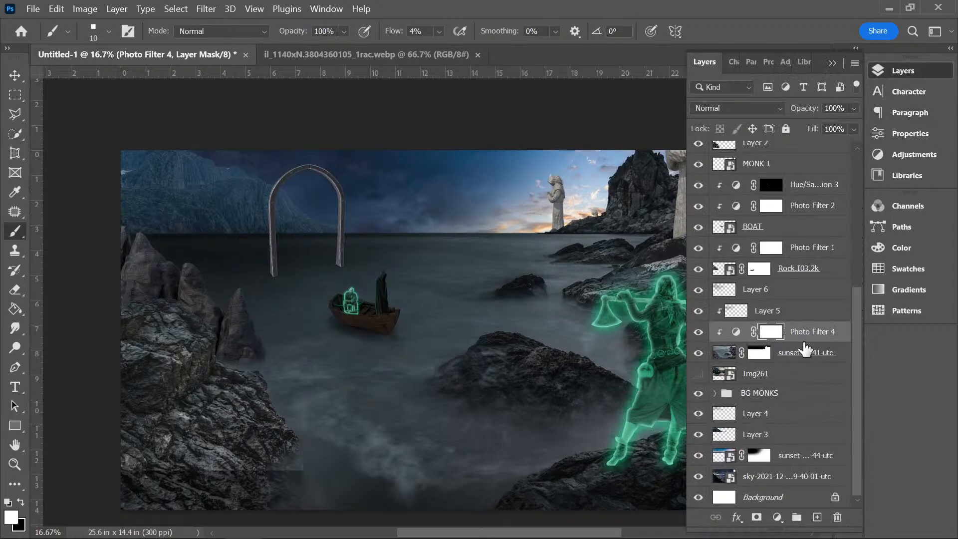
left_click(786, 272)
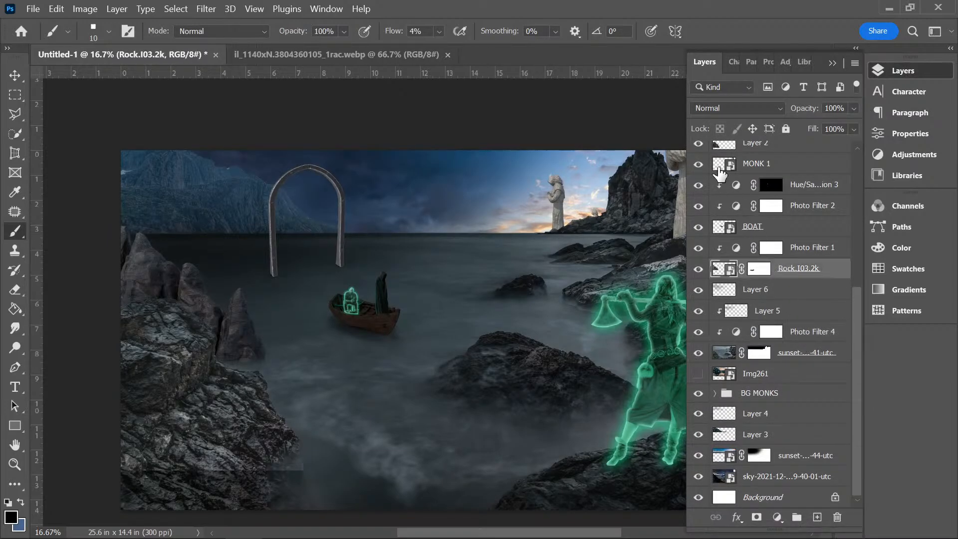
left_click(797, 339)
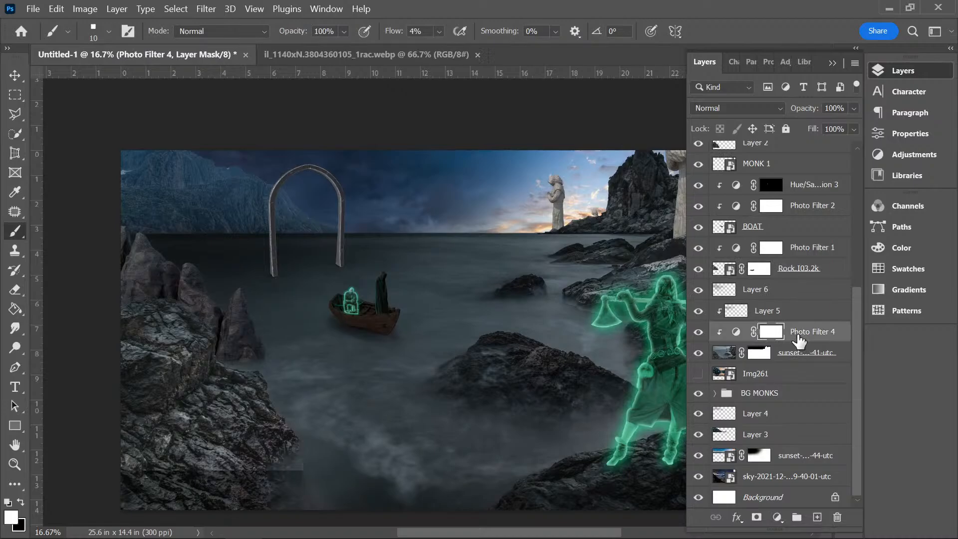
left_click_drag(800, 342, 787, 172)
right_click(787, 171)
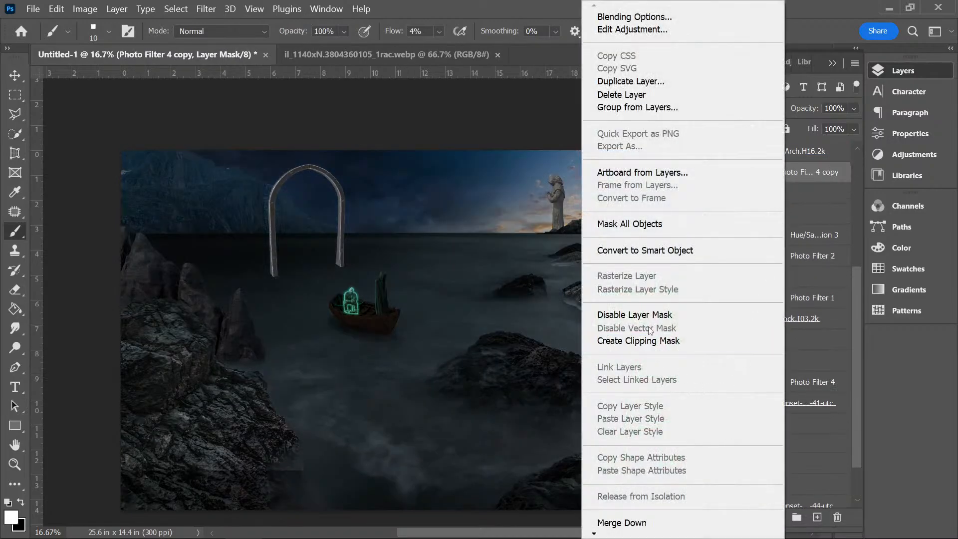
left_click(653, 340)
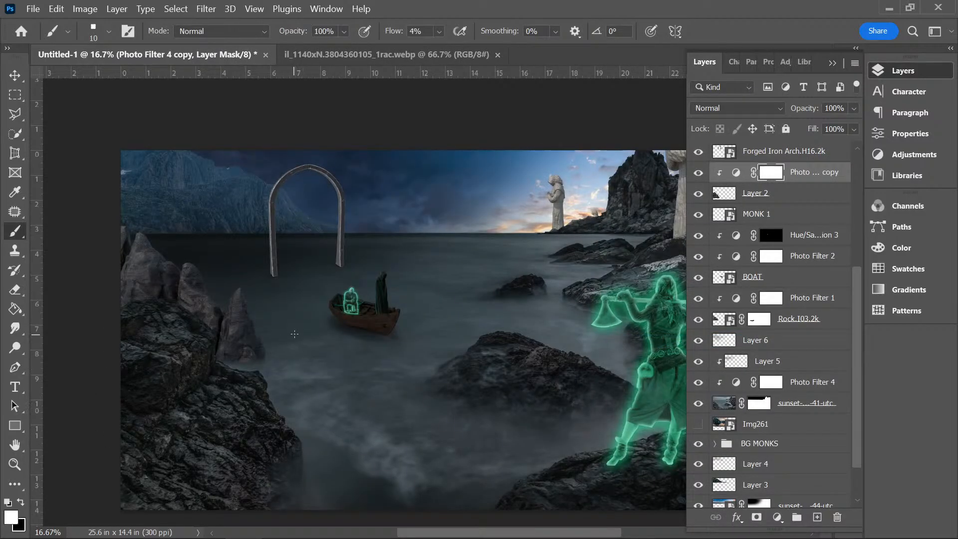
- Set Photo Filter 1 on the Rock.I03.2k layer to 88% density and change its colour to a dark teal
double_click(736, 298)
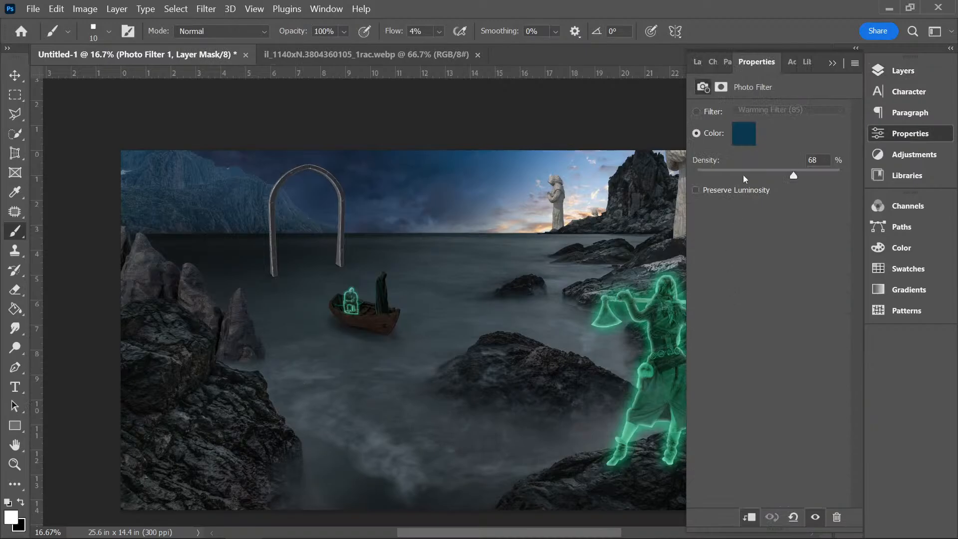
left_click_drag(800, 173, 819, 172)
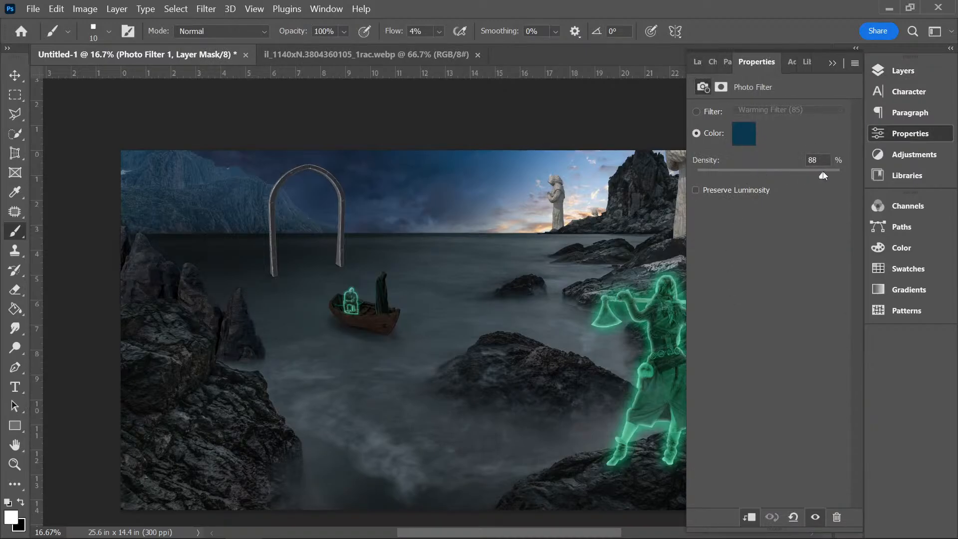
left_click(747, 140)
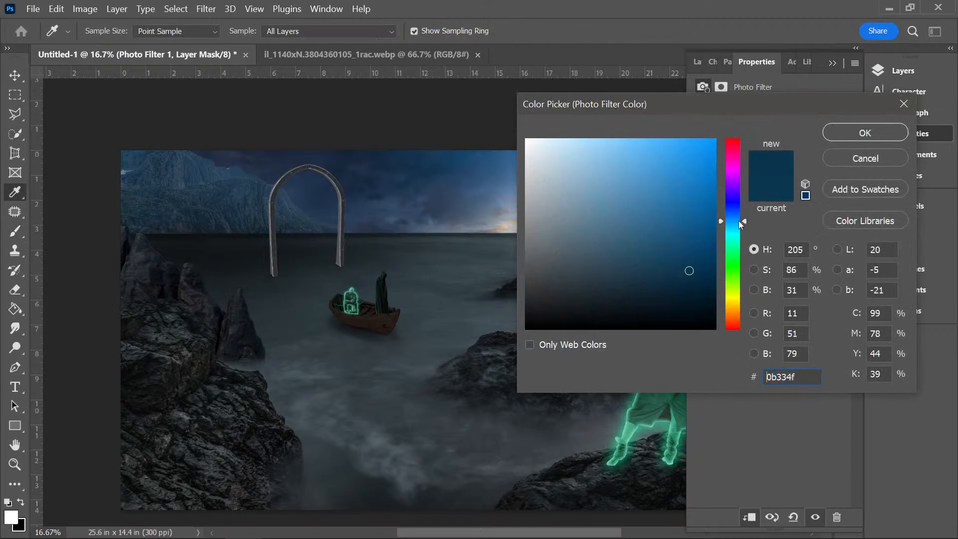
left_click_drag(739, 221, 735, 231)
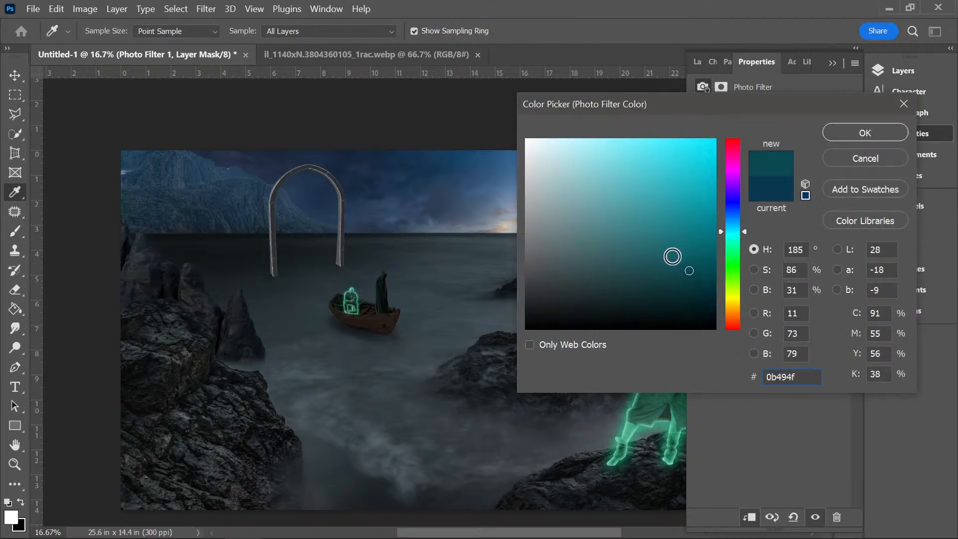
left_click_drag(666, 278, 720, 291)
left_click(851, 133)
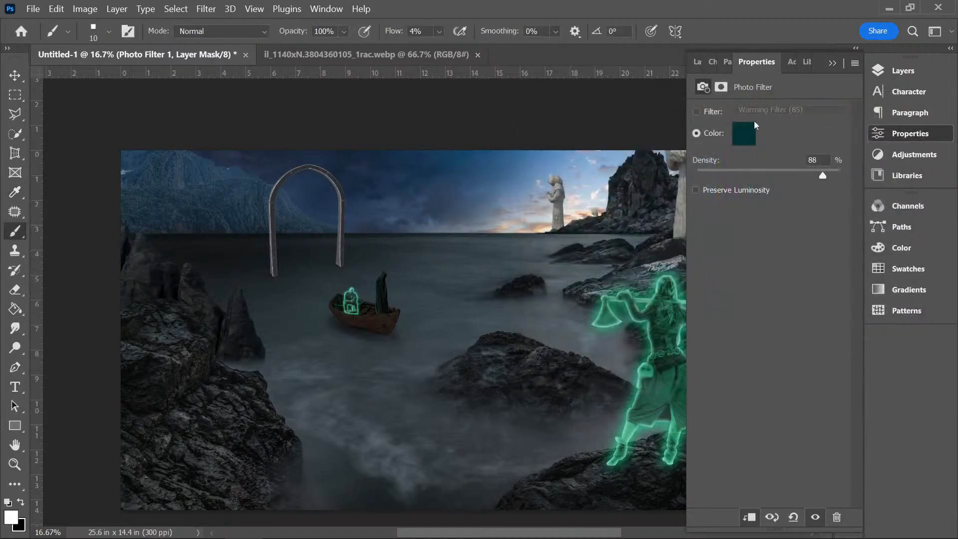
- Duplicate the rock's Photo Filter 1 above Layer 3, the distant mountains, and clip the copy to that layer
left_click(906, 71)
scroll(780, 346, "down", 1)
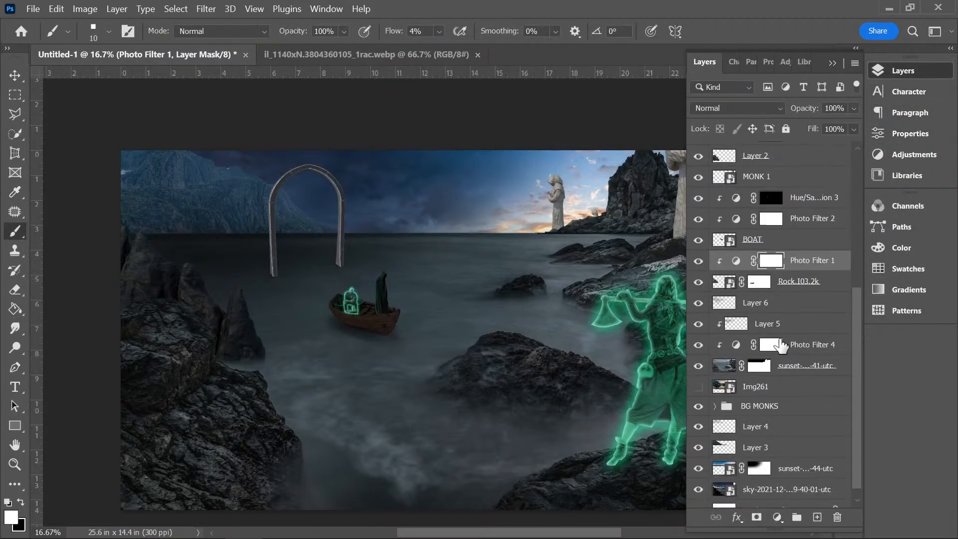
scroll(771, 362, "down", 1)
left_click(754, 439)
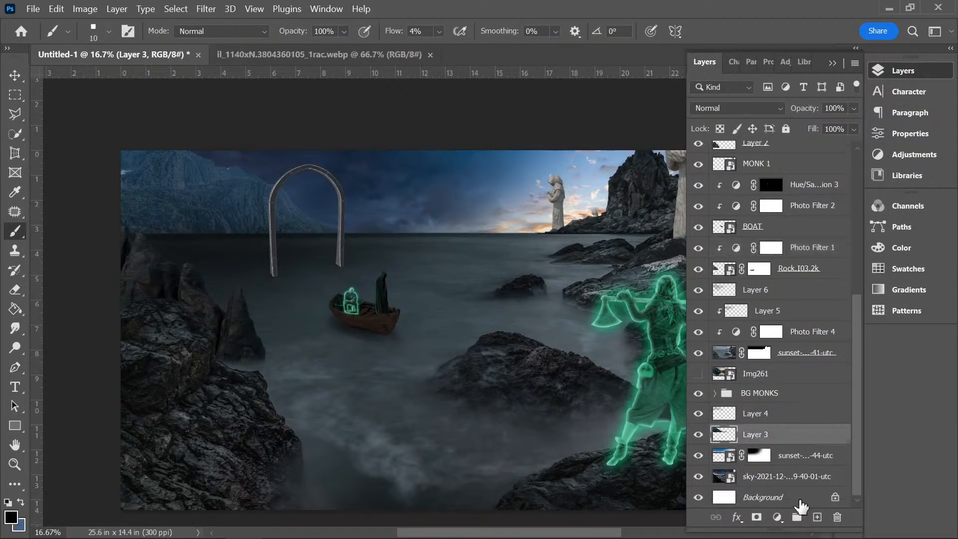
left_click_drag(798, 248, 798, 429)
right_click(790, 439)
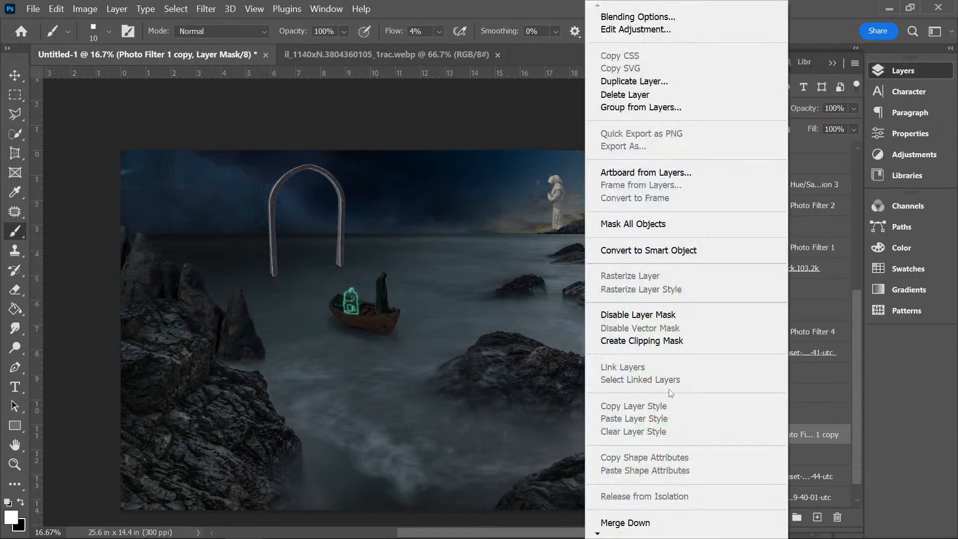
left_click(638, 340)
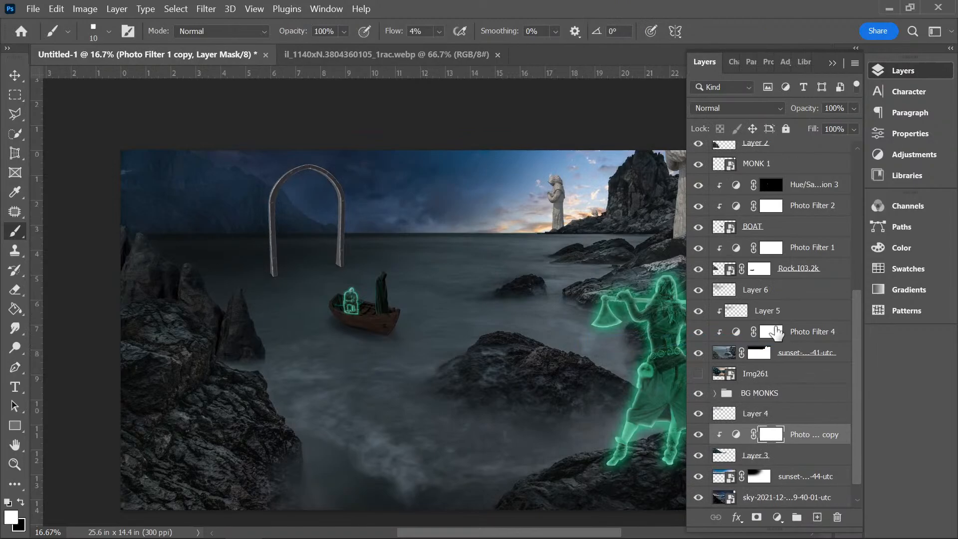
- Duplicate Photo Filter 4 above the Forged Iron Arch layer, clip it to the arch, and set its density to 86%
left_click_drag(776, 331, 798, 233)
right_click(798, 233)
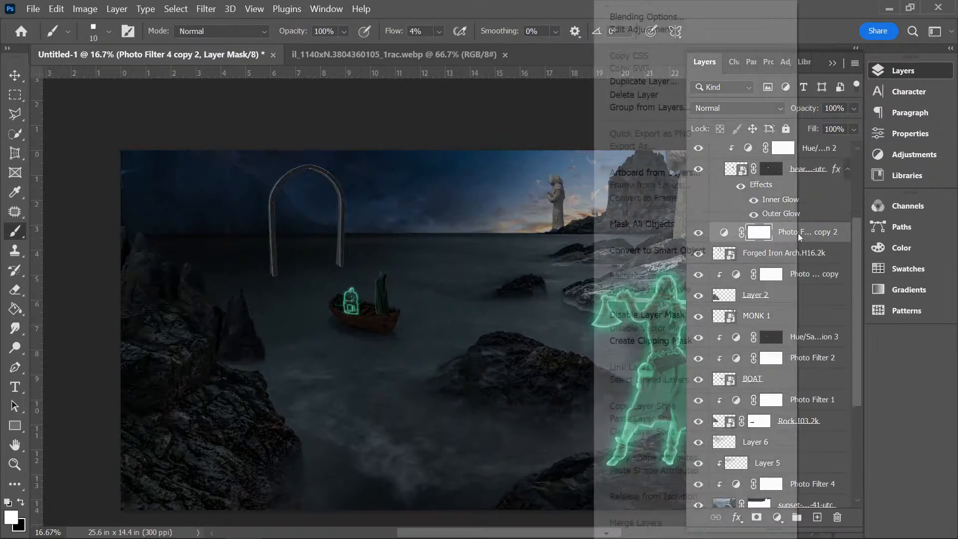
left_click(690, 339)
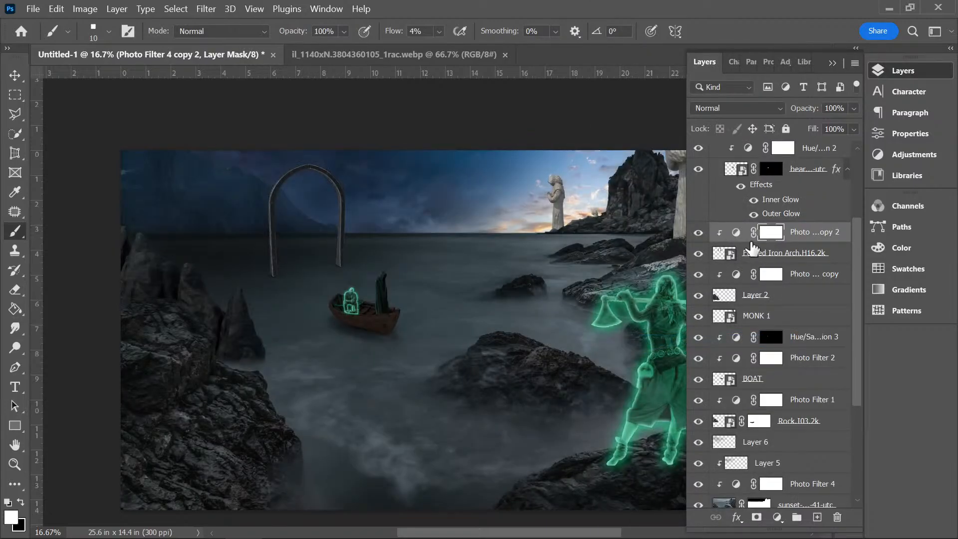
double_click(737, 232)
left_click_drag(785, 179, 827, 175)
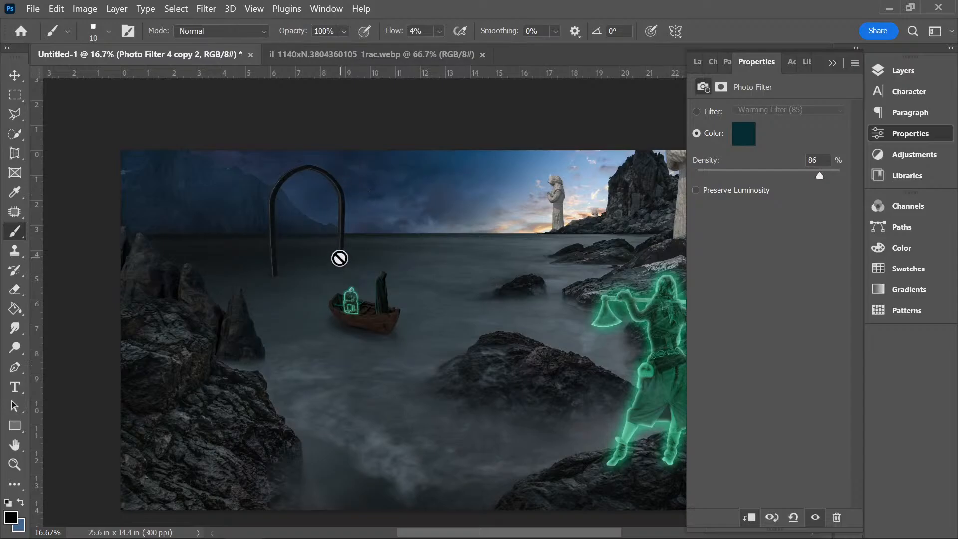
- Examine the teal tint across the whole composite, from the arch to the statues and axe-bearing ghost, and inspect the boat closely
key("ctrl+minus")
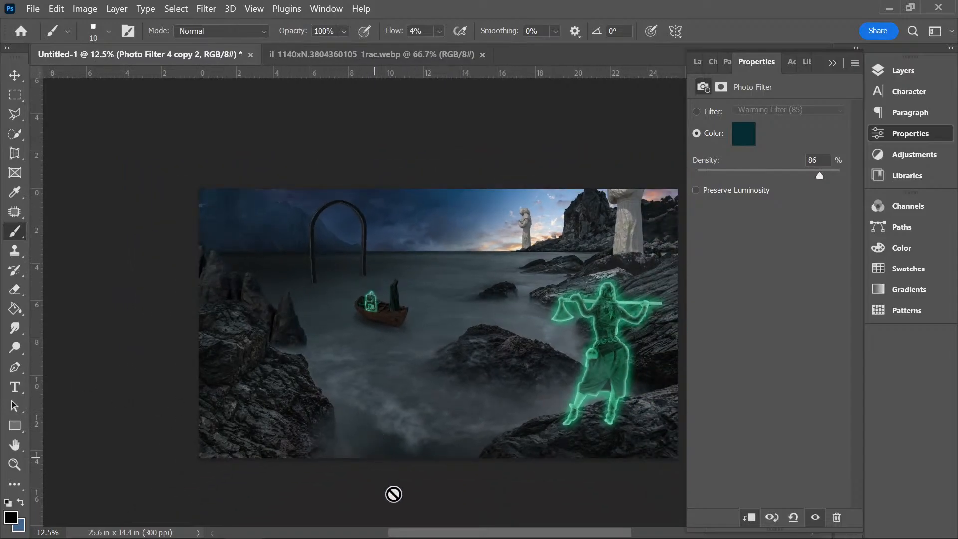
mouse_move(427, 537)
left_click_drag(443, 535, 473, 534)
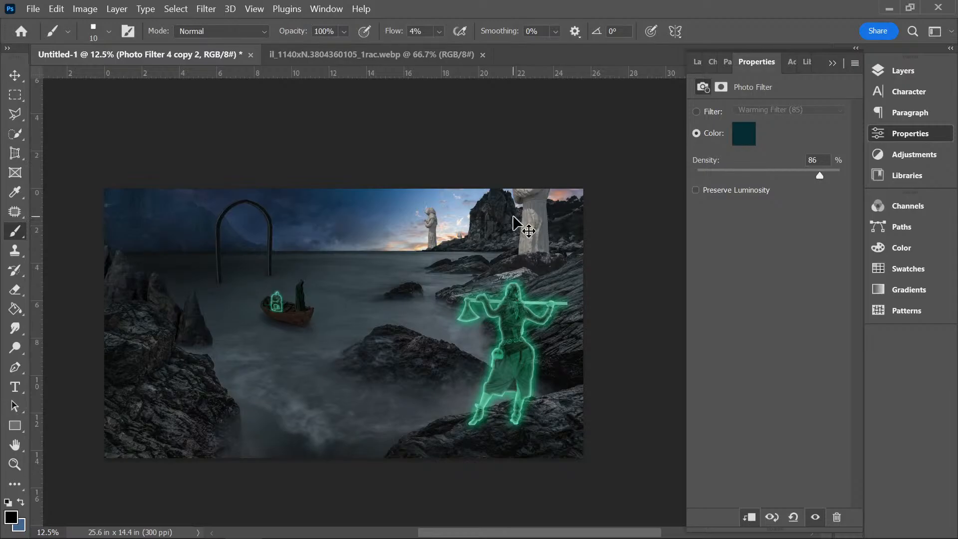
key("ctrl+plus")
key("ctrl+plus")
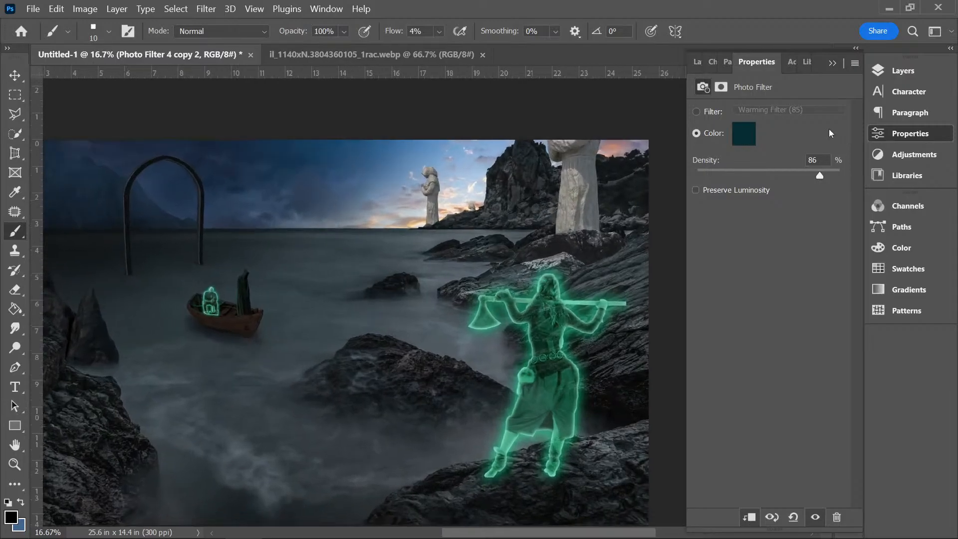
left_click_drag(574, 534, 504, 530)
key("ctrl+plus")
key("ctrl+plus")
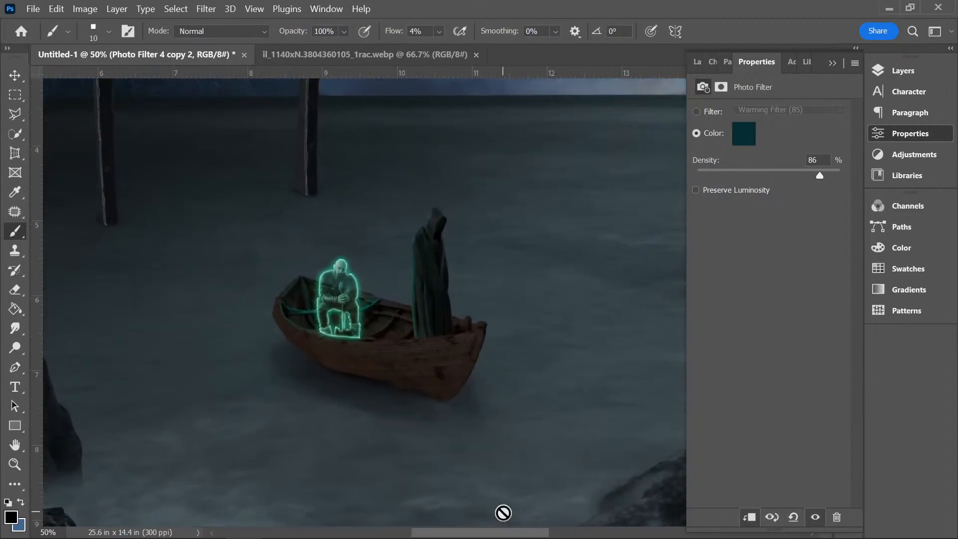
left_click(20, 75)
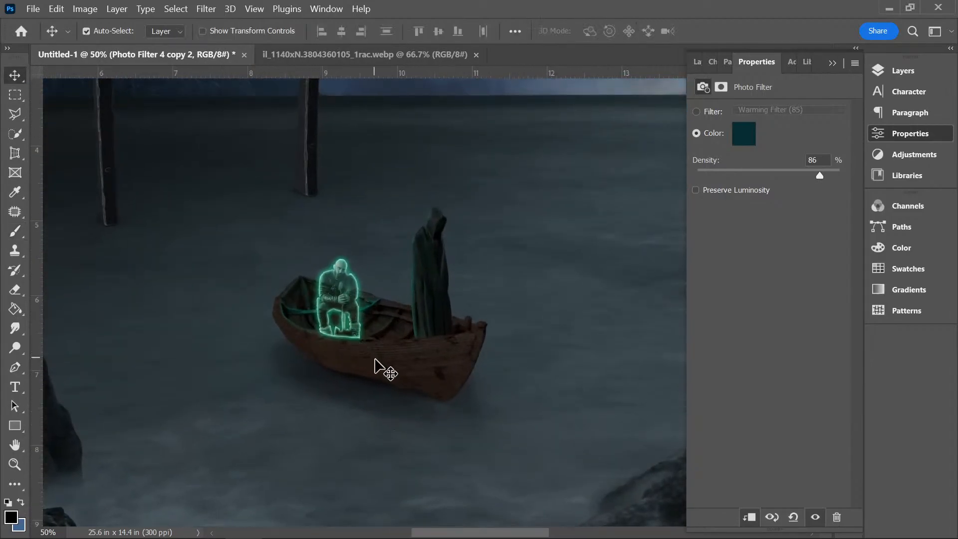
left_click(382, 366)
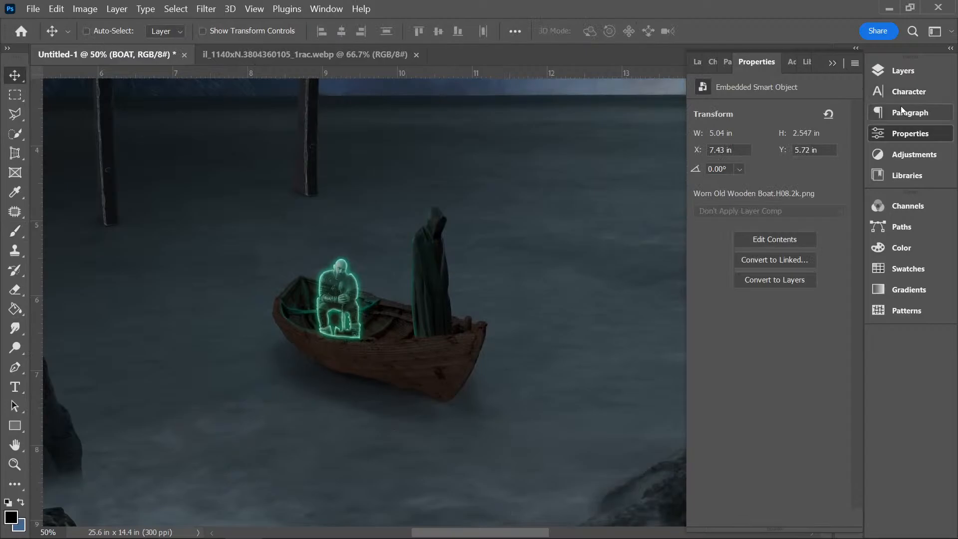
left_click(910, 76)
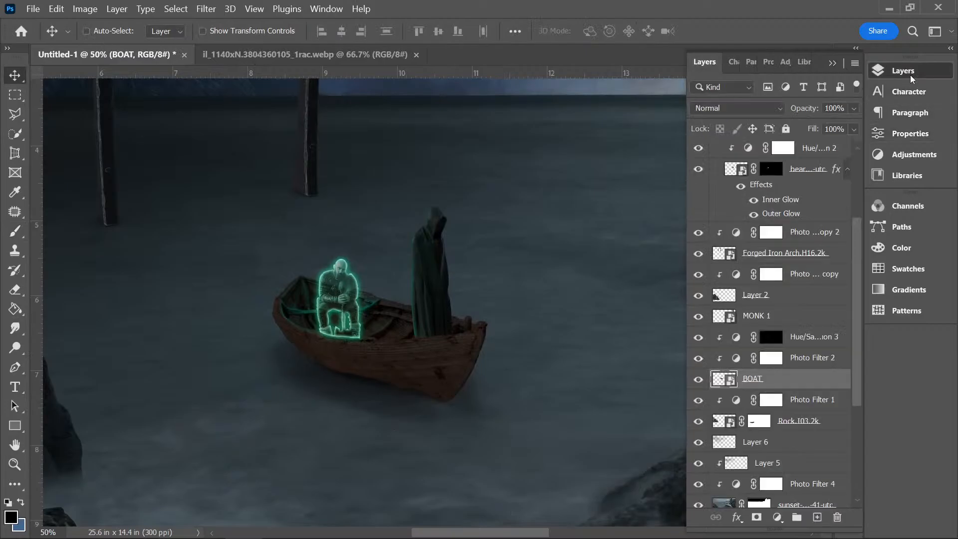
left_click(817, 518)
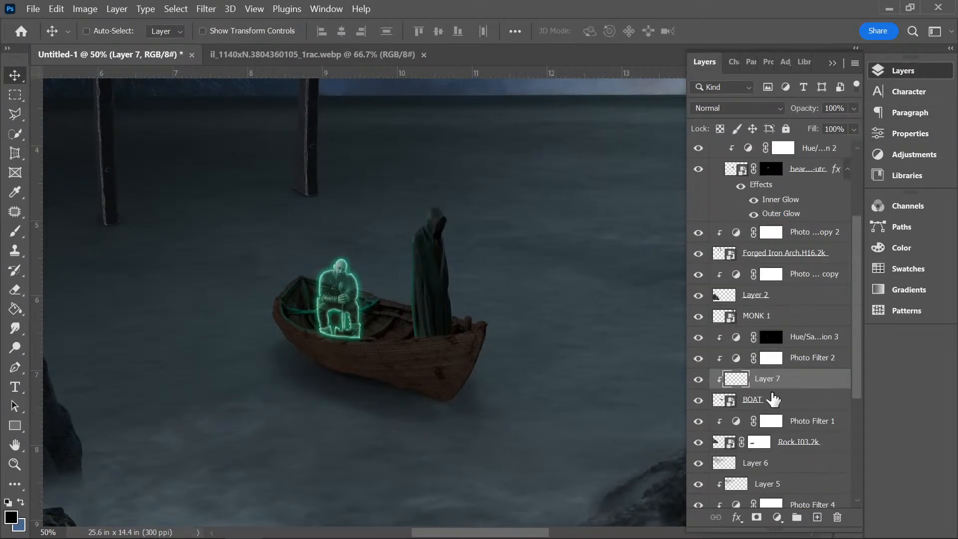
key("ctrl+z")
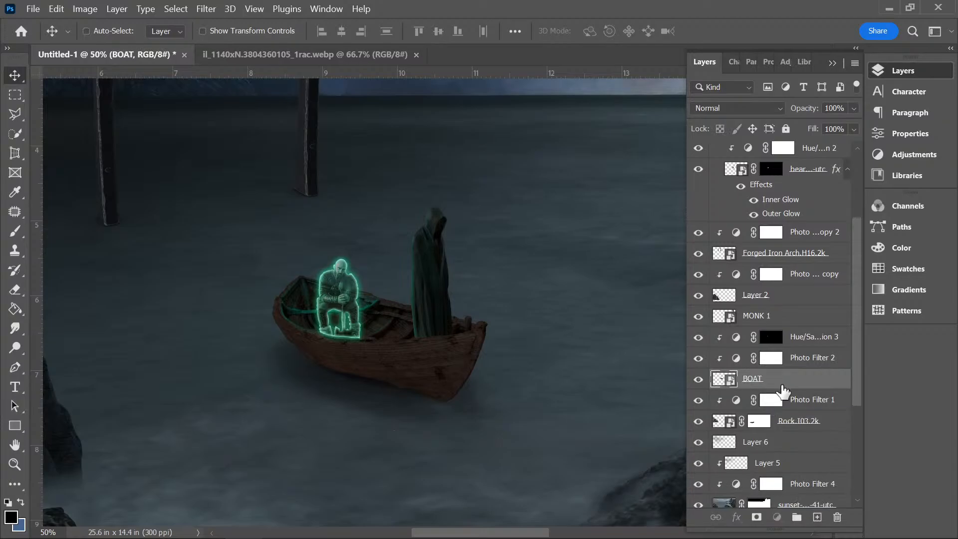
key("ctrl+z")
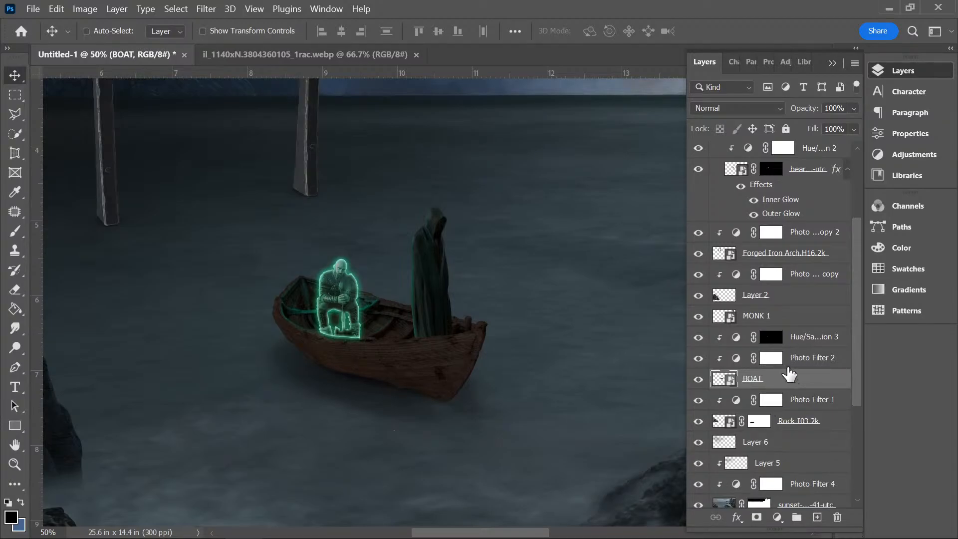
left_click(56, 9)
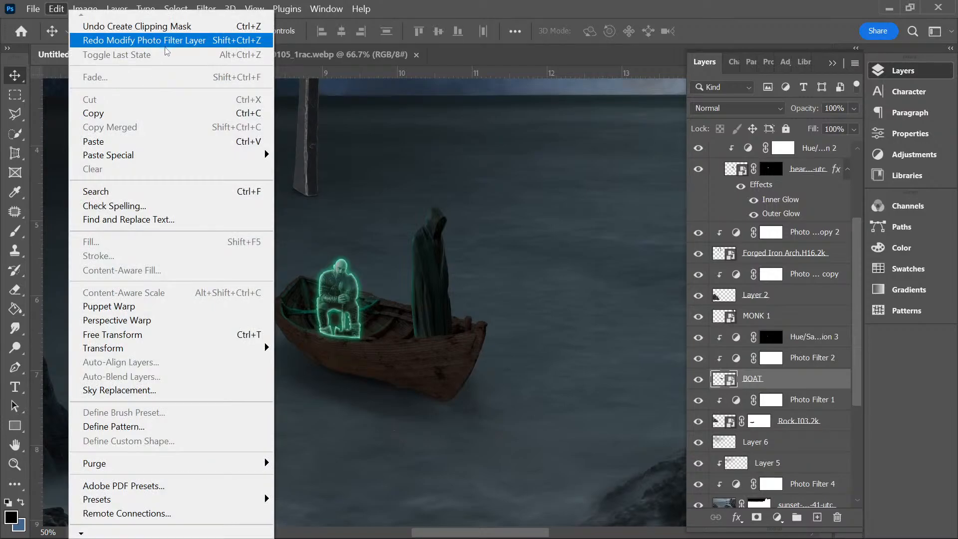
left_click(200, 42)
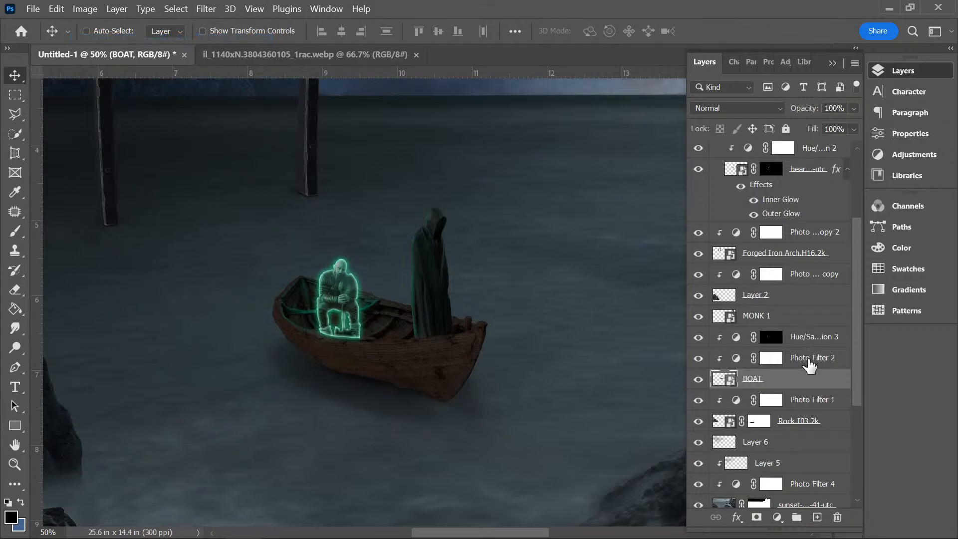
- Add a Brightness/Contrast adjustment above Hue/Saturation 3, clip it to the boat, and lower its brightness to -141
left_click(818, 337)
left_click(777, 517)
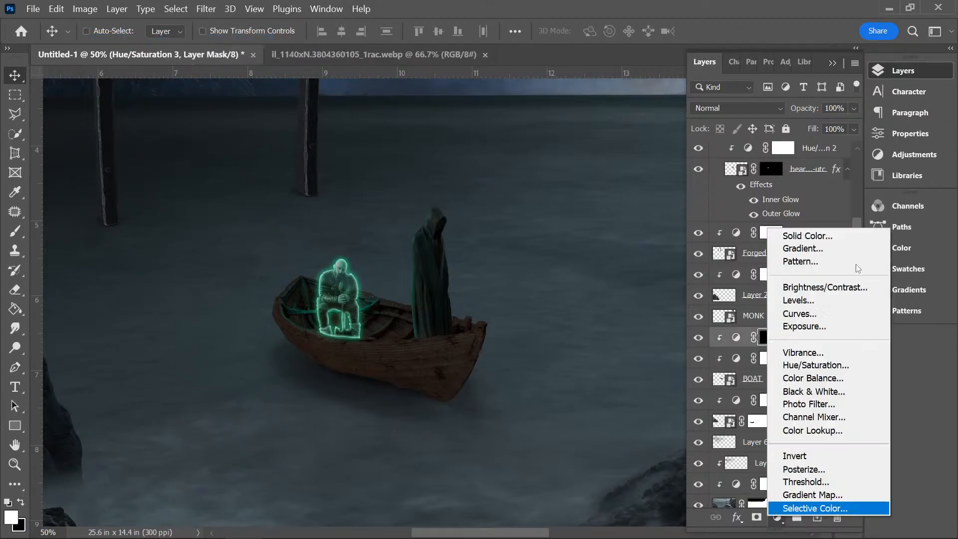
left_click(841, 288)
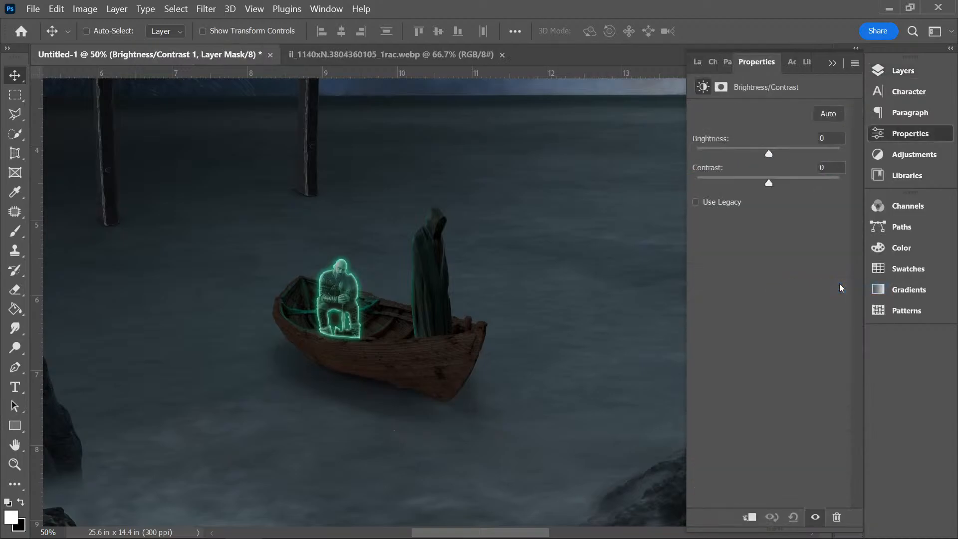
left_click(748, 518)
left_click_drag(770, 150, 720, 145)
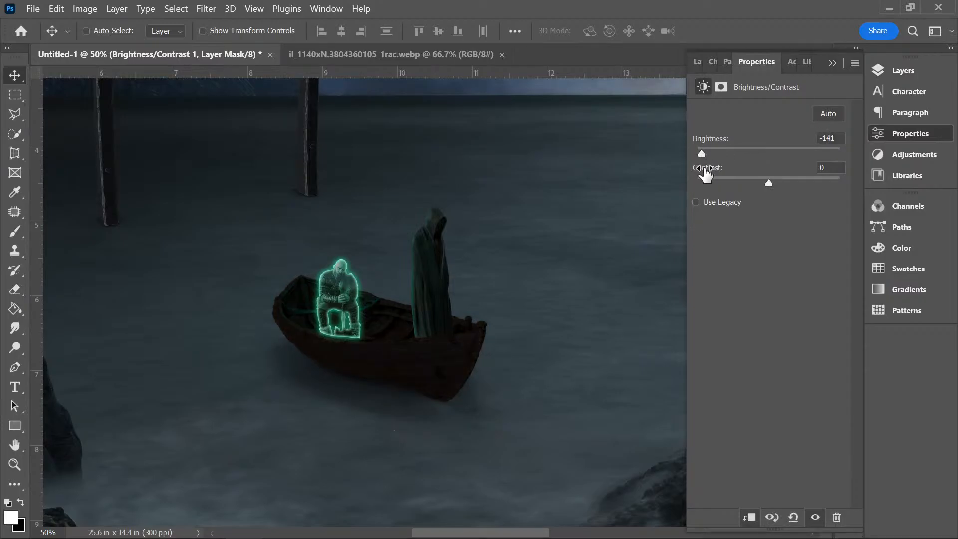
- Invert the Brightness/Contrast 1 mask and paint the darkening back onto the boat's hull in white with a 66 px brush
left_click(903, 71)
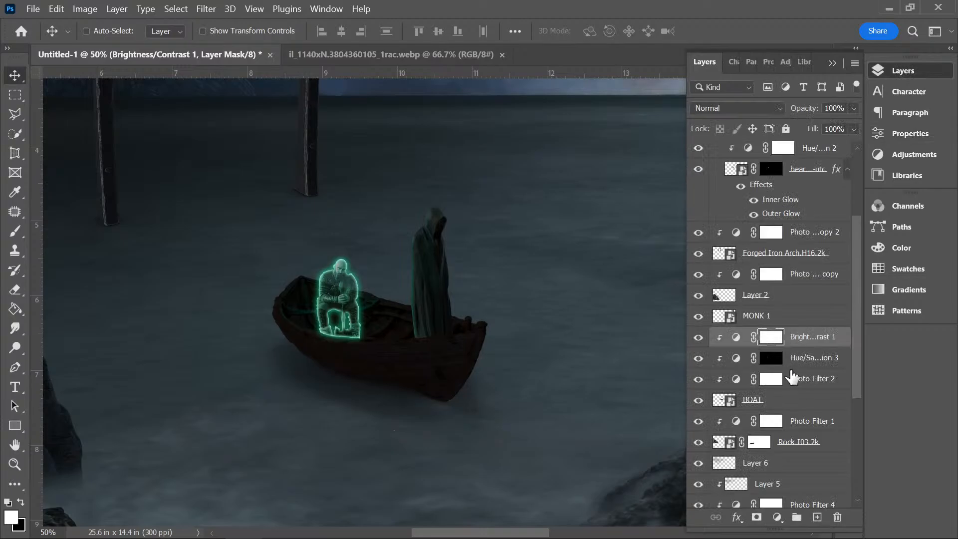
key("ctrl+i")
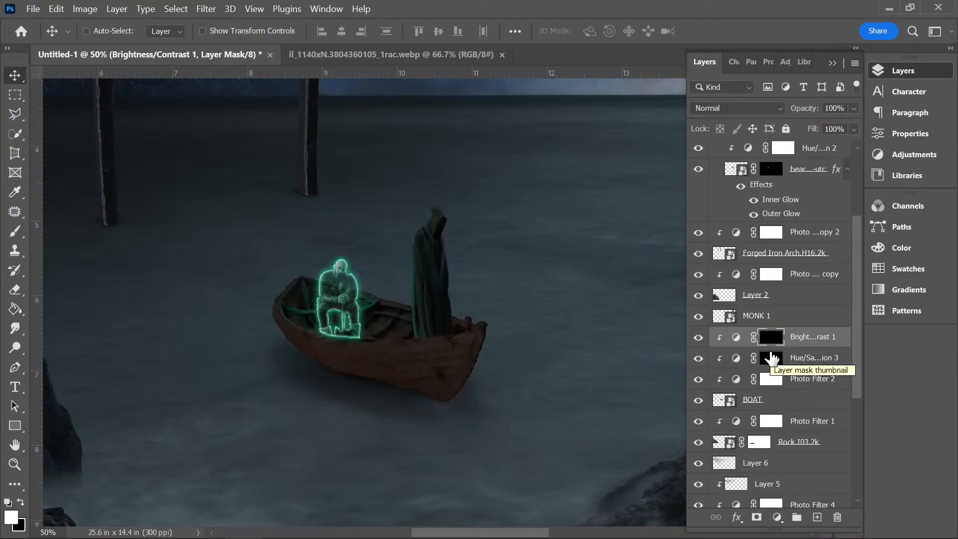
key("b")
left_click(108, 31)
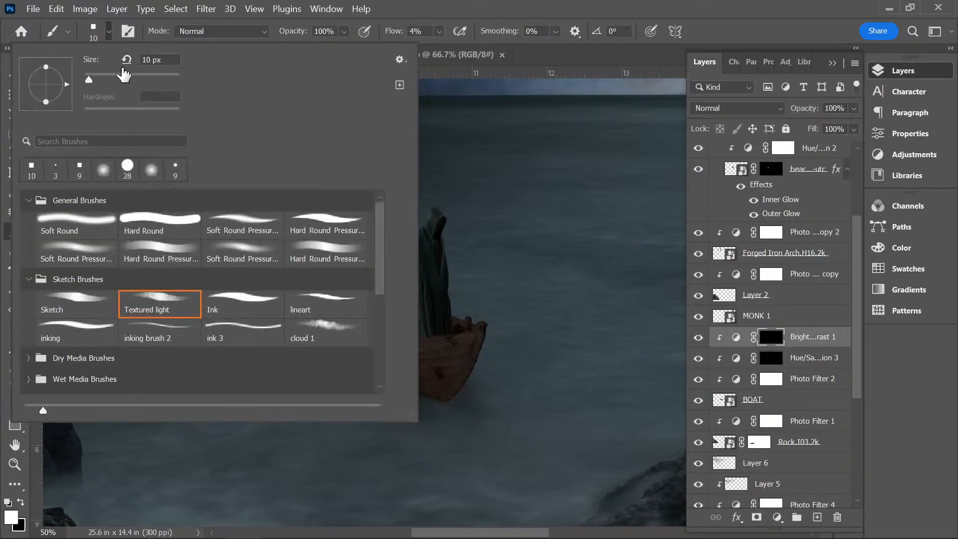
left_click(432, 5)
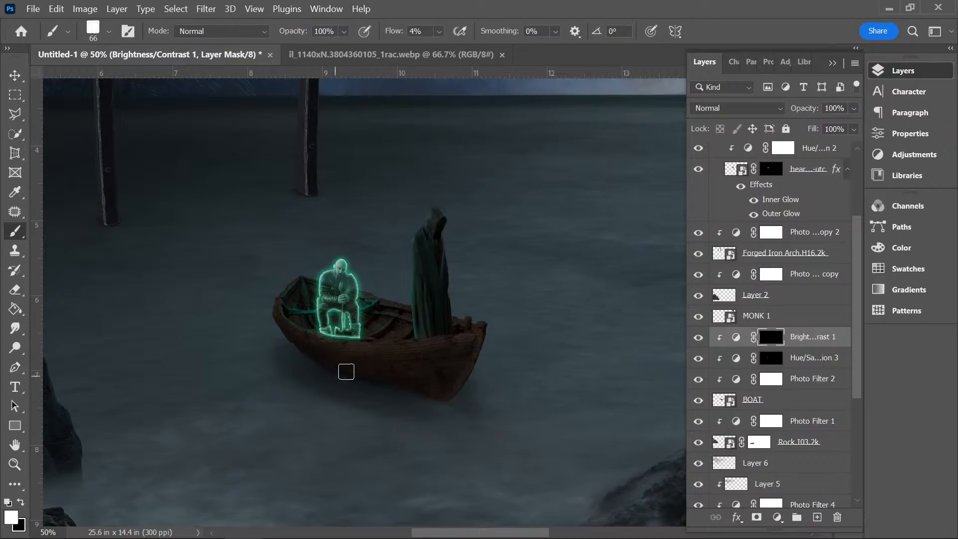
mouse_move(447, 357)
left_mouse_down()
mouse_move(437, 390)
mouse_move(418, 385)
left_mouse_up()
key("ctrl+minus")
key("ctrl+minus")
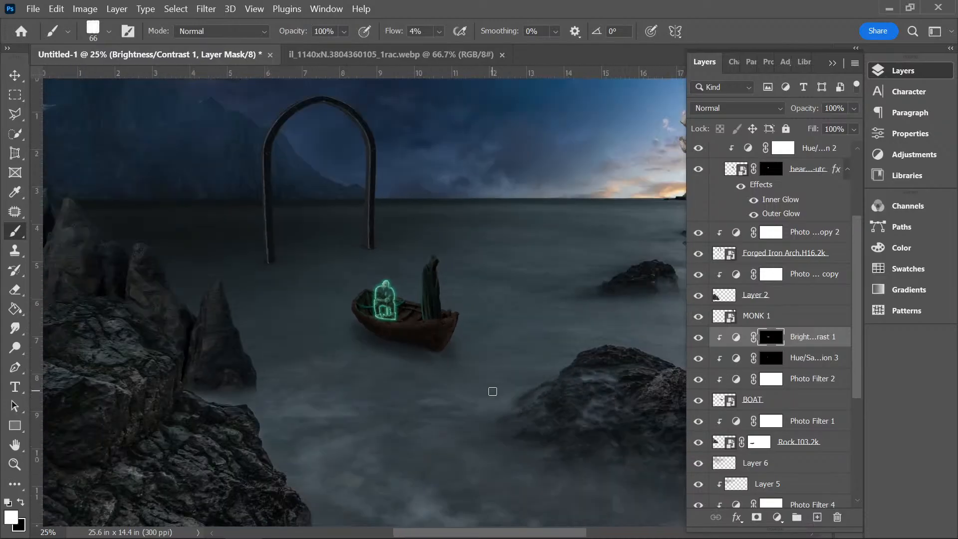
key("ctrl+plus")
key("ctrl+plus")
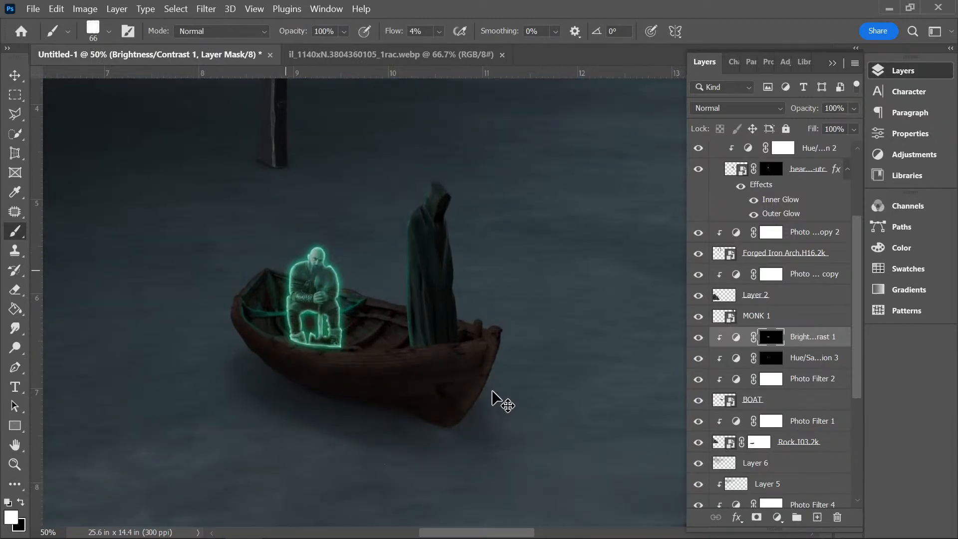
- Draw a white ellipse about 432 by 640 px inside the arch, on a shape layer directly above the arch's photo filter
scroll(834, 332, "down", 4)
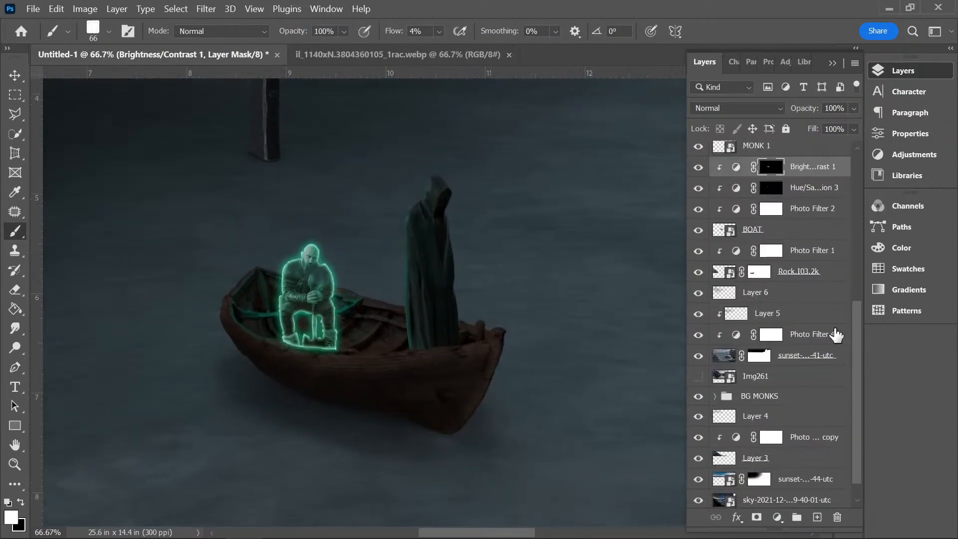
key("ctrl+minus")
key("ctrl+minus")
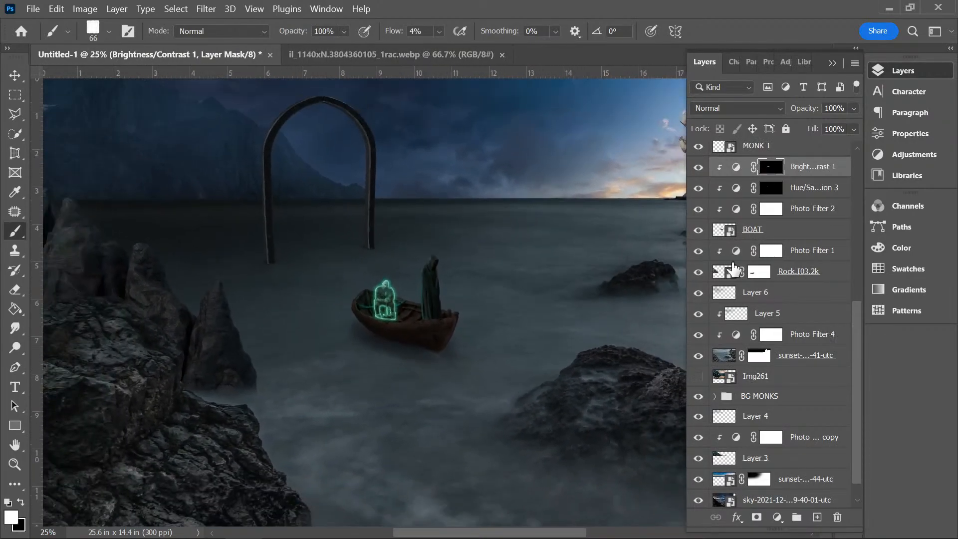
left_click(15, 75)
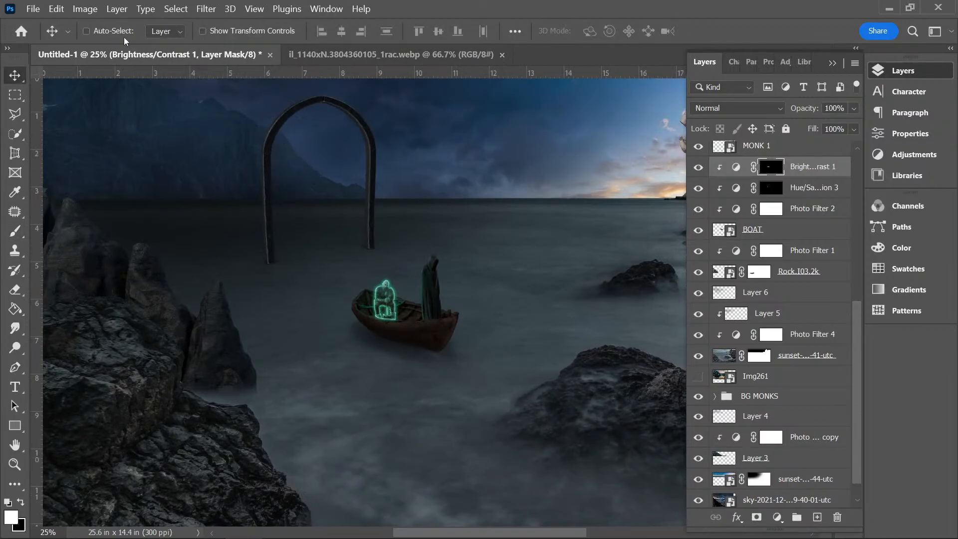
left_click(268, 147)
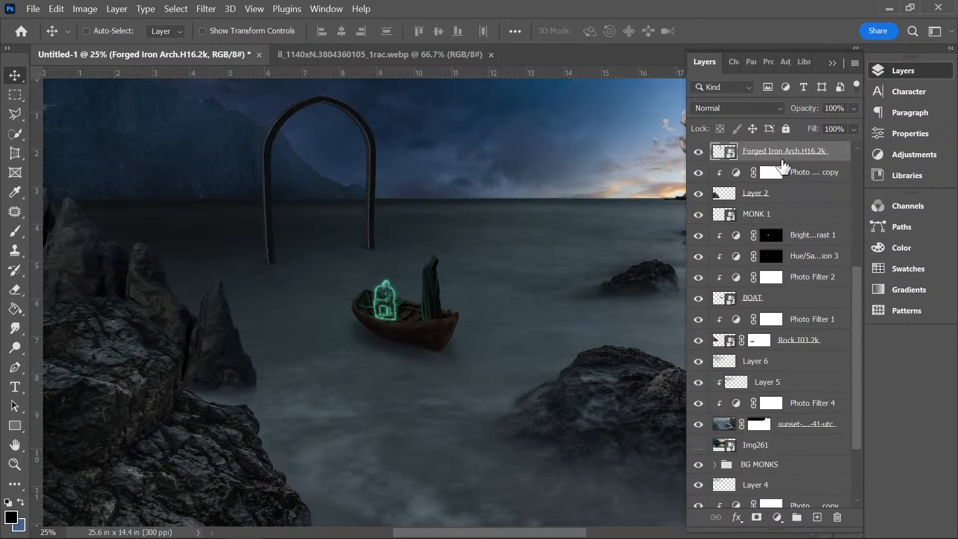
scroll(791, 200, "up", 3)
left_click(807, 206)
scroll(804, 215, "up", 2)
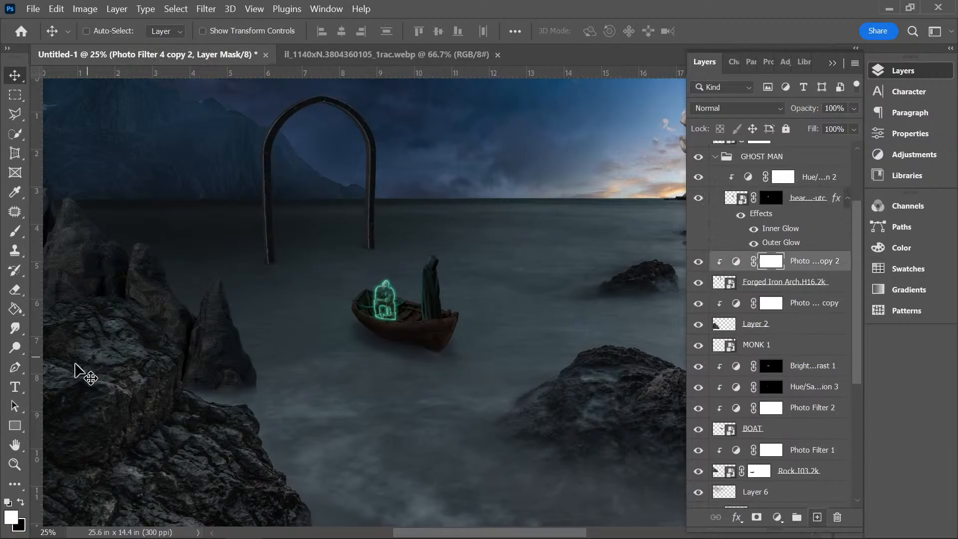
left_click(15, 425)
left_click(73, 439)
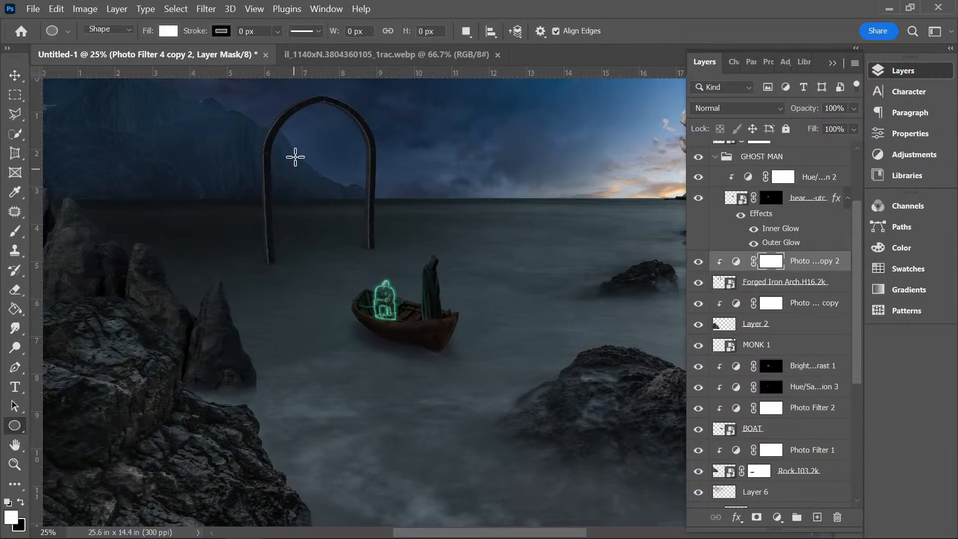
left_click_drag(295, 147, 348, 226)
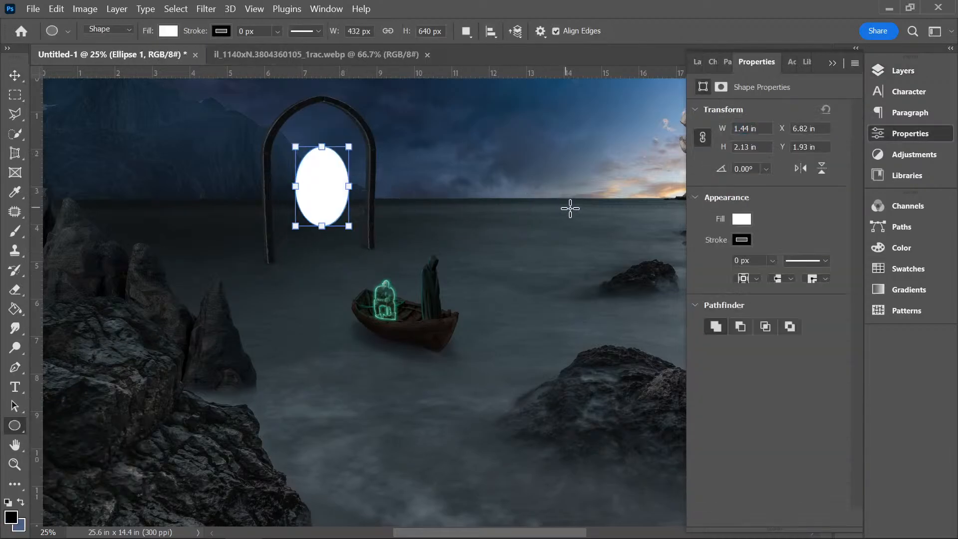
- Reduce the ellipse layer's fill to 0%
left_click(889, 71)
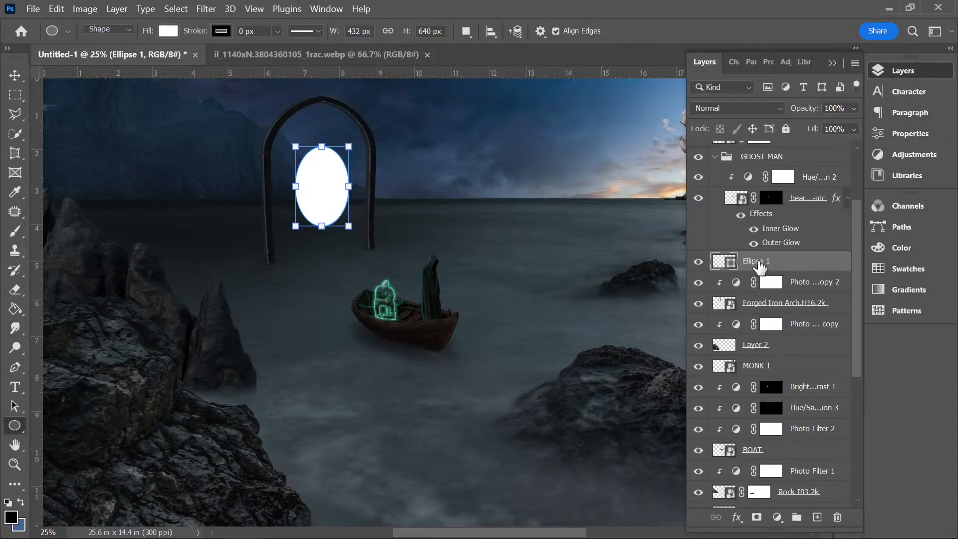
left_click(854, 128)
left_click_drag(856, 146, 773, 158)
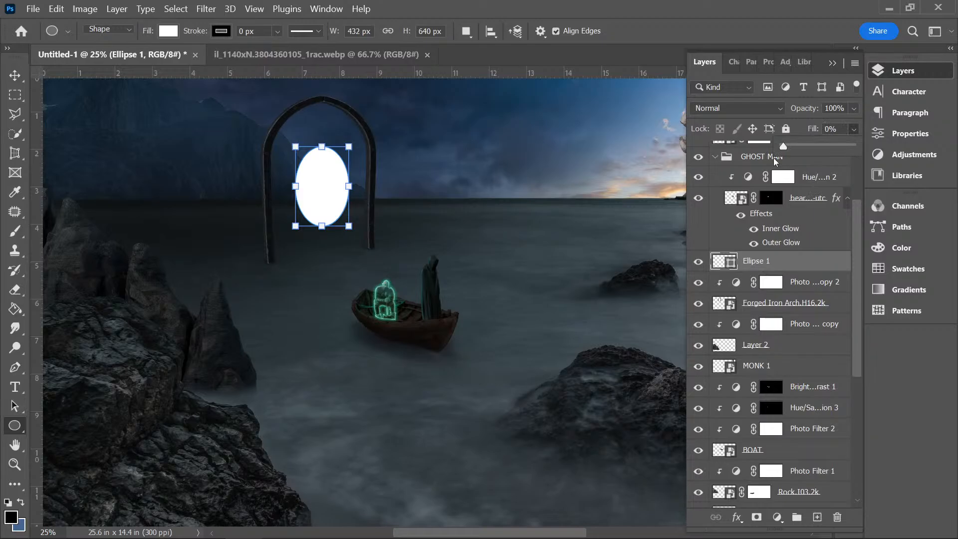
- Add a 27 px inside stroke in bright cyan to the ellipse through its layer style
right_click(765, 261)
left_click(649, 18)
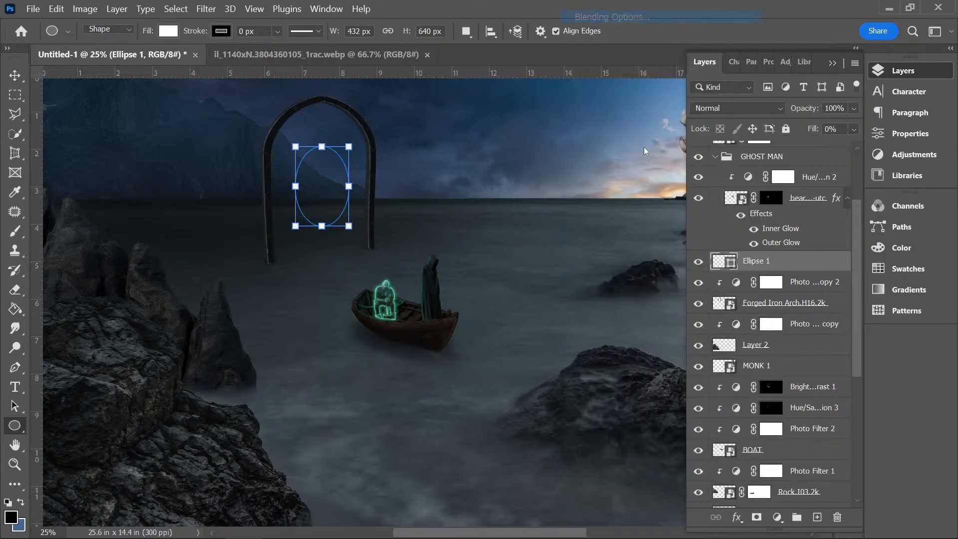
left_click(363, 170)
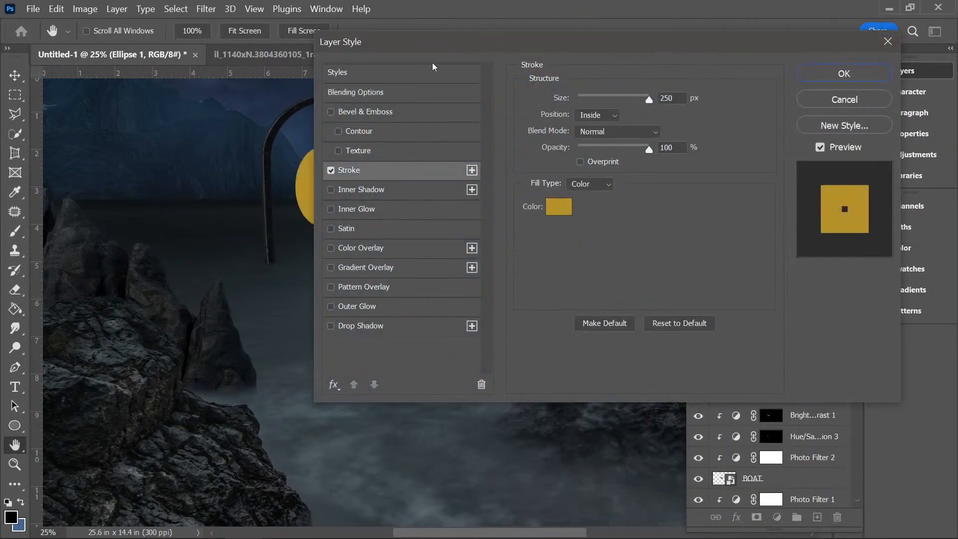
left_click_drag(438, 41, 552, 20)
left_click_drag(753, 79, 703, 79)
left_click(673, 192)
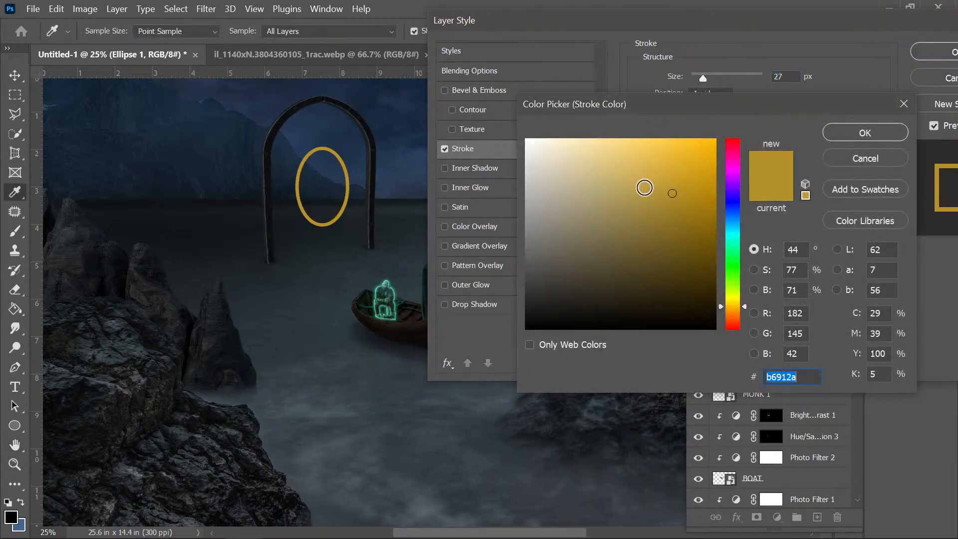
mouse_move(732, 236)
left_mouse_down()
mouse_move(735, 250)
mouse_move(736, 236)
left_mouse_up()
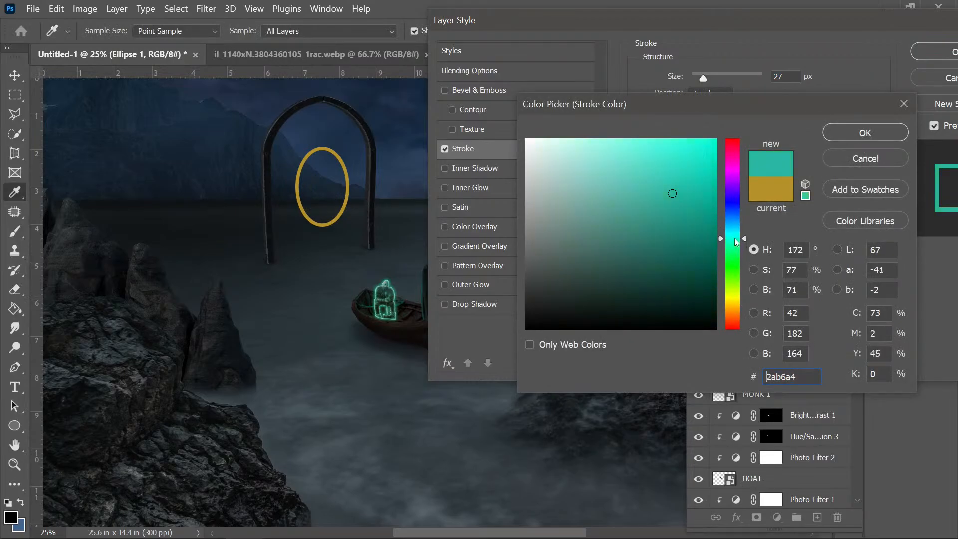
left_click(704, 139)
left_click(900, 133)
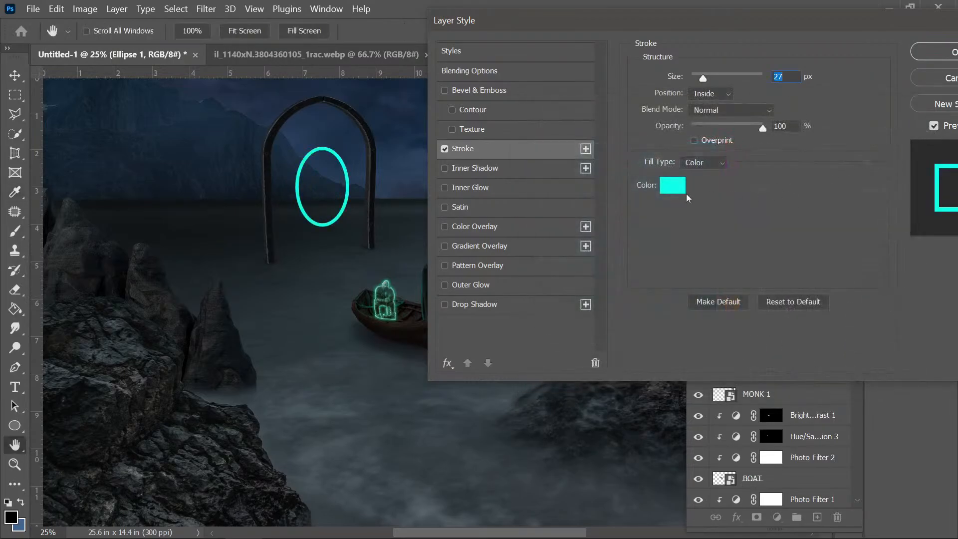
left_click(932, 52)
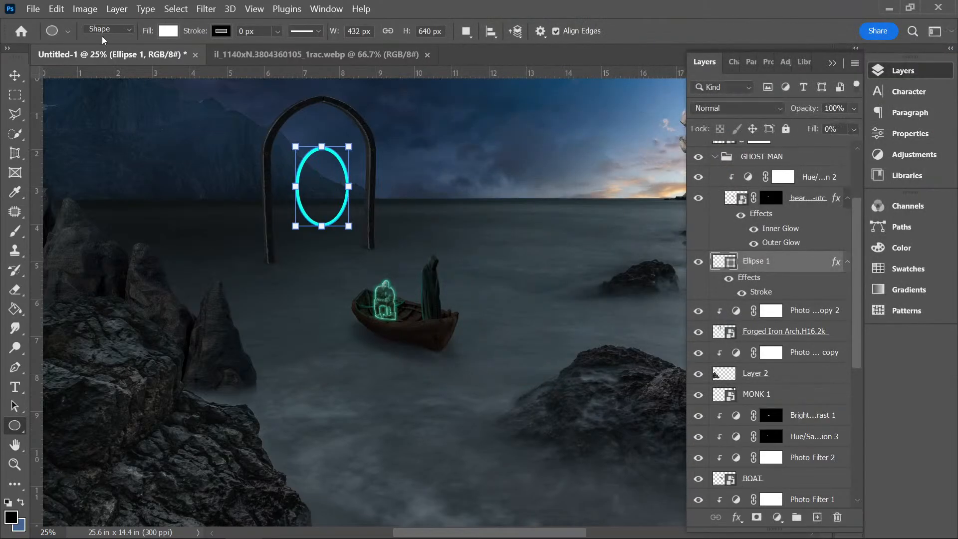
- Shrink the cyan ellipse around its centre so that it forms a small ring within the arch
left_click(11, 79)
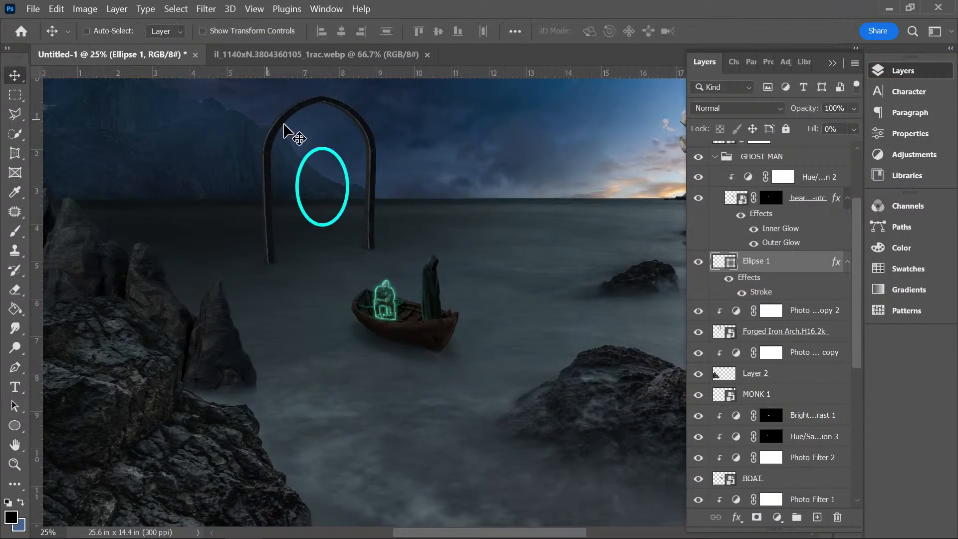
left_click(229, 30)
left_click_drag(322, 147, 326, 165)
key("Return")
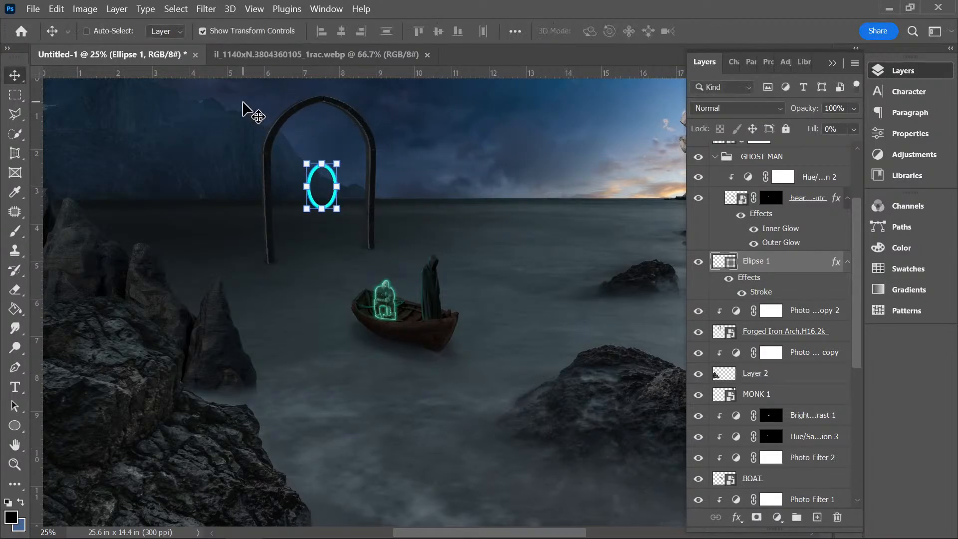
- Duplicate the small cyan ellipse and scale the copy up around its centre to about 199% as a second ring
left_click(243, 32)
left_click(781, 262)
key("ctrl+j")
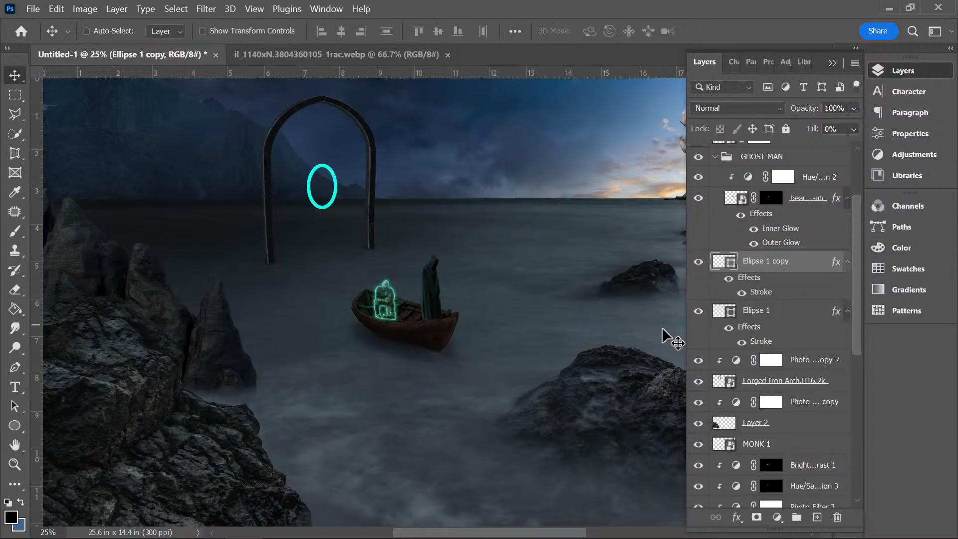
left_click(244, 32)
mouse_move(322, 165)
left_mouse_down()
mouse_move(321, 108)
mouse_move(335, 155)
left_mouse_up()
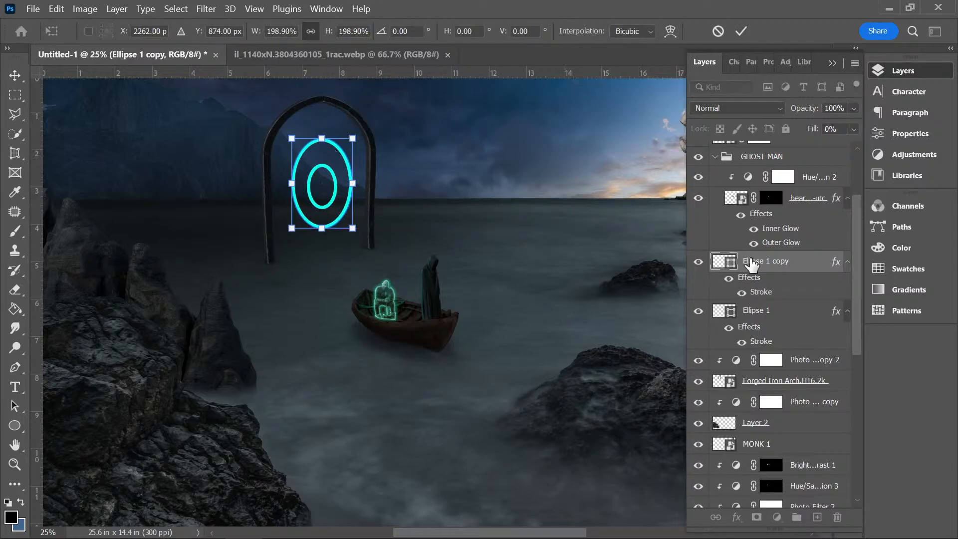
key("Return")
- Duplicate the larger ellipse ring and group all three ellipse layers
left_click_drag(770, 265, 764, 252)
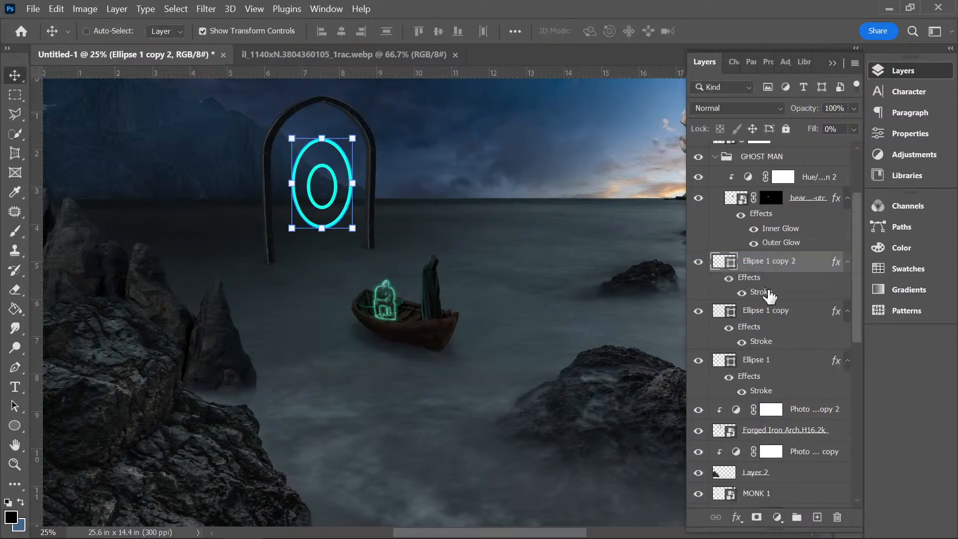
left_click(762, 359, "shift")
left_click(797, 517)
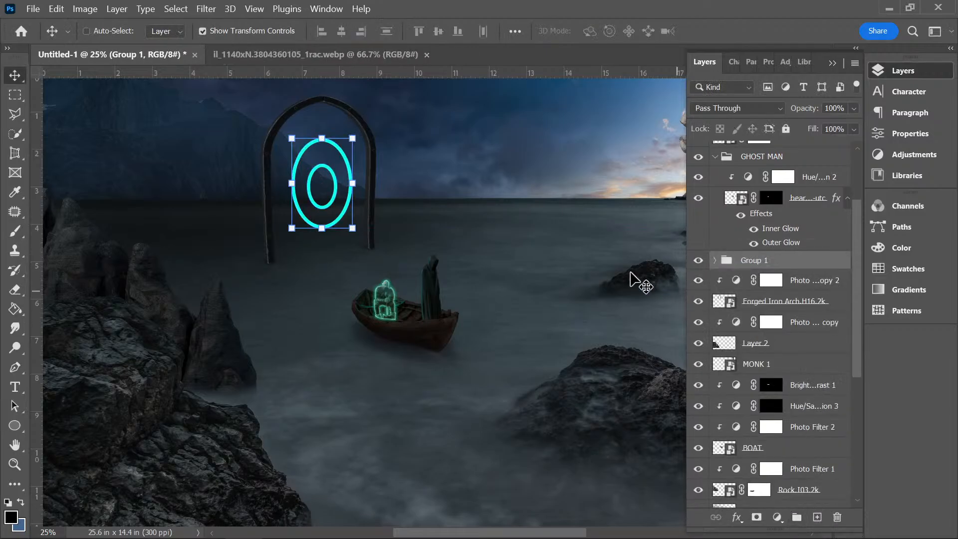
left_click(698, 260)
left_click(698, 260)
- Scale Ellipse 1 copy 2 within the group to about 147.5% as an outer ring nearly filling the arch
left_click(715, 260)
left_click(757, 286)
key("ctrl+t")
left_click_drag(323, 138, 331, 91)
left_click_drag(355, 128, 359, 150)
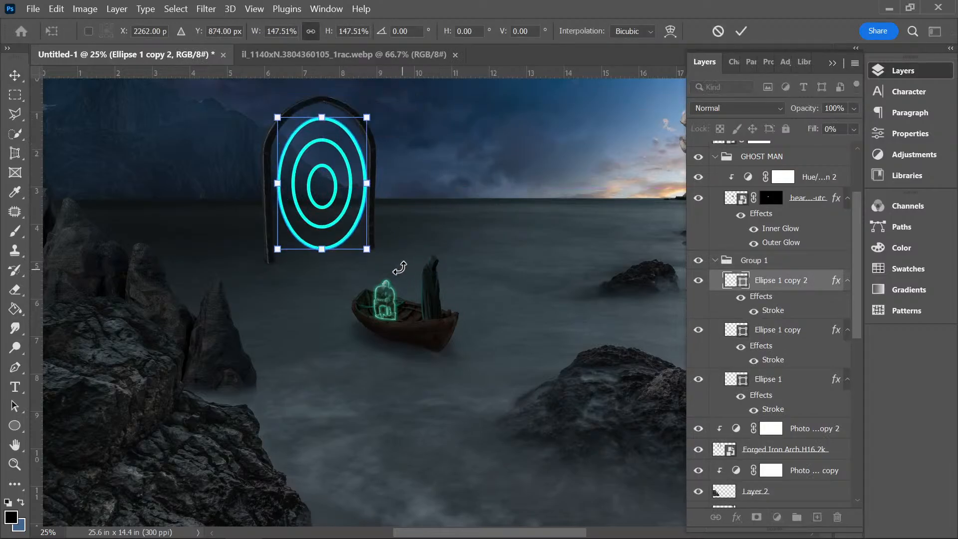
- Convert the group of cyan ellipse rings into a smart object
left_click(751, 263)
left_click(715, 261)
right_click(739, 262)
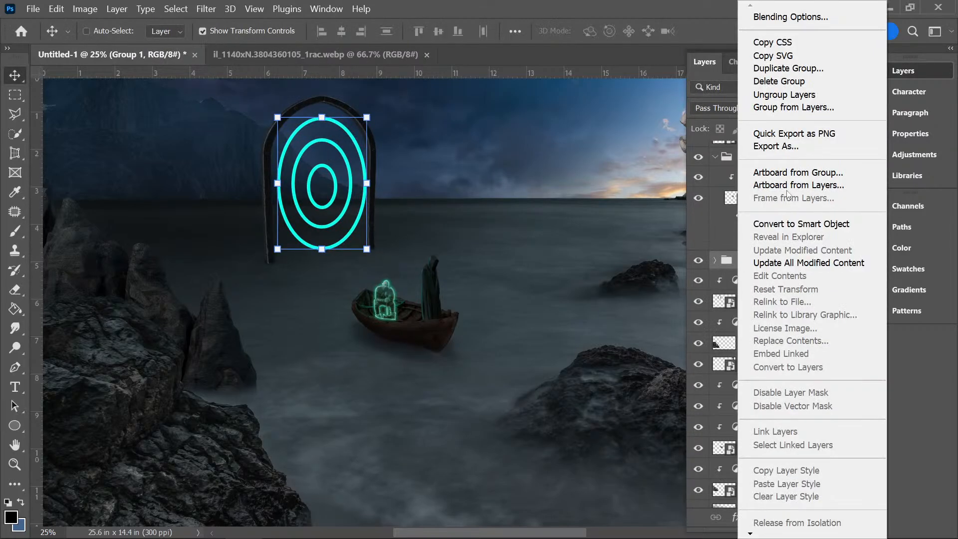
left_click(796, 224)
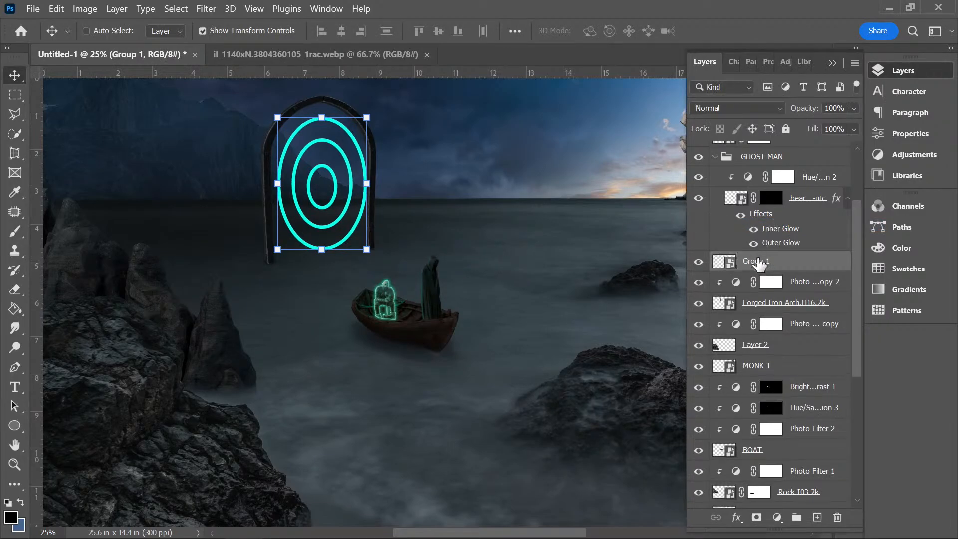
- Start a Spin Blur on the smart object of cyan rings and centre the blur circle on the rings in the arch
left_click(205, 9)
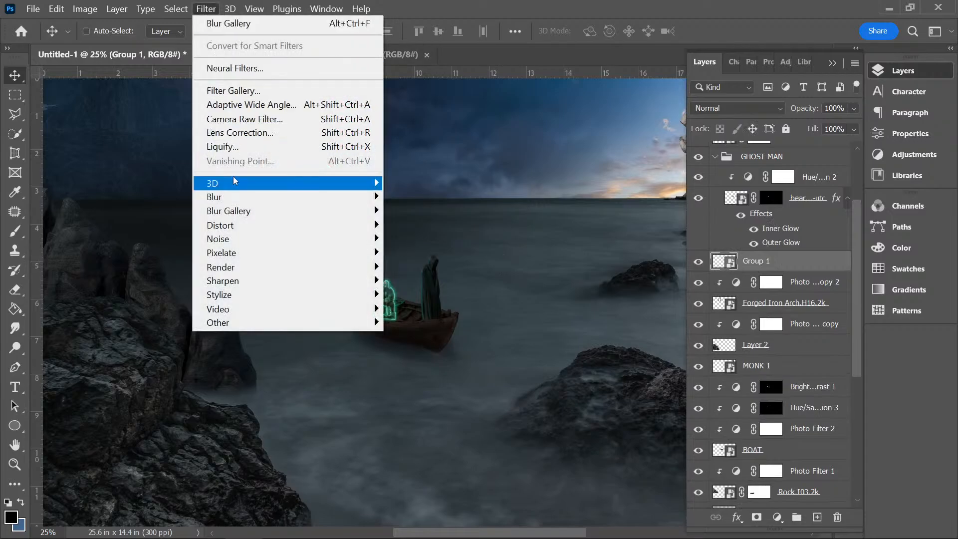
mouse_move(243, 213)
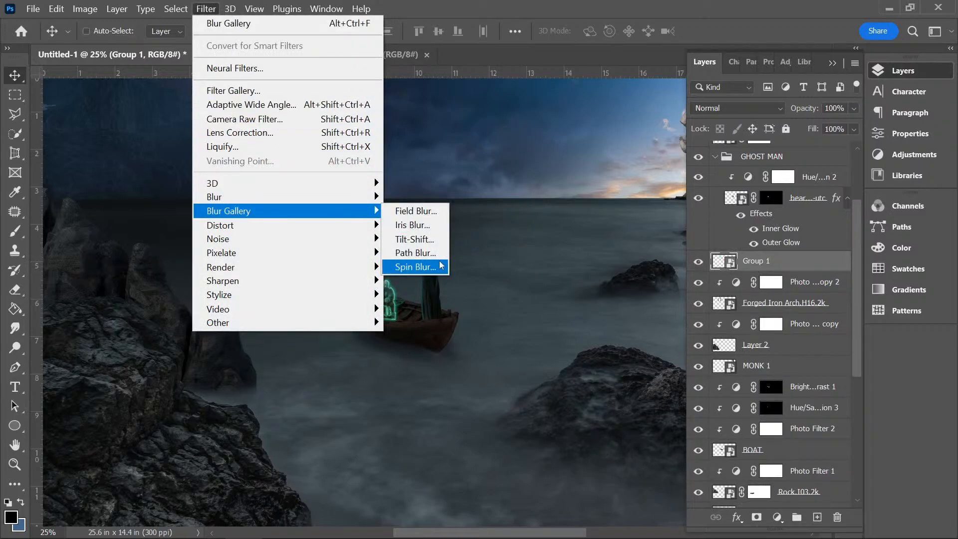
left_click(416, 266)
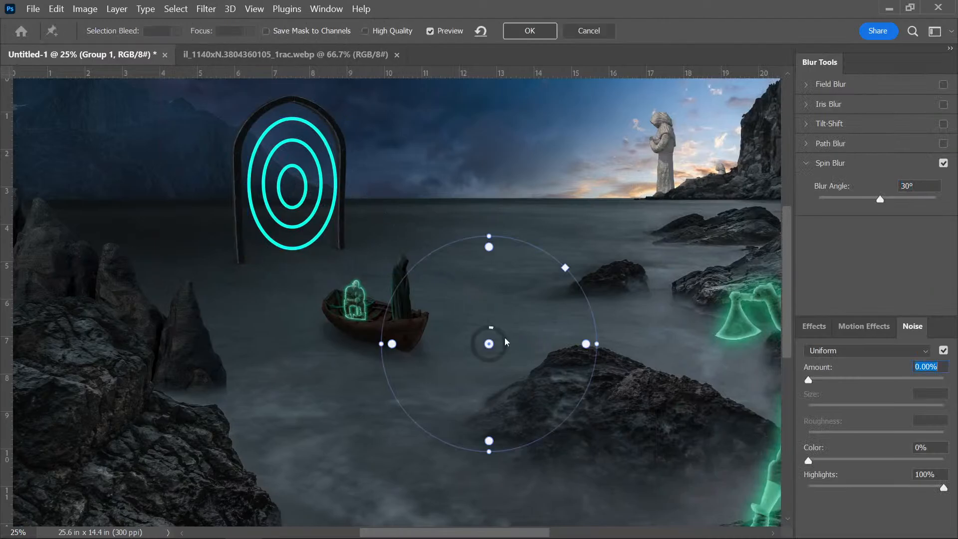
left_click_drag(487, 345, 287, 186)
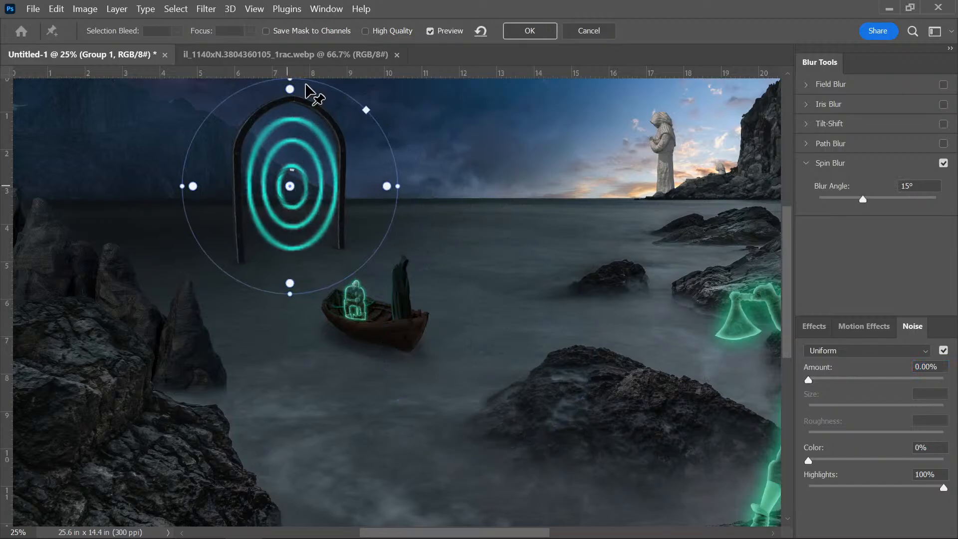
- Set the spin blur angle to 138°, pull its feather handles slightly inward, enlarge the blur circle a little and apply the blur
left_click_drag(293, 169, 308, 206)
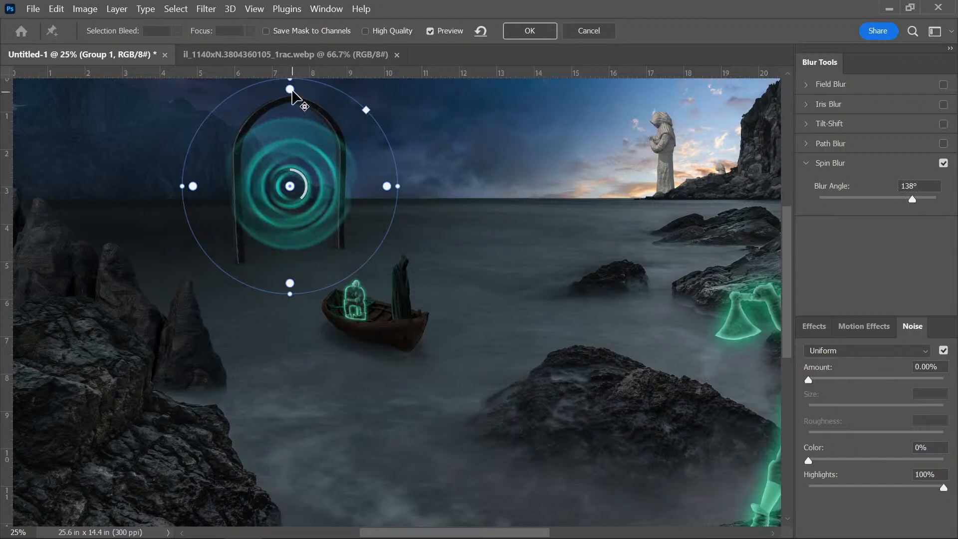
left_click_drag(292, 91, 290, 105)
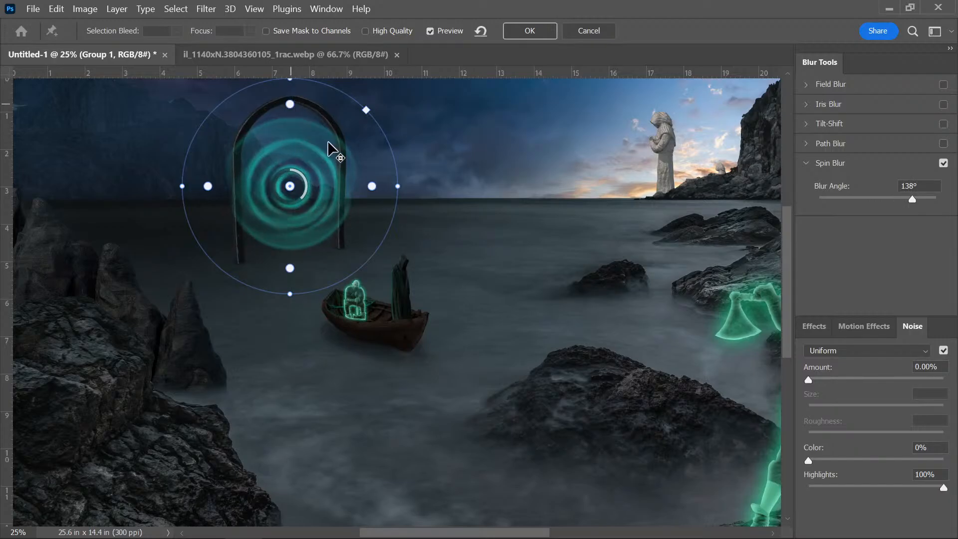
left_click_drag(367, 111, 374, 102)
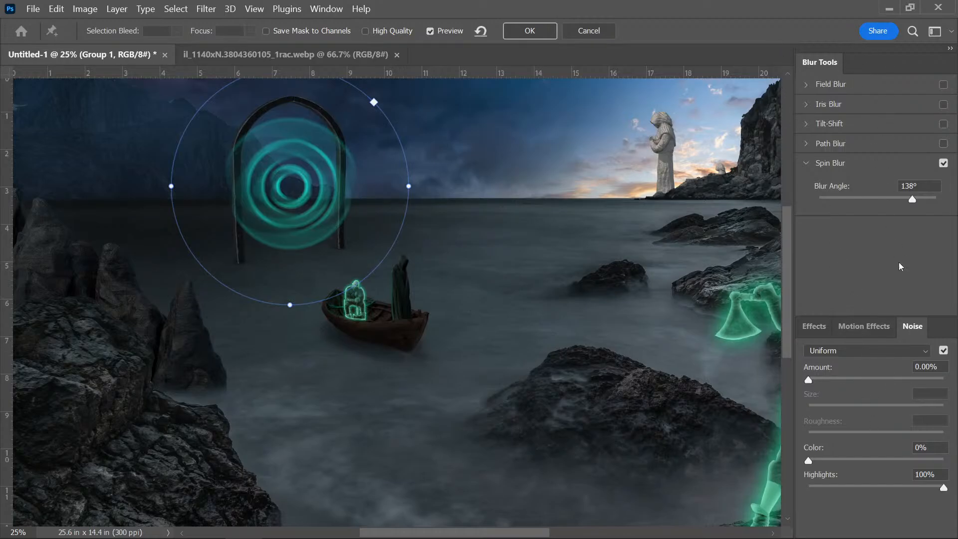
scroll(900, 264, "down", 1)
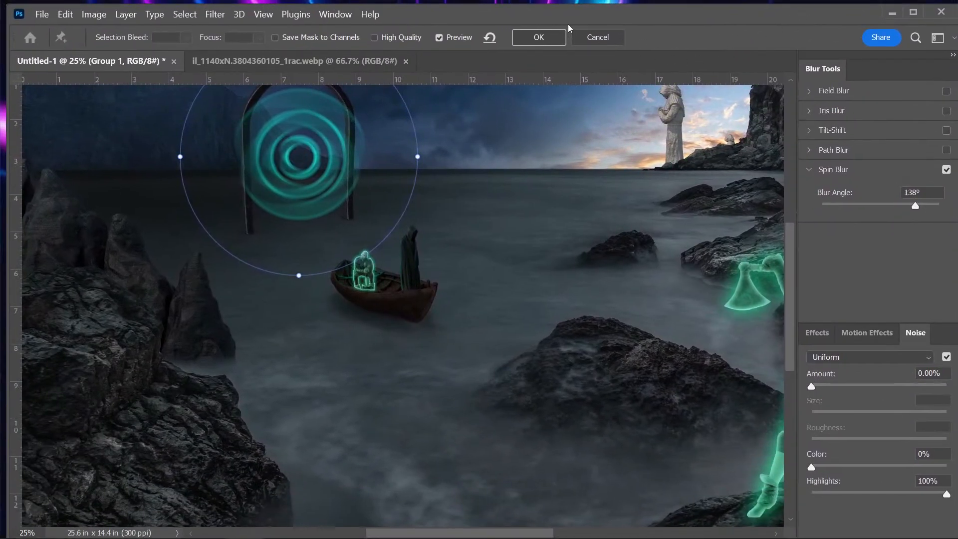
left_click(557, 40)
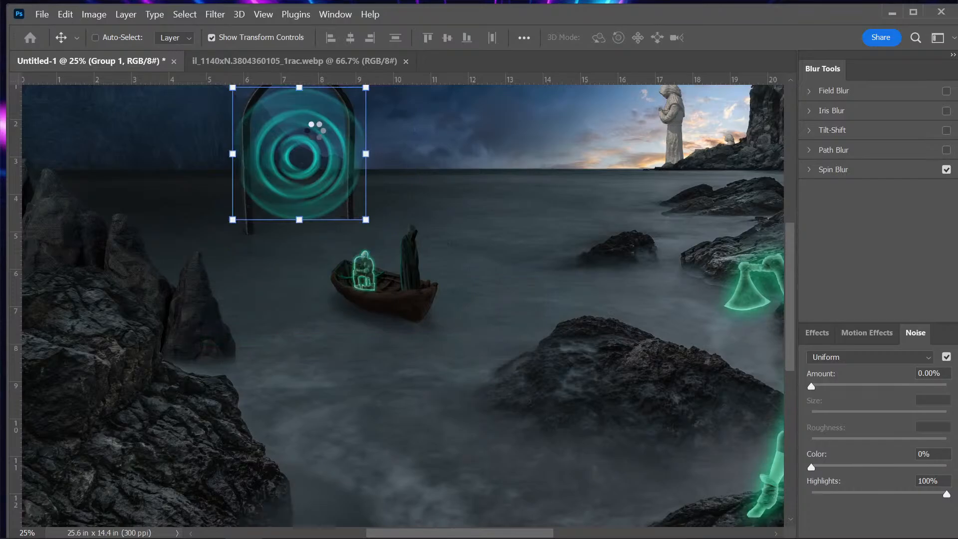
scroll(324, 214, "up", 2)
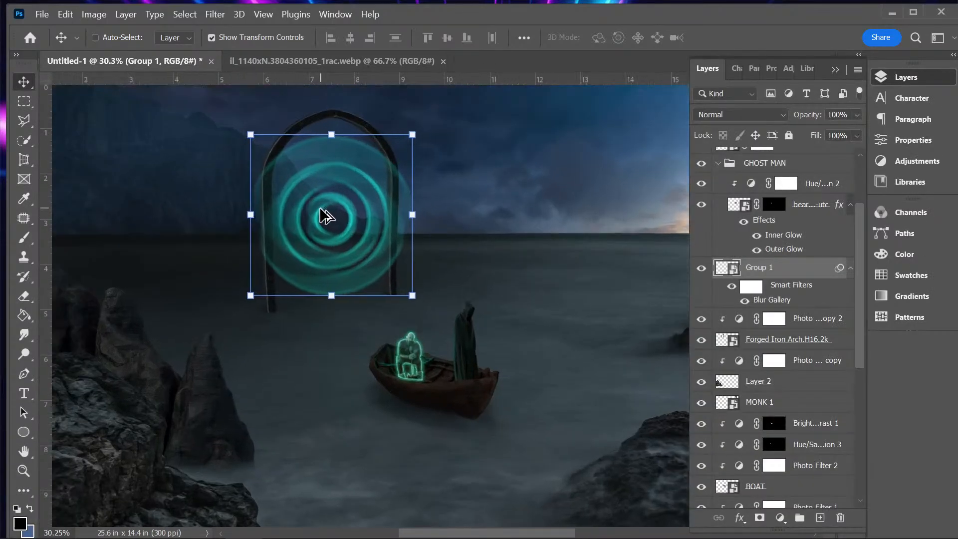
scroll(349, 157, "up", 2)
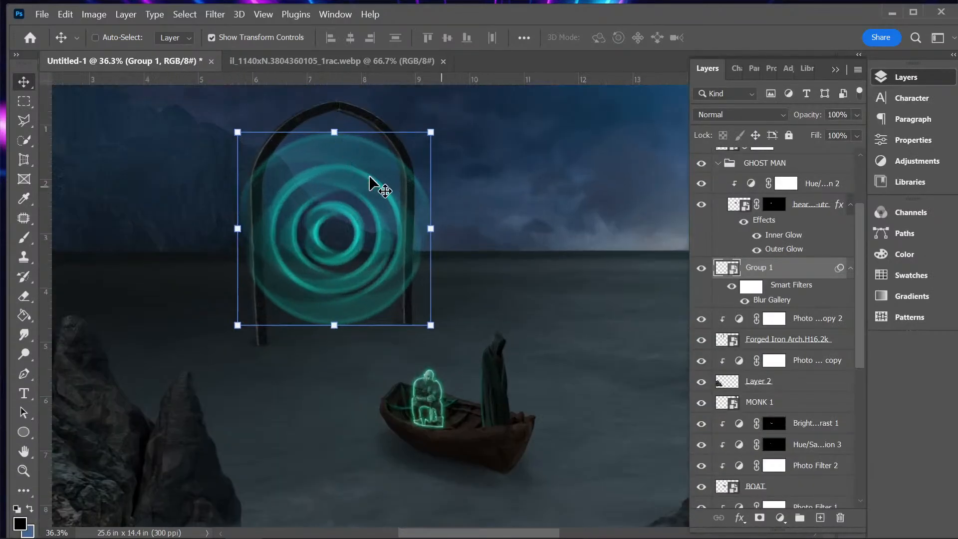
left_click(335, 131)
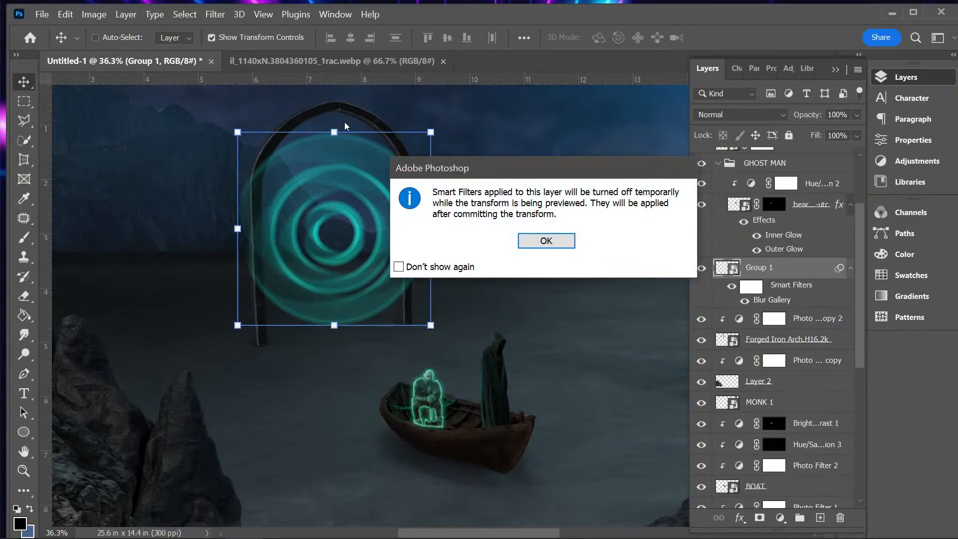
left_click(561, 242)
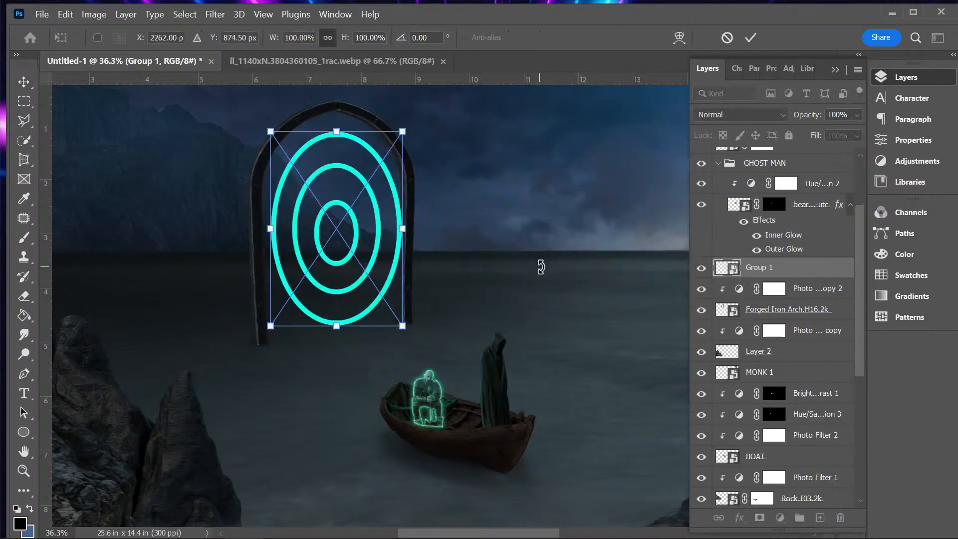
left_click(25, 81)
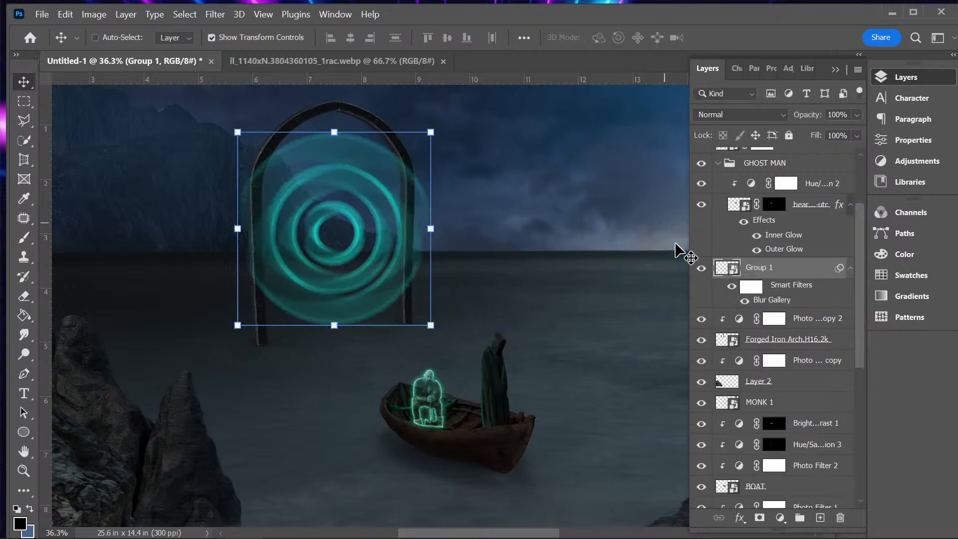
- Rasterize the blurred ring layer and reshape it to about 78.8% width and 131% height to fill the arch opening
right_click(771, 270)
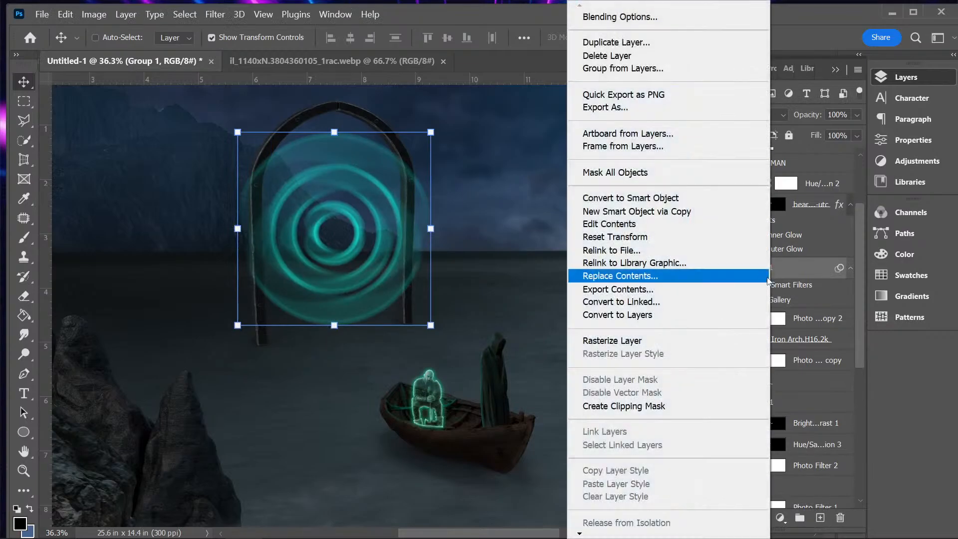
left_click(617, 341)
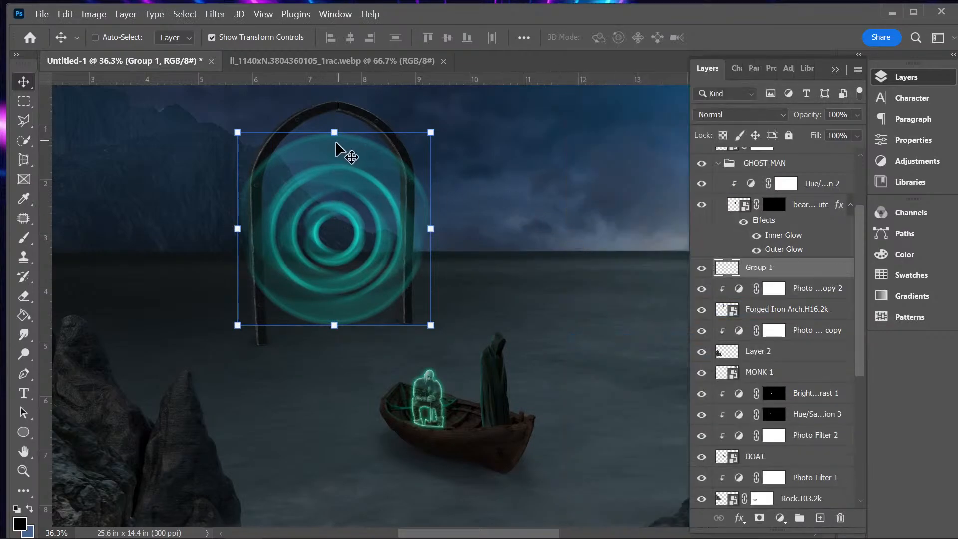
left_click_drag(334, 132, 336, 115)
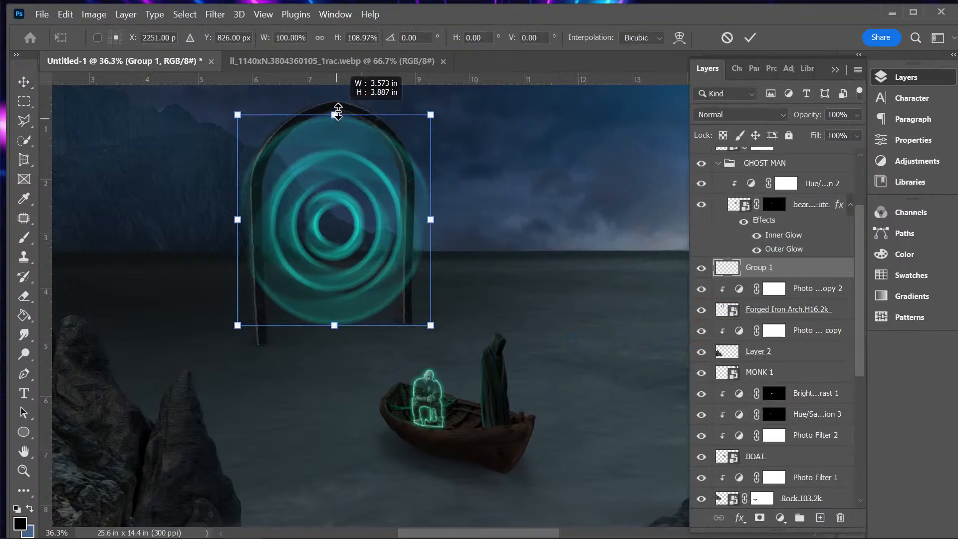
left_click_drag(431, 221, 410, 220)
left_click_drag(238, 220, 262, 220)
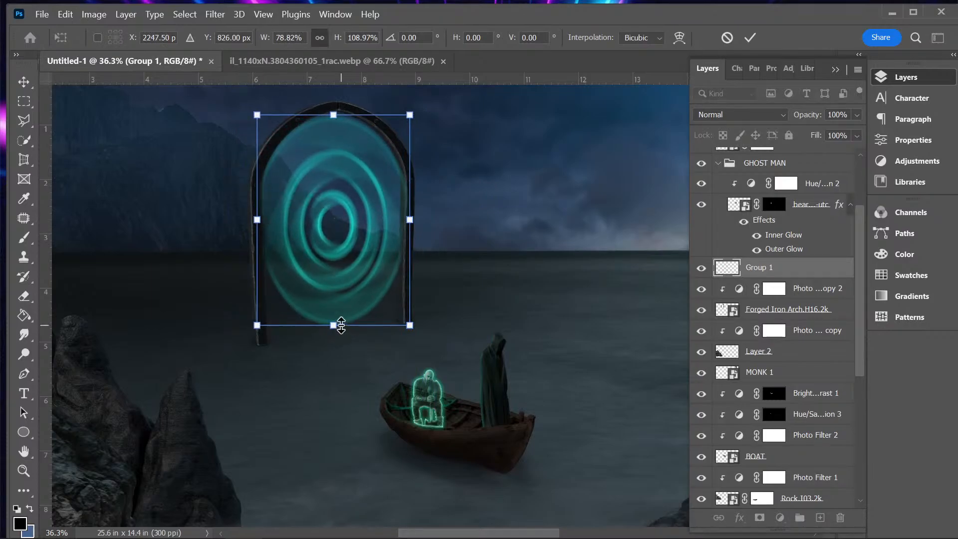
left_click_drag(341, 326, 333, 368)
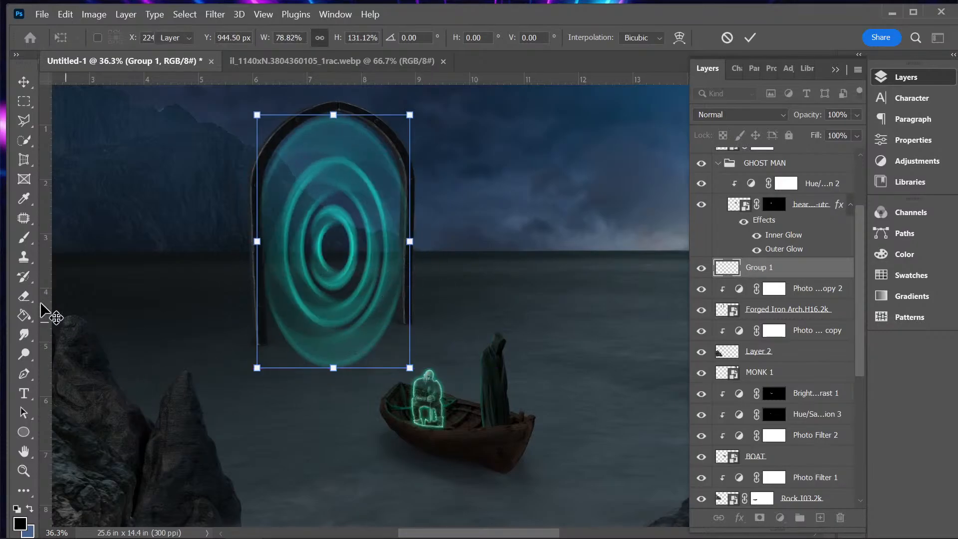
key("Return")
- Smudge the blurred rings into irregular wavy ripples across the portal at 50% strength
left_click(22, 337)
right_click(22, 337)
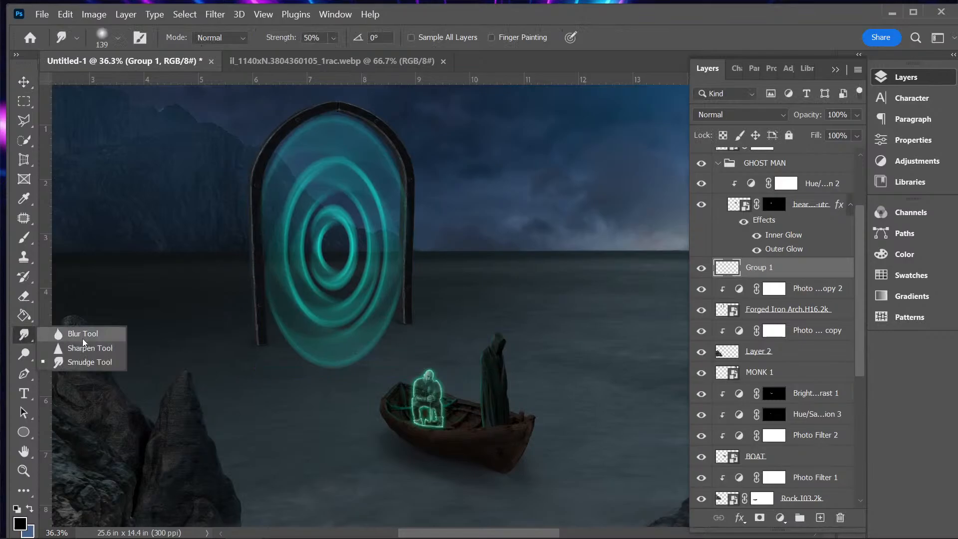
left_click(91, 361)
mouse_move(335, 230)
left_mouse_down()
mouse_move(414, 159)
mouse_move(393, 219)
mouse_move(400, 238)
mouse_move(323, 276)
mouse_move(372, 285)
mouse_move(334, 259)
mouse_move(360, 331)
mouse_move(319, 250)
mouse_move(268, 383)
mouse_move(333, 253)
mouse_move(332, 221)
mouse_move(324, 249)
mouse_move(250, 273)
mouse_move(295, 242)
mouse_move(363, 229)
mouse_move(327, 246)
mouse_move(301, 199)
mouse_move(277, 244)
mouse_move(320, 246)
mouse_move(205, 202)
mouse_move(324, 202)
mouse_move(333, 111)
mouse_move(336, 203)
mouse_move(380, 106)
mouse_move(373, 169)
mouse_move(430, 142)
mouse_move(404, 219)
mouse_move(367, 199)
mouse_move(317, 291)
mouse_move(399, 229)
mouse_move(383, 270)
mouse_move(269, 256)
mouse_move(294, 203)
mouse_move(328, 346)
left_mouse_up()
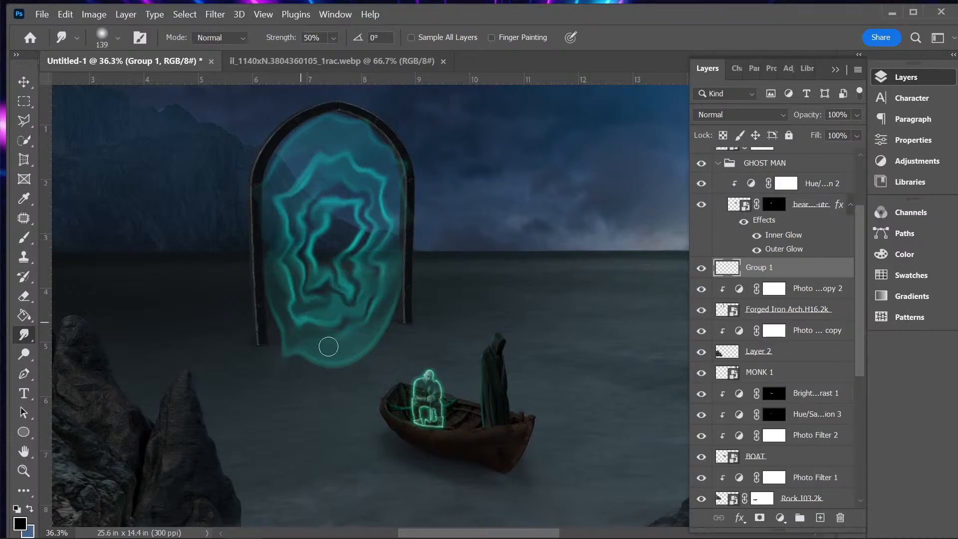
mouse_move(339, 205)
left_mouse_down()
mouse_move(357, 371)
mouse_move(351, 274)
mouse_move(308, 220)
mouse_move(337, 208)
left_mouse_up()
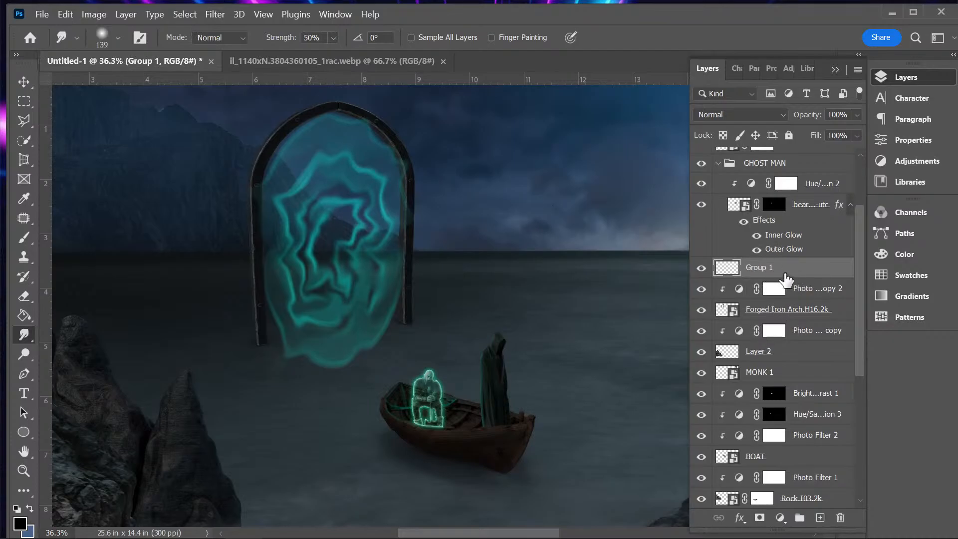
- Move the portal layer beneath the iron arch layer and mask away its lower overhang with a black 190 px soft round brush at 15% flow
left_click_drag(805, 278, 797, 323)
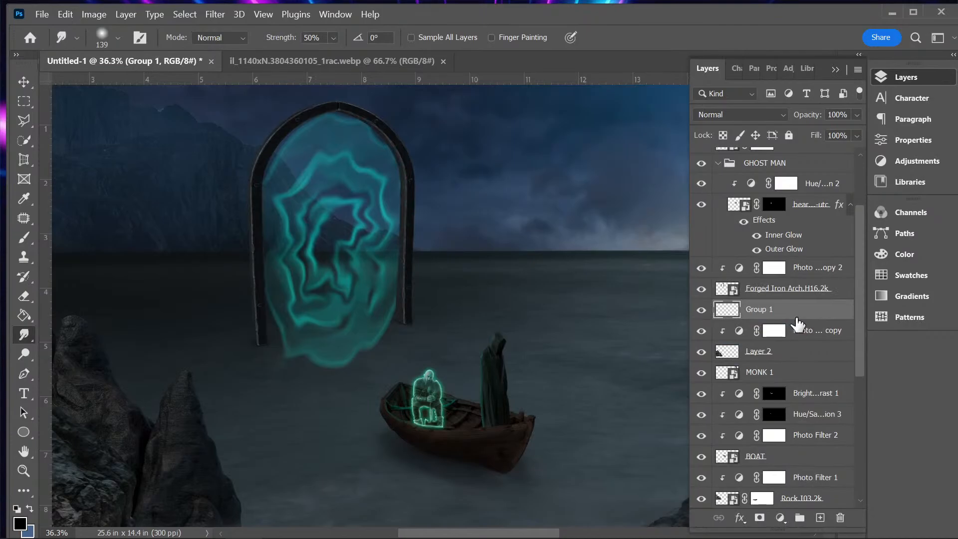
left_click(759, 518)
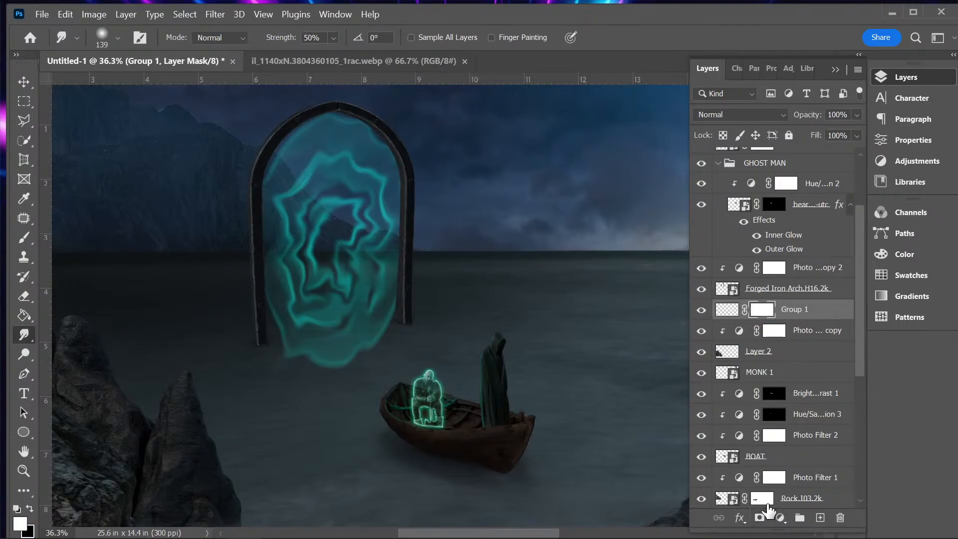
left_click(26, 237)
left_click(119, 39)
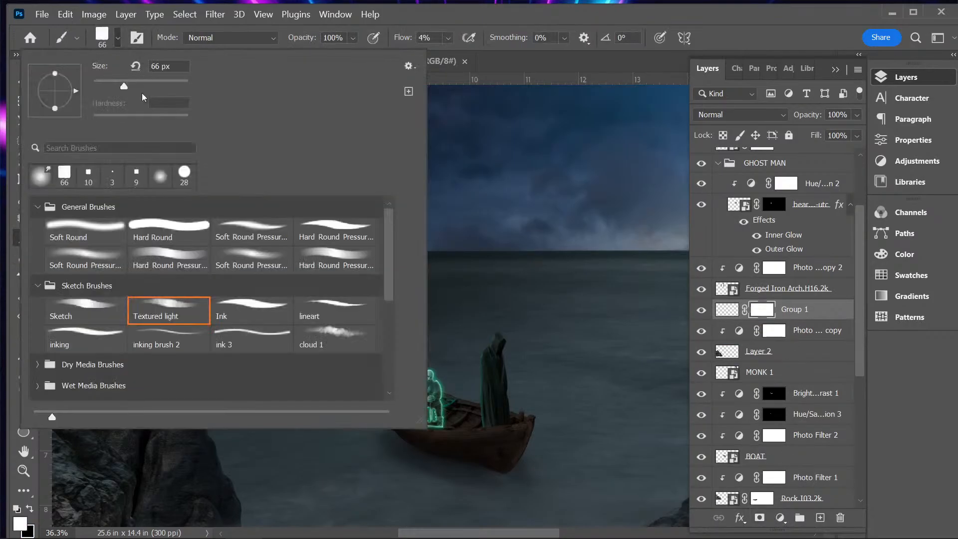
left_click(105, 262)
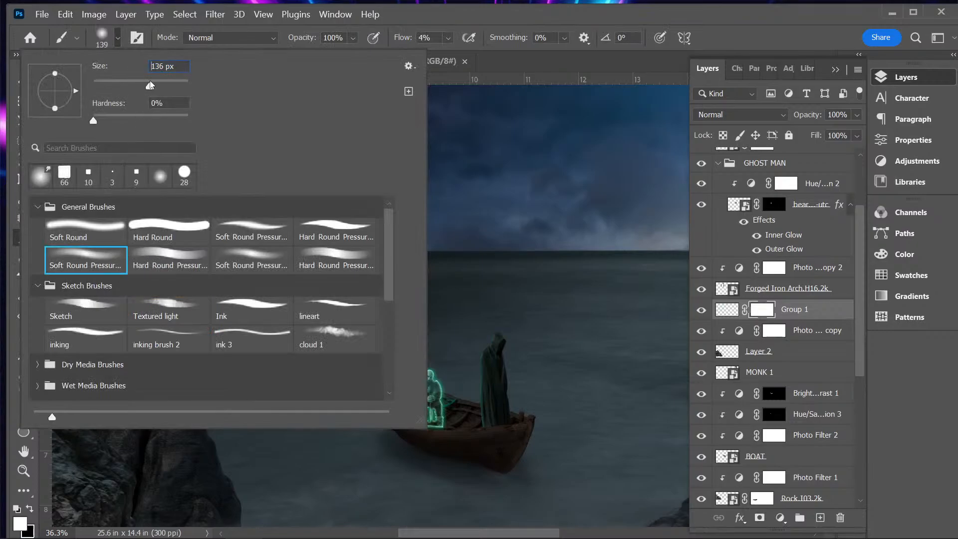
left_click(448, 37)
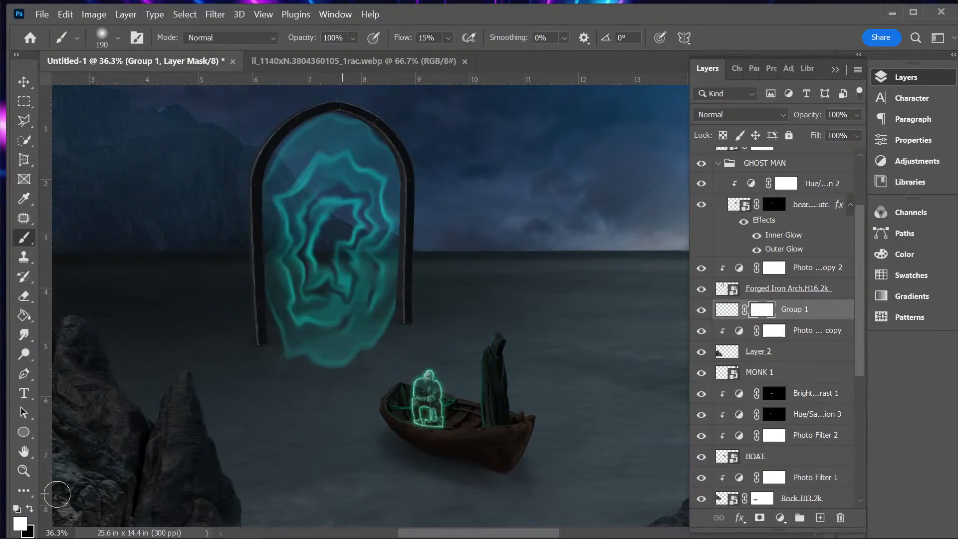
key("x")
mouse_move(319, 365)
left_mouse_down()
mouse_move(382, 345)
mouse_move(287, 353)
mouse_move(391, 338)
mouse_move(233, 365)
mouse_move(420, 332)
mouse_move(248, 350)
mouse_move(402, 329)
mouse_move(266, 351)
mouse_move(397, 327)
mouse_move(294, 374)
mouse_move(402, 351)
mouse_move(259, 363)
mouse_move(383, 341)
mouse_move(365, 365)
mouse_move(255, 377)
mouse_move(381, 335)
mouse_move(257, 354)
mouse_move(389, 335)
mouse_move(293, 366)
mouse_move(387, 364)
mouse_move(259, 369)
left_mouse_up()
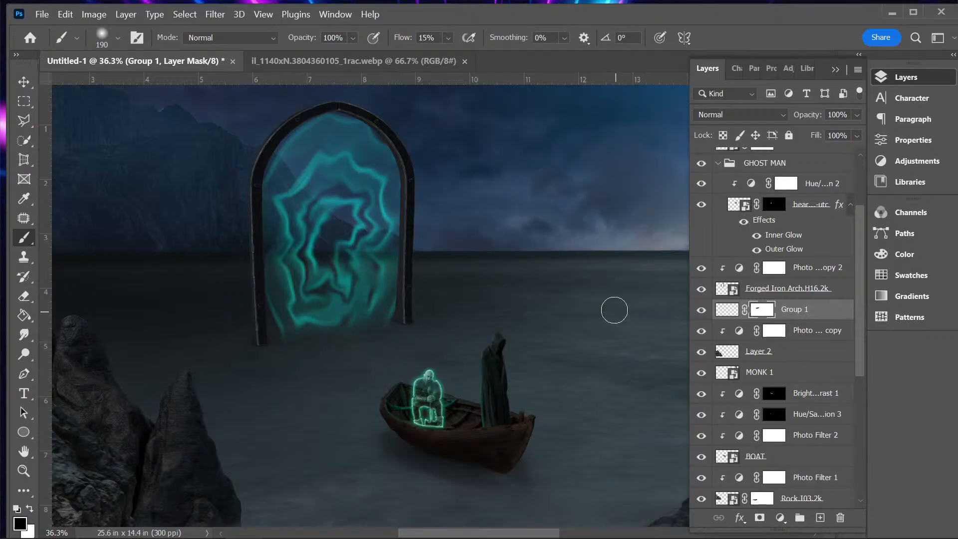
right_click(596, 202)
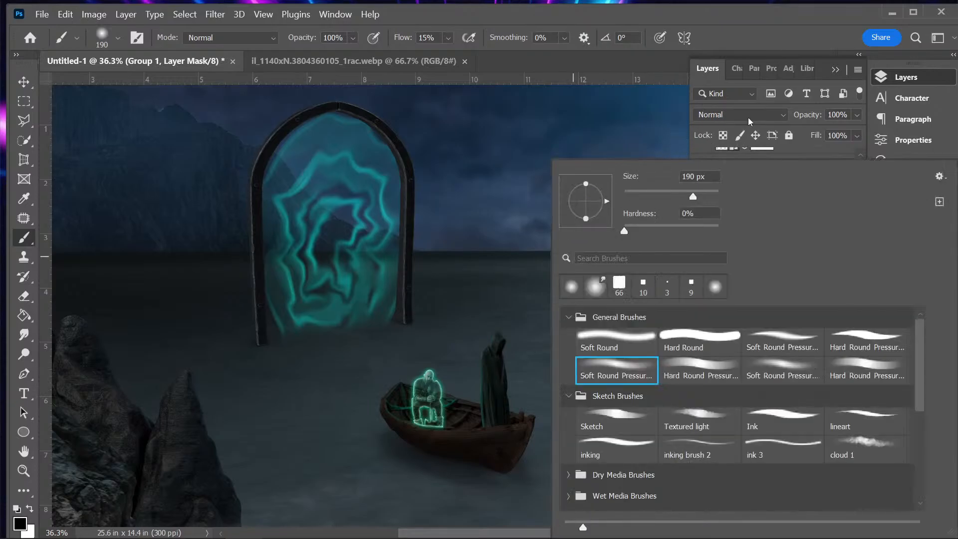
left_click(787, 28)
left_click(762, 114)
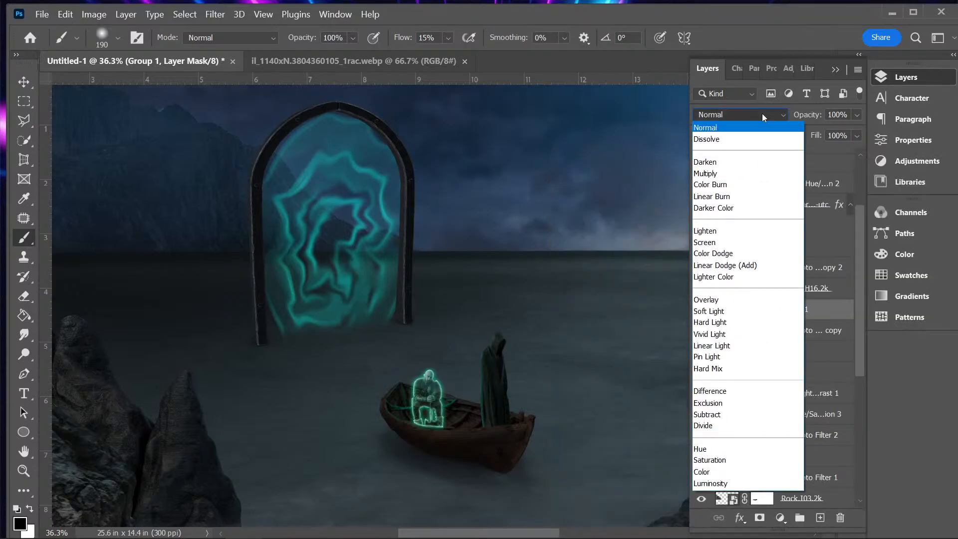
left_click(780, 8)
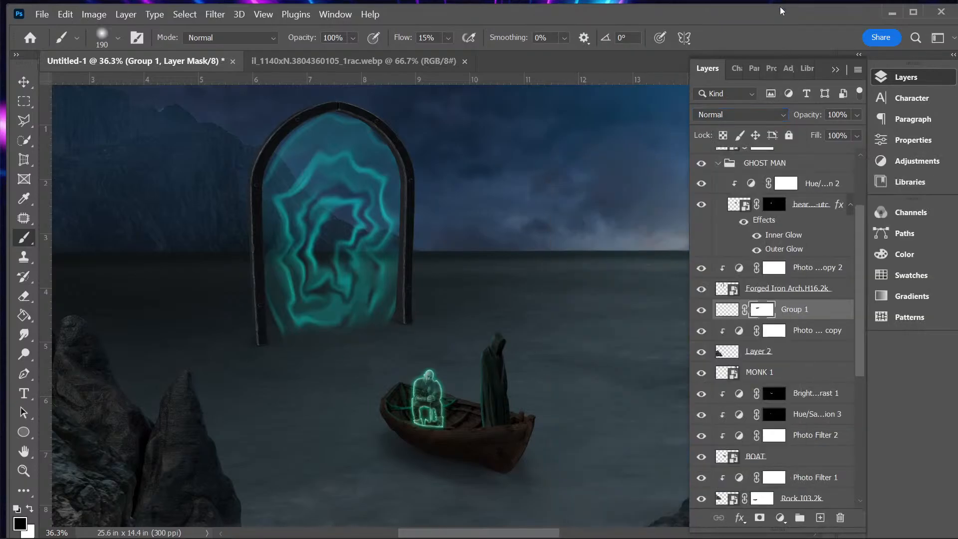
- Set the portal layer's blend mode to Overlay and duplicate the layer
left_click(727, 289)
left_click(727, 310)
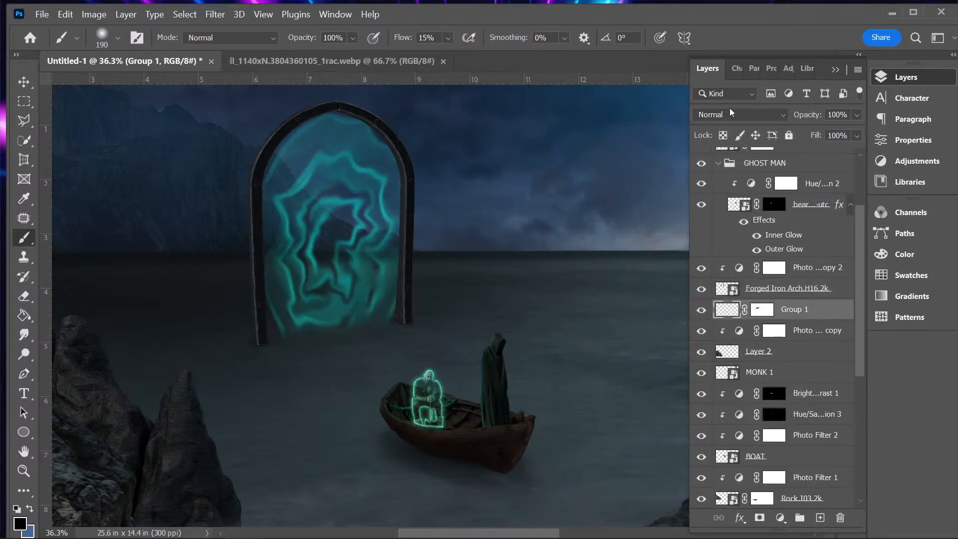
left_click(730, 113)
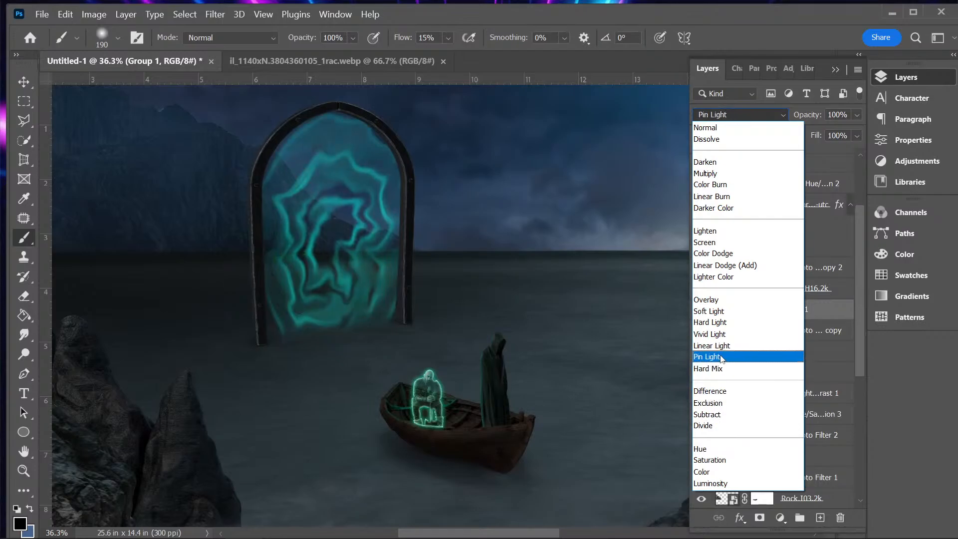
left_click(725, 299)
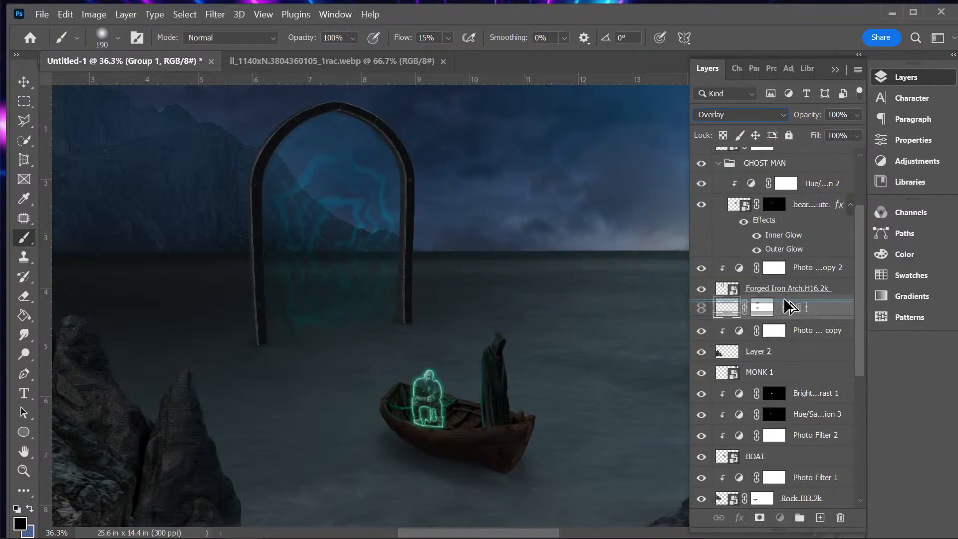
key("ctrl+j")
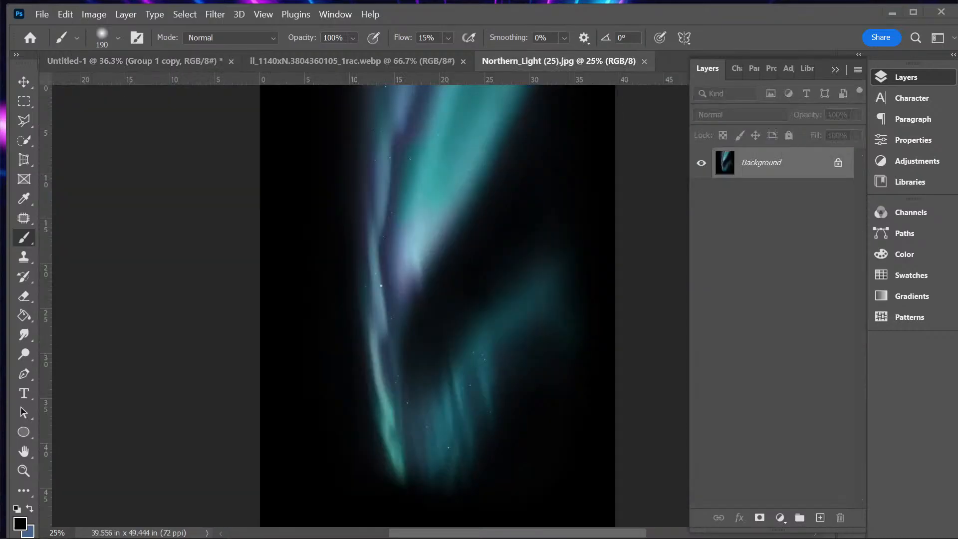
- Place the Northern_Light (25) image above the portal layers, flipped and scaled to about 7.7% width and 8.8% height over the arch
left_click(644, 61)
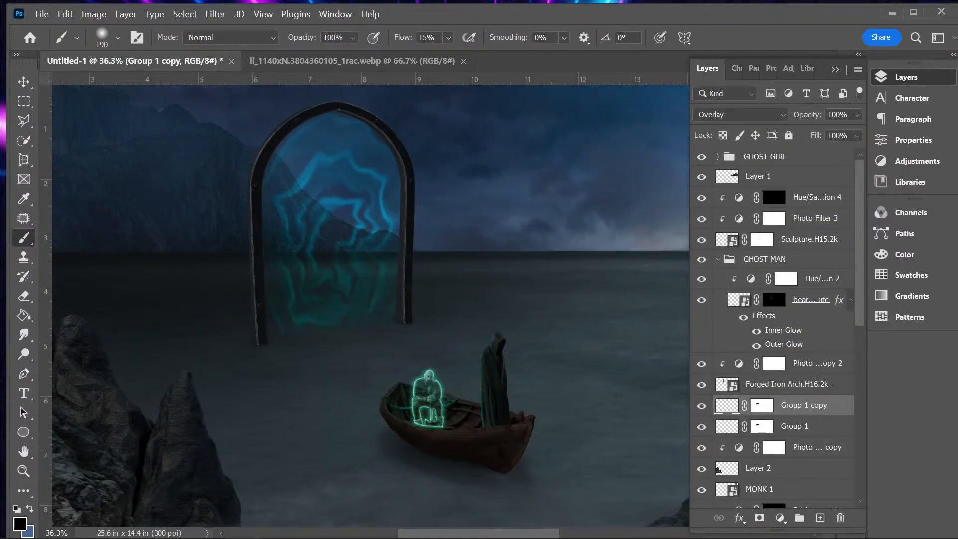
left_click_drag(50, 280, 332, 307)
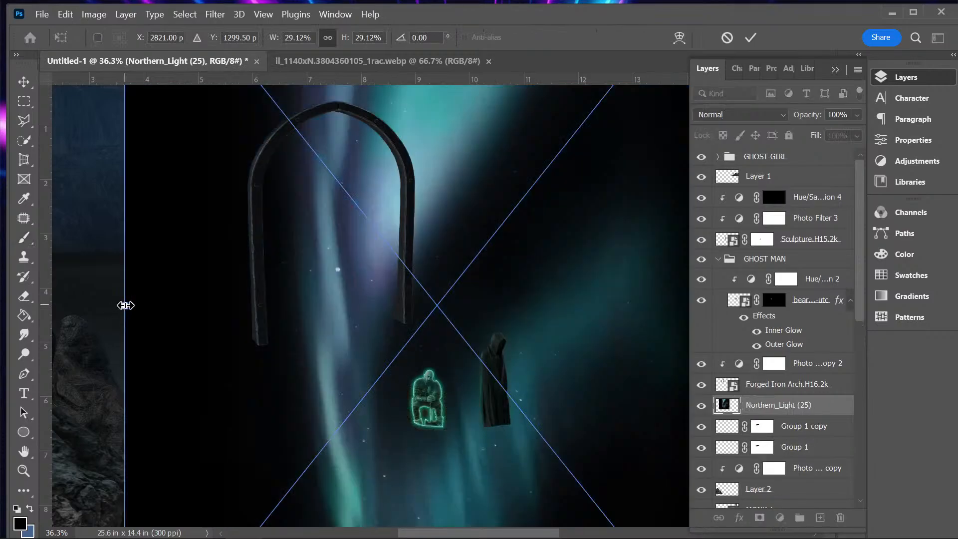
left_click_drag(124, 305, 319, 197)
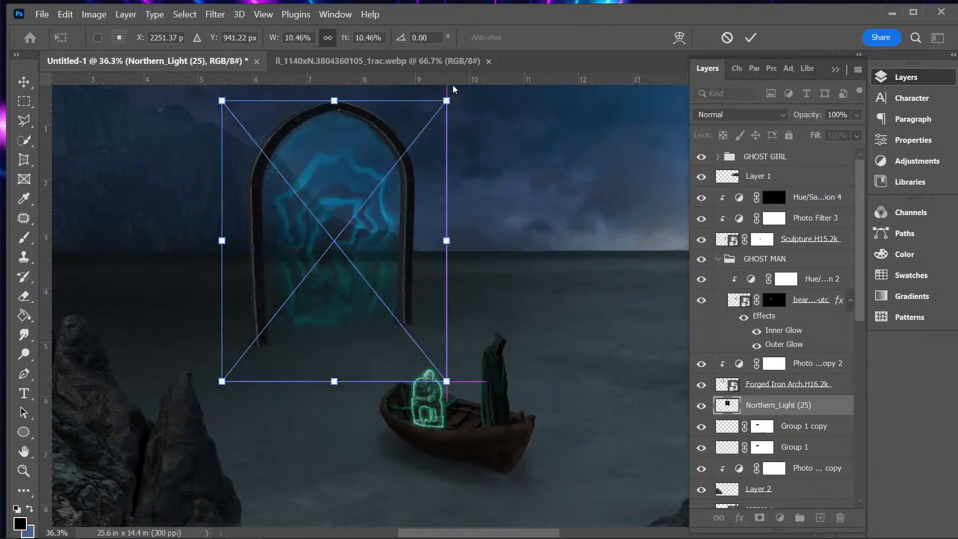
left_click_drag(452, 95, 229, 414)
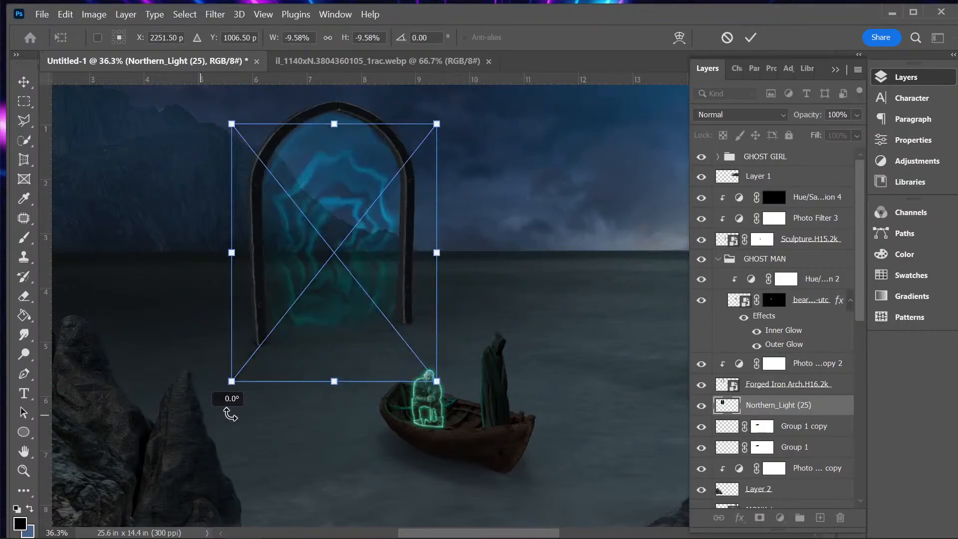
left_click_drag(330, 359, 339, 332)
left_click_drag(335, 123, 333, 94)
- Distort the aurora image so its lower corners meet the feet of the arch and its upper edge aligns with the arch's peak
right_click(270, 314)
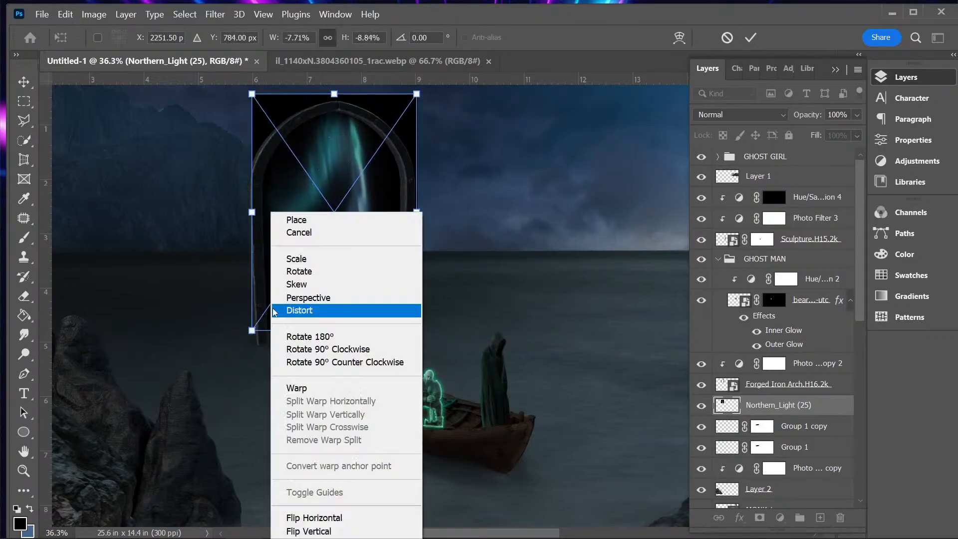
left_click(293, 310)
mouse_move(251, 330)
left_mouse_down()
mouse_move(263, 337)
mouse_move(260, 347)
left_mouse_up()
left_click_drag(417, 330, 414, 321)
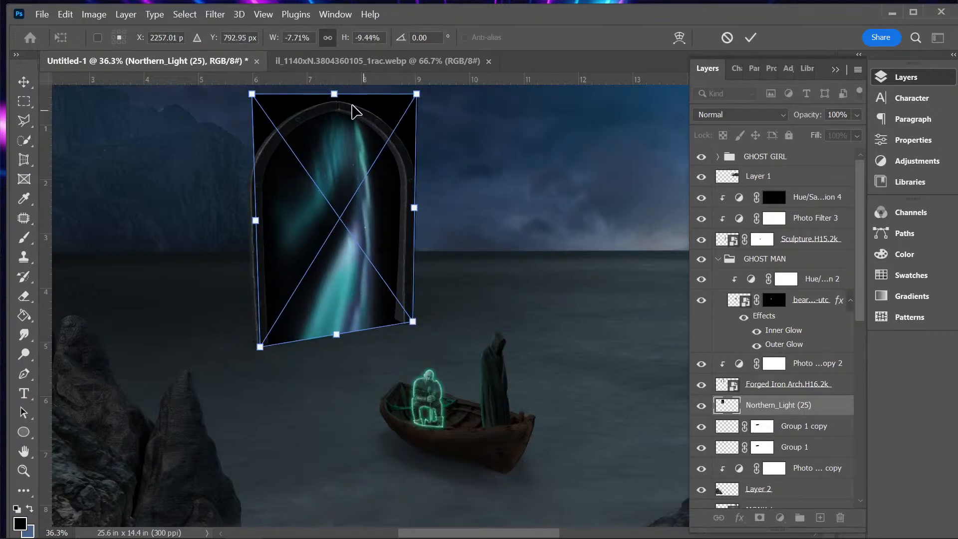
left_click_drag(337, 98, 331, 102)
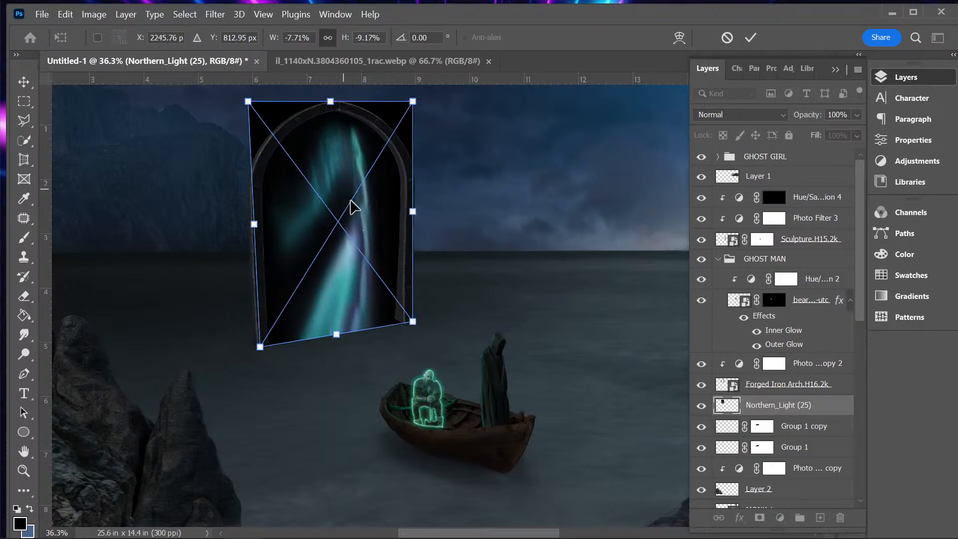
key("b")
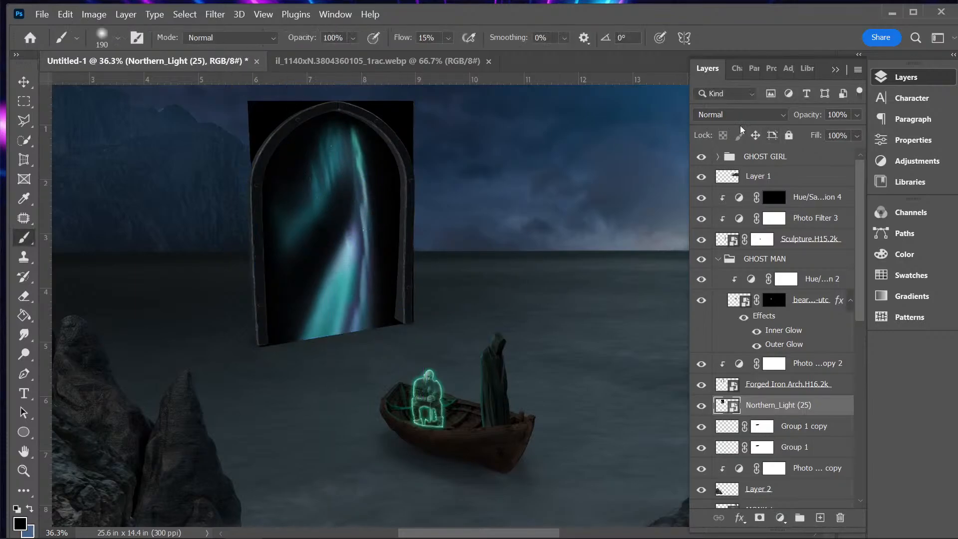
- Set the aurora layer's blend mode to Screen and shift it slightly toward the arch's right leg
left_click(740, 114)
left_click(708, 242)
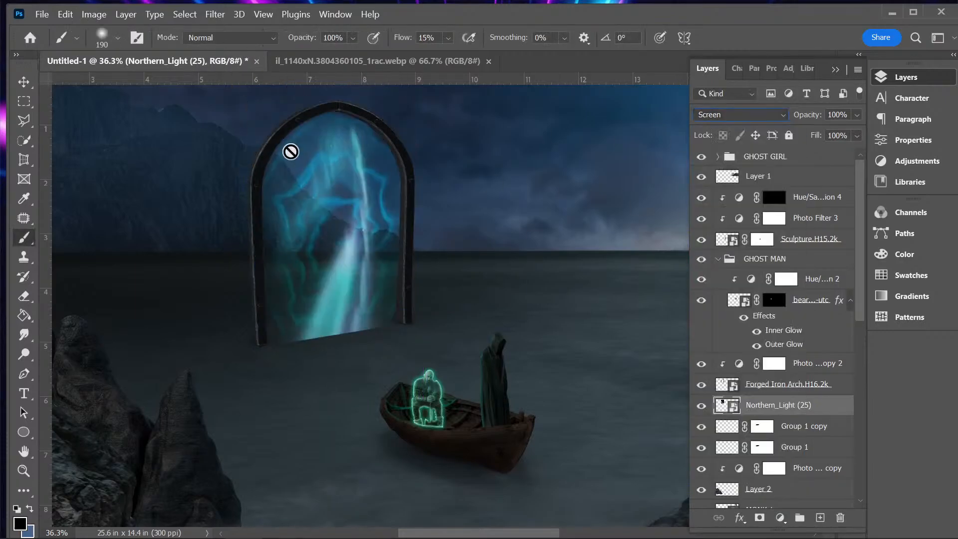
key("v")
left_click_drag(355, 250, 379, 248)
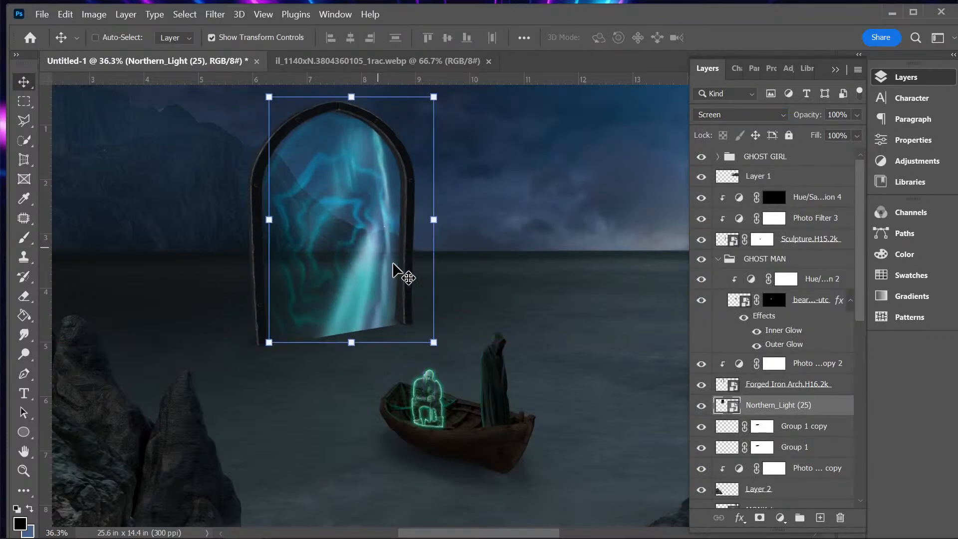
- Add a layer mask to the aurora layer and fade its hard lower edge with a black 190 px soft brush at 15% flow
left_click(760, 517)
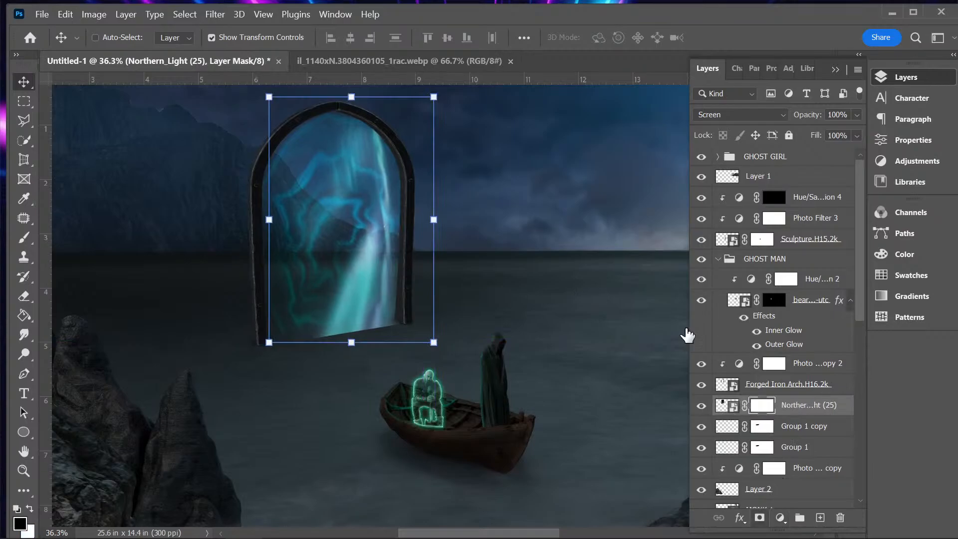
key("b")
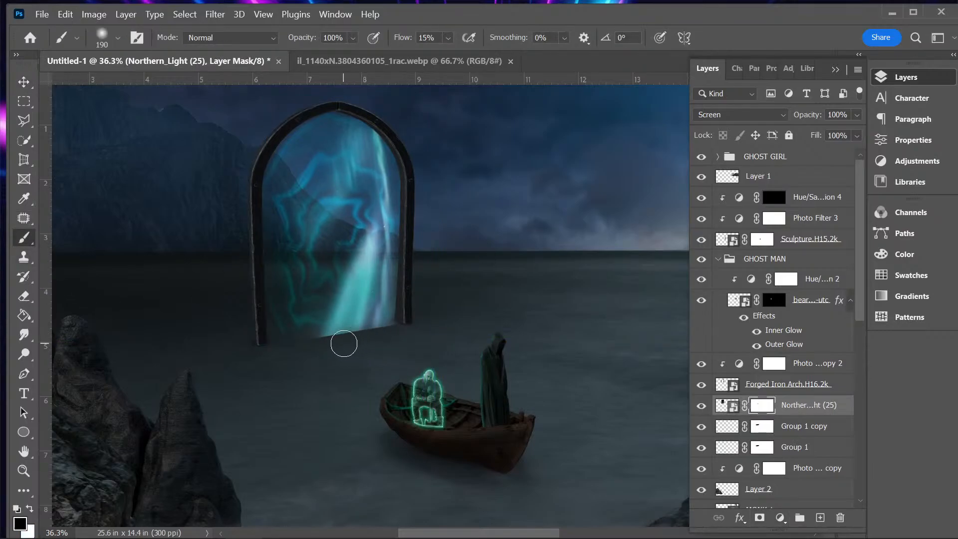
mouse_move(353, 339)
left_mouse_down()
mouse_move(378, 333)
mouse_move(341, 338)
mouse_move(370, 350)
mouse_move(353, 335)
mouse_move(381, 339)
mouse_move(354, 340)
mouse_move(339, 328)
mouse_move(298, 340)
mouse_move(311, 354)
mouse_move(385, 337)
mouse_move(270, 351)
mouse_move(380, 345)
mouse_move(337, 345)
left_mouse_up()
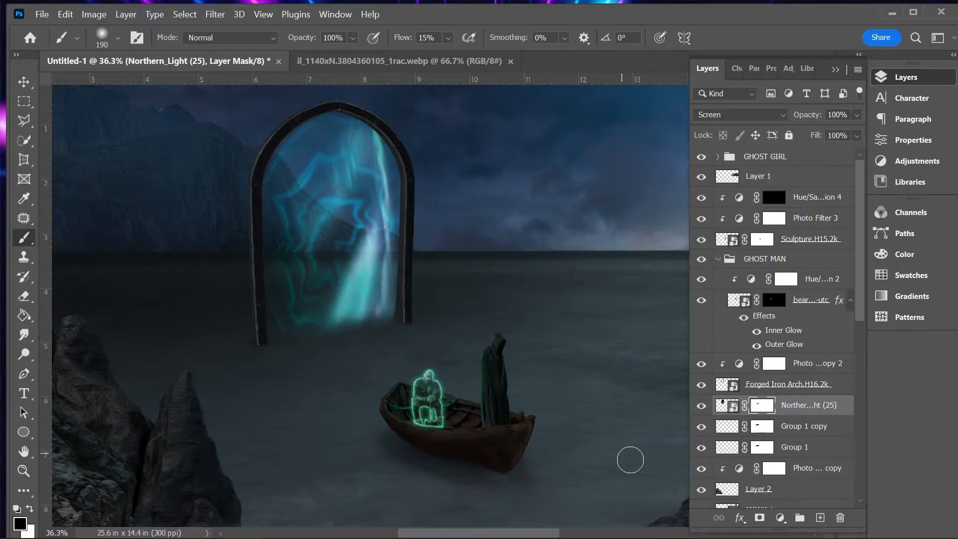
scroll(502, 325, "down", 5)
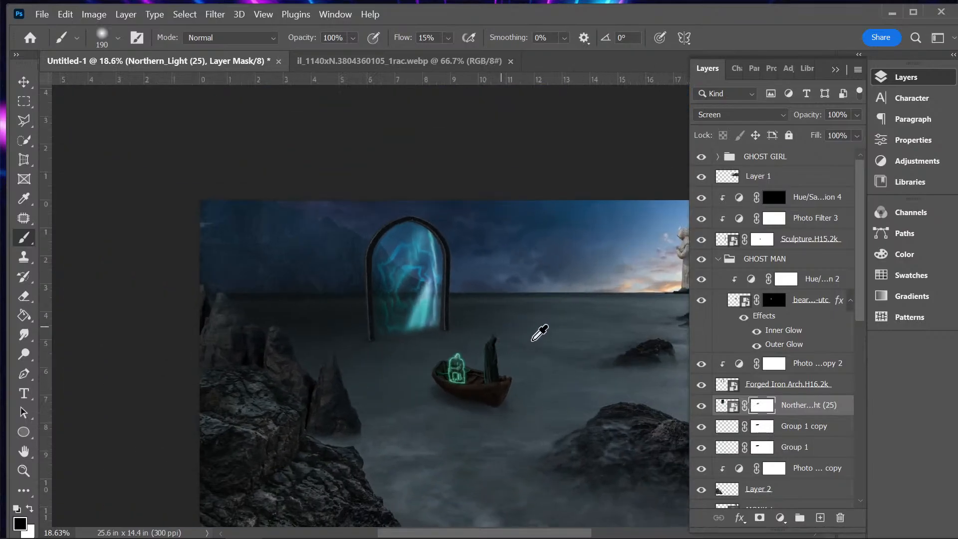
- Change the Group 1 copy portal layer's blend mode to Normal and lower its opacity to 49%
scroll(514, 340, "up", 6)
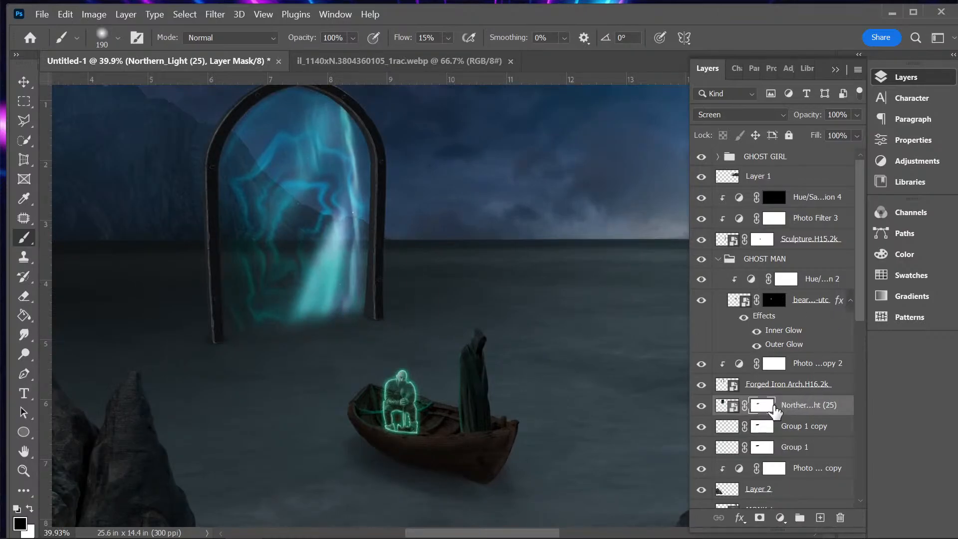
left_click(772, 430)
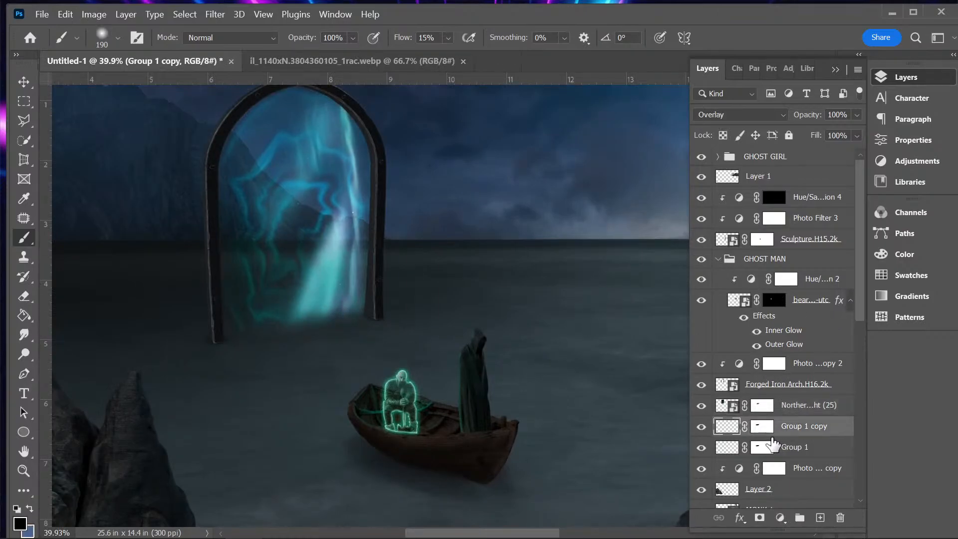
left_click(700, 429)
left_click(700, 430)
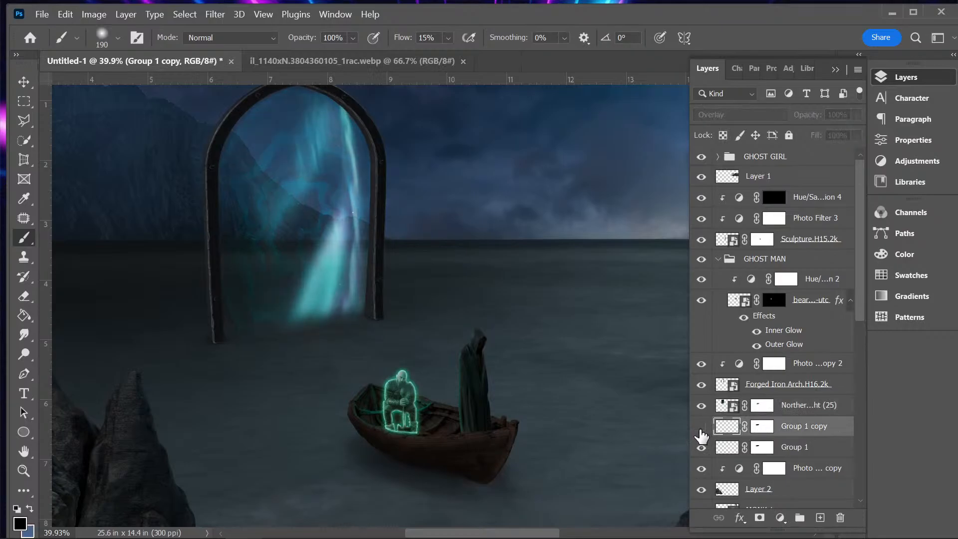
left_click(700, 429)
left_click(754, 115)
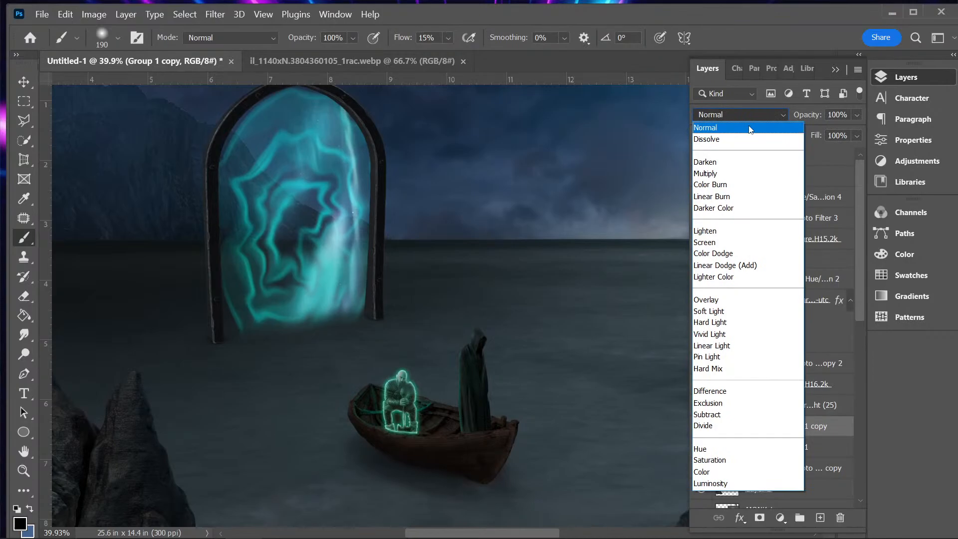
left_click(751, 129)
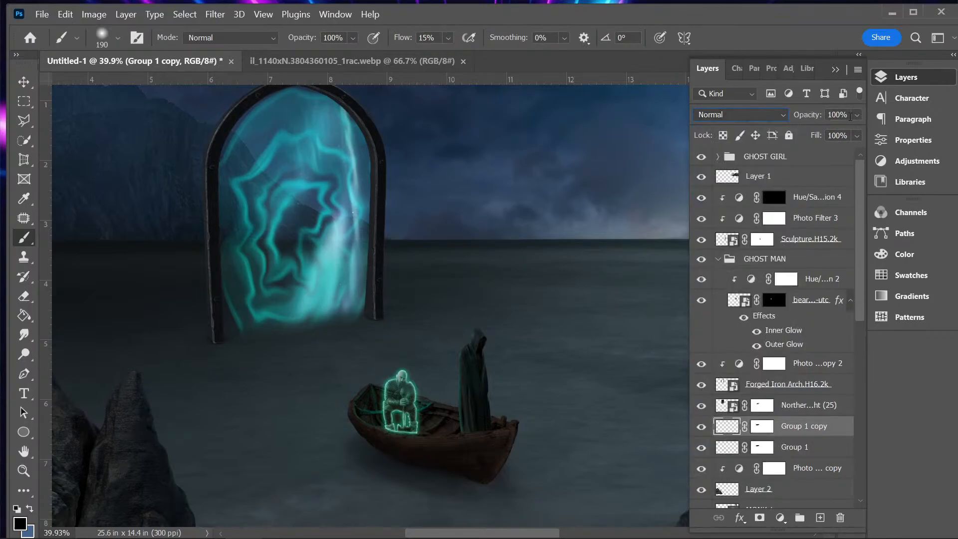
left_click(856, 115)
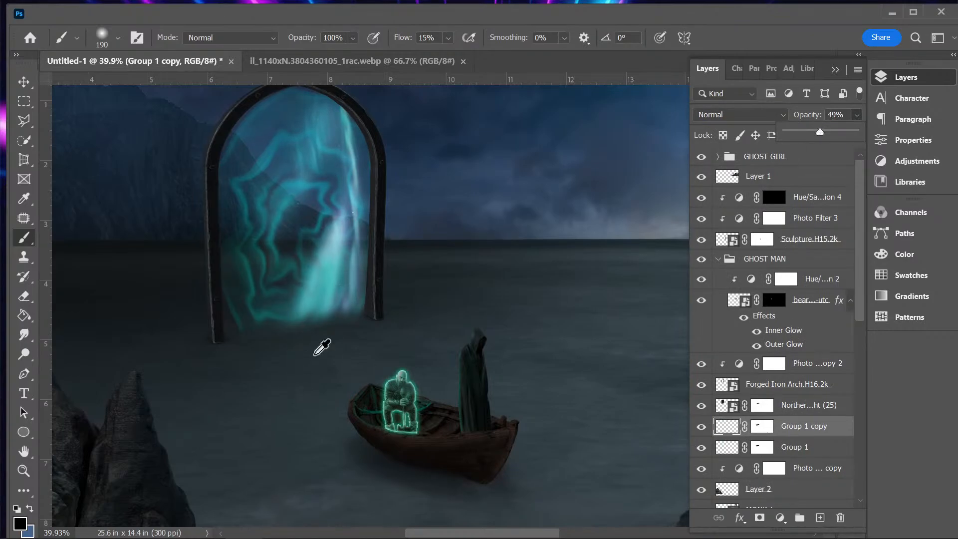
scroll(321, 342, "down", 4)
scroll(314, 389, "up", 2)
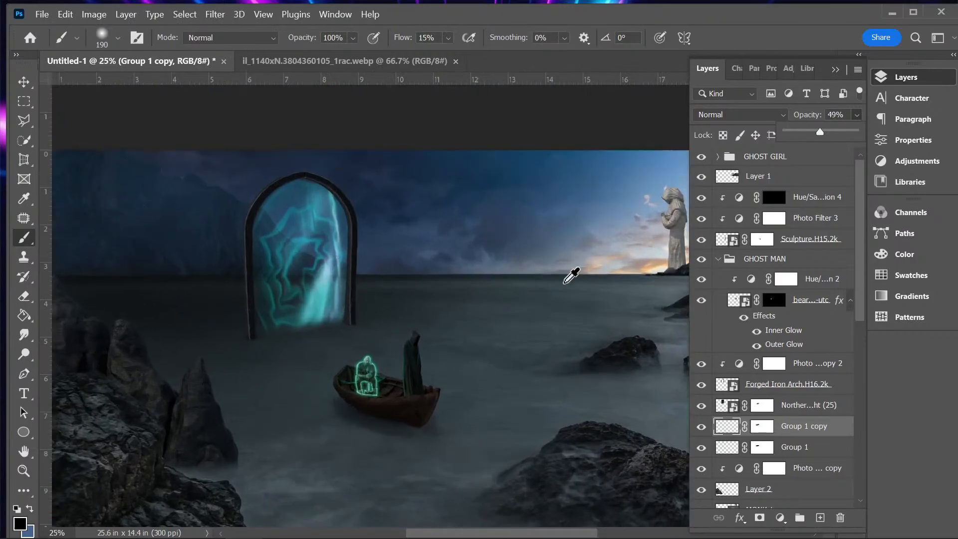
- Select the Northern_Light (25) layer with the Move tool and turn off the transform controls display
left_click(759, 405)
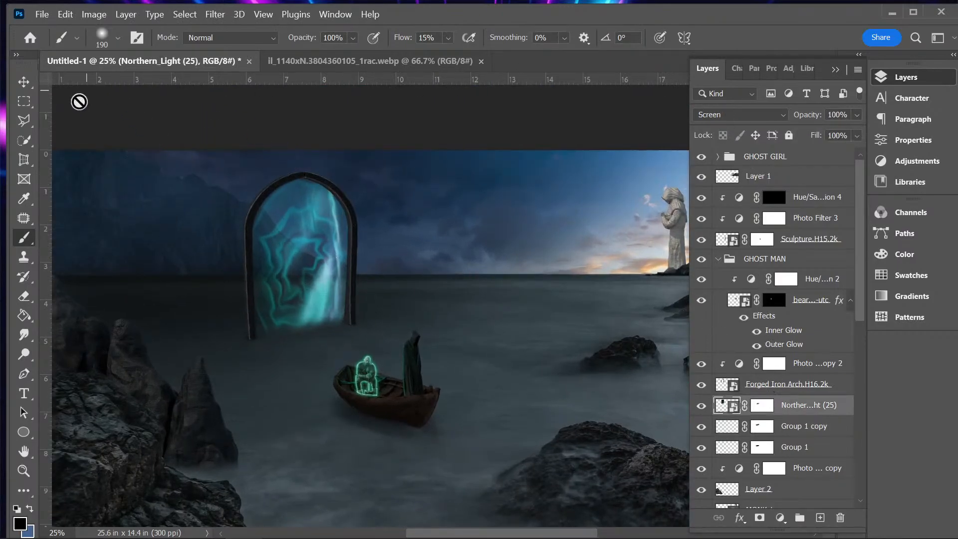
left_click(22, 80)
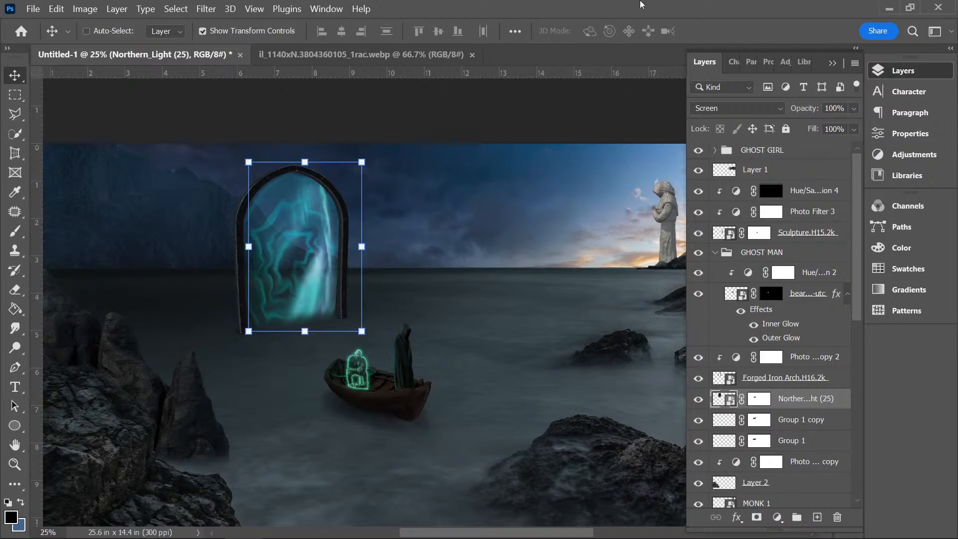
left_click(256, 32)
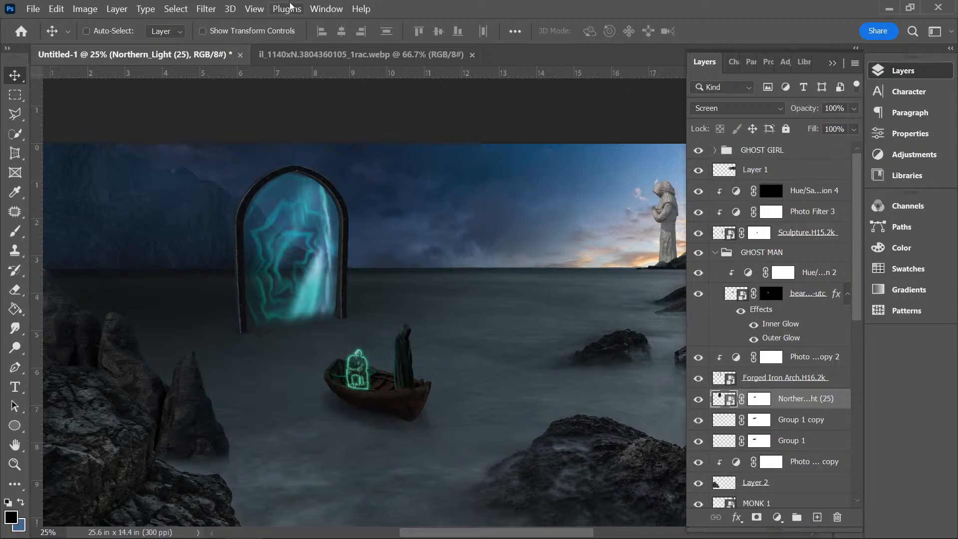
- Review the whole composite, and compare the iron arch with and without its clipped photo filter
scroll(418, 385, "down", 1)
scroll(562, 424, "down", 2)
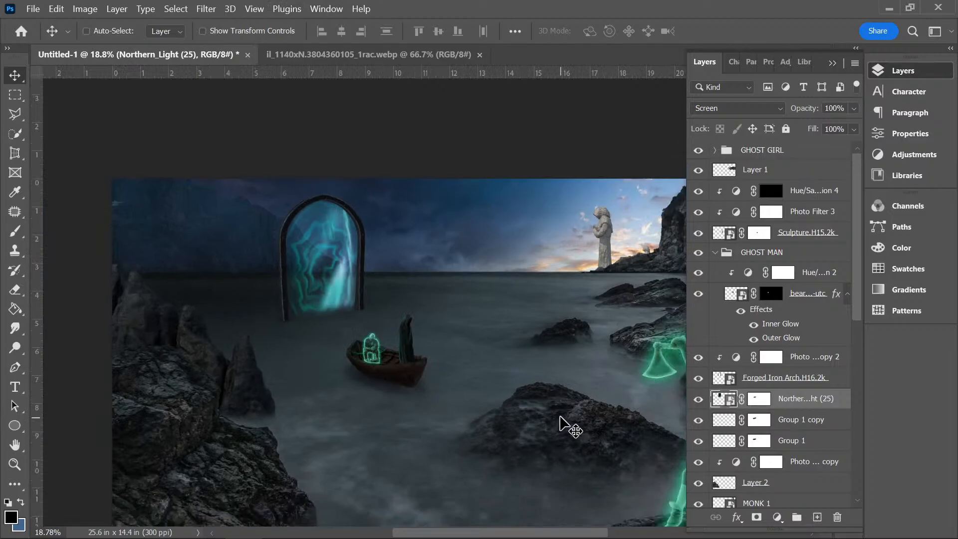
left_click_drag(514, 531, 549, 537)
scroll(427, 398, "down", 2)
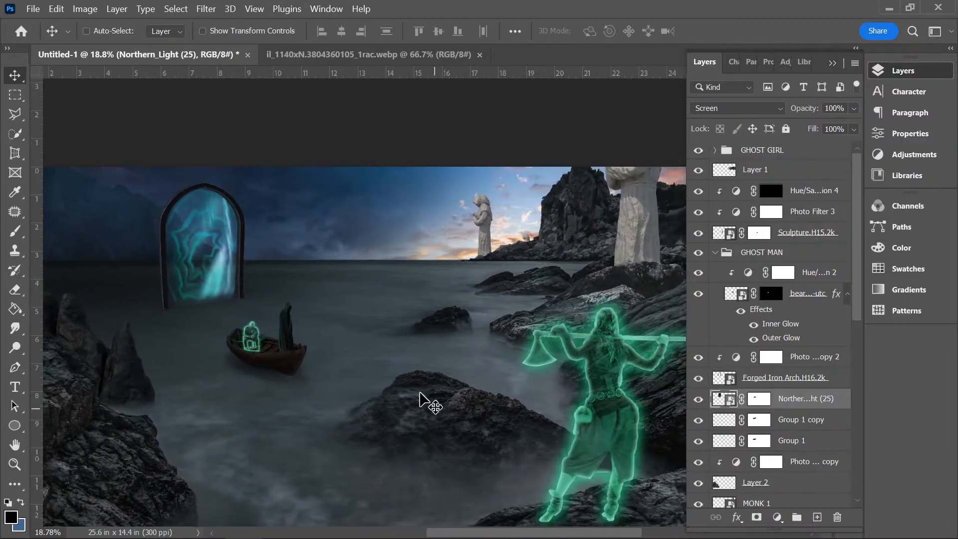
scroll(185, 261, "up", 3)
scroll(299, 185, "up", 3)
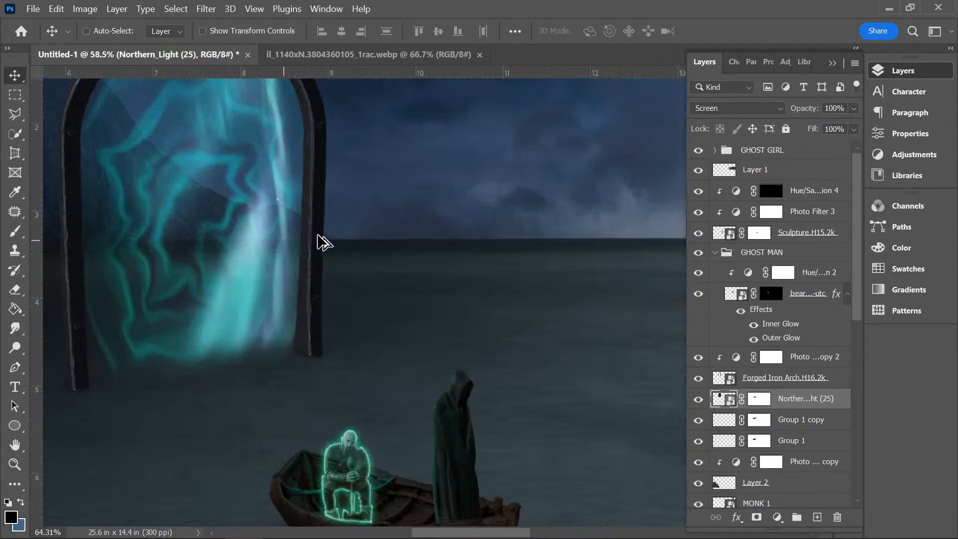
left_click(774, 379)
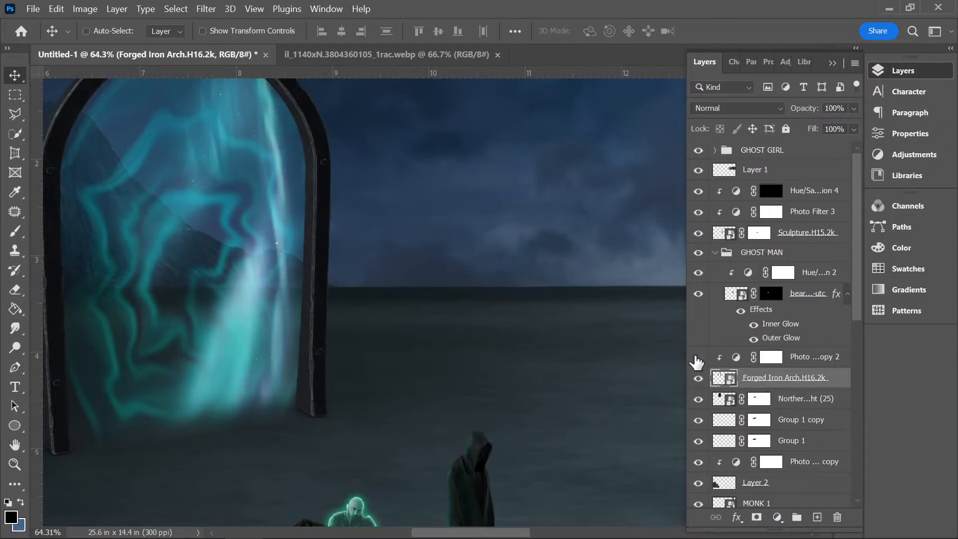
left_click(697, 358)
left_click(697, 357)
- Add a clipped Hue/Saturation adjustment above the arch's photo filter, colorized with hue 185, saturation 80 and lightness +5
left_click(797, 356)
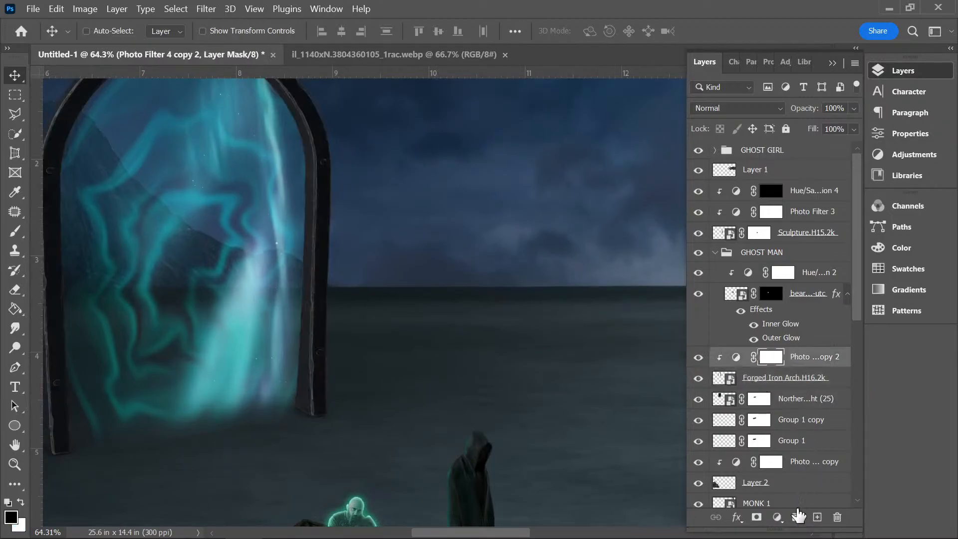
left_click(777, 517)
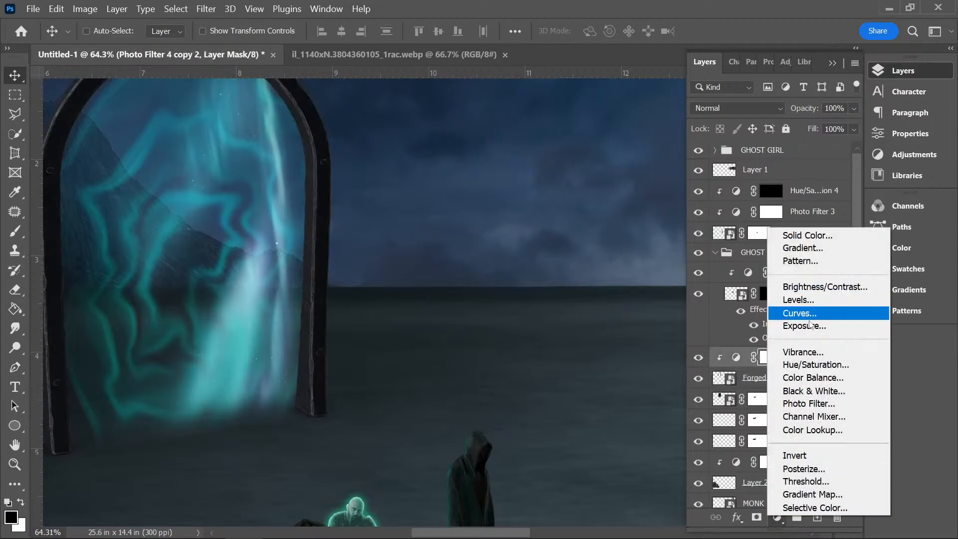
left_click(814, 364)
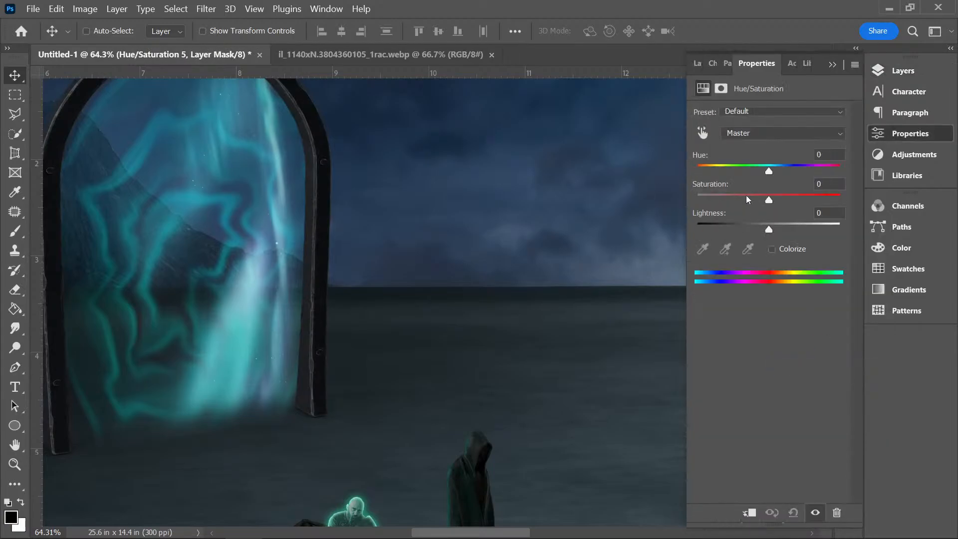
left_click(751, 514)
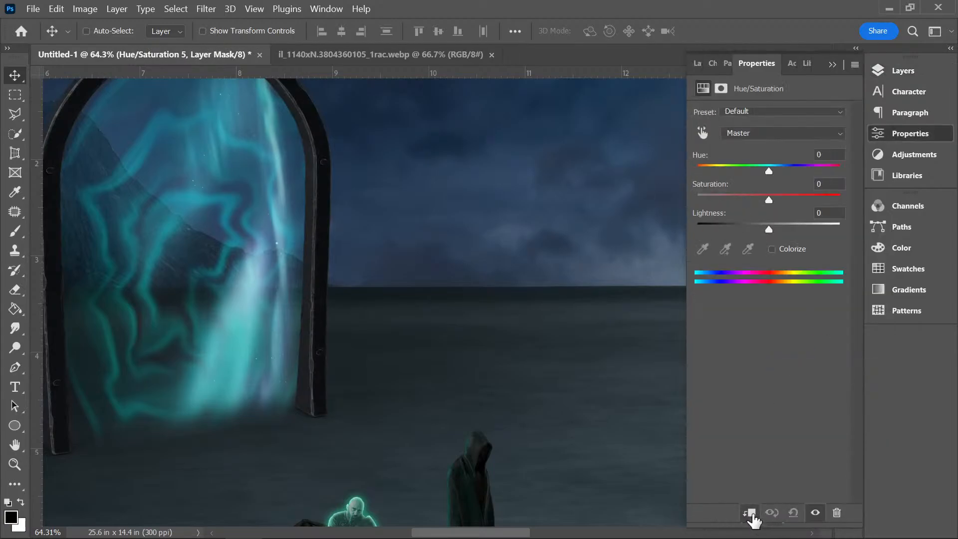
left_click(773, 250)
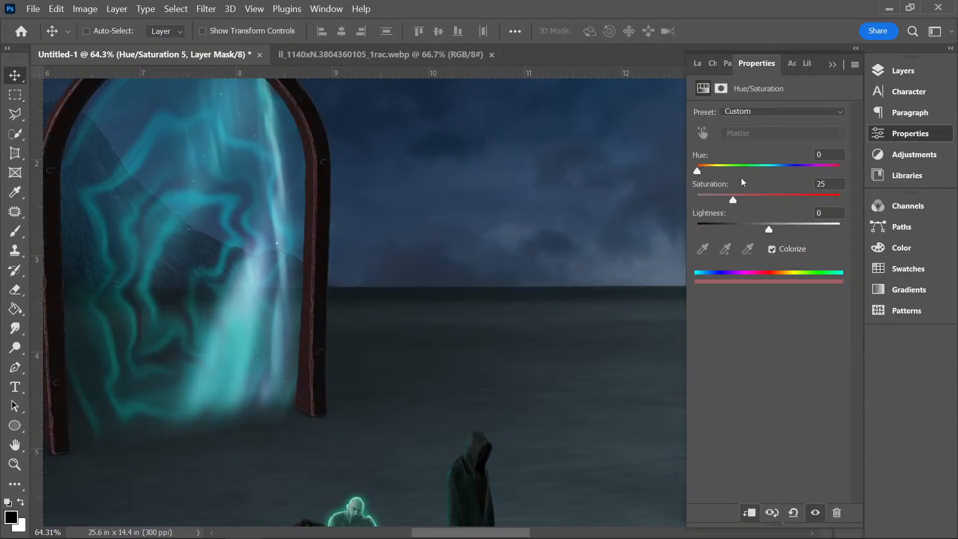
left_click_drag(742, 179, 768, 204)
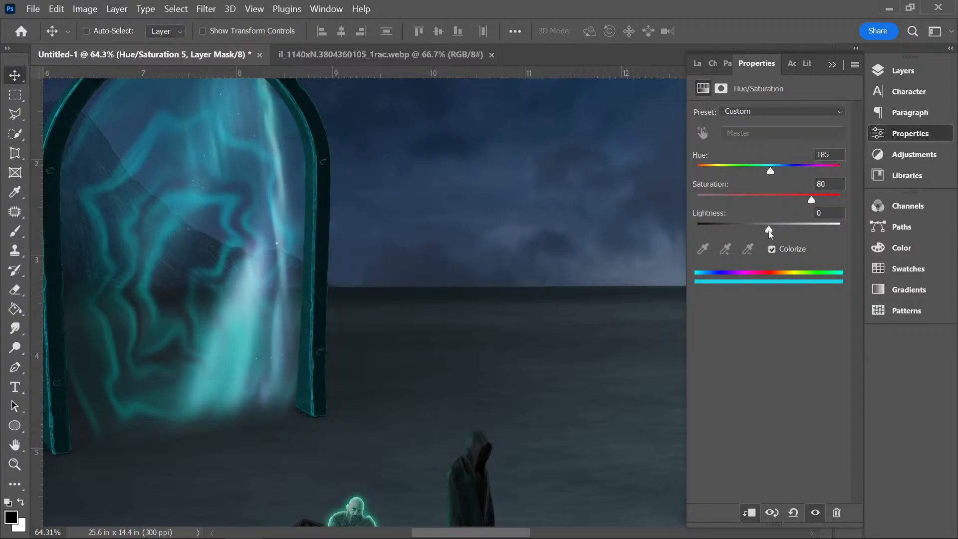
left_click_drag(770, 233, 775, 233)
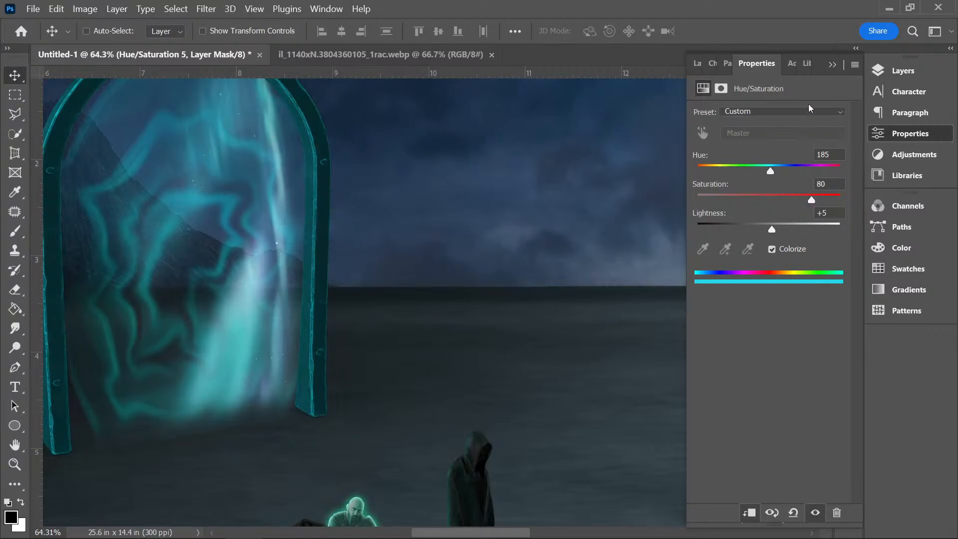
- Invert the layer mask of the arch's Hue/Saturation adjustment to black to hide its cyan colouring
left_click(832, 64)
left_click(918, 69)
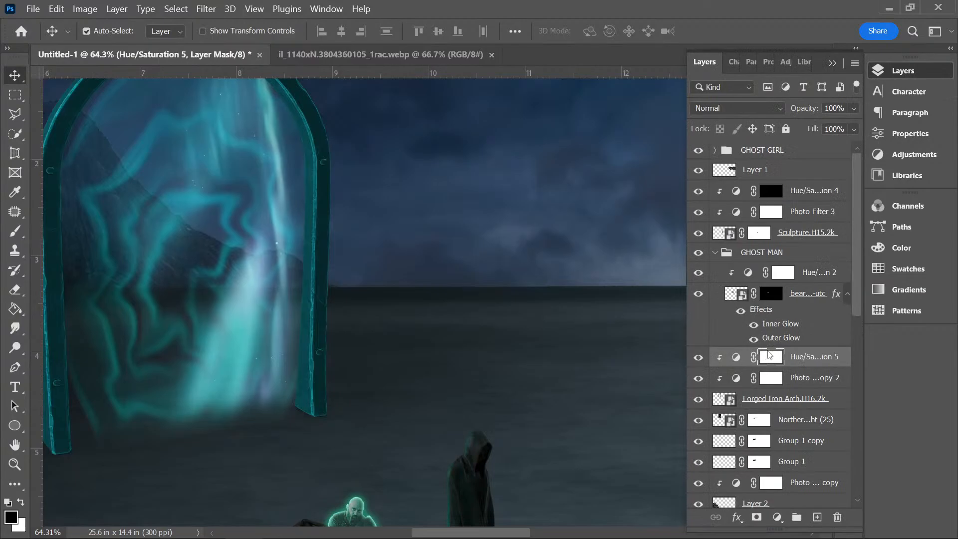
key("ctrl+o")
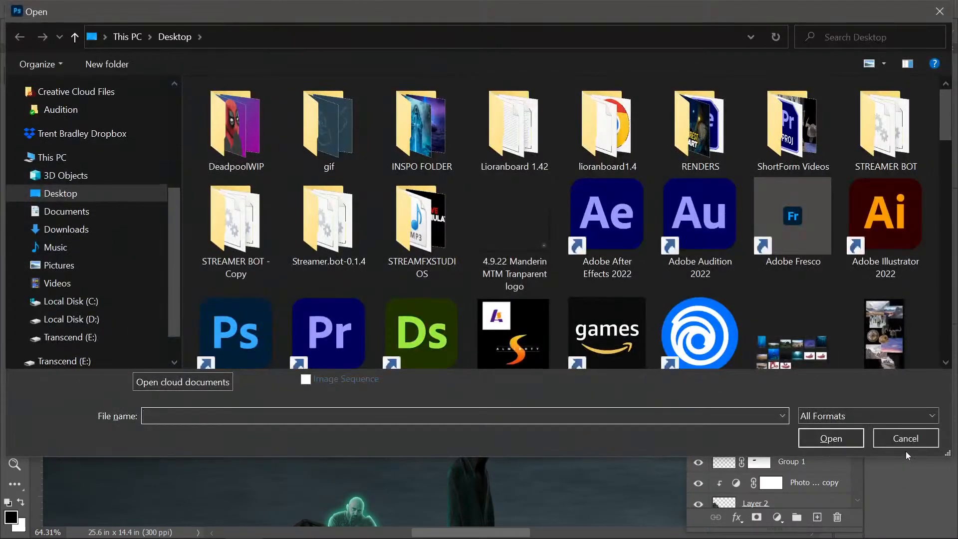
left_click(906, 439)
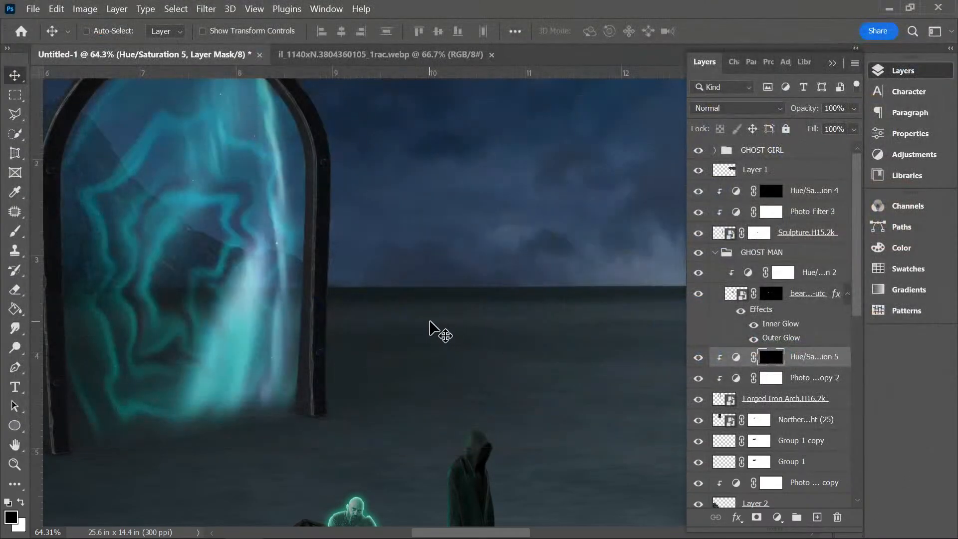
- Paint white on the Hue/Saturation mask with a 62 px soft round brush to light the arch's inner right side cyan
key("b")
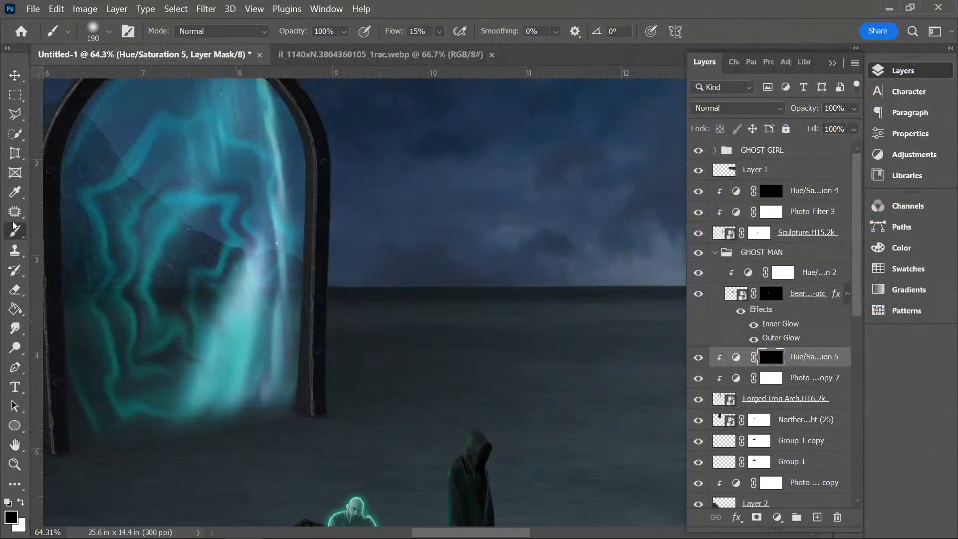
left_click(109, 31)
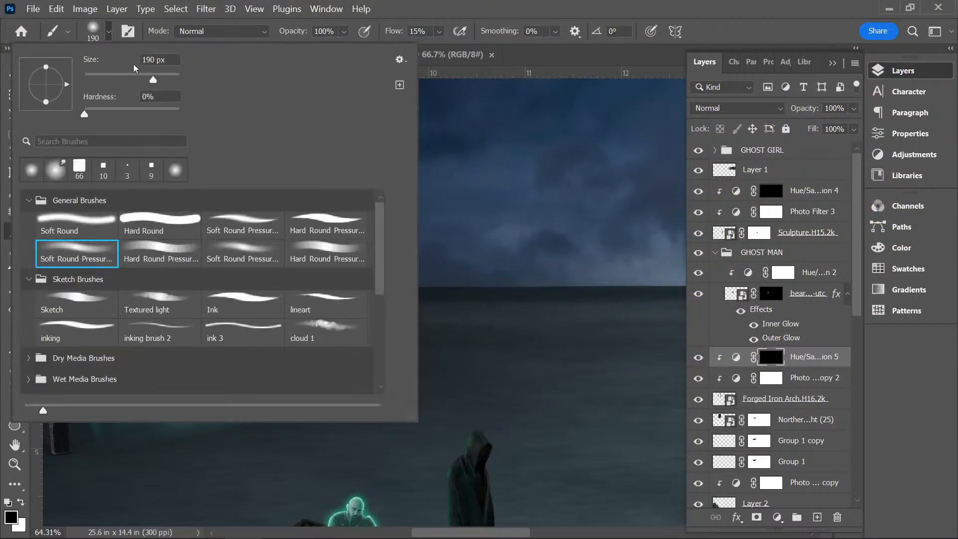
left_click(114, 78)
left_click(421, 10)
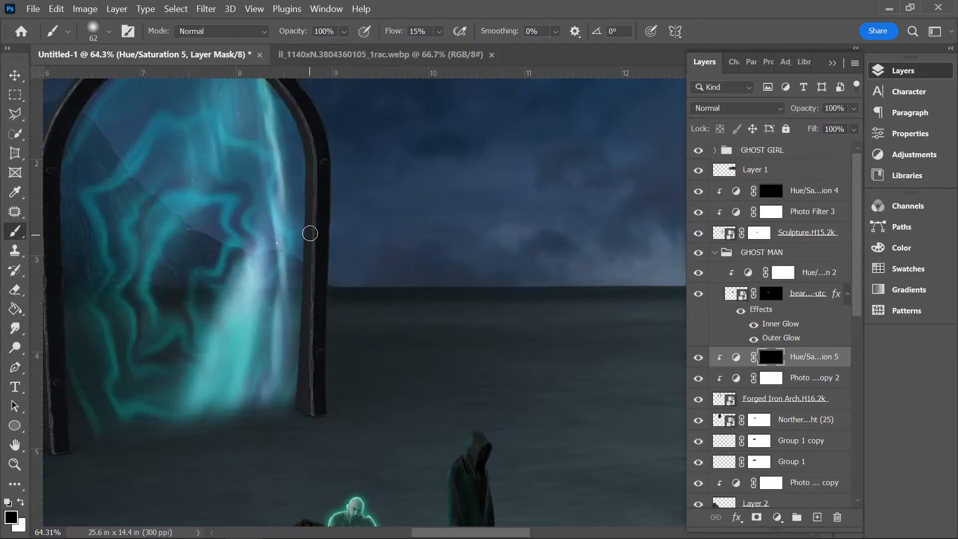
left_click(21, 502)
mouse_move(301, 248)
left_mouse_down()
mouse_move(304, 217)
mouse_move(304, 282)
mouse_move(302, 199)
mouse_move(300, 419)
mouse_move(301, 252)
mouse_move(308, 418)
mouse_move(296, 122)
mouse_move(307, 201)
mouse_move(287, 119)
mouse_move(307, 183)
mouse_move(296, 122)
mouse_move(310, 159)
mouse_move(295, 122)
left_mouse_up()
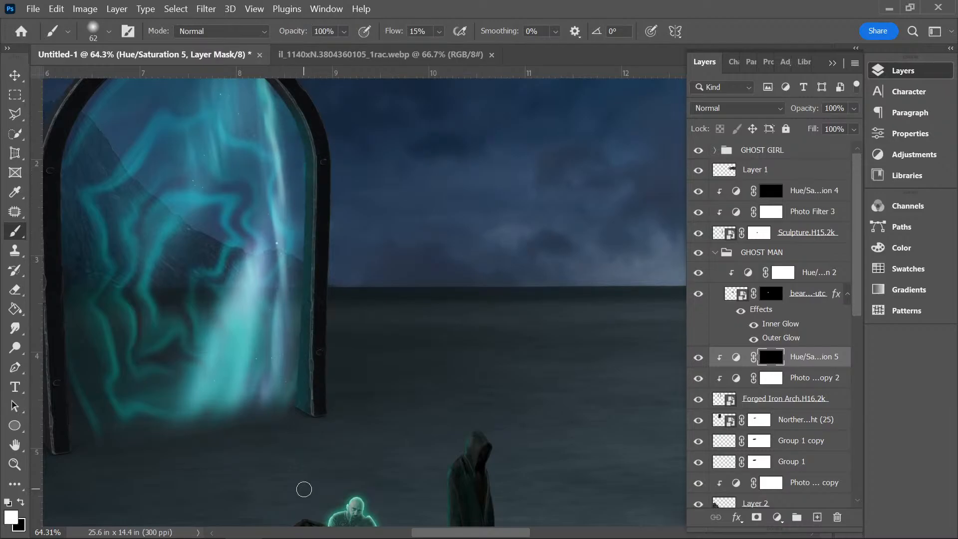
left_click(833, 64)
left_click_drag(828, 231, 830, 215)
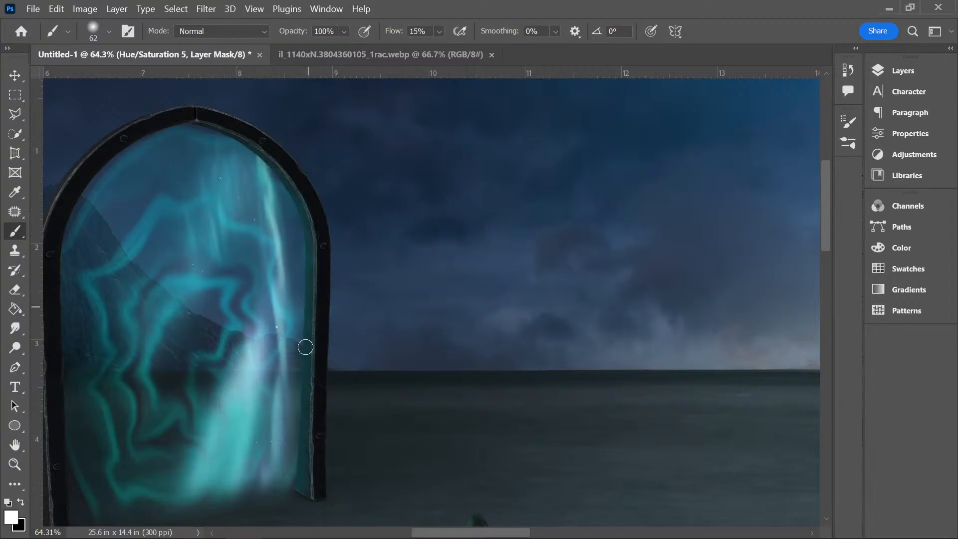
- Paint thin cyan highlights along the arch's inner edges on the same mask with the 9 px Textured light brush
left_click_drag(522, 533, 499, 535)
left_click_drag(827, 221, 827, 244)
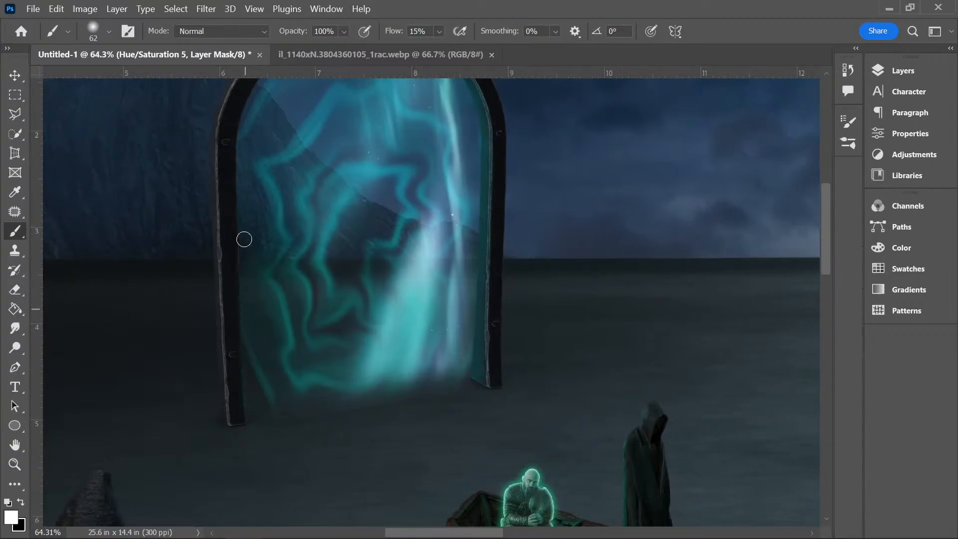
left_click(108, 31)
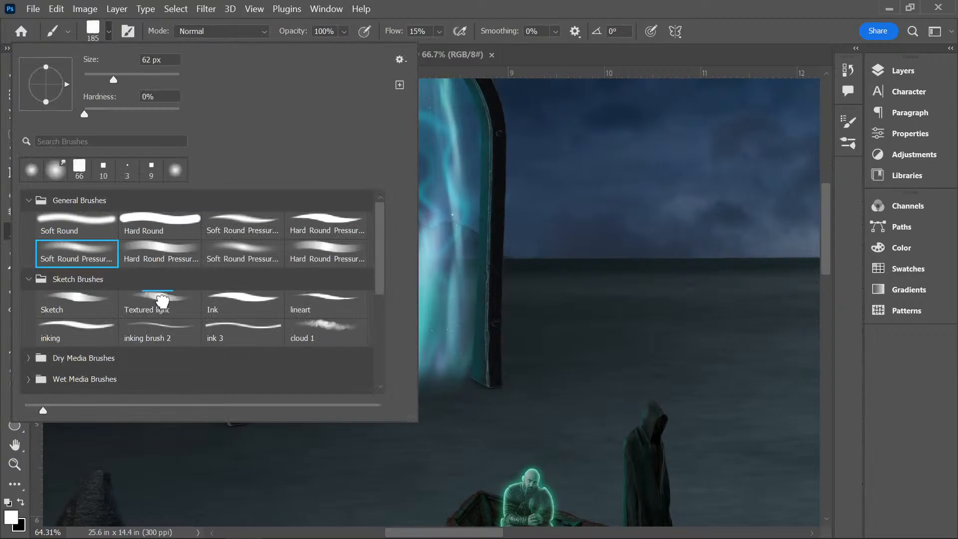
left_click(162, 301)
left_click(423, 13)
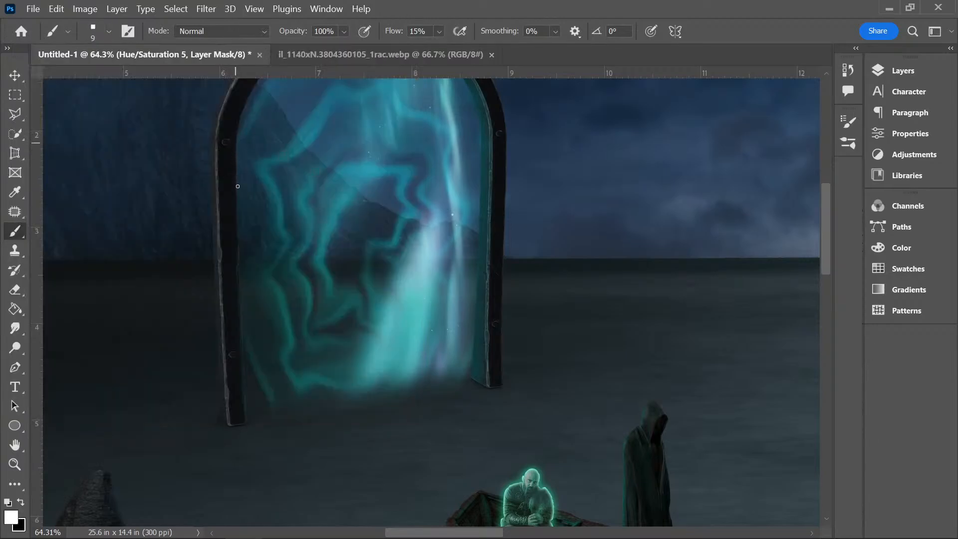
left_click_drag(238, 186, 238, 207)
scroll(809, 186, "up", 4)
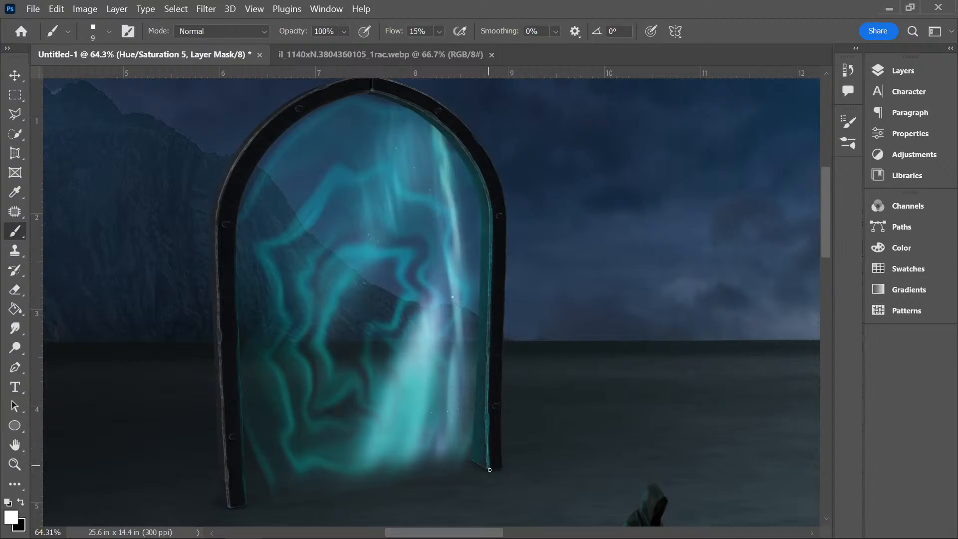
scroll(828, 245, "up", 3)
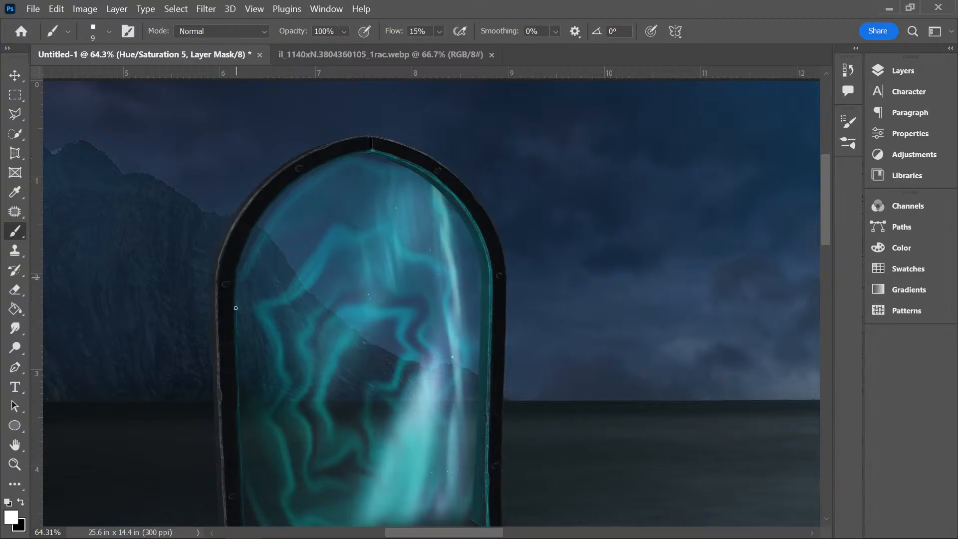
- Check how the arch's cyan edge lighting looks within the whole composite
scroll(822, 203, "down", 5)
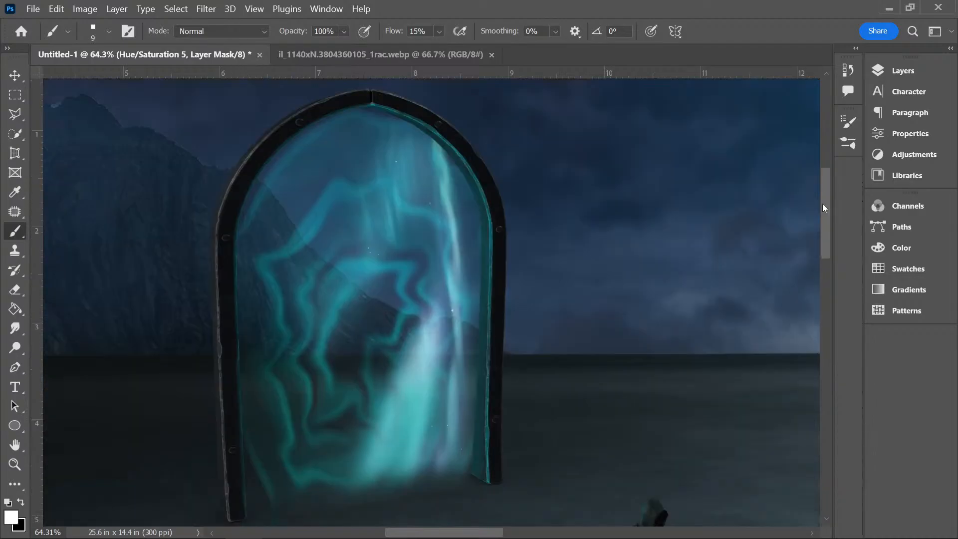
key("ctrl+minus")
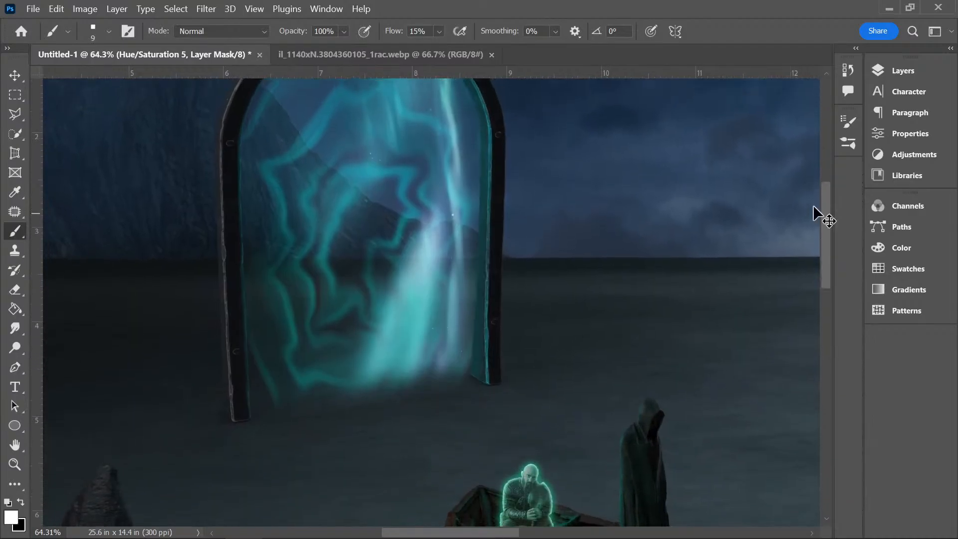
scroll(814, 207, "down", 6)
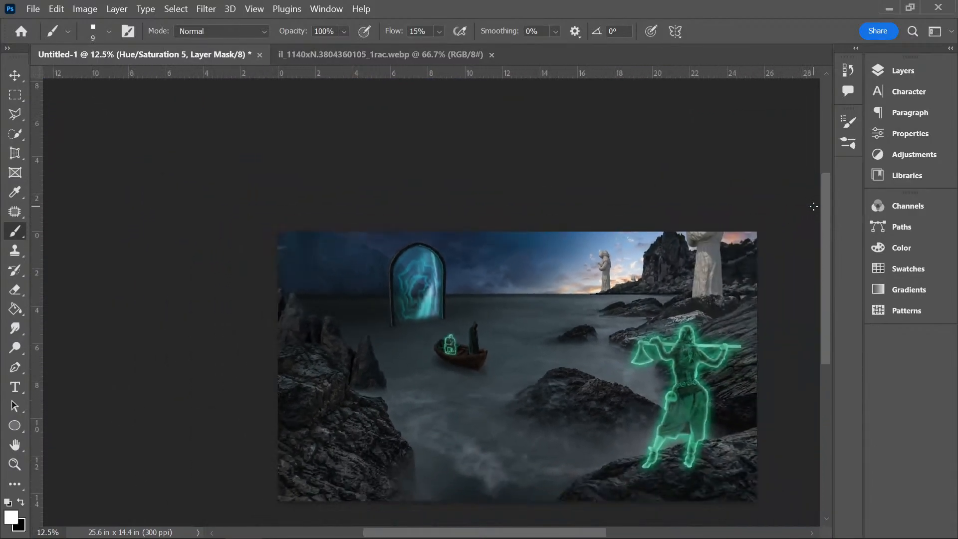
key("ctrl+plus")
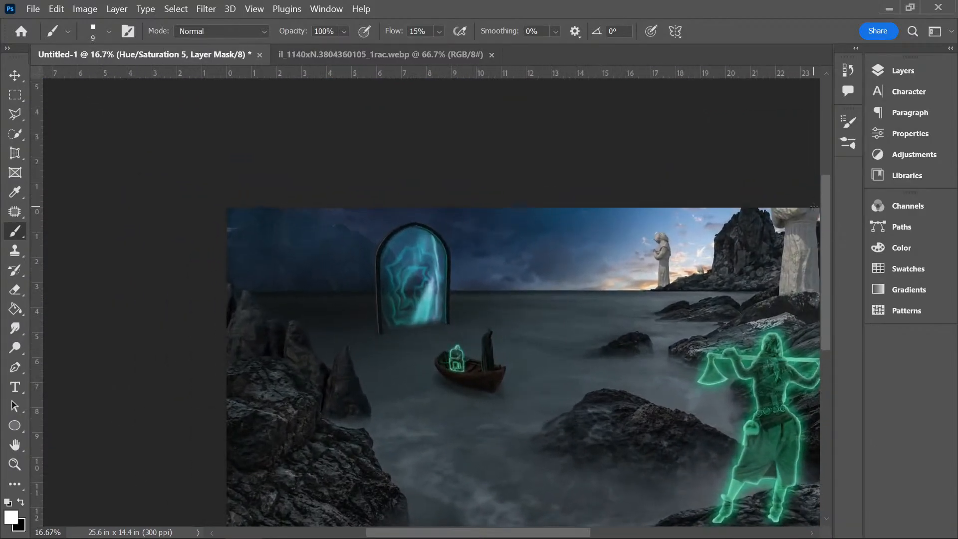
key("ctrl+plus")
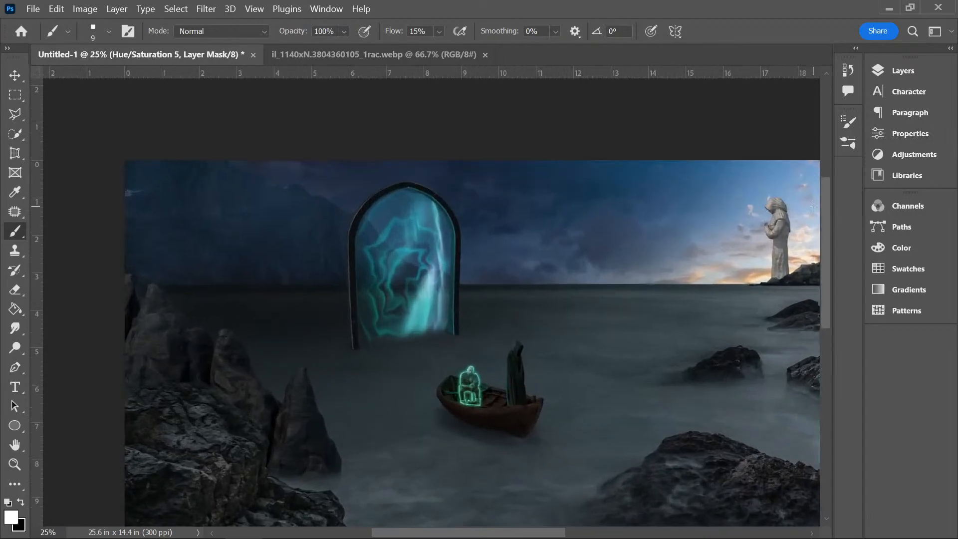
key("ctrl+plus")
key("ctrl+plus")
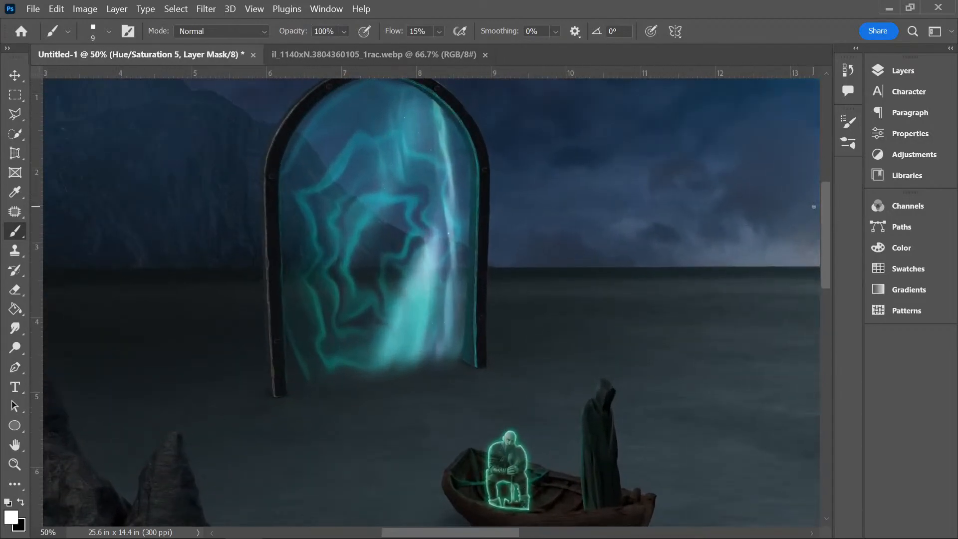
- Add a layer mask to the Forged Iron Arch layer and fade the arch's feet into the water with a 21 px soft black brush
left_click(911, 76)
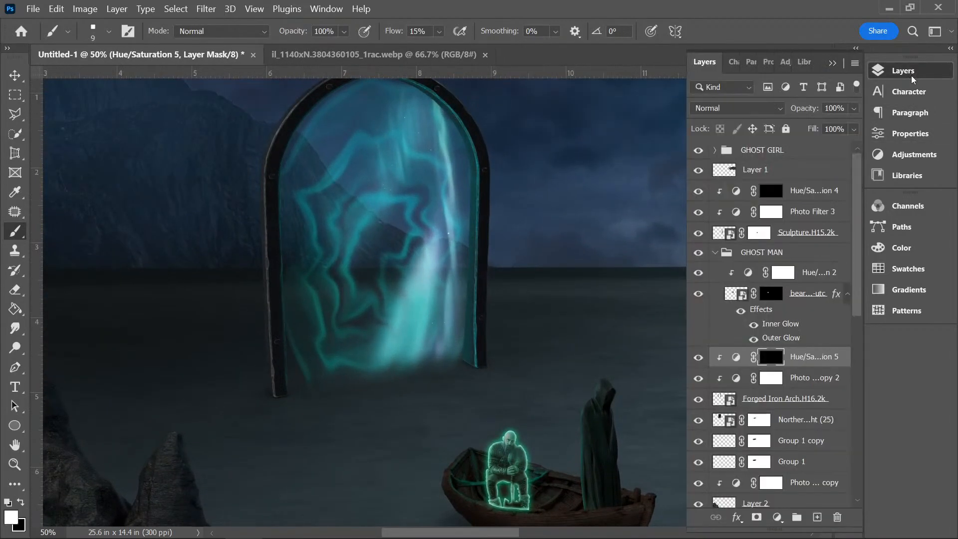
left_click(784, 401)
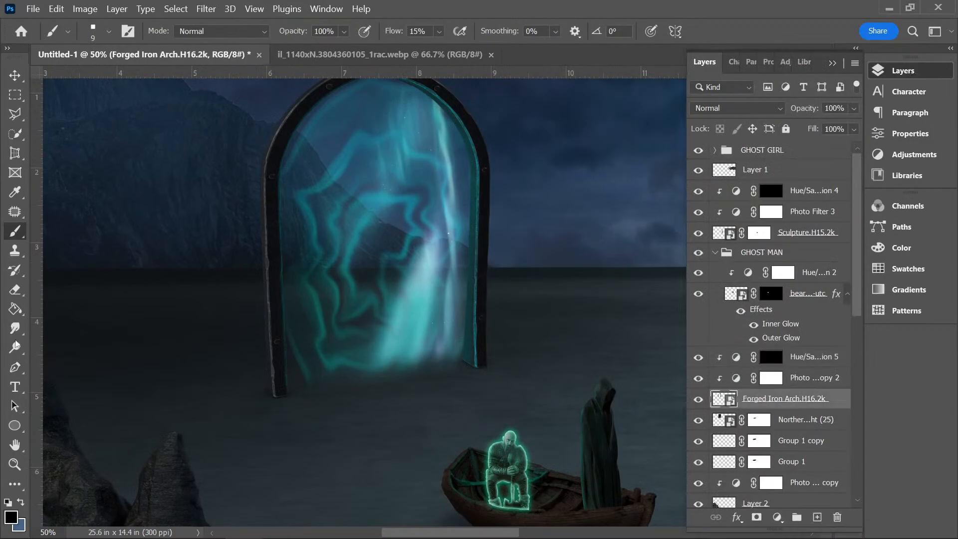
left_click(108, 30)
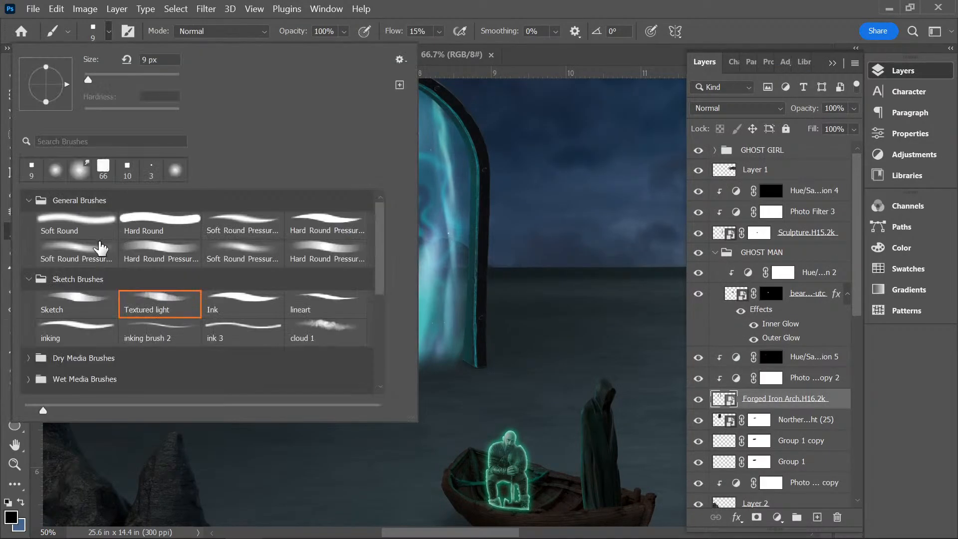
left_click(97, 248)
left_click_drag(88, 79, 93, 79)
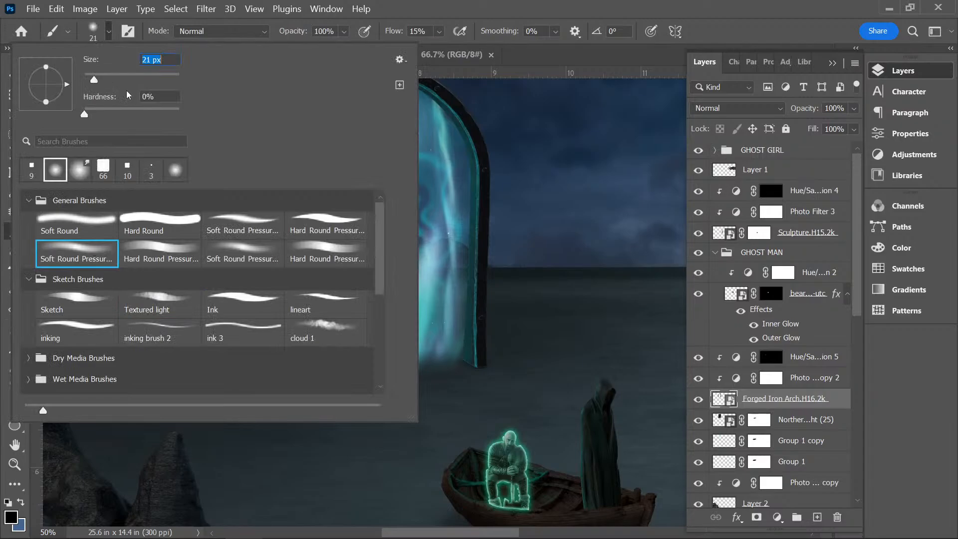
left_click(440, 31)
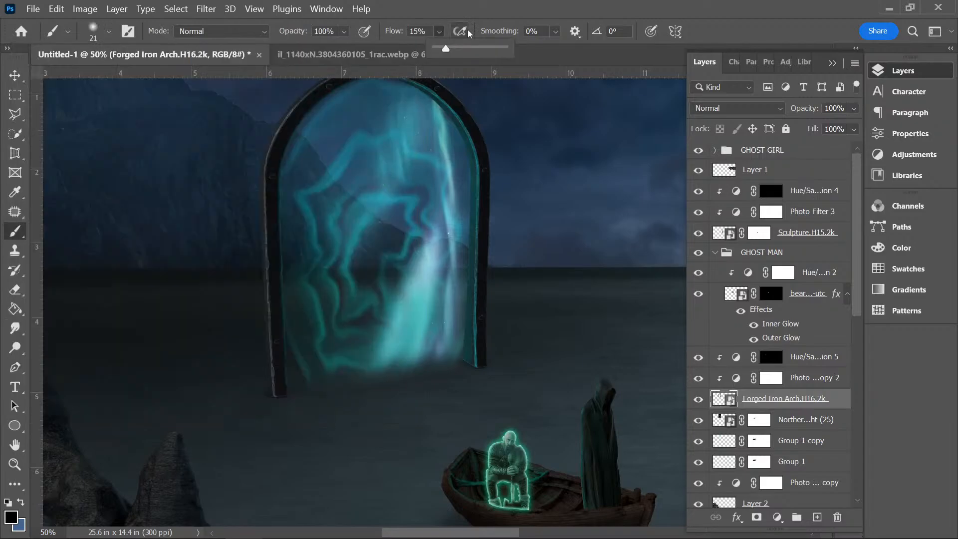
left_click(757, 517)
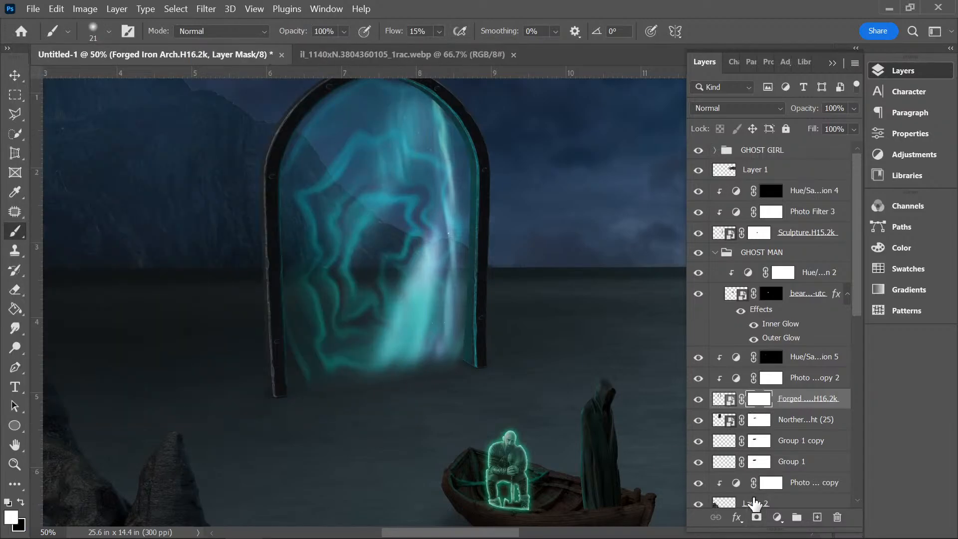
left_click(23, 503)
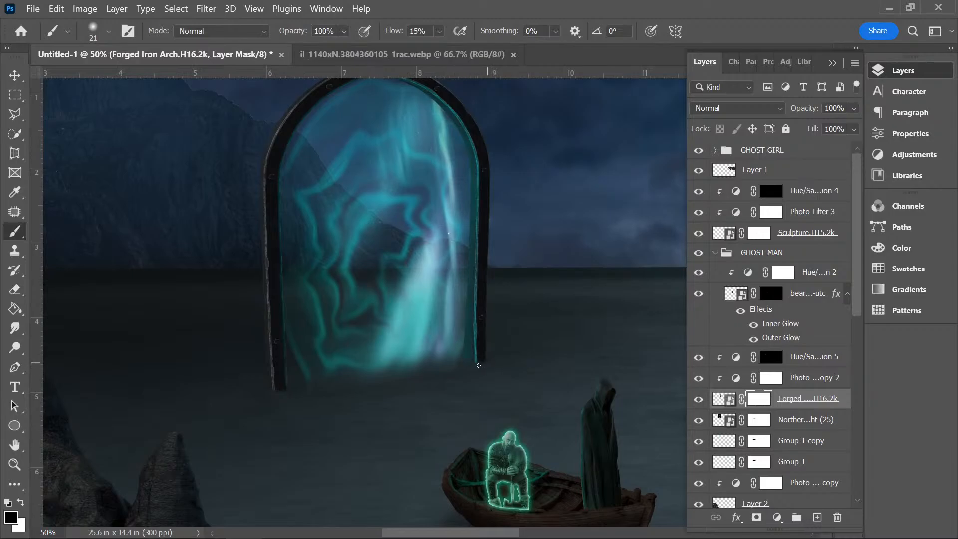
- Review the arch's faded base in the composite, and compare the boat with and without the seated ghost man
key("ctrl+minus")
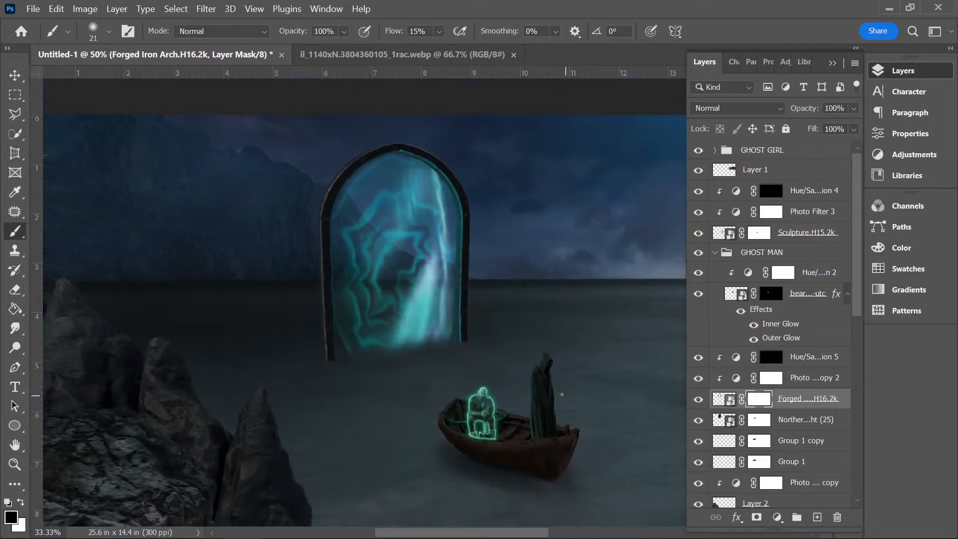
key("ctrl+minus")
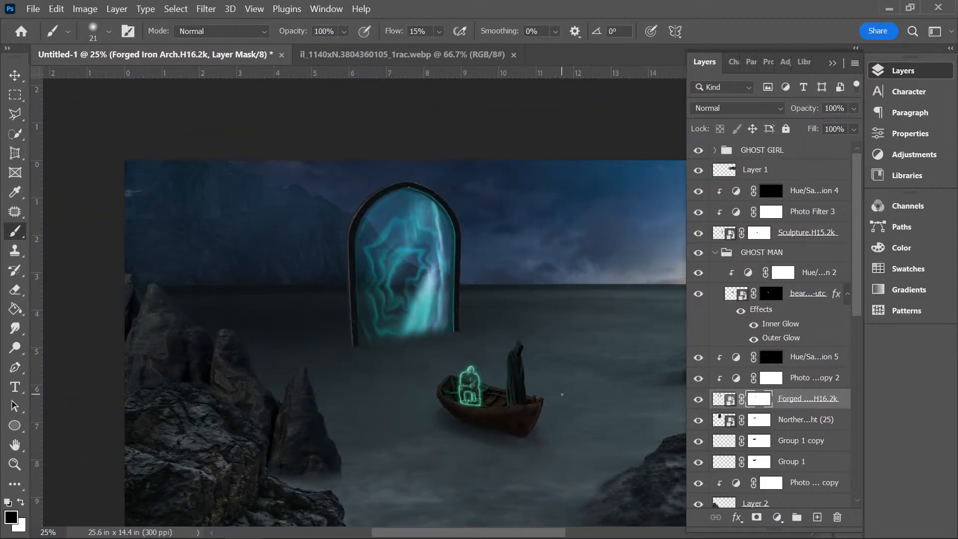
key("ctrl+plus")
key("ctrl+plus")
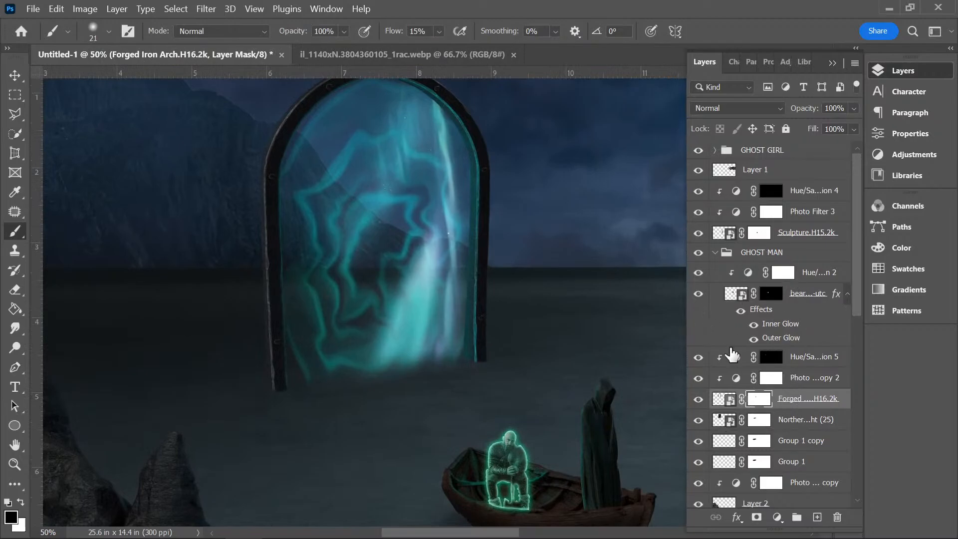
left_click(699, 294)
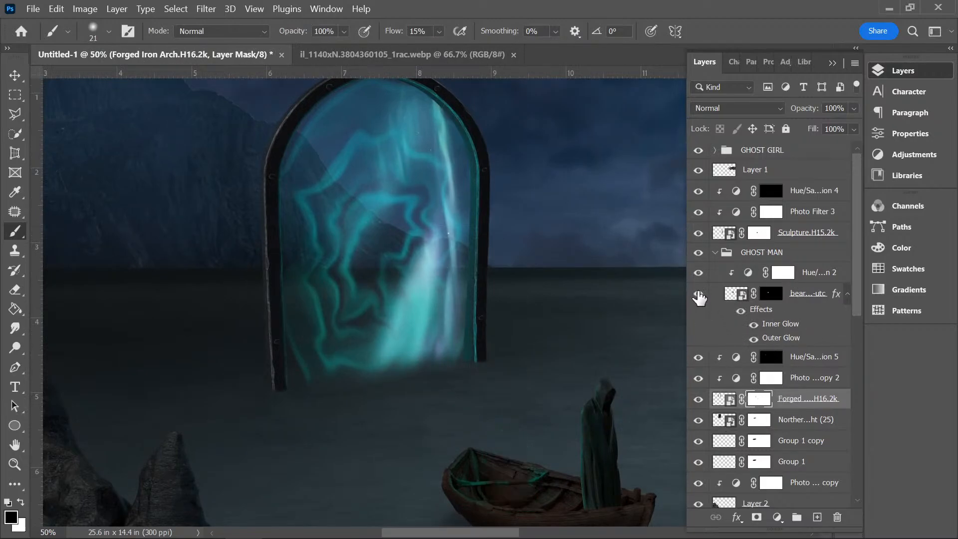
left_click(700, 296)
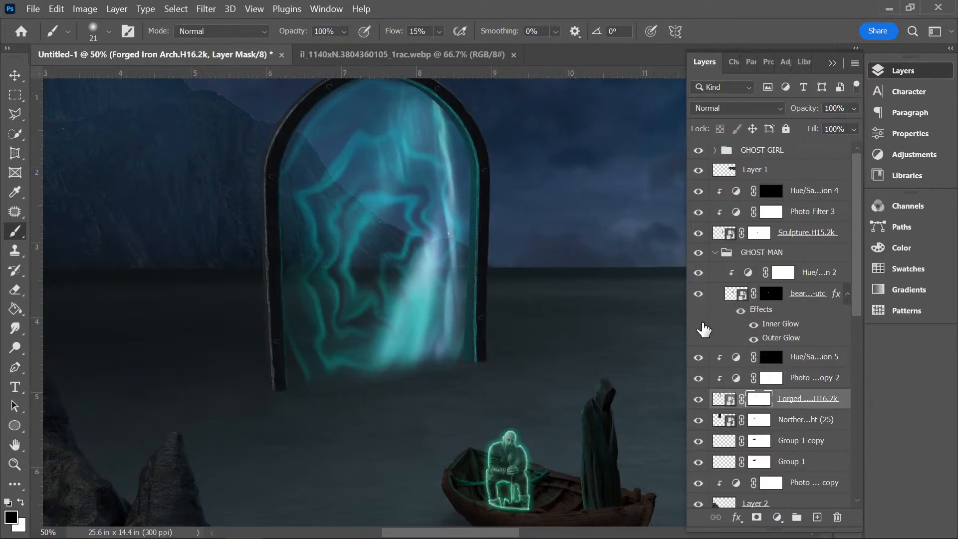
- Add a new layer above the arch's Hue/Saturation adjustment and set the foreground colour to a bright cyan based on the portal's light
left_click(793, 359)
left_click(817, 517)
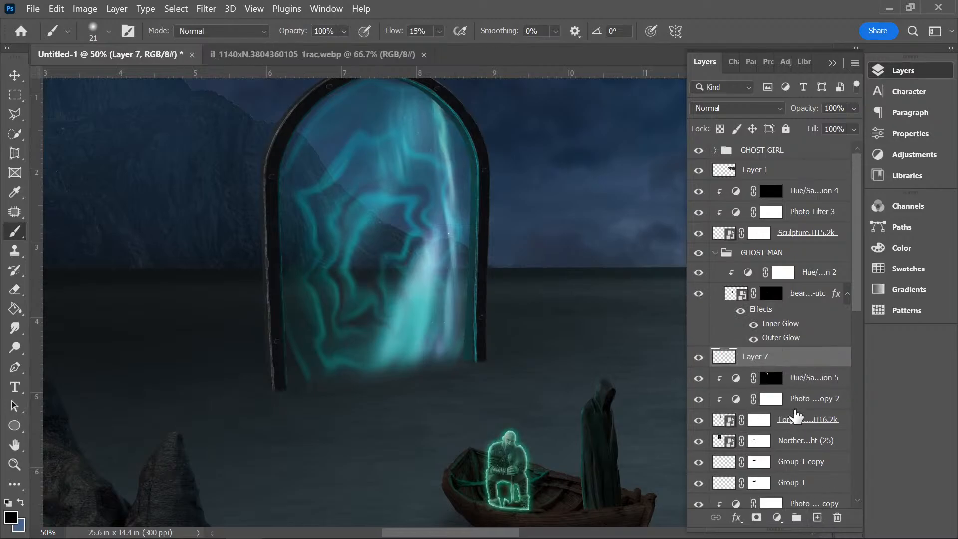
left_click(11, 516)
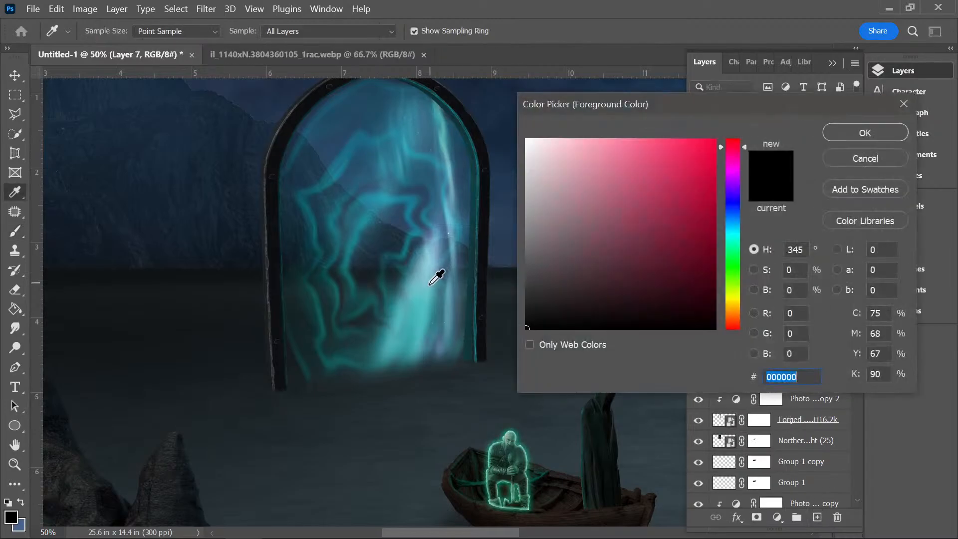
left_click(437, 277)
left_click(655, 169)
left_click(863, 131)
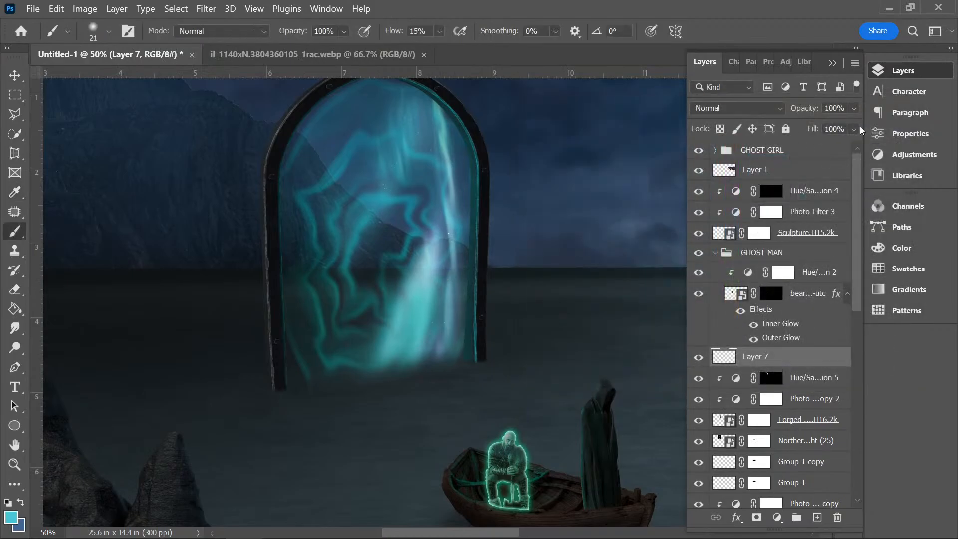
- Paint a faint cyan glow on the water from the portal's base toward the boat with a 111 px soft brush at 1% flow
left_click(109, 31)
left_click(105, 74)
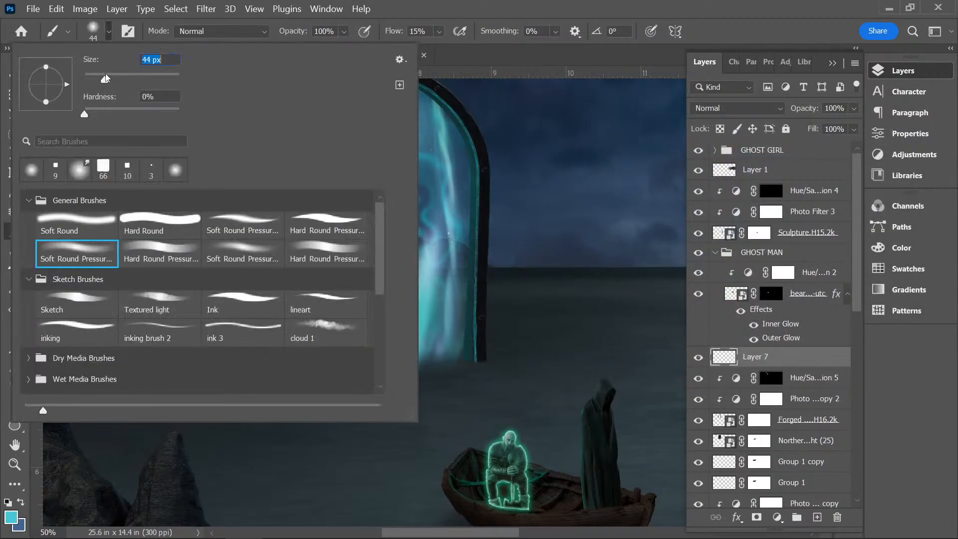
left_click_drag(108, 75, 116, 76)
left_click_drag(439, 31, 435, 47)
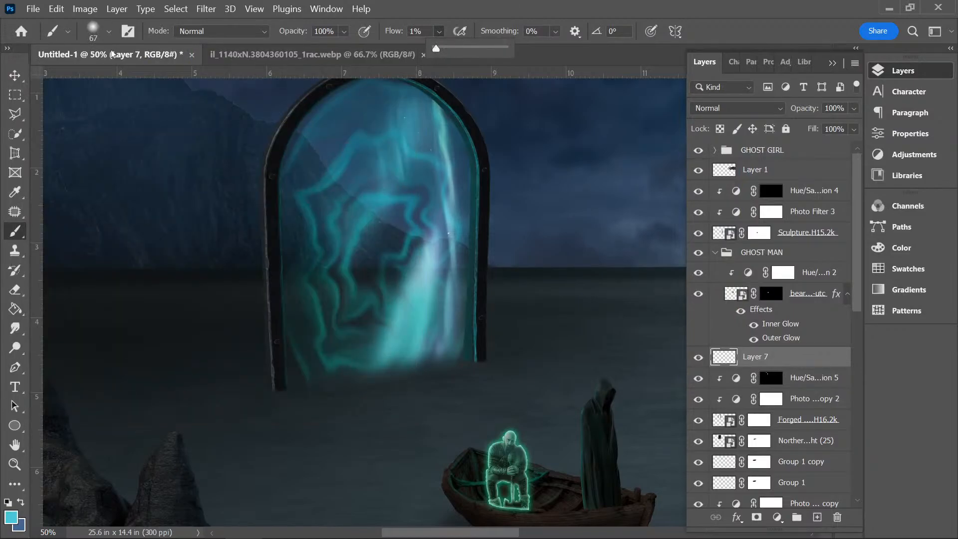
left_click(108, 31)
left_click_drag(134, 78, 136, 78)
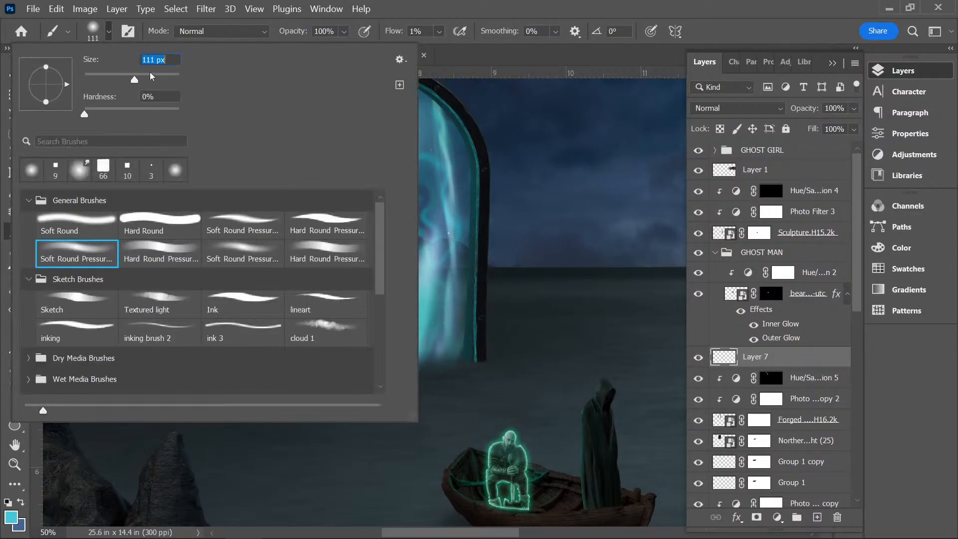
left_click(490, 11)
mouse_move(343, 383)
left_mouse_down()
mouse_move(398, 379)
mouse_move(335, 383)
mouse_move(456, 372)
mouse_move(309, 391)
mouse_move(490, 368)
mouse_move(335, 387)
mouse_move(475, 377)
mouse_move(357, 396)
mouse_move(397, 398)
mouse_move(293, 397)
mouse_move(451, 401)
mouse_move(402, 417)
mouse_move(445, 418)
mouse_move(489, 393)
mouse_move(430, 394)
mouse_move(439, 411)
mouse_move(534, 407)
mouse_move(492, 423)
mouse_move(319, 414)
mouse_move(487, 436)
mouse_move(507, 420)
mouse_move(494, 369)
mouse_move(487, 388)
mouse_move(378, 413)
mouse_move(336, 397)
mouse_move(410, 377)
mouse_move(329, 381)
mouse_move(452, 375)
mouse_move(378, 401)
mouse_move(366, 431)
mouse_move(421, 444)
mouse_move(607, 419)
left_mouse_up()
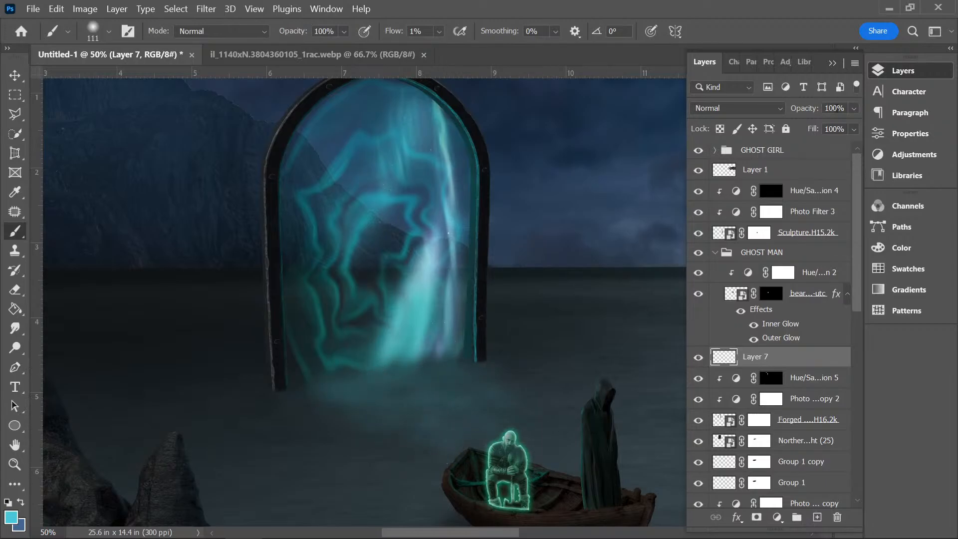
- Try Soft Light on the water glow layer, settle on the Vivid Light blend mode, and open the layer's blending options
left_click(780, 109)
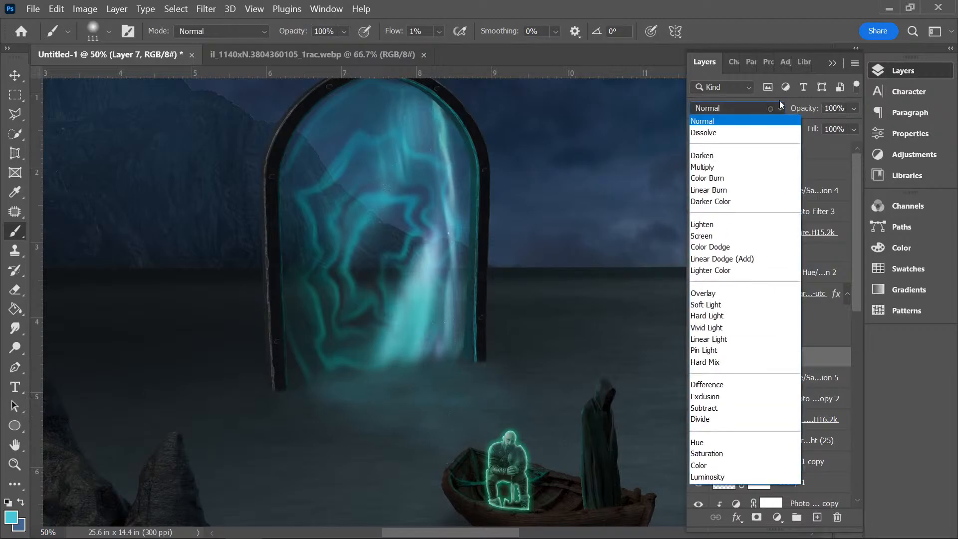
left_click(713, 309)
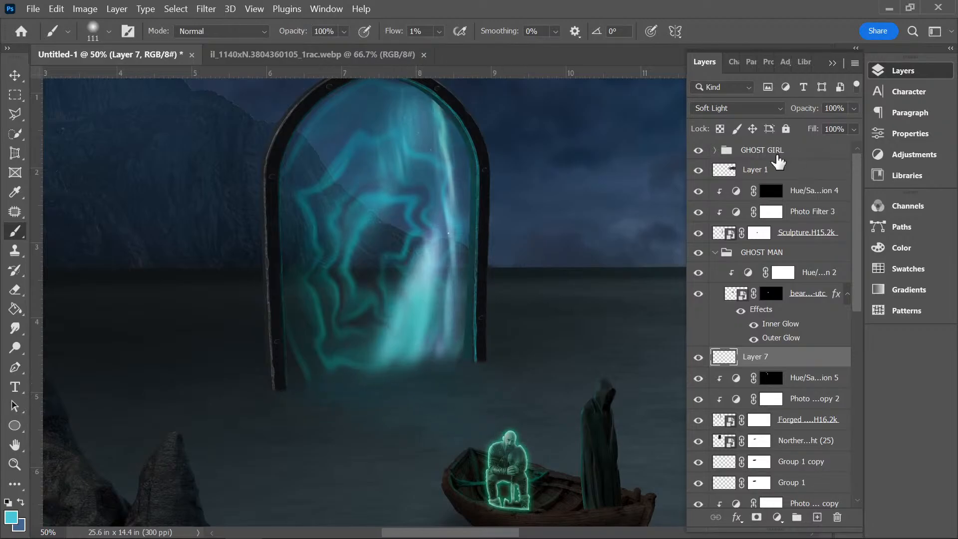
left_click(736, 108)
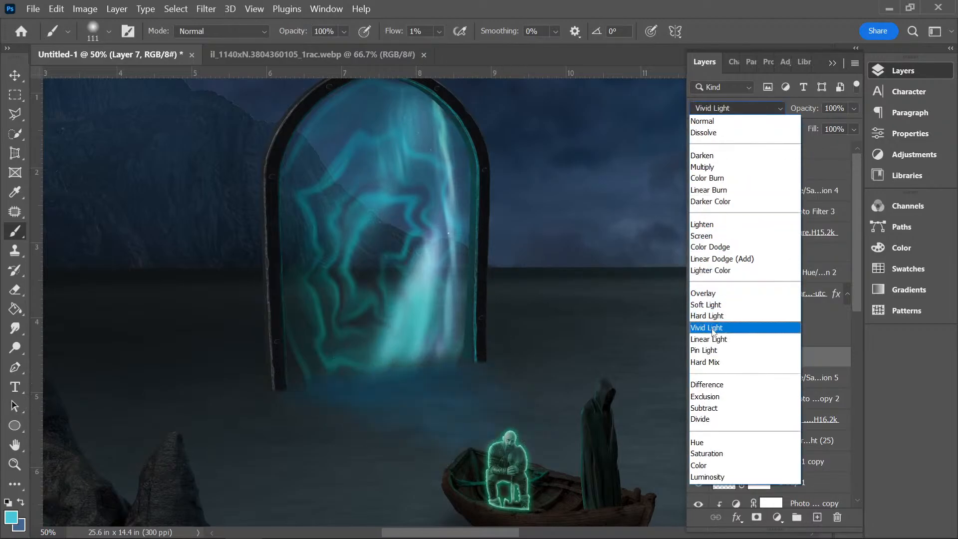
left_click(716, 329)
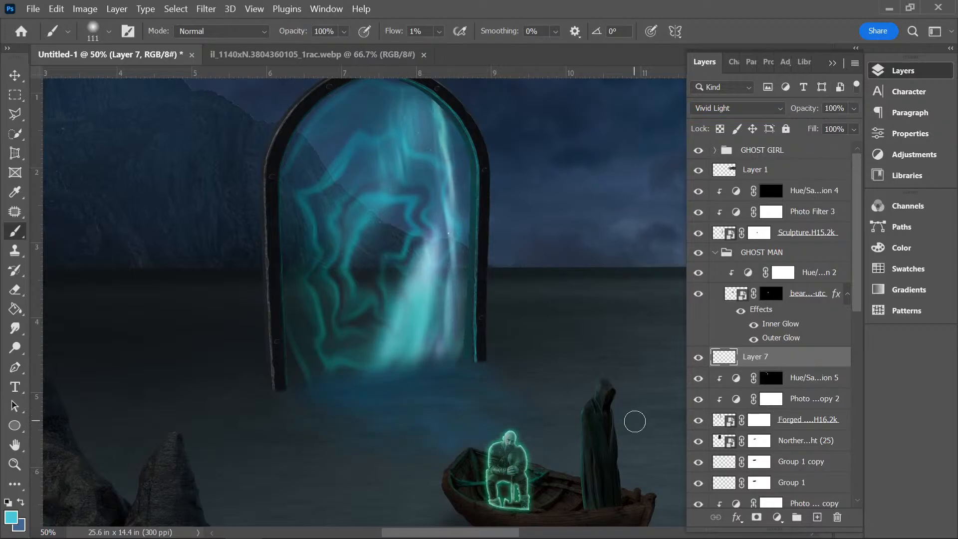
right_click(828, 357)
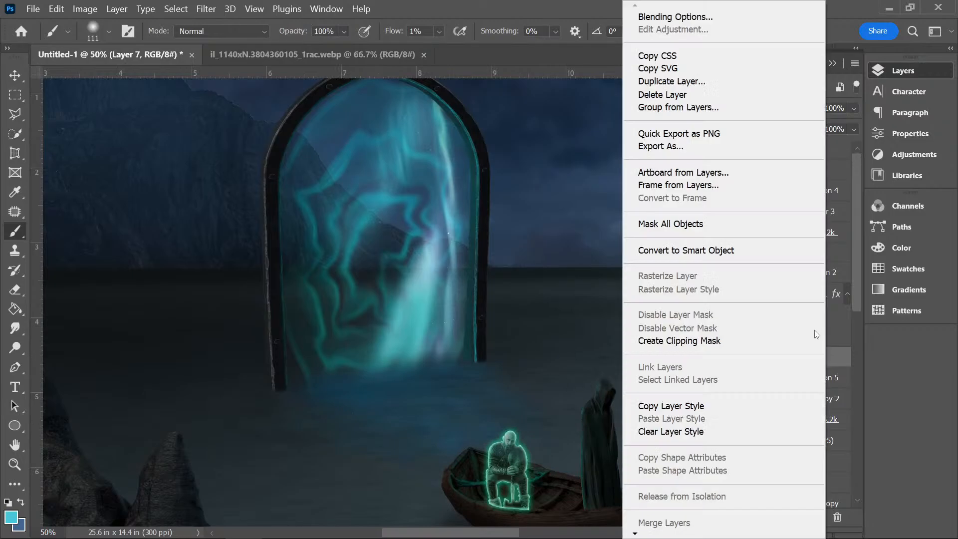
left_click(708, 15)
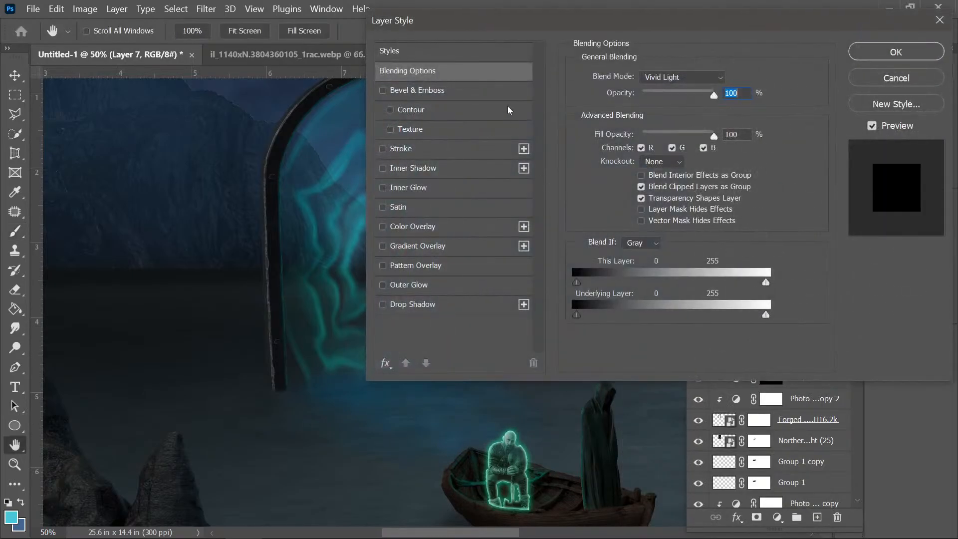
- Try different Blend If ranges for the glow layer and the underlying layer, and reset them all to 0 and 255
mouse_move(581, 284)
left_mouse_down()
mouse_move(671, 278)
mouse_move(579, 282)
left_mouse_up()
left_click_drag(726, 277, 759, 285)
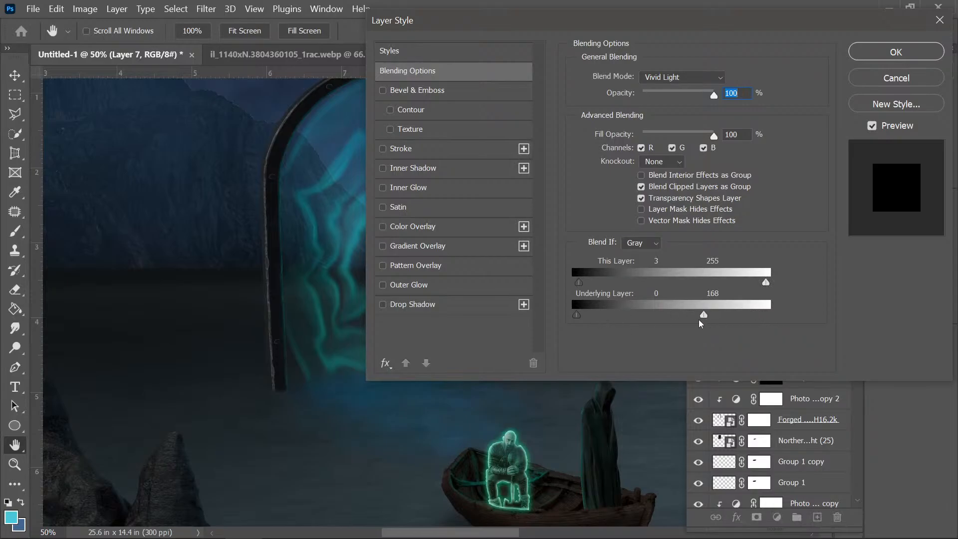
left_click_drag(619, 287, 552, 292)
mouse_move(766, 313)
left_mouse_down()
mouse_move(740, 313)
mouse_move(780, 312)
left_mouse_up()
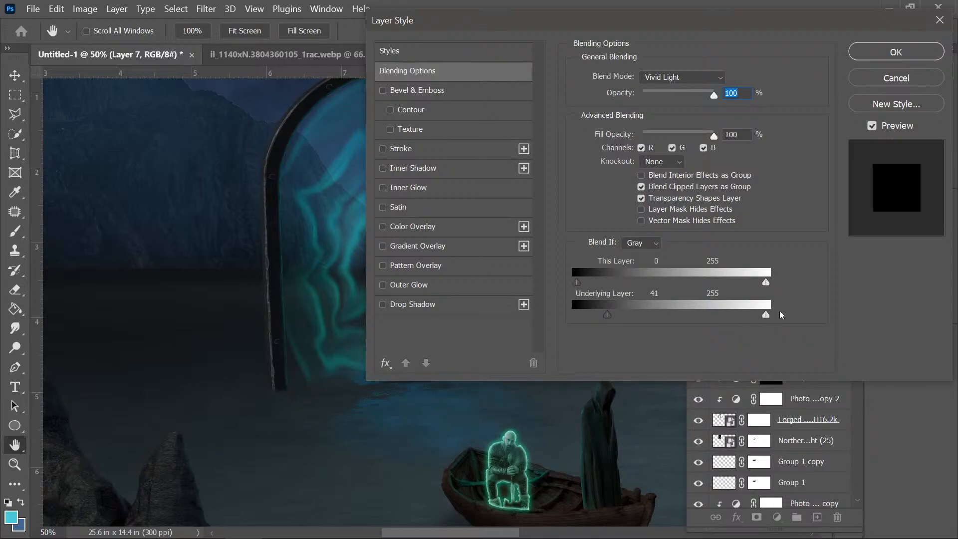
left_click_drag(612, 315, 612, 315)
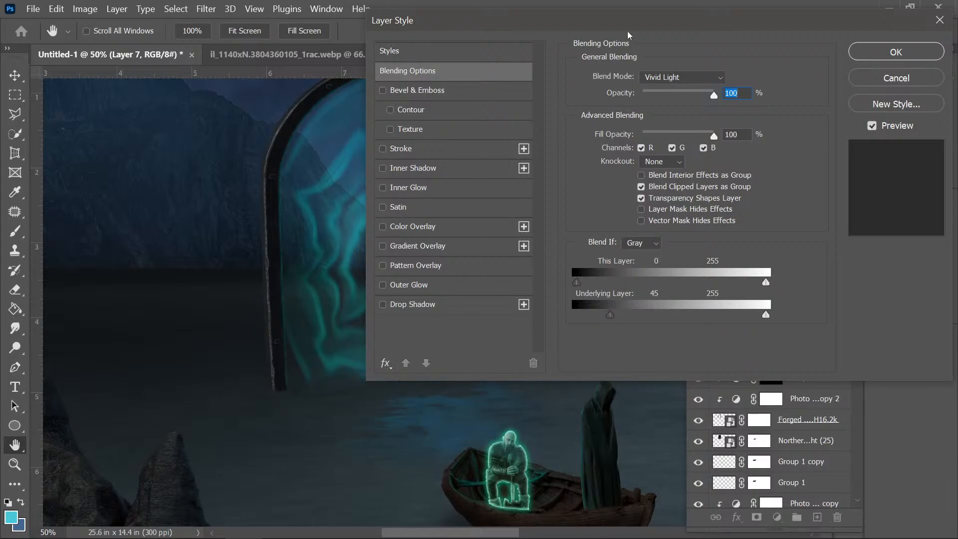
left_click_drag(628, 28, 792, 72)
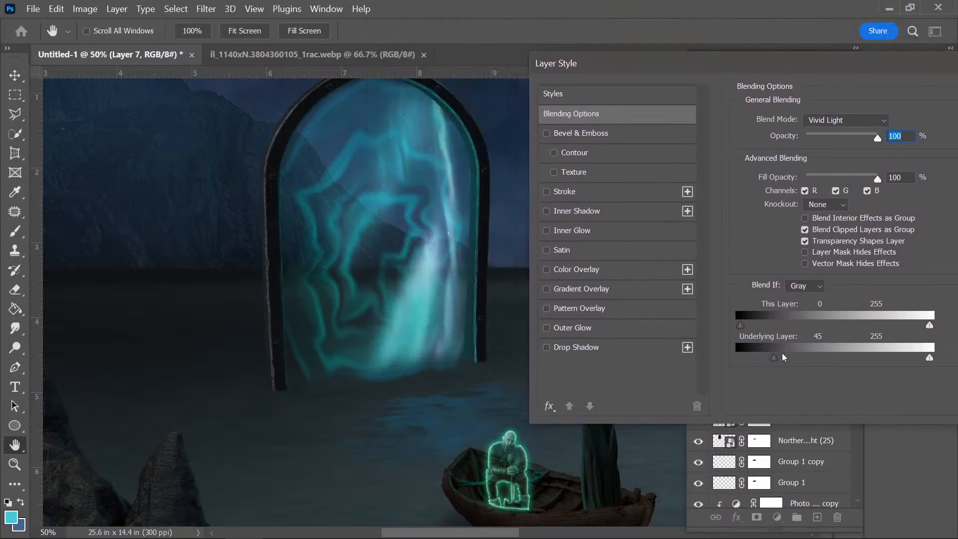
left_click_drag(742, 325, 823, 325)
left_click_drag(825, 291, 678, 288)
left_click_drag(774, 353, 704, 349)
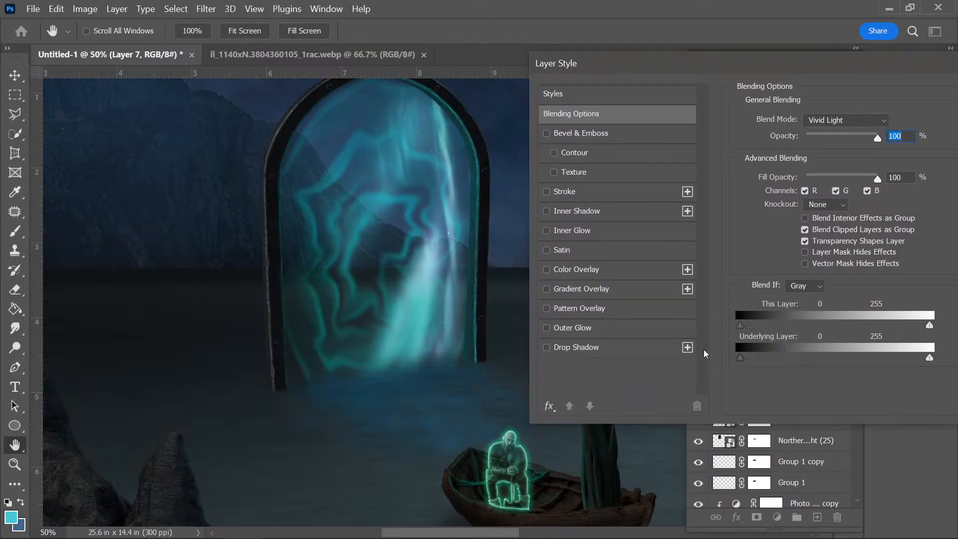
- Exclude the red channel from the glow layer's blending, keeping the green and blue channels enabled
left_click(836, 192)
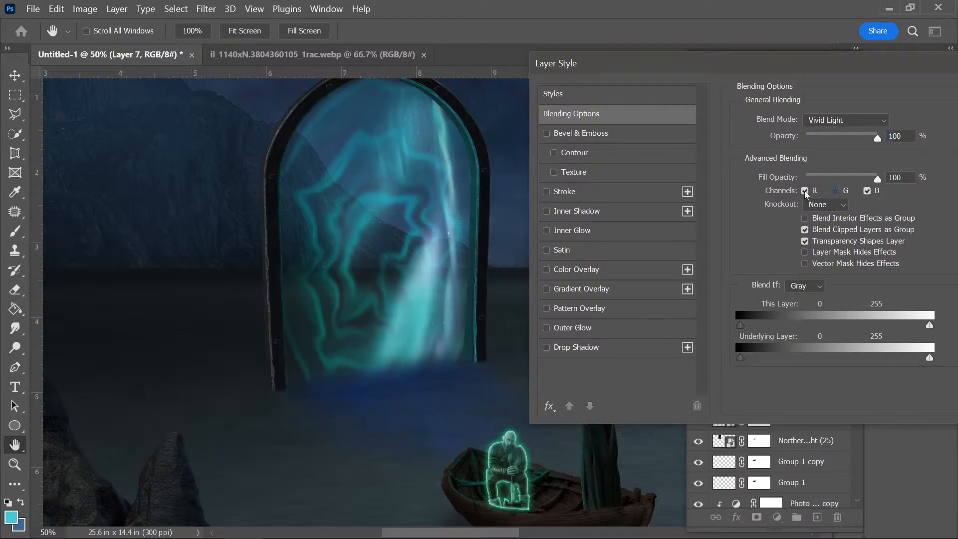
left_click(868, 191)
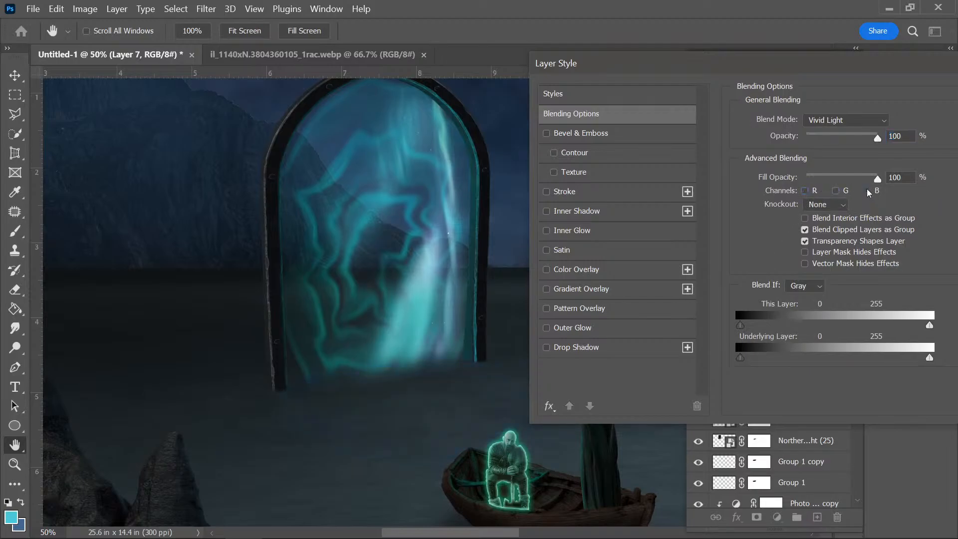
left_click(836, 192)
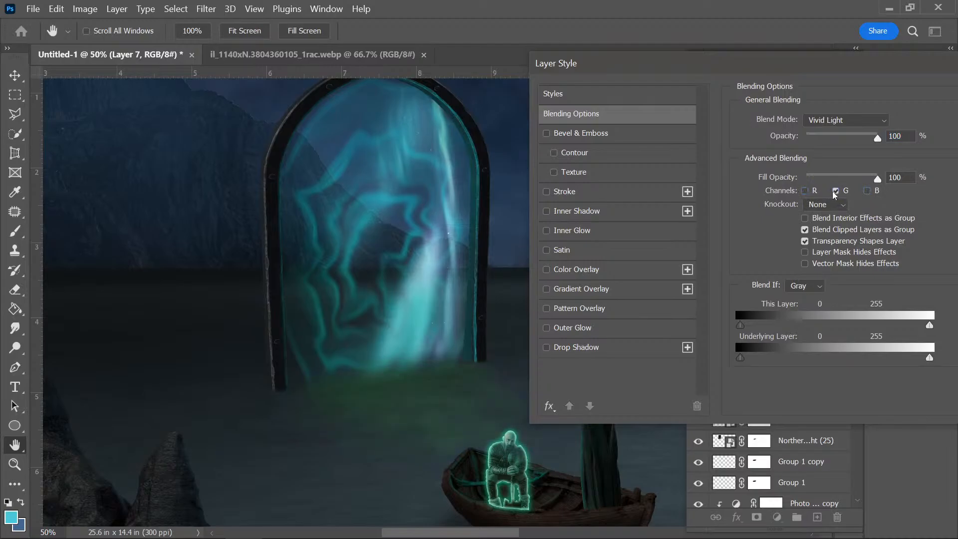
left_click(867, 192)
- Try Shallow and Deep knockout on the glow layer with 79% fill opacity, and restore None and 100%
mouse_move(877, 181)
left_mouse_down()
mouse_move(844, 181)
mouse_move(864, 182)
left_mouse_up()
left_click(824, 206)
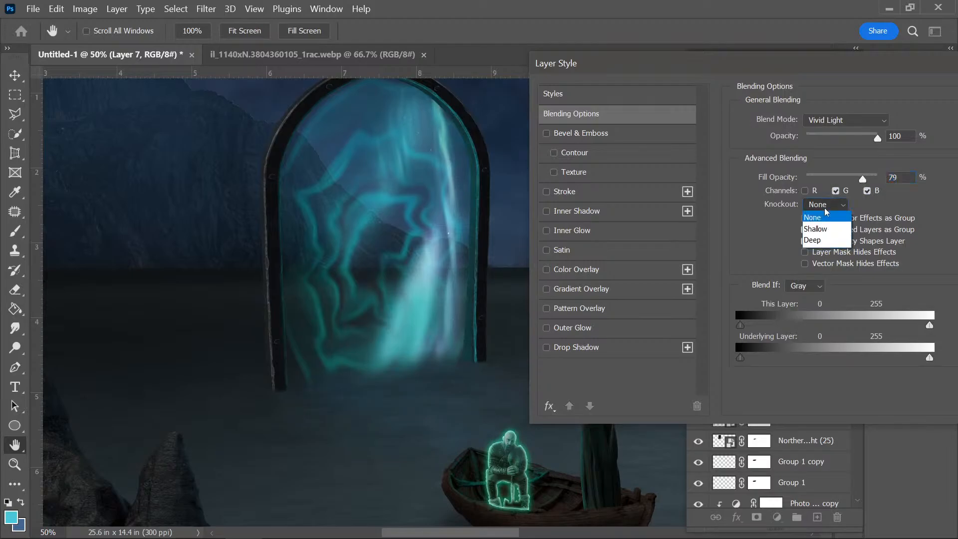
left_click(822, 229)
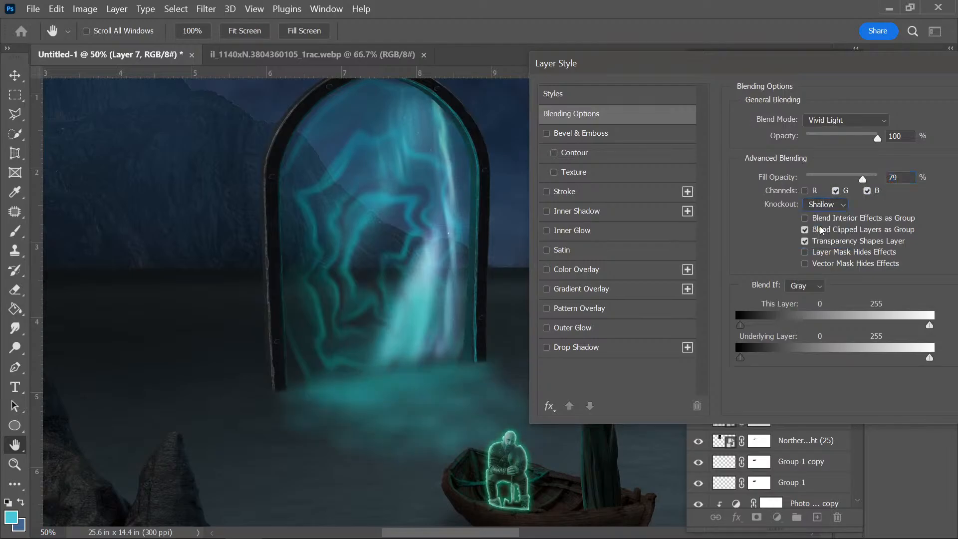
left_click(825, 205)
left_click(819, 239)
left_click_drag(859, 180, 880, 180)
left_click(828, 204)
left_click(819, 216)
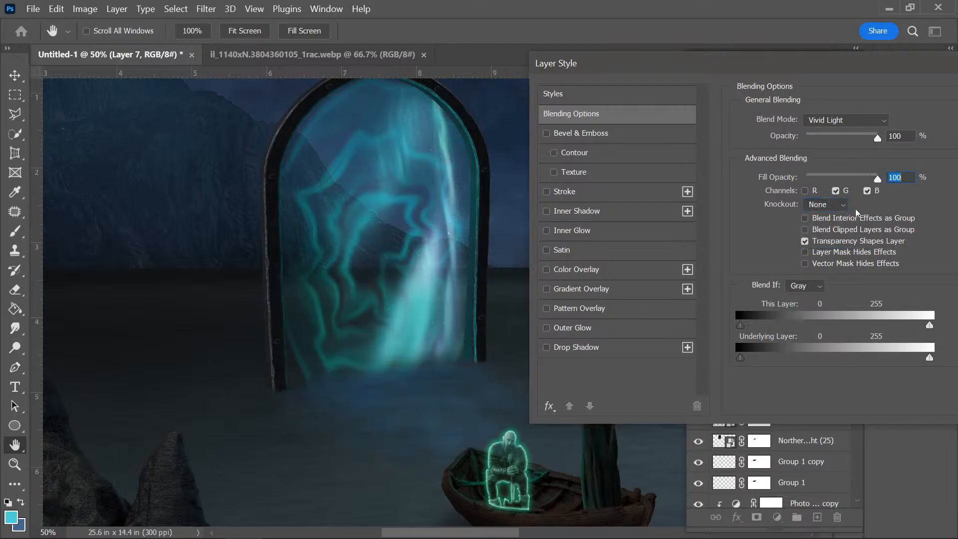
- Leave Blend Clipped Layers as Group off, set the glow layer's fill opacity to 98%, and apply the blending options
left_click(804, 230)
left_click(804, 230)
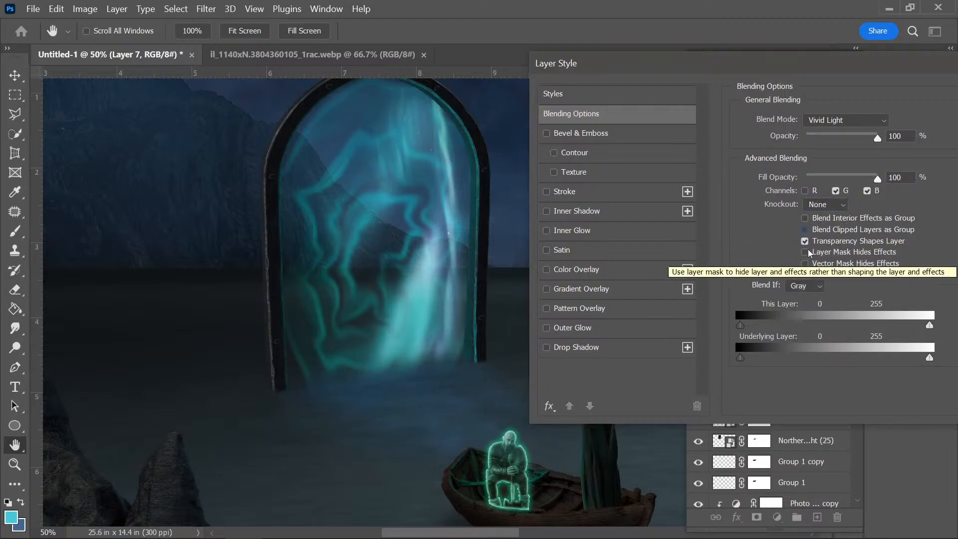
left_click(804, 218)
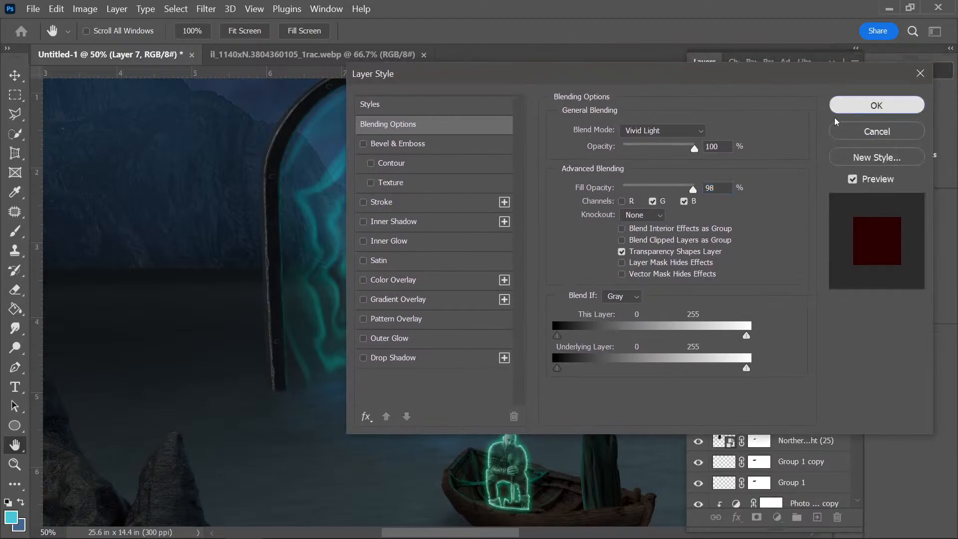
left_click(877, 105)
key("b")
- Review the water glow within the whole composite, examine the ghost man in the boat and the ghost girl, and look through the layer stack
scroll(519, 351, "down", 5)
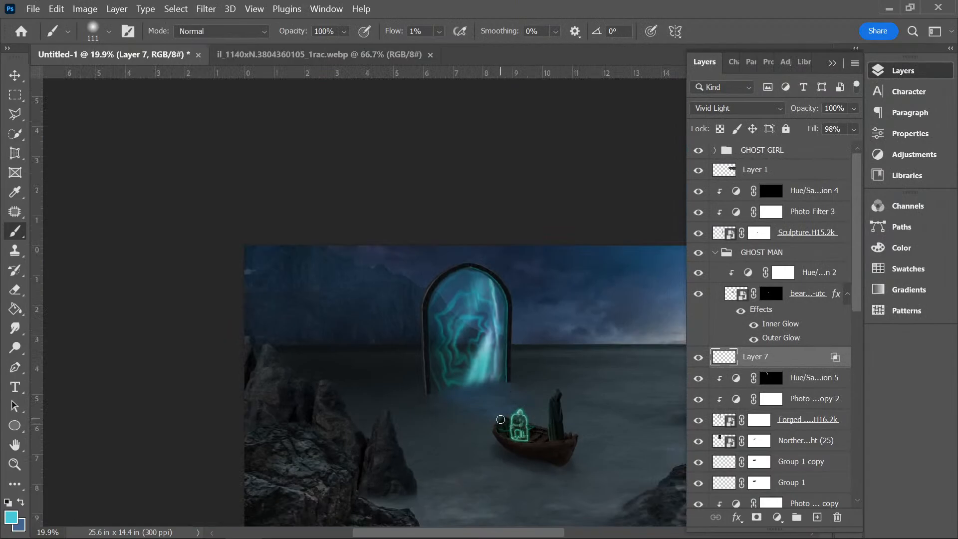
scroll(501, 419, "up", 1)
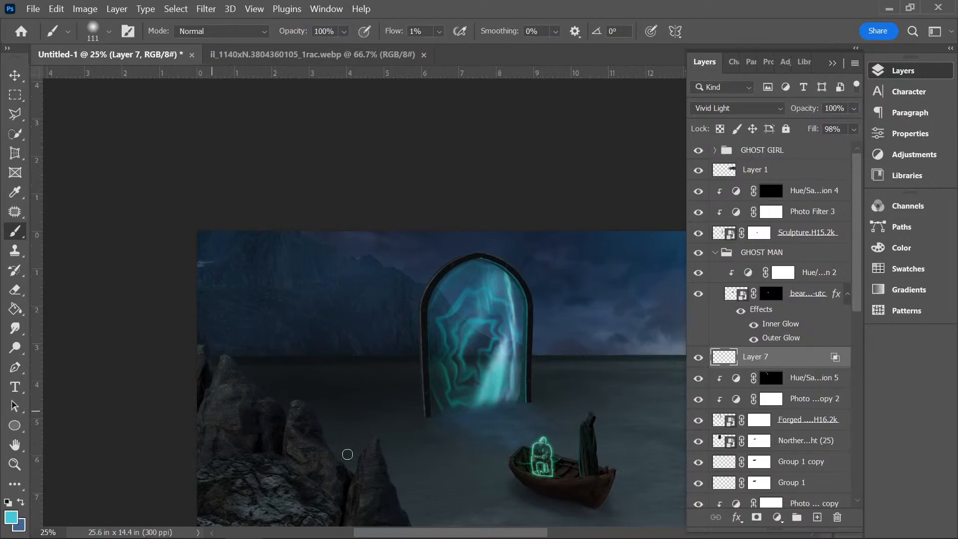
left_click_drag(501, 525, 649, 525)
scroll(484, 414, "down", 3)
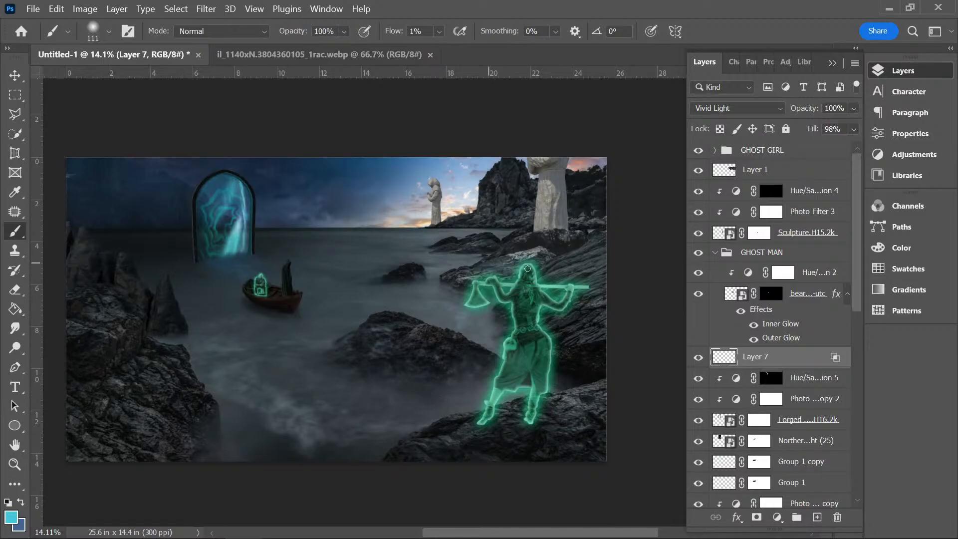
scroll(257, 286, "up", 3)
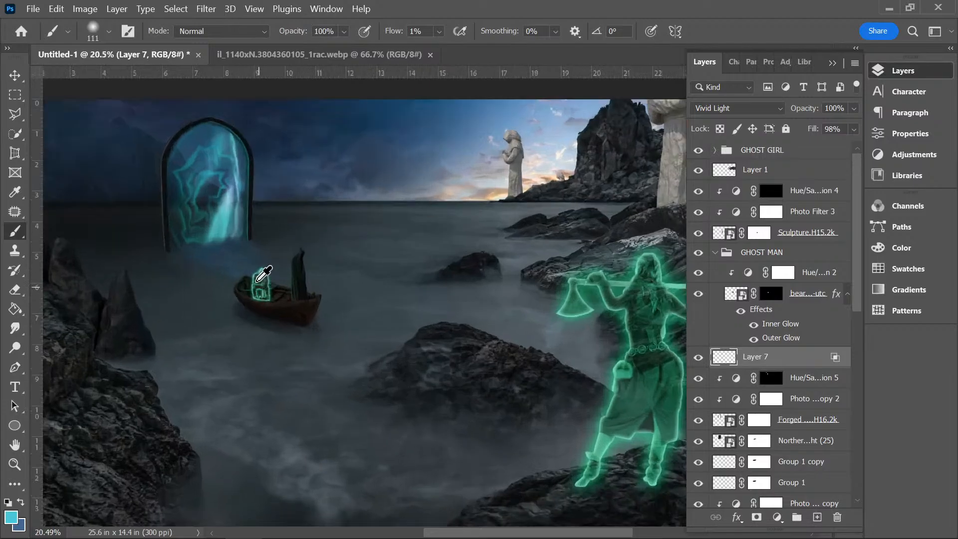
scroll(281, 267, "up", 3)
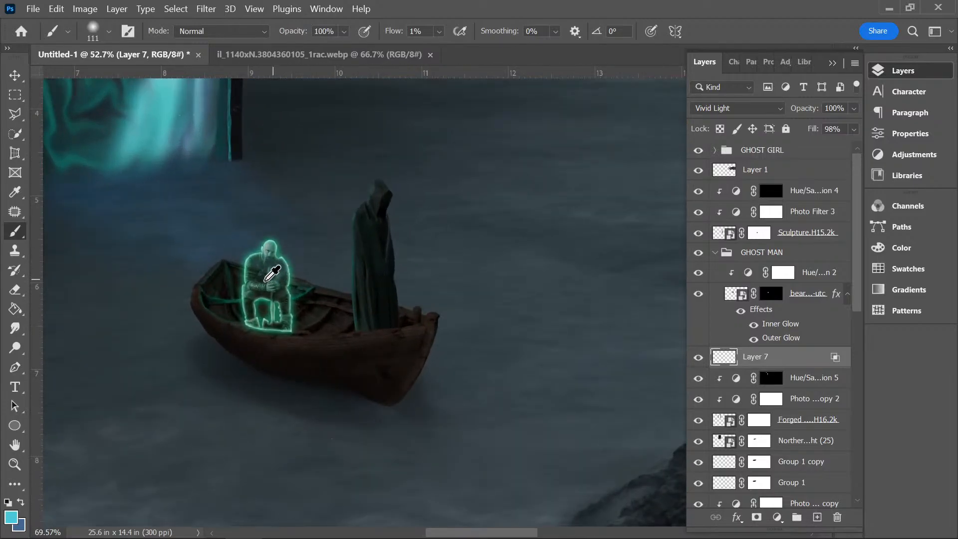
scroll(272, 279, "up", 3)
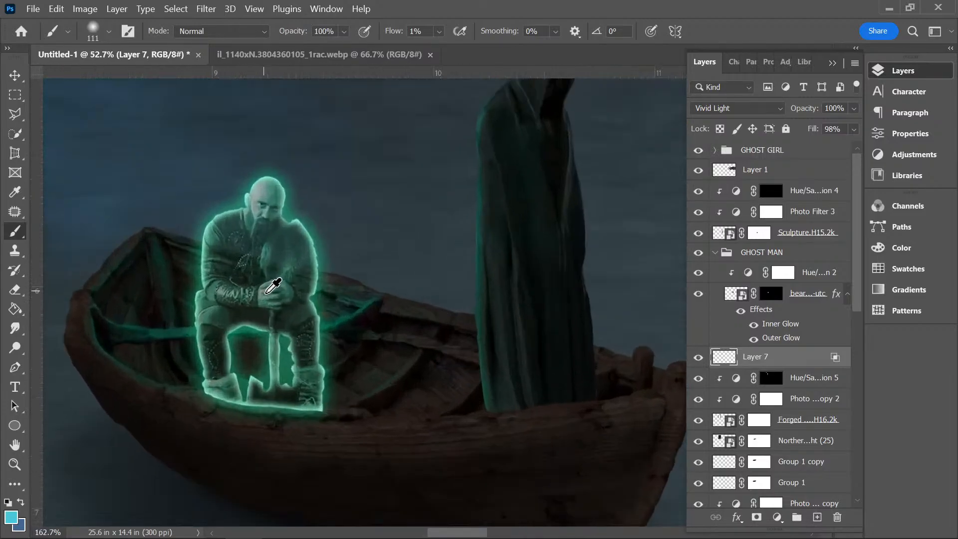
scroll(277, 277, "down", 8)
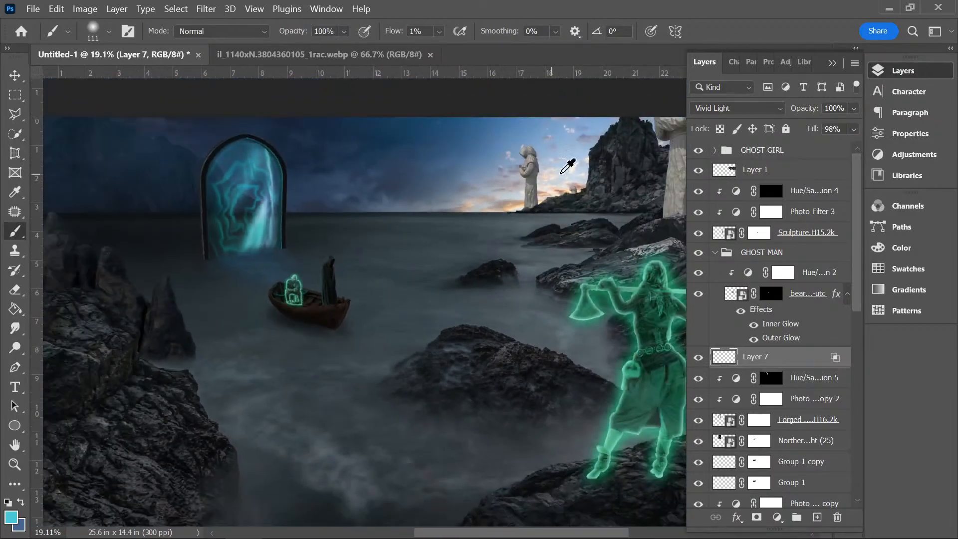
mouse_move(519, 526)
scroll(522, 522, "right", 5)
scroll(784, 324, "down", 1)
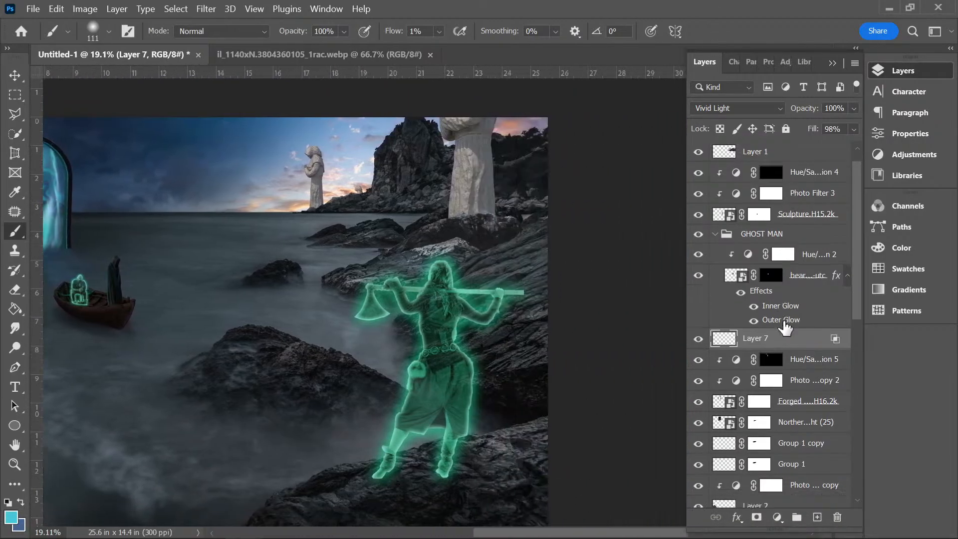
scroll(784, 324, "down", 5)
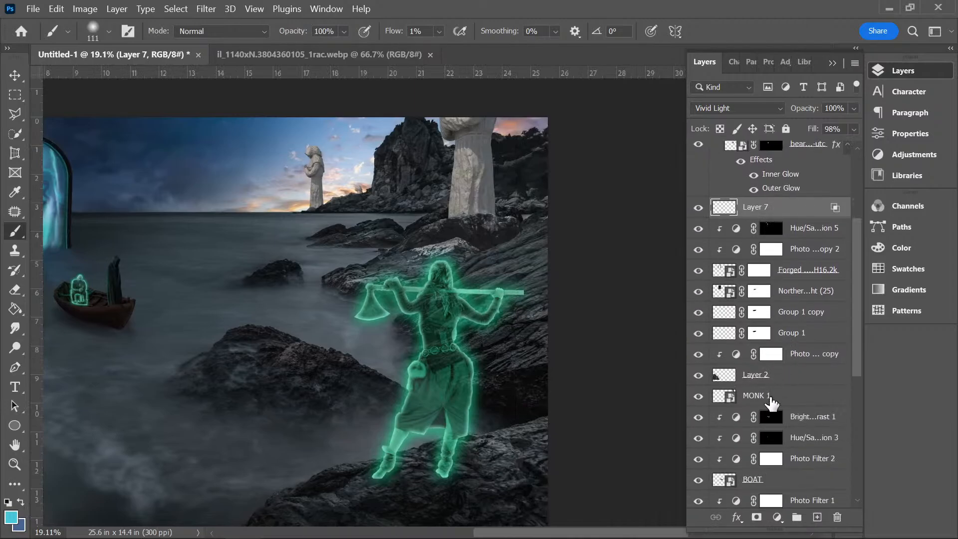
- Add a Photo Filter adjustment clipped to the MONK 1 statue layer and set its colour to dark teal 09706a
left_click(771, 397)
left_click(777, 517)
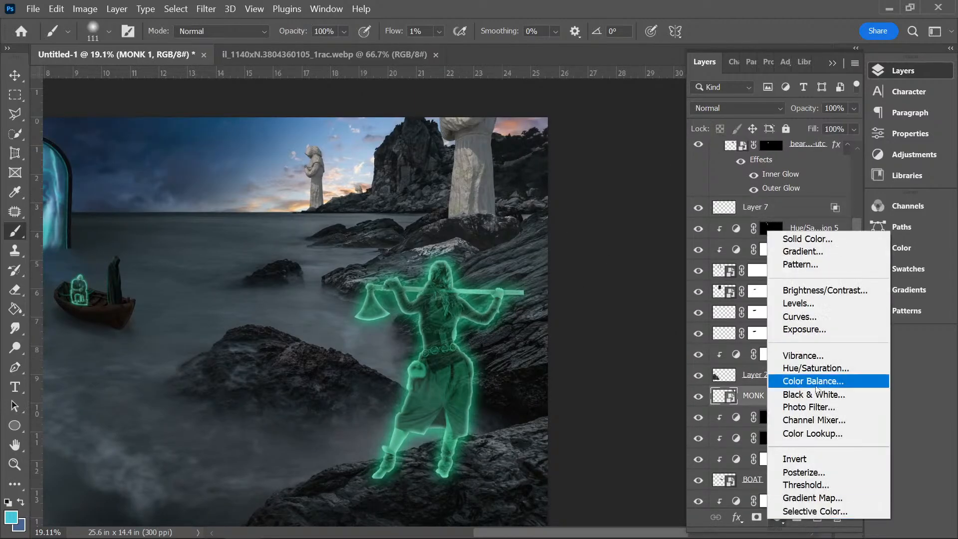
left_click(809, 407)
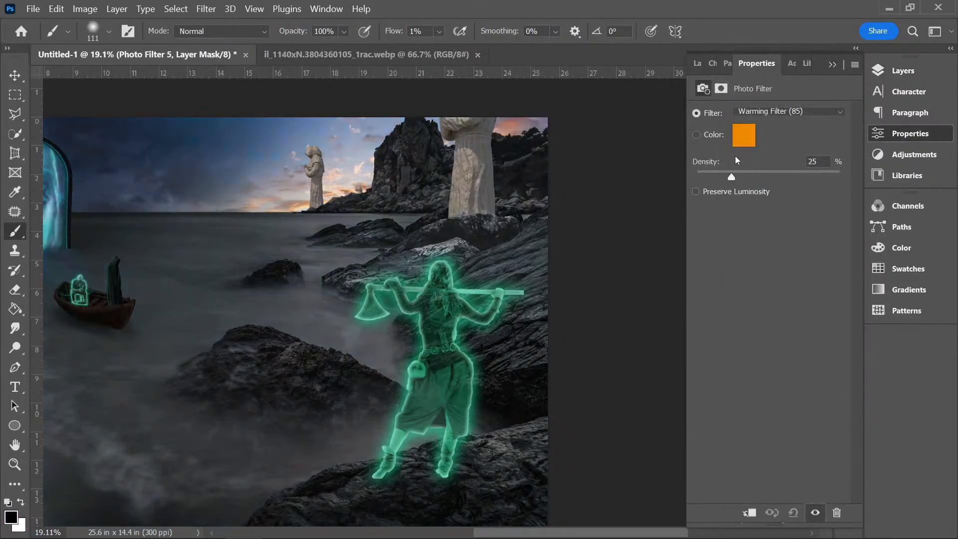
left_click(742, 135)
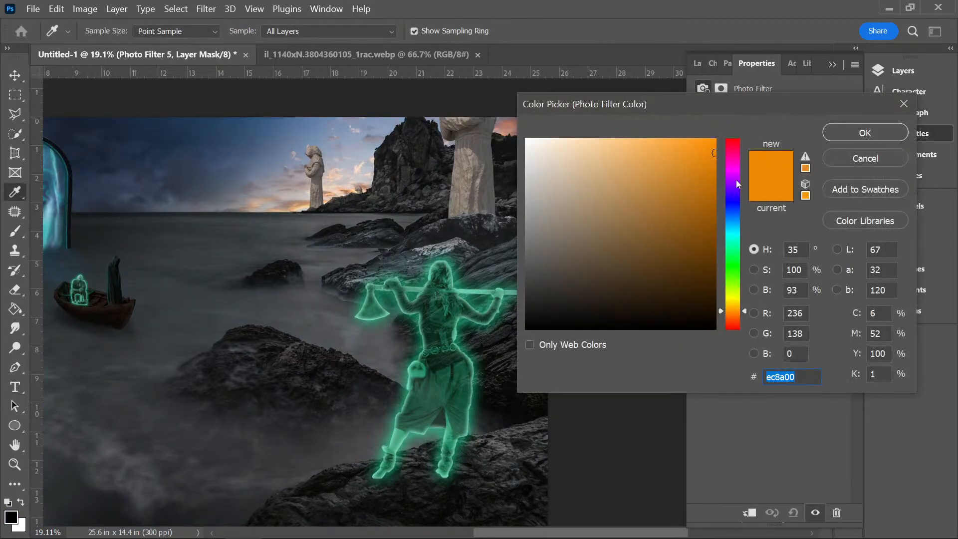
mouse_move(728, 189)
left_mouse_down()
mouse_move(736, 255)
mouse_move(731, 236)
left_mouse_up()
left_click_drag(698, 280, 701, 245)
left_click(877, 141)
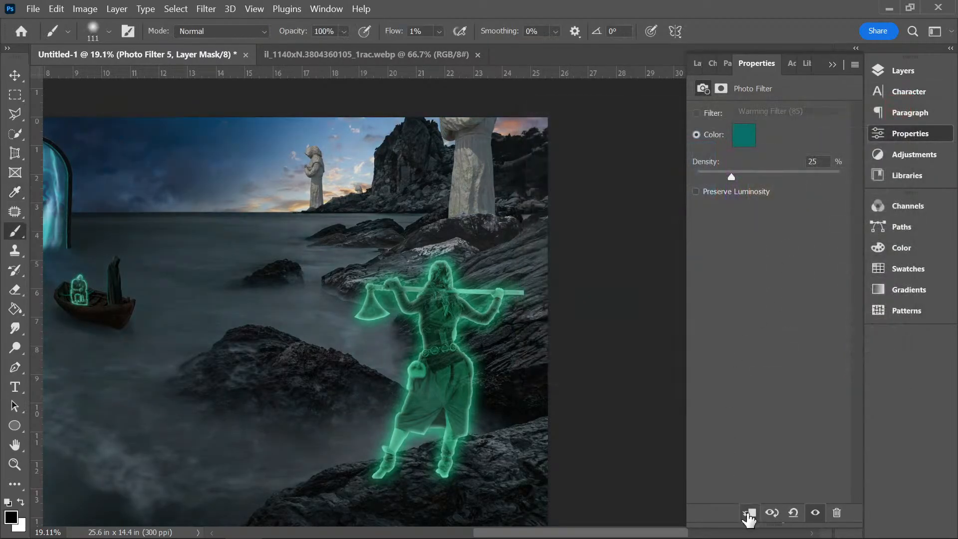
- Raise the statue photo filter's density to 89% and change its colour to dark blue 094f70
left_click_drag(732, 178, 824, 176)
left_click(744, 136)
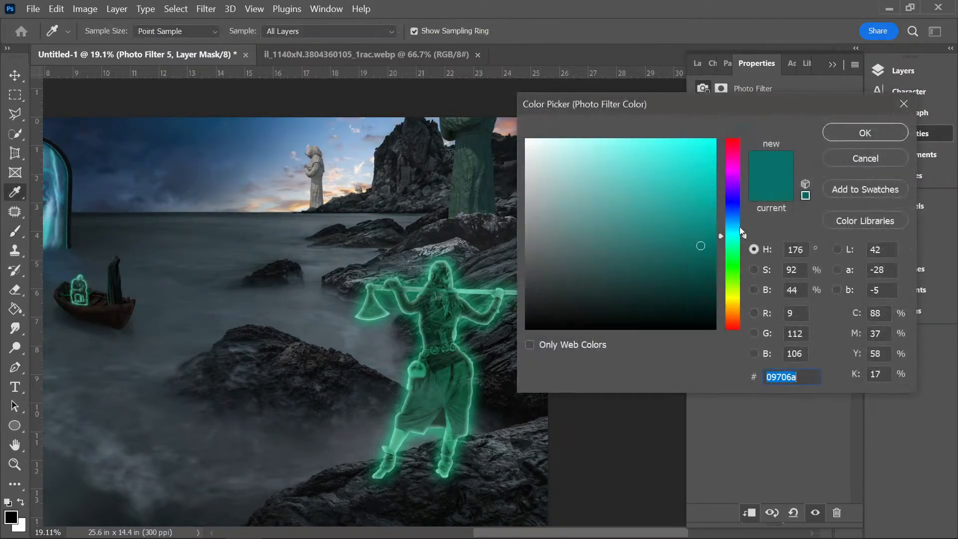
left_click_drag(728, 236, 734, 225)
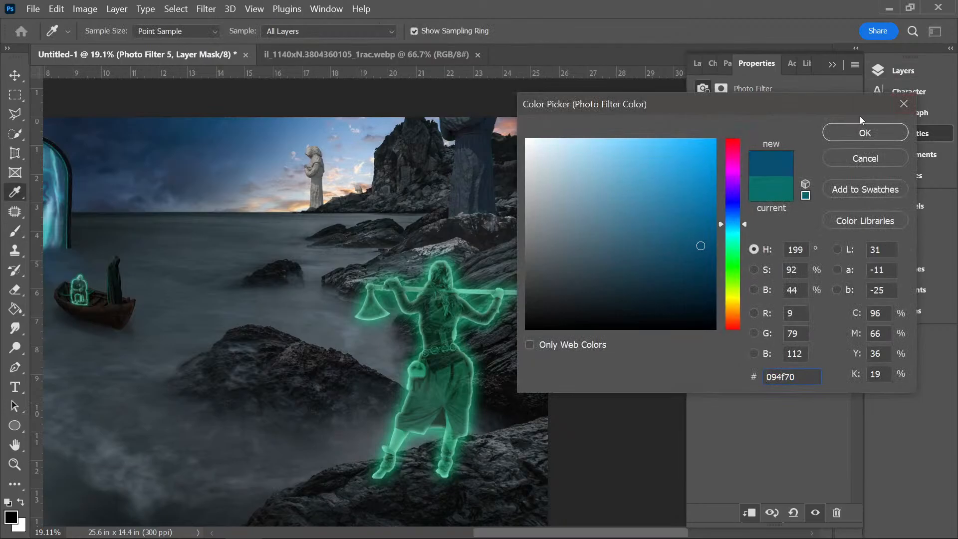
left_click(863, 132)
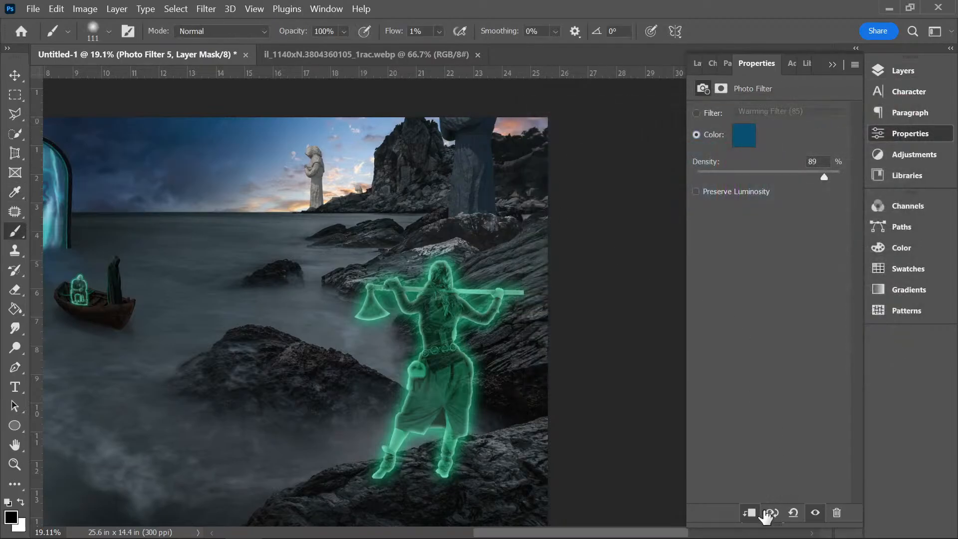
- Add a Brightness/Contrast adjustment clipped to the statue above its photo filter, with brightness -90 and contrast -3
left_click(901, 71)
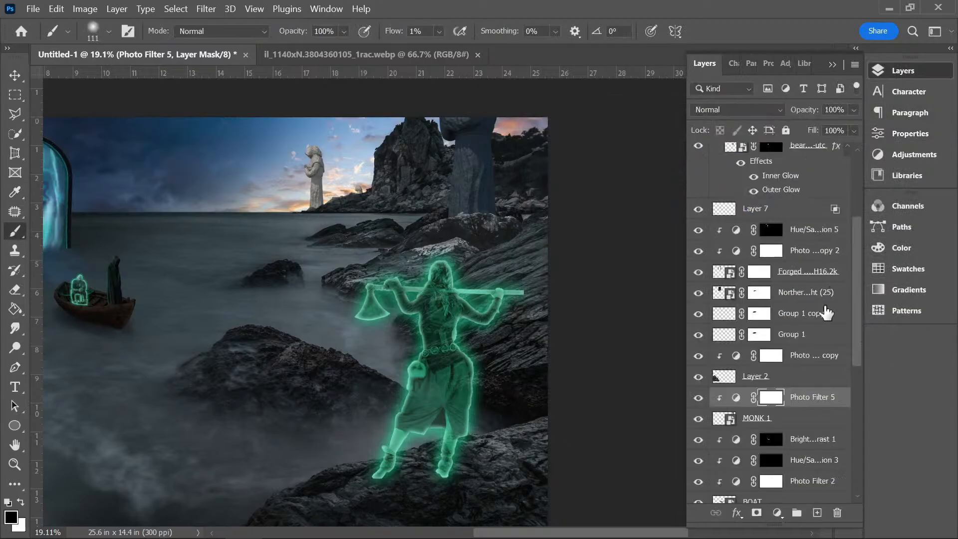
left_click(777, 513)
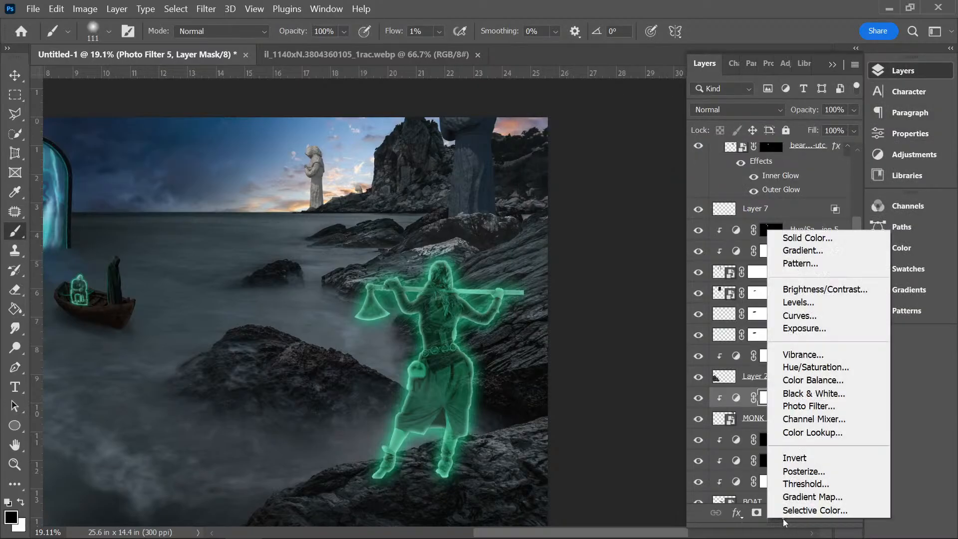
left_click(827, 291)
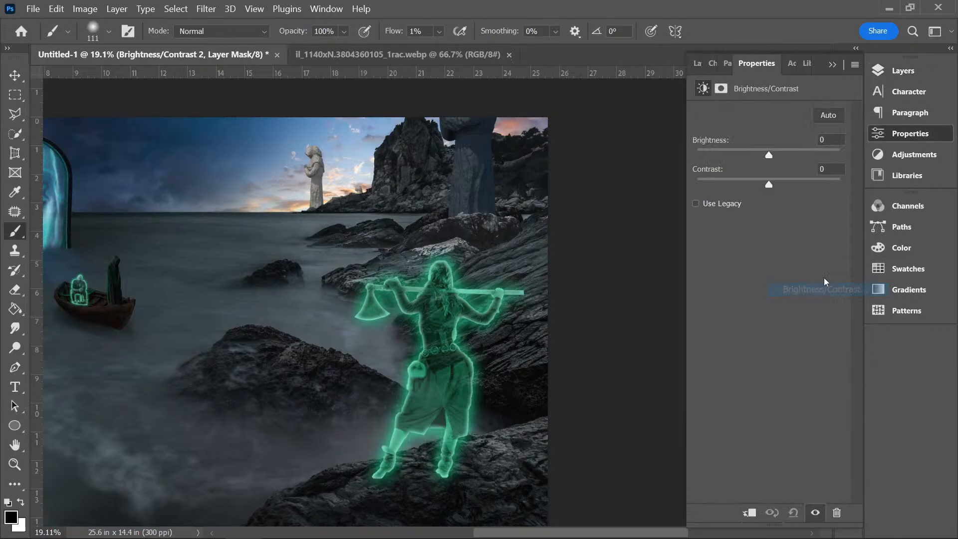
left_click(749, 512)
left_click_drag(769, 156, 726, 155)
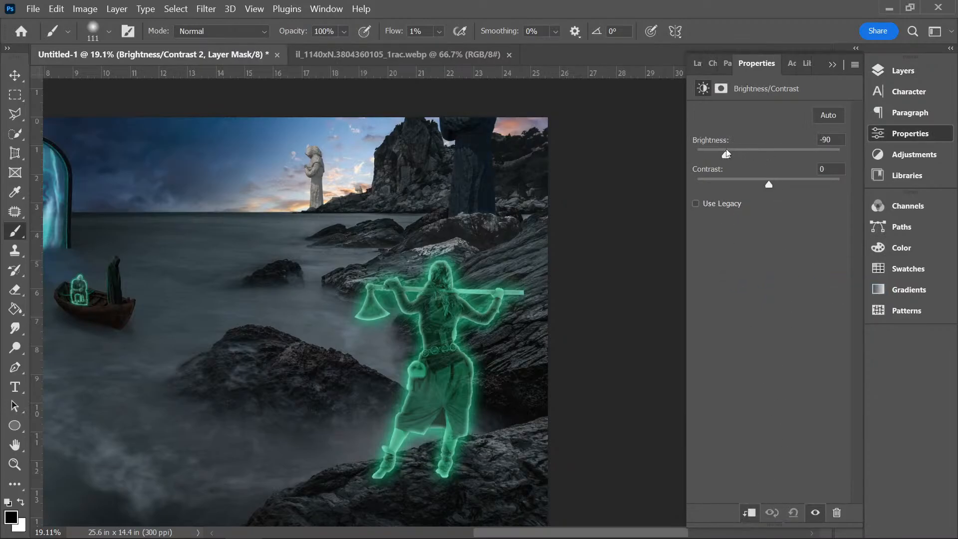
left_click_drag(771, 185, 764, 185)
- Darken the large statue further by setting brightness to -150 and contrast to 19
scroll(453, 214, "up", 2)
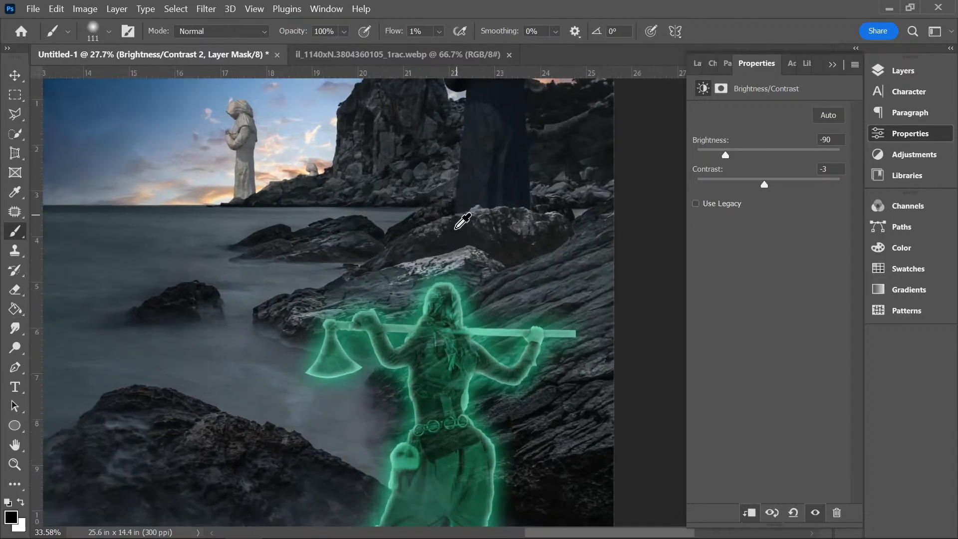
scroll(469, 207, "up", 5)
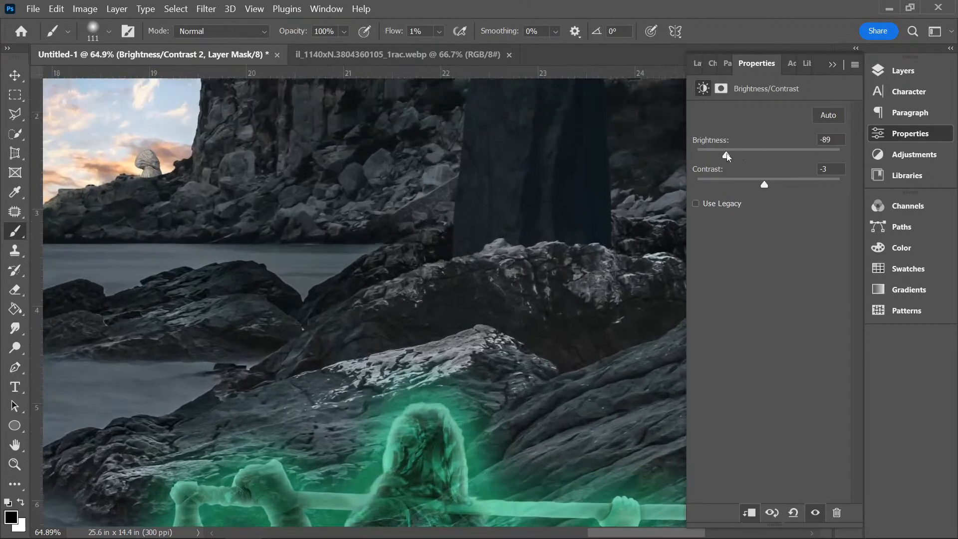
left_click_drag(722, 155, 701, 155)
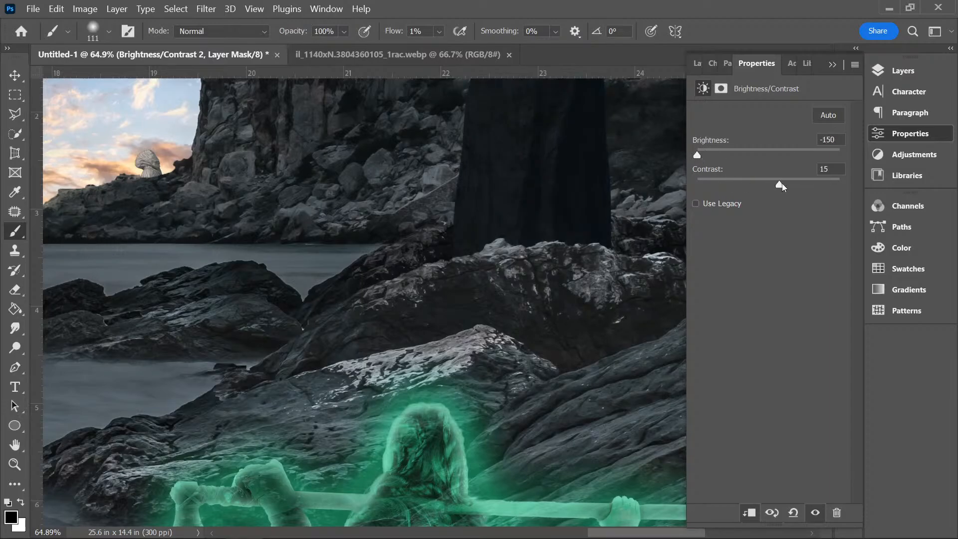
left_click_drag(784, 184, 782, 183)
- Examine the darkened statue against the surrounding rocks, both up close and within the wider composite
scroll(472, 197, "down", 5)
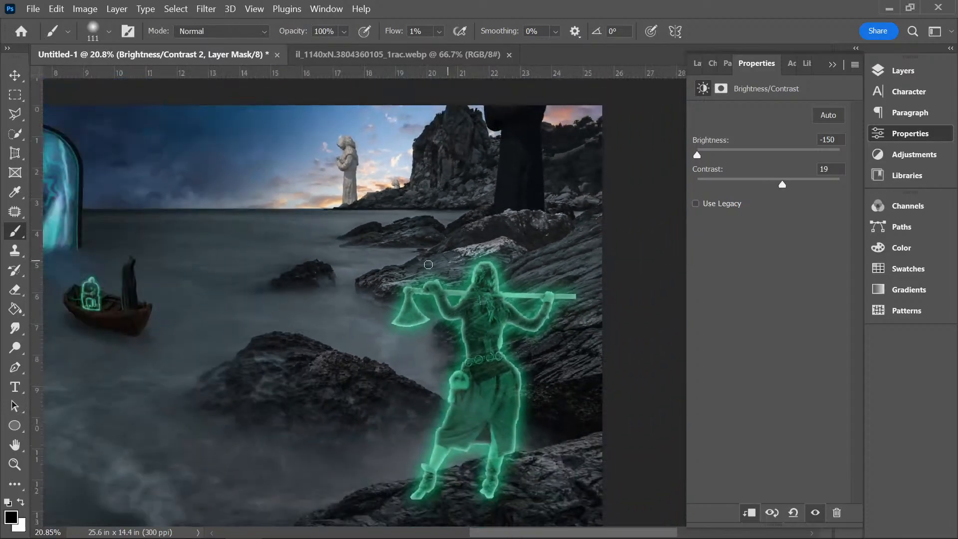
scroll(370, 252, "down", 2)
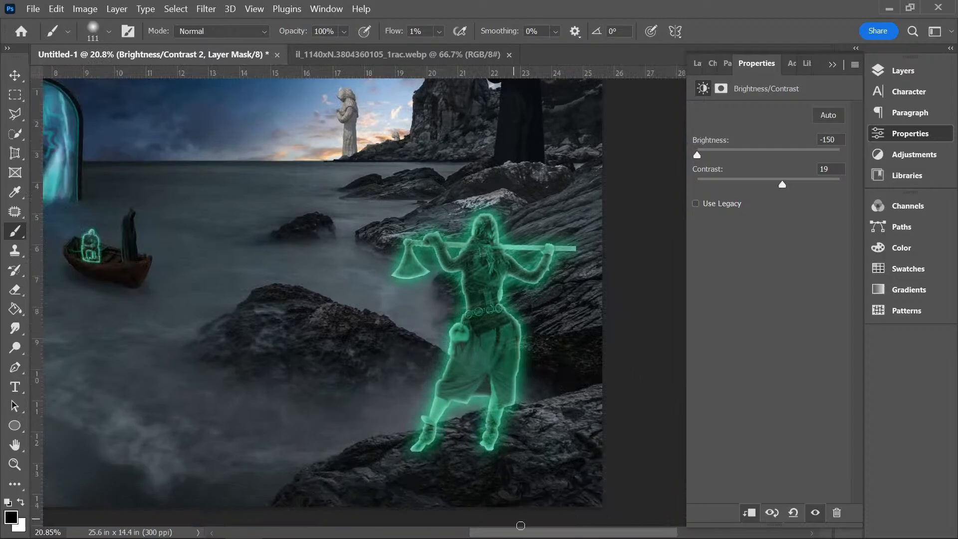
left_click_drag(527, 535, 530, 504)
scroll(492, 475, "left", 2)
scroll(374, 303, "up", 4)
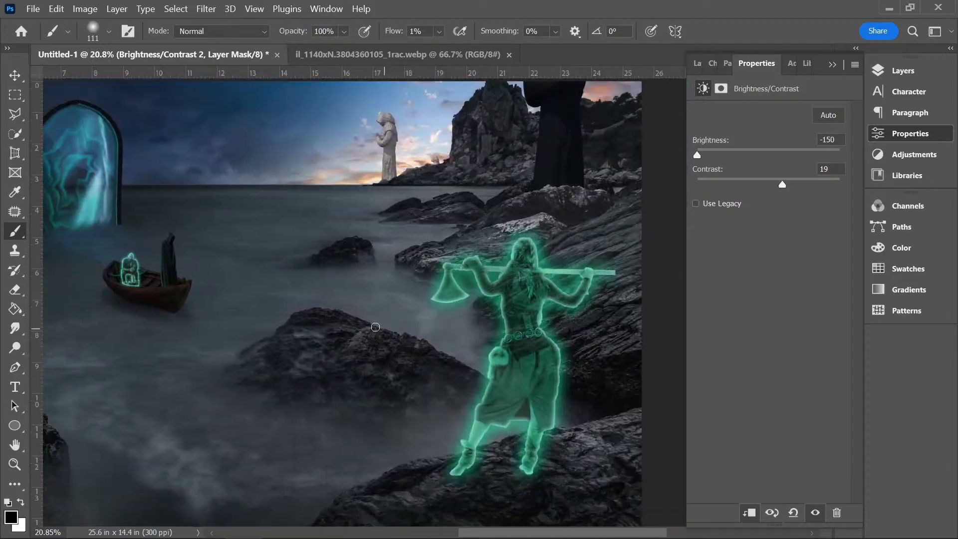
scroll(545, 267, "up", 6)
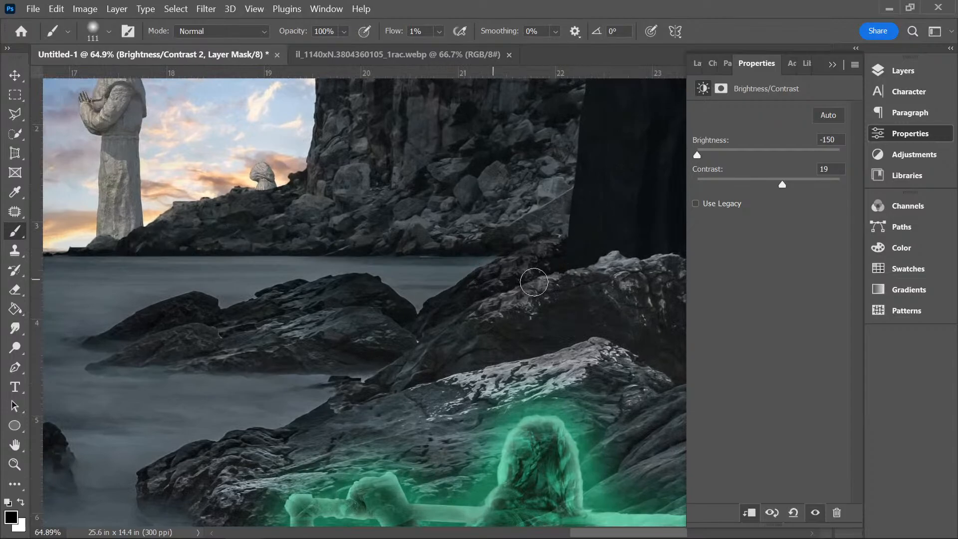
scroll(549, 277, "down", 6, "alt")
scroll(607, 270, "up", 6, "alt")
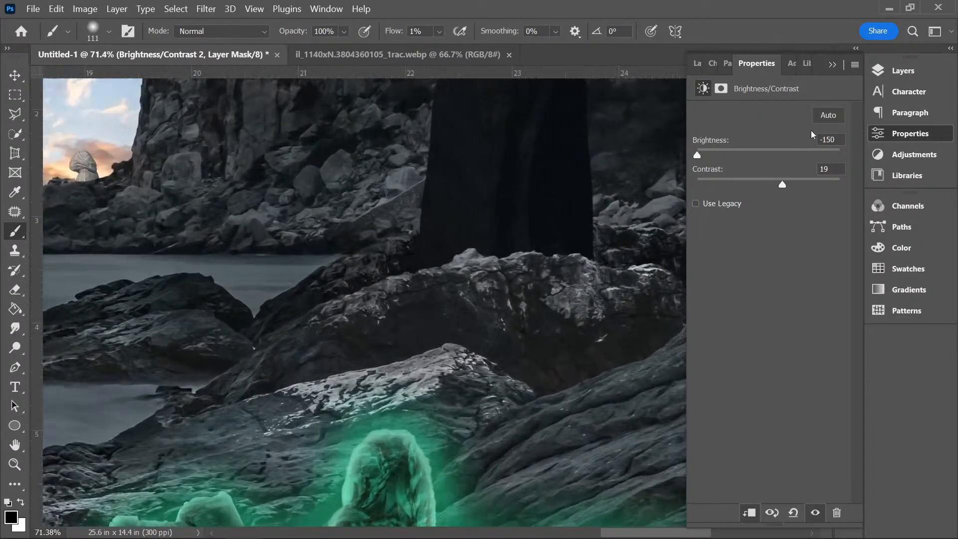
- Set up the Textured light brush at 14 px with 14% flow for painting on the statue's Brightness/Contrast mask
left_click(914, 66)
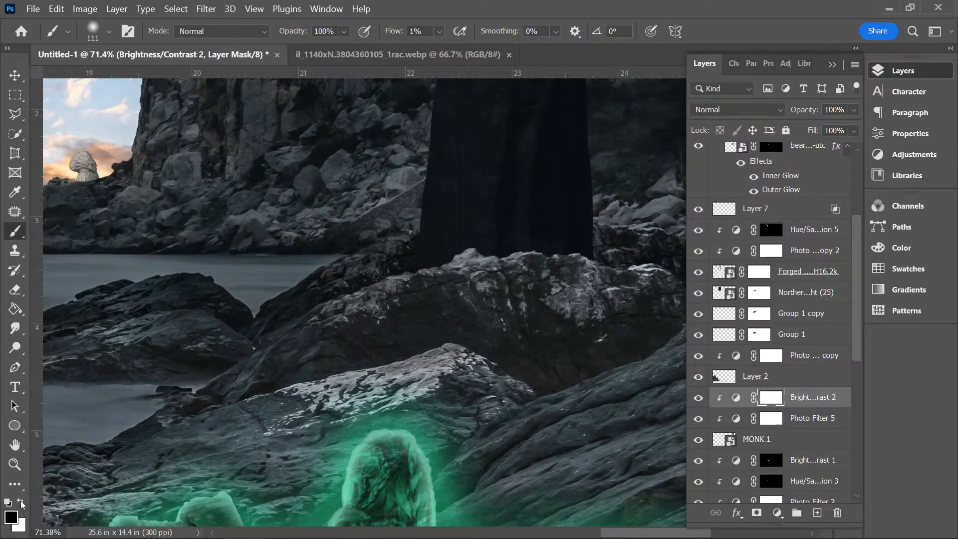
left_click(838, 62)
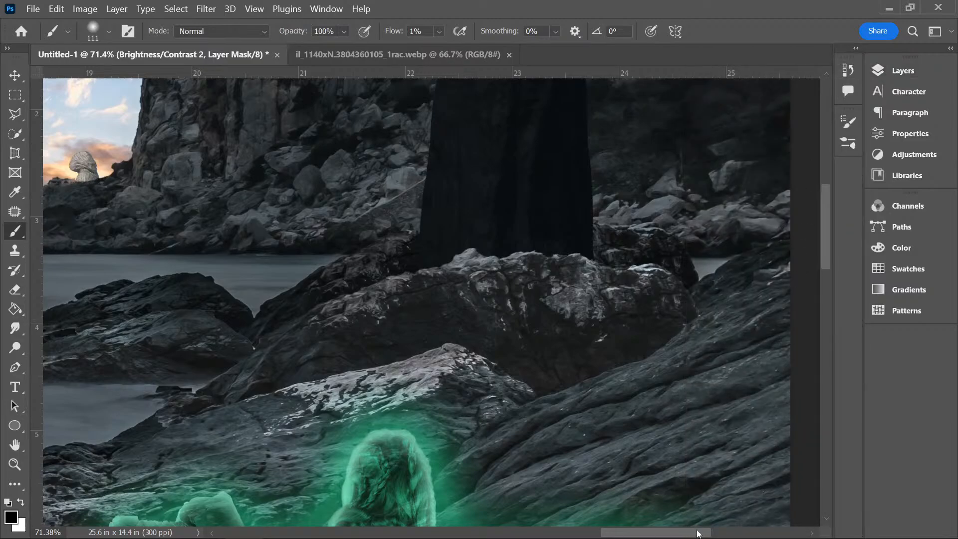
left_click_drag(697, 531, 715, 532)
left_click_drag(825, 234, 818, 170)
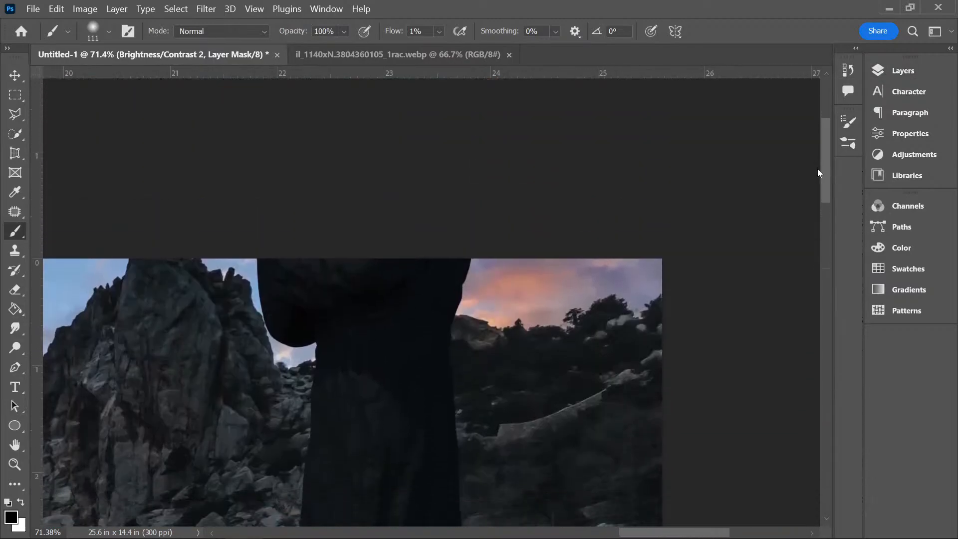
scroll(798, 178, "down", 2)
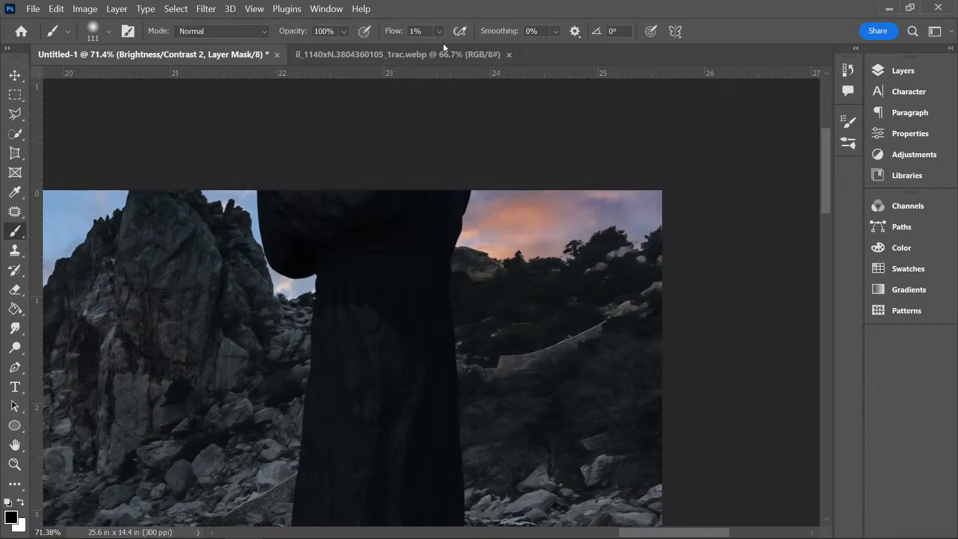
left_click(440, 31)
left_click_drag(441, 47, 449, 48)
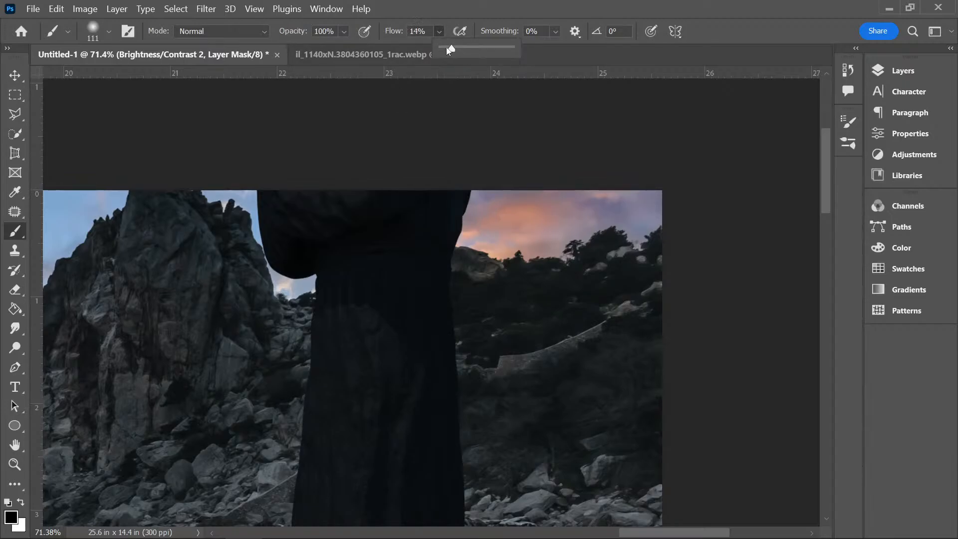
left_click(109, 32)
left_click(149, 304)
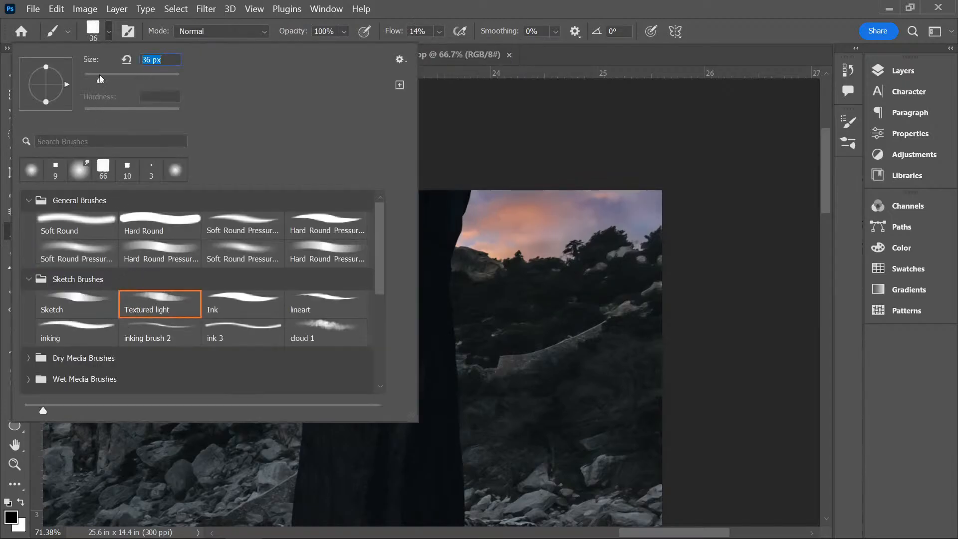
left_click_drag(101, 78, 92, 79)
left_click(589, 8)
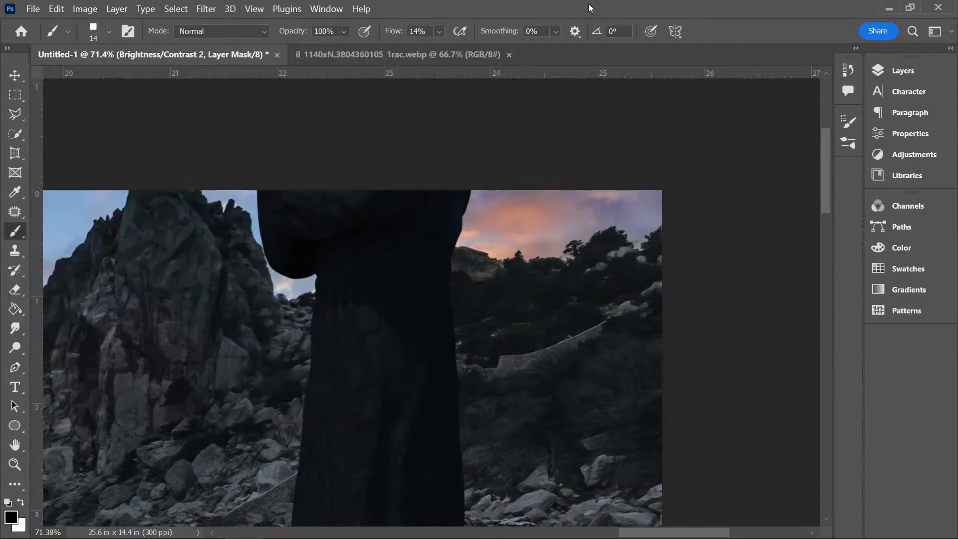
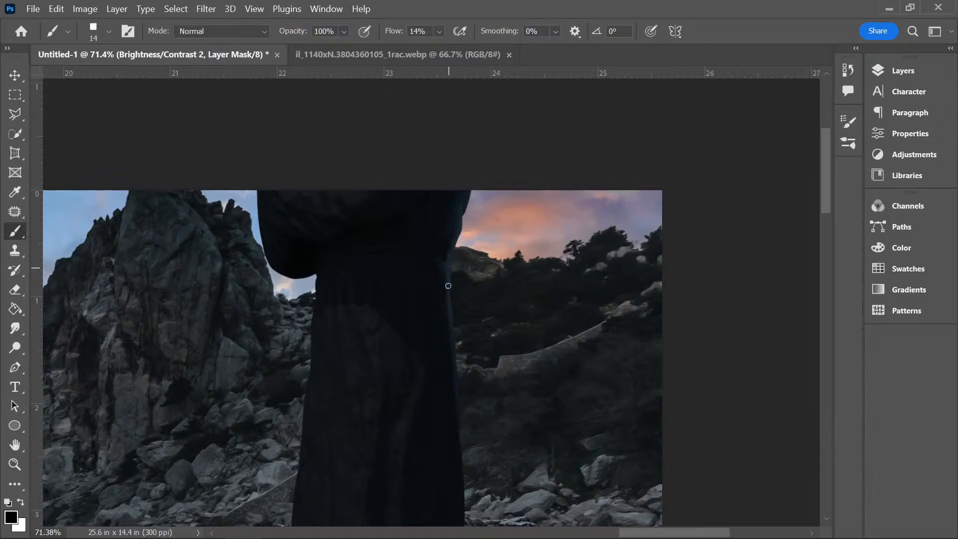
- Paint black on the Brightness/Contrast mask along the statue's edges to reveal a rim light, enlarging the brush to 28 px
key("ctrl+minus")
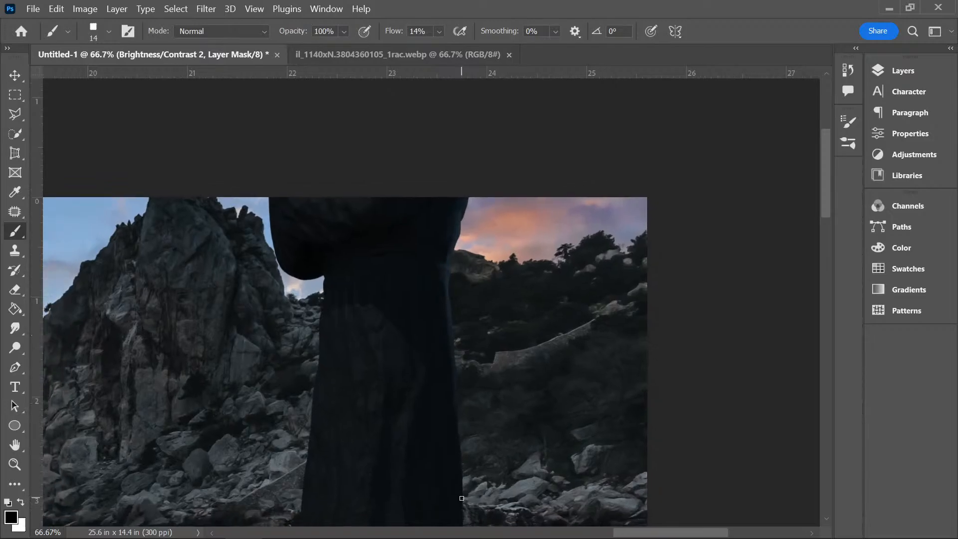
key("ctrl+plus")
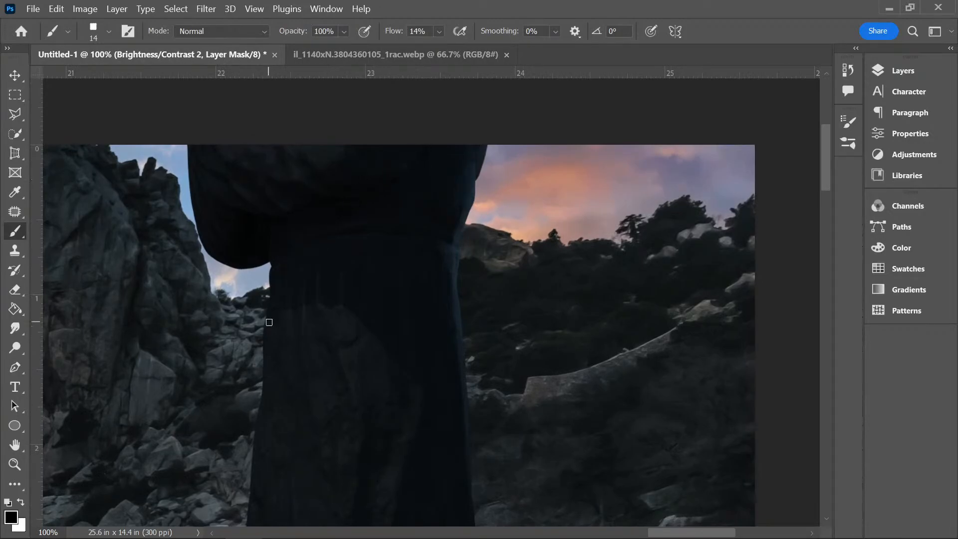
left_click_drag(827, 170, 824, 194)
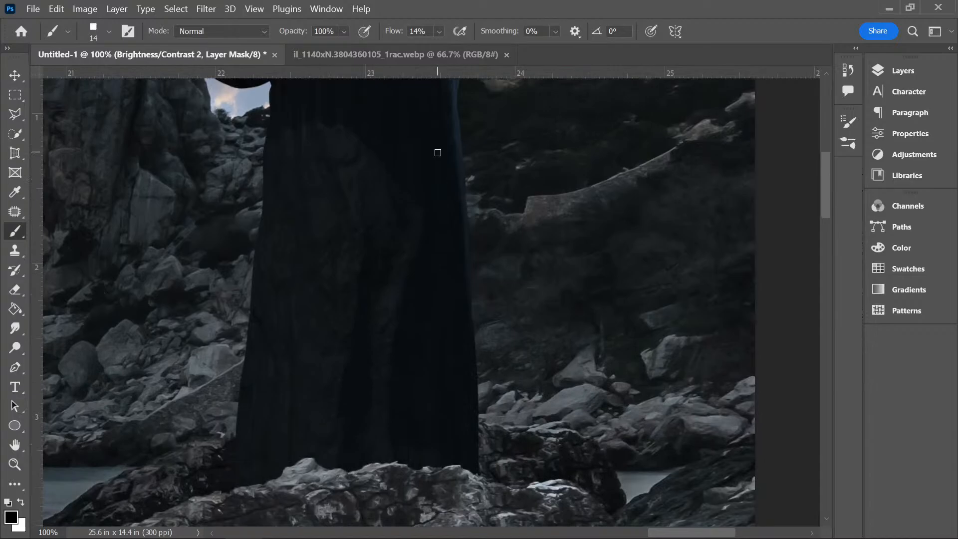
left_click(107, 32)
left_click_drag(90, 80, 96, 81)
left_click(523, 8)
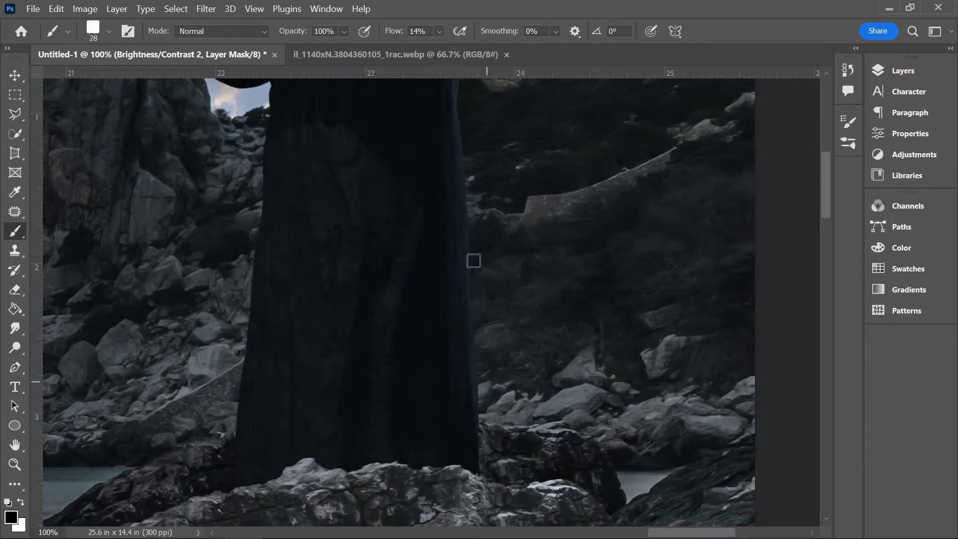
key("ctrl+minus")
key("ctrl+minus")
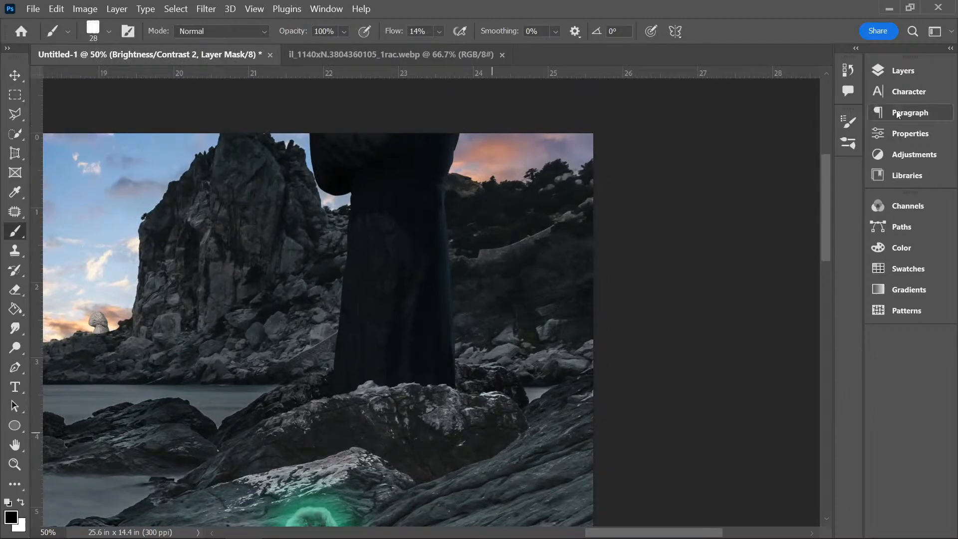
- Add a Hue/Saturation adjustment clipped to the large statue, colorized with hue 38, saturation 40 and lightness +8
left_click(907, 96)
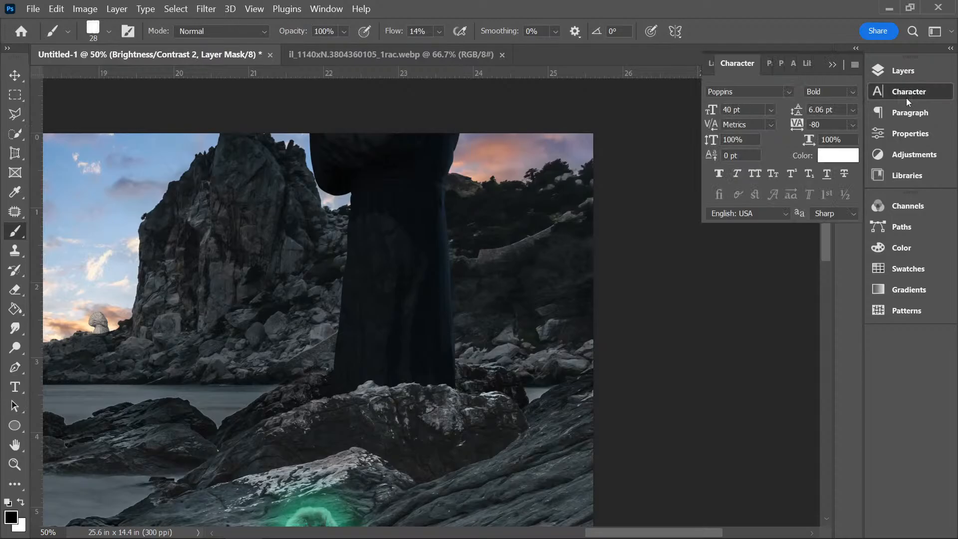
left_click(903, 70)
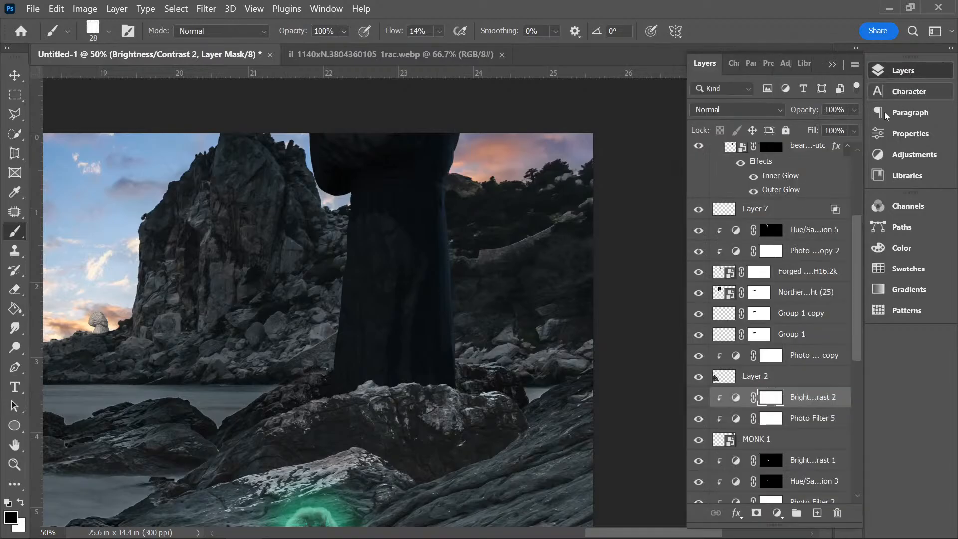
left_click(777, 513)
left_click(819, 367)
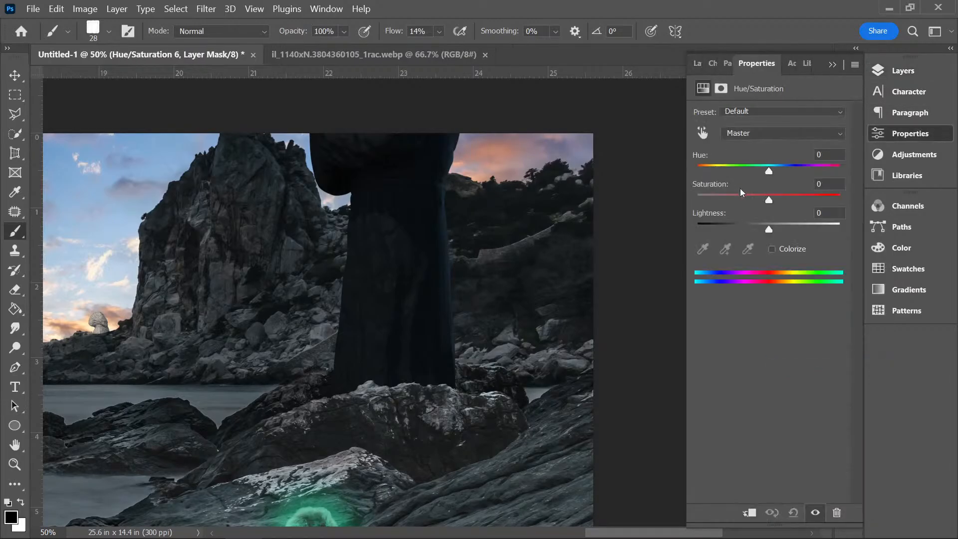
left_click(772, 249)
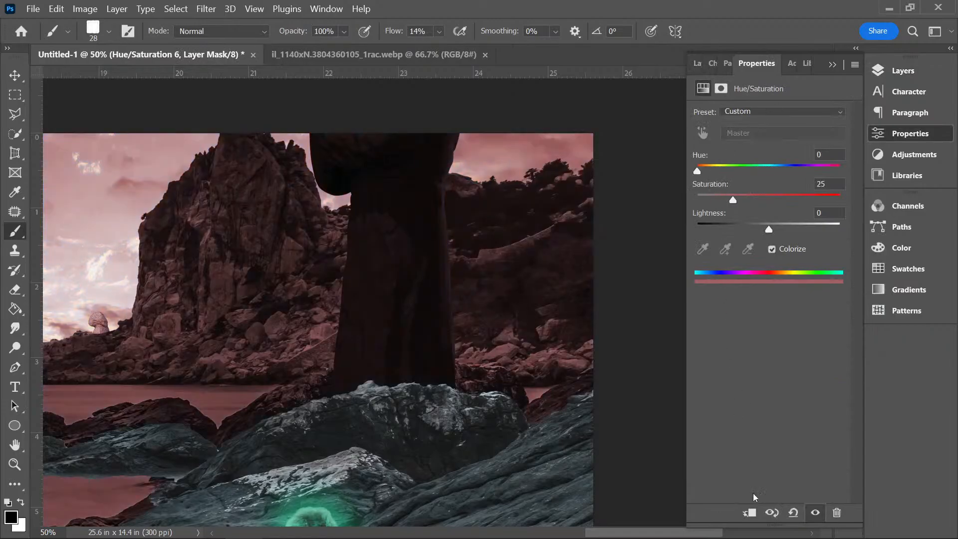
left_click(749, 513)
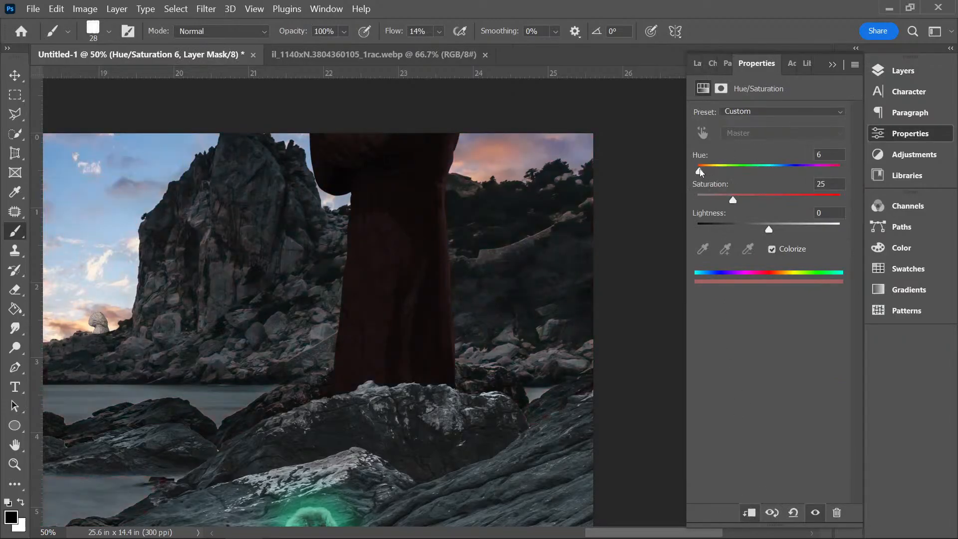
left_click_drag(700, 172, 717, 168)
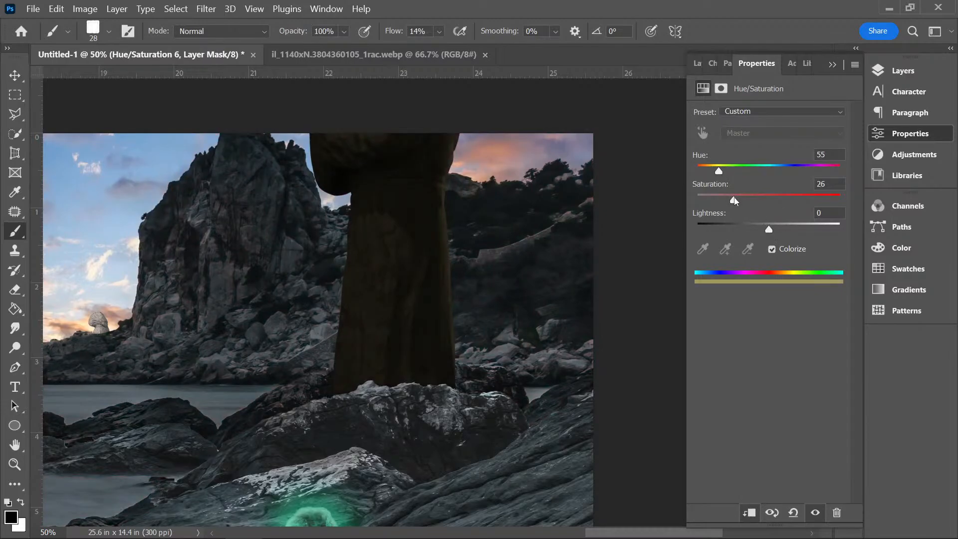
left_click_drag(735, 200, 774, 228)
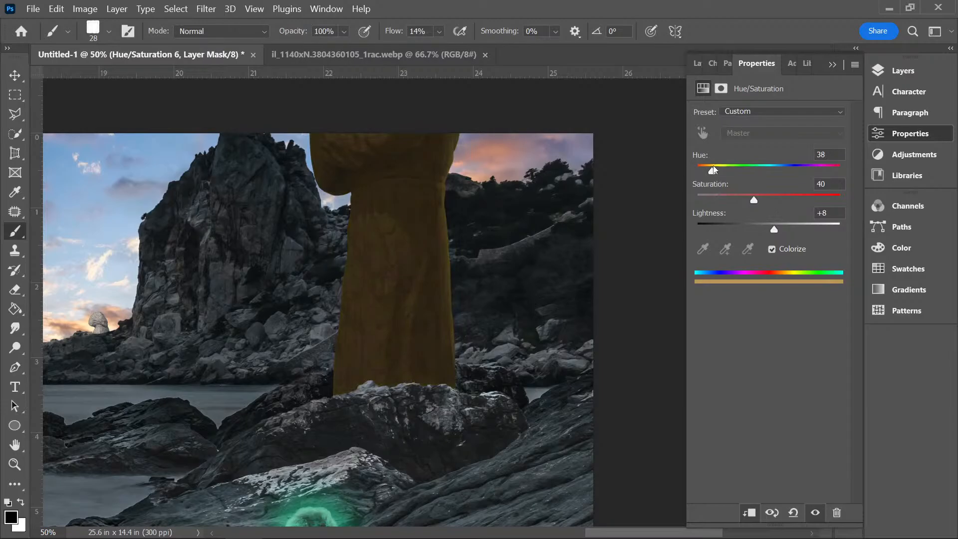
- Invert the new Hue/Saturation mask and paint white along the large statue's right edge for a warm rim light
left_click(902, 71)
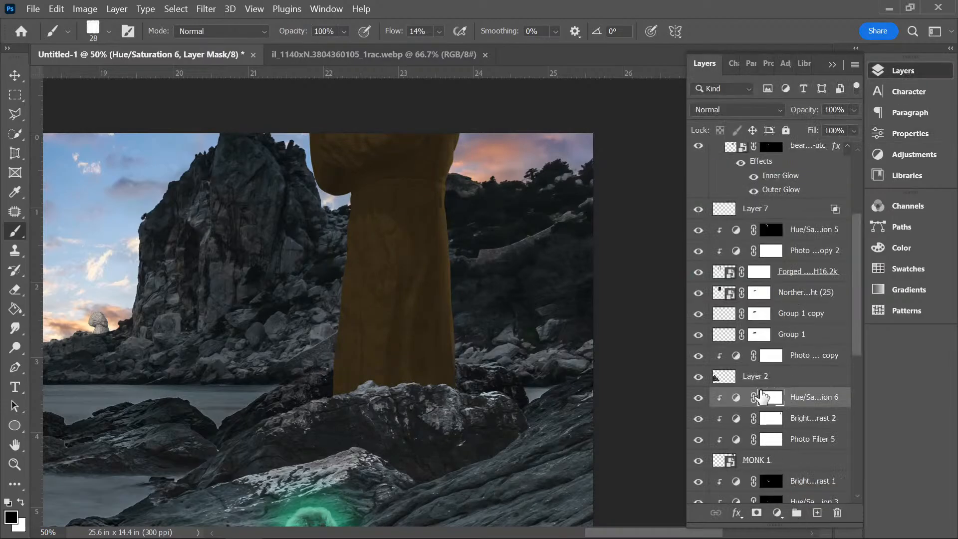
key("ctrl+i")
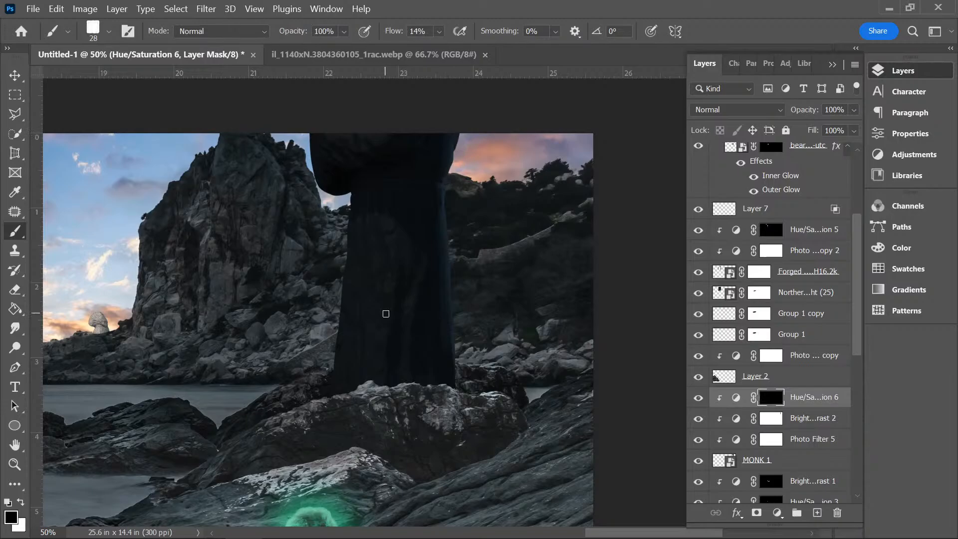
left_click(22, 502)
mouse_move(458, 141)
left_mouse_down()
mouse_move(442, 197)
mouse_move(445, 216)
mouse_move(450, 192)
mouse_move(457, 252)
mouse_move(443, 188)
mouse_move(441, 196)
mouse_move(455, 298)
left_mouse_up()
scroll(458, 436, "down", 1)
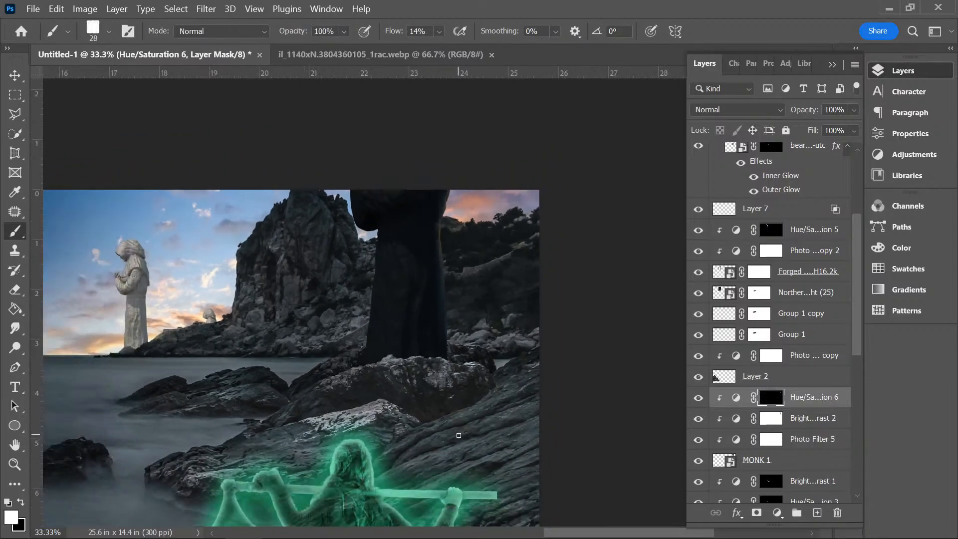
scroll(390, 401, "up", 1)
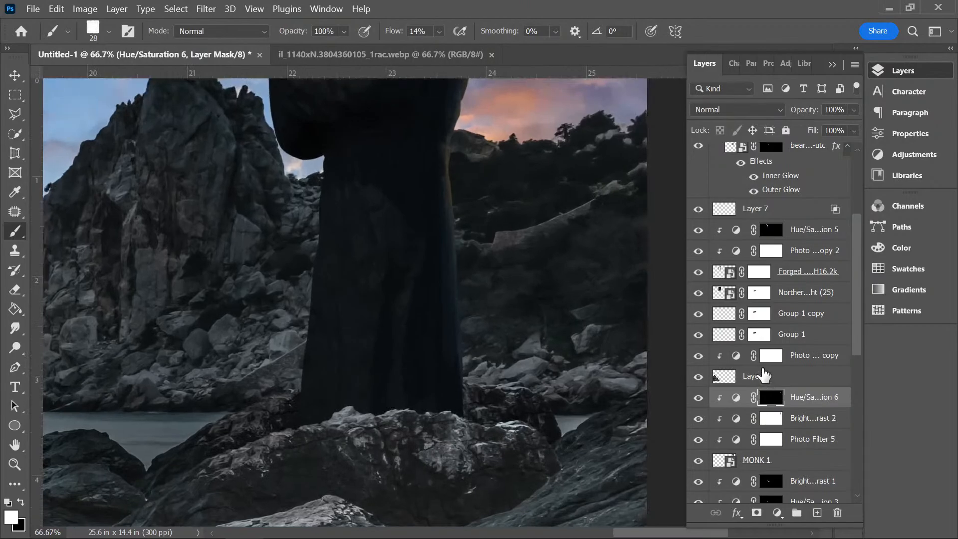
key("ctrl+minus")
key("ctrl+minus")
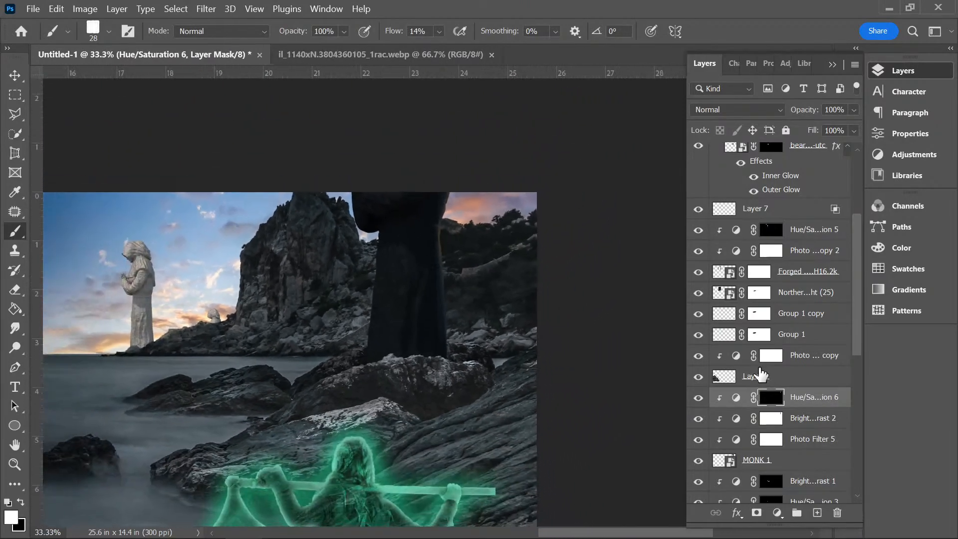
key("ctrl+minus")
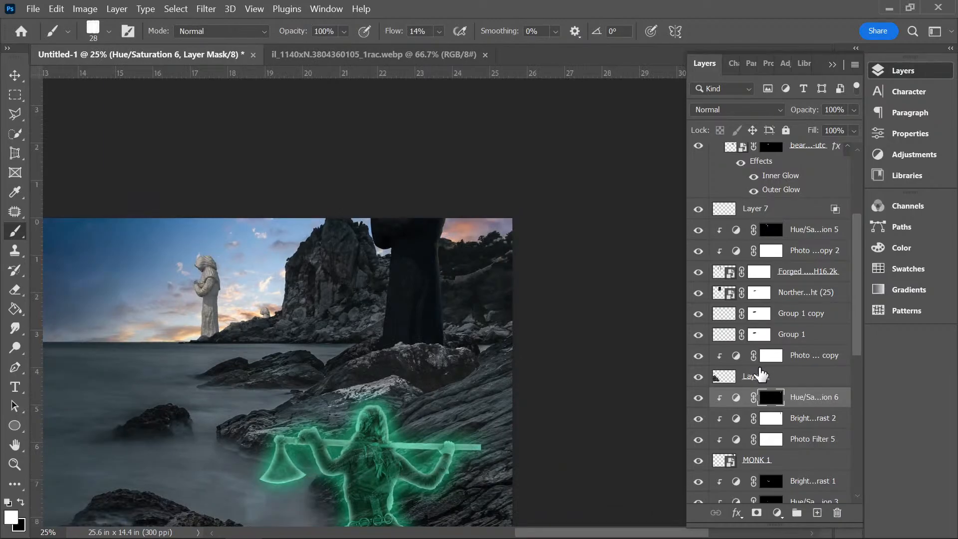
left_click(833, 64)
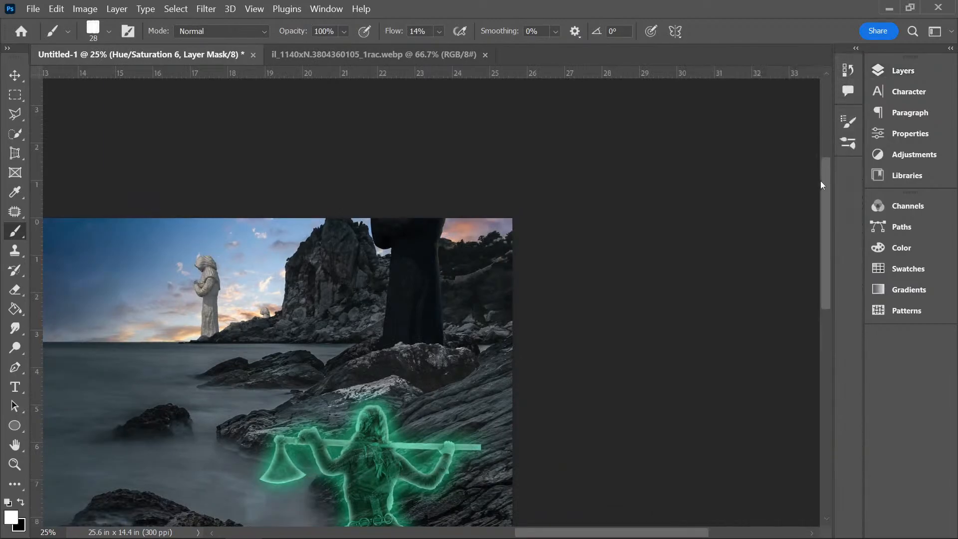
mouse_move(822, 180)
left_mouse_down()
mouse_move(822, 200)
mouse_move(820, 183)
left_mouse_up()
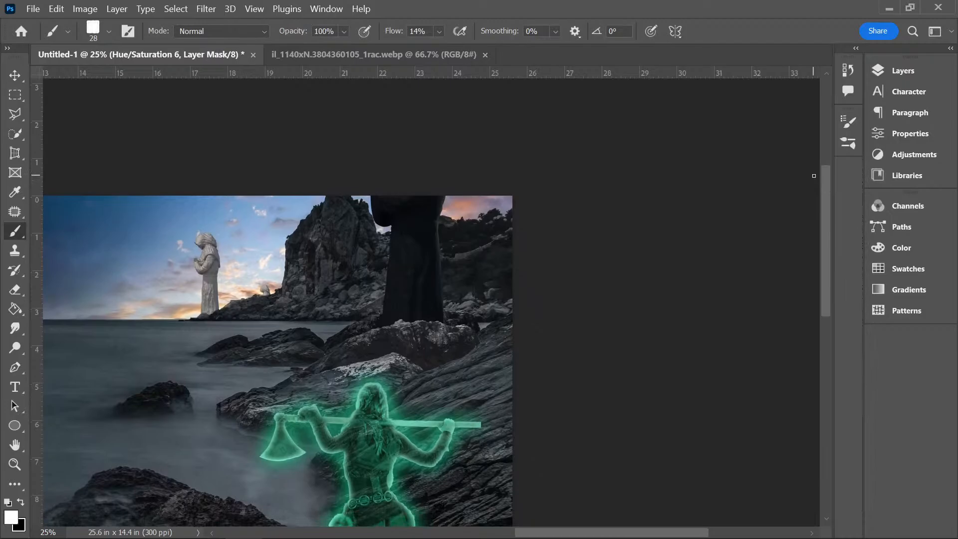
- Lighten the large statue by raising the brightness and lowering the contrast in its existing Brightness/Contrast adjustment
left_click(904, 71)
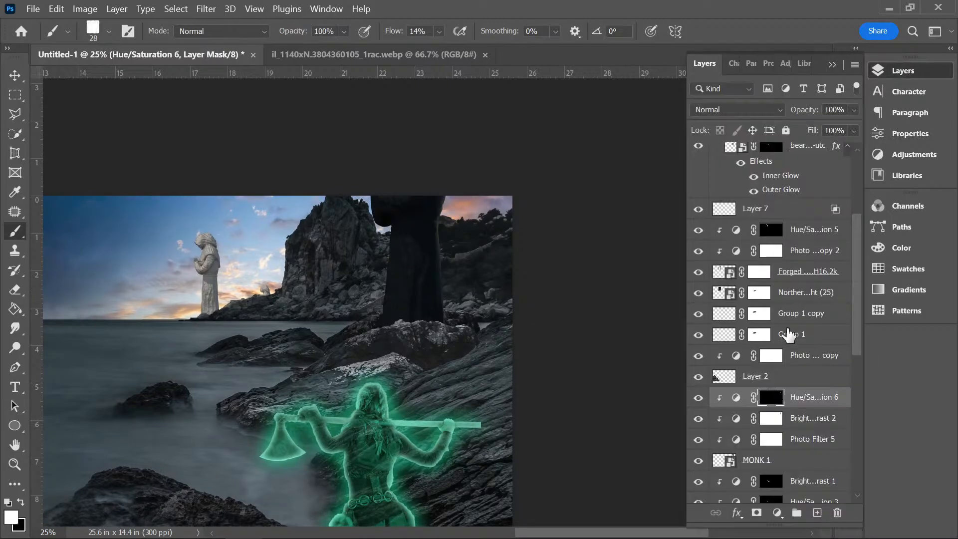
double_click(736, 419)
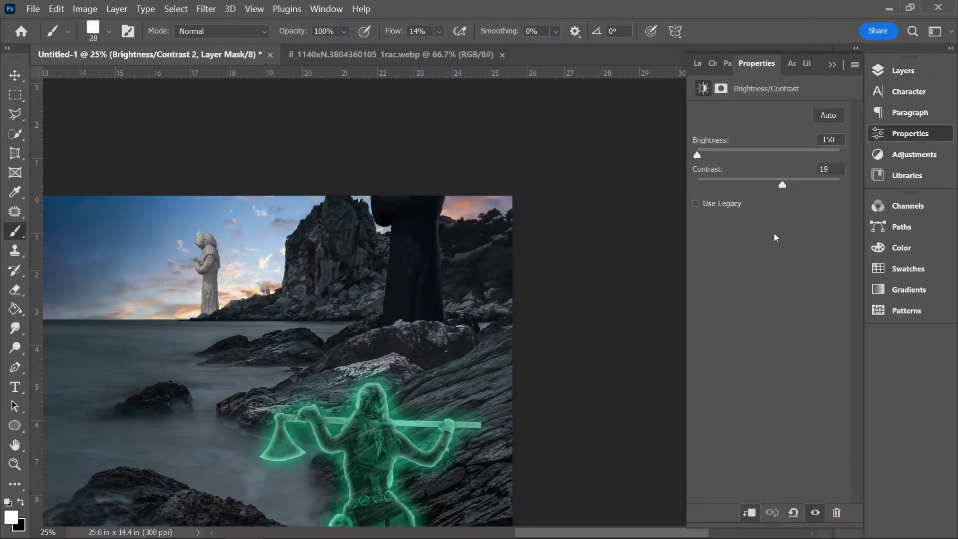
left_click(699, 153)
left_click_drag(715, 148, 725, 148)
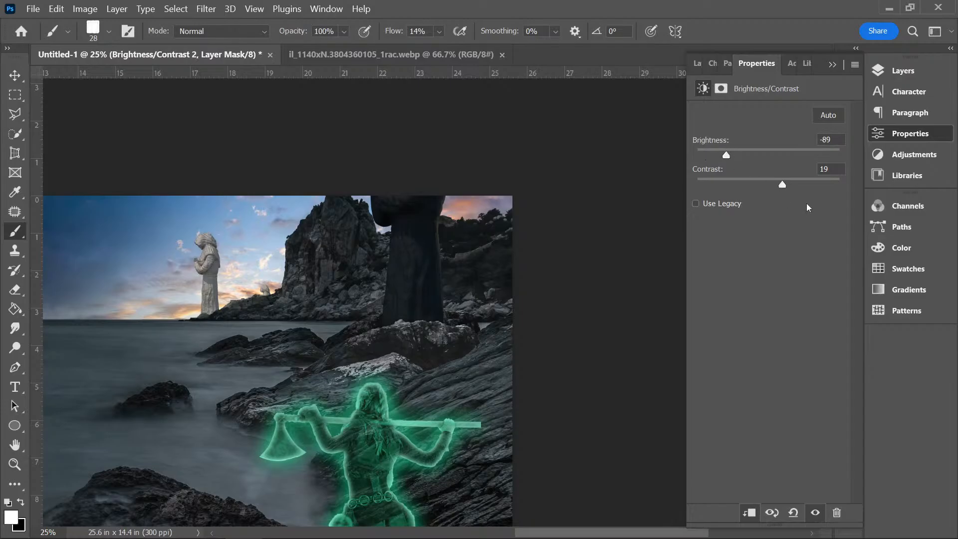
left_click_drag(784, 186, 771, 183)
left_click_drag(727, 157, 720, 155)
left_click(837, 68)
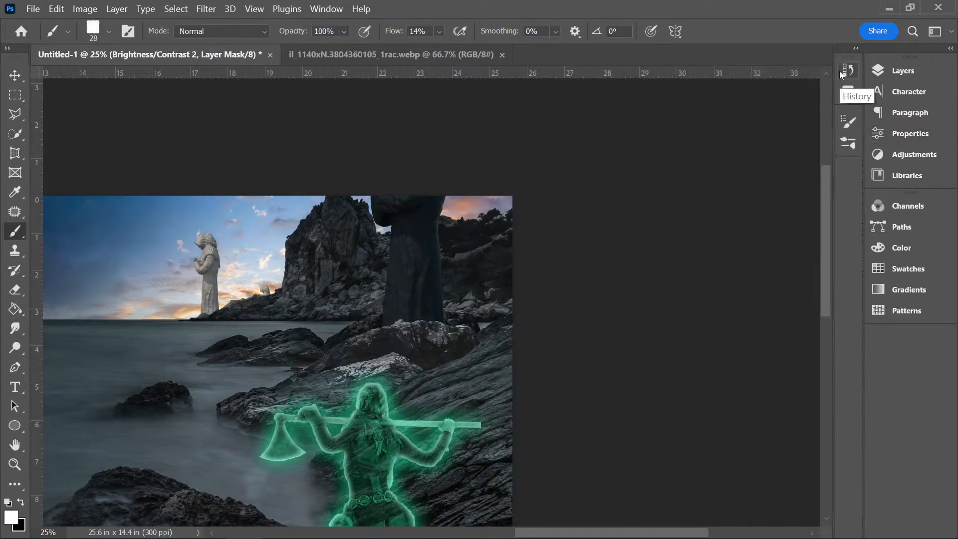
left_click(911, 74)
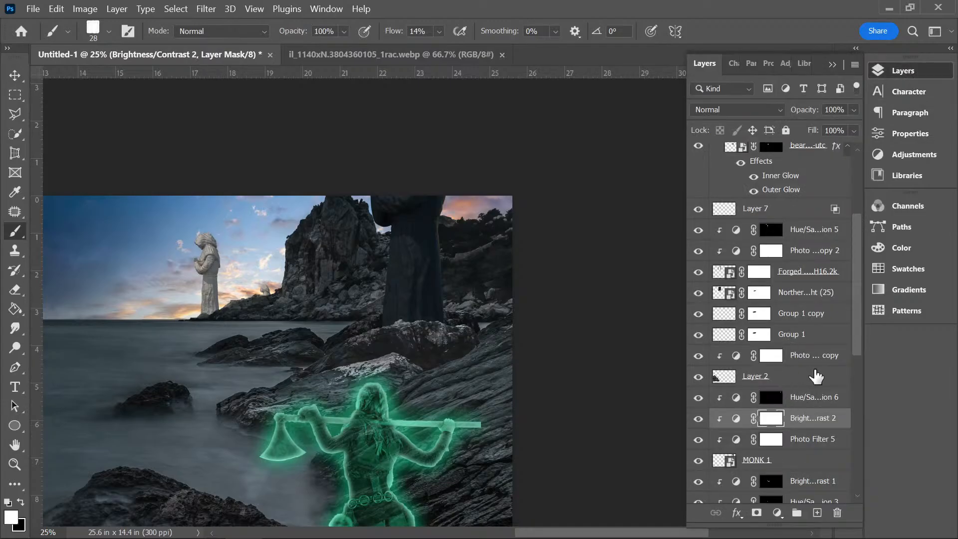
- Expand the BG MONKS group and move the Monk Statue.G06.2k layer slightly upward on the canvas
left_click_drag(857, 306, 843, 436)
left_click(798, 365)
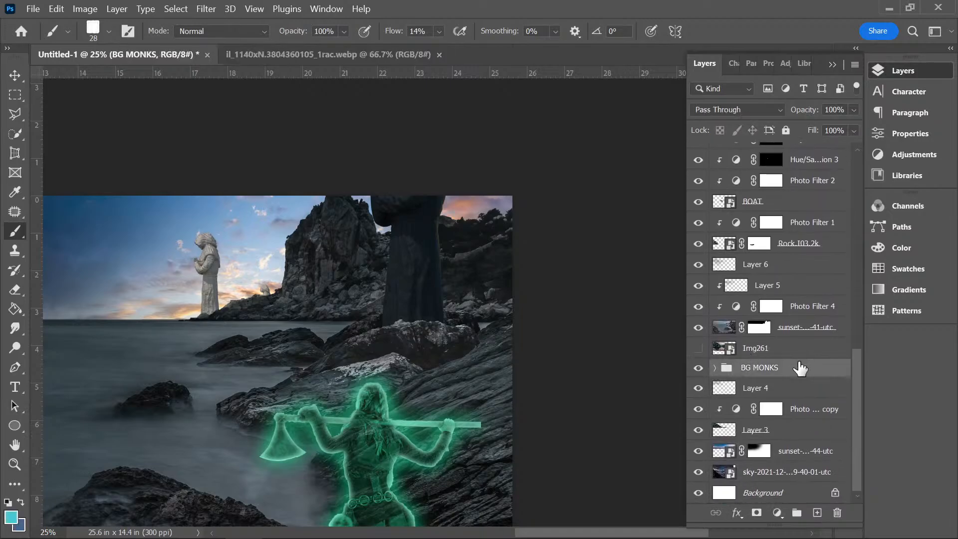
left_click(715, 368)
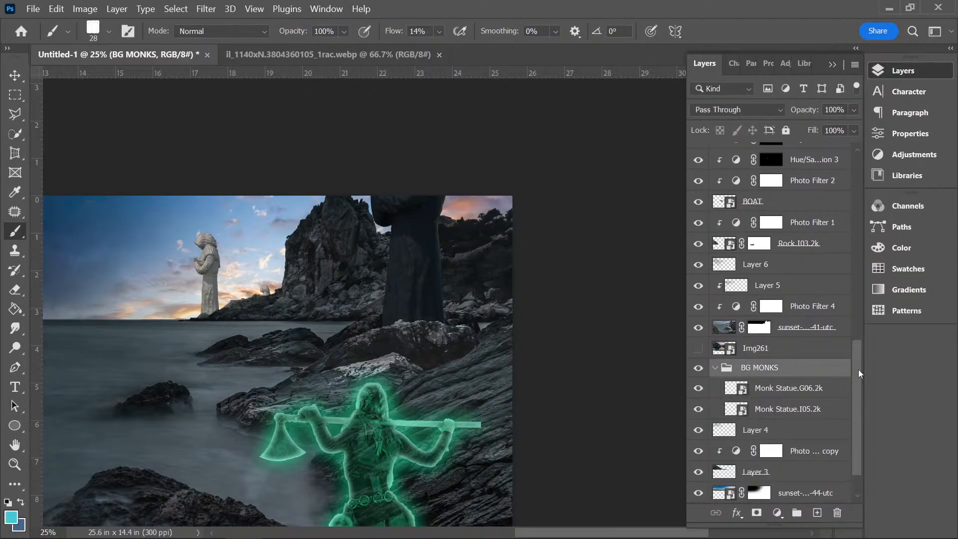
left_click(812, 390)
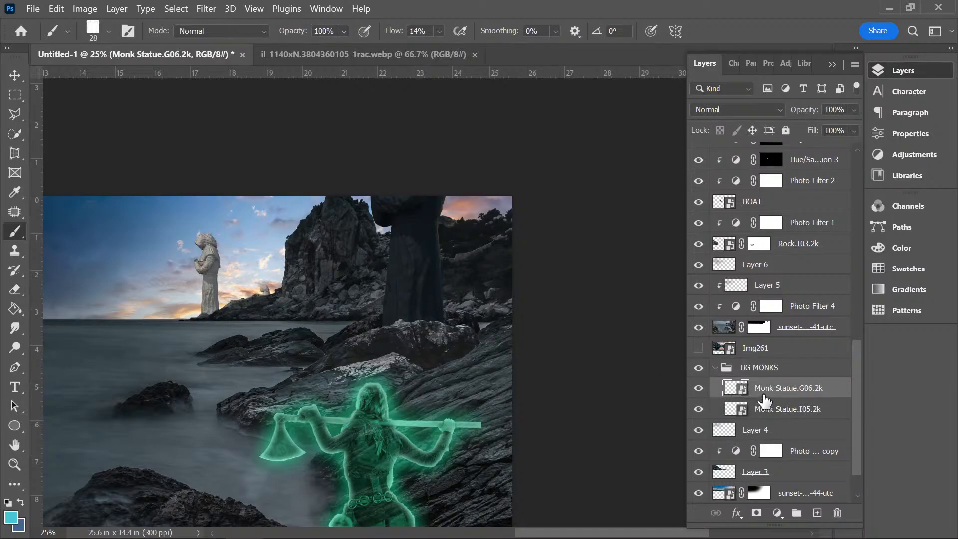
left_click(15, 75)
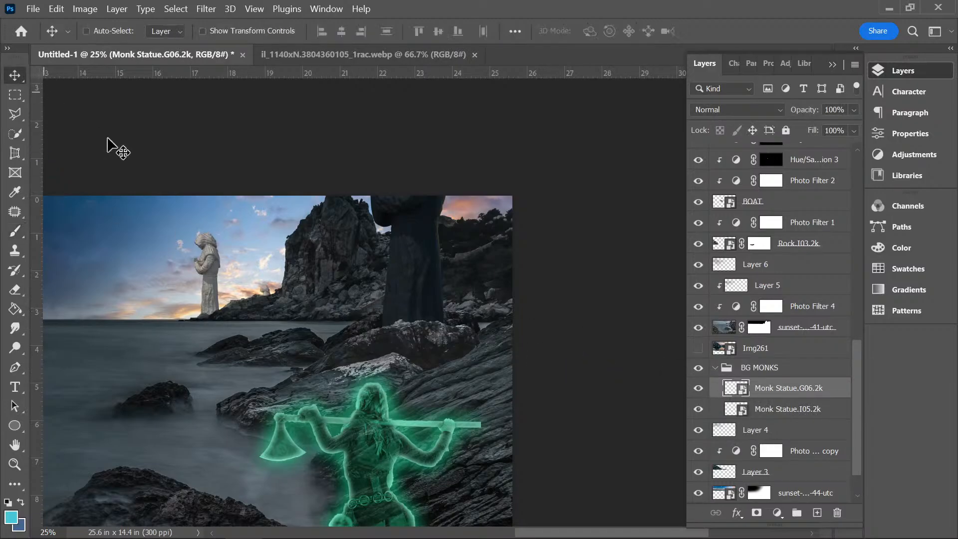
left_click_drag(291, 285, 291, 282)
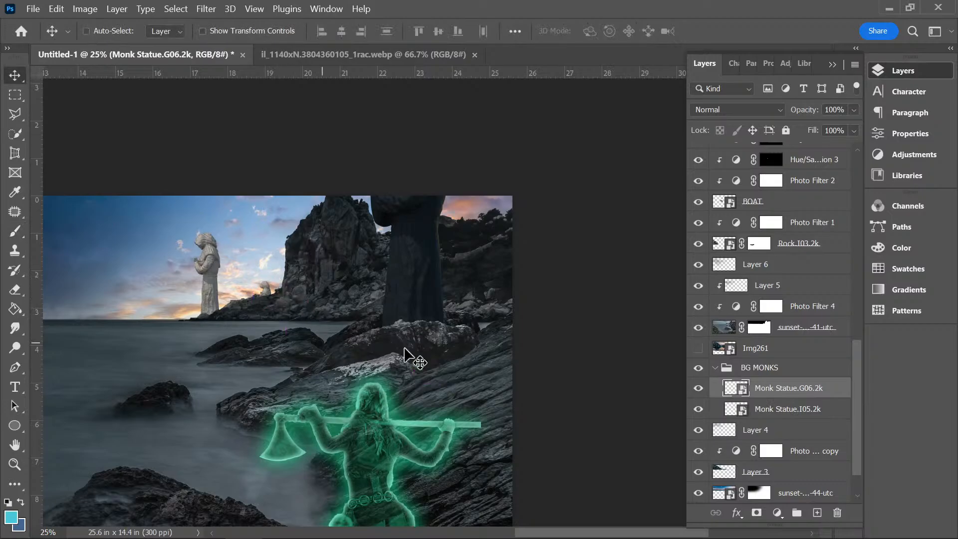
- Move the Photo Filter 1 adjustment directly above Monk Statue.I05.2k in the BG MONKS group and clip it to that statue
left_click(763, 409)
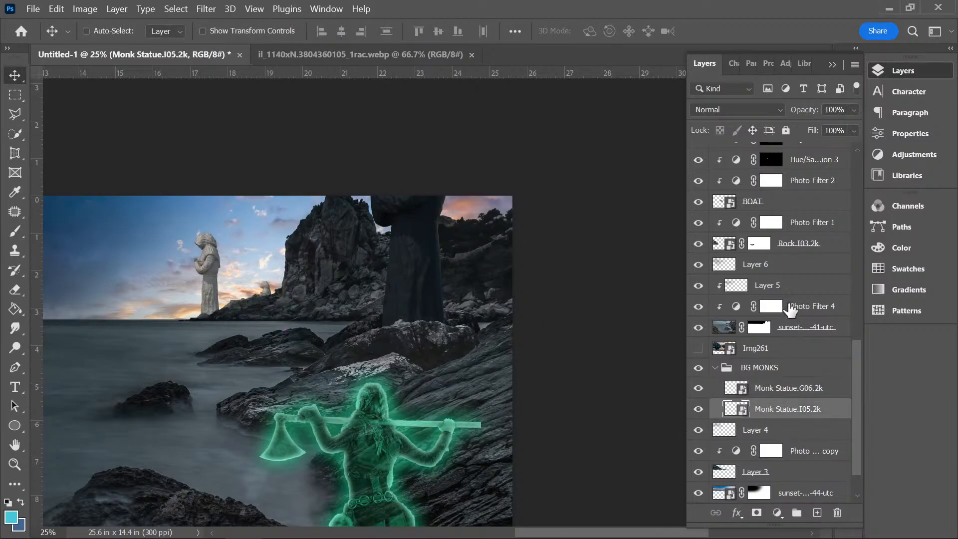
left_click_drag(802, 222, 798, 402)
right_click(780, 390)
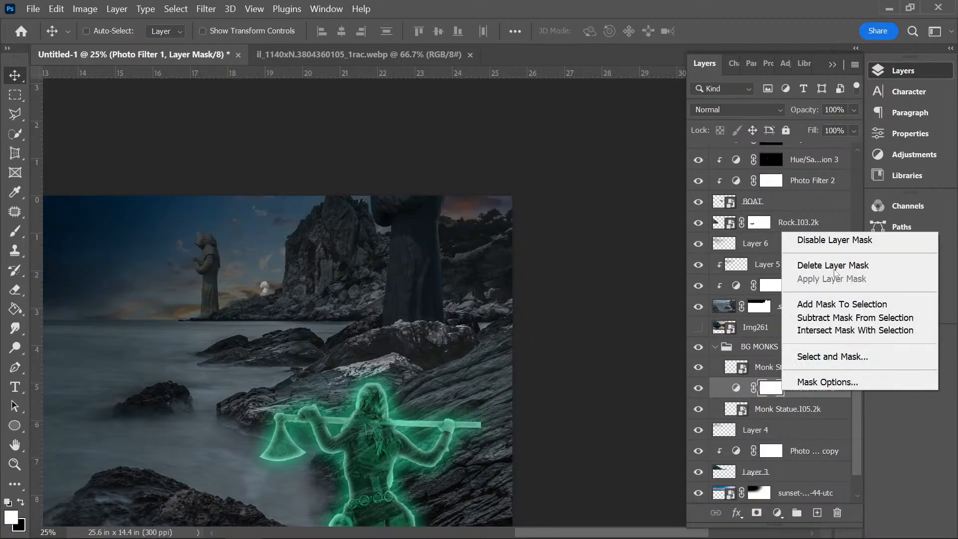
right_click(747, 391)
right_click(811, 407)
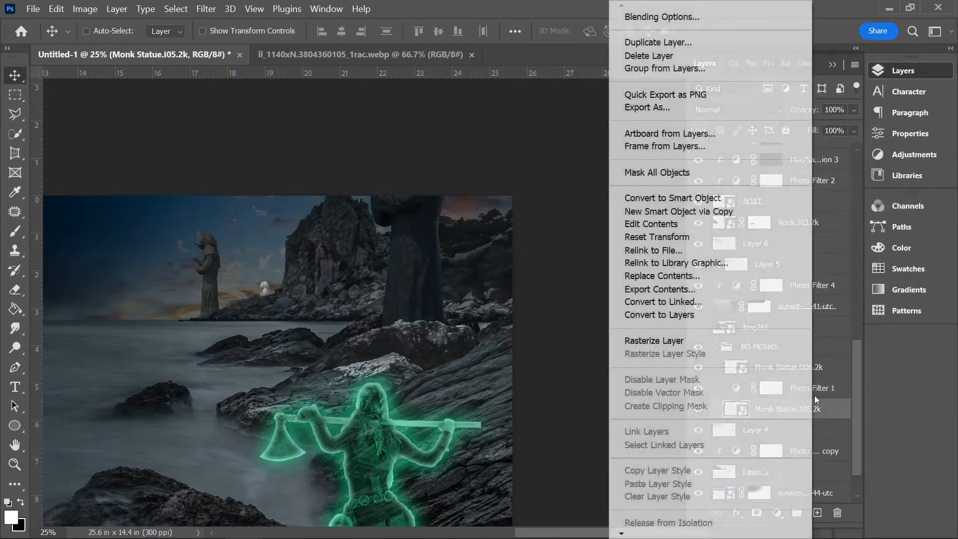
right_click(816, 393)
left_click(693, 341)
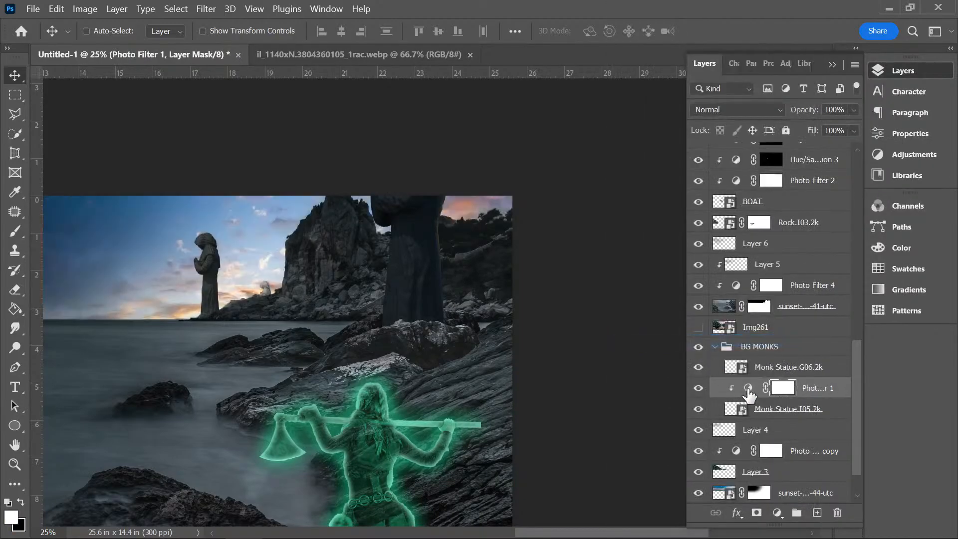
- Add a new empty layer directly above Monk Statue.I05.2k, clipped to the statue beneath Photo Filter 1
scroll(212, 273, "up", 1)
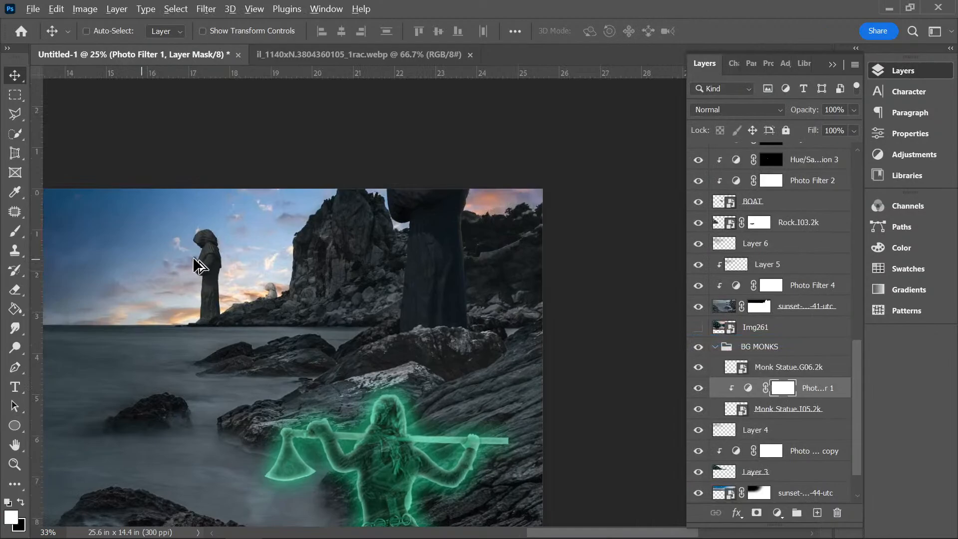
scroll(210, 274, "up", 2)
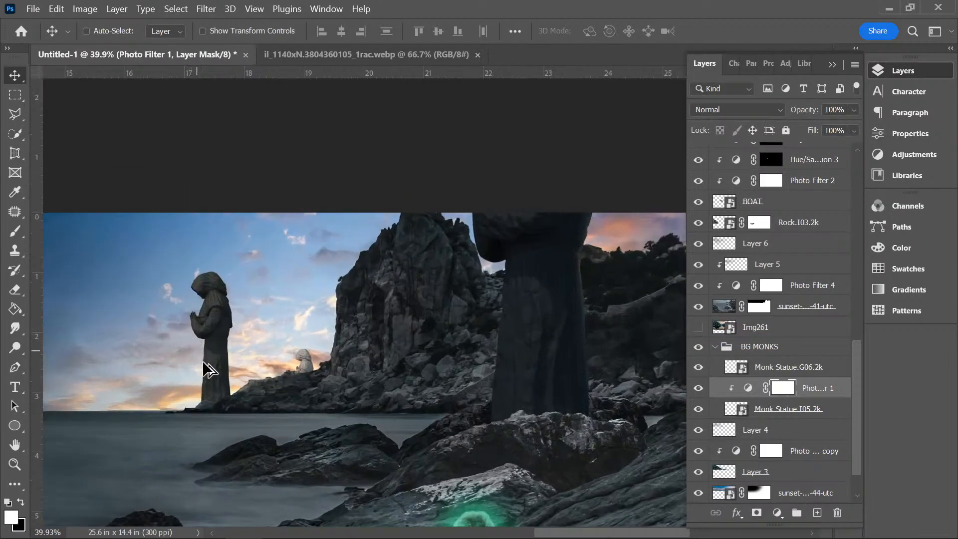
scroll(214, 384, "up", 2)
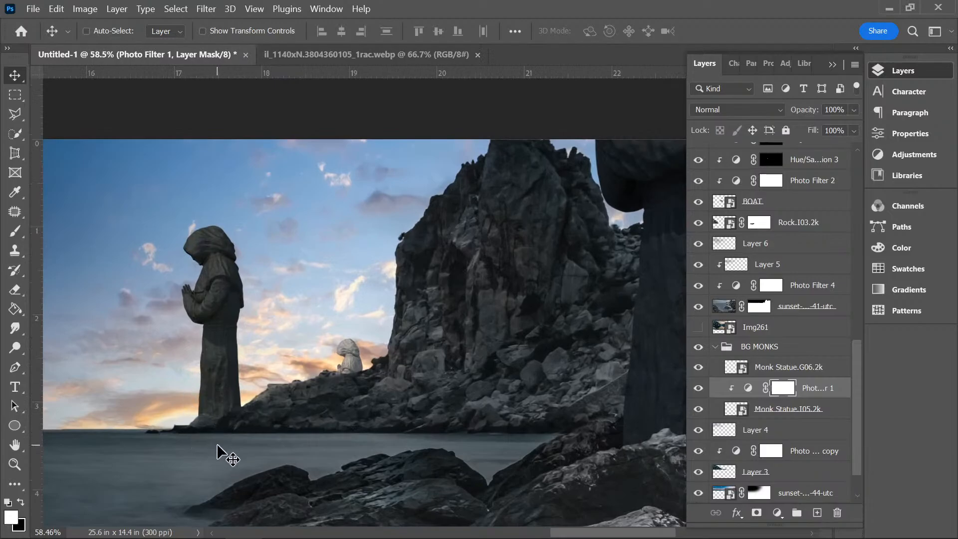
left_click(811, 411)
left_click(816, 513)
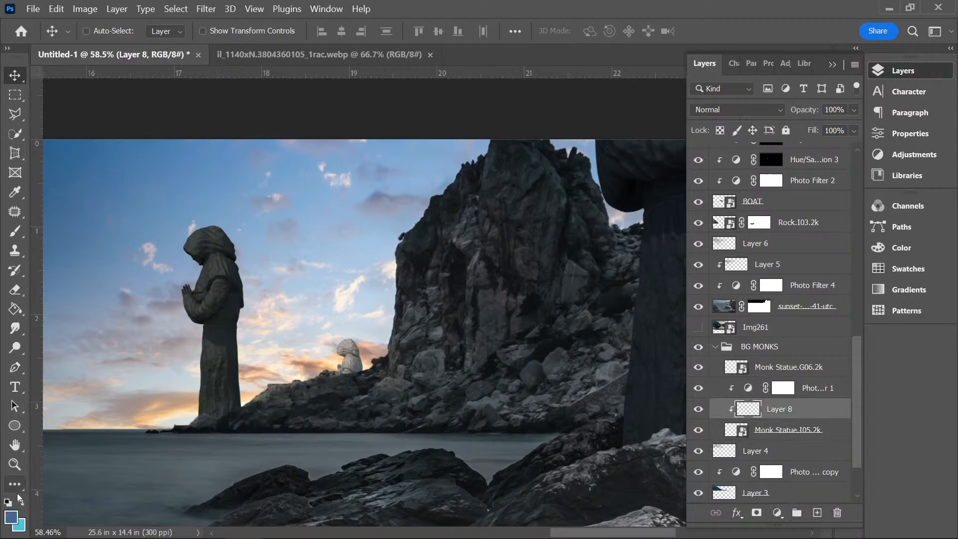
- Set up a Soft Round Pressure brush with 0% hardness, 291 px size and 6% flow
left_click(15, 231)
left_click(107, 32)
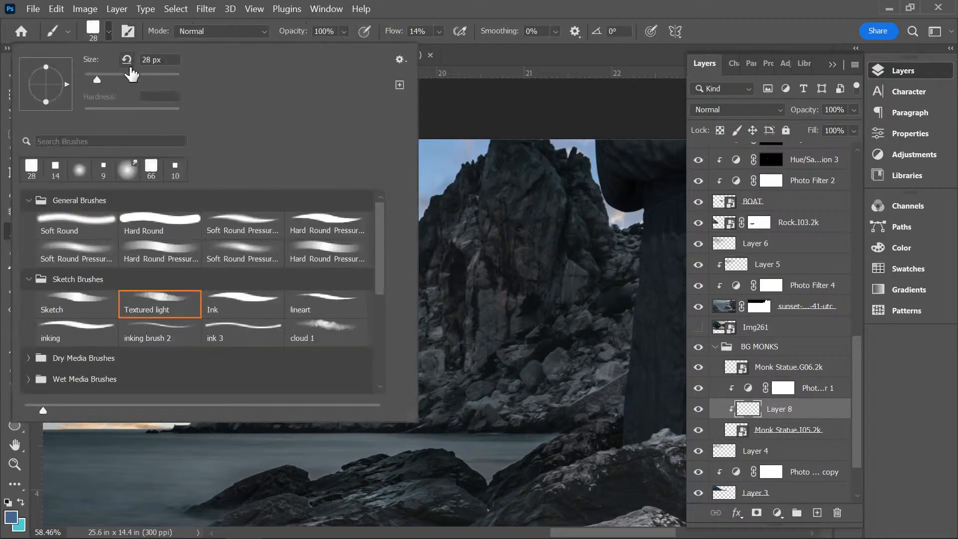
left_click(178, 248)
left_click_drag(106, 81, 114, 82)
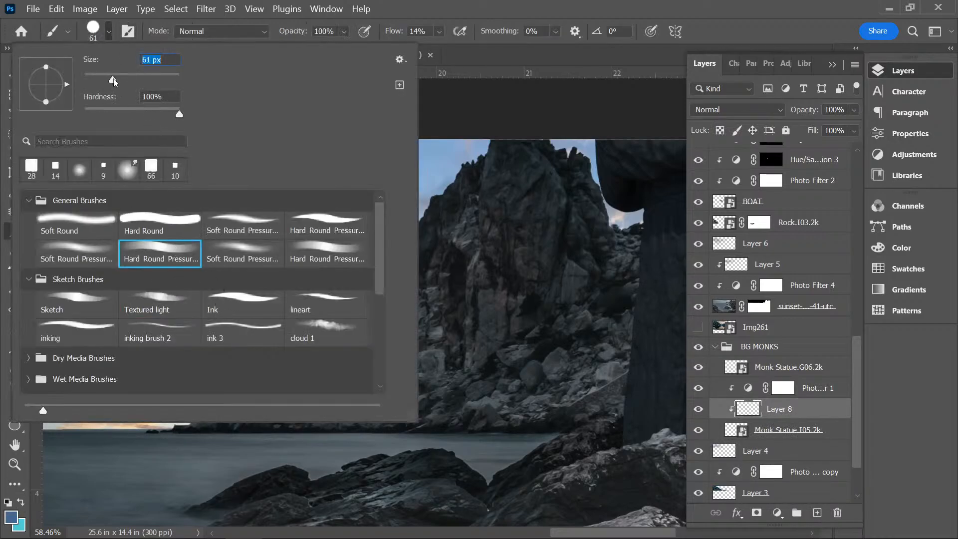
left_click(244, 254)
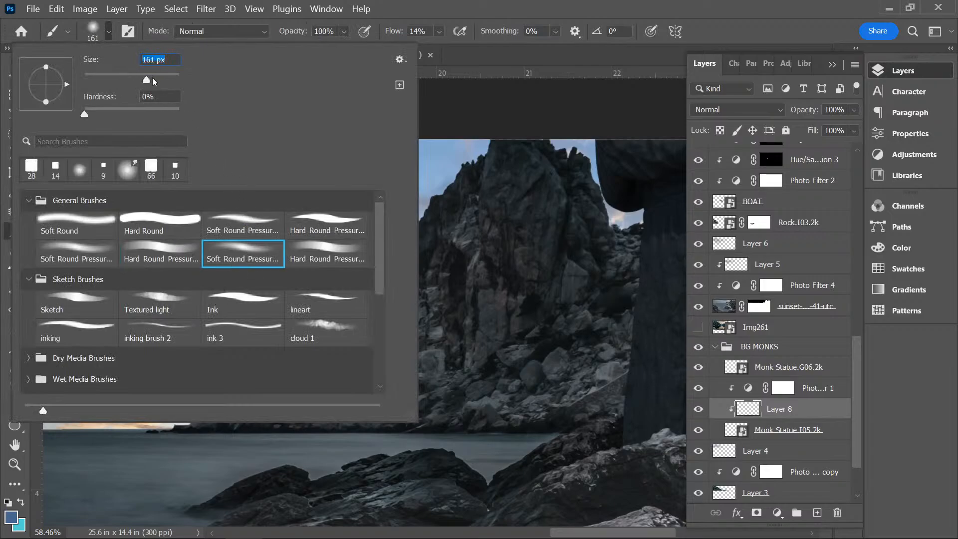
left_click_drag(439, 31, 440, 50)
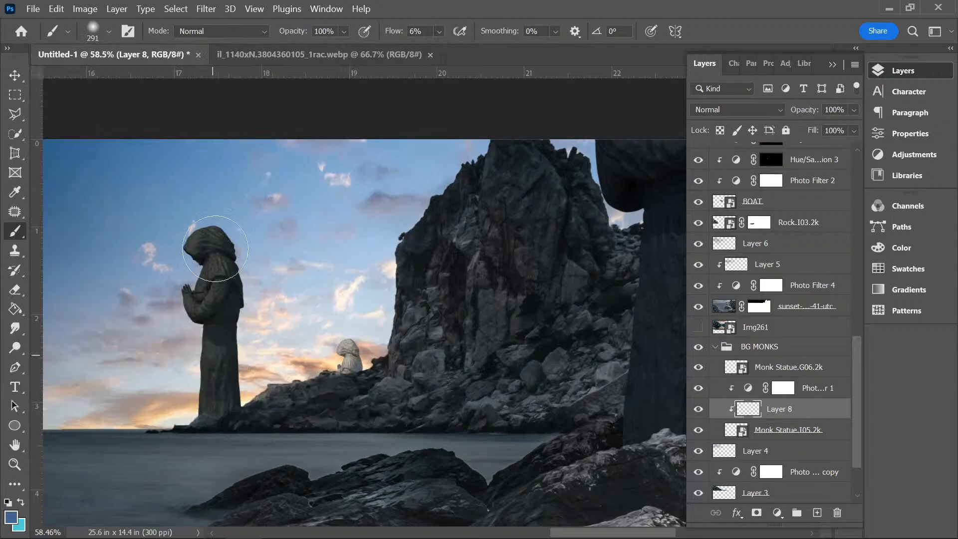
- Brush a faint blue haze over the distant praying statue on Layer 8 and check it against the whole scene
mouse_move(215, 248)
left_mouse_down()
mouse_move(209, 382)
mouse_move(205, 217)
mouse_move(218, 252)
mouse_move(218, 372)
mouse_move(194, 410)
mouse_move(203, 402)
mouse_move(199, 429)
mouse_move(241, 253)
left_mouse_up()
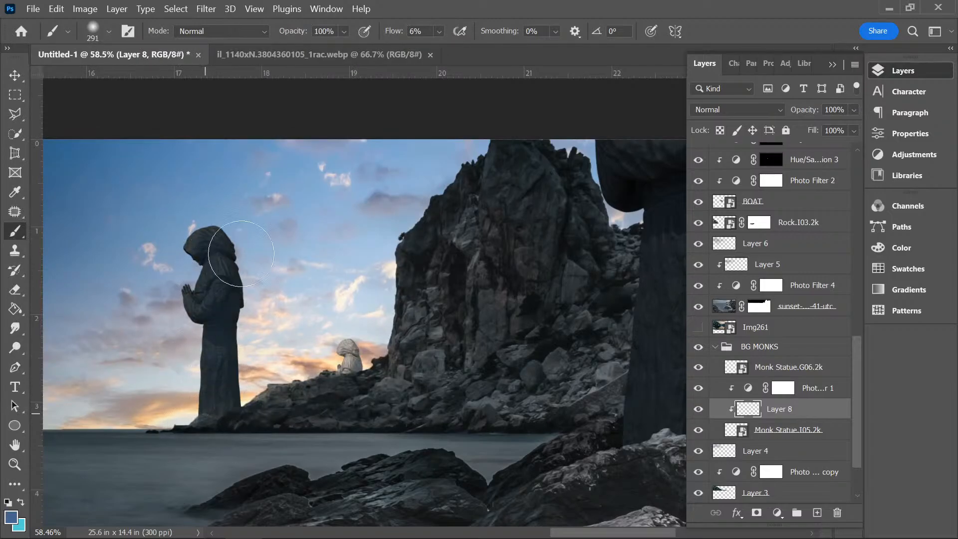
key("ctrl+minus")
key("ctrl+minus")
key("ctrl+minus")
key("ctrl+minus")
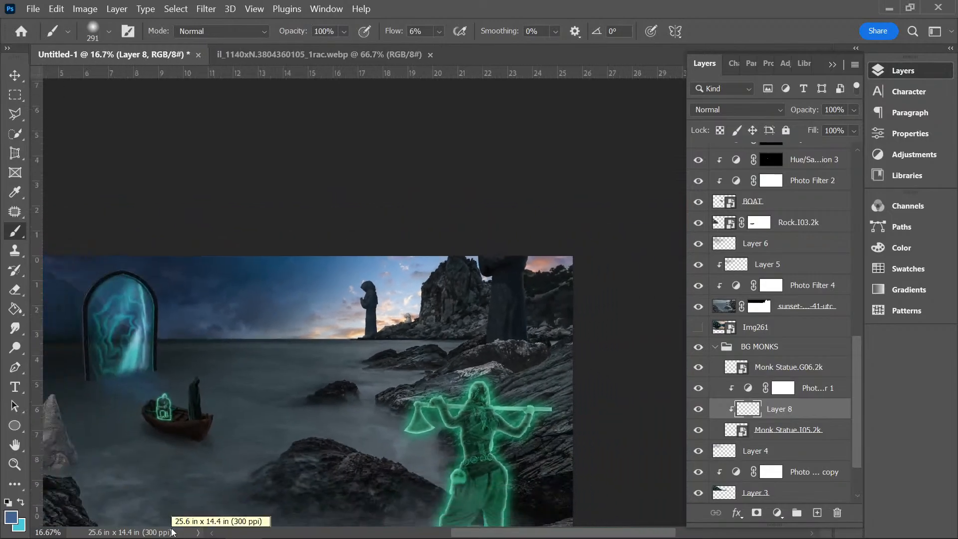
key("ctrl+plus")
key("ctrl+plus")
key("ctrl+plus")
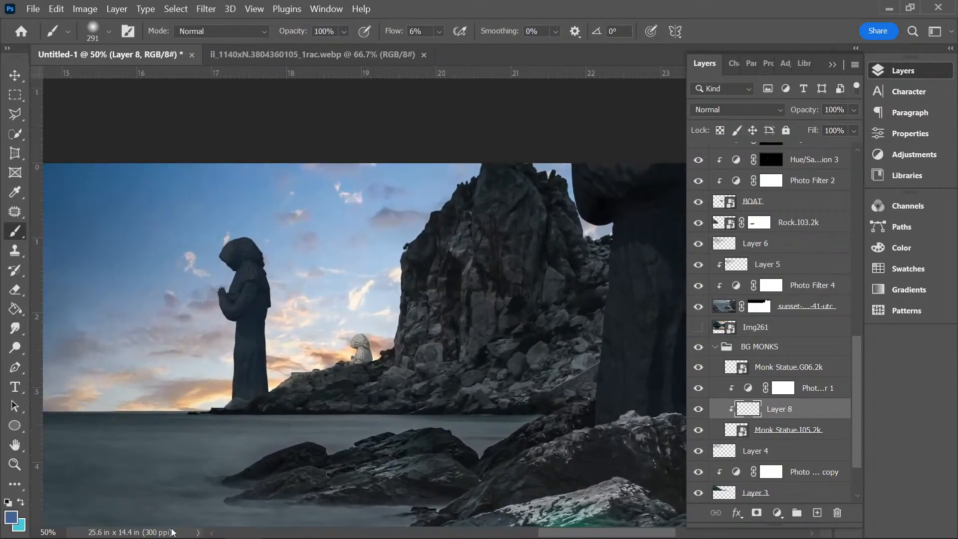
- Set the foreground colour to blue 4b6c97 and return to the Brush tool
left_click(11, 517)
left_click(621, 217)
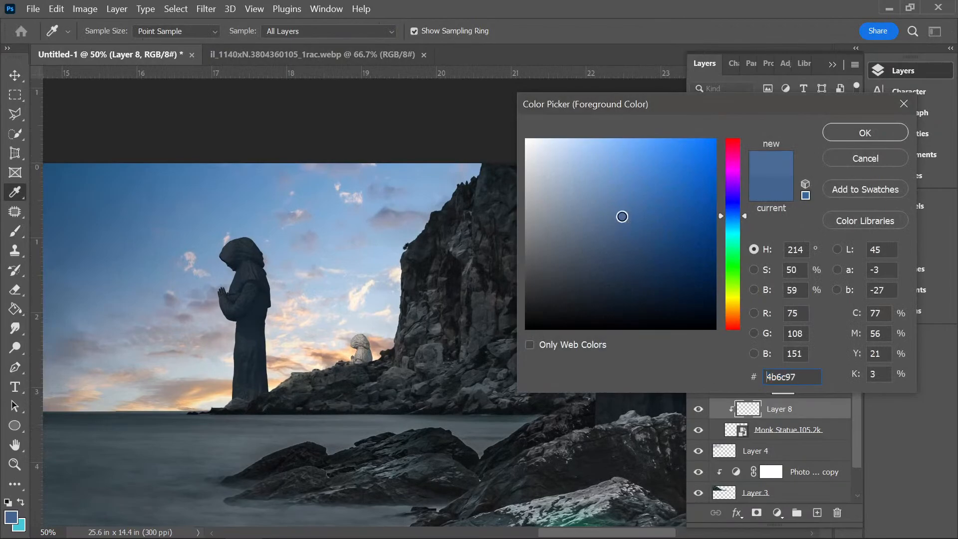
left_click(868, 132)
key("b")
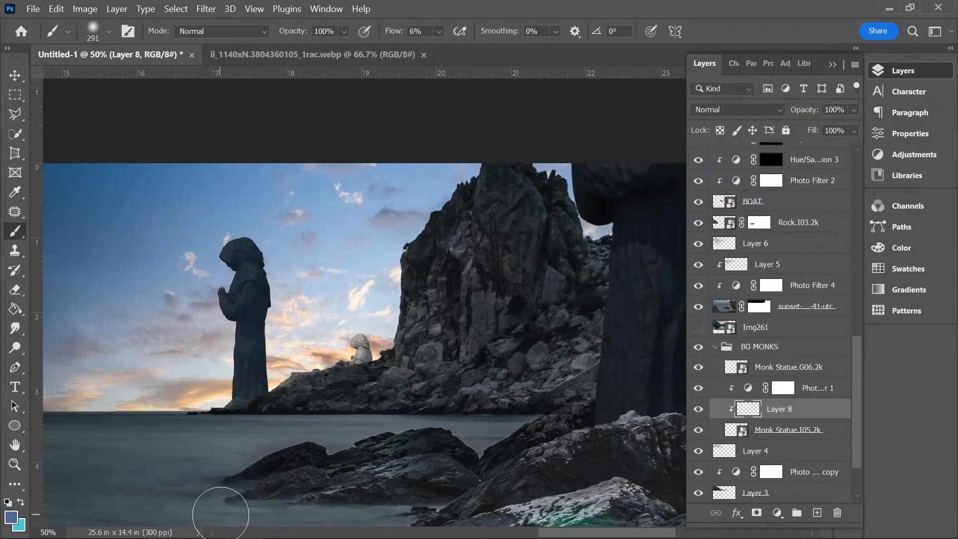
- Compare the praying statue with the Photo Filter 1 adjustment hidden and shown
left_click(783, 391)
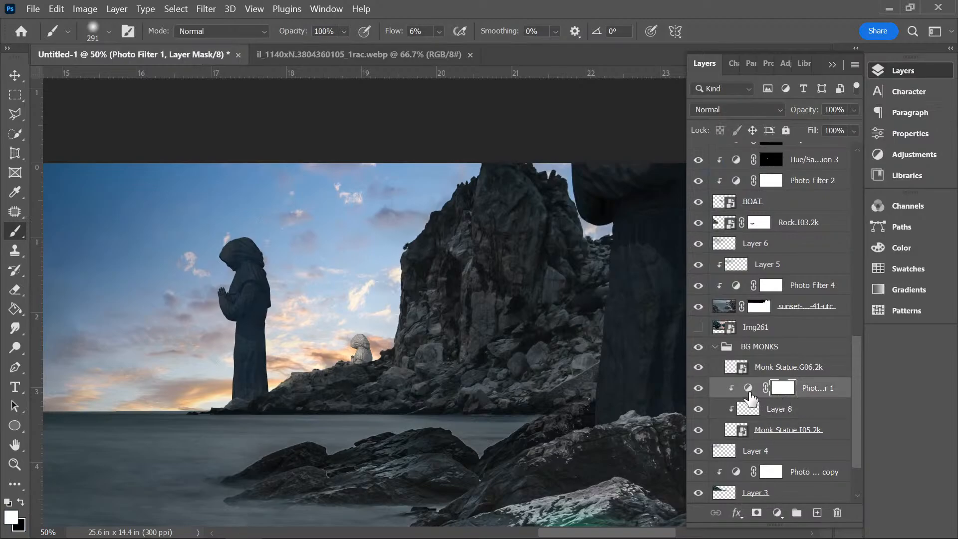
left_click(698, 388)
left_click(699, 387)
left_click(698, 388)
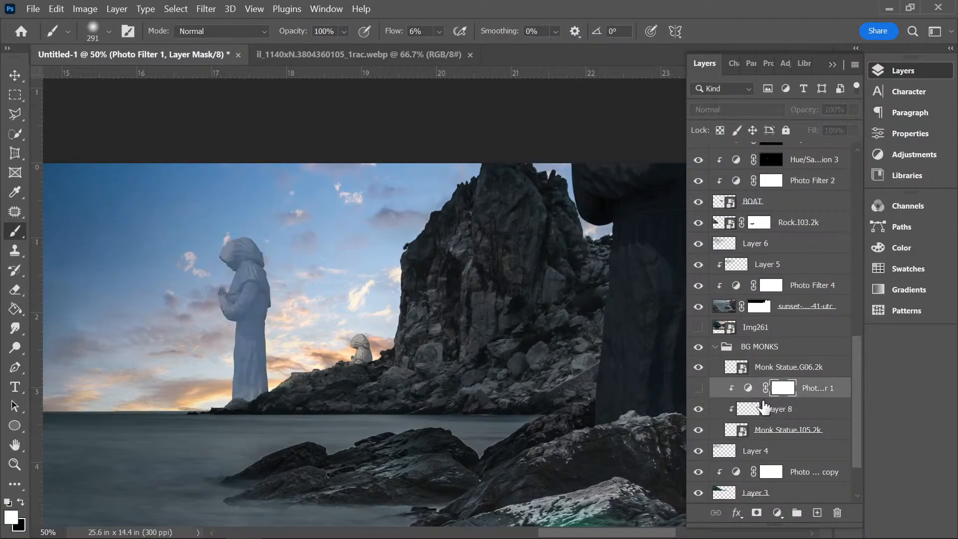
left_click(699, 389)
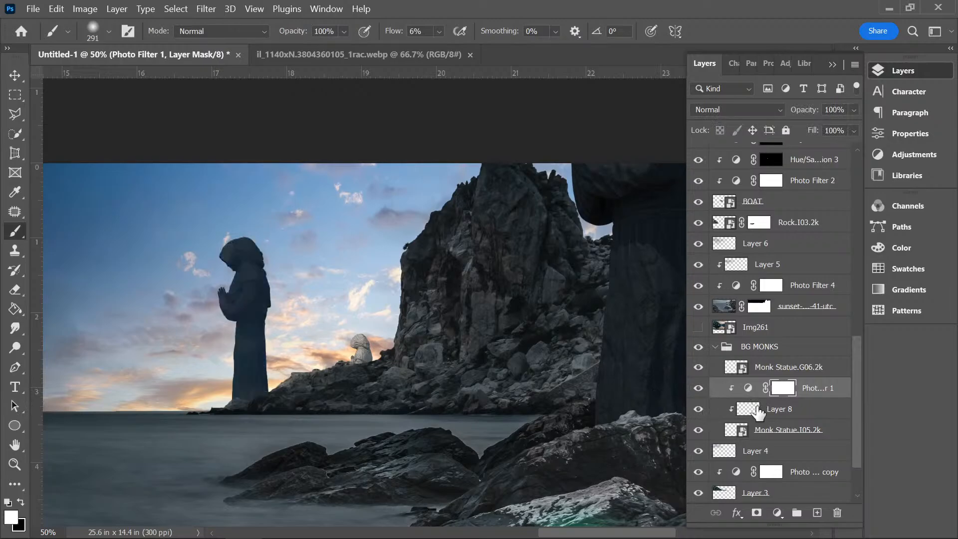
- Add a Hue/Saturation adjustment with hue -39 above Photo Filter 1 and clip it to the praying statue
left_click(777, 512)
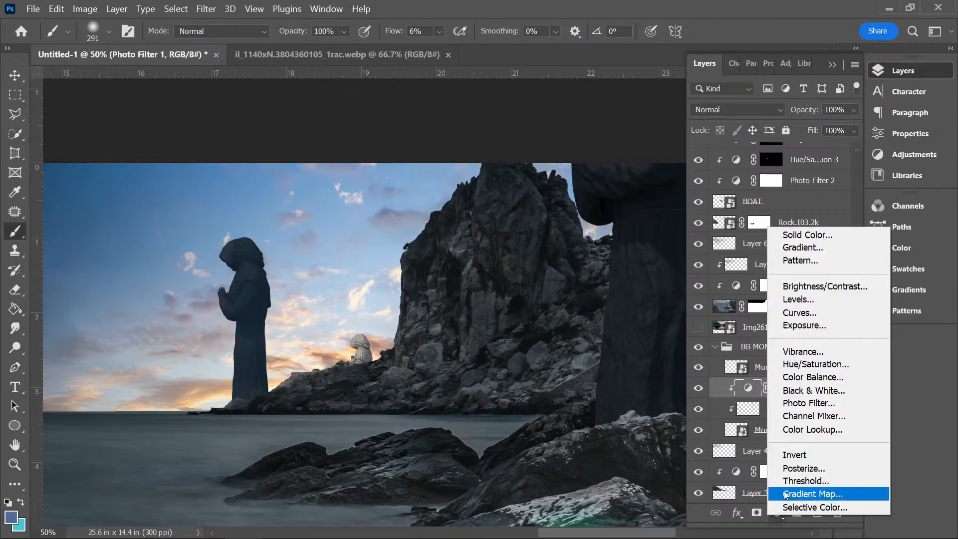
left_click(807, 367)
left_click_drag(766, 172, 741, 170)
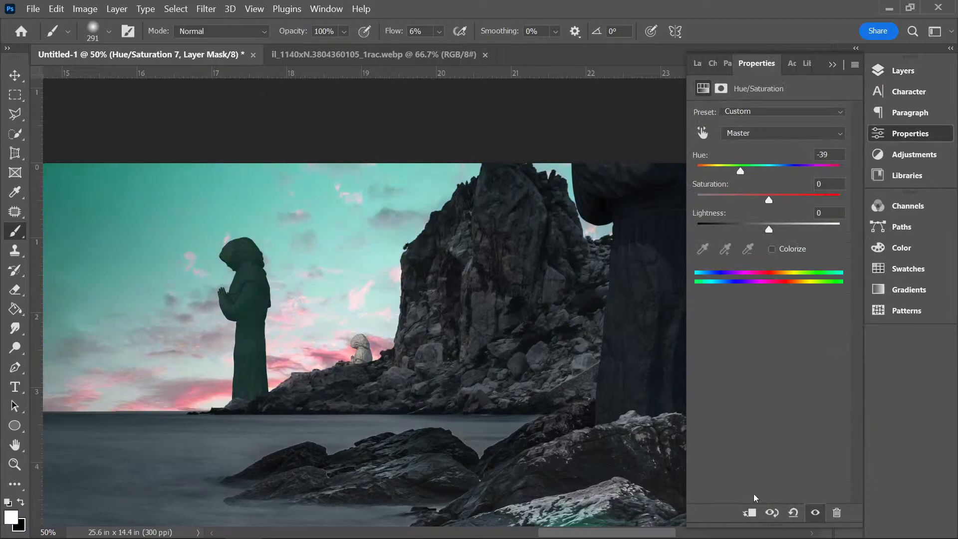
left_click(749, 512)
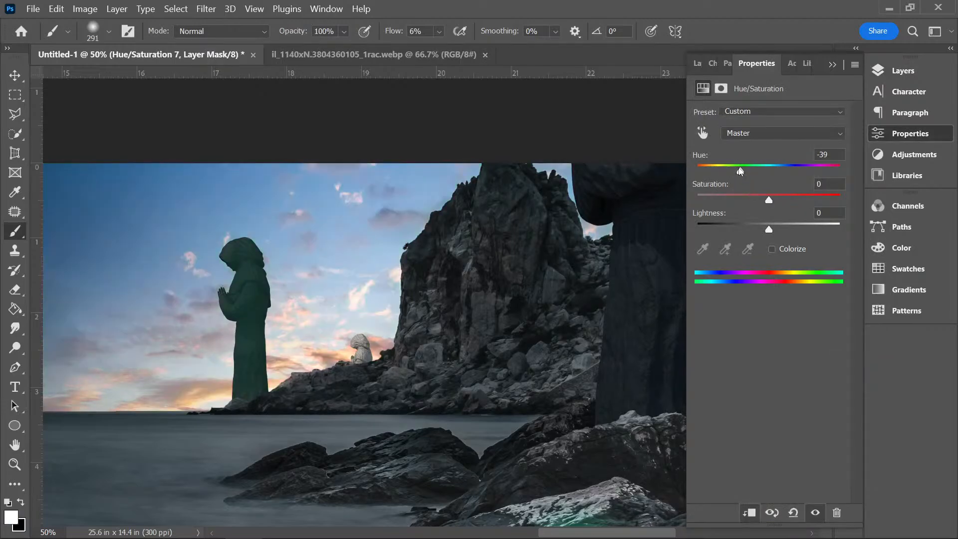
- Colorize the praying statue pale yellow with hue 53, saturation 13 and lightness +41
left_click_drag(740, 171, 719, 171)
left_click(772, 249)
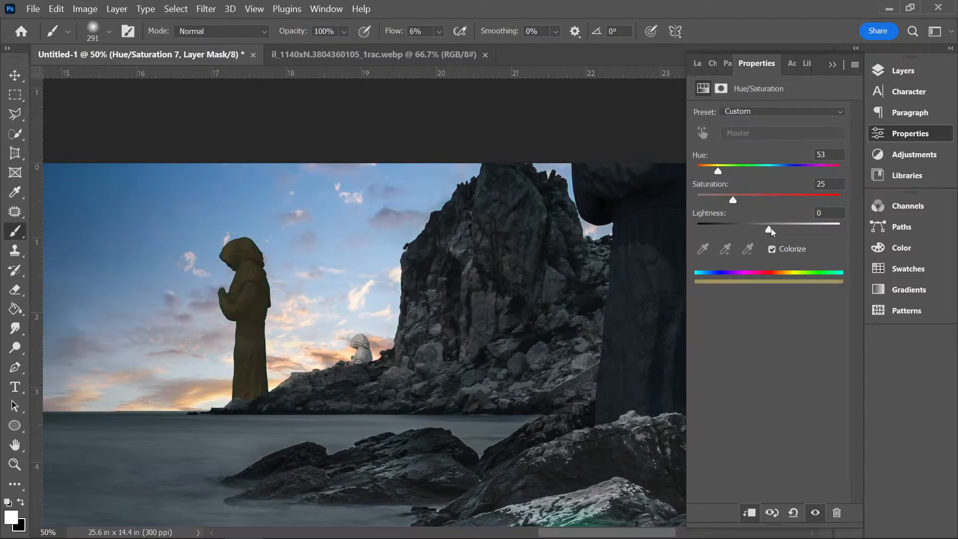
left_click_drag(769, 229, 799, 230)
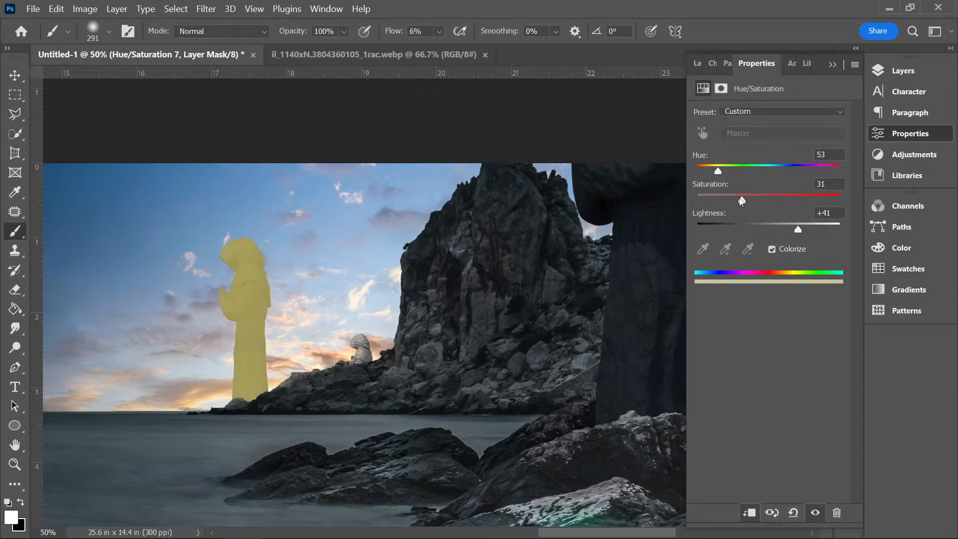
left_click_drag(734, 197, 729, 198)
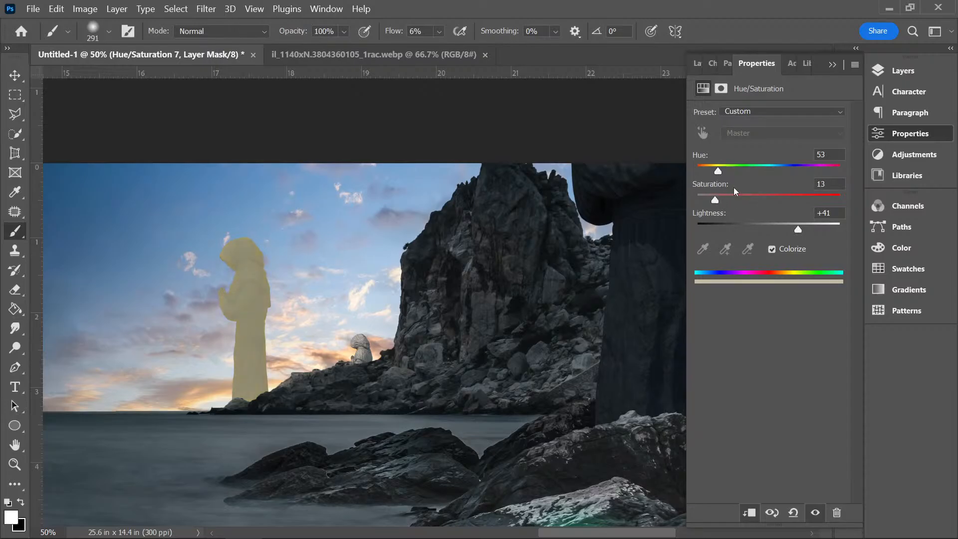
- Invert the mask of the statue's Hue/Saturation adjustment to black and clear the expanded panel from the canvas
left_click(917, 69)
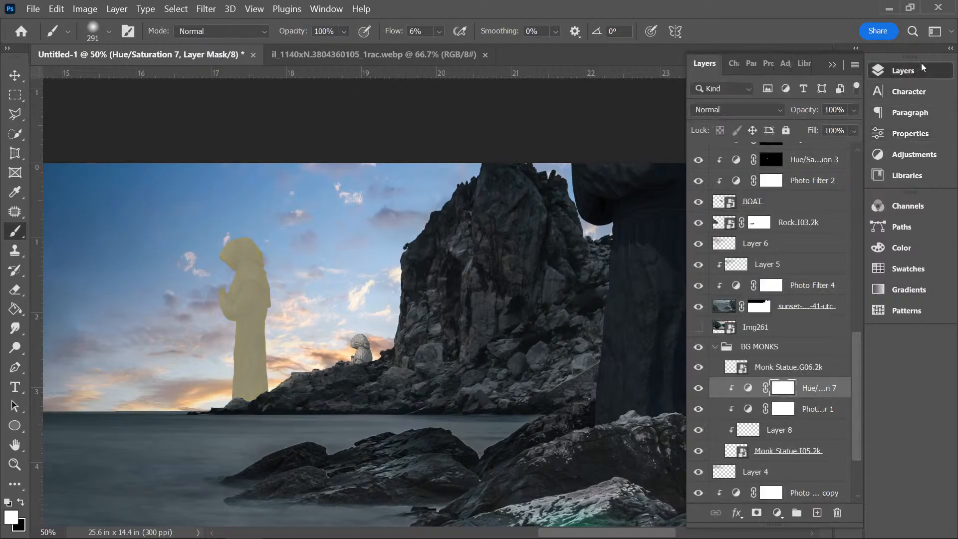
key("ctrl+i")
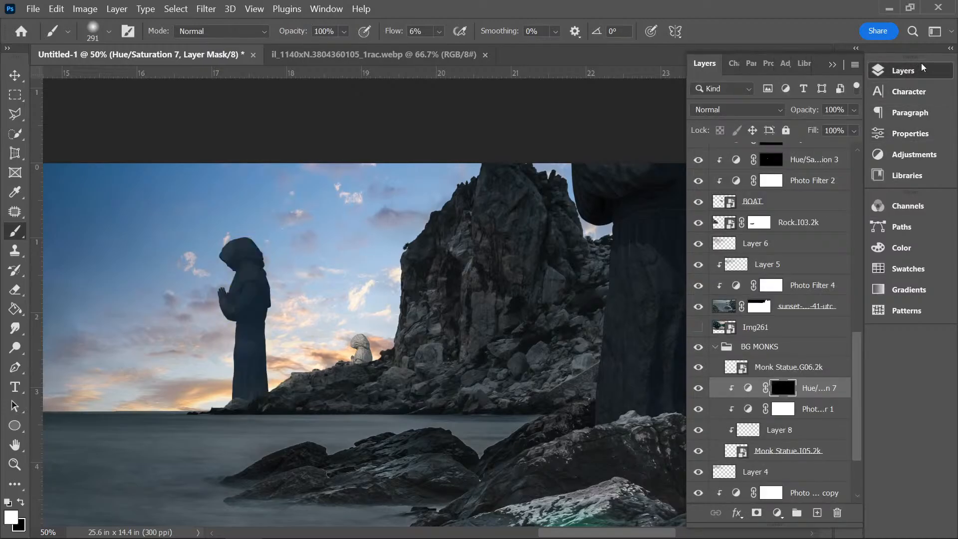
key("ctrl+plus")
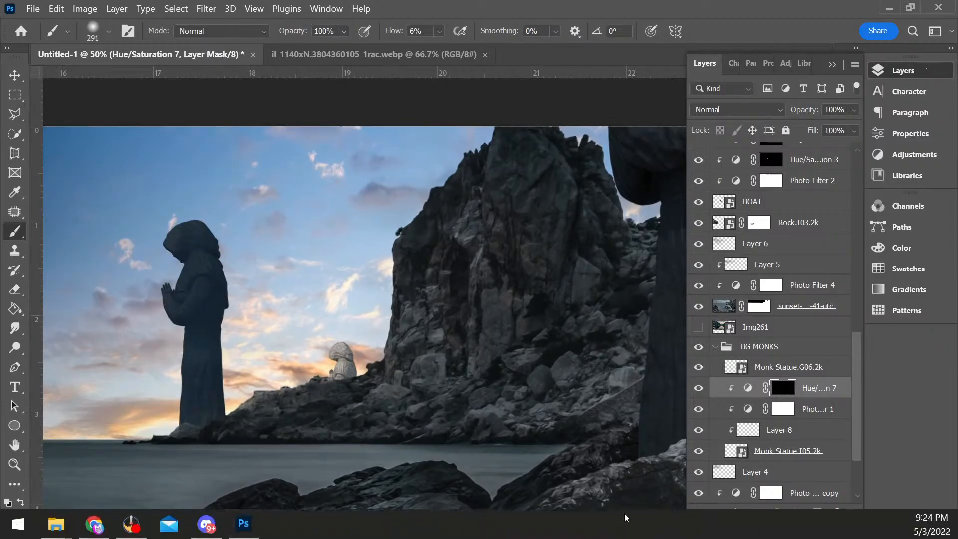
key("ctrl+plus")
left_click(833, 65)
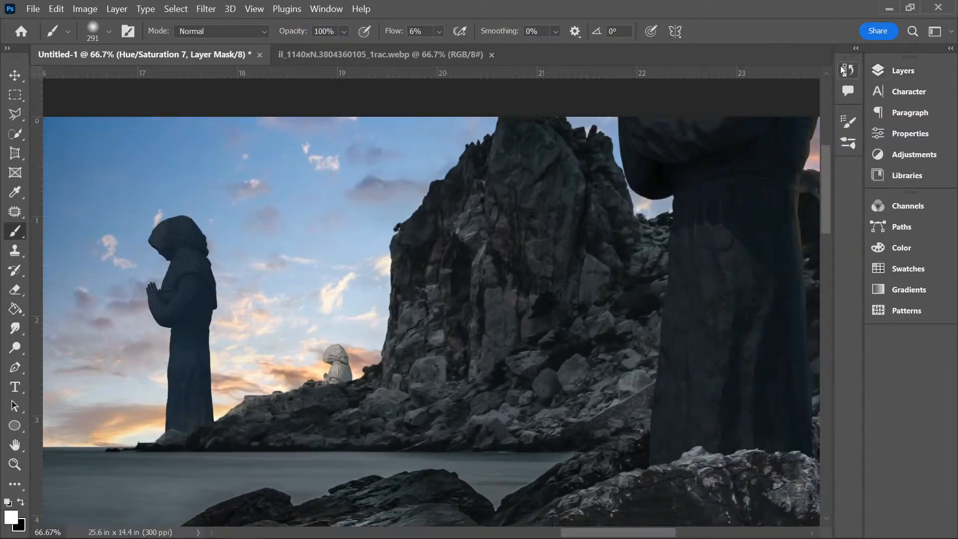
- Select the Textured light brush from the Sketch Brushes at a size of 6 px
left_click(106, 30)
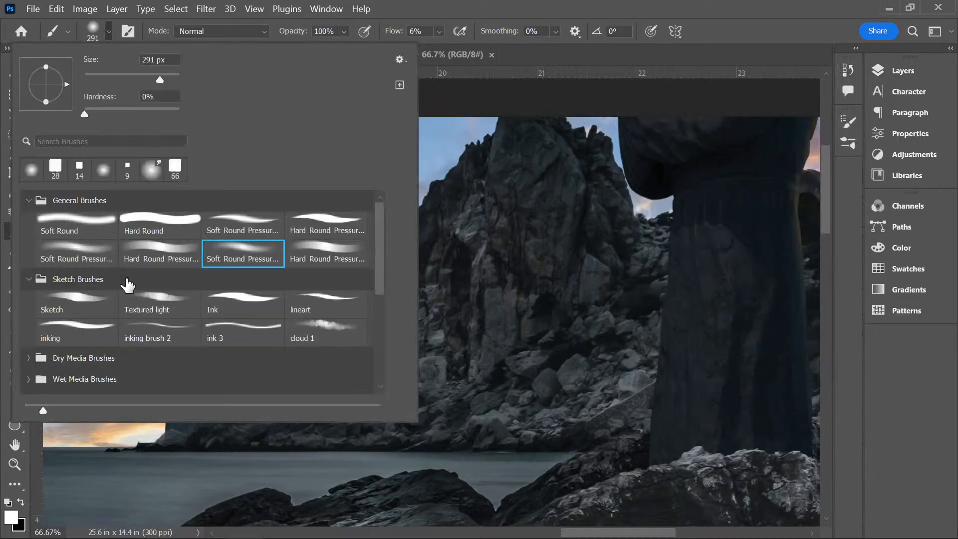
left_click(152, 301)
left_click_drag(91, 81, 87, 80)
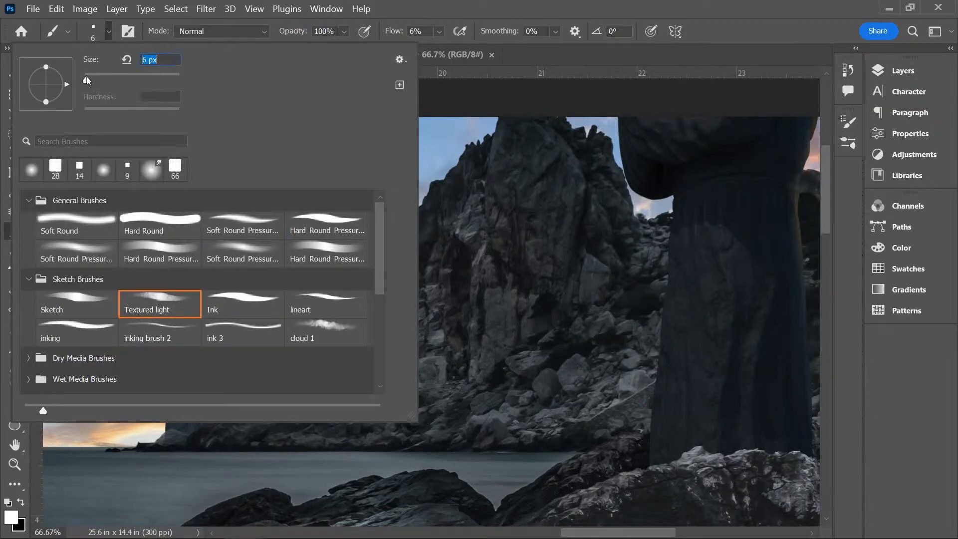
left_click(467, 4)
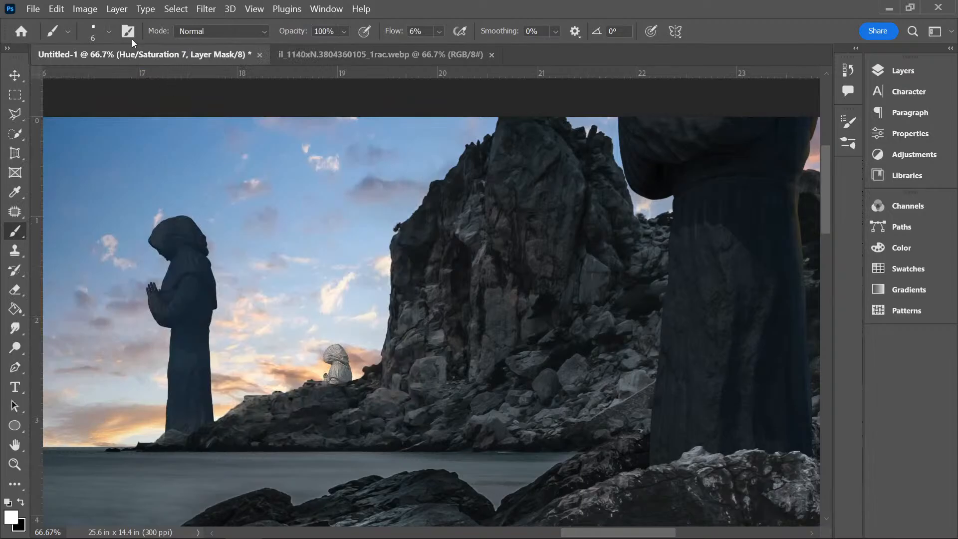
- Paint thin white highlights on the Hue/Saturation mask along the back edge of the praying statue's hood and shoulder
key("ctrl+plus")
key("ctrl+plus")
left_click(522, 533)
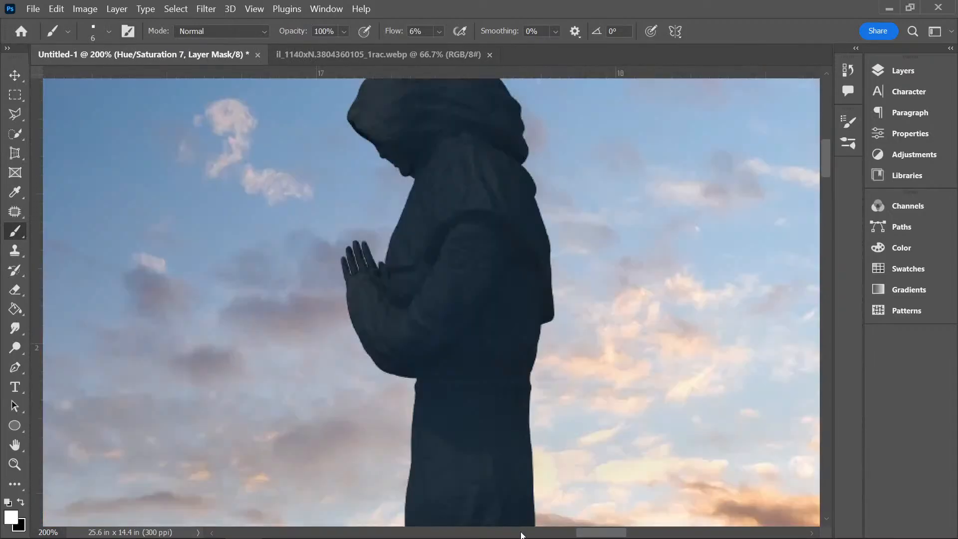
left_click(522, 533)
left_click(485, 533)
left_click_drag(506, 533, 601, 533)
left_click_drag(831, 166, 822, 148)
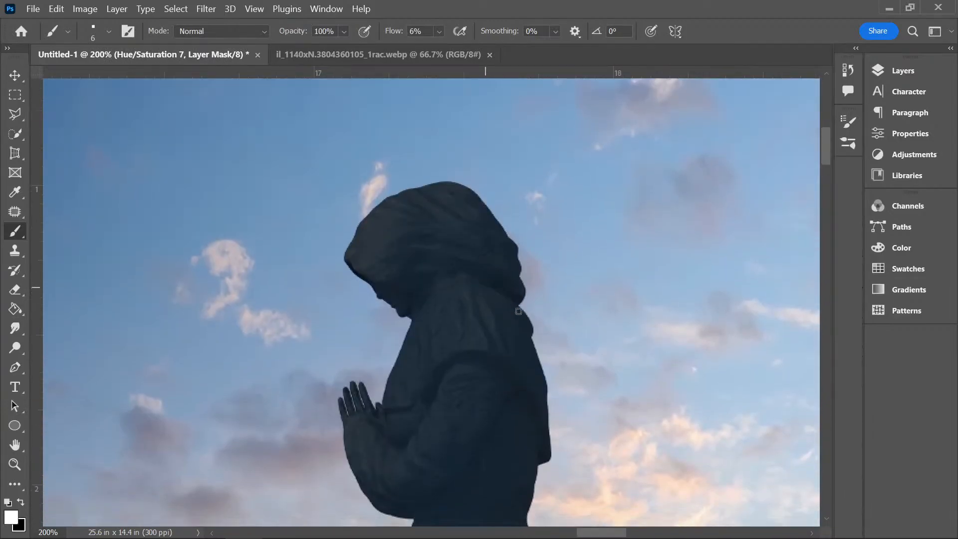
mouse_move(525, 318)
left_mouse_down()
mouse_move(505, 297)
mouse_move(526, 331)
left_mouse_up()
mouse_move(473, 223)
left_mouse_down()
mouse_move(505, 234)
mouse_move(461, 222)
mouse_move(518, 251)
mouse_move(484, 200)
mouse_move(458, 181)
mouse_move(430, 187)
mouse_move(493, 203)
mouse_move(467, 188)
mouse_move(495, 215)
mouse_move(460, 178)
mouse_move(420, 186)
mouse_move(529, 145)
mouse_move(450, 133)
mouse_move(472, 187)
mouse_move(508, 234)
mouse_move(463, 205)
mouse_move(519, 235)
mouse_move(523, 245)
mouse_move(506, 233)
mouse_move(522, 273)
left_mouse_up()
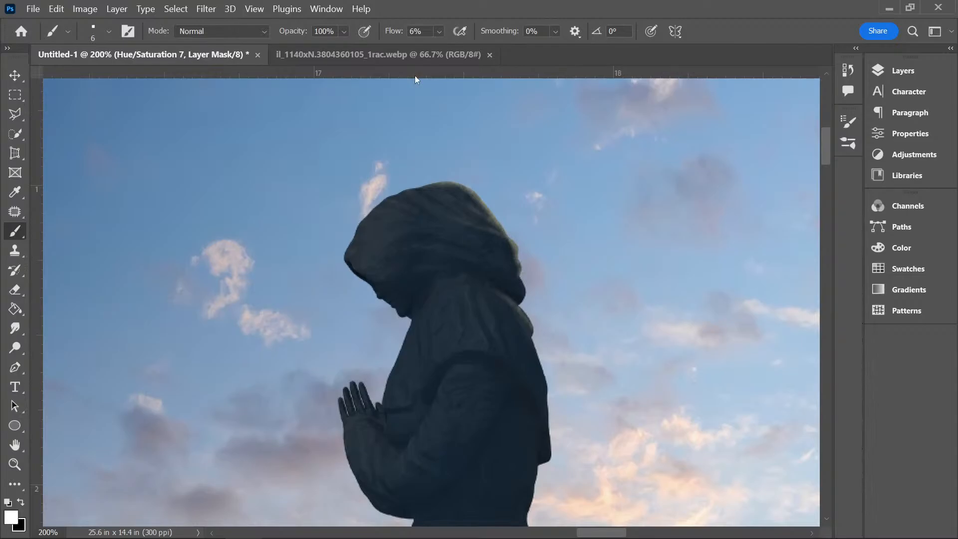
- Enlarge the brush to 28 px and paint broader mask highlights over the praying statue's hood and back
left_click(110, 33)
left_click(97, 76)
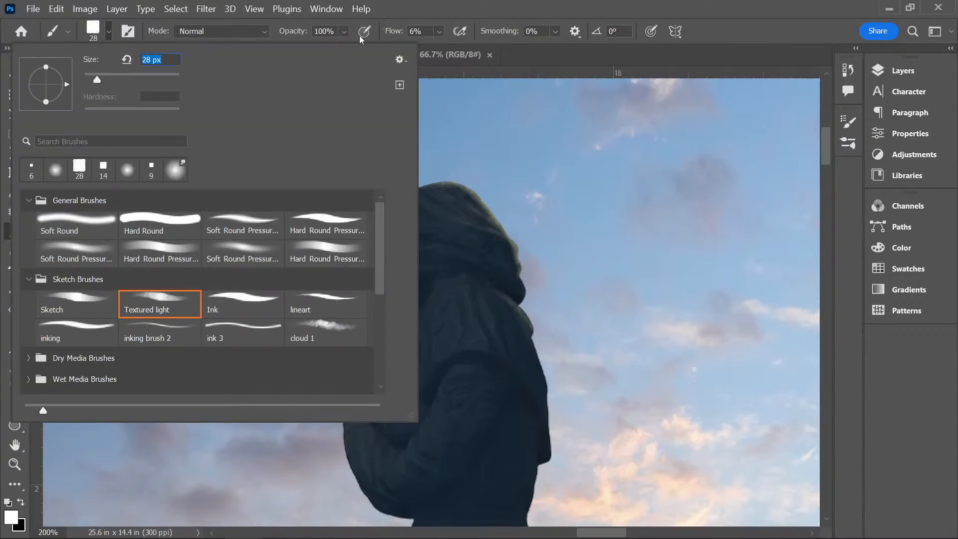
left_click(456, 7)
mouse_move(434, 205)
left_mouse_down()
mouse_move(485, 218)
mouse_move(406, 194)
mouse_move(475, 224)
mouse_move(501, 250)
mouse_move(496, 236)
mouse_move(490, 266)
mouse_move(517, 291)
mouse_move(511, 273)
mouse_move(443, 229)
mouse_move(503, 260)
mouse_move(464, 275)
mouse_move(495, 224)
mouse_move(516, 245)
mouse_move(488, 213)
mouse_move(522, 259)
mouse_move(511, 260)
mouse_move(501, 225)
mouse_move(541, 319)
mouse_move(427, 192)
mouse_move(391, 193)
mouse_move(452, 187)
mouse_move(498, 220)
mouse_move(538, 328)
left_mouse_up()
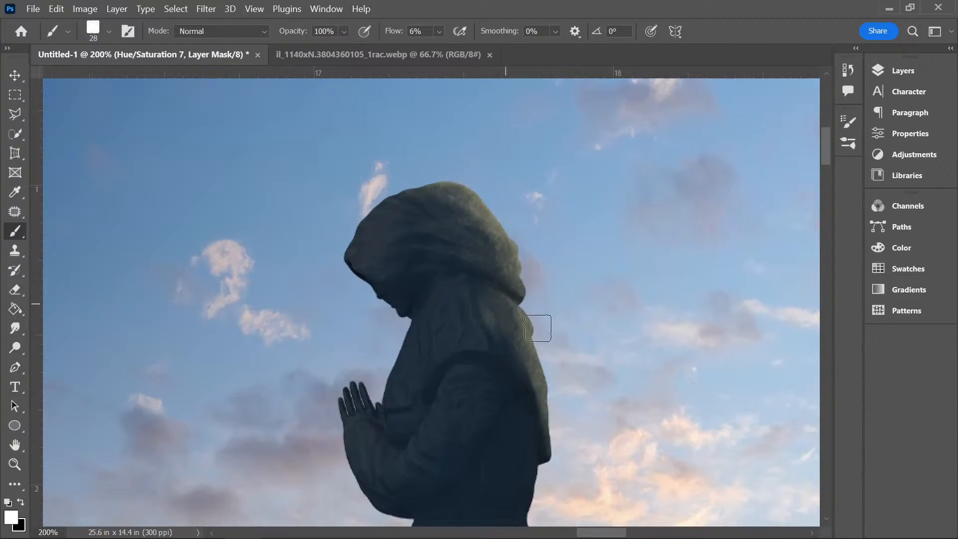
key("ctrl+minus")
key("ctrl+minus")
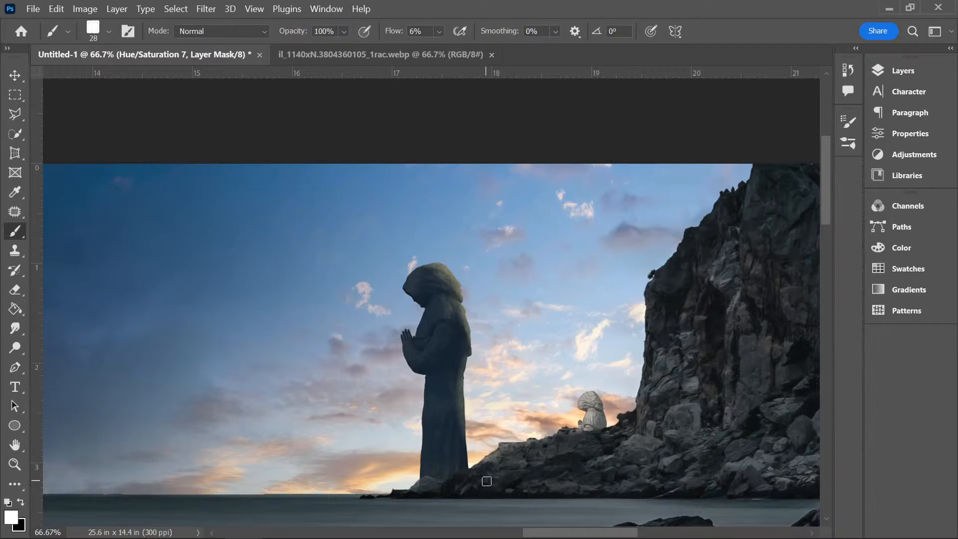
- Add a Brightness/Contrast adjustment with brightness -103 clipped to the praying statue and invert its mask to black
left_click(919, 71)
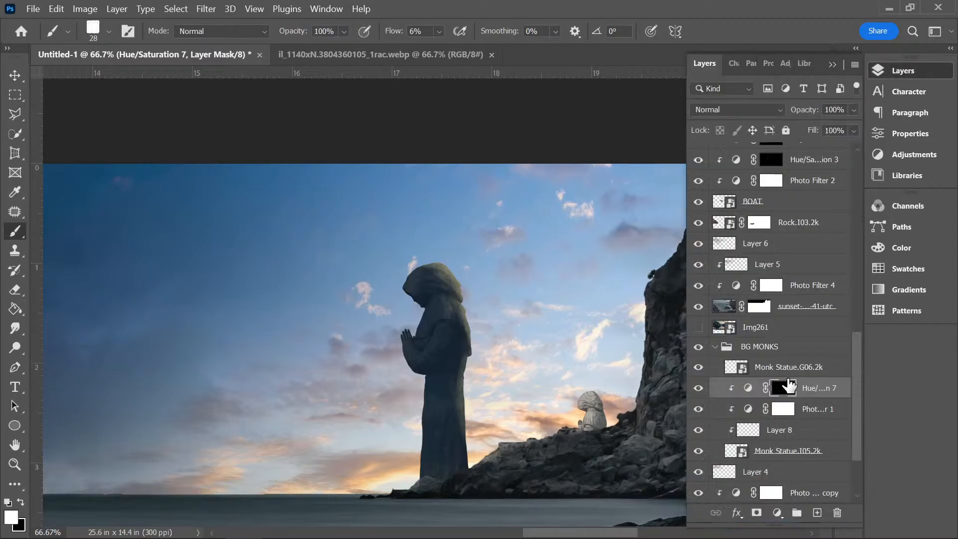
left_click(777, 513)
left_click(822, 284)
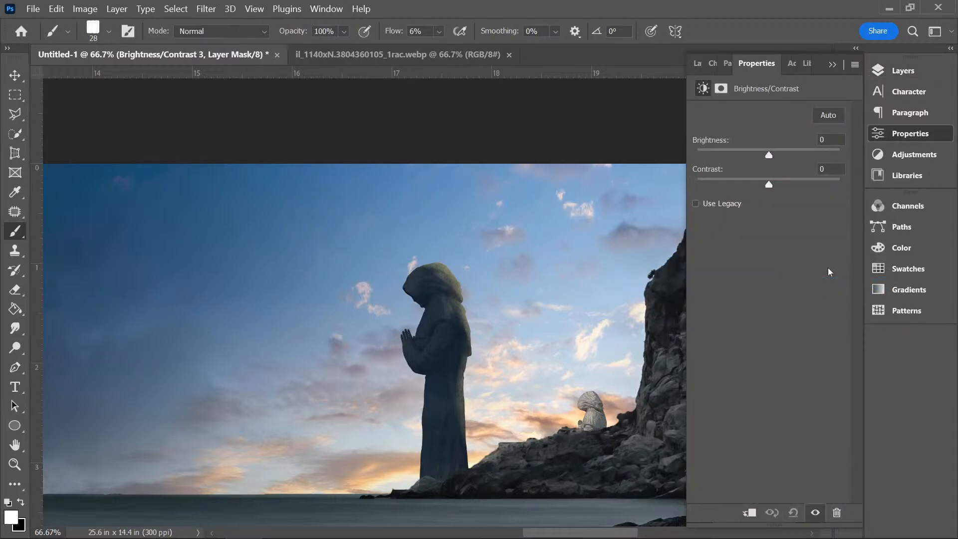
left_click_drag(769, 155, 721, 148)
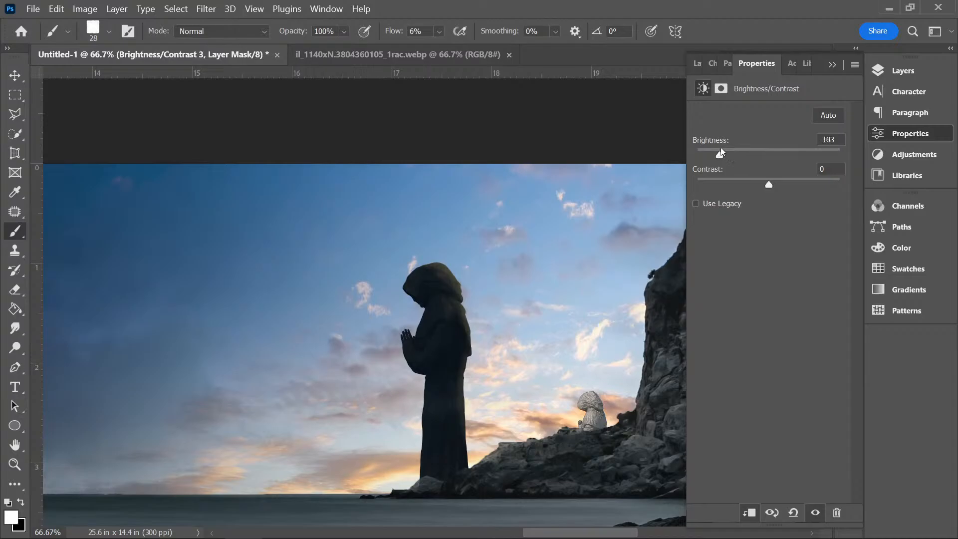
left_click(899, 69)
key("ctrl+i")
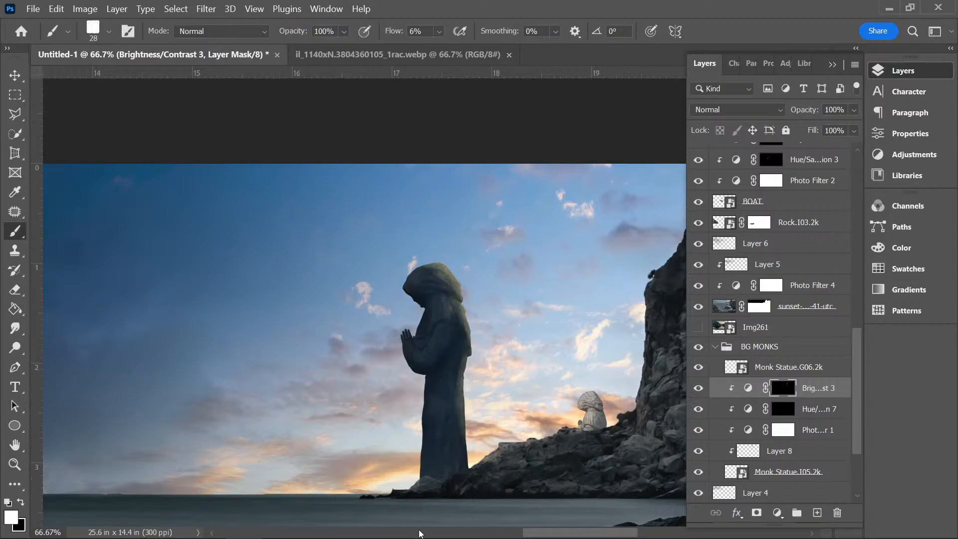
- Examine the praying statue's shading against the sky and cliff at several zoom levels
left_click(834, 65)
left_click_drag(826, 171, 825, 194)
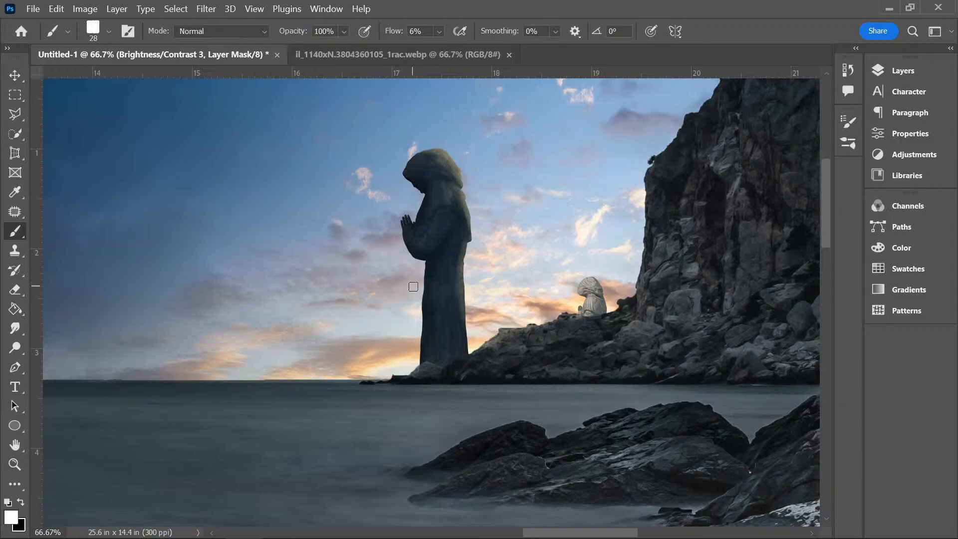
scroll(413, 286, "down", 2)
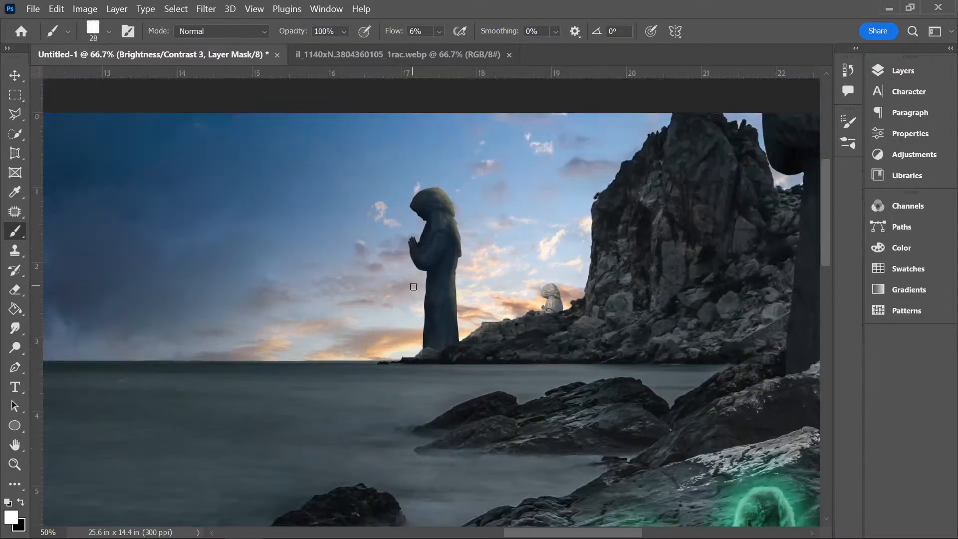
scroll(413, 287, "up", 3)
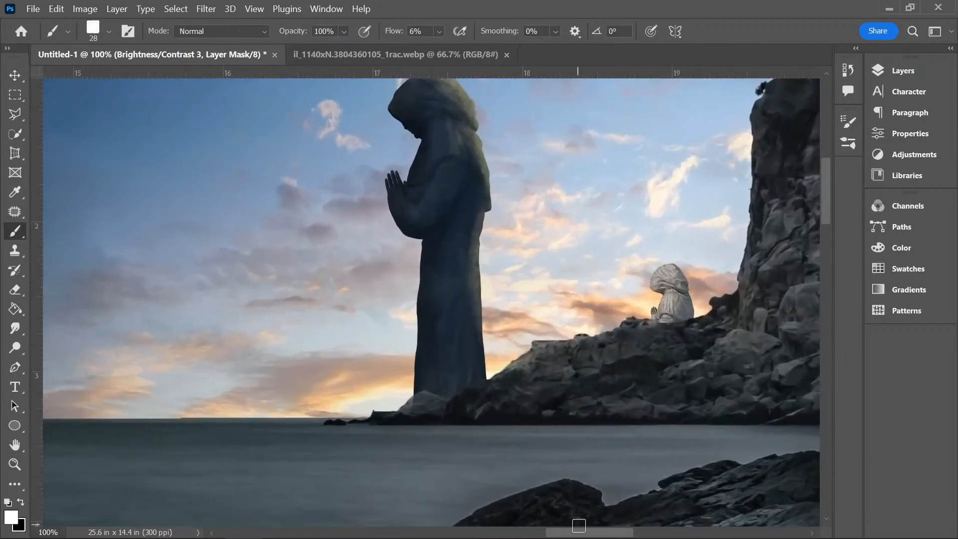
scroll(603, 518, "right", 4)
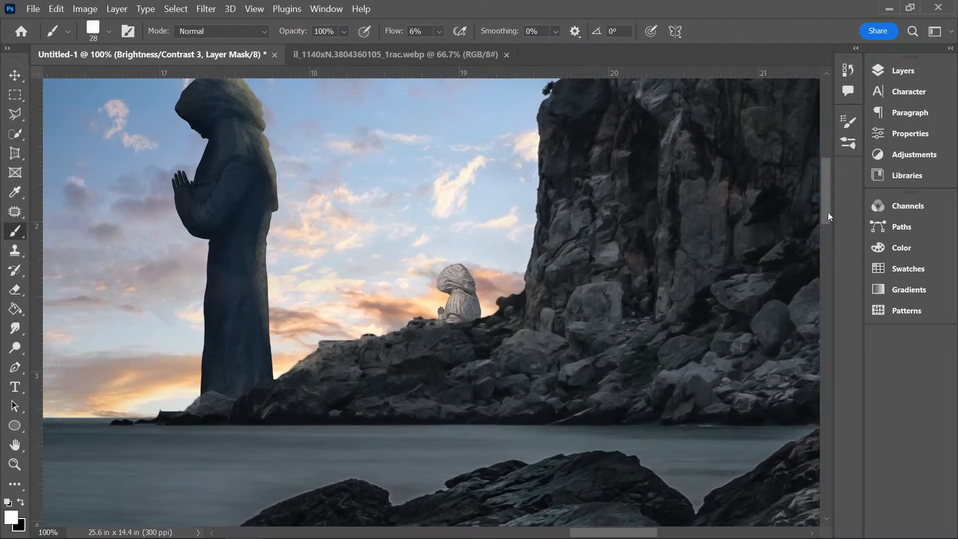
scroll(827, 200, "up", 2)
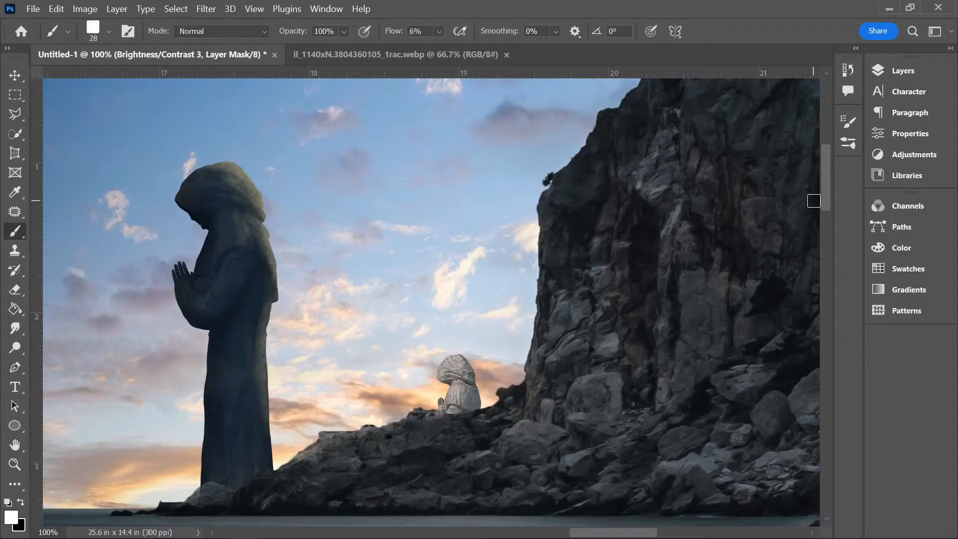
- Try placing a copy of the Photo Filter 1 adjustment directly above Monk Statue.I05.2k and undo the duplication
left_click(909, 73)
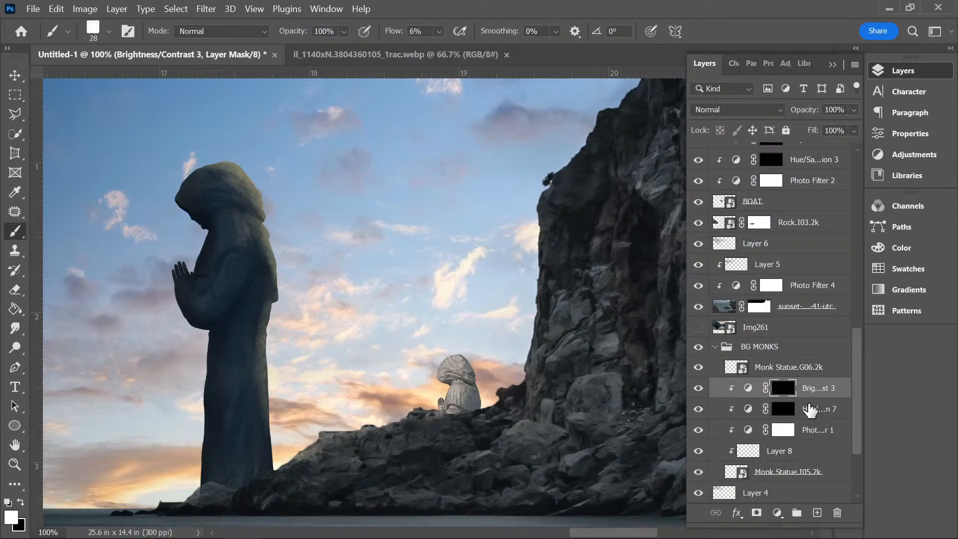
left_click(816, 438)
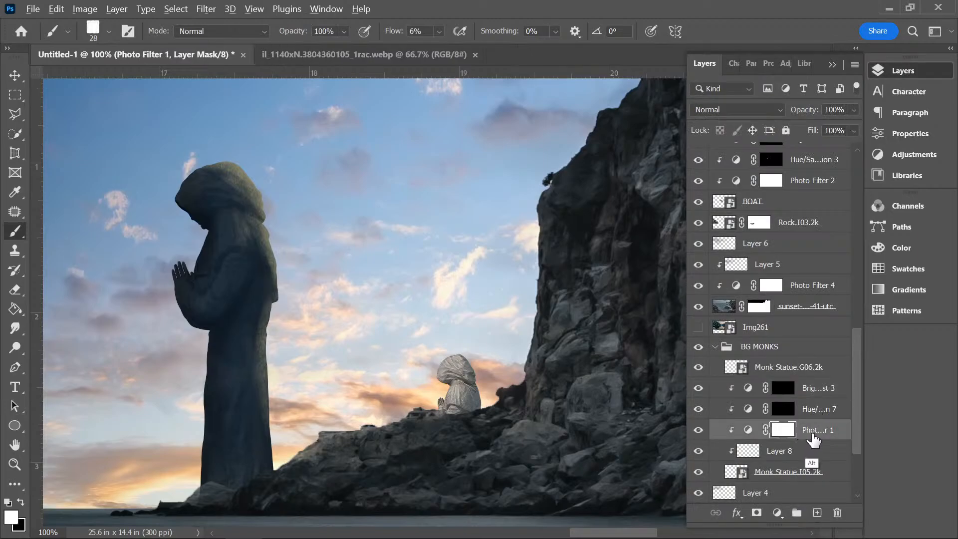
scroll(849, 384, "down", 3)
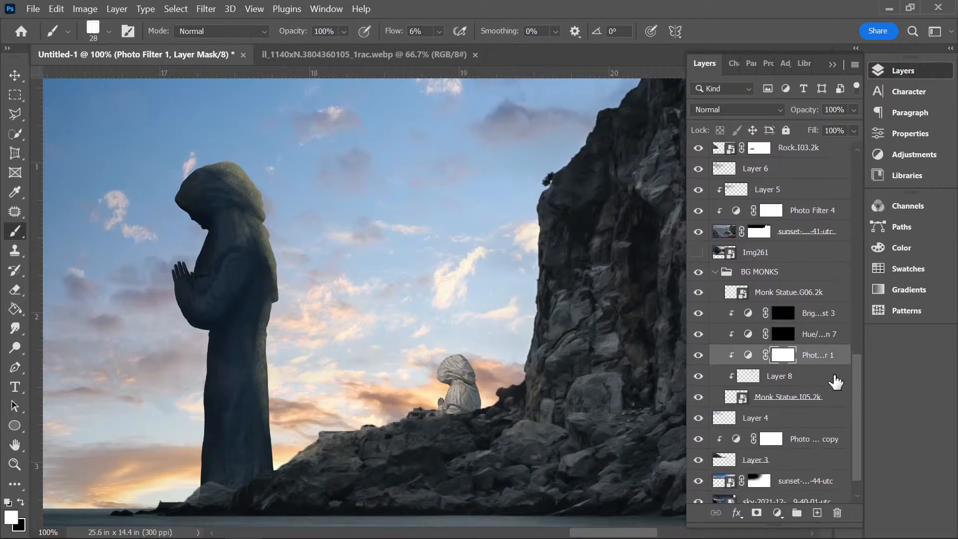
left_click_drag(819, 366, 822, 398)
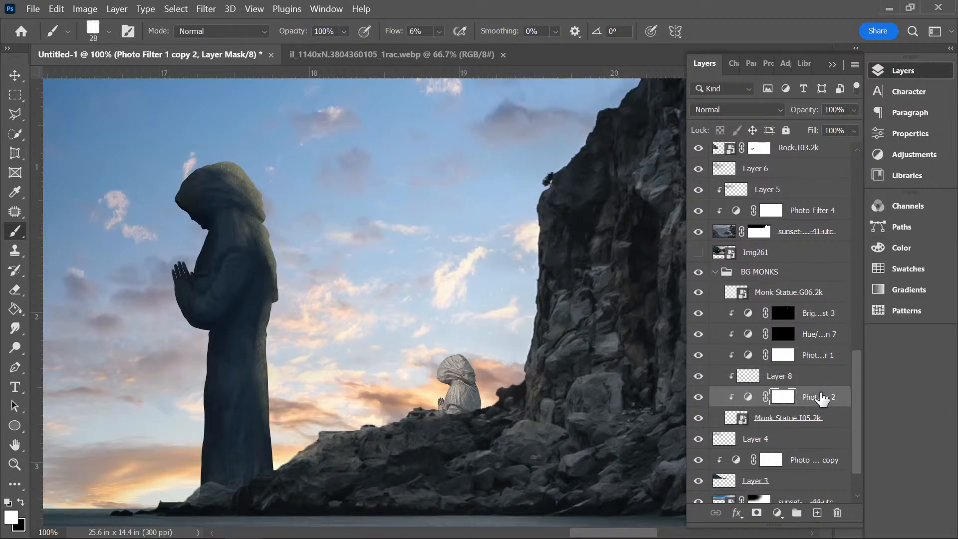
key("ctrl+z")
- Duplicate the Photo Filter 1 adjustment above Monk Statue.G06.2k and clip the copy to that small statue
left_click(794, 399)
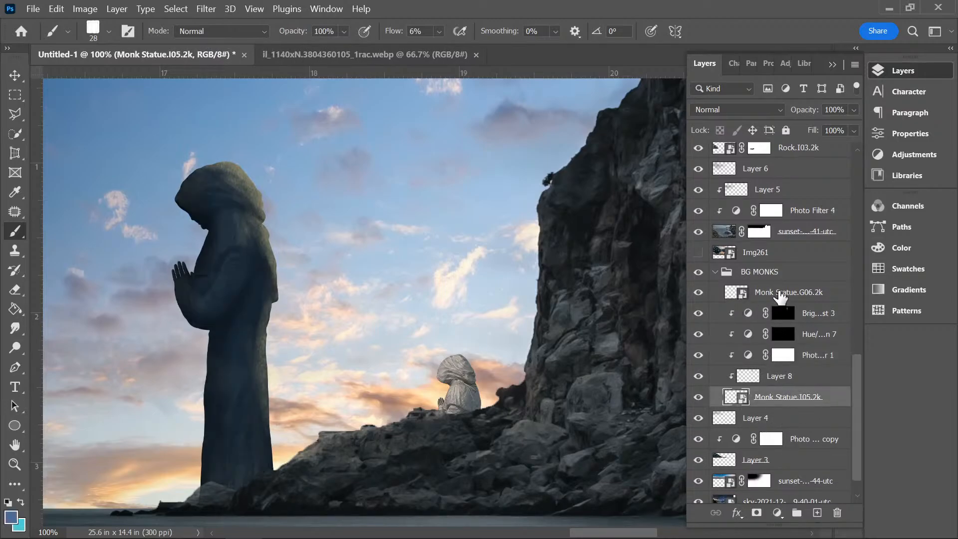
left_click_drag(812, 361, 801, 292)
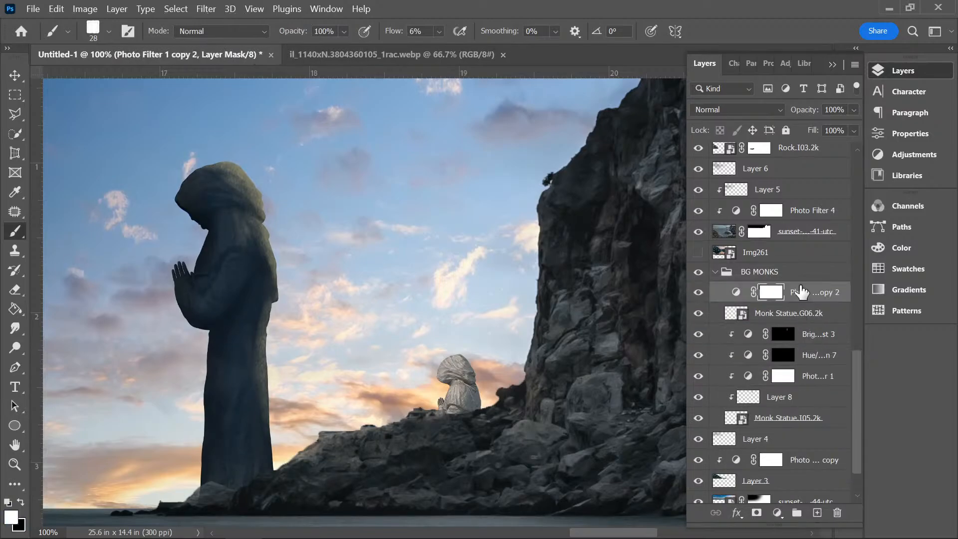
right_click(801, 292)
left_click(712, 341)
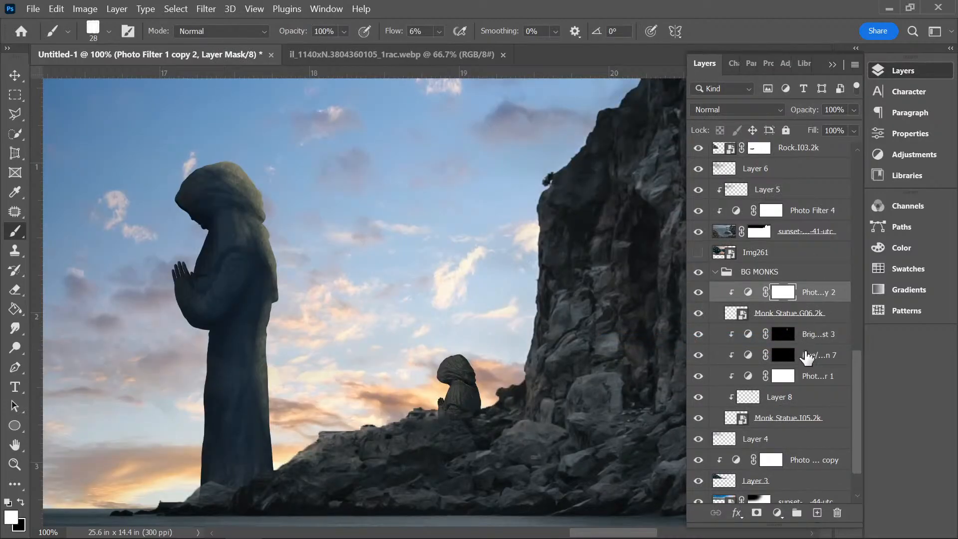
- Duplicate Hue/Saturation 7 above the small statue's photo filter, clip it, and paint mask highlights on the statue's hood and back
left_click(821, 360)
left_click_drag(821, 360, 821, 288)
right_click(821, 277)
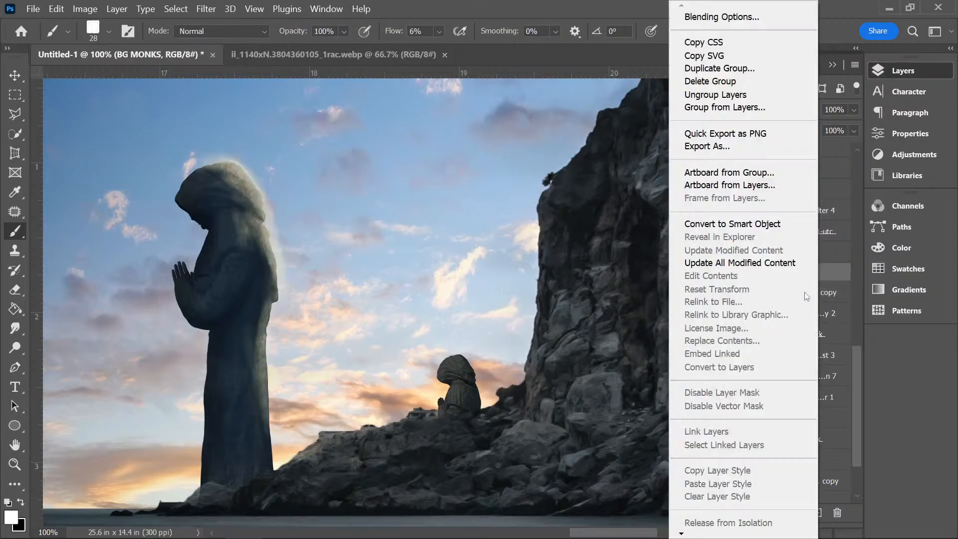
left_click(831, 284)
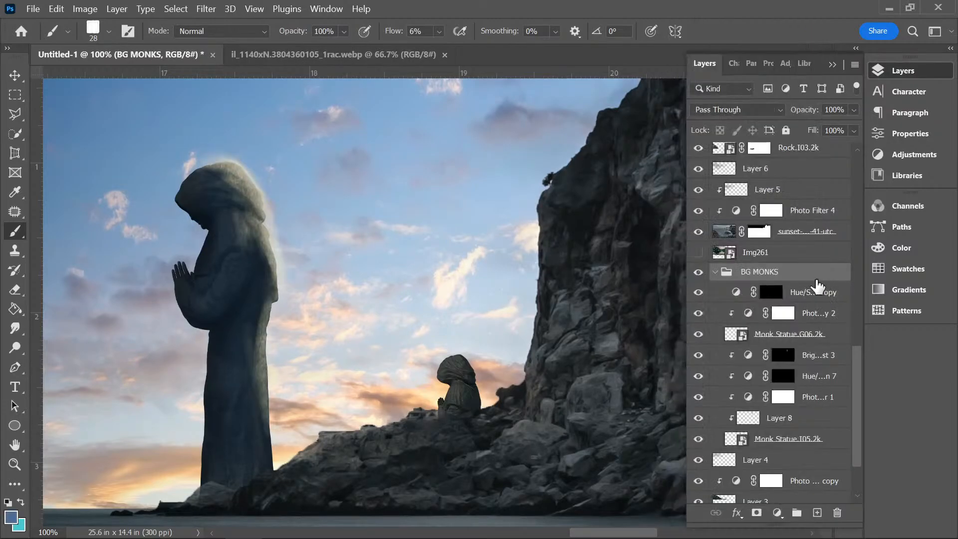
left_click(827, 292)
right_click(821, 282)
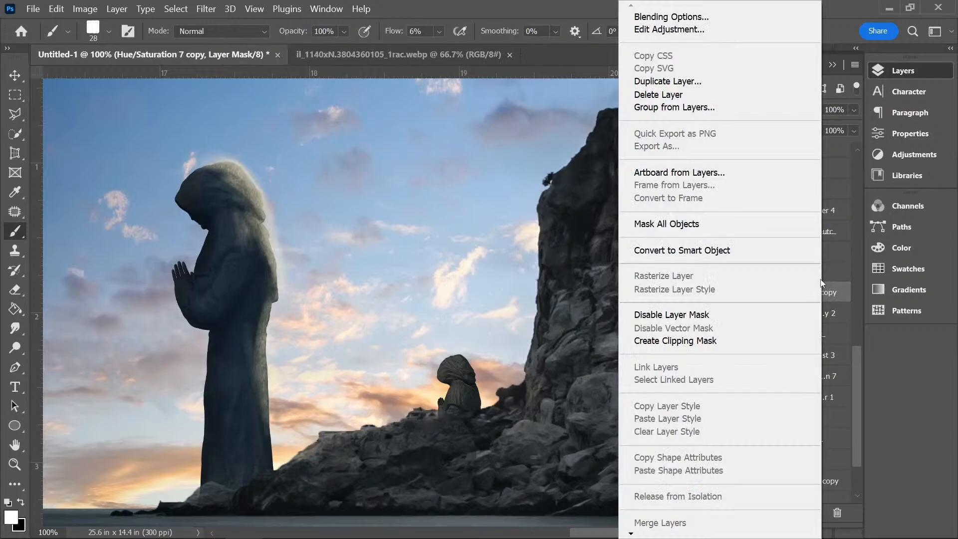
left_click(724, 342)
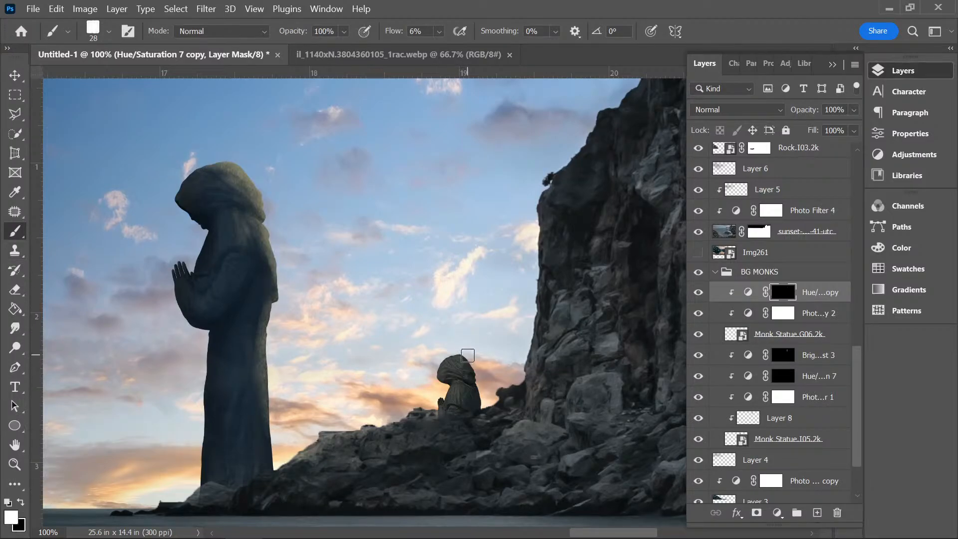
mouse_move(466, 357)
left_mouse_down()
mouse_move(481, 411)
mouse_move(474, 368)
mouse_move(482, 401)
mouse_move(461, 352)
mouse_move(480, 398)
mouse_move(452, 359)
mouse_move(446, 364)
mouse_move(469, 409)
left_mouse_up()
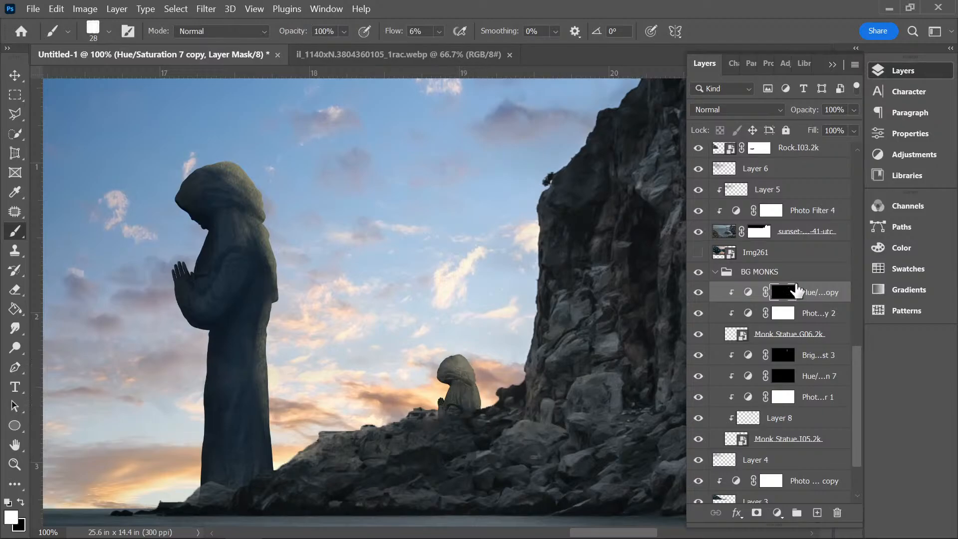
- Add an empty layer above the small statue's Hue/Saturation adjustment and clip it to Monk Statue.G06.2k
left_click(817, 512)
right_click(809, 502)
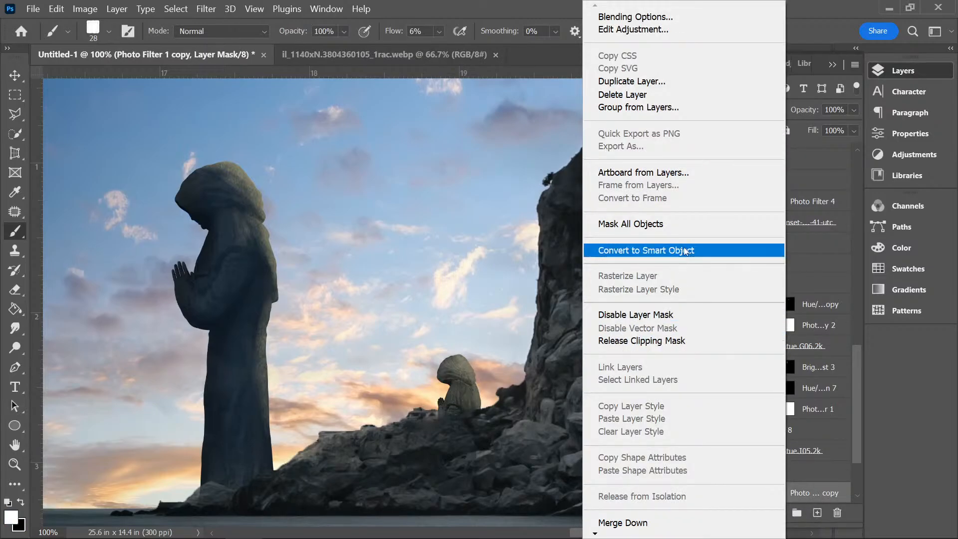
left_click(828, 31)
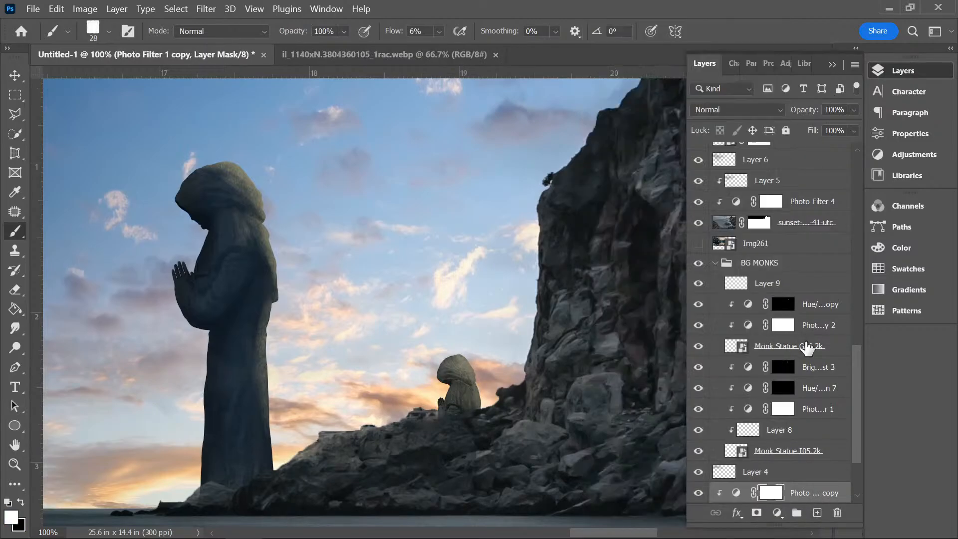
left_click(806, 285)
right_click(805, 283)
left_click(719, 341)
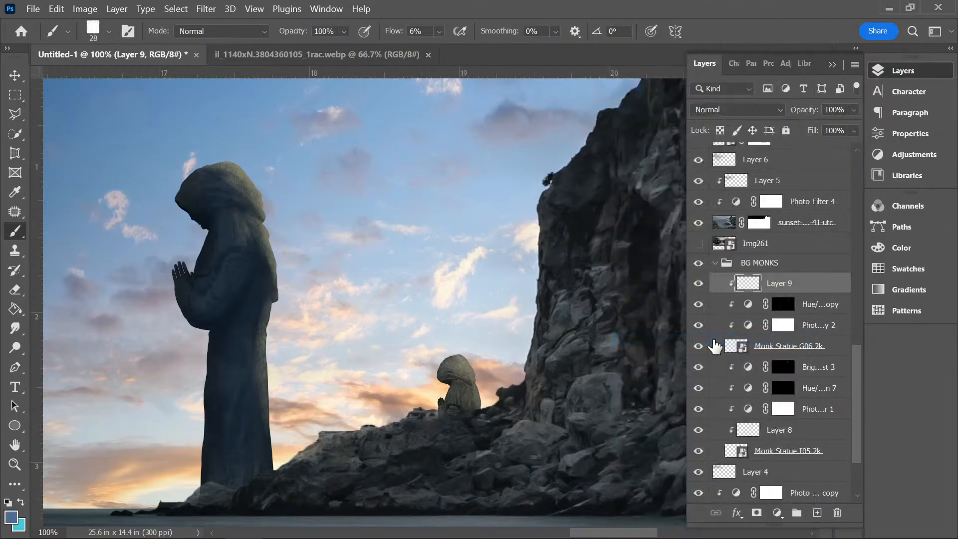
- Change the foreground colour to a lighter, softer blue
left_click(12, 519)
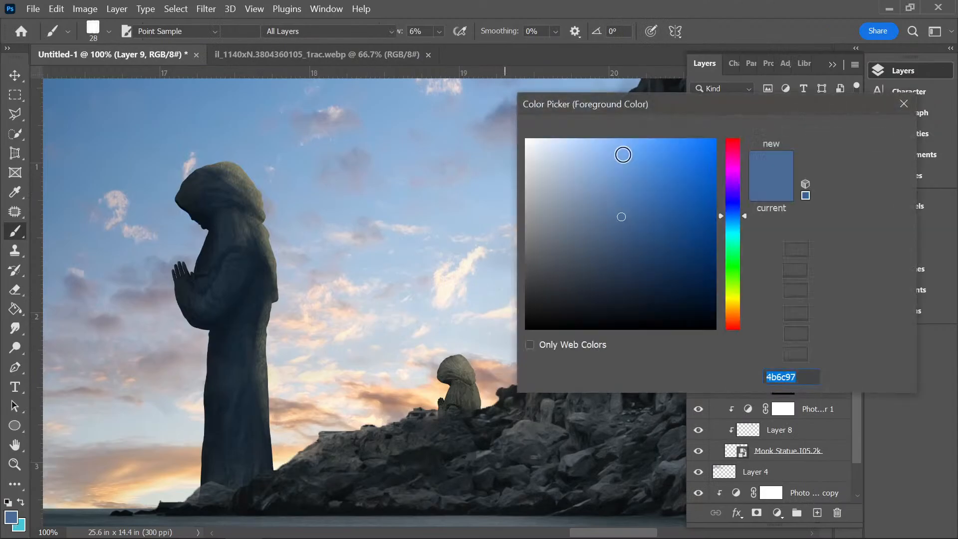
left_click_drag(624, 197, 606, 195)
left_click(833, 125)
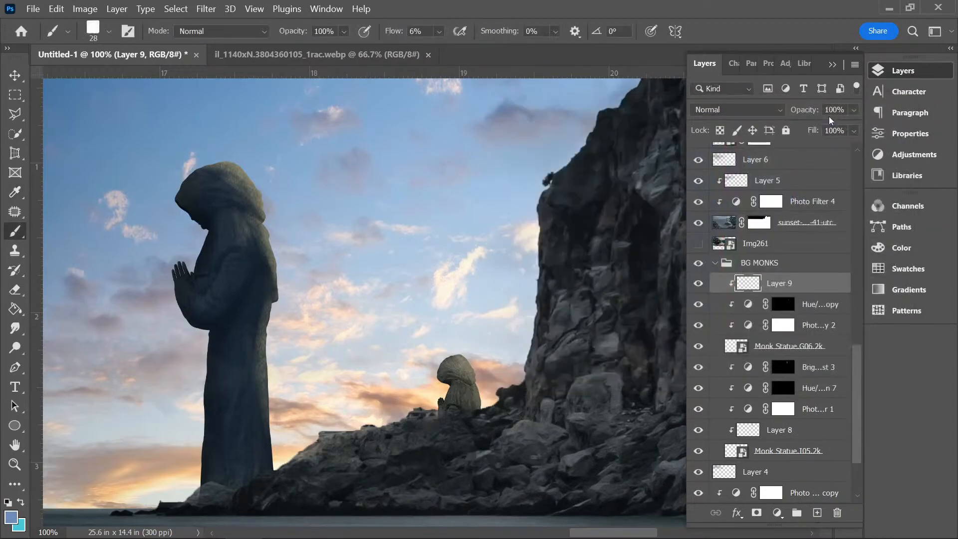
mouse_move(451, 360)
left_mouse_down()
mouse_move(443, 394)
mouse_move(482, 377)
mouse_move(460, 420)
mouse_move(482, 410)
mouse_move(493, 391)
mouse_move(446, 419)
mouse_move(480, 356)
mouse_move(439, 386)
left_mouse_up()
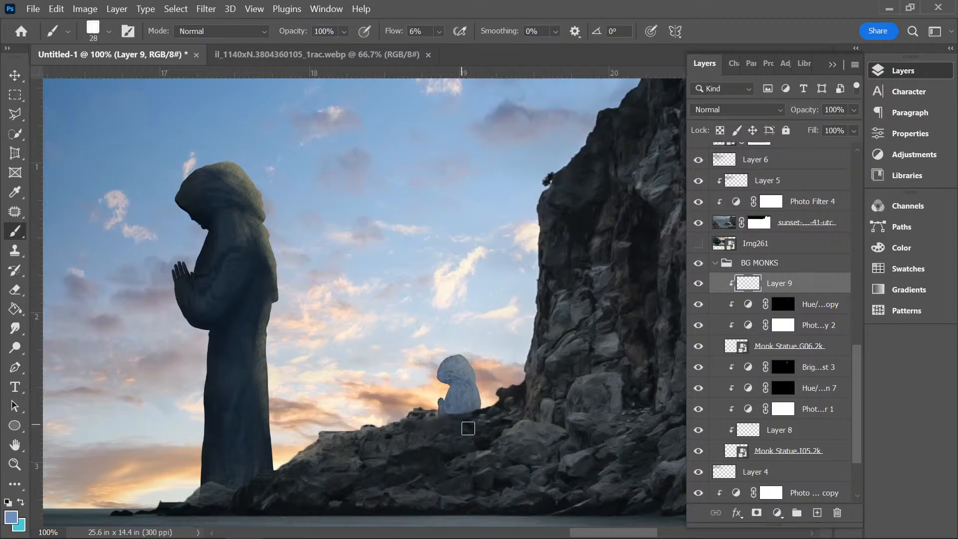
key("ctrl+minus")
key("ctrl+minus")
key("ctrl+minus")
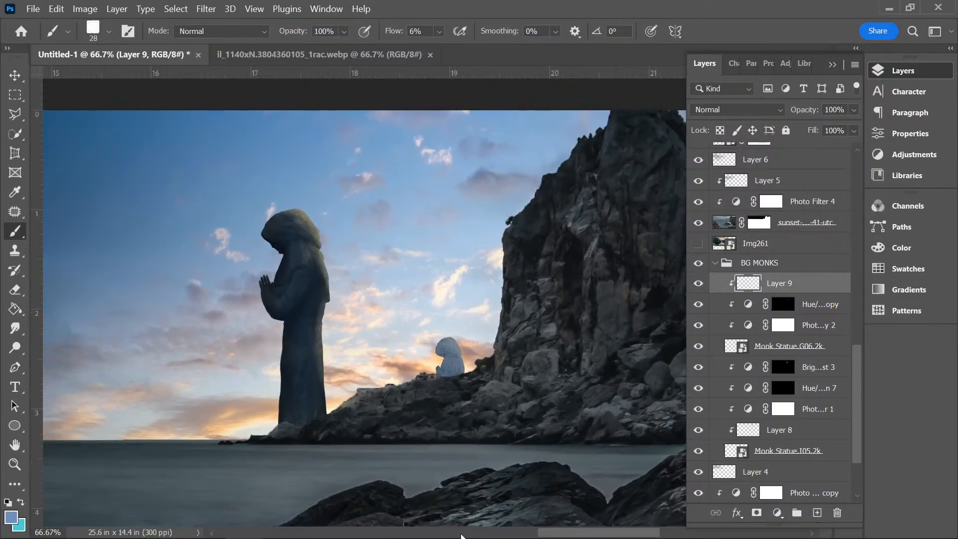
key("ctrl+minus")
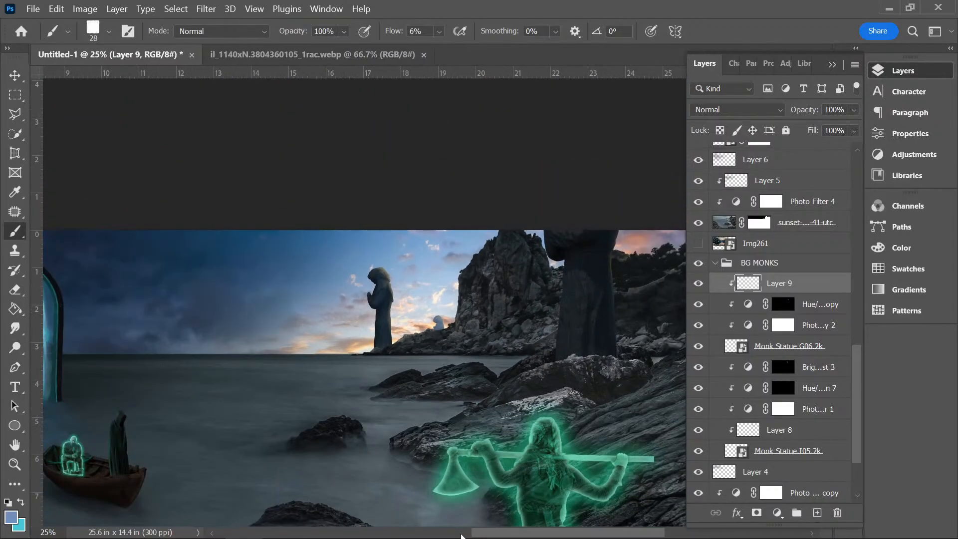
key("ctrl+plus")
key("ctrl+plus")
key("ctrl+plus")
key("ctrl+plus")
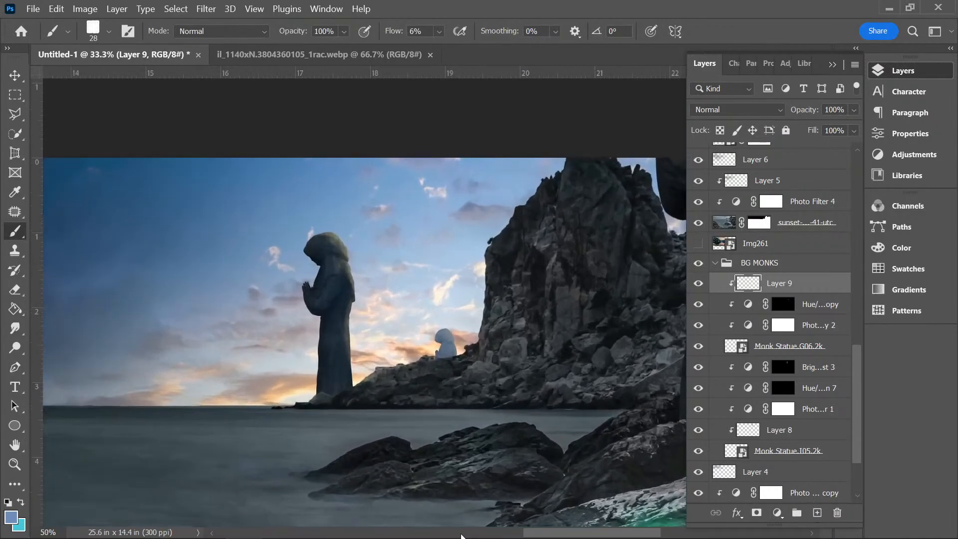
key("ctrl+z")
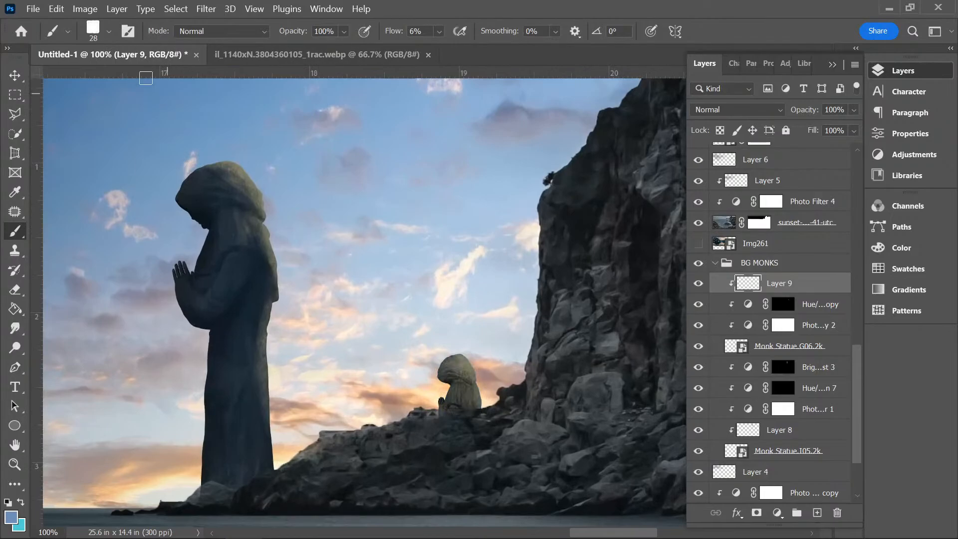
- Paint haze over the small statue on Layer 9 using a 91 px Soft Round Pressure brush in blue #5878a0
left_click(108, 31)
left_click(243, 254)
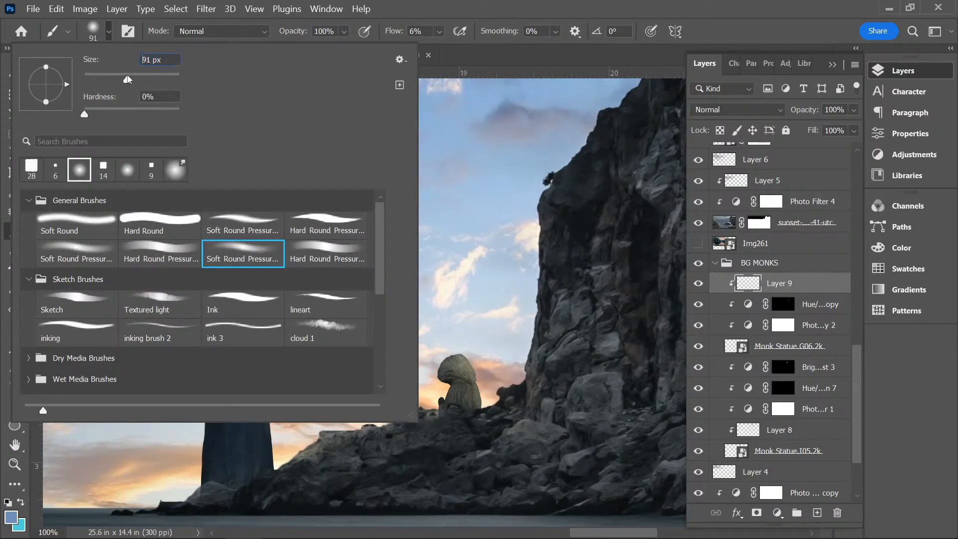
left_click(450, 10)
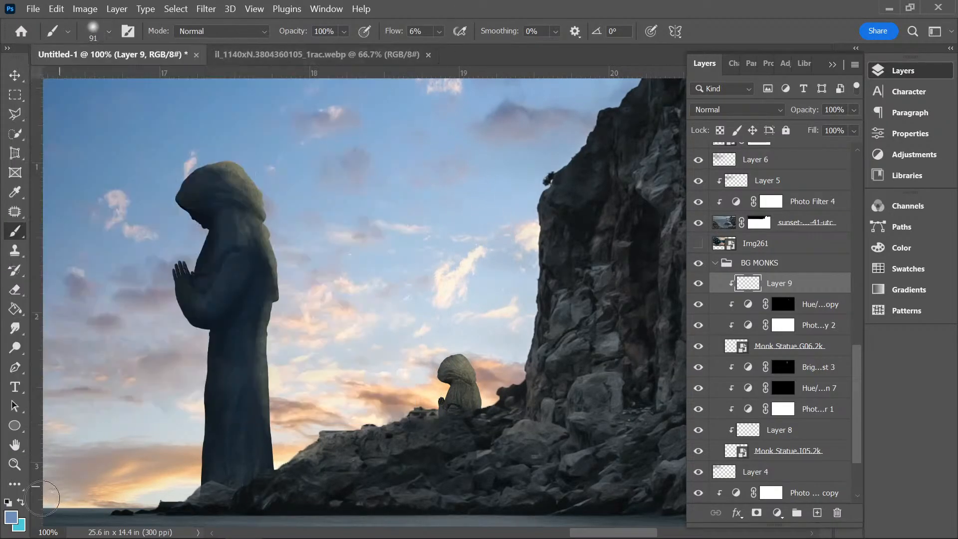
left_click(12, 517)
left_click_drag(607, 199, 610, 210)
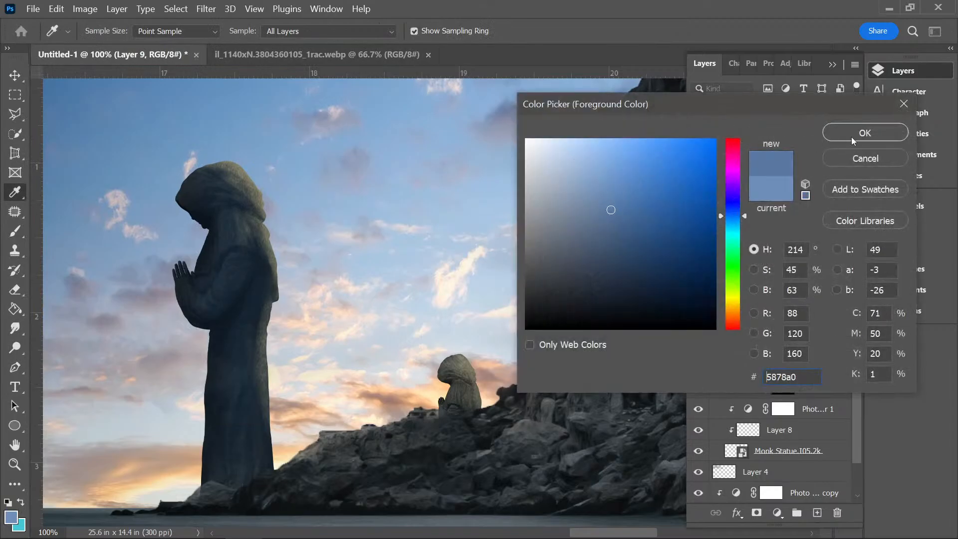
left_click(852, 137)
mouse_move(433, 376)
left_mouse_down()
mouse_move(457, 380)
mouse_move(456, 420)
mouse_move(469, 421)
mouse_move(469, 325)
mouse_move(467, 371)
mouse_move(484, 394)
mouse_move(481, 353)
mouse_move(457, 333)
mouse_move(499, 376)
left_mouse_up()
- Examine how the hazed small statue blends with the cliffs and sky, up close and across the whole composite
scroll(443, 499, "down", 3)
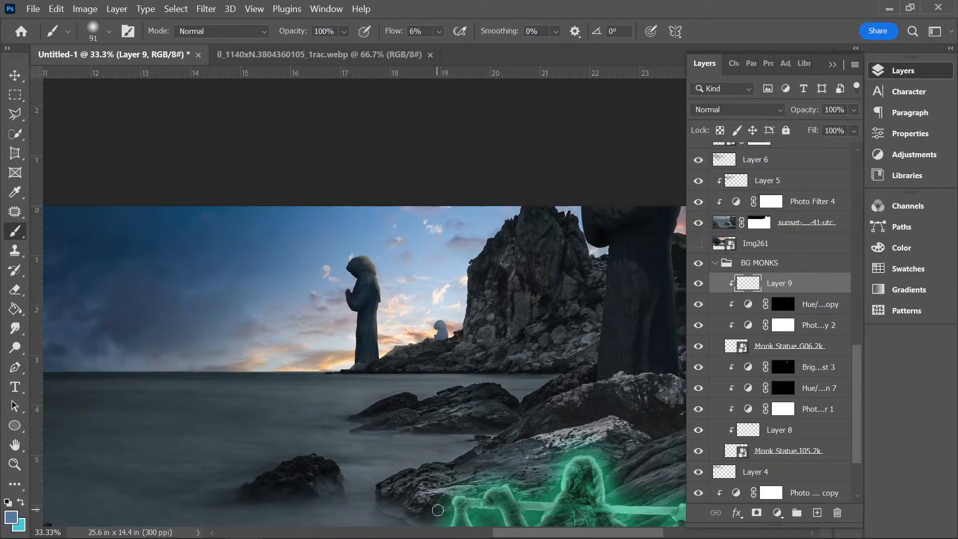
scroll(437, 510, "up", 2)
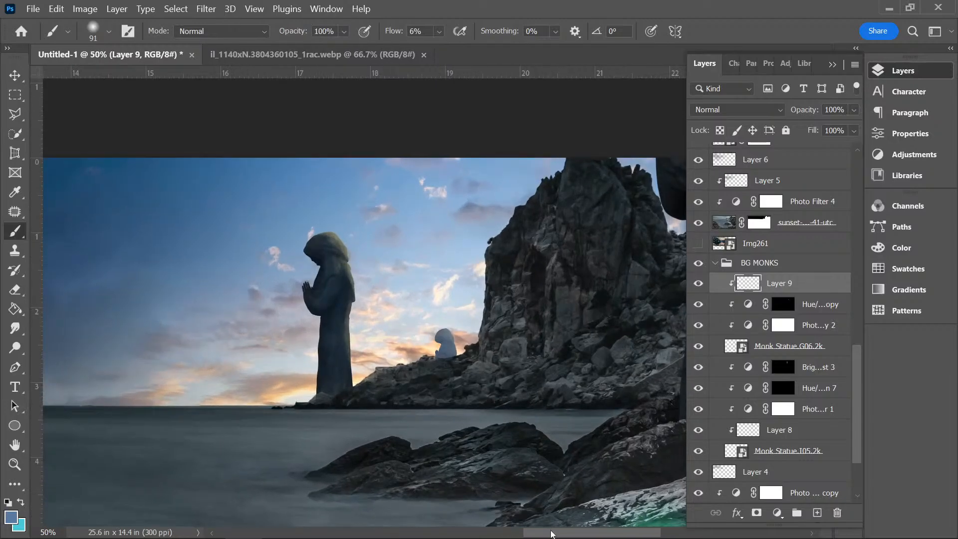
left_click_drag(550, 533, 470, 533)
key("ctrl+minus")
key("ctrl+minus")
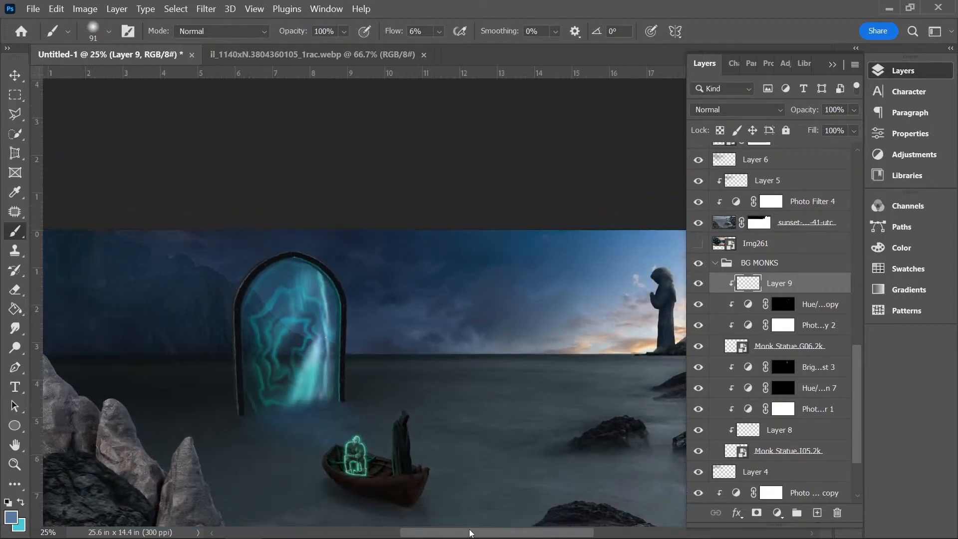
key("ctrl+minus")
mouse_move(528, 534)
left_mouse_down()
mouse_move(559, 533)
mouse_move(542, 533)
left_mouse_up()
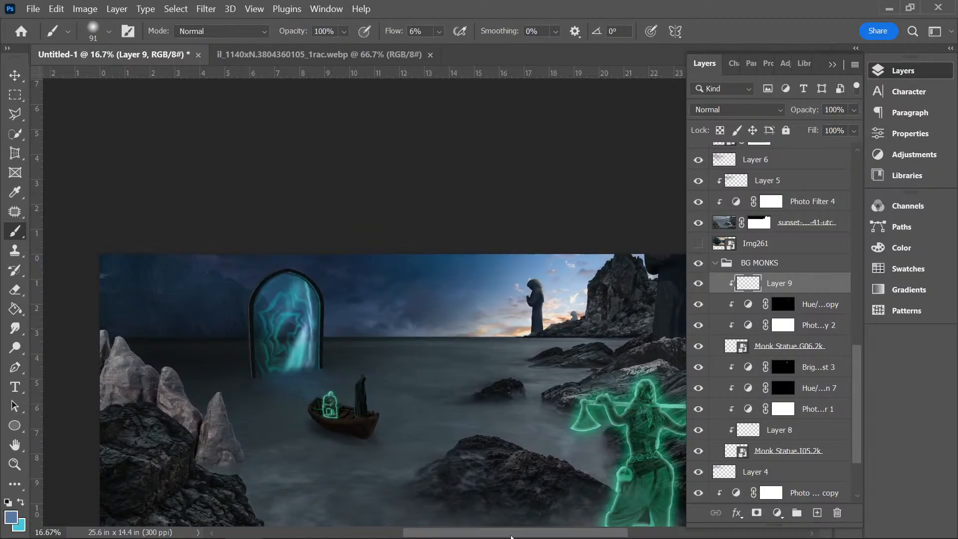
mouse_move(511, 536)
left_mouse_down()
mouse_move(523, 535)
mouse_move(505, 535)
left_mouse_up()
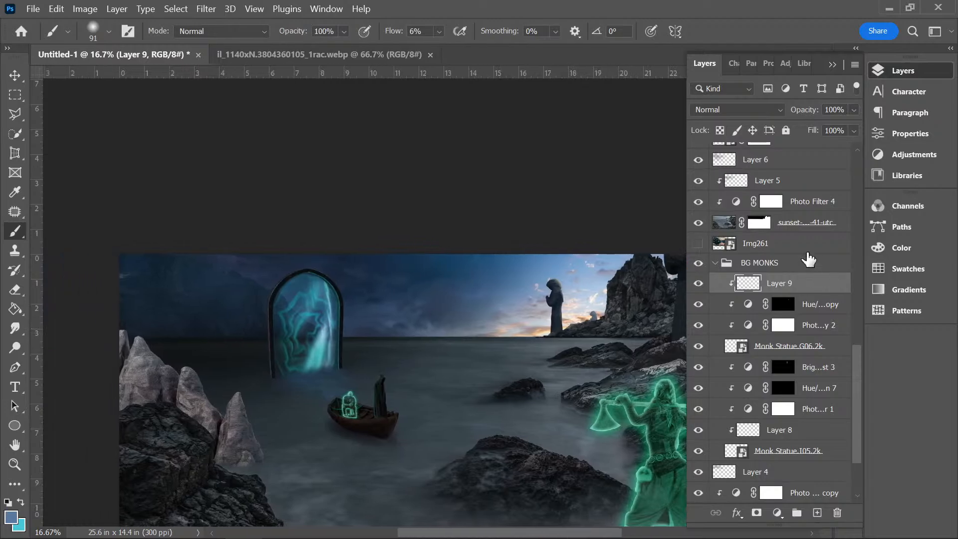
- Duplicate Photo Filter 2 directly above the foreground rock layer Rock.I03.2k and clip the copy to that rock
key("v")
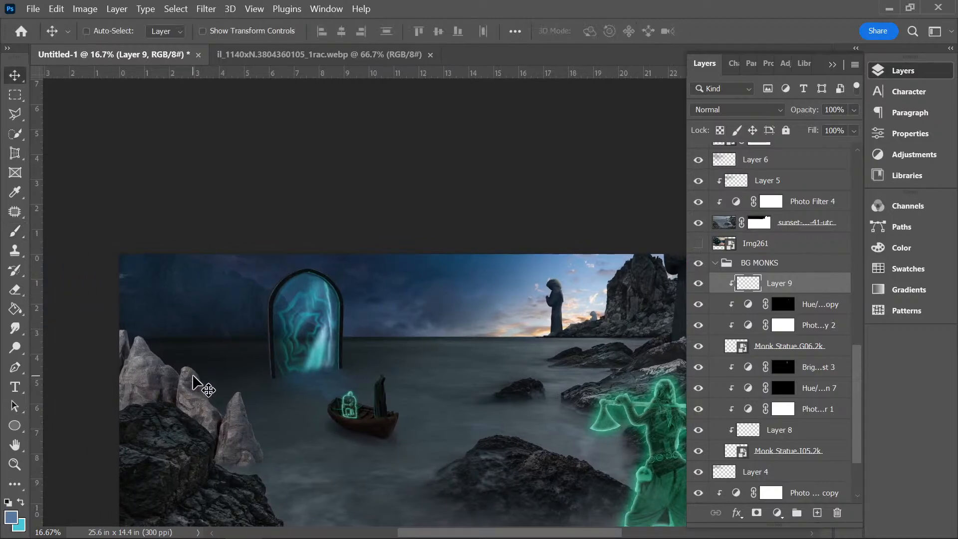
left_click(86, 31)
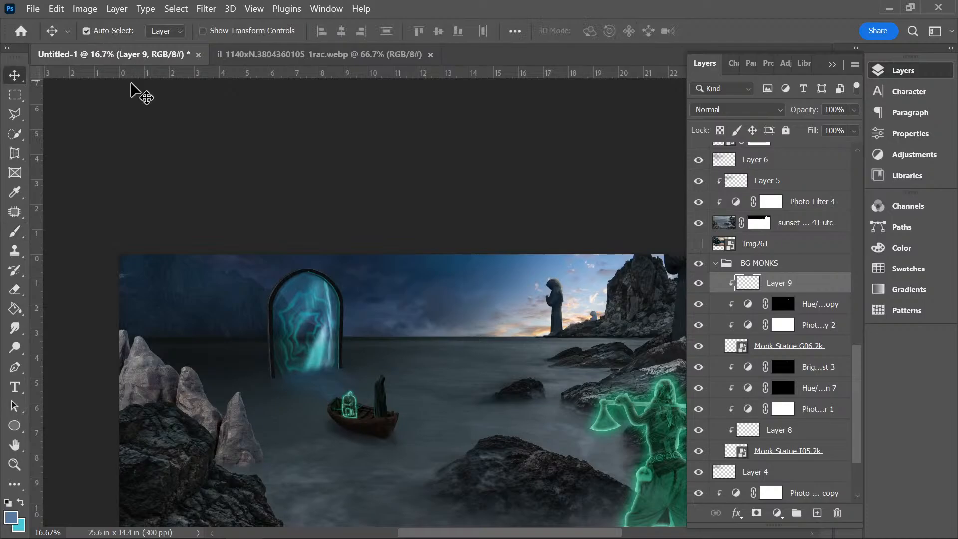
left_click(190, 403)
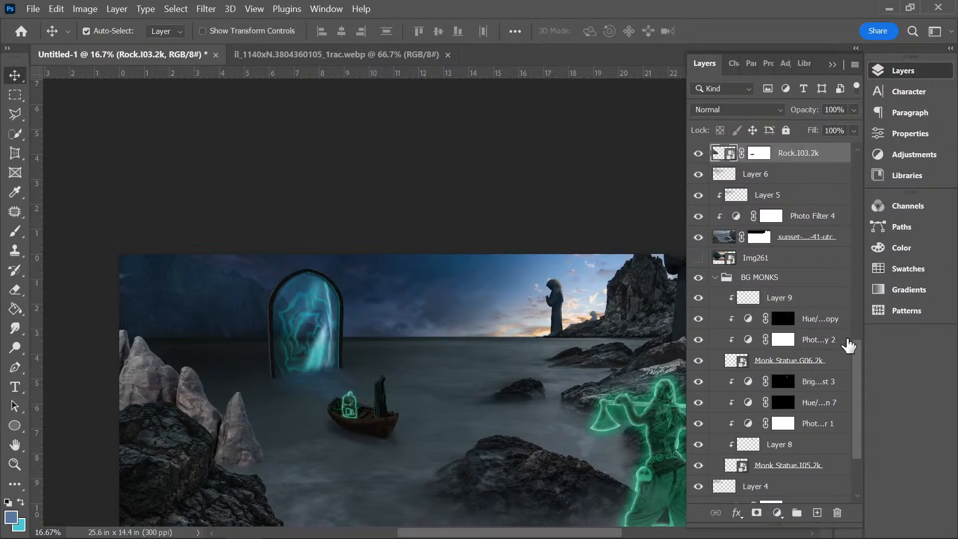
scroll(852, 326, "up", 2)
scroll(851, 325, "up", 3)
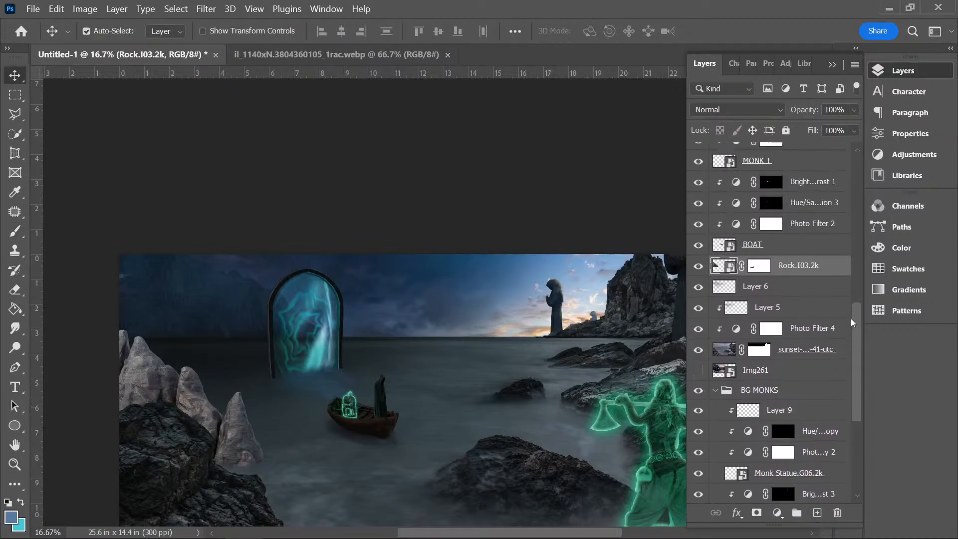
scroll(851, 318, "up", 1)
left_click(818, 226)
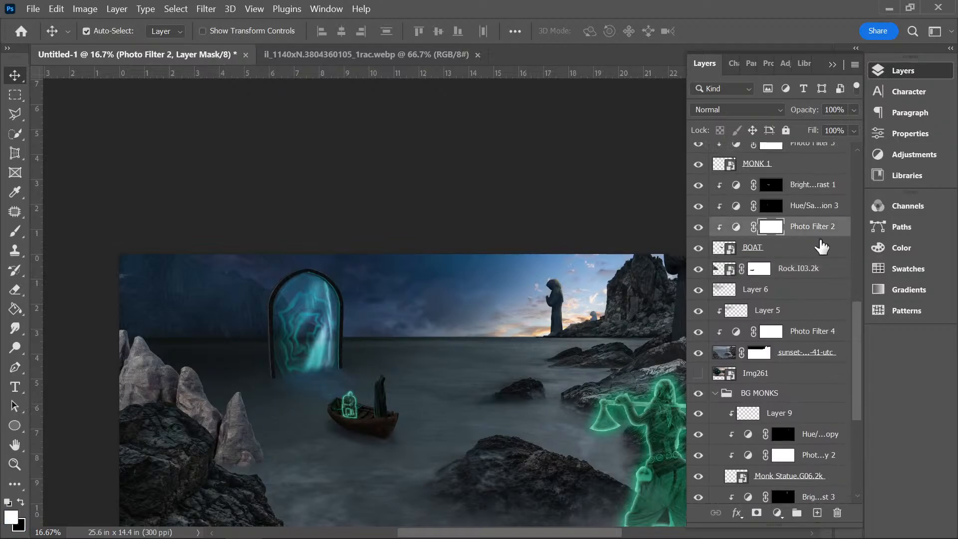
left_click_drag(826, 230, 810, 257)
right_click(809, 270)
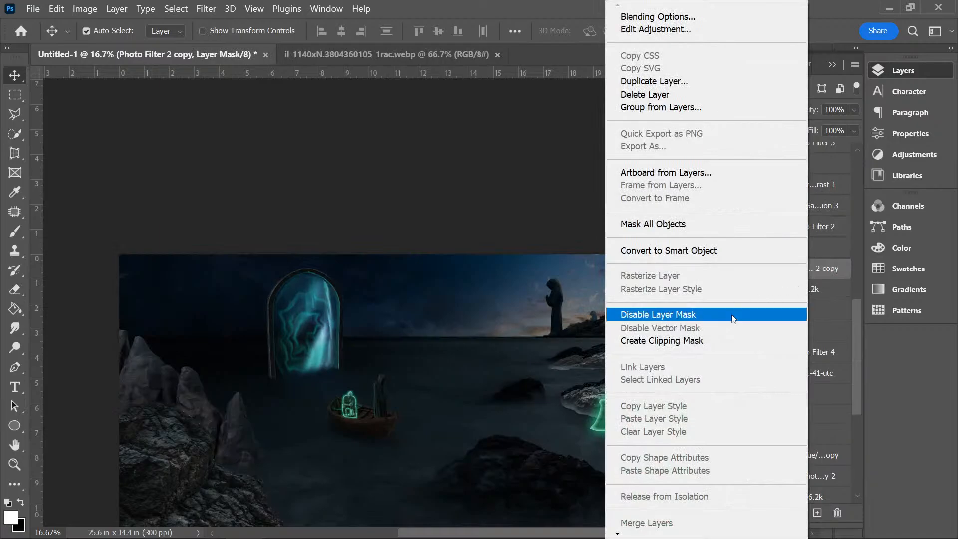
left_click(706, 341)
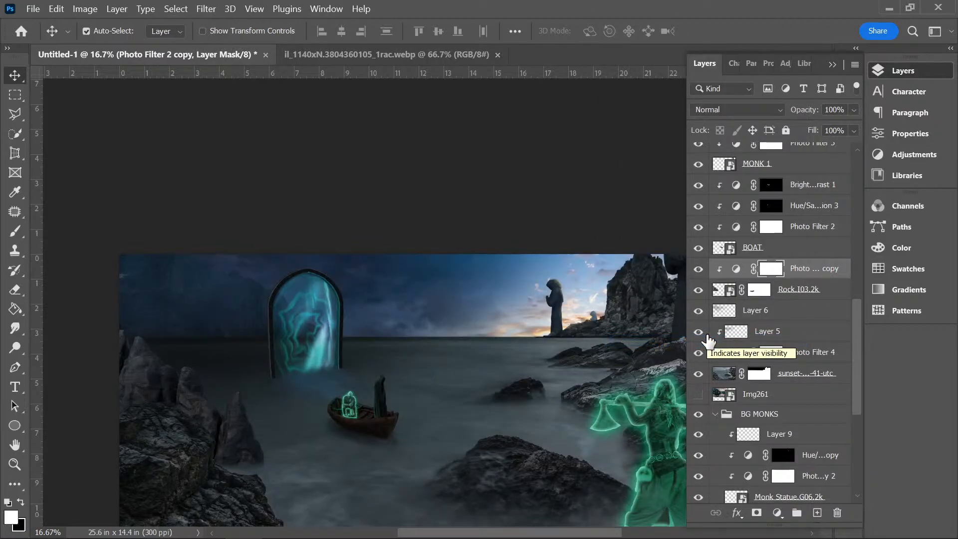
- Place the Simple Grass.H03.2k image as a new layer above the GHOST GIRL group
left_click(833, 65)
left_click_drag(825, 217, 817, 257)
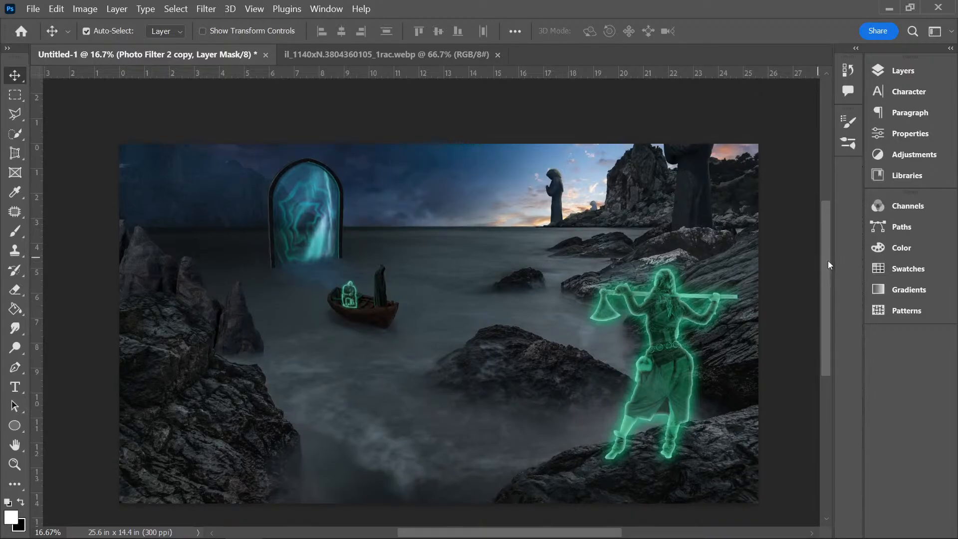
mouse_move(828, 261)
left_mouse_down()
mouse_move(826, 293)
mouse_move(822, 268)
left_mouse_up()
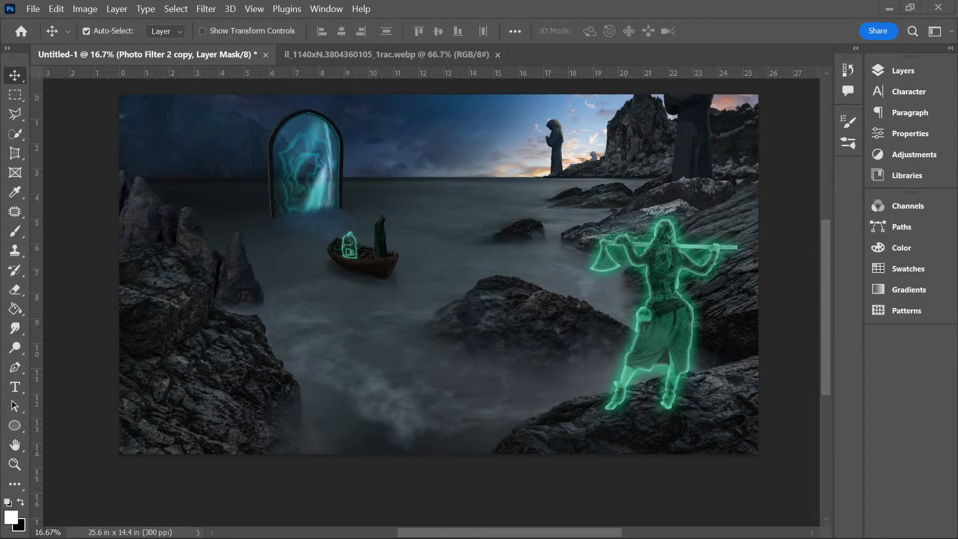
left_click(918, 73)
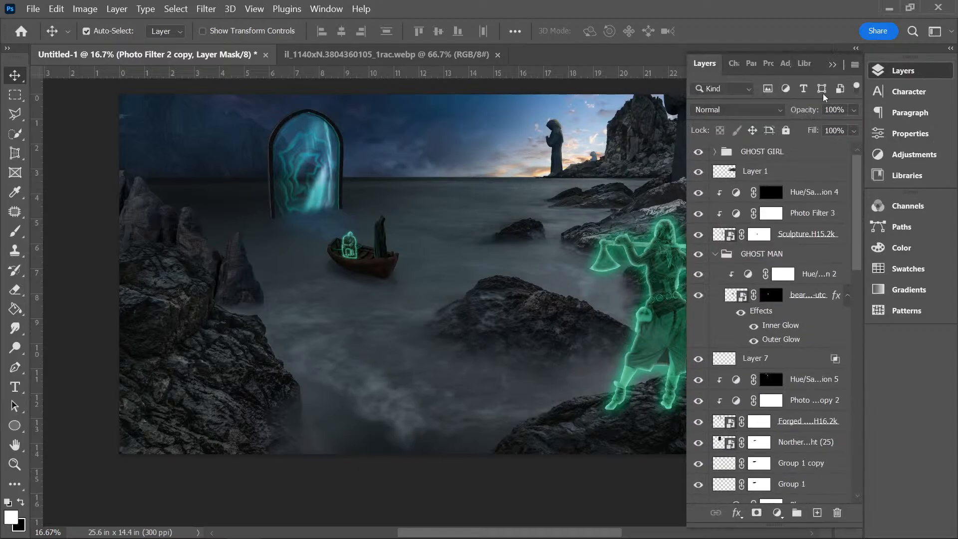
left_click(761, 154)
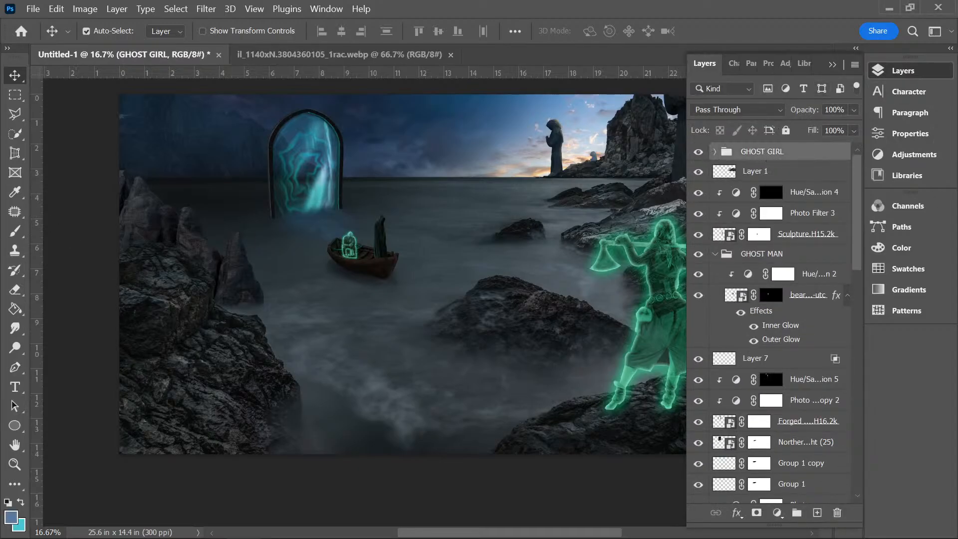
left_click_drag(49, 229, 614, 373)
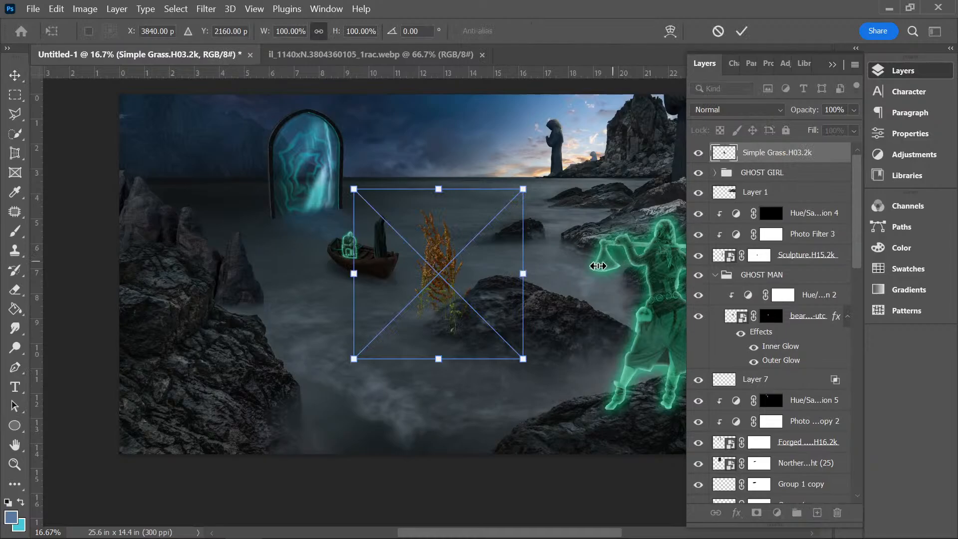
- Scale the grass to 189% and move it onto the lower-right rock beside the glowing figure, about X 7054, Y 3616 px
left_click(832, 66)
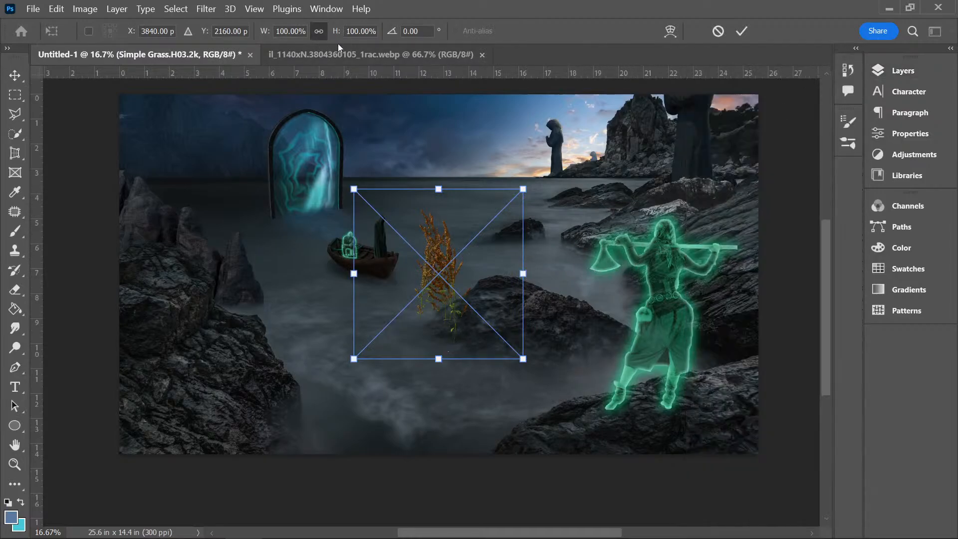
left_click_drag(337, 31, 407, 31)
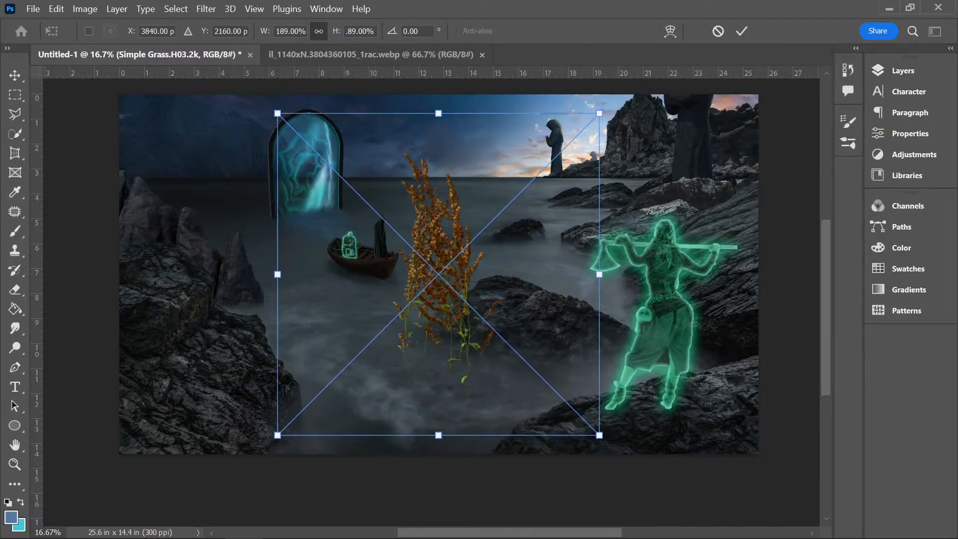
left_click(15, 75)
left_click_drag(431, 256, 708, 380)
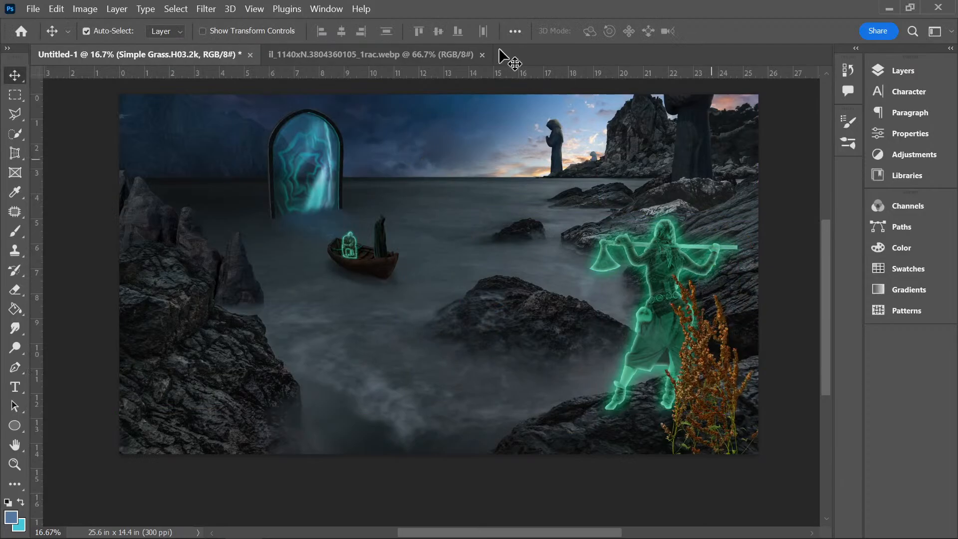
- Rotate the grass to -9.72° so it leans towards the glowing figure, and undo any accidental move of the seascape layer
left_click(244, 31)
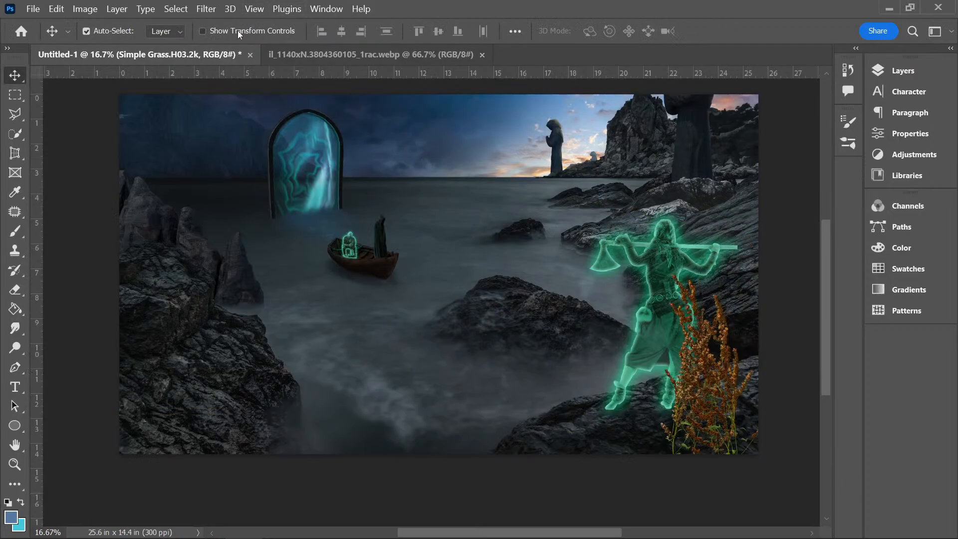
left_click(718, 258)
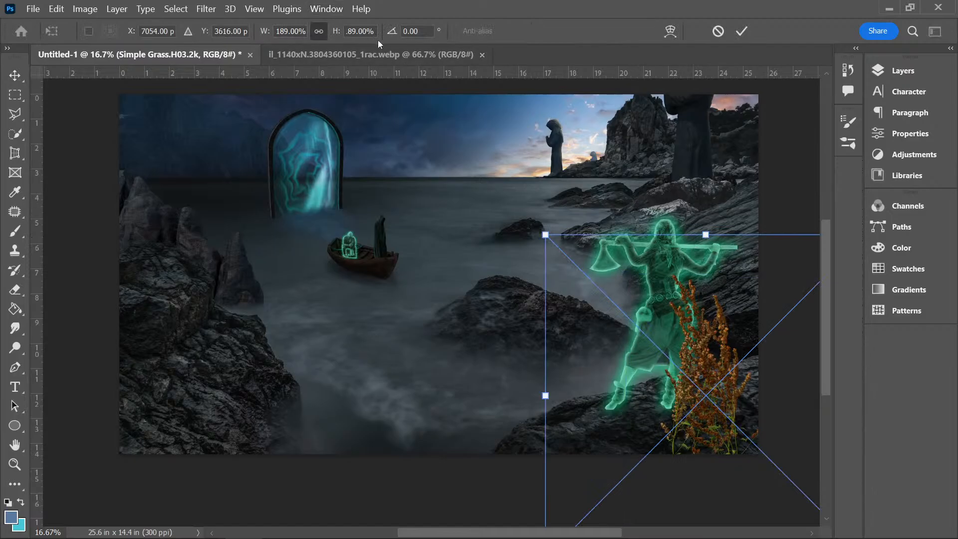
left_click_drag(391, 32, 5, 176)
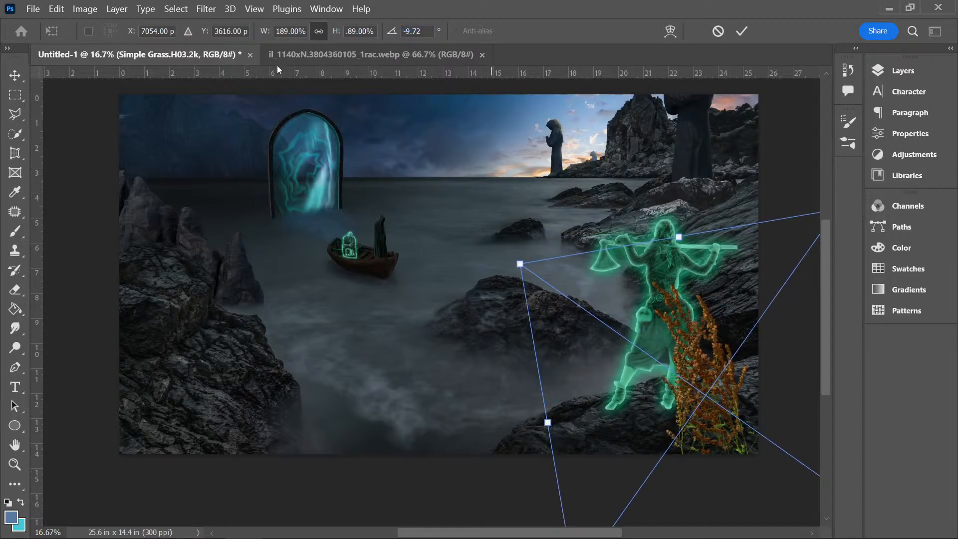
left_click(15, 75)
mouse_move(726, 377)
left_mouse_down()
mouse_move(726, 364)
mouse_move(741, 363)
mouse_move(737, 374)
left_mouse_up()
key("ctrl+z")
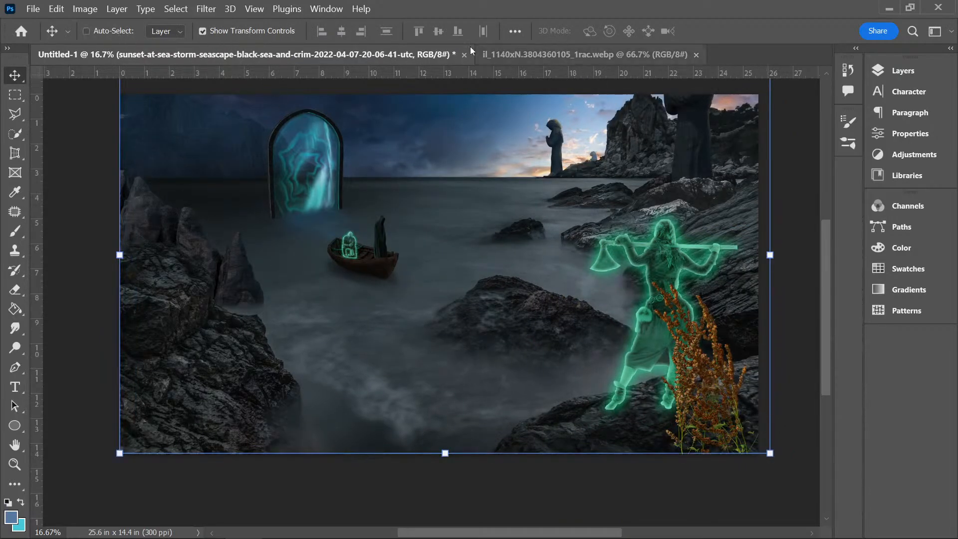
- Select the Simple Grass.H03.2k layer and move the grass further right and slightly down on the foreground rock
left_click(891, 70)
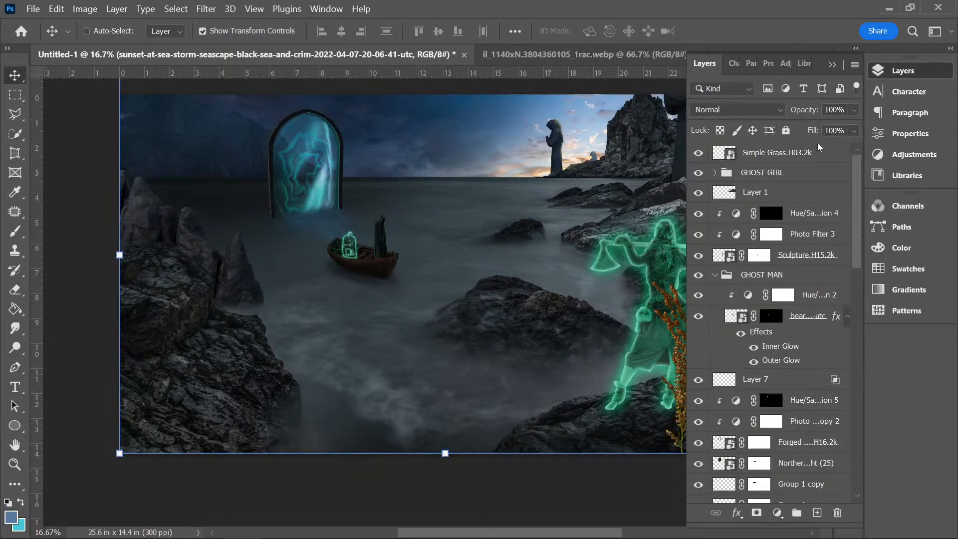
left_click(780, 155)
left_click(839, 65)
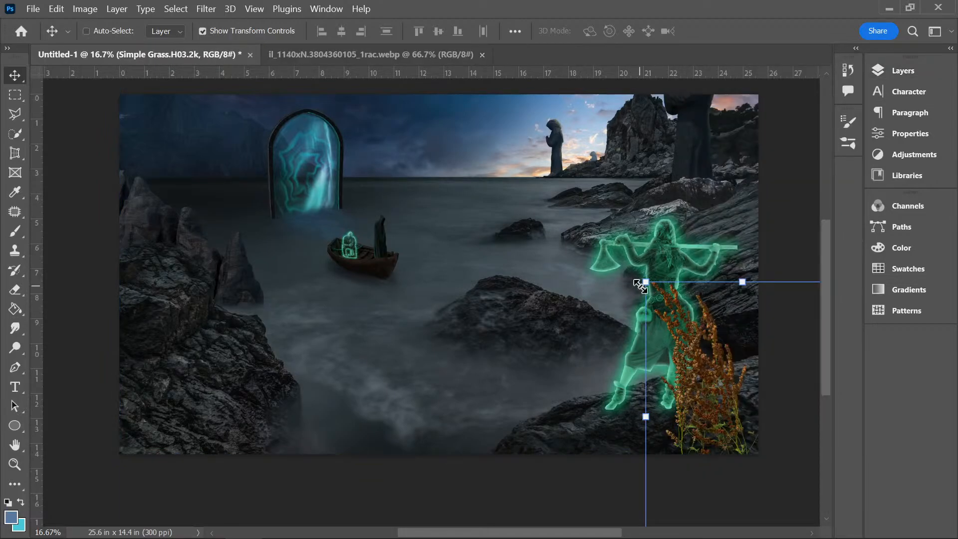
key("ctrl+t")
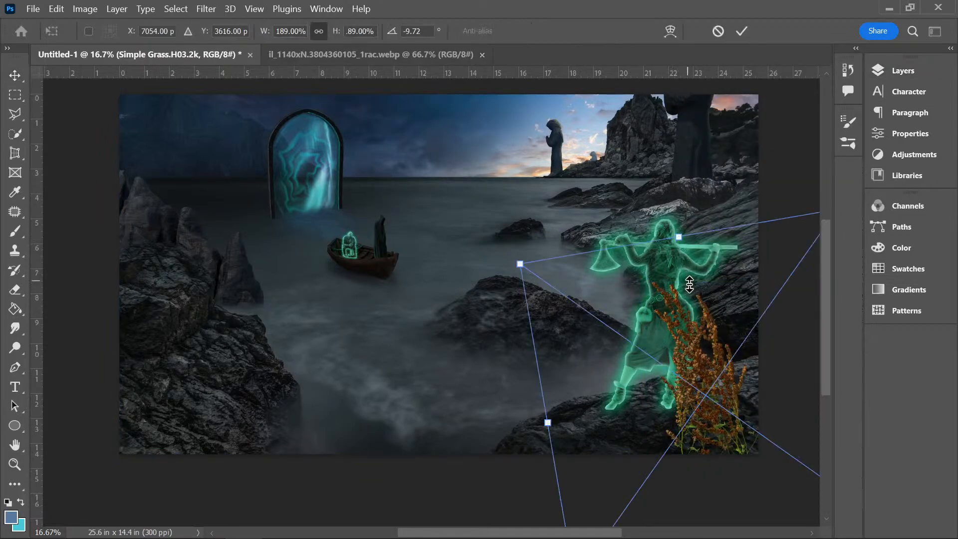
left_click(14, 74)
left_click_drag(667, 344, 747, 380)
- Duplicate Photo Filter 3 directly above the Simple Grass.H03.2k layer and clip the copy to the grass
left_click(904, 70)
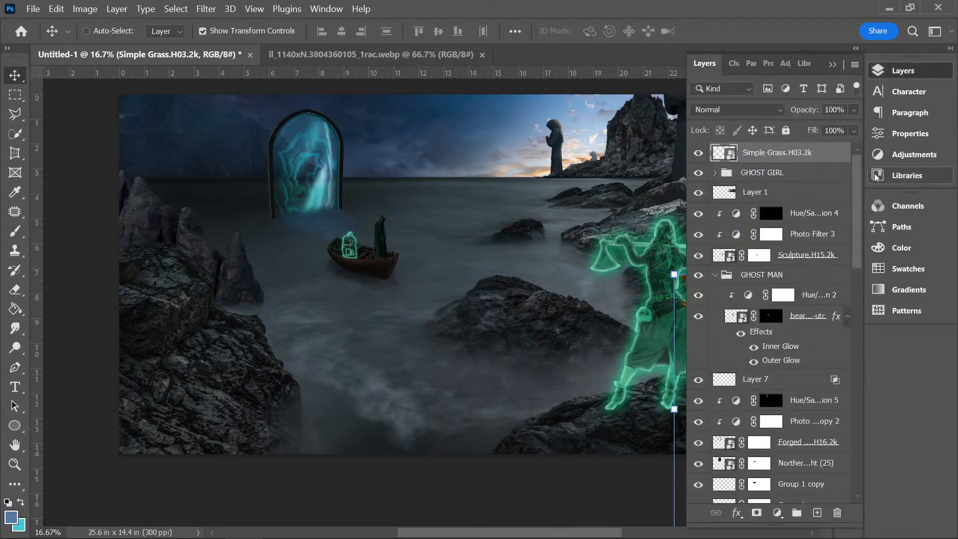
left_click(807, 237)
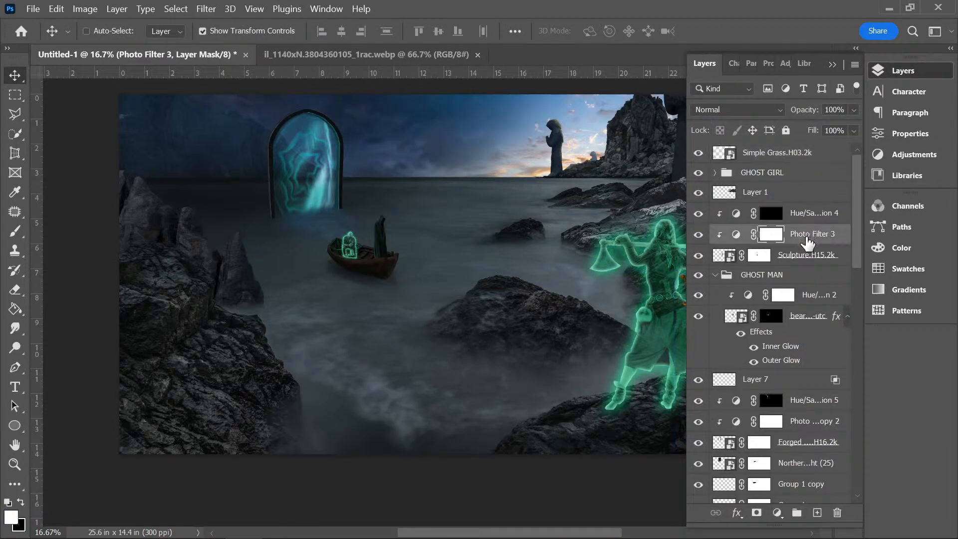
left_click_drag(804, 239, 796, 164)
right_click(795, 160)
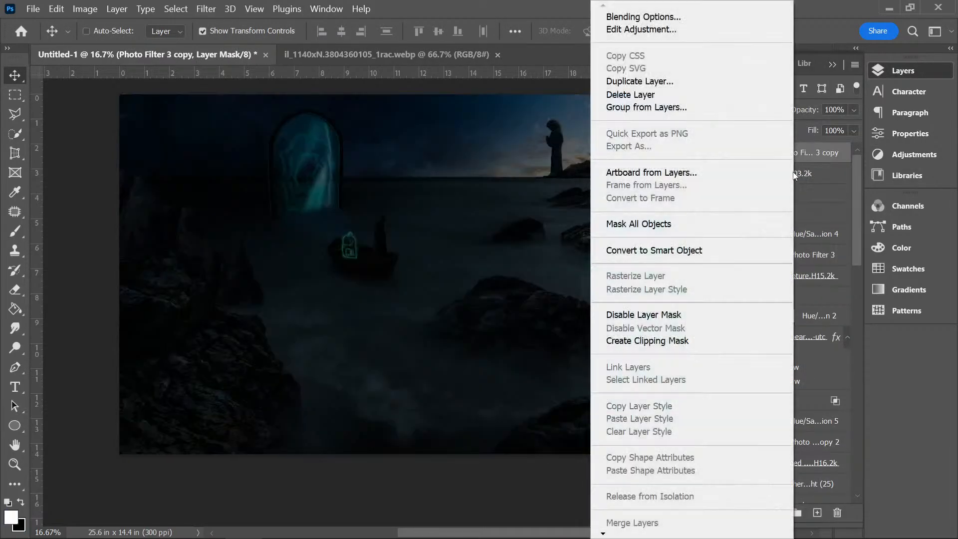
left_click(683, 341)
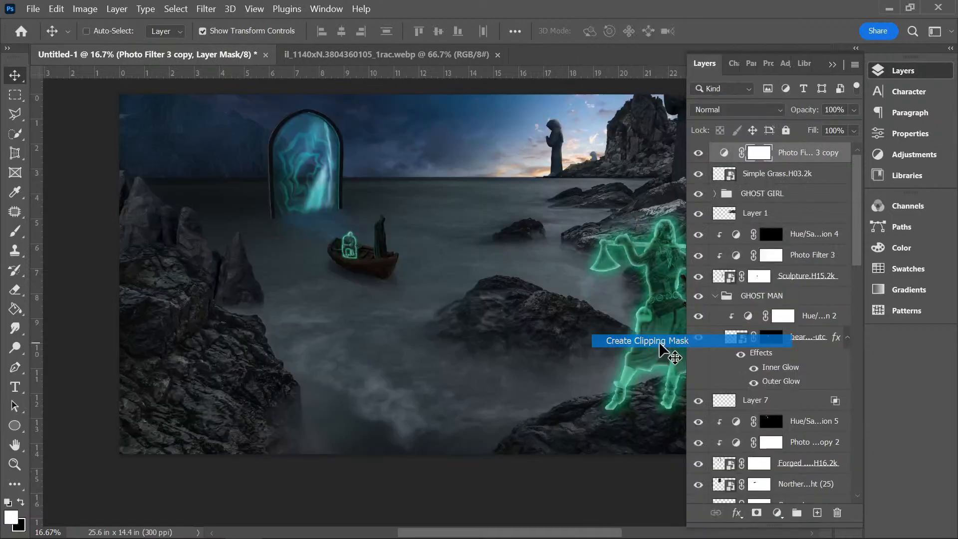
left_click(833, 63)
- Move the Simple Grass.H03.2k layer down and slightly left beside the glowing figure's legs, to about X 7246, Y 3930 px
left_click_drag(588, 531, 655, 504)
left_click_drag(513, 358, 496, 371)
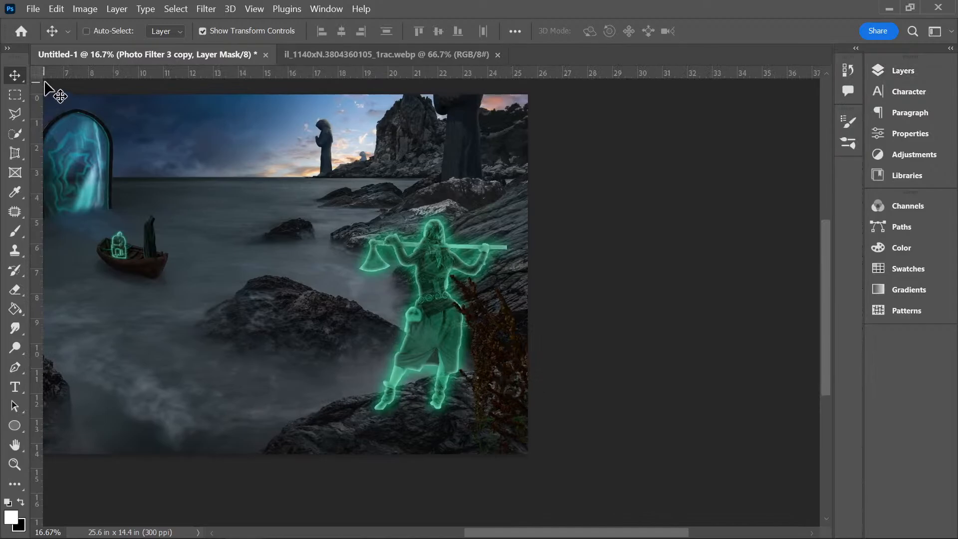
left_click(903, 71)
left_click(730, 175)
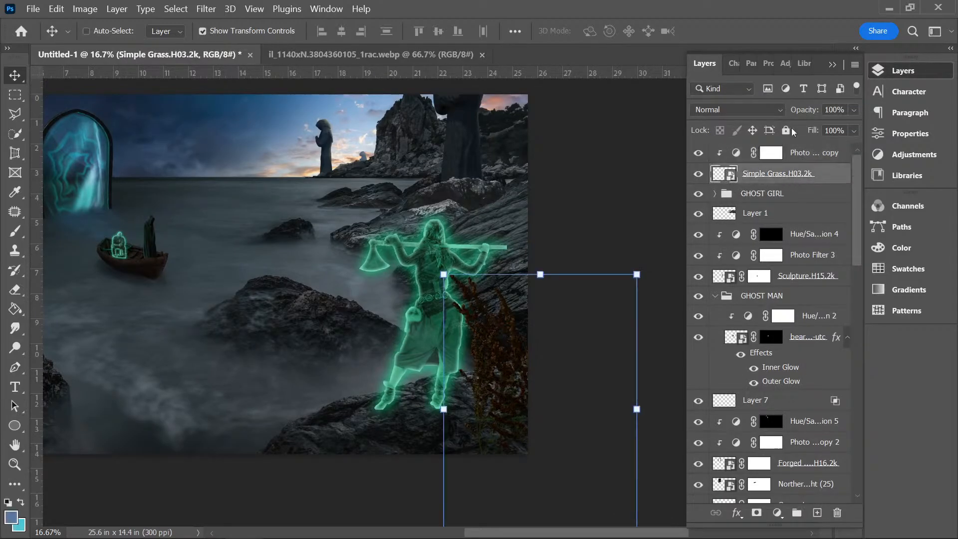
left_click(832, 66)
left_click_drag(548, 364, 520, 397)
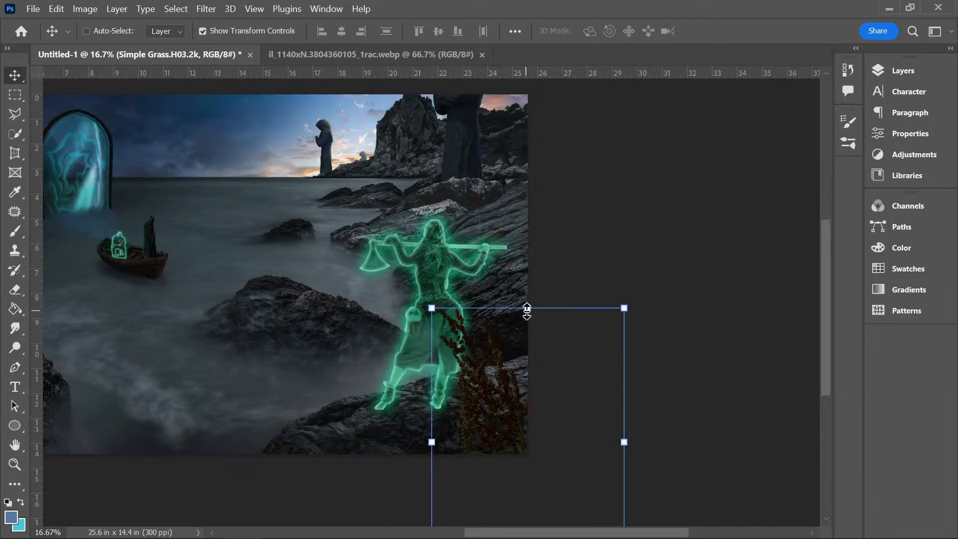
key("ctrl+t")
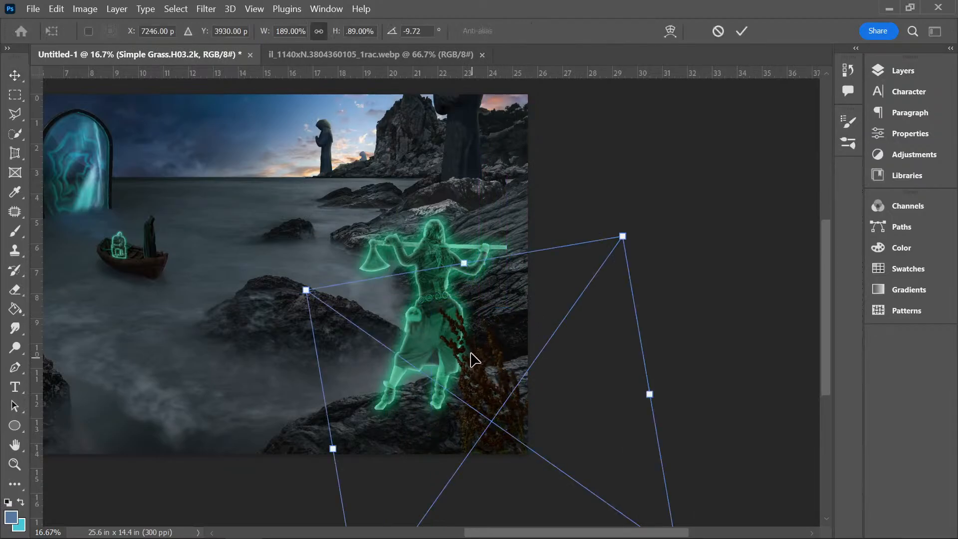
key("Return")
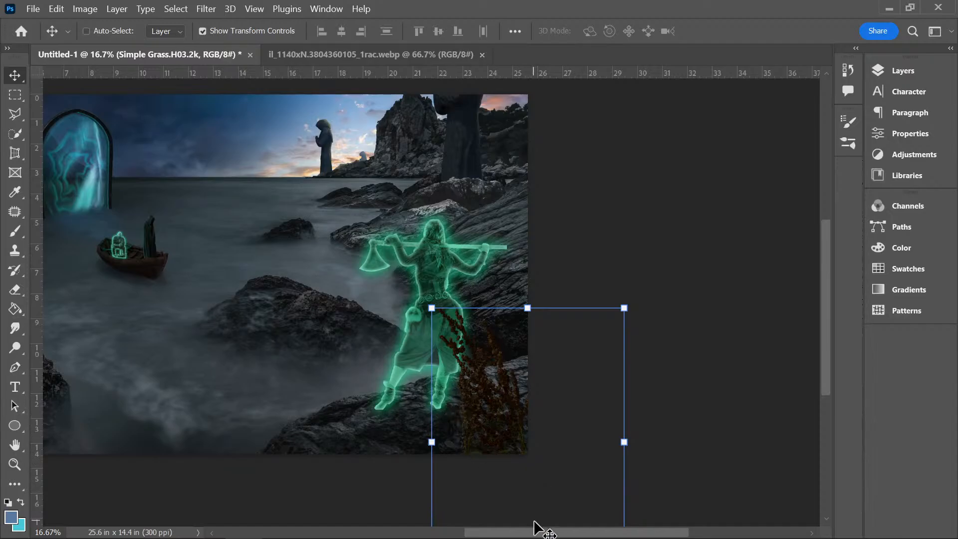
- Place the Reed Canary Grass (Phalaris Arundinacea).H01.2k image directly above the Simple Grass layer and scale it to 279%
left_click_drag(537, 532, 463, 536)
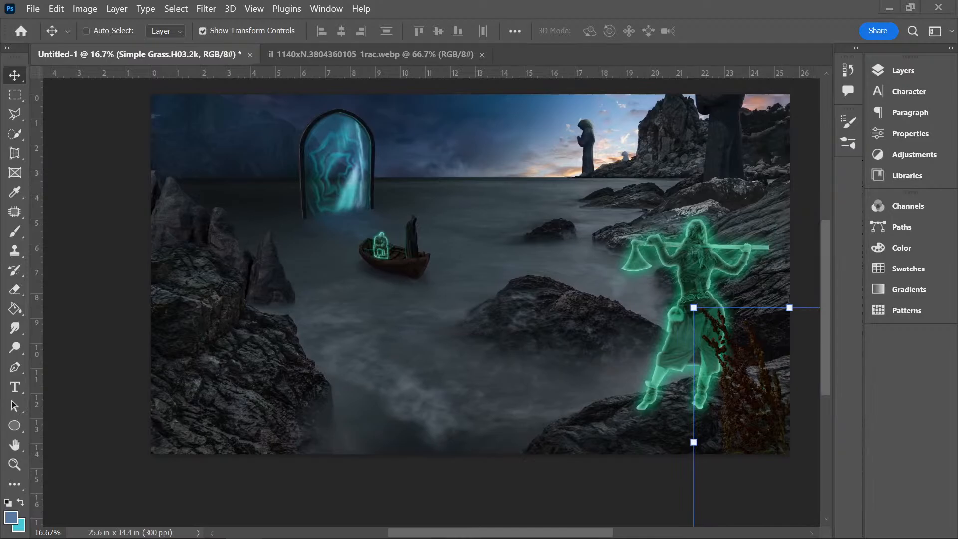
left_click_drag(252, 164, 387, 346)
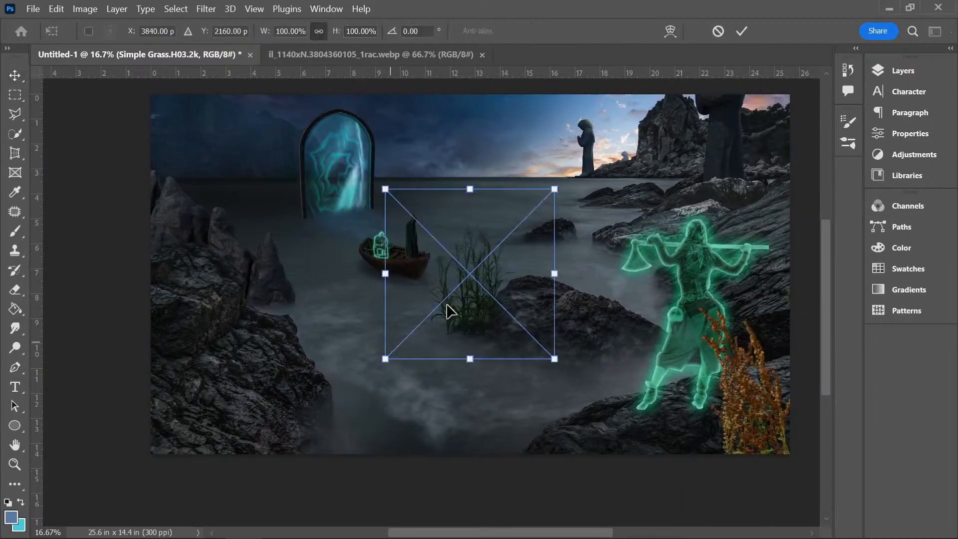
key("Return")
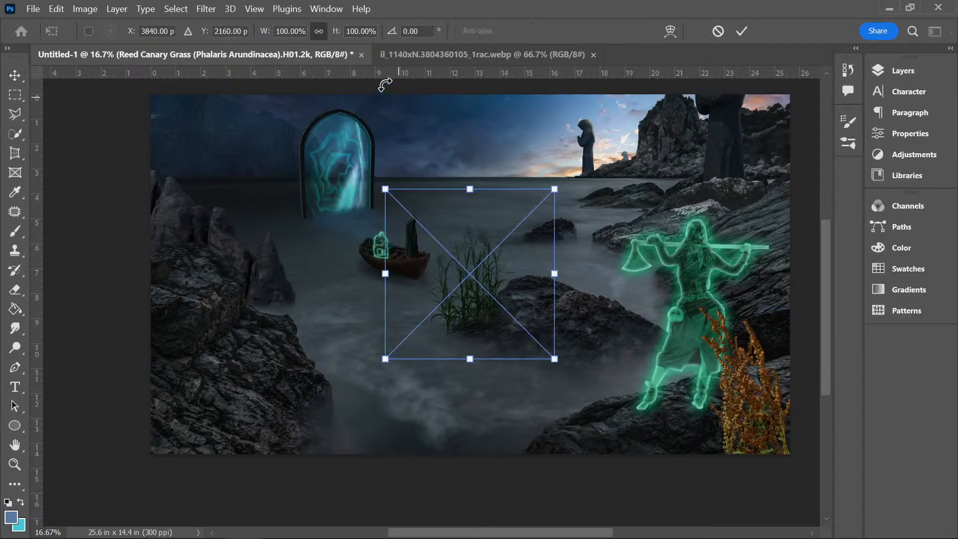
left_click_drag(337, 36, 469, 103)
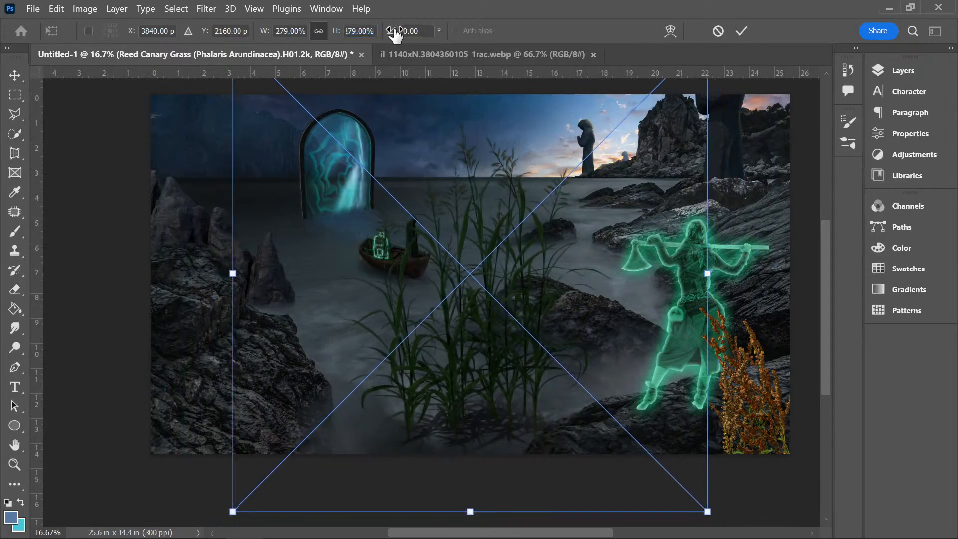
- Rotate the reed canary grass to 4.60° and move it over the lower-left foreground rocks
left_click_drag(391, 27, 740, 64)
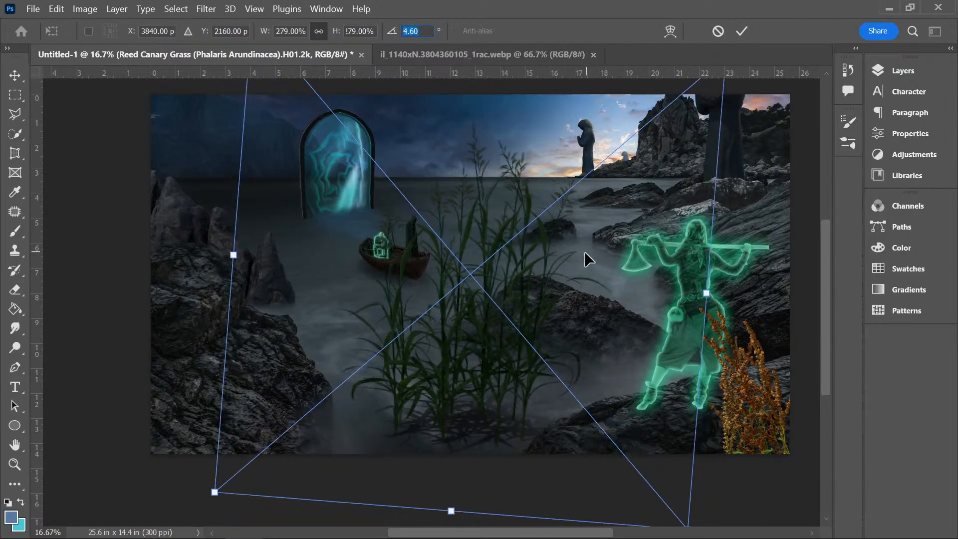
left_click(14, 75)
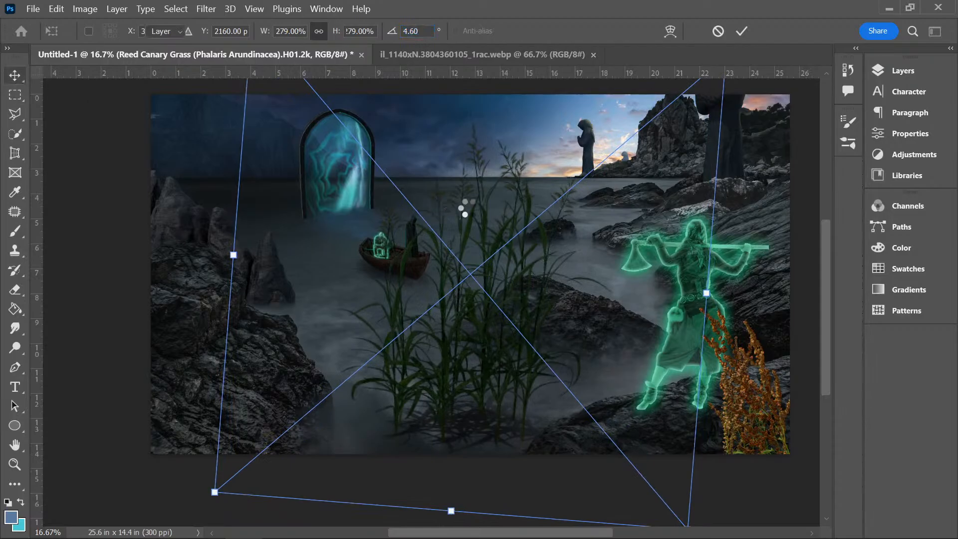
left_click_drag(521, 236, 302, 321)
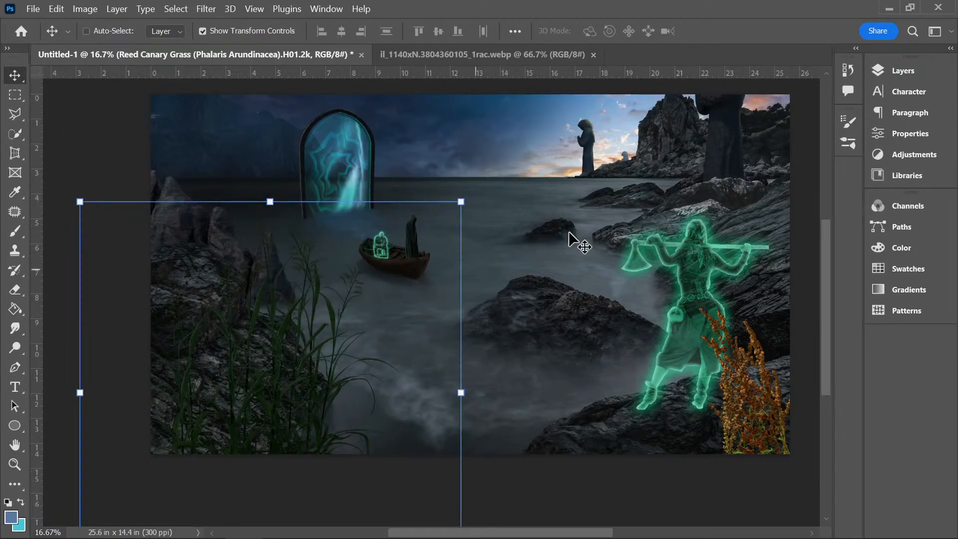
- Duplicate the topmost photo filter directly above the Simple Grass.H03.2k layer and clip the duplicate to that grass
left_click(915, 69)
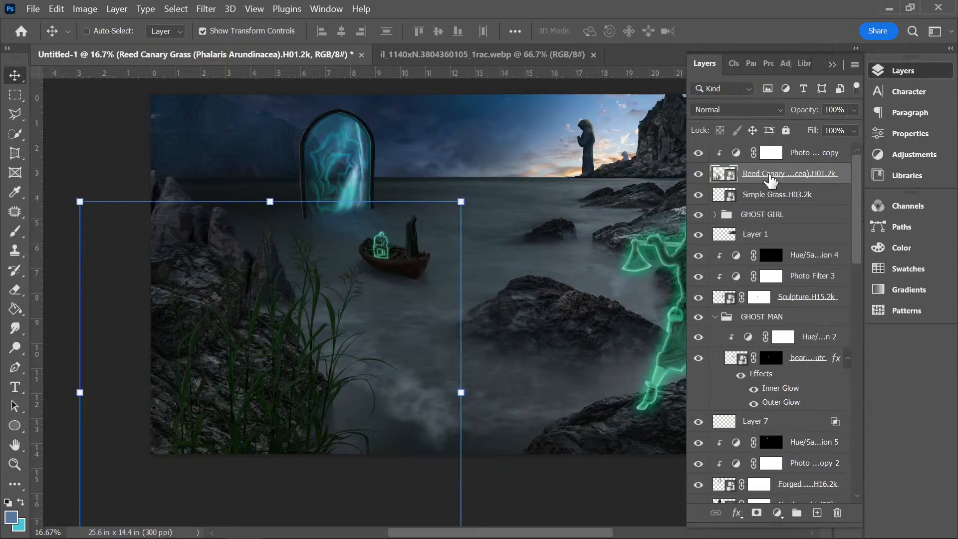
left_click(798, 155)
left_click(769, 197)
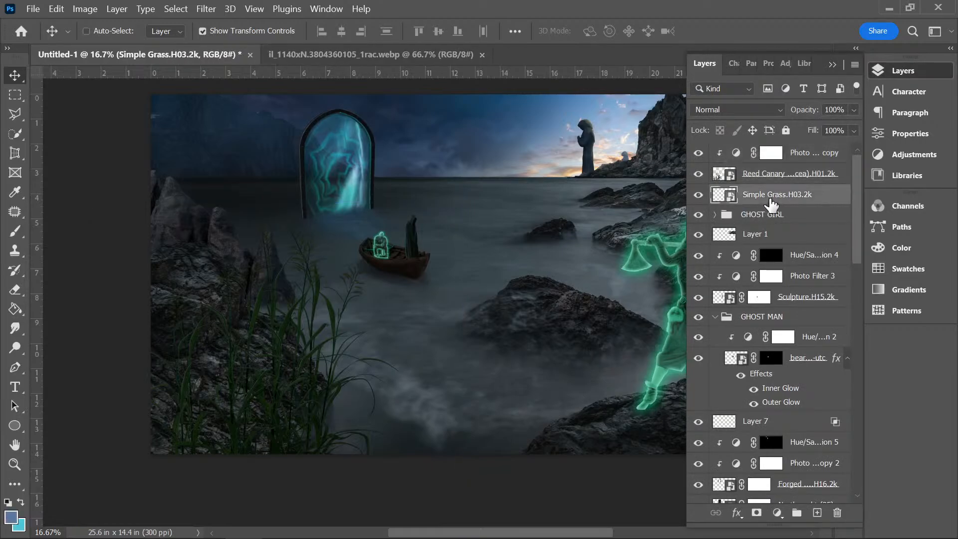
left_click_drag(796, 162, 795, 195)
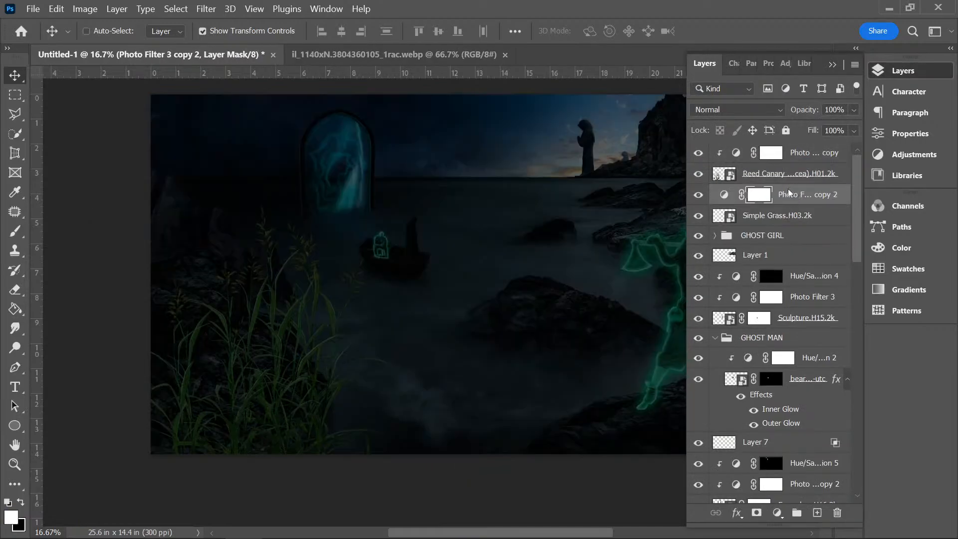
right_click(795, 196)
left_click(642, 340)
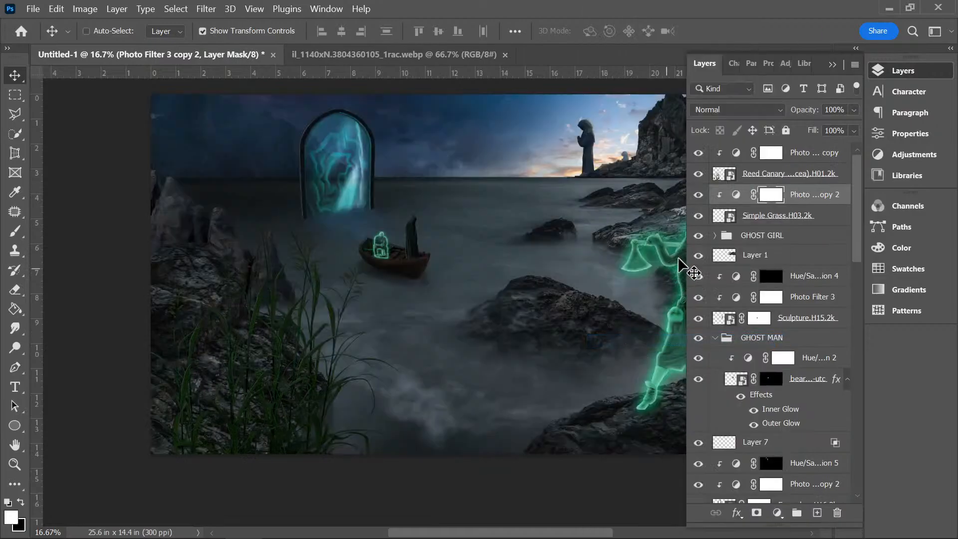
- Compare the scene with the Simple Grass photo filter and each of the two grass layers hidden and shown
left_click(699, 197)
left_click(699, 196)
left_click(699, 196)
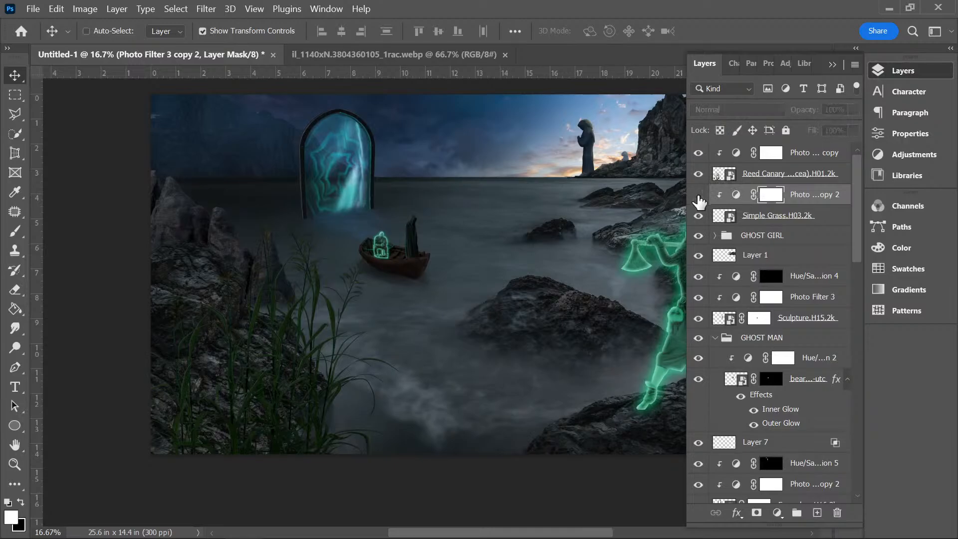
left_click(699, 195)
left_click(707, 215)
left_click(699, 215)
left_click(699, 174)
left_click(699, 174)
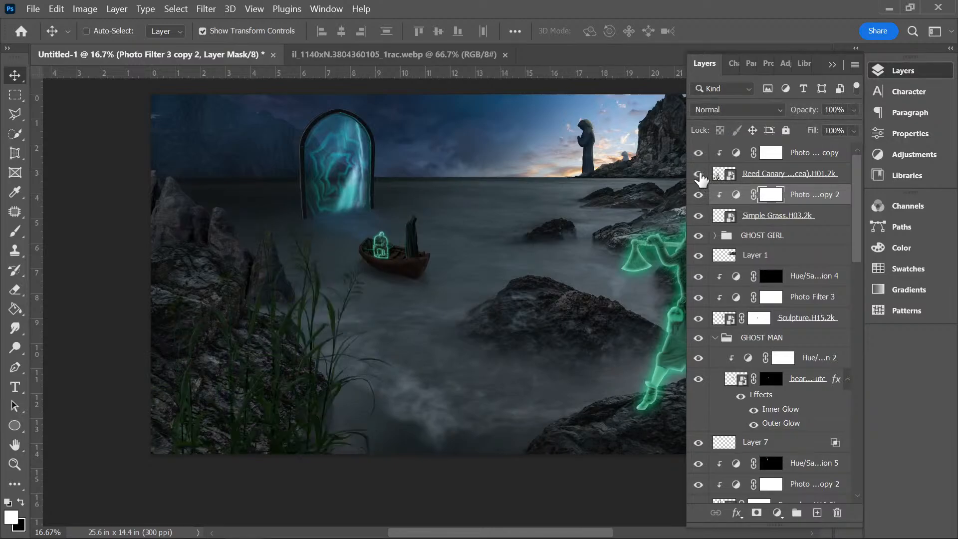
- Darken the reed grass photo filter's colour to a very dark teal and set its density to 97%
double_click(736, 154)
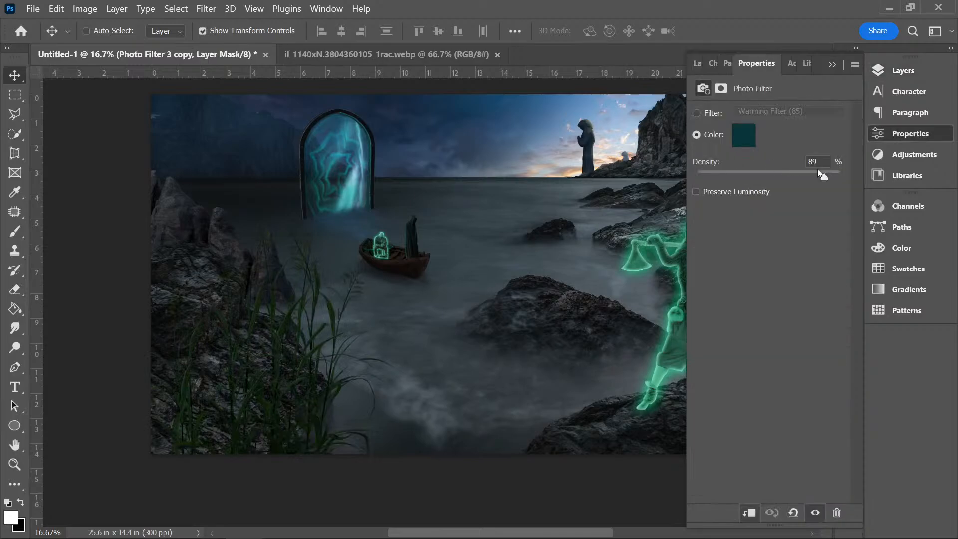
left_click(751, 140)
left_click_drag(693, 290, 707, 302)
left_click(838, 138)
mouse_move(823, 179)
left_mouse_down()
mouse_move(844, 180)
mouse_move(830, 182)
left_mouse_up()
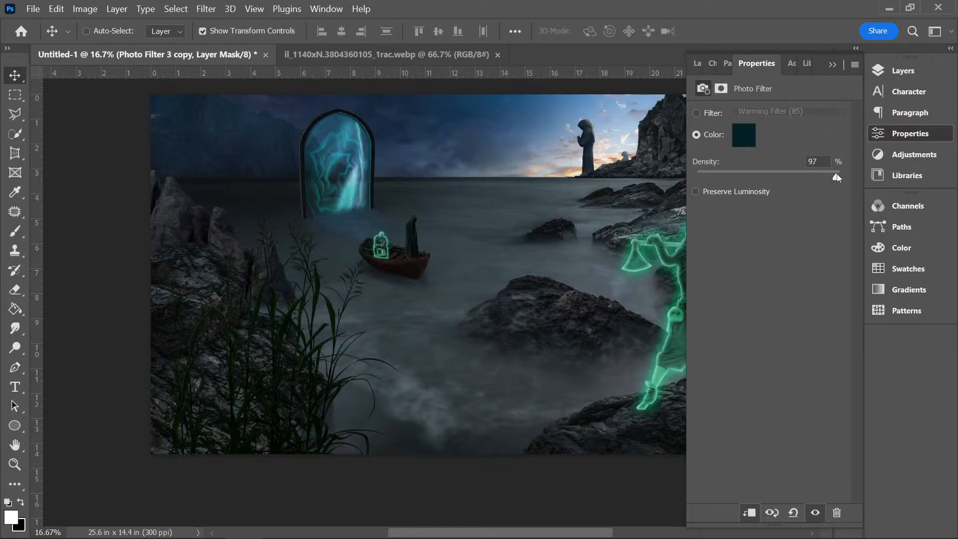
left_click(833, 64)
scroll(640, 280, "down", 1)
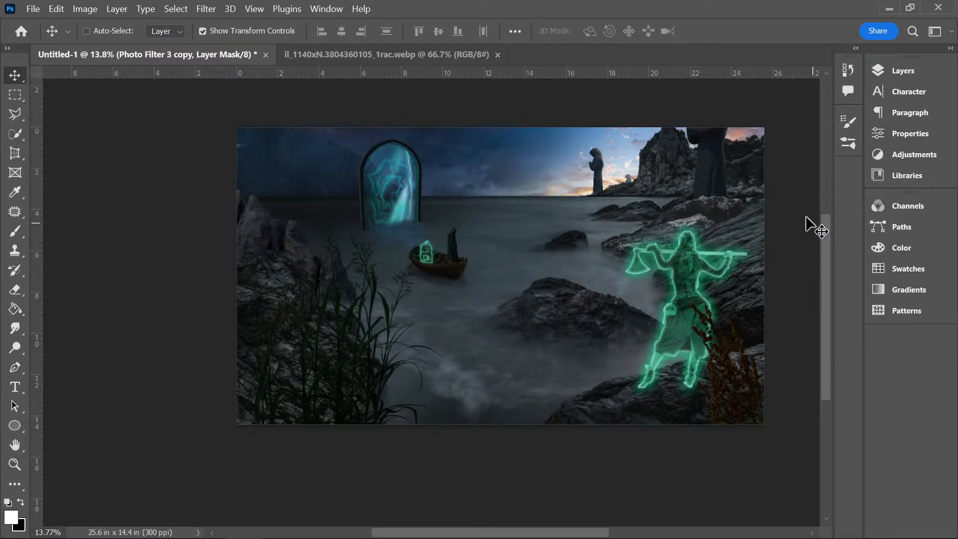
- Group both grass layers with their clipped photo filters and name the group FG
left_click(921, 72)
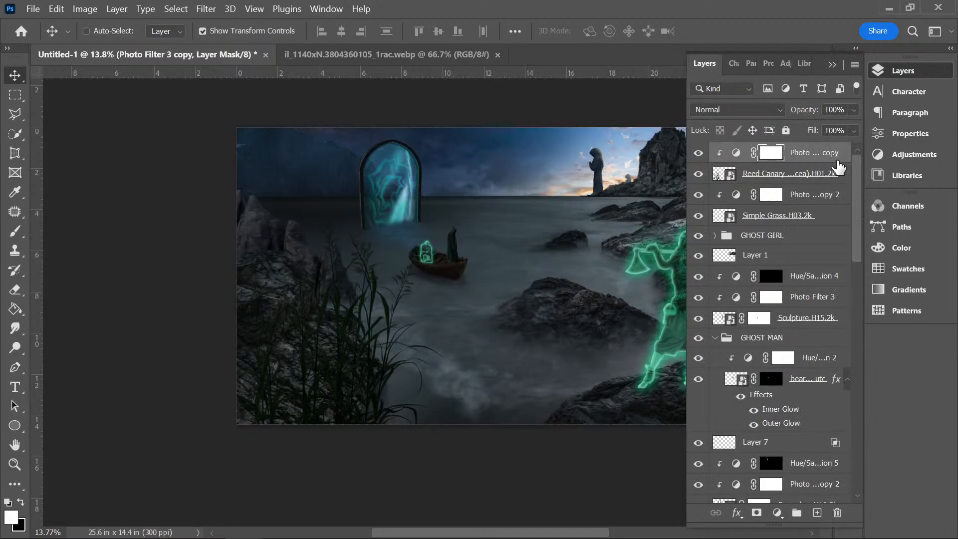
left_click(824, 156)
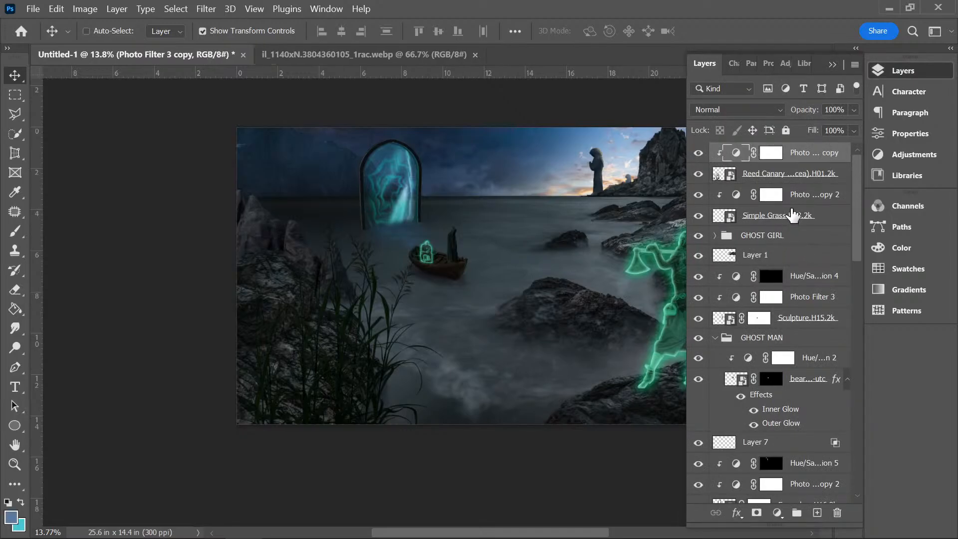
left_click(792, 215, "shift")
left_click(795, 513)
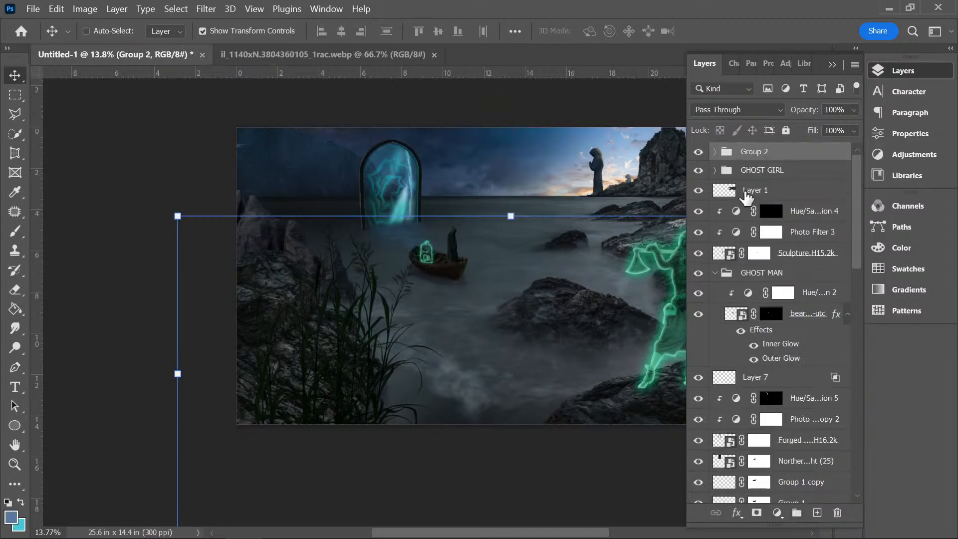
double_click(777, 154)
type("F")
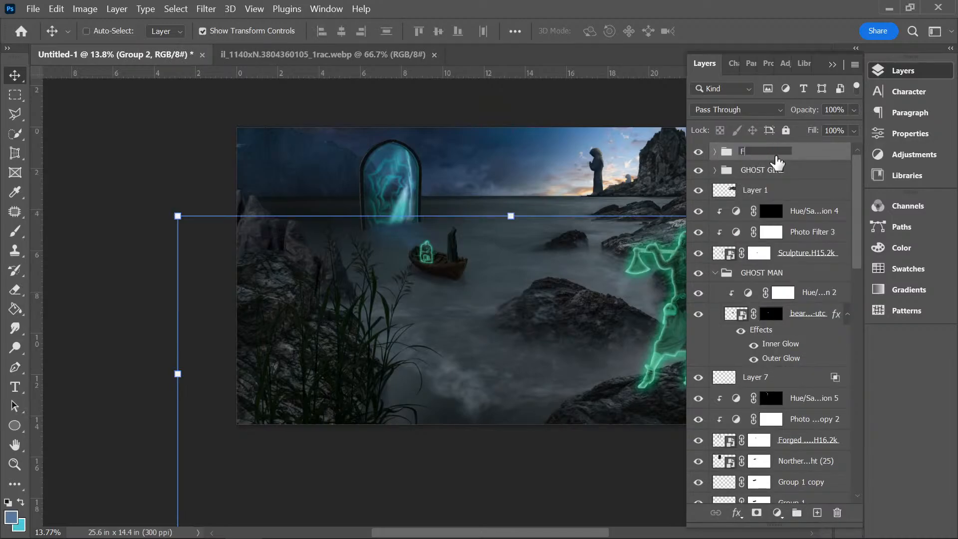
type("G")
key("Return")
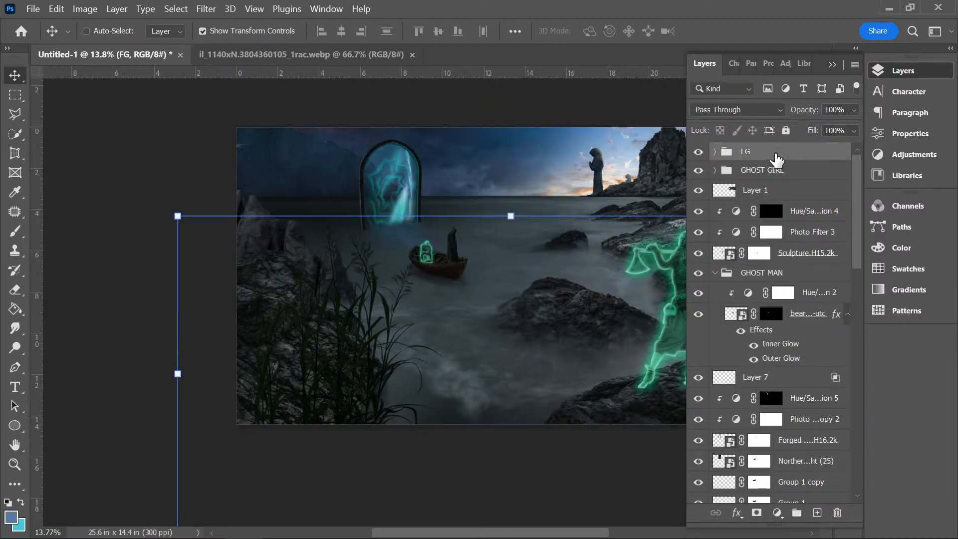
- Place the Realistic_Sunlight (41) image directly above the GHOST GIRL group and move it toward the scene's upper right
left_click(817, 169)
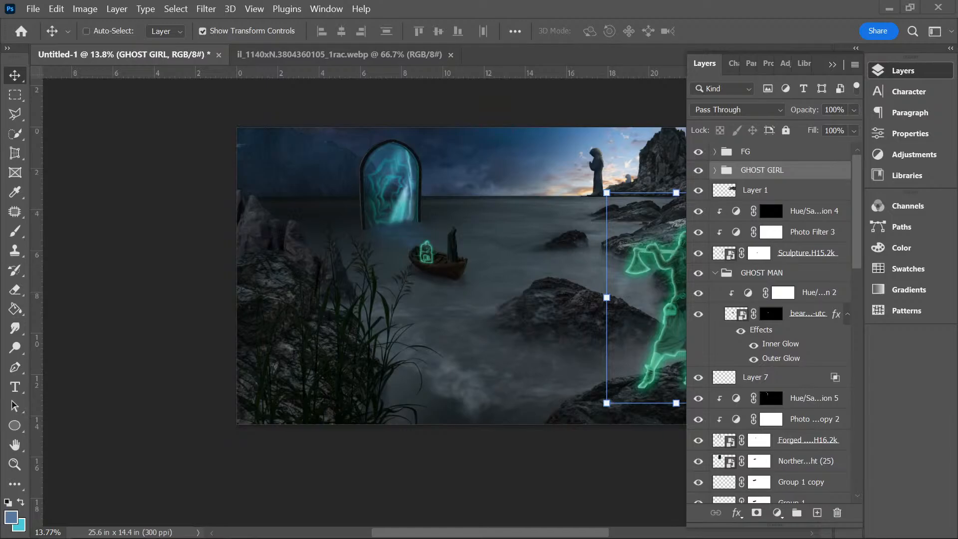
left_click_drag(412, 227, 489, 215)
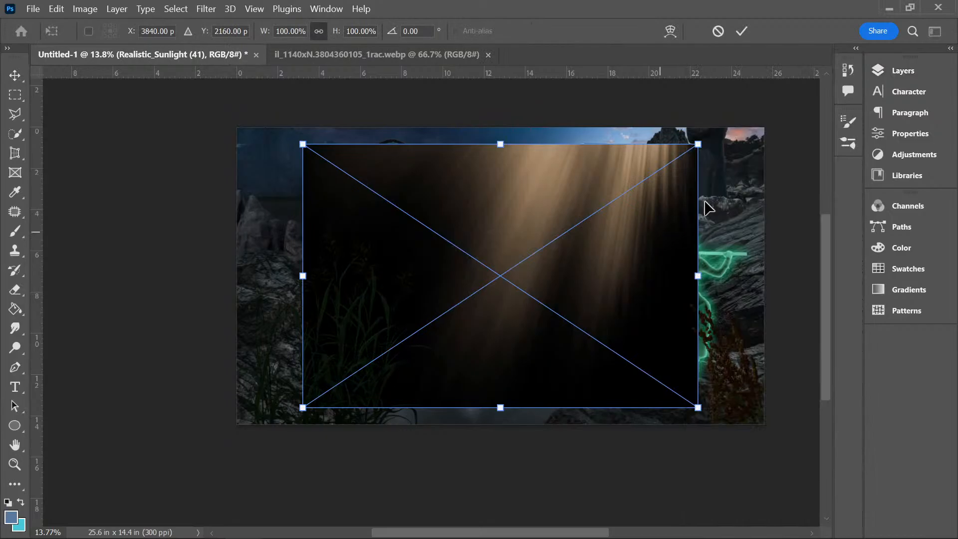
left_click(15, 76)
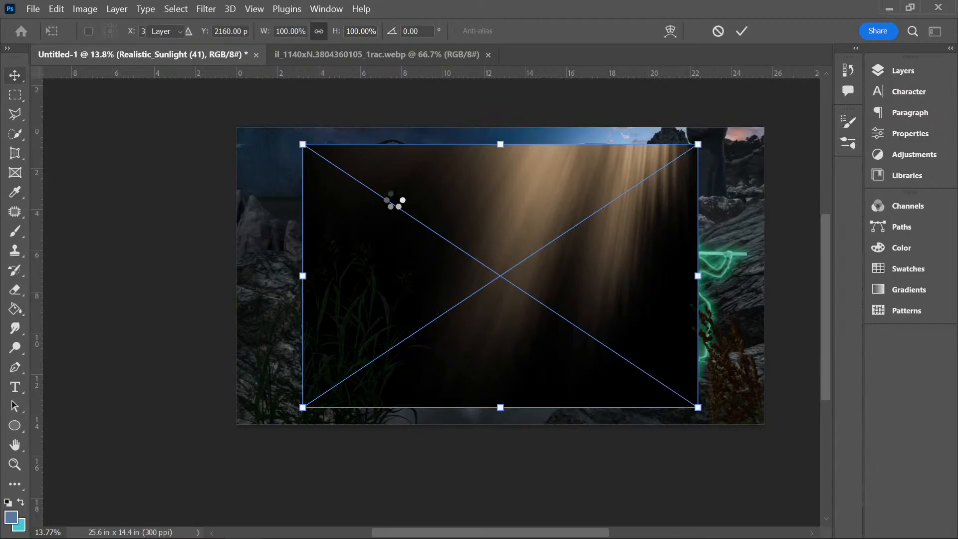
left_click_drag(481, 235, 563, 210)
- Scale the Realistic_Sunlight (41) layer to 160% and set its blend mode to Screen
left_click(894, 69)
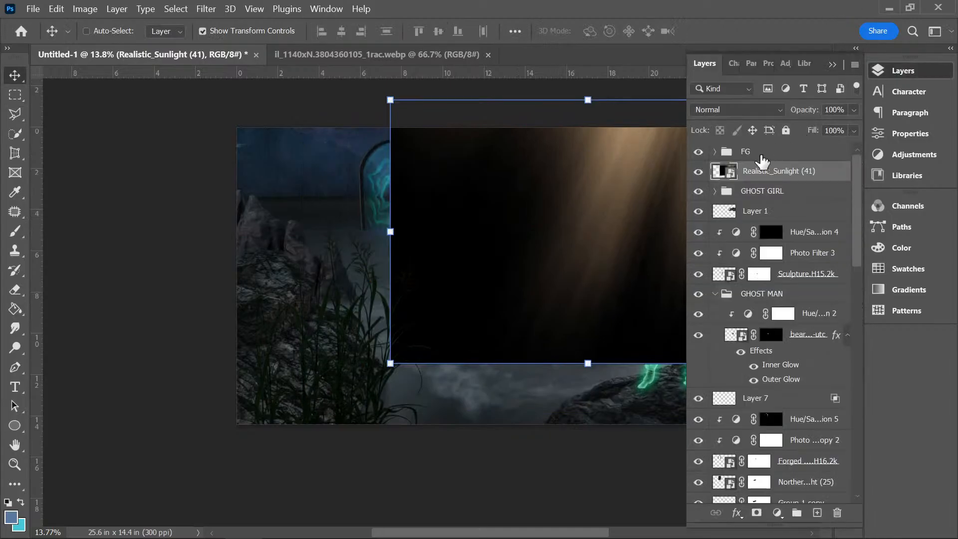
key("ctrl+t")
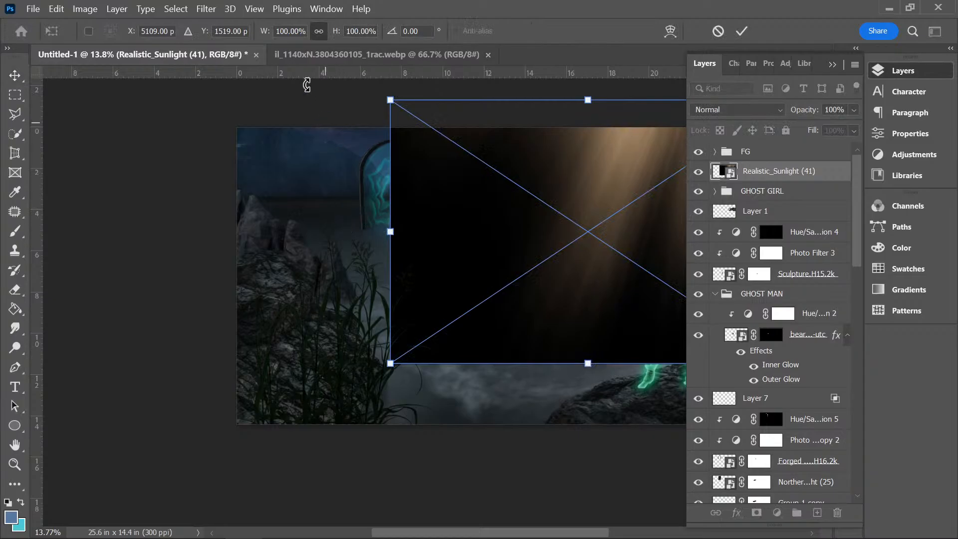
left_click_drag(258, 31, 277, 54)
left_click(718, 110)
left_click(721, 238)
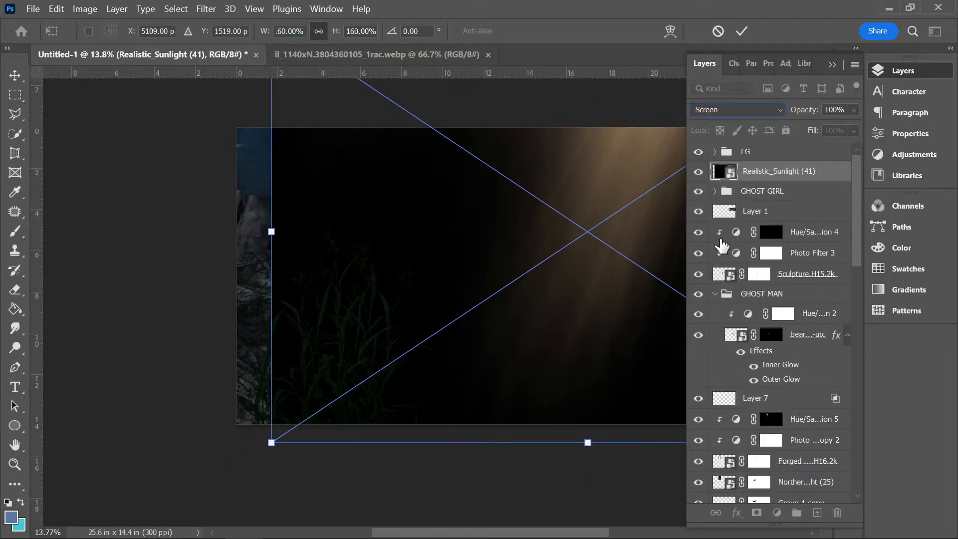
- Apply the transform and shift the sunlight layer slightly farther right over the cliff
left_click(831, 65)
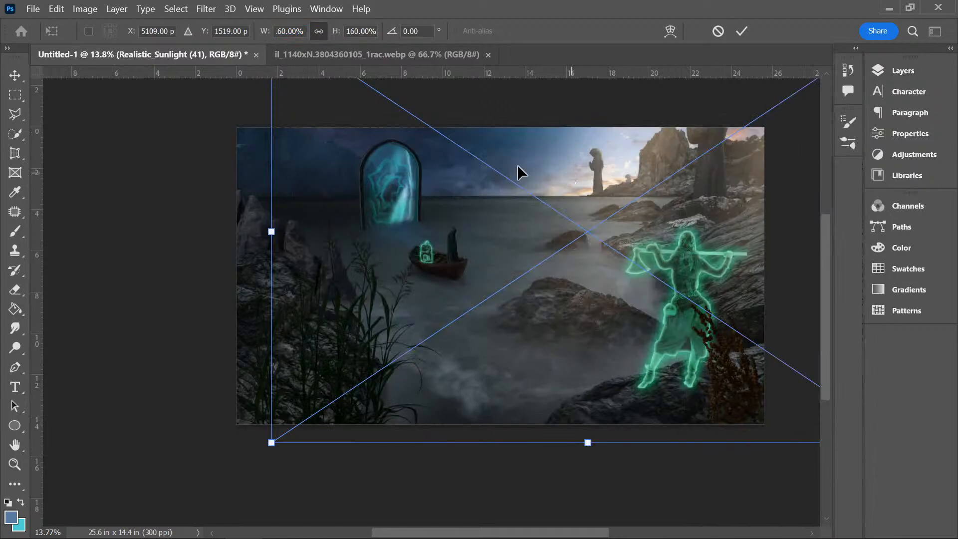
left_click(16, 76)
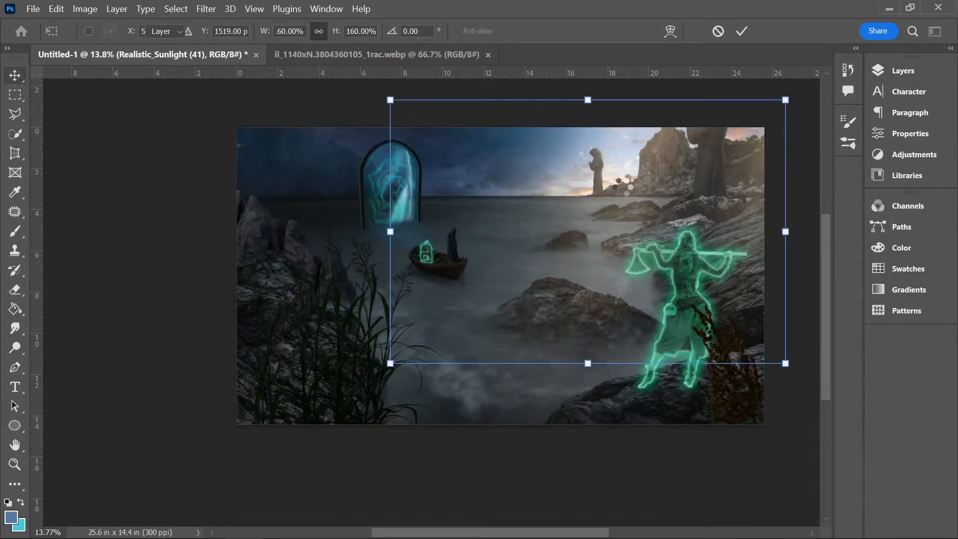
left_click_drag(624, 154, 665, 150)
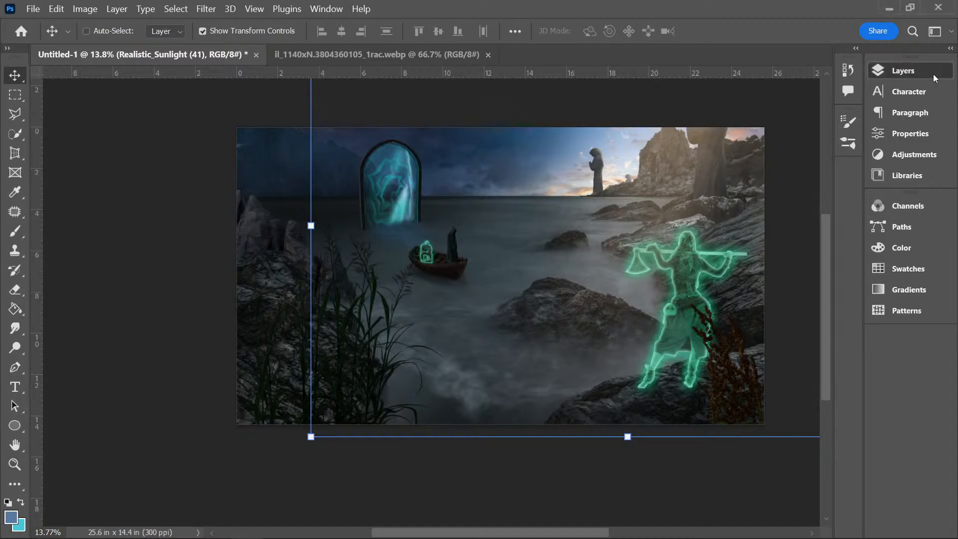
- Duplicate the Realistic_Sunlight (41) layer and set the copy's opacity to 70%
left_click(893, 71)
left_click_drag(797, 171, 802, 169)
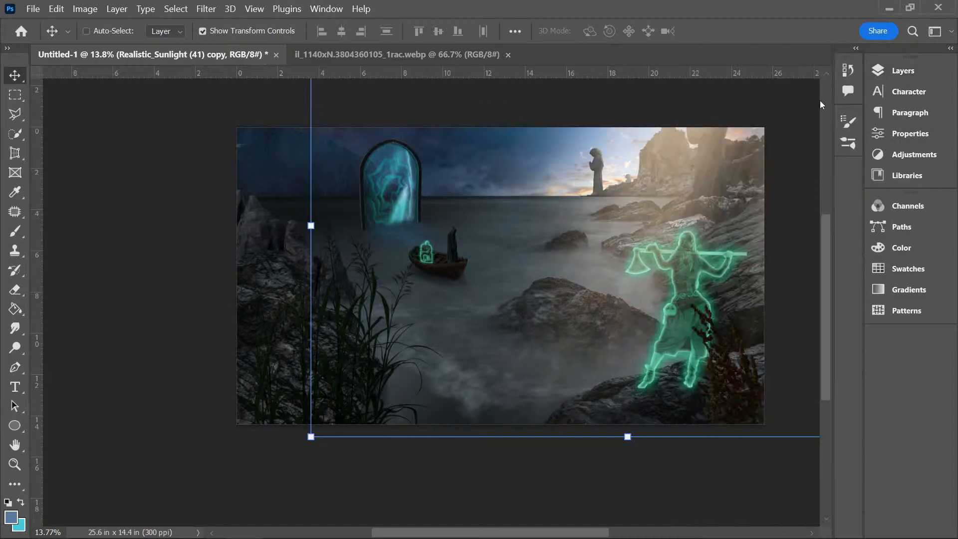
left_click(892, 71)
left_click_drag(852, 124, 831, 127)
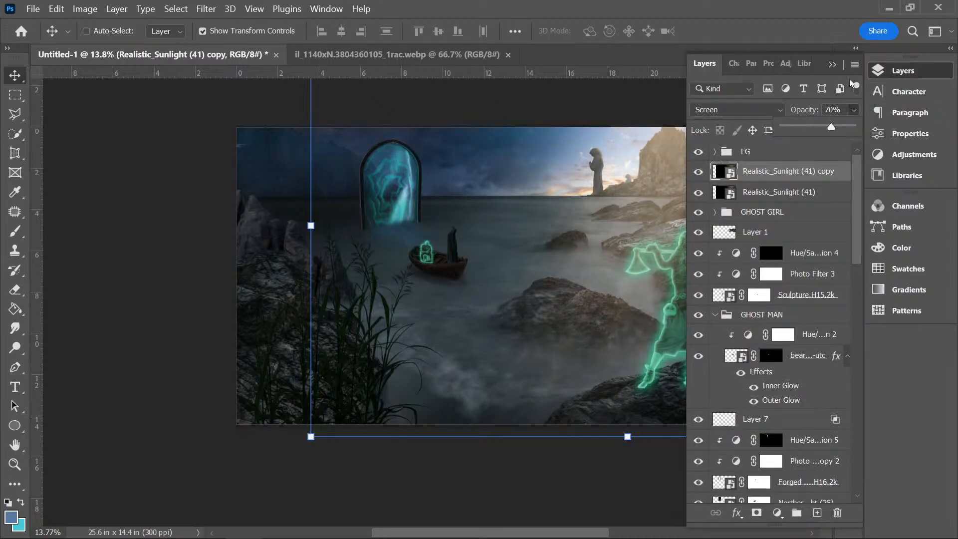
left_click(832, 65)
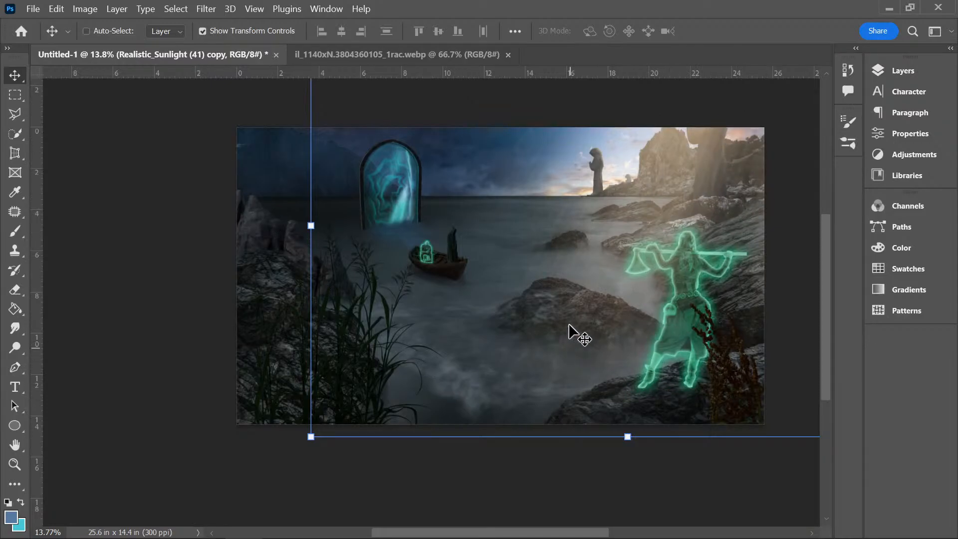
- Add a new empty layer directly above Layer 1 for painting glow around the ghost man
scroll(593, 326, "up", 1)
scroll(738, 409, "up", 1)
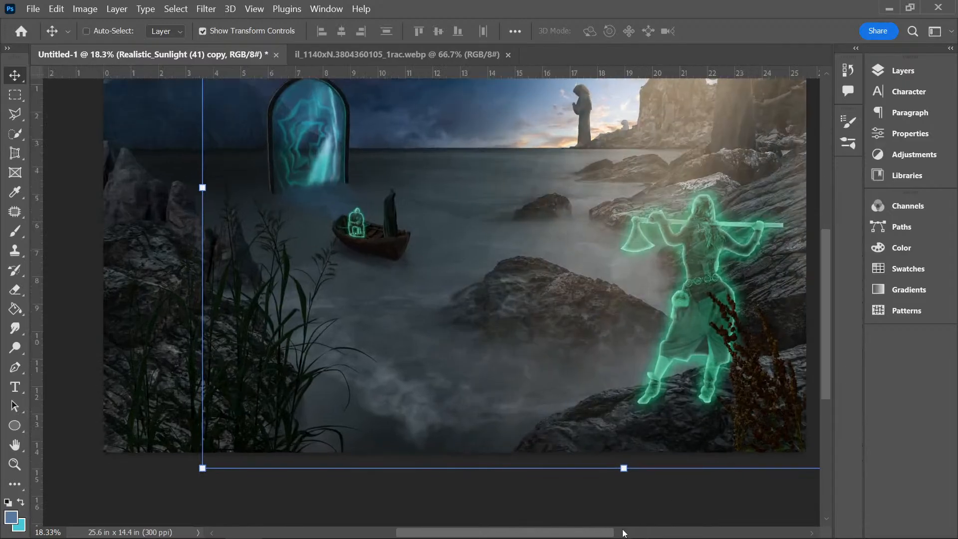
left_click_drag(610, 533, 662, 532)
scroll(529, 429, "up", 2)
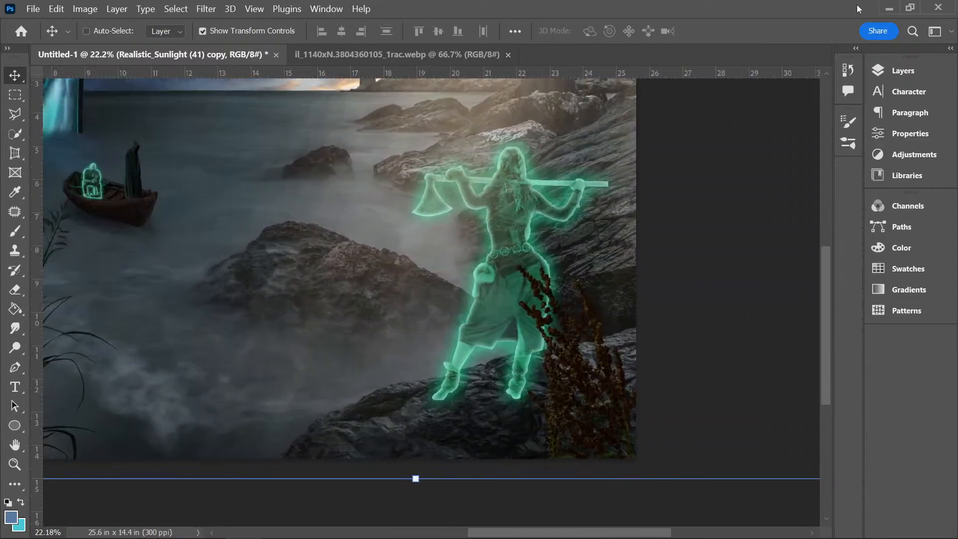
left_click(903, 70)
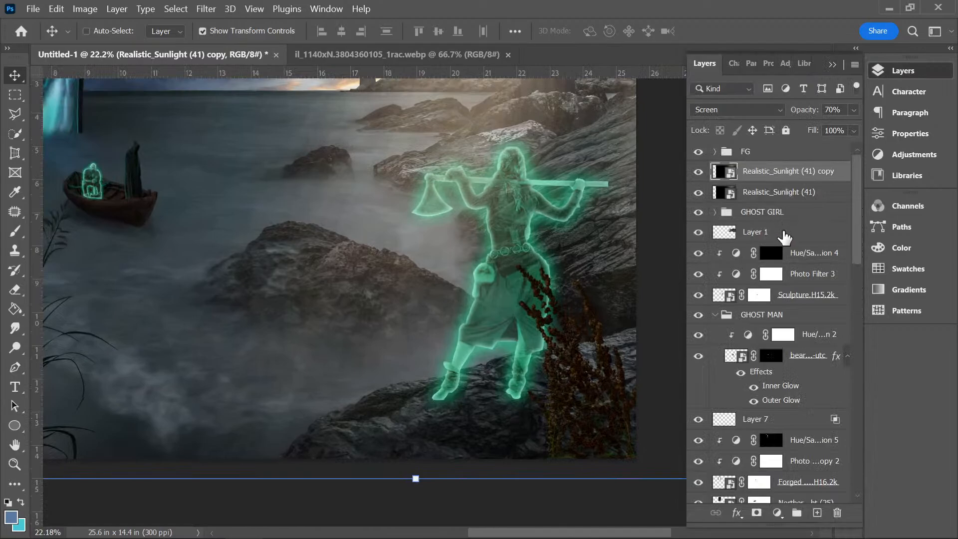
left_click(779, 234)
left_click(817, 512)
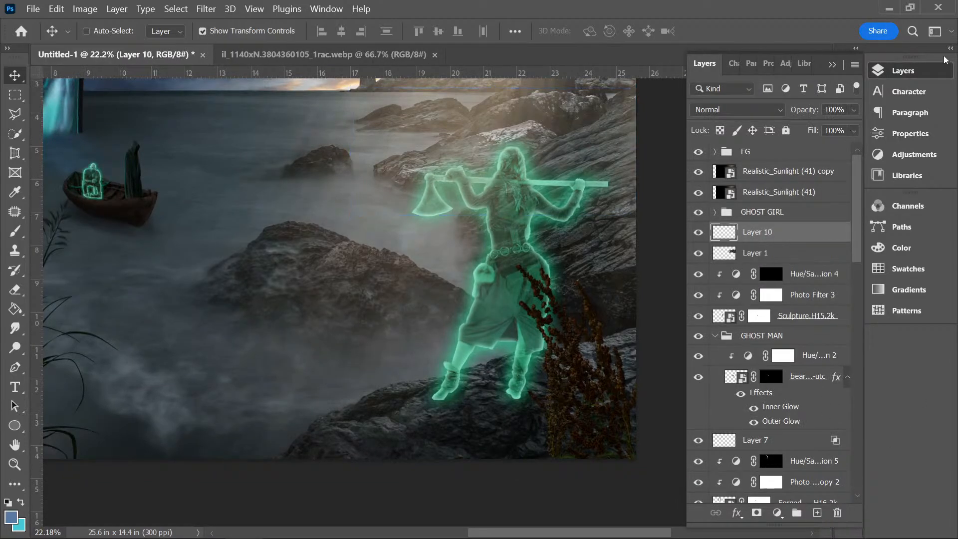
- Set the brush's foreground colour to a bright, saturated green-teal sampled from the ghost man's glow
left_click(15, 231)
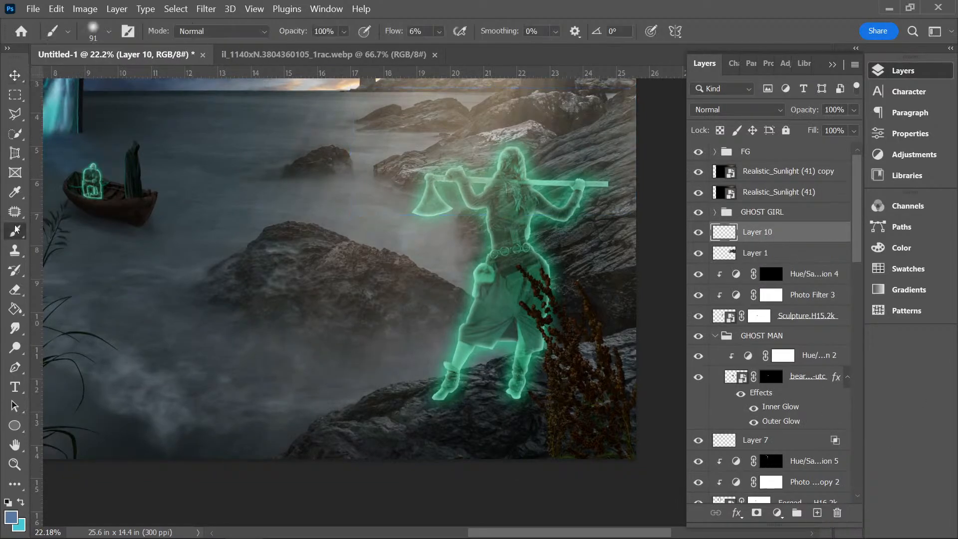
left_click(11, 517)
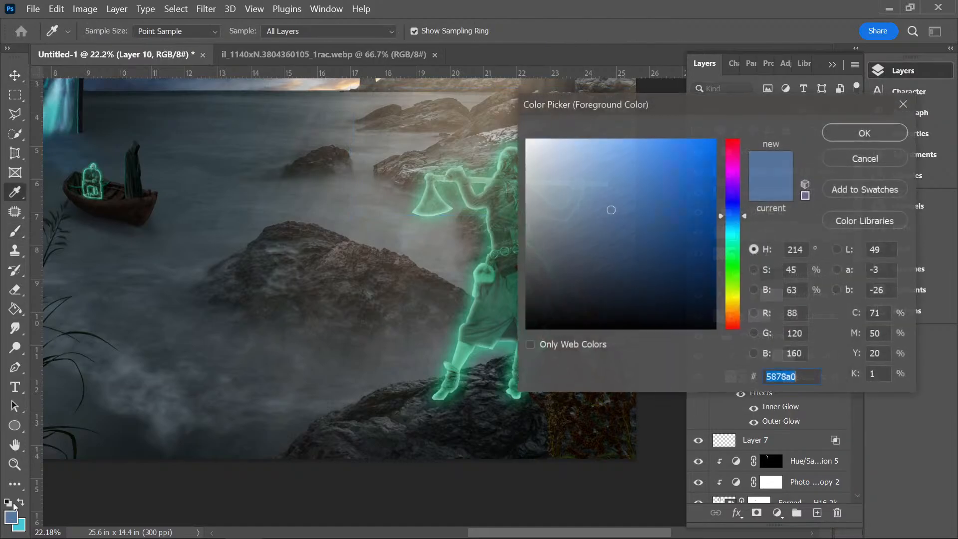
left_click(475, 349)
left_click_drag(662, 162, 699, 139)
left_click(836, 134)
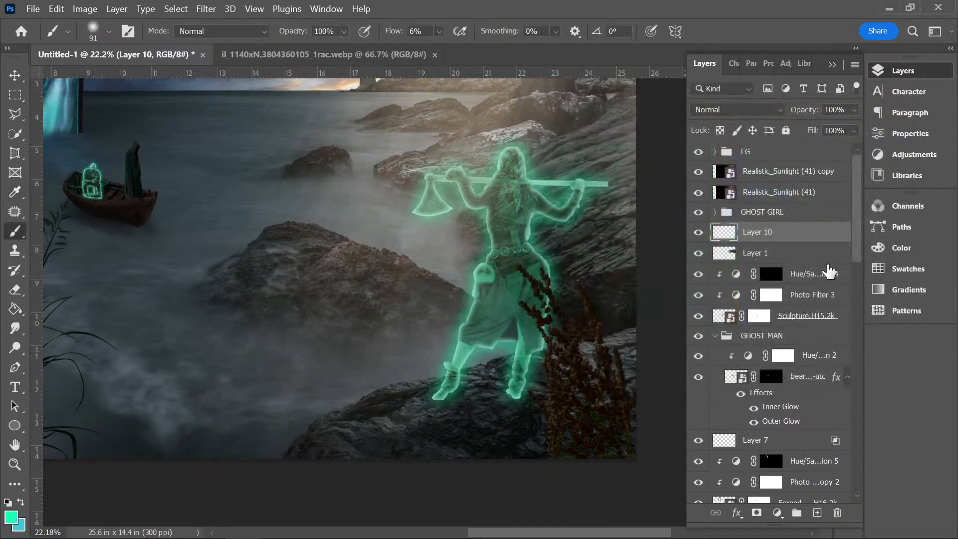
- Paint a green glow on the rock around the ghost man's feet with the Textured light brush at 75 px and 3% flow
left_click(109, 31)
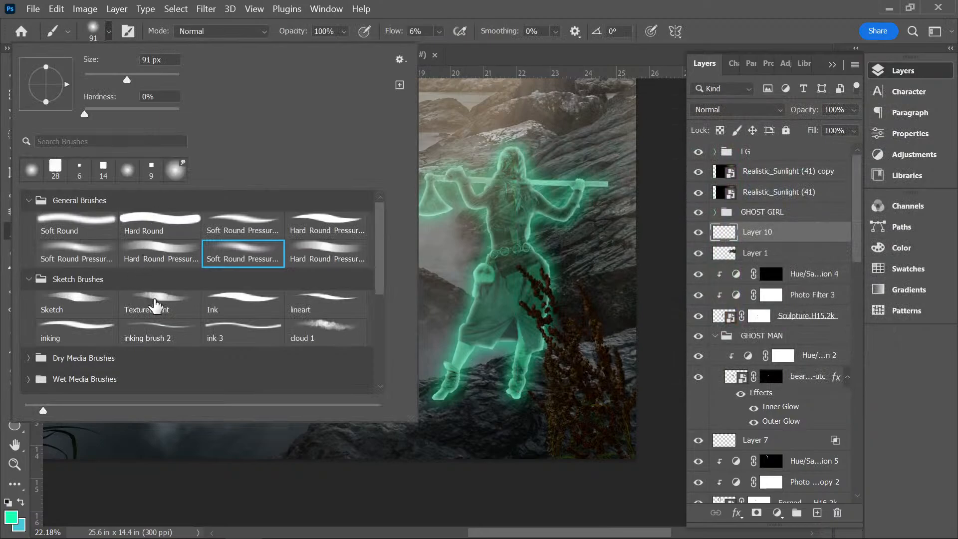
left_click(157, 302)
left_click(94, 76)
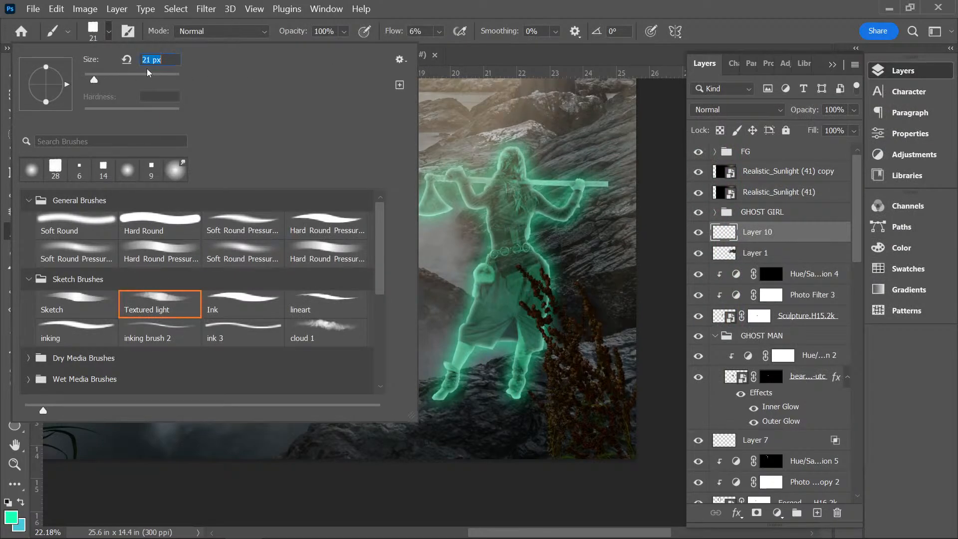
left_click(439, 31)
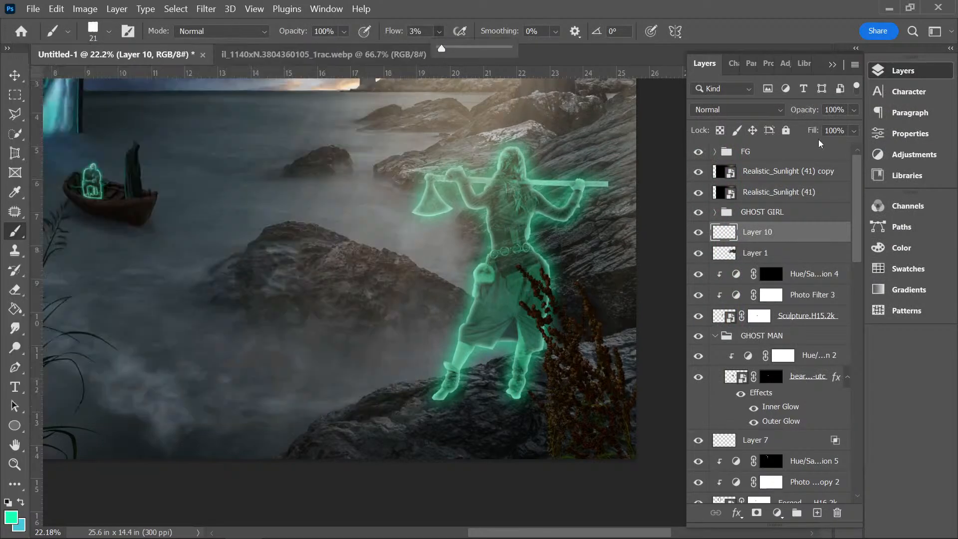
left_click(109, 31)
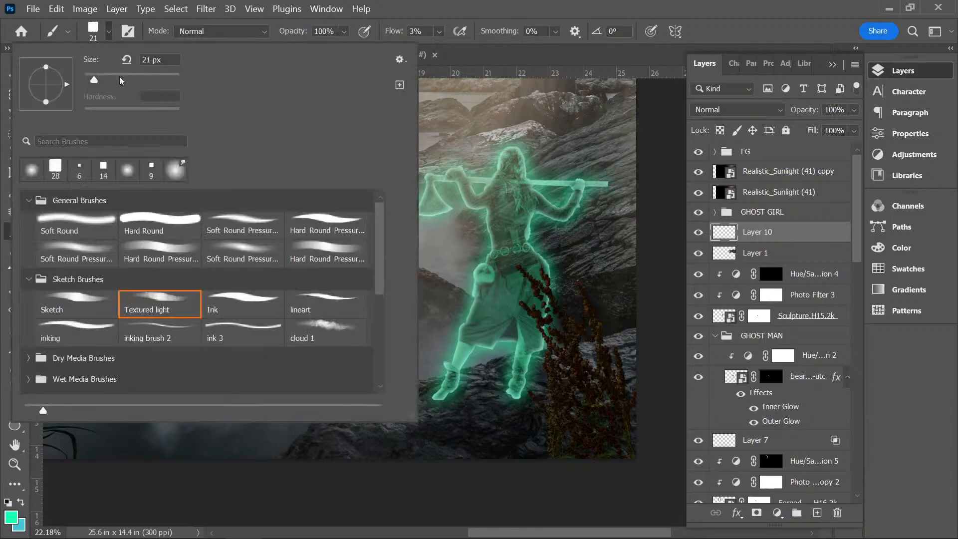
left_click(120, 77)
left_click(666, 11)
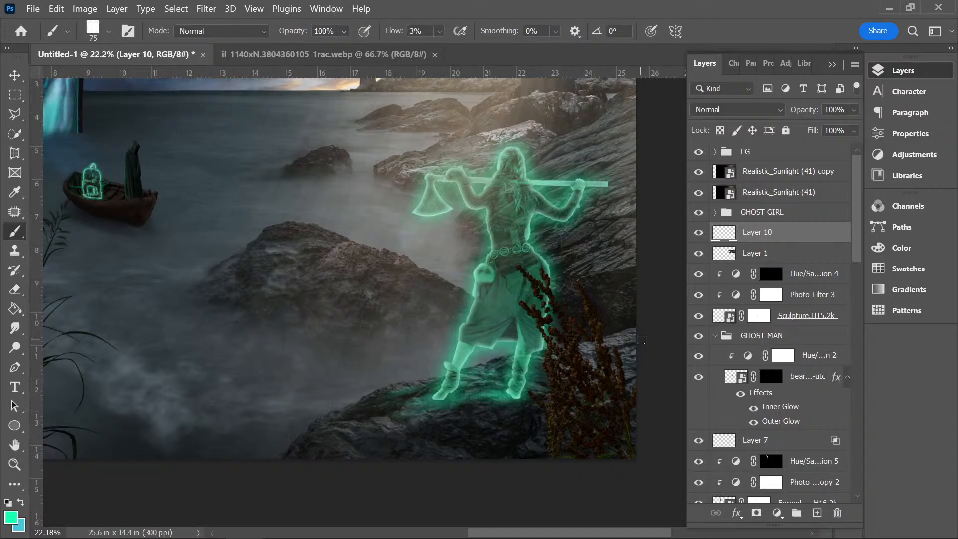
- Set Layer 10's blend mode to Soft Light and paint more green glow on the rock beneath the ghost man
left_click(759, 107)
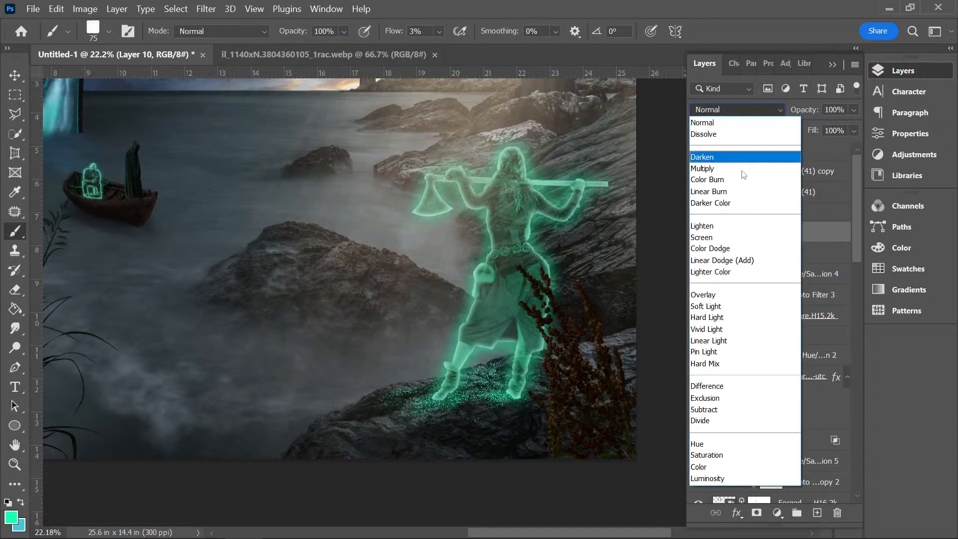
left_click(717, 306)
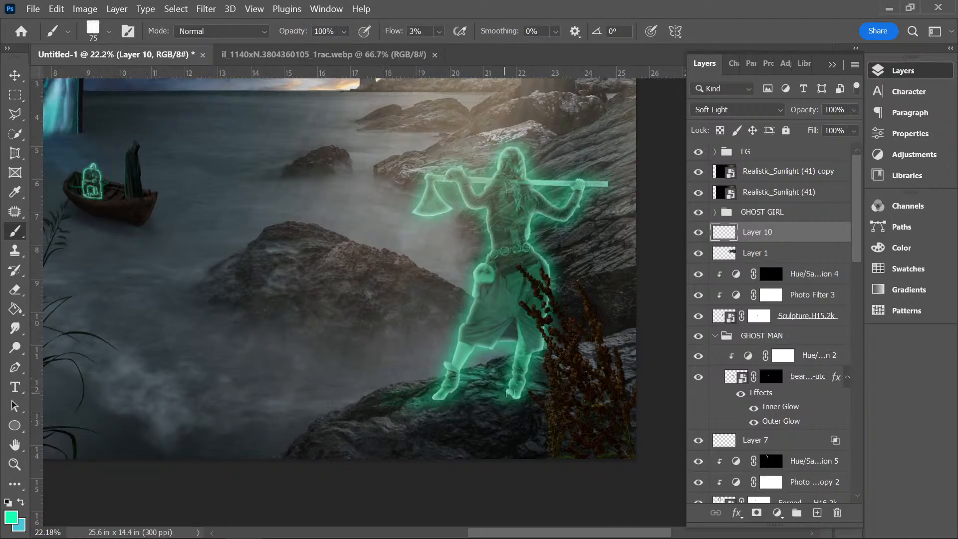
key("ctrl+minus")
key("ctrl+minus")
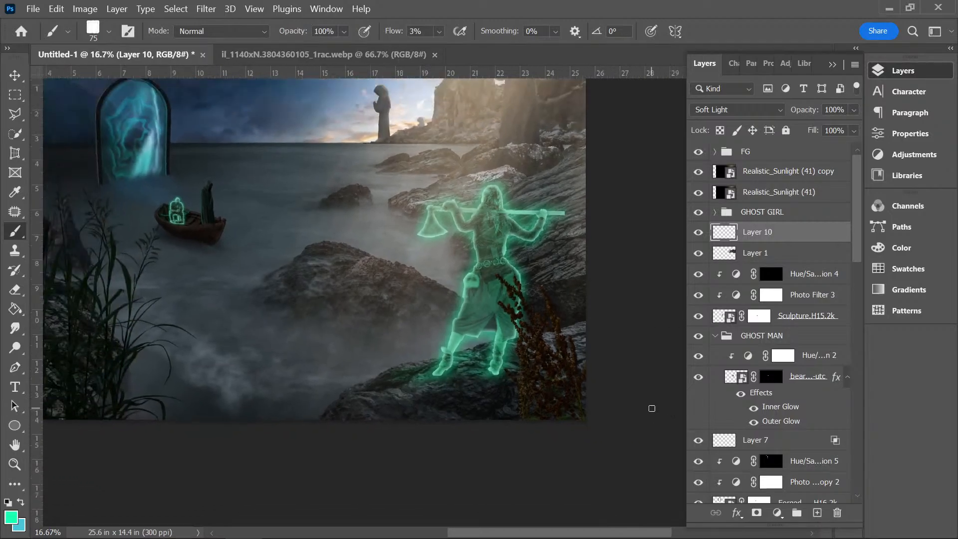
key("ctrl+plus")
key("ctrl+plus")
key("ctrl+plus")
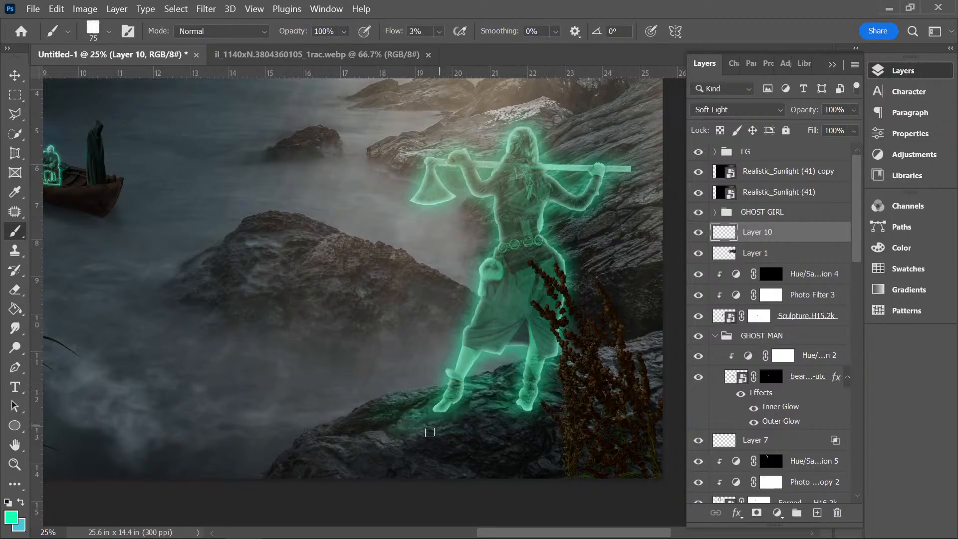
key("ctrl+minus")
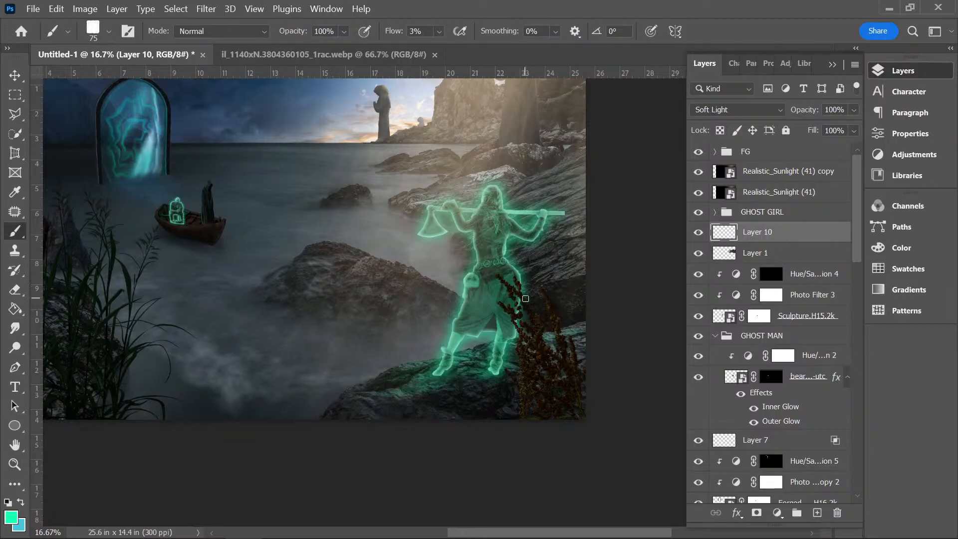
- Examine the painted green glow around the ghost man's feet up close and against the wider scene
left_click_drag(573, 530, 549, 529)
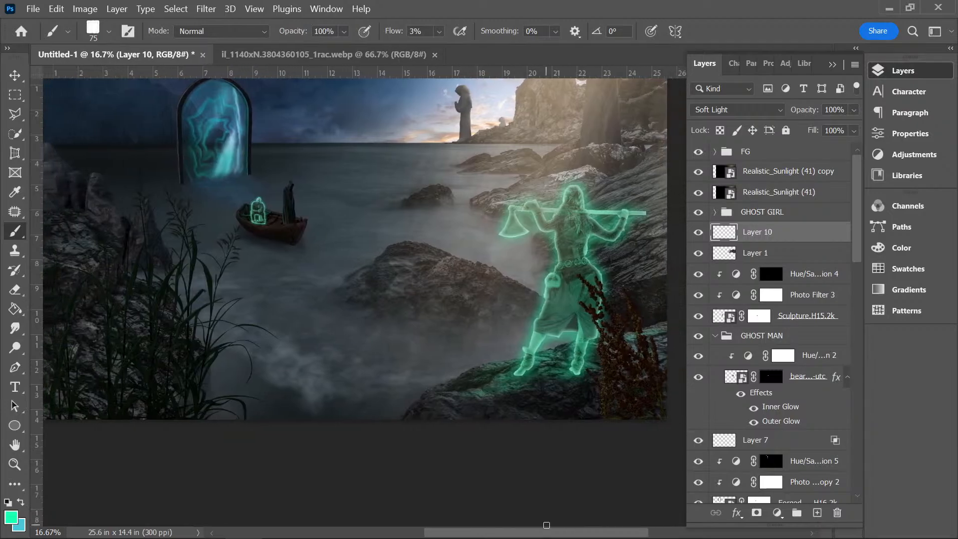
key("ctrl+plus")
key("ctrl+minus")
key("ctrl+minus")
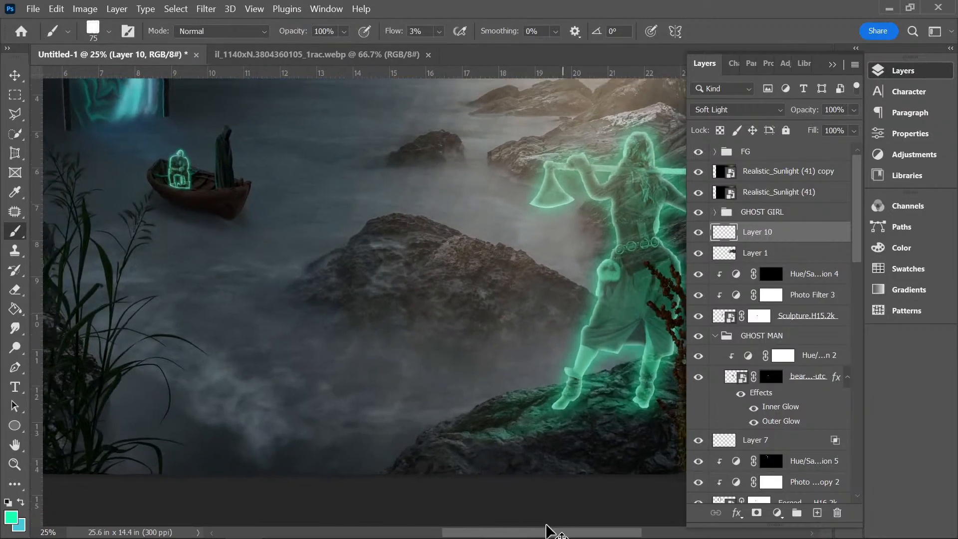
key("ctrl+plus")
key("ctrl+plus")
key("ctrl+plus")
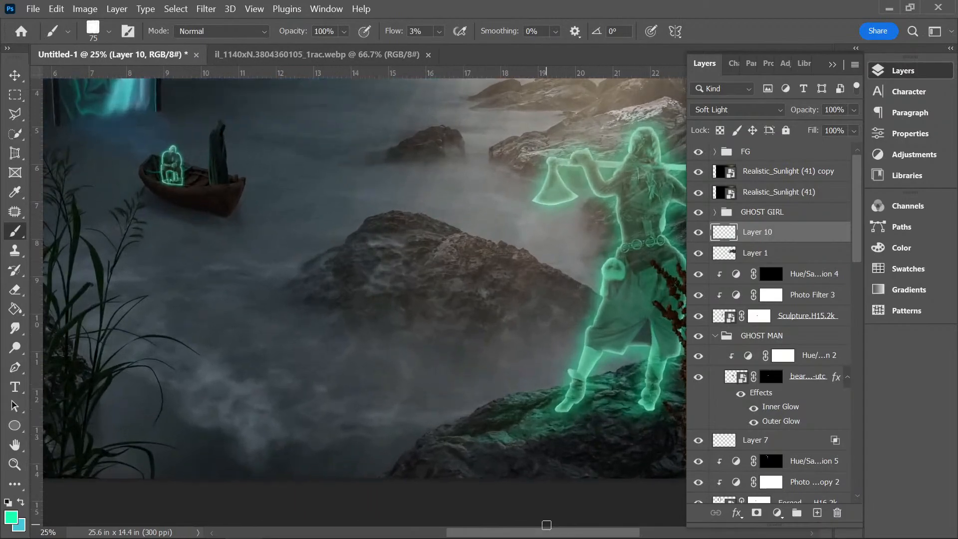
key("ctrl+minus")
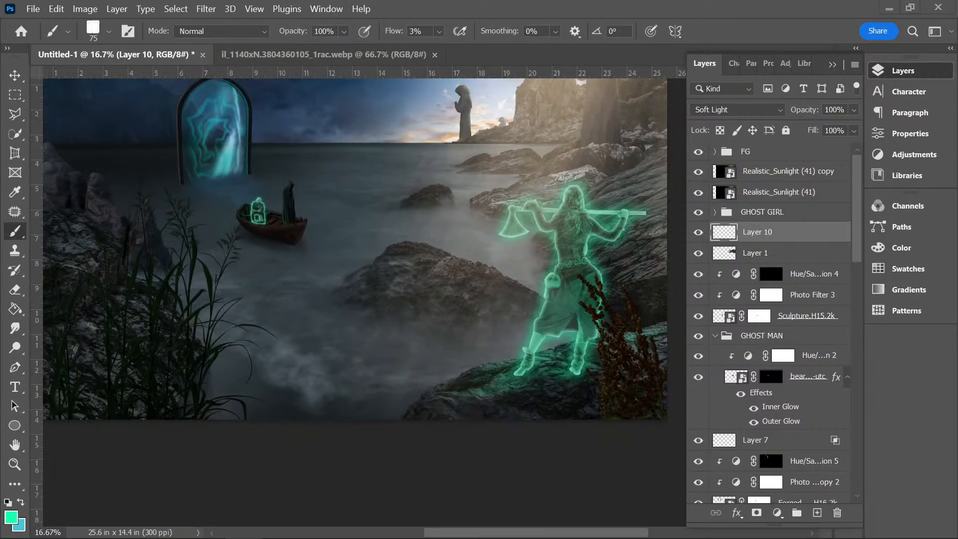
- Place the Realistic_Sunlight (25) image in the scene and put its layer directly above the GHOST GIRL group
left_click_drag(1, 275, 422, 242)
left_click_drag(785, 231, 785, 203)
left_click(15, 75)
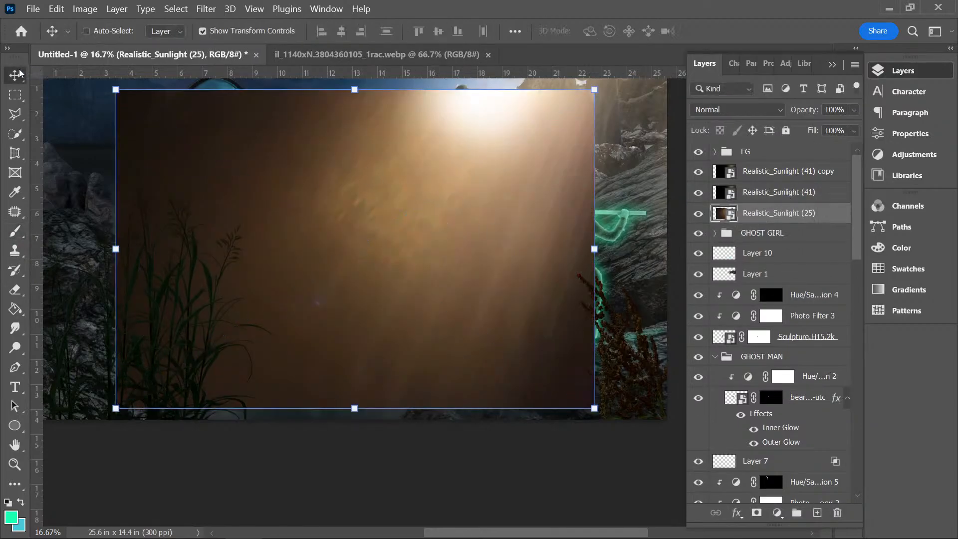
- Move the Realistic_Sunlight (25) layer toward the scene's upper right and set its blend mode to Screen
left_click_drag(316, 250, 430, 212)
left_click(736, 110)
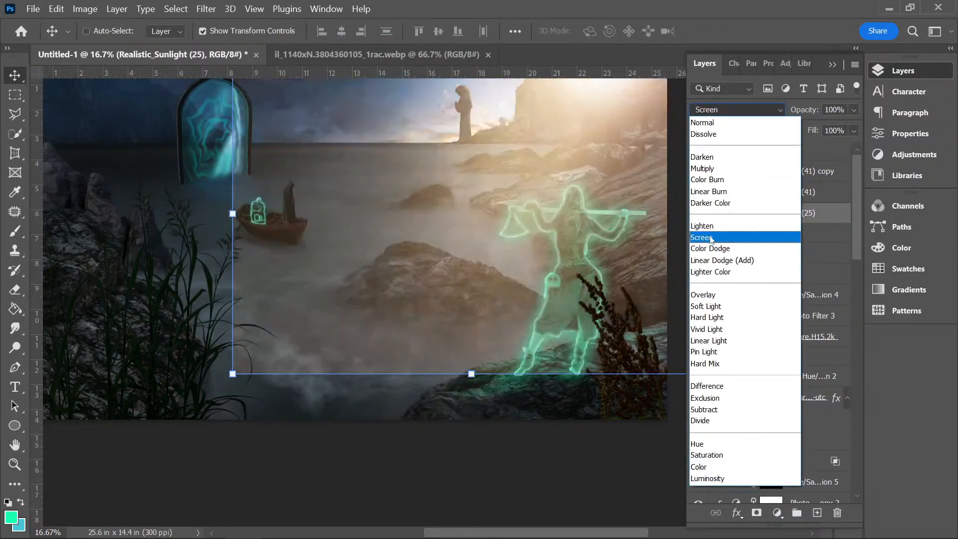
- Set the Realistic_Sunlight (25) layer to Screen at 53% opacity and give it a layer mask
left_click(712, 237)
left_click(854, 109)
left_click_drag(854, 126, 821, 129)
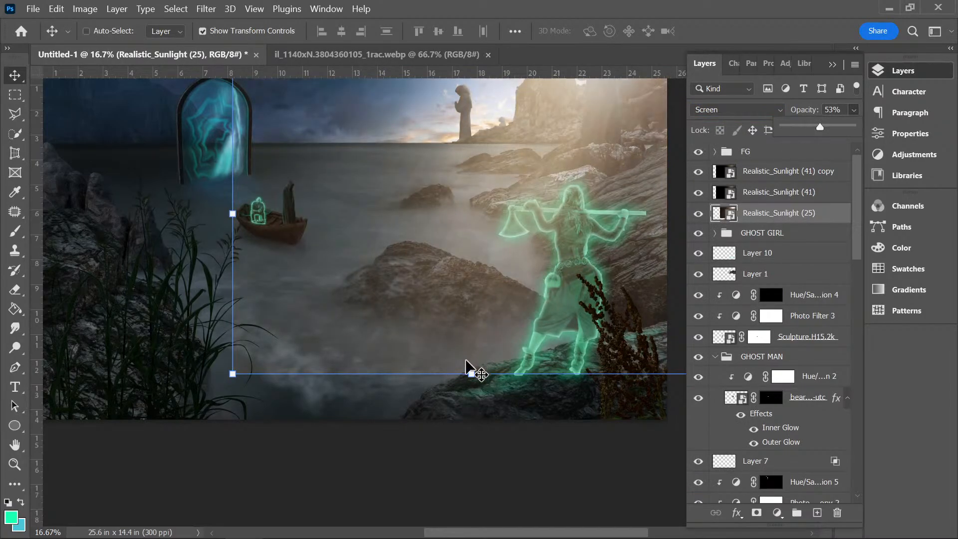
left_click(756, 513)
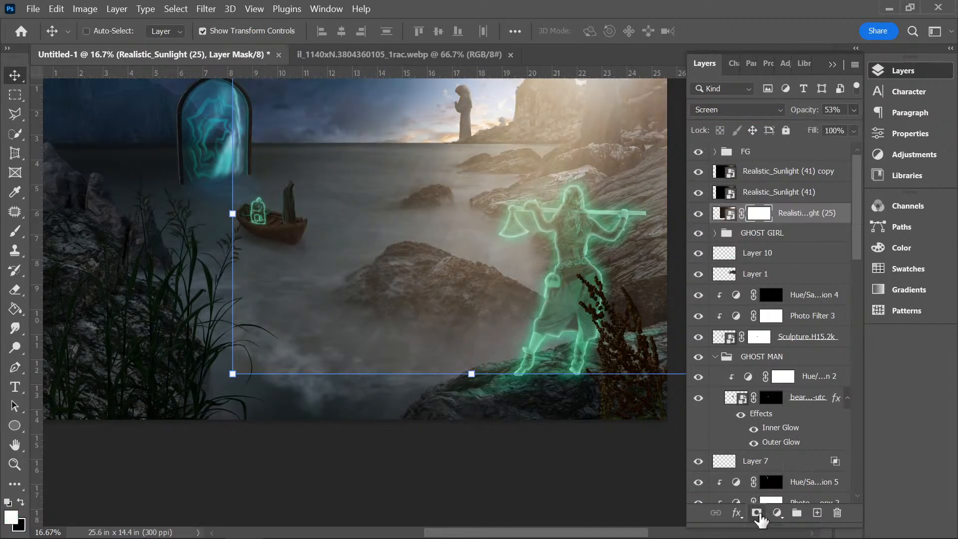
- Paint black on the Realistic_Sunlight (25) mask over the sea and lower rocks with a soft 1457 px brush, raising the flow to 34%
left_click(22, 503)
key("b")
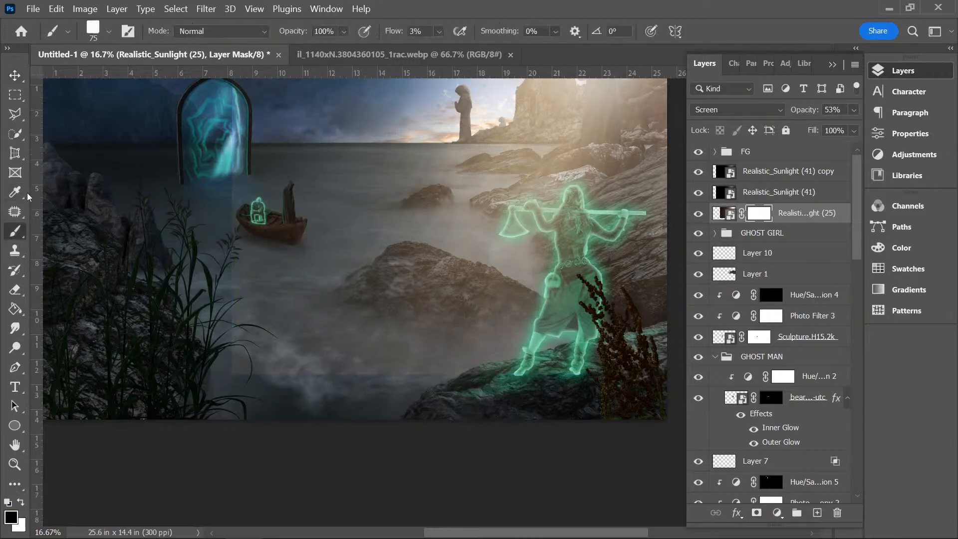
left_click(109, 30)
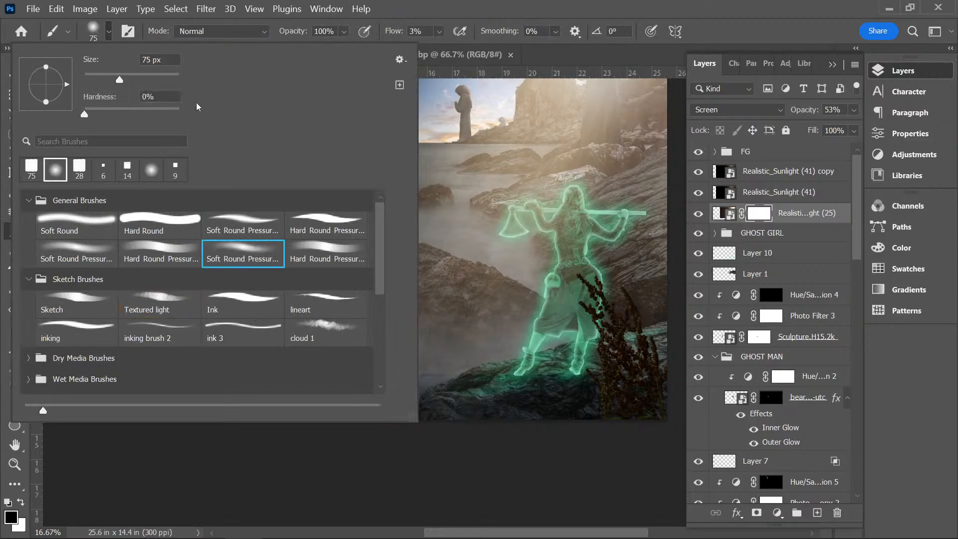
left_click_drag(152, 76, 173, 76)
left_click(499, 9)
left_click(109, 31)
left_click(414, 7)
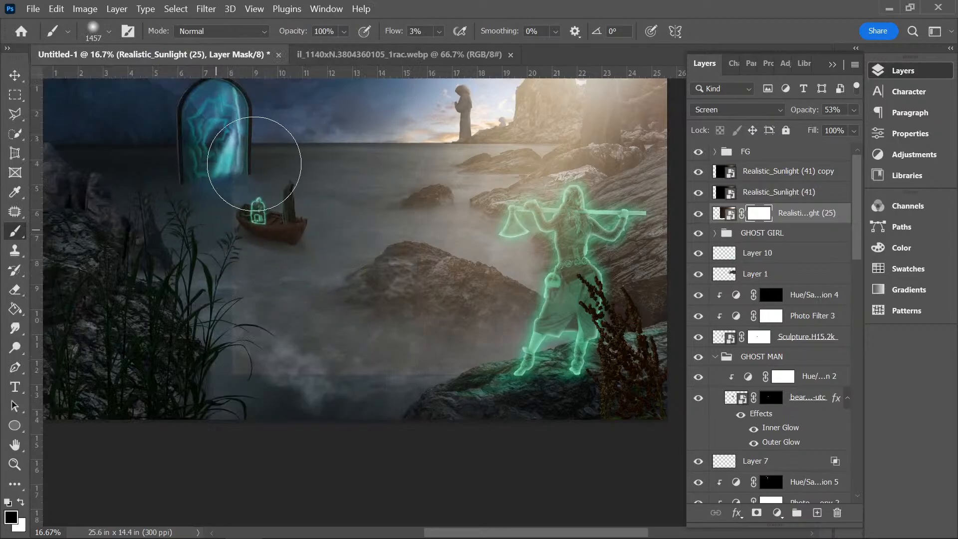
left_click_drag(254, 163, 211, 314)
left_click(439, 31)
left_click_drag(440, 48, 464, 48)
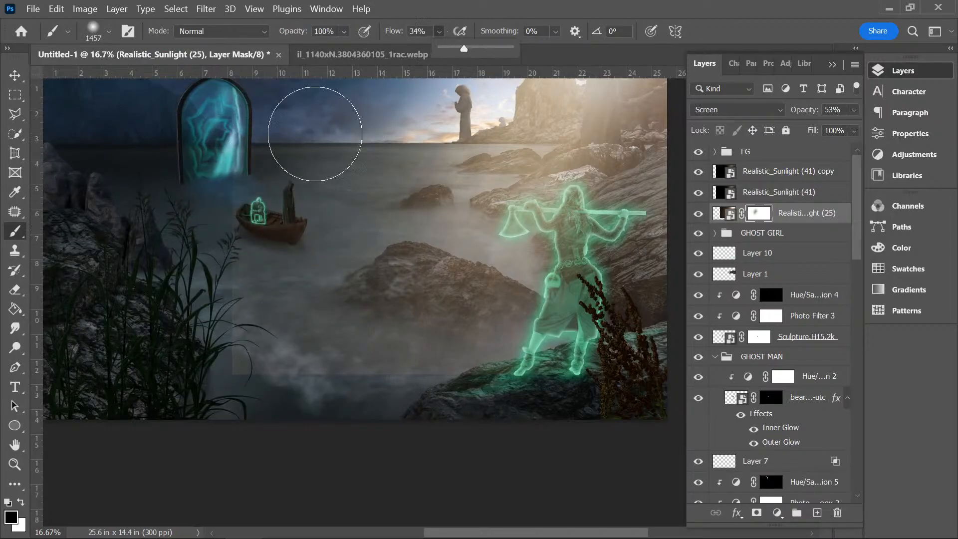
mouse_move(300, 138)
left_mouse_down()
mouse_move(230, 207)
mouse_move(213, 337)
mouse_move(222, 384)
mouse_move(292, 344)
mouse_move(285, 412)
mouse_move(294, 345)
mouse_move(384, 247)
mouse_move(270, 436)
mouse_move(305, 396)
mouse_move(440, 298)
mouse_move(423, 378)
mouse_move(448, 394)
mouse_move(450, 445)
mouse_move(502, 448)
mouse_move(518, 496)
mouse_move(561, 422)
mouse_move(514, 479)
mouse_move(469, 401)
mouse_move(487, 350)
mouse_move(369, 352)
mouse_move(255, 504)
mouse_move(331, 316)
mouse_move(368, 317)
mouse_move(345, 351)
mouse_move(334, 340)
mouse_move(342, 301)
mouse_move(261, 415)
mouse_move(358, 240)
mouse_move(262, 361)
mouse_move(363, 159)
mouse_move(240, 363)
mouse_move(354, 126)
mouse_move(223, 257)
mouse_move(279, 338)
mouse_move(364, 328)
mouse_move(362, 396)
mouse_move(446, 405)
mouse_move(485, 427)
mouse_move(555, 436)
left_mouse_up()
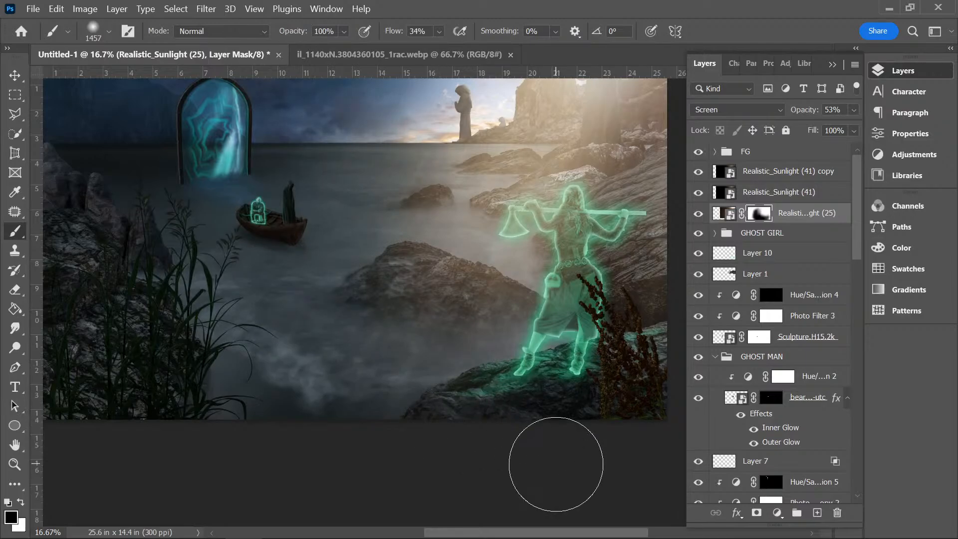
- Examine the whole composite to judge how the masked sunlight blends with the scene
key("ctrl+minus")
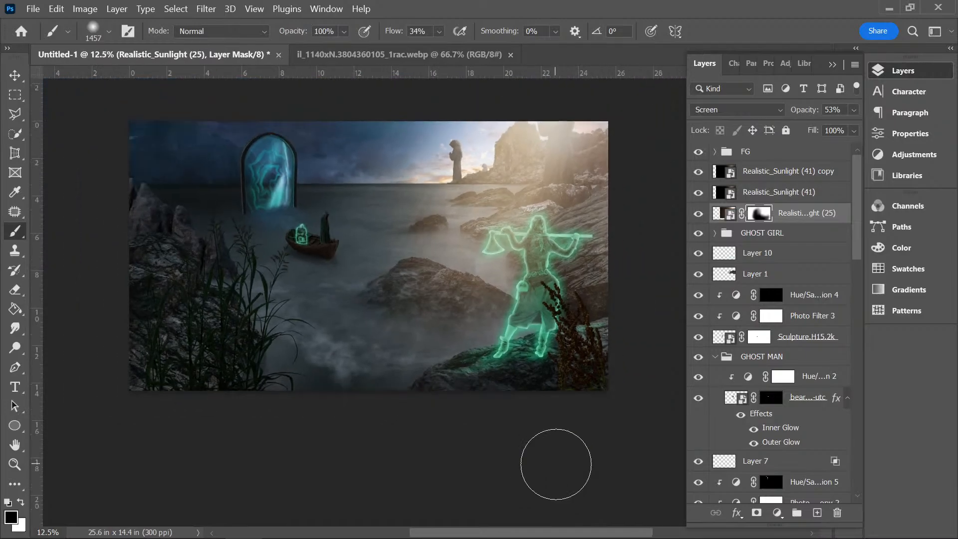
left_click(833, 65)
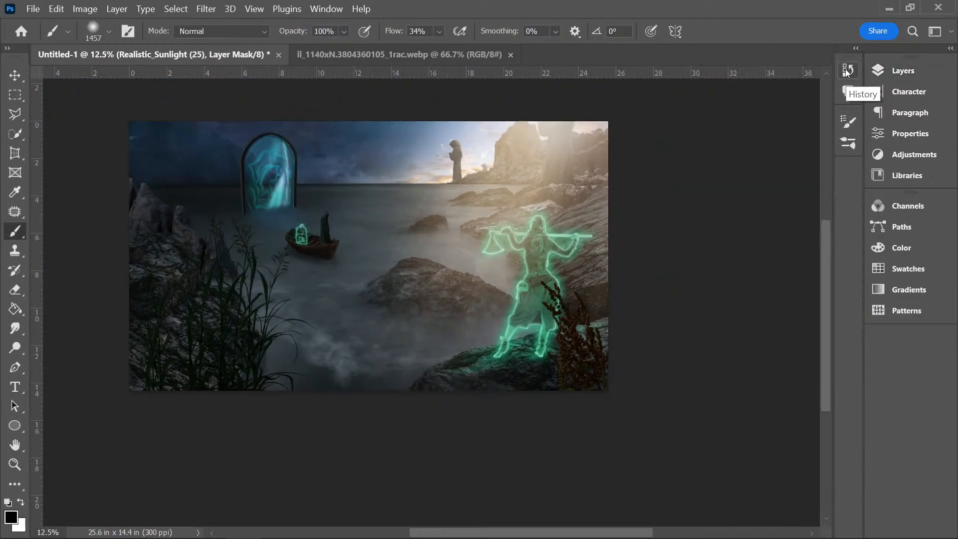
left_click_drag(828, 267, 825, 249)
key("ctrl+plus")
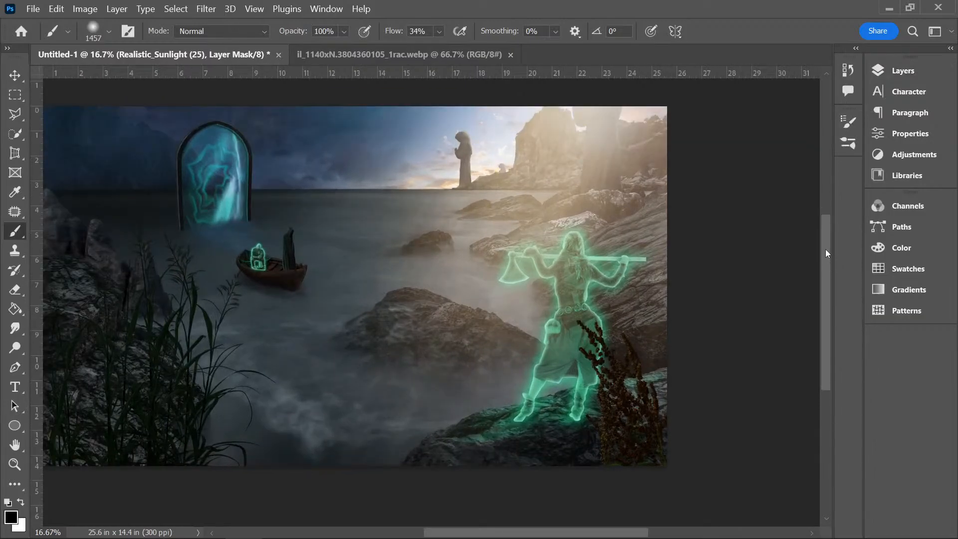
left_click_drag(570, 533, 541, 535)
left_click_drag(827, 247, 826, 244)
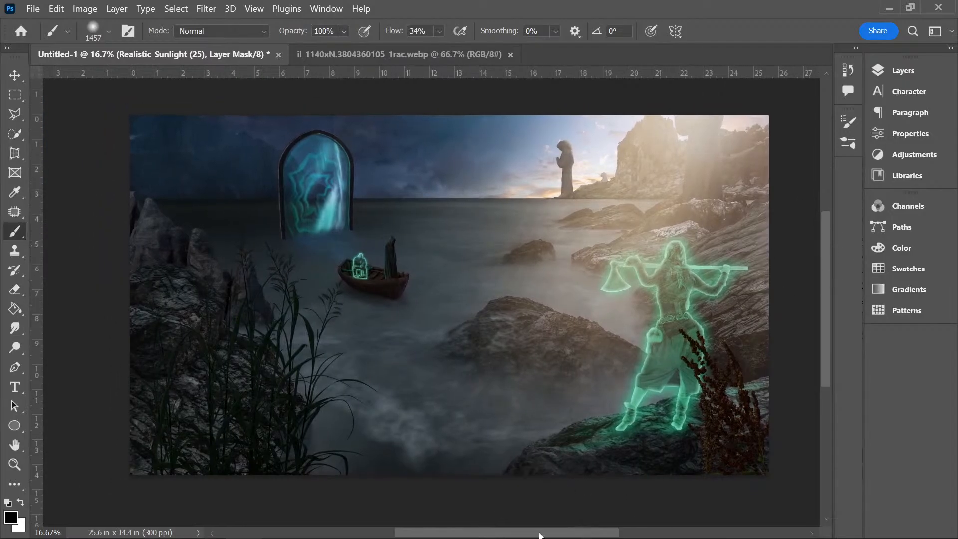
mouse_move(539, 534)
left_mouse_down()
mouse_move(520, 533)
mouse_move(527, 524)
left_mouse_up()
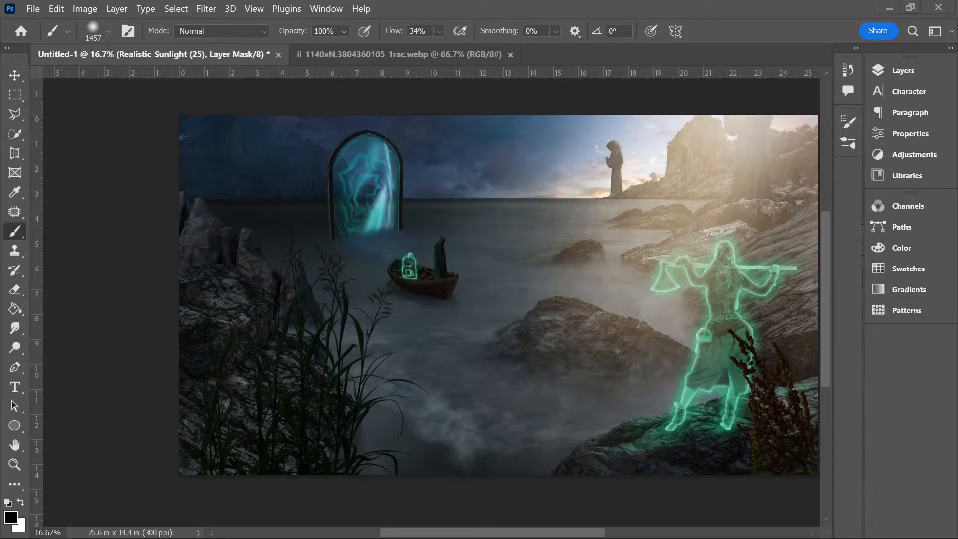
- Switch to the rune chart image, then select and copy the Elder Futhark Ansuz rune with the Rectangular Marquee
left_click(400, 54)
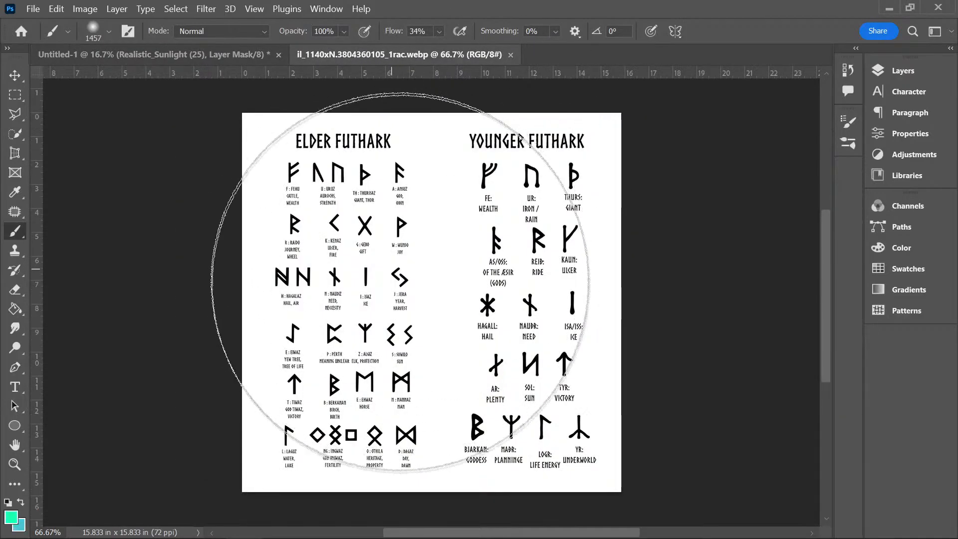
scroll(363, 256, "up", 3)
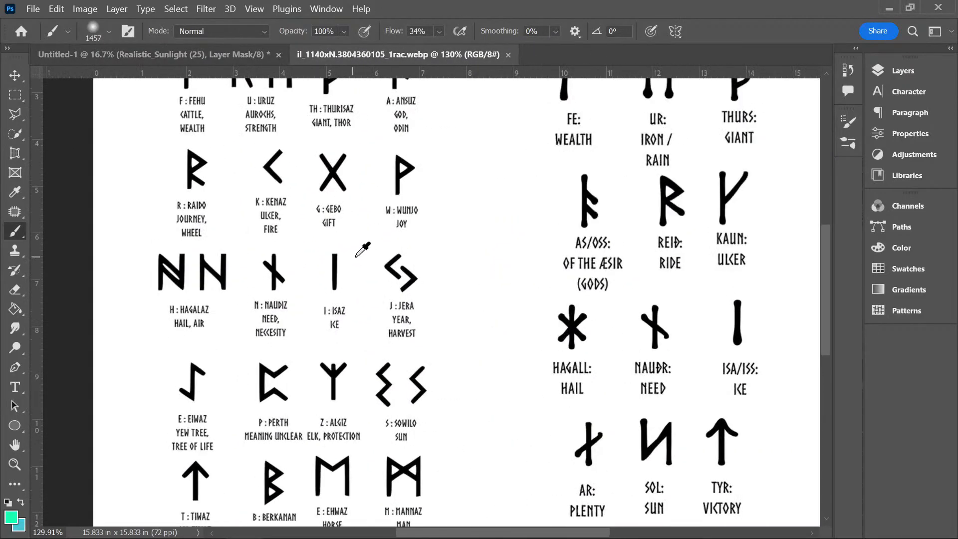
scroll(363, 256, "up", 1)
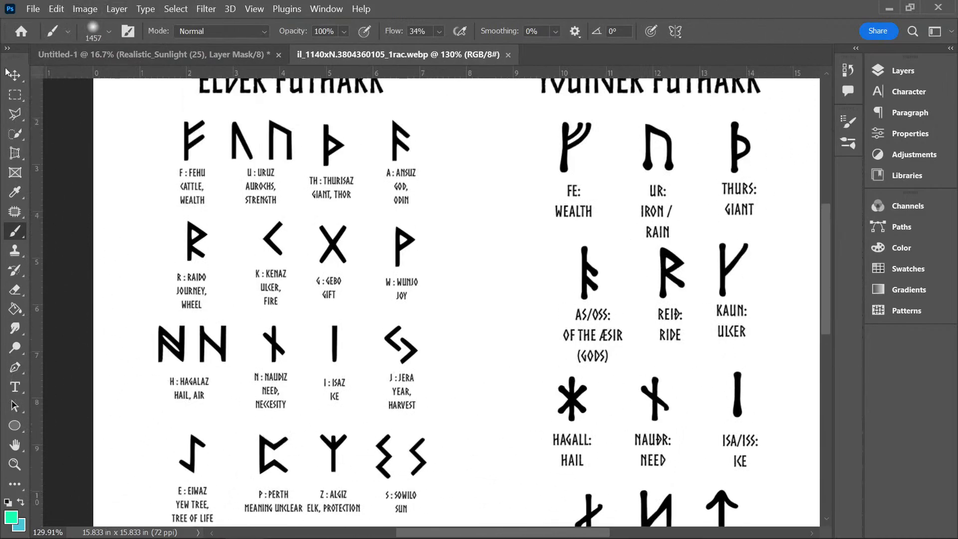
key("m")
left_click_drag(381, 117, 421, 169)
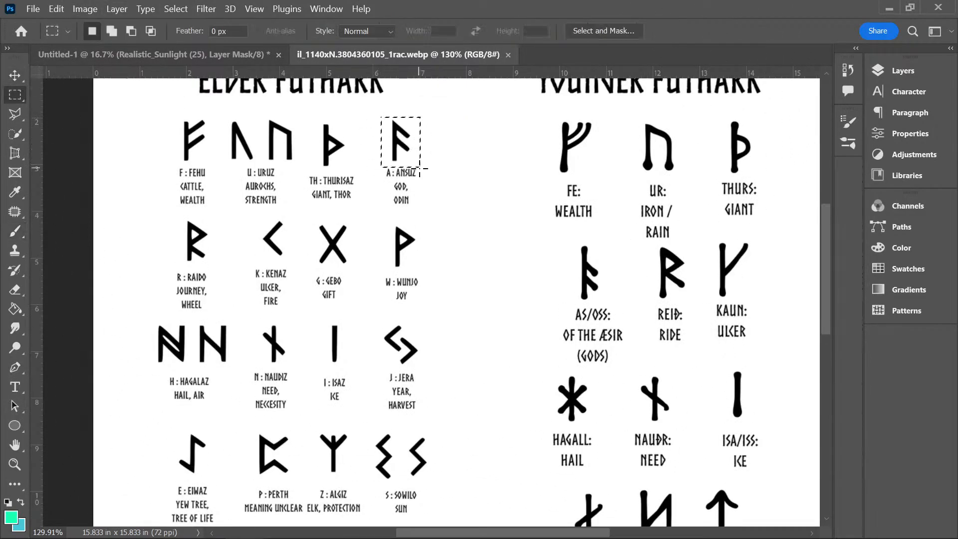
- Return to the Untitled-1 composite and add layer masks to Realistic_Sunlight (41) and Realistic_Sunlight (41) copy
left_click(254, 54)
scroll(378, 123, "up", 5)
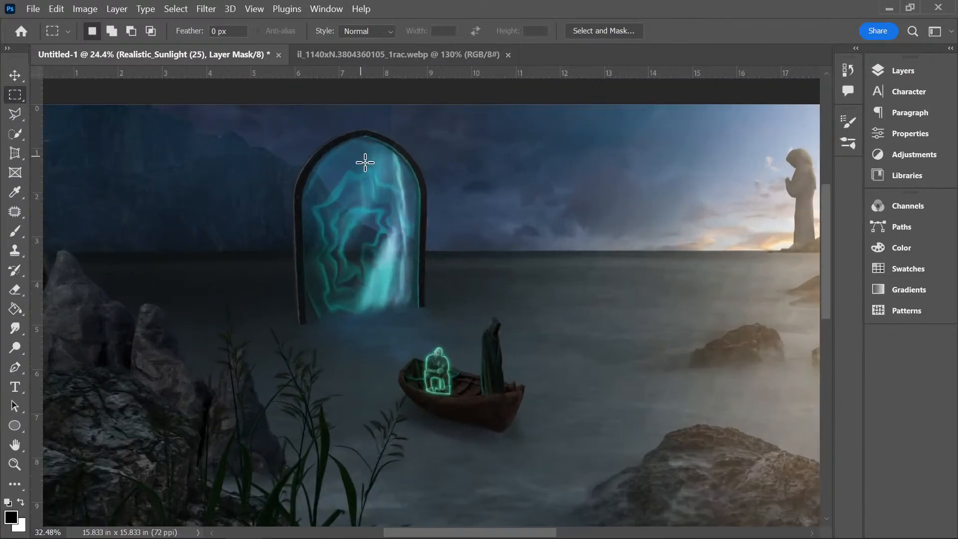
scroll(490, 207, "up", 2)
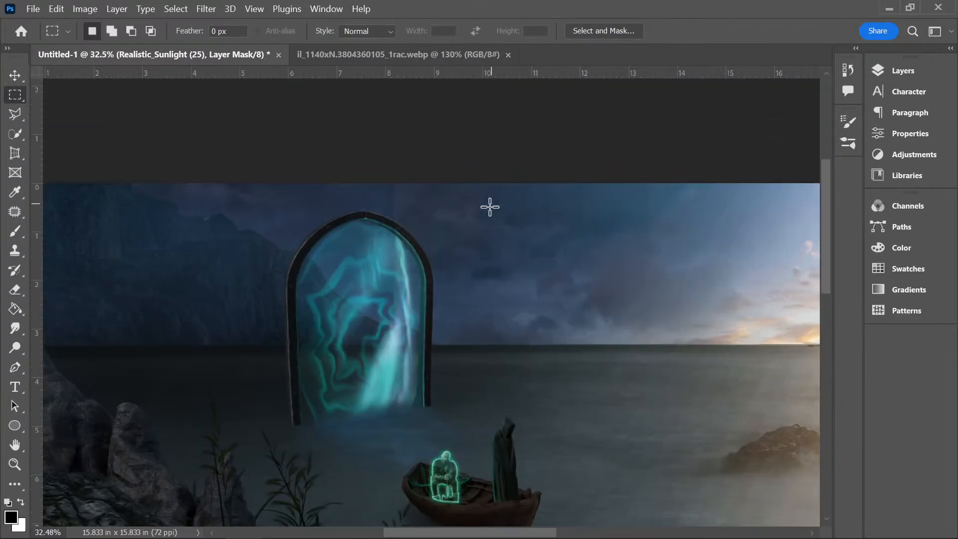
left_click(902, 70)
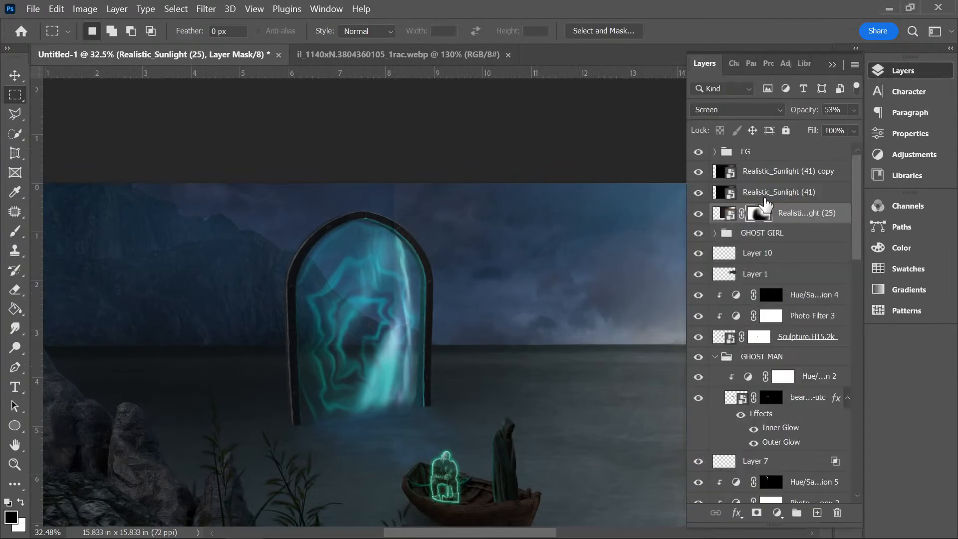
left_click(773, 195)
left_click(756, 512)
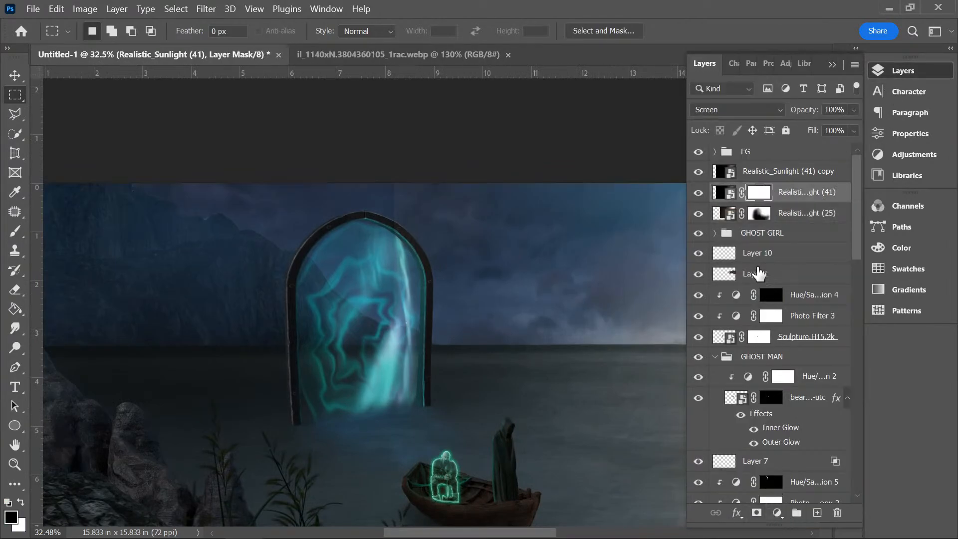
left_click(751, 174)
left_click(757, 513)
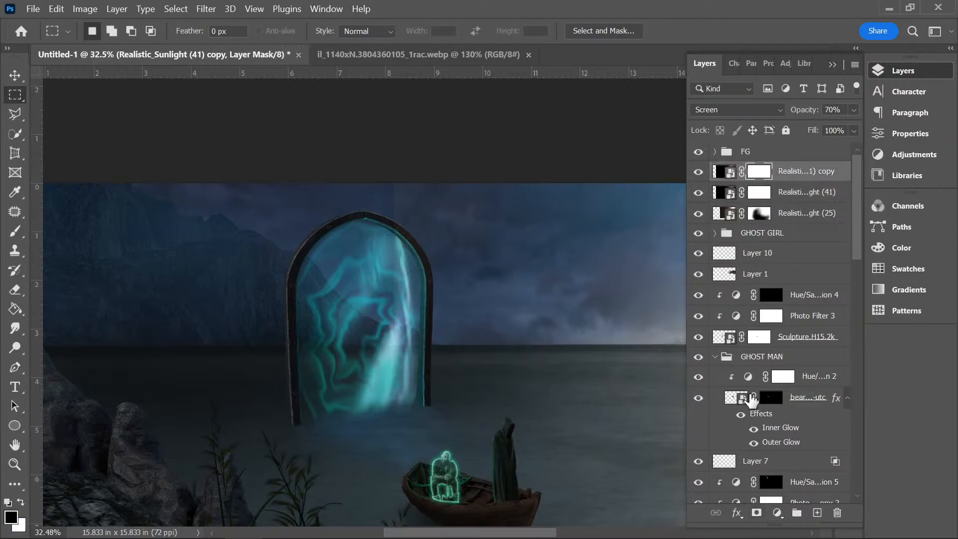
- Brush black around the portal on the masks of Realistic_Sunlight (41) copy, Realistic_Sunlight (41) and Realistic_Sunlight (25)
key("7")
left_click(15, 231)
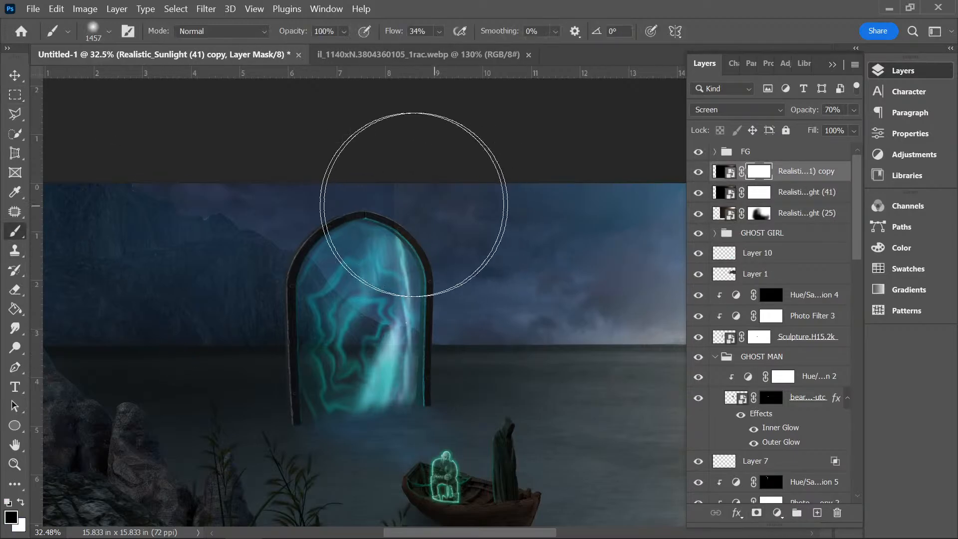
left_click_drag(322, 244, 278, 235)
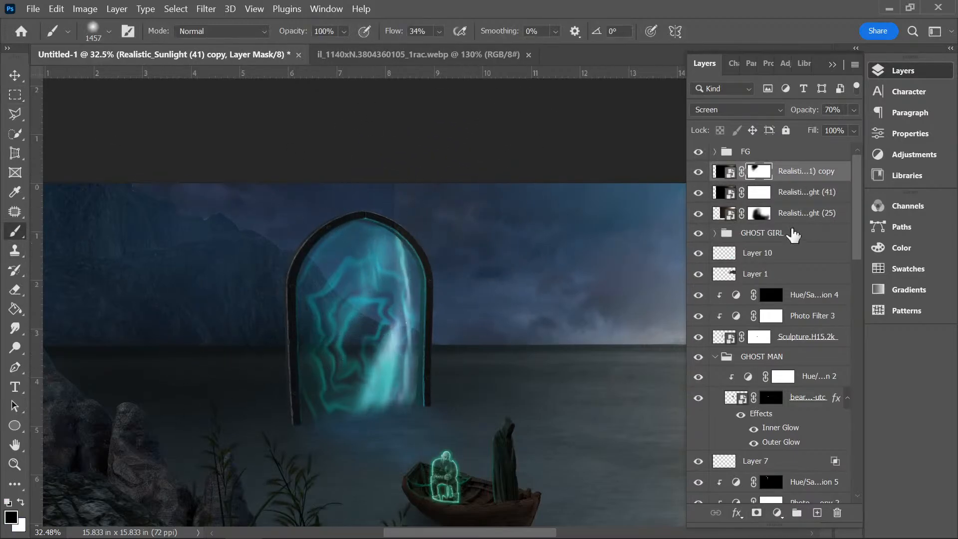
left_click(759, 192)
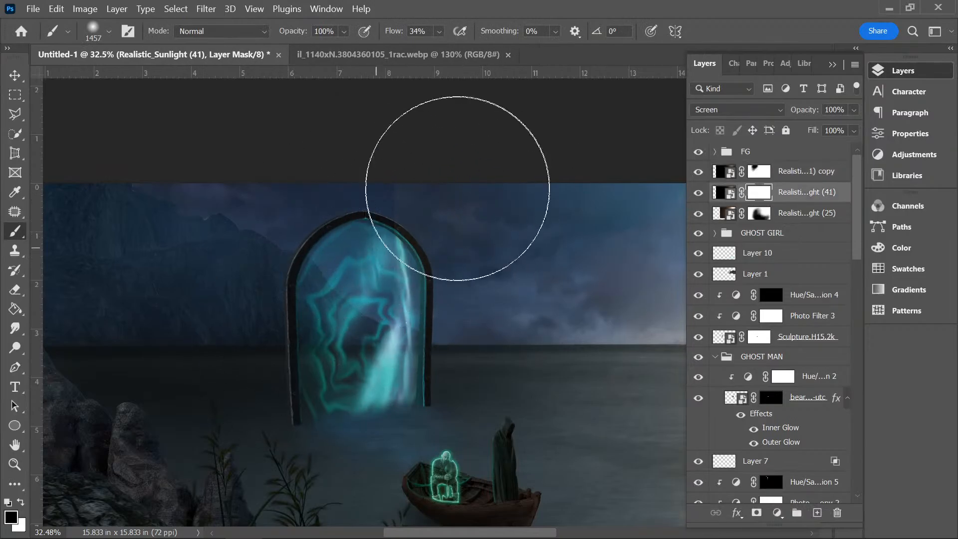
left_click_drag(492, 240, 331, 364)
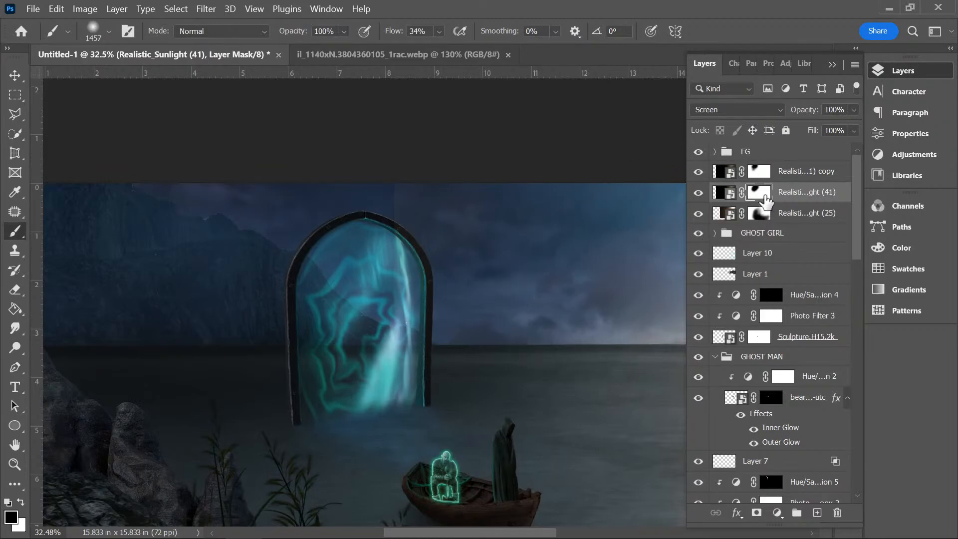
left_click(759, 177)
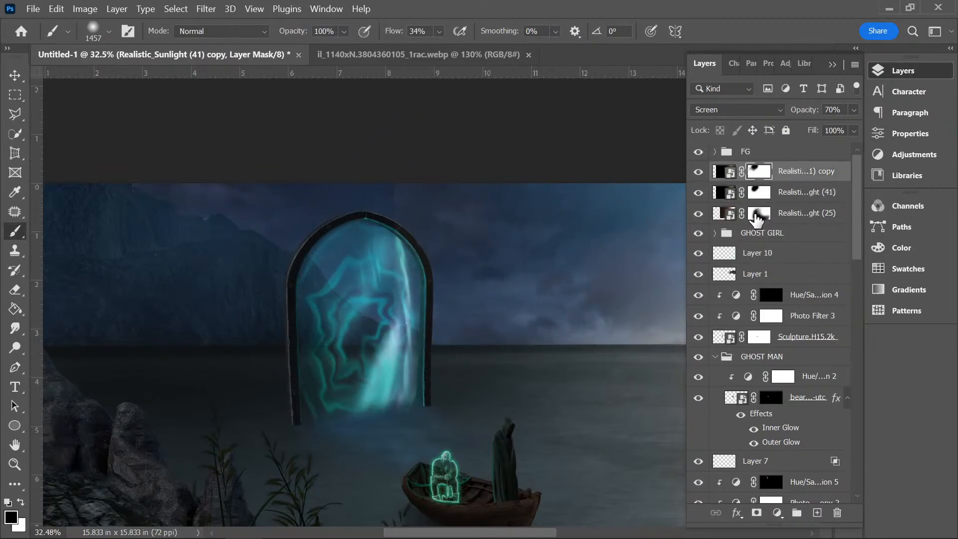
left_click(759, 213)
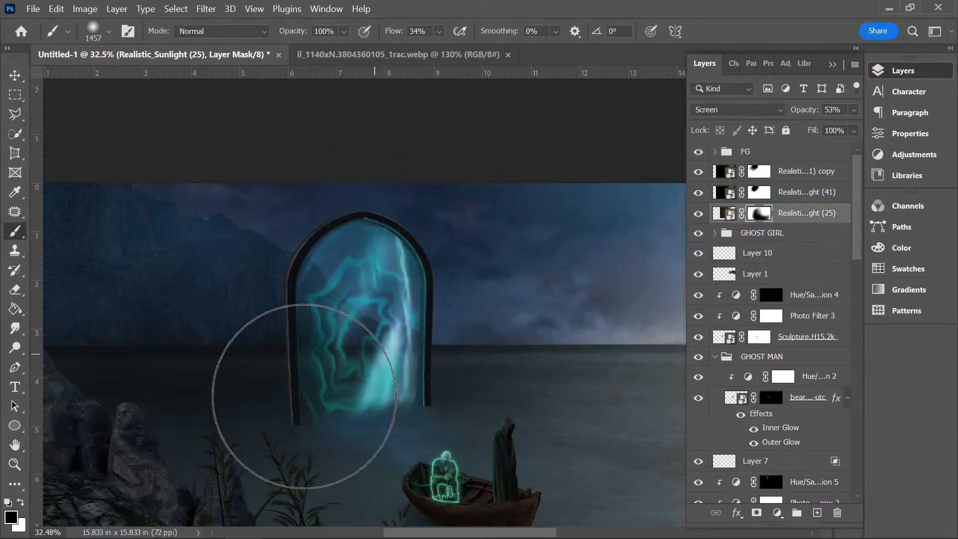
left_click_drag(377, 344, 386, 350)
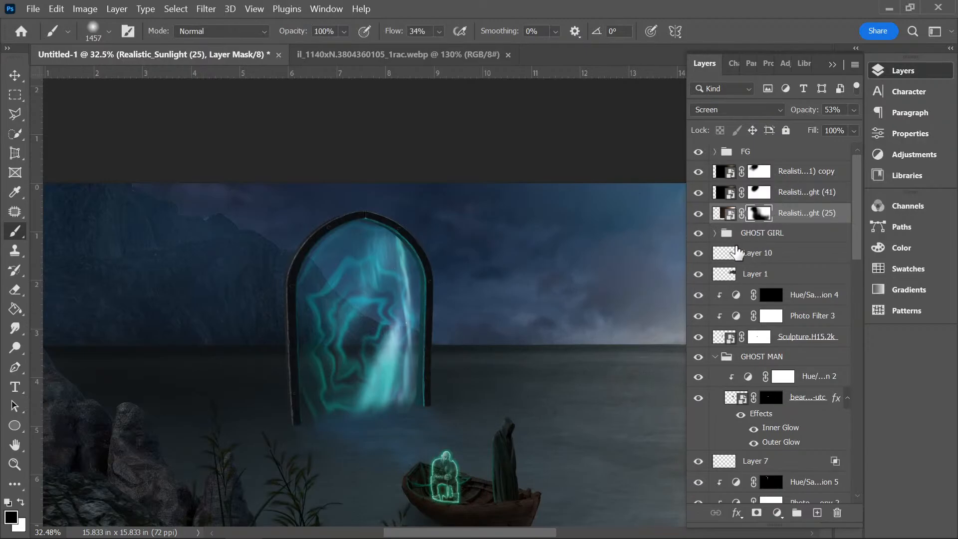
- Paste the copied rune as a new layer above Realistic_Sunlight (25) and move it to the top of the portal arch
scroll(410, 249, "up", 2)
scroll(410, 249, "up", 1)
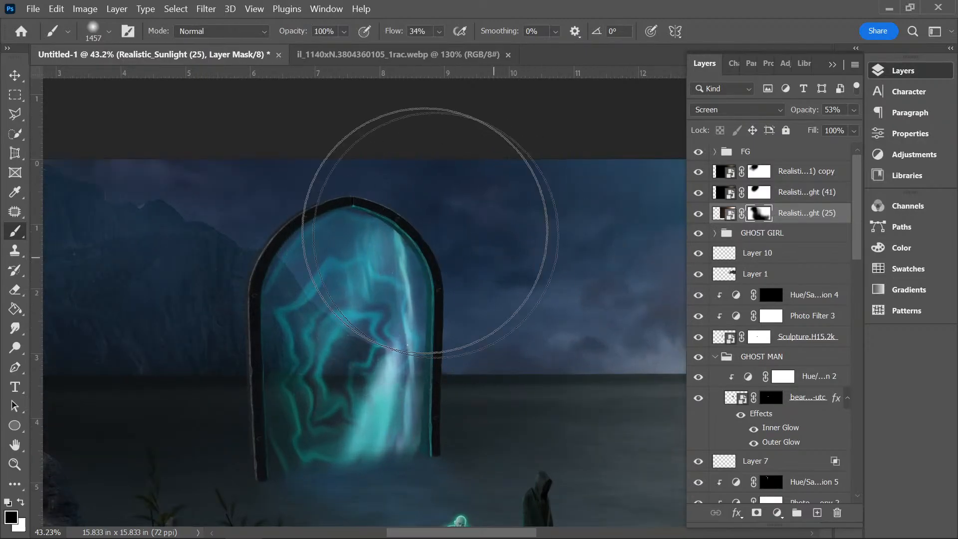
left_click(14, 74)
key("ctrl+shift+alt+n")
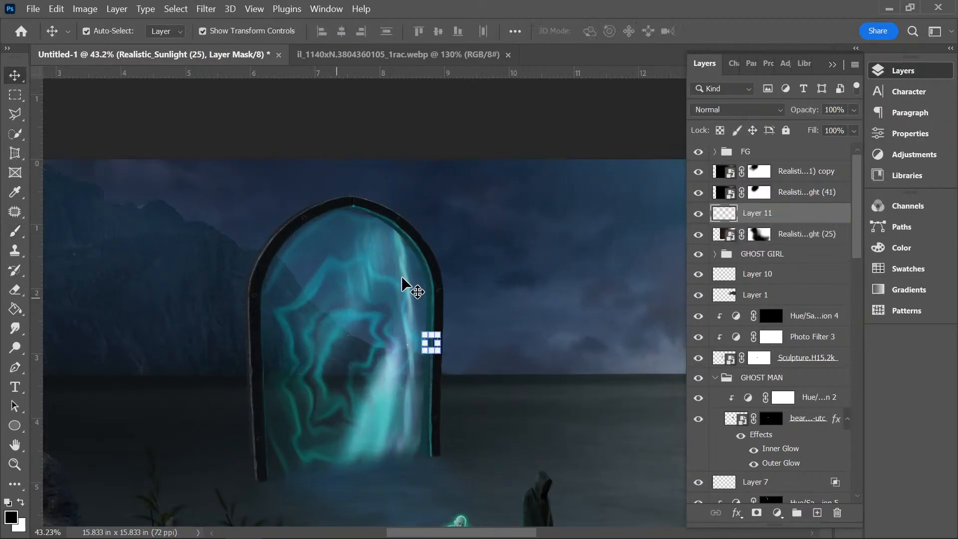
left_click(222, 34)
left_click_drag(434, 343, 364, 207)
- Shift the rune sideways so it sits centred over the seam at the peak of the portal frame
scroll(358, 203, "up", 4)
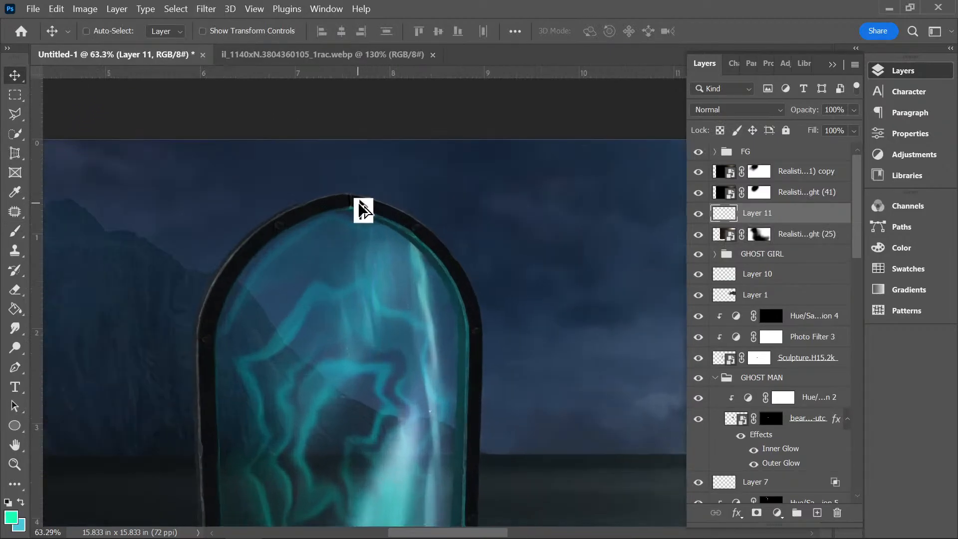
scroll(361, 202, "up", 1)
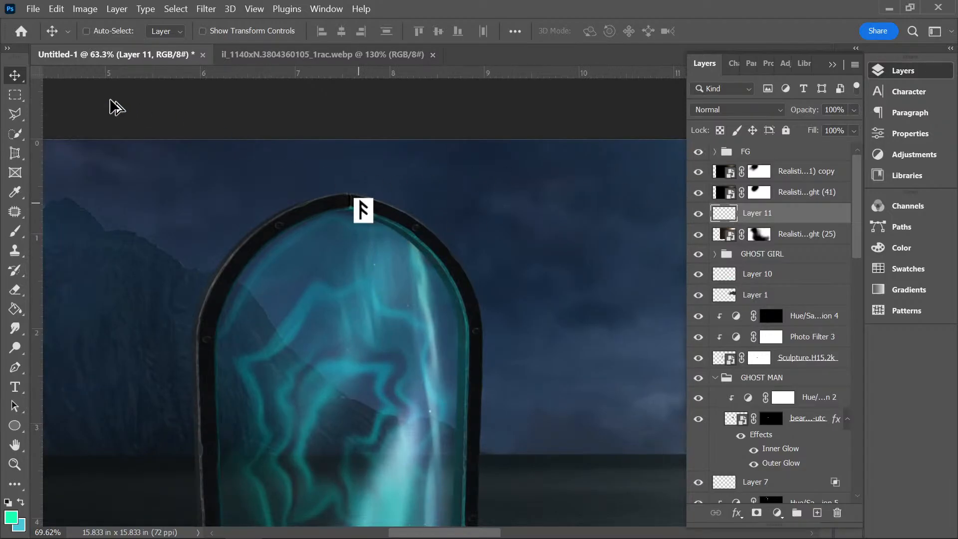
scroll(118, 169, "up", 3)
scroll(424, 457, "up", 4)
scroll(301, 355, "up", 2)
scroll(300, 360, "up", 3)
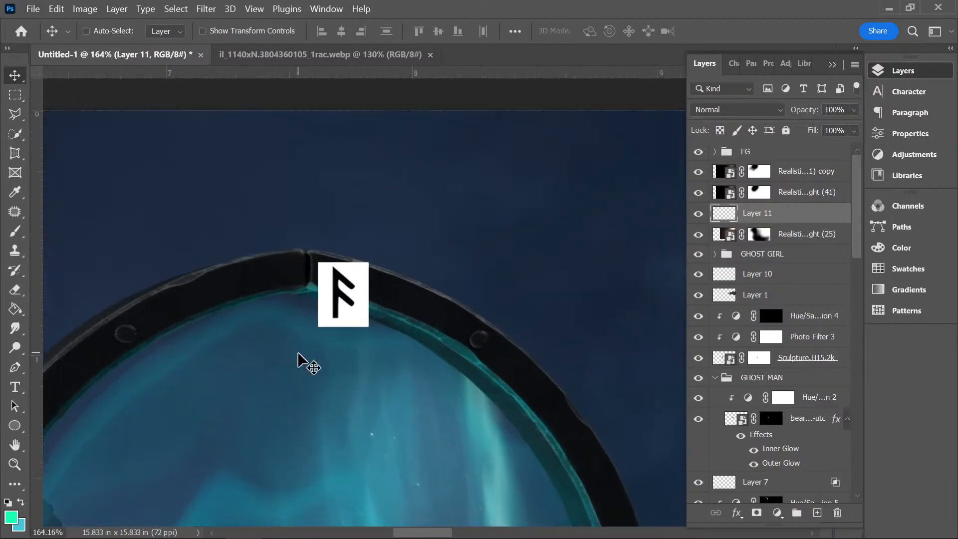
scroll(299, 354, "down", 3)
left_click_drag(342, 200, 306, 200)
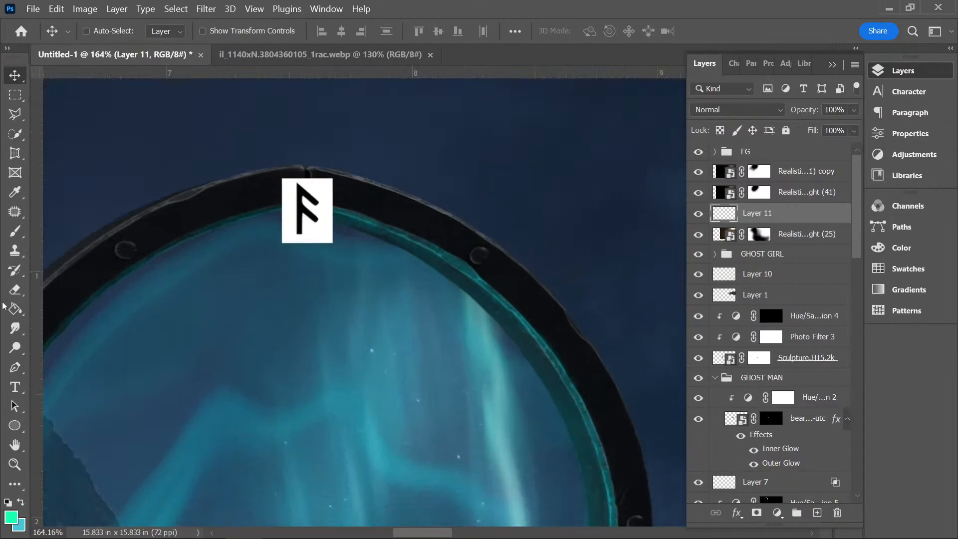
- Remove the white background around the rune on Layer 11 with the Background Eraser
left_click(20, 292)
right_click(23, 292)
left_click(75, 304)
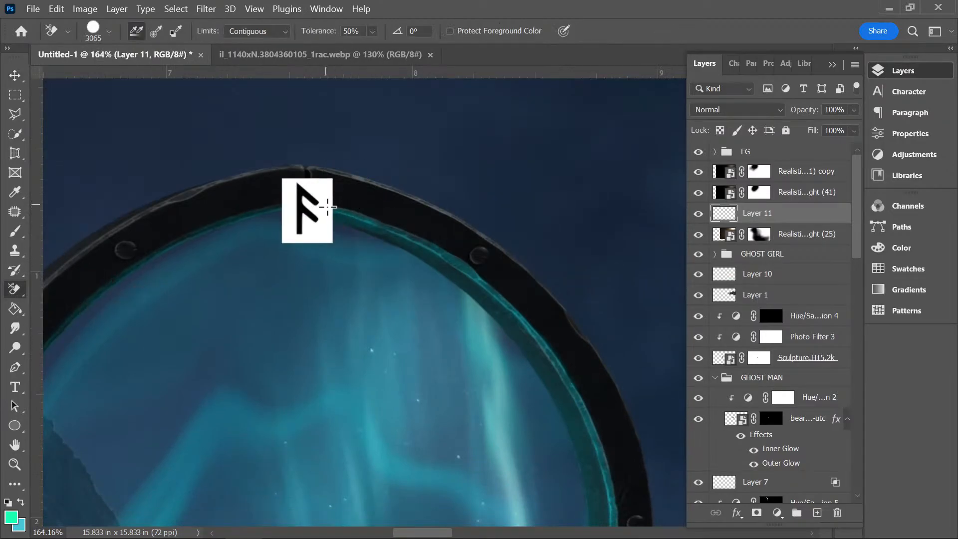
left_click(323, 218)
left_click(14, 76)
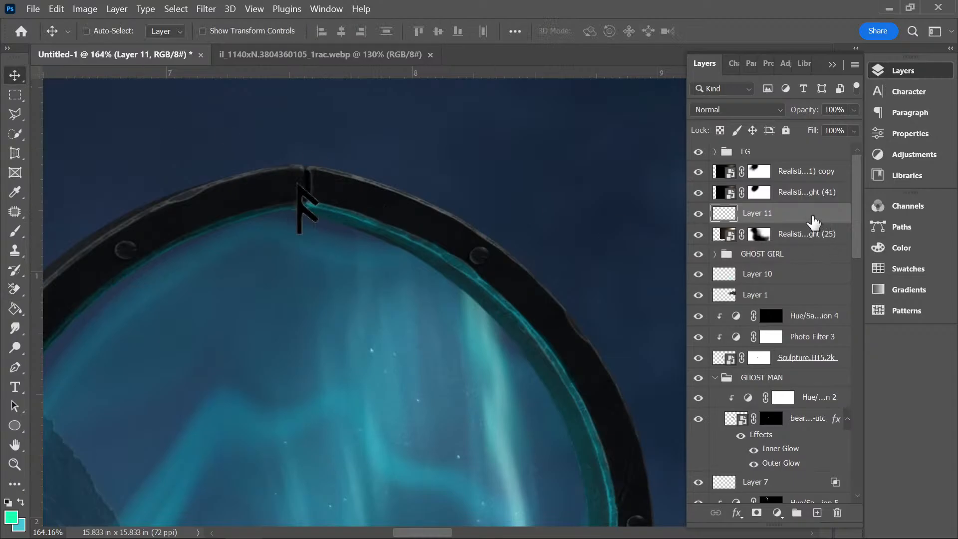
- Create a layer group named RUNES above Realistic_Sunlight (25) and put Layer 11 inside it
left_click(797, 513)
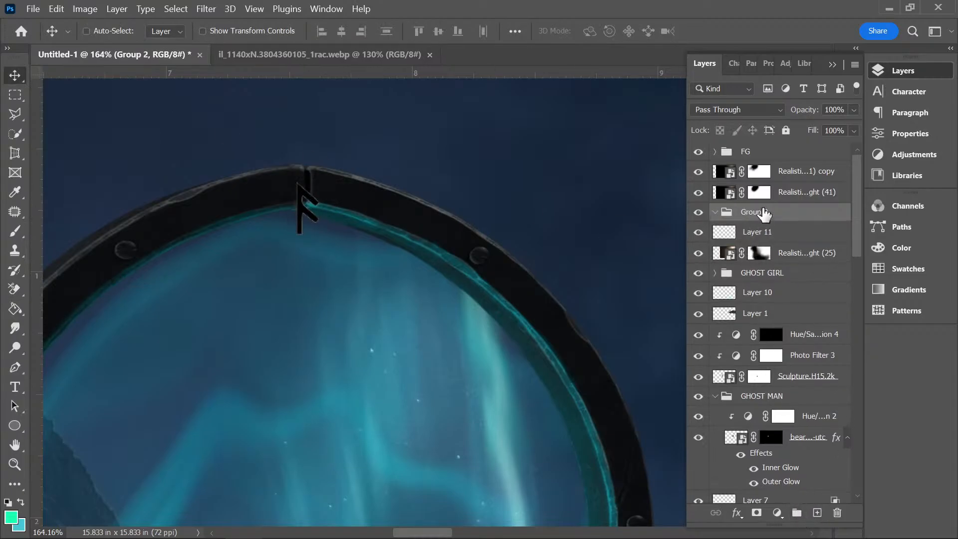
double_click(754, 212)
type("RUNES")
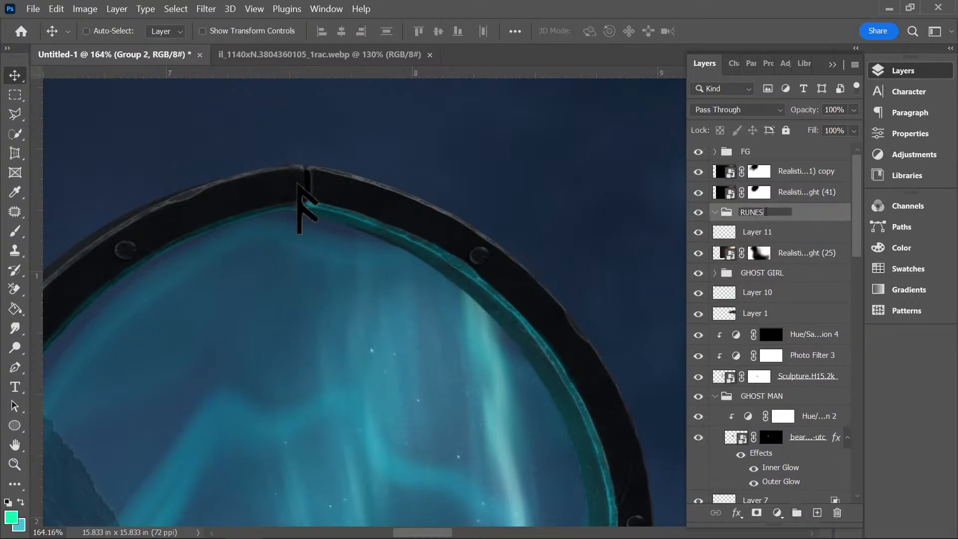
key("Return")
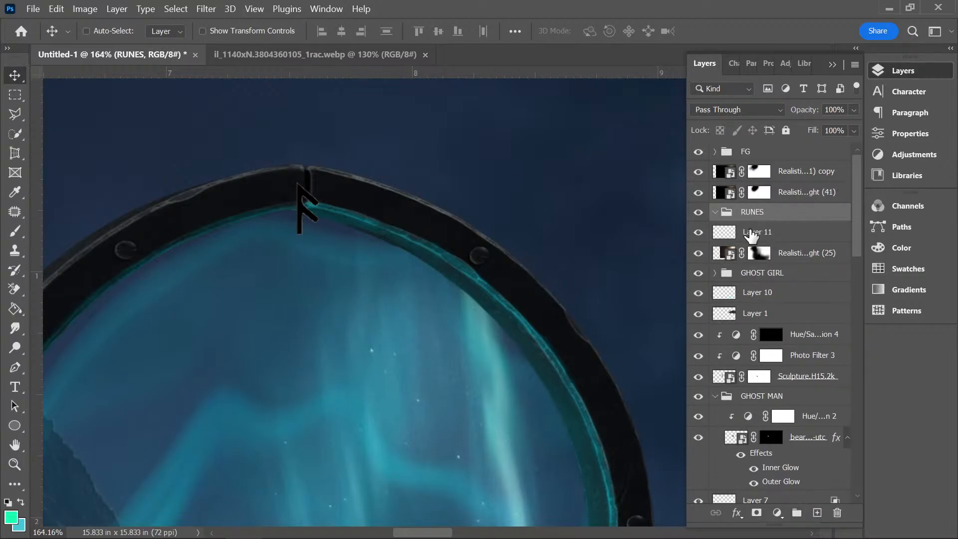
left_click_drag(751, 235, 754, 213)
- Add Outer Glow and Inner Glow effects to the RUNES group
right_click(761, 211)
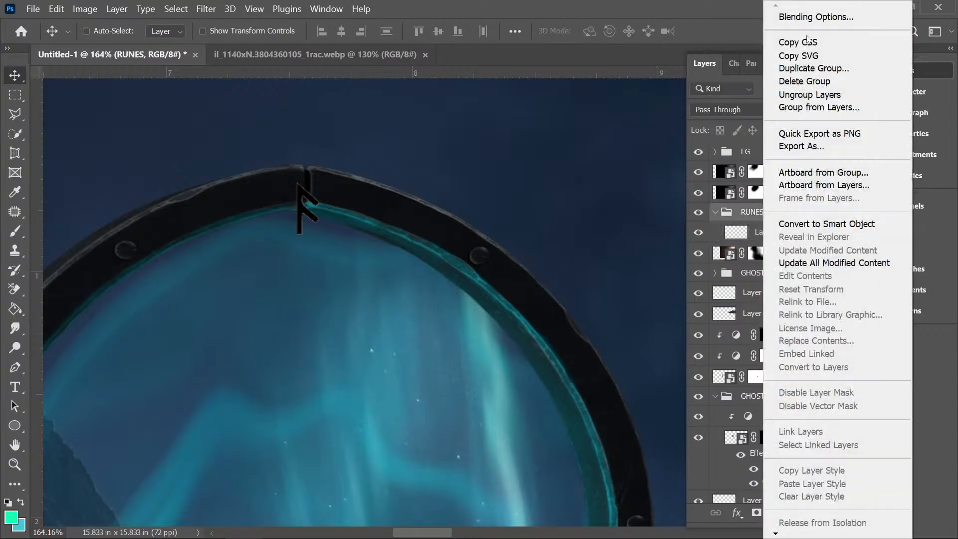
left_click(817, 18)
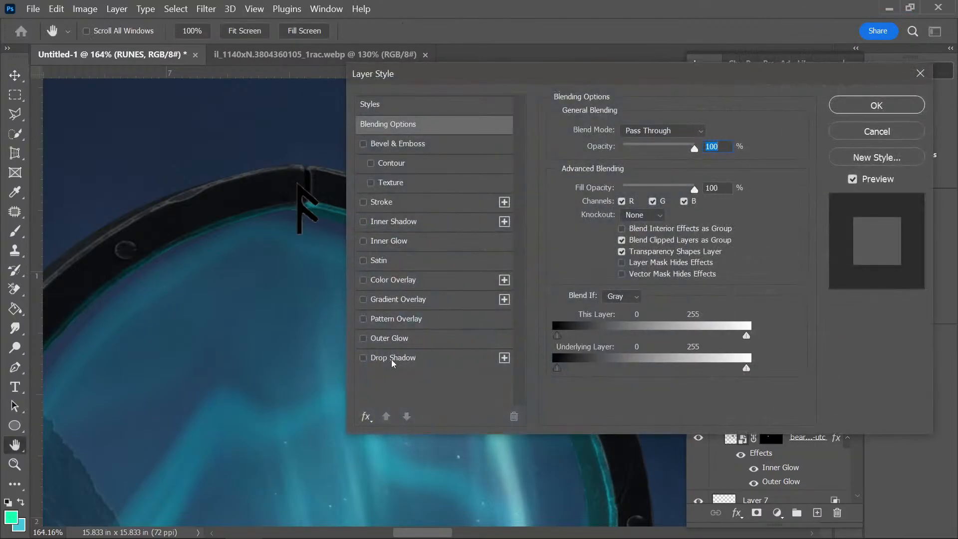
left_click(400, 337)
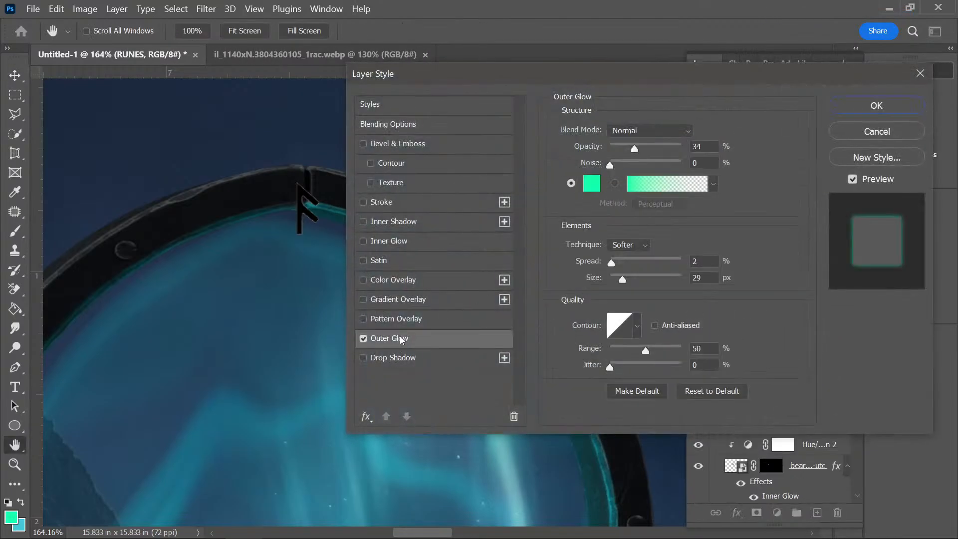
left_click(393, 237)
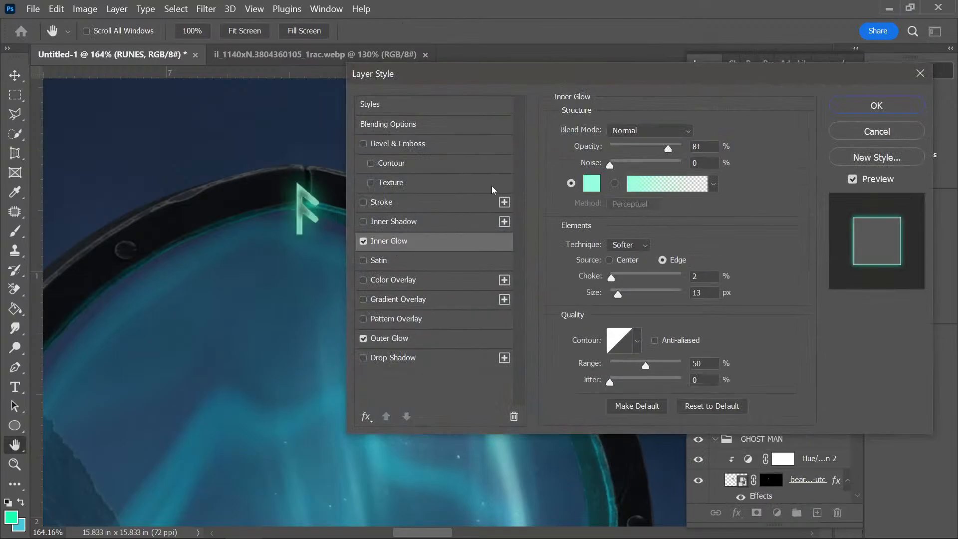
- Set the RUNES group's Inner Glow to colour 33f4db, 91% opacity and 10 px size, and apply the layer style
left_click(591, 183)
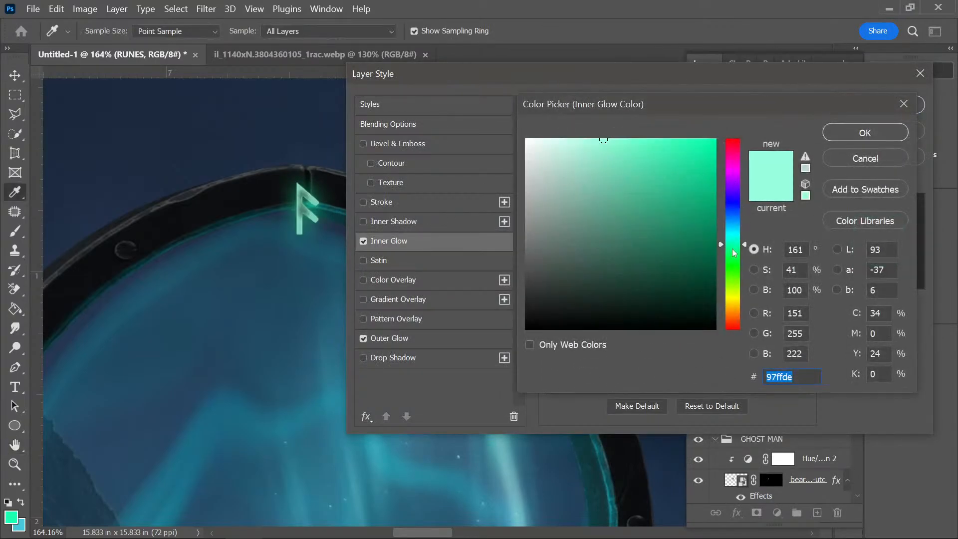
left_click_drag(732, 248, 732, 243)
left_click_drag(654, 149, 677, 147)
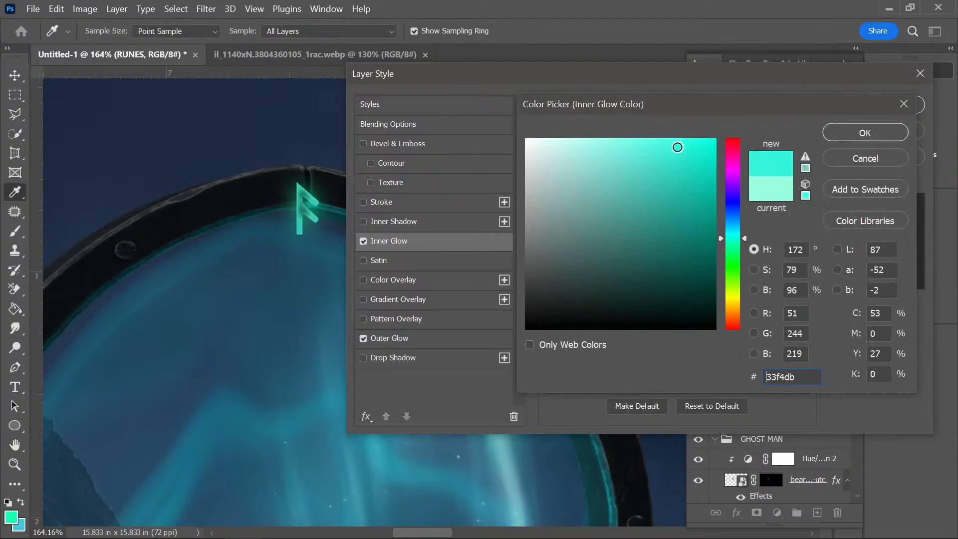
left_click(858, 133)
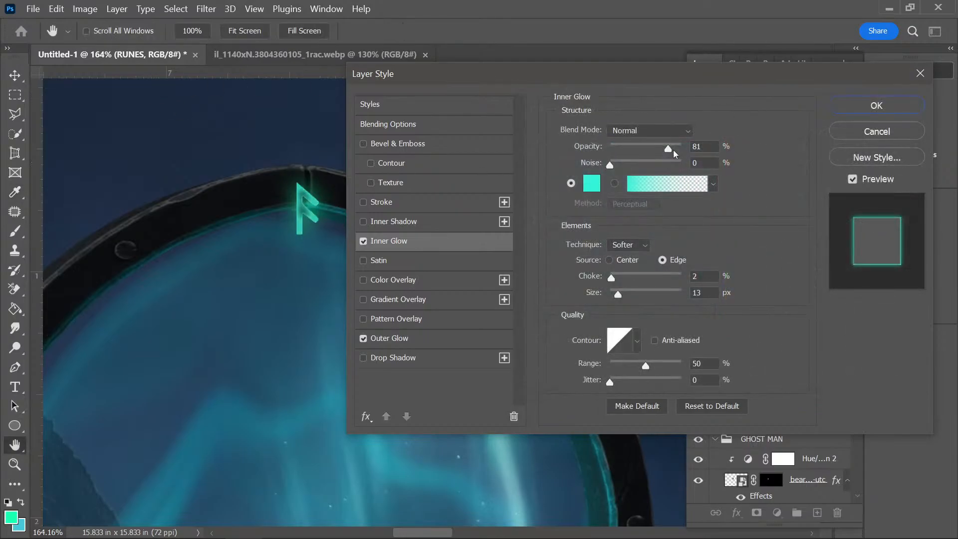
left_click_drag(652, 147, 675, 151)
left_click_drag(613, 294, 618, 288)
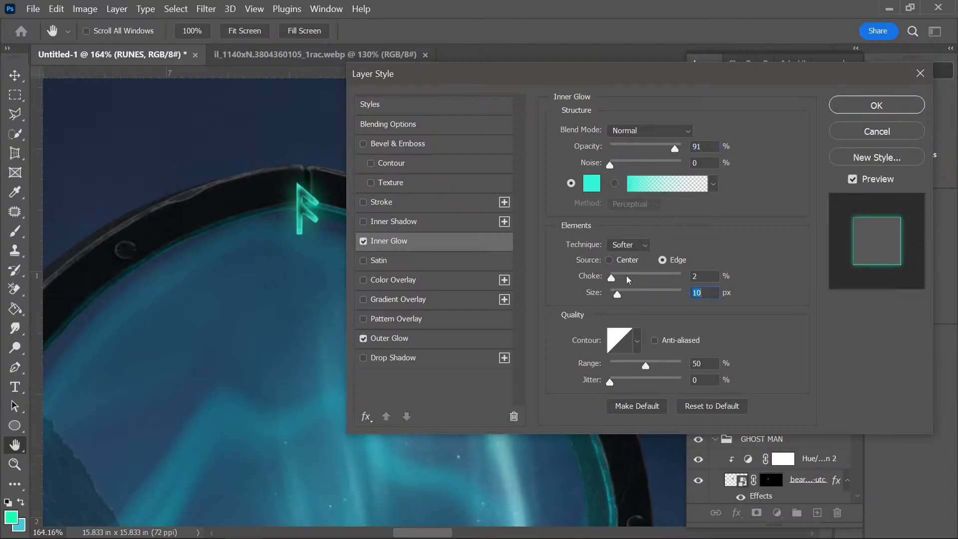
key("Return")
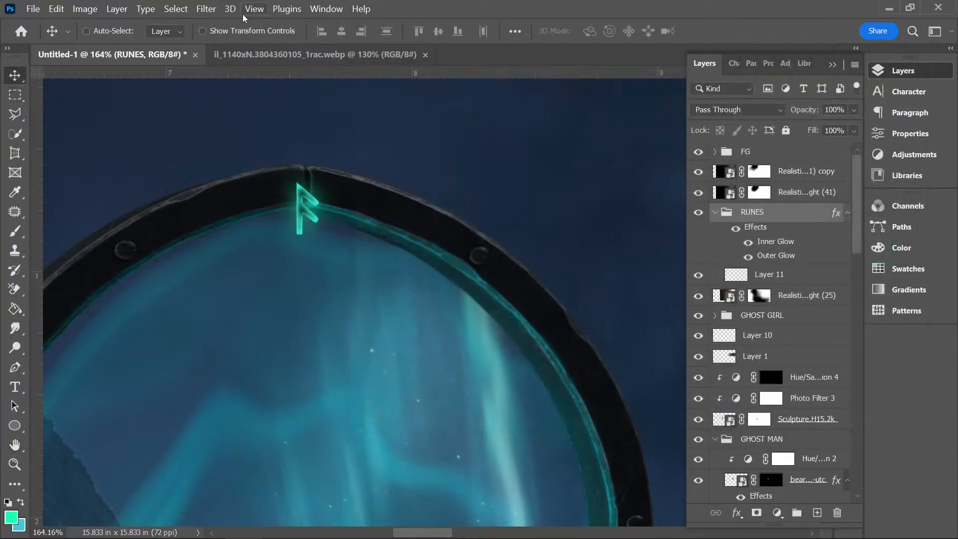
- Scale the glowing rune to about 54% and fit it inside the portal frame just left of the seam at its peak
left_click(202, 31)
left_click_drag(309, 242, 273, 192)
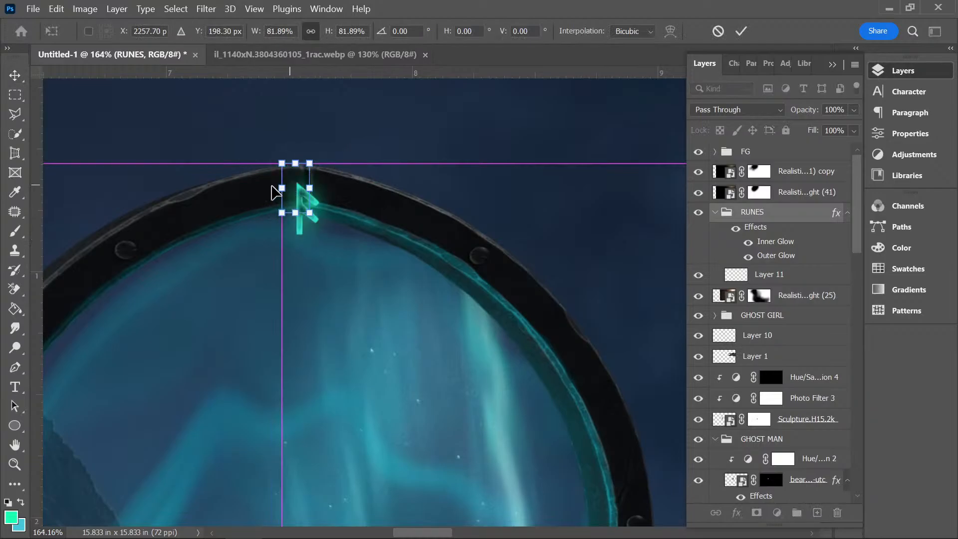
scroll(273, 193, "up", 5)
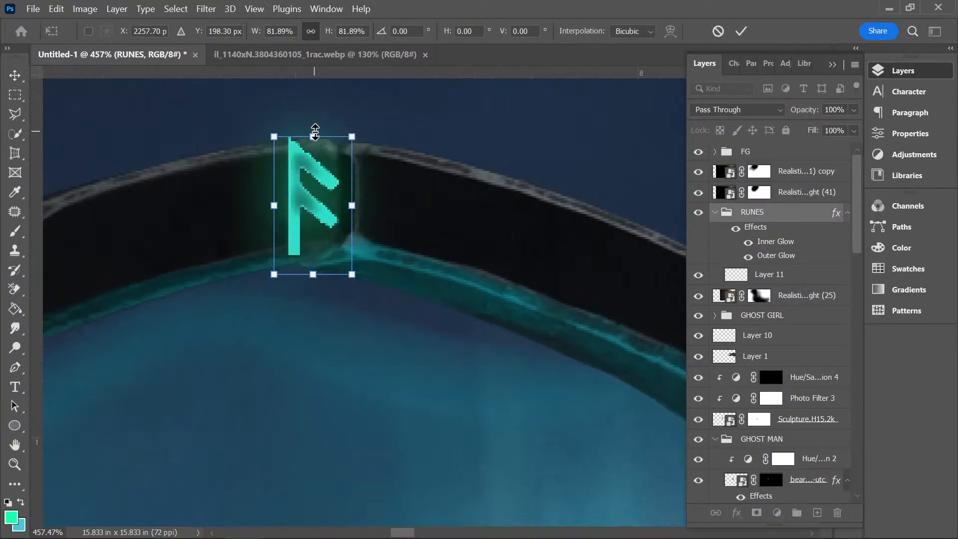
left_click_drag(315, 131, 313, 154)
left_click_drag(317, 276, 315, 249)
left_click_drag(310, 193, 296, 197)
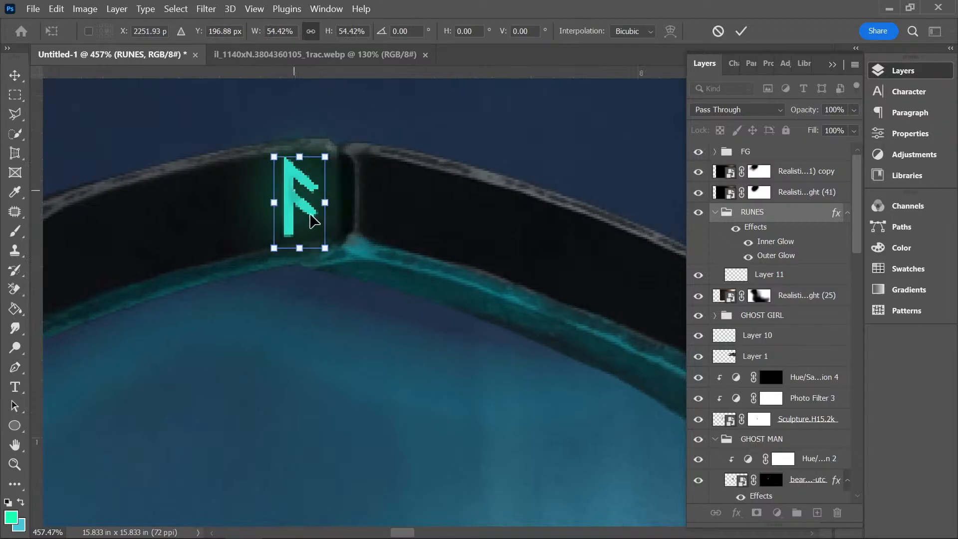
key("Return")
scroll(322, 245, "down", 5)
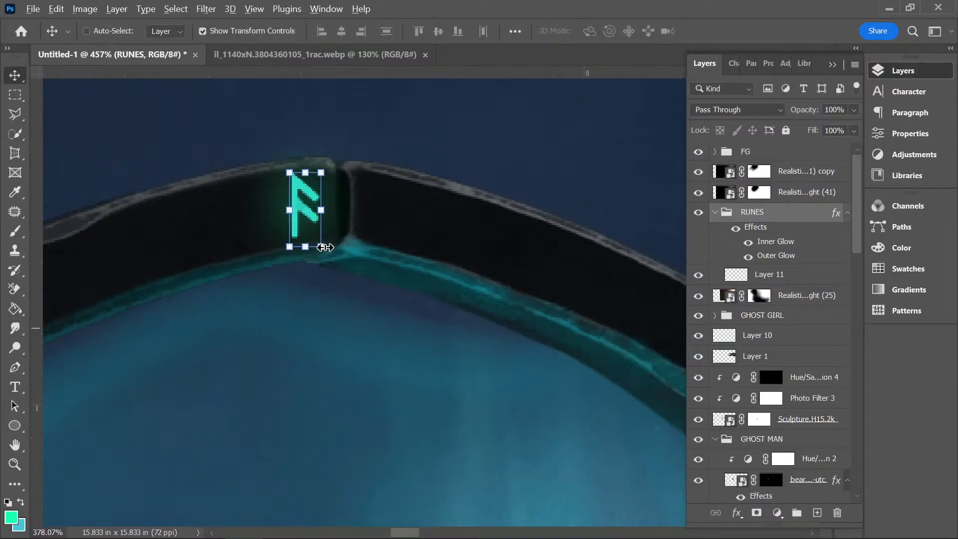
left_click(232, 31)
scroll(267, 216, "down", 8)
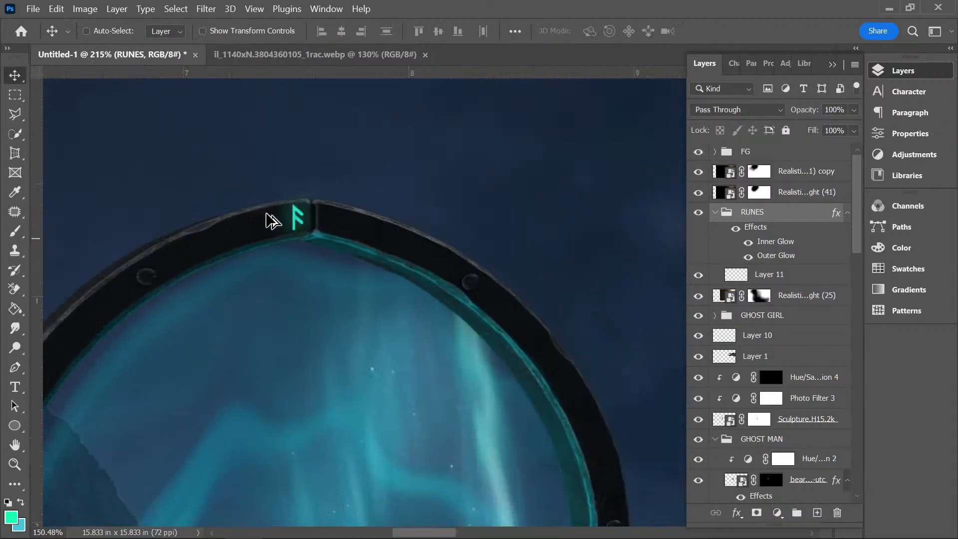
scroll(255, 332, "up", 2)
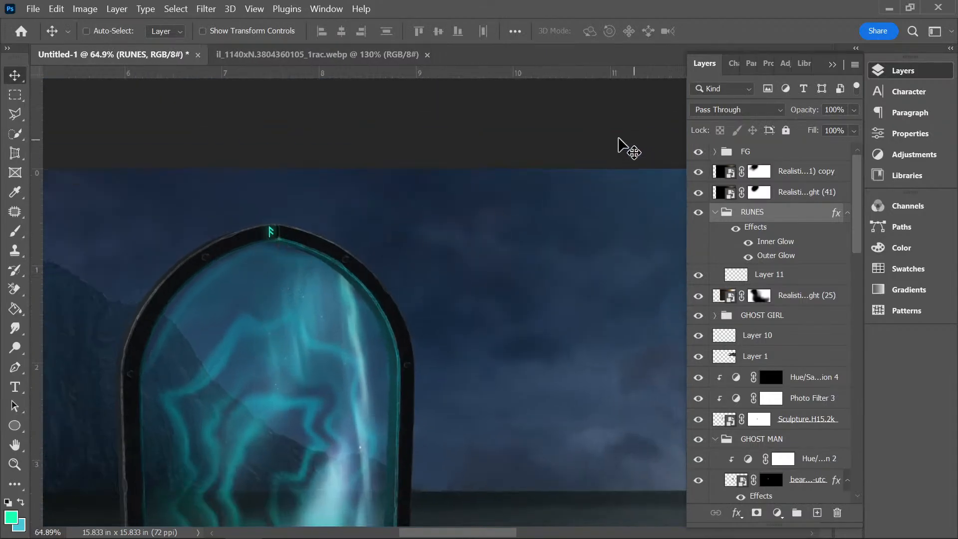
- Copy the Raido rune from the Elder Futhark chart and paste it into the RUNES group of the Untitled-1 composite
left_click(317, 54)
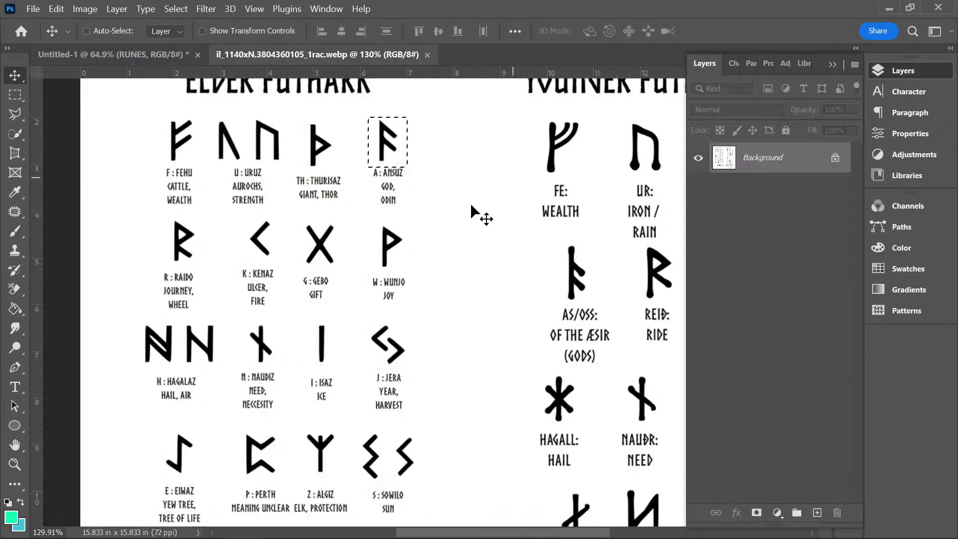
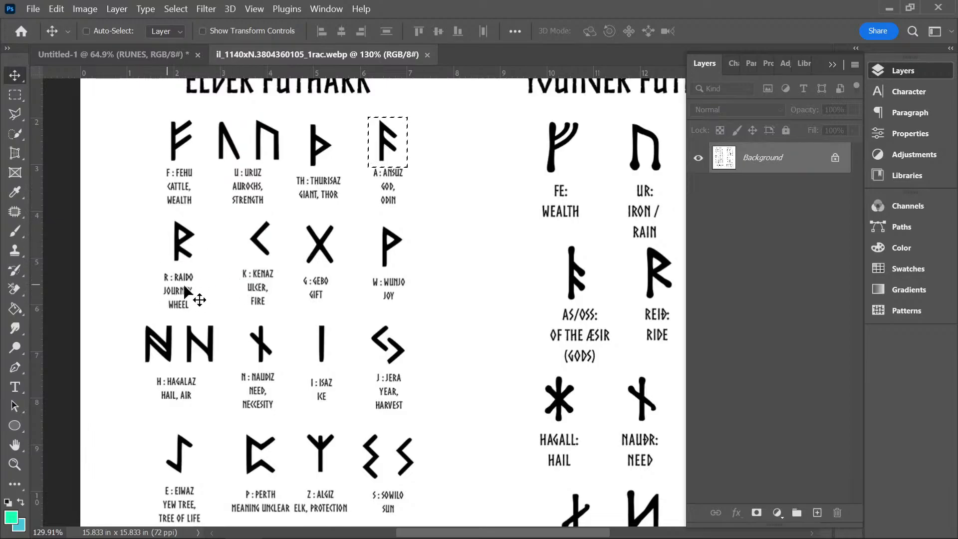
left_click(15, 95)
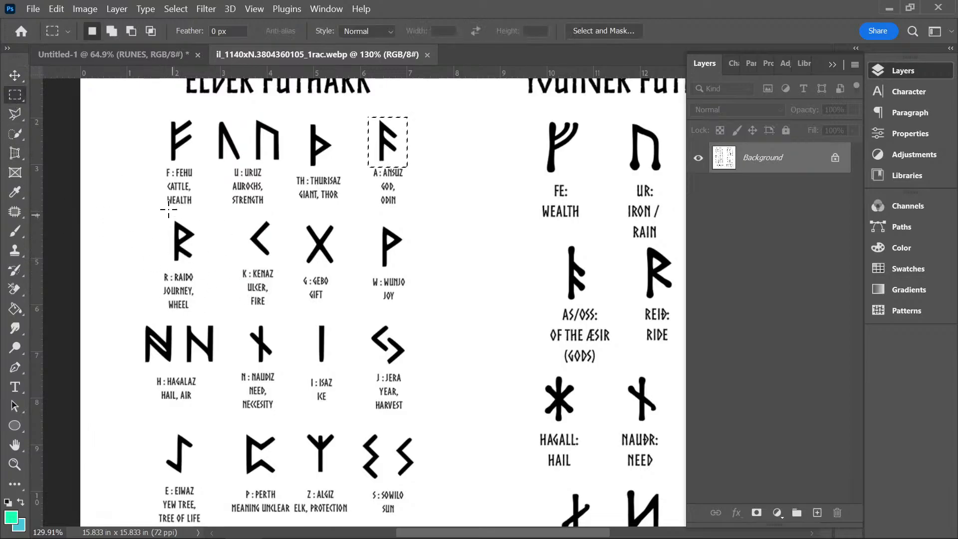
left_click_drag(169, 215, 197, 264)
scroll(307, 345, "down", 2)
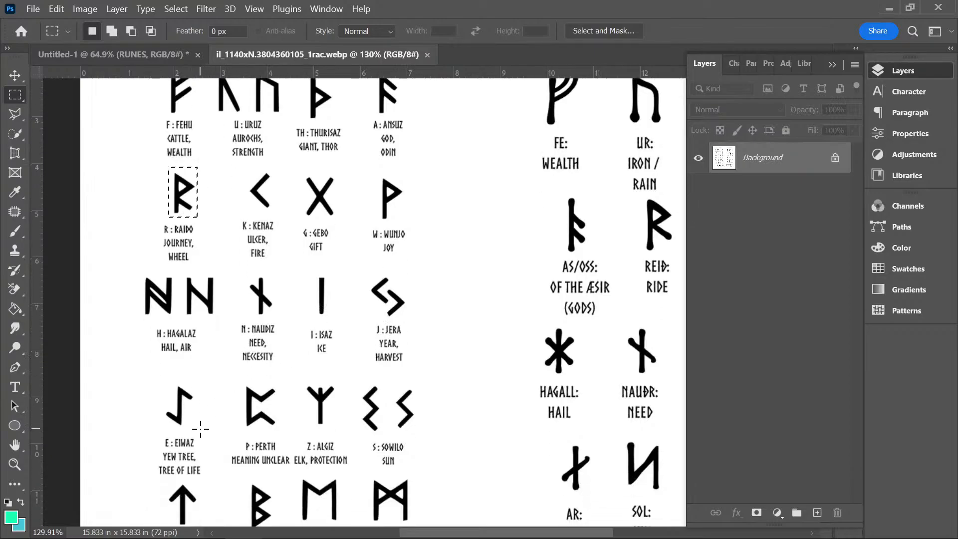
left_click(182, 55)
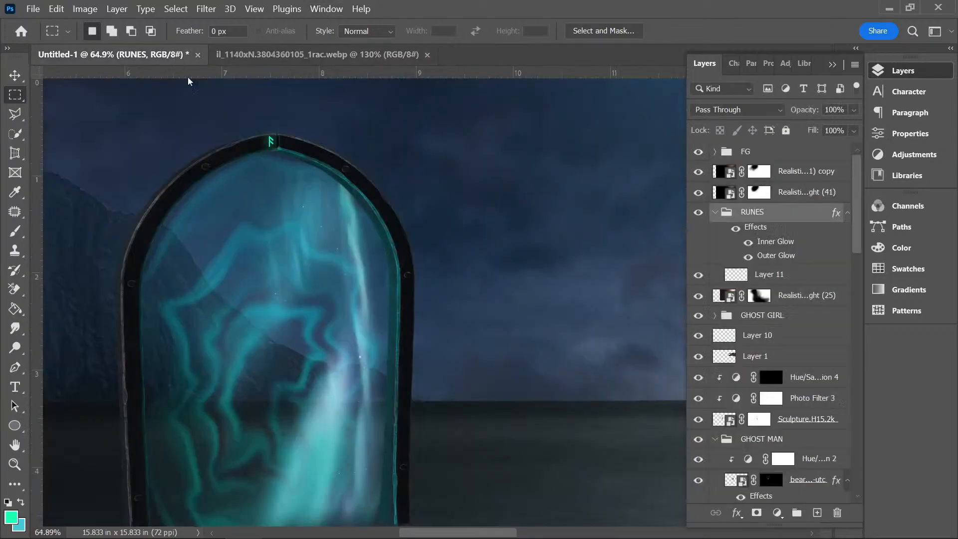
key("ctrl+v")
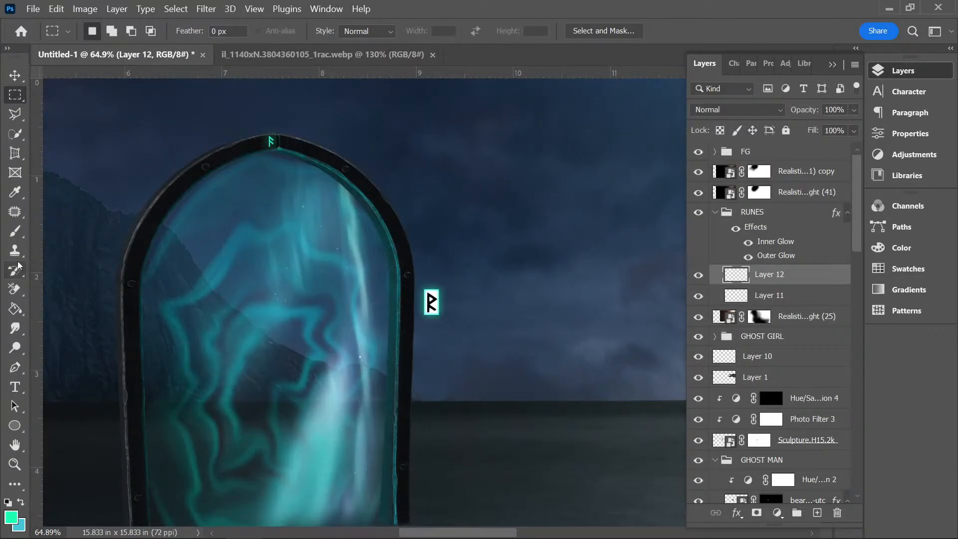
- Erase the white background around the Raido rune and move it to the upper-left curve of the portal frame
left_click(15, 288)
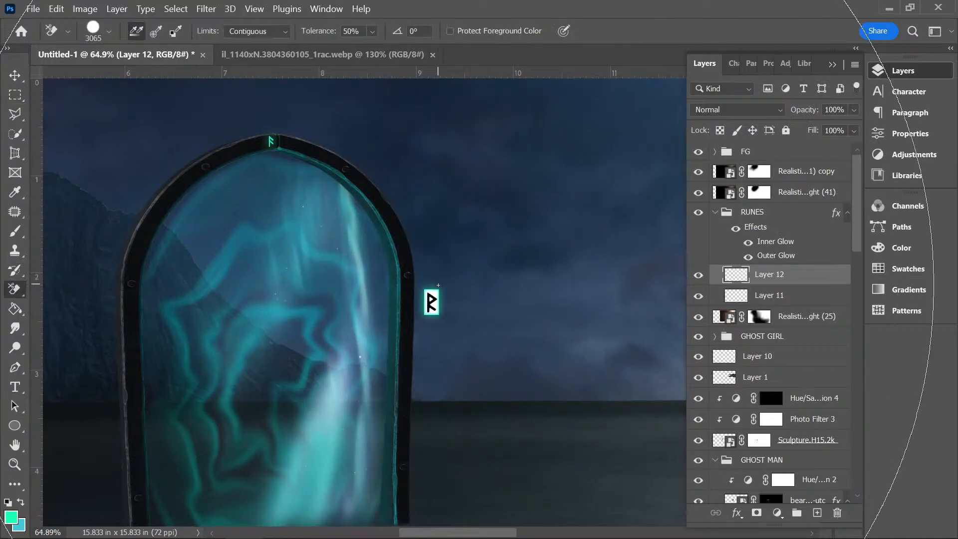
left_click(434, 293)
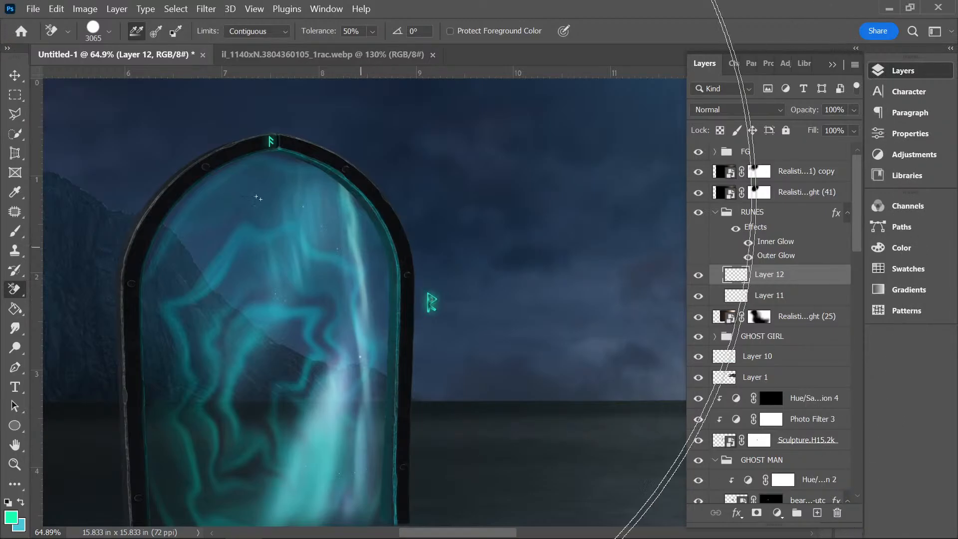
left_click(17, 76)
left_click_drag(442, 309, 194, 195)
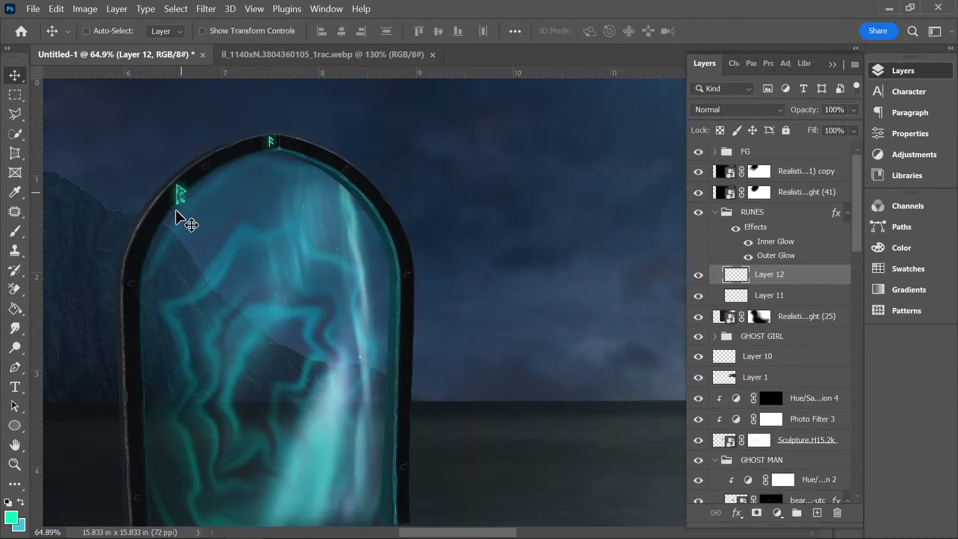
- Scale the Raido rune to about 54% and reposition it within the frame's upper-left curve
scroll(176, 185, "up", 5)
left_click(249, 33)
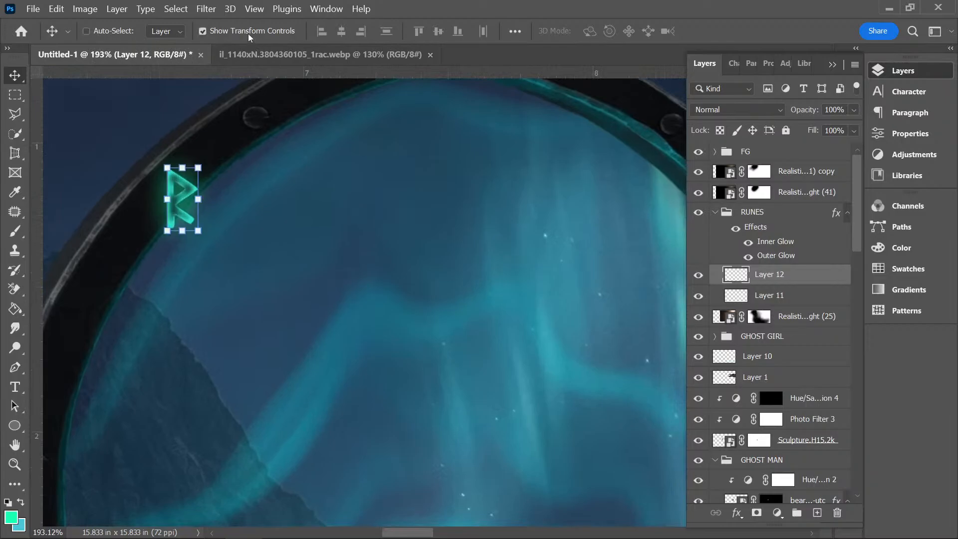
left_click_drag(186, 235, 183, 201)
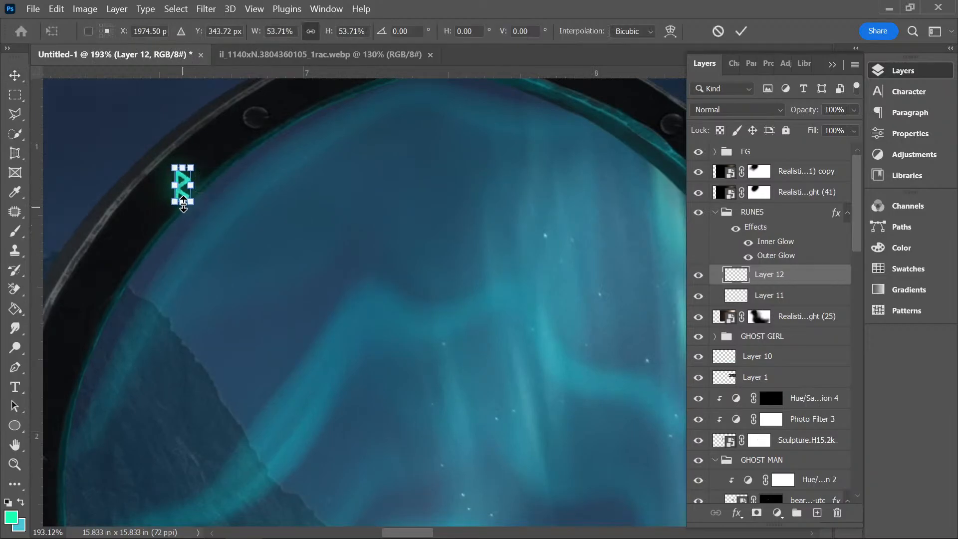
left_click(19, 73)
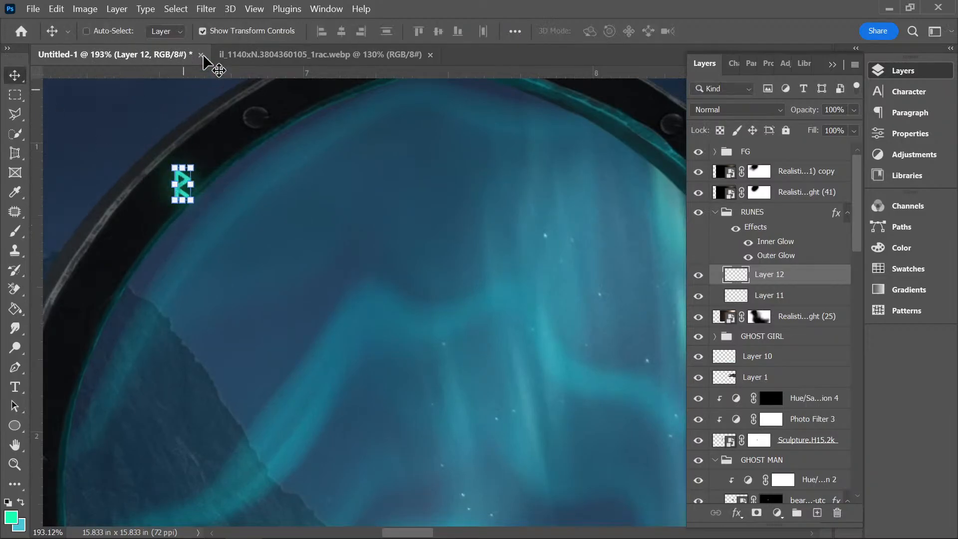
left_click(230, 10)
left_click(214, 33)
mouse_move(192, 194)
left_mouse_down()
mouse_move(154, 205)
mouse_move(197, 210)
left_mouse_up()
scroll(212, 213, "down", 2)
scroll(215, 216, "down", 3)
scroll(462, 209, "down", 1)
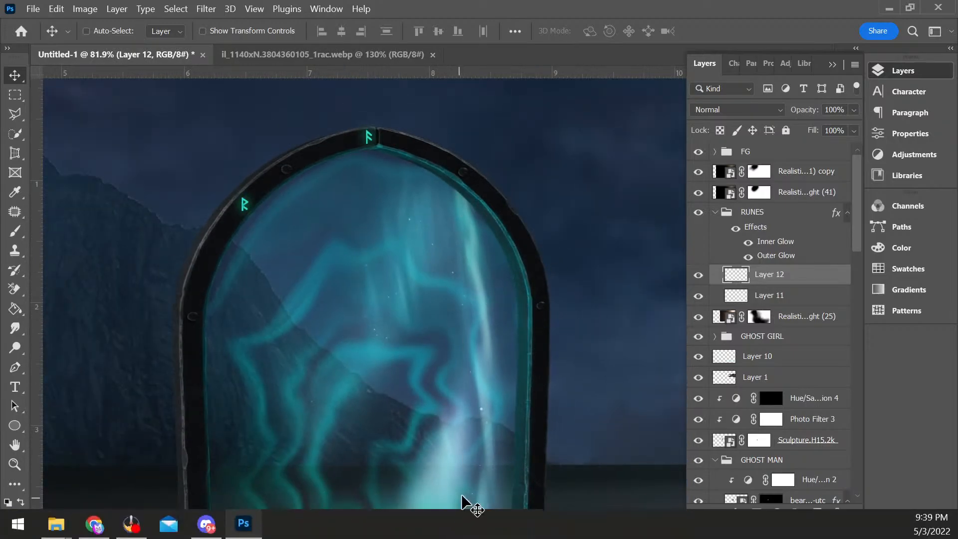
- Copy the Eiwaz rune from the Elder Futhark chart and paste it into the RUNES group of the Untitled-1 composite
left_click(395, 55)
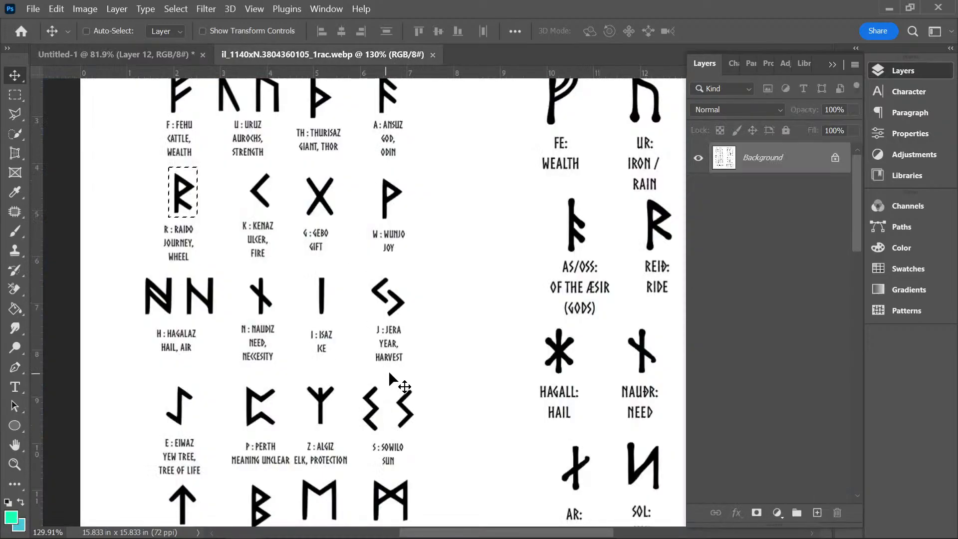
scroll(381, 356, "down", 2)
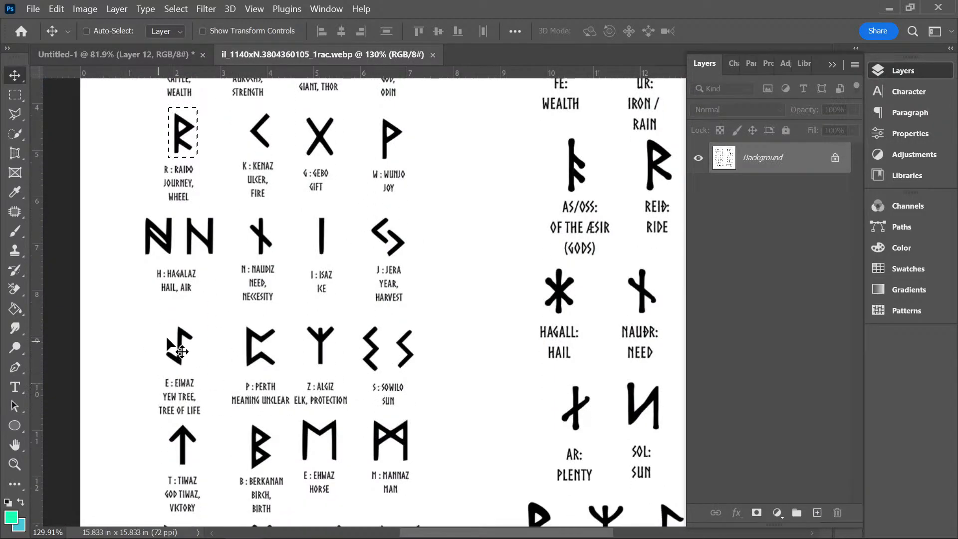
left_click(15, 94)
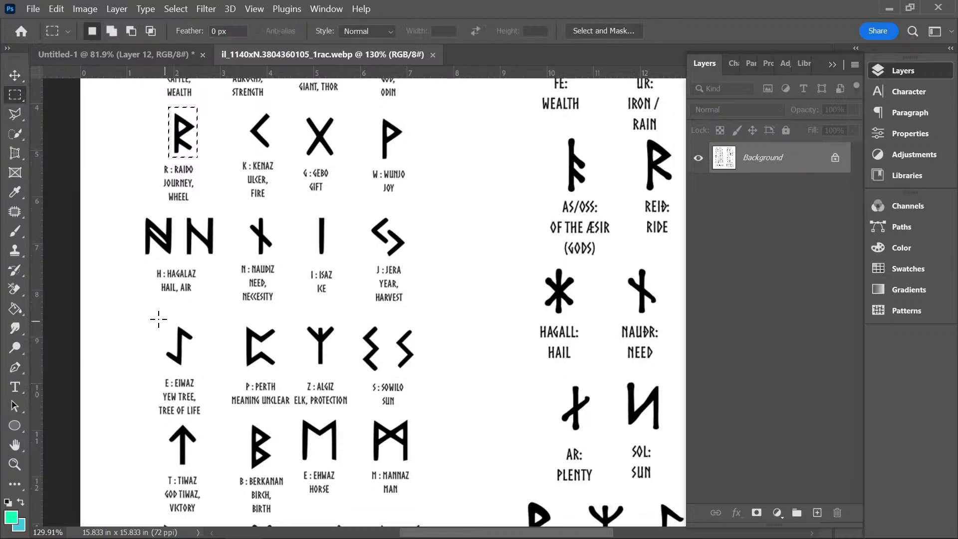
left_click_drag(156, 317, 202, 370)
key("ctrl+c")
left_click(115, 54)
key("ctrl+v")
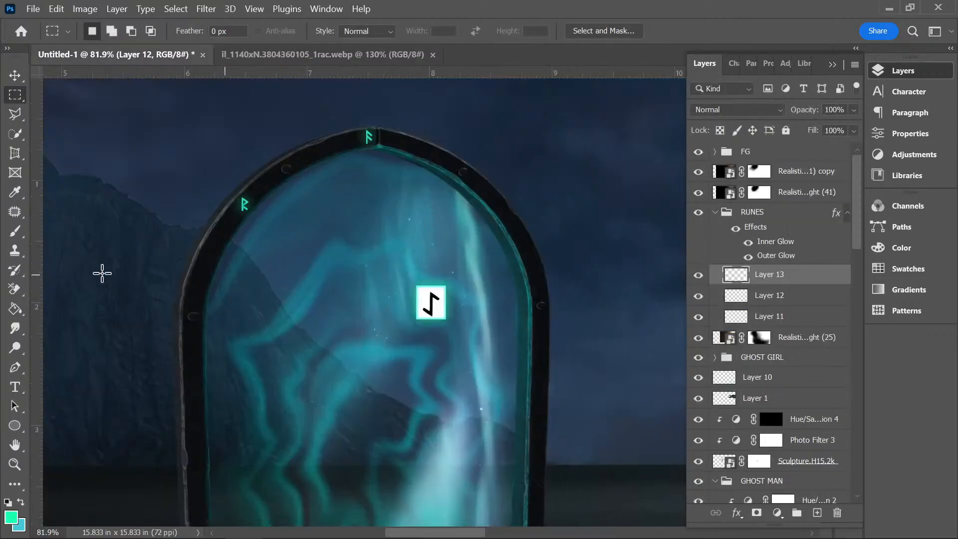
- Erase the white background around the Eiwaz rune and fit it at about 48% scale inside the portal frame's upper-right curve
key("e")
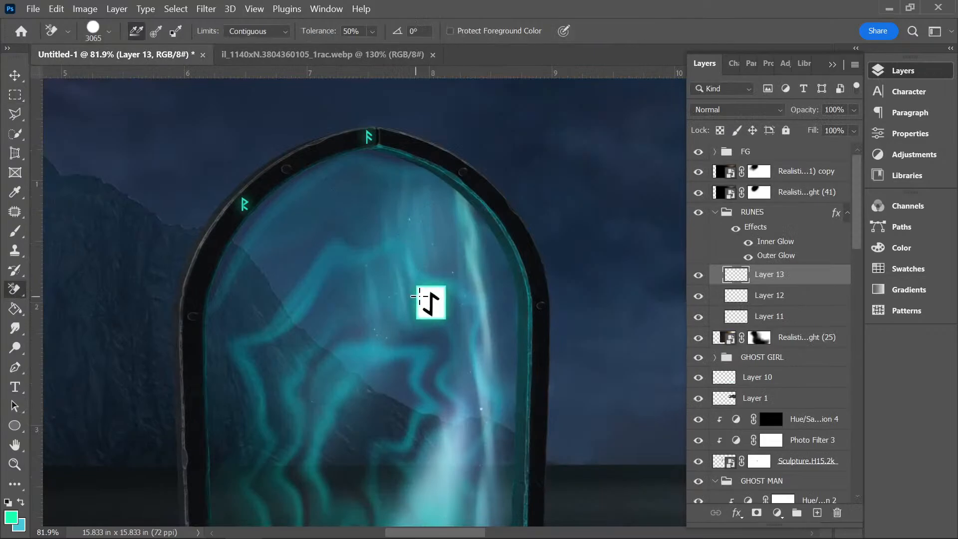
left_click(418, 309)
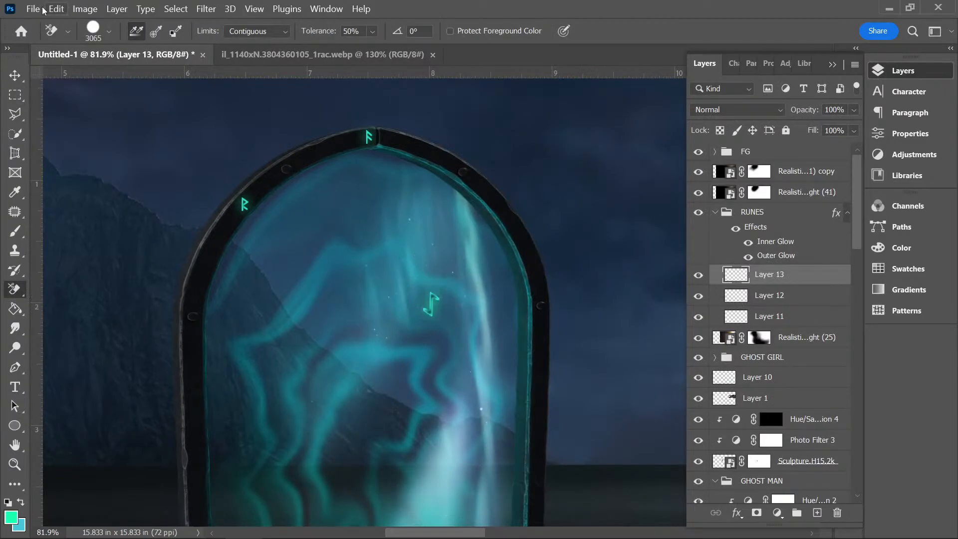
left_click(14, 75)
left_click(240, 33)
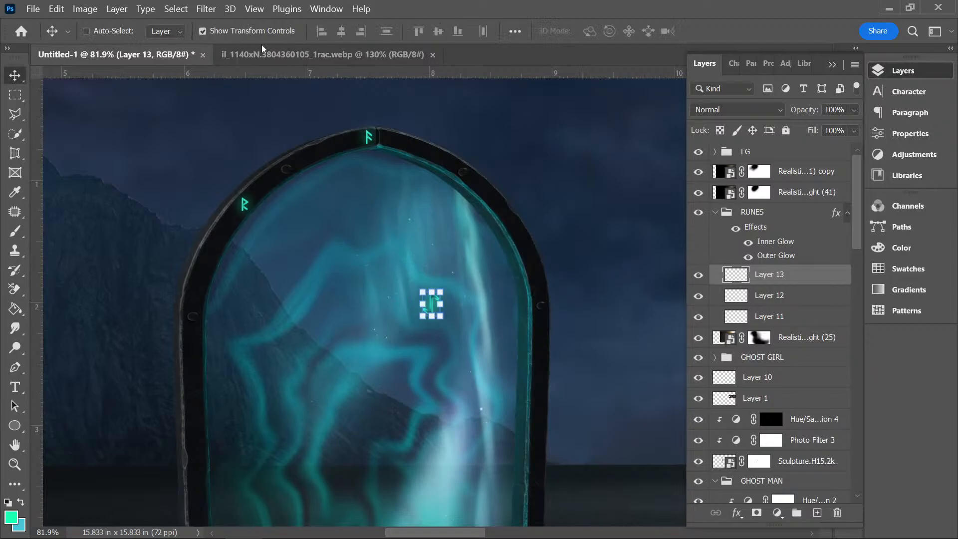
left_click_drag(439, 317, 503, 164)
scroll(505, 223, "up", 6)
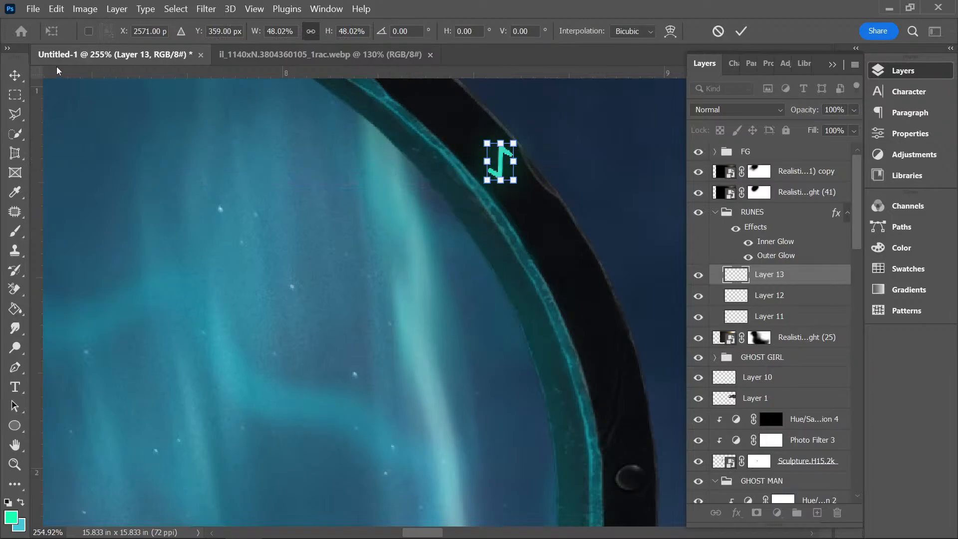
key("Return")
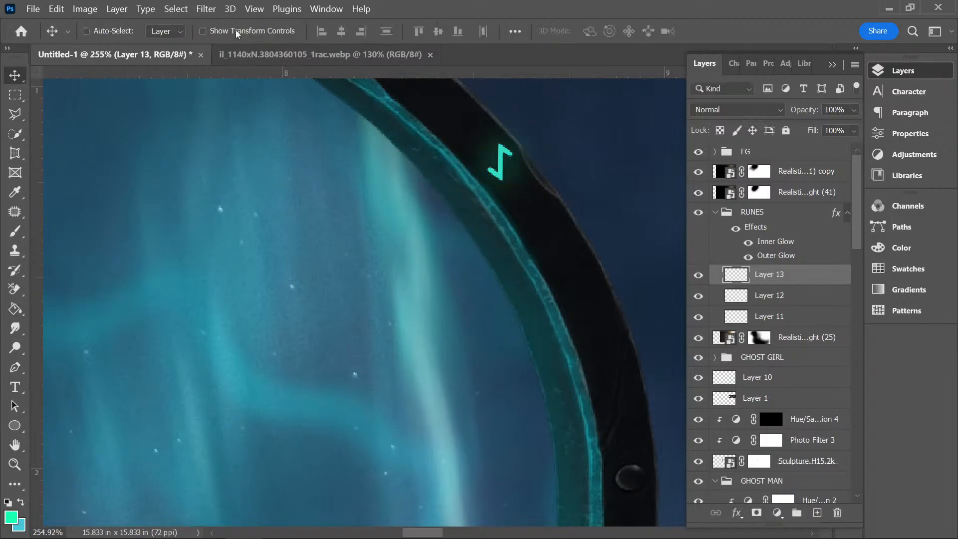
scroll(396, 200, "down", 2)
scroll(250, 270, "down", 5)
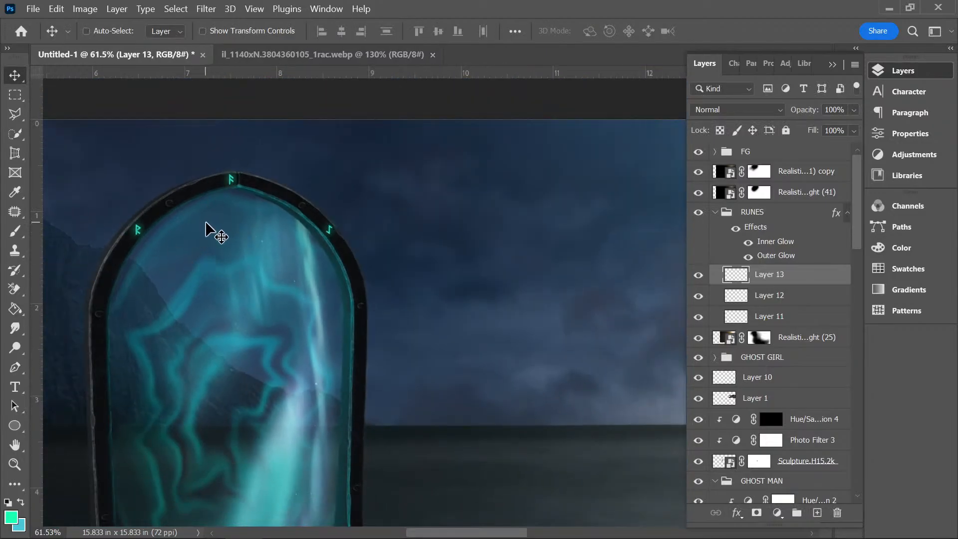
scroll(245, 260, "down", 1)
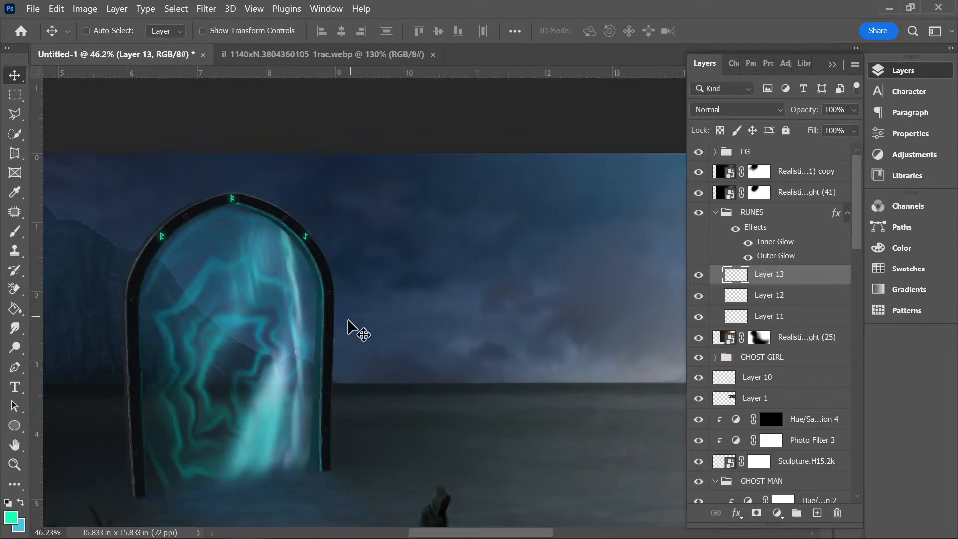
scroll(272, 377, "down", 1)
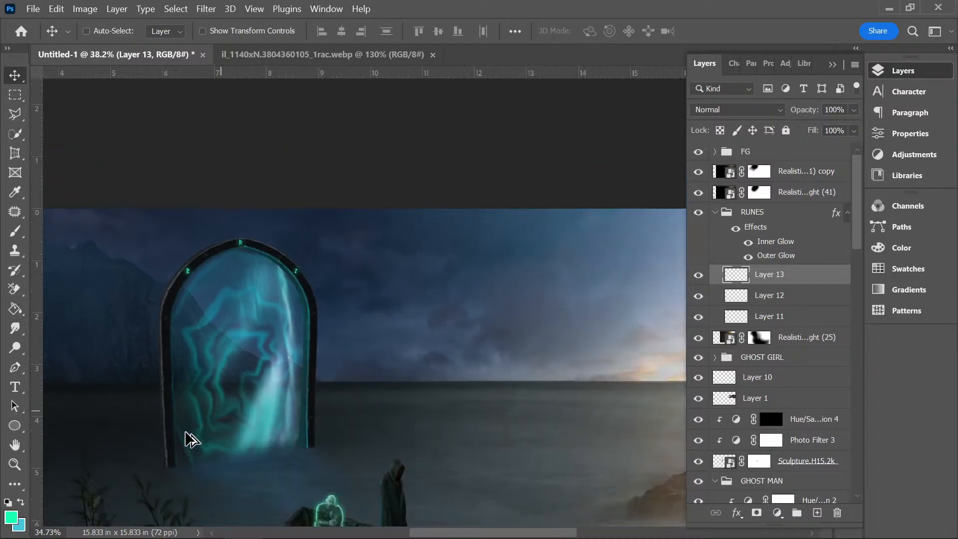
scroll(193, 439, "down", 1)
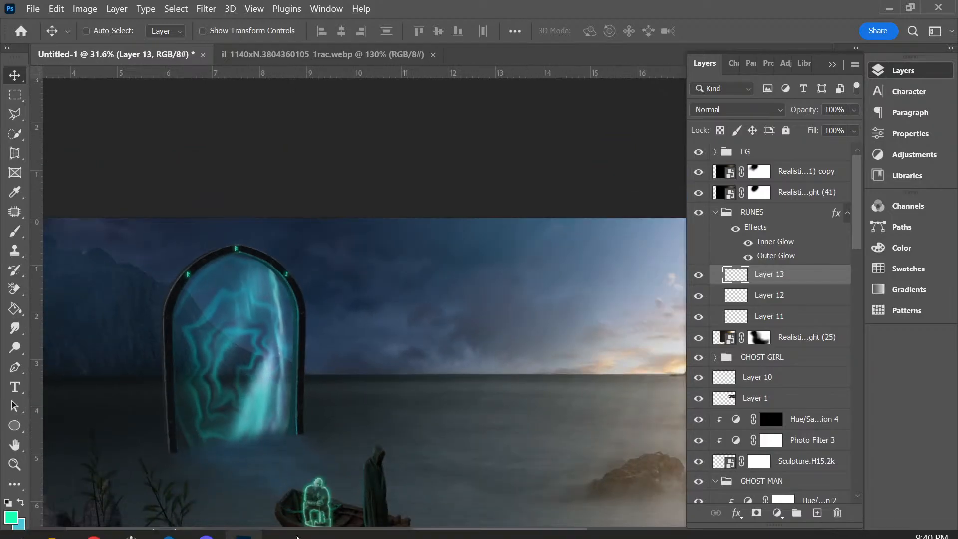
scroll(240, 428, "up", 1)
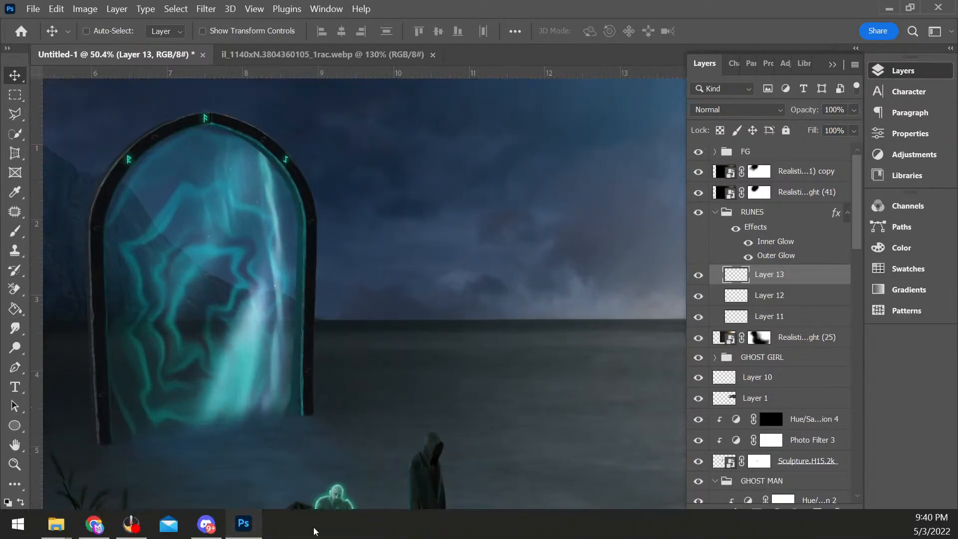
- Copy the Berkanan rune from the Elder Futhark chart and paste it into the RUNES group of the Untitled-1 composite
left_click(379, 55)
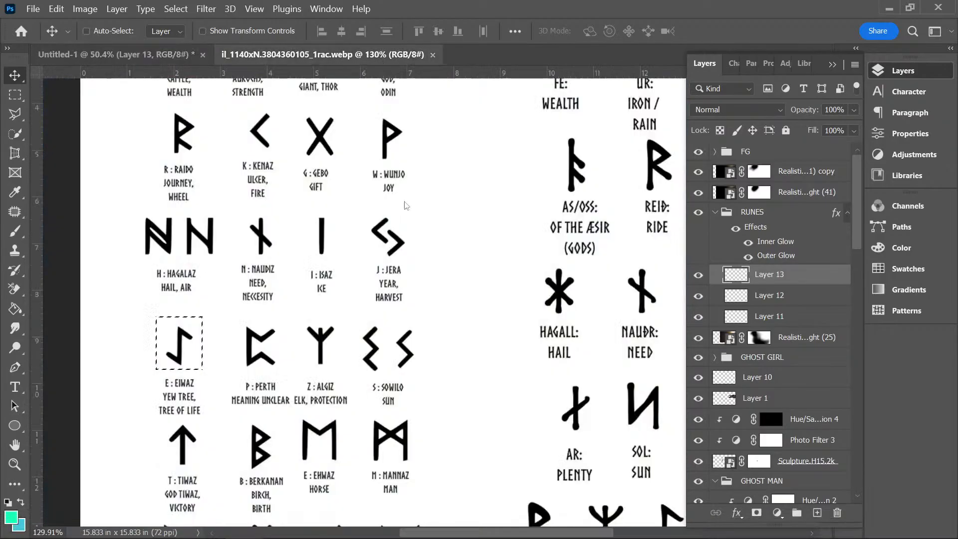
scroll(428, 321, "down", 2)
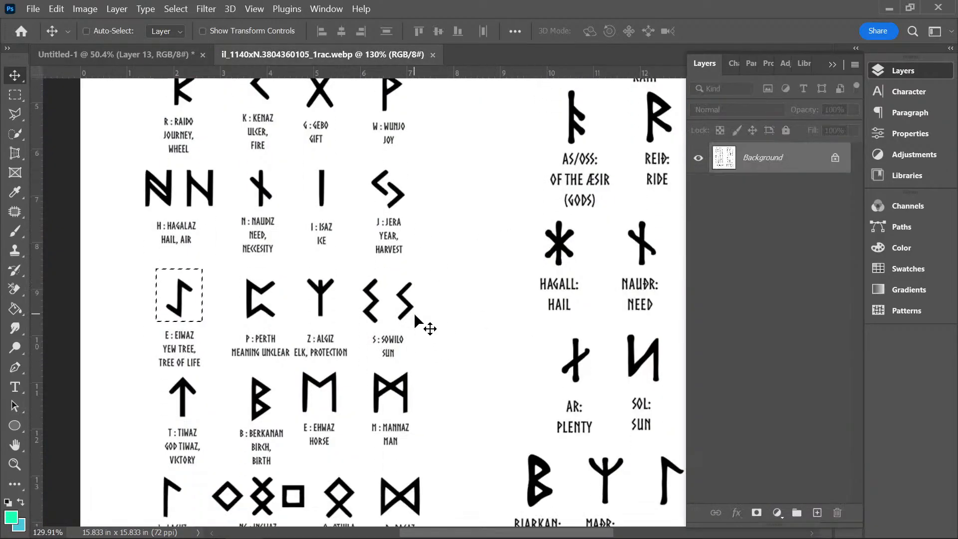
scroll(410, 322, "down", 1)
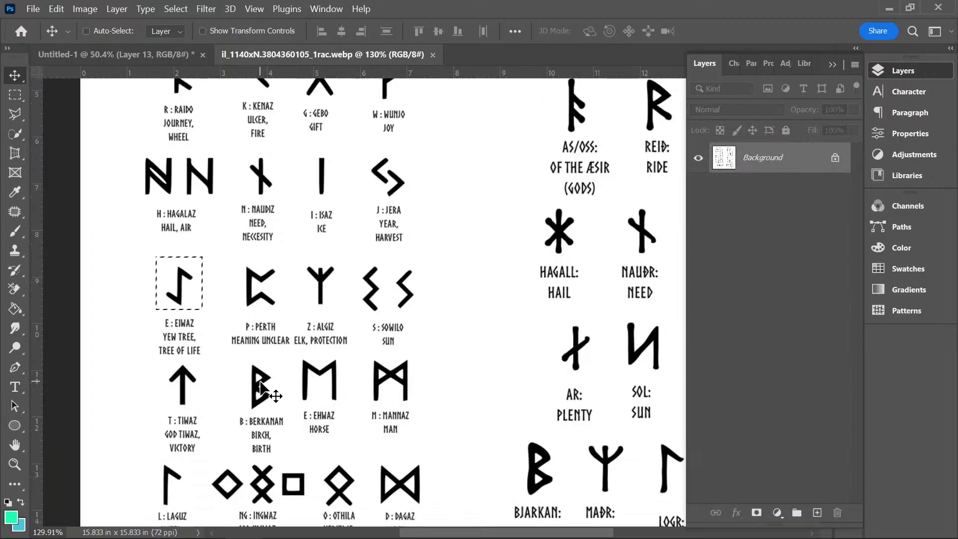
scroll(261, 387, "down", 5)
scroll(260, 369, "down", 2)
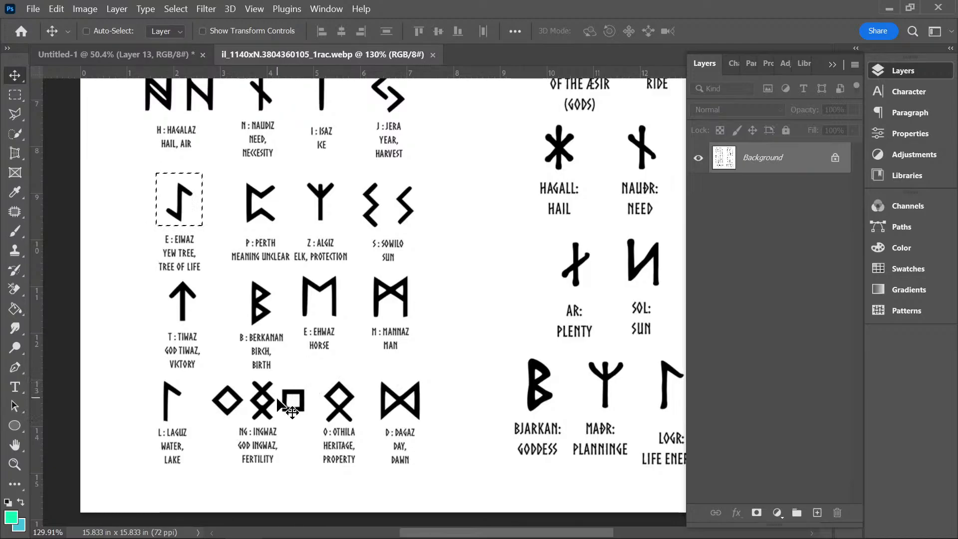
scroll(274, 395, "up", 1)
scroll(273, 394, "up", 1)
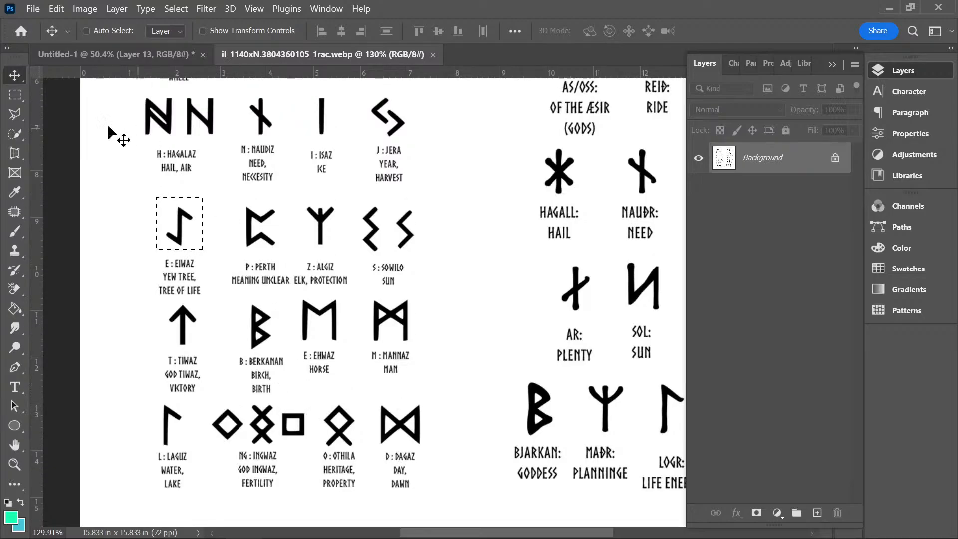
left_click(15, 94)
left_click_drag(244, 293, 278, 353)
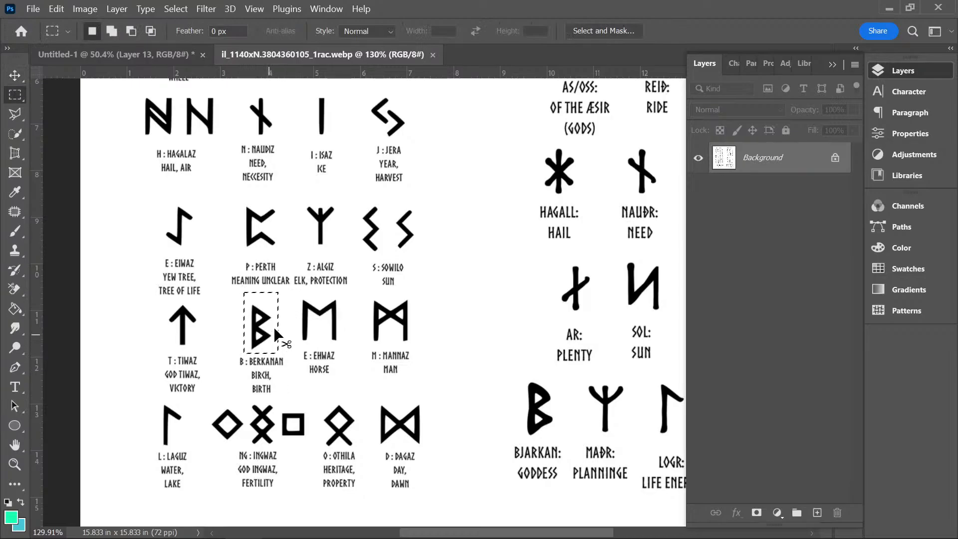
left_click(165, 54)
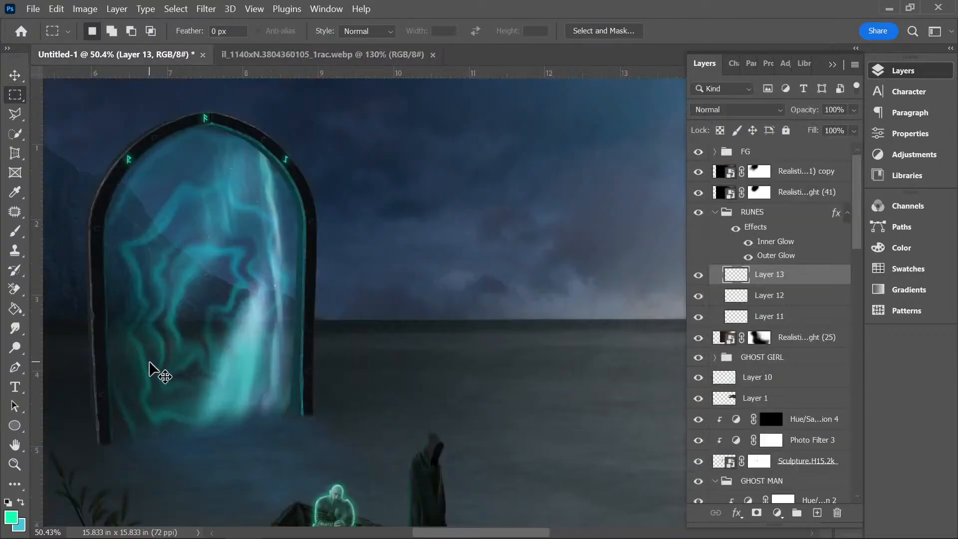
key("ctrl+v")
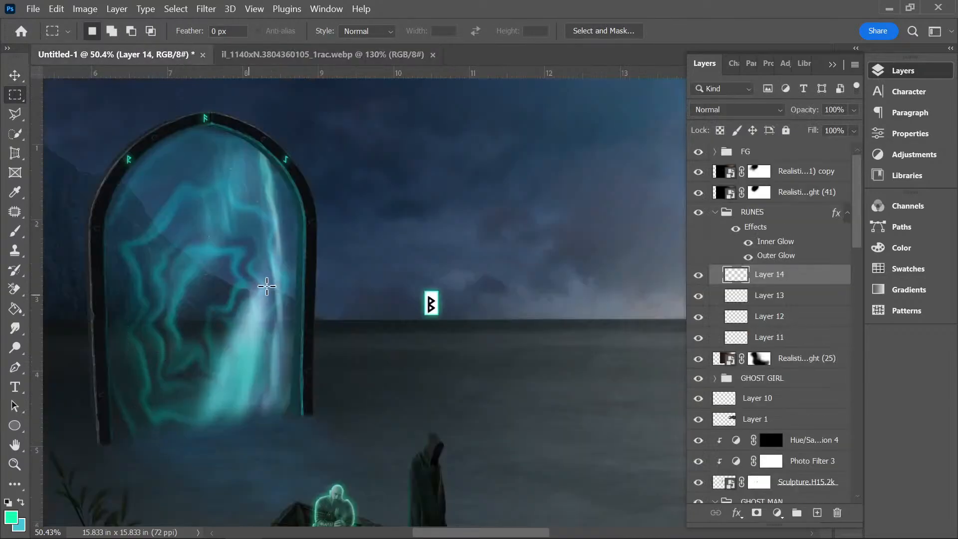
left_click(15, 290)
left_click(430, 303)
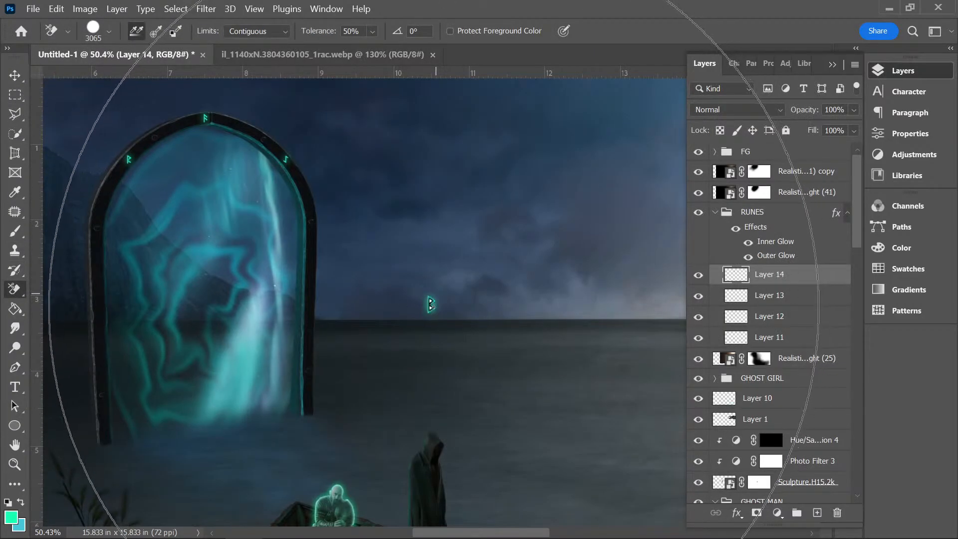
key("ctrl+z")
- Erase the Berkanan rune's white background with the Magic Eraser and move it onto the left upright of the portal frame
right_click(15, 288)
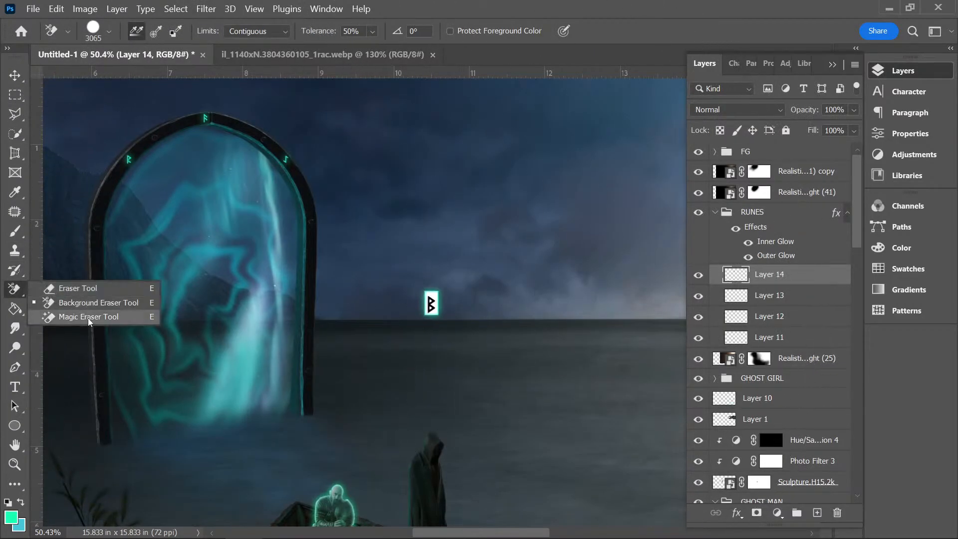
left_click(89, 319)
left_click(433, 299)
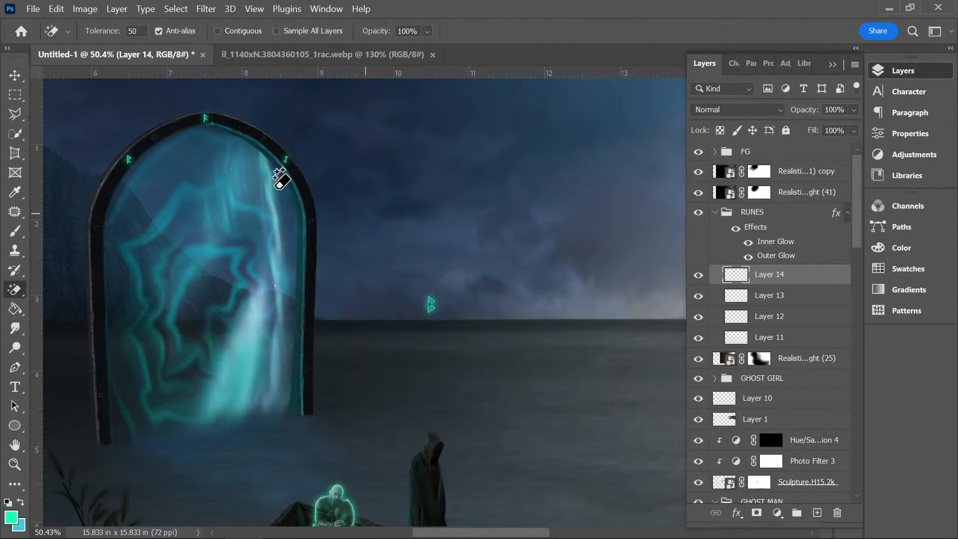
left_click(15, 75)
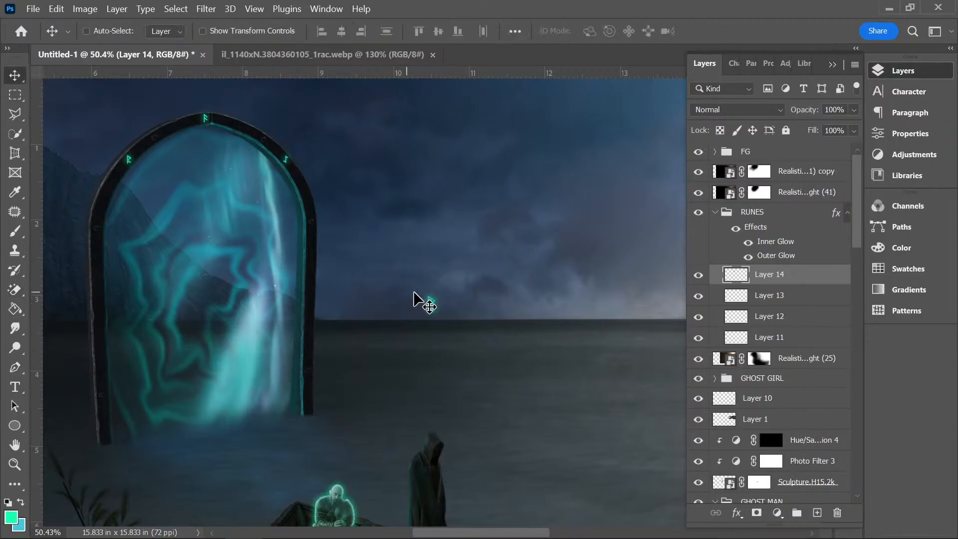
left_click_drag(417, 302, 83, 276)
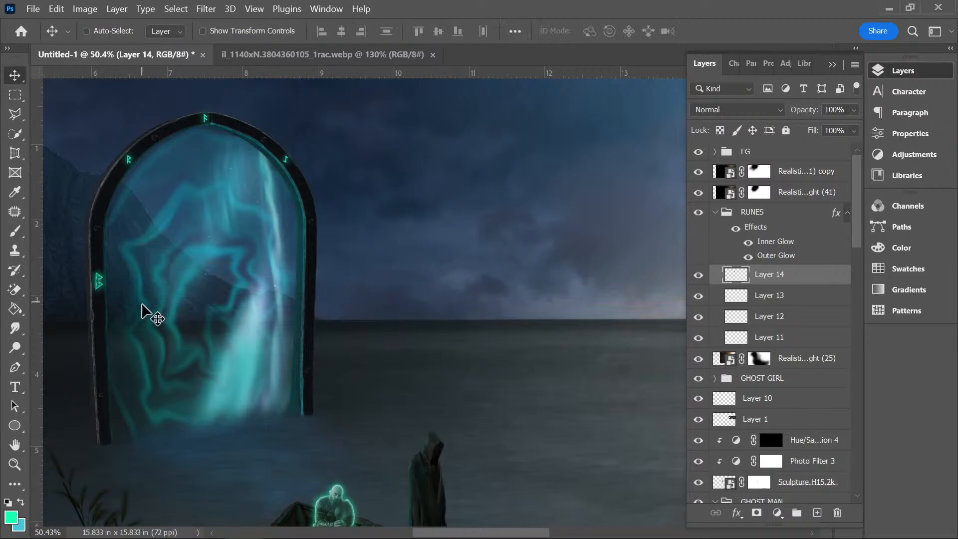
- Scale the Berkanan rune to about 79%, rotate it about -4.5°, and nudge it into place within the frame's left upright
scroll(92, 278, "up", 5)
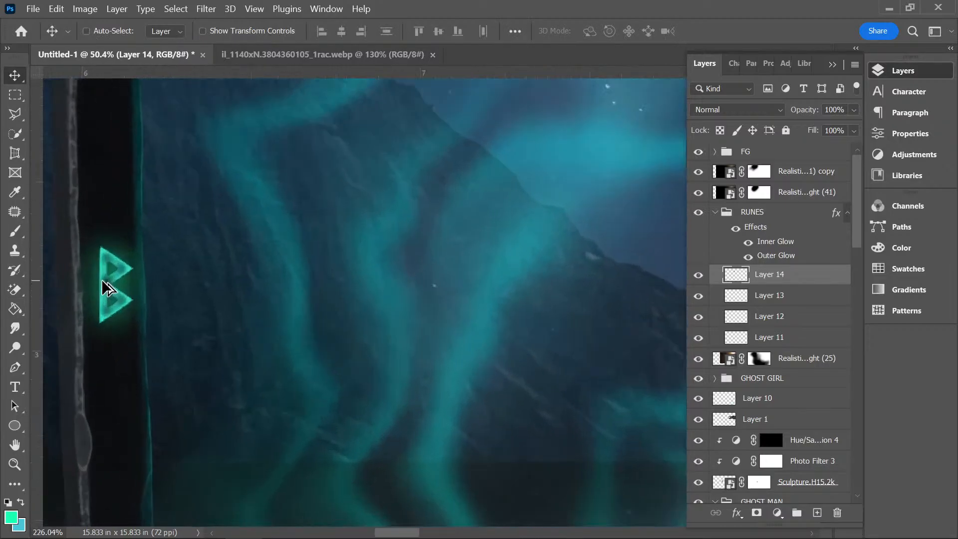
scroll(105, 289, "up", 1)
left_click(202, 31)
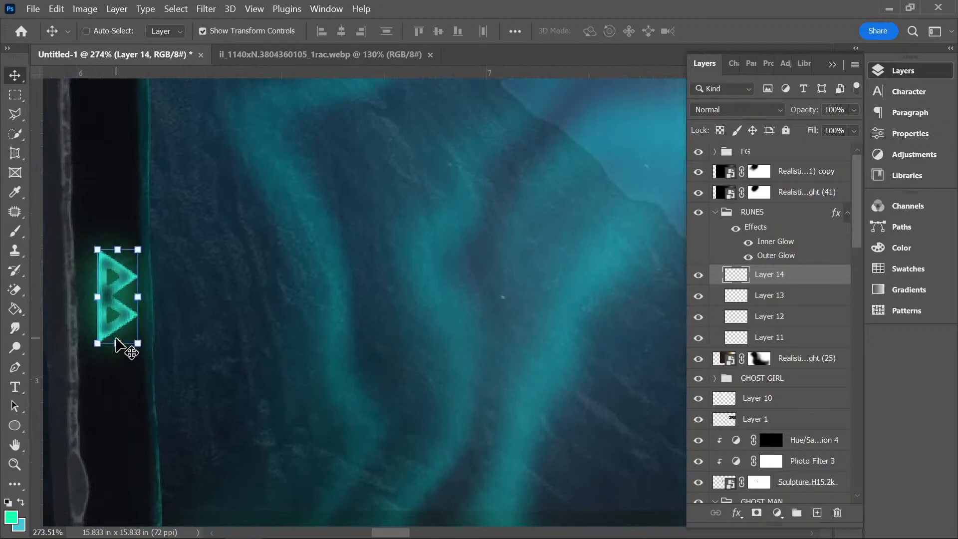
left_click_drag(116, 342, 118, 325)
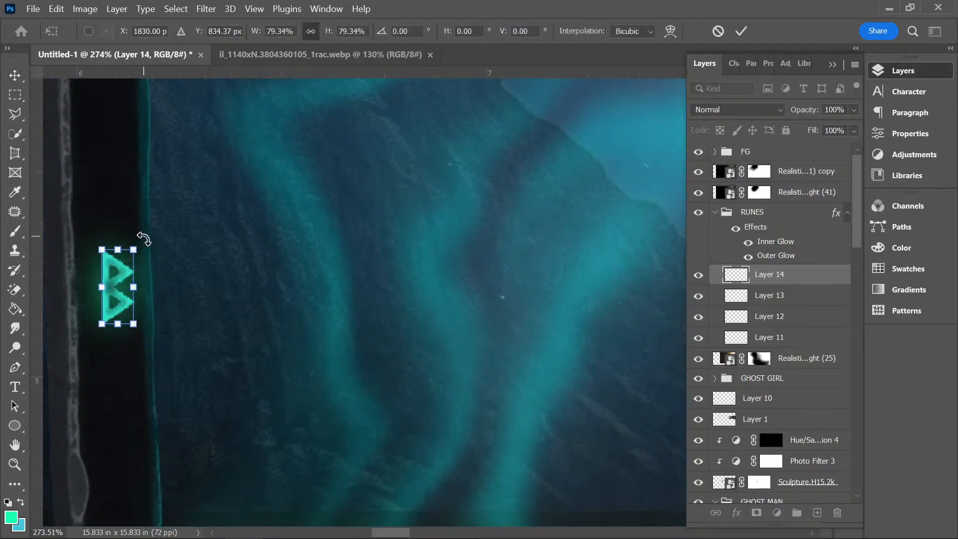
left_click_drag(144, 239, 141, 217)
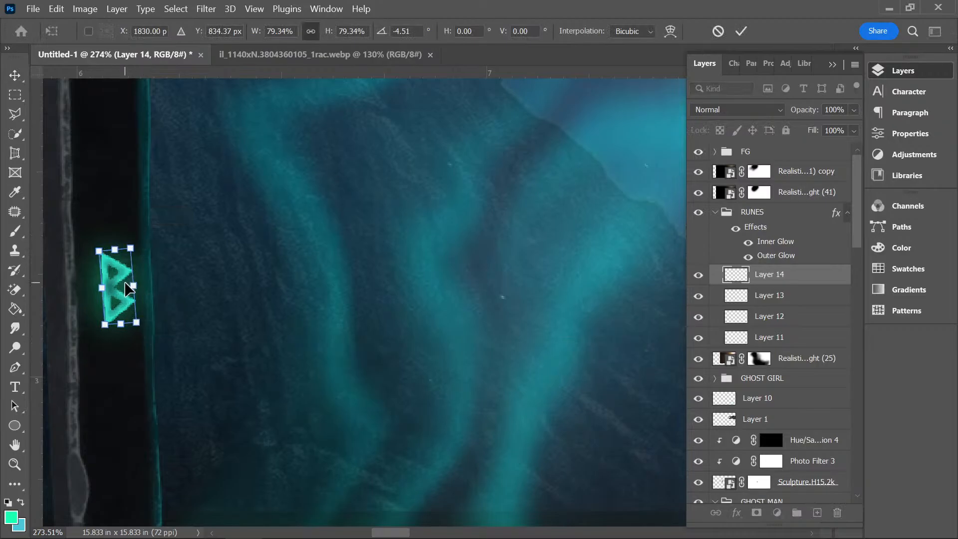
left_click_drag(129, 289, 125, 286)
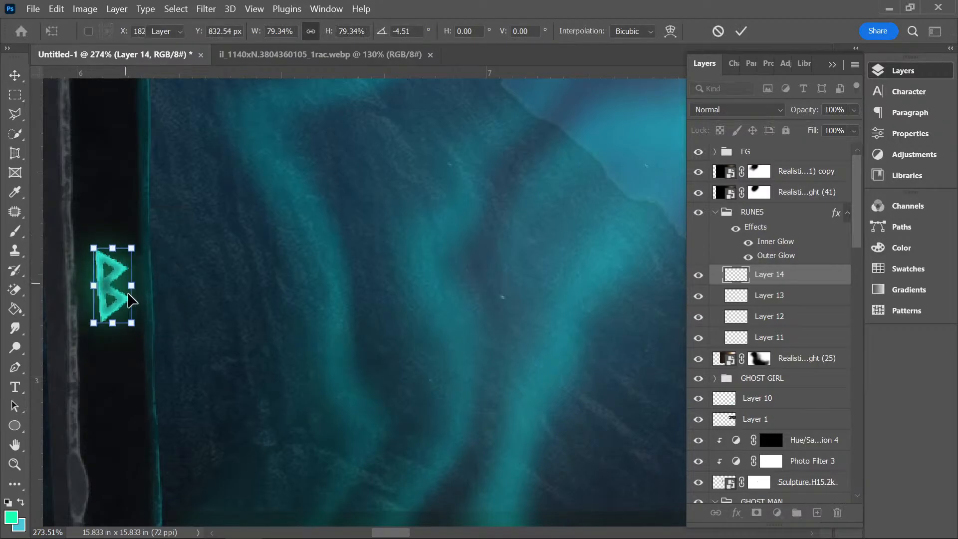
key("Return")
scroll(280, 372, "down", 6)
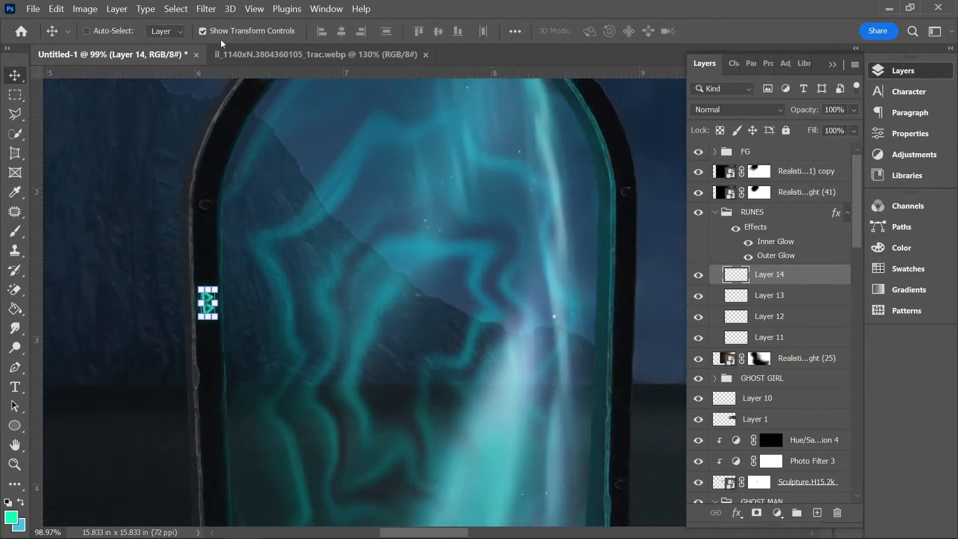
left_click(223, 33)
scroll(364, 260, "down", 3)
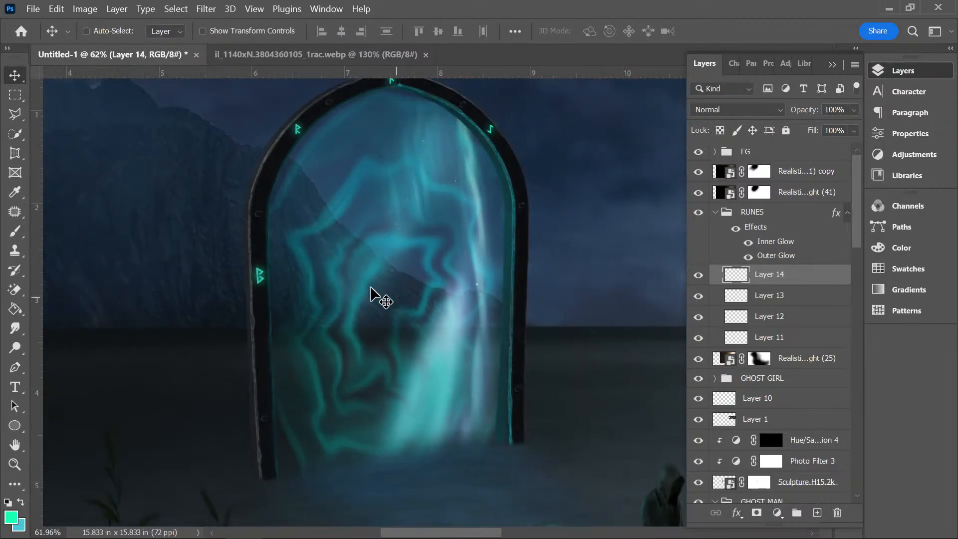
scroll(312, 200, "down", 2)
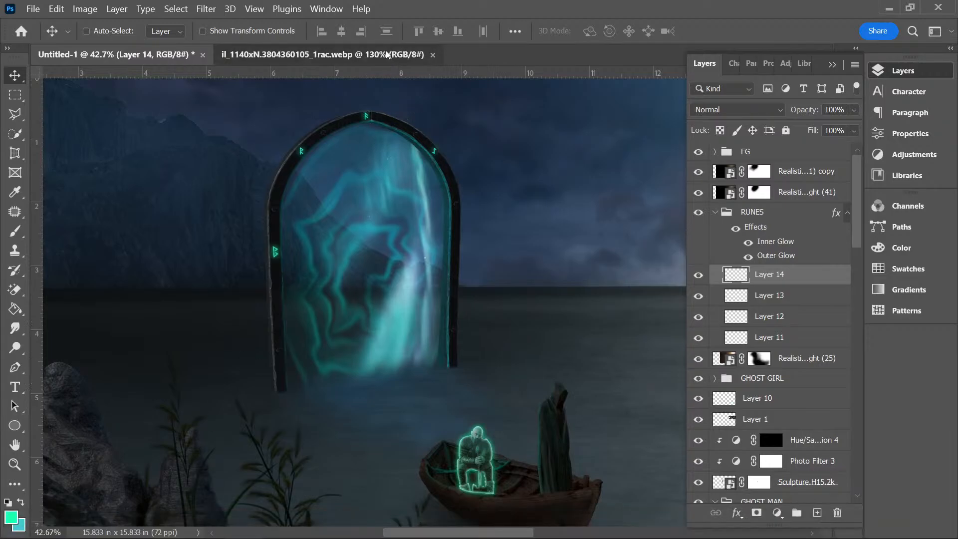
- Copy the Algiz rune from the Elder Futhark chart and paste it into the RUNES group of the Untitled-1 composite
left_click(322, 55)
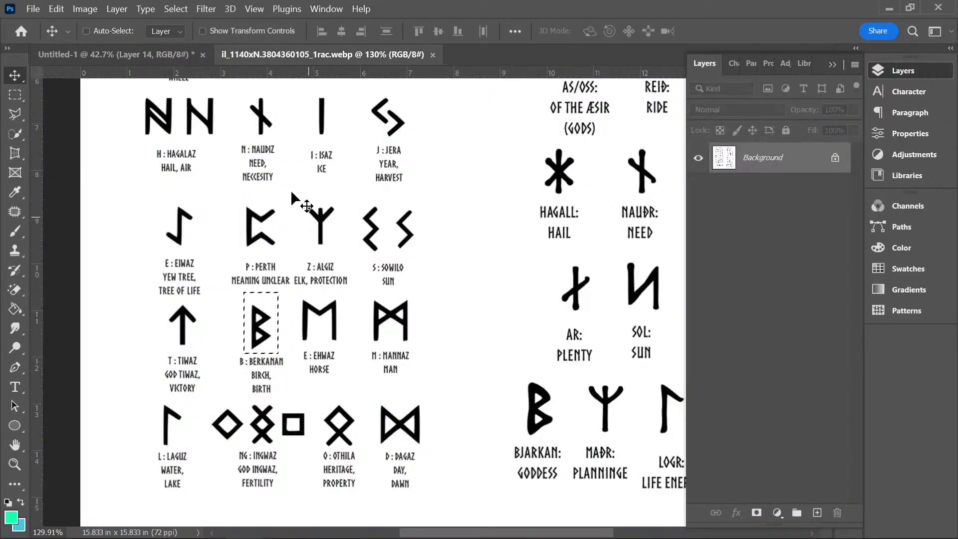
left_click(22, 100)
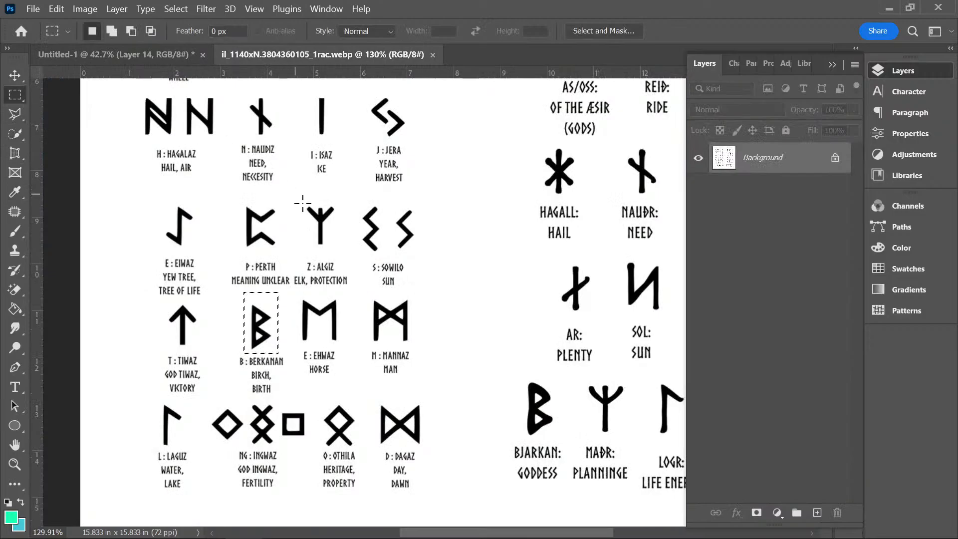
left_click_drag(303, 204, 341, 249)
left_click(181, 59)
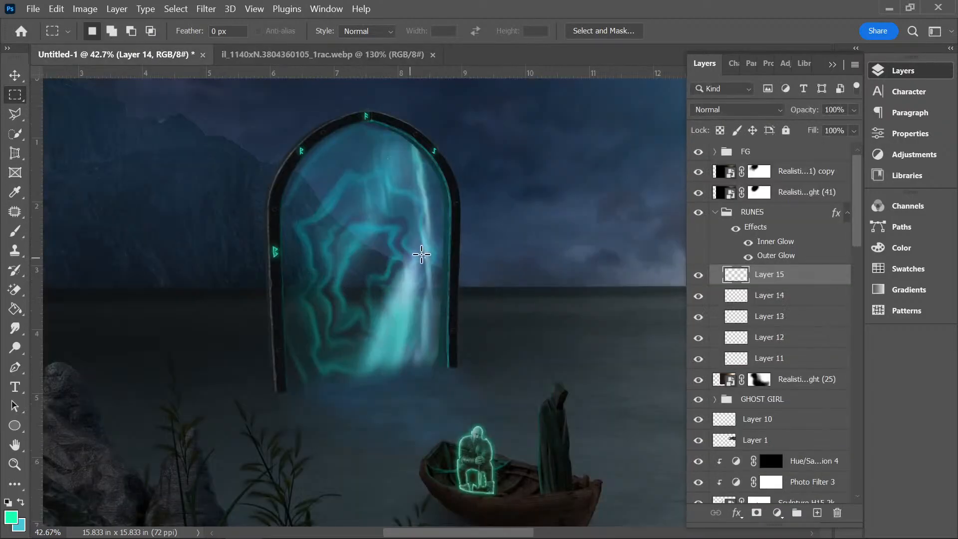
- Erase the Algiz rune's white background with the Magic Eraser and move it onto the right upright of the portal frame
left_click(15, 289)
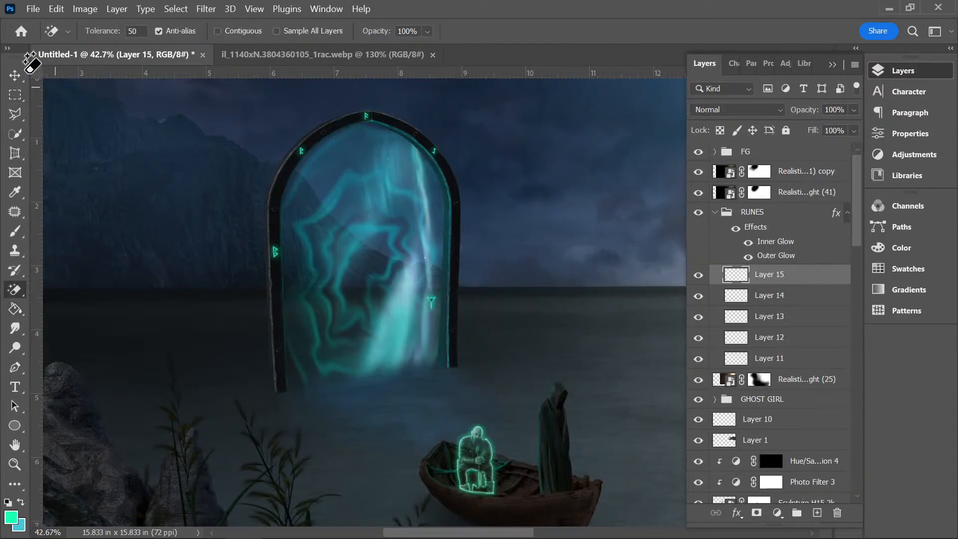
left_click(15, 75)
left_click_drag(434, 312, 459, 257)
- Scale the Algiz rune to about 74% so it fits within the width of the frame's right upright
scroll(459, 257, "up", 8)
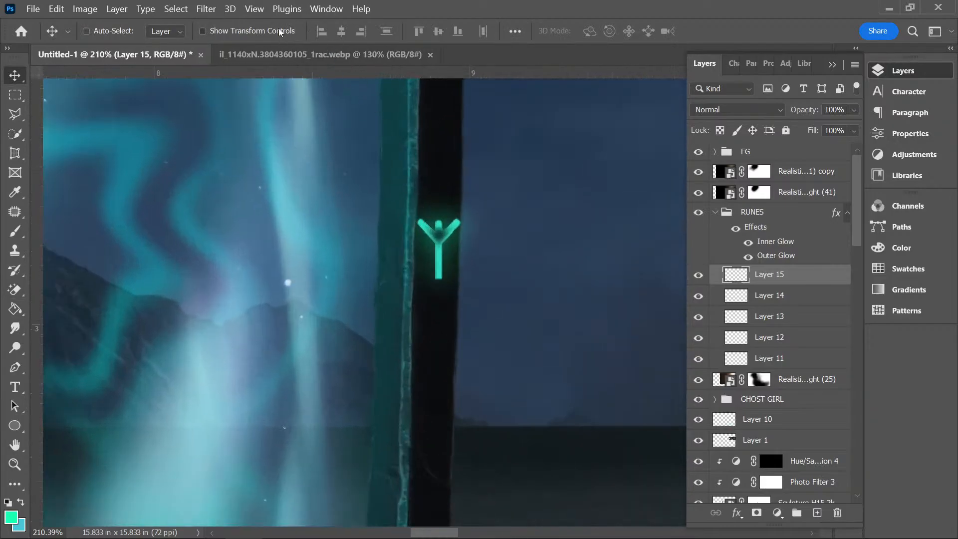
left_click(280, 32)
left_click_drag(438, 215, 446, 247)
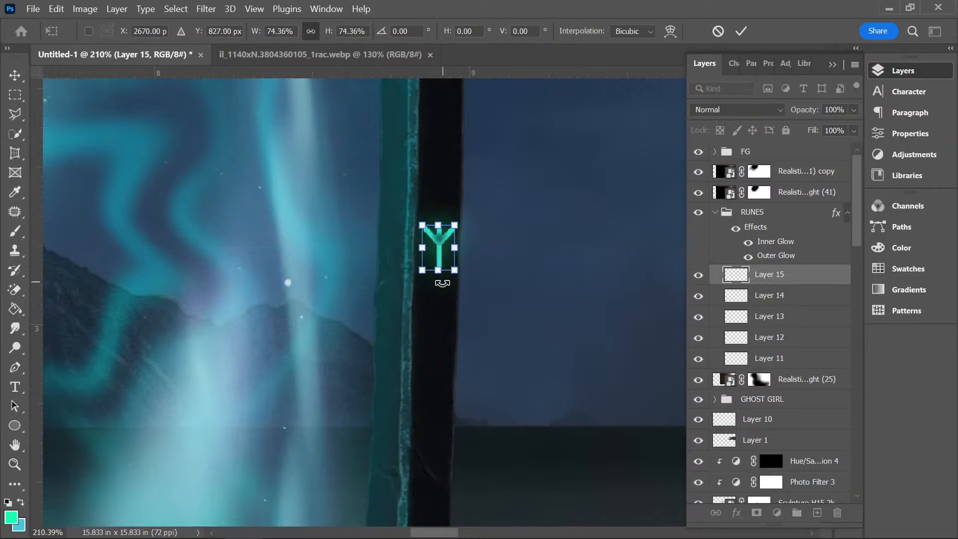
key("Return")
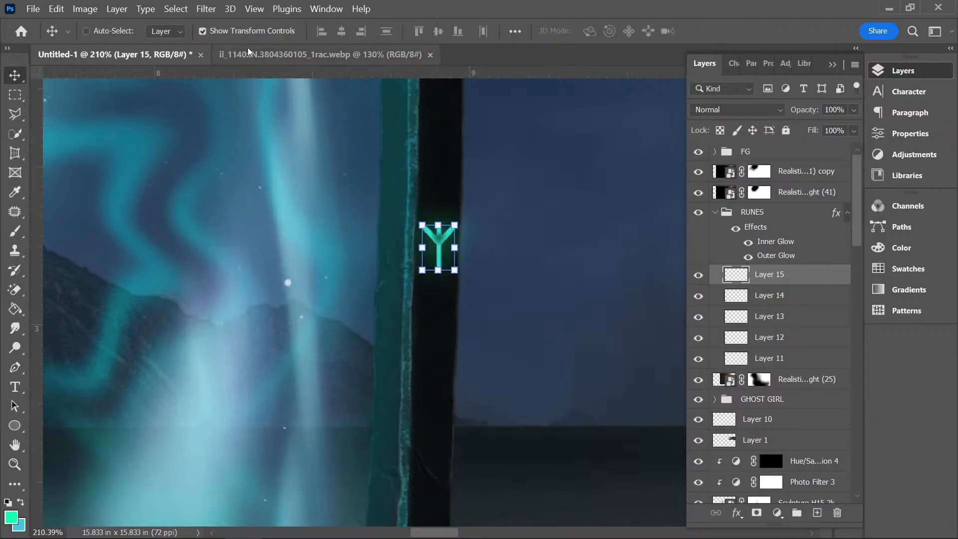
left_click(203, 31)
scroll(305, 292, "down", 5)
scroll(304, 290, "down", 5)
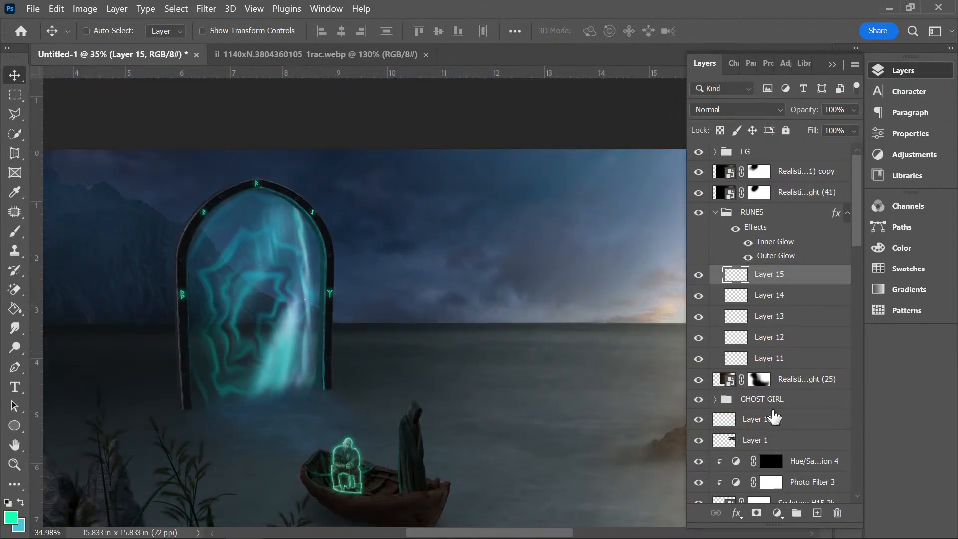
- Add a new layer above the collapsed RUNES group, set the soft brush to 105 px, and give the layer Soft Light blending
left_click(715, 212)
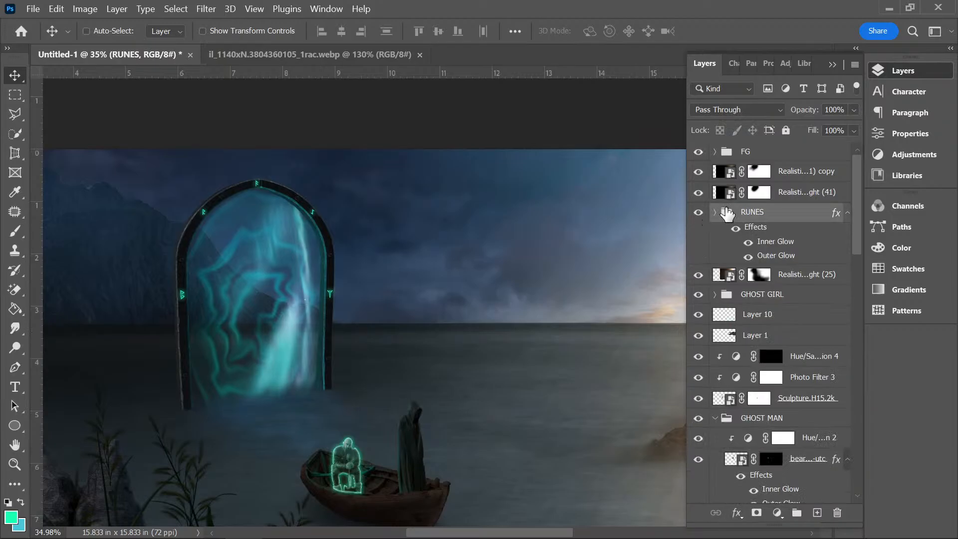
left_click(817, 513)
left_click(21, 230)
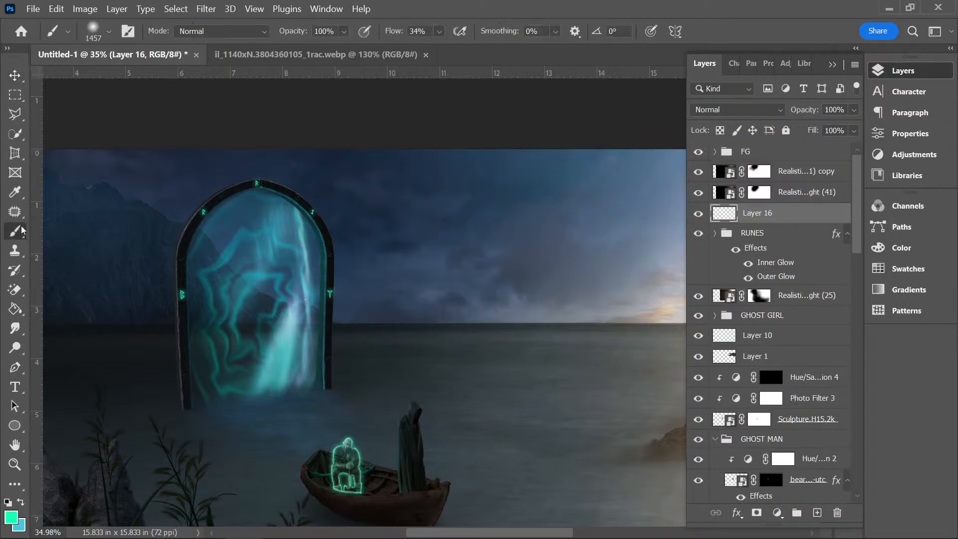
left_click(93, 30)
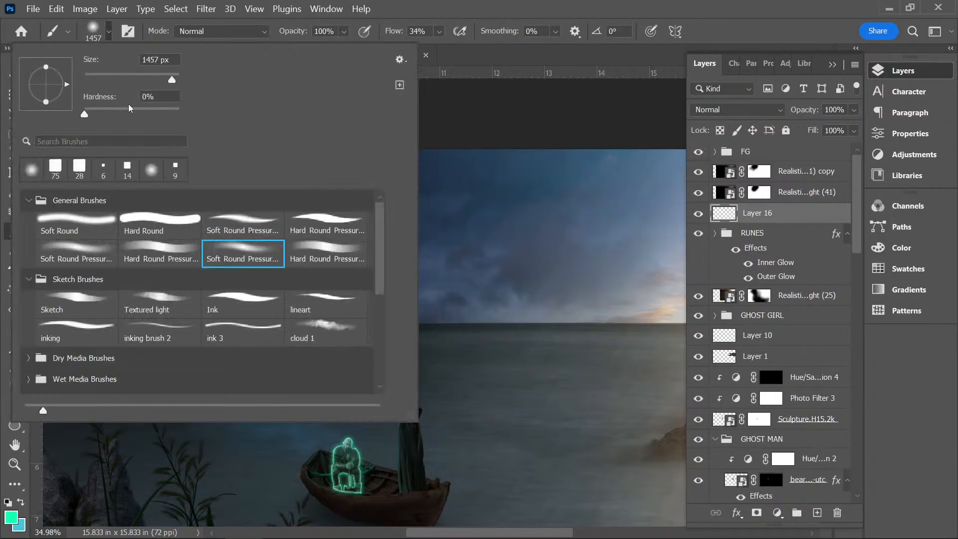
left_click_drag(145, 79, 144, 83)
left_click(433, 14)
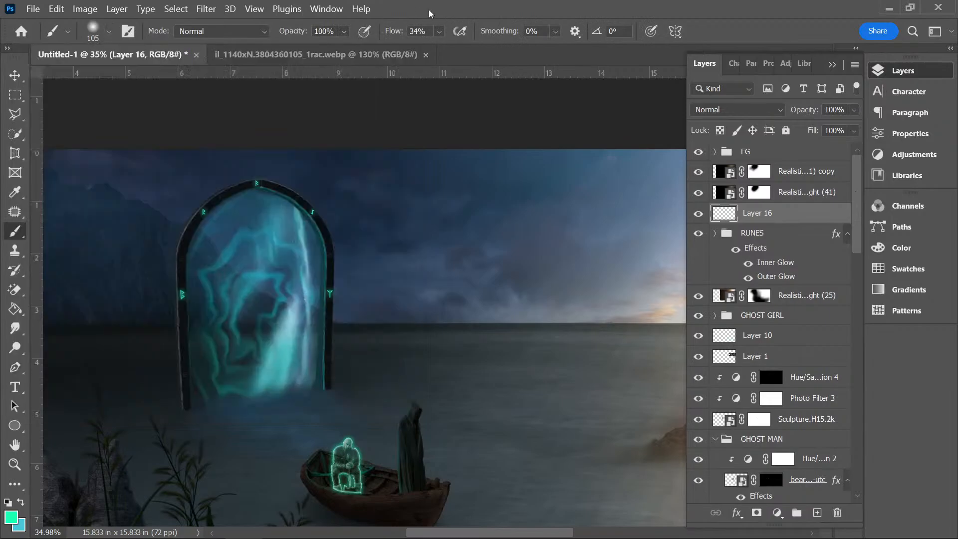
left_click(758, 110)
left_click(759, 304)
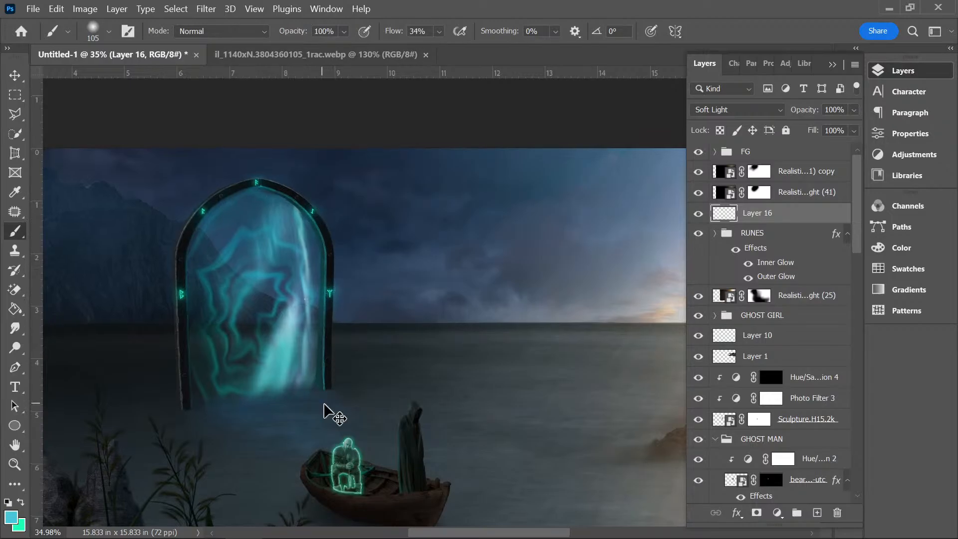
key("ctrl+plus")
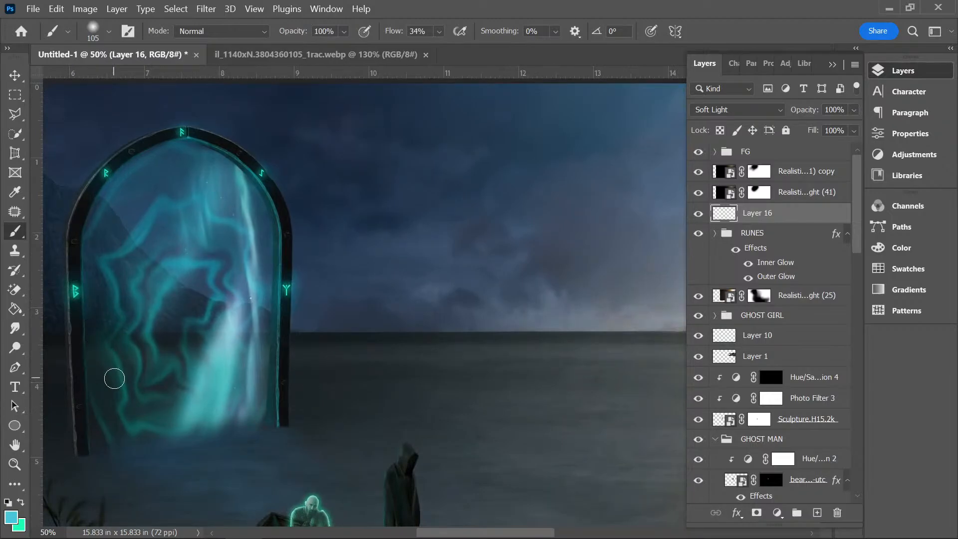
- Add another layer in Normal mode above the Soft Light layer, and set the brush to 174 px with foreground color 73f0ff
left_click(816, 513)
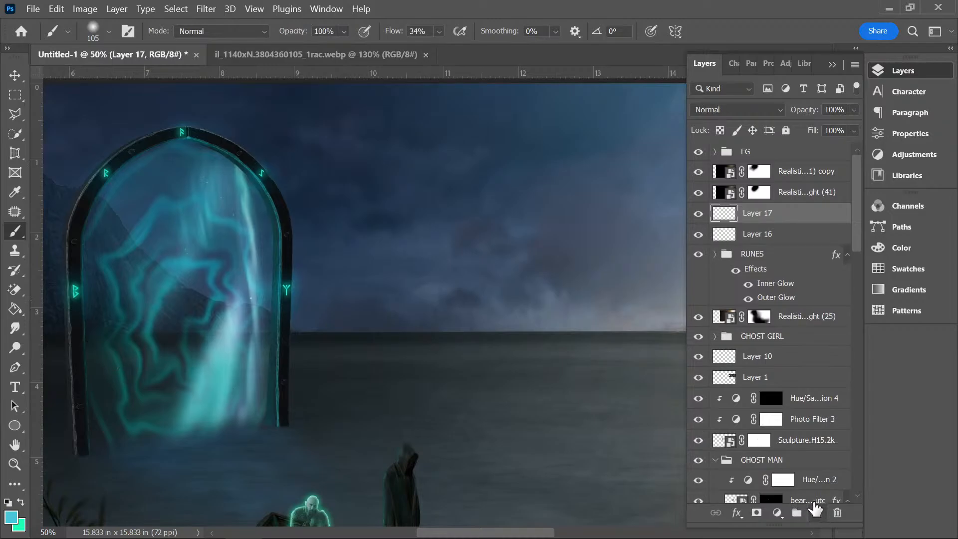
left_click(749, 110)
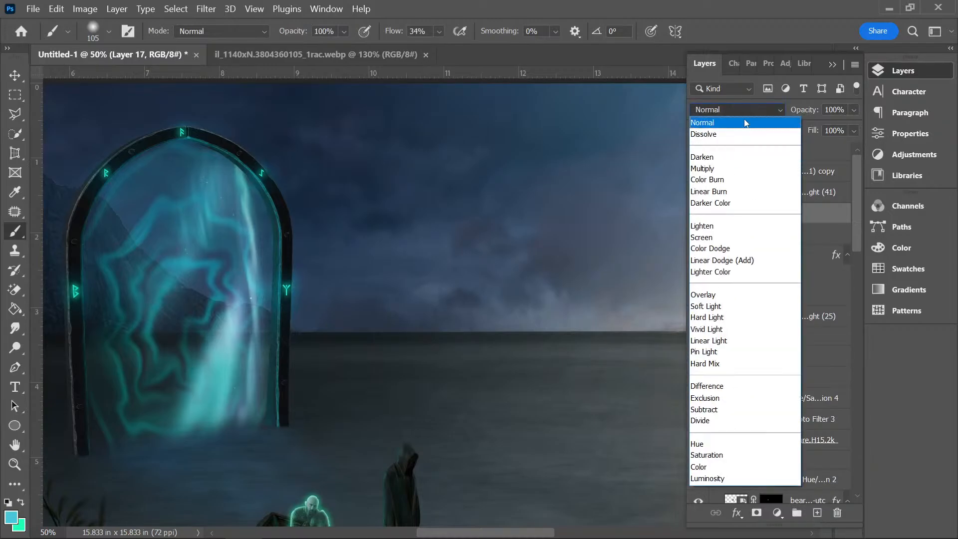
left_click(745, 26)
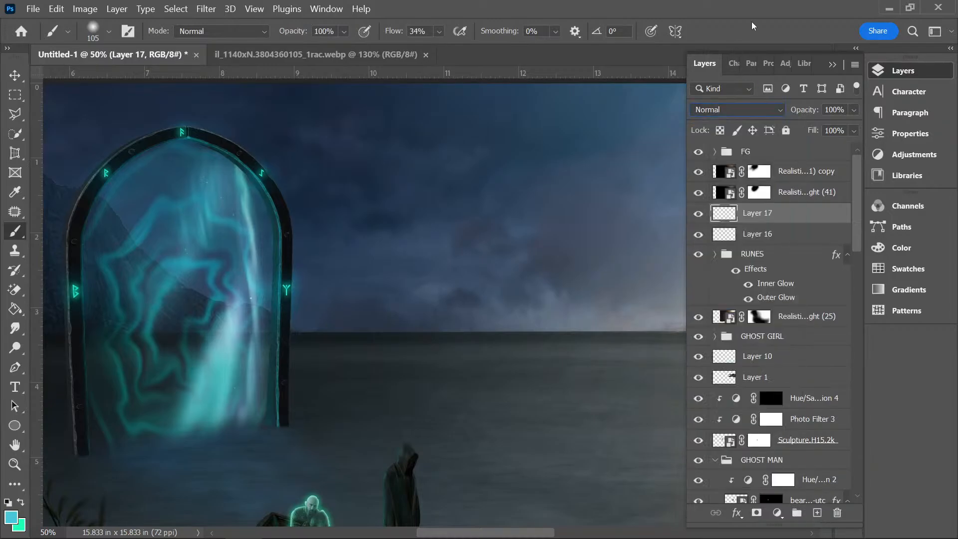
right_click(142, 83)
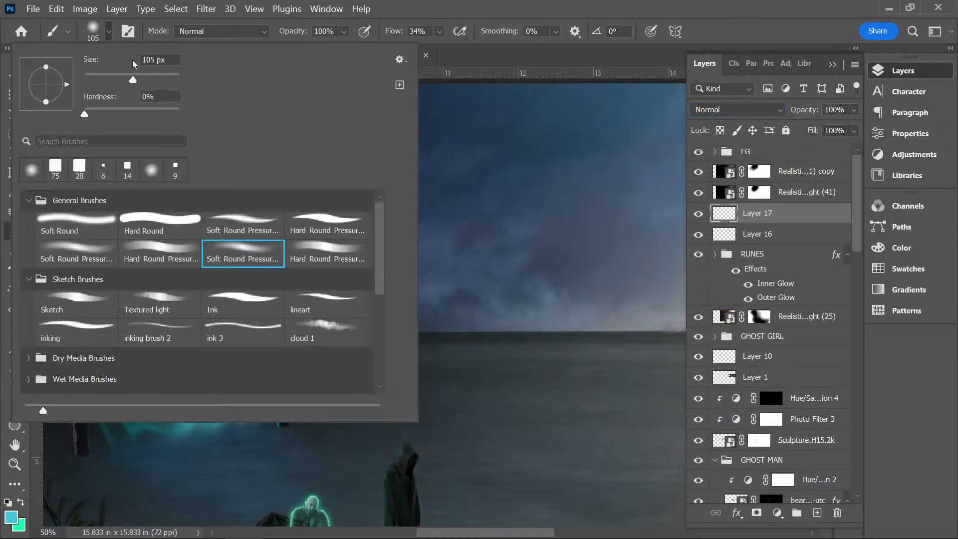
left_click_drag(146, 80, 158, 80)
key("Return")
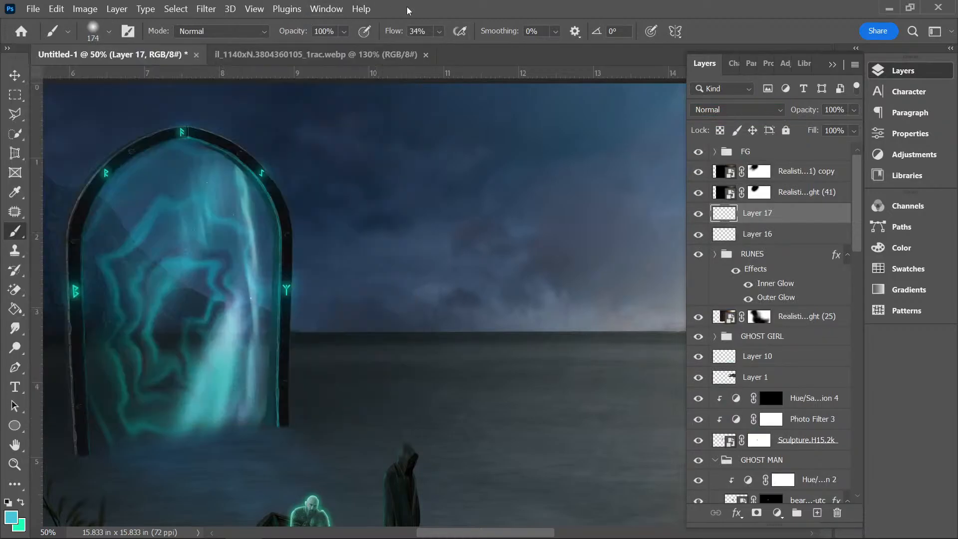
left_click(11, 516)
left_click_drag(618, 154, 628, 137)
left_click(863, 129)
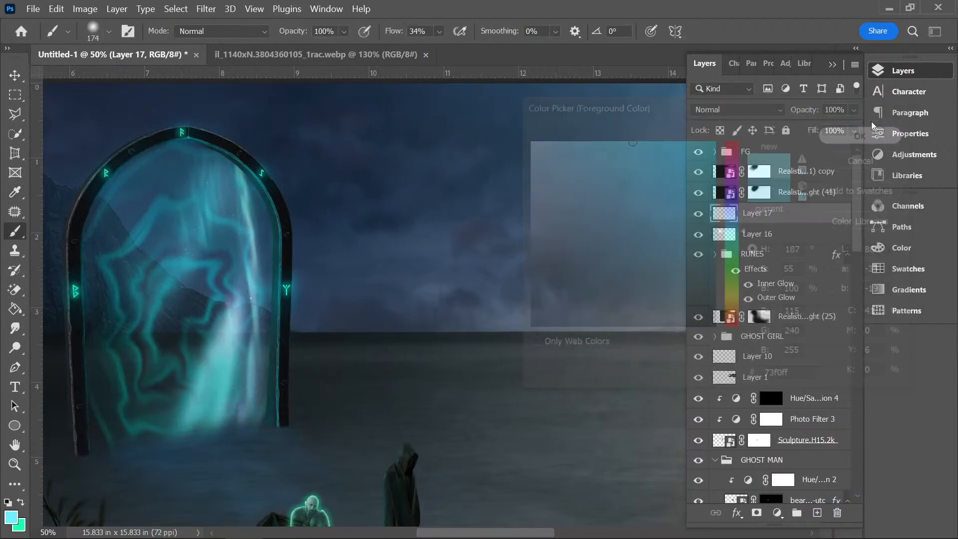
- Dab a soft light-cyan glow with the brush over each of the five runes on the portal frame
left_click(184, 130)
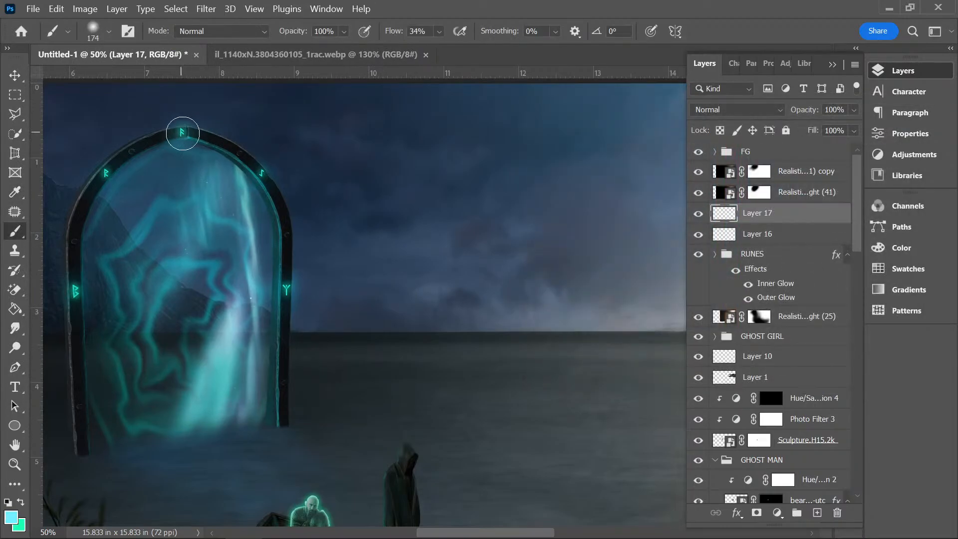
left_click(260, 174)
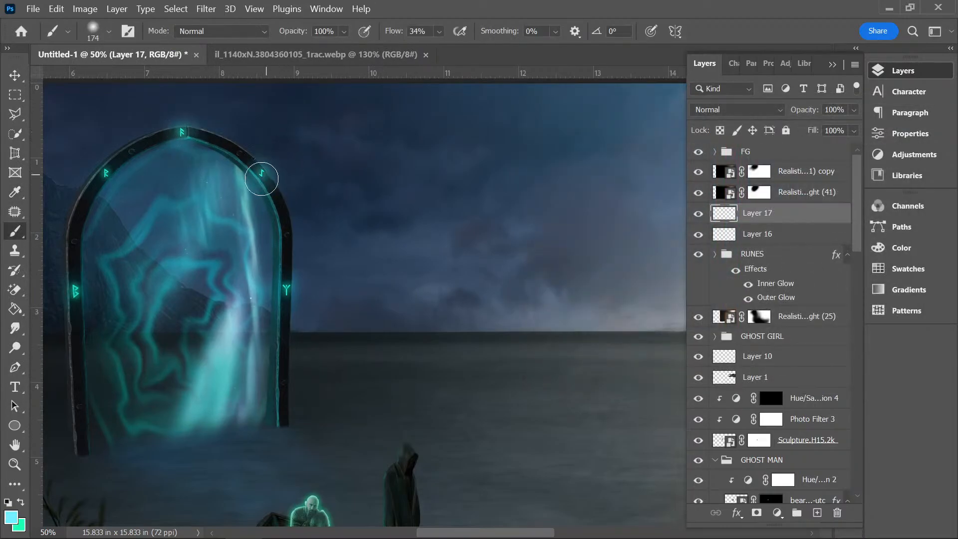
left_click(285, 292)
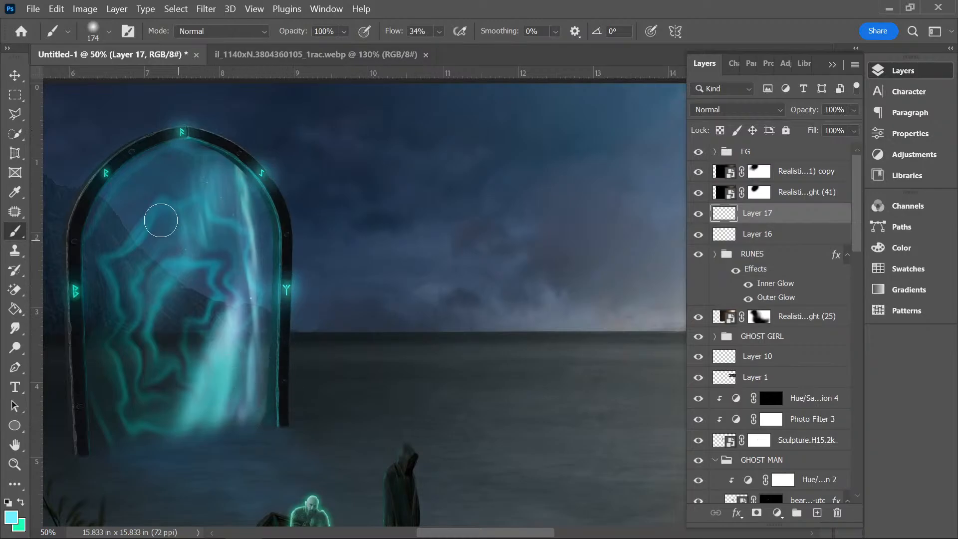
left_click(106, 175)
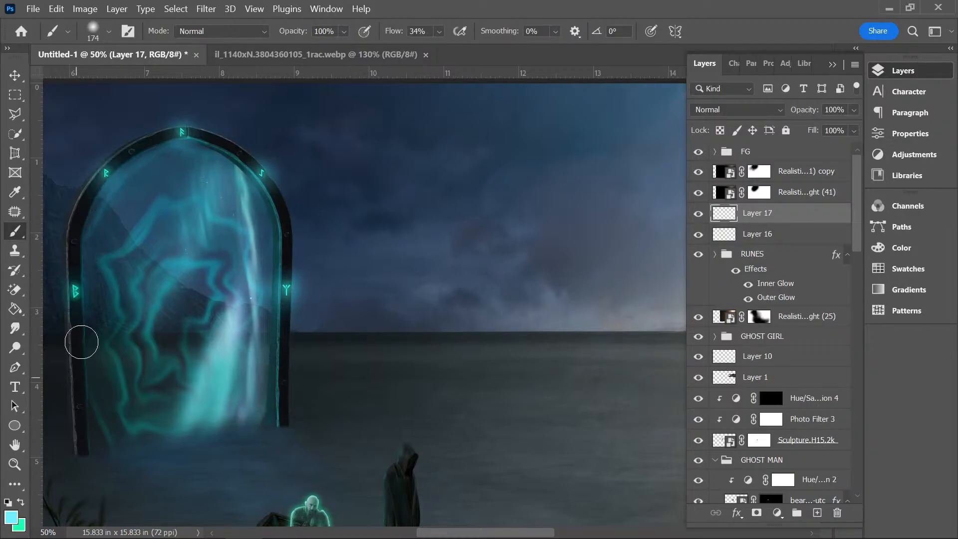
left_click(78, 288)
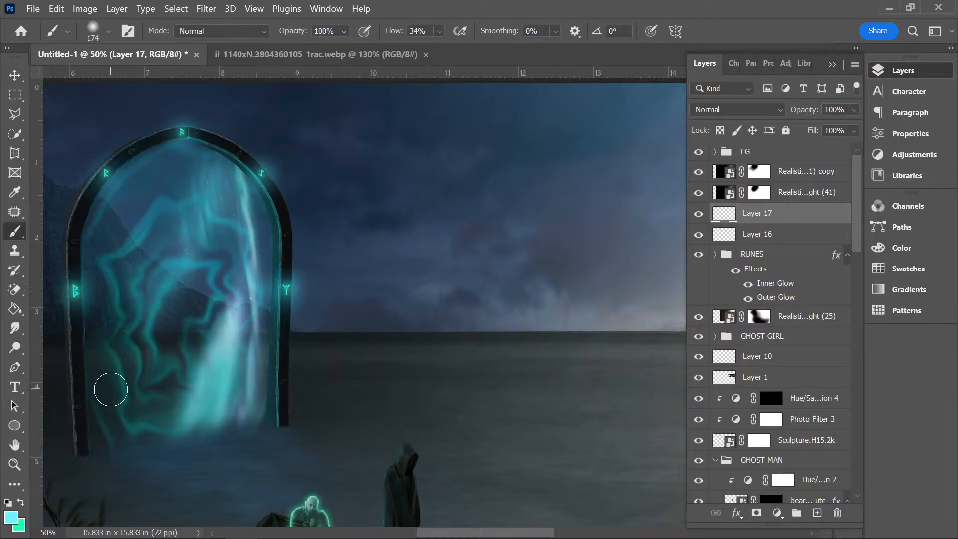
key("ctrl+minus")
key("ctrl+minus")
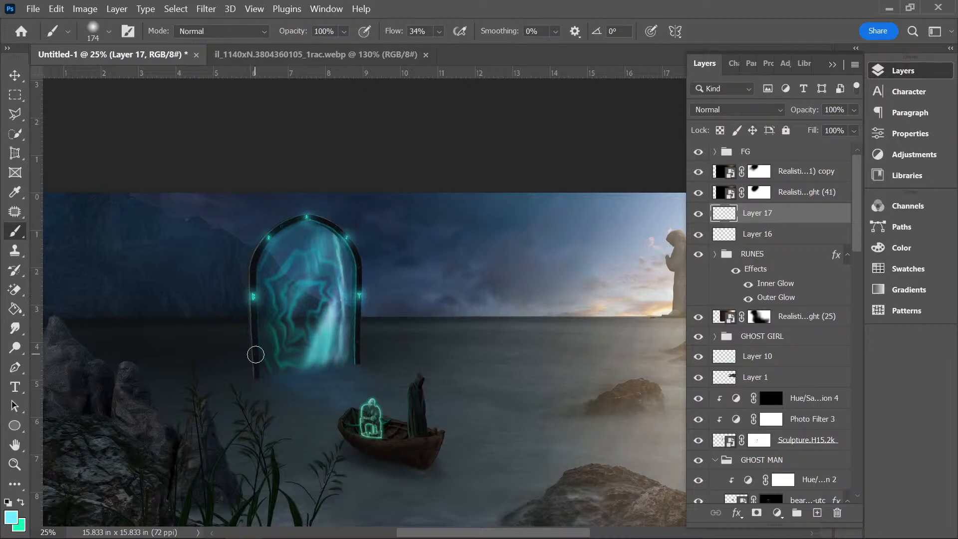
key("ctrl+plus")
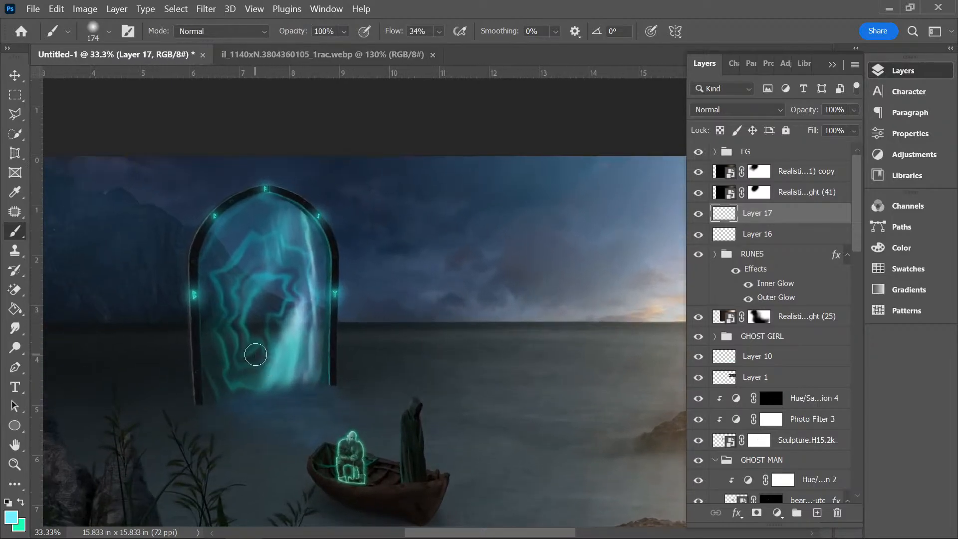
left_click(832, 65)
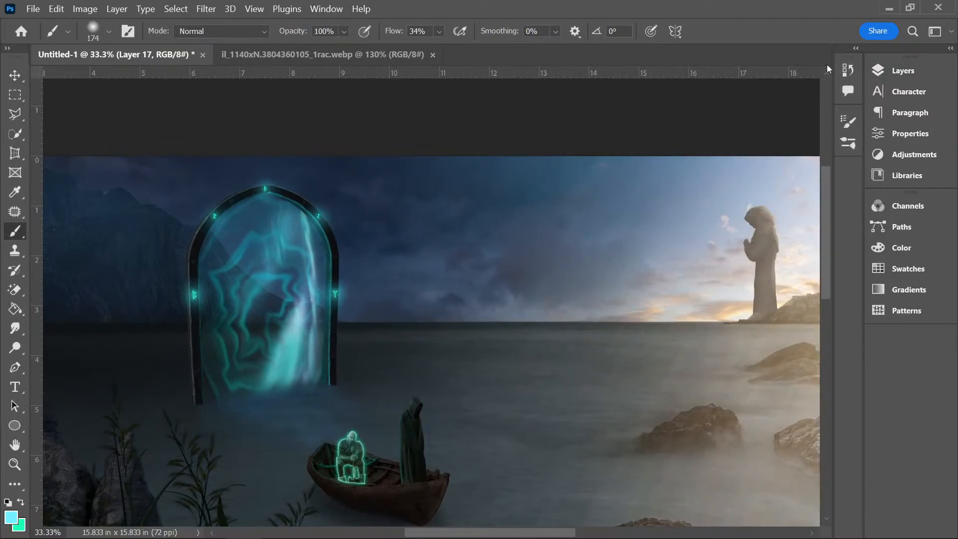
key("ctrl+minus")
scroll(817, 252, "down", 2)
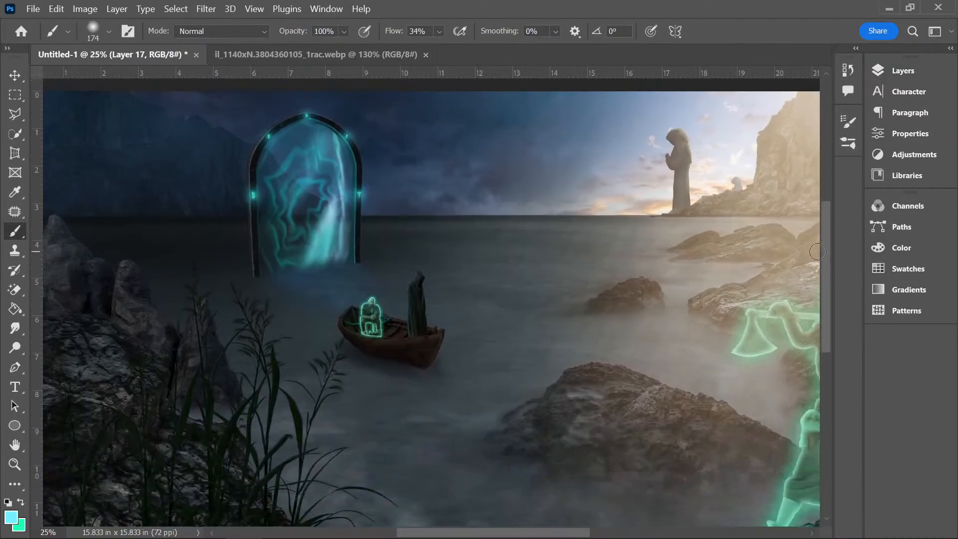
- Hide the three Realistic_Sunlight layers covering the boat area and select the hooded figure's Sculpture.H15.2k layer
key("ctrl+plus")
key("ctrl+plus")
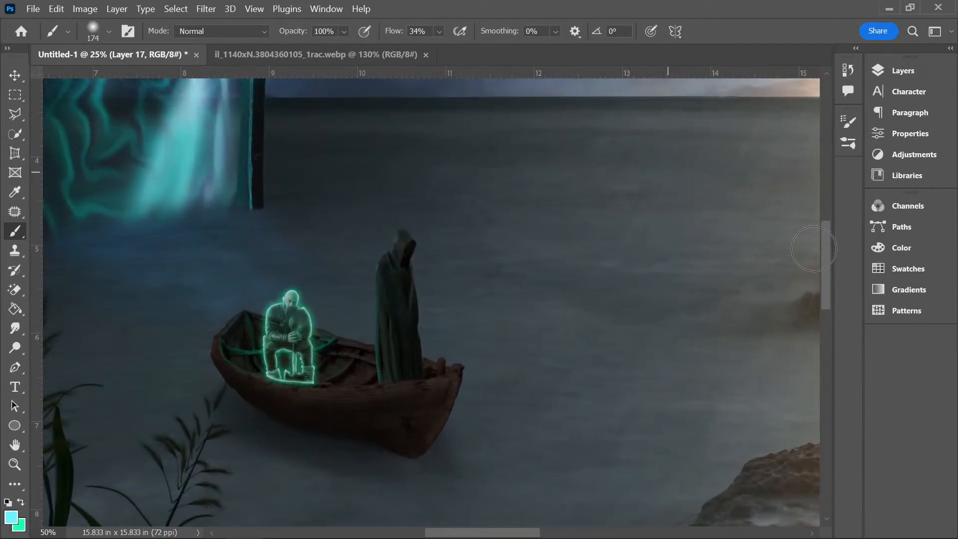
key("ctrl+plus")
left_click(919, 70)
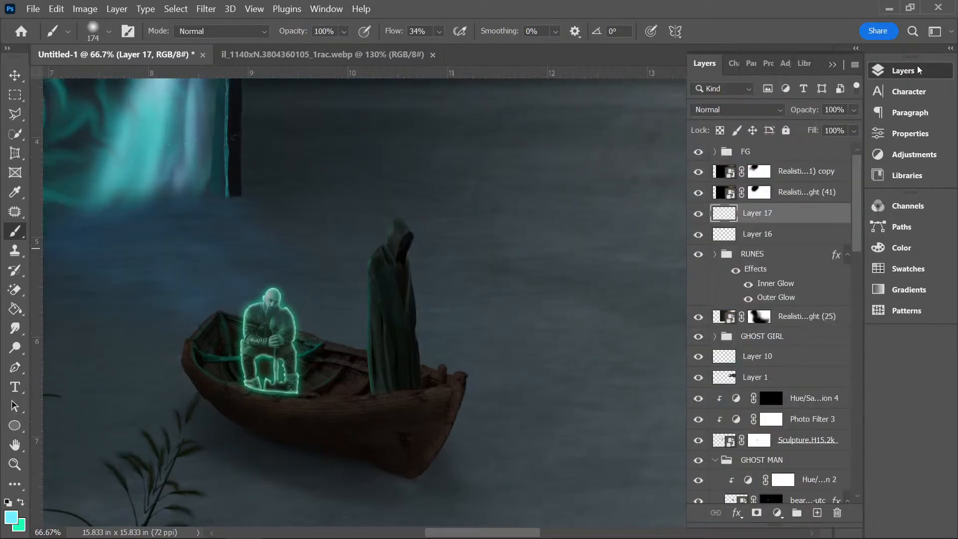
left_click(15, 76)
left_click(400, 270)
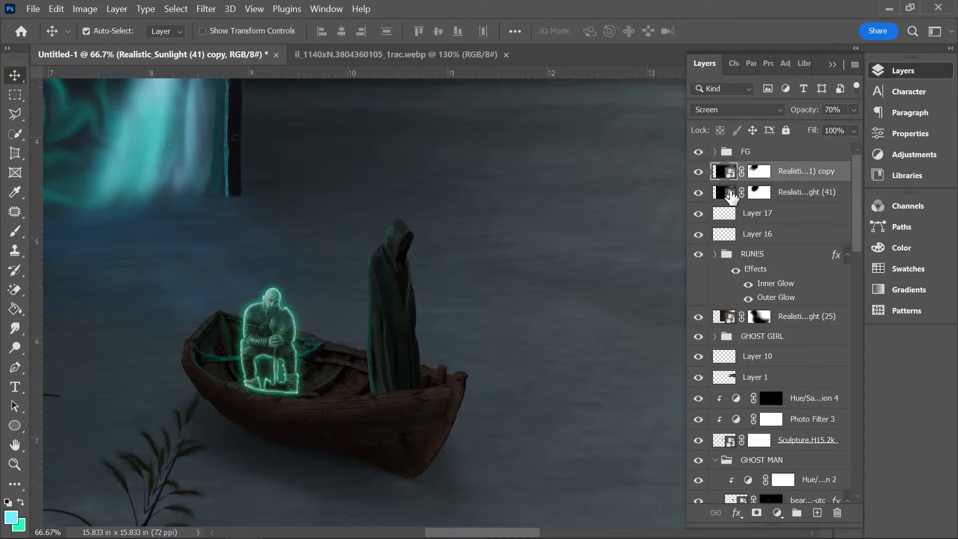
left_click_drag(700, 179, 701, 199)
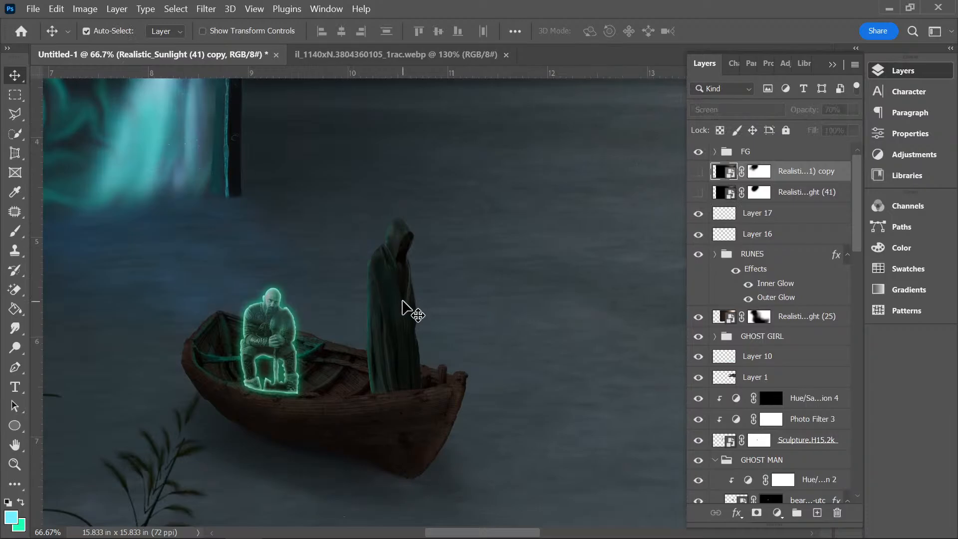
left_click(407, 310)
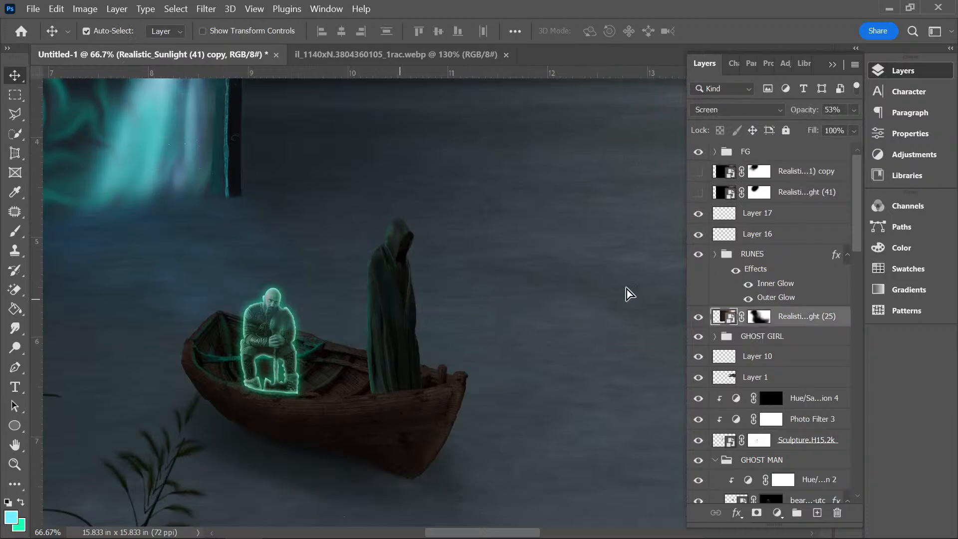
left_click(698, 317)
left_click(424, 307)
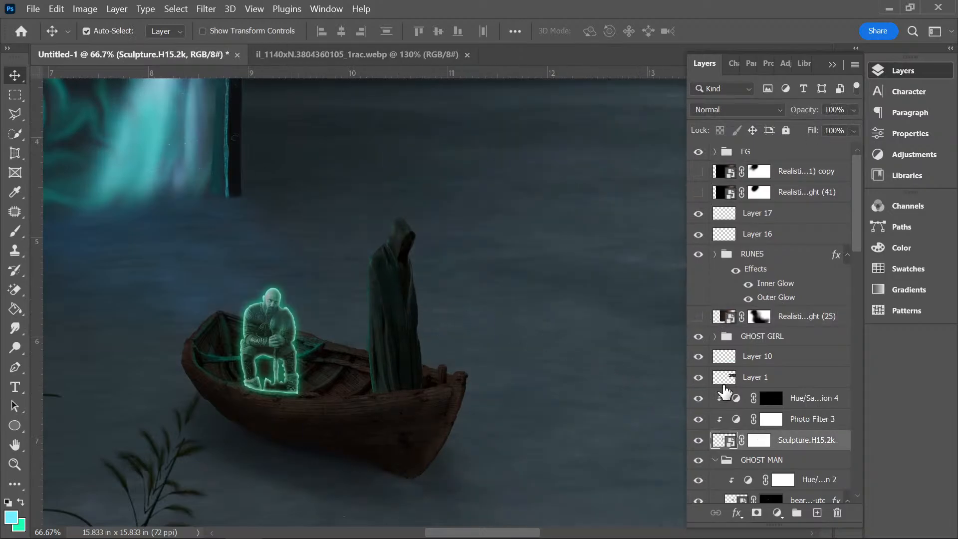
- Add a Hue/Saturation adjustment above Hue/Saturation 4, enable Colorize with a yellowish hue, and clip it to the hooded figure
scroll(749, 394, "down", 3)
left_click(797, 352)
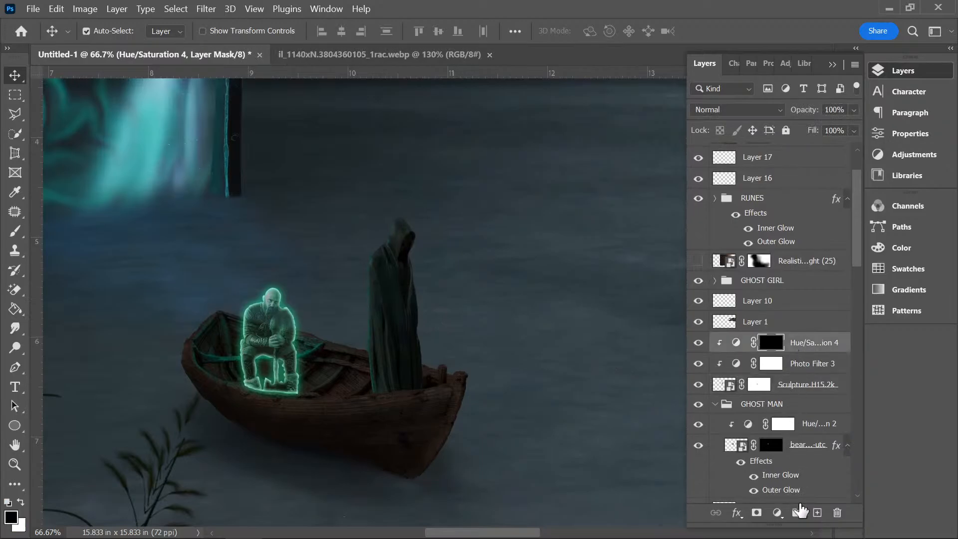
left_click(777, 513)
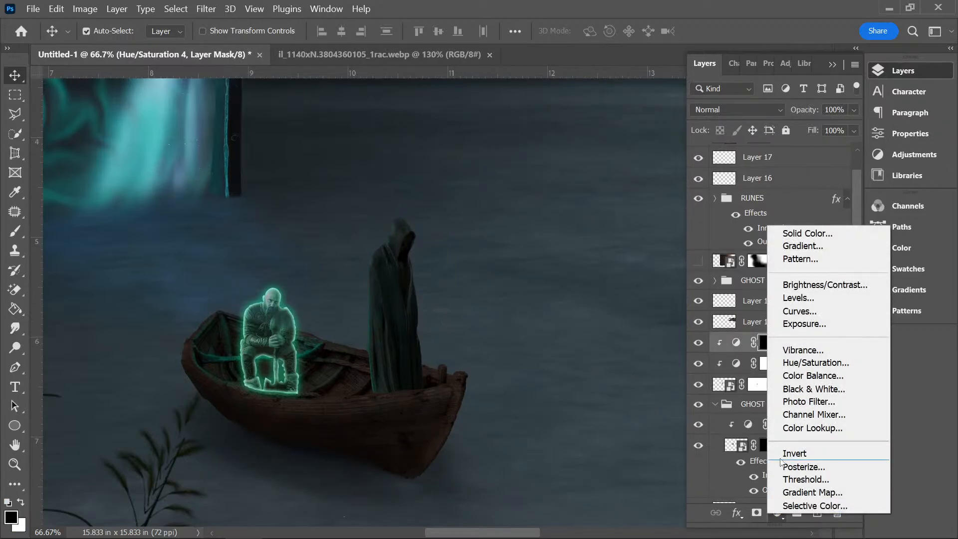
left_click(838, 366)
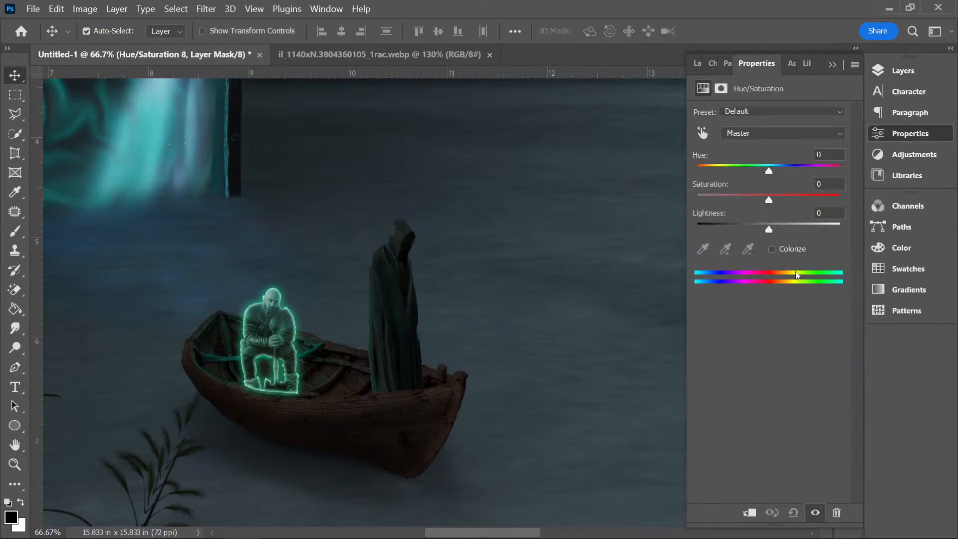
left_click(772, 249)
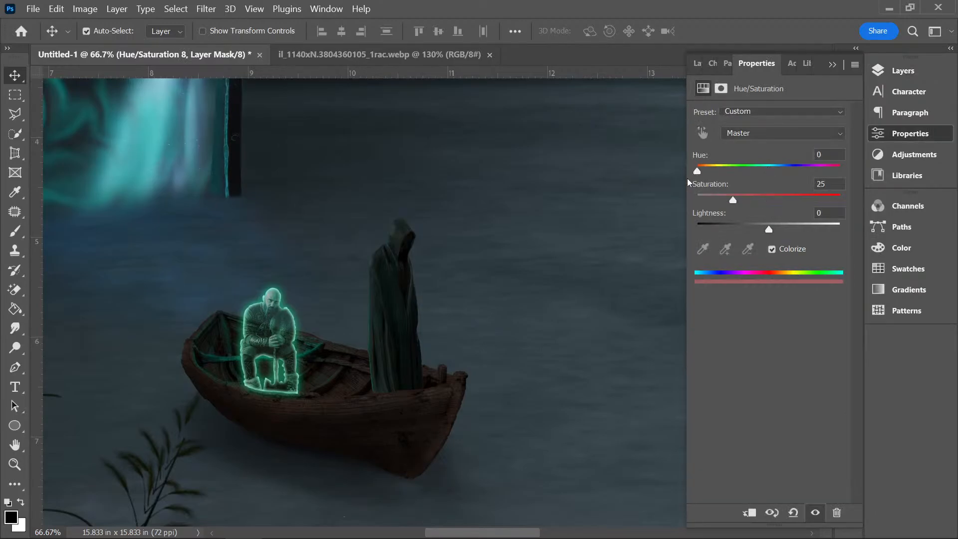
left_click_drag(704, 170, 722, 171)
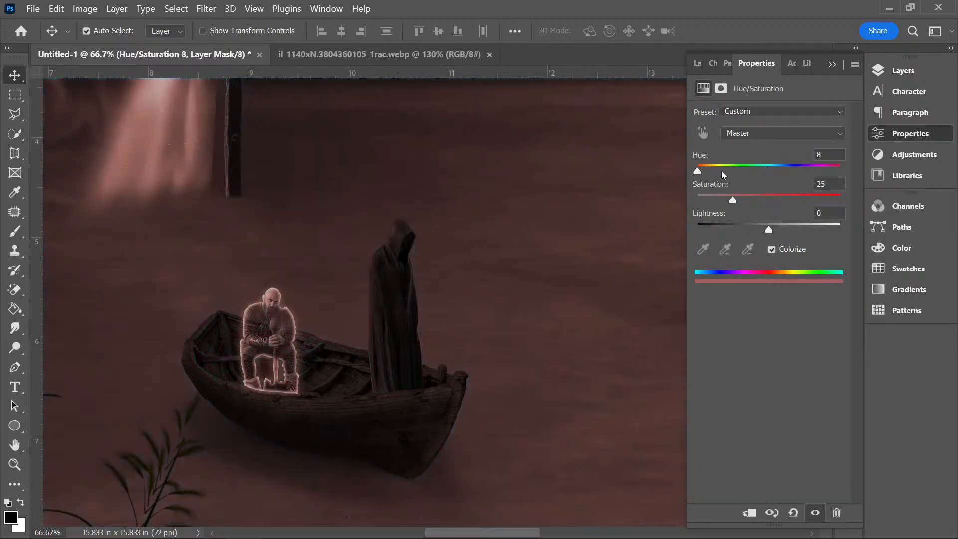
left_click(751, 514)
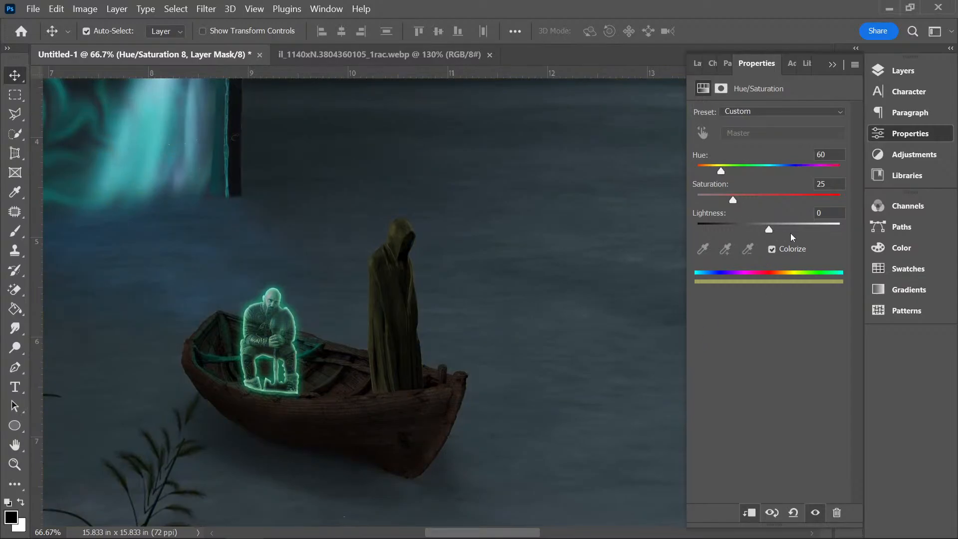
- Set the hooded figure's new adjustment to Hue 49 and Lightness +34, and invert its mask to black
left_click_drag(769, 229, 796, 229)
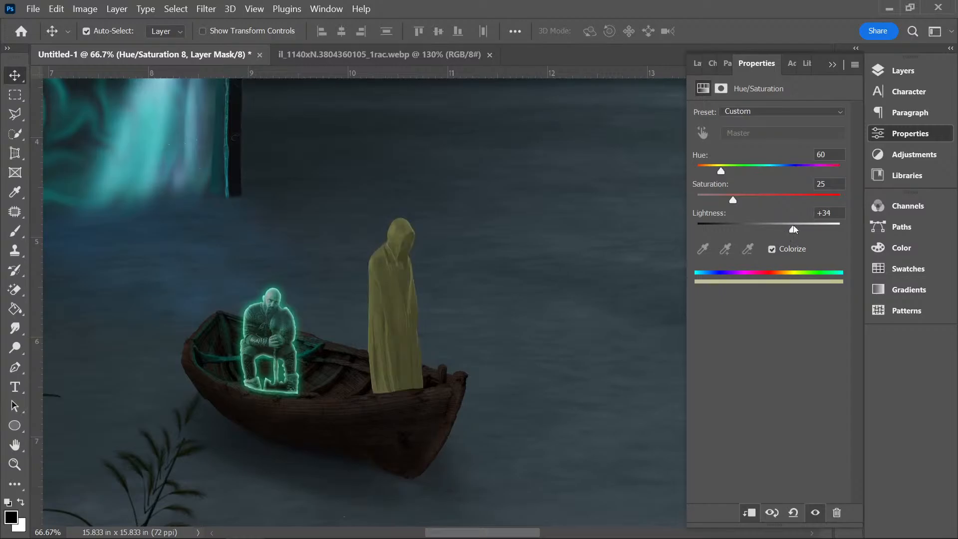
left_click_drag(720, 172, 718, 172)
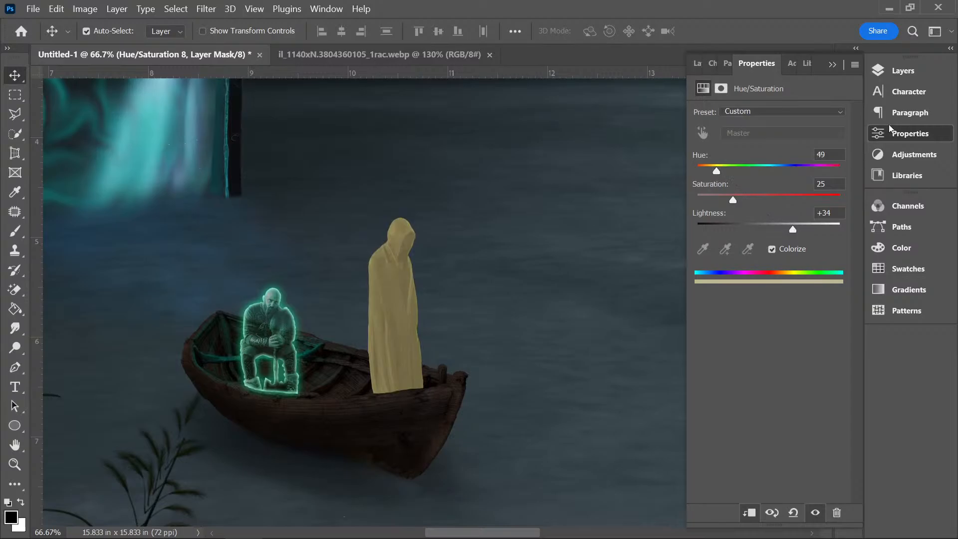
left_click(911, 73)
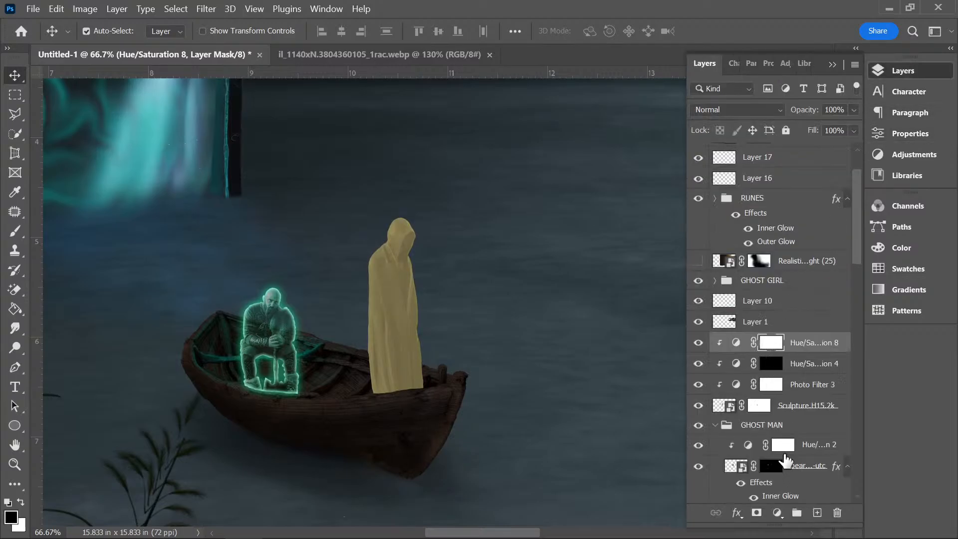
key("ctrl+i")
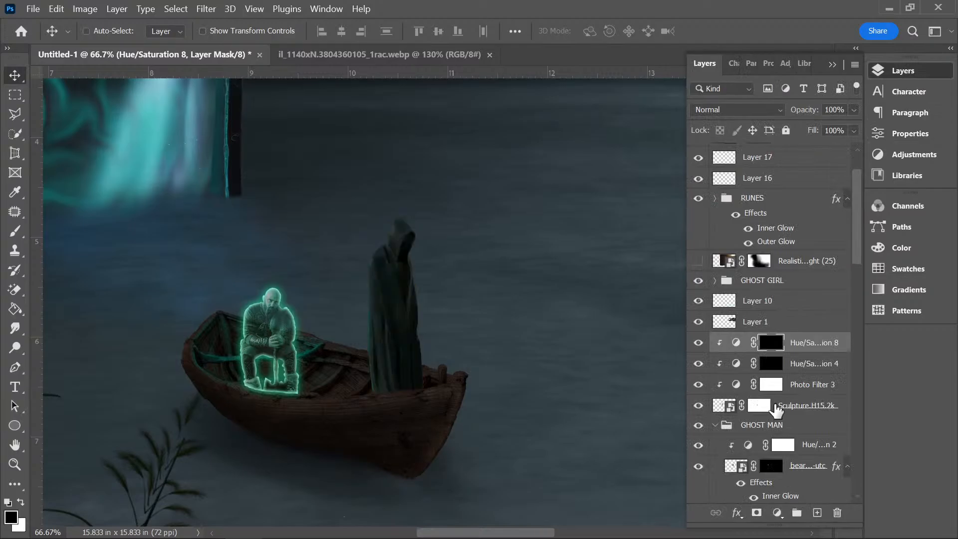
- Using the 6 px Textured light brush at 9% flow in white, paint thin mask highlights along the figure's hood and robe edge
key("ctrl+minus")
left_click(16, 248)
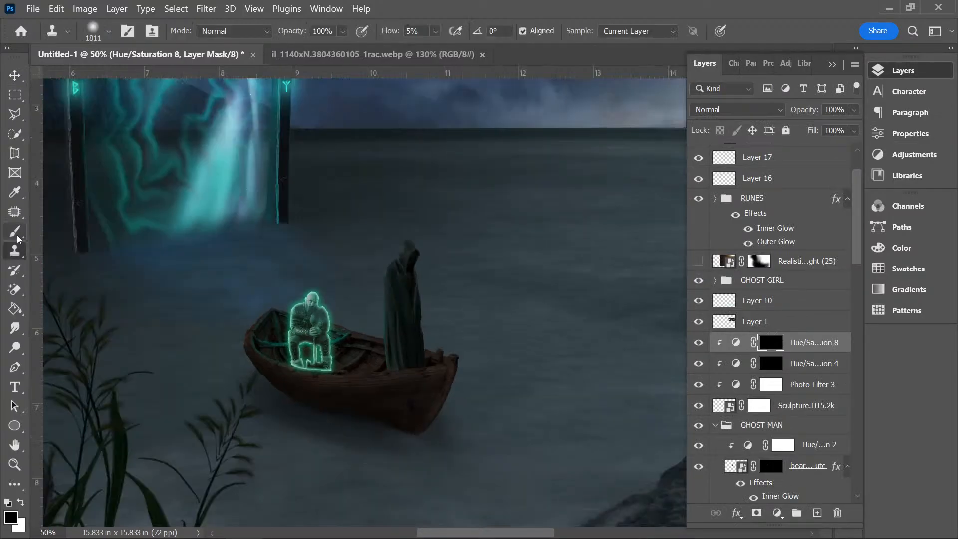
left_click(23, 234)
left_click(110, 35)
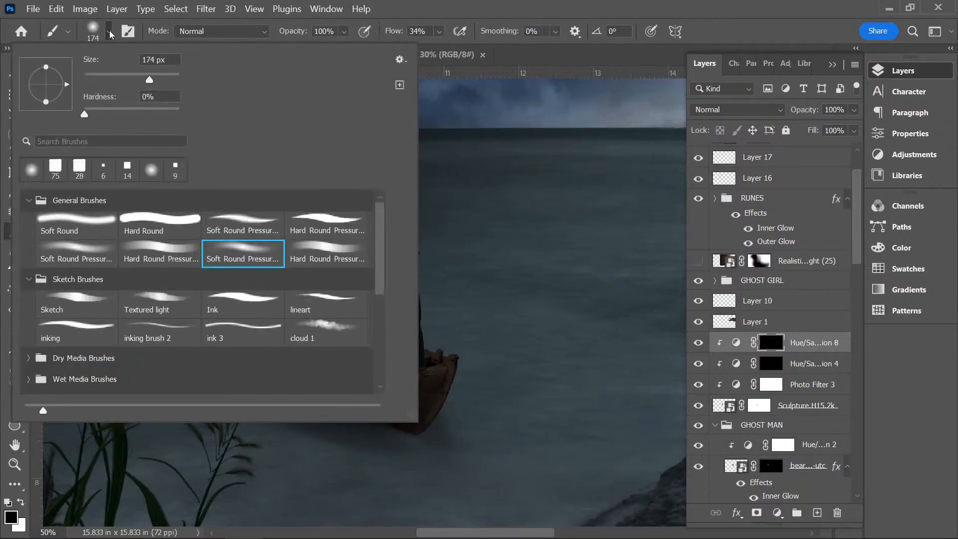
left_click(151, 288)
left_click_drag(88, 75, 86, 74)
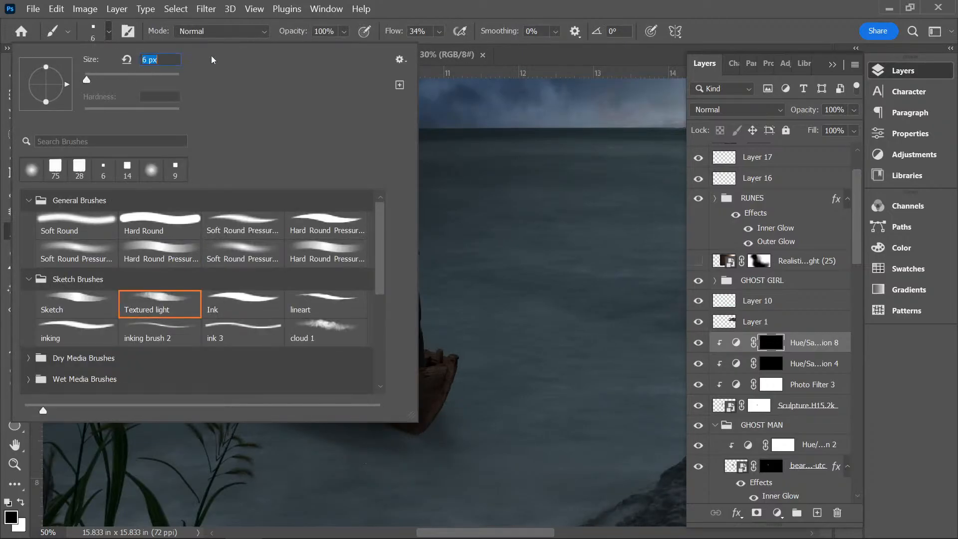
left_click(448, 12)
key("ctrl+plus")
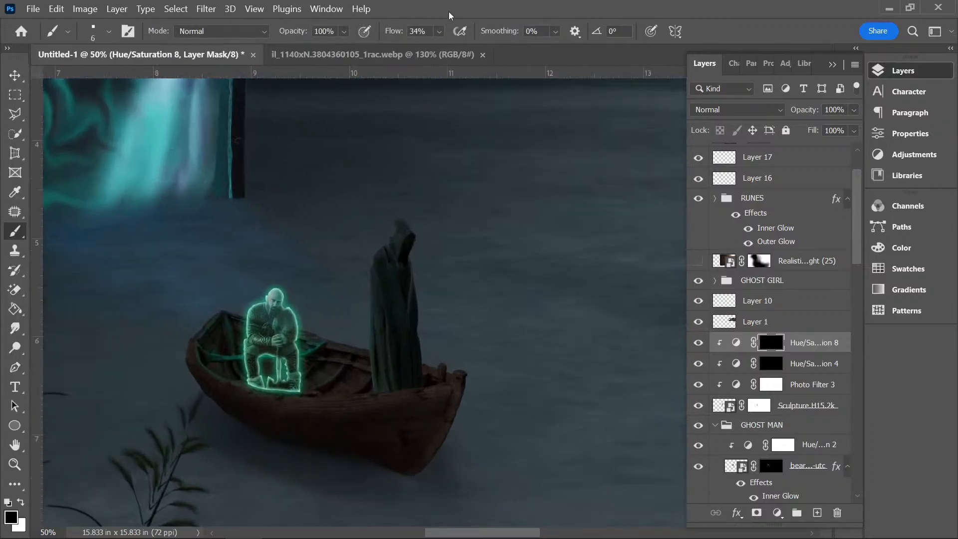
key("ctrl+plus")
left_click(440, 31)
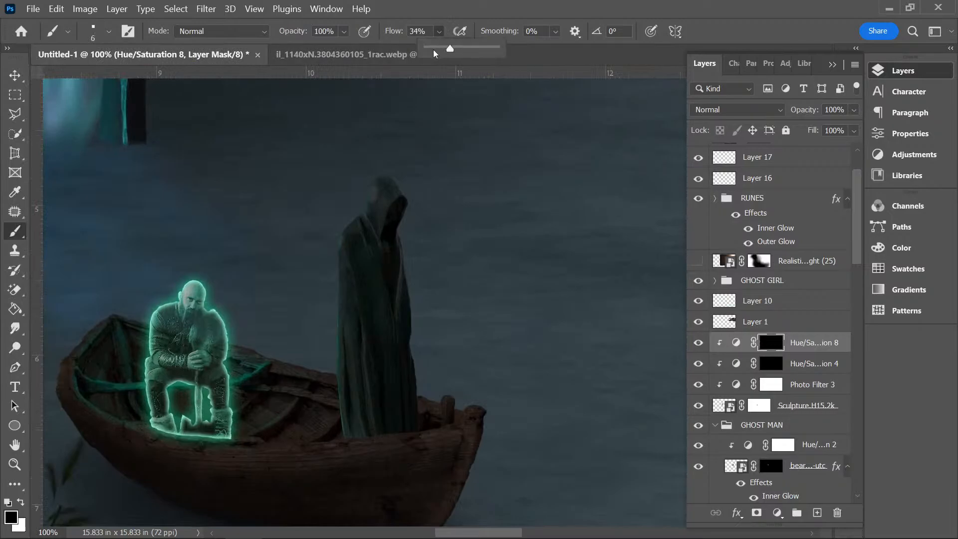
left_click_drag(432, 49, 435, 48)
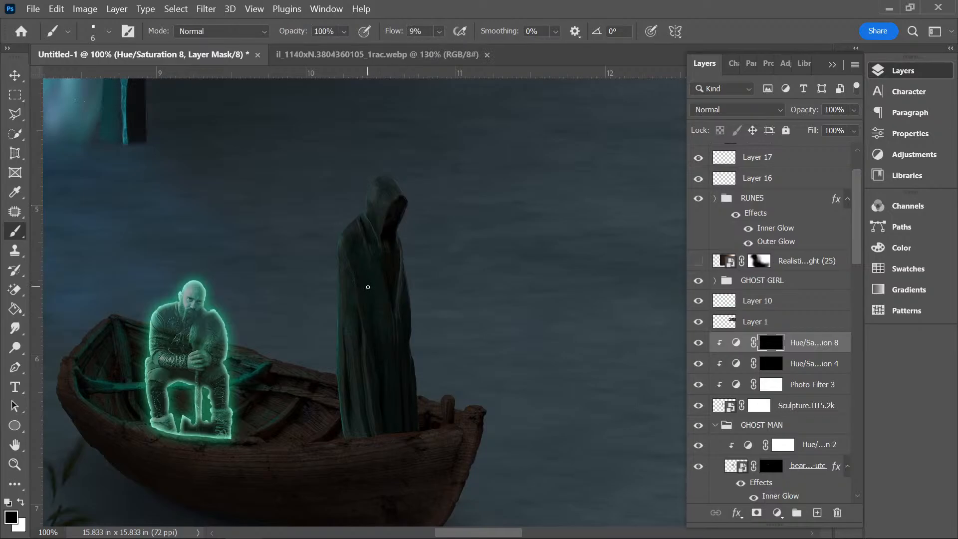
key("x")
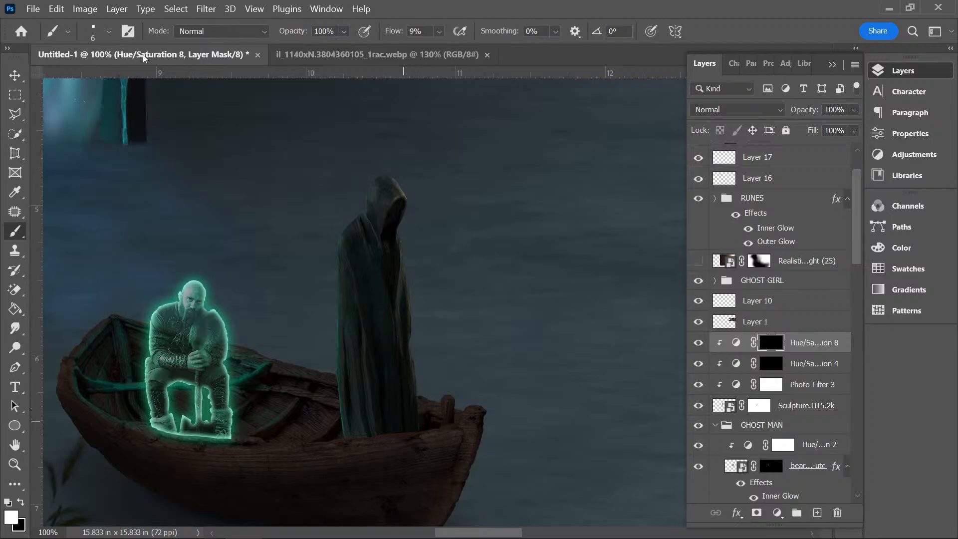
- Enlarge the brush to 39 px, lower its flow to 4%, and brush a softer highlight over the robe's right side
left_click(108, 32)
left_click_drag(88, 78, 102, 77)
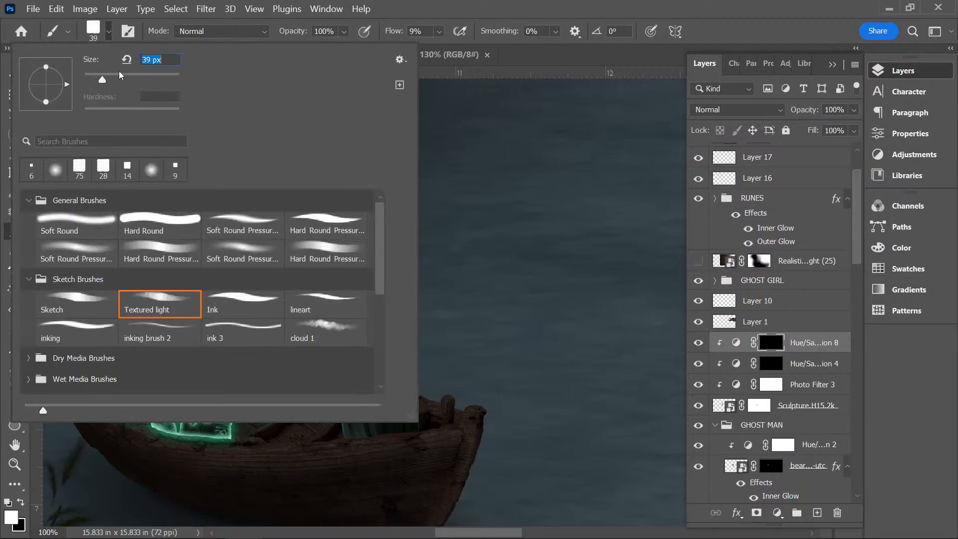
left_click(439, 30)
left_click(455, 4)
mouse_move(402, 251)
left_mouse_down()
mouse_move(408, 414)
mouse_move(393, 274)
mouse_move(399, 183)
mouse_move(400, 197)
mouse_move(392, 179)
mouse_move(405, 216)
left_mouse_up()
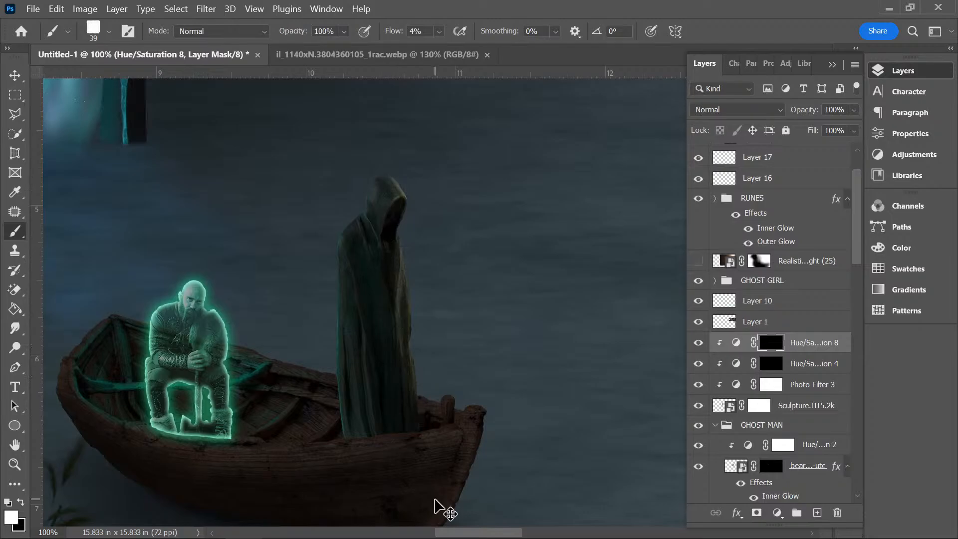
key("ctrl+minus")
key("ctrl+minus")
key("ctrl+minus")
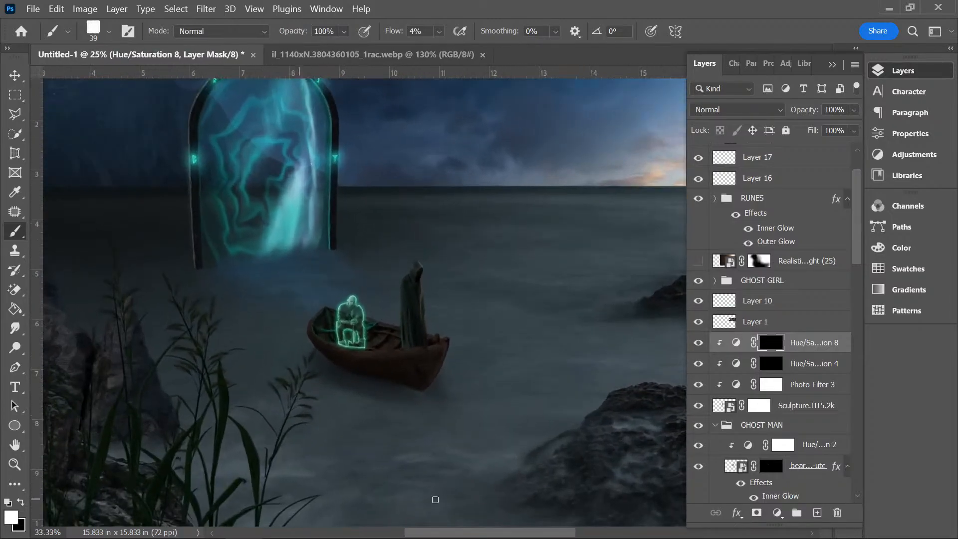
key("ctrl+plus")
key("ctrl+plus")
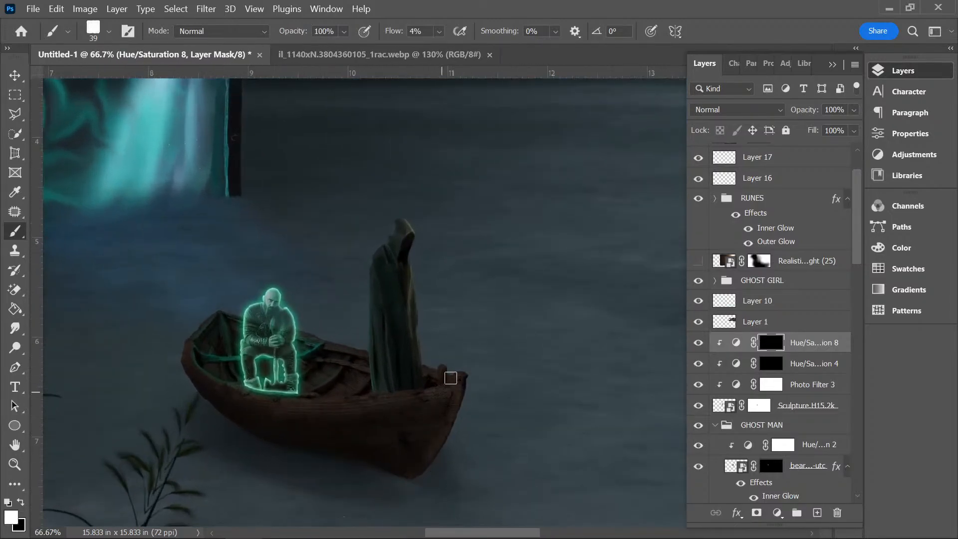
- Add a Hue/Saturation adjustment with Colorize enabled above the boat's Brightness/Contrast 1 layer, and clip it to the boat
left_click_drag(856, 246, 854, 286)
left_click(17, 75)
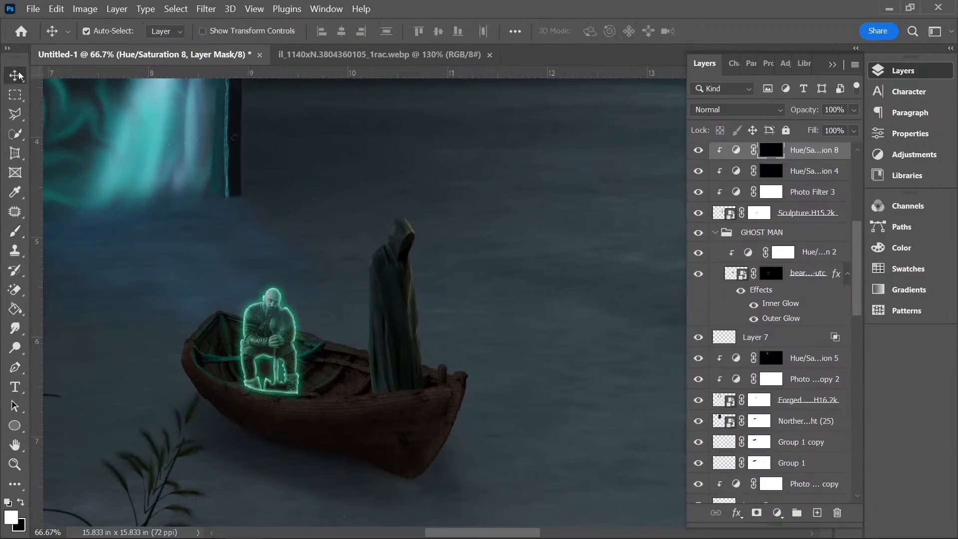
left_click(437, 416)
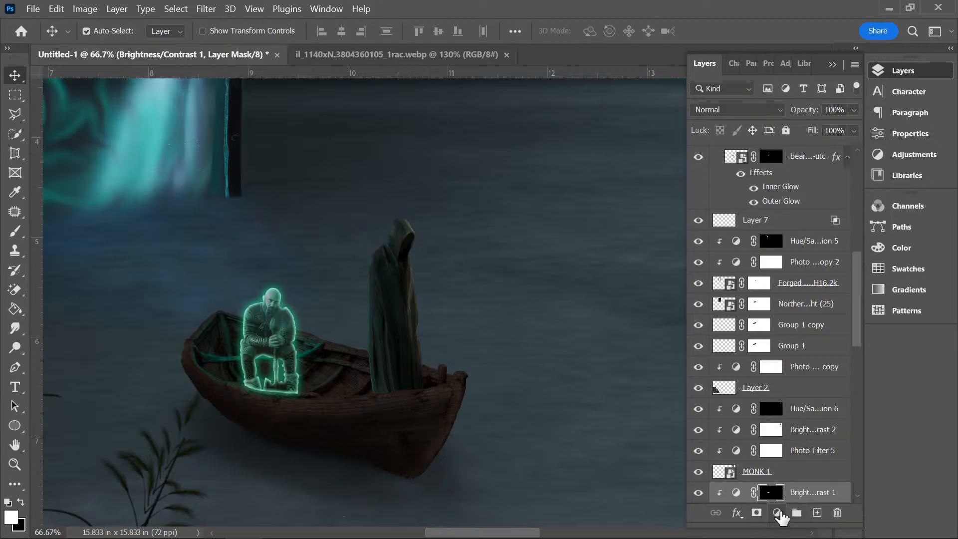
left_click(777, 514)
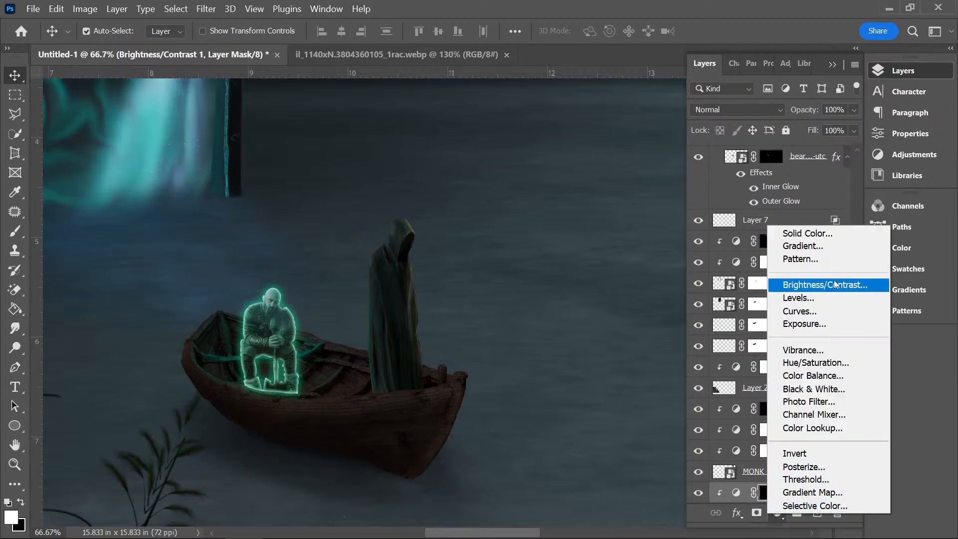
left_click(809, 360)
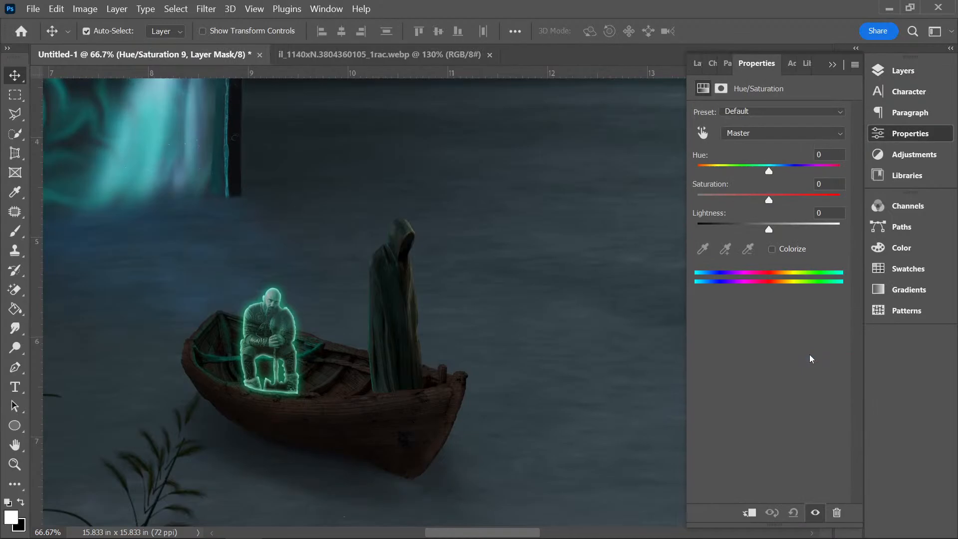
left_click(773, 249)
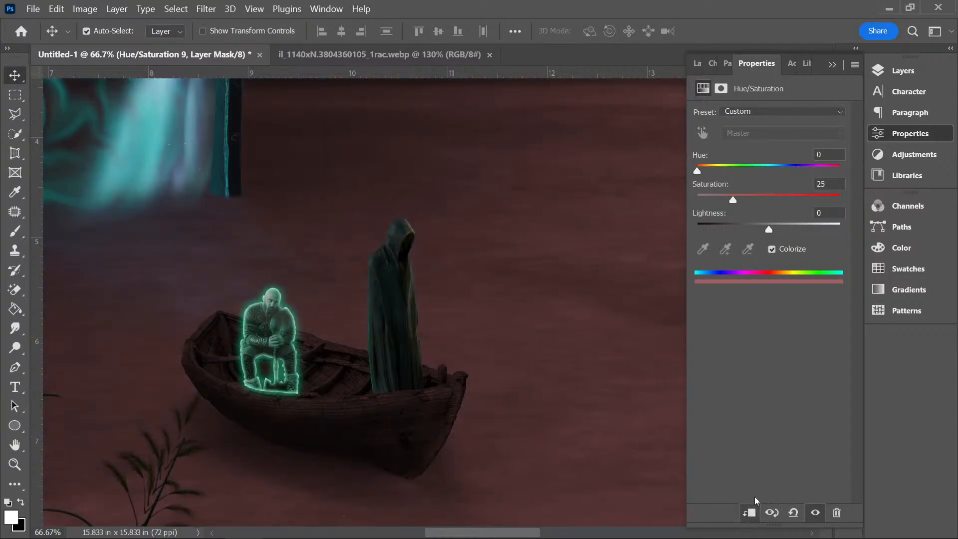
- Set the boat's colorize adjustment to Hue 41 and Lightness +42, and invert its mask to black
left_click_drag(697, 170, 715, 169)
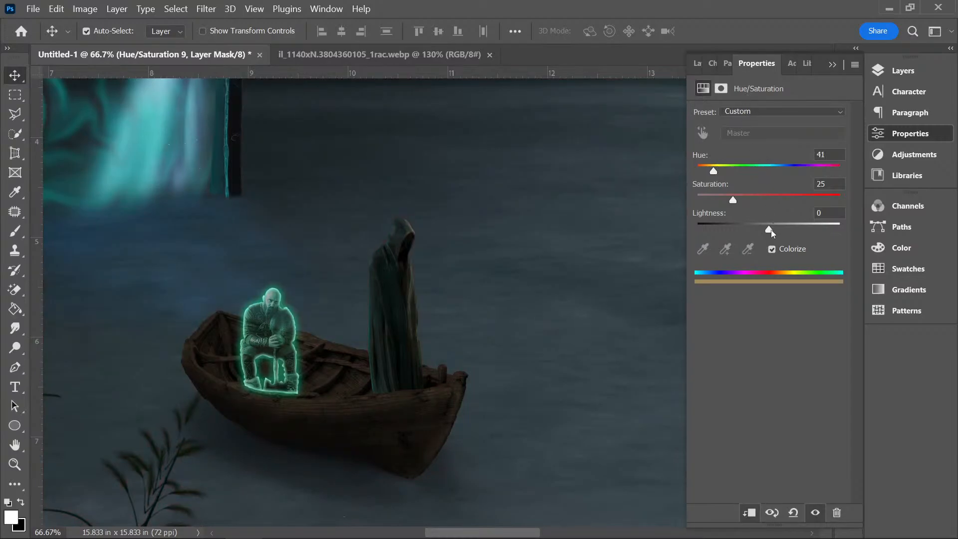
left_click(798, 226)
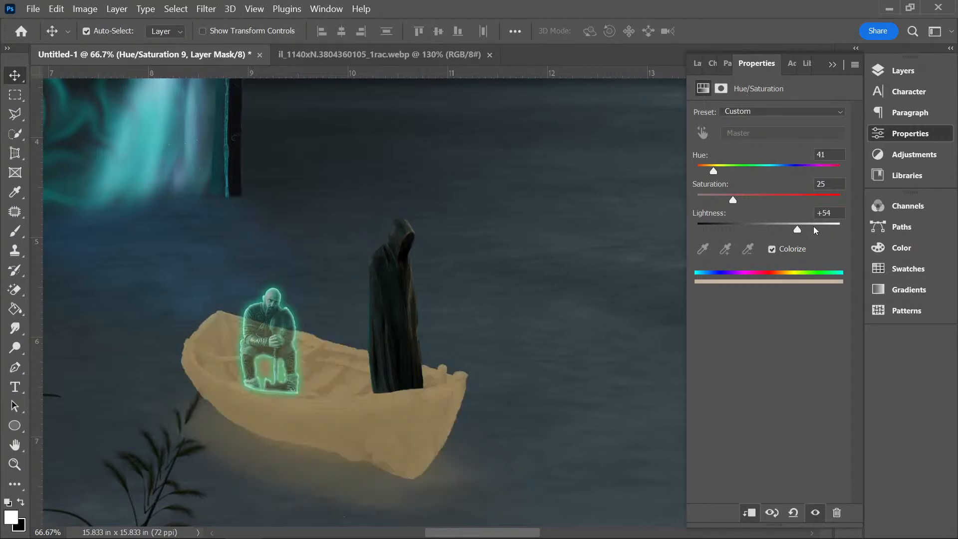
left_click(813, 226)
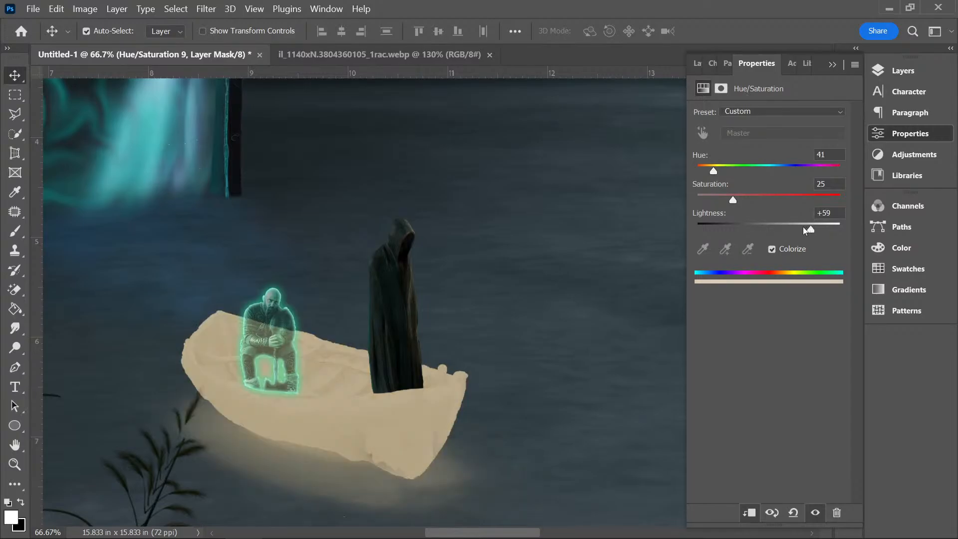
left_click(799, 225)
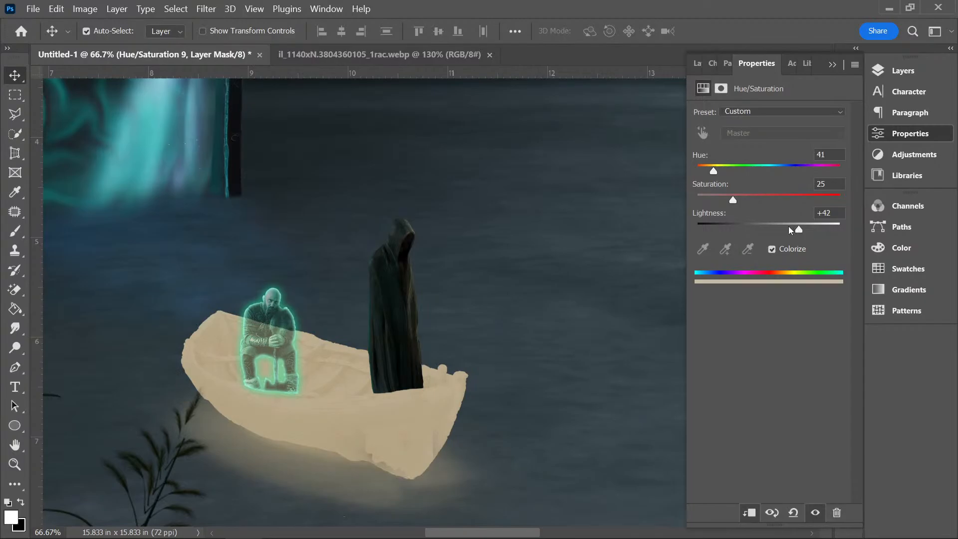
left_click(789, 226)
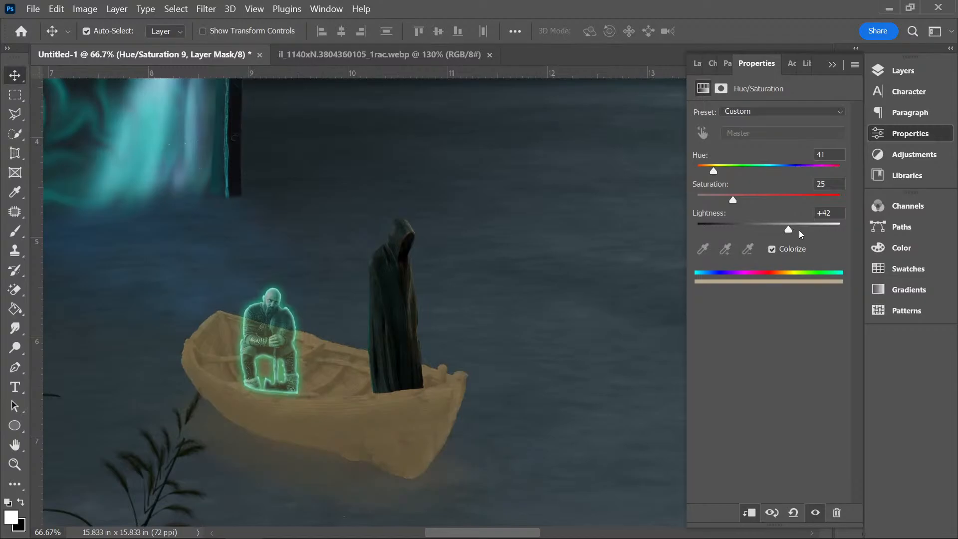
left_click(798, 229)
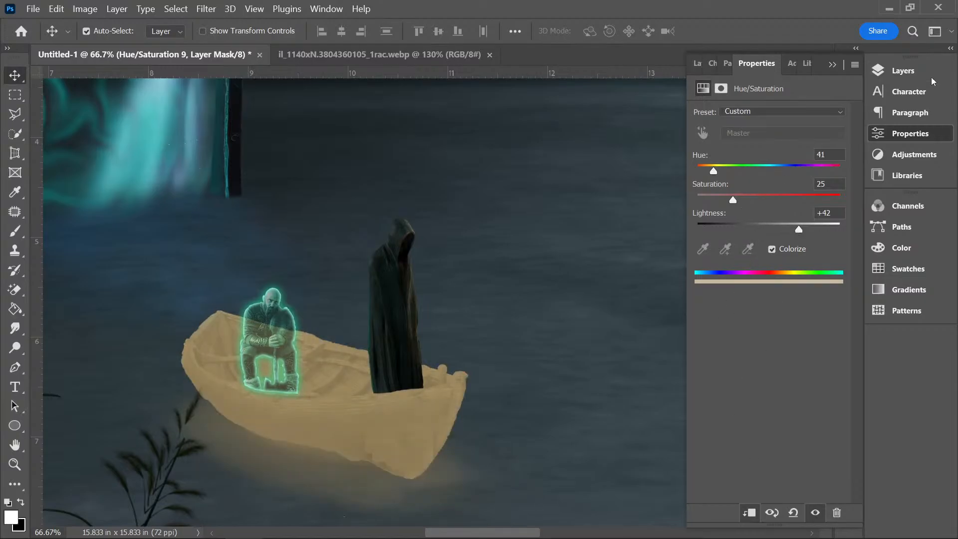
left_click(905, 70)
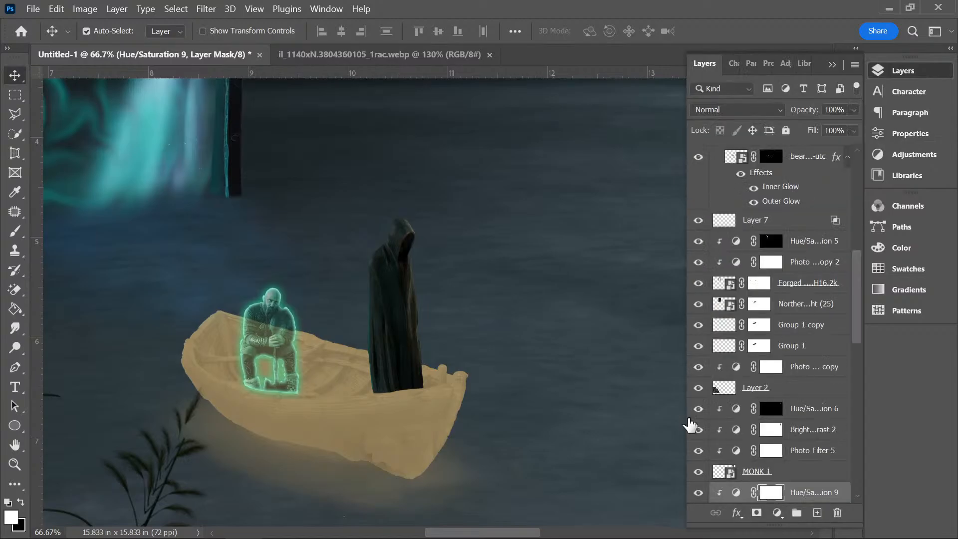
key("ctrl+i")
- With the brush at 15 px and 4% flow in white, paint a thin mask highlight along the boat's rim and end edge beside the hooded figure
left_click(15, 231)
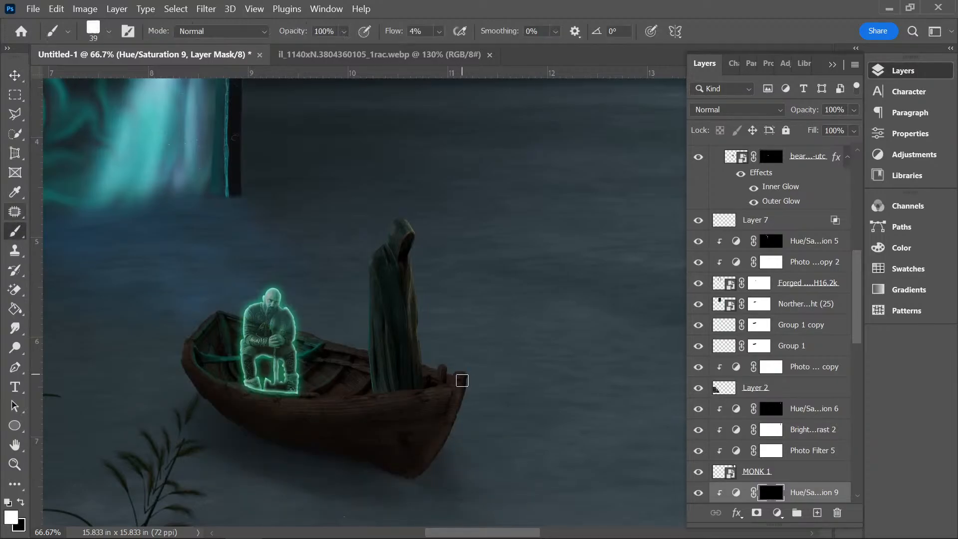
left_click(109, 31)
left_click_drag(114, 79, 93, 80)
type("15")
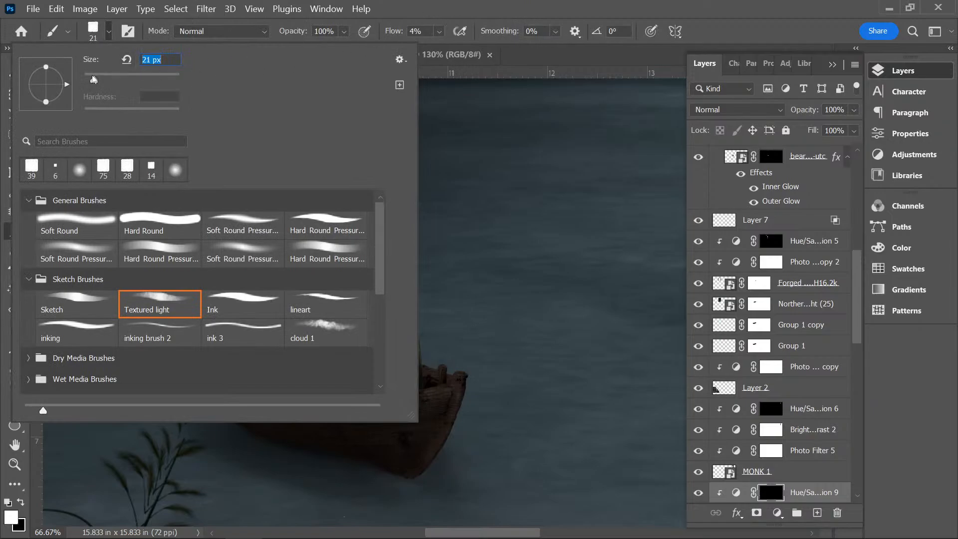
key("Return")
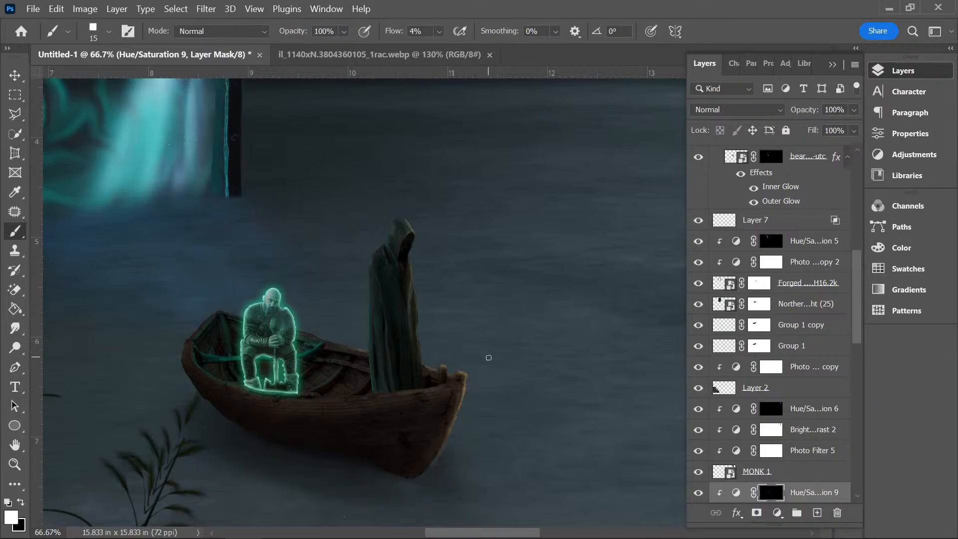
- Examine the boat's painted edge highlights at several magnifications against the surrounding seascape
key("ctrl+minus")
key("ctrl+minus")
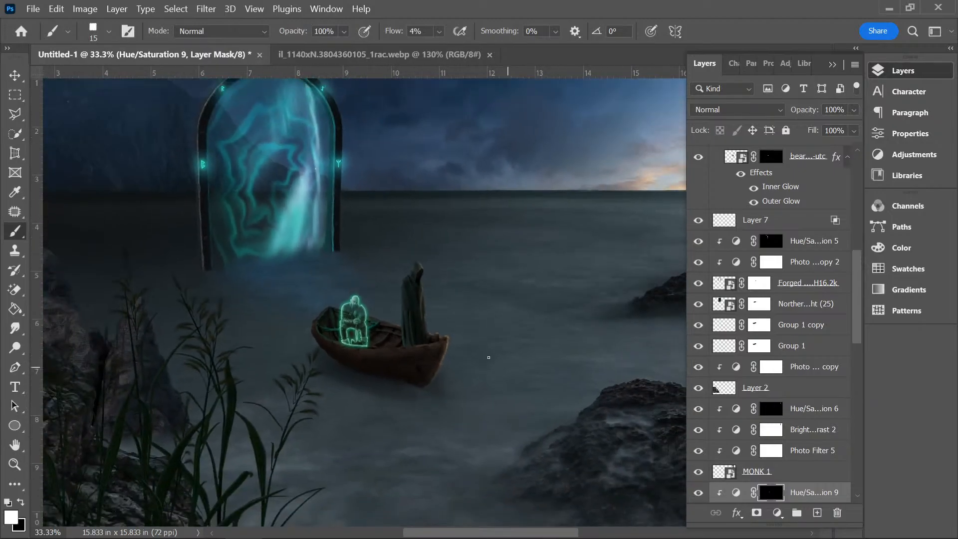
key("ctrl+minus")
key("ctrl+plus")
key("ctrl+plus")
key("ctrl+plus")
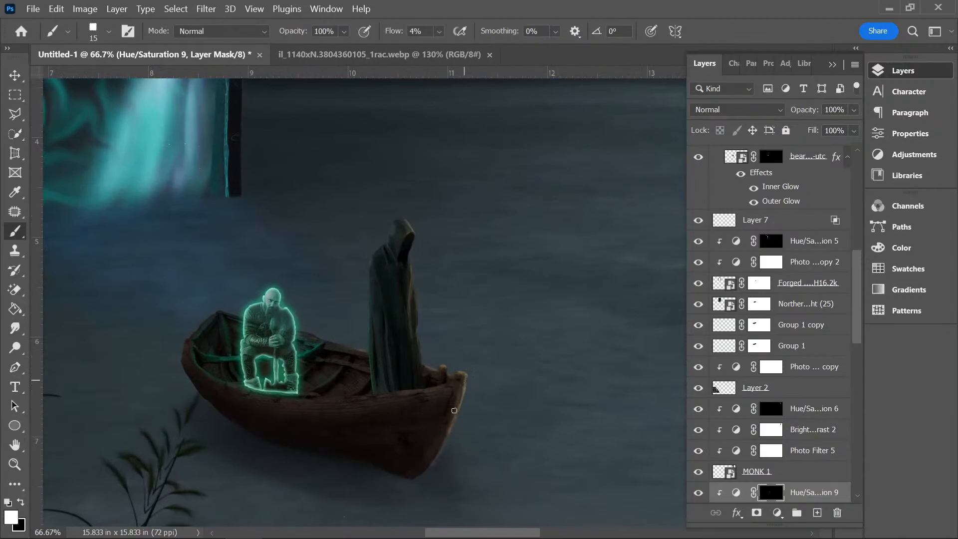
key("ctrl+minus")
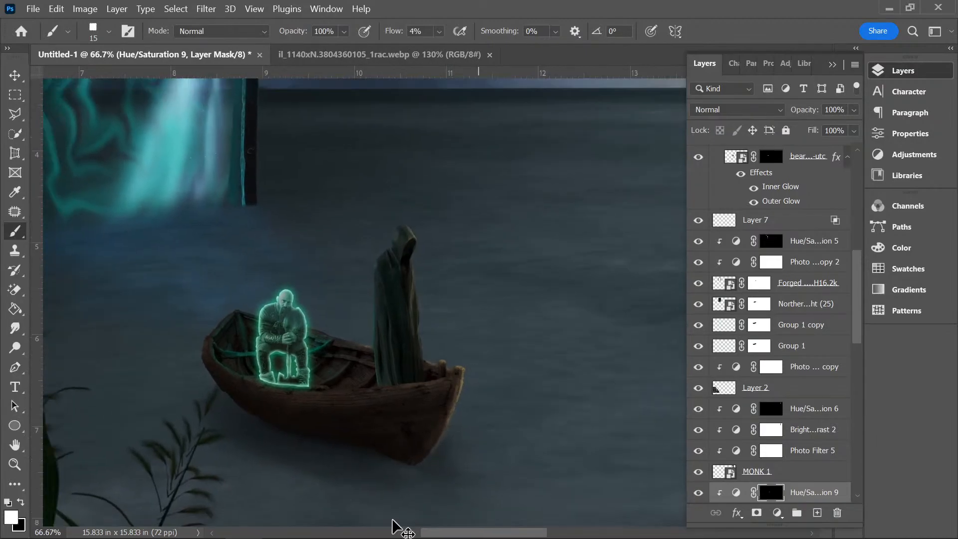
key("ctrl+minus")
key("ctrl+plus")
key("ctrl+minus")
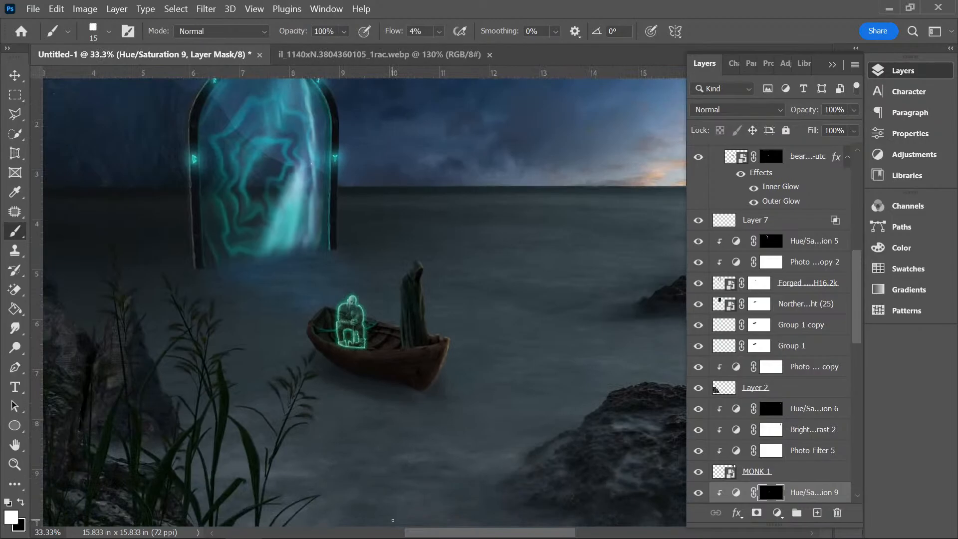
key("ctrl+minus")
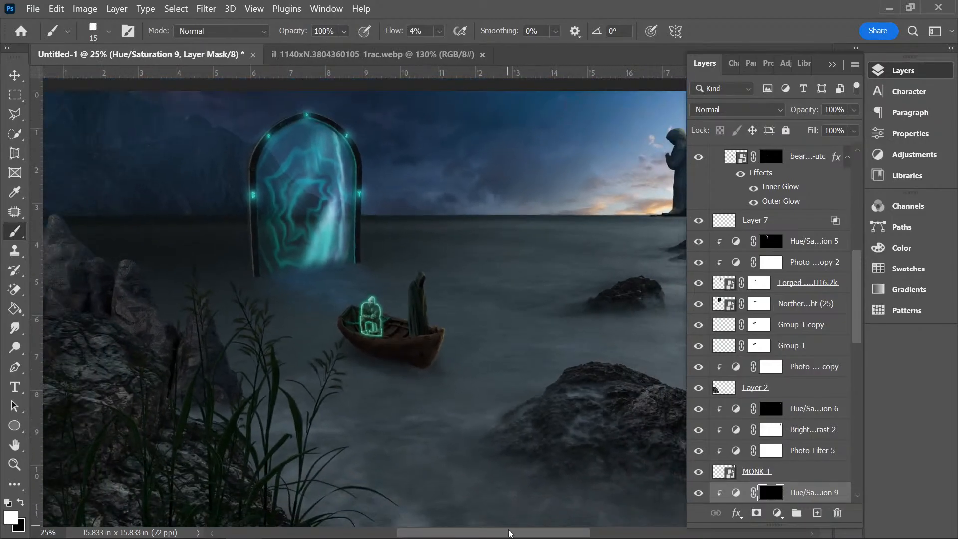
- Add a Hue/Saturation adjustment with Colorize enabled above Photo Filter 4, clipped to the sunset sea image
left_click_drag(510, 533, 561, 527)
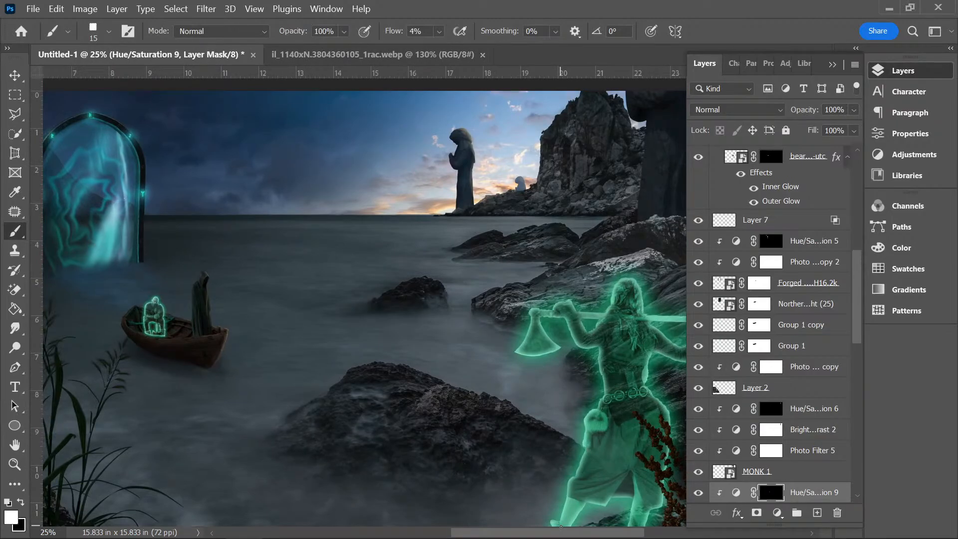
left_click_drag(857, 288, 864, 373)
left_click(813, 382)
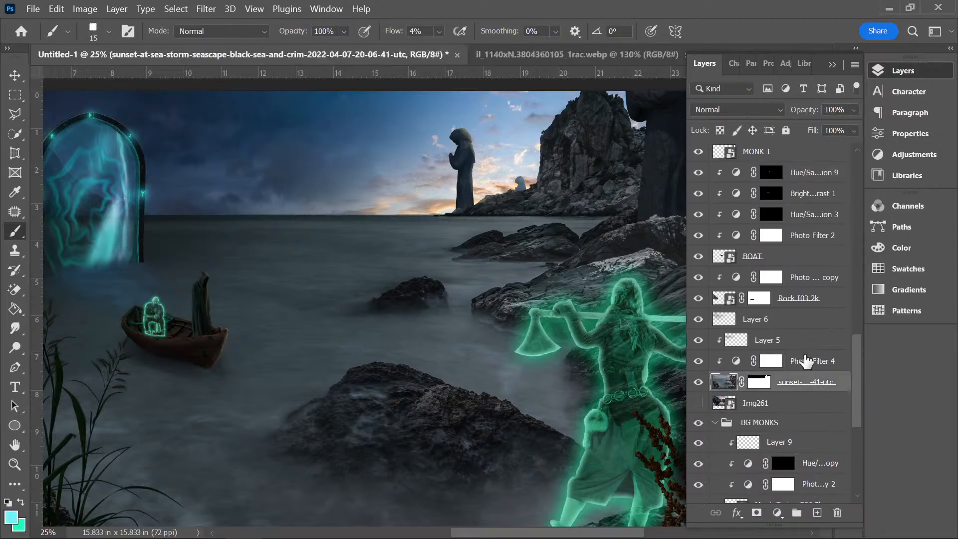
left_click(813, 361)
left_click(777, 512)
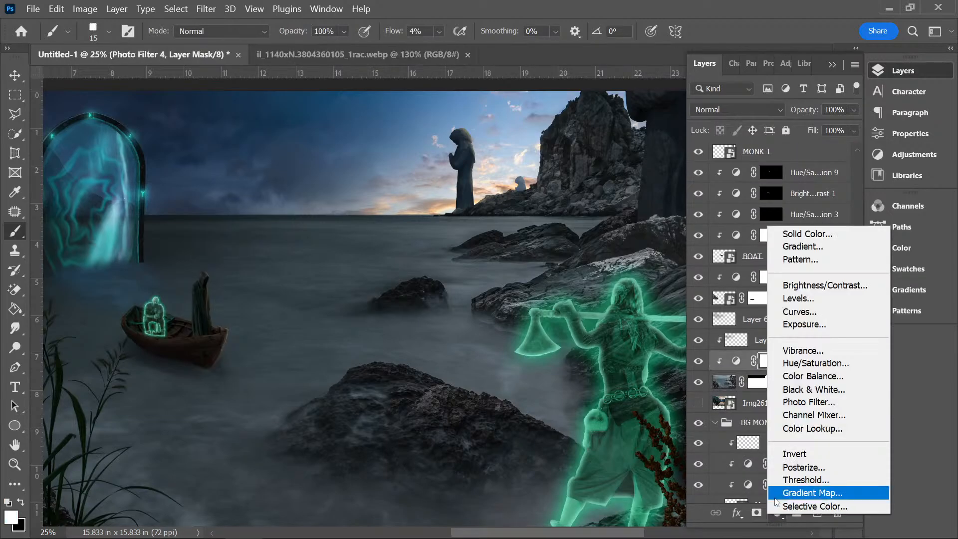
left_click(819, 367)
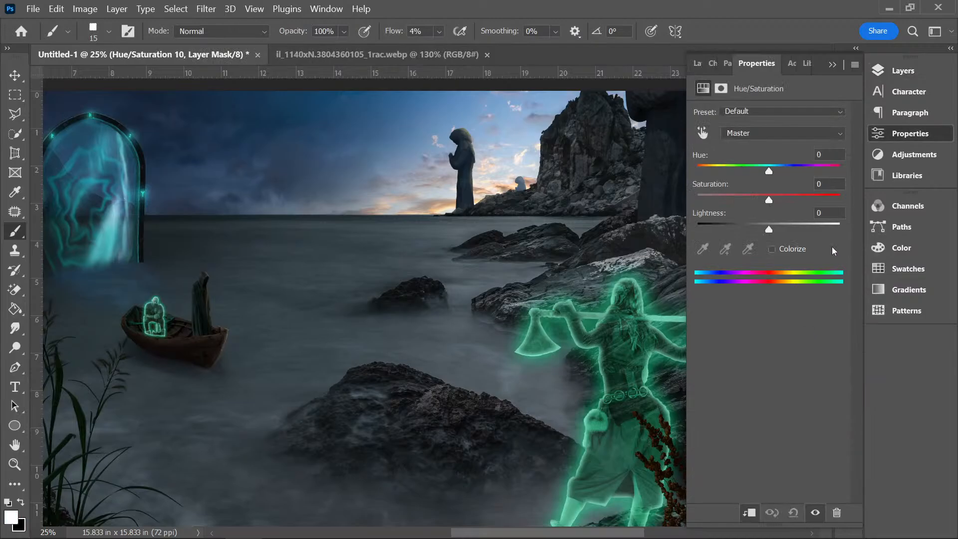
left_click(772, 248)
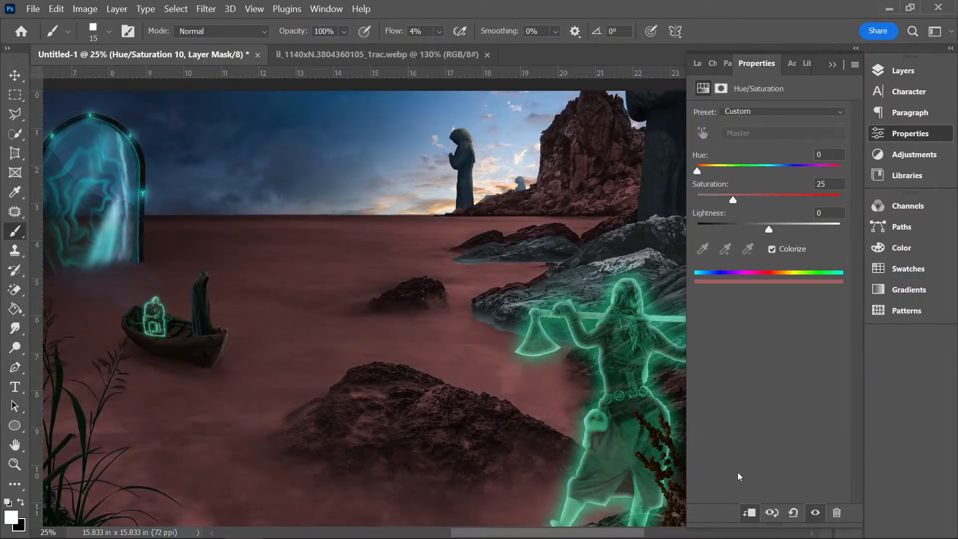
- Set the sea image's colorize adjustment to Hue 38 and Lightness +30
left_click(713, 170)
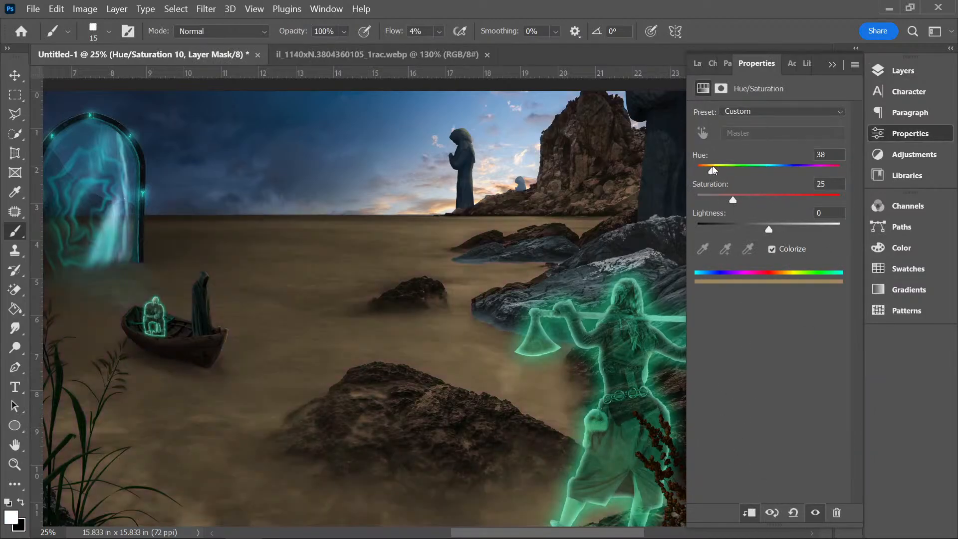
left_click_drag(782, 233, 789, 228)
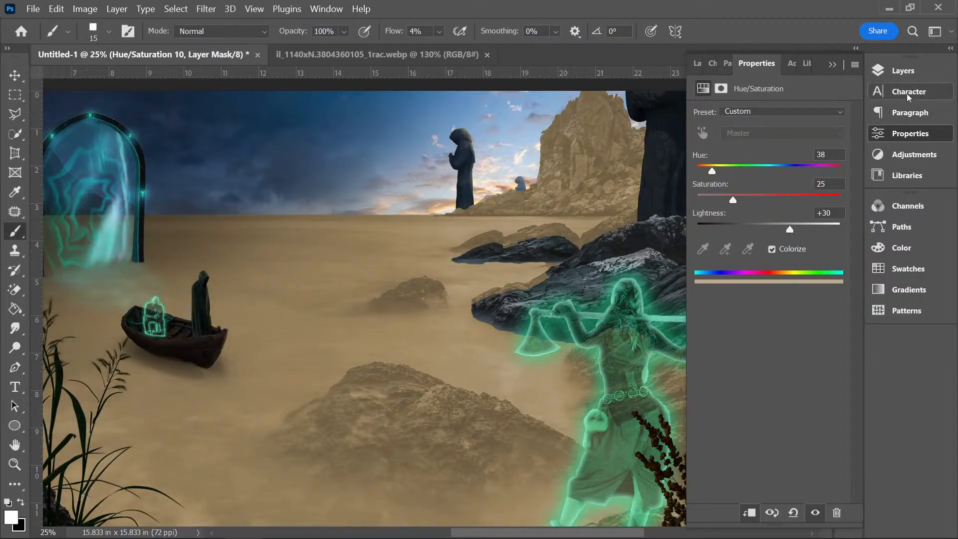
left_click(903, 71)
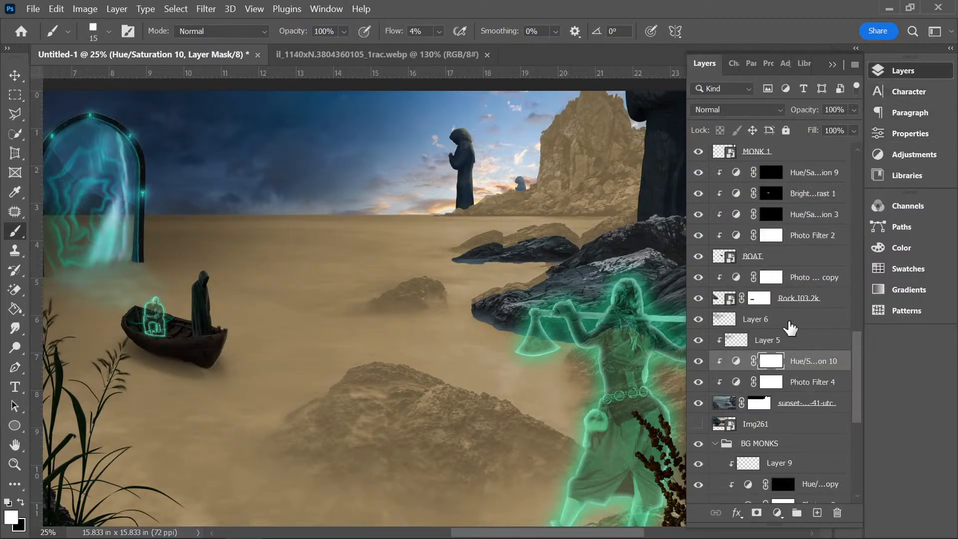
scroll(760, 345, "down", 2)
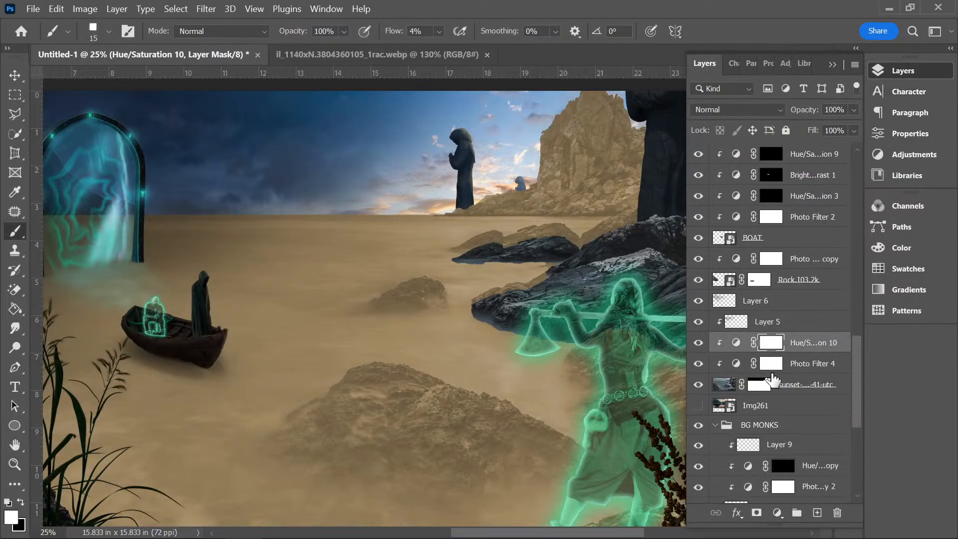
scroll(773, 329, "up", 5)
scroll(781, 317, "up", 3)
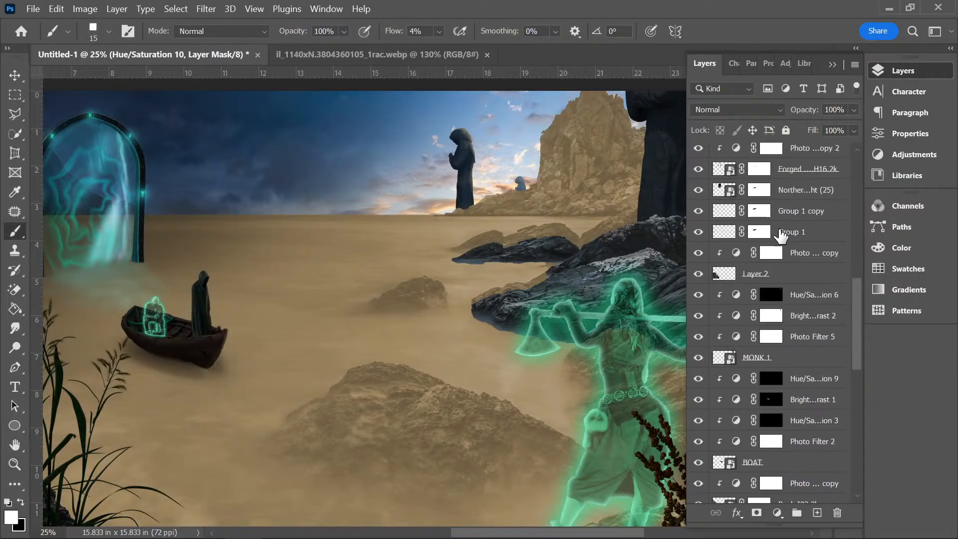
scroll(738, 272, "up", 3)
scroll(745, 272, "up", 6)
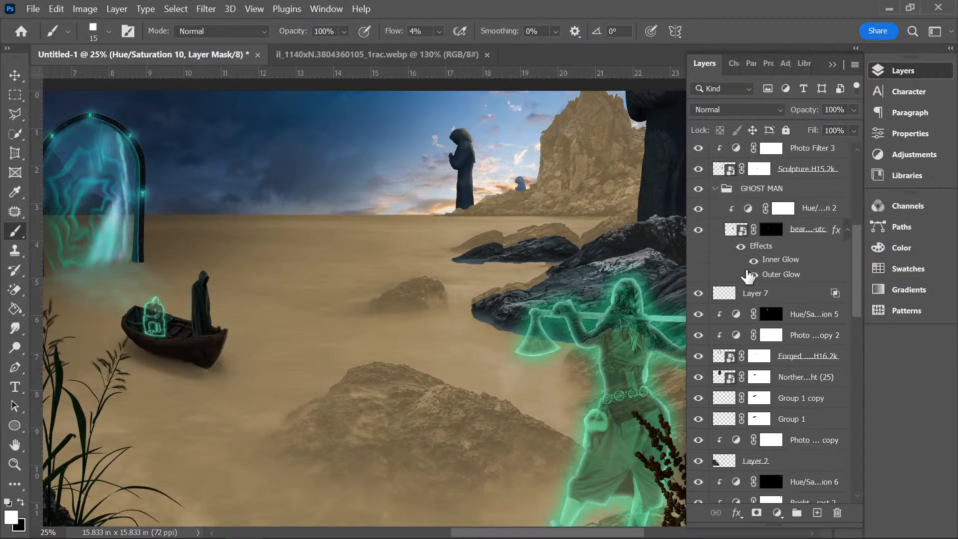
left_click(758, 239)
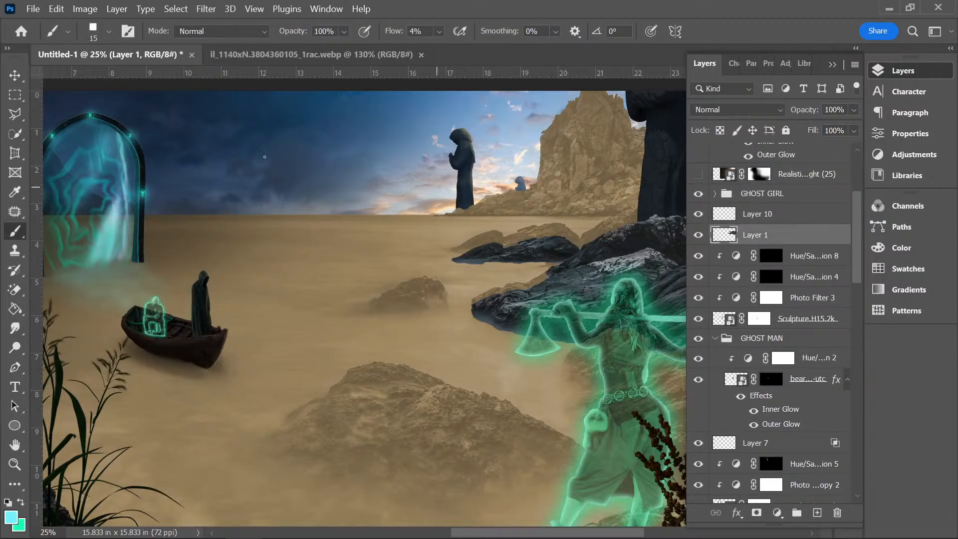
key("v")
mouse_move(577, 280)
left_mouse_down()
mouse_move(570, 261)
mouse_move(596, 262)
left_mouse_up()
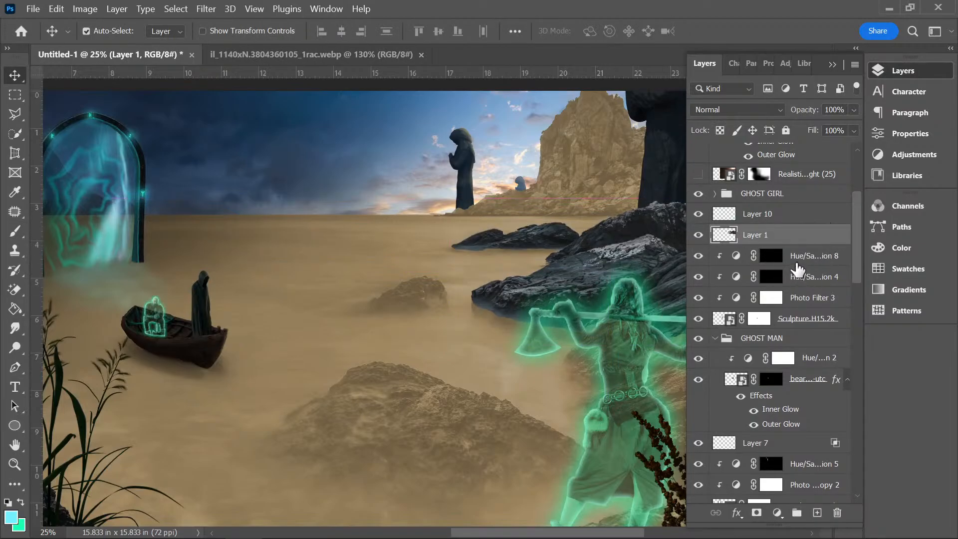
- Select the mask of Hue/Saturation 10 and invert it to black
scroll(821, 338, "down", 10)
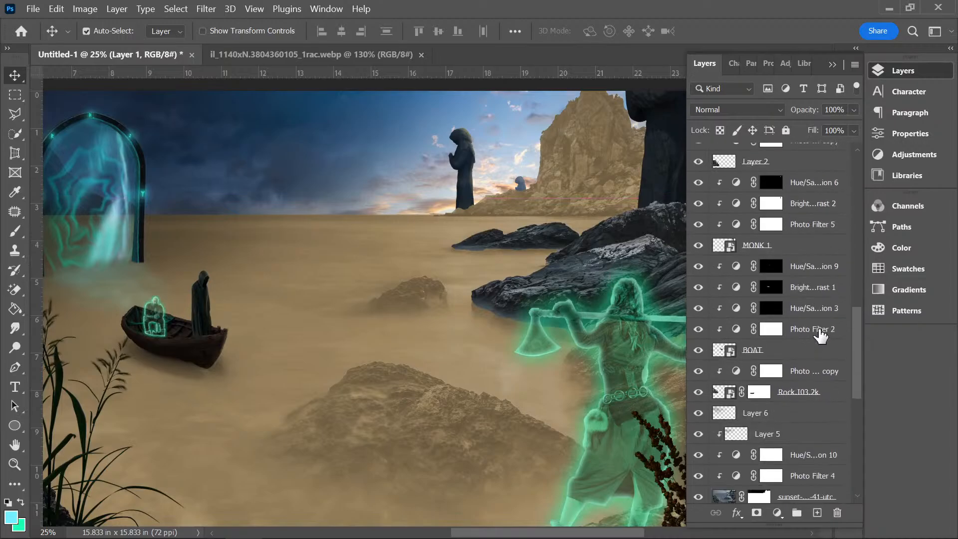
scroll(821, 338, "down", 3)
left_click(771, 306)
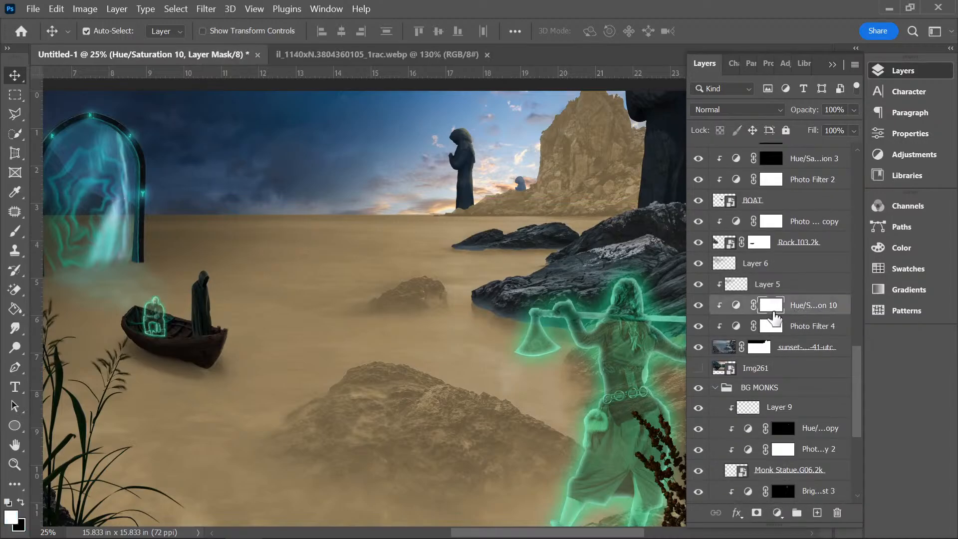
key("ctrl+i")
key("ctrl+minus")
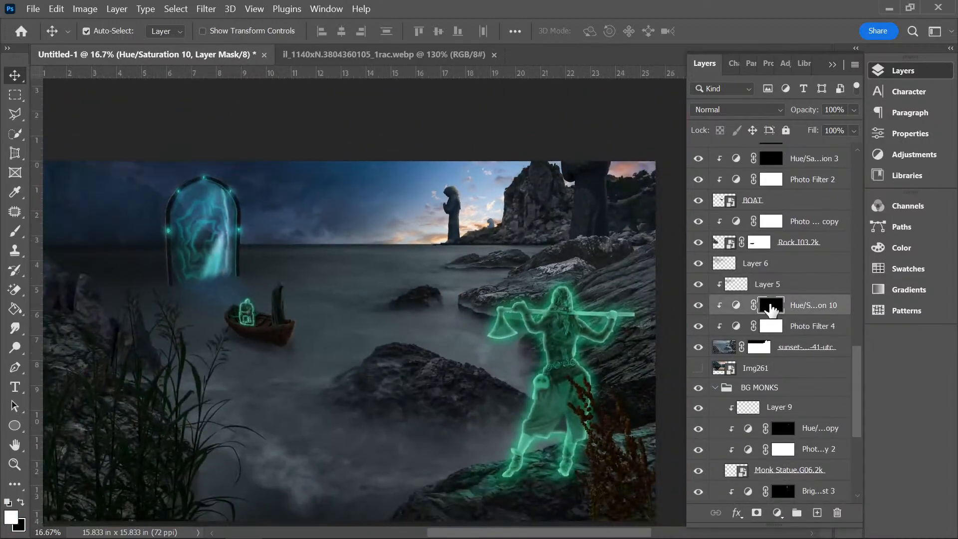
- Enlarge the brush to 56 px and paint warm highlights over the large central rock's upper edges on the Hue/Saturation 10 mask
key("ctrl+plus")
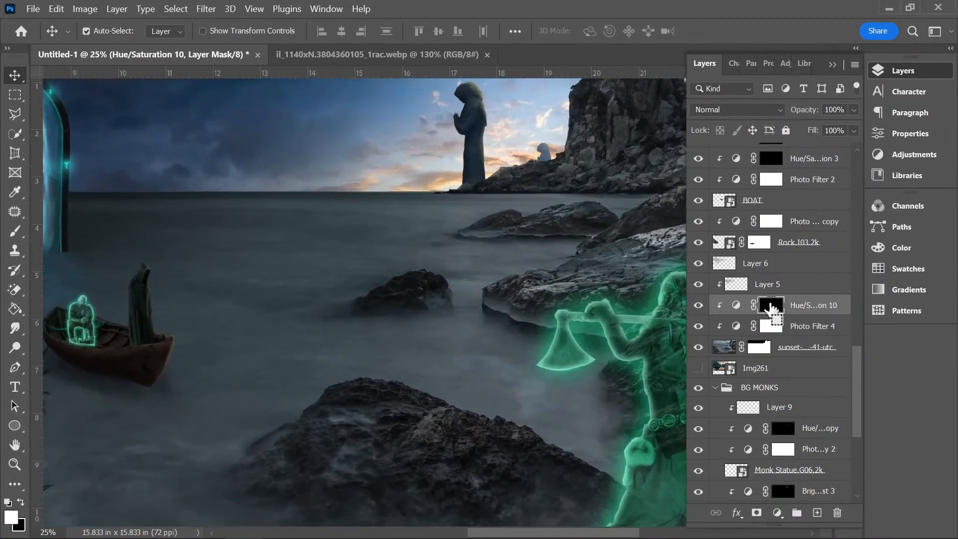
left_click(833, 65)
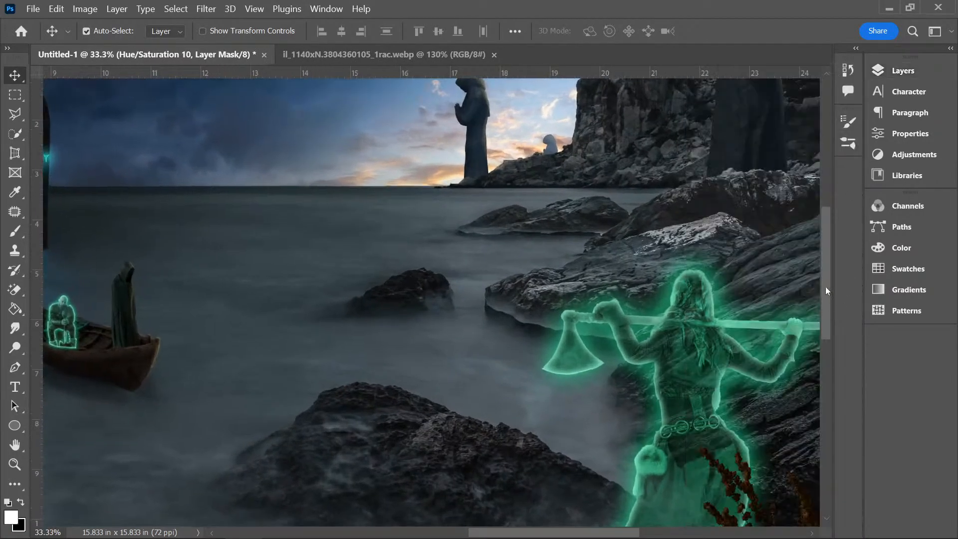
left_click_drag(825, 284, 824, 310)
left_click(391, 278)
key("b")
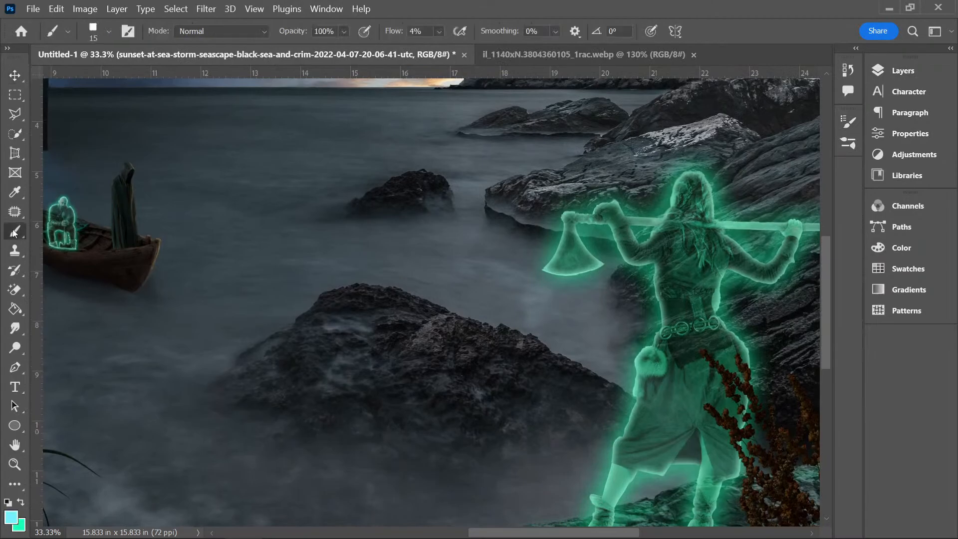
left_click(904, 74)
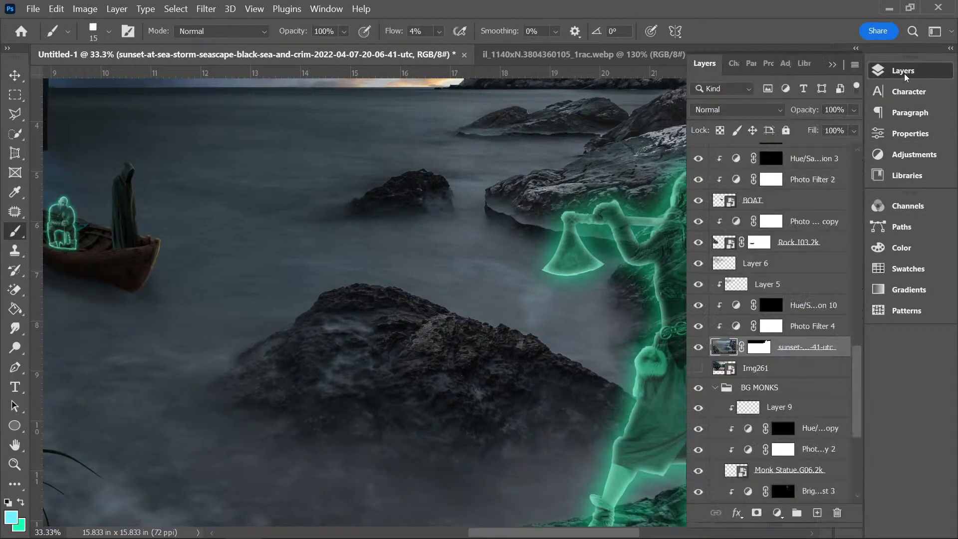
left_click(776, 305)
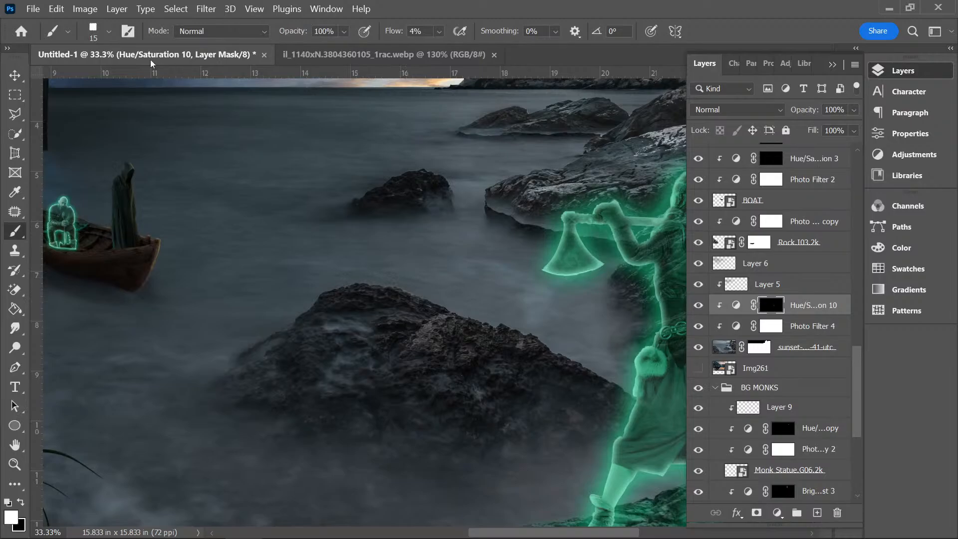
left_click(108, 31)
left_click_drag(100, 75, 113, 75)
left_click(441, 19)
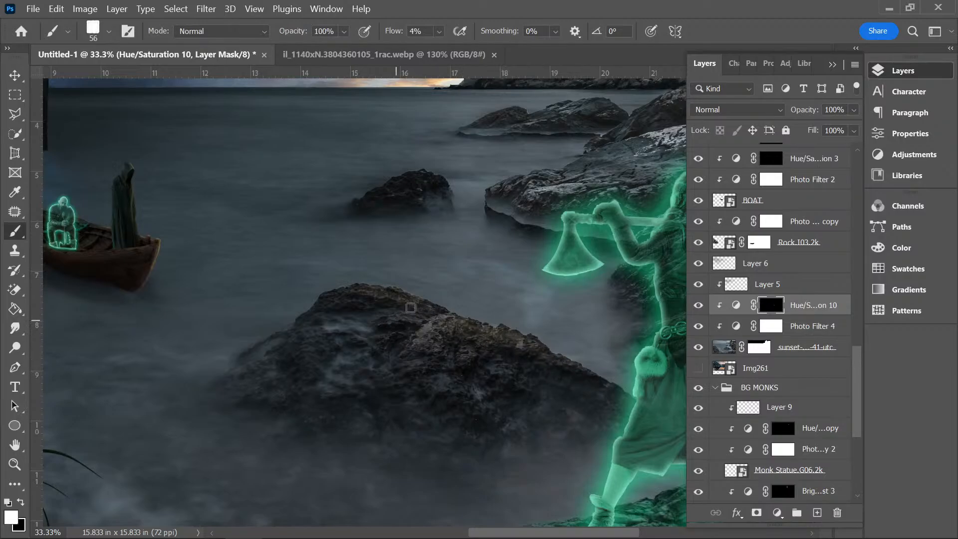
- Show the hidden sunlight overlay layers numbered (25) and (41), along with the overlay copy above them
key("ctrl+minus")
key("ctrl+minus")
key("ctrl+minus")
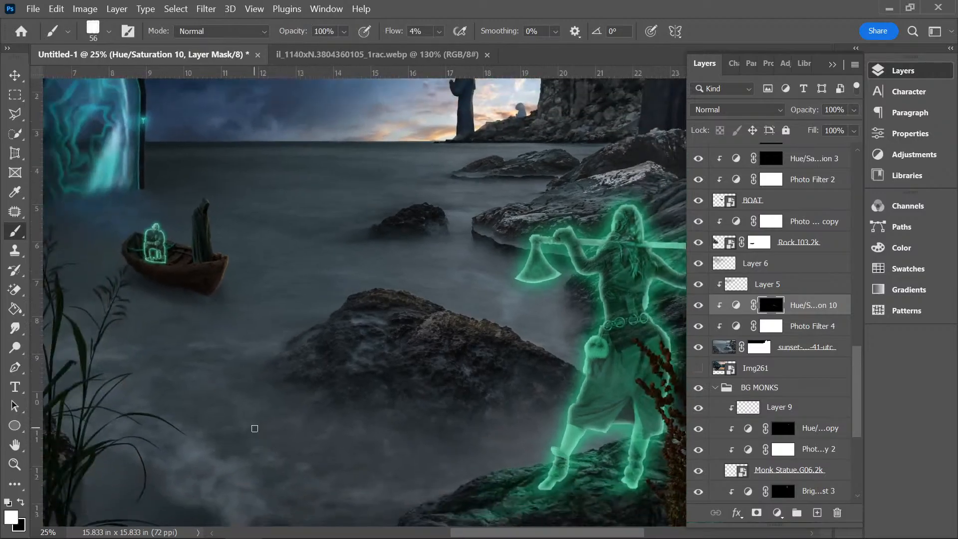
key("ctrl+plus")
key("ctrl+plus")
left_click_drag(857, 360, 851, 175)
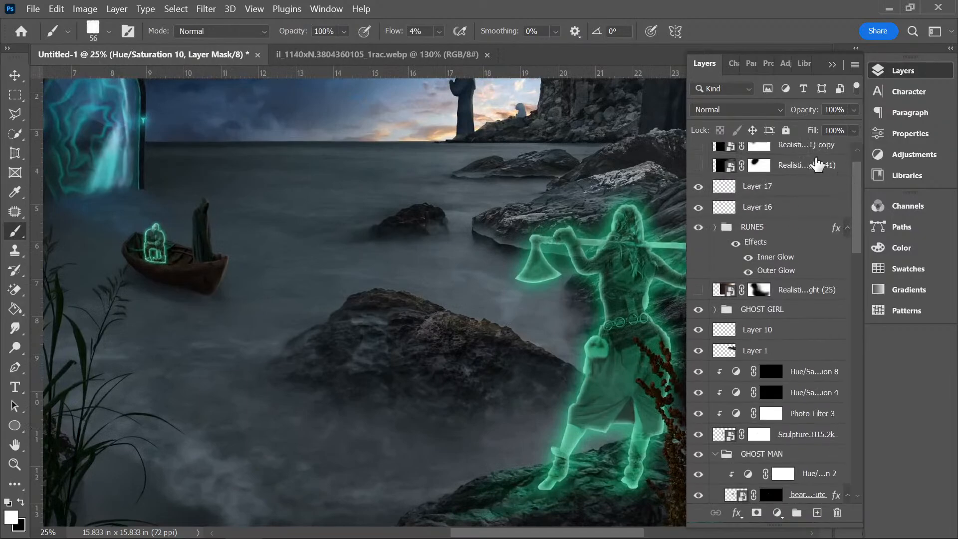
left_click(698, 289)
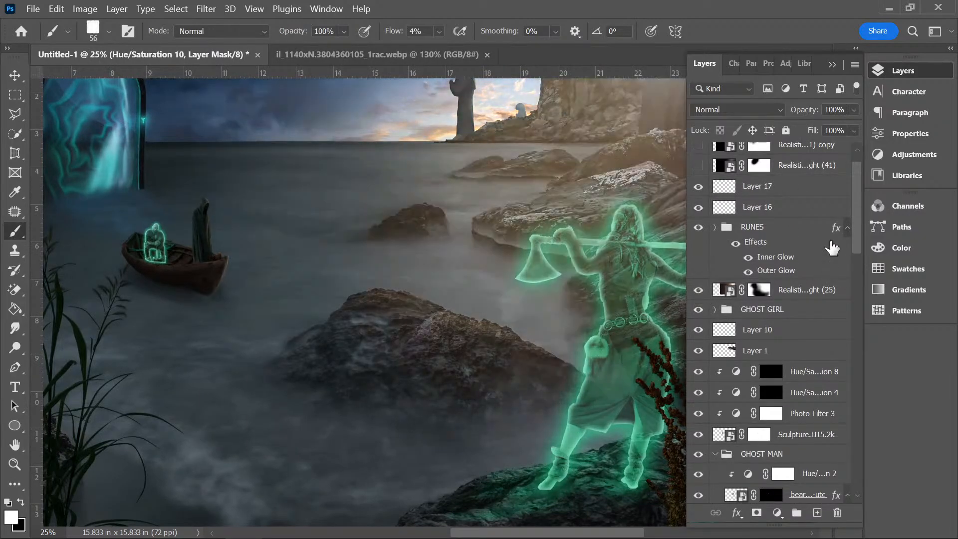
scroll(852, 208, "up", 1)
left_click_drag(704, 192, 698, 171)
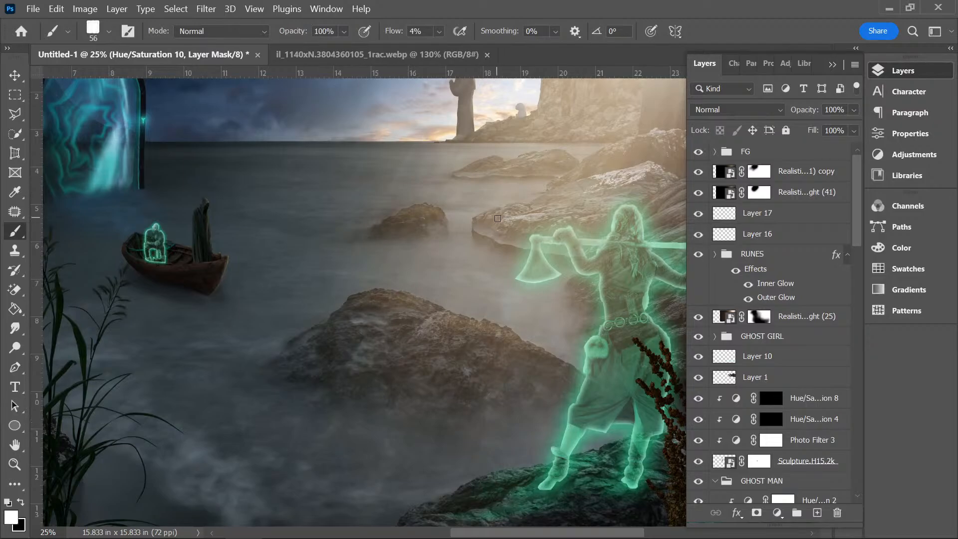
- Enlarge the Textured light brush to 155 px while keeping its flow at 4%
left_click_drag(853, 224, 849, 247)
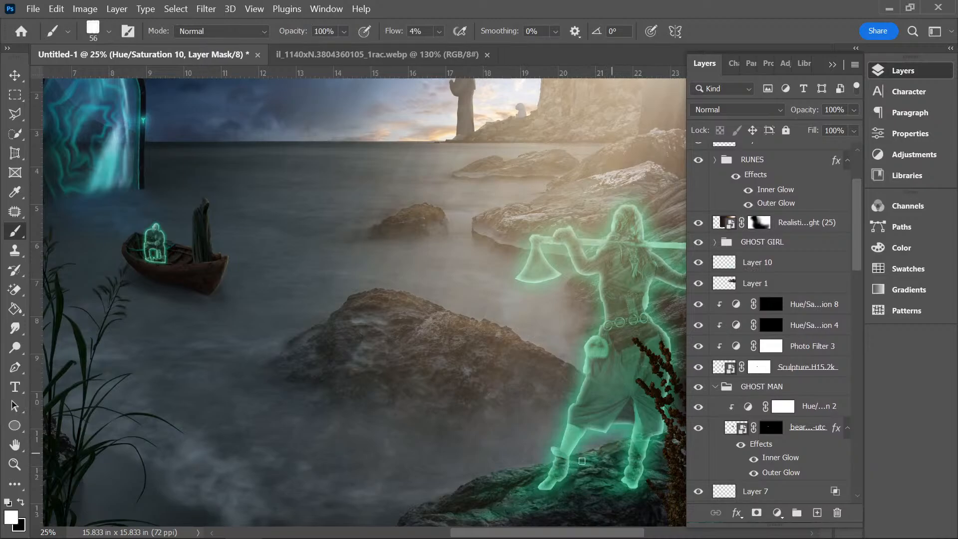
left_click(833, 67)
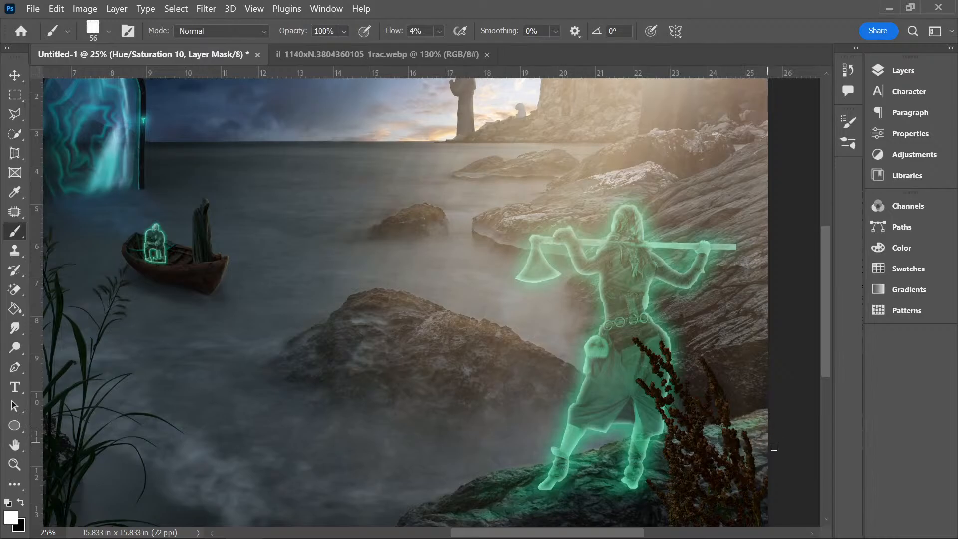
left_click(108, 30)
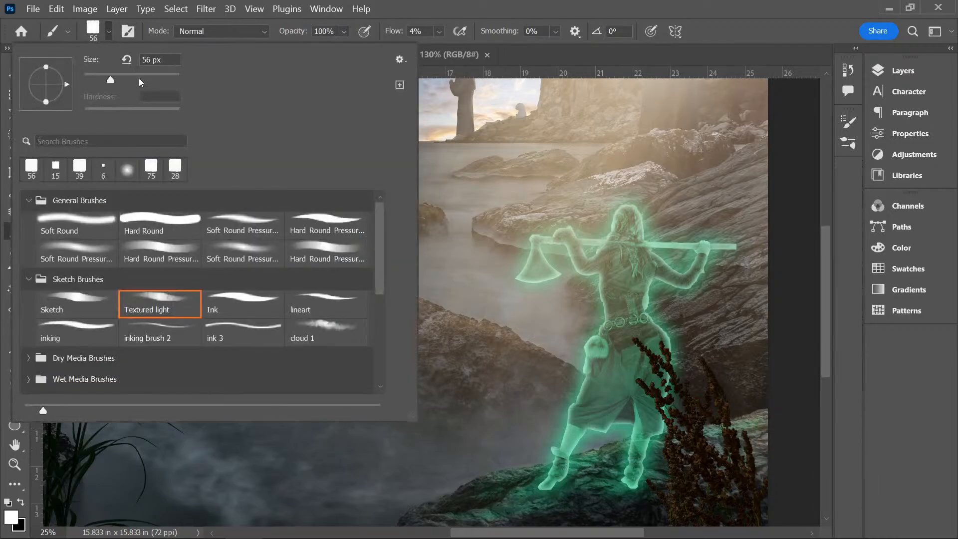
key("Return")
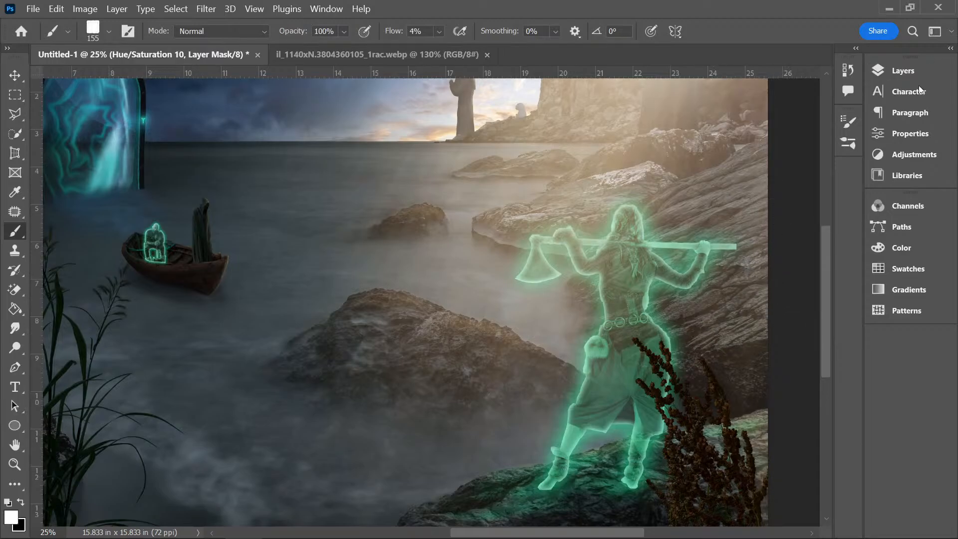
left_click(920, 71)
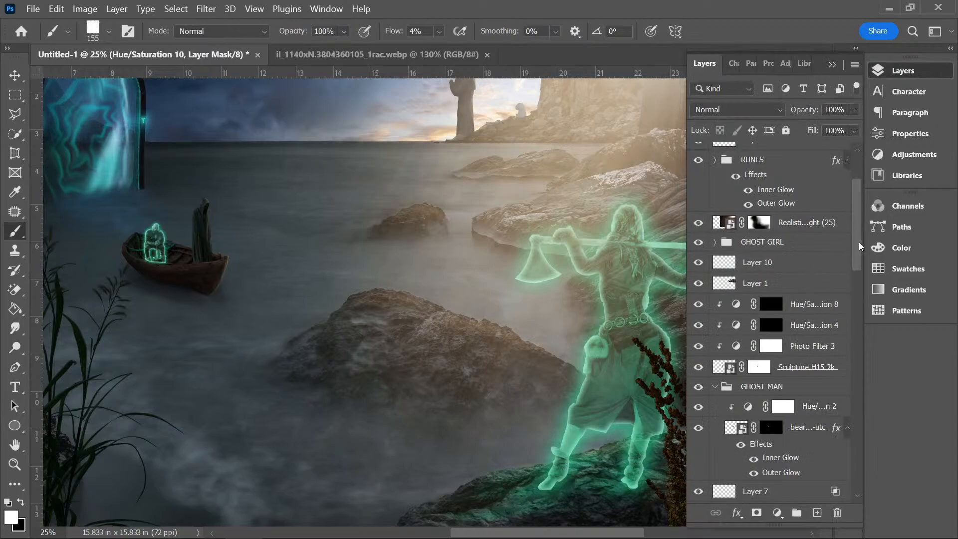
- Toggle Layer 1 off and on to check its content, and make it the active layer
left_click_drag(859, 241, 858, 216)
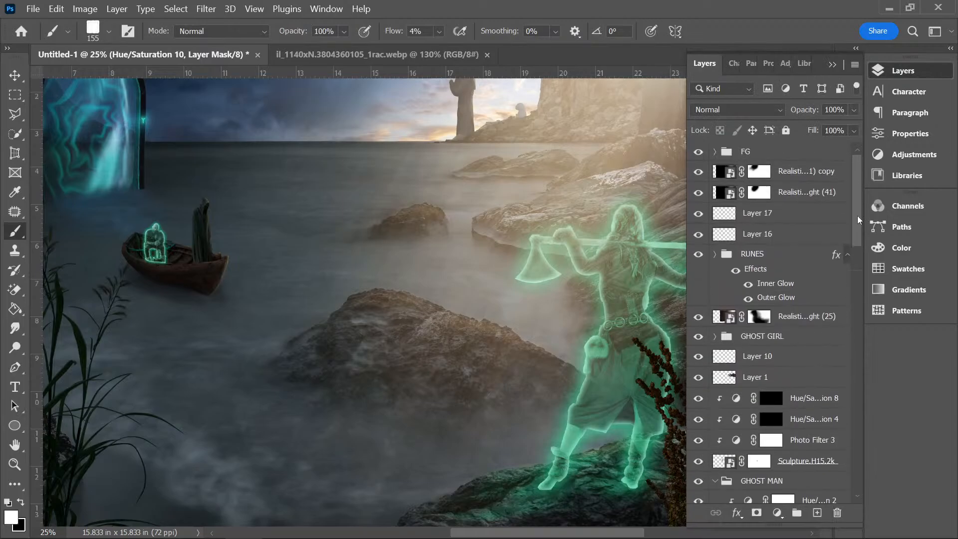
left_click(698, 378)
left_click(698, 378)
left_click(767, 380)
left_click(777, 513)
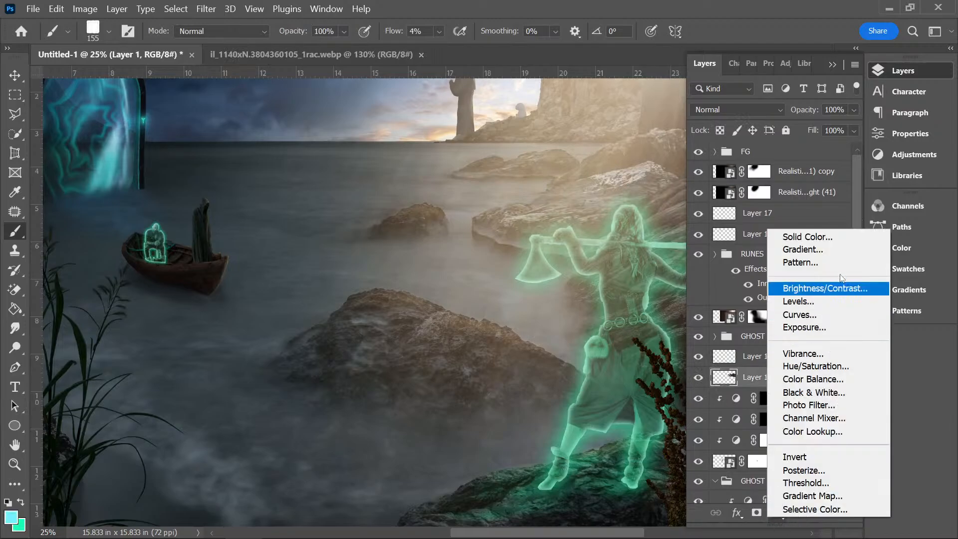
left_click(814, 379)
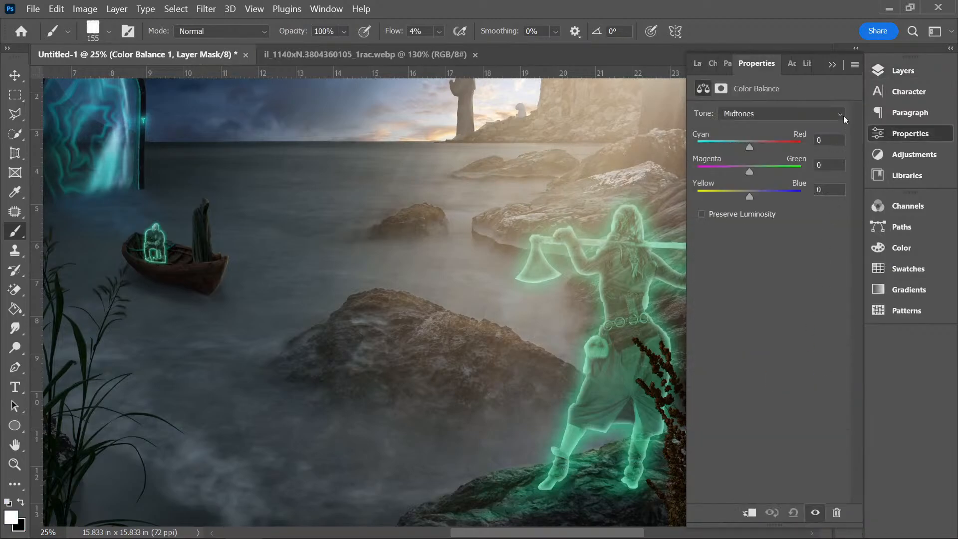
left_click(908, 133)
left_click(903, 71)
left_click(802, 378)
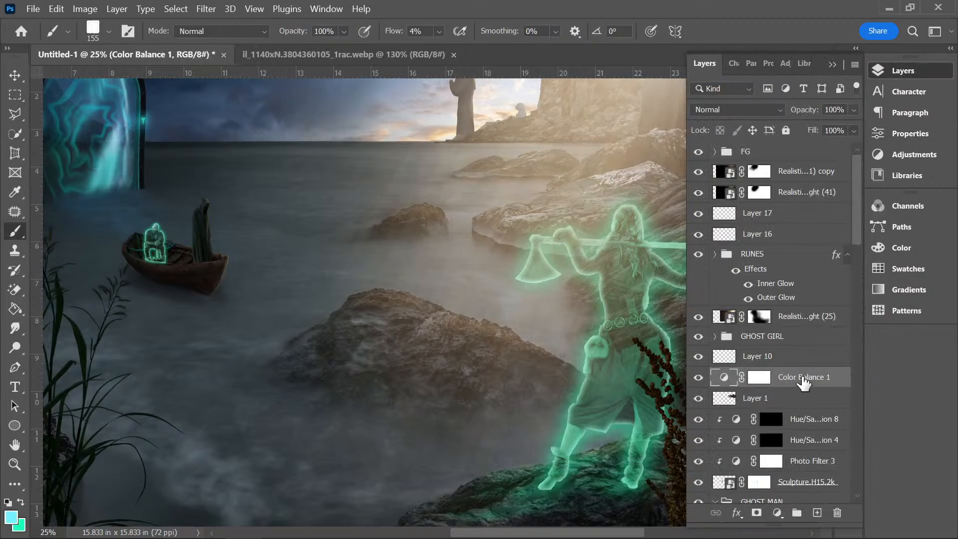
key("Delete")
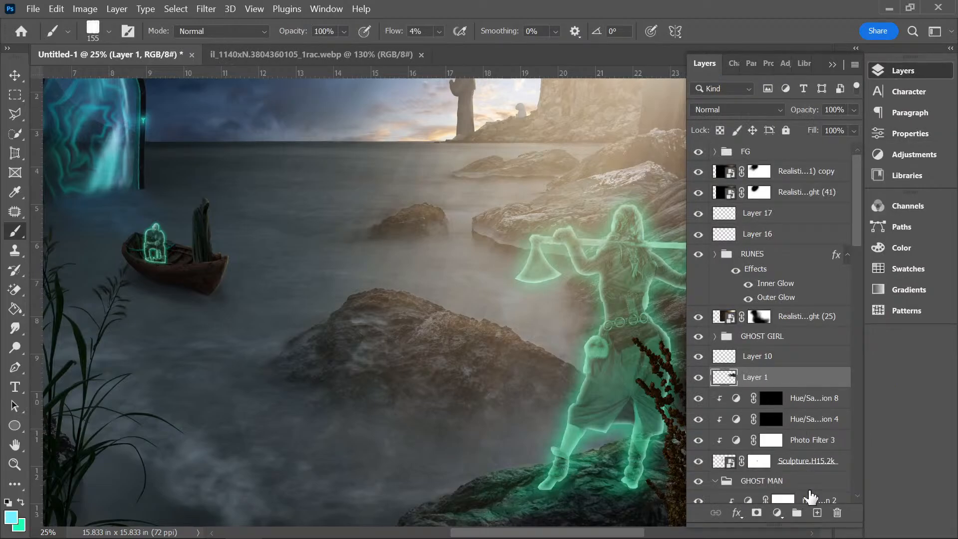
- Add a colorized Hue/Saturation adjustment clipped to Layer 1, with hue 57 and lightness +15
left_click(777, 512)
left_click(821, 363)
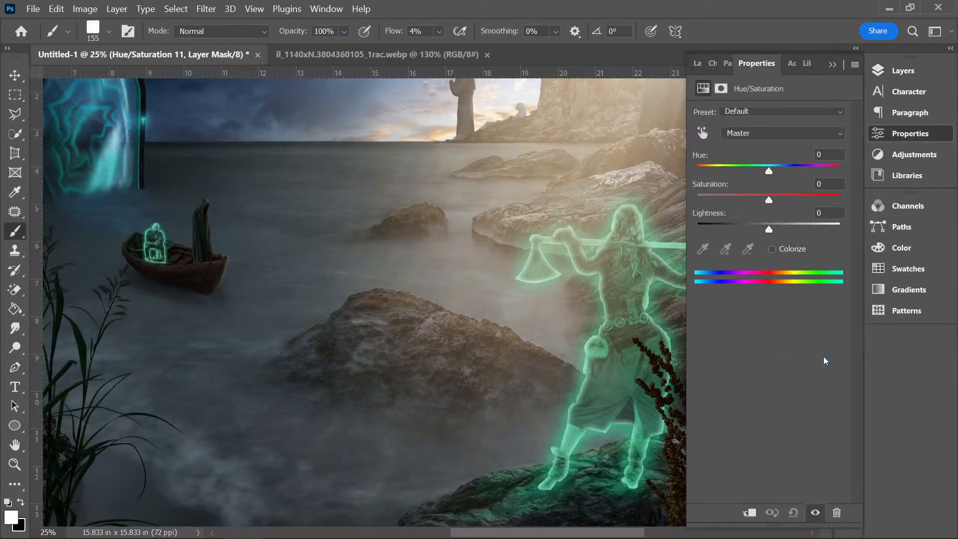
left_click(772, 248)
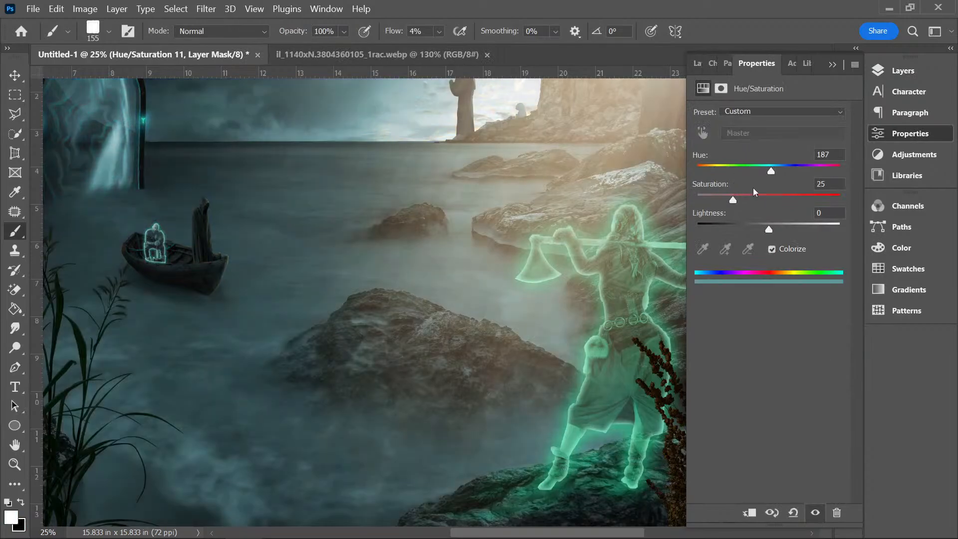
left_click(749, 512)
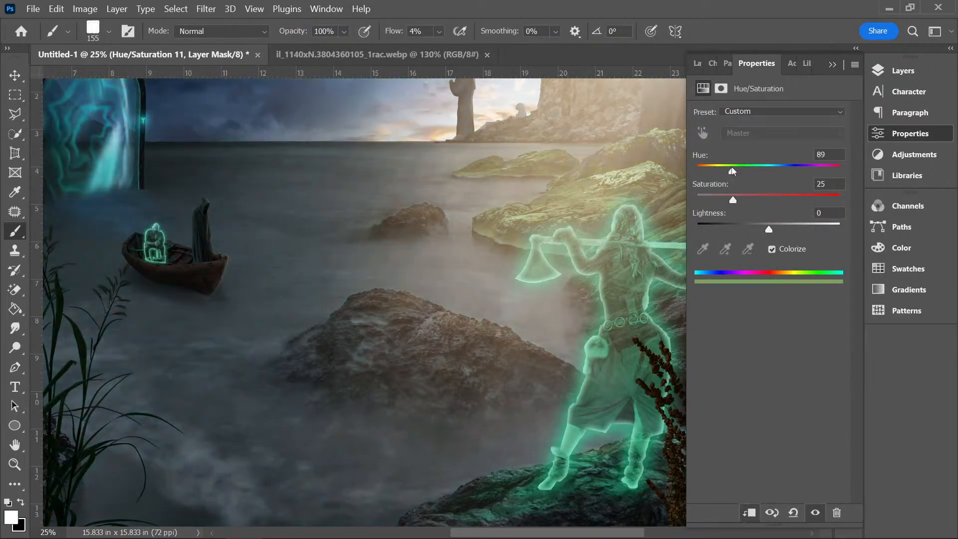
left_click_drag(731, 168, 719, 168)
left_click_drag(783, 226, 779, 230)
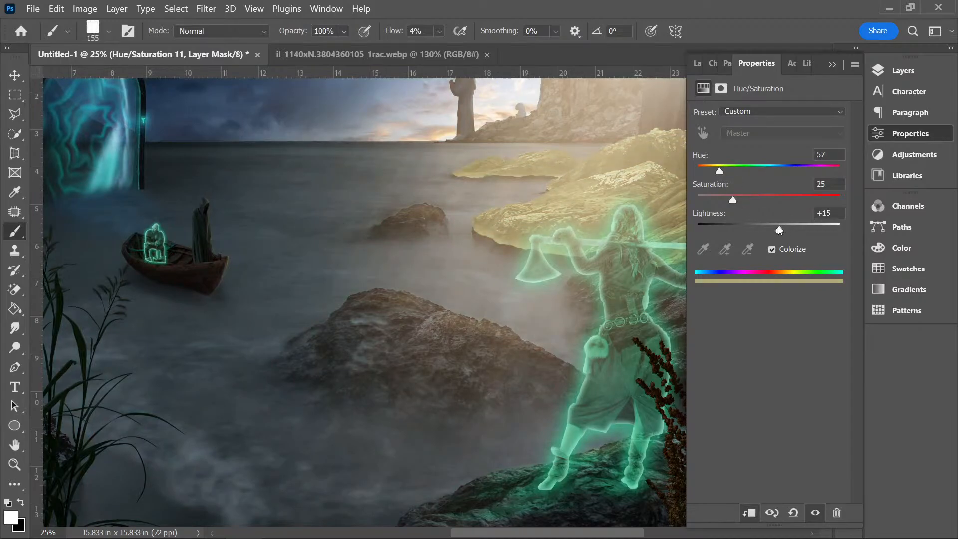
- Invert the mask of the new Hue/Saturation adjustment to black so the warm tint is hidden on the shore rocks
left_click(832, 64)
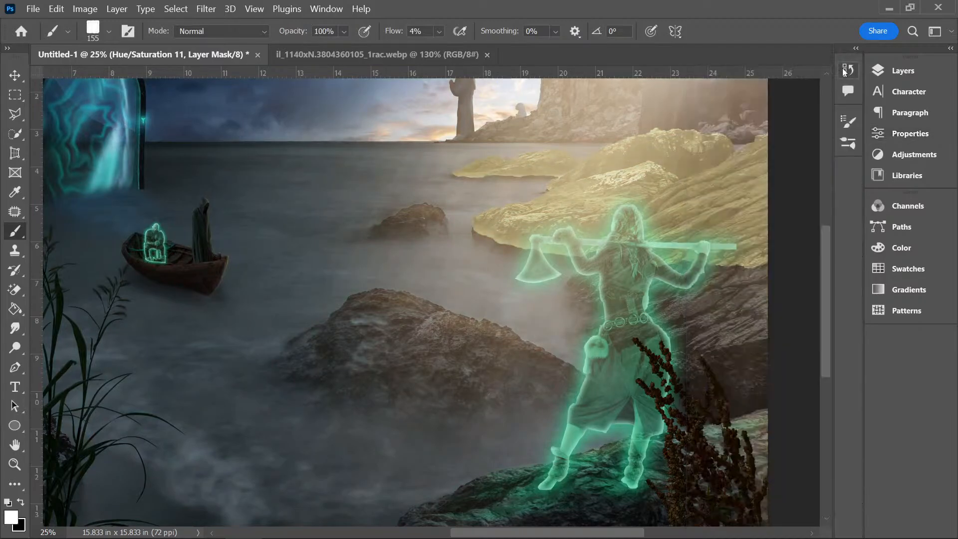
key("ctrl+minus")
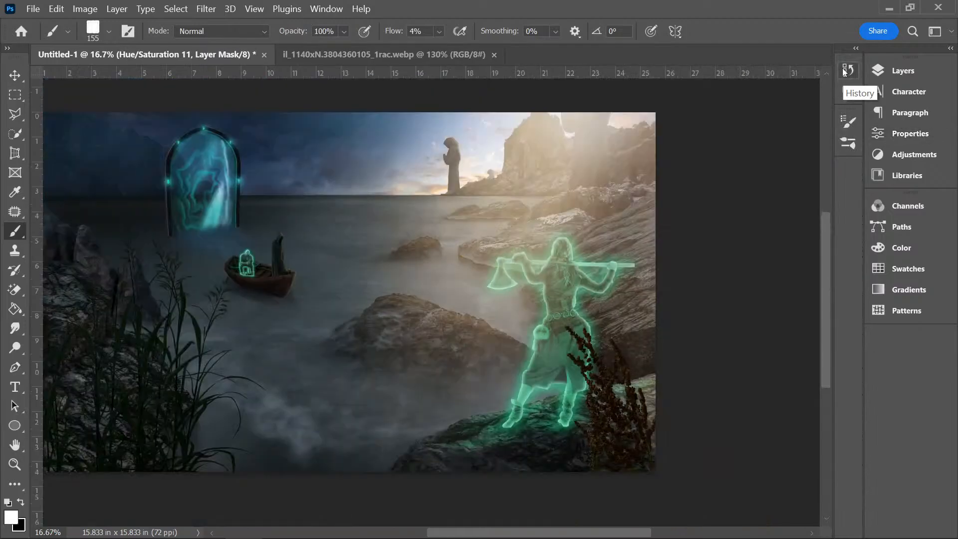
key("ctrl+plus")
key("ctrl+plus")
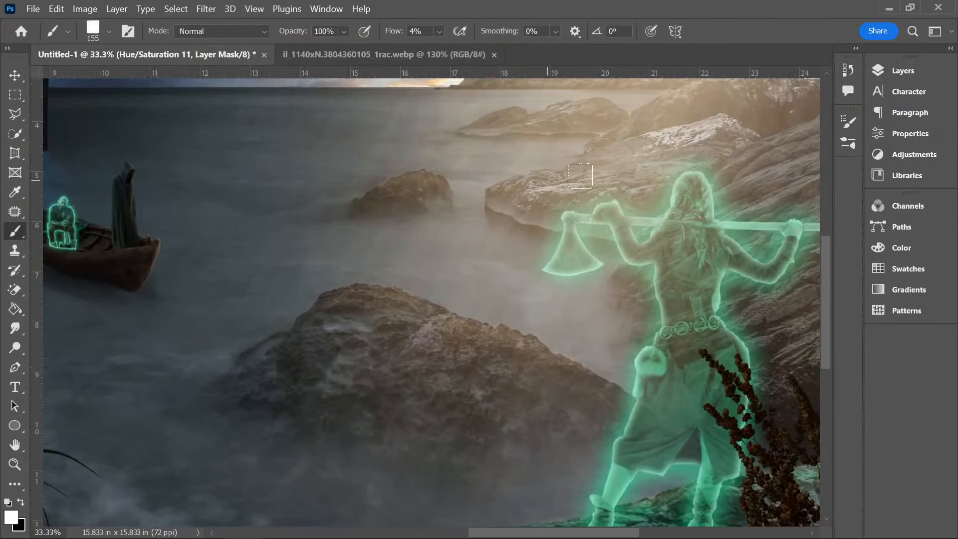
left_click(908, 74)
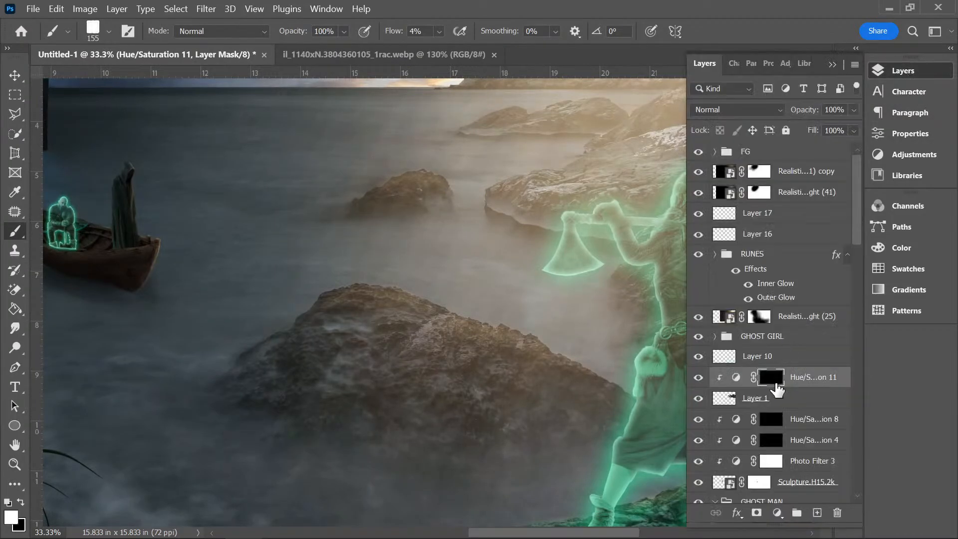
- Brush white at 4% flow on the Hue/Saturation 11 mask to add sunlit highlights to the rocks behind the ghost man
left_click(833, 65)
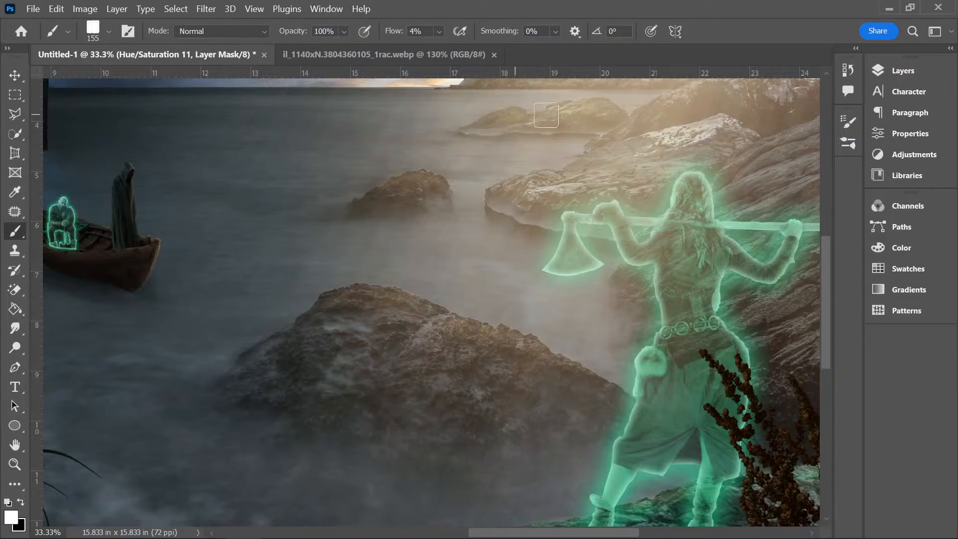
key("ctrl+minus")
key("ctrl+minus")
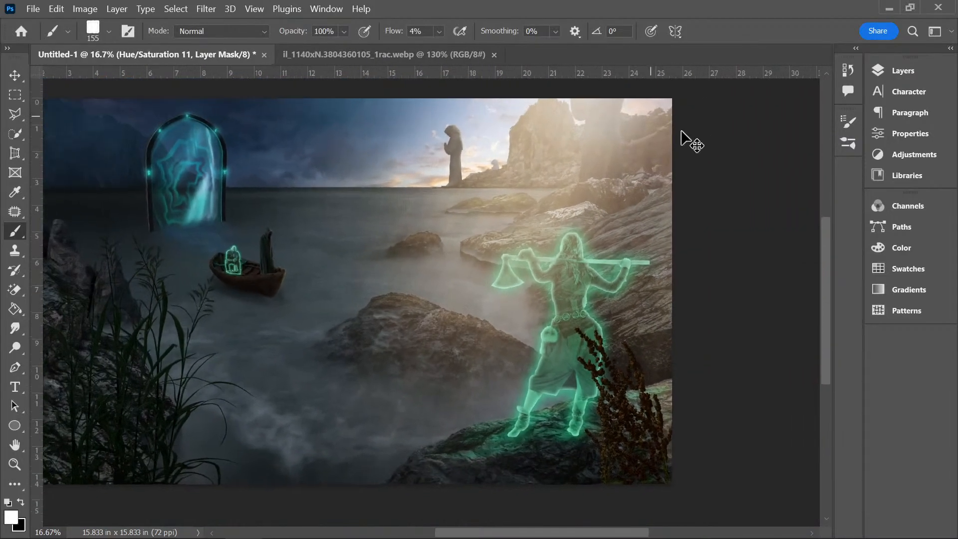
key("ctrl+plus")
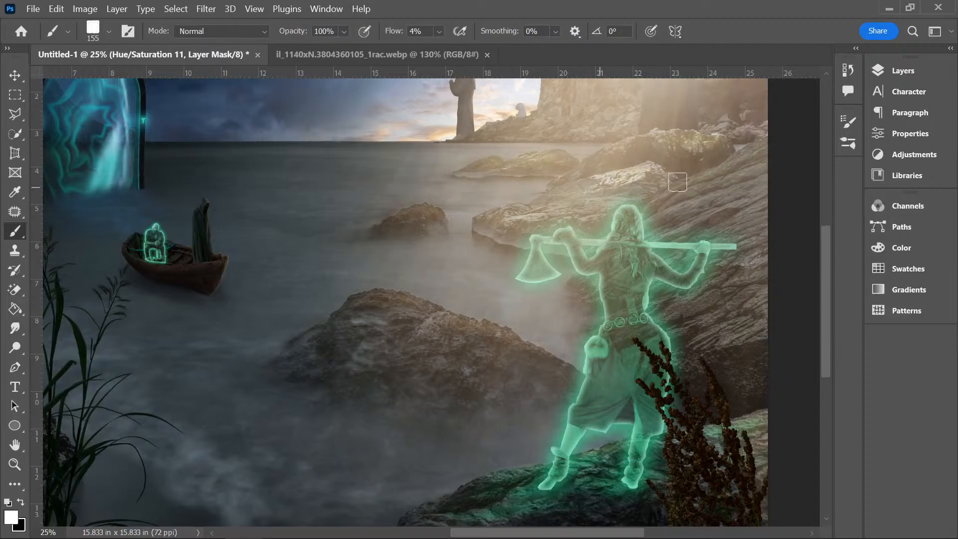
scroll(489, 278, "down", 1)
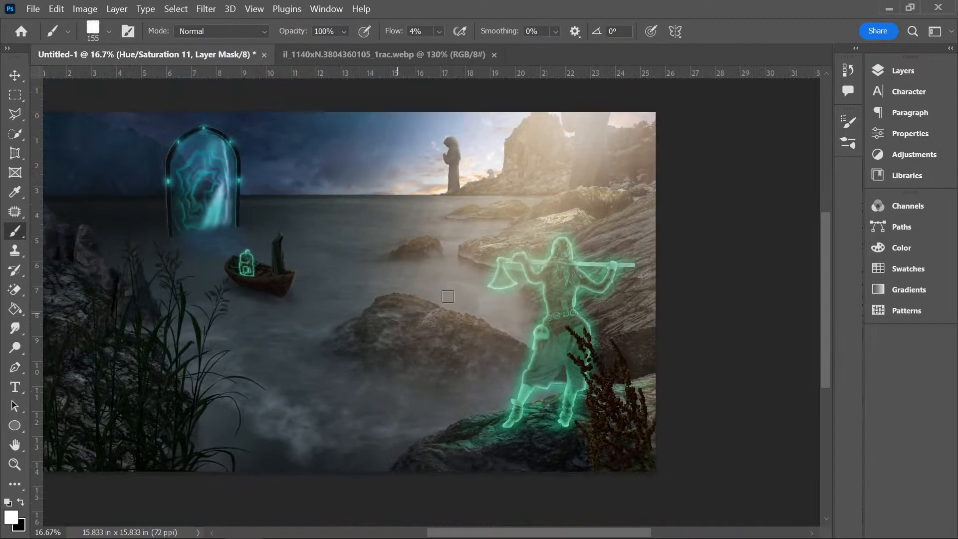
- Brush white on the Hue/Saturation 10 mask to brighten the sea rocks and the rock beneath the ghost man
left_click(917, 74)
left_click_drag(860, 257, 857, 279)
left_click_drag(846, 341, 839, 402)
left_click(809, 343)
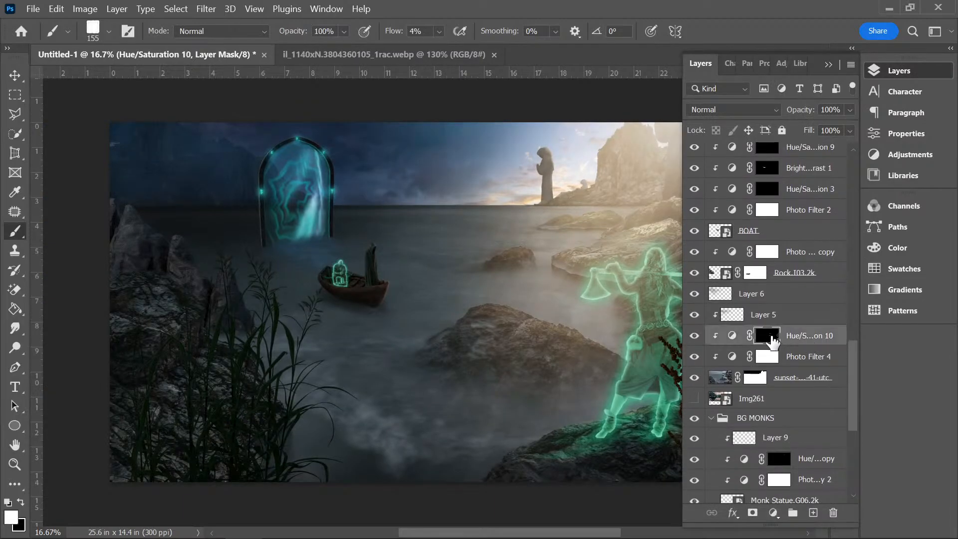
double_click(827, 65)
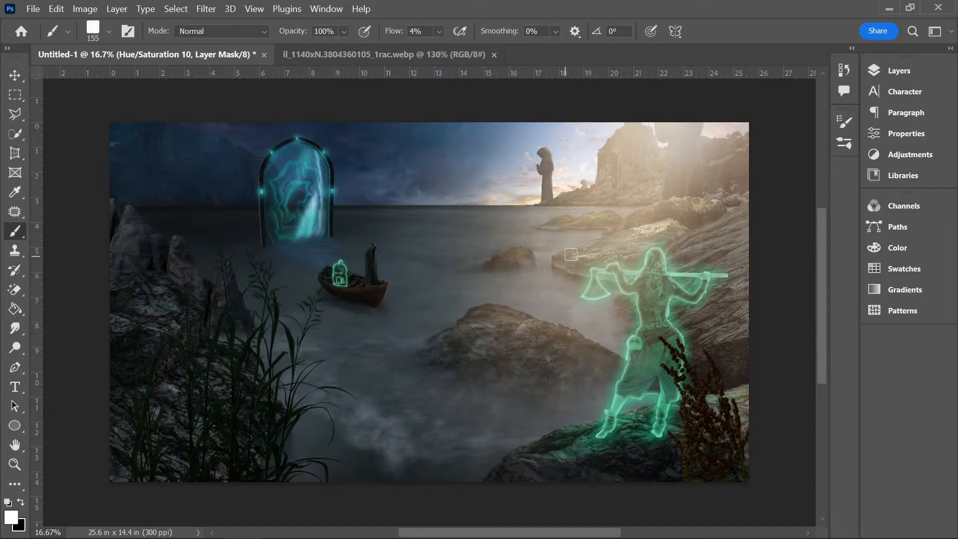
scroll(707, 258, "down", 1)
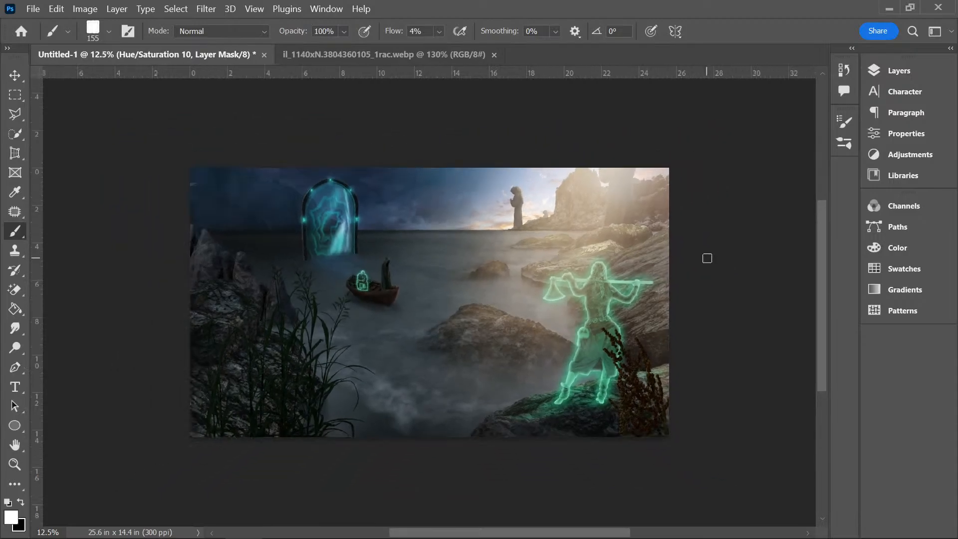
key("ctrl+plus")
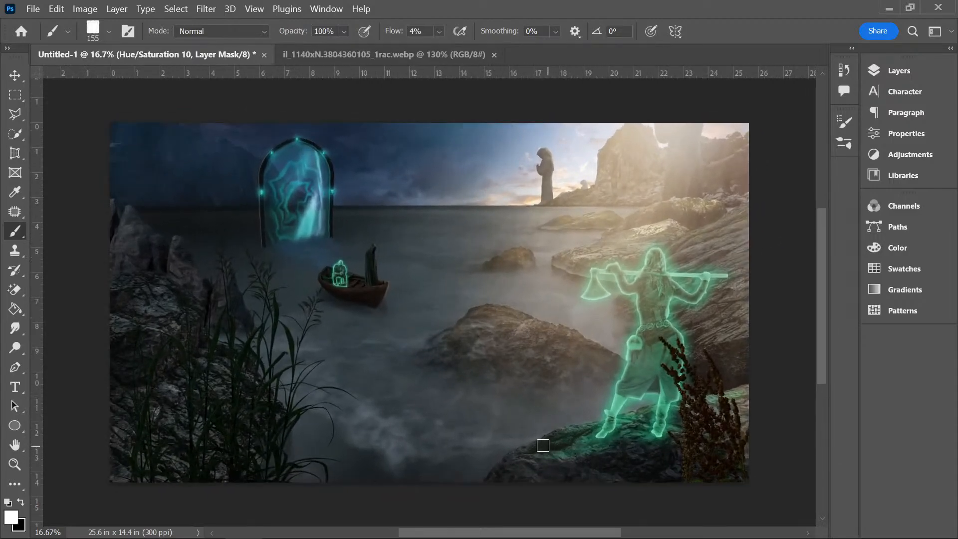
mouse_move(559, 434)
left_mouse_down()
mouse_move(580, 445)
mouse_move(589, 426)
mouse_move(602, 429)
mouse_move(557, 439)
mouse_move(580, 443)
left_mouse_up()
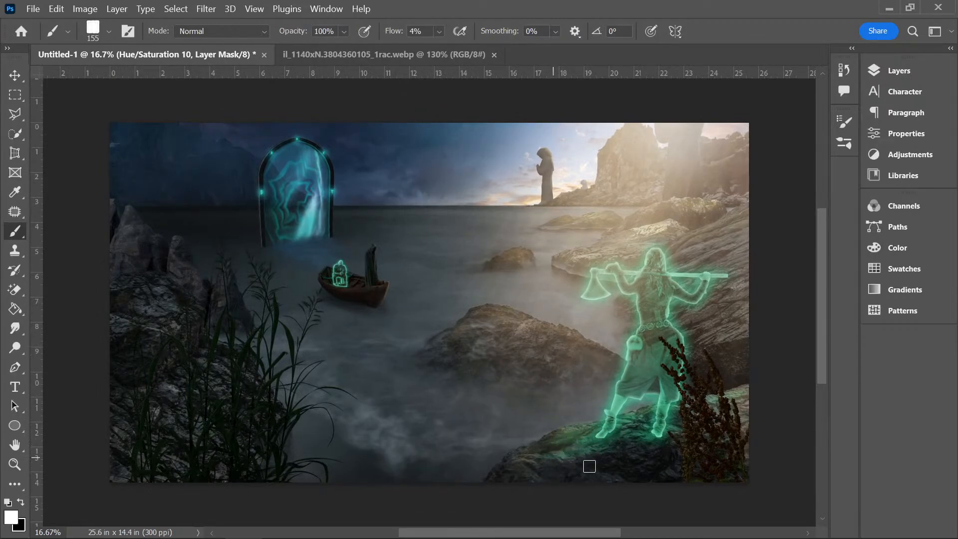
key("ctrl+minus")
key("ctrl+plus")
- Add a colorized Hue/Saturation adjustment with hue 25 above the Photo Filter 2 copy layer
left_click(904, 76)
scroll(852, 364, "down", 3)
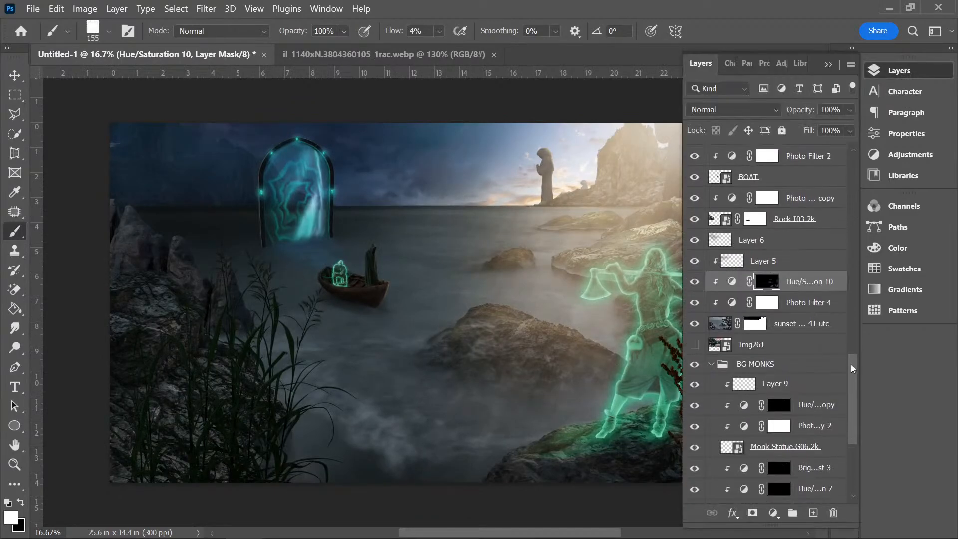
scroll(850, 369, "up", 1)
left_click(791, 197)
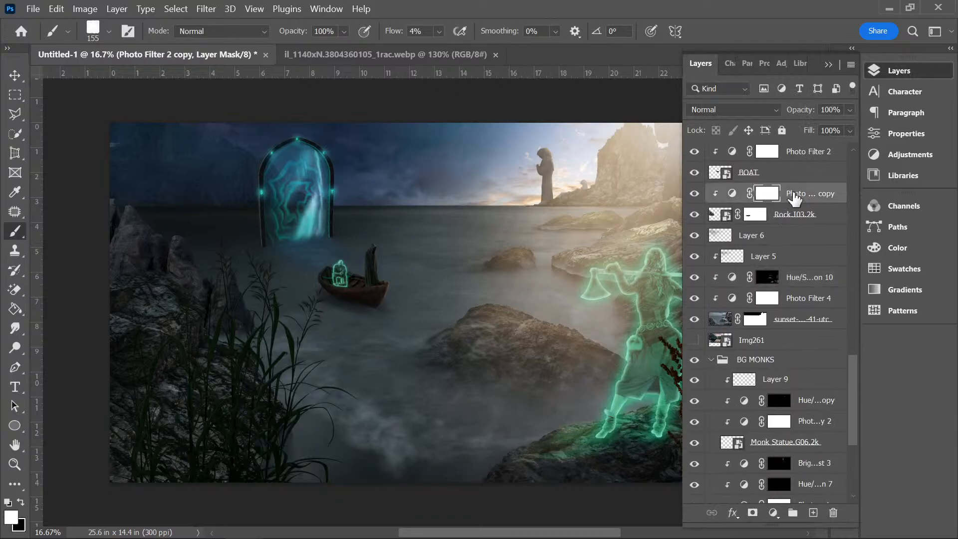
left_click(773, 513)
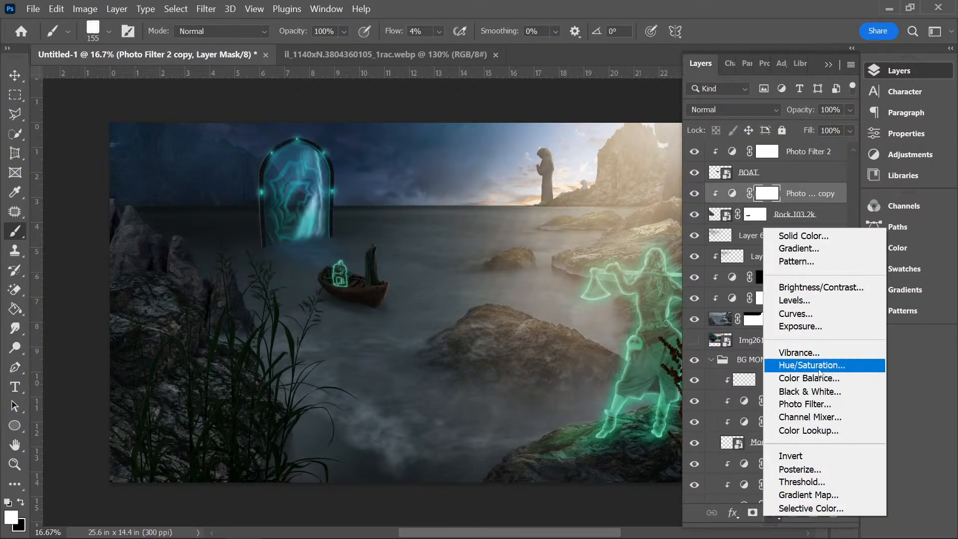
left_click(766, 364)
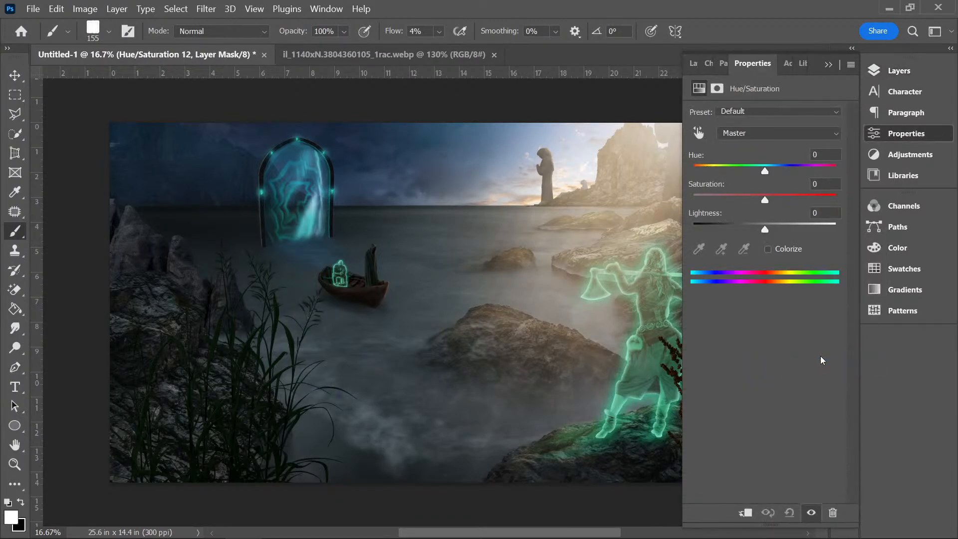
left_click(768, 249)
left_click_drag(695, 170, 701, 164)
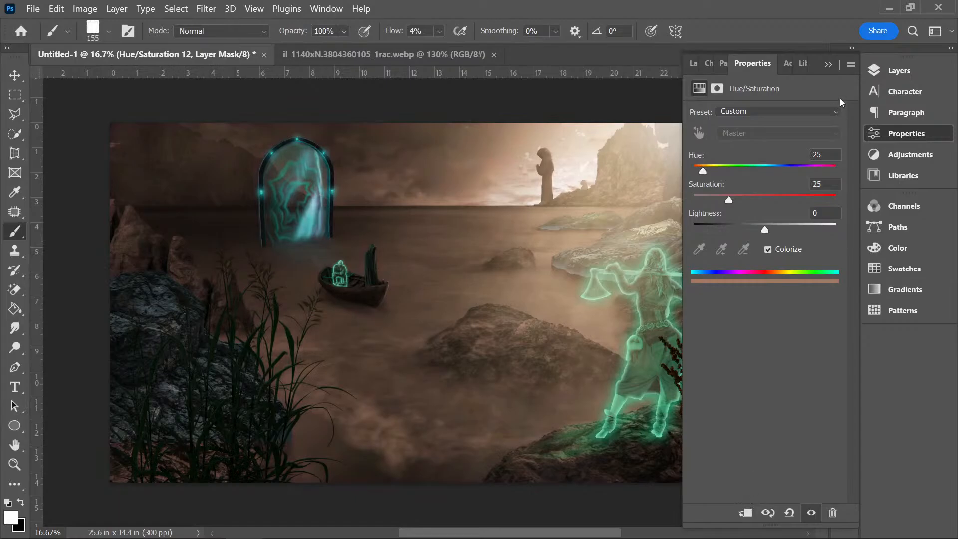
- Clip the Hue/Saturation 12 adjustment to the tall rocks layer, set its lightness to +32 and shift its hue toward yellow
left_click(875, 70)
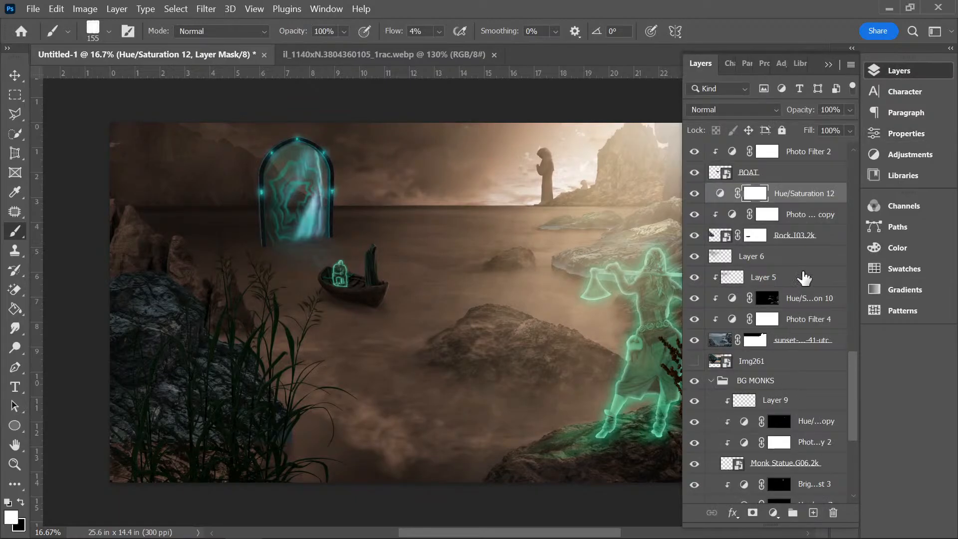
right_click(806, 198)
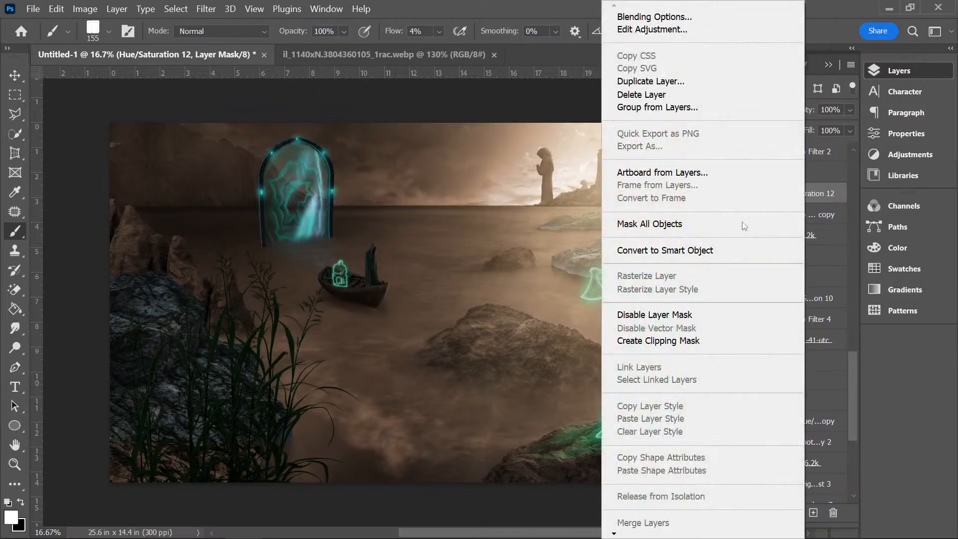
left_click(676, 340)
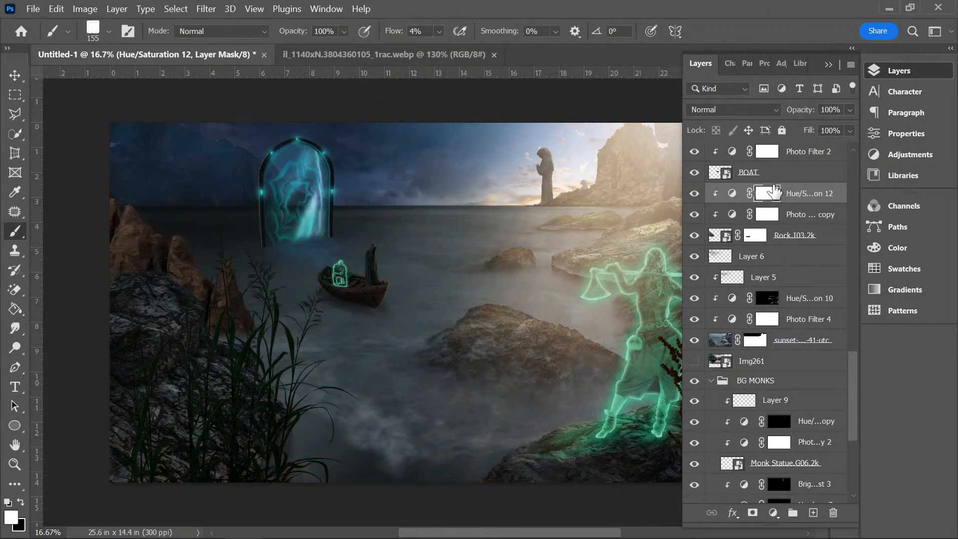
double_click(732, 194)
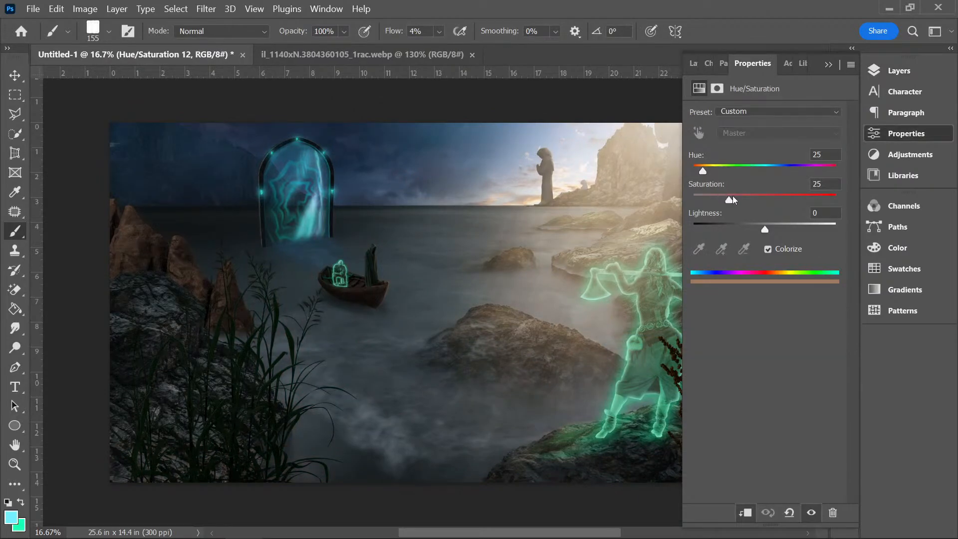
left_click_drag(775, 229, 788, 228)
left_click(708, 168)
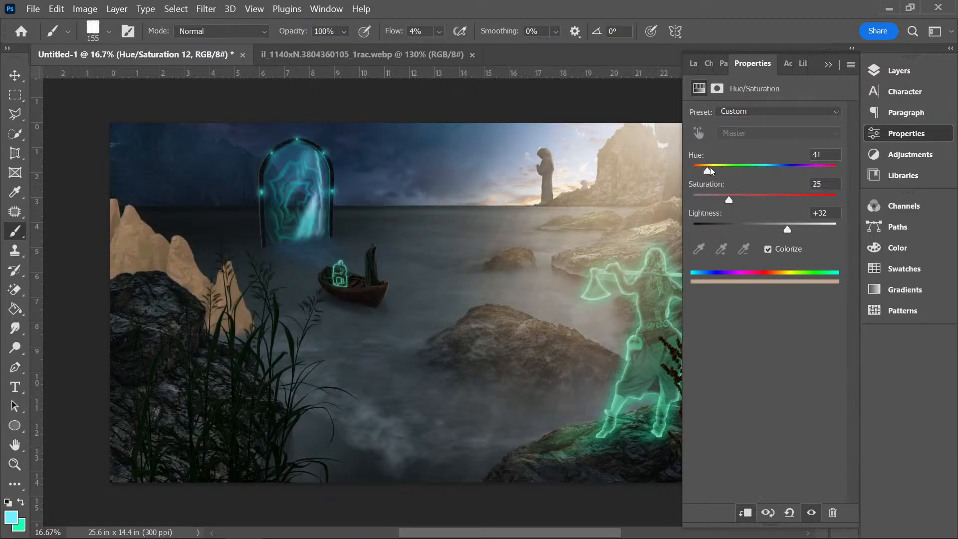
- Invert the Hue/Saturation 12 layer mask to black
left_click(901, 71)
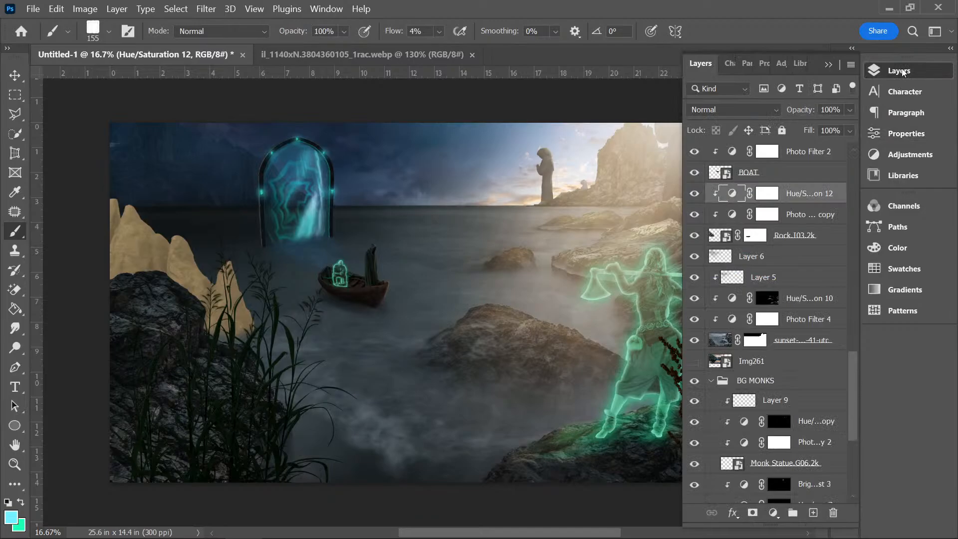
left_click(772, 193)
key("ctrl+i")
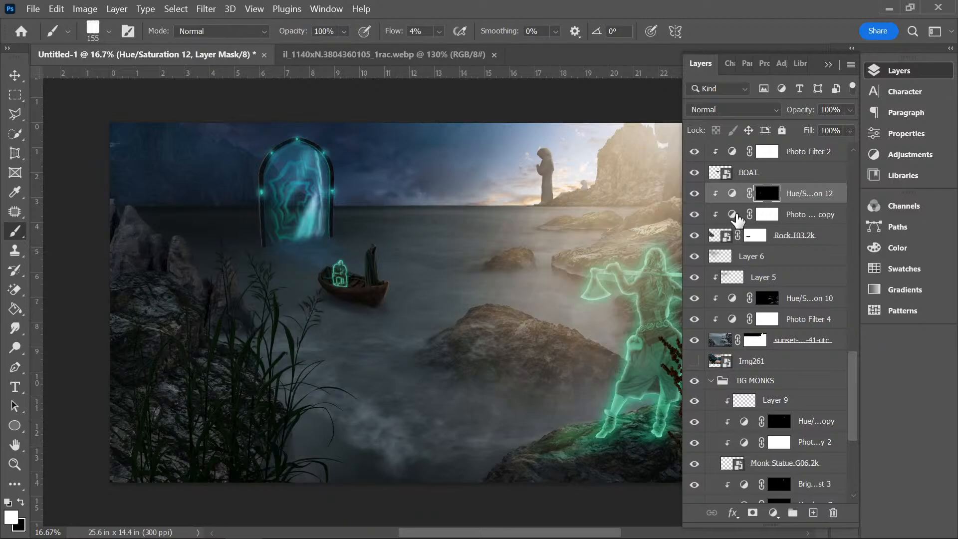
- Add a Brightness/Contrast adjustment clipped to the tall rocks layer, with brightness -59 and contrast -4
left_click(772, 515)
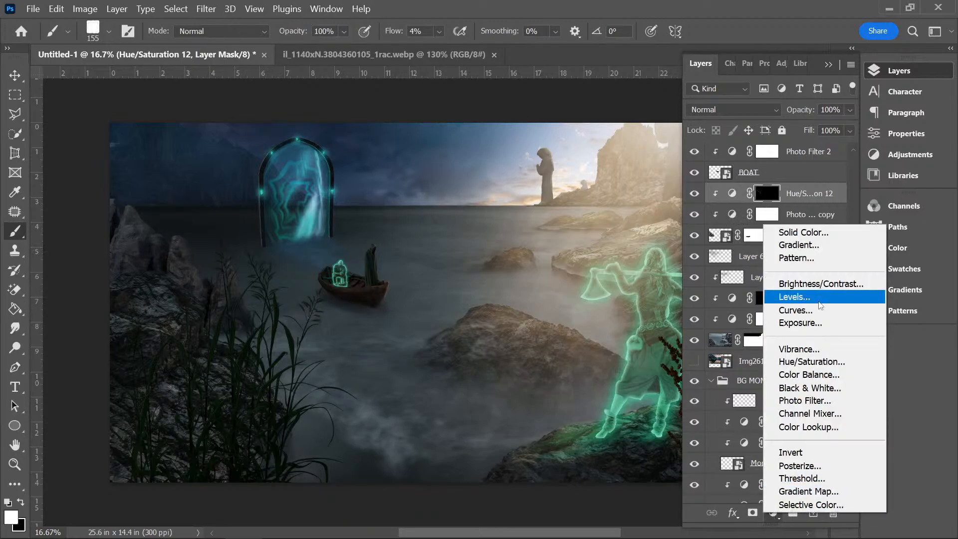
left_click(825, 281)
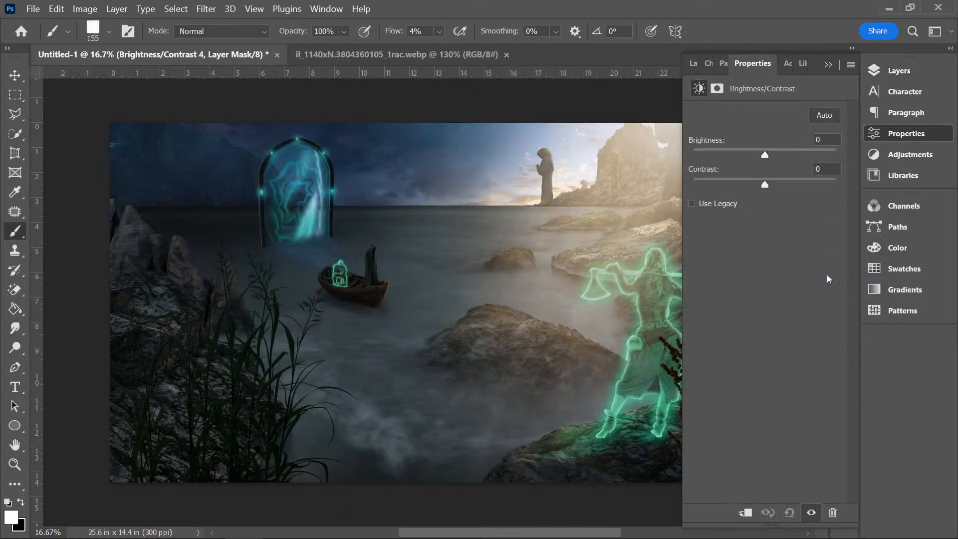
left_click_drag(764, 154, 753, 155)
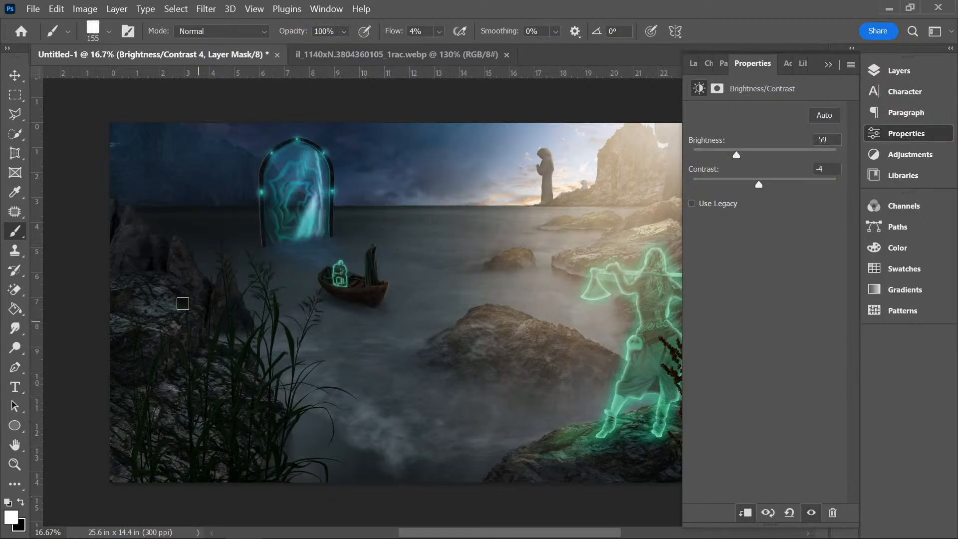
left_click(906, 75)
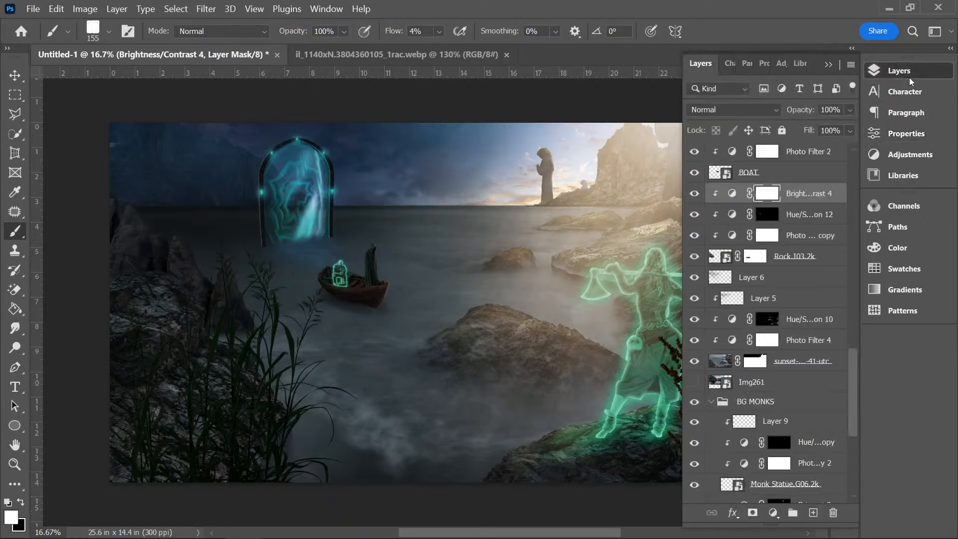
- Create a new layer above Layer 6 and set the foreground colour to light grey cfcfcf
scroll(852, 368, "up", 1)
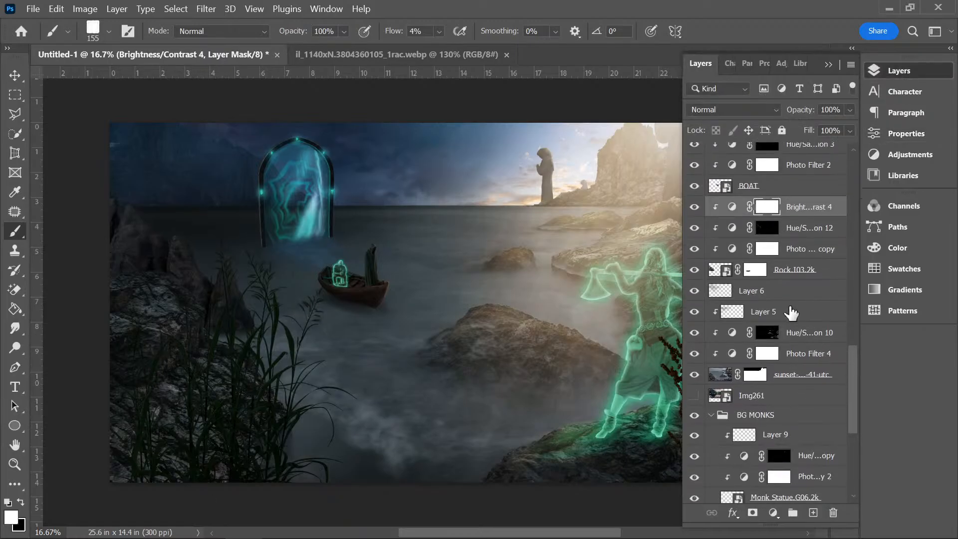
left_click(800, 293)
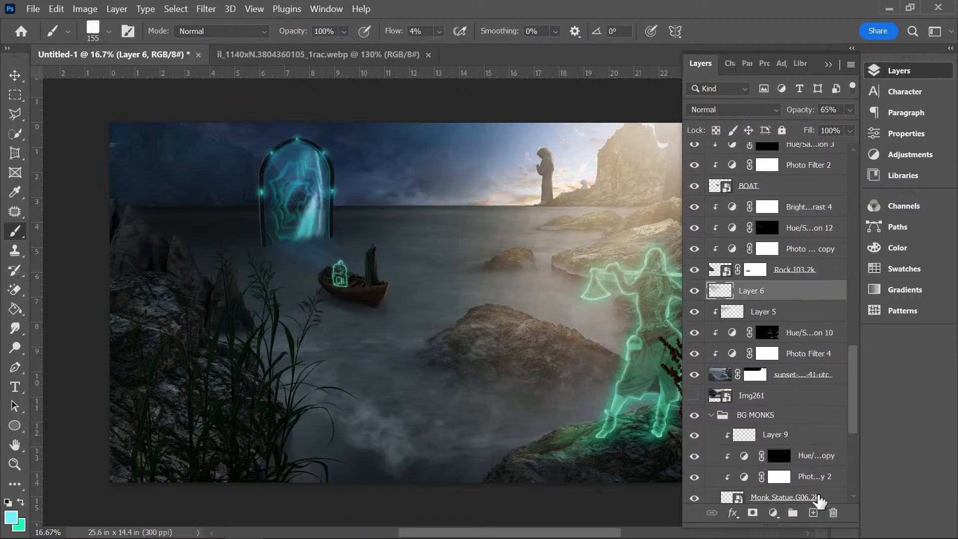
left_click(813, 512)
left_click(11, 517)
mouse_move(579, 197)
left_mouse_down()
mouse_move(517, 195)
mouse_move(518, 174)
left_mouse_up()
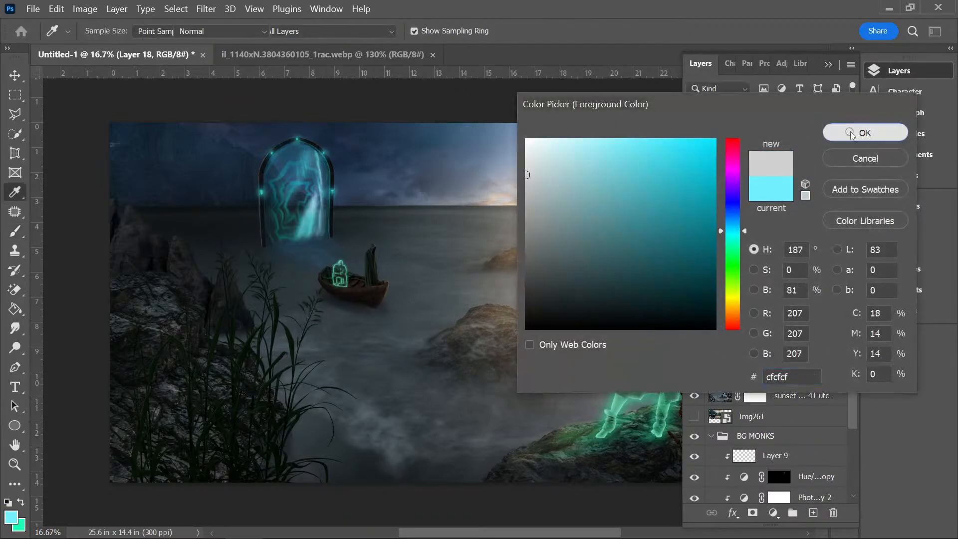
left_click(852, 129)
- Paint grey mist along the horizon behind the tall rocks with the cloud 1 brush at 1102 px, and set the layer opacity to 68%
left_click(109, 29)
left_click(321, 330)
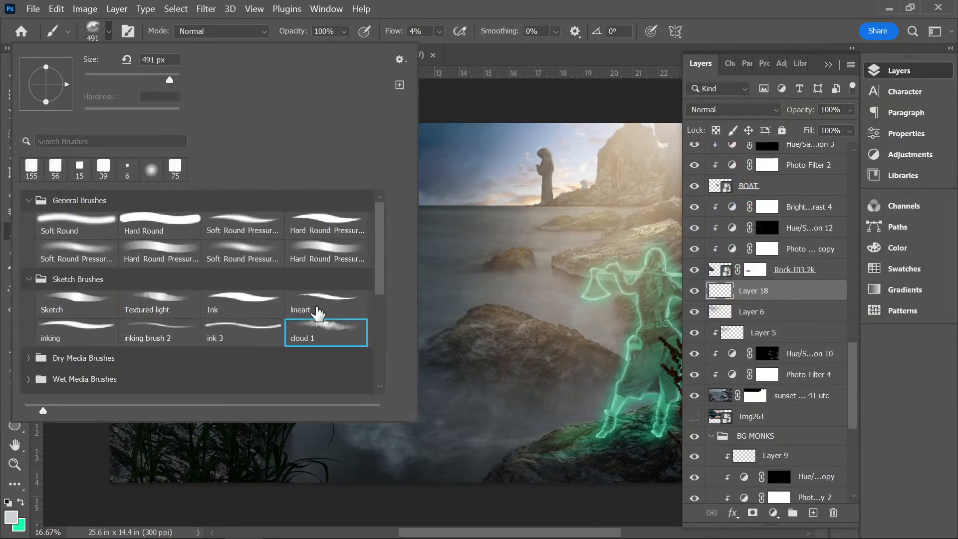
left_click(435, 11)
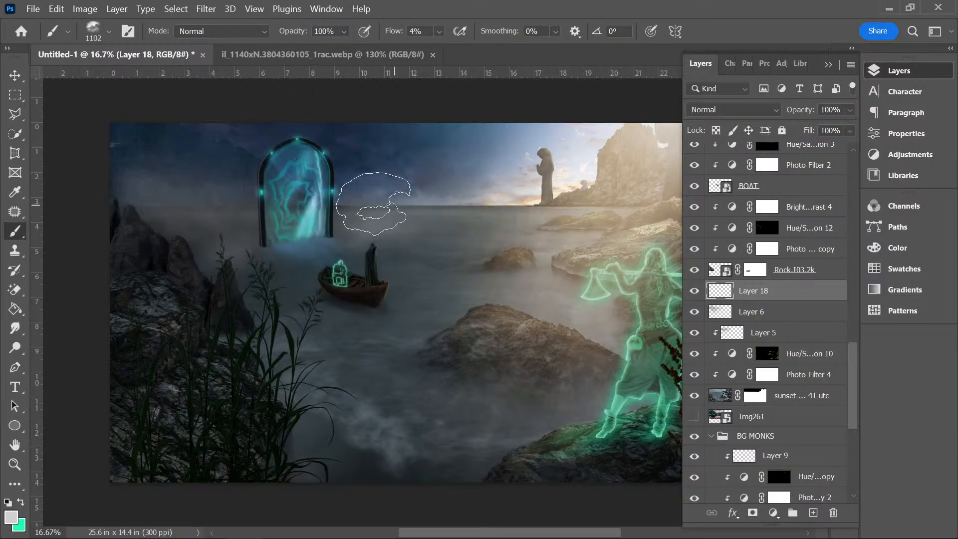
mouse_move(113, 205)
left_mouse_down()
mouse_move(170, 228)
mouse_move(198, 255)
mouse_move(127, 224)
mouse_move(125, 205)
mouse_move(150, 198)
mouse_move(221, 229)
left_mouse_up()
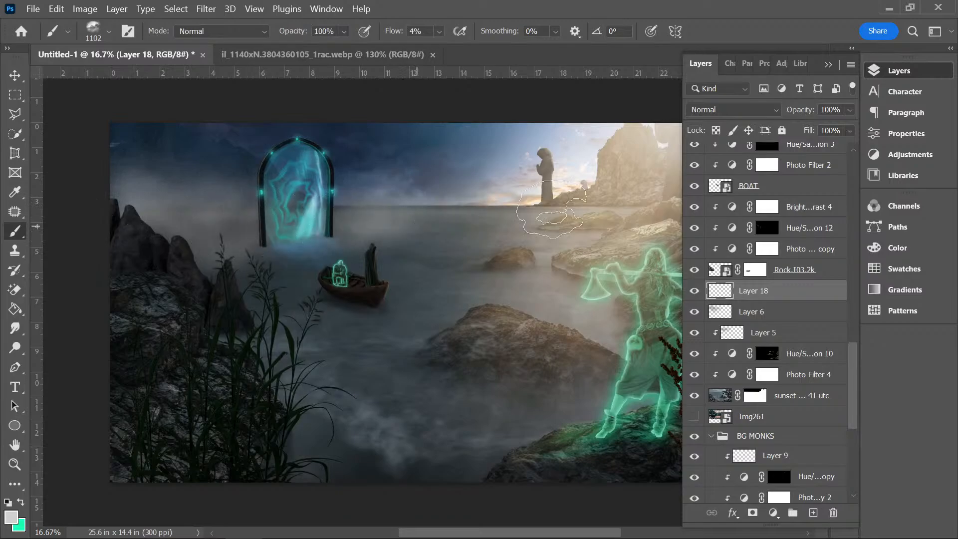
left_click(850, 110)
left_click_drag(851, 126, 833, 128)
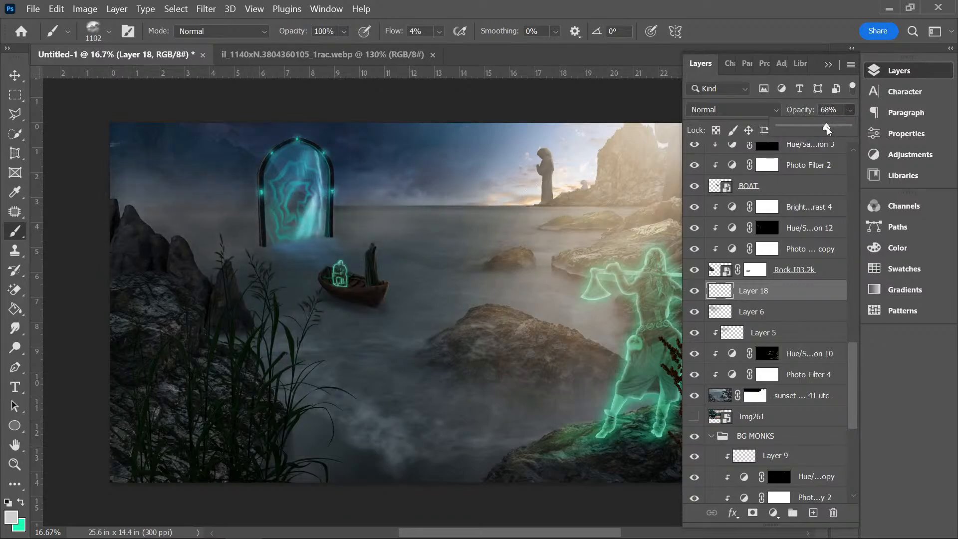
left_click(193, 195)
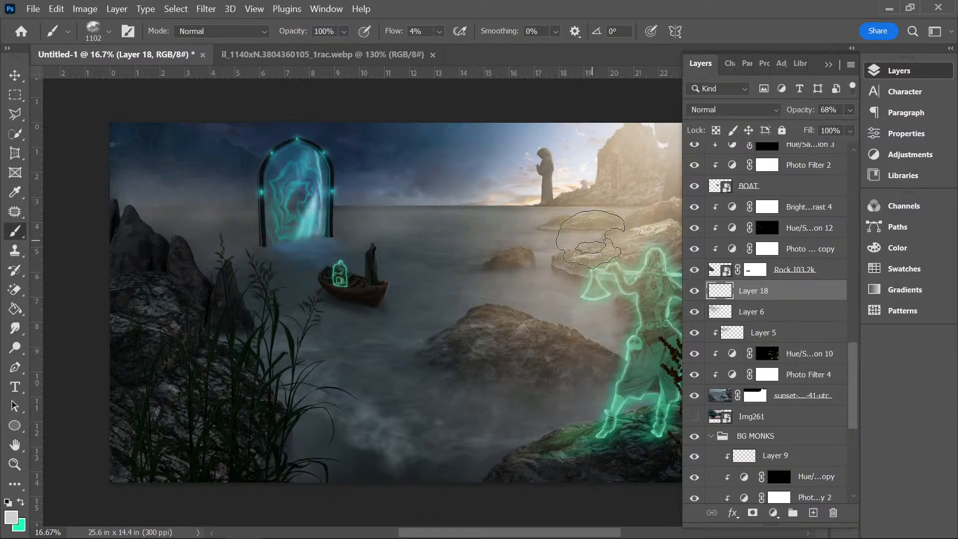
- Choose a light blue foreground colour and brush more mist along the horizon from the tall rocks past the portal
left_click(11, 517)
left_click(732, 220)
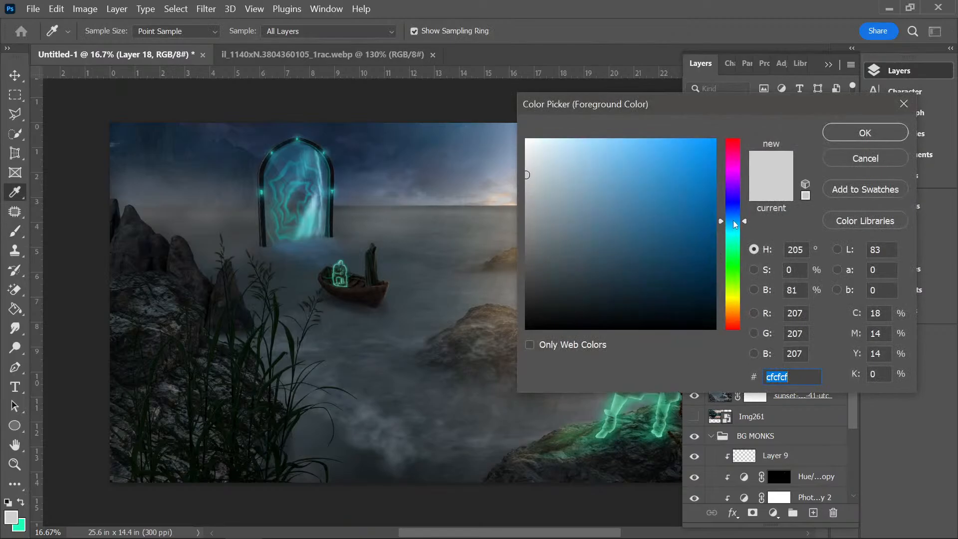
left_click_drag(673, 237, 597, 174)
left_click(865, 133)
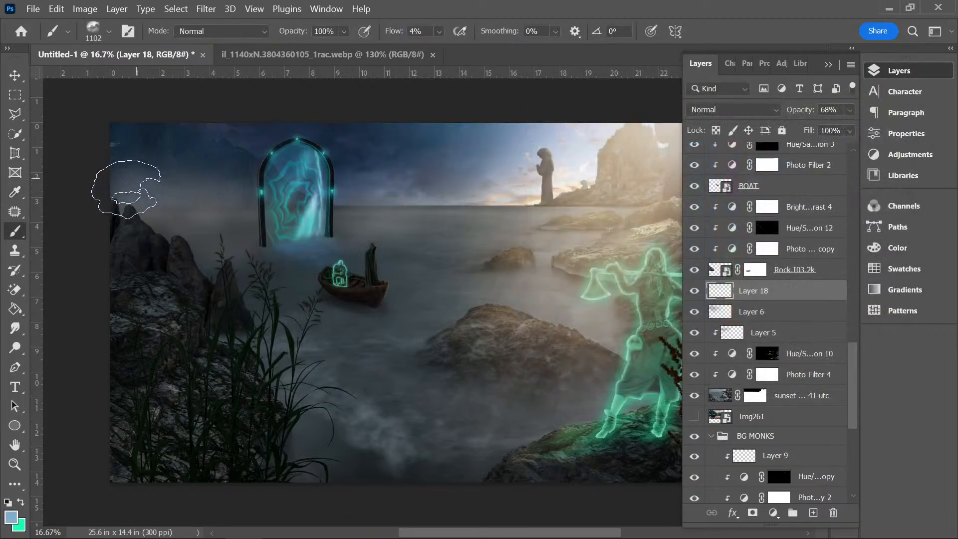
mouse_move(127, 190)
left_mouse_down()
mouse_move(230, 193)
mouse_move(265, 205)
mouse_move(252, 187)
mouse_move(317, 186)
mouse_move(357, 229)
mouse_move(454, 216)
left_mouse_up()
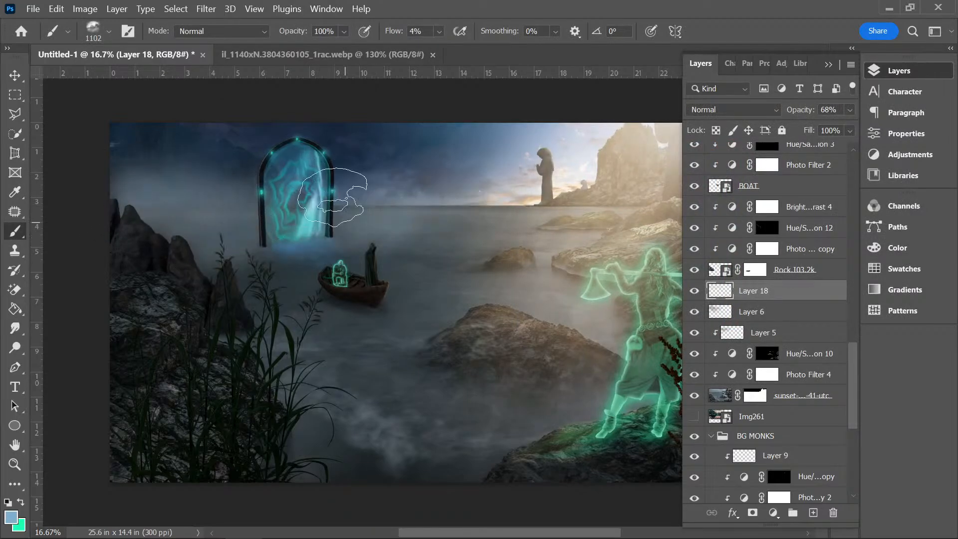
left_click_drag(332, 197, 500, 199)
left_click_drag(229, 231, 479, 222)
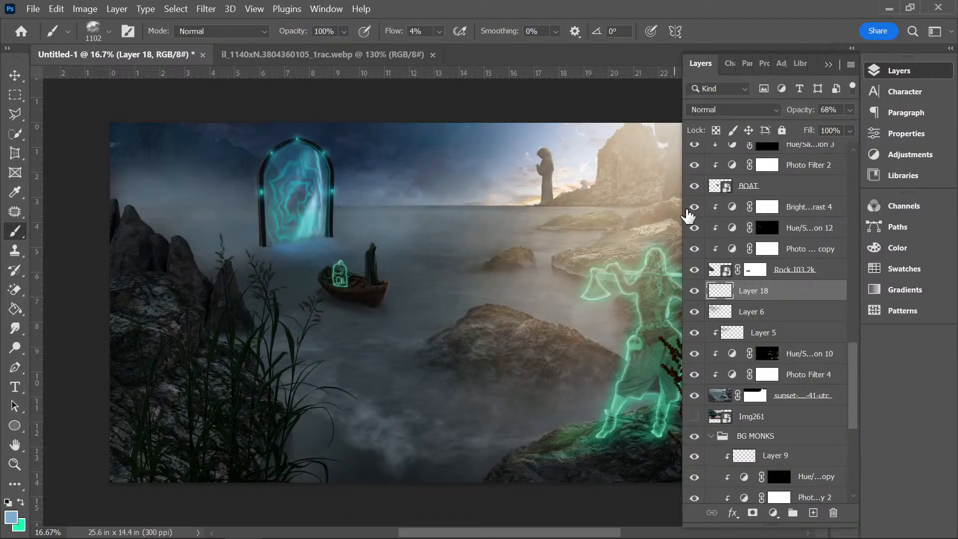
- Darken the horizon mist with dark blue 234d6b strokes on Layer 18 and set the layer opacity to 59%
left_click(11, 516)
left_click_drag(663, 229, 654, 251)
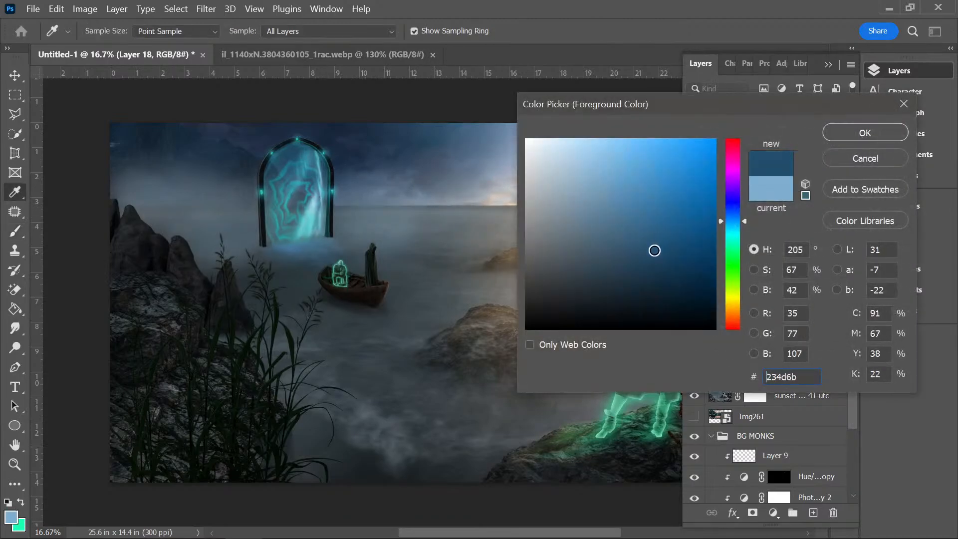
left_click(873, 135)
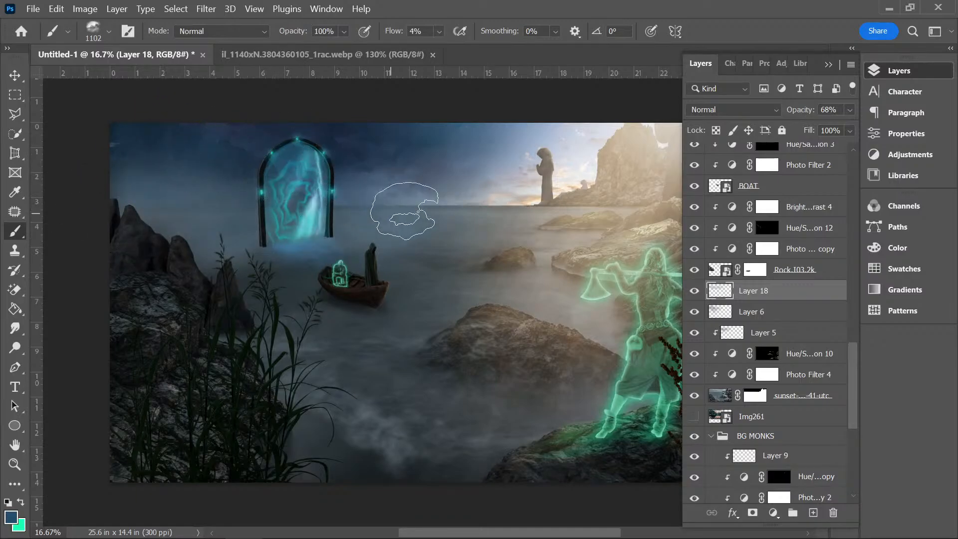
left_click(849, 110)
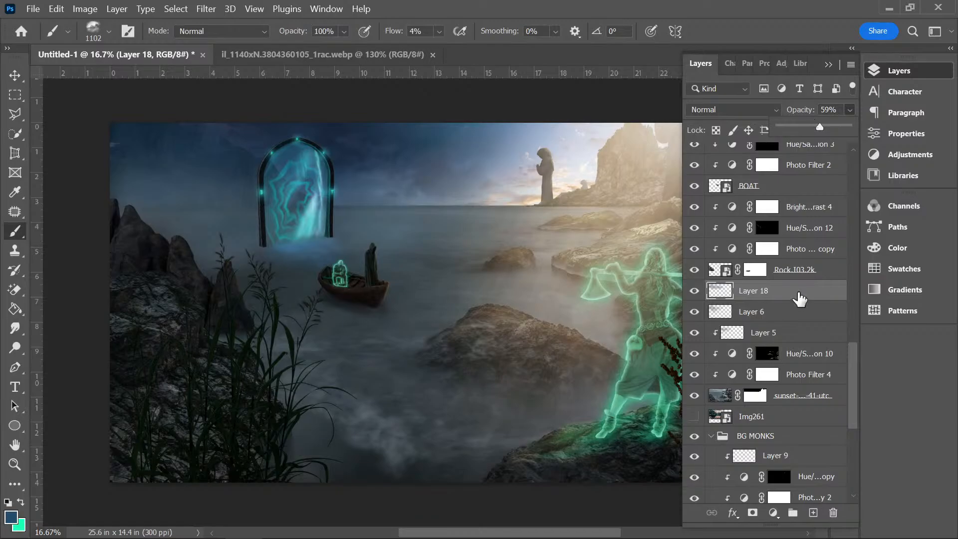
- Swap the foreground and background colours and set the foreground to a bright cyan based on the portal's glow
left_click(20, 502)
left_click(11, 517)
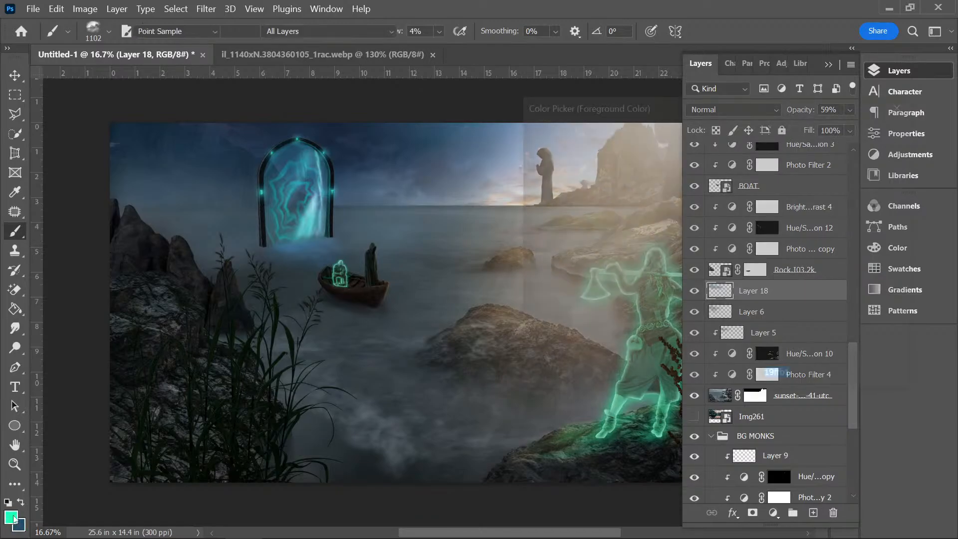
left_click(325, 190)
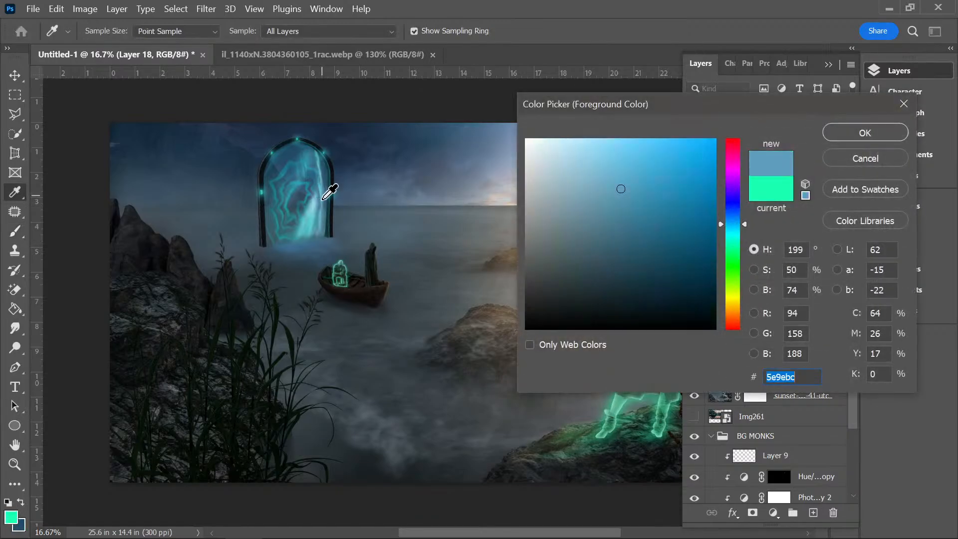
left_click(293, 238)
left_click_drag(696, 168, 707, 159)
left_click(864, 133)
key("b")
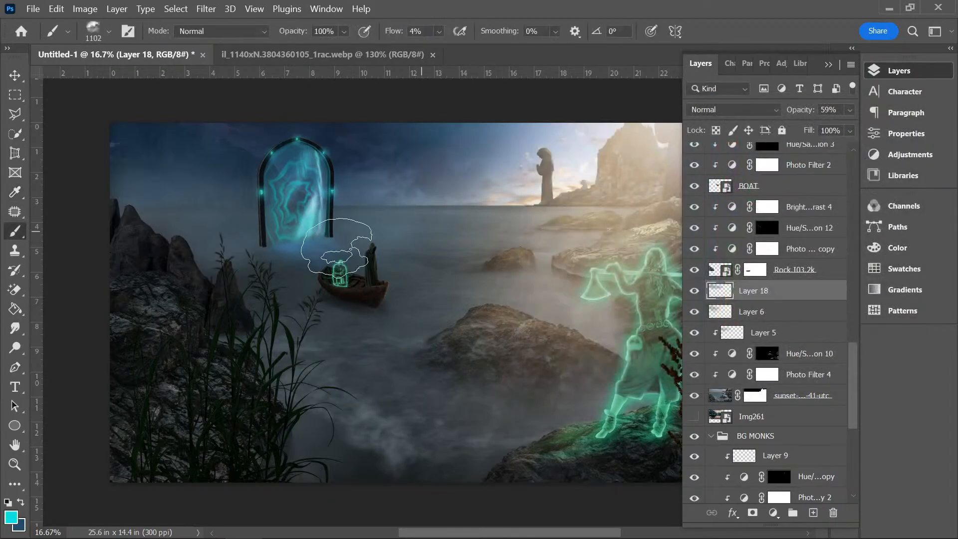
- Try the cloud 1 brush at 69 px with the cyan colour, and undo back to the 59% layer opacity
left_click(109, 31)
left_click_drag(124, 77, 116, 79)
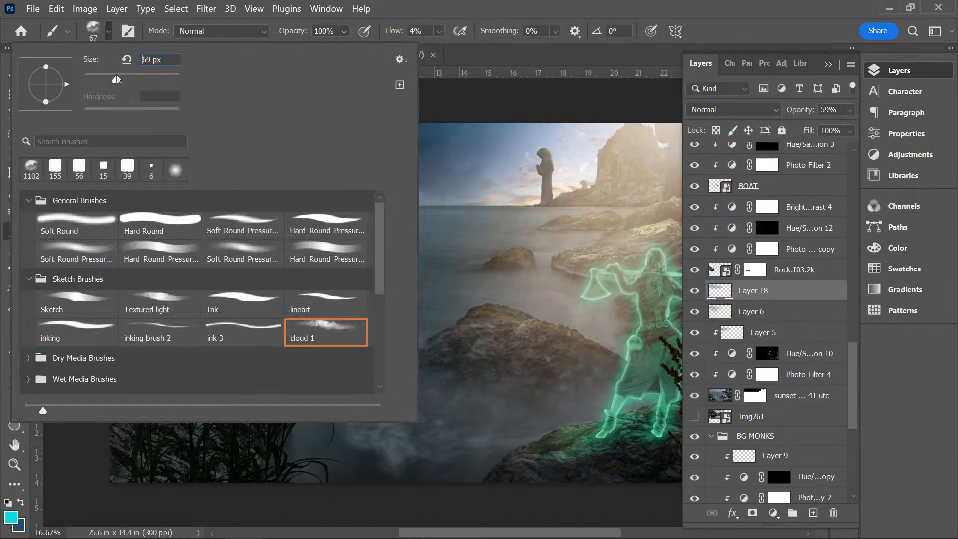
left_click(449, 9)
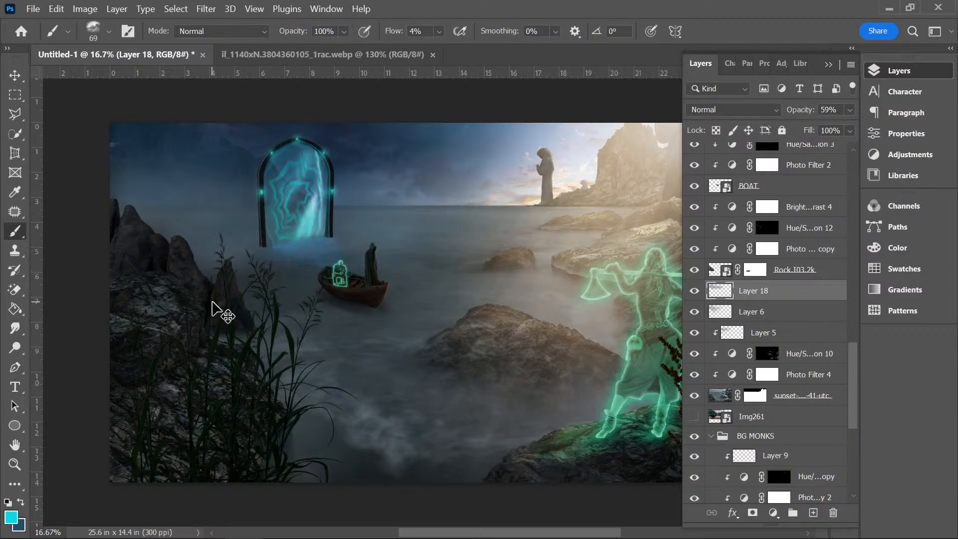
key("ctrl+z")
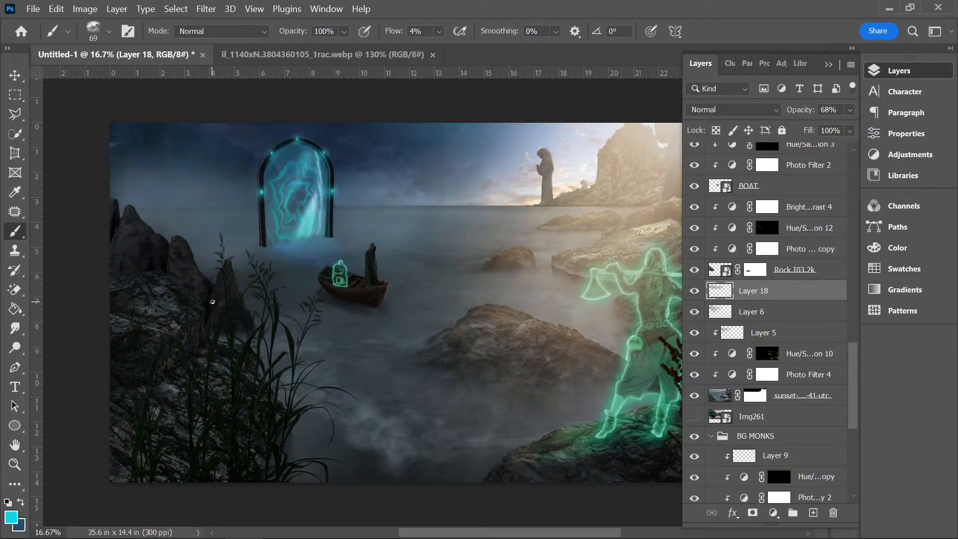
left_click(57, 9)
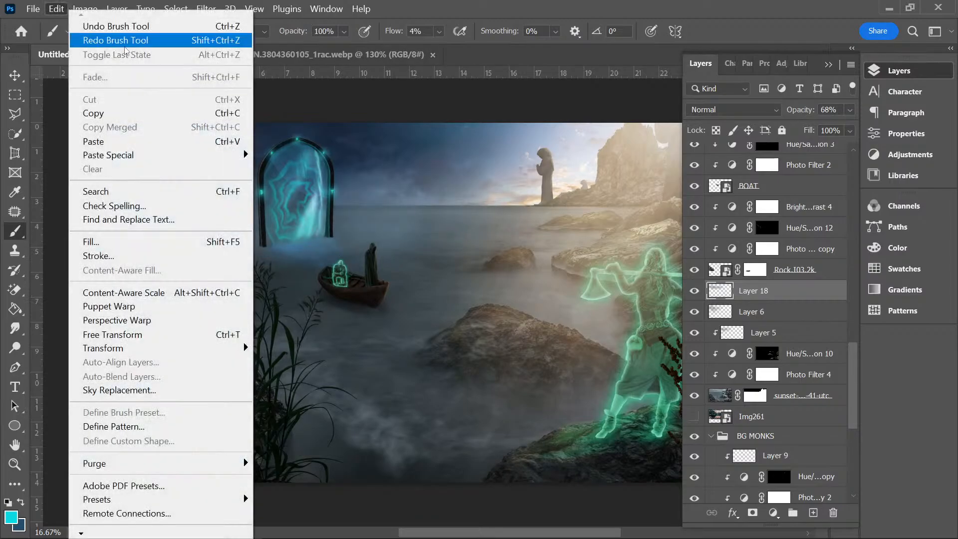
left_click(127, 40)
left_click(56, 9)
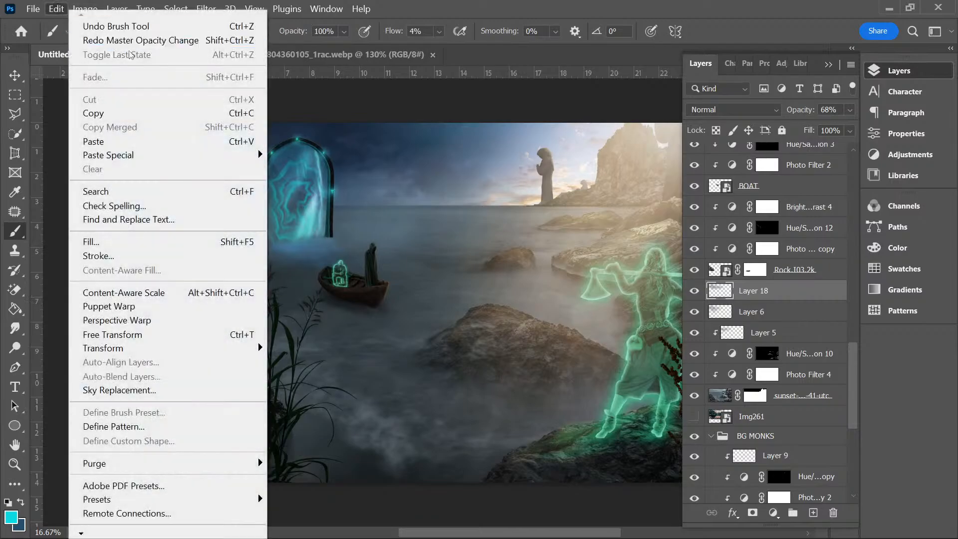
left_click(164, 41)
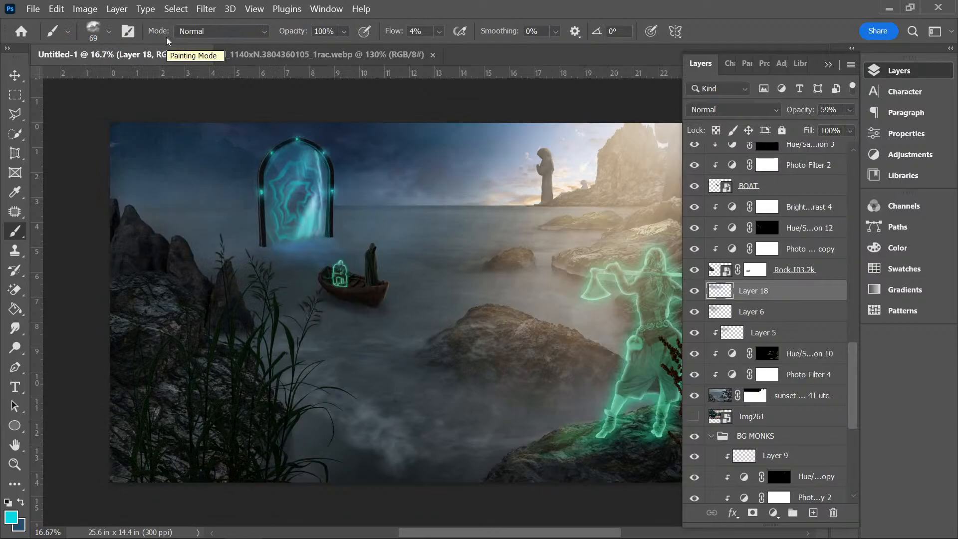
- Paint a cyan glow on the mist beneath the portal with a Soft Round Pressure brush at 161 px
left_click(108, 32)
left_click(77, 253)
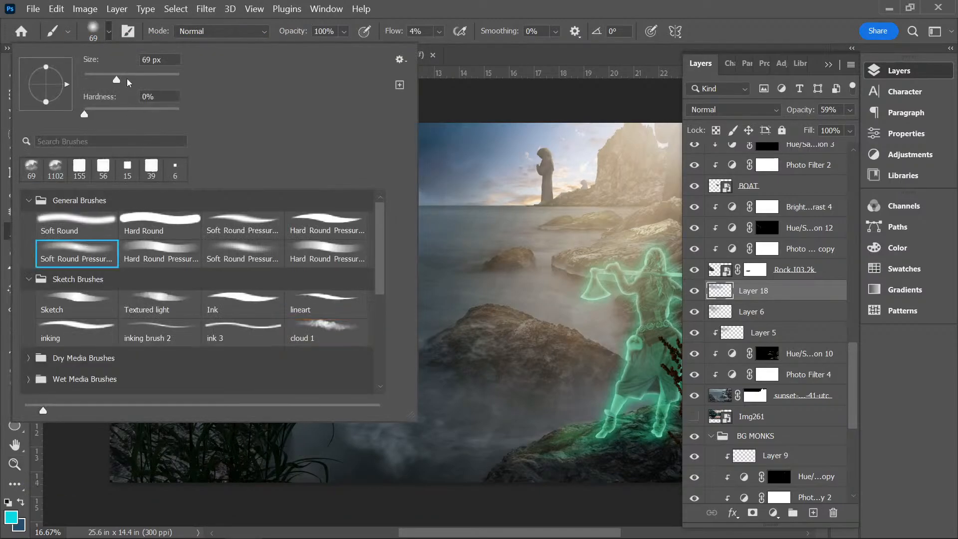
left_click(494, 20)
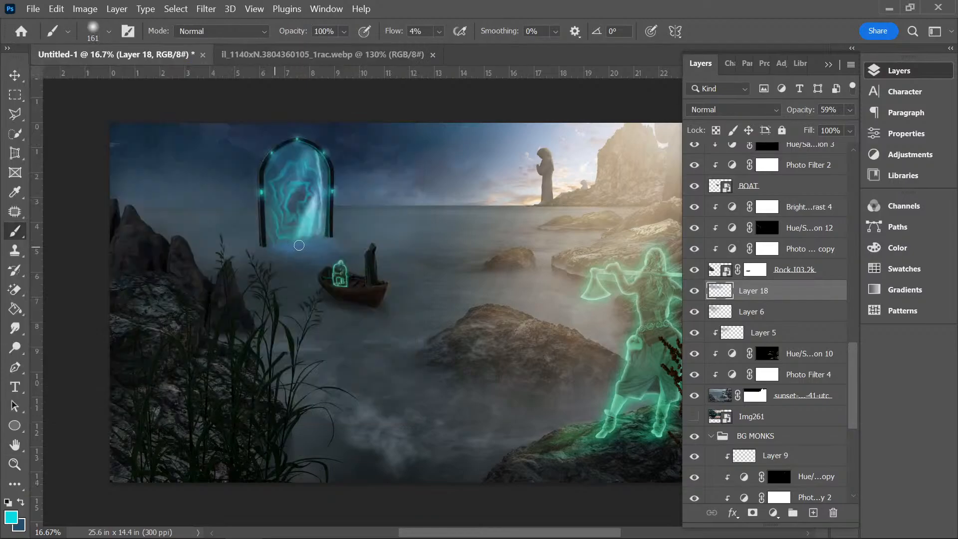
mouse_move(299, 248)
left_mouse_down()
mouse_move(355, 241)
mouse_move(308, 253)
left_mouse_up()
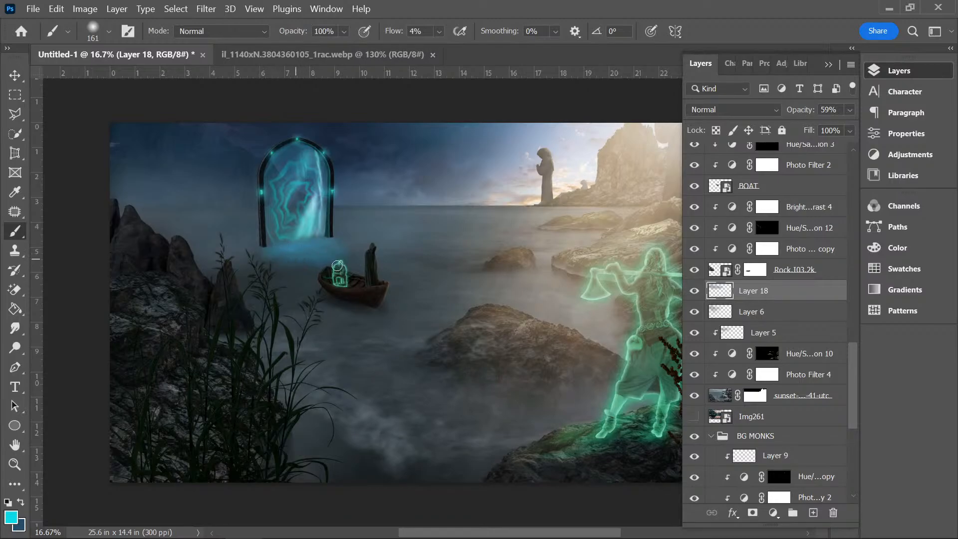
- Add a new layer above the portal arch's Hue/Saturation 5 adjustment and clip it to the Forged Iron Arch layer
key("ctrl+plus")
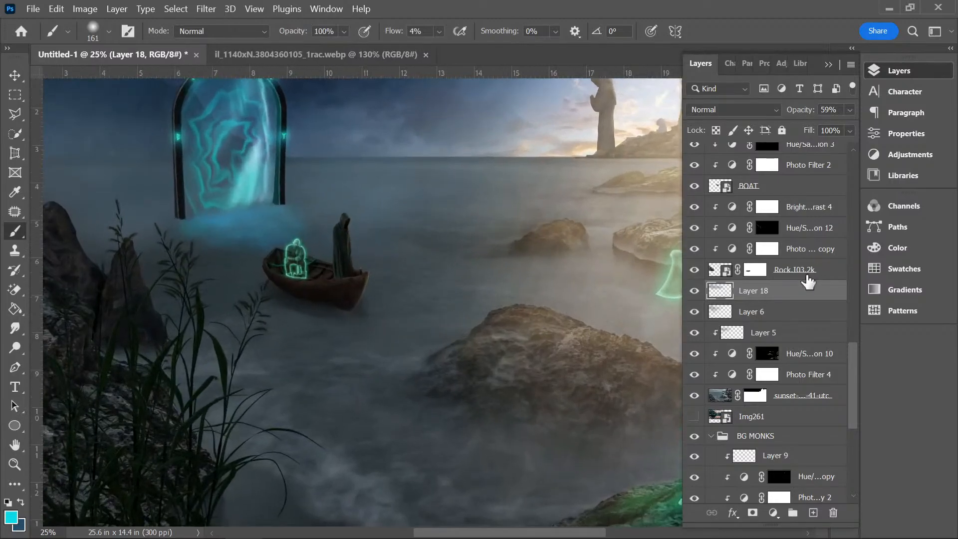
key("v")
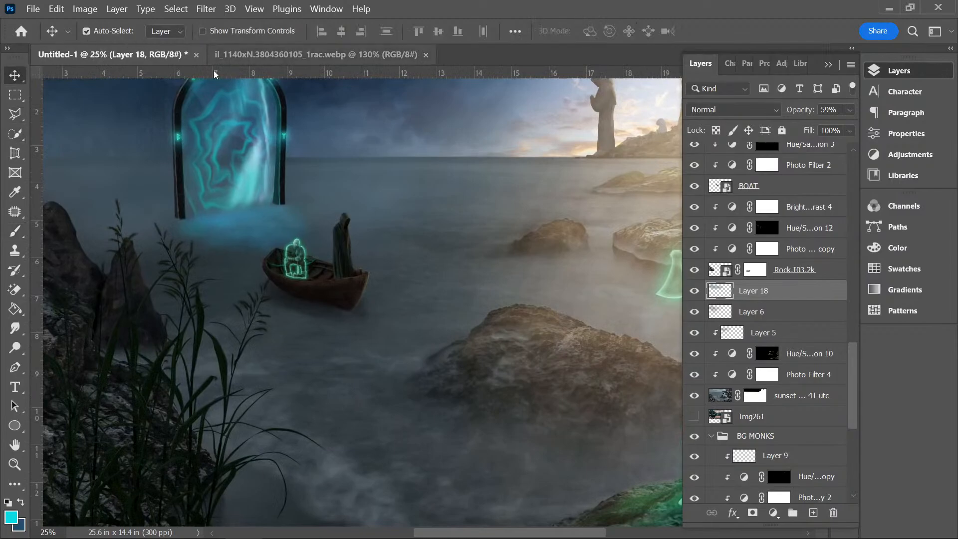
left_click(182, 159)
left_click(87, 31)
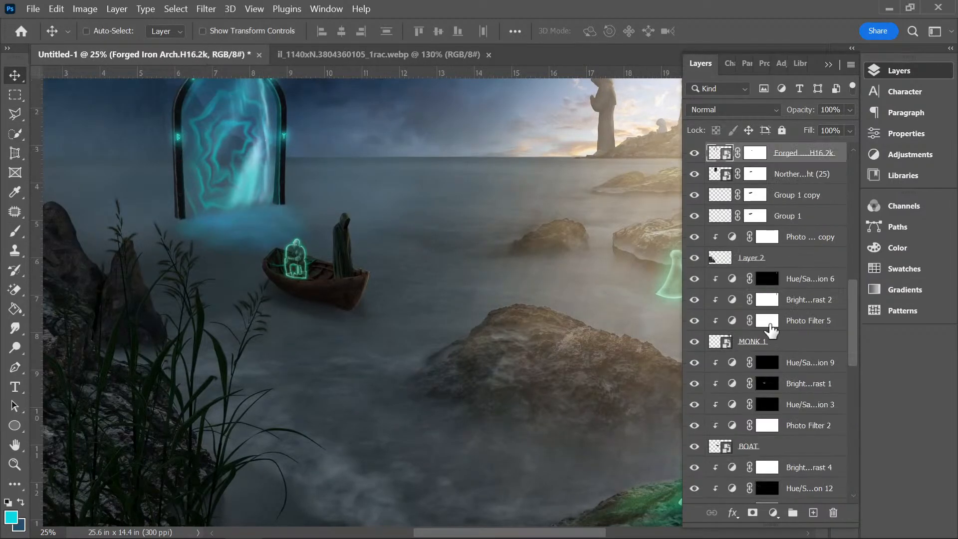
scroll(853, 296, "up", 4)
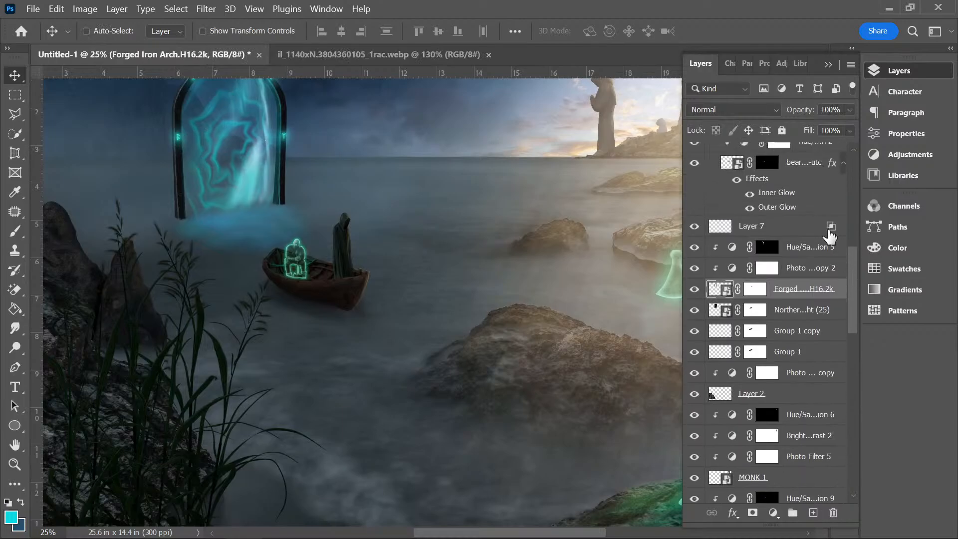
left_click(809, 248)
left_click(814, 512)
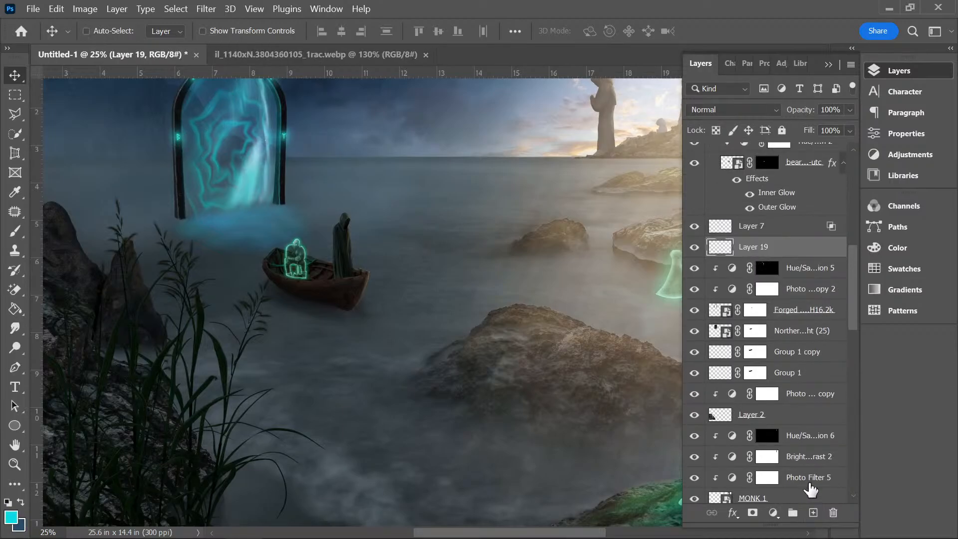
right_click(786, 250)
left_click(649, 344)
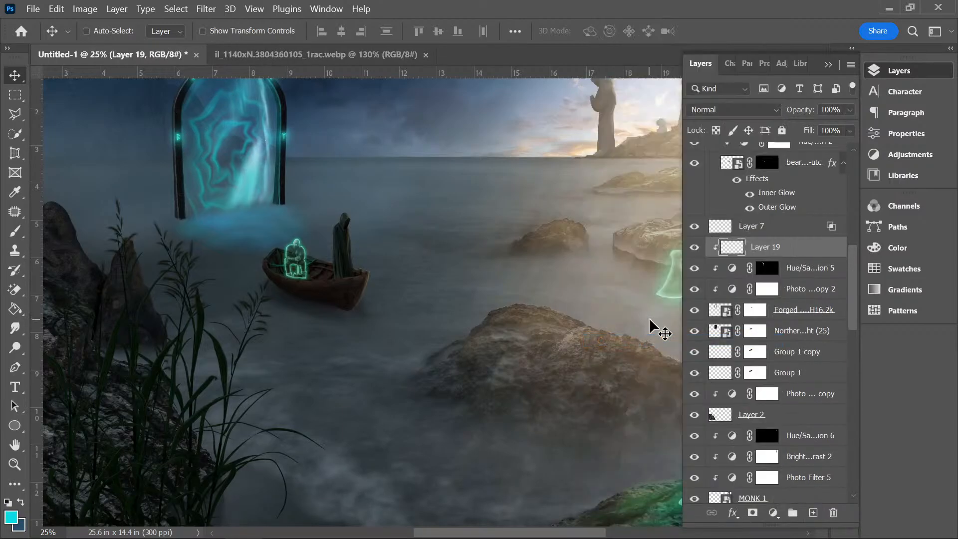
- Sample near-black 060606 from the dark foreground rocks as the foreground colour
left_click(15, 191)
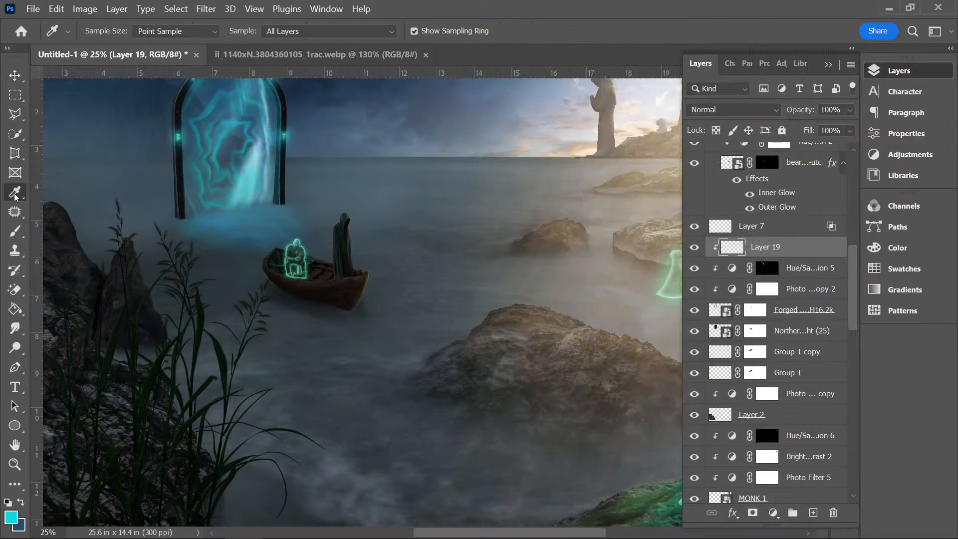
left_click(100, 279)
key("ctrl+plus")
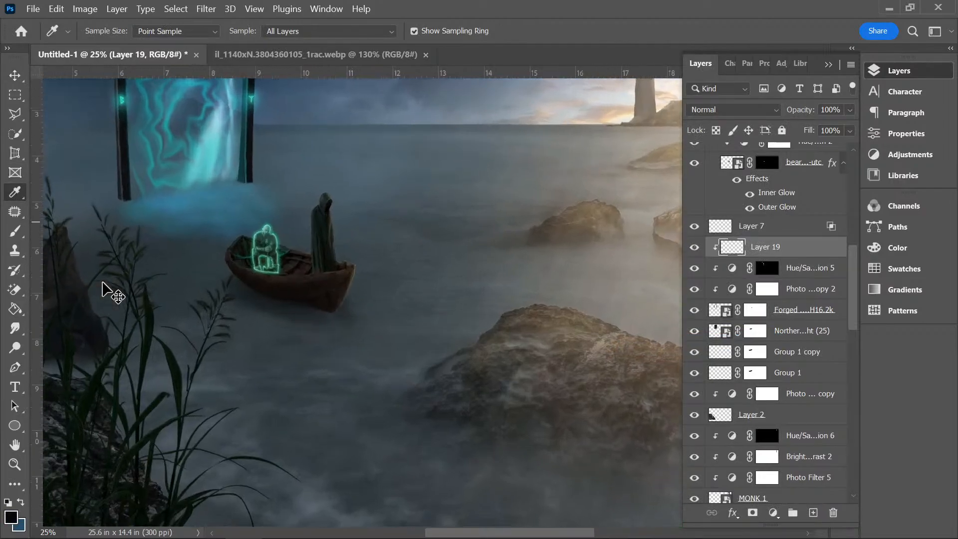
left_click_drag(547, 532, 494, 532)
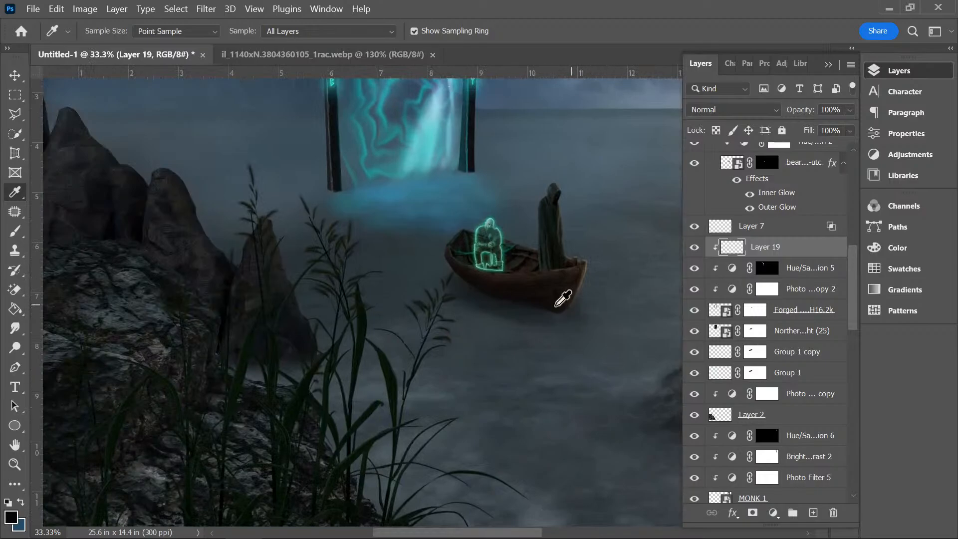
key("ctrl+plus")
left_click(828, 65)
left_click_drag(823, 268, 815, 171)
- Paint near-black over the light edges of the portal's arch frame on Layer 19 with the Textured light brush at 28 px
left_click(18, 231)
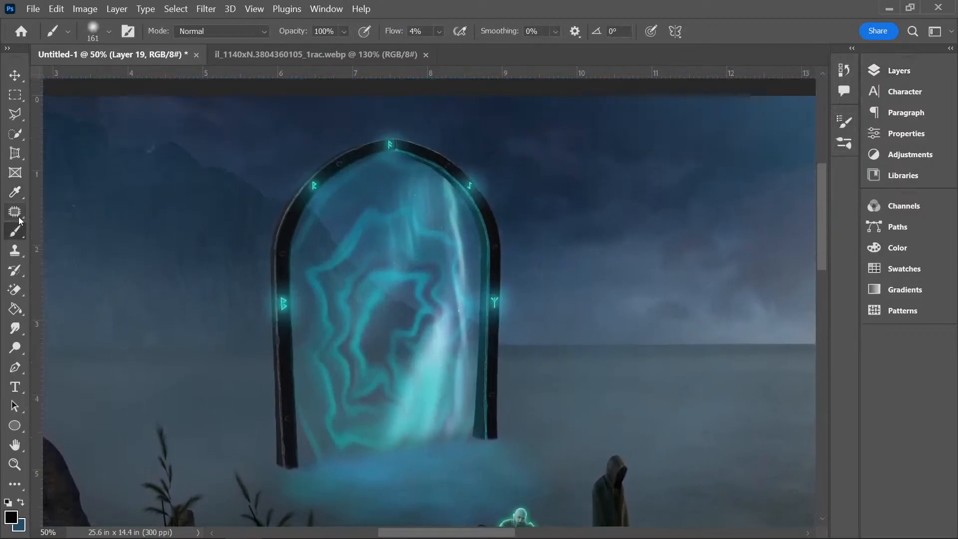
left_click(106, 32)
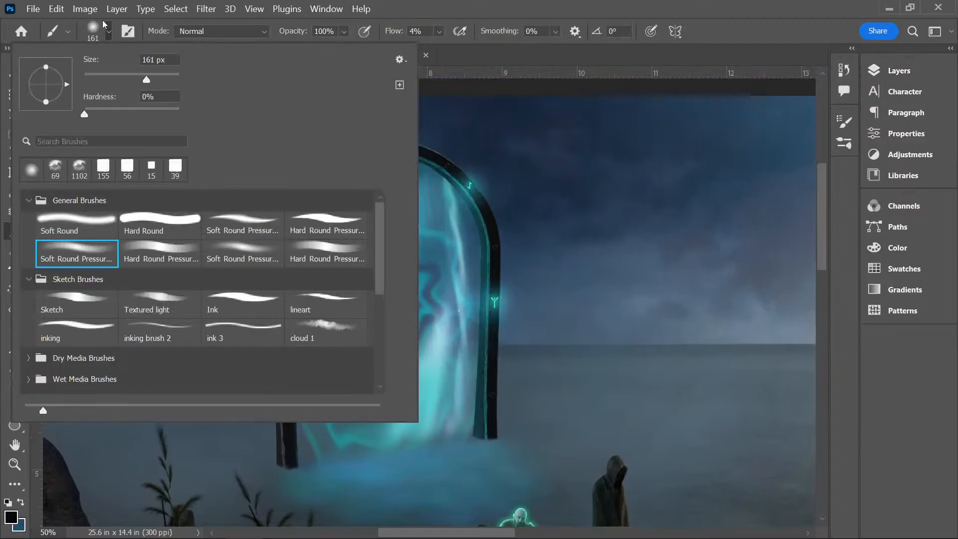
left_click(159, 300)
left_click_drag(106, 75, 97, 75)
left_click(441, 10)
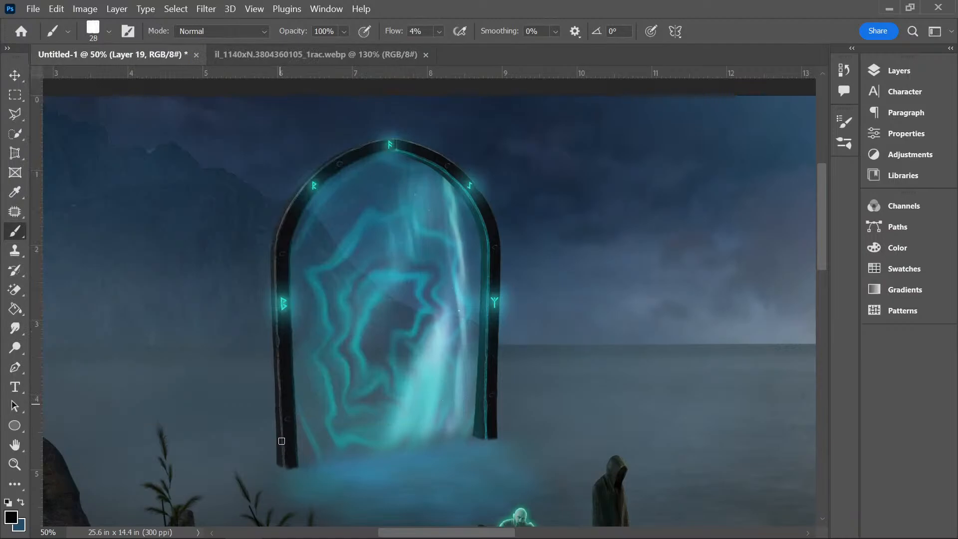
mouse_move(281, 441)
left_mouse_down()
mouse_move(282, 462)
mouse_move(277, 402)
mouse_move(283, 442)
left_mouse_up()
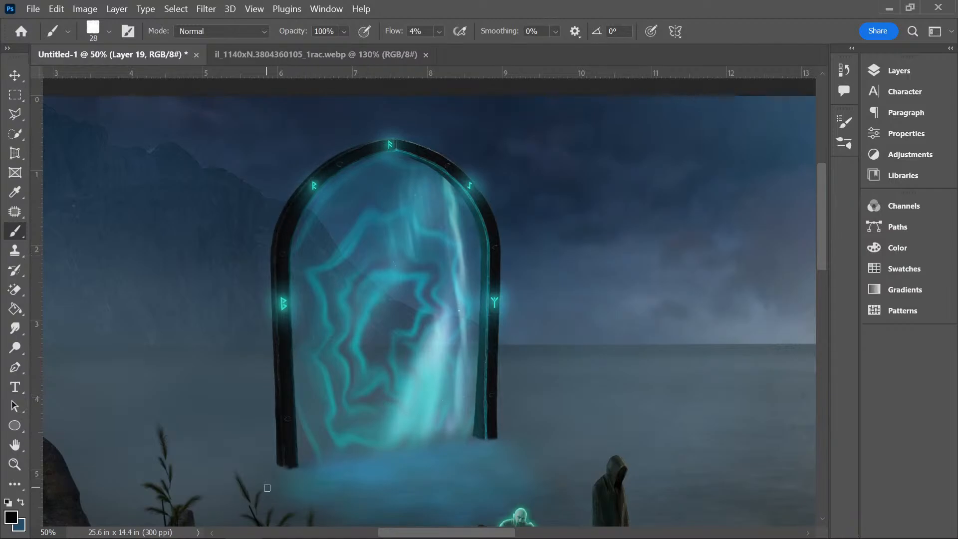
- Set the foreground colour to a pale yellow, try it on the arch frame and undo the trial strokes
left_click(18, 517)
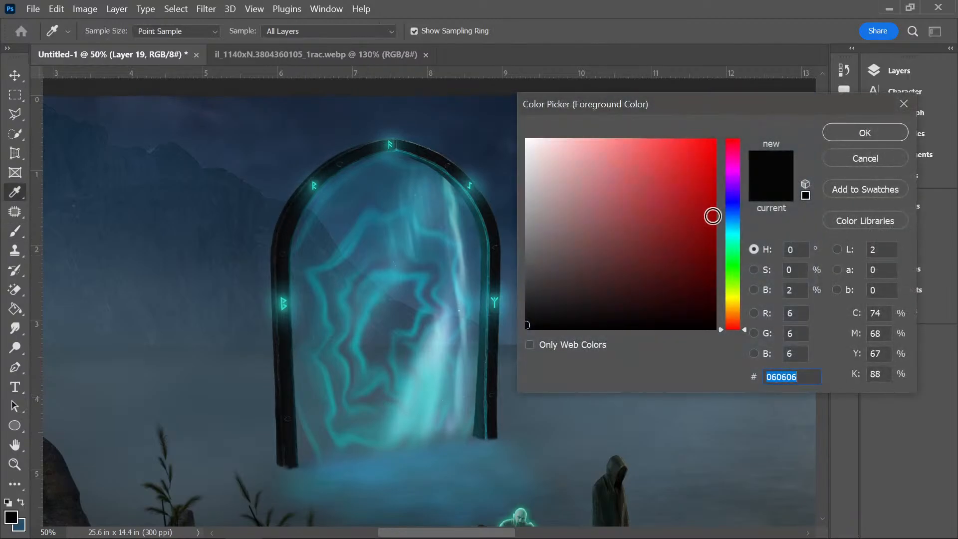
left_click(733, 302)
left_click_drag(684, 224, 593, 142)
left_click(865, 132)
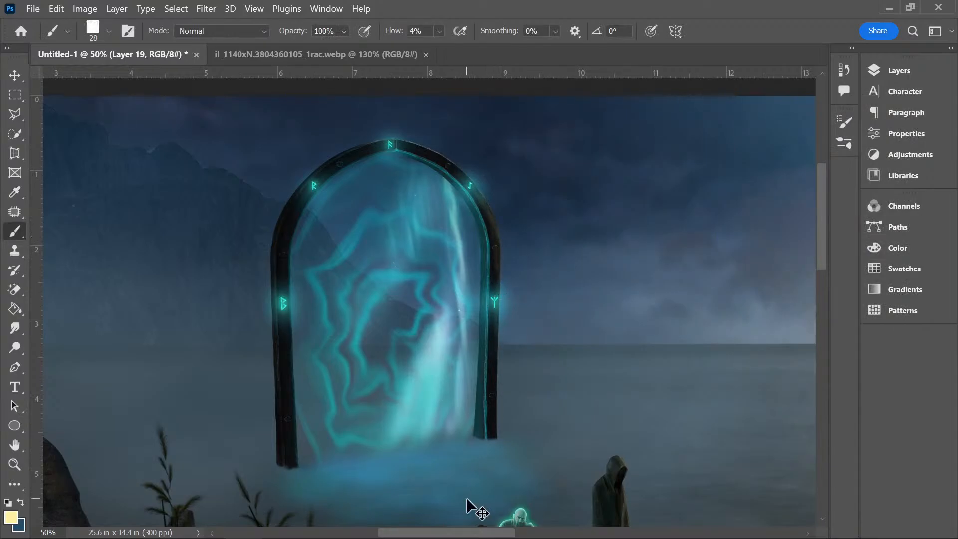
key("ctrl+z")
key("ctrl+z")
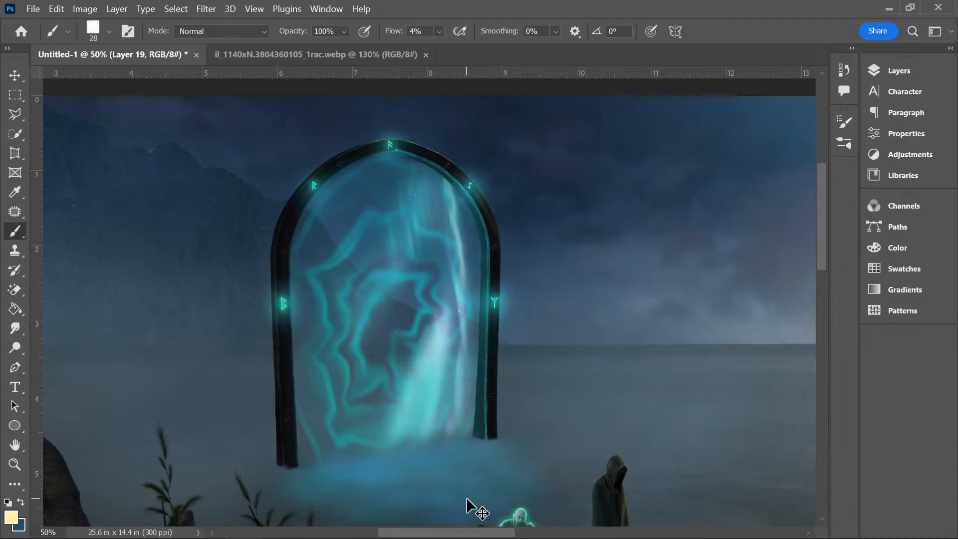
- Add a Hue/Saturation adjustment above Hue/Saturation 5 and colorize the arch with Hue 53, Saturation 25 and Lightness +9
left_click(913, 70)
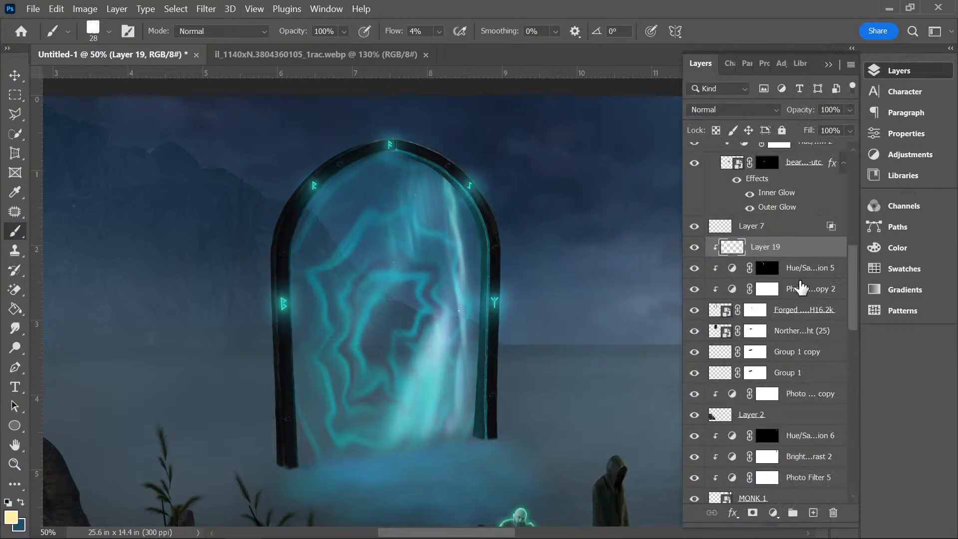
left_click(806, 268)
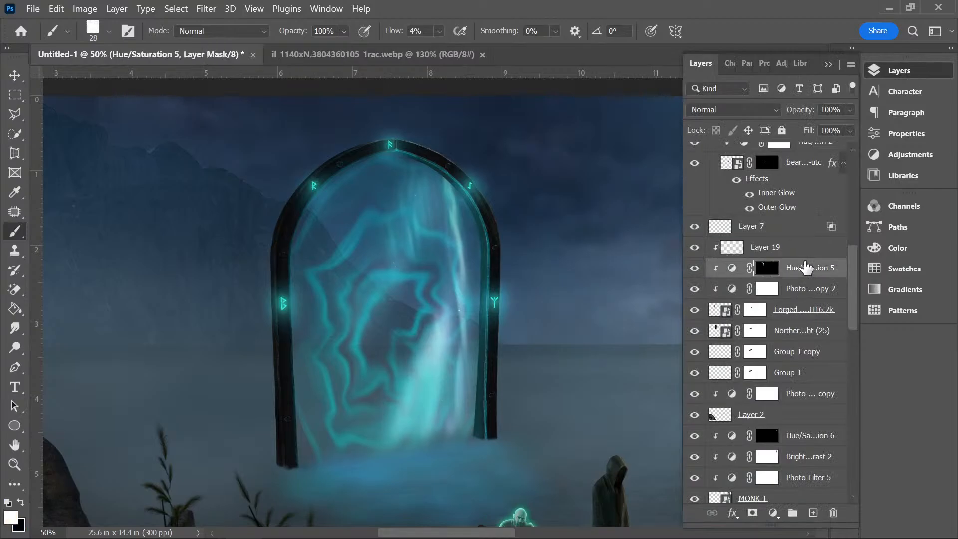
left_click(773, 514)
left_click(809, 365)
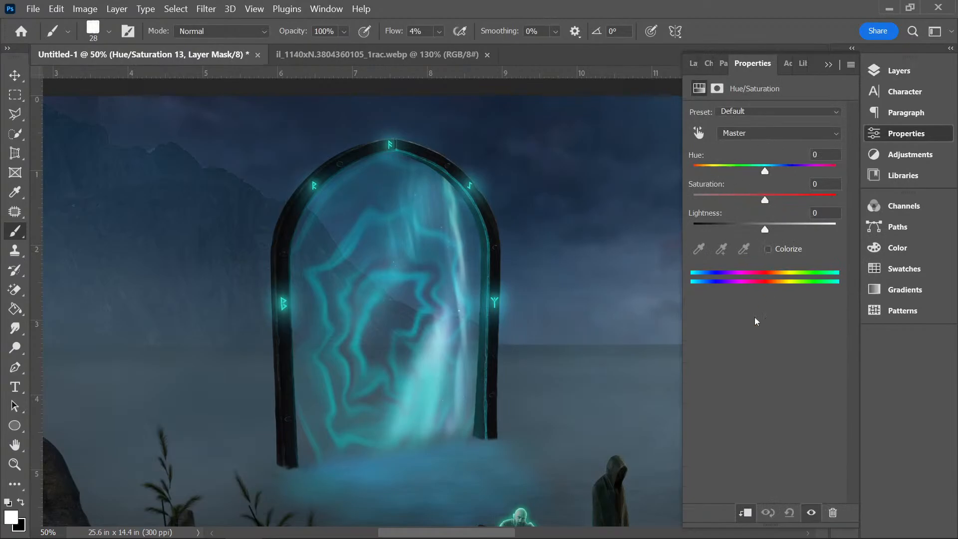
left_click(768, 250)
left_click_drag(695, 171, 719, 167)
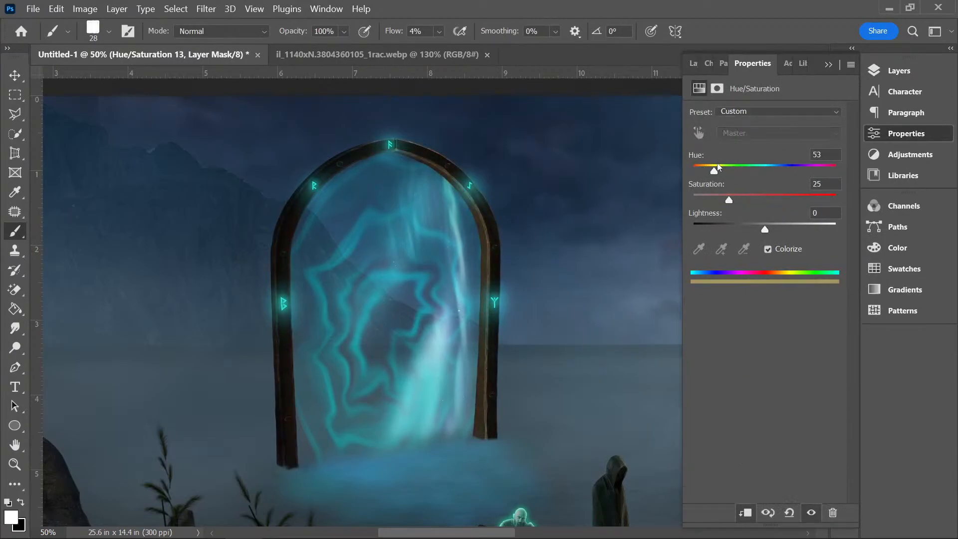
left_click(786, 224)
left_click_drag(783, 229, 778, 228)
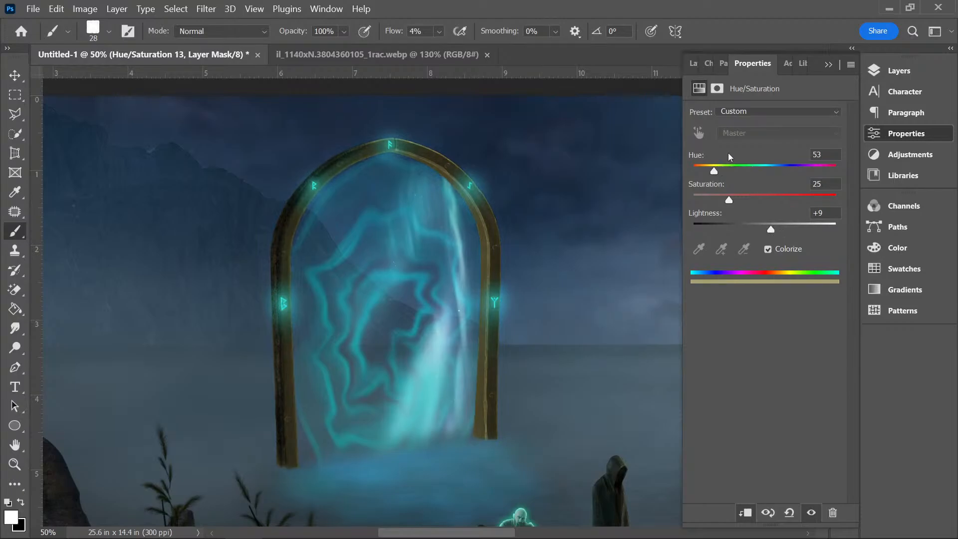
- Invert the mask of the Hue/Saturation 13 adjustment to black and activate the Brush tool on it
left_click(893, 71)
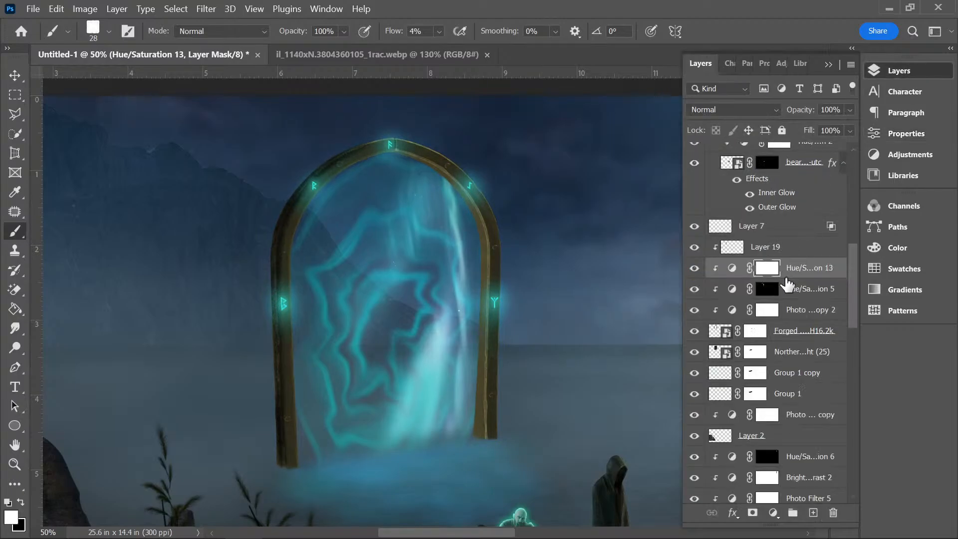
scroll(767, 288, "down", 2)
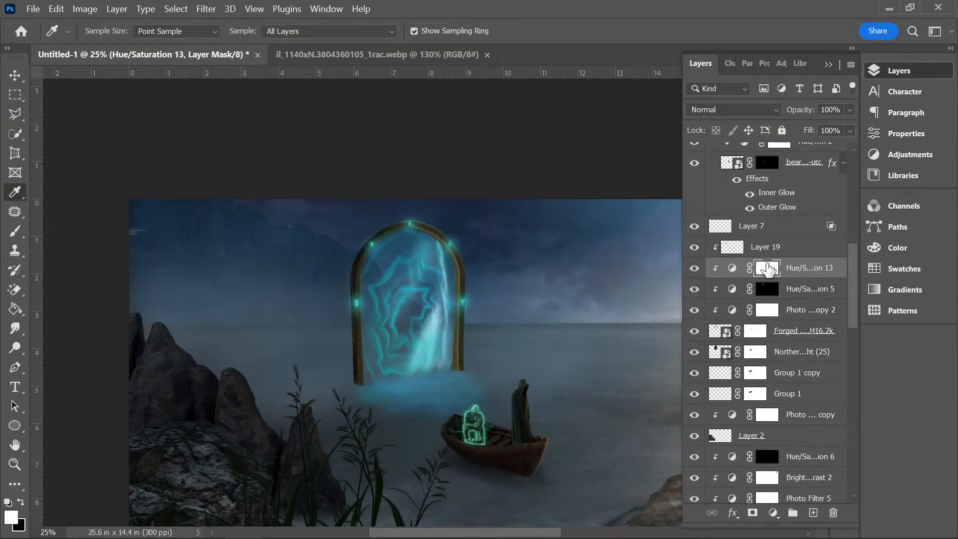
key("ctrl+i")
scroll(769, 270, "up", 2)
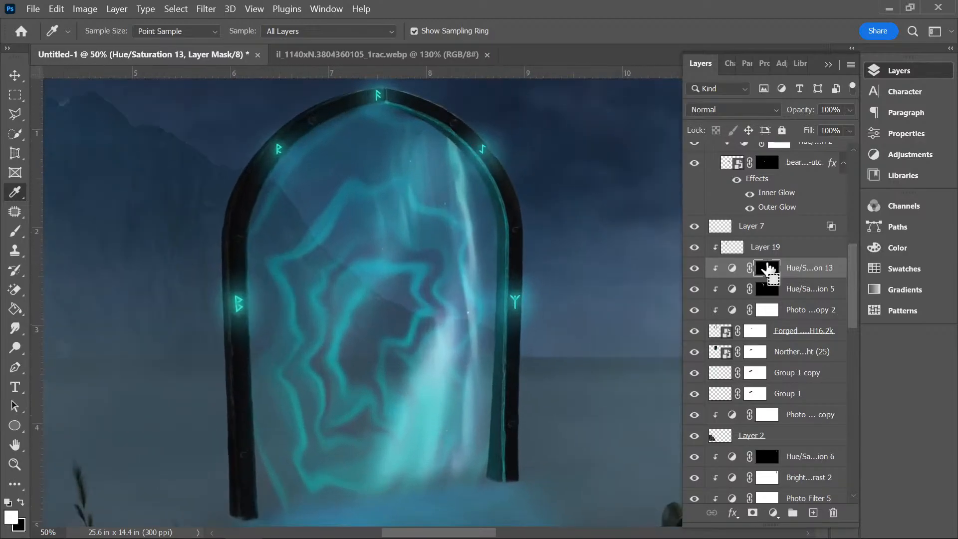
key("b")
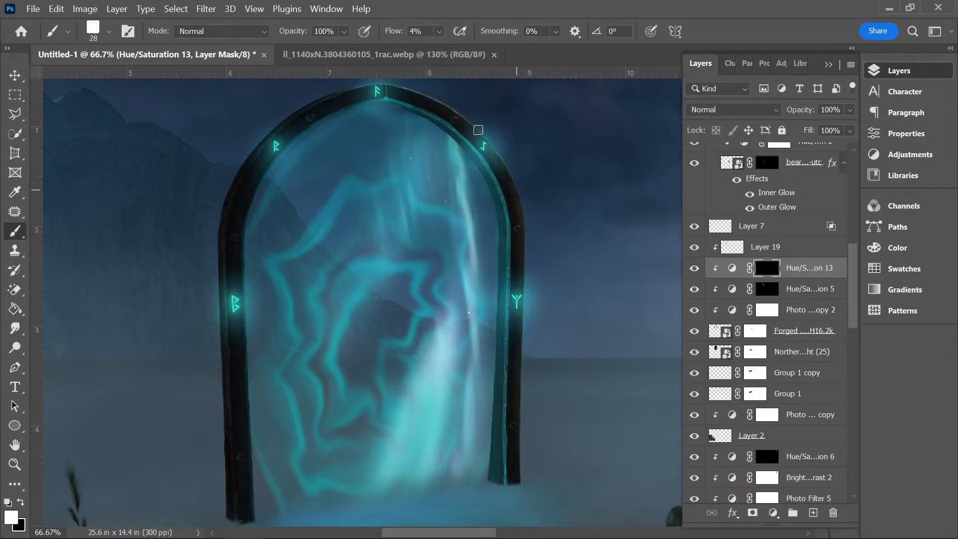
- Add a new empty layer directly above Layer 19 in the portal arch's stack
scroll(535, 442, "down", 3)
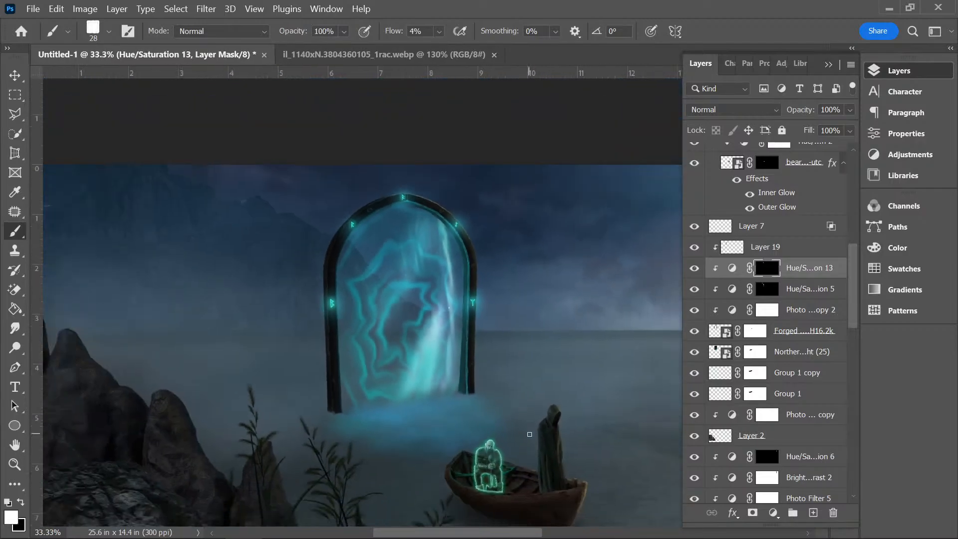
scroll(530, 442, "down", 2)
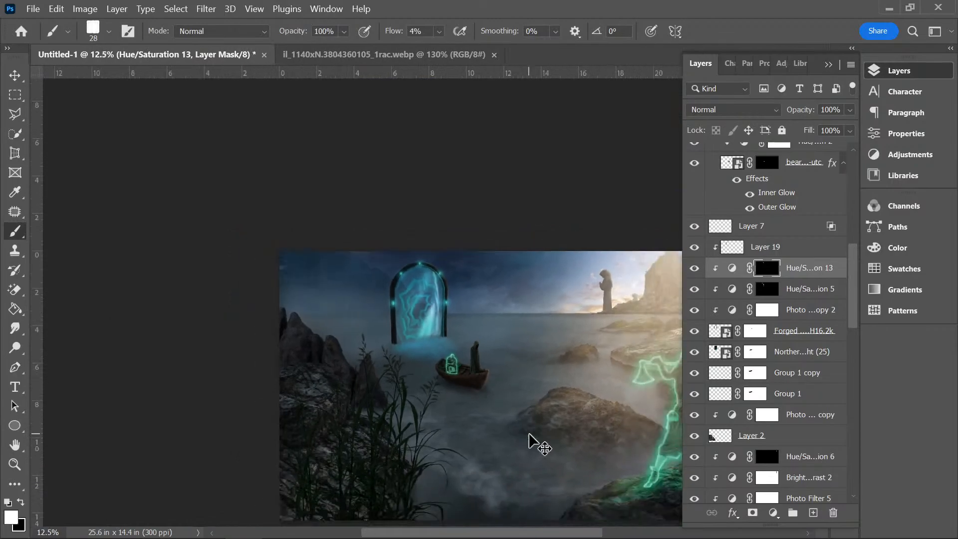
scroll(530, 441, "up", 1)
scroll(532, 442, "up", 1)
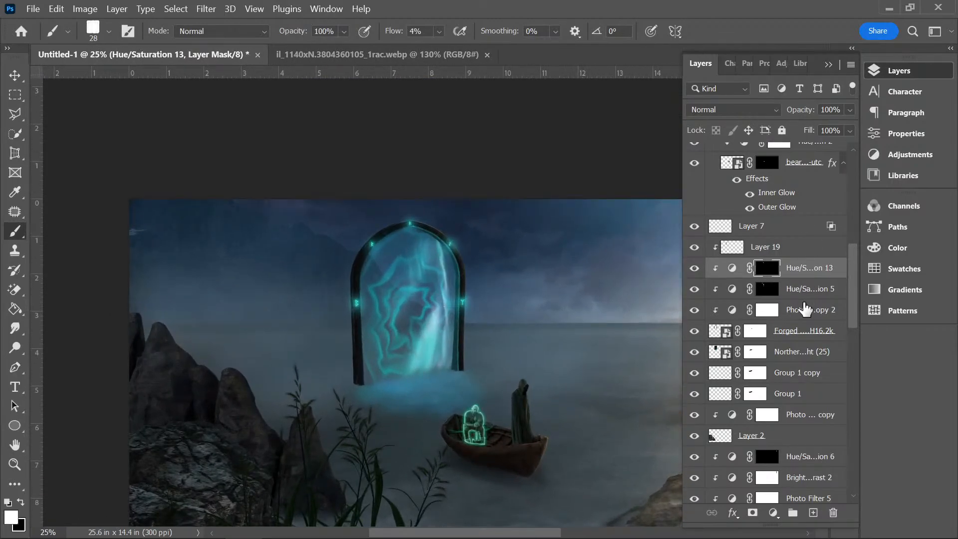
left_click(791, 250)
left_click(813, 513)
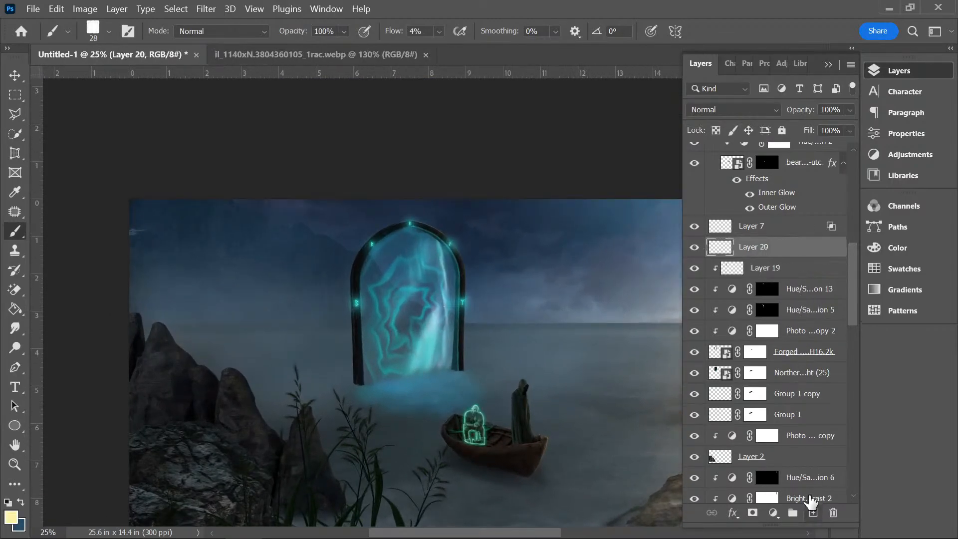
- Clip Layer 20 to the arch and haze its frame with the dark blue colour using a Soft Round Pressure brush at 464 px
left_click(101, 36)
left_click(240, 262)
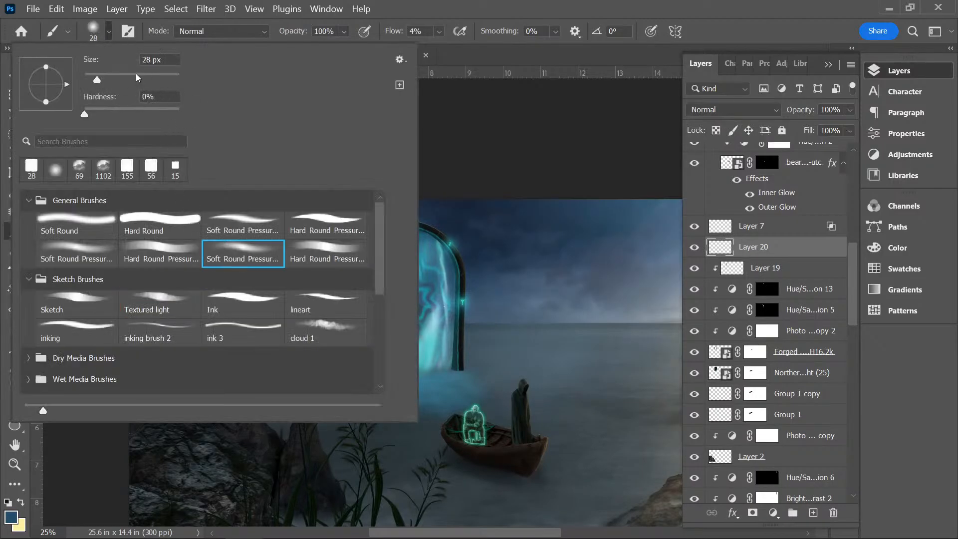
left_click_drag(135, 75, 153, 77)
left_click(463, 13)
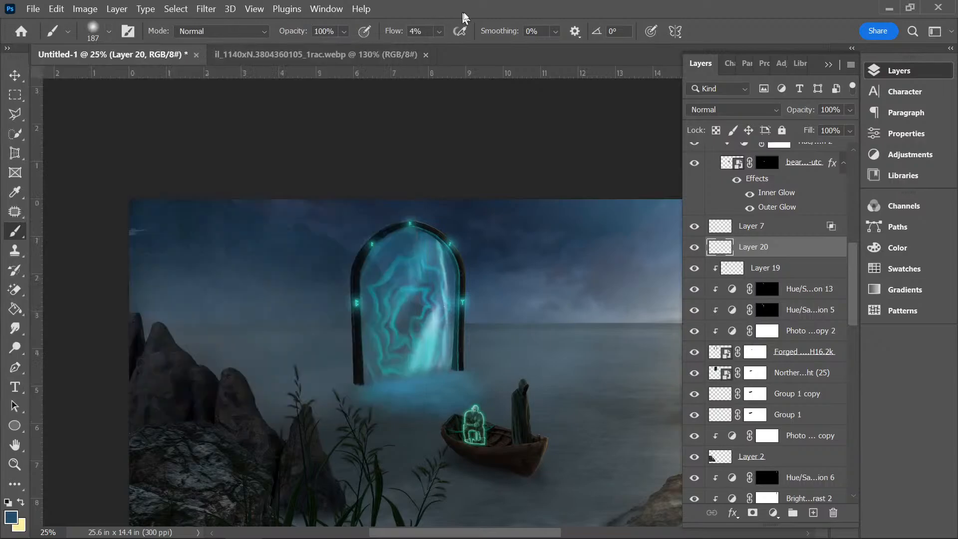
left_click(107, 35)
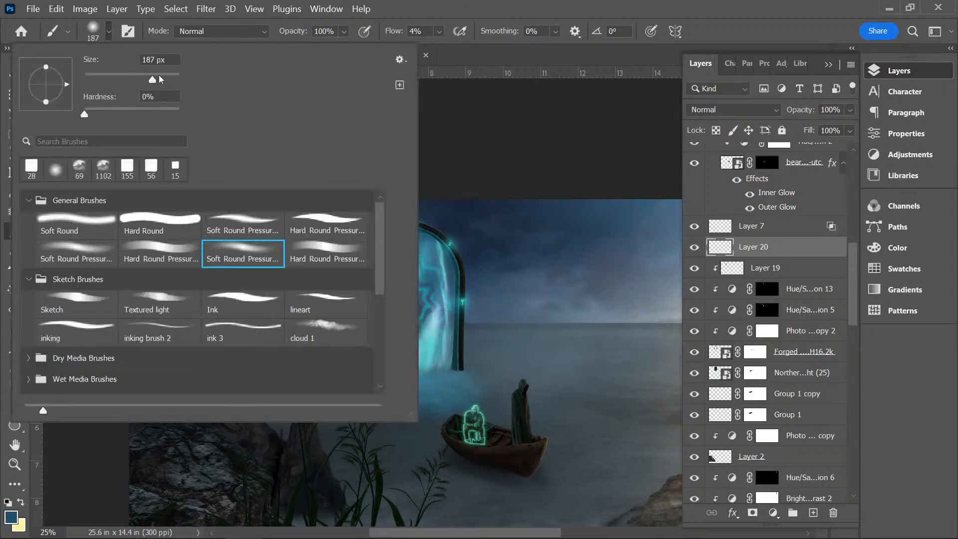
left_click_drag(160, 78, 169, 78)
left_click(474, 12)
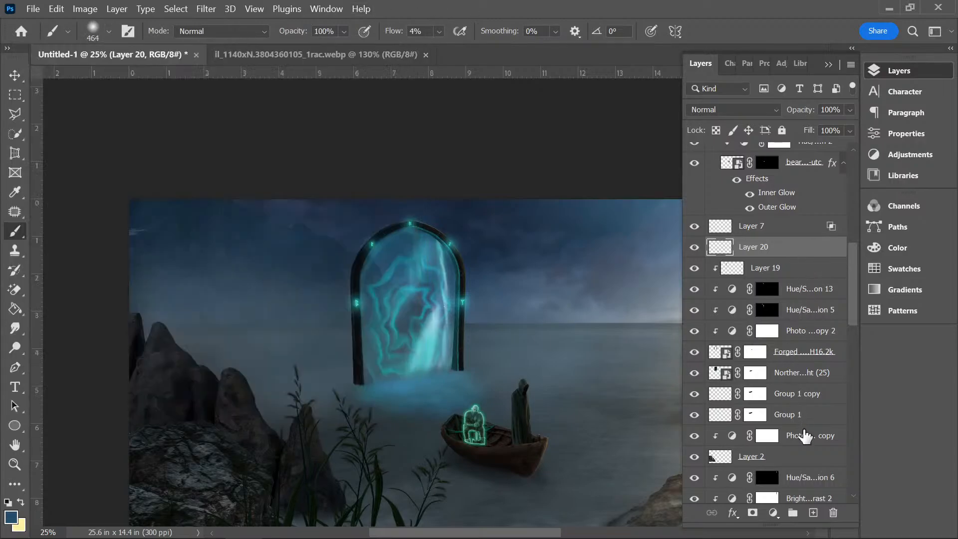
right_click(806, 255)
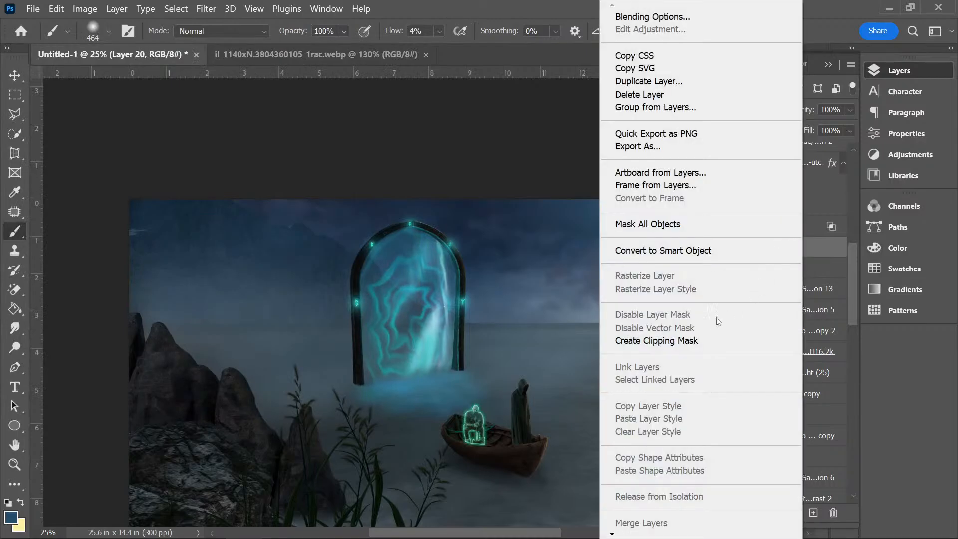
left_click(701, 341)
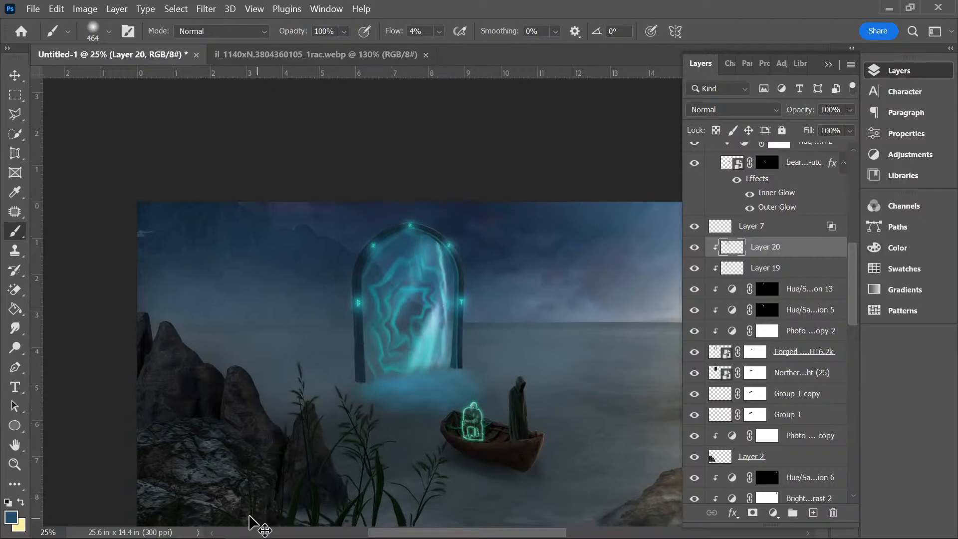
key("ctrl+minus")
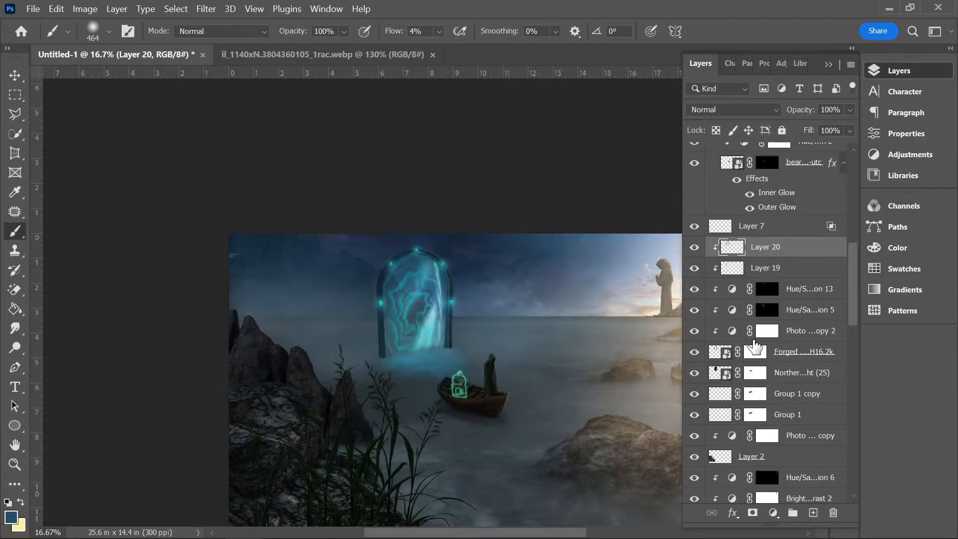
left_click(773, 330)
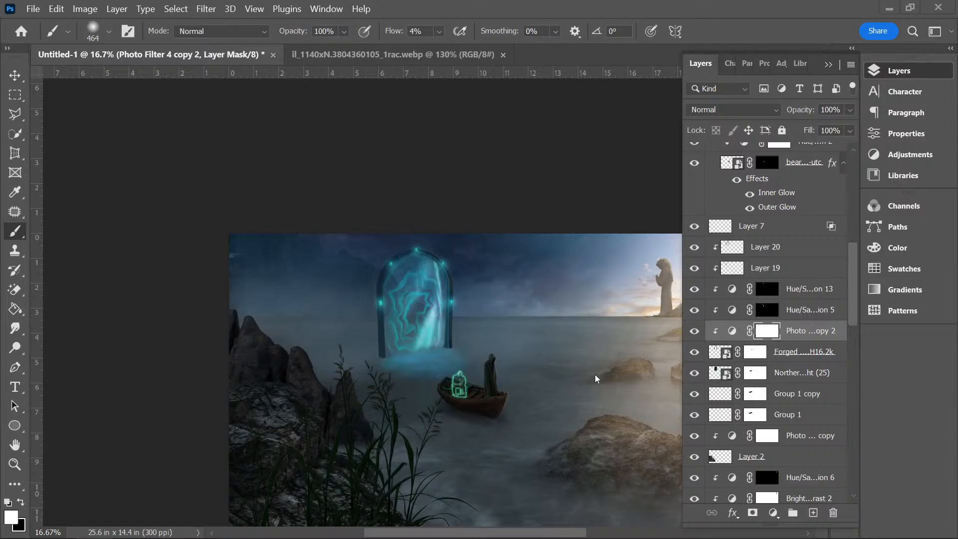
key("ctrl+plus")
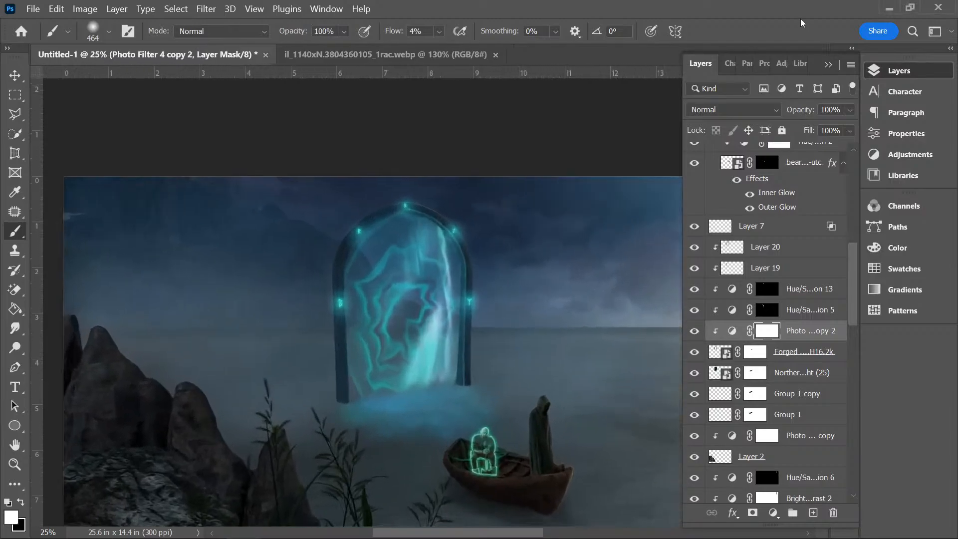
key("ctrl+plus")
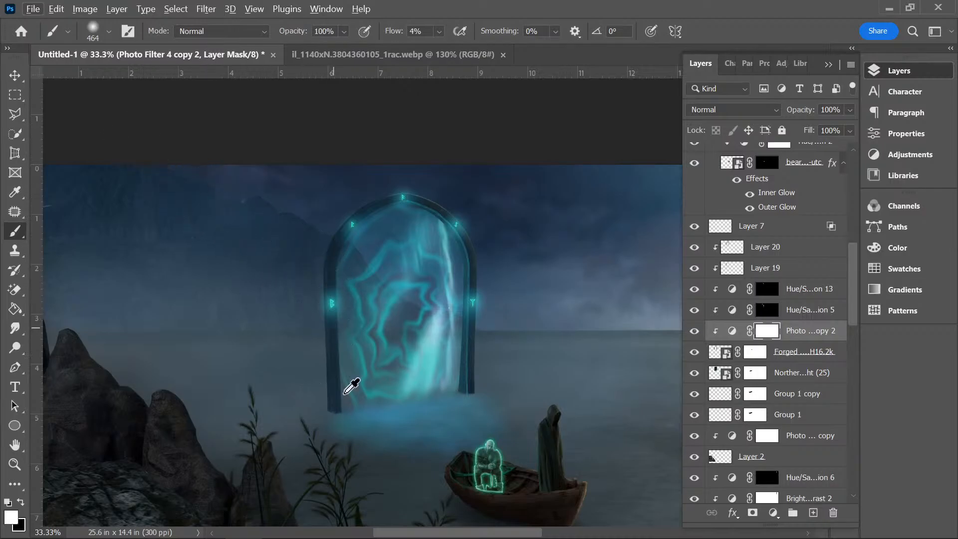
scroll(344, 394, "down", 3)
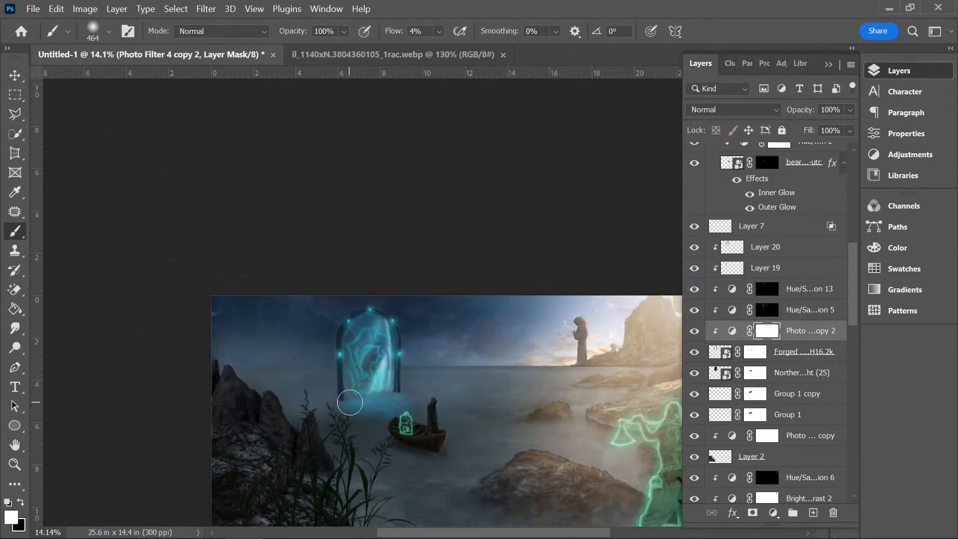
scroll(350, 402, "up", 2)
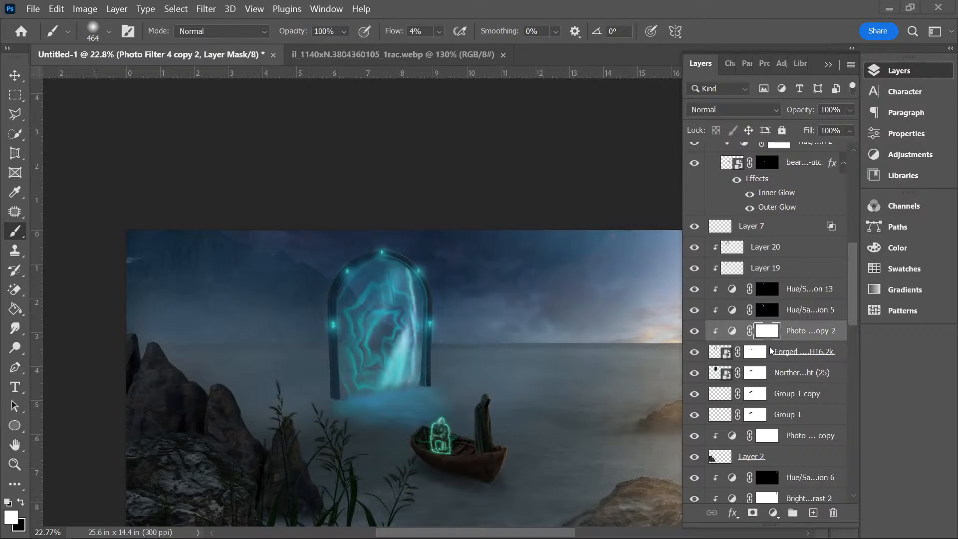
- Place the Boulder.I08.2k image against the left base of the portal arch and stack its layer directly above Layer 20
left_click(788, 375)
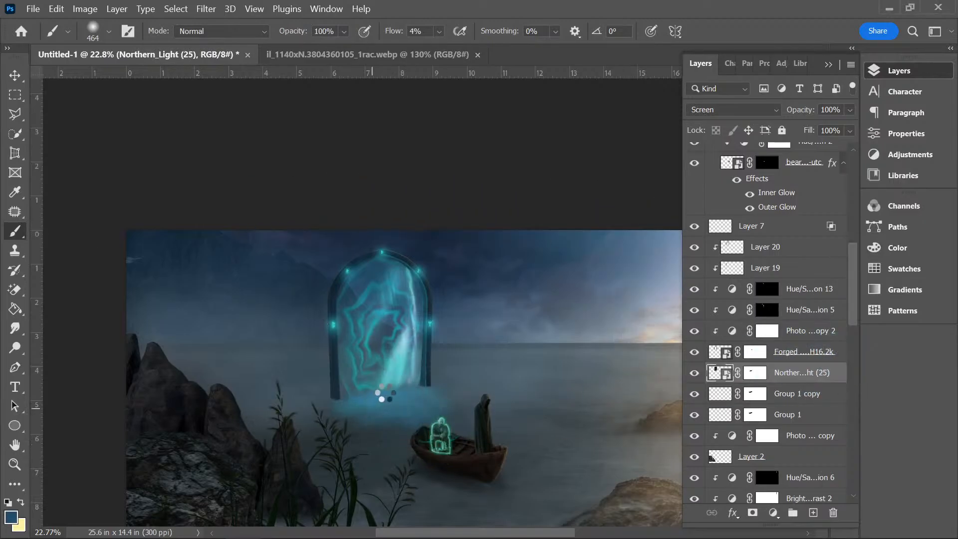
left_click_drag(479, 269, 473, 368)
left_click_drag(471, 414, 272, 345)
key("b")
mouse_move(778, 366)
left_mouse_down()
mouse_move(763, 237)
mouse_move(759, 250)
left_mouse_up()
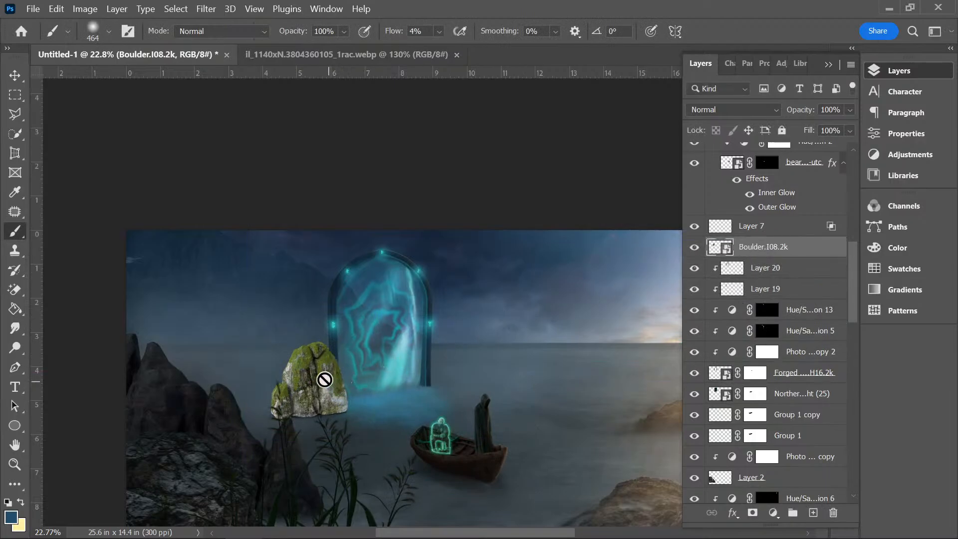
left_click(15, 75)
mouse_move(306, 385)
left_mouse_down()
mouse_move(292, 367)
mouse_move(325, 341)
mouse_move(300, 376)
left_mouse_up()
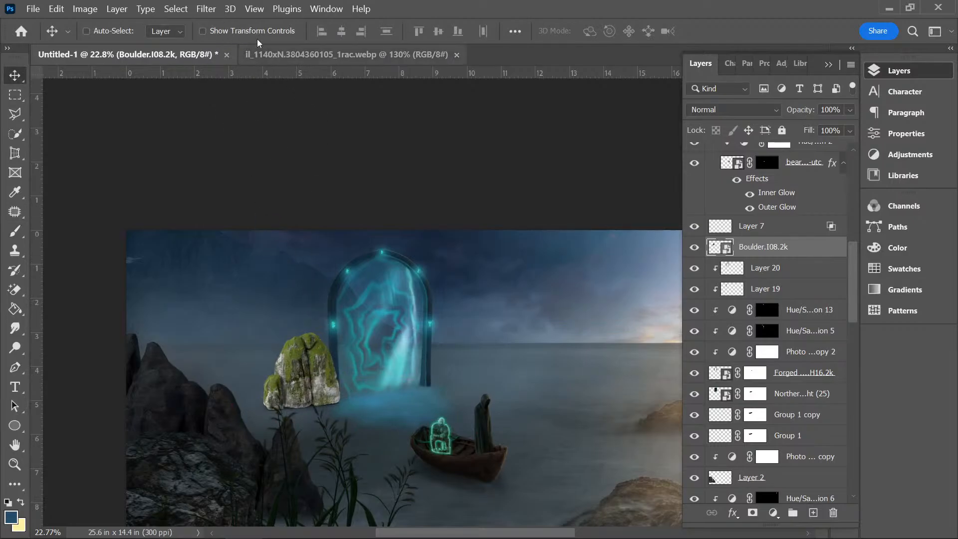
left_click(233, 31)
left_click_drag(281, 327, 281, 306)
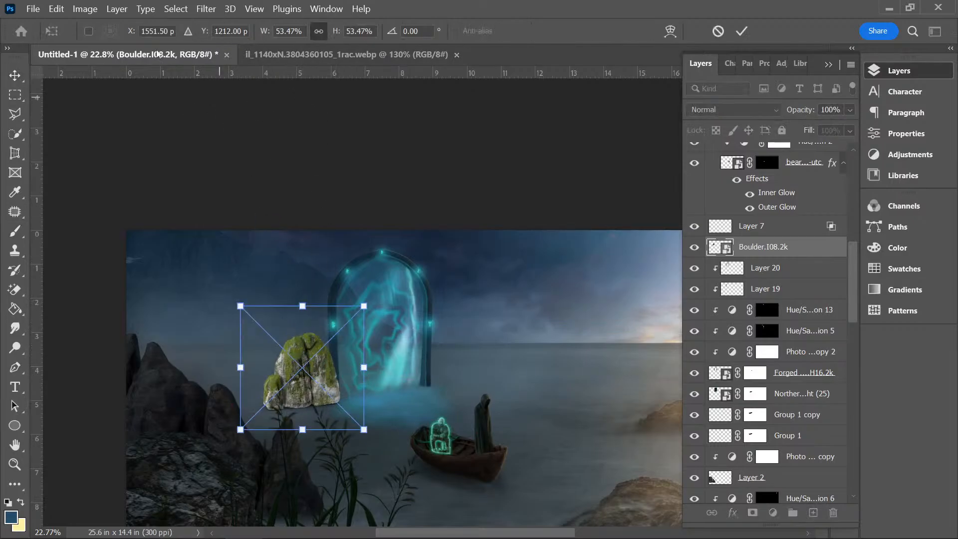
left_click(56, 9)
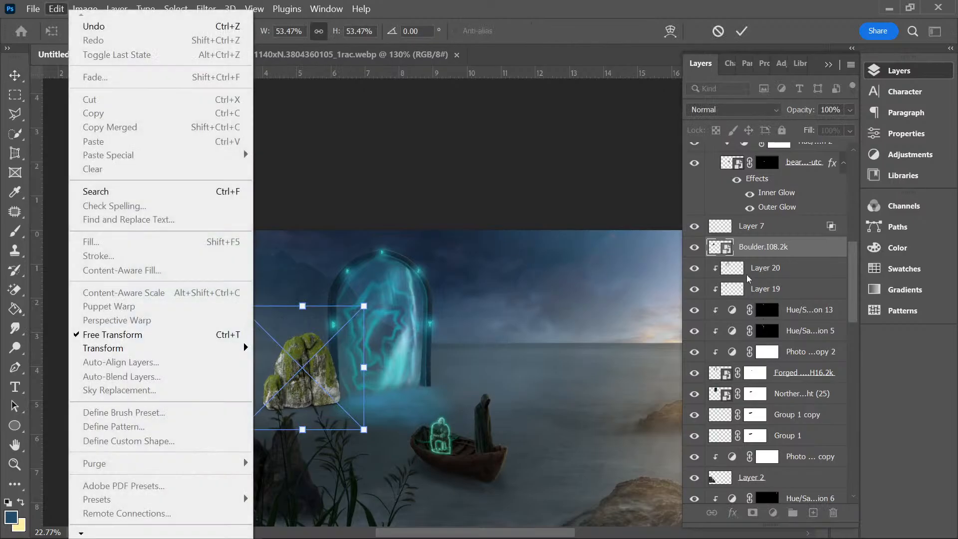
key("Escape")
key("Escape")
- Rasterize the Boulder.I08.2k layer and pin both base corners and the left shoulder of the rock with Puppet Warp
right_click(762, 248)
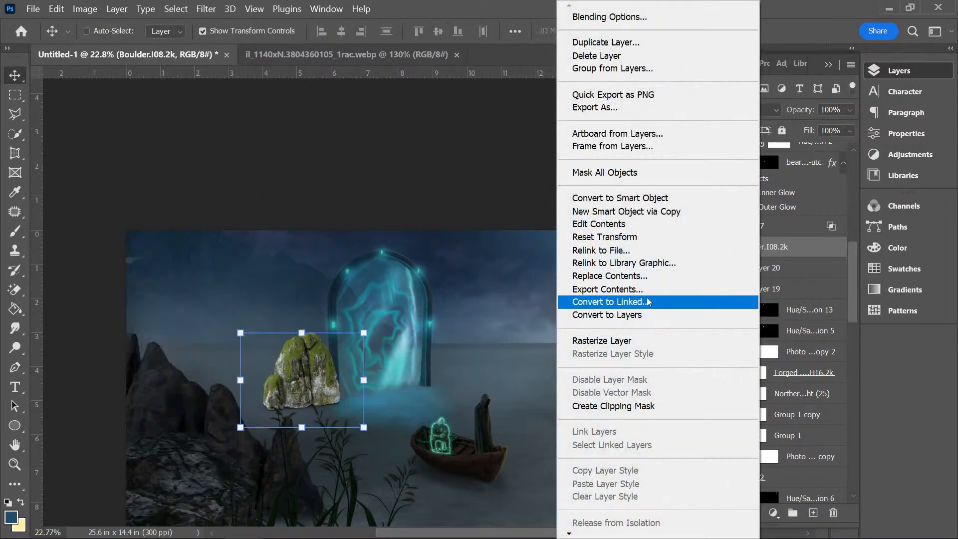
left_click(601, 341)
left_click(57, 9)
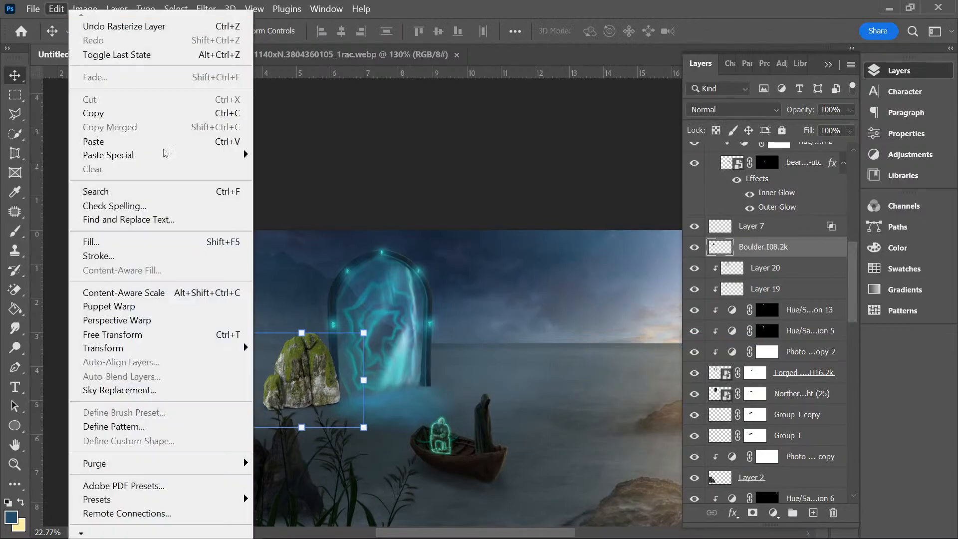
left_click(108, 305)
scroll(282, 384, "up", 2)
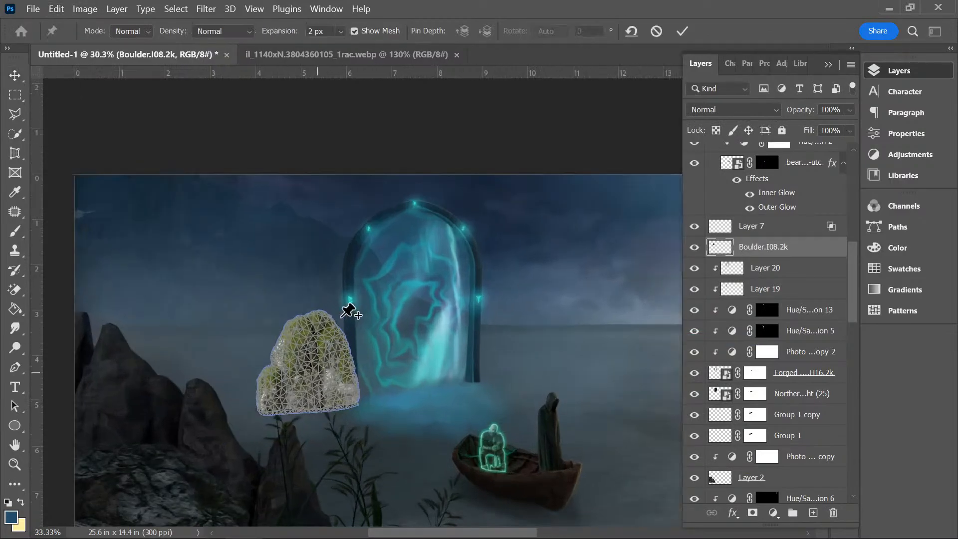
scroll(342, 332, "up", 3)
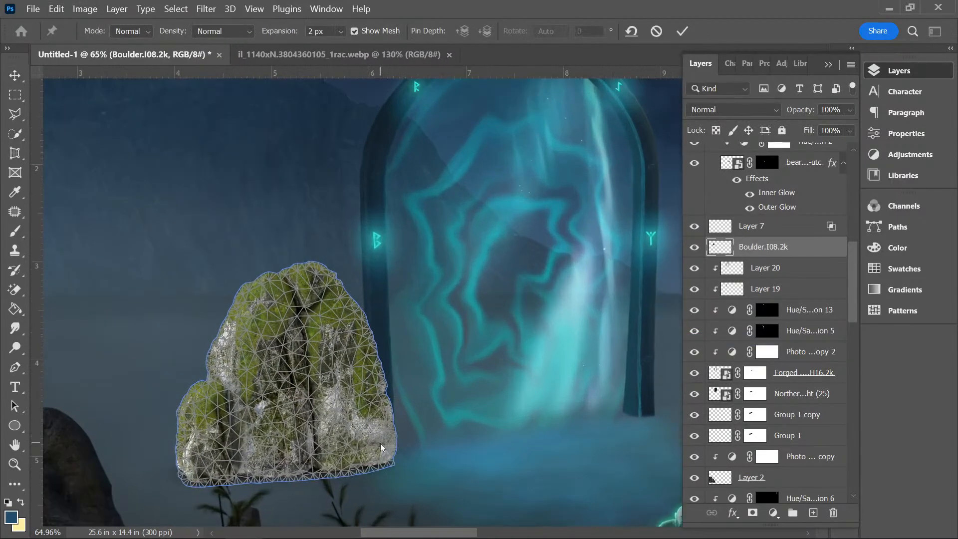
left_click(378, 447)
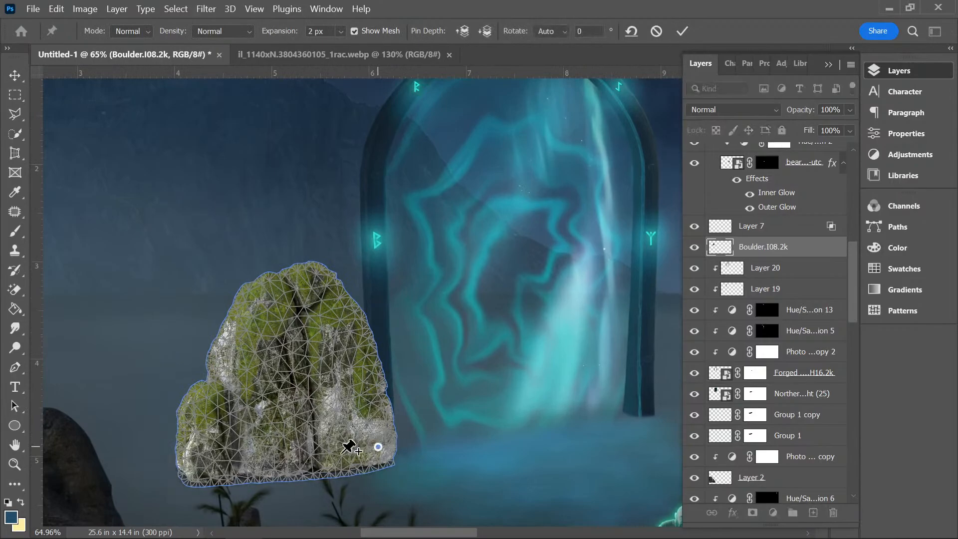
left_click(188, 472)
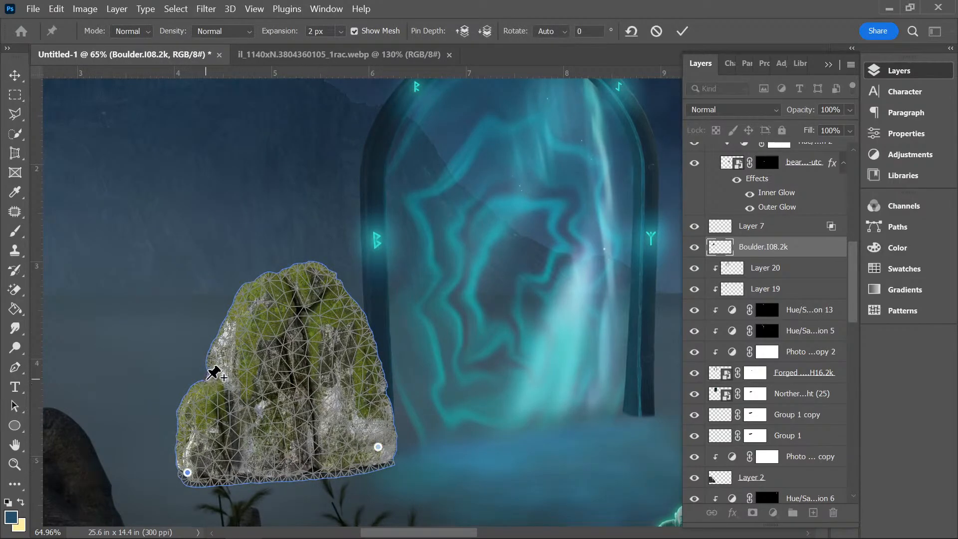
left_click(214, 385)
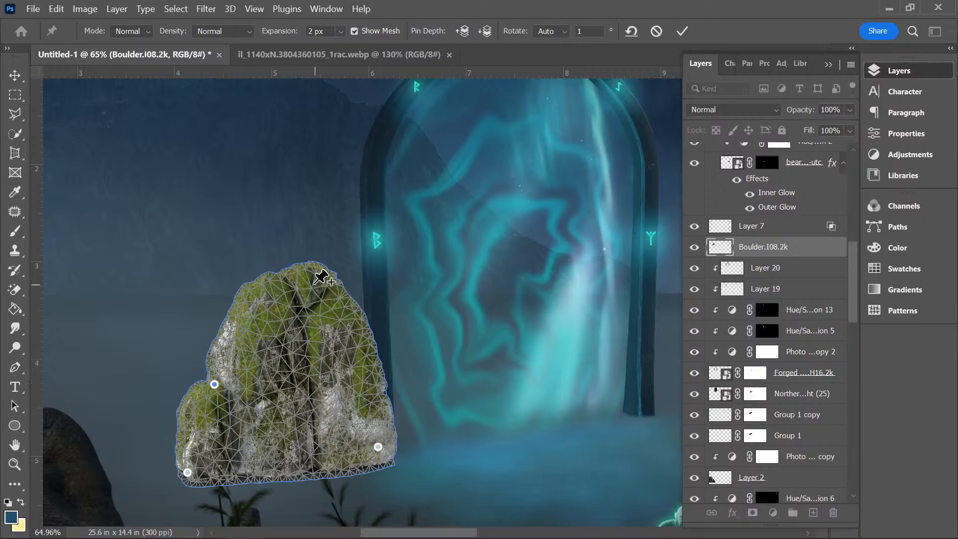
- Bend the boulder's top toward the arch with additional pins and shape its upper right edge along the arch's left pillar
left_click_drag(312, 278, 368, 249)
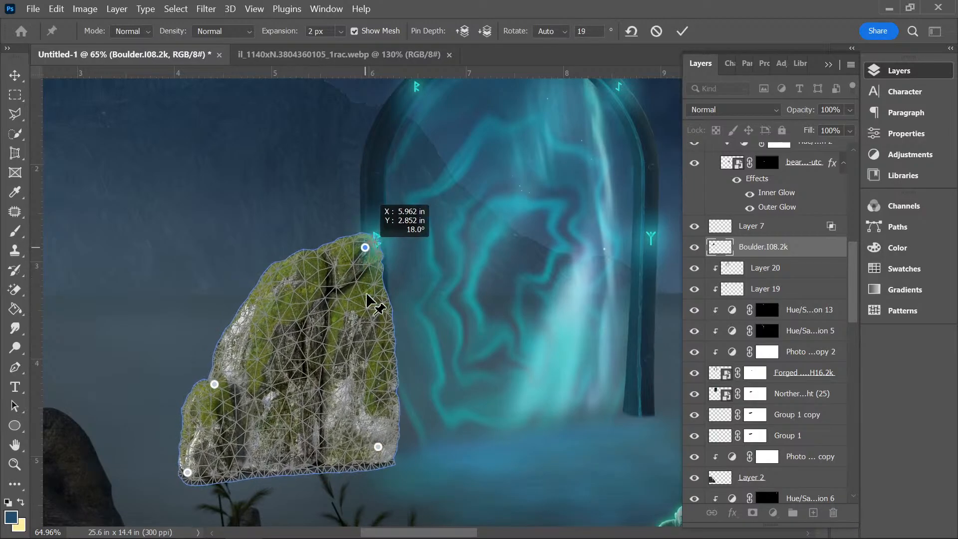
left_click_drag(383, 323, 376, 316)
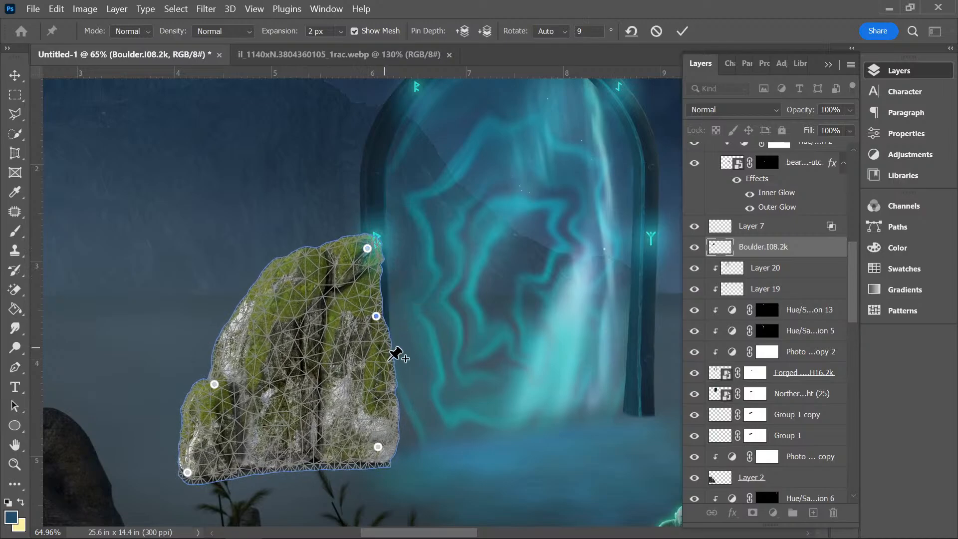
left_click_drag(388, 373, 381, 373)
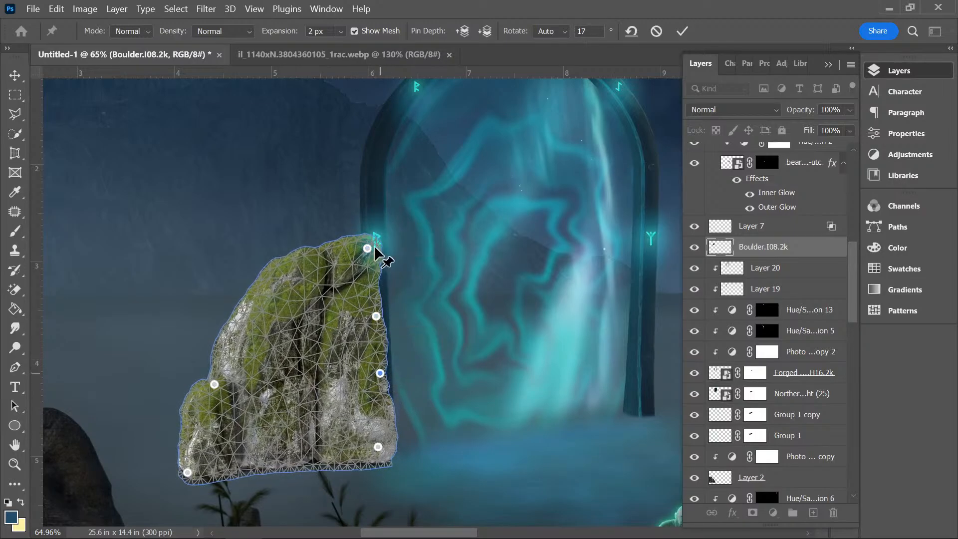
left_click_drag(368, 250, 384, 298)
left_click(374, 296)
left_click_drag(311, 256, 329, 339)
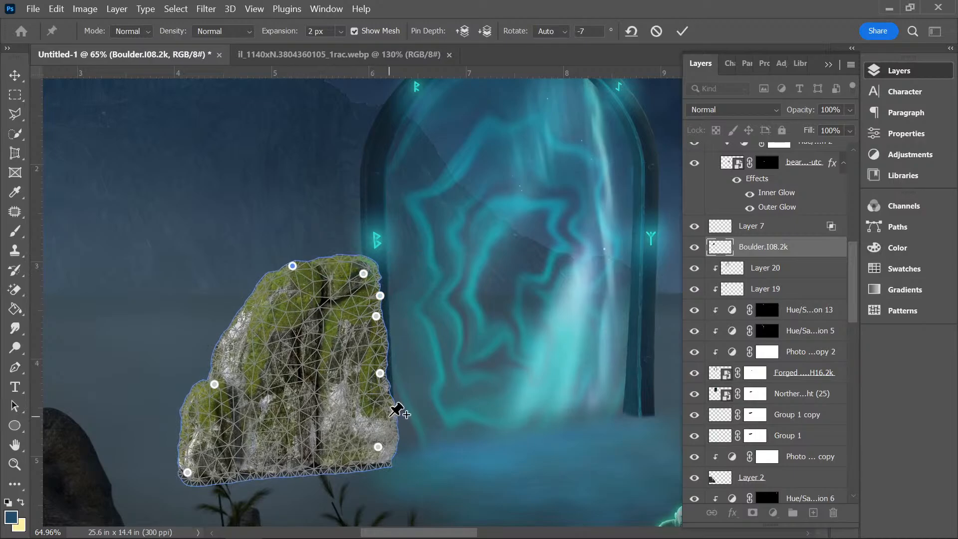
- Tuck in the boulder's lower right edge, stretch its lower left corner outward, and apply the Puppet Warp
left_click_drag(384, 418, 380, 414)
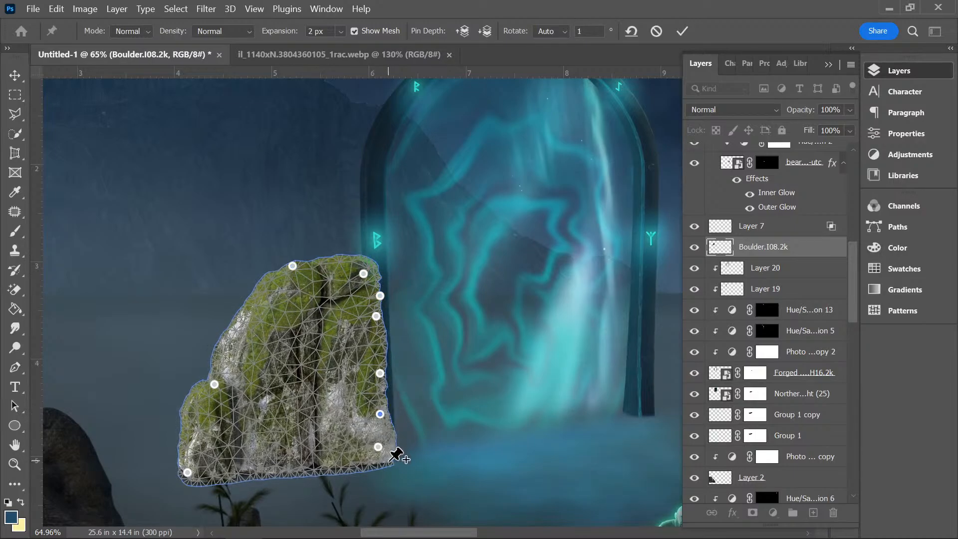
left_click(391, 452)
mouse_move(391, 454)
left_mouse_down()
mouse_move(369, 438)
mouse_move(385, 456)
left_mouse_up()
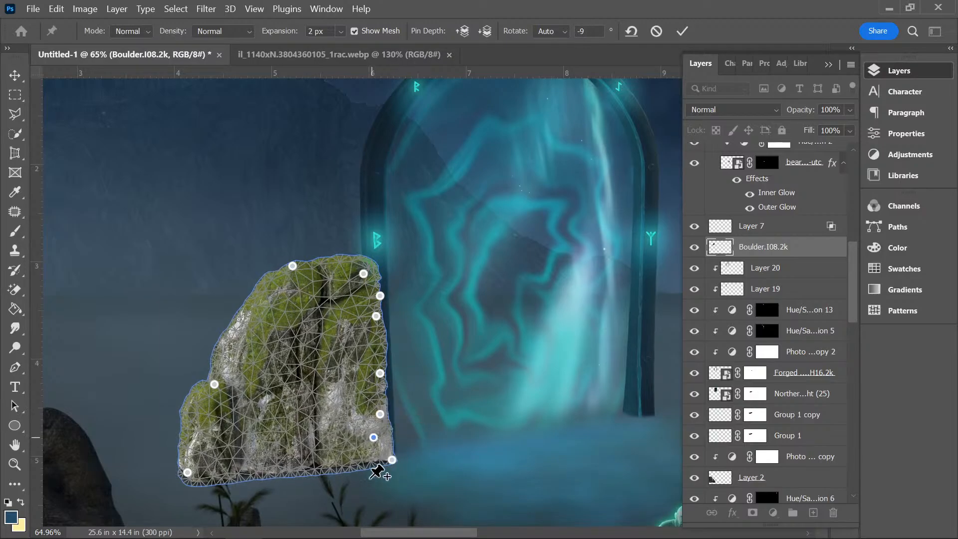
left_click_drag(187, 473, 164, 477)
left_click(15, 76)
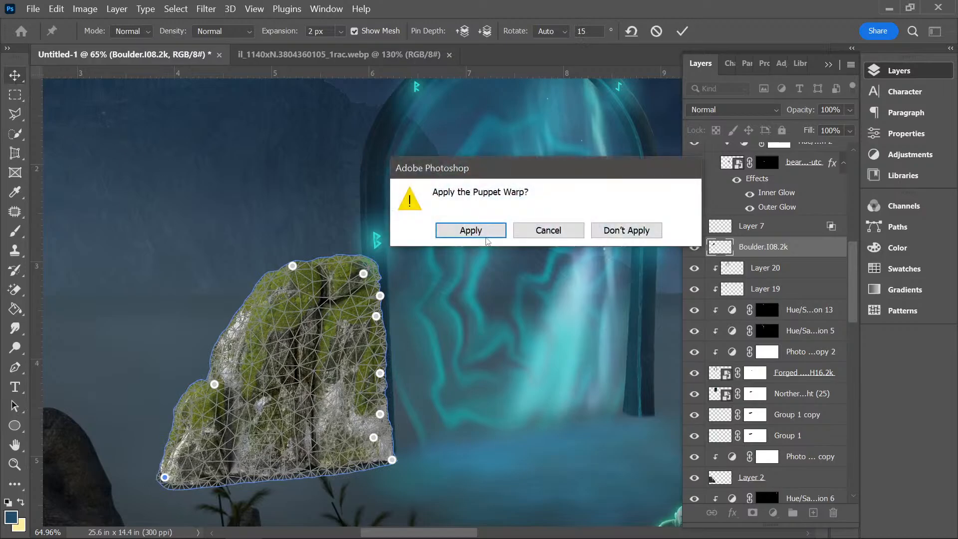
left_click(483, 231)
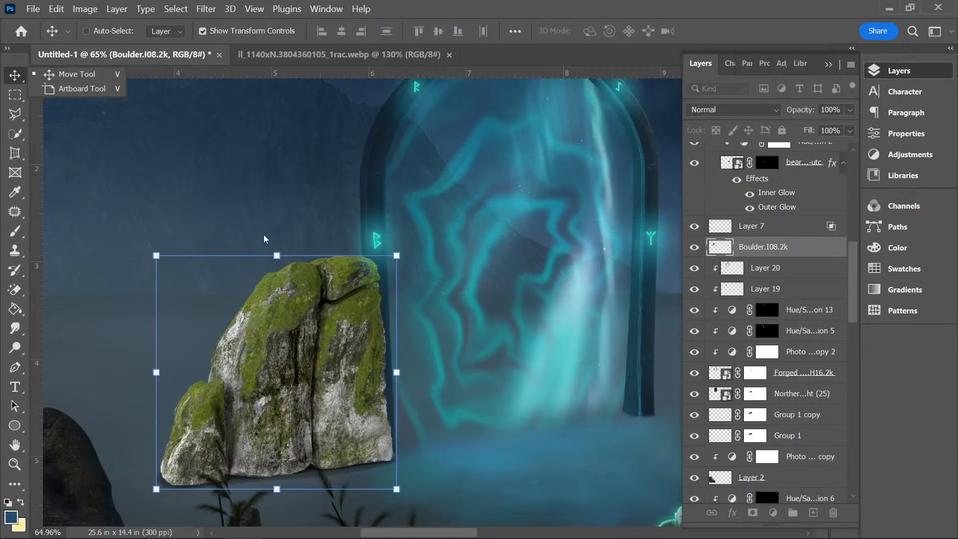
scroll(346, 278, "down", 5)
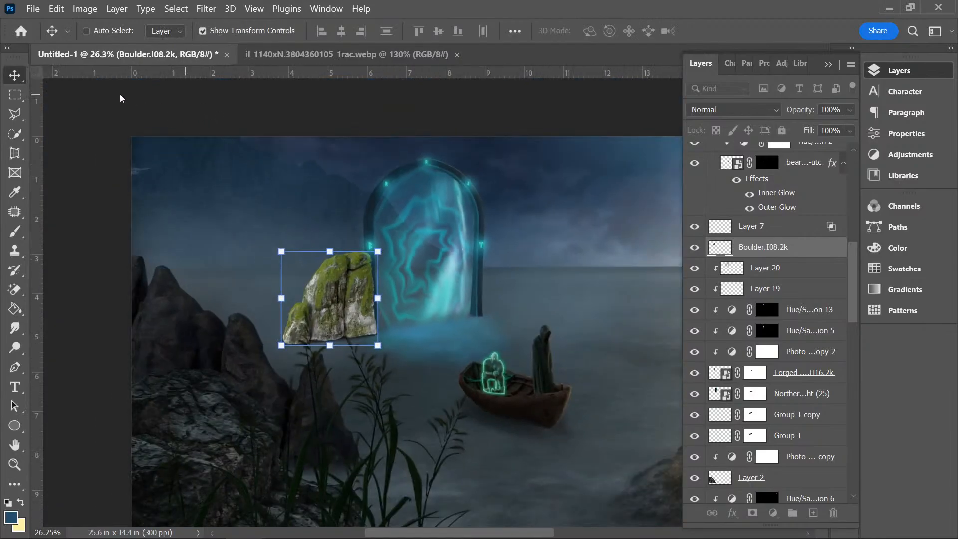
left_click(239, 34)
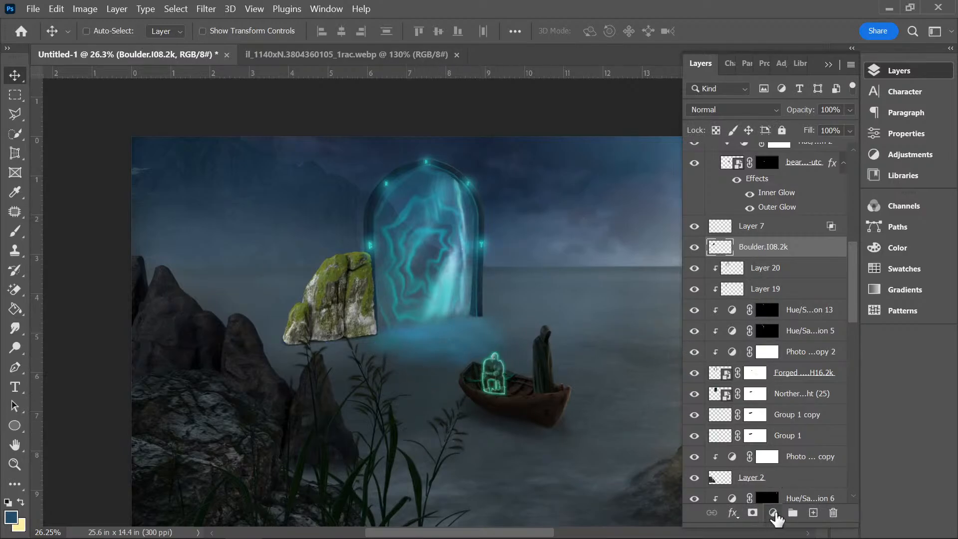
- Add a Photo Filter adjustment above the boulder layer with the dark teal colour 043e49
left_click(773, 513)
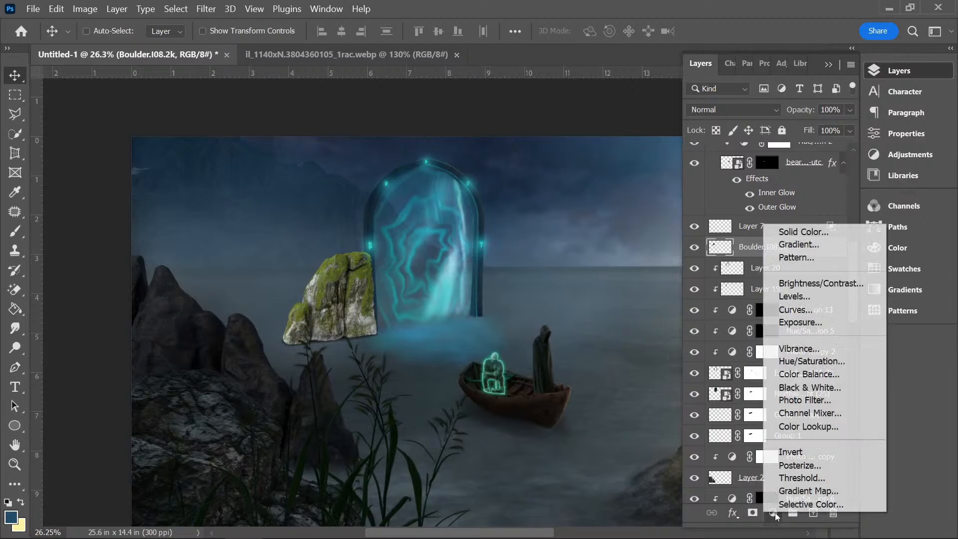
left_click(806, 401)
left_click(740, 136)
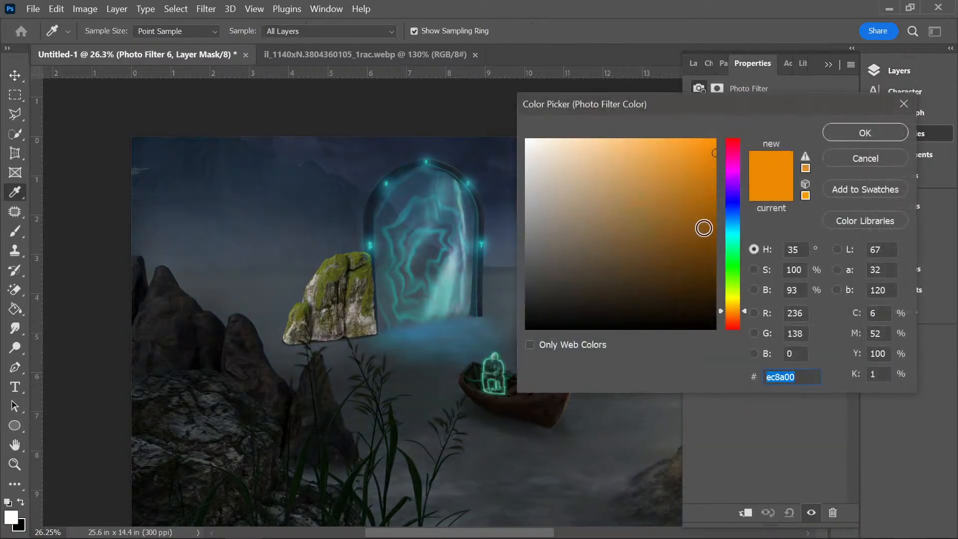
left_click_drag(732, 218, 735, 231)
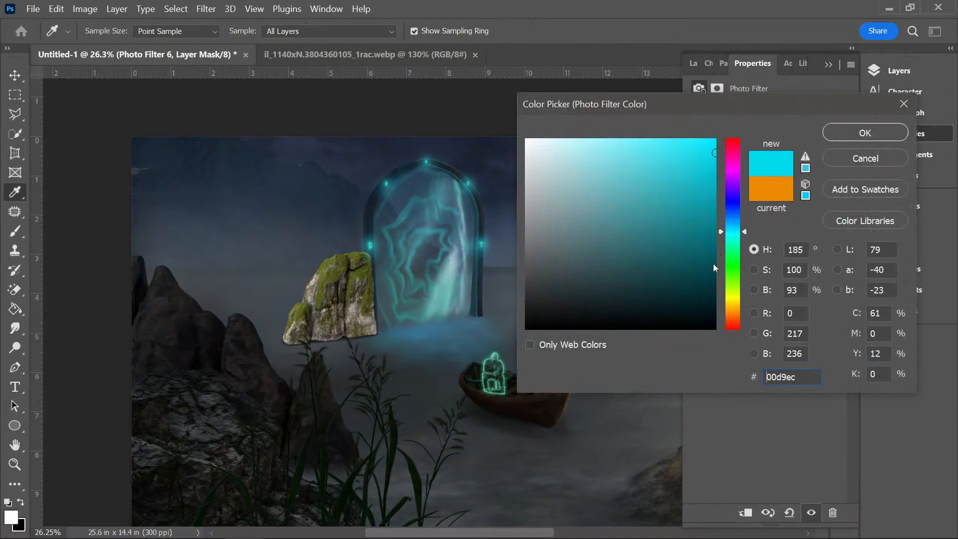
left_click_drag(704, 270, 706, 275)
left_click_drag(735, 236, 735, 229)
left_click(835, 139)
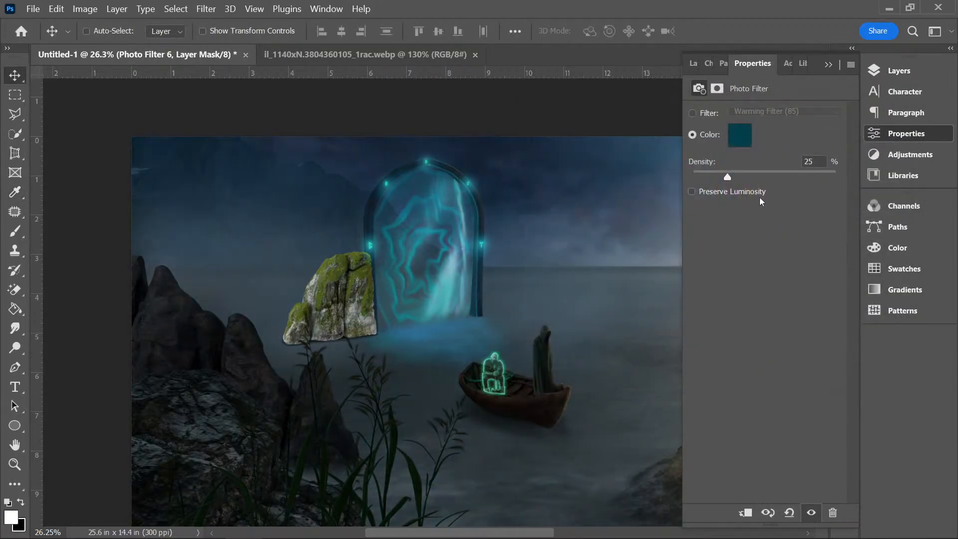
- Clip the Photo Filter to the boulder, set its density to 95%, and shift its colour to a darker, bluer teal
left_click(745, 513)
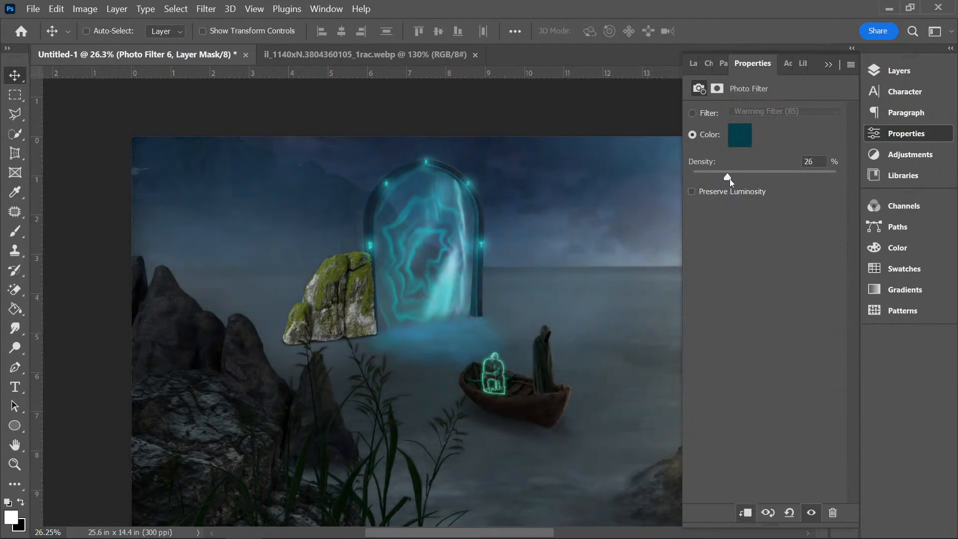
left_click_drag(730, 181, 834, 179)
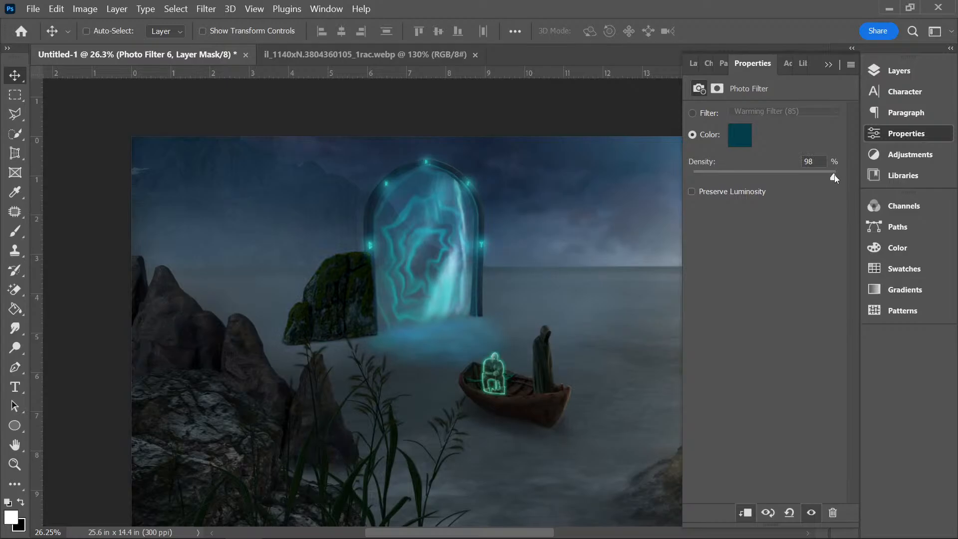
left_click(752, 140)
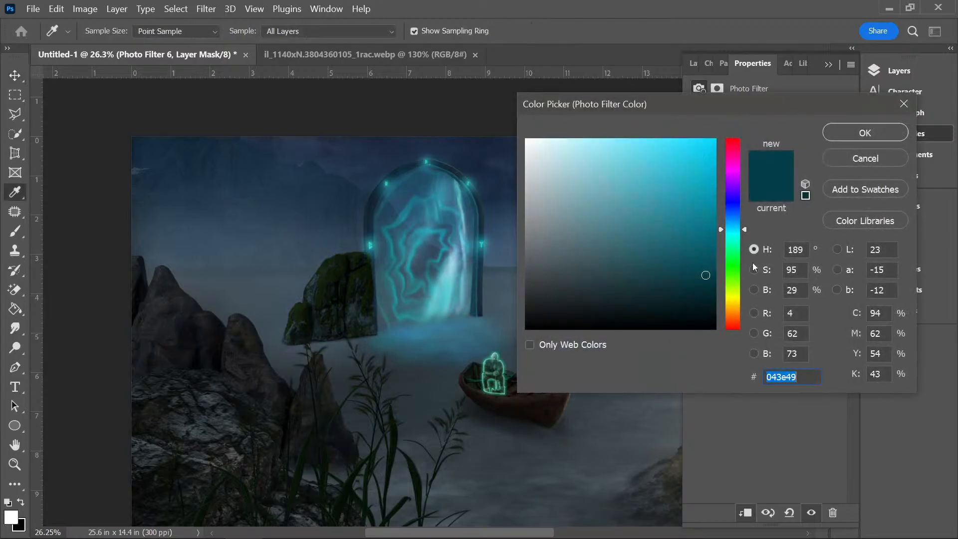
mouse_move(717, 277)
left_mouse_down()
mouse_move(701, 280)
mouse_move(726, 288)
left_mouse_up()
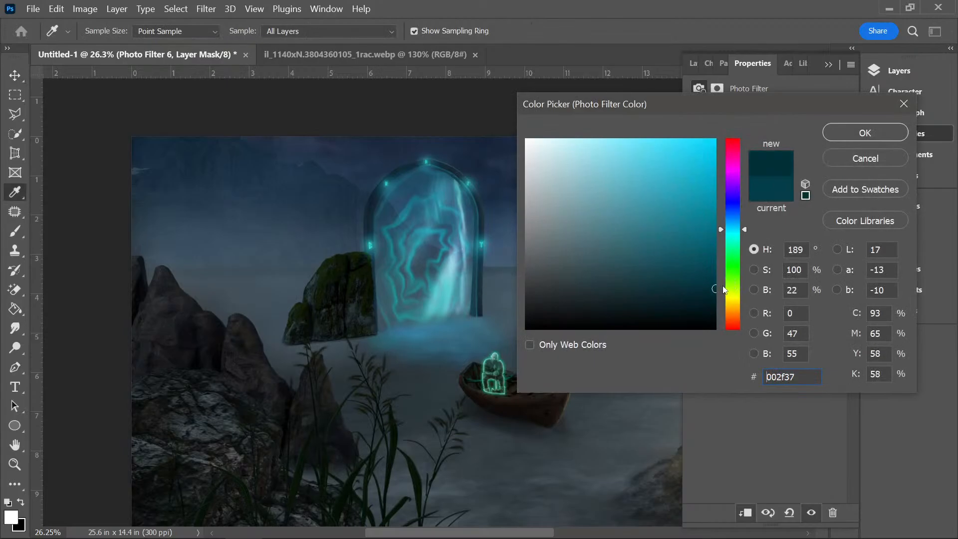
left_click_drag(734, 229, 734, 226)
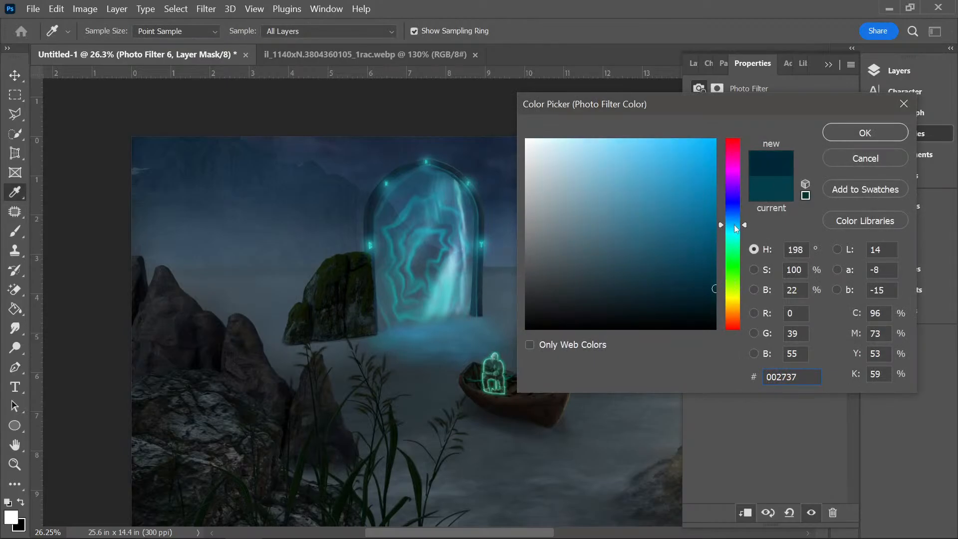
left_click_drag(712, 285, 705, 281)
left_click(865, 133)
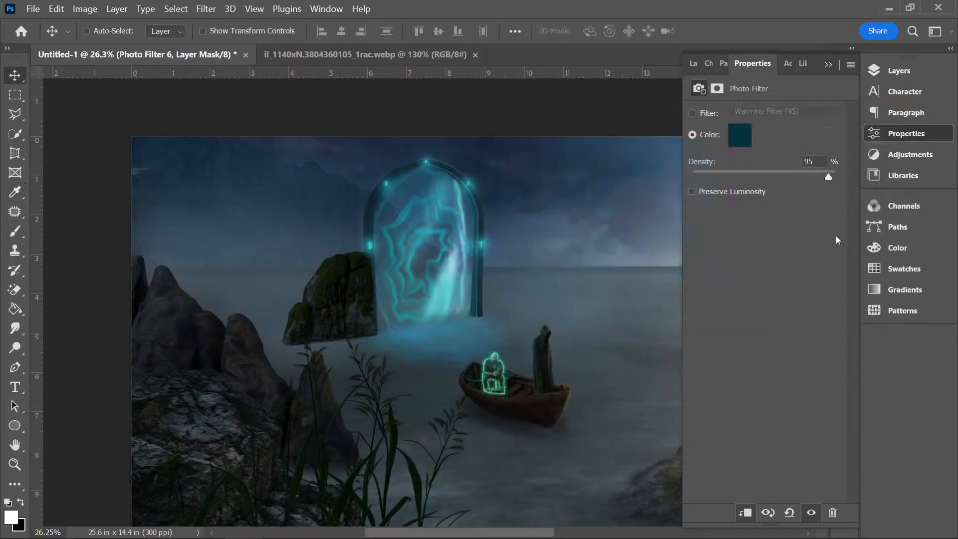
- Add a clipped, colorized Hue/Saturation adjustment above the boulder's Photo Filter with hue 185, saturation 80 and lightness +6
left_click(908, 77)
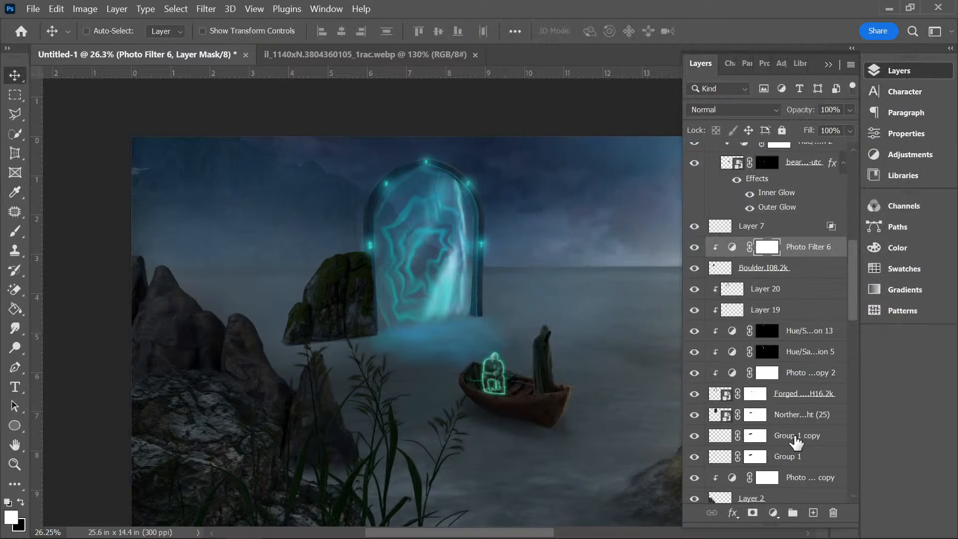
left_click(773, 512)
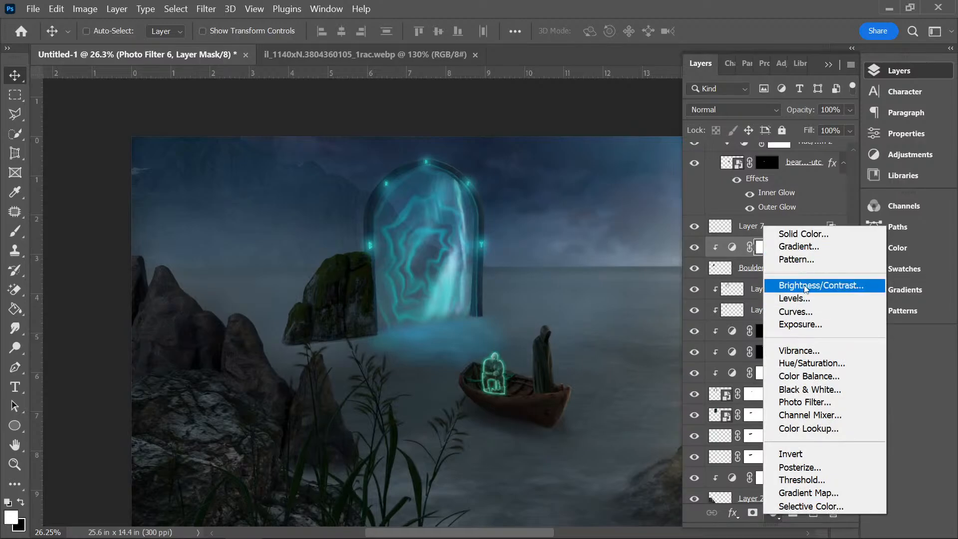
left_click(812, 364)
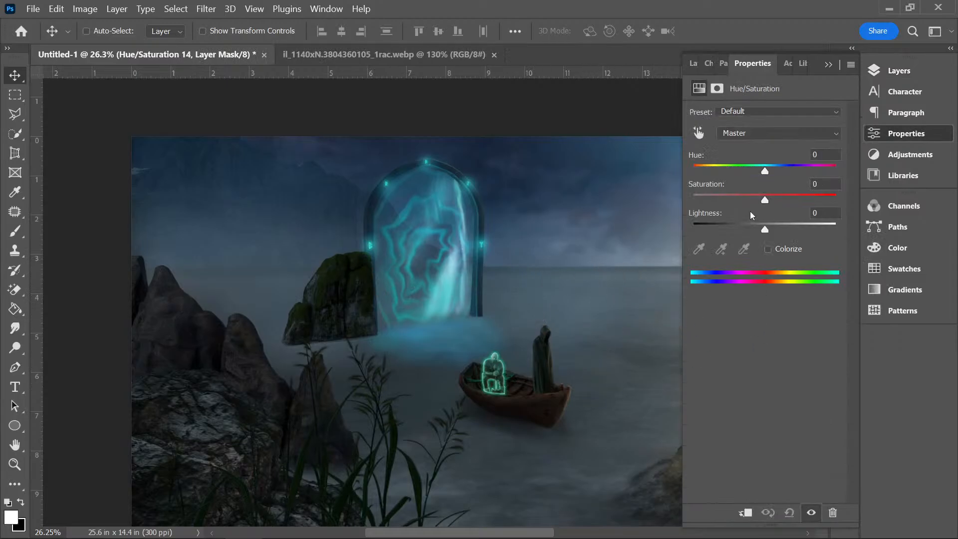
left_click(767, 249)
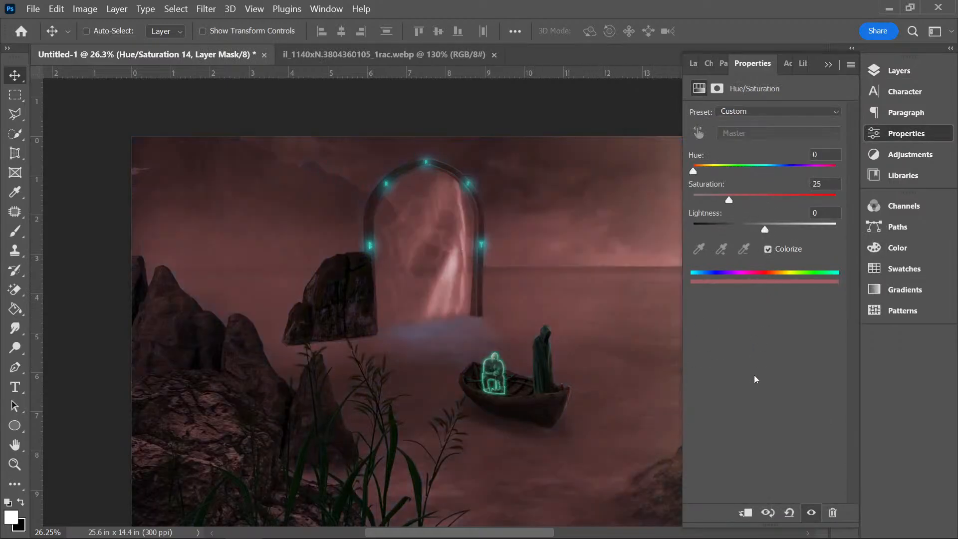
left_click(745, 513)
left_click_drag(702, 172, 771, 172)
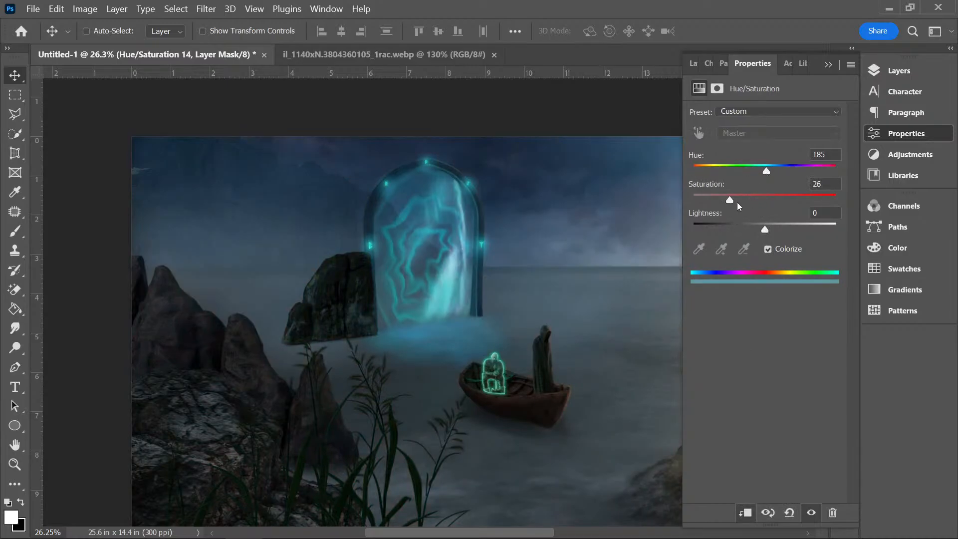
left_click_drag(763, 204, 807, 199)
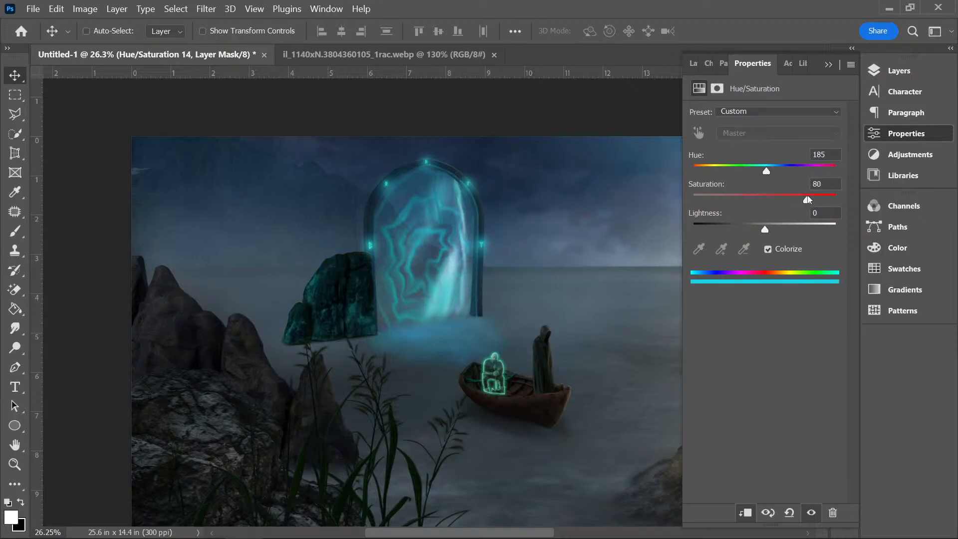
left_click_drag(766, 229, 770, 229)
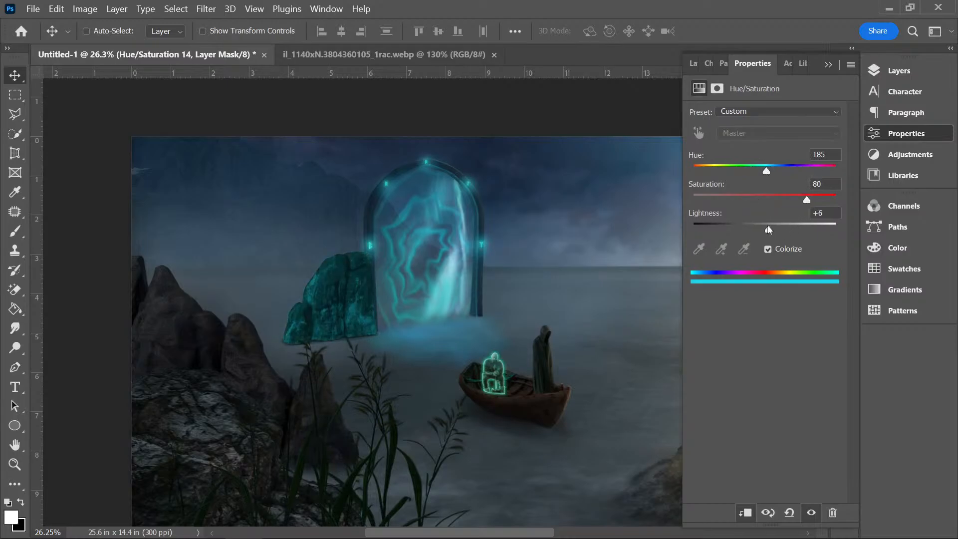
- Invert the Hue/Saturation 14 mask to hide the teal tint on the boulder
left_click(898, 71)
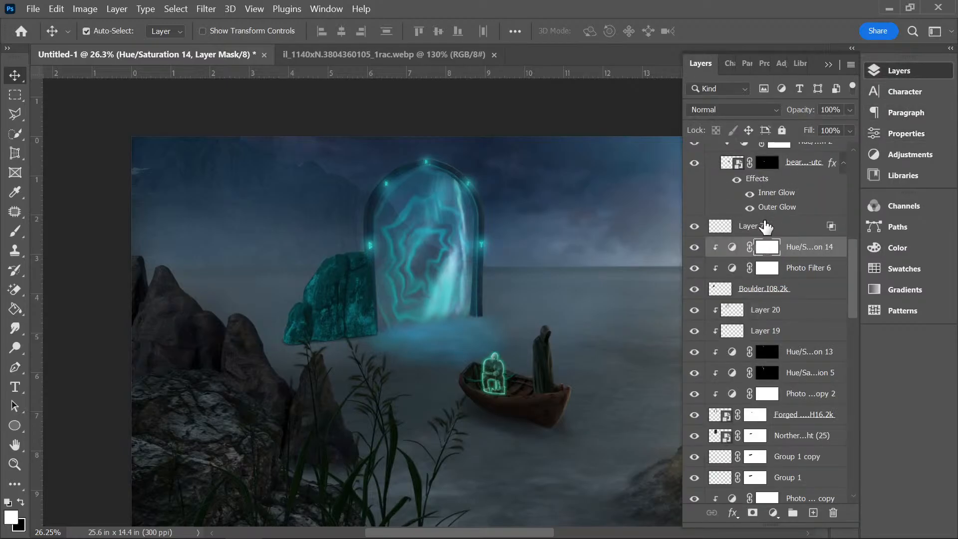
key("ctrl+i")
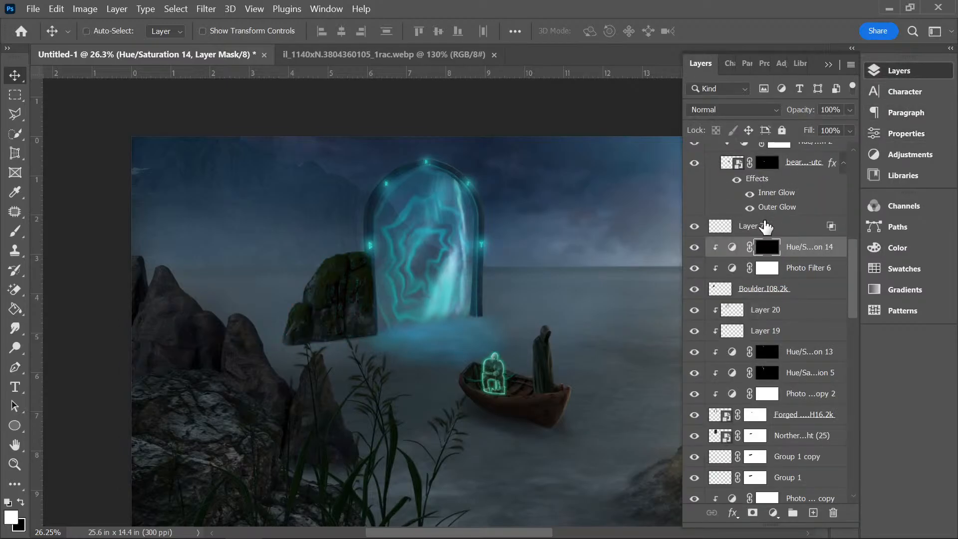
key("ctrl+plus")
key("ctrl+plus")
key("ctrl+plus")
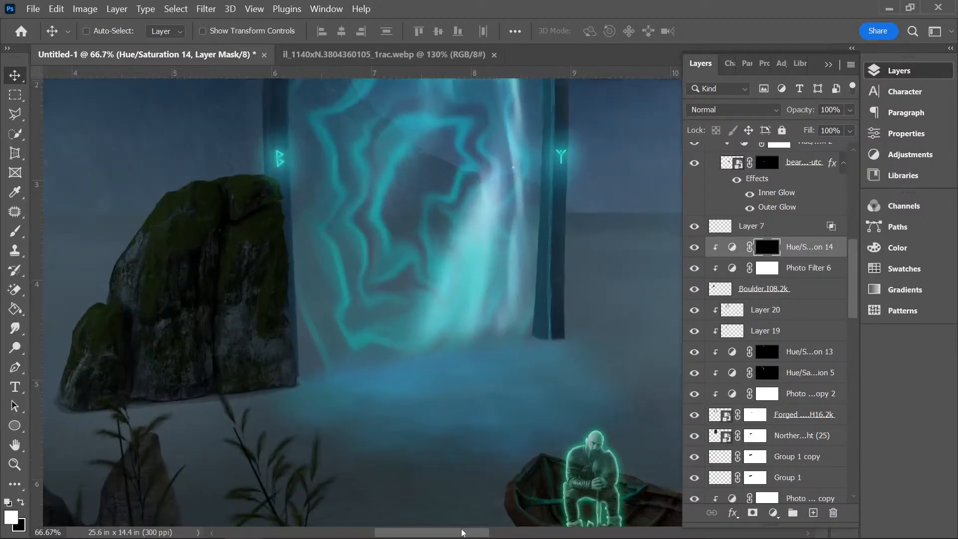
left_click_drag(463, 533, 434, 526)
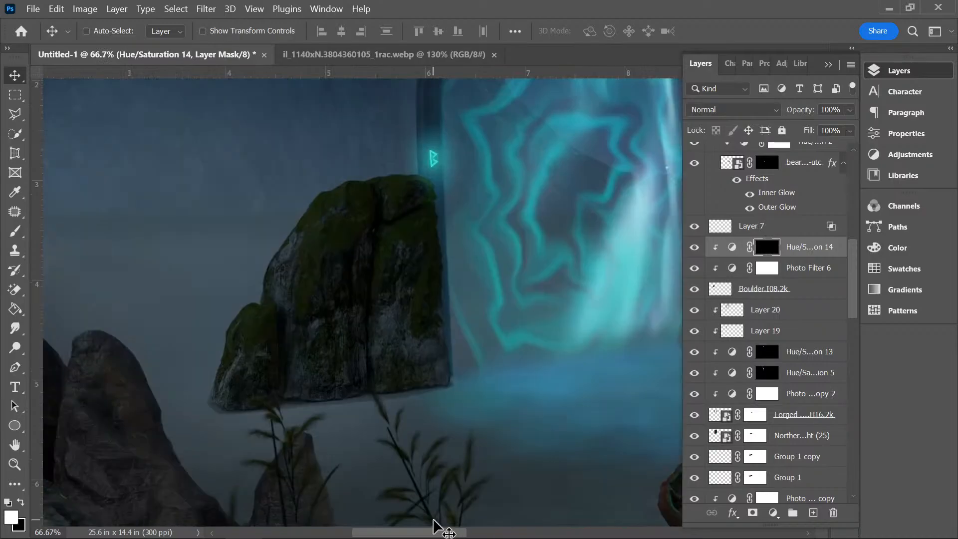
- Paint teal rim light along the boulder's arch-side edge on the mask, using the white Textured light brush at 14 px and 17% flow
left_click(15, 231)
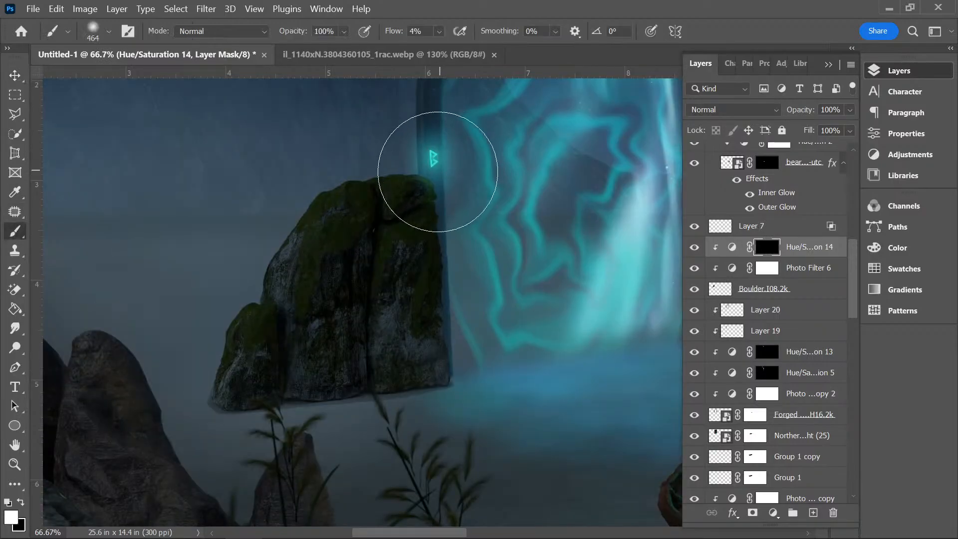
left_click(102, 38)
left_click(155, 305)
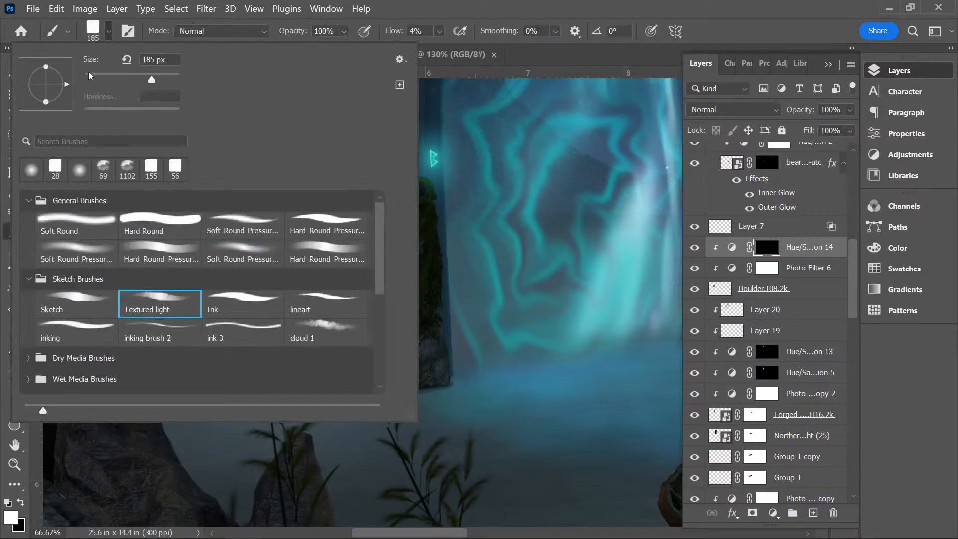
left_click(475, 7)
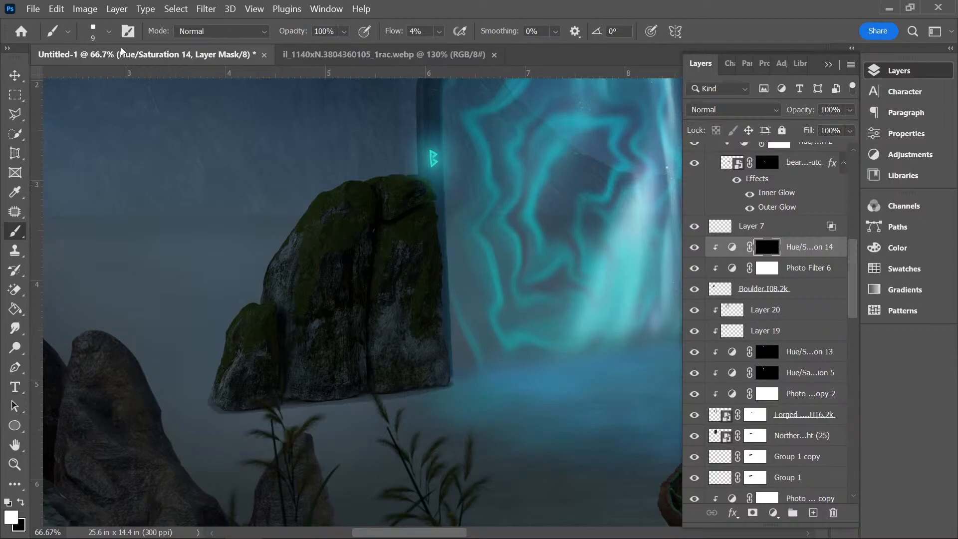
left_click(108, 32)
left_click(439, 31)
left_click_drag(444, 47, 453, 48)
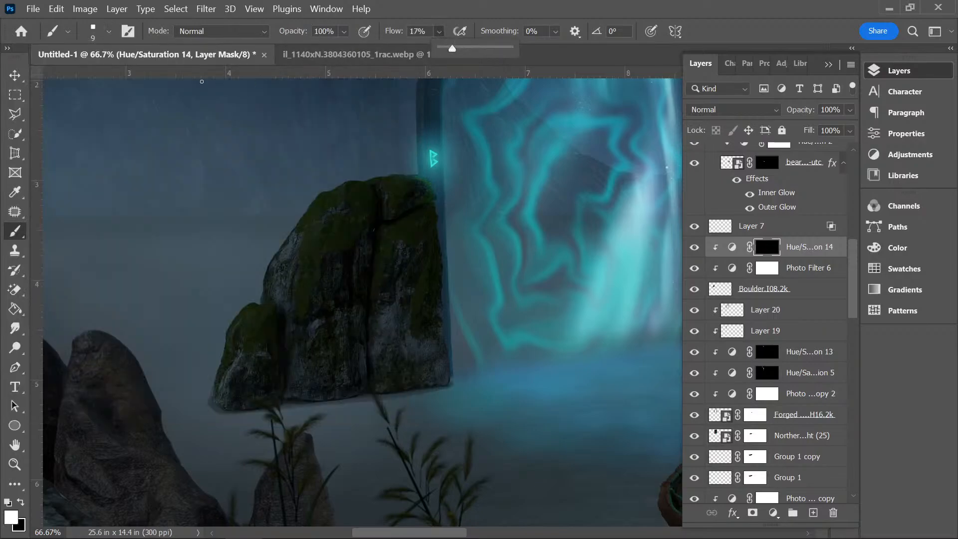
left_click(108, 32)
left_click_drag(91, 77, 92, 78)
left_click(431, 5)
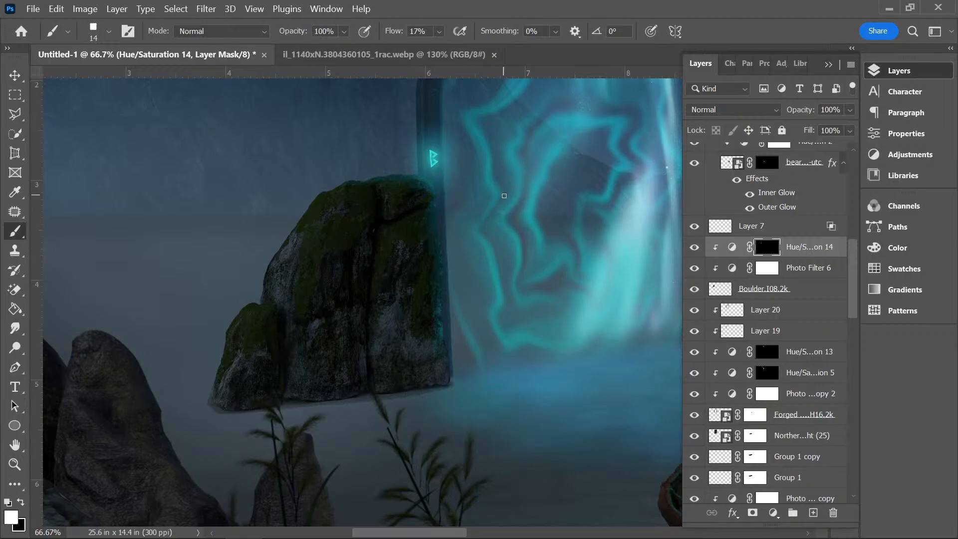
- Add a clipped Brightness/Contrast adjustment above the boulder with brightness -98 and contrast -42, and invert its mask
left_click(773, 513)
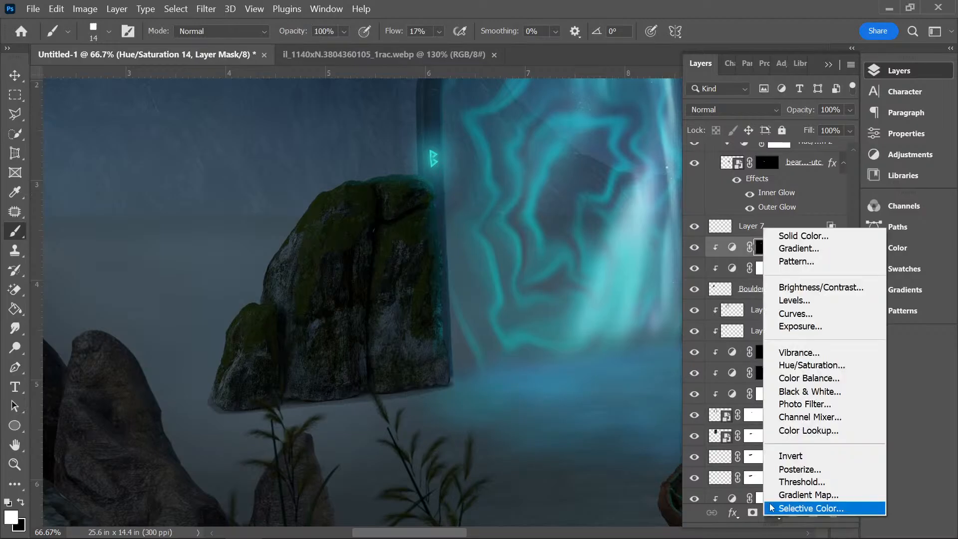
left_click(822, 288)
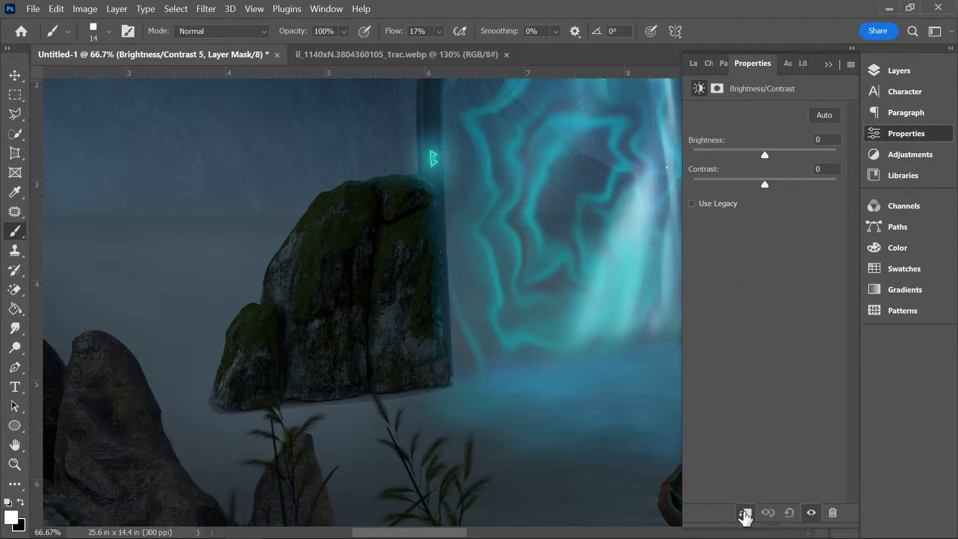
left_click_drag(734, 152, 724, 150)
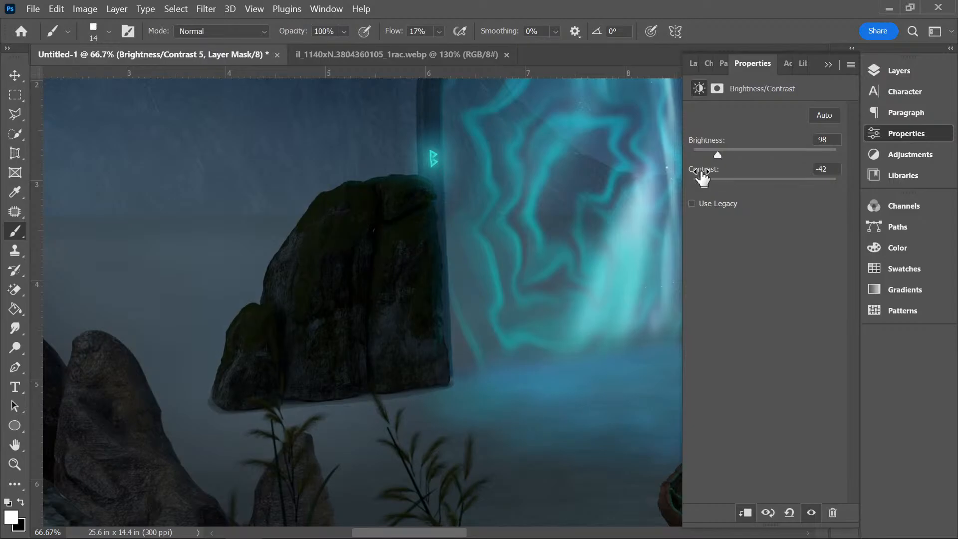
left_click(897, 72)
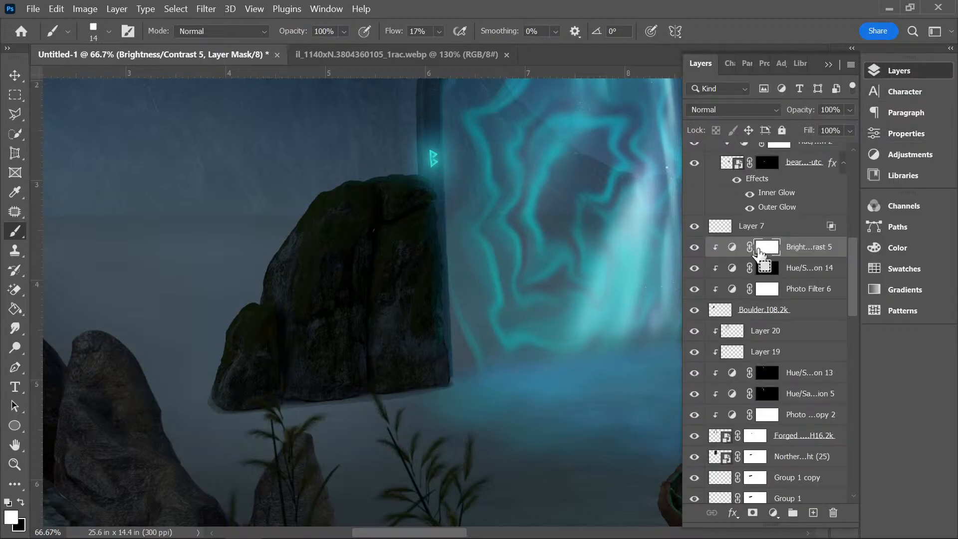
key("ctrl+i")
- Paint white on the Brightness/Contrast mask with a 94 px brush to shade the boulder's face
key("ctrl+minus")
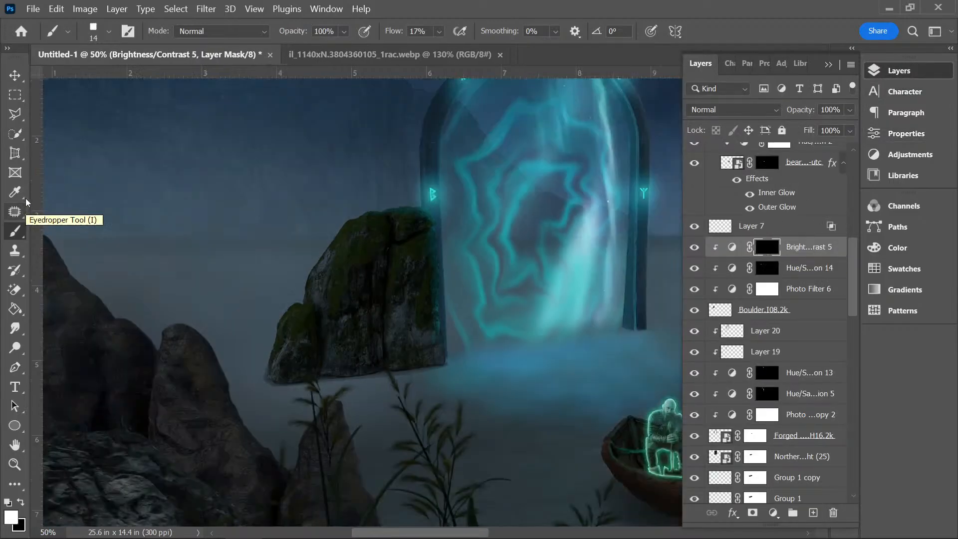
left_click(109, 32)
left_click(128, 79)
left_click(450, 10)
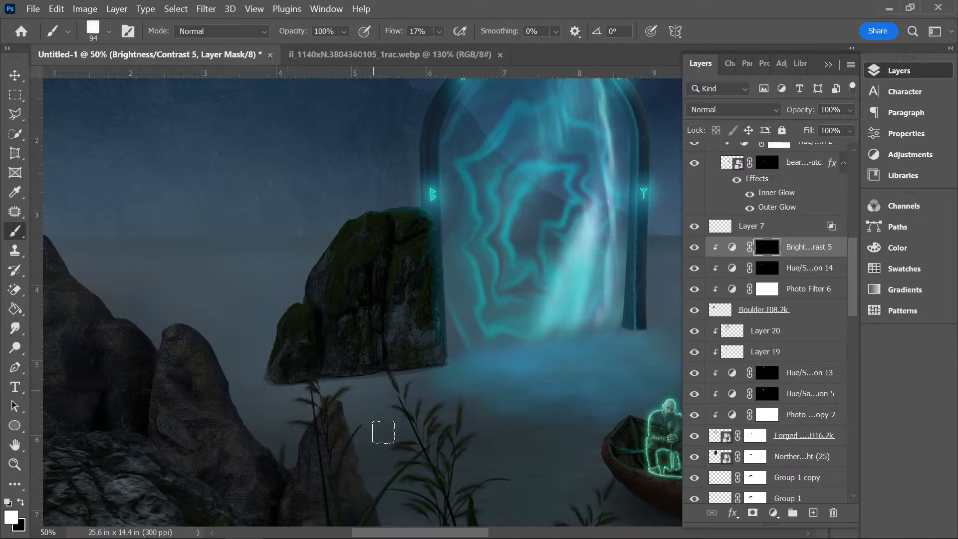
- Sample a dark blue from the arch's left pillar and create a new layer clipped to the boulder
left_click(15, 192)
left_click(433, 160)
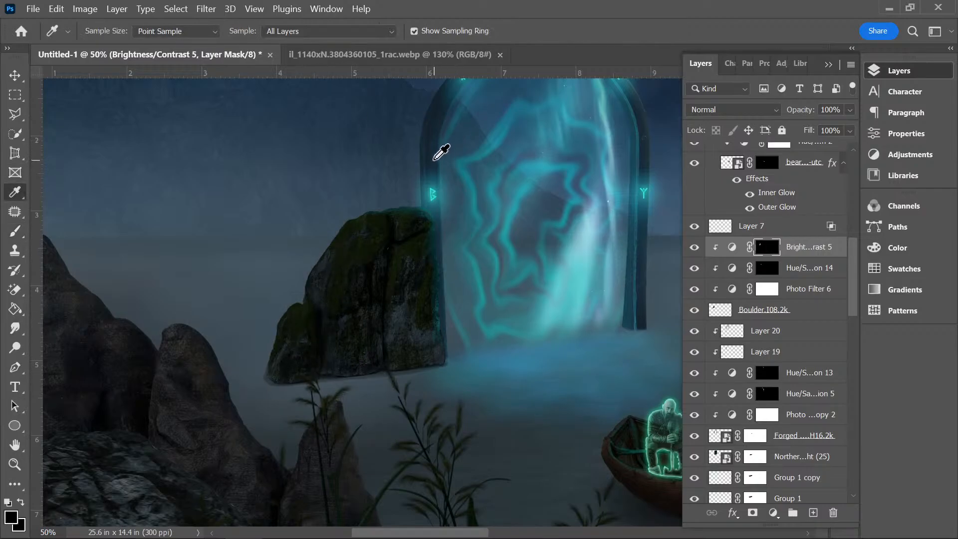
left_click(15, 231)
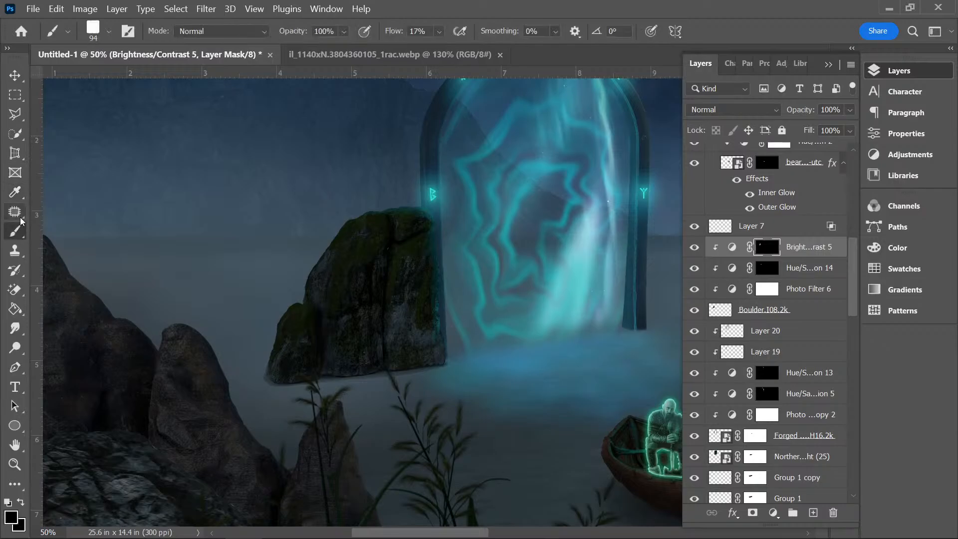
left_click(813, 513)
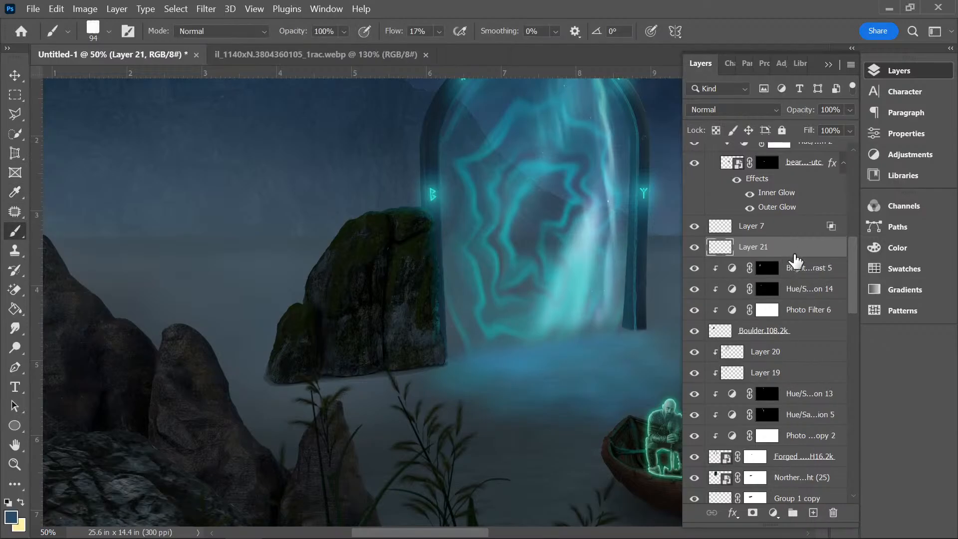
right_click(794, 249)
left_click(672, 339)
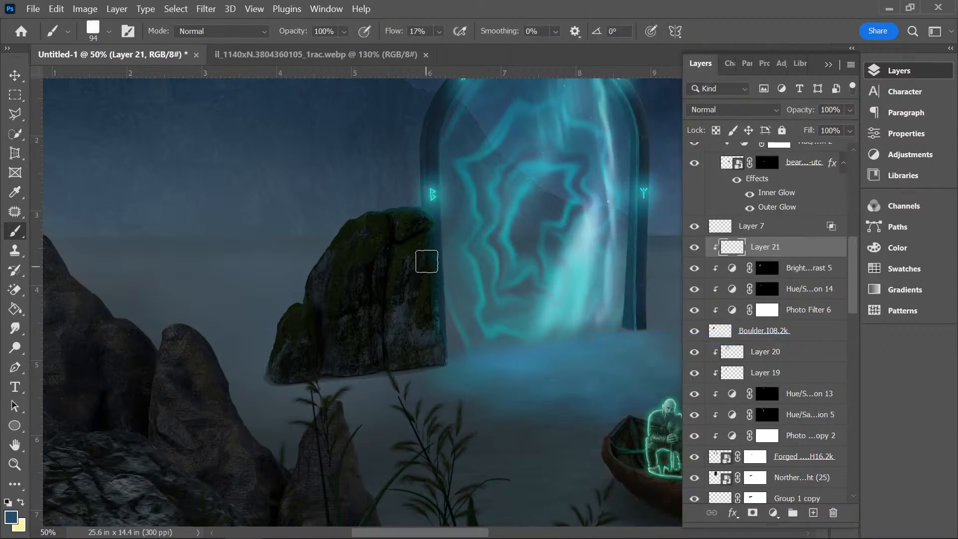
- Paint dark blue haze over the boulder on Layer 21 with a soft round pressure brush at 275 px and 0% hardness
left_click(108, 31)
left_click(245, 261)
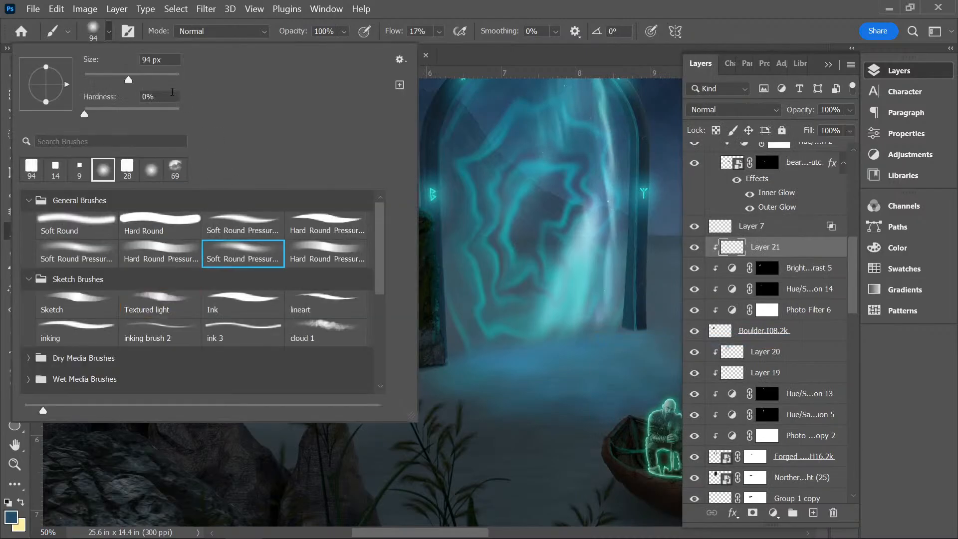
left_click_drag(128, 80, 159, 78)
left_click(484, 10)
mouse_move(429, 262)
left_mouse_down()
mouse_move(436, 377)
mouse_move(409, 268)
mouse_move(411, 211)
mouse_move(383, 237)
mouse_move(367, 226)
mouse_move(337, 249)
mouse_move(268, 376)
mouse_move(380, 198)
mouse_move(282, 380)
mouse_move(329, 351)
mouse_move(398, 205)
mouse_move(393, 341)
mouse_move(480, 389)
mouse_move(477, 411)
left_mouse_up()
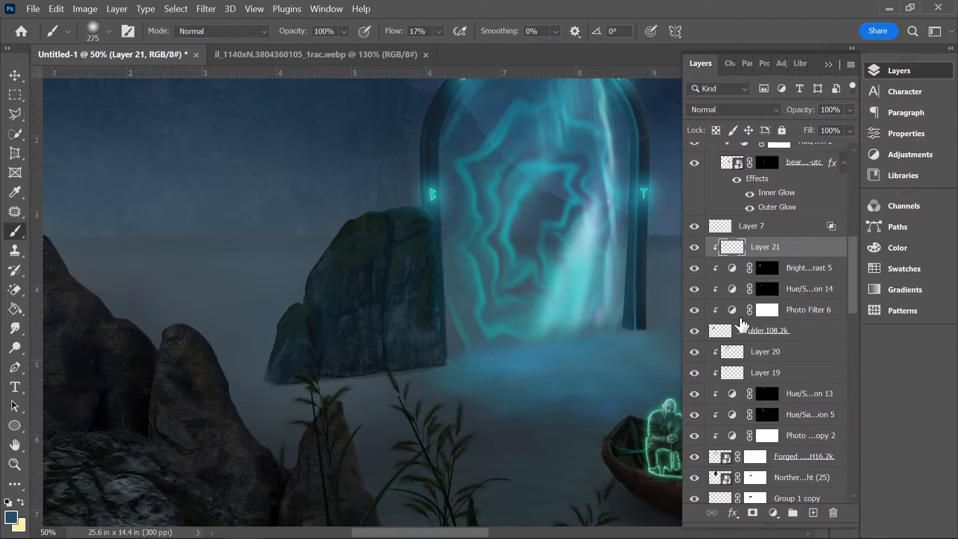
- Add a layer mask to the Boulder layer and paint black with a 58 px brush to soften the boulder's base into the water
left_click(726, 330)
left_click(752, 512)
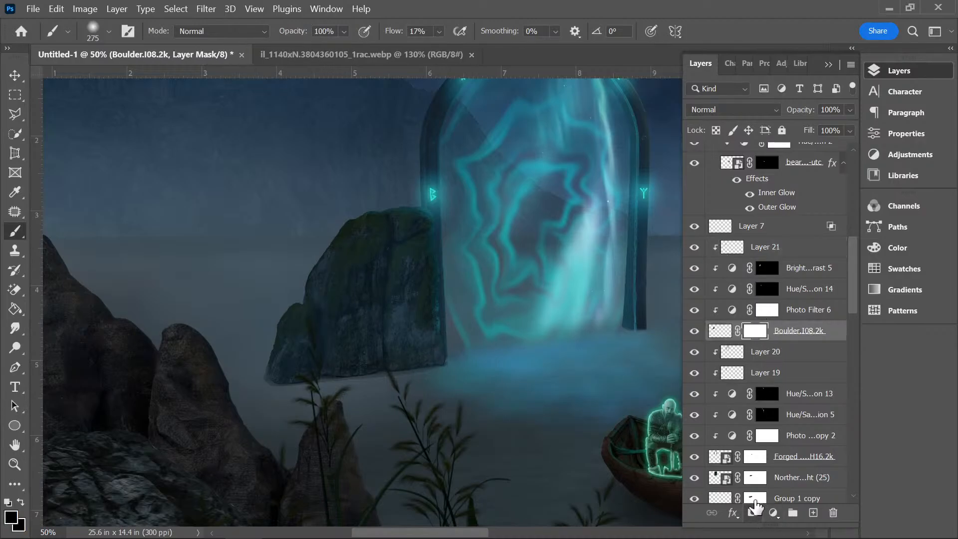
left_click(109, 31)
left_click_drag(117, 76, 111, 76)
left_click(433, 11)
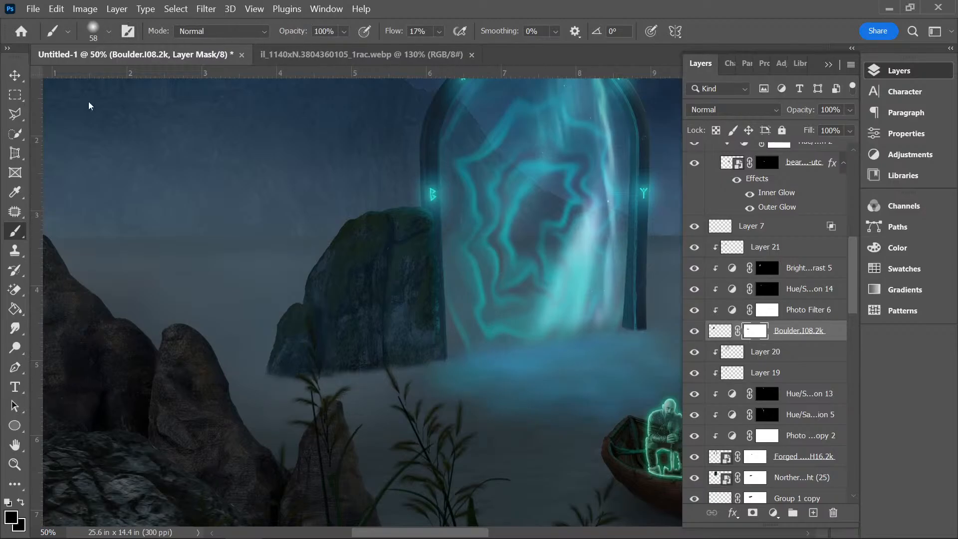
- Group the masked Boulder layer with its clipped adjustments and Layer 21
left_click(788, 247, "shift")
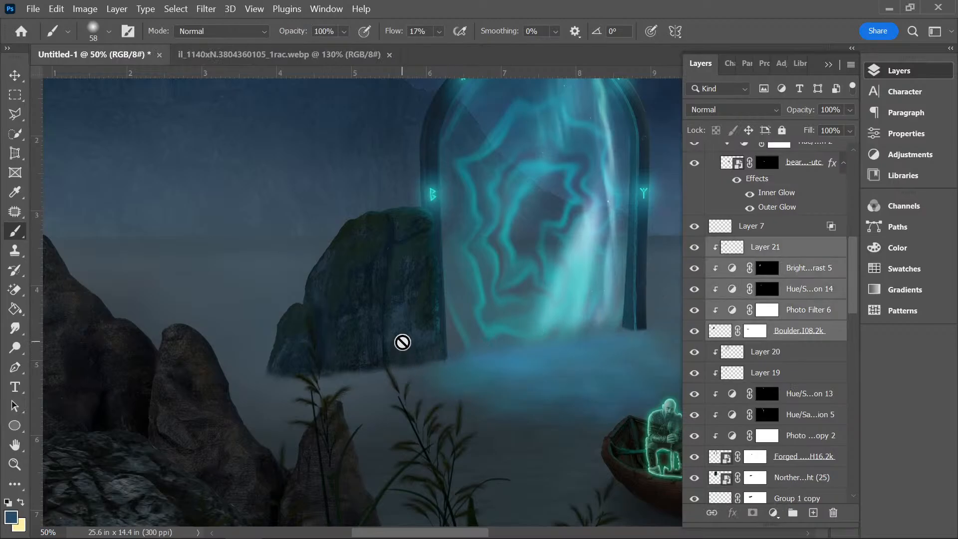
scroll(382, 313, "down", 3)
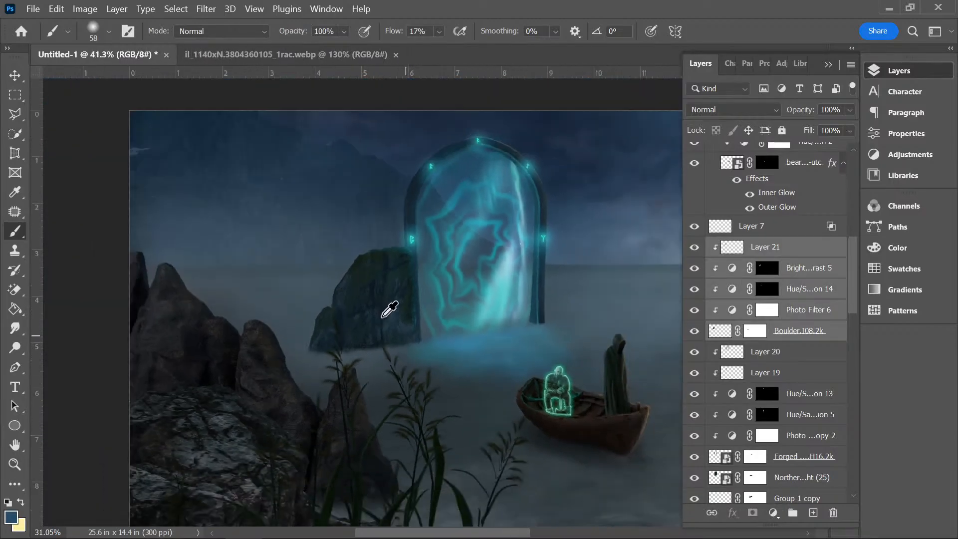
scroll(389, 329, "up", 1)
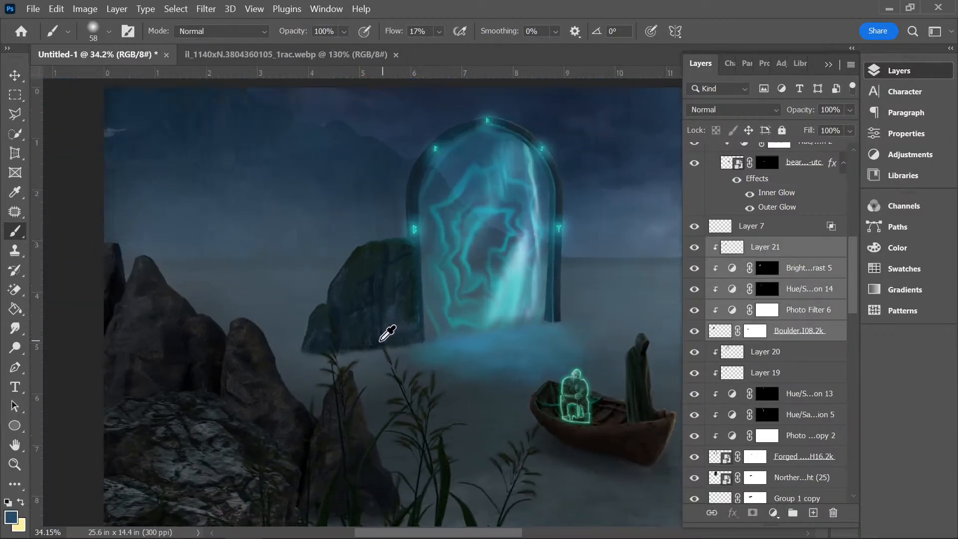
left_click(732, 337)
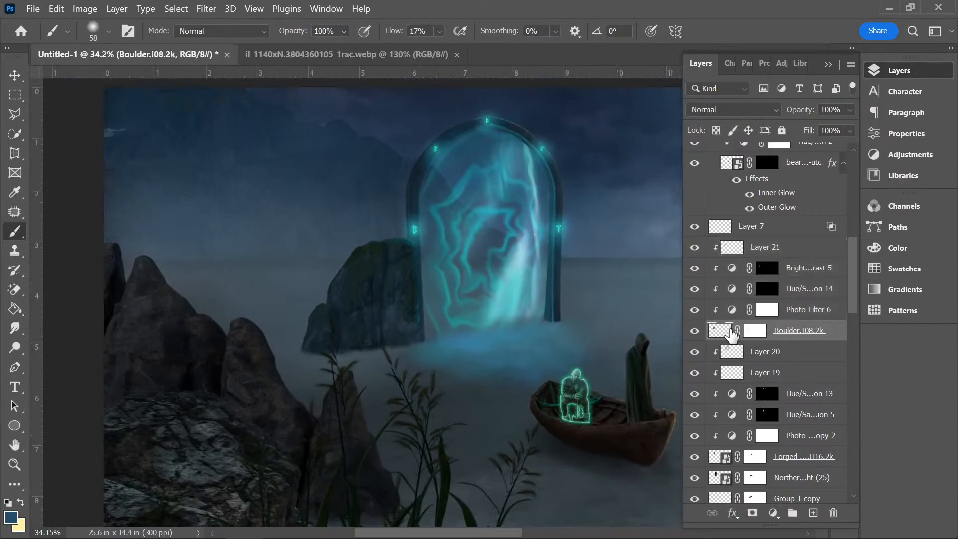
left_click(768, 256, "shift")
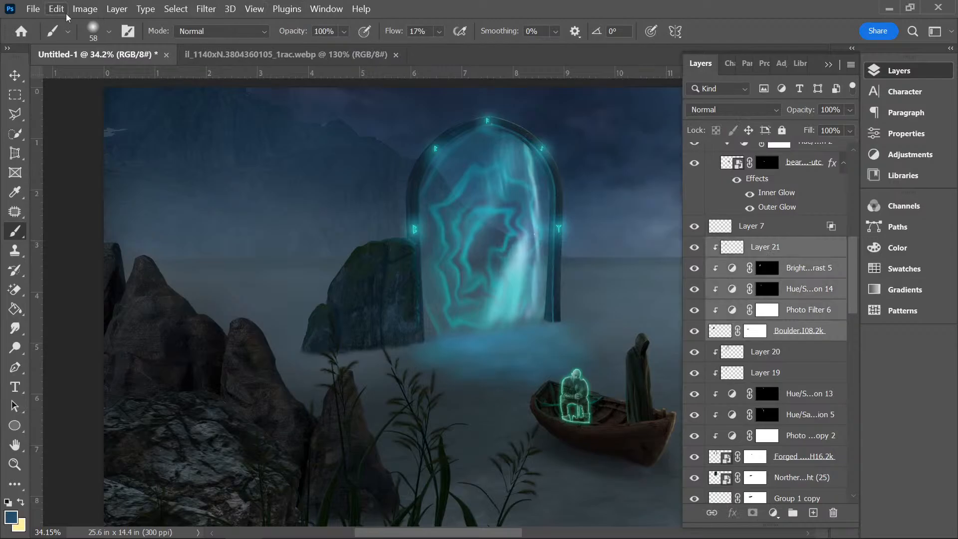
left_click(793, 512)
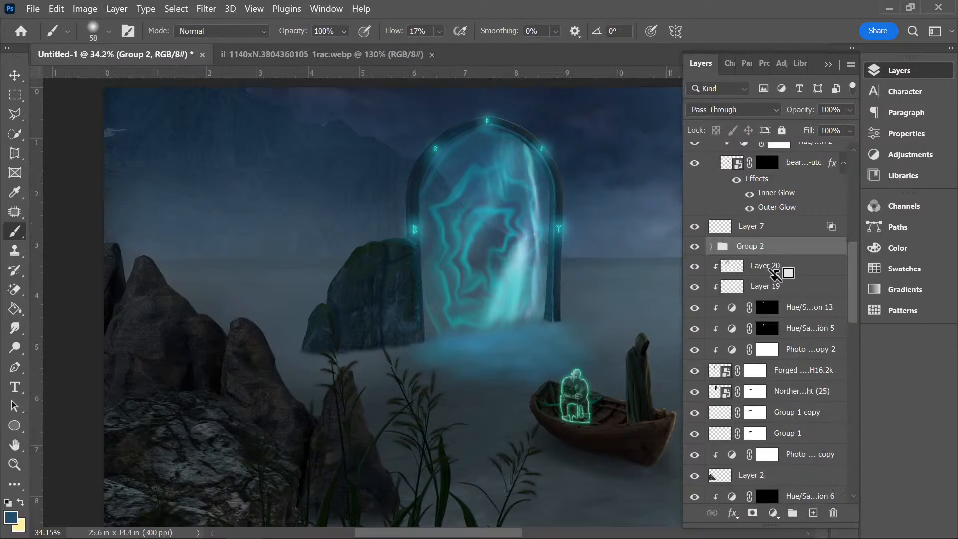
- Duplicate the boulder group, flip the copy horizontally and place it against the arch's right pillar
key("ctrl+j")
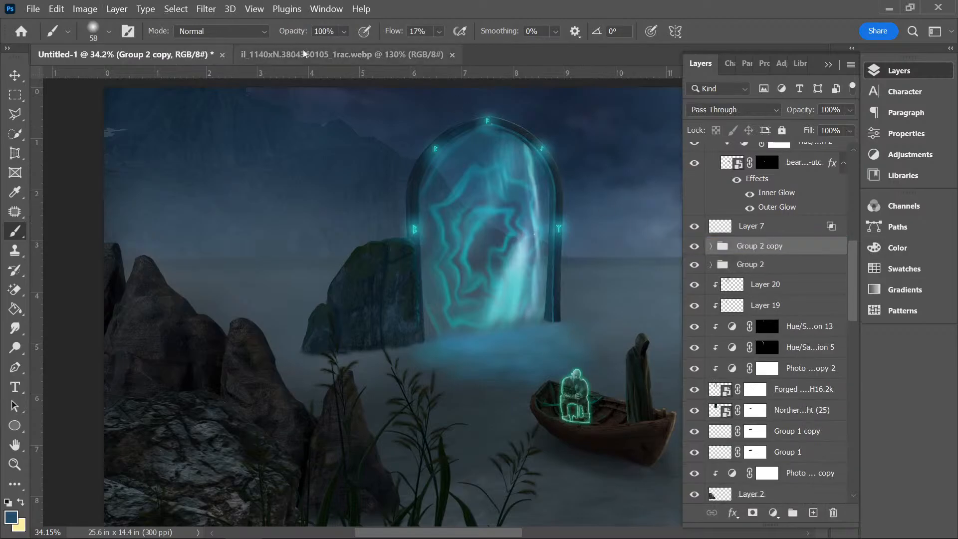
left_click(60, 9)
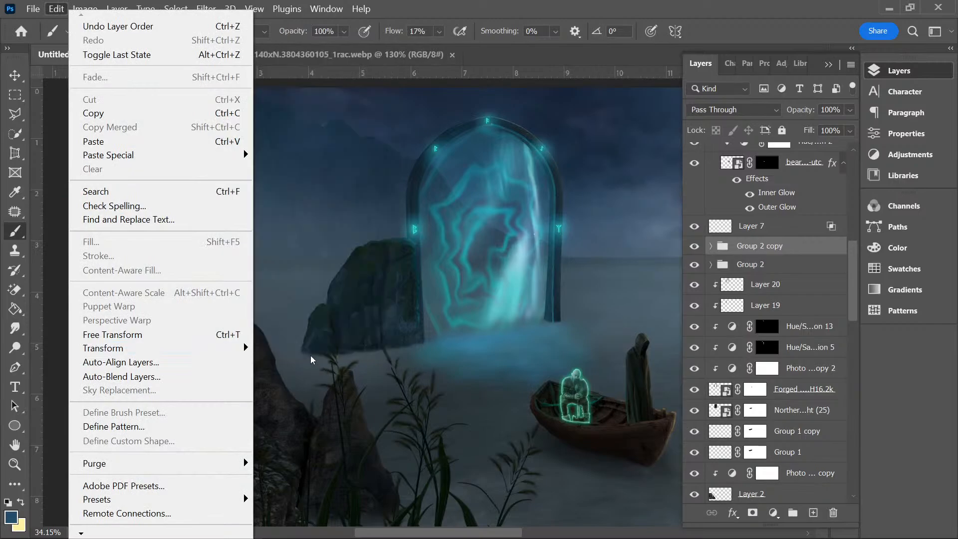
left_click(299, 332)
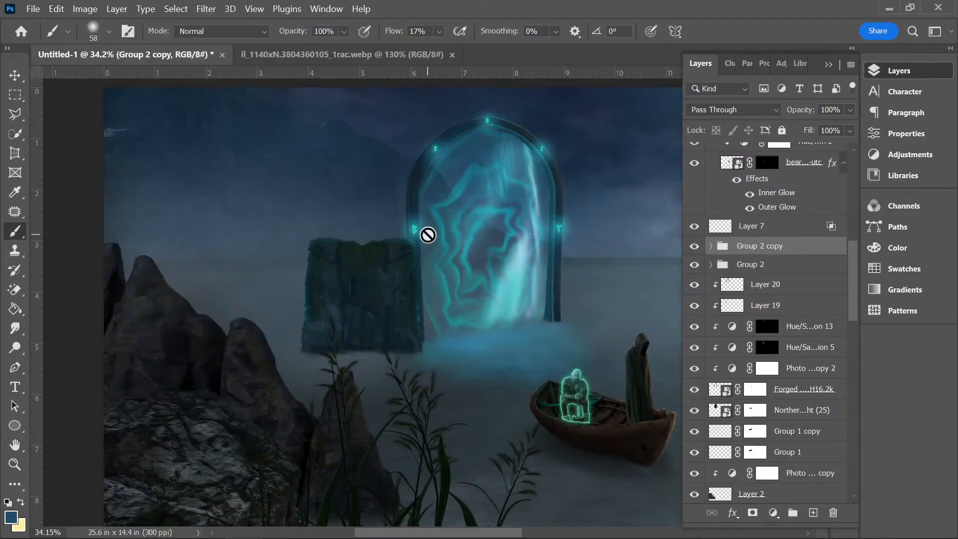
left_click(15, 74)
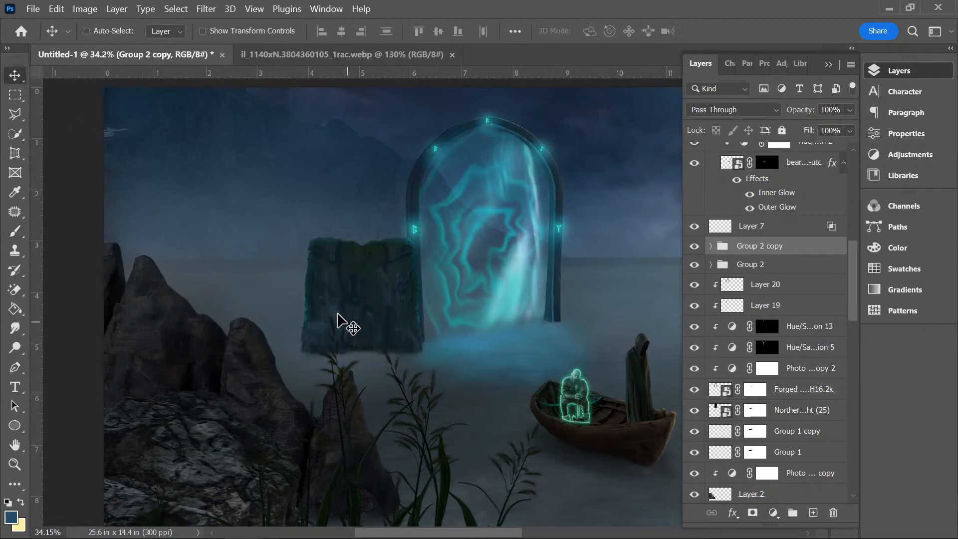
left_click_drag(336, 320, 603, 282)
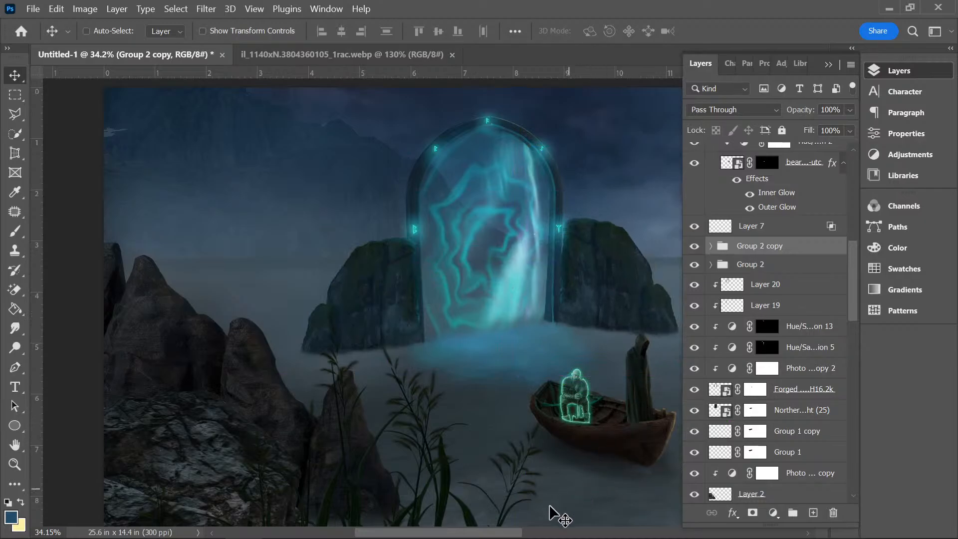
- Start Puppet Warp on the copied Boulder layer, pin its lower corners and pull the outer lower and upper inner corners inward
left_click_drag(521, 533, 560, 522)
left_click(256, 31)
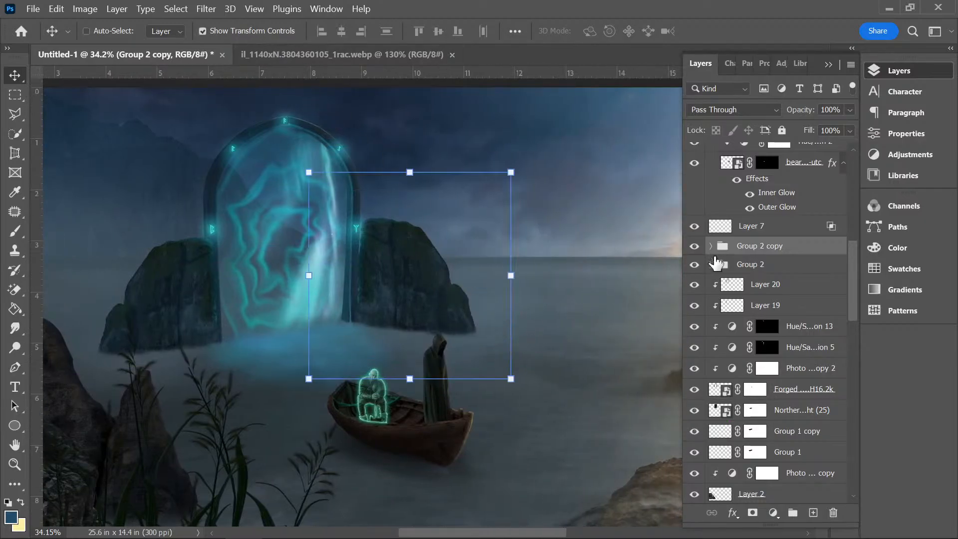
left_click(711, 246)
left_click(734, 350)
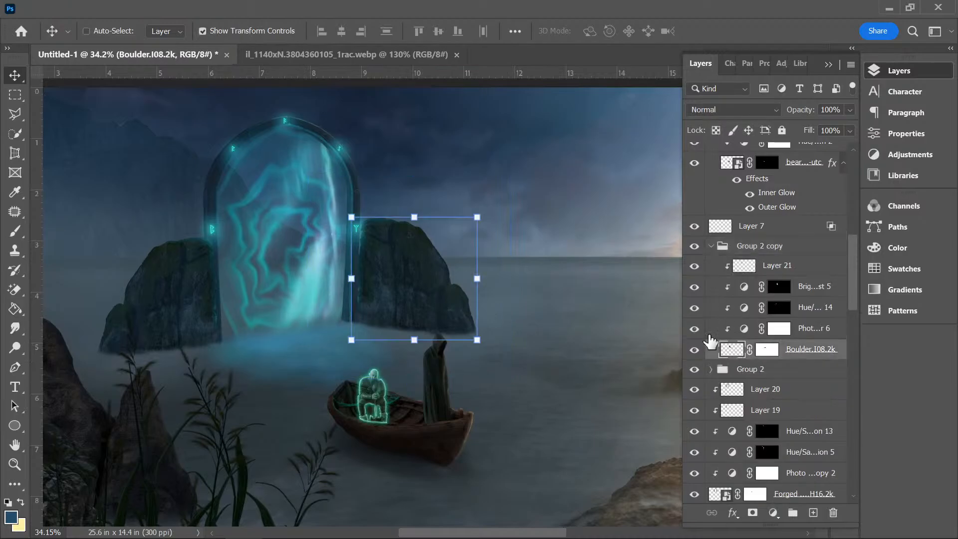
left_click(56, 9)
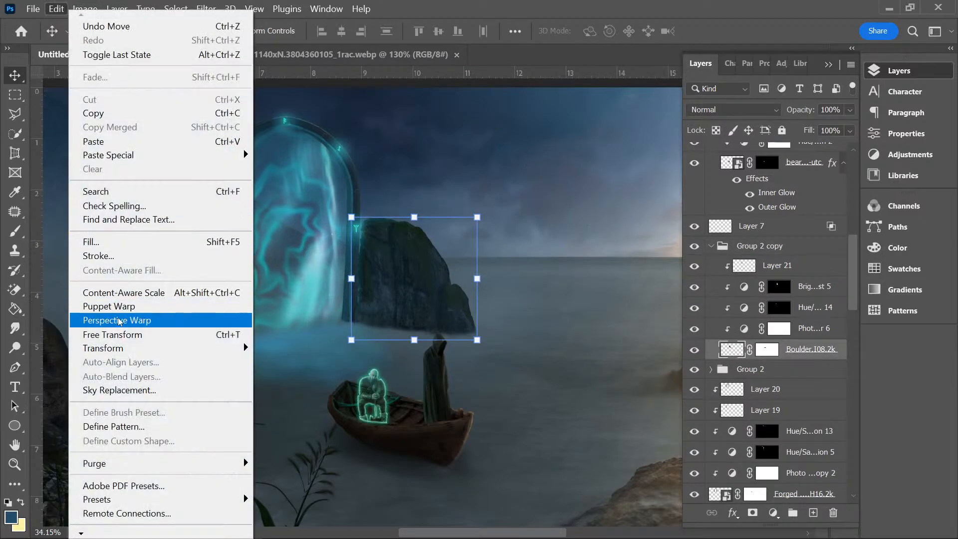
left_click(114, 303)
scroll(455, 290, "up", 4)
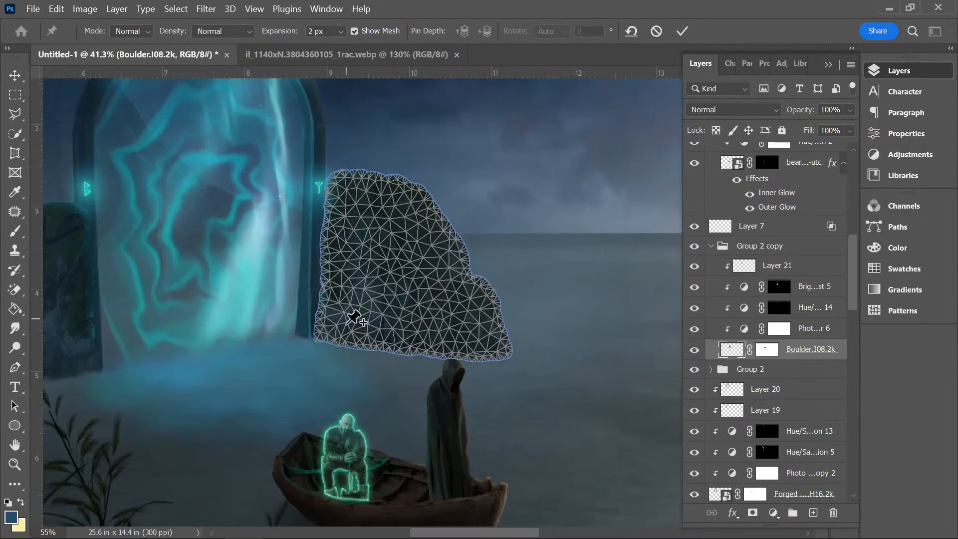
left_click(318, 333)
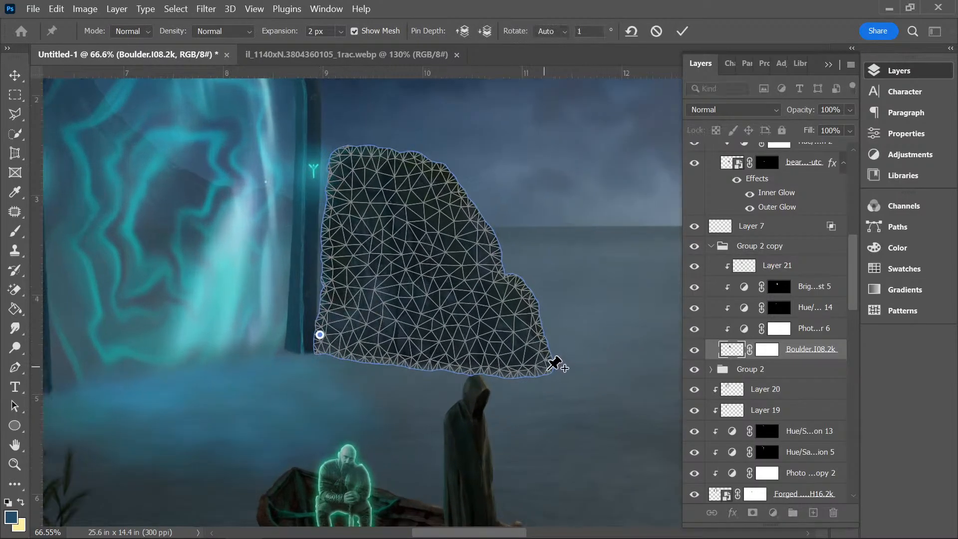
left_click(545, 366)
left_click_drag(544, 365, 514, 333)
left_click_drag(314, 159, 338, 184)
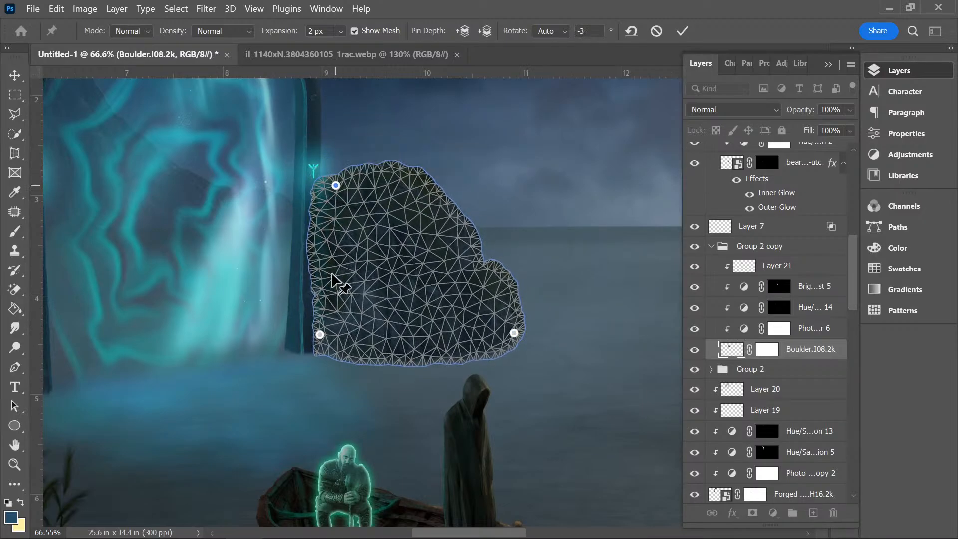
- Add warp pins at the copied boulder's centre and base, raise the base, stretch the outer tip outward and apply the warp
left_click_drag(405, 242, 389, 259)
left_click(422, 358)
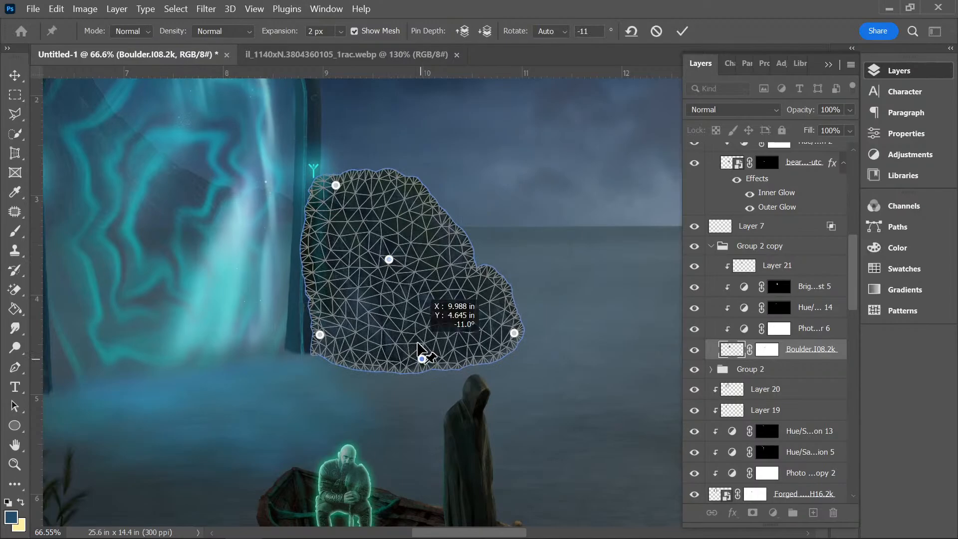
left_click_drag(422, 358, 418, 341)
left_click(476, 344)
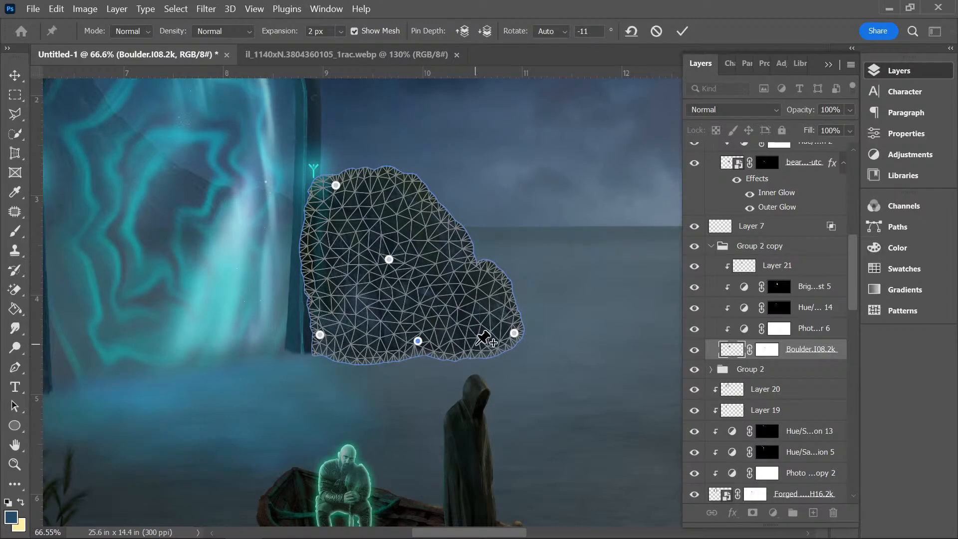
left_click_drag(476, 343, 559, 330)
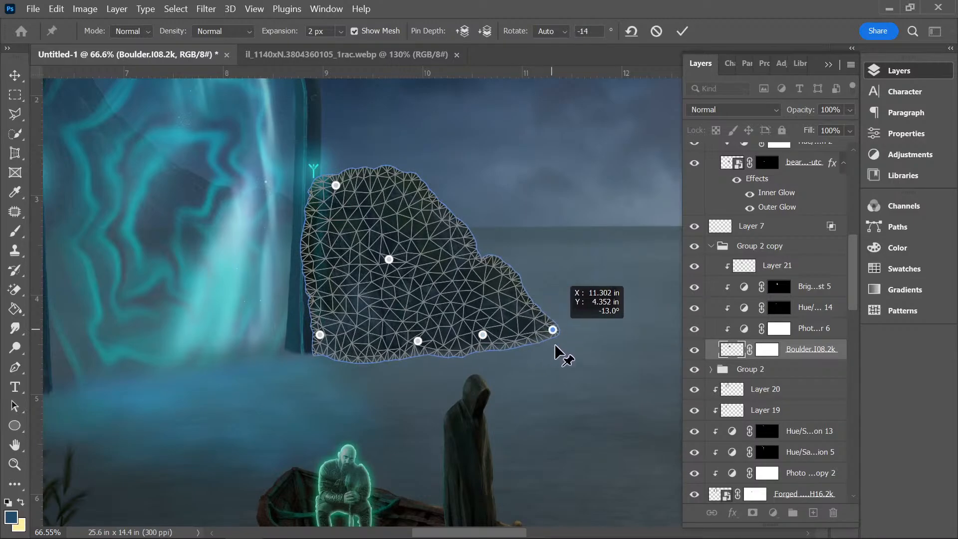
key("Return")
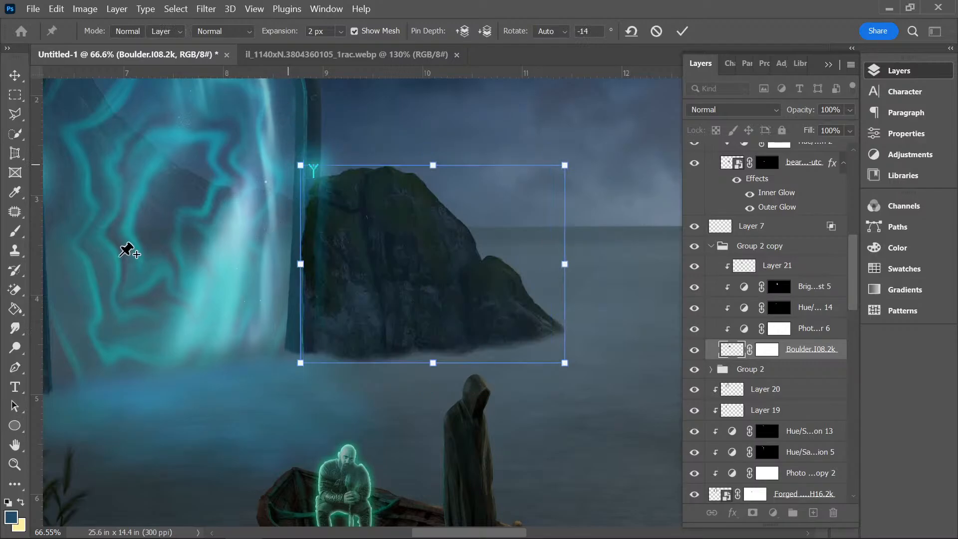
- Paint dark blue haze with a 58 px brush on the copied group's Layer 21 along the boulder's edge beside the pillar
left_click(15, 94)
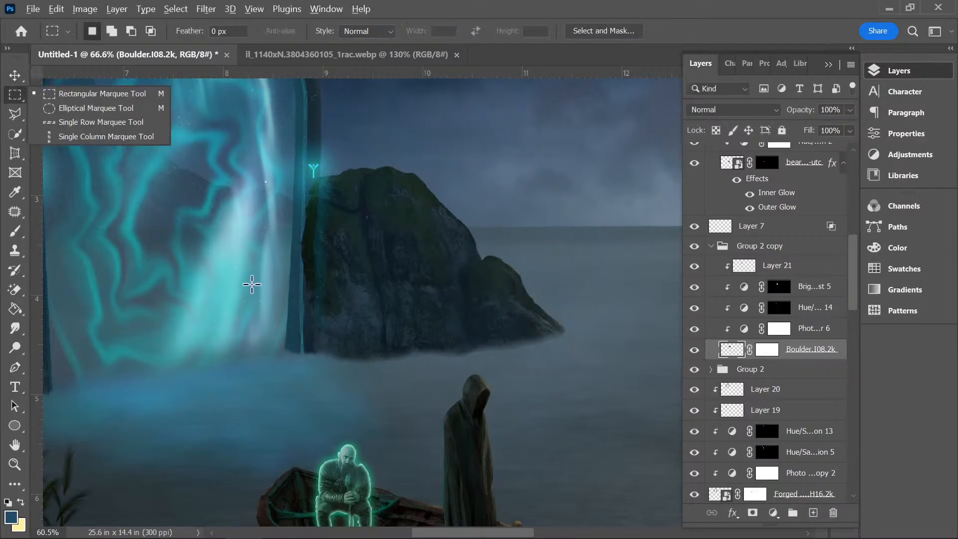
scroll(252, 284, "down", 6)
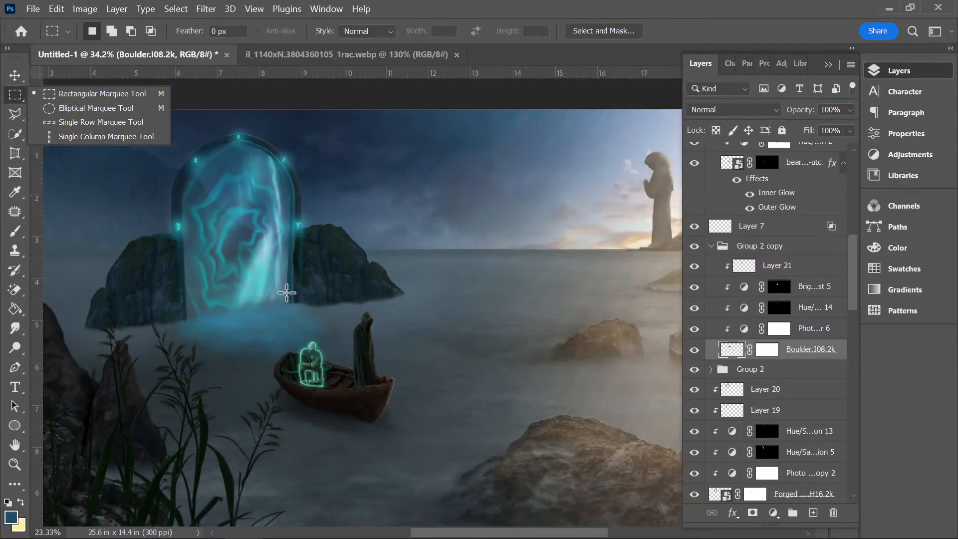
scroll(287, 293, "up", 6)
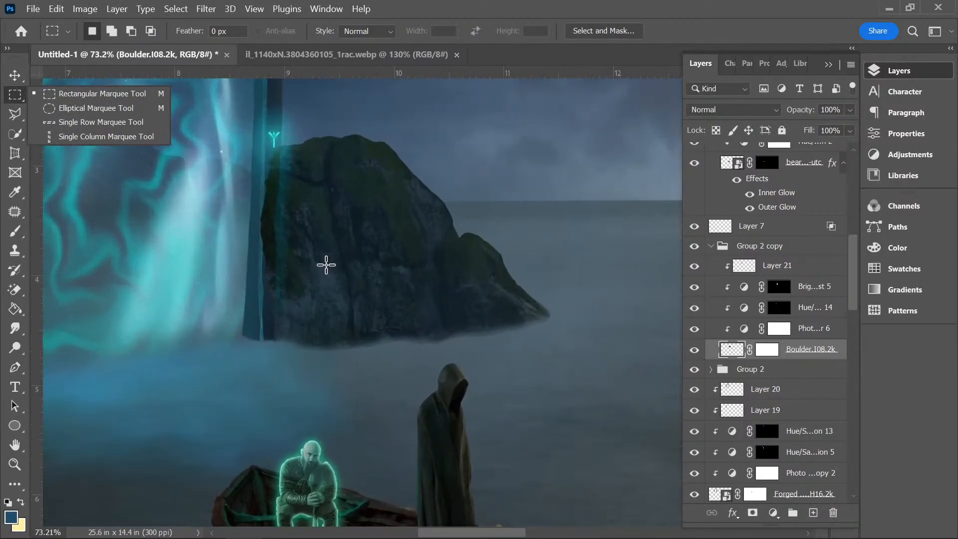
left_click(763, 262)
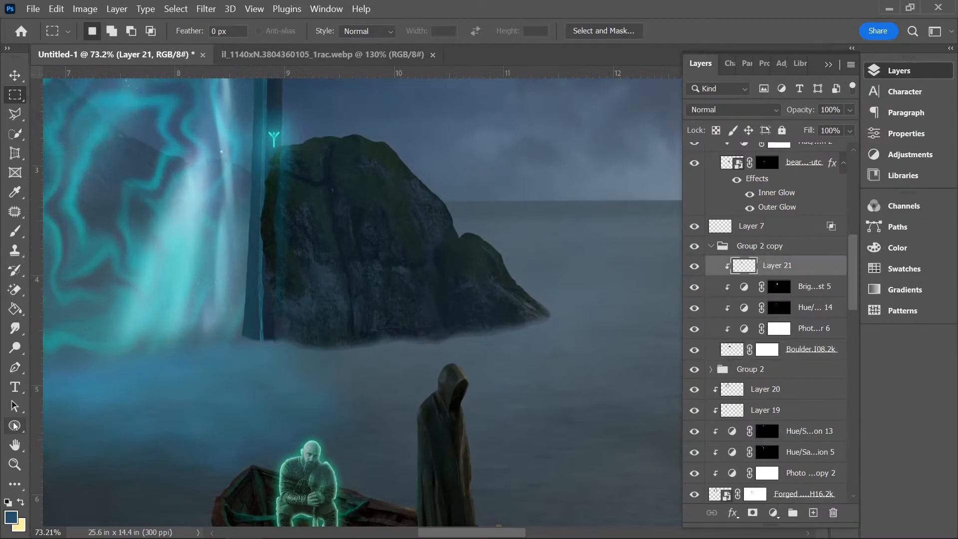
key("b")
left_click_drag(282, 160, 277, 183)
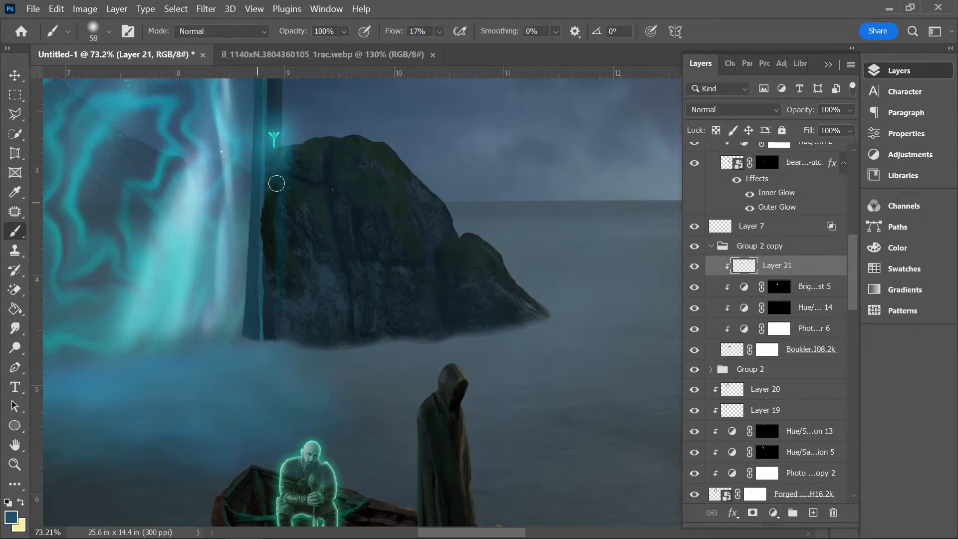
left_click_drag(251, 258, 279, 308)
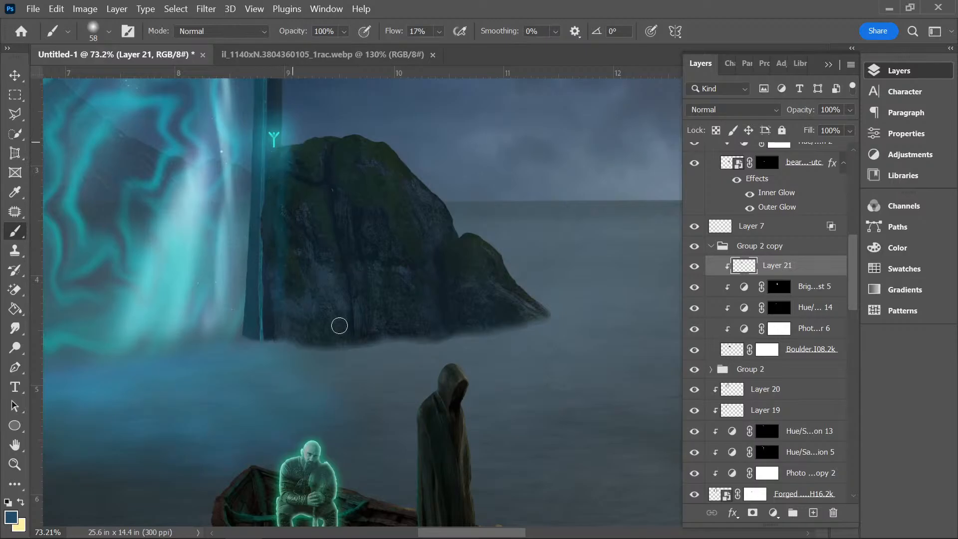
- Paint white with a 28 px brush on the copied group's Hue/Saturation 14 mask to light the boulder beside the arch
left_click(781, 308)
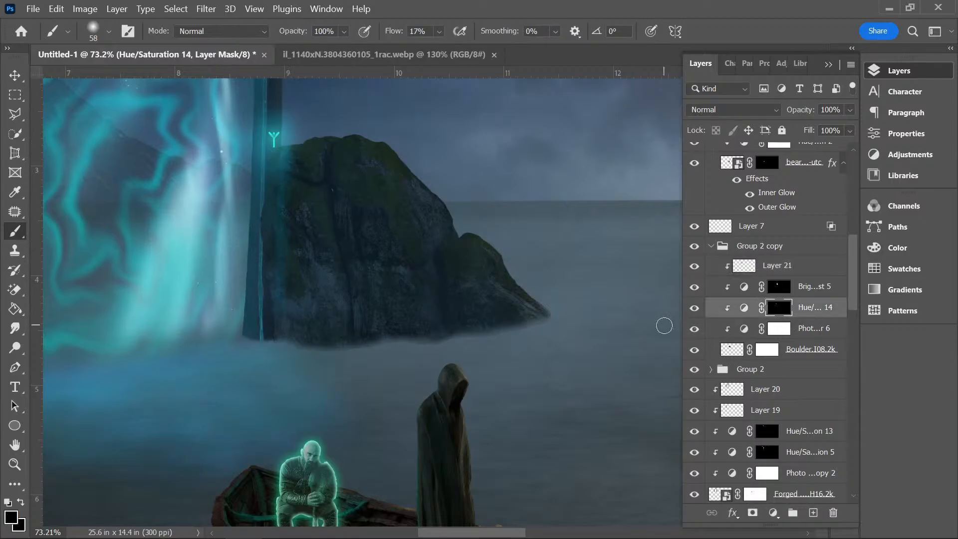
left_click(108, 31)
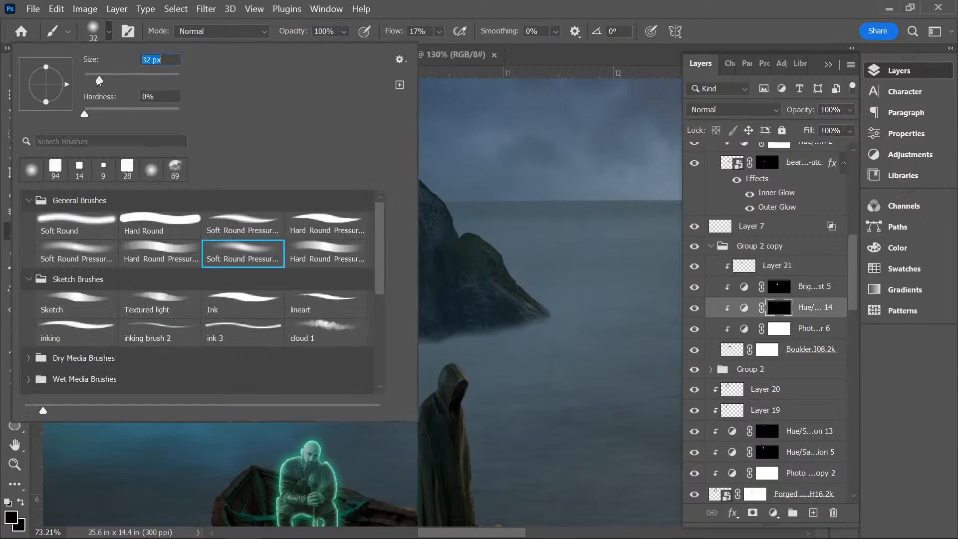
left_click(446, 34)
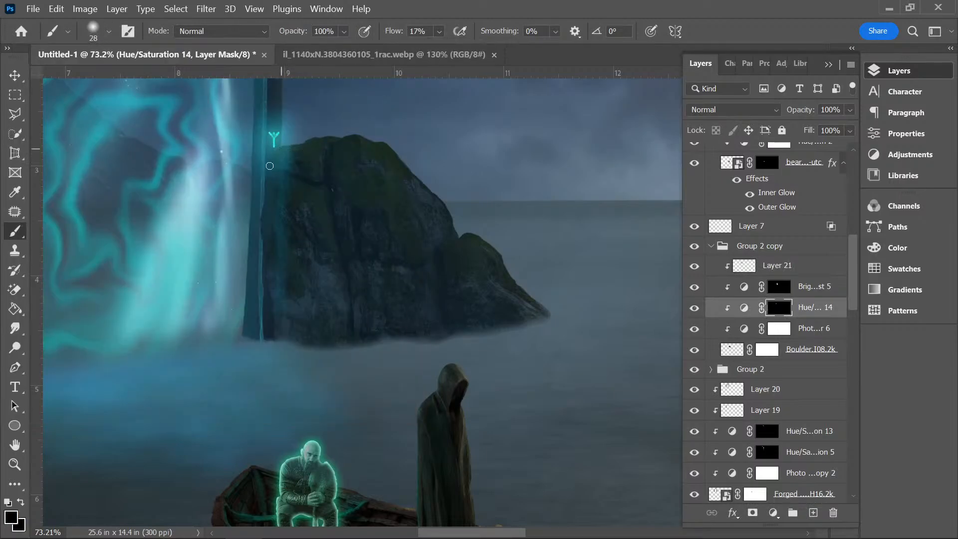
left_click(15, 515)
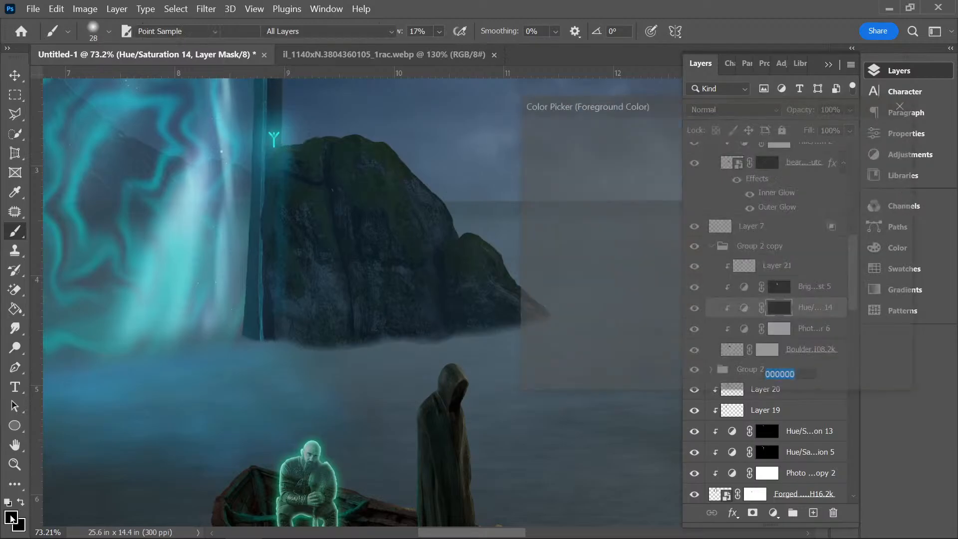
left_click_drag(558, 171, 507, 124)
left_click(865, 134)
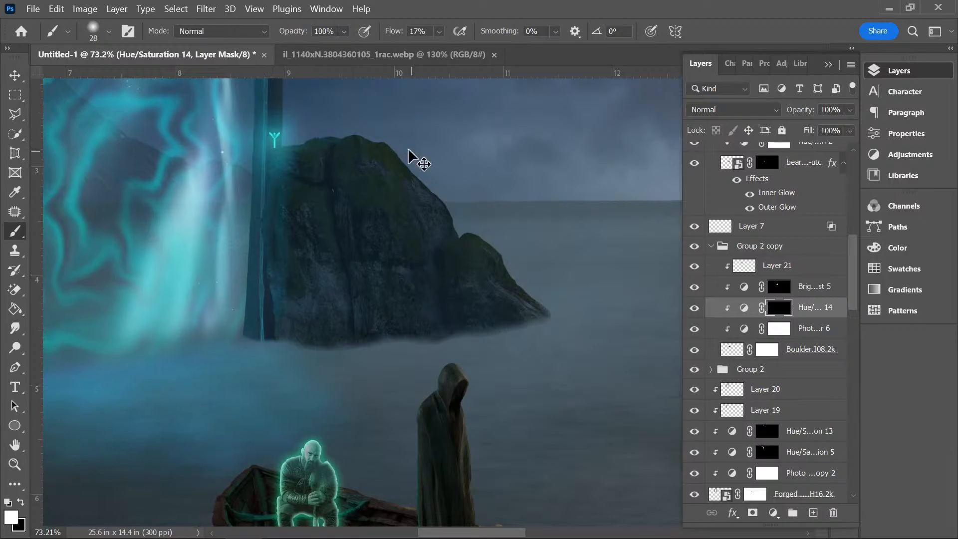
scroll(409, 150, "down", 5)
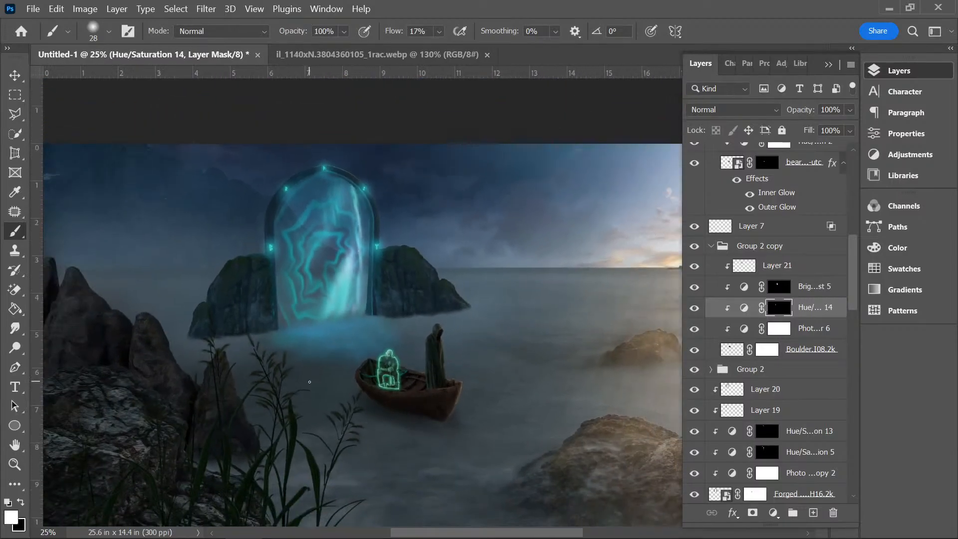
- Group the foreground Rock.I03.2k layer together with its three clipped adjustment layers
scroll(309, 382, "down", 1)
scroll(312, 377, "up", 2)
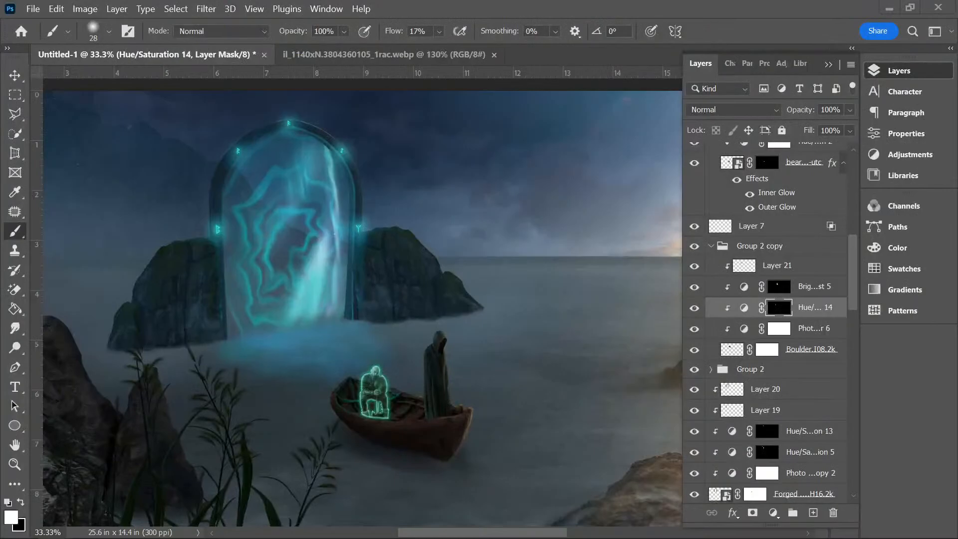
scroll(375, 374, "down", 3)
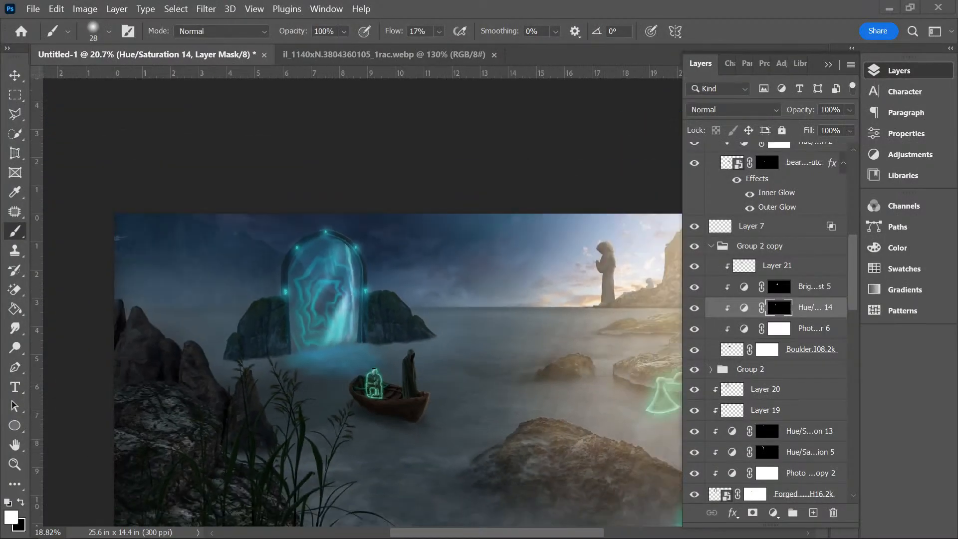
scroll(374, 372, "down", 1)
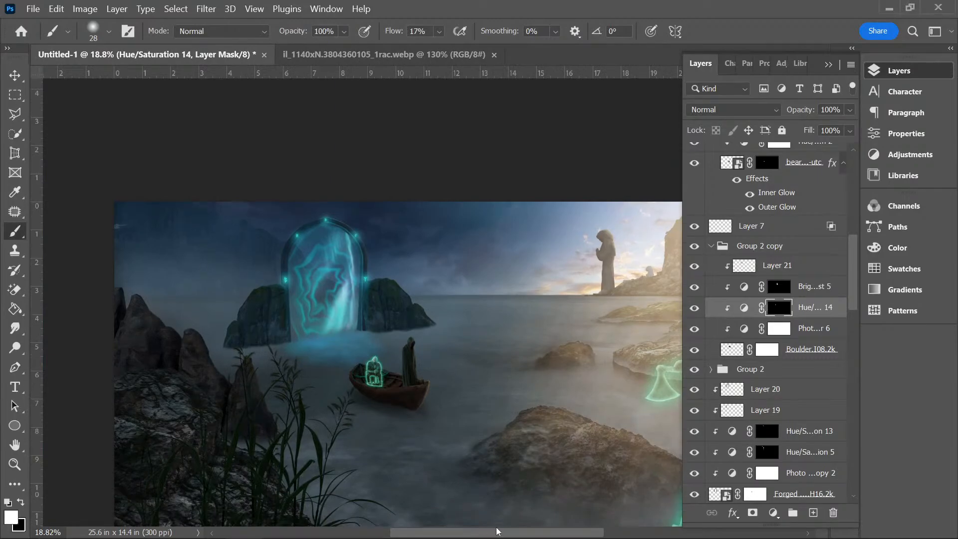
left_click(14, 74)
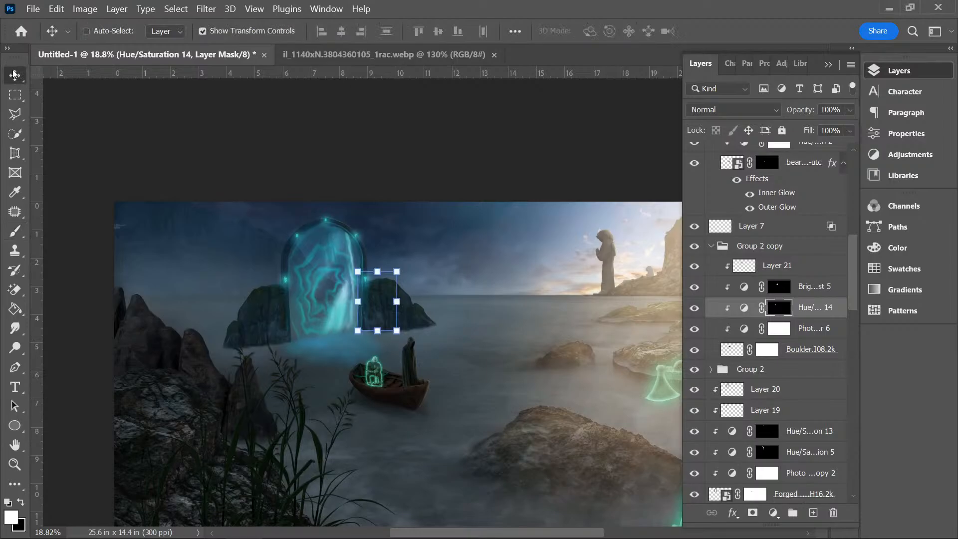
left_click(152, 325)
scroll(789, 464, "down", 1)
scroll(780, 483, "down", 1)
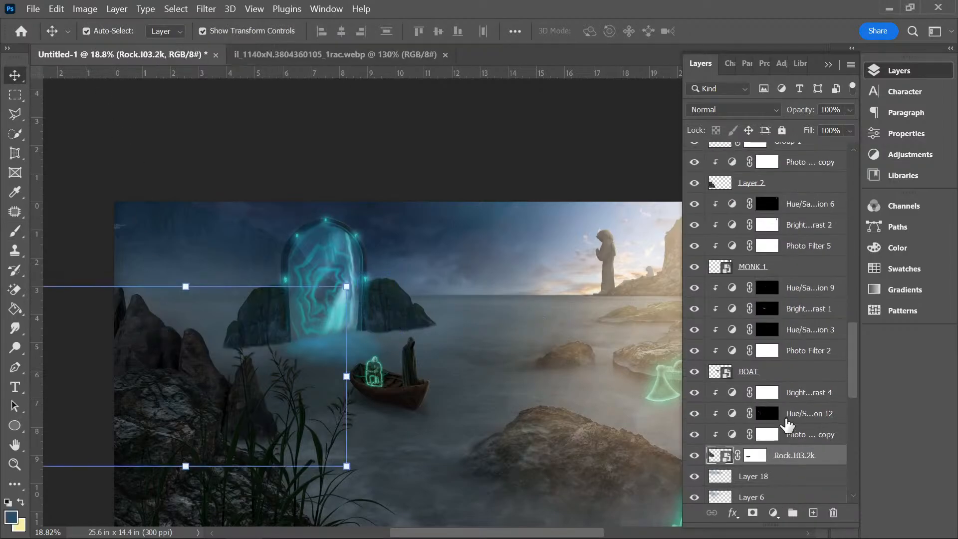
left_click(793, 393, "shift")
left_click(793, 512)
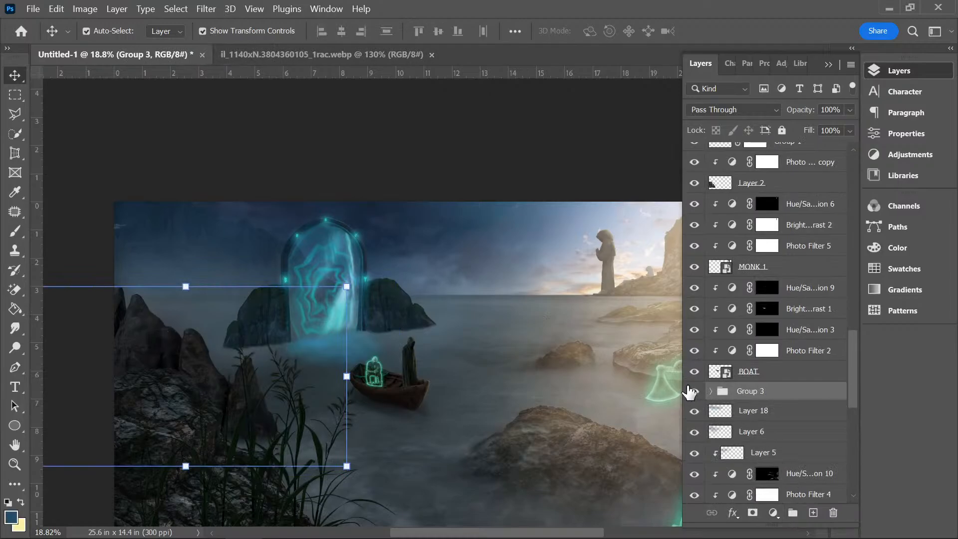
- Scale the rock group, Group 3, up to 138.91% and restack it hidden directly below Layer 2
left_click(694, 392)
left_click(694, 391)
left_click_drag(186, 288, 185, 217)
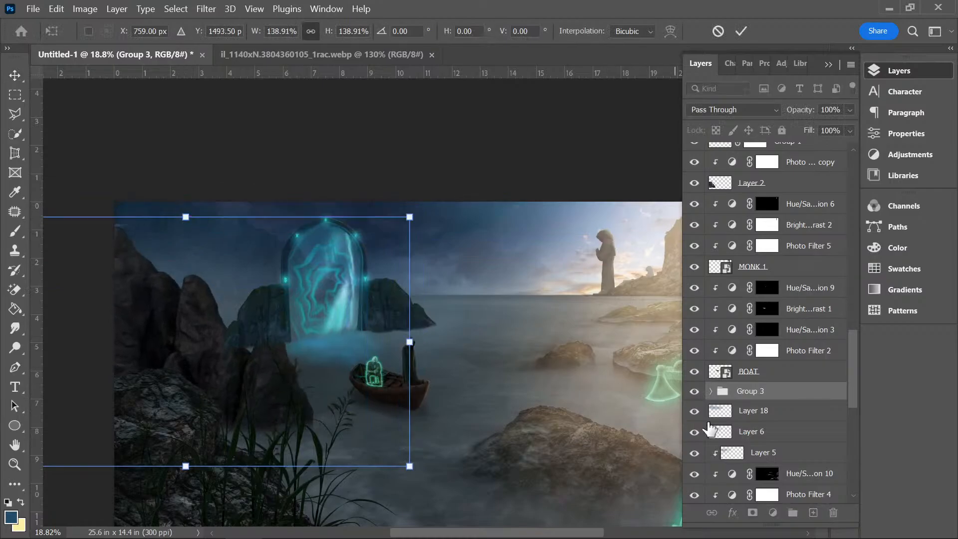
left_click_drag(748, 391, 786, 322)
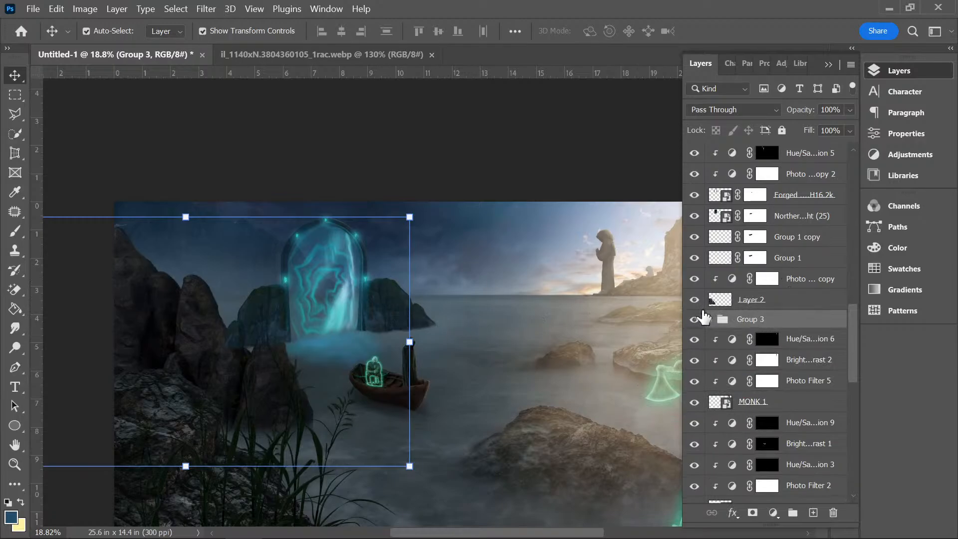
left_click(694, 319)
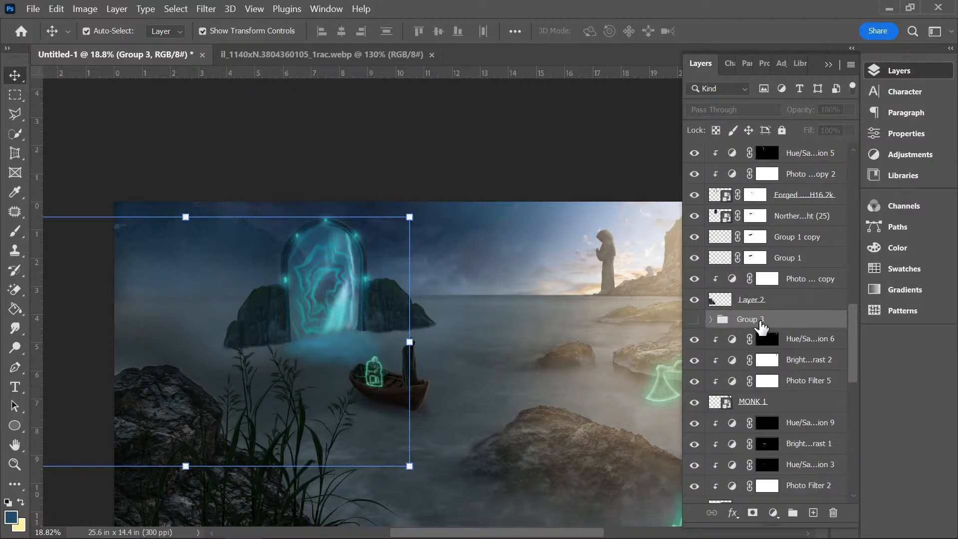
- Group the arch layers from Layer 20 down through Group 1, including the clipped adjustments and portal glow
scroll(777, 315, "up", 2)
scroll(776, 315, "up", 5)
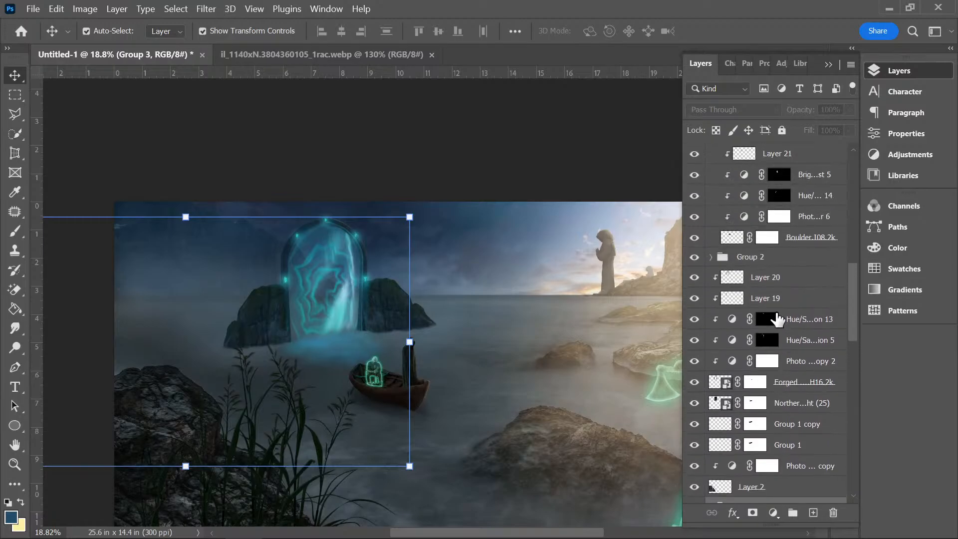
left_click(704, 405)
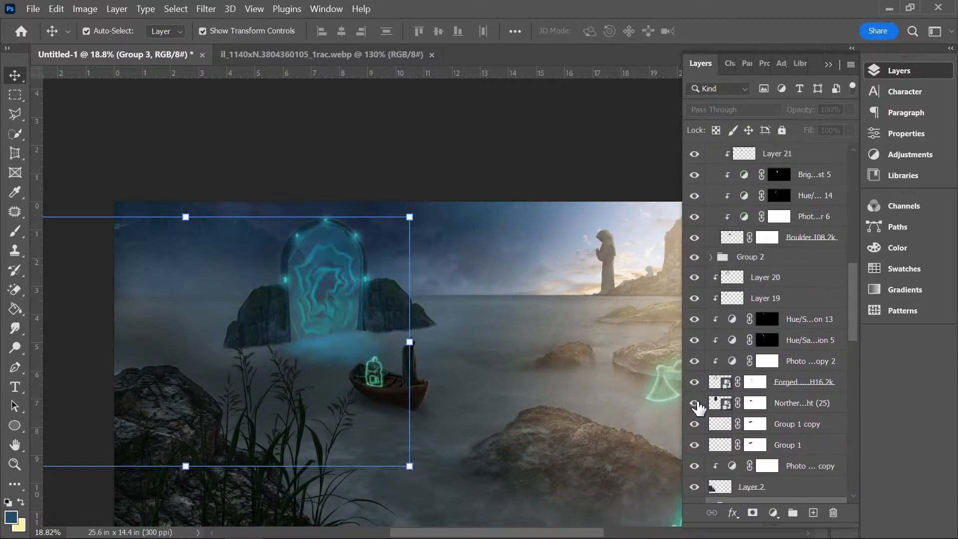
left_click(704, 404)
left_click(753, 277)
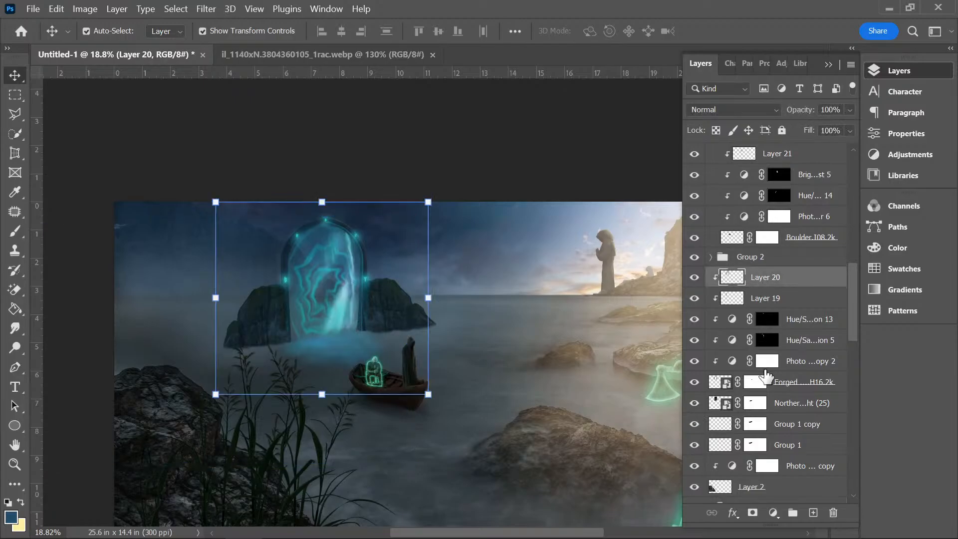
left_click(785, 450, "shift")
left_click(793, 513)
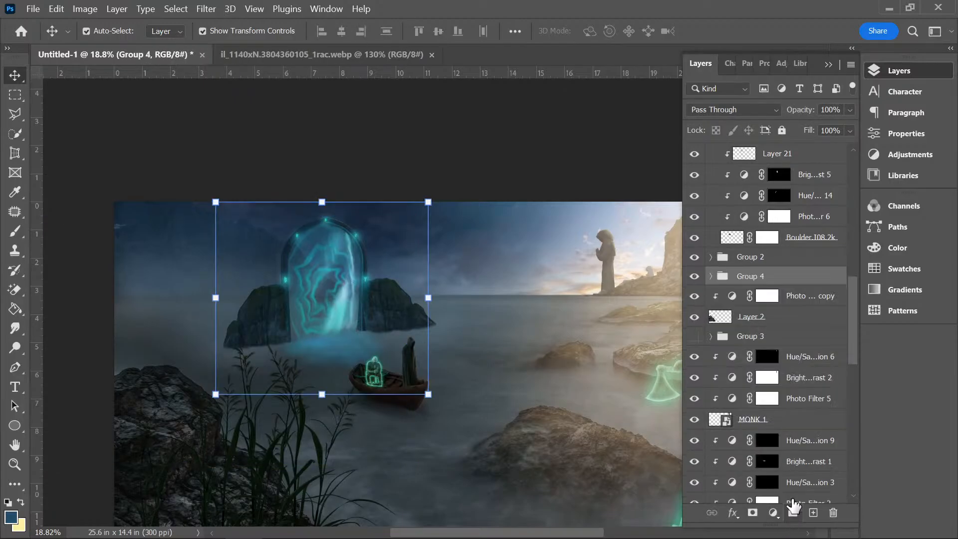
- Combine Group 2 copy, Group 2 and Group 4 into one group and name it PORTAL
left_click(695, 278)
left_click(695, 277)
left_click(695, 257)
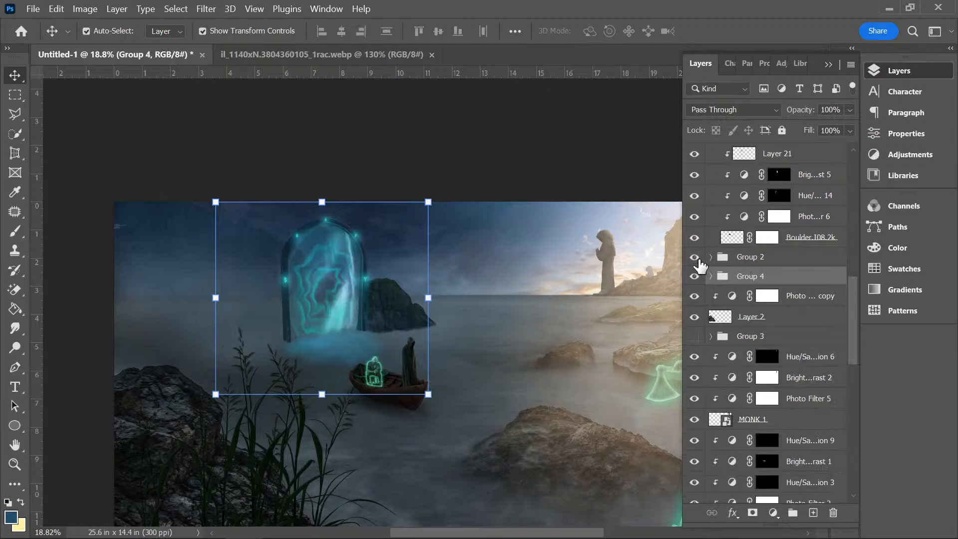
left_click(753, 256)
scroll(766, 277, "up", 3)
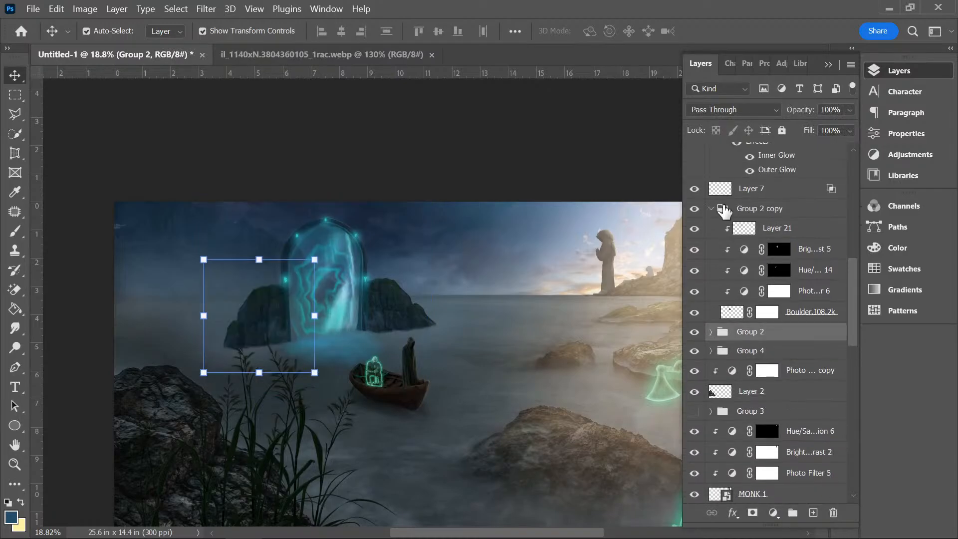
left_click(711, 208)
left_click(759, 210)
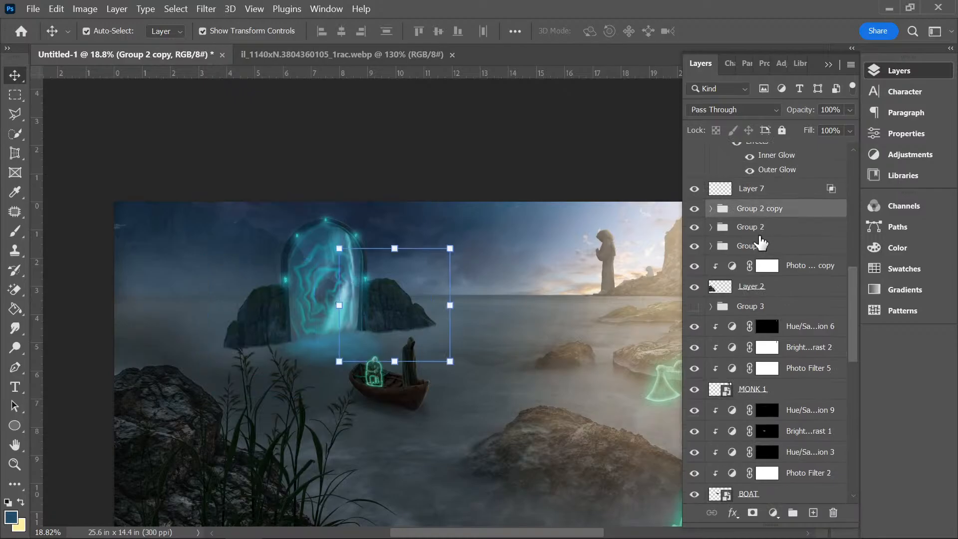
left_click(759, 247, "shift")
left_click(792, 512)
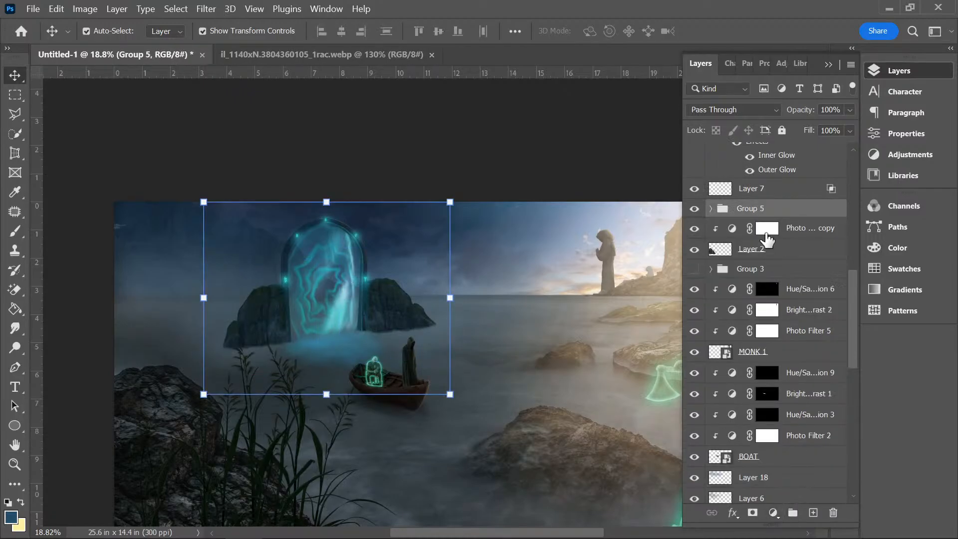
double_click(756, 209)
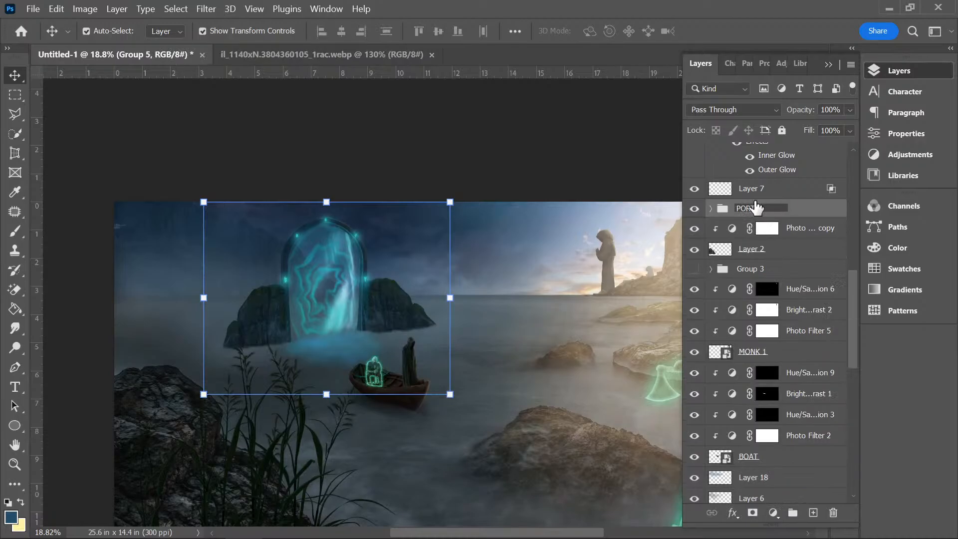
type("PORTAL")
key("Return")
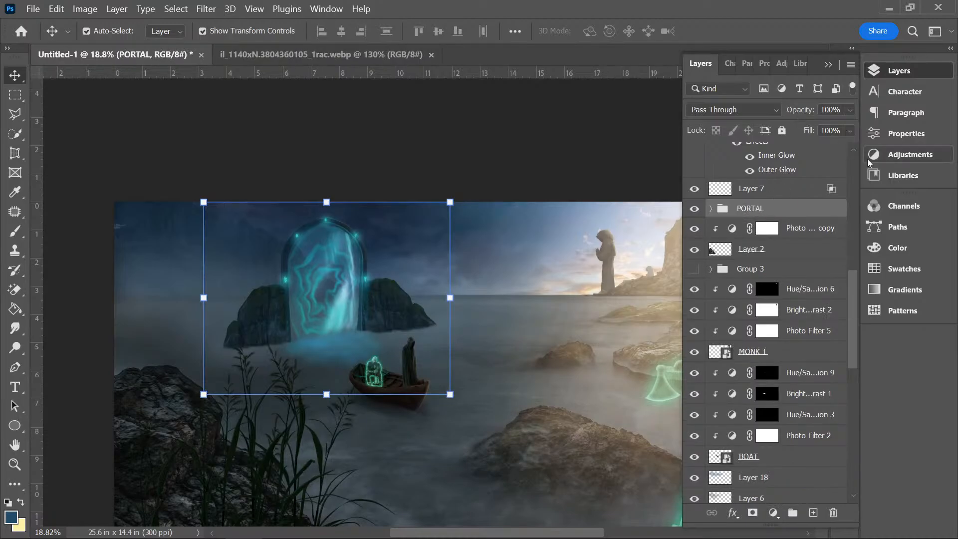
- Create a new layer above the PORTAL group and choose a lighter, more muted blue as the foreground colour
left_click(813, 512)
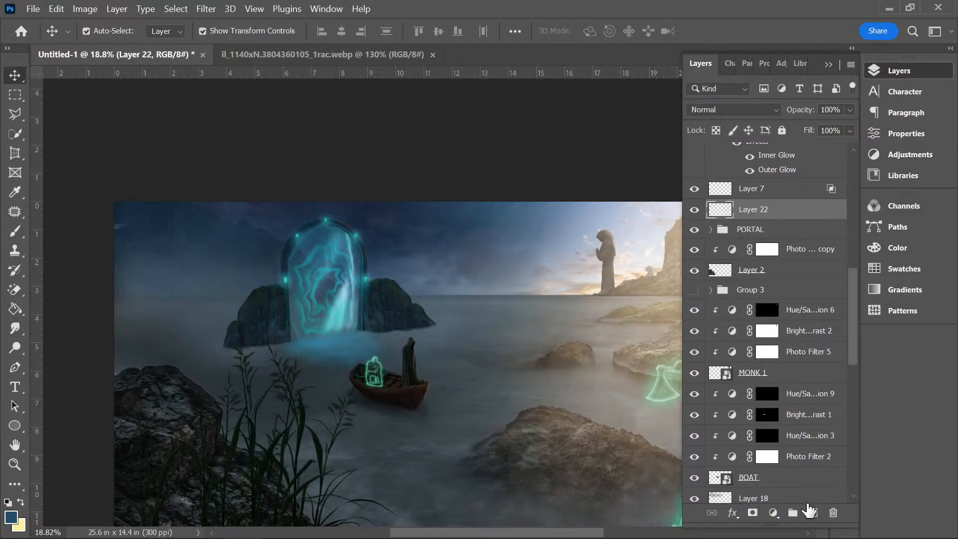
left_click(15, 519)
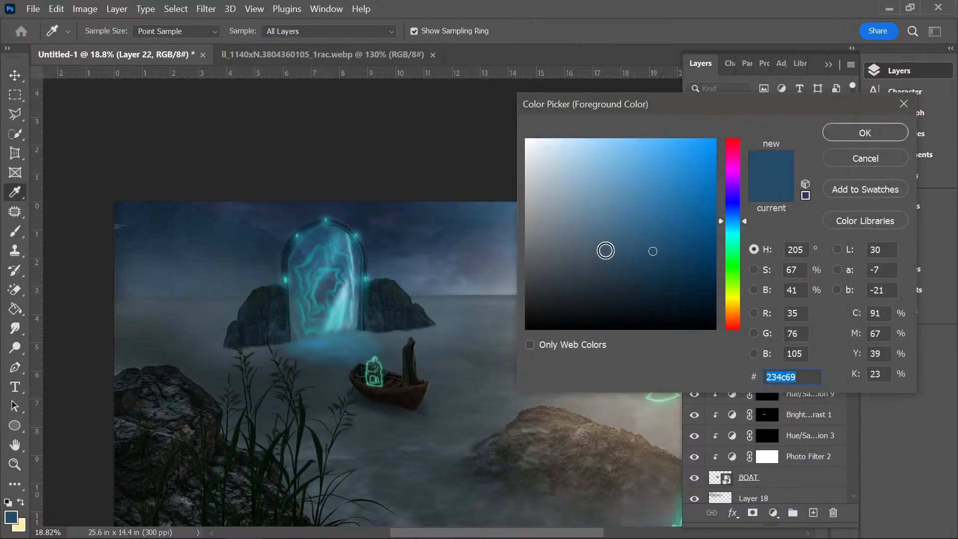
left_click_drag(605, 250, 608, 227)
left_click(854, 131)
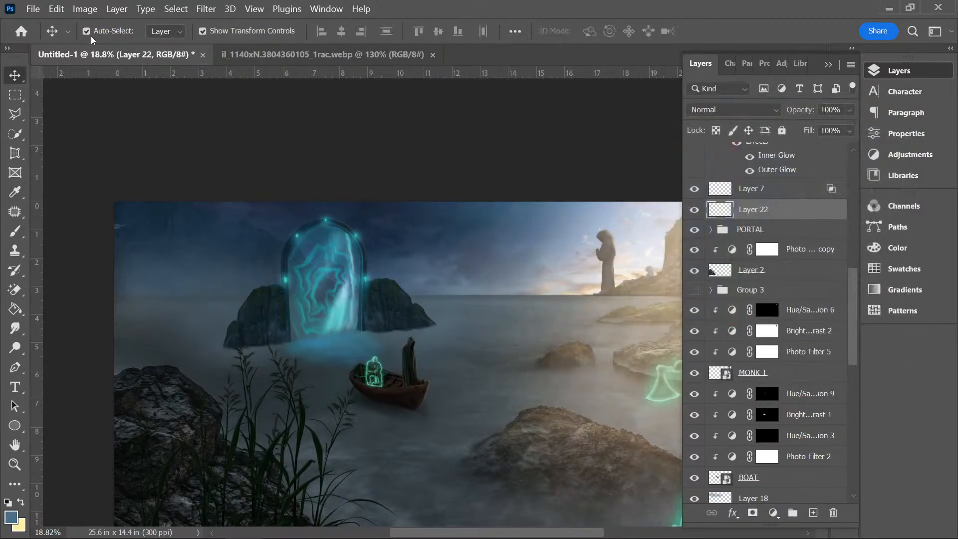
- Paint blue haze on Layer 22 across the sky, portal and water with a soft 1457 px brush at 14% flow
left_click(15, 231)
left_click(108, 31)
left_click_drag(145, 76, 156, 80)
left_click(423, 4)
left_click_drag(439, 32, 447, 50)
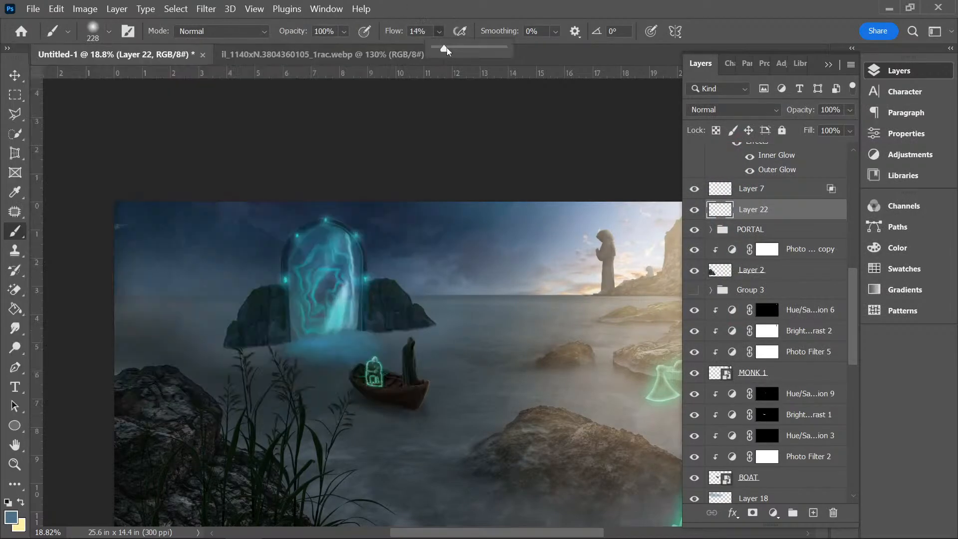
left_click(114, 30)
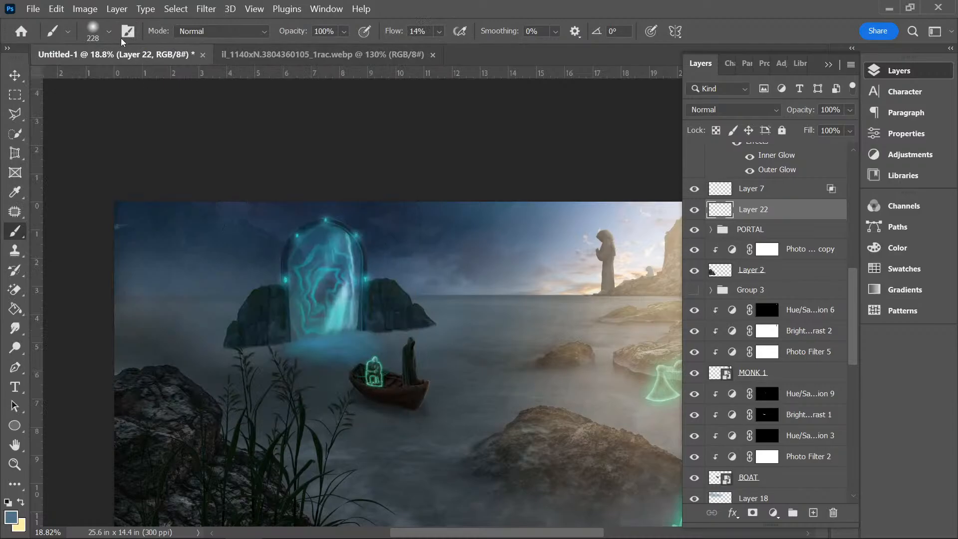
left_click(108, 32)
left_click_drag(159, 79, 179, 79)
left_click(415, 7)
mouse_move(150, 248)
left_mouse_down()
mouse_move(192, 239)
mouse_move(159, 281)
mouse_move(159, 320)
mouse_move(224, 326)
mouse_move(250, 362)
mouse_move(275, 355)
mouse_move(311, 249)
mouse_move(365, 230)
mouse_move(445, 281)
mouse_move(196, 352)
mouse_move(414, 311)
mouse_move(281, 334)
mouse_move(549, 313)
mouse_move(321, 315)
mouse_move(483, 249)
mouse_move(358, 231)
mouse_move(320, 278)
mouse_move(183, 347)
mouse_move(275, 347)
mouse_move(134, 383)
mouse_move(453, 350)
mouse_move(255, 383)
mouse_move(469, 315)
mouse_move(428, 310)
mouse_move(461, 294)
mouse_move(485, 258)
mouse_move(395, 243)
mouse_move(350, 220)
mouse_move(184, 228)
mouse_move(120, 320)
mouse_move(153, 396)
mouse_move(86, 401)
mouse_move(296, 351)
mouse_move(218, 374)
mouse_move(224, 383)
mouse_move(159, 387)
mouse_move(181, 373)
mouse_move(426, 331)
mouse_move(507, 294)
mouse_move(308, 356)
mouse_move(398, 352)
mouse_move(506, 309)
left_mouse_up()
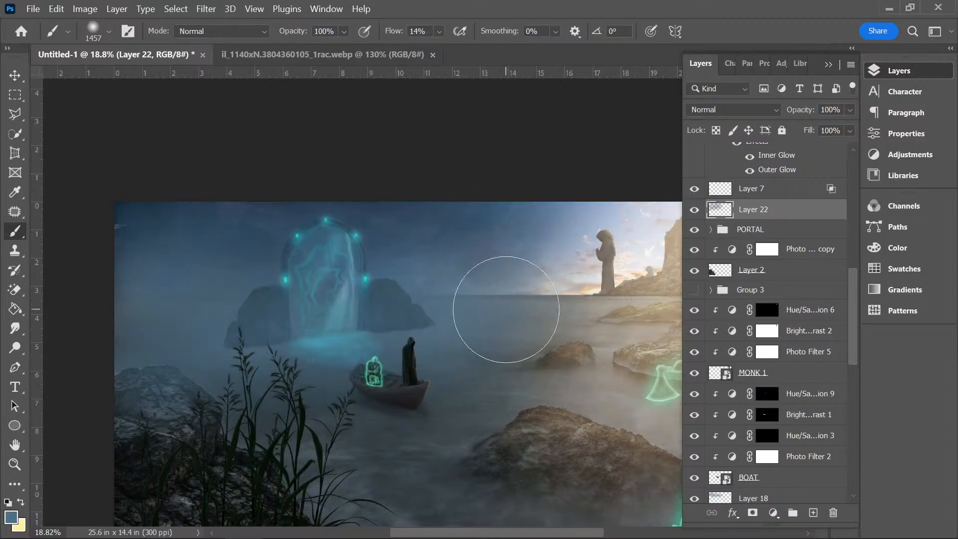
- Lower the haze on Layer 22 to 86% opacity and compare the scene with and without it
left_click(853, 110)
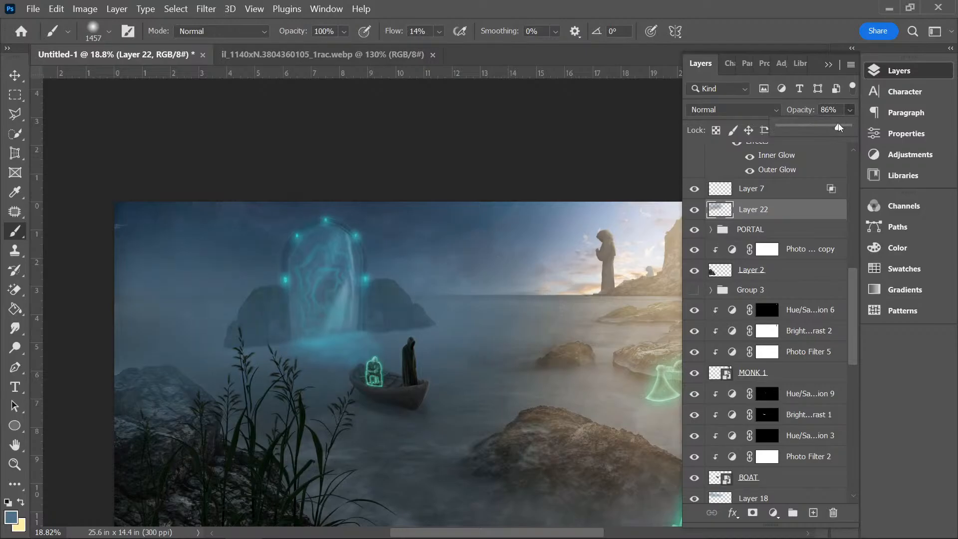
left_click(762, 273)
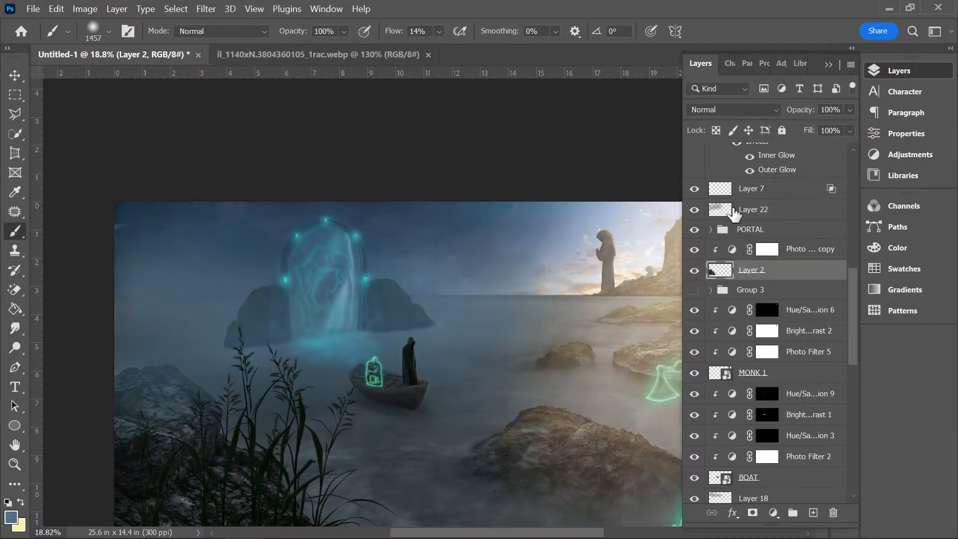
left_click(696, 211)
left_click(700, 213)
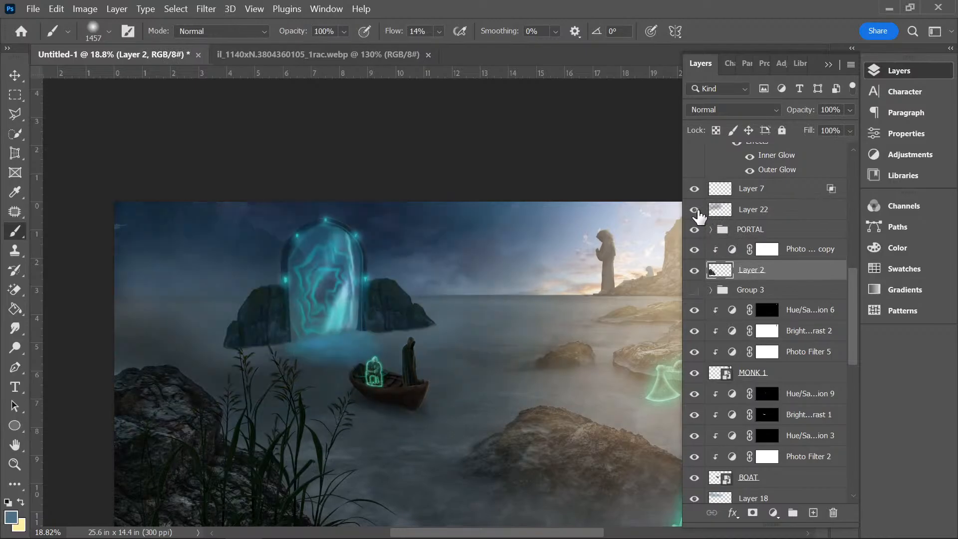
- Increase the density of the Photo Filter clipped to Layer 2
double_click(732, 249)
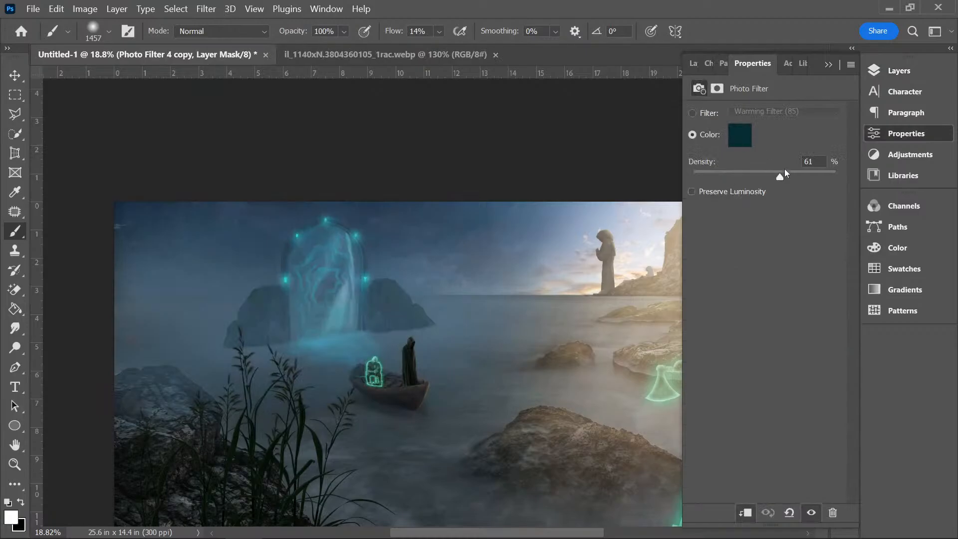
left_click_drag(780, 177, 799, 177)
left_click(830, 65)
left_click(901, 74)
- Change the Photo Filter clipped to Layer 3 to blue #095e76 and set its density to 94%
left_click_drag(846, 299, 849, 406)
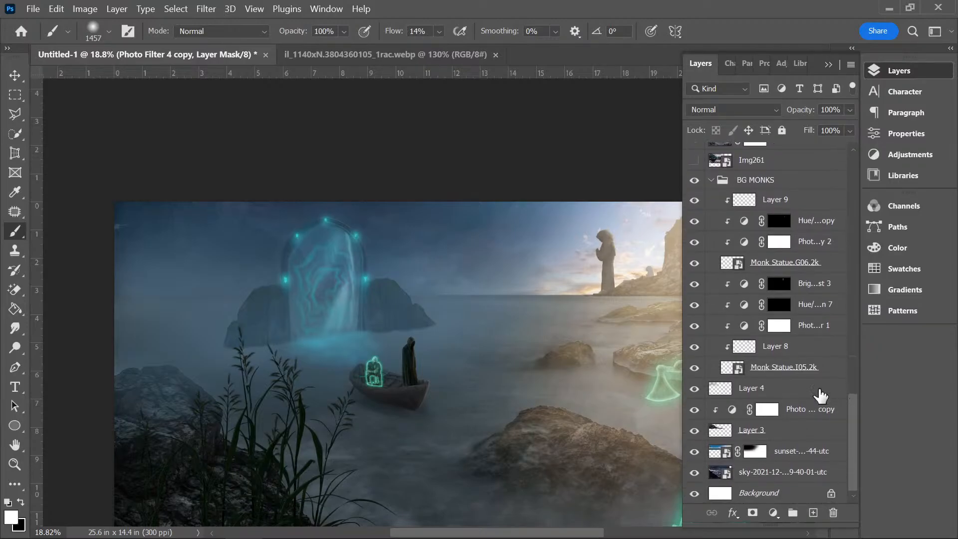
left_click(695, 390)
double_click(731, 412)
left_click(746, 137)
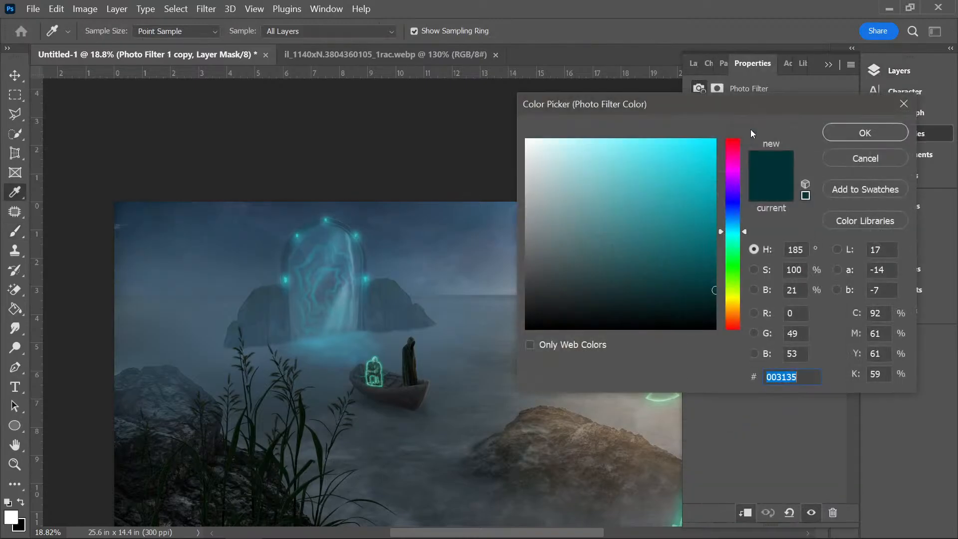
mouse_move(732, 234)
left_mouse_down()
mouse_move(733, 217)
mouse_move(733, 227)
left_mouse_up()
left_click_drag(714, 287, 702, 242)
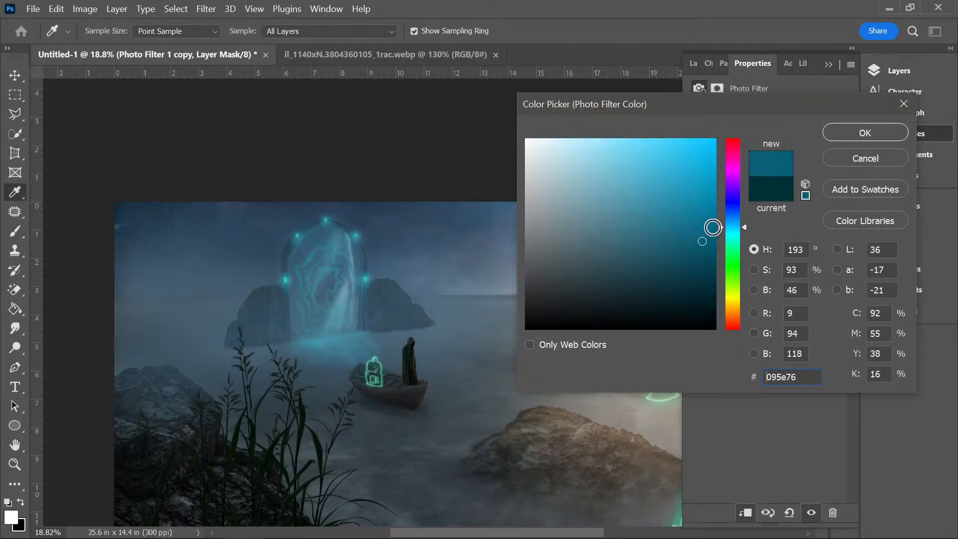
left_click(839, 134)
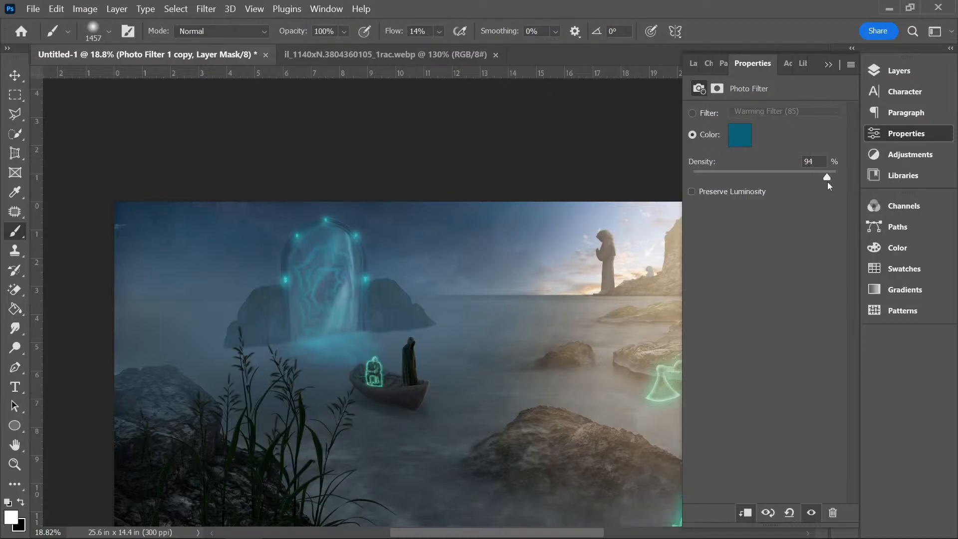
- Find the PORTAL group in the layer stack and compare the scene with and without its Group 2
left_click(896, 70)
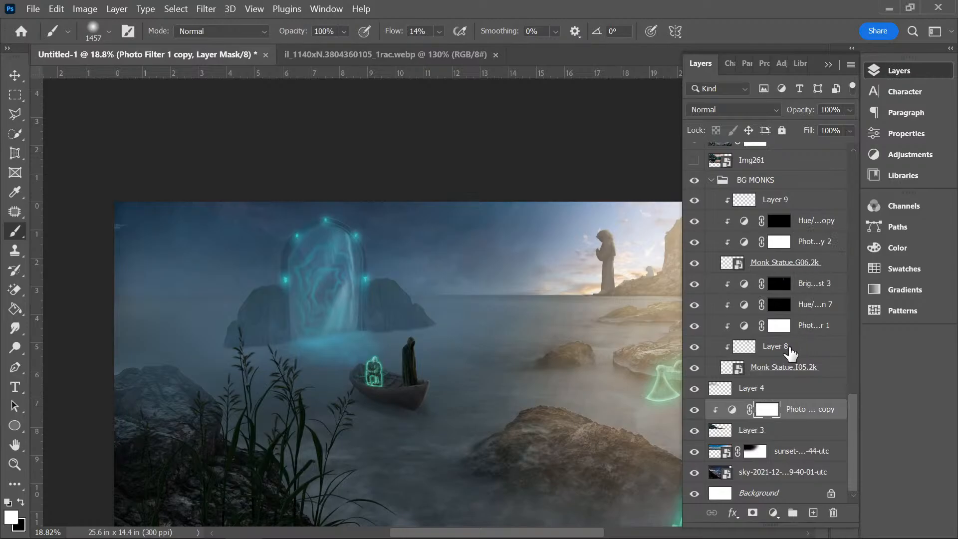
left_click_drag(855, 412, 863, 289)
left_click(711, 222)
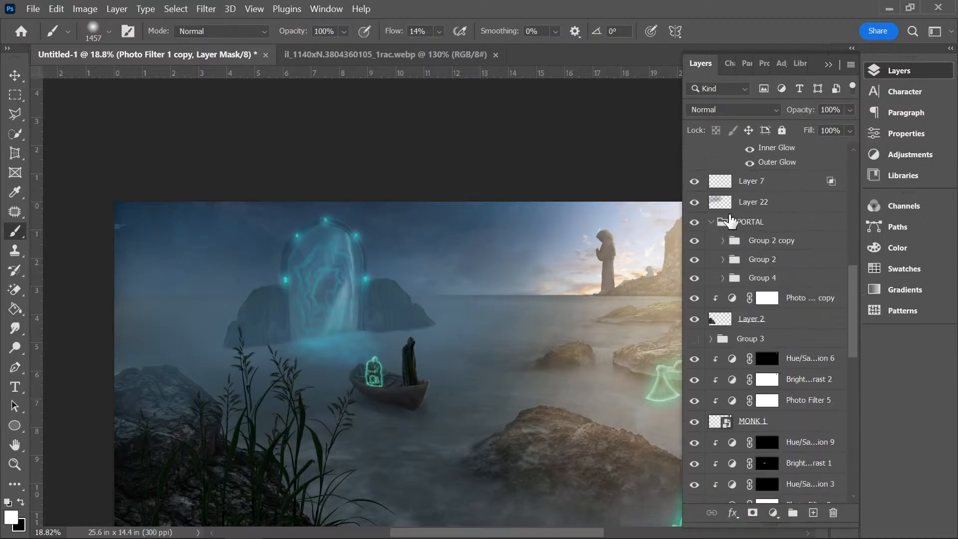
left_click(695, 259)
left_click(695, 260)
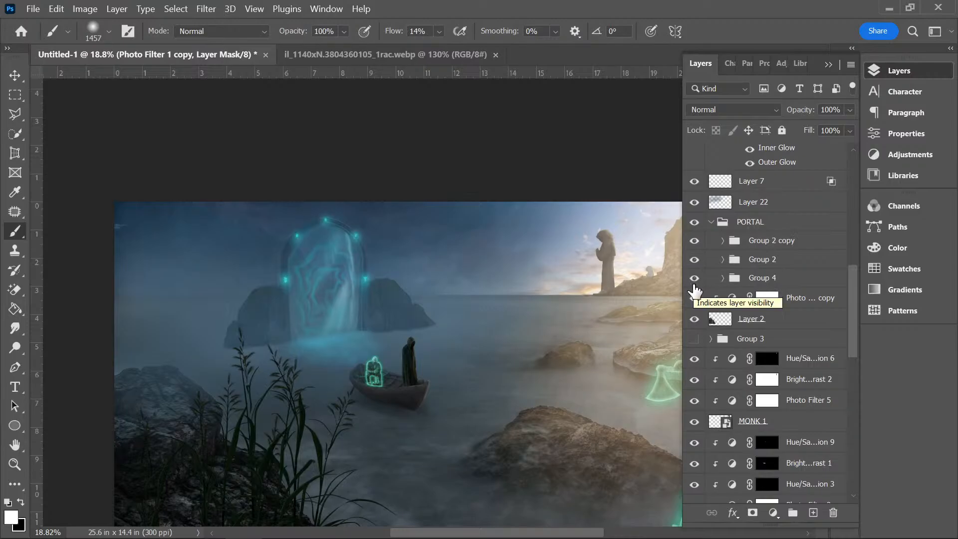
- Try a perspective transform on the whole PORTAL group by shifting its lower corners, and undo each attempt
left_click(757, 221)
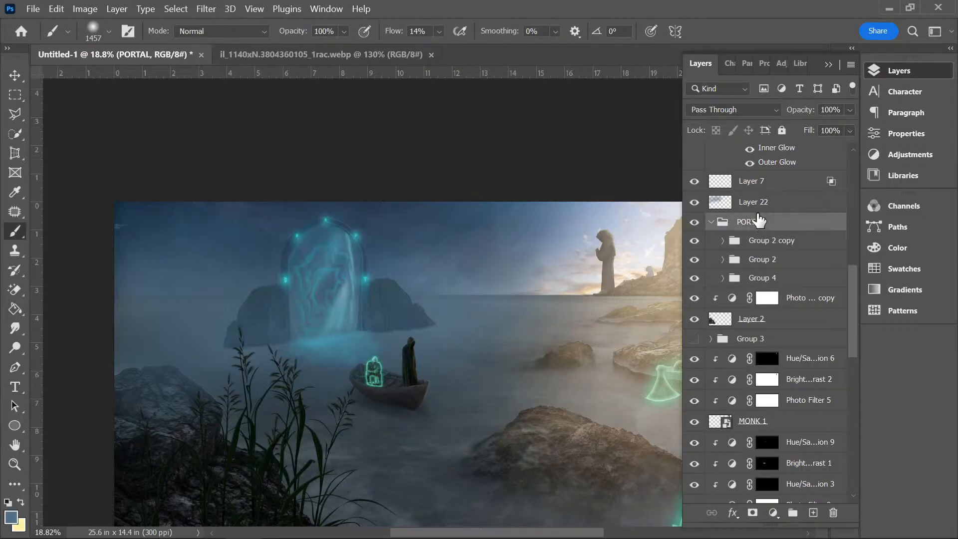
left_click(21, 74)
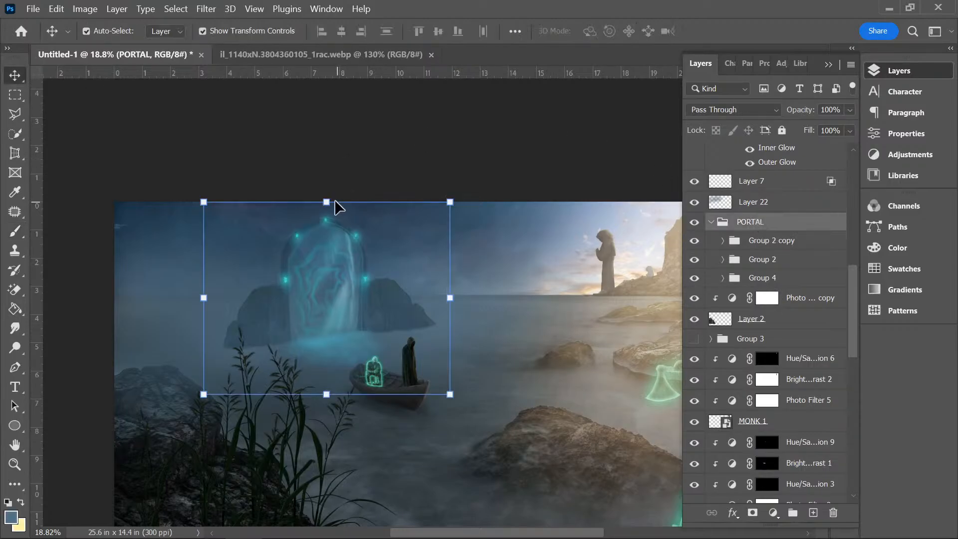
key("ctrl+t")
right_click(429, 187)
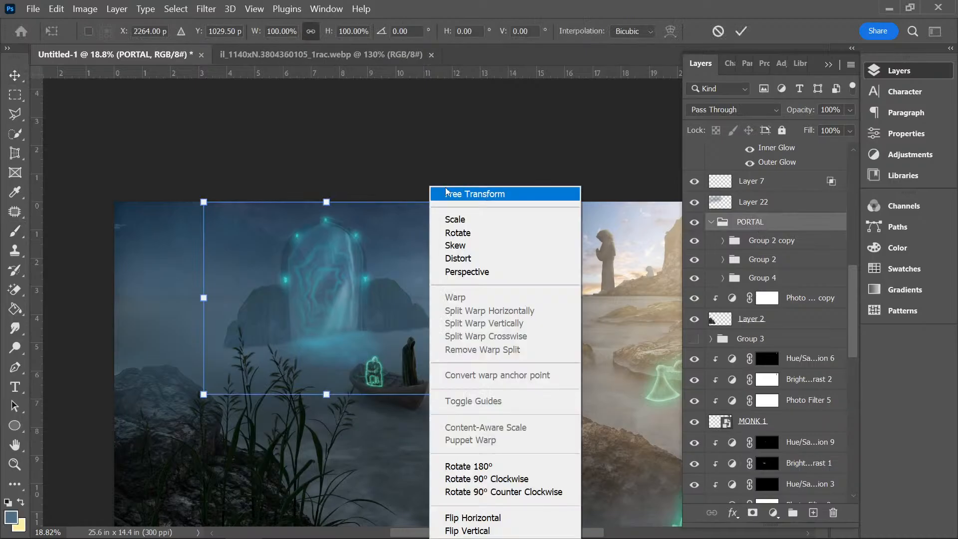
left_click(473, 270)
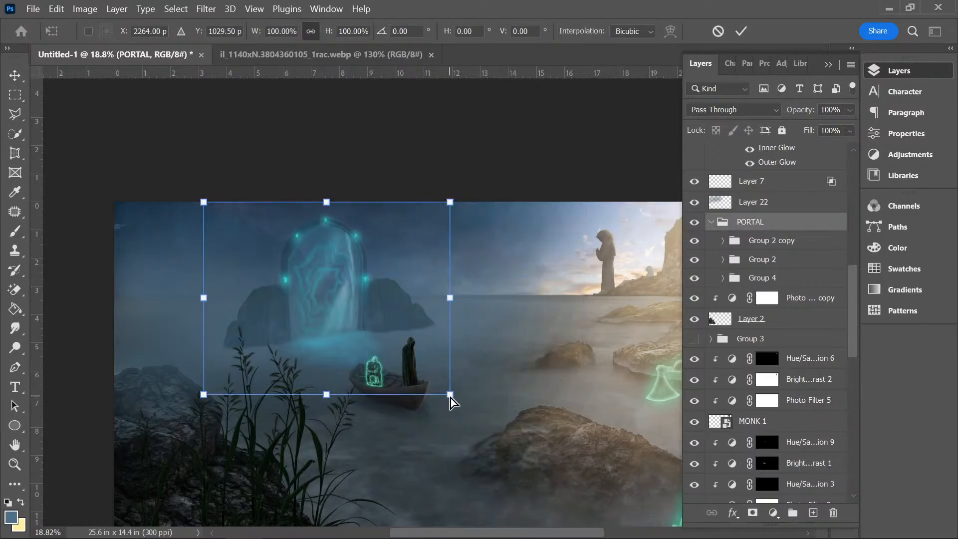
left_click_drag(450, 398, 451, 404)
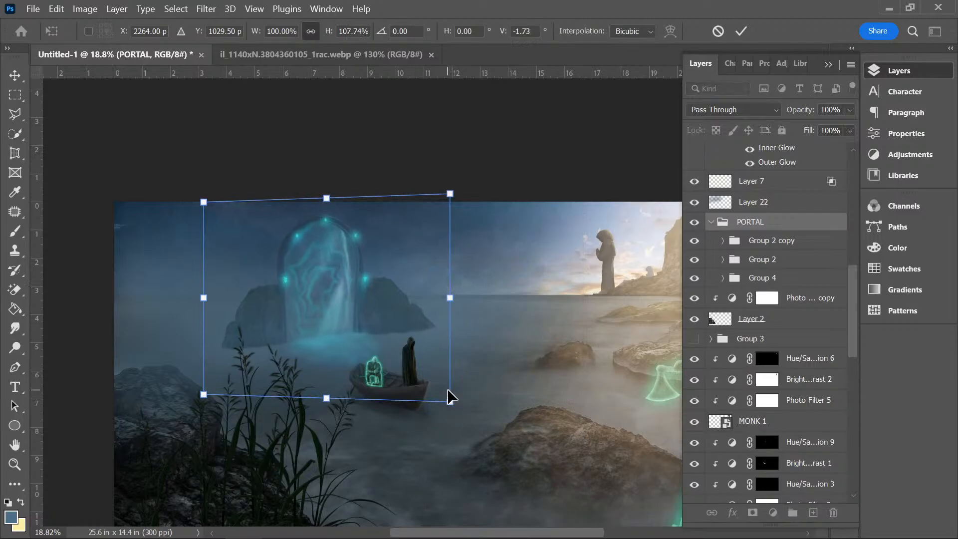
key("ctrl+z")
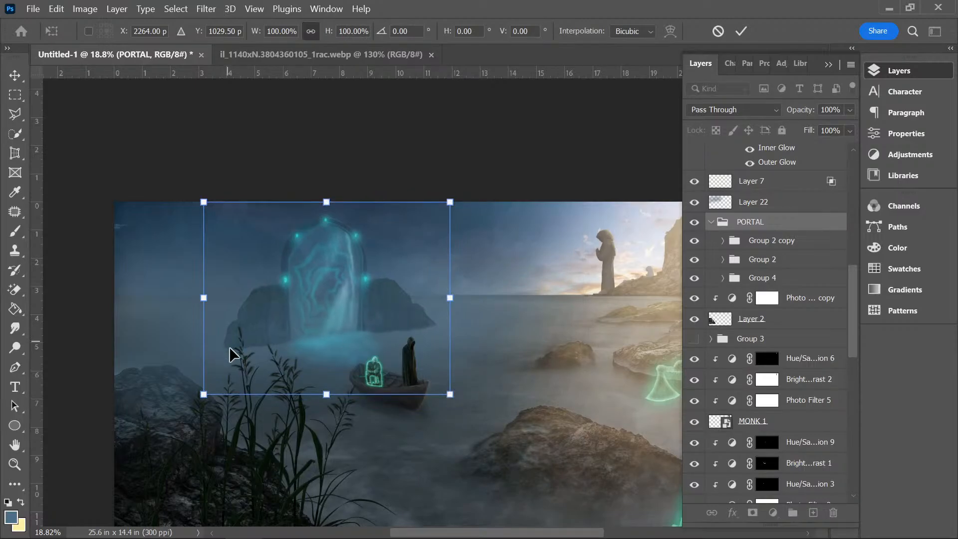
left_click_drag(206, 393, 206, 385)
key("ctrl+z")
- Select Group 2 inside PORTAL and toggle its visibility to check which rocks it holds
left_click(776, 261)
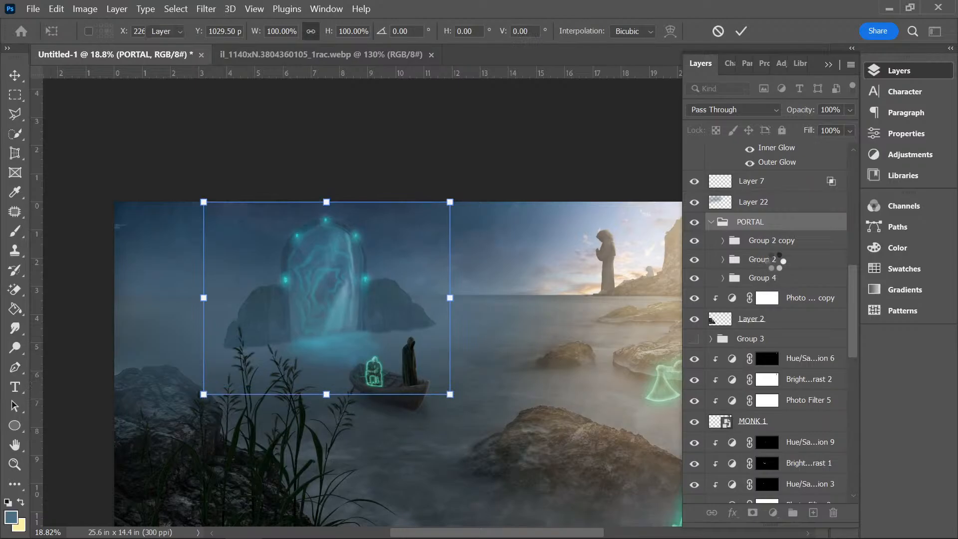
left_click(695, 260)
left_click(694, 259)
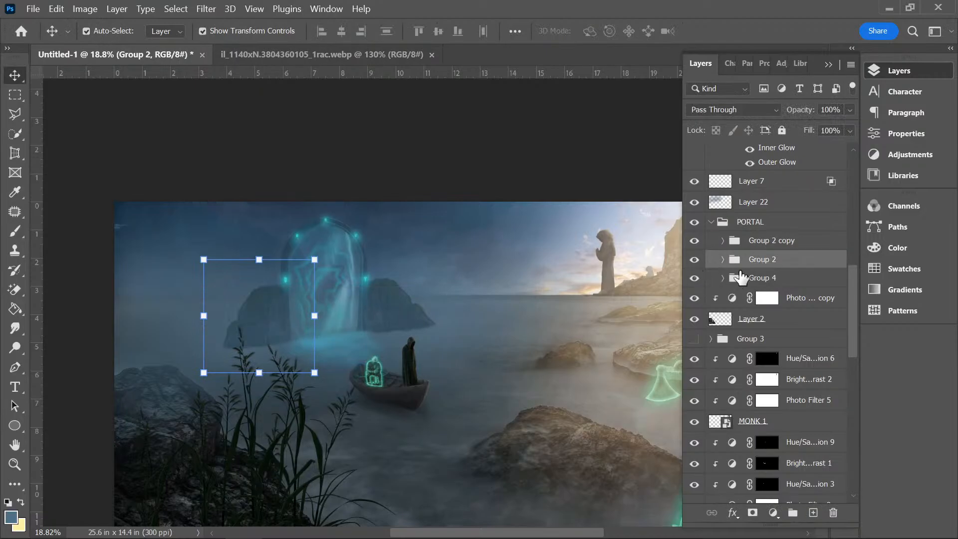
- Move the RUNES group into the top of the PORTAL group, then collapse and select PORTAL
left_click(762, 225)
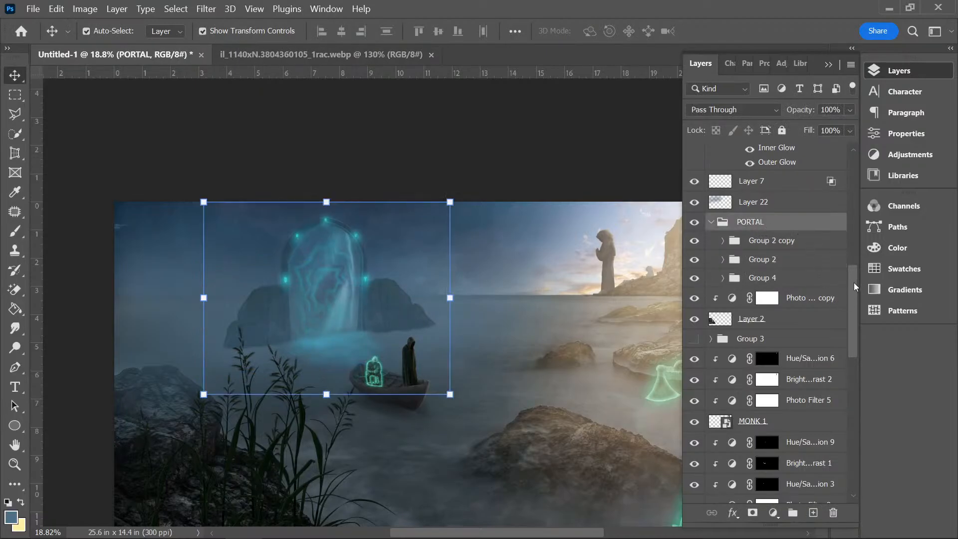
left_click_drag(855, 282, 857, 182)
left_click_drag(762, 247, 777, 506)
left_click_drag(777, 505, 764, 376)
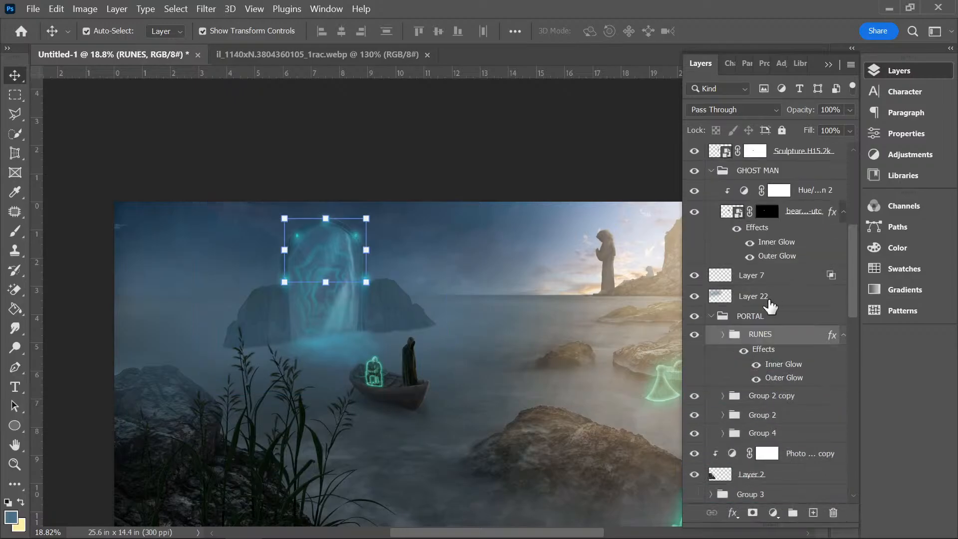
left_click(724, 316)
left_click(711, 316)
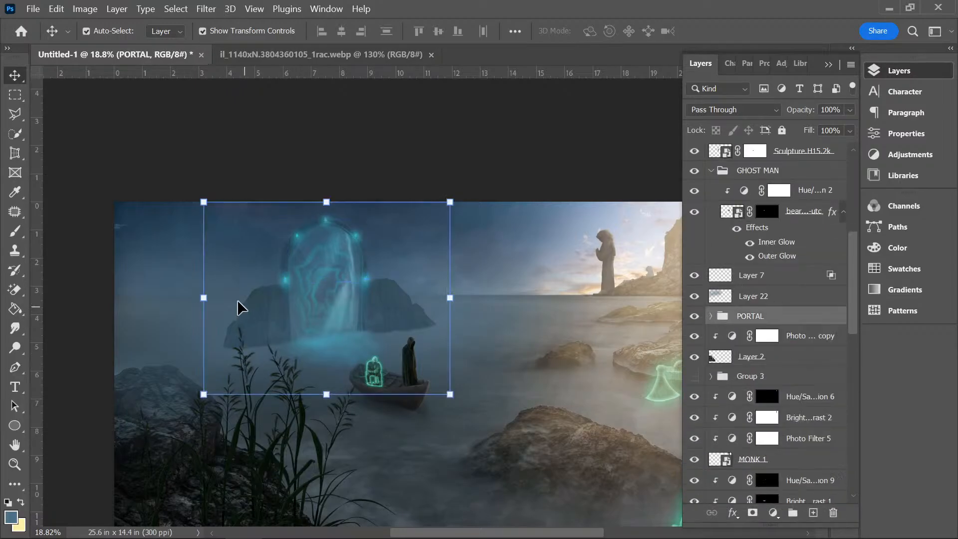
- Try slanting the PORTAL group in Perspective transform by raising its side edges, and undo it
right_click(257, 289)
left_click(455, 205)
left_click(452, 202)
right_click(430, 247)
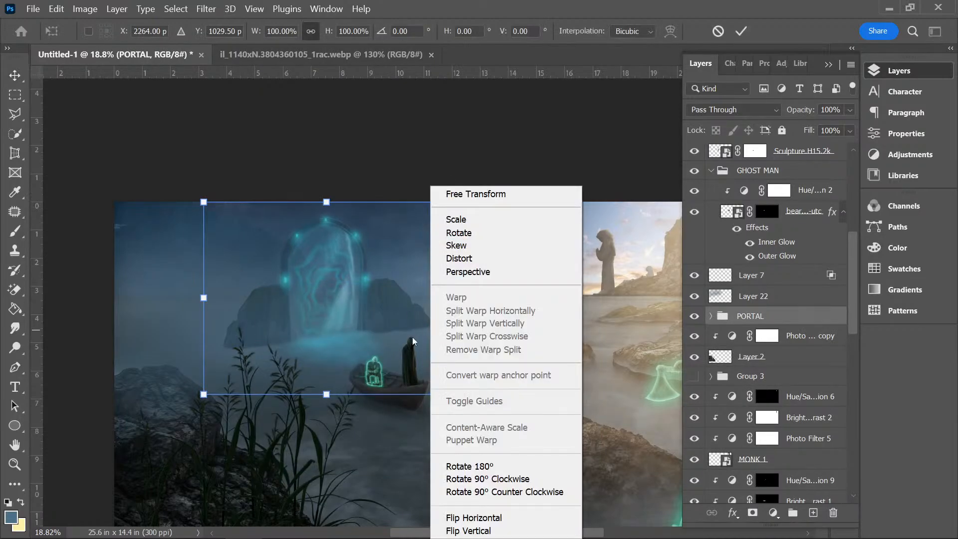
left_click(467, 271)
left_click_drag(205, 298, 204, 290)
mouse_move(451, 298)
left_mouse_down()
mouse_move(451, 308)
mouse_move(453, 282)
mouse_move(451, 291)
left_mouse_up()
key("ctrl+z")
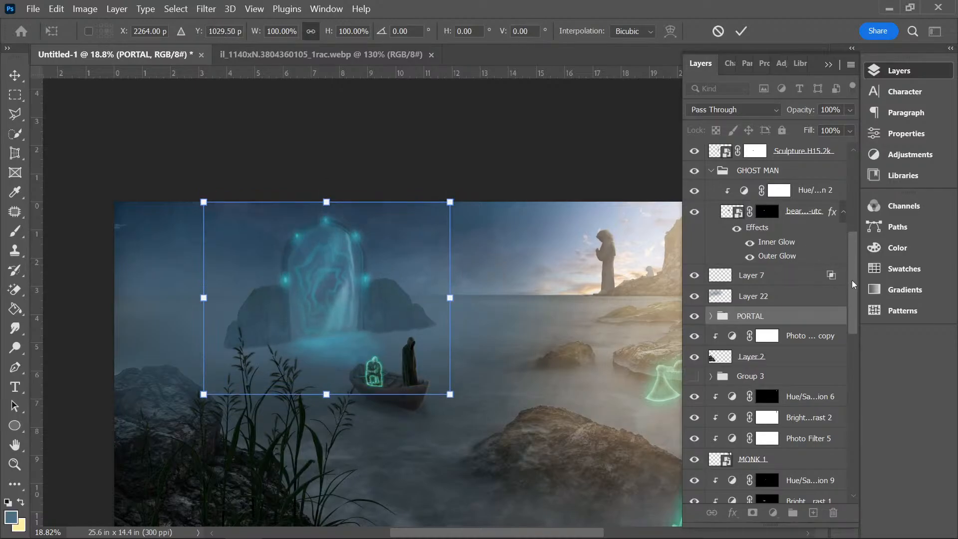
- Look through the upper layers and toggle Layer 16's visibility to check its content
left_click_drag(853, 284, 851, 199)
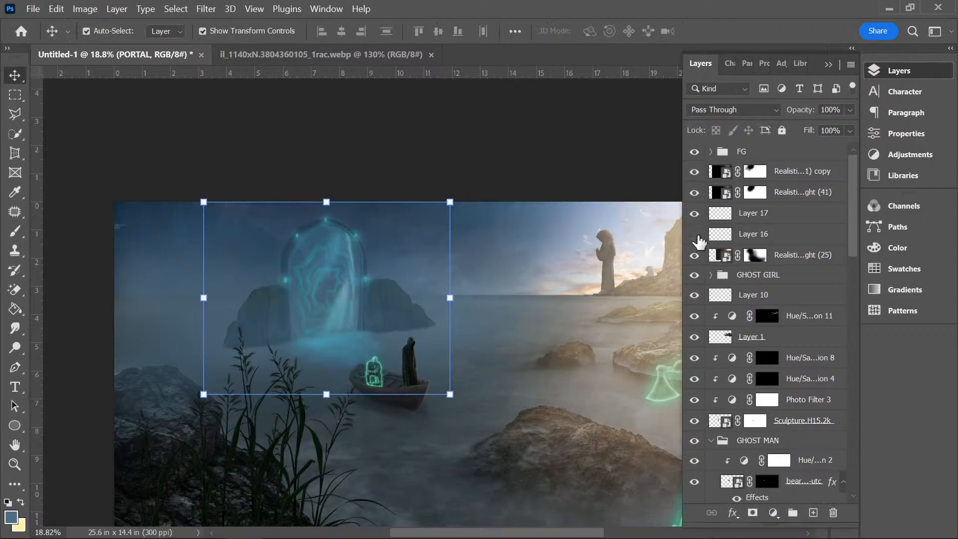
left_click(695, 234)
left_click_drag(763, 238, 771, 448)
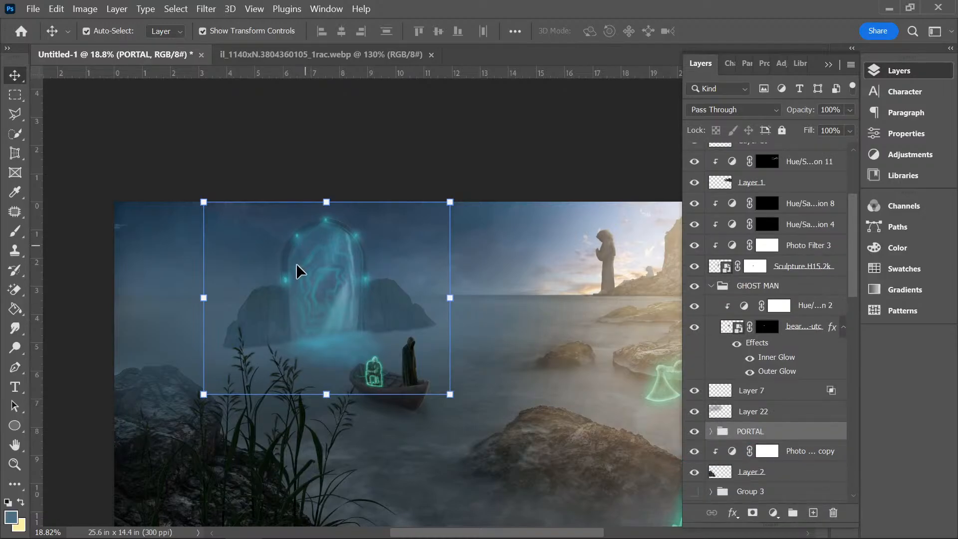
- Skew the PORTAL group vertically by 3.35° with Perspective transform, raising its left edge and lowering its right edge
right_click(215, 218)
left_click(204, 202)
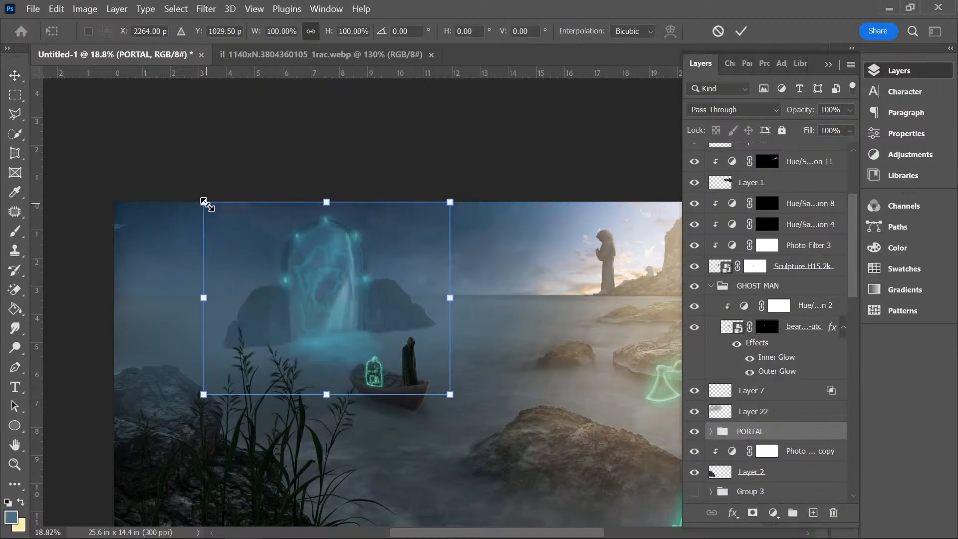
right_click(288, 256)
left_click(314, 270)
left_click_drag(203, 299, 206, 292)
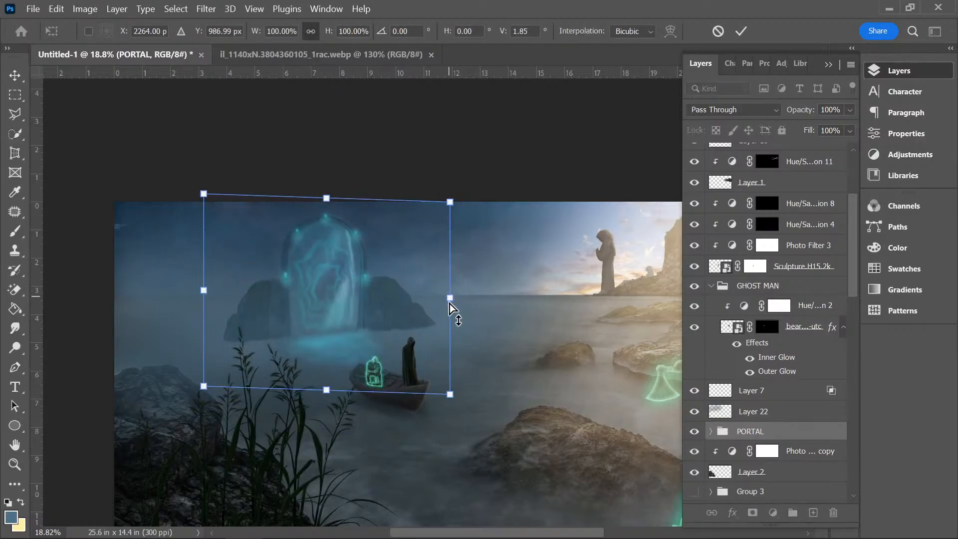
left_click_drag(450, 304, 450, 308)
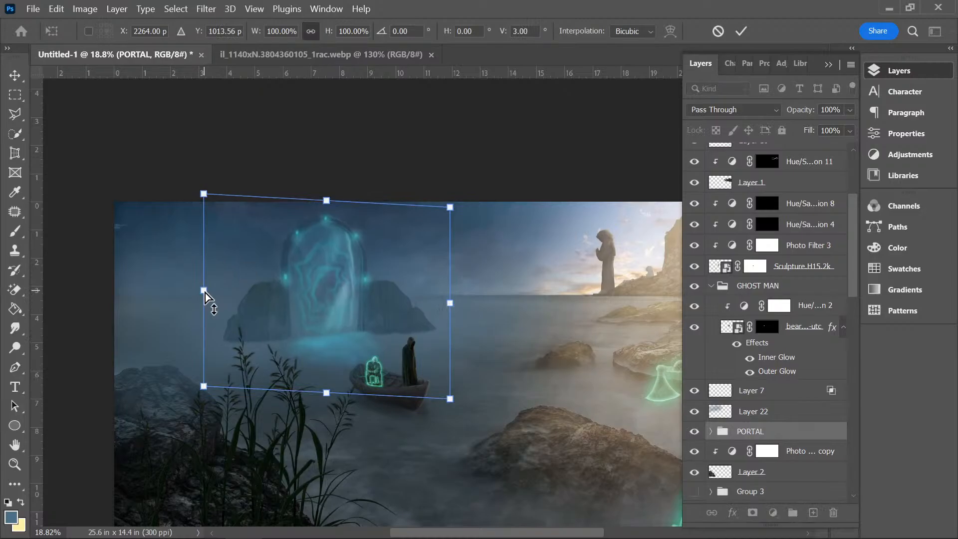
left_click_drag(206, 292, 206, 295)
left_click_drag(451, 303, 451, 307)
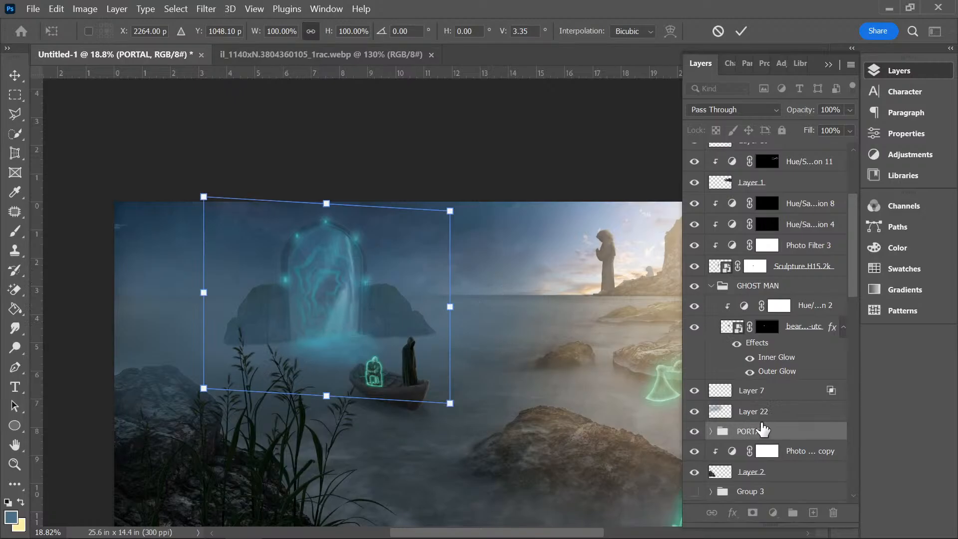
- Add a new empty layer directly above Layer 18, beneath the BOAT layer
scroll(767, 429, "down", 3)
scroll(766, 425, "down", 14)
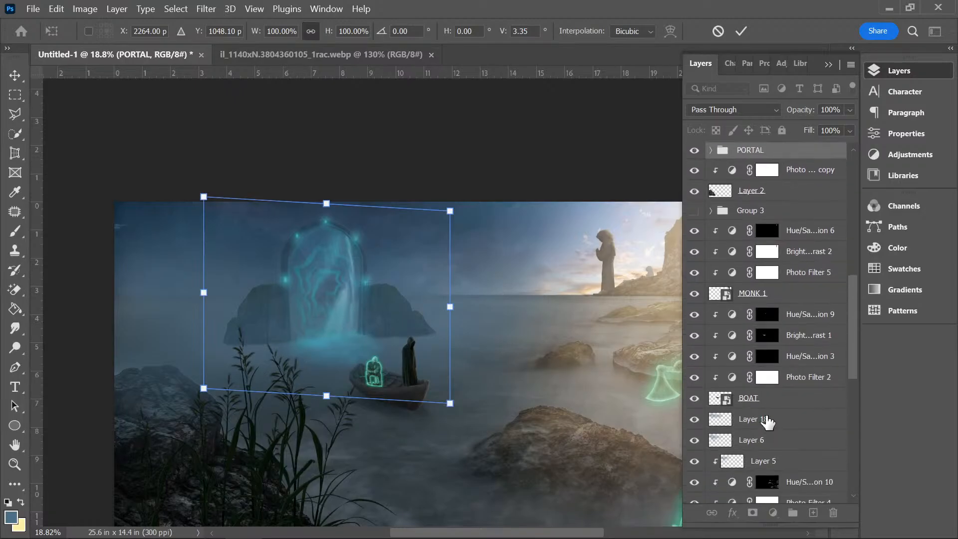
scroll(765, 407, "down", 6)
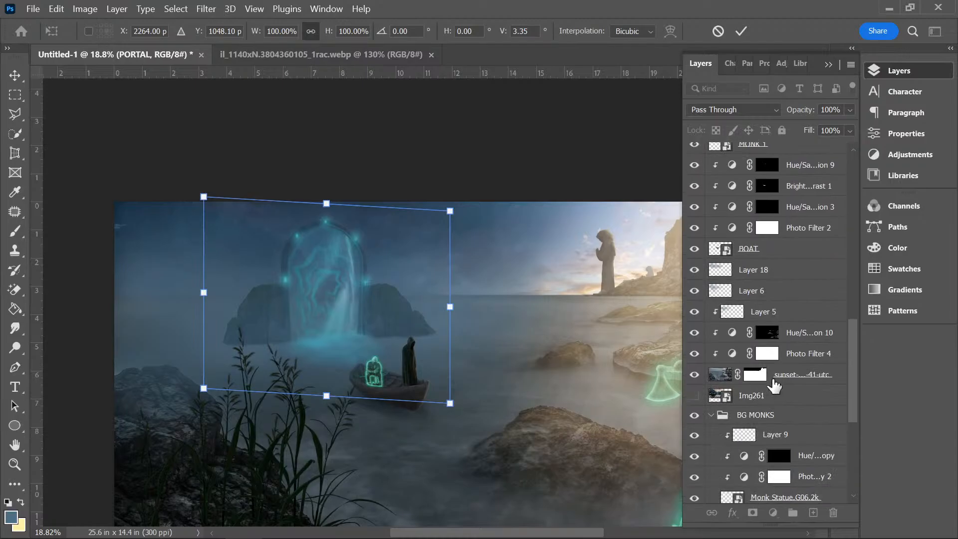
left_click(773, 382)
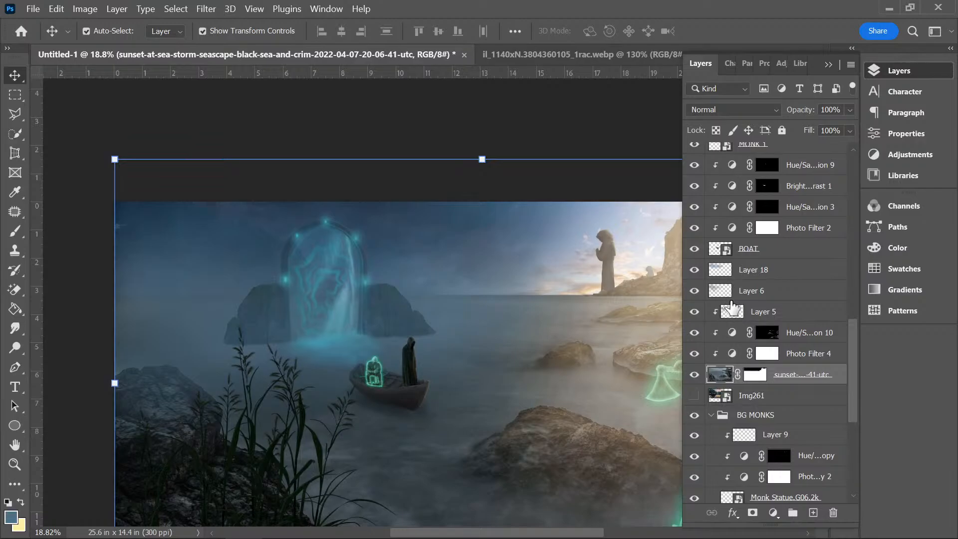
left_click(695, 312)
left_click(751, 294)
left_click(748, 274)
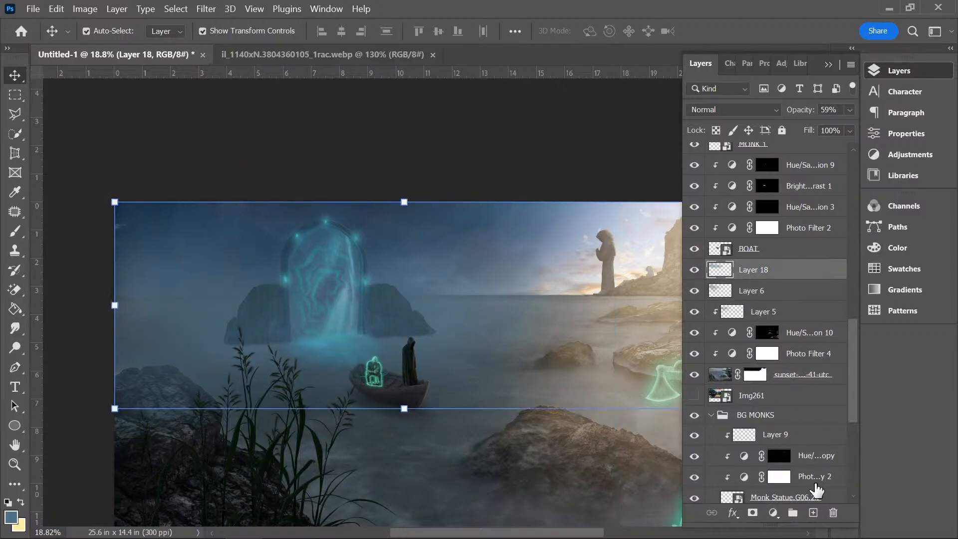
left_click(813, 514)
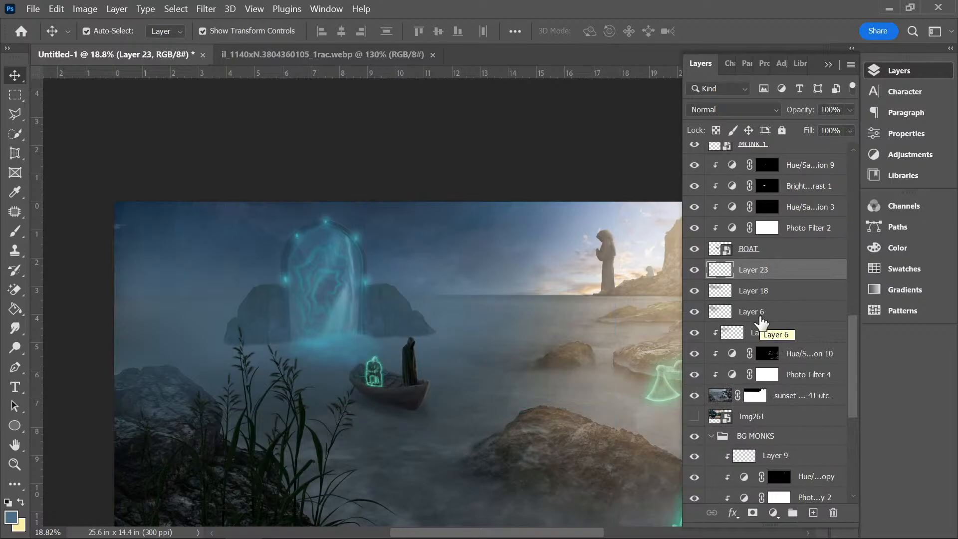
- Paint dark blue #0f2a3d haze on Layer 23 across the sky and portal with a soft 2874 px brush
left_click(11, 516)
left_click_drag(608, 224, 669, 283)
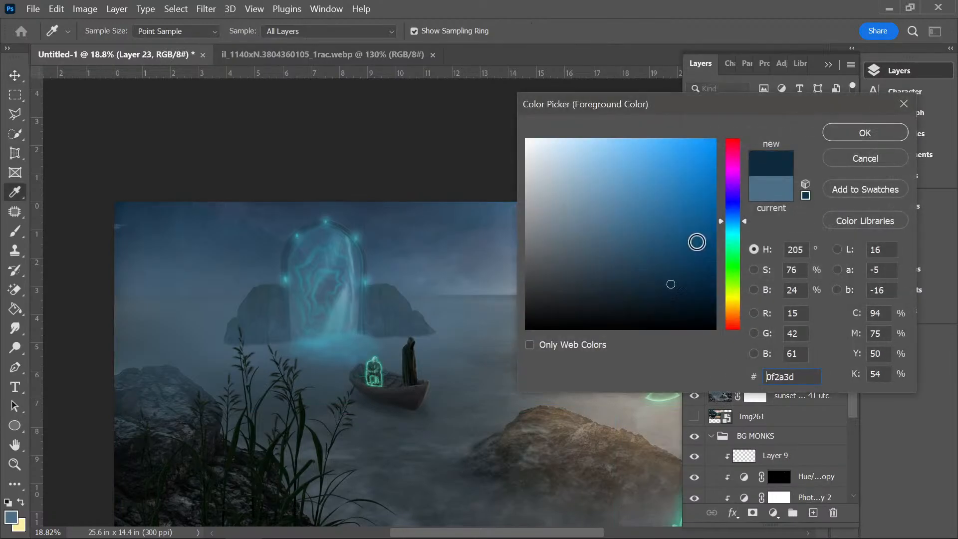
left_click(869, 129)
left_click(15, 231)
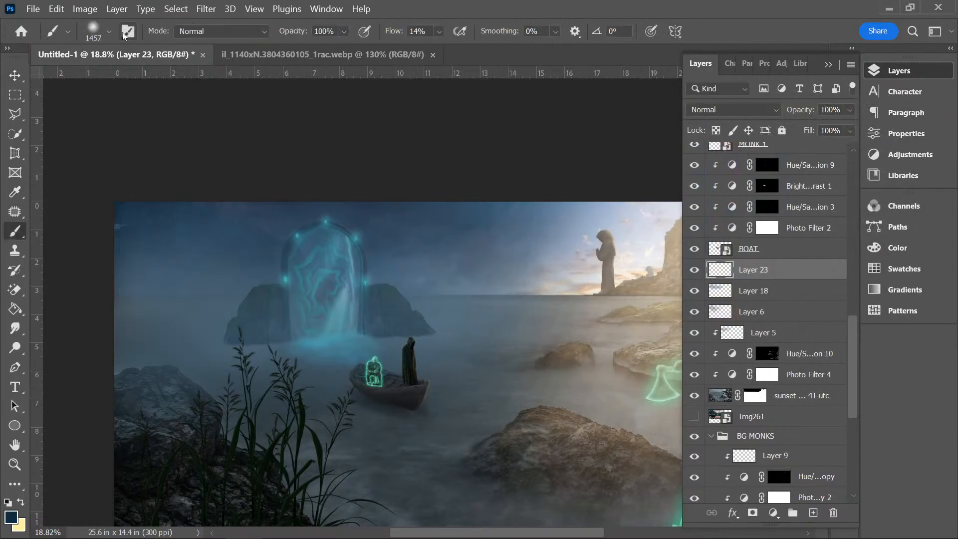
left_click(109, 31)
left_click_drag(172, 79, 175, 79)
left_click(428, 6)
mouse_move(124, 266)
left_mouse_down()
mouse_move(148, 317)
mouse_move(219, 315)
mouse_move(249, 295)
mouse_move(272, 214)
mouse_move(167, 285)
mouse_move(240, 246)
mouse_move(187, 308)
mouse_move(250, 132)
mouse_move(188, 225)
mouse_move(418, 249)
left_mouse_up()
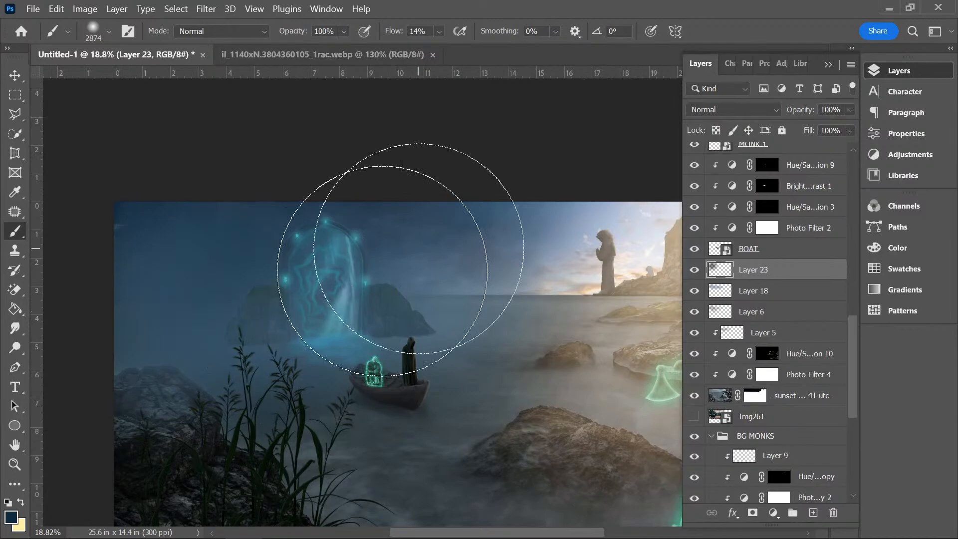
- Darken the foreground colour to #031623, try a stroke across the upper sky, and undo the recent haze strokes
left_click(11, 516)
left_click(706, 272)
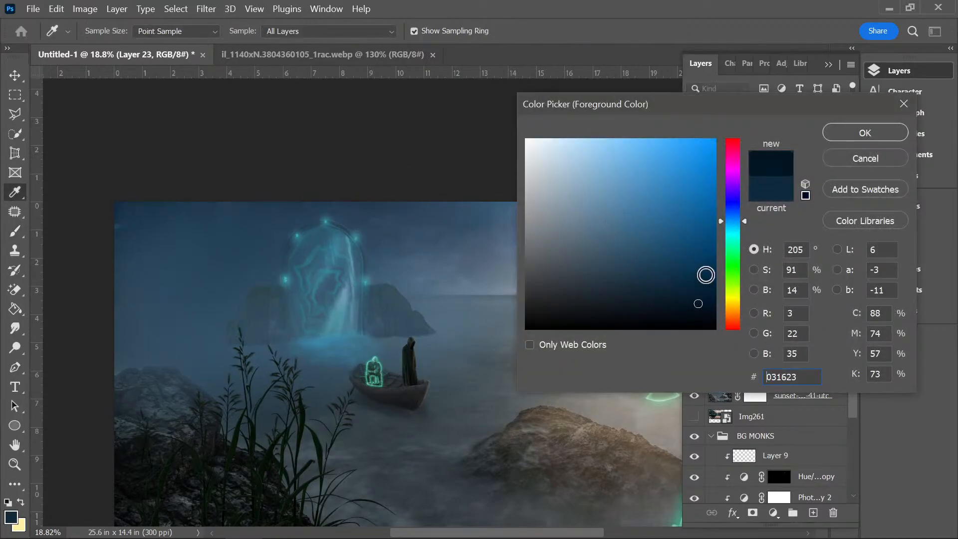
left_click(864, 133)
mouse_move(142, 207)
left_mouse_down()
mouse_move(150, 237)
mouse_move(156, 223)
mouse_move(188, 307)
mouse_move(236, 300)
mouse_move(352, 231)
left_mouse_up()
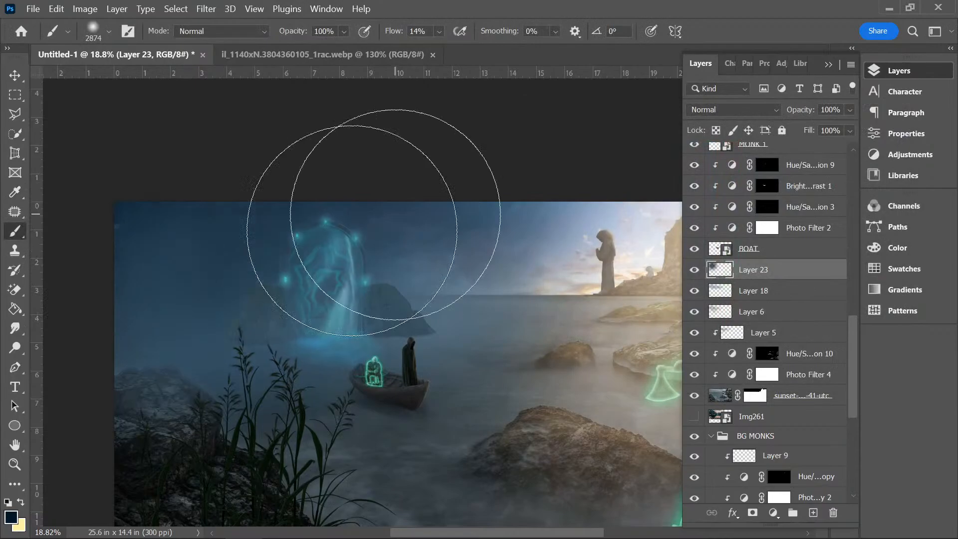
key("ctrl+z")
key("ctrl+z")
key("ctrl+z")
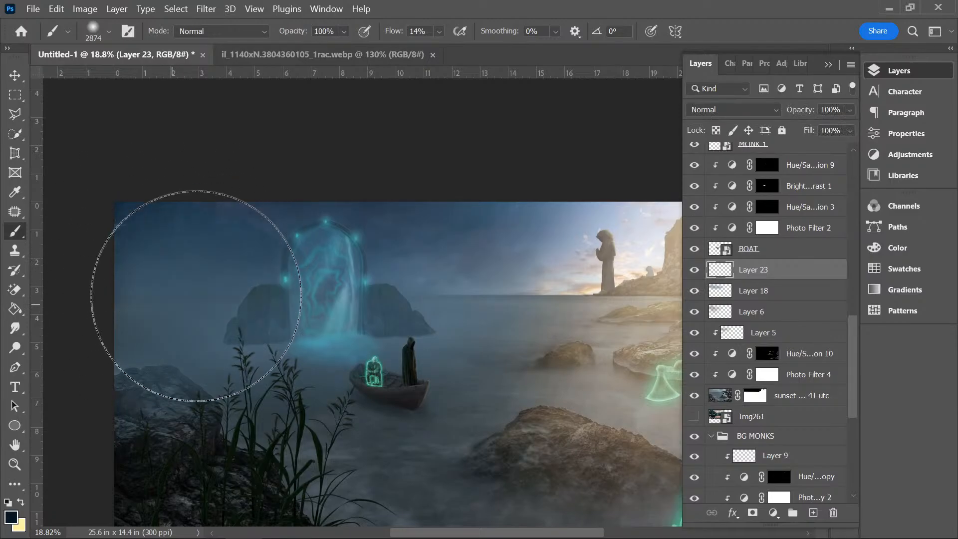
- Paint a dark blue haze stroke across the sky and portal on Layer 23 and set its blend mode to Hard Light
mouse_move(196, 295)
left_mouse_down()
mouse_move(234, 267)
mouse_move(281, 259)
mouse_move(158, 295)
mouse_move(387, 276)
left_mouse_up()
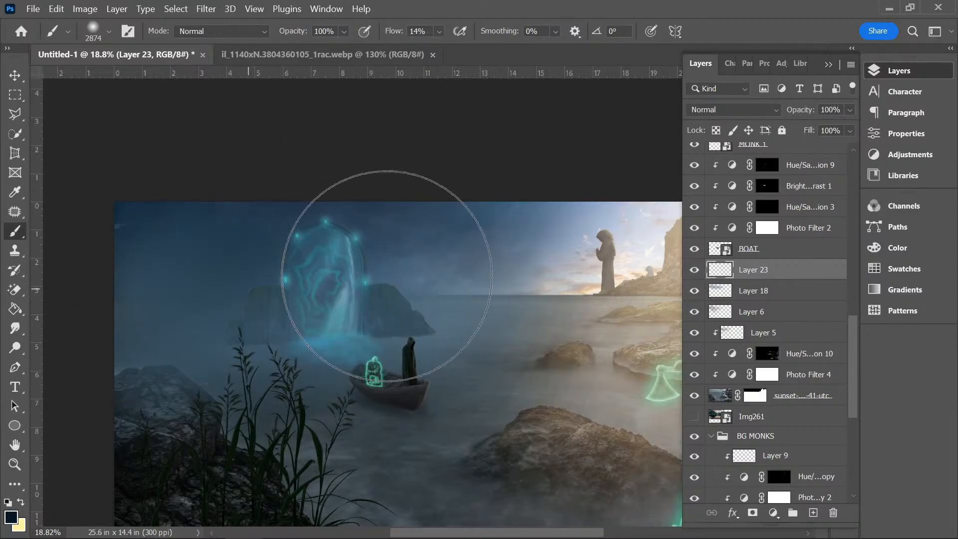
left_click(758, 109)
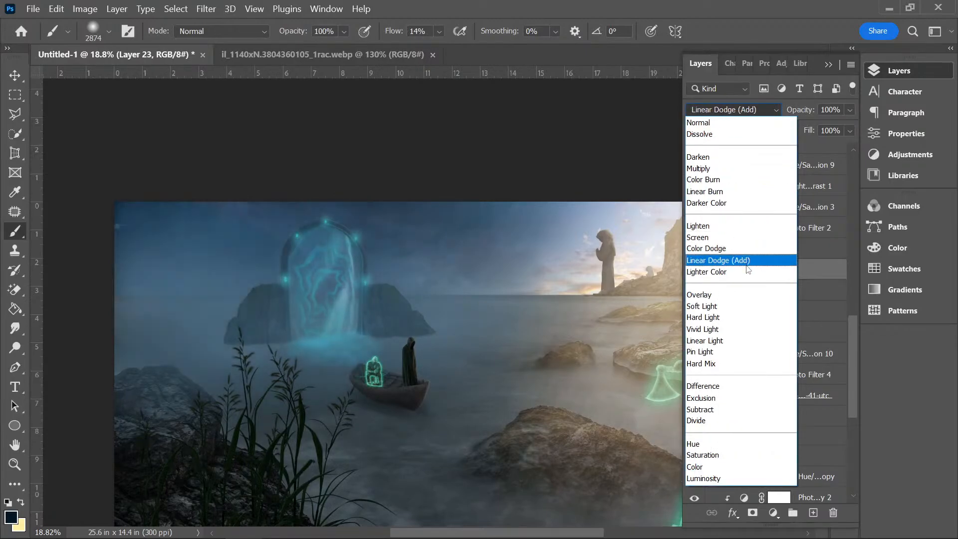
left_click(743, 317)
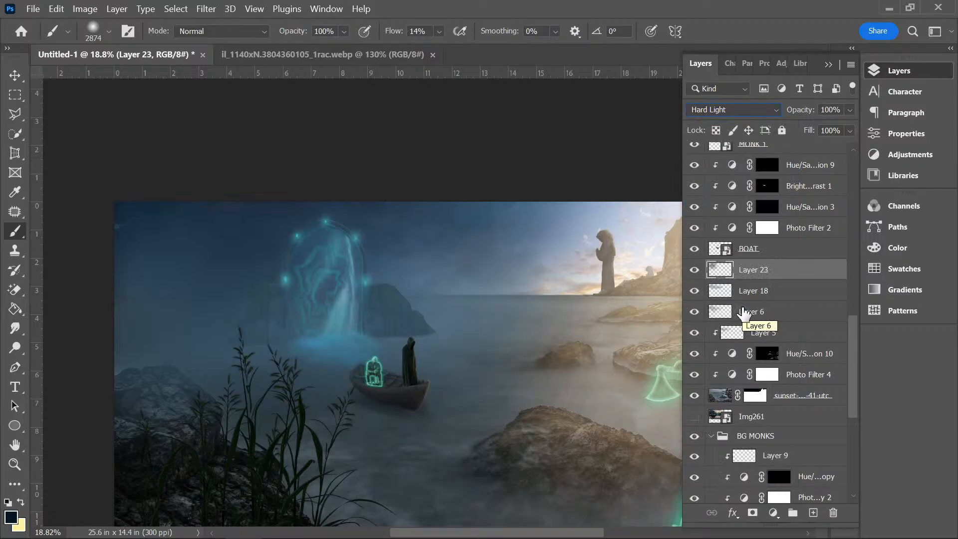
- Check the upper effect layers by toggling their visibility, and reduce the opacity of Layer 7, the portal's glow, to 54%
left_click_drag(854, 337, 852, 192)
left_click(710, 302)
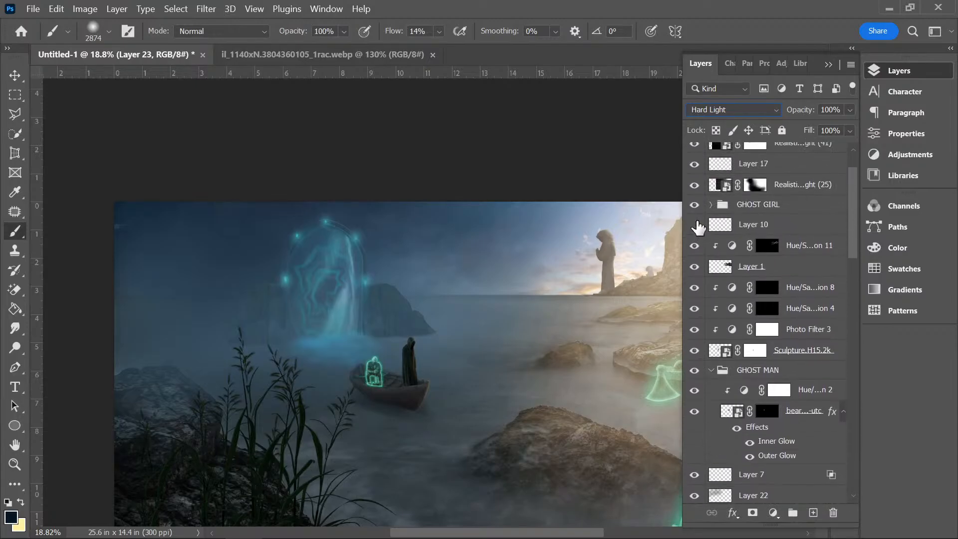
scroll(849, 242, "up", 2)
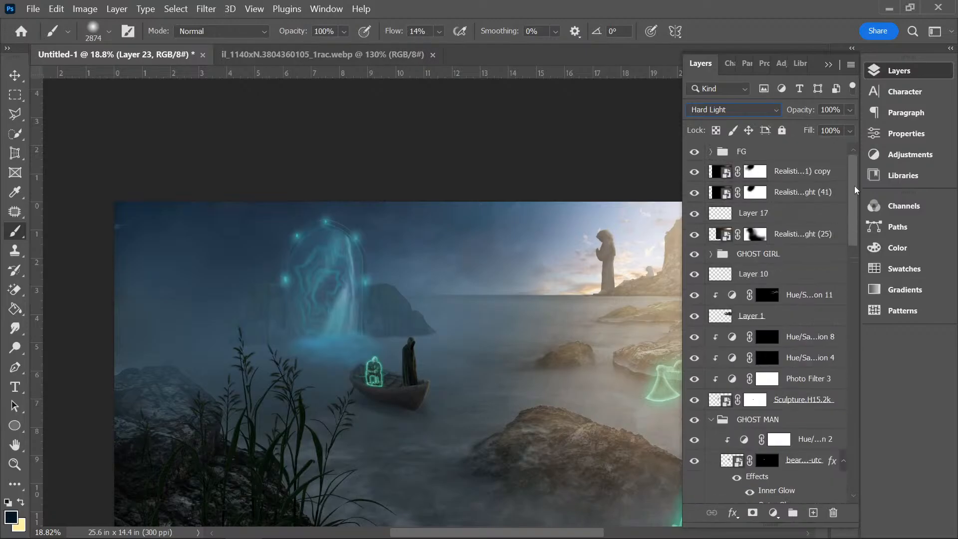
left_click(694, 215)
left_click(695, 216)
scroll(848, 210, "down", 10)
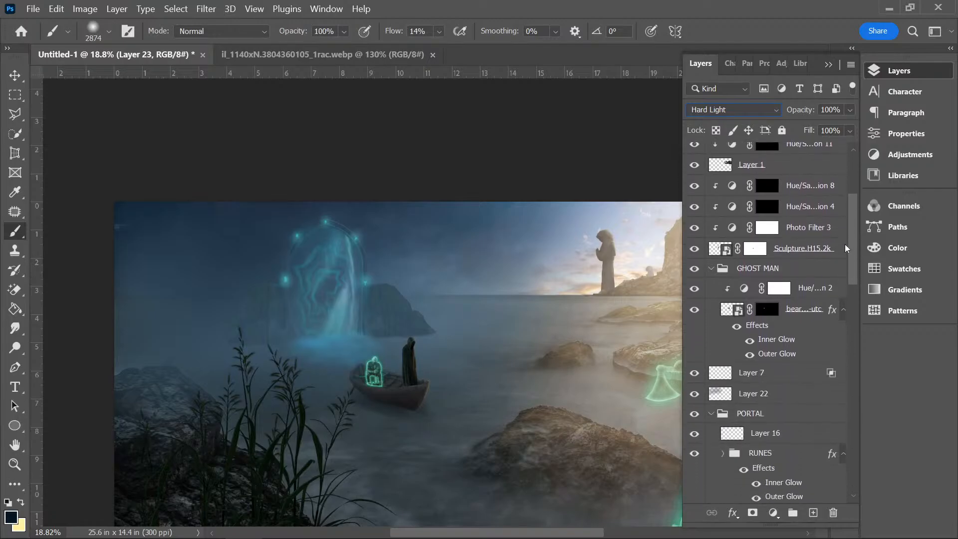
left_click(695, 287)
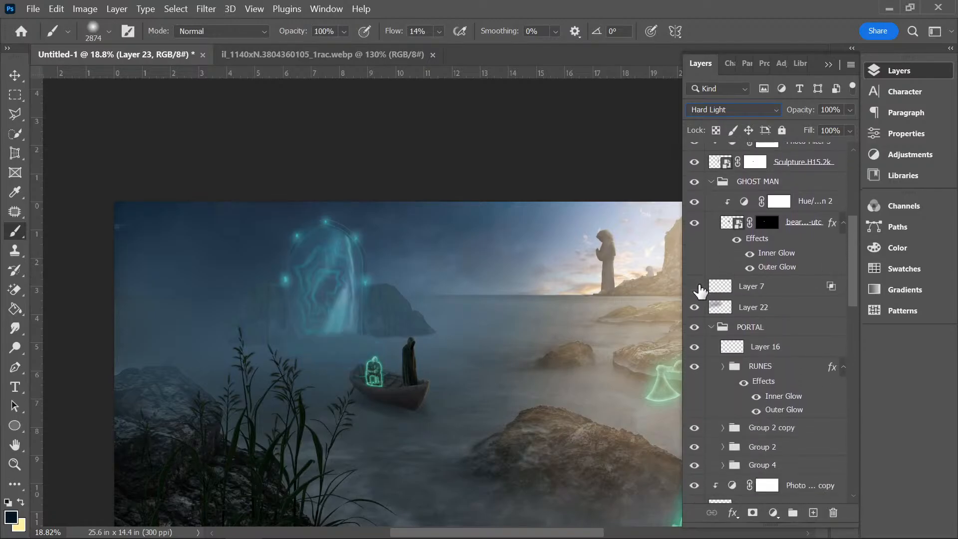
left_click(695, 287)
left_click(733, 285)
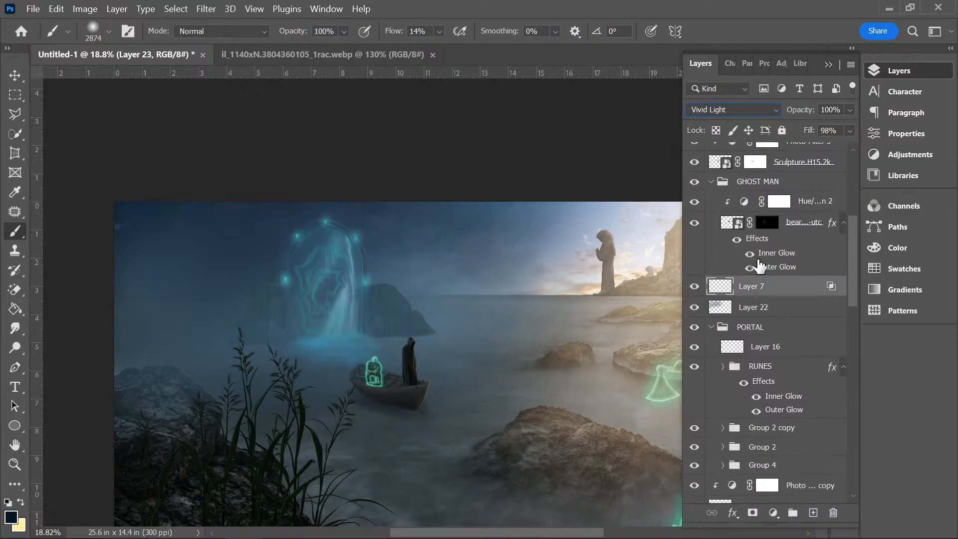
left_click(849, 110)
left_click_drag(840, 127, 825, 128)
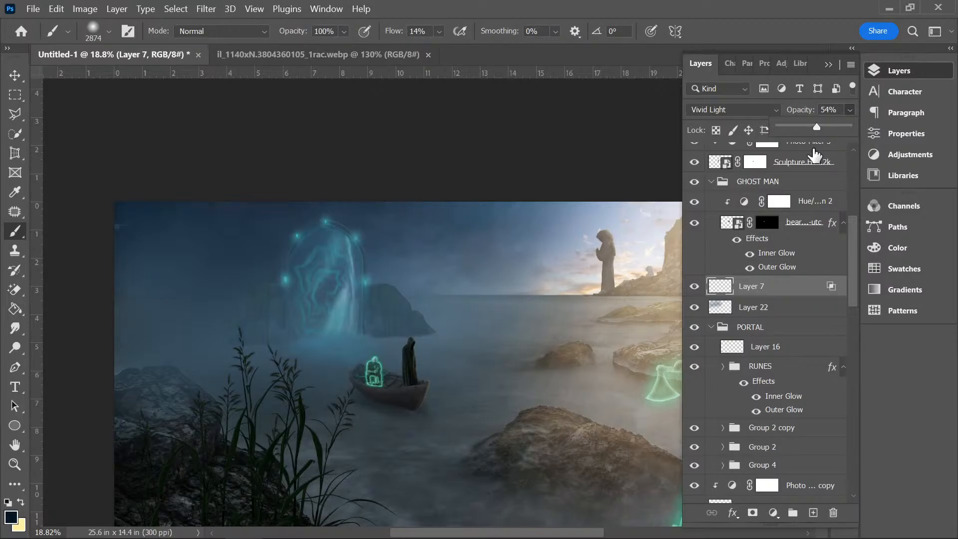
- Add a clipped Brightness/Contrast adjustment above Layer 3's photo filter, lowering brightness to about -111 and raising the contrast
left_click_drag(852, 254, 848, 438)
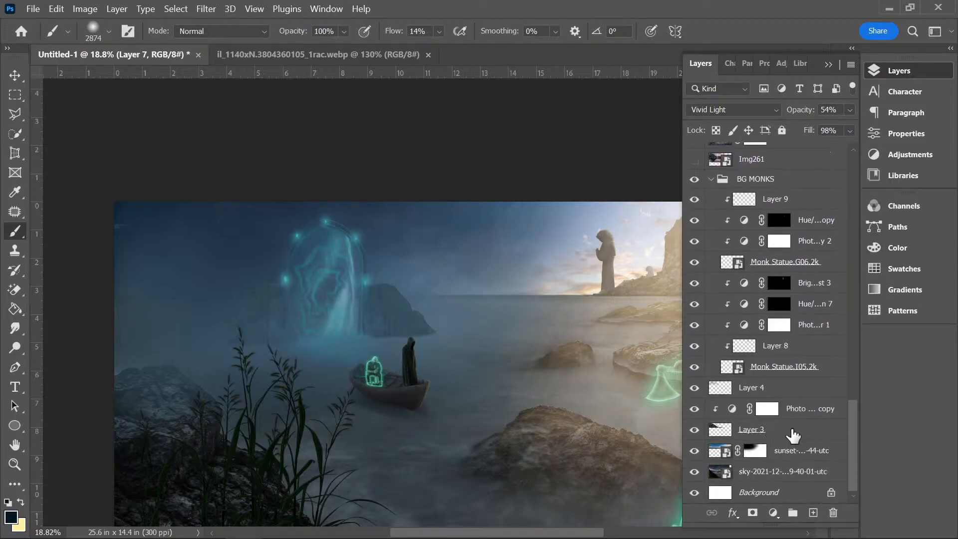
left_click(773, 412)
left_click(773, 514)
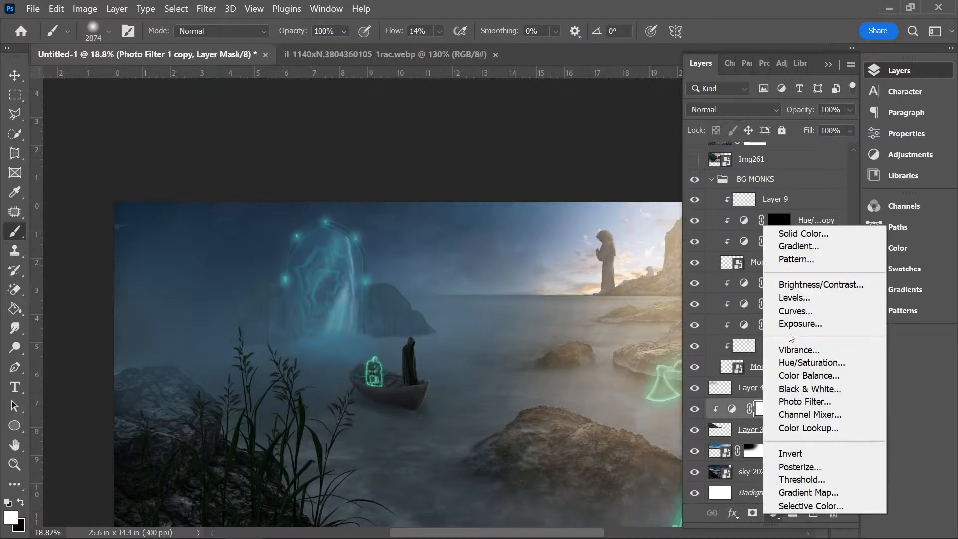
left_click(839, 285)
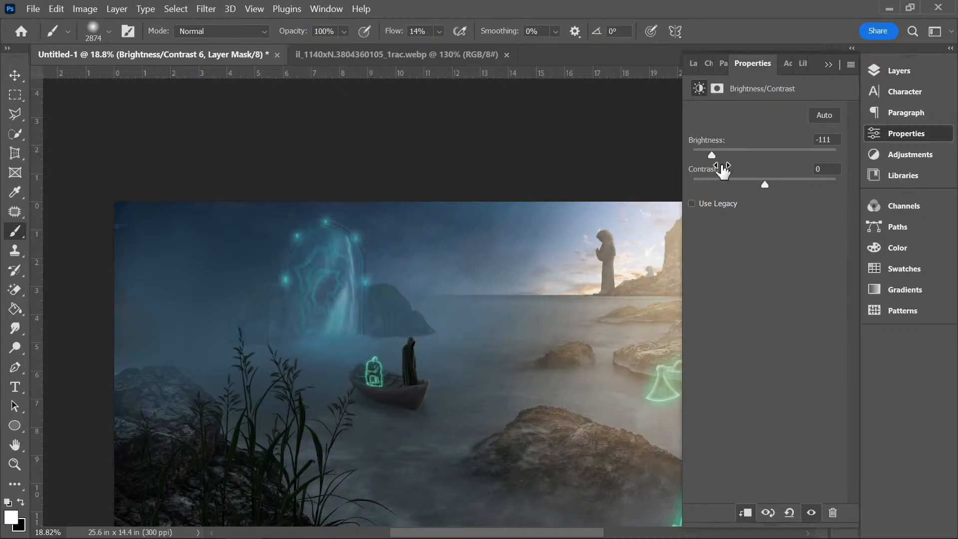
left_click_drag(776, 184, 795, 184)
left_click(828, 64)
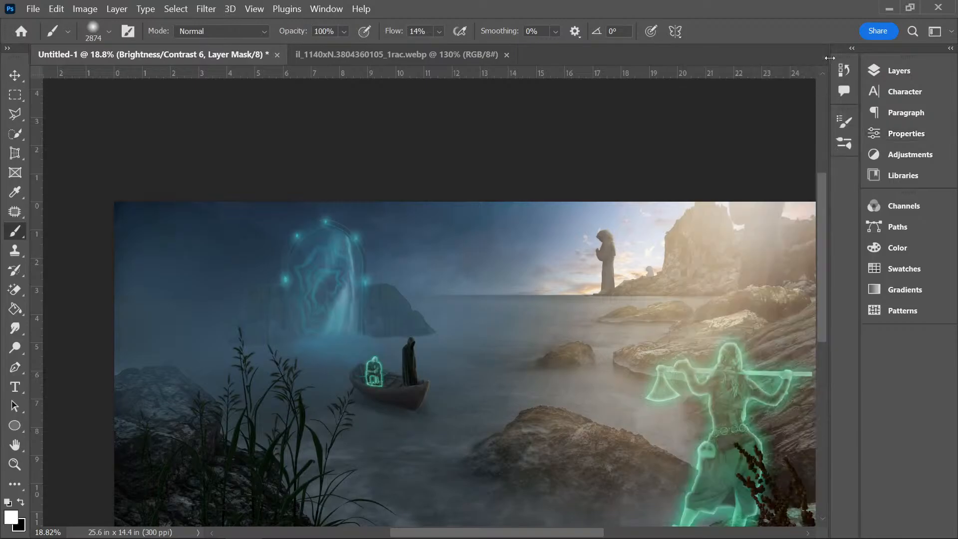
- Examine the overall composite and the area around the boat, reeds and foreground rocks
key("ctrl+minus")
scroll(825, 248, "down", 4)
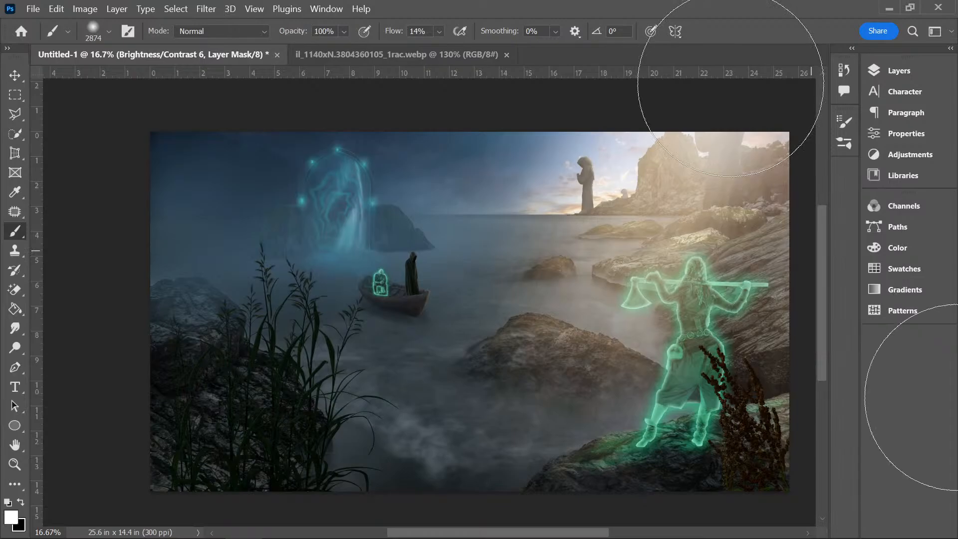
key("ctrl+plus")
key("ctrl+plus")
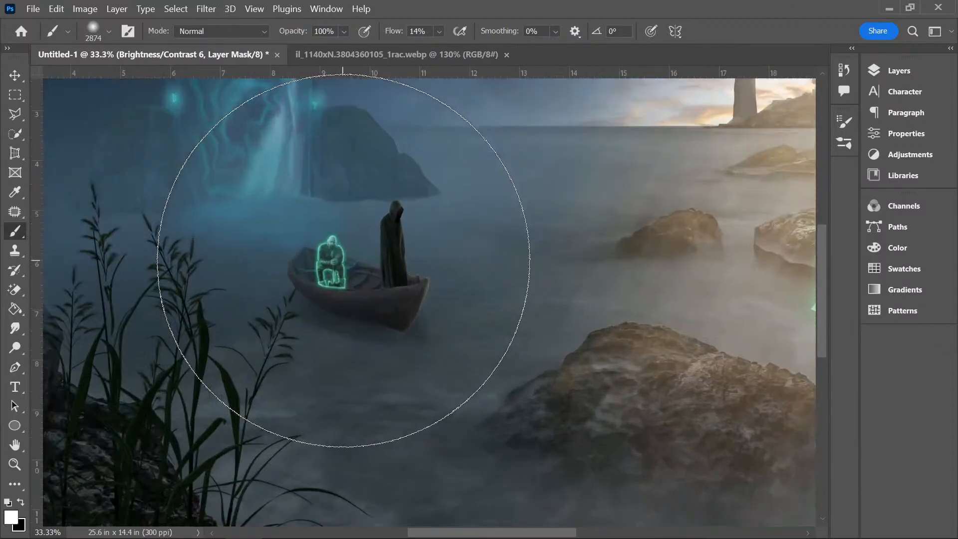
left_click(899, 92)
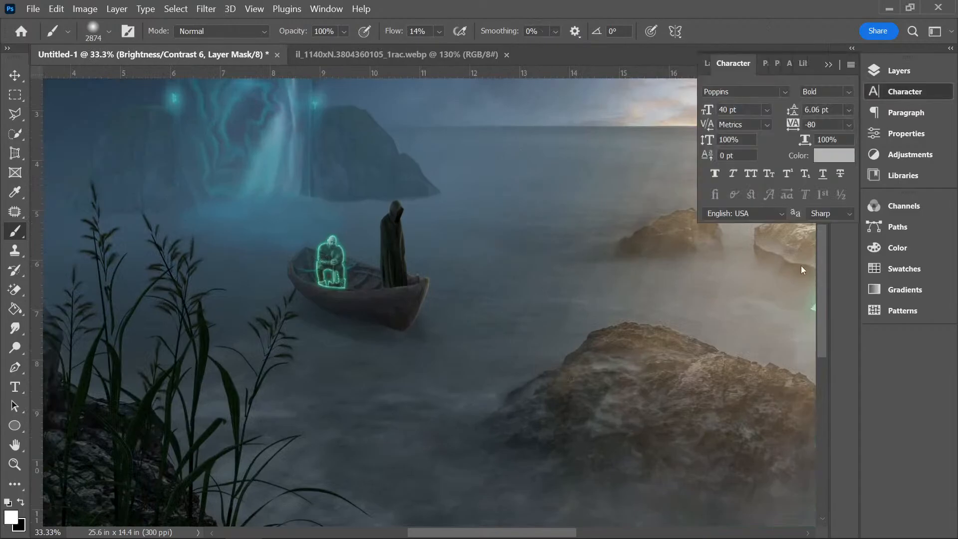
scroll(535, 287, "down", 1)
key("ctrl+minus")
scroll(540, 278, "down", 3)
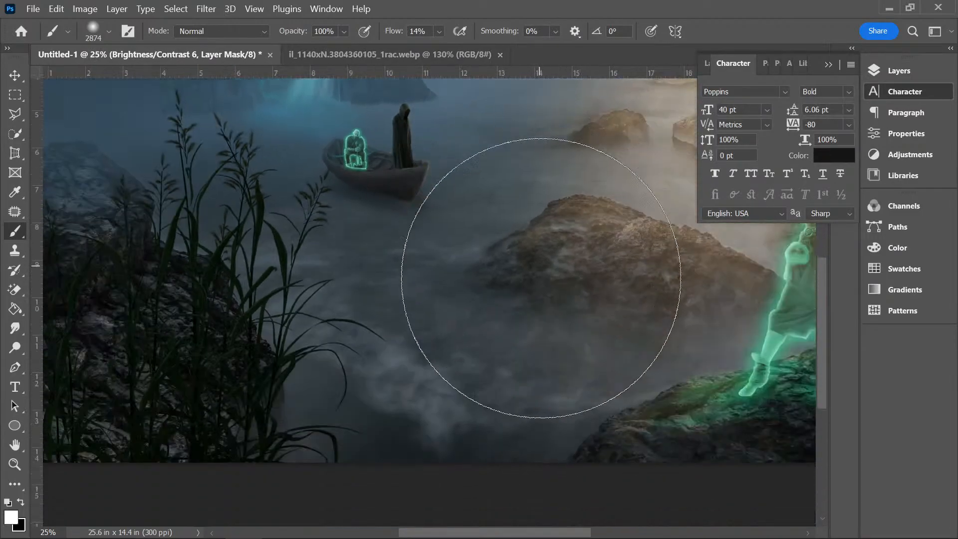
scroll(542, 278, "down", 1)
key("ctrl+minus")
scroll(551, 260, "down", 2)
scroll(569, 245, "up", 4)
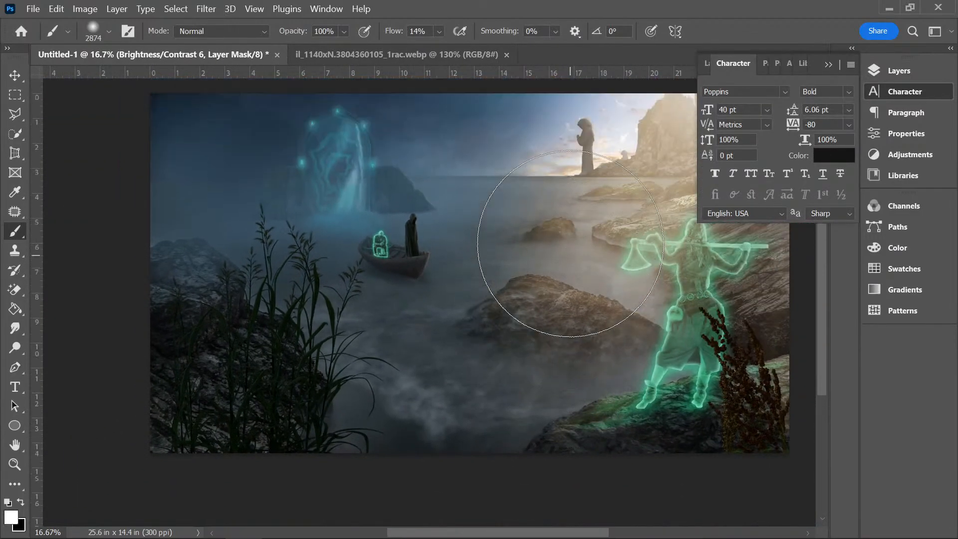
scroll(570, 243, "up", 1)
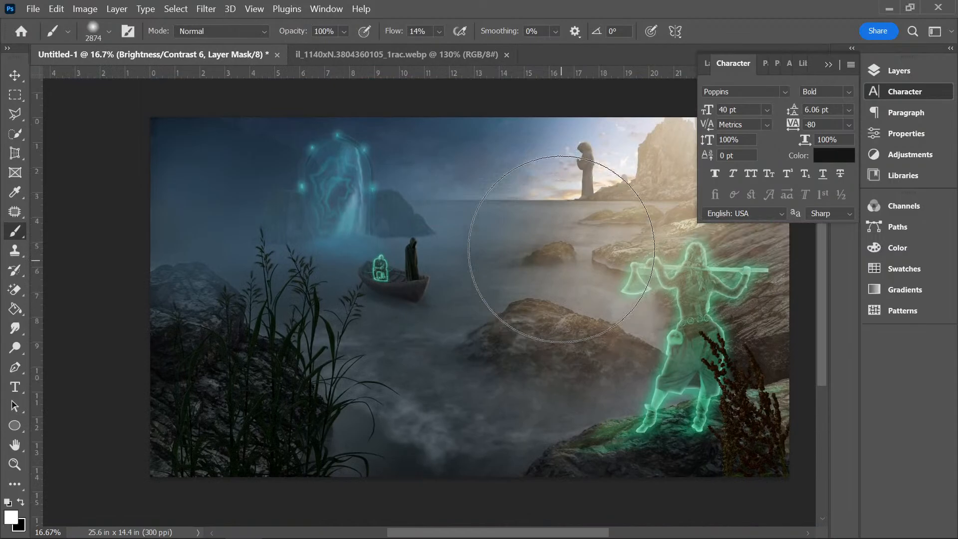
- Reduce the opacity of the bearded viking layer inside the GHOST MAN group to 55%
left_click(898, 69)
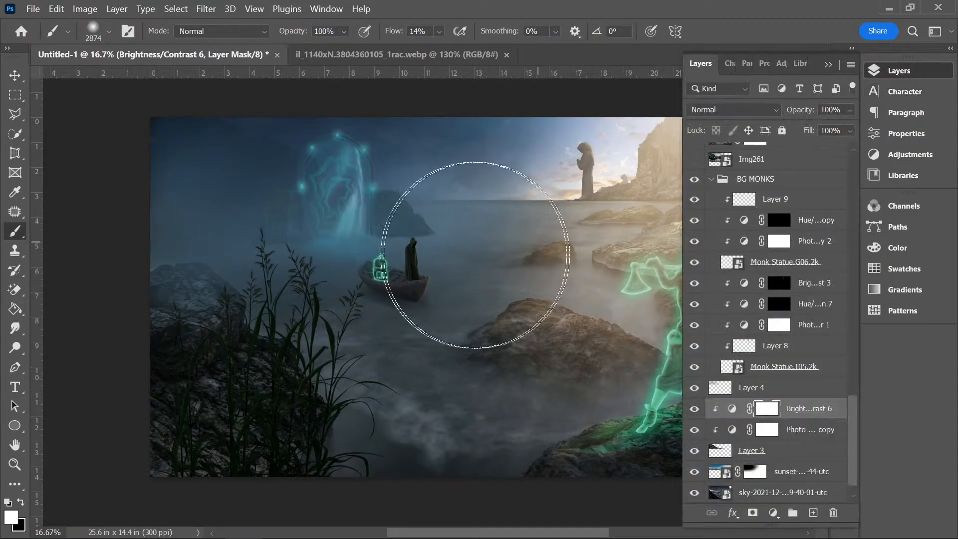
key("v")
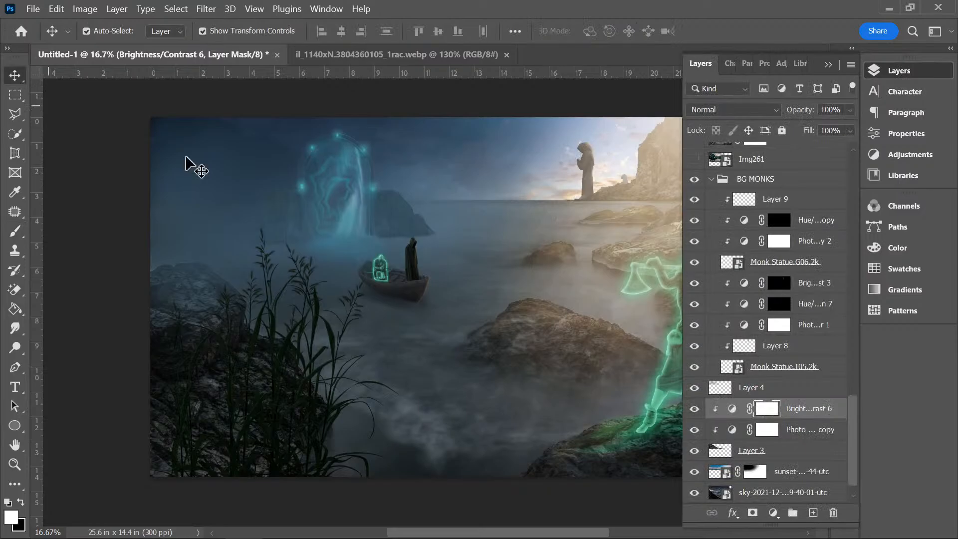
left_click(392, 272)
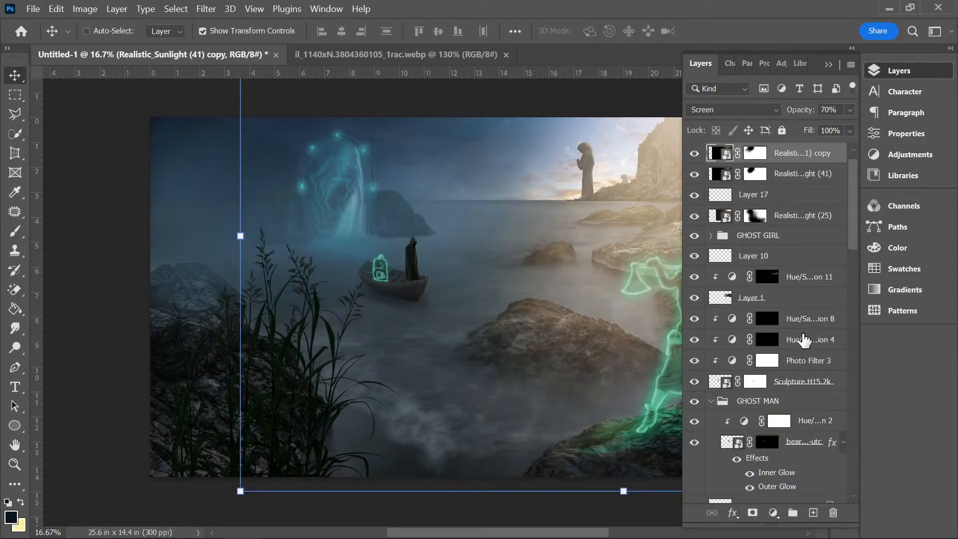
scroll(799, 342, "down", 3)
left_click(720, 272)
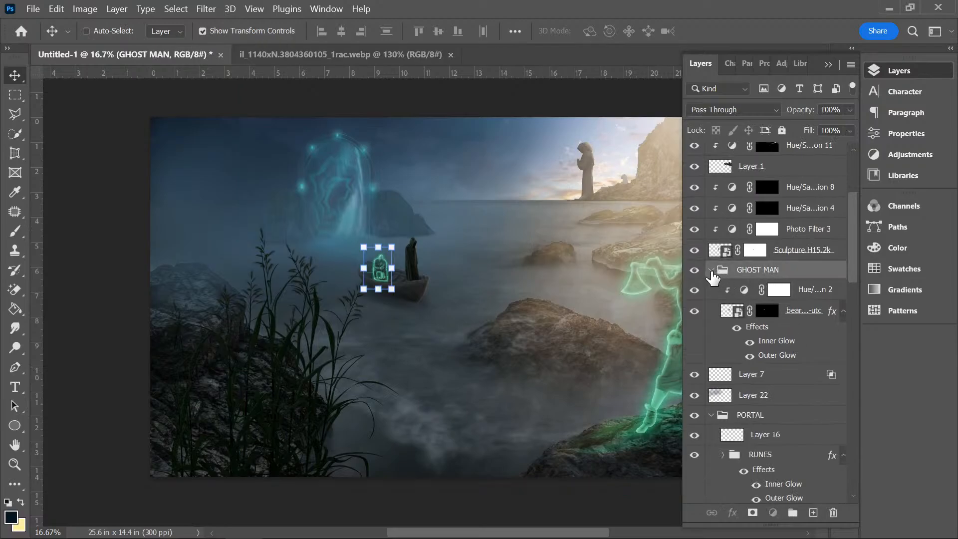
left_click(712, 270)
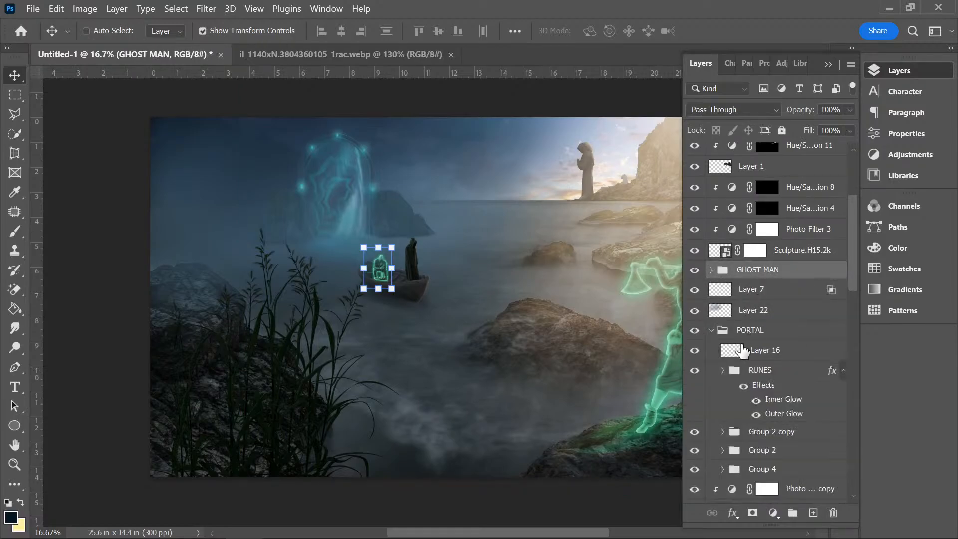
left_click(711, 270)
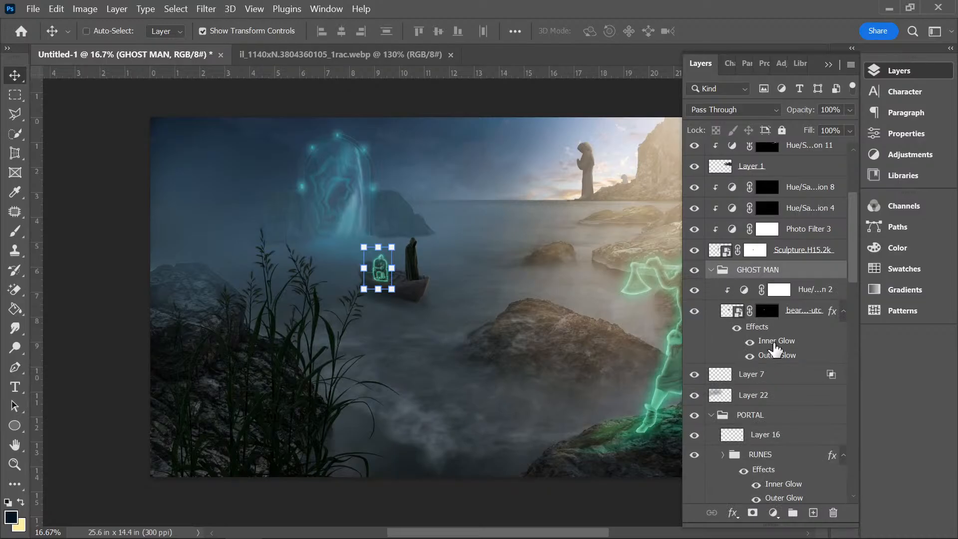
left_click(785, 320)
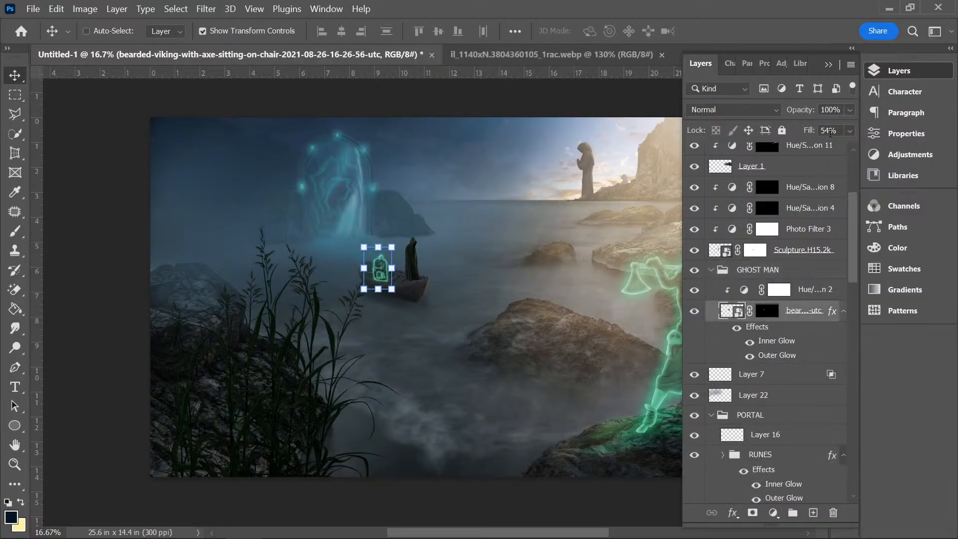
left_click(850, 130)
left_click(850, 110)
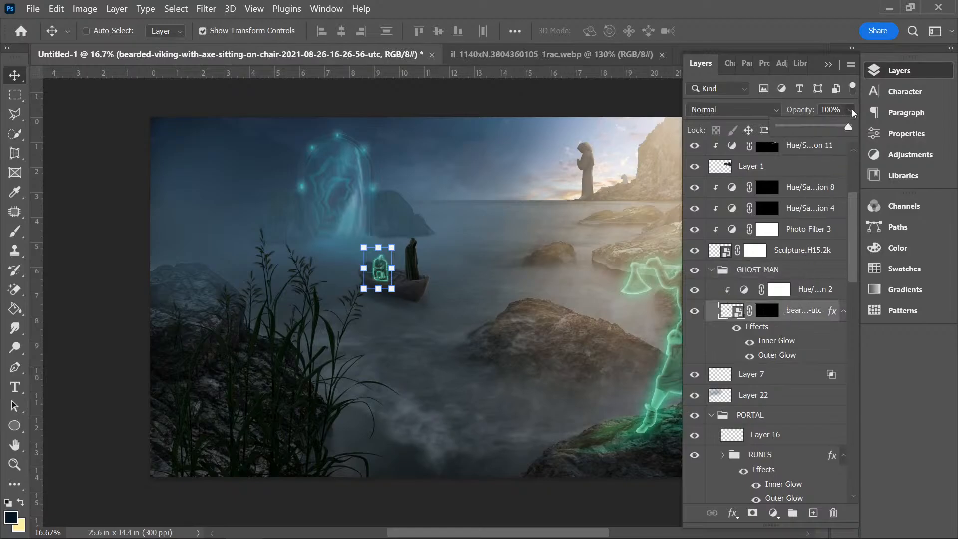
left_click_drag(850, 125, 820, 128)
- Turn off the transform controls and collapse the GHOST MAN group and the layer list
left_click(271, 31)
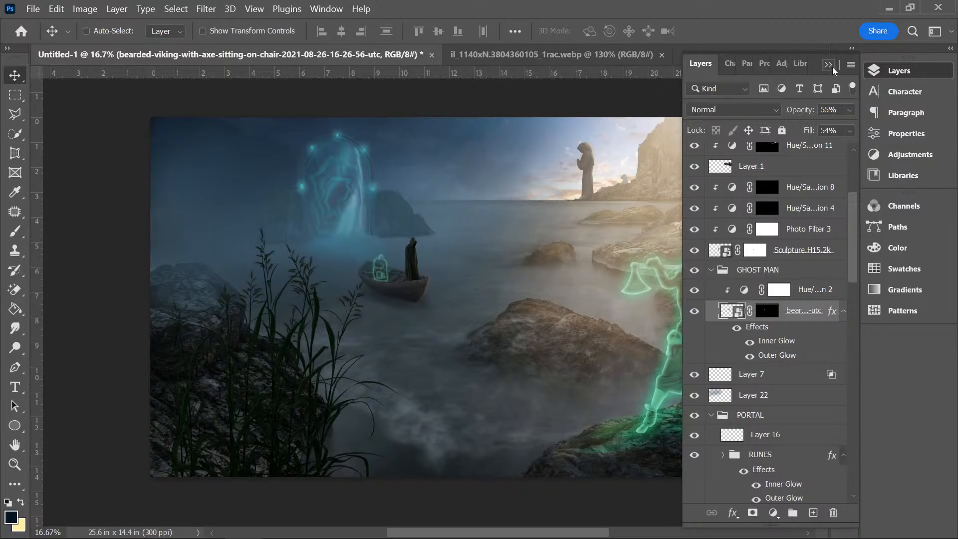
left_click(711, 270)
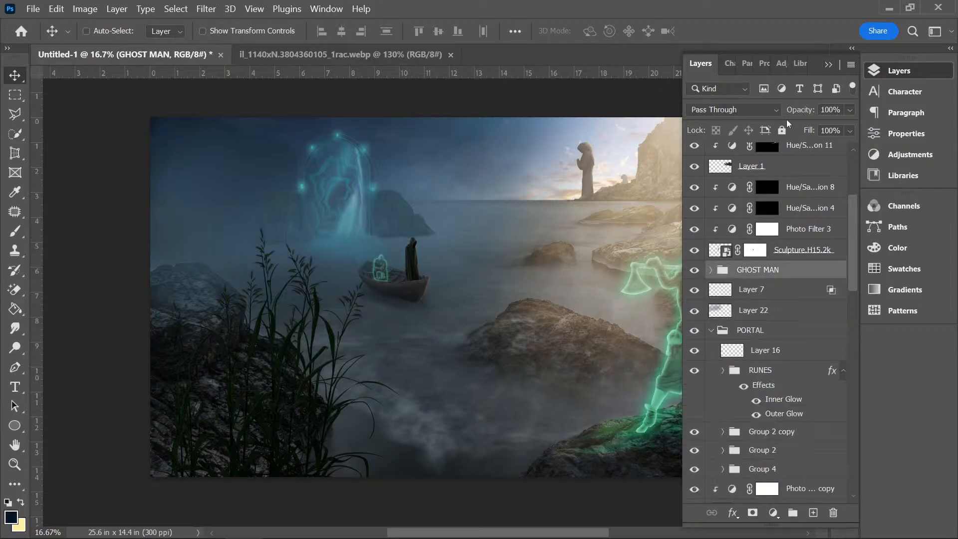
left_click(828, 64)
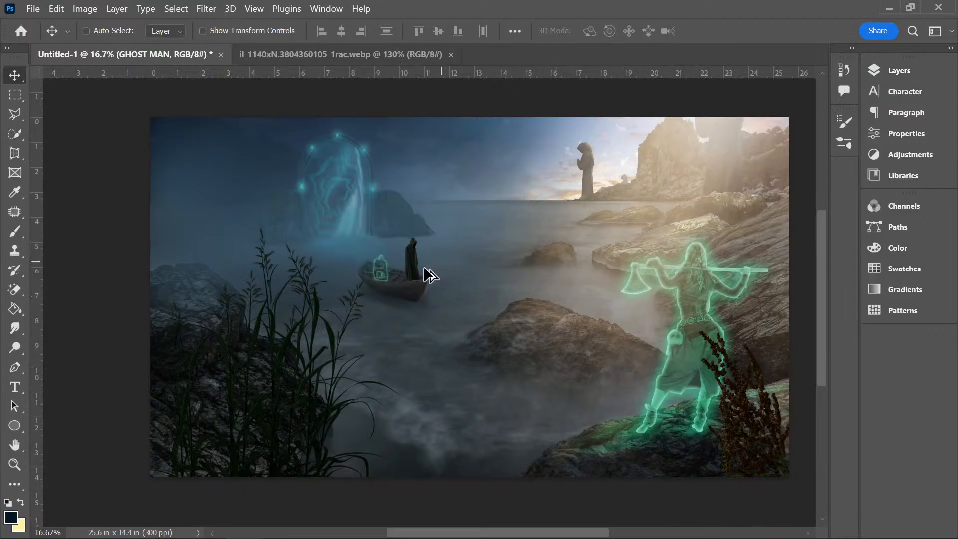
- Examine how the seated ghost man and hooded figure blend with the boat and surrounding water
scroll(379, 272, "up", 5)
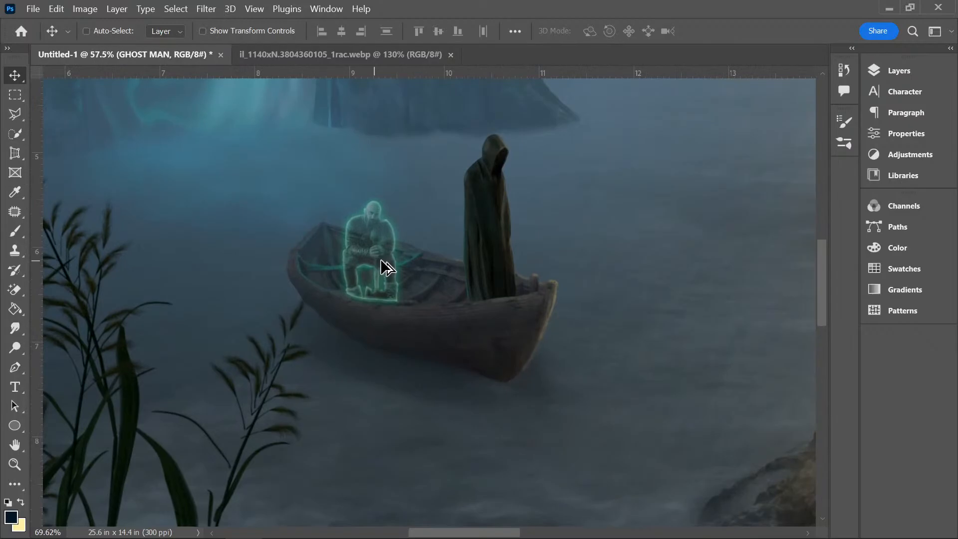
scroll(390, 262, "down", 5)
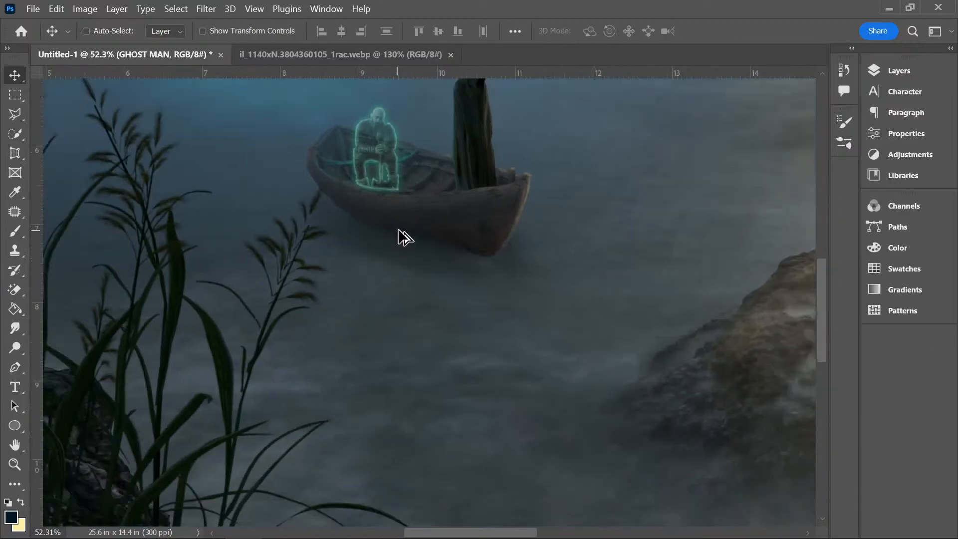
scroll(413, 223, "down", 2)
scroll(418, 225, "down", 2)
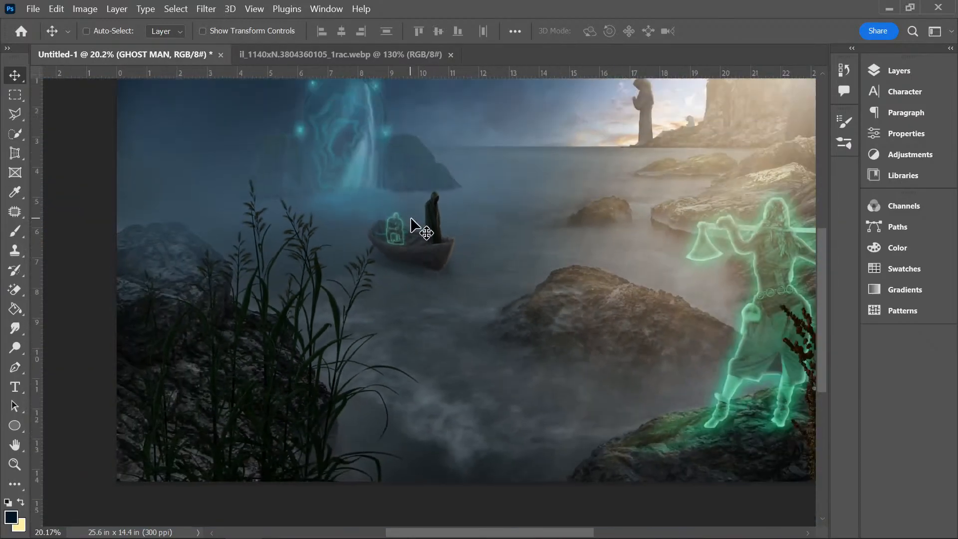
scroll(419, 264, "down", 1)
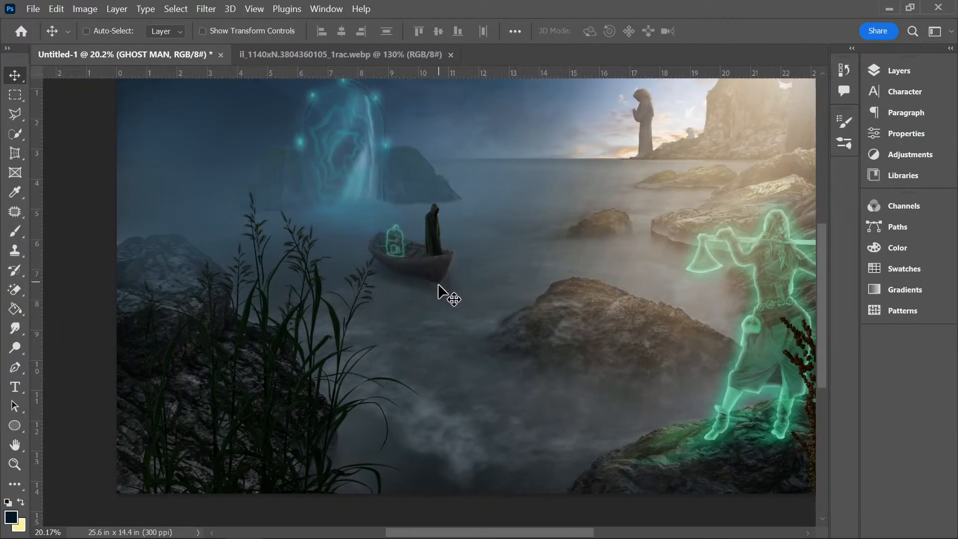
scroll(439, 285, "up", 1)
scroll(436, 281, "down", 2)
scroll(417, 288, "up", 3)
scroll(408, 291, "up", 1)
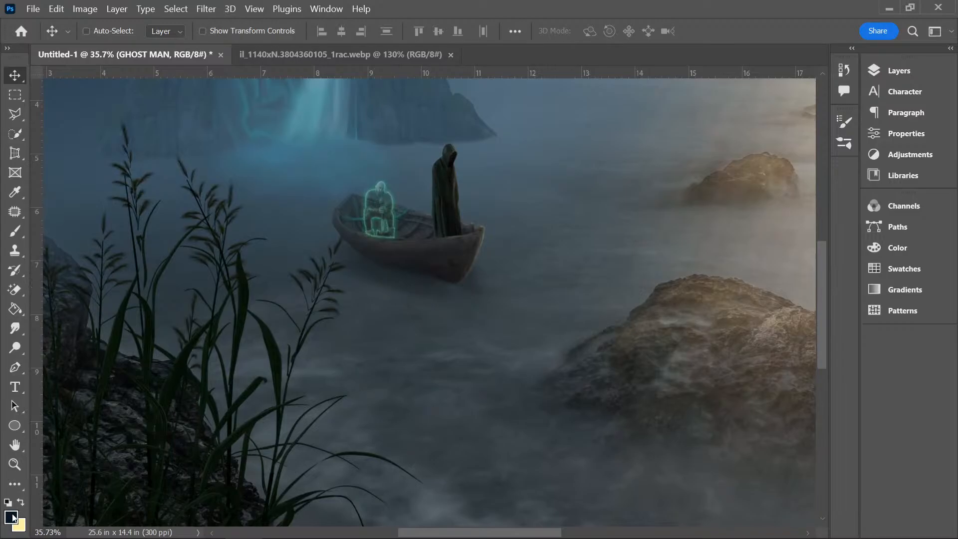
- Add a layer mask to the BOAT layer
left_click(916, 73)
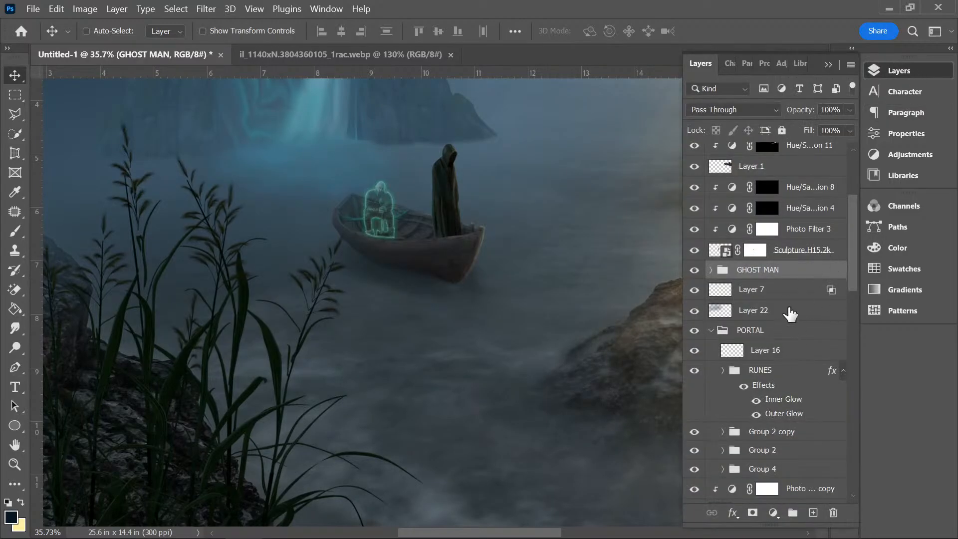
left_click_drag(855, 258, 833, 380)
left_click(797, 292)
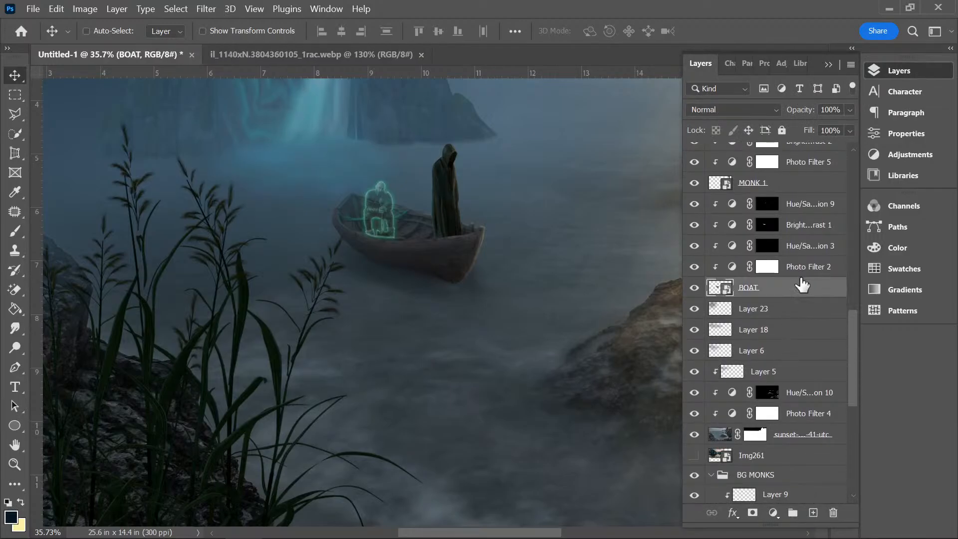
left_click(751, 513)
- Paint black on the BOAT layer mask along the hull's lower edge with a 120 px Soft Round Pressure brush at 14% flow
left_click(15, 290)
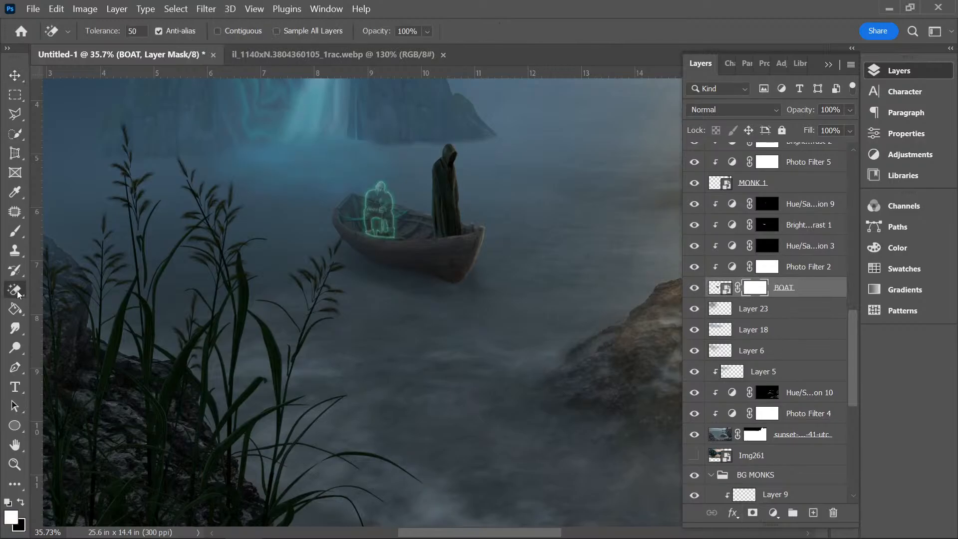
right_click(15, 290)
left_click(34, 286)
left_click(17, 235)
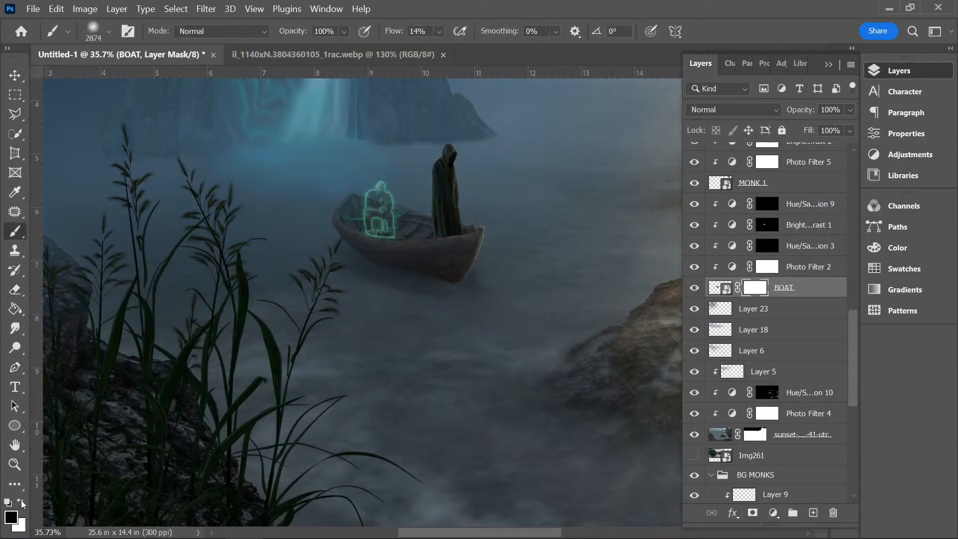
left_click(109, 31)
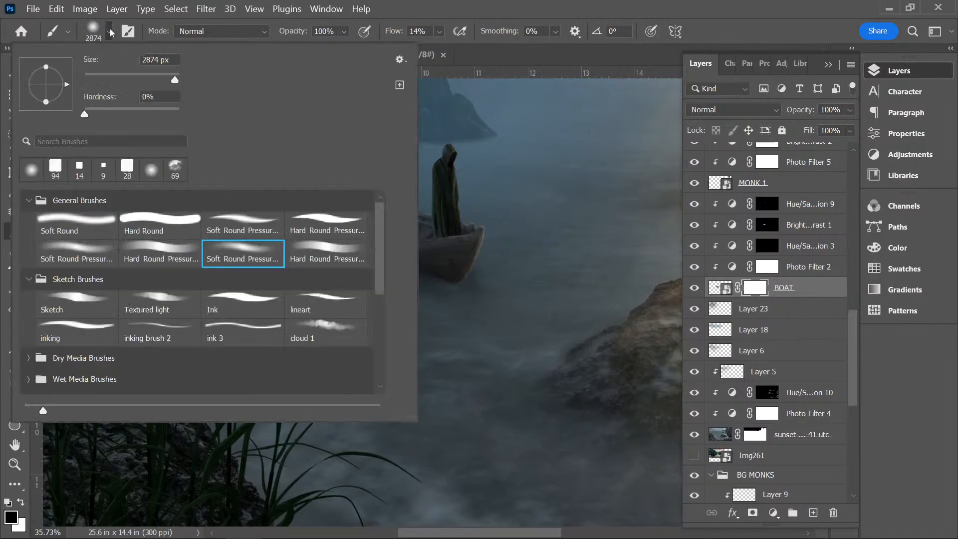
left_click(187, 305)
left_click(245, 253)
left_click_drag(128, 76, 105, 74)
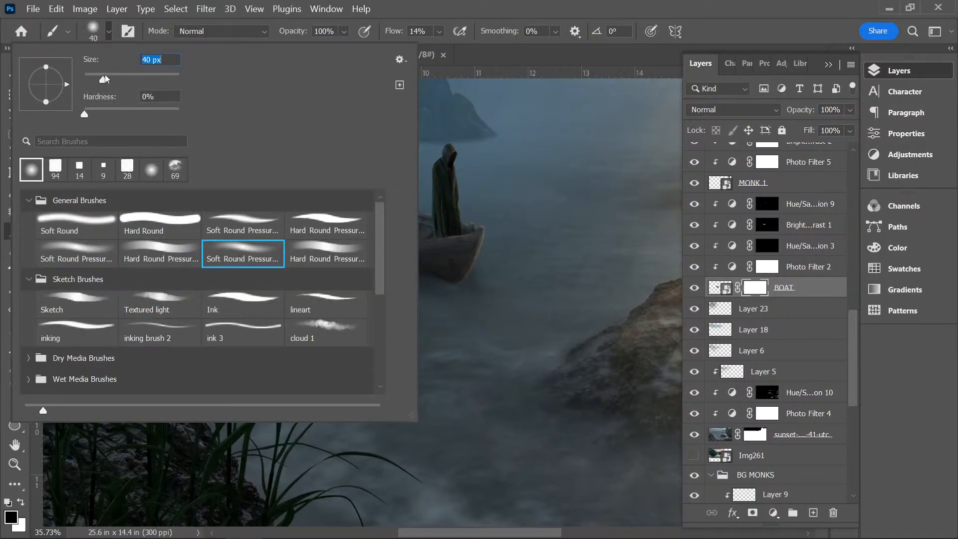
left_click(460, 11)
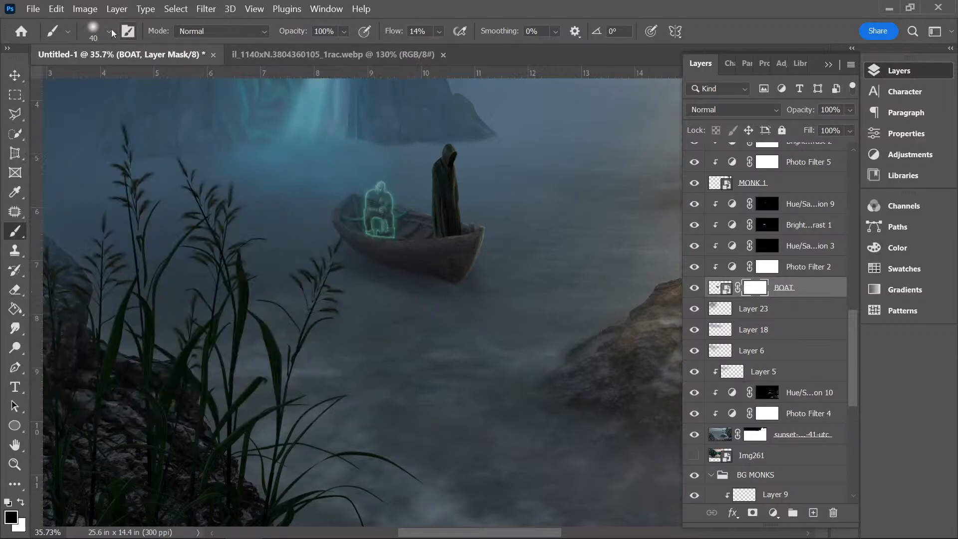
left_click(108, 31)
left_click_drag(136, 76, 137, 74)
left_click(377, 19)
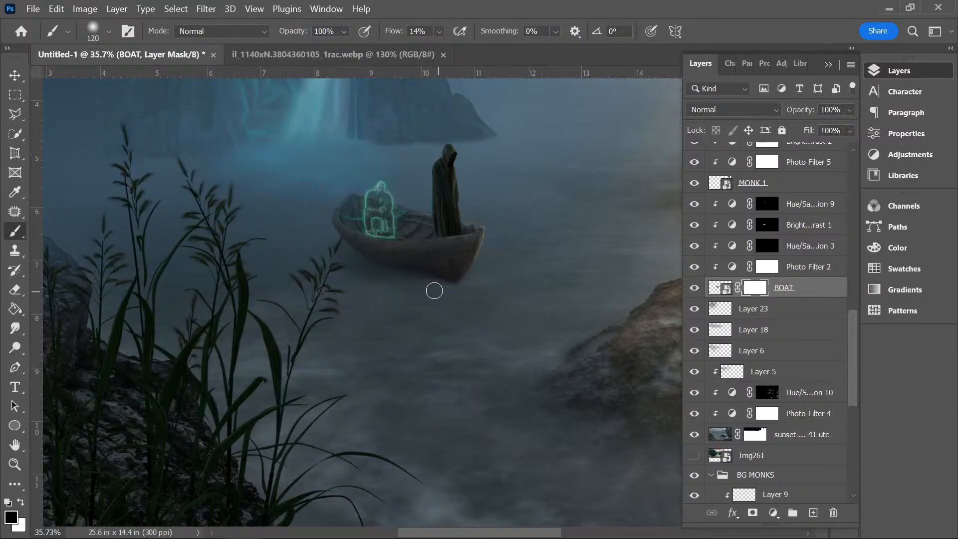
mouse_move(434, 291)
left_mouse_down()
mouse_move(352, 281)
mouse_move(390, 292)
left_mouse_up()
- Reduce the soft brush to 37 px and create a new layer directly above the boat's clipped adjustment layers
left_click(21, 501)
left_click(109, 31)
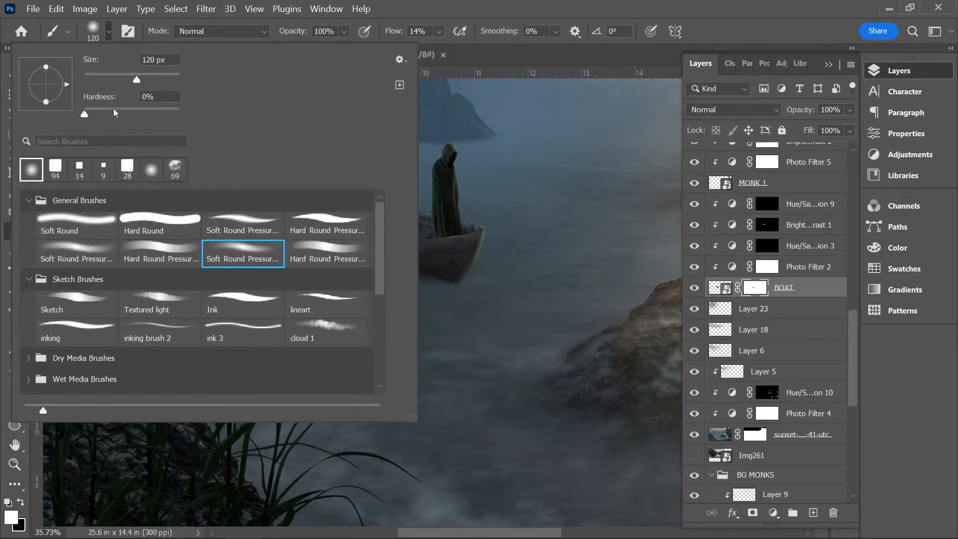
left_click_drag(104, 75, 102, 79)
left_click(810, 203)
left_click(812, 512)
- Try painting a white waterline highlight along the bottom of the boat's hull
key("x")
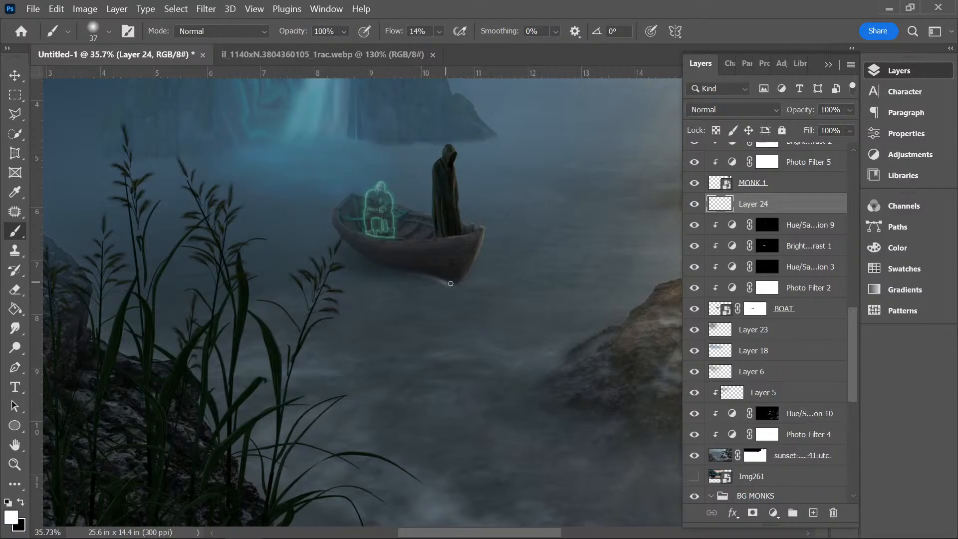
mouse_move(450, 283)
left_mouse_down()
mouse_move(328, 270)
mouse_move(417, 316)
mouse_move(457, 287)
mouse_move(431, 279)
left_mouse_up()
key("ctrl+z")
key("ctrl+z")
key("ctrl+z")
- Set the foreground colour to the grey-blue 707e87, starting from a tone sampled from the water
left_click(12, 516)
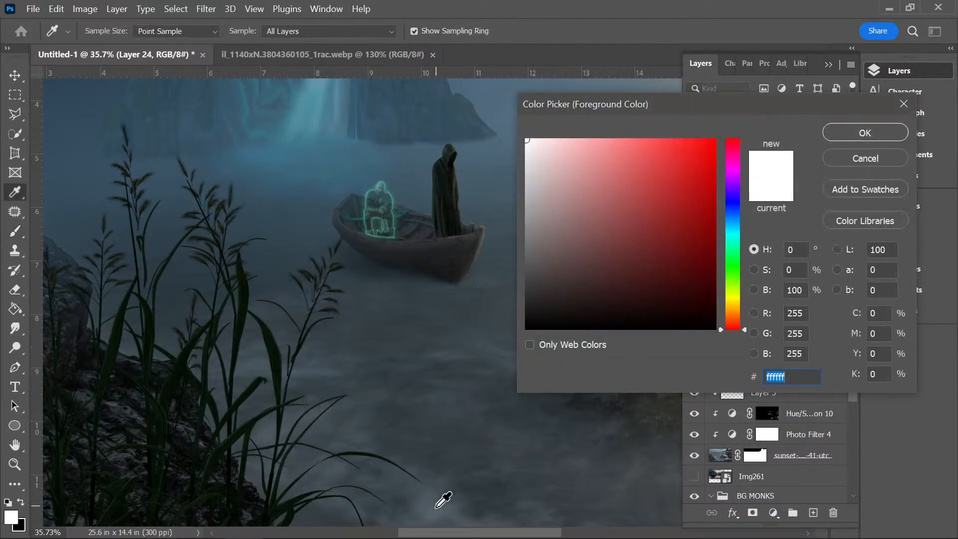
left_click(439, 491)
left_click(559, 227)
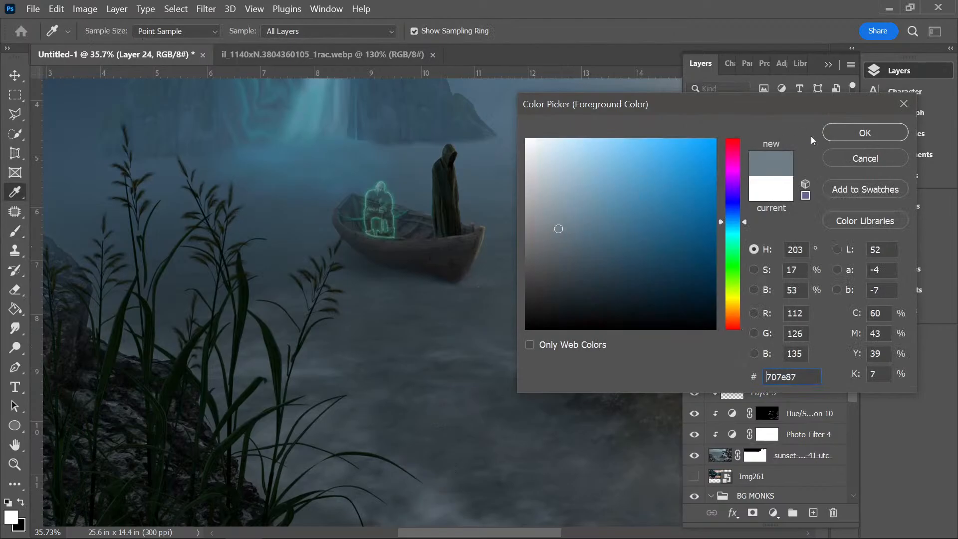
left_click(829, 133)
- Paint a thin grey-blue waterline under the boat's hull with the Textured light brush at 20 px
right_click(85, 243)
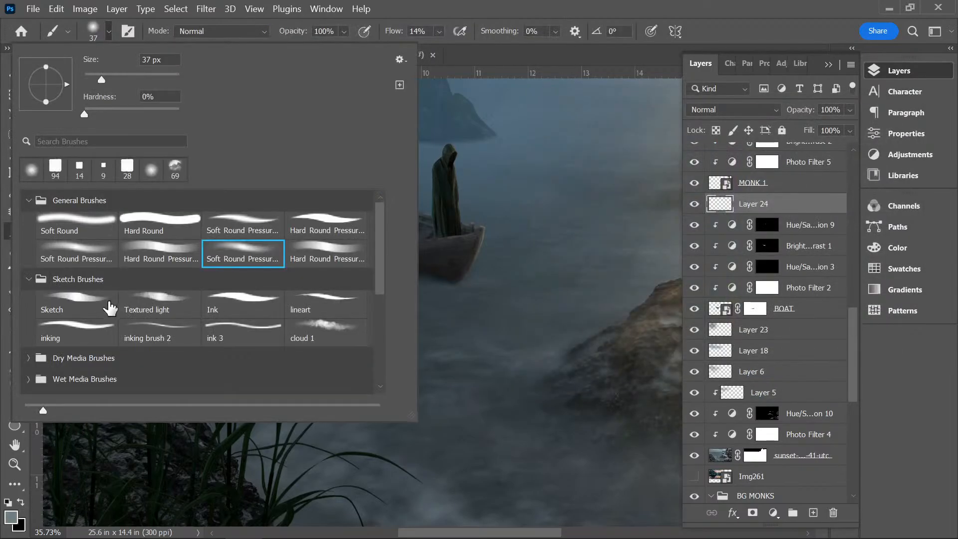
left_click(154, 295)
left_click(91, 75)
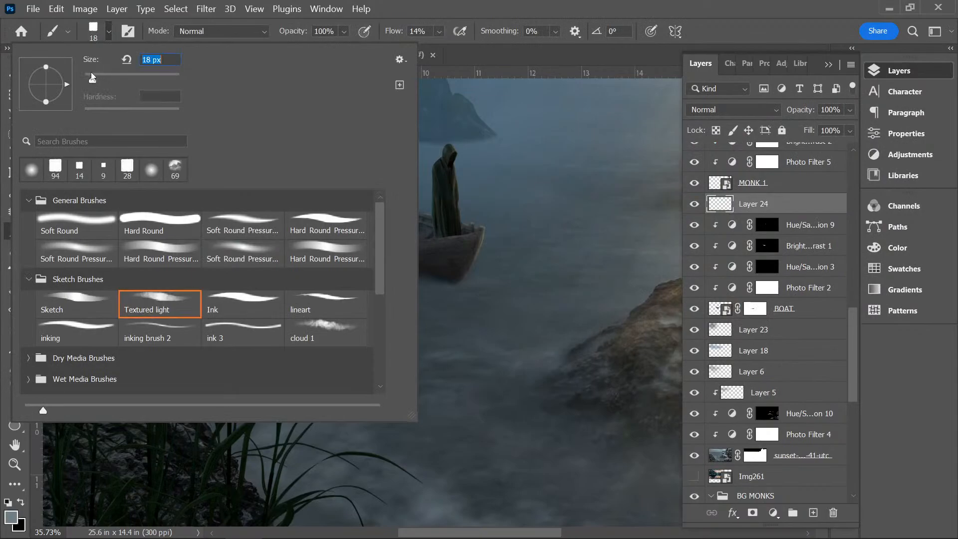
key("bracketright")
left_click(440, 6)
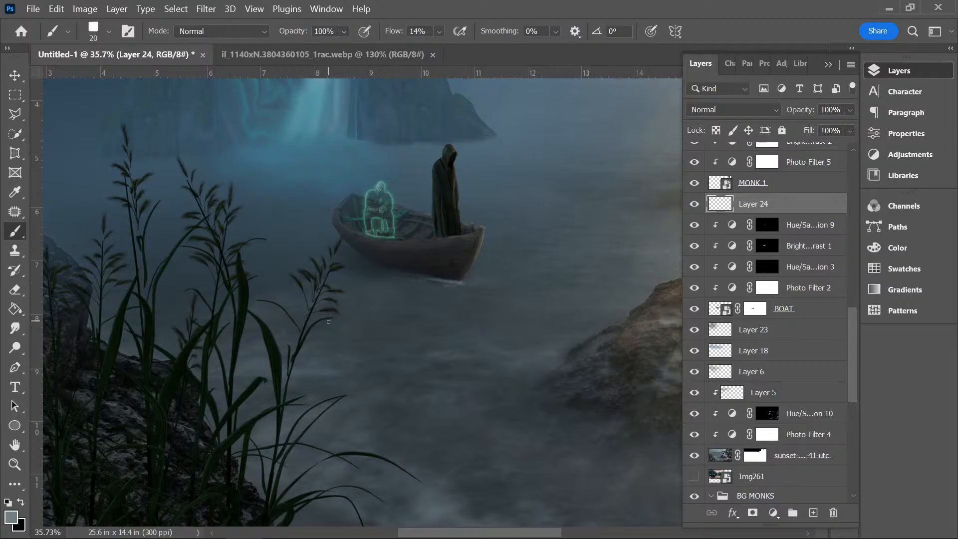
- Set the Textured light brush to 32 px with 6% flow for softer strokes around the boat's waterline
left_click(108, 31)
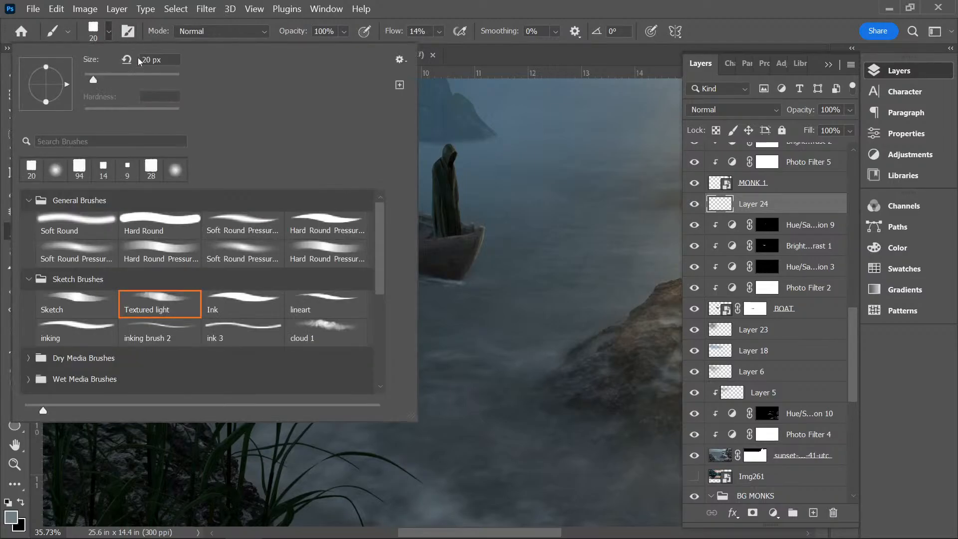
left_click_drag(99, 78, 105, 79)
left_click(438, 31)
left_click(456, 8)
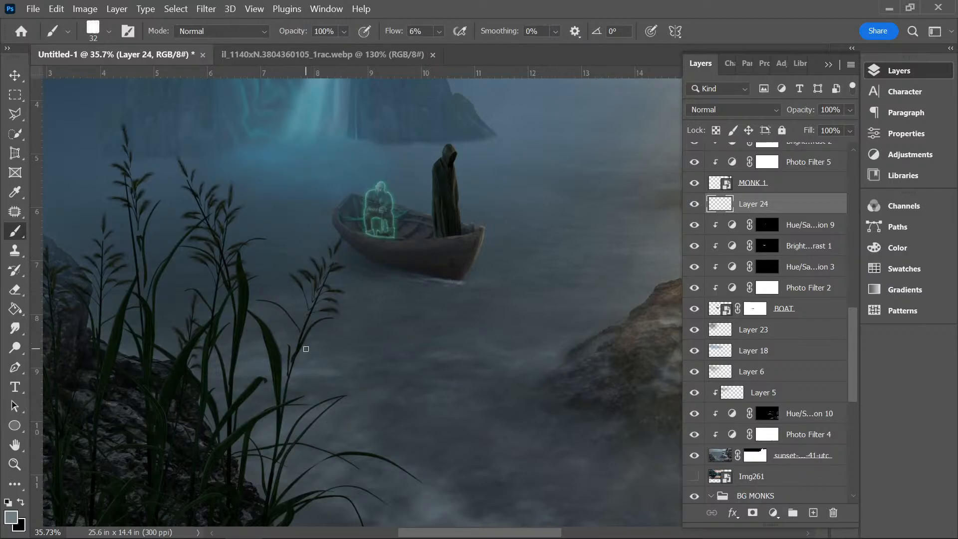
- Sample a dark tone from the water as the second paint colour and blend the ripples beneath the boat's hull
left_click(20, 502)
left_click(11, 517)
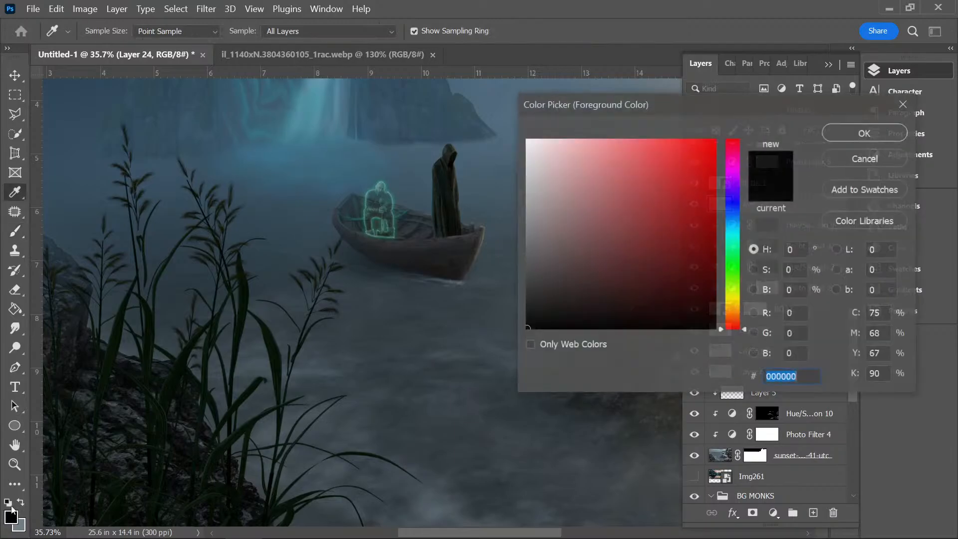
mouse_move(546, 295)
left_mouse_down()
mouse_move(529, 284)
mouse_move(572, 280)
mouse_move(583, 293)
left_mouse_up()
left_click(431, 434)
left_click(843, 130)
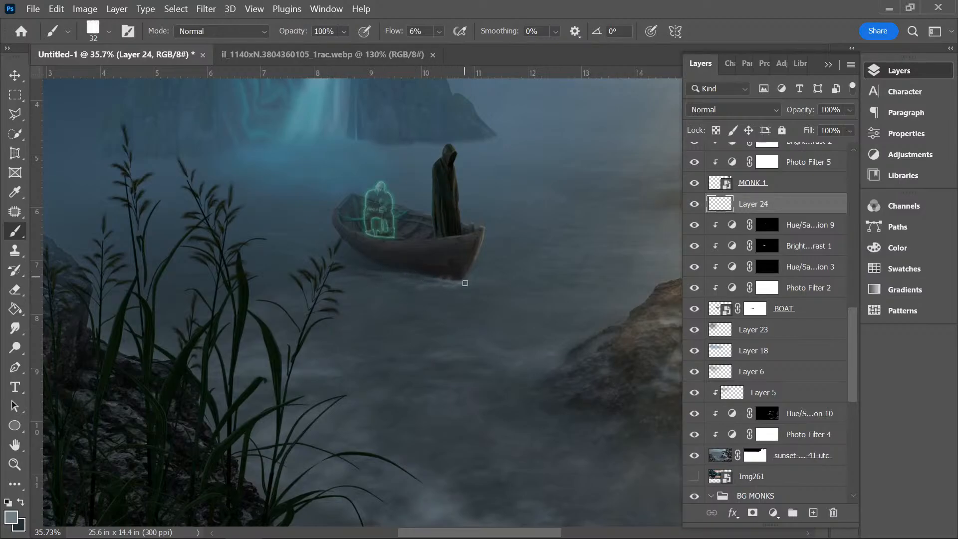
- Paint black on the Realistic_Sunlight (41) copy mask over the central water and rocks with a soft 1457 px brush at 6% flow
scroll(513, 284, "down", 2)
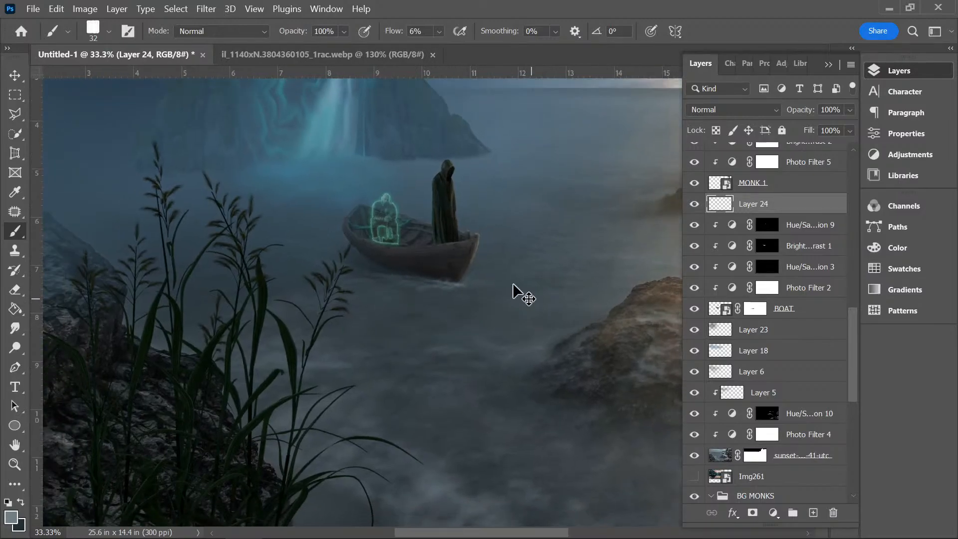
scroll(513, 284, "down", 3)
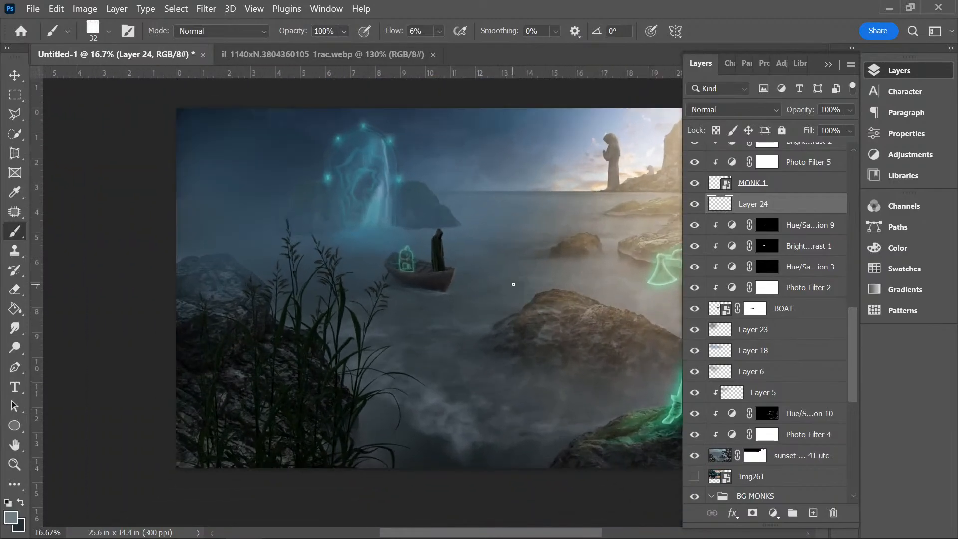
left_click_drag(554, 532, 598, 533)
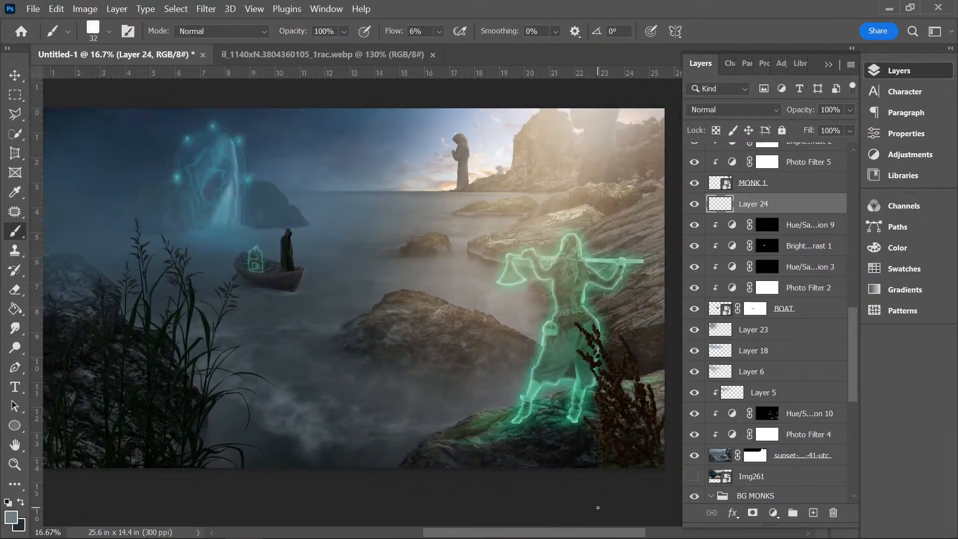
left_click_drag(847, 317, 852, 152)
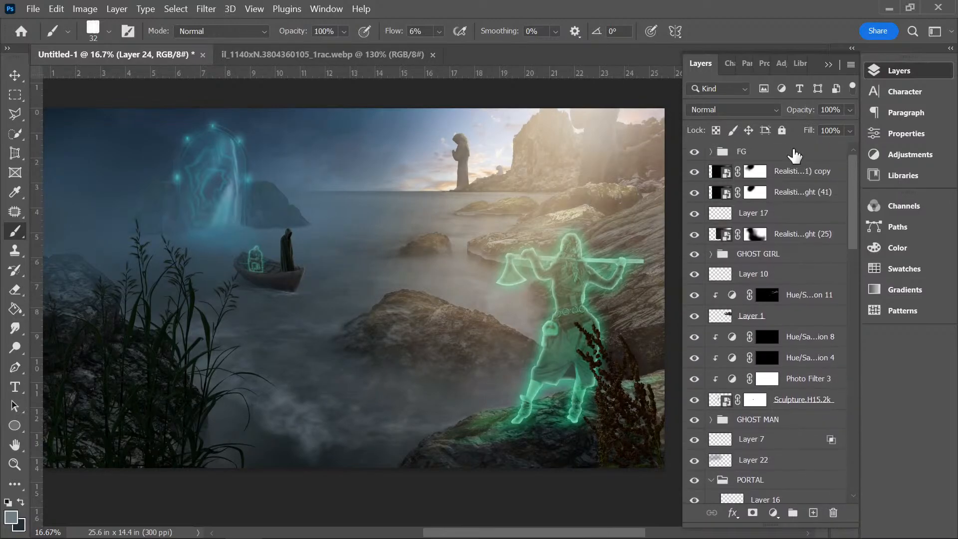
left_click(758, 165)
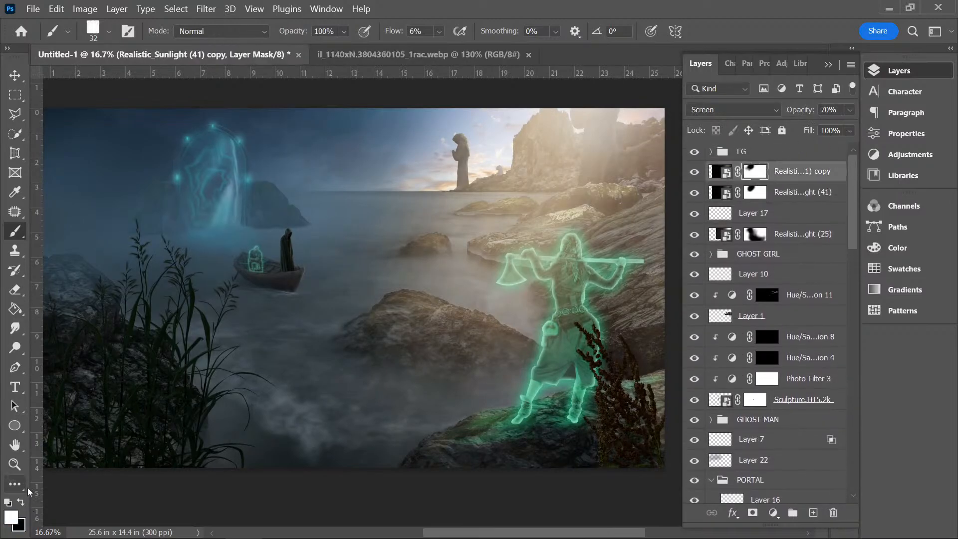
left_click(21, 503)
left_click(109, 31)
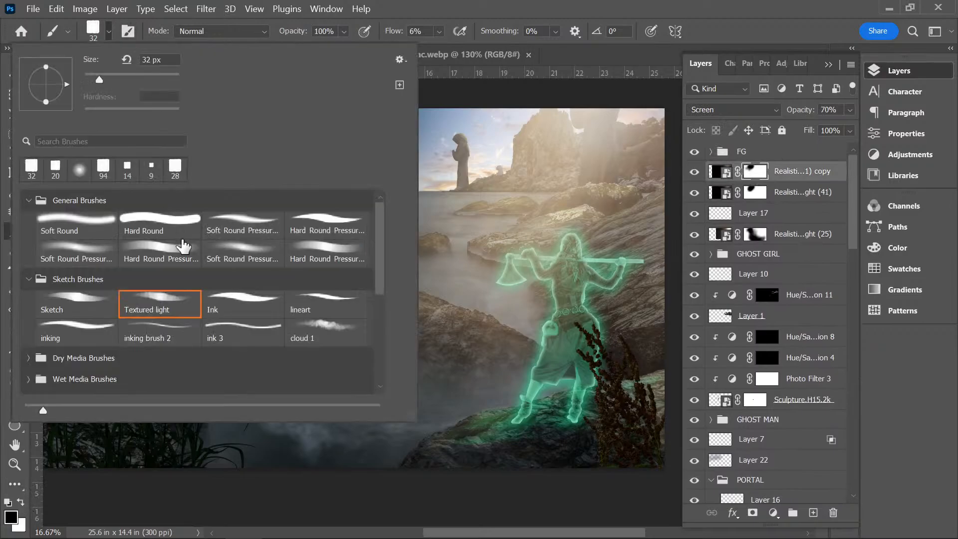
left_click(249, 255)
left_click_drag(151, 73, 173, 79)
left_click(508, 11)
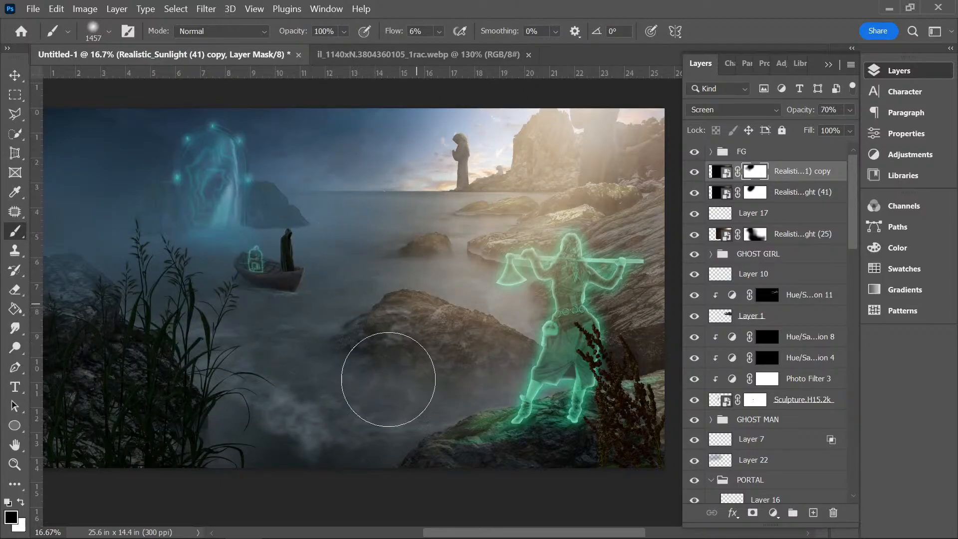
mouse_move(464, 357)
left_mouse_down()
mouse_move(518, 219)
mouse_move(518, 152)
mouse_move(435, 183)
left_mouse_up()
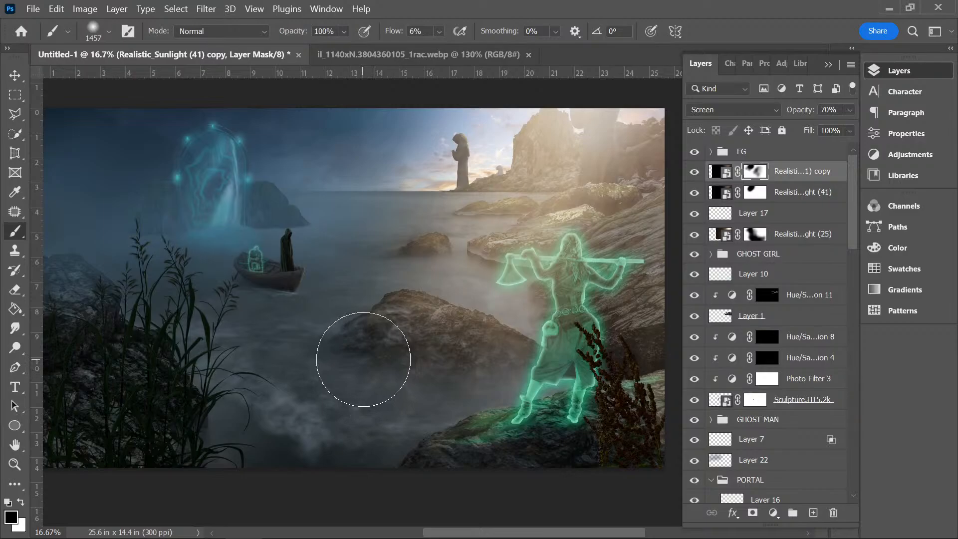
mouse_move(363, 360)
left_mouse_down()
mouse_move(342, 285)
mouse_move(483, 370)
left_mouse_up()
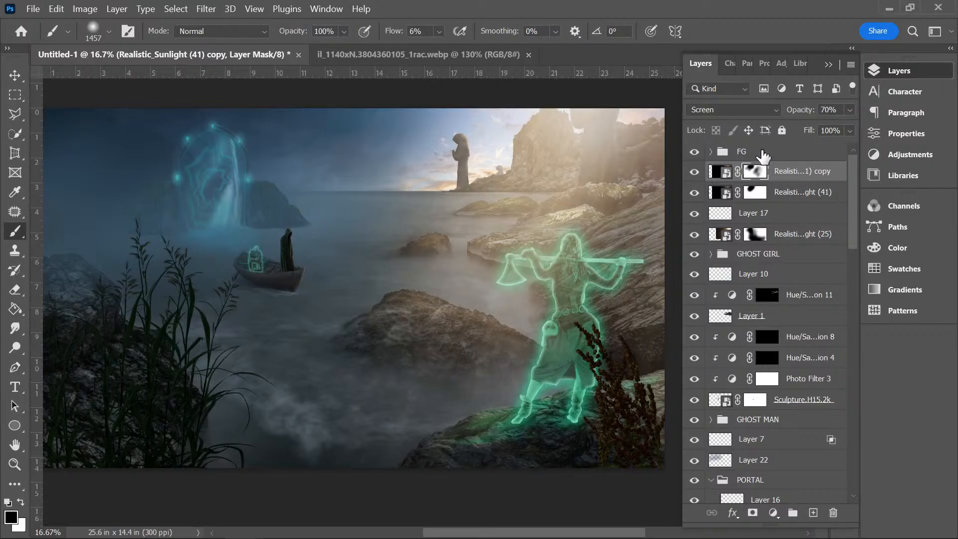
- Group all layers from the FG group down to the lowest one above the Background
left_click(759, 152)
left_click_drag(852, 165, 843, 441)
left_click(759, 493)
left_click_drag(760, 493, 792, 512)
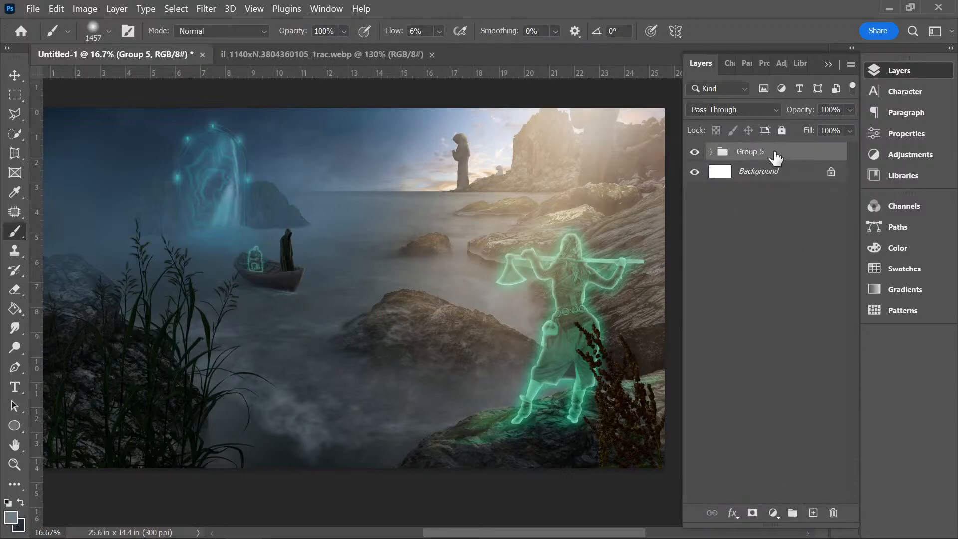
- Duplicate the group containing the whole composite and convert the copy to a Smart Object
left_click_drag(776, 155, 771, 152)
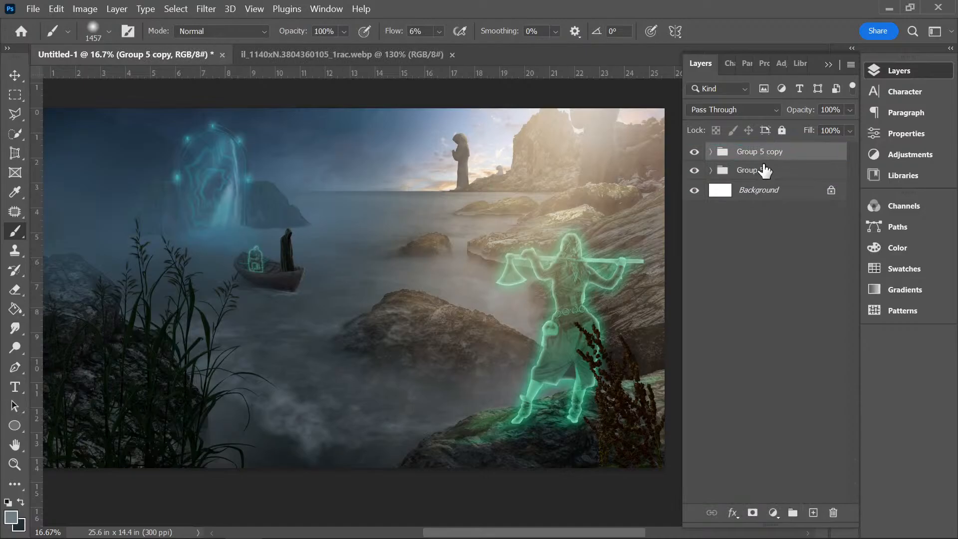
right_click(765, 154)
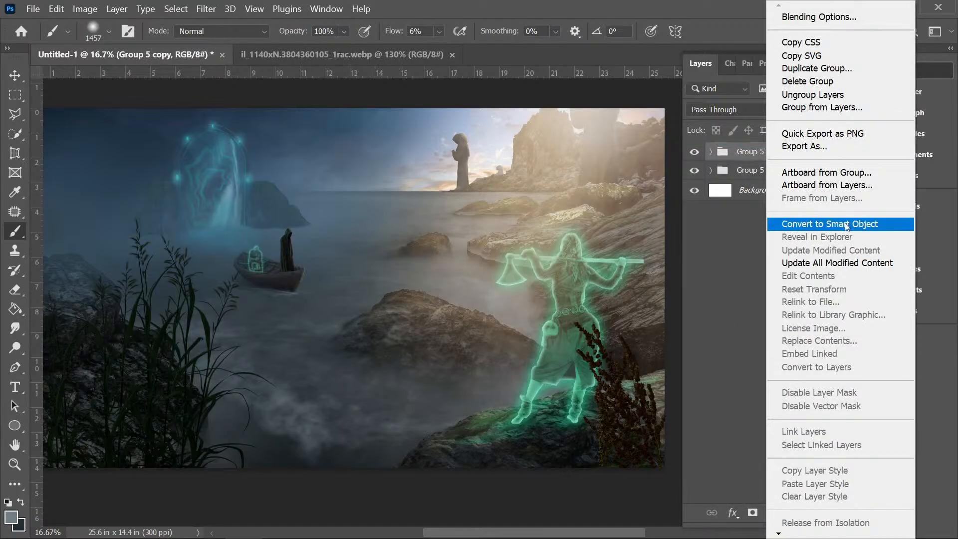
left_click(847, 226)
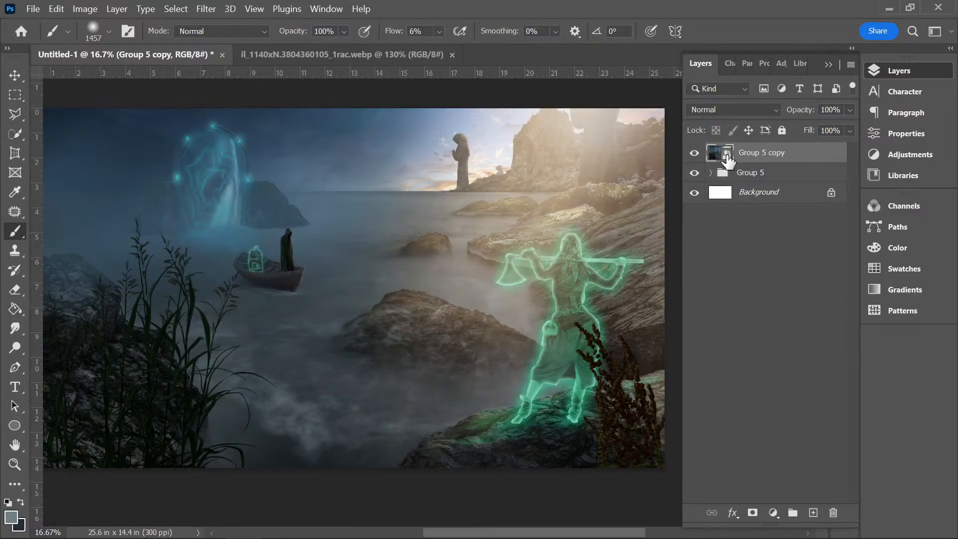
- Load the Smart Object's outline as a selection, copy its contents to a new layer, and hide the Smart Object
left_click(727, 161, "ctrl")
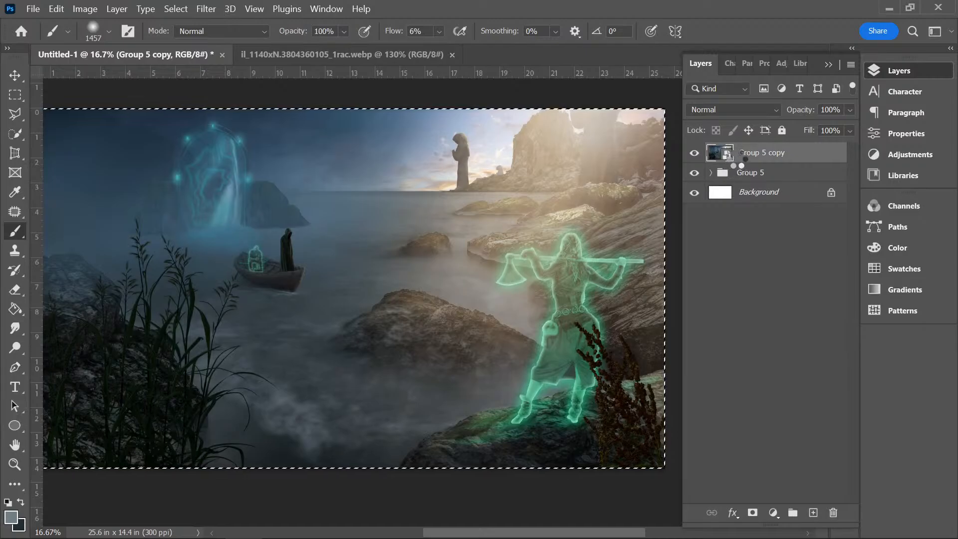
key("ctrl+j")
left_click(694, 174)
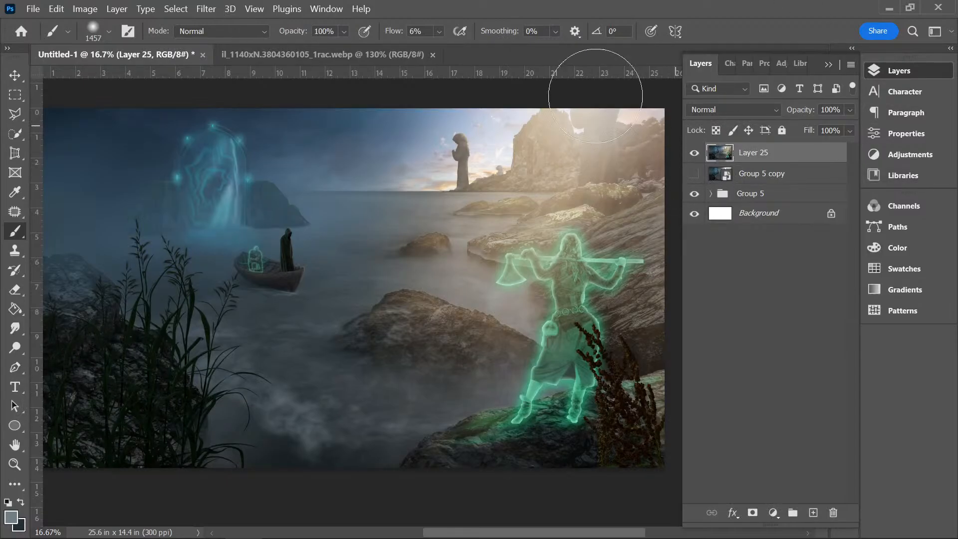
- Apply the Camera Raw Filter to Layer 25 with temperature -28, tint -17, exposure -0.35 and contrast +14
left_click(212, 10)
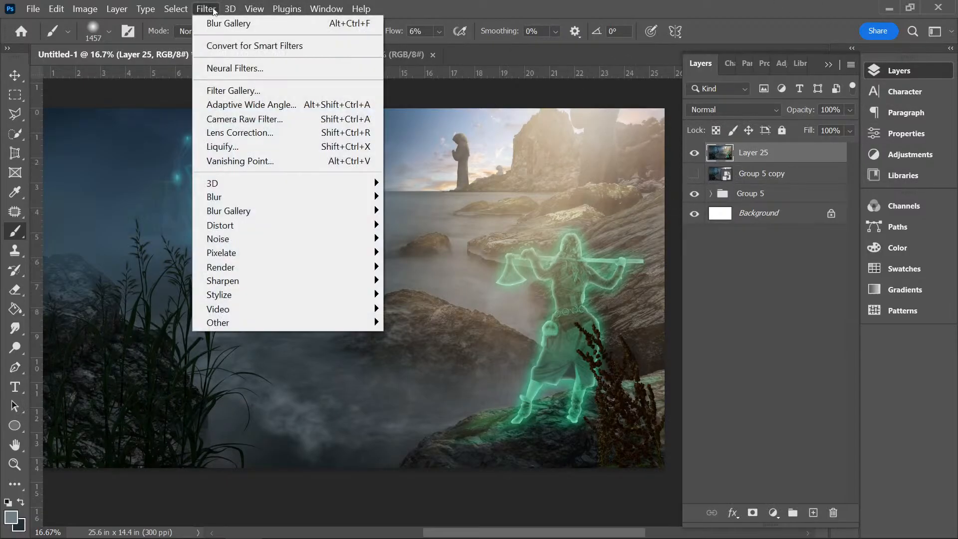
left_click(236, 121)
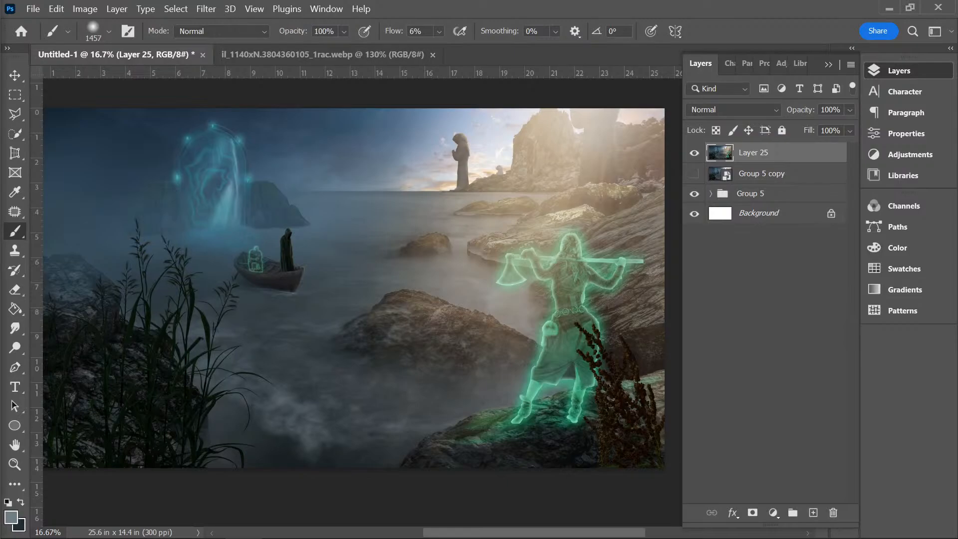
key("ctrl+shift+a")
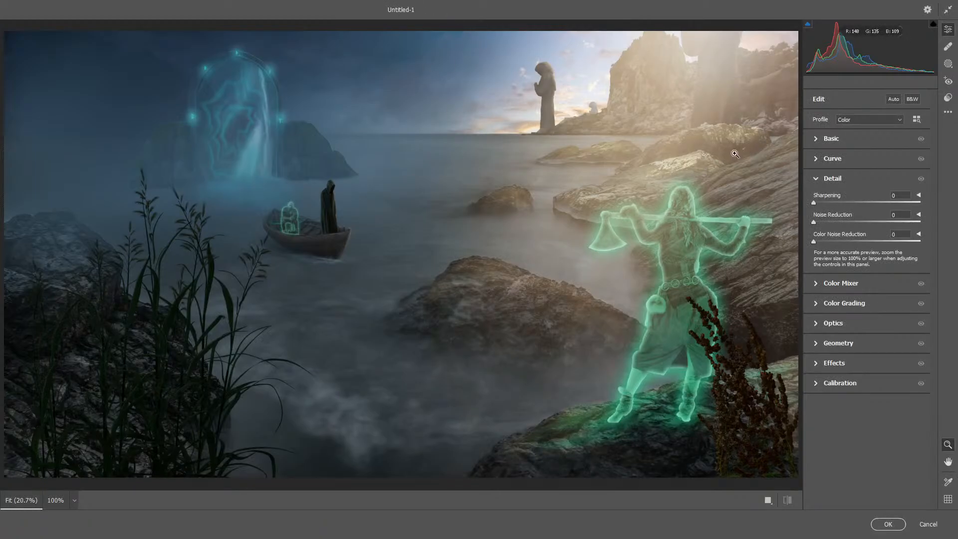
left_click(818, 139)
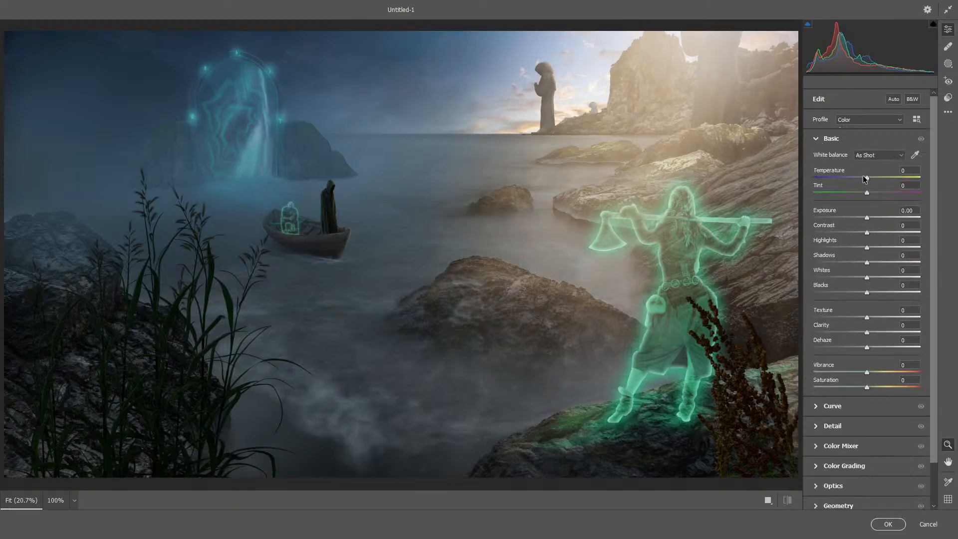
left_click_drag(868, 178, 853, 178)
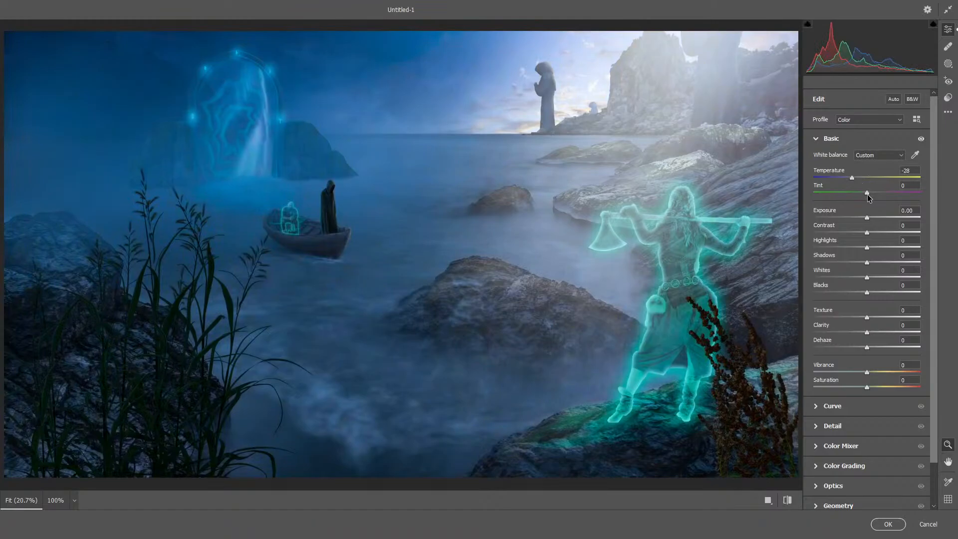
left_click_drag(867, 193, 874, 232)
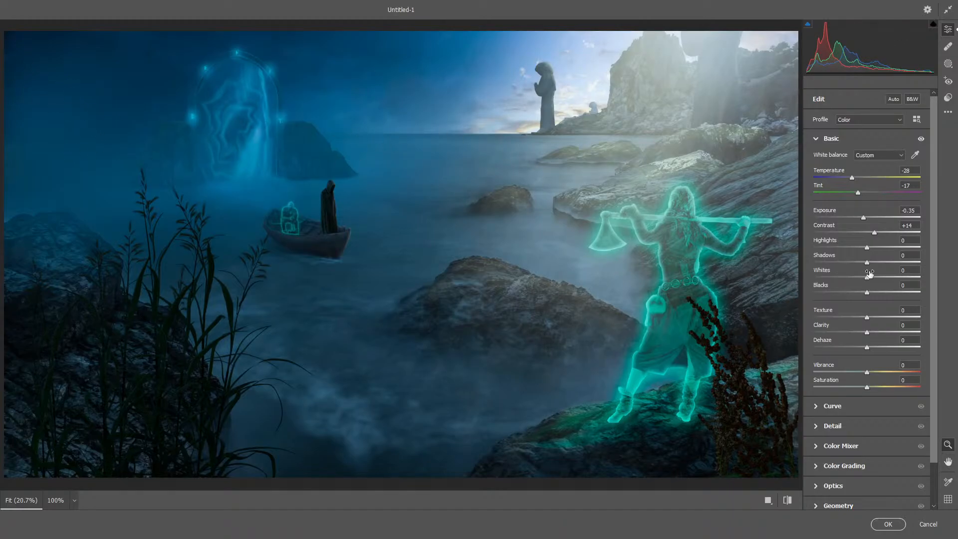
- Set whites to +21, blacks to -8, highlights to -58 and vibrance to -6 in the Basic adjustments
left_click_drag(868, 278, 879, 283)
mouse_move(868, 294)
left_mouse_down()
mouse_move(879, 293)
mouse_move(842, 288)
mouse_move(903, 294)
mouse_move(863, 286)
left_mouse_up()
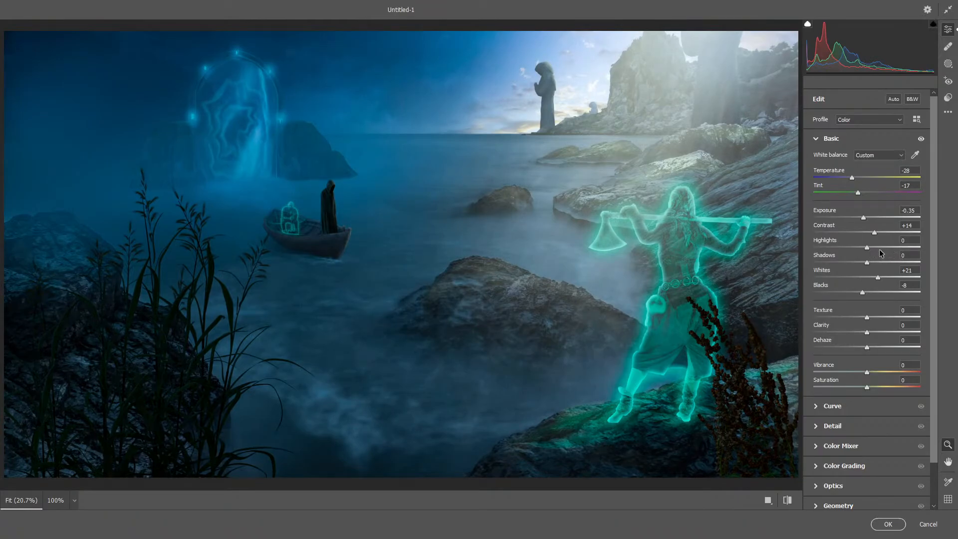
left_click_drag(868, 250, 836, 240)
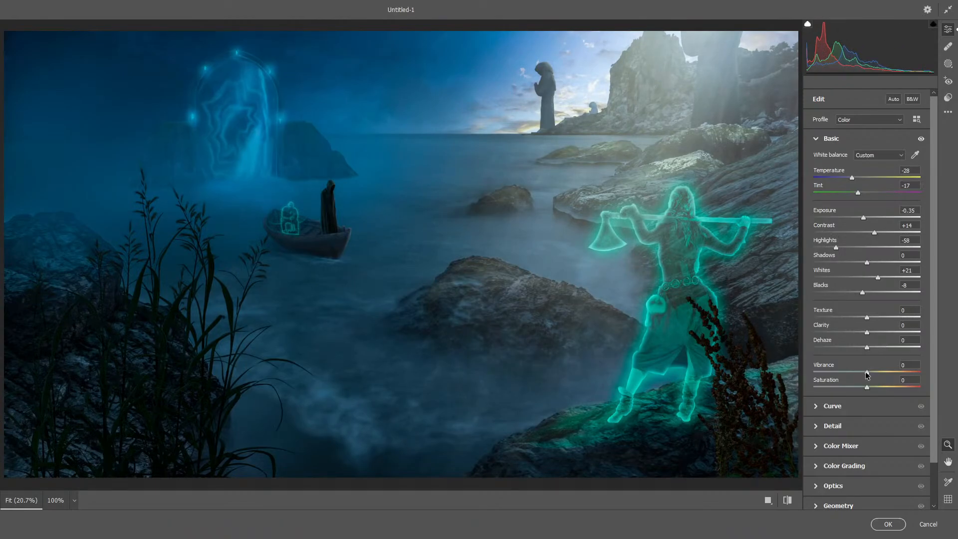
mouse_move(866, 374)
left_mouse_down()
mouse_move(878, 369)
mouse_move(863, 366)
left_mouse_up()
left_click(816, 139)
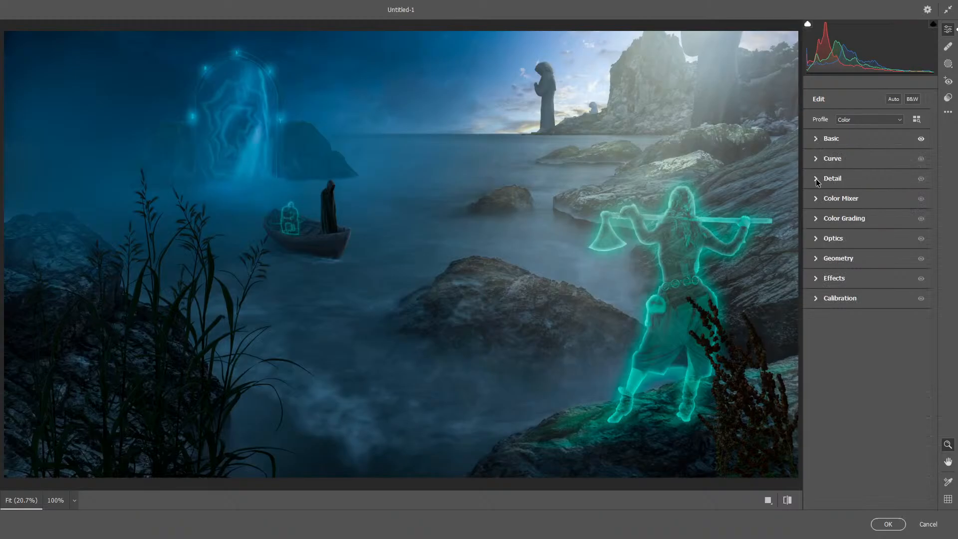
- Sharpen the image moderately in the Detail adjustments, leaving both noise reduction settings at 0
left_click(816, 179)
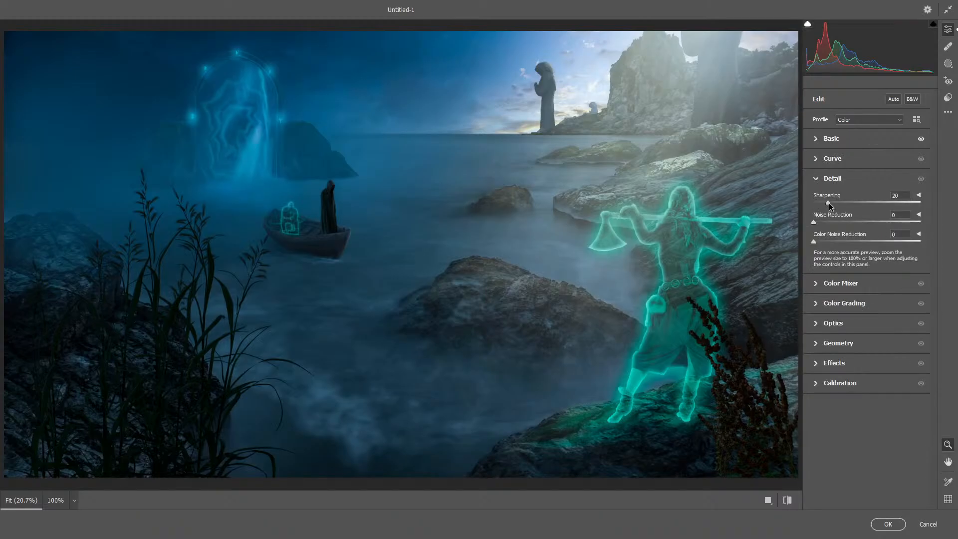
mouse_move(851, 201)
left_mouse_down()
mouse_move(836, 198)
mouse_move(845, 196)
left_mouse_up()
left_click(815, 179)
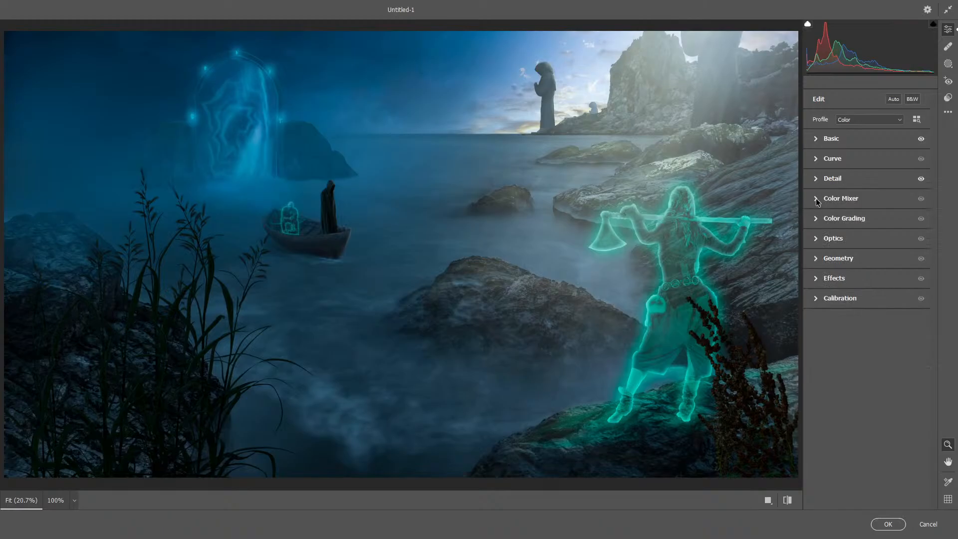
- Set the Color Mixer's aqua hue to +20 and aqua luminance to +8, and check the whole image
left_click(816, 199)
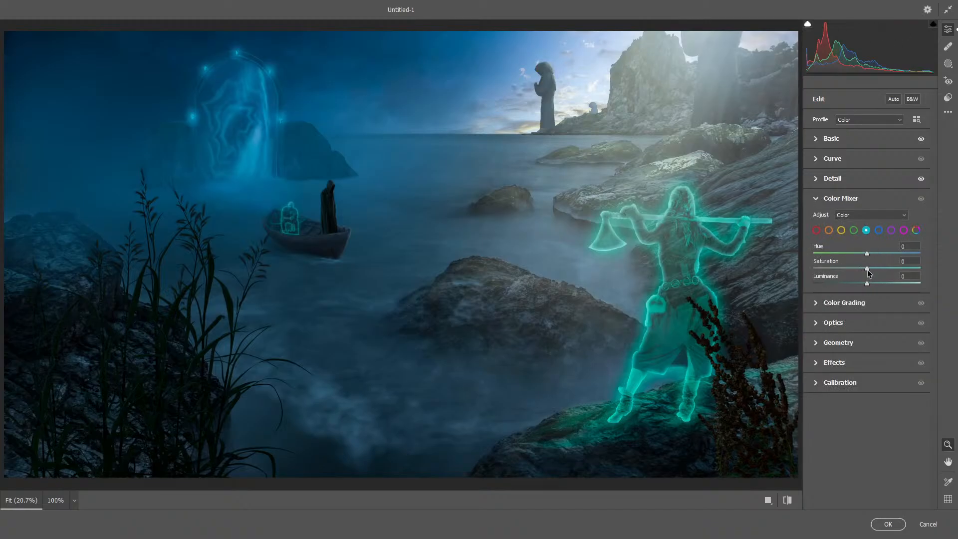
left_click_drag(867, 255, 872, 278)
key("ctrl+minus")
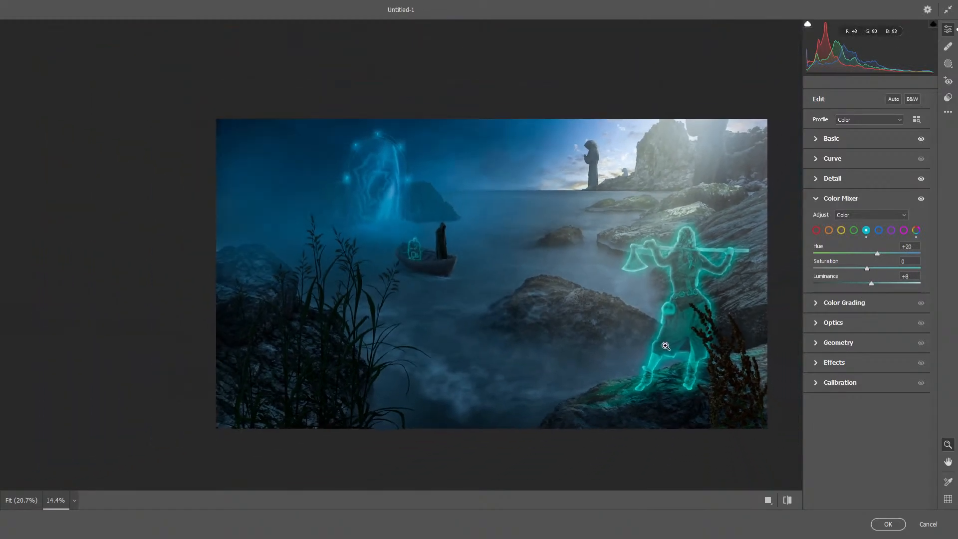
scroll(653, 257, "up", 2)
scroll(661, 262, "down", 3)
left_click(667, 262)
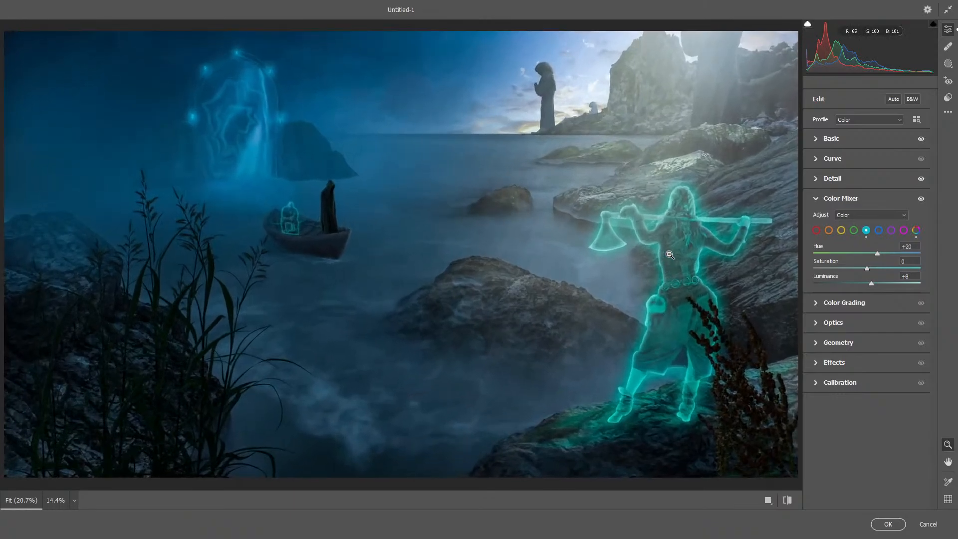
- Fine-tune the red, orange and yellow ranges in the Color Mixer
left_click(817, 230)
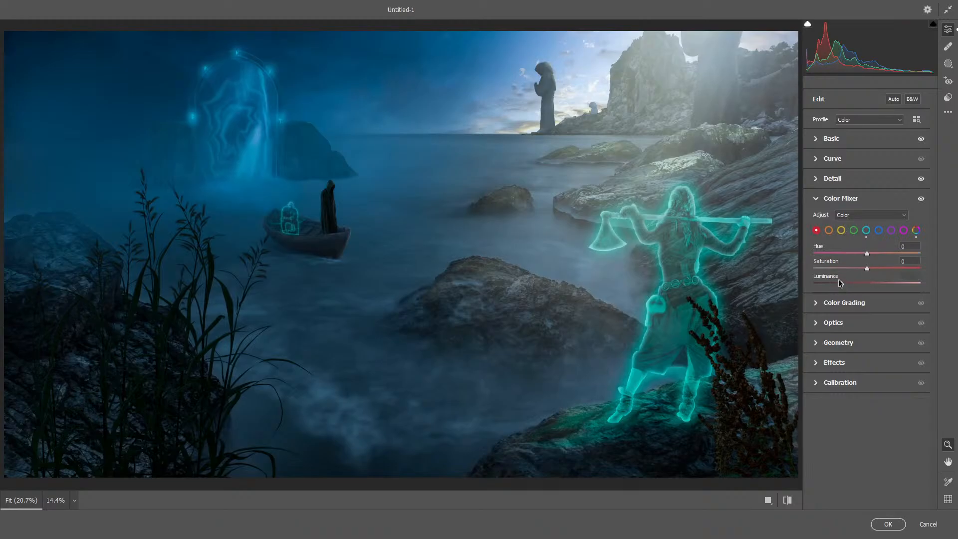
left_click_drag(839, 282, 843, 285)
left_click(829, 232)
left_click_drag(853, 267, 866, 284)
left_click(841, 231)
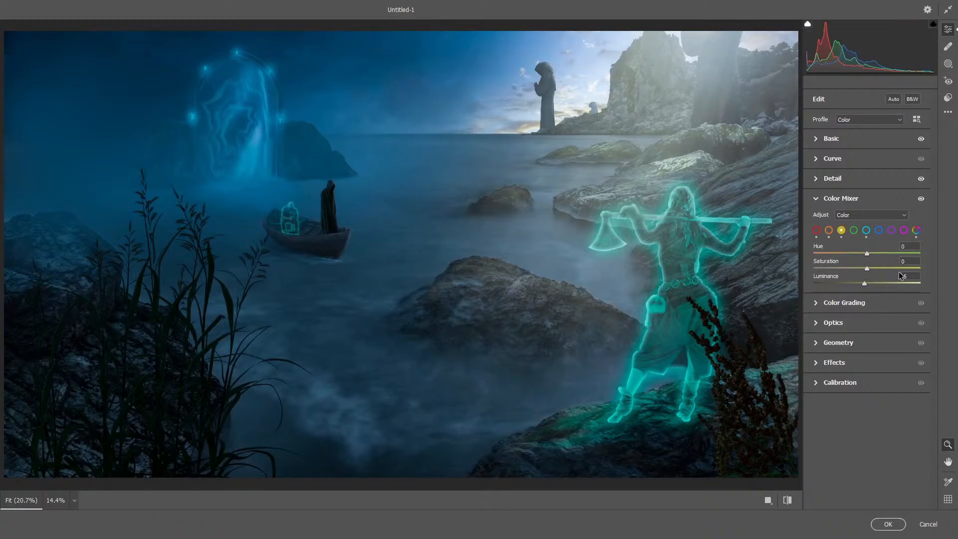
mouse_move(868, 269)
left_mouse_down()
mouse_move(886, 272)
mouse_move(869, 270)
mouse_move(879, 254)
mouse_move(870, 254)
left_mouse_up()
- Set the Color Mixer's blue hue to +9 and blue luminance to -24
left_click(878, 230)
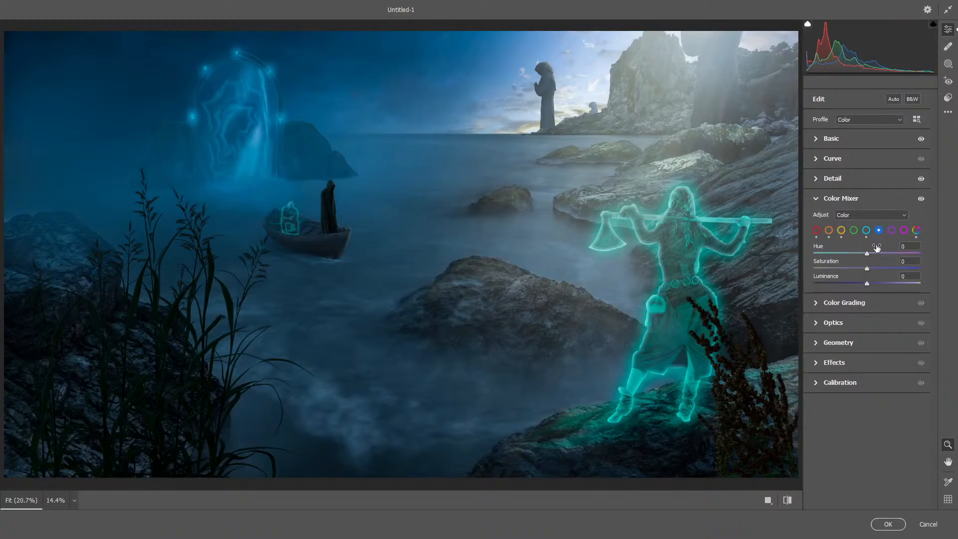
left_click_drag(867, 253, 889, 253)
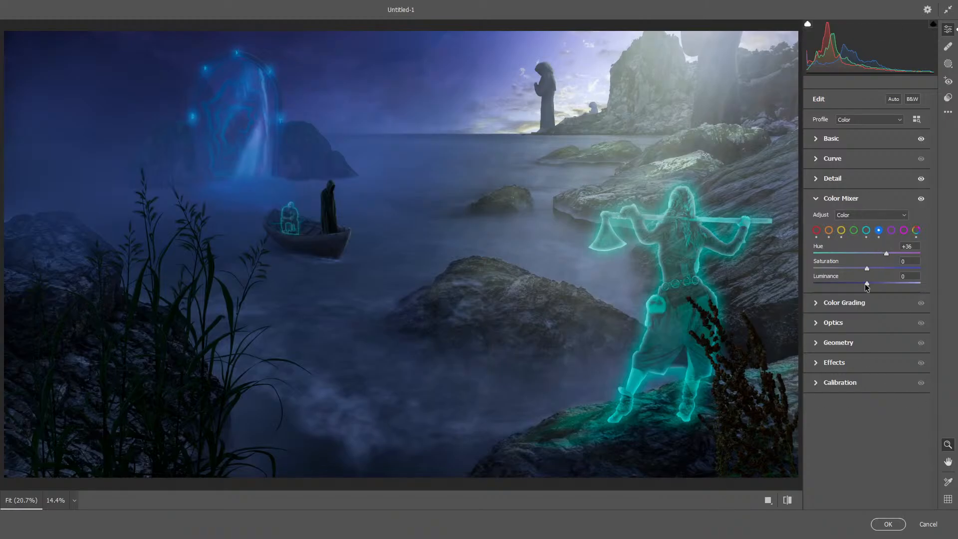
left_click_drag(867, 284, 854, 284)
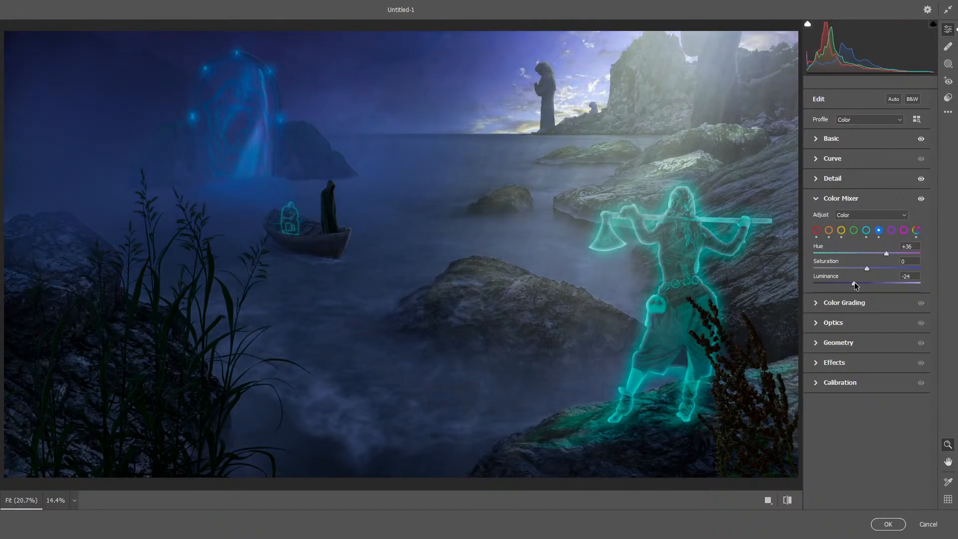
left_click_drag(885, 255, 870, 253)
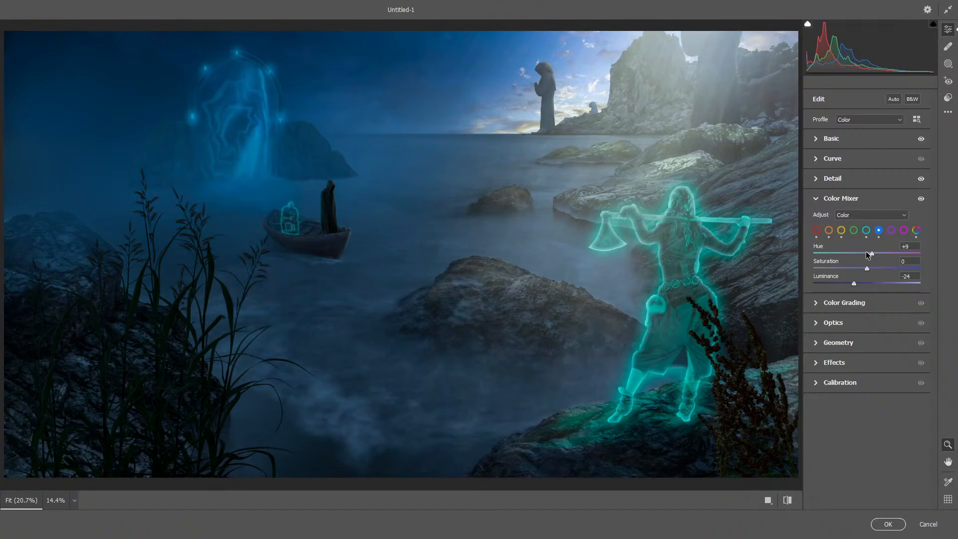
- Adjust the hue and luminance of the purples, and fine-tune the greens in the Color Mixer
left_click(892, 230)
mouse_move(868, 254)
left_mouse_down()
mouse_move(826, 251)
mouse_move(863, 253)
left_mouse_up()
left_click_drag(894, 283, 859, 283)
left_click(854, 231)
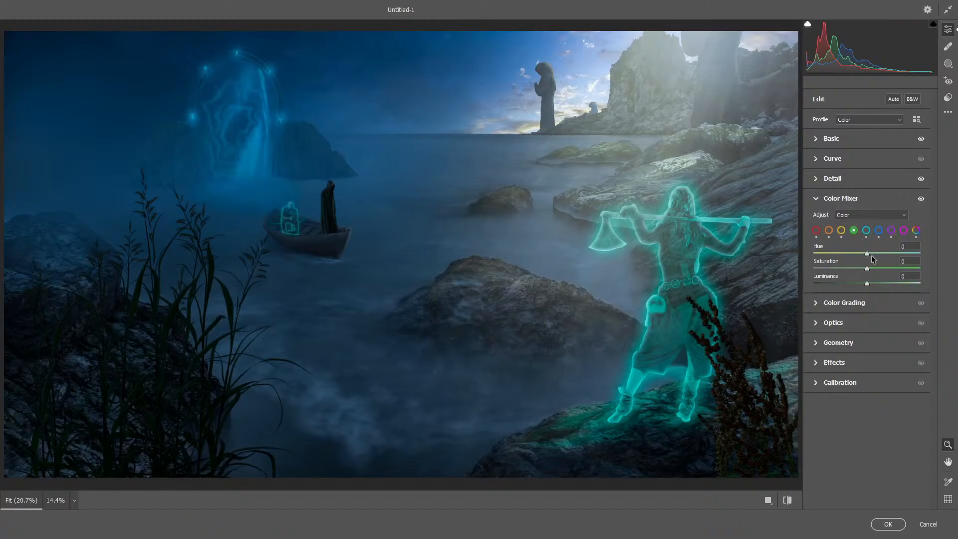
mouse_move(869, 254)
left_mouse_down()
mouse_move(893, 254)
mouse_move(857, 253)
mouse_move(895, 254)
mouse_move(860, 253)
mouse_move(896, 272)
mouse_move(862, 267)
left_mouse_up()
left_click(816, 199)
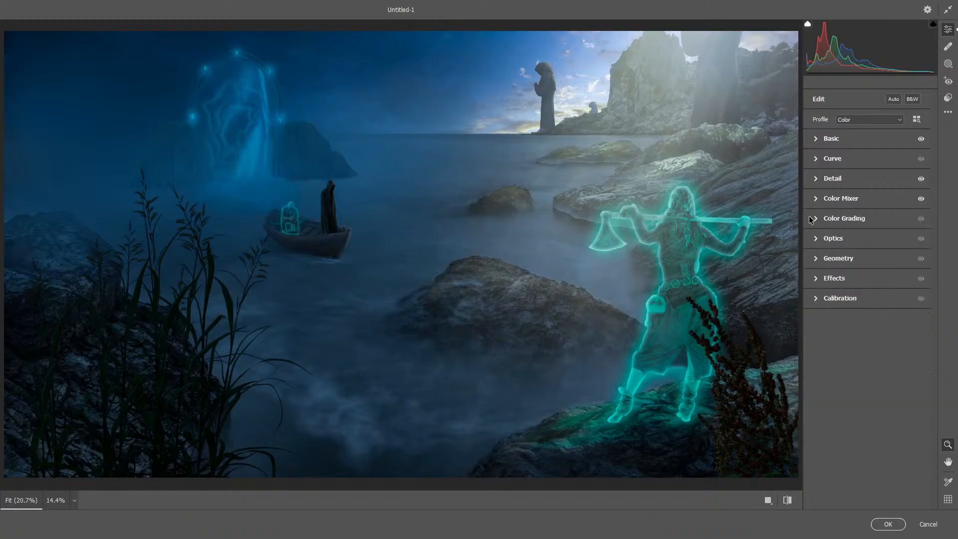
- Color grade the image by tinting the midtones slightly yellow, the shadows slightly blue and the highlights green
left_click(815, 218)
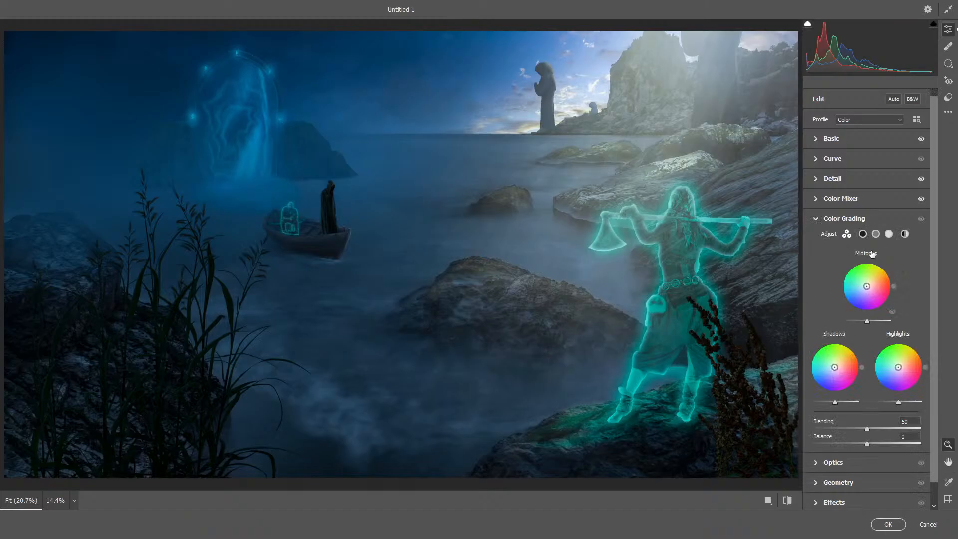
mouse_move(867, 288)
left_mouse_down()
mouse_move(876, 283)
mouse_move(868, 284)
left_mouse_up()
left_click_drag(835, 368, 833, 368)
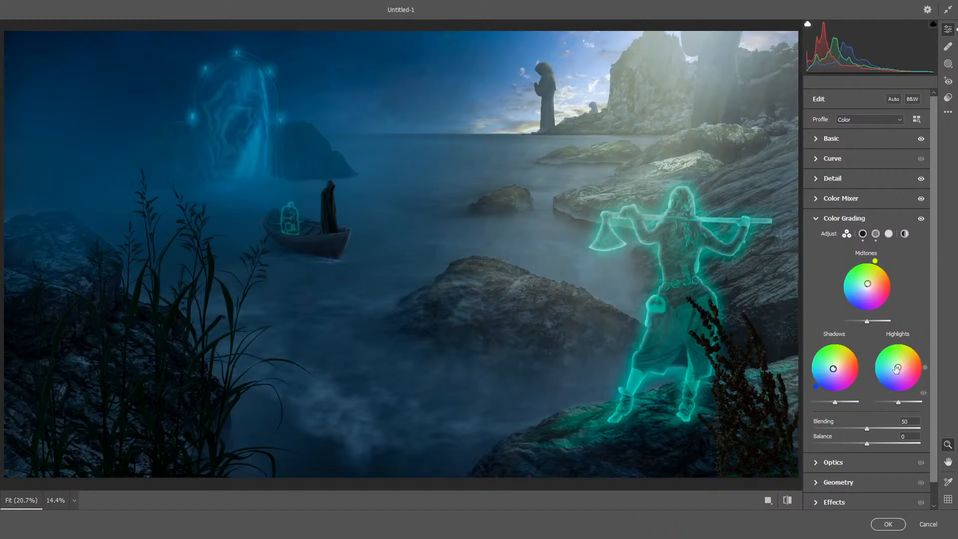
mouse_move(897, 369)
left_mouse_down()
mouse_move(905, 348)
mouse_move(897, 352)
left_mouse_up()
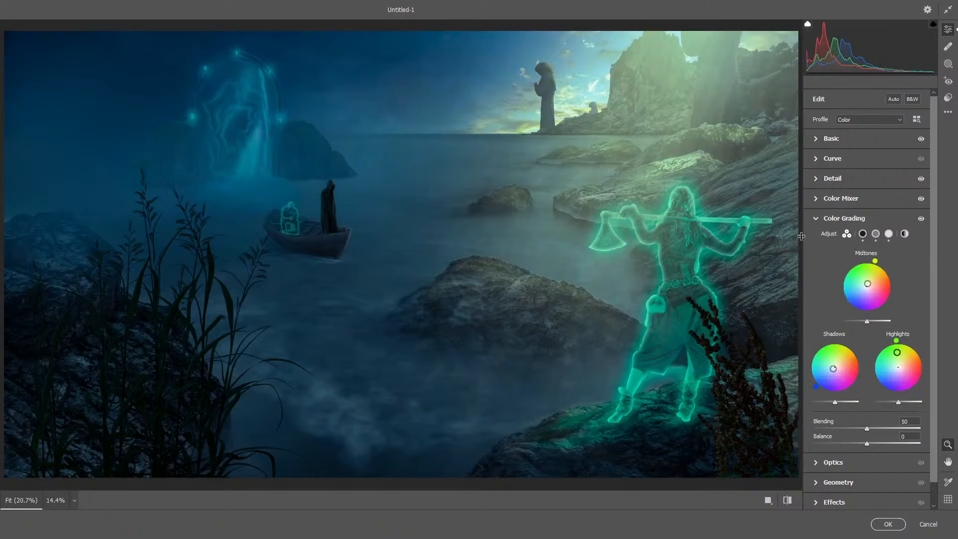
left_click(817, 218)
left_click(816, 218)
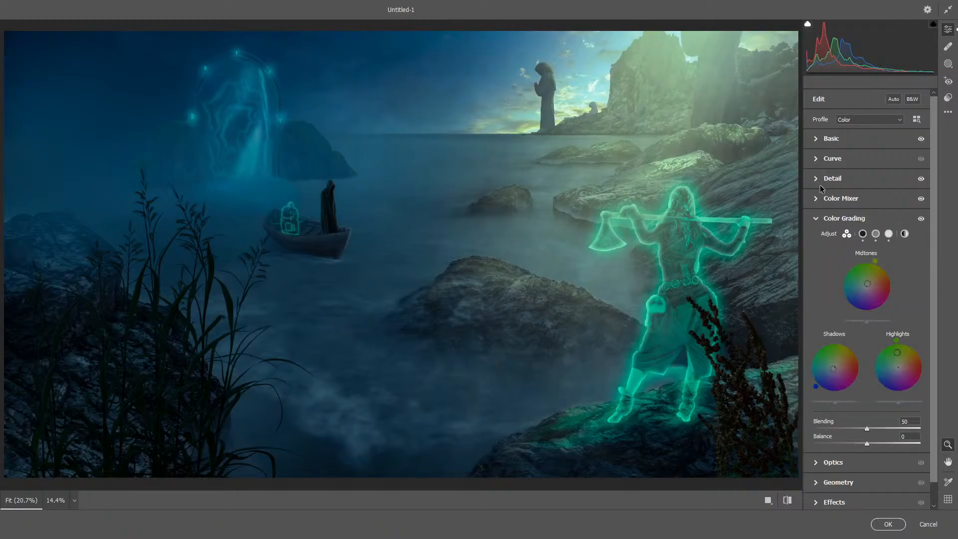
left_click(815, 218)
- Set exposure to -0.30, contrast to +21, shadows to +11, texture to +3, clarity to +26 and dehaze to -3 in the Basic adjustments
left_click(816, 138)
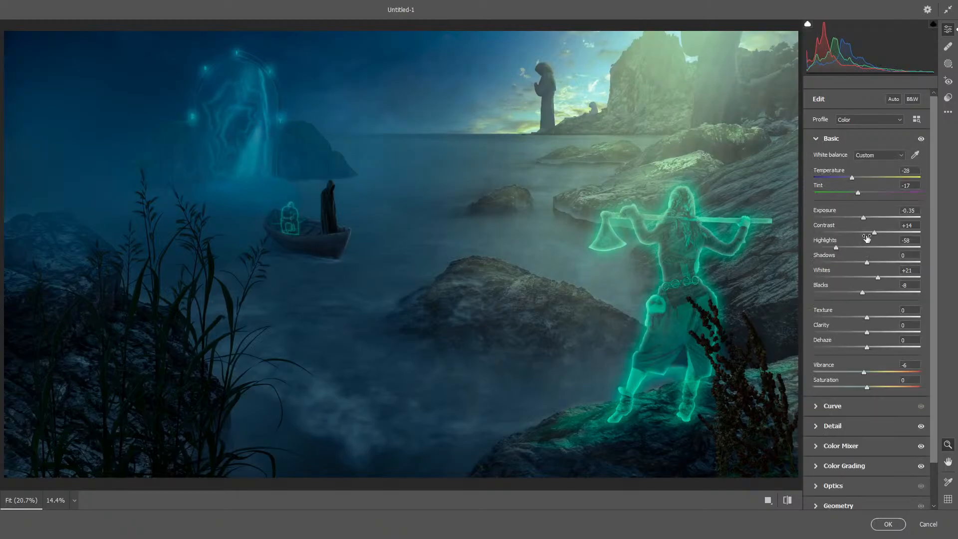
mouse_move(877, 233)
left_mouse_down()
mouse_move(891, 234)
mouse_move(870, 224)
left_mouse_up()
mouse_move(862, 218)
left_mouse_down()
mouse_move(872, 219)
mouse_move(863, 219)
left_mouse_up()
left_click_drag(870, 265, 830, 259)
mouse_move(867, 332)
left_mouse_down()
mouse_move(902, 340)
mouse_move(871, 325)
mouse_move(869, 349)
mouse_move(884, 351)
mouse_move(864, 346)
mouse_move(868, 319)
mouse_move(891, 324)
mouse_move(870, 319)
left_mouse_up()
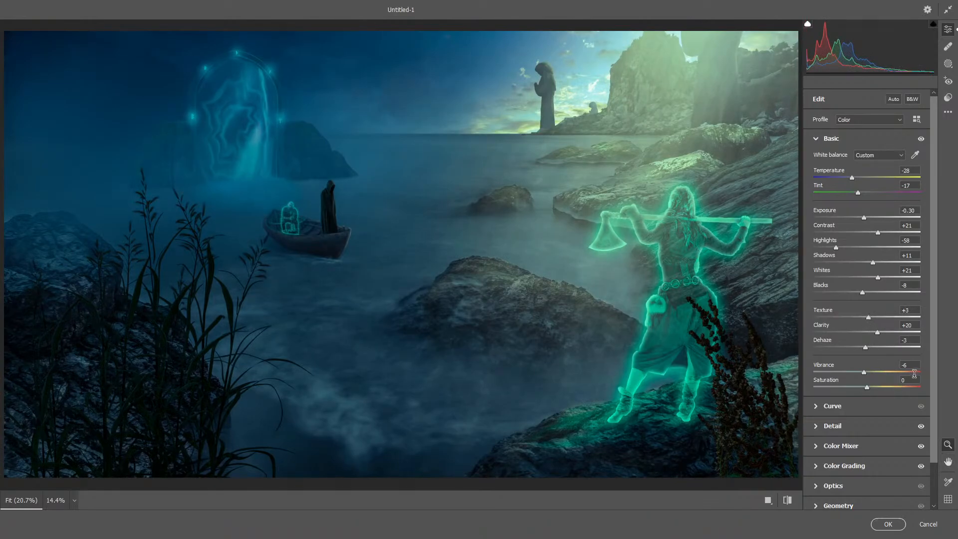
mouse_move(878, 332)
left_mouse_down()
mouse_move(869, 328)
mouse_move(878, 329)
left_mouse_up()
scroll(852, 439, "down", 2)
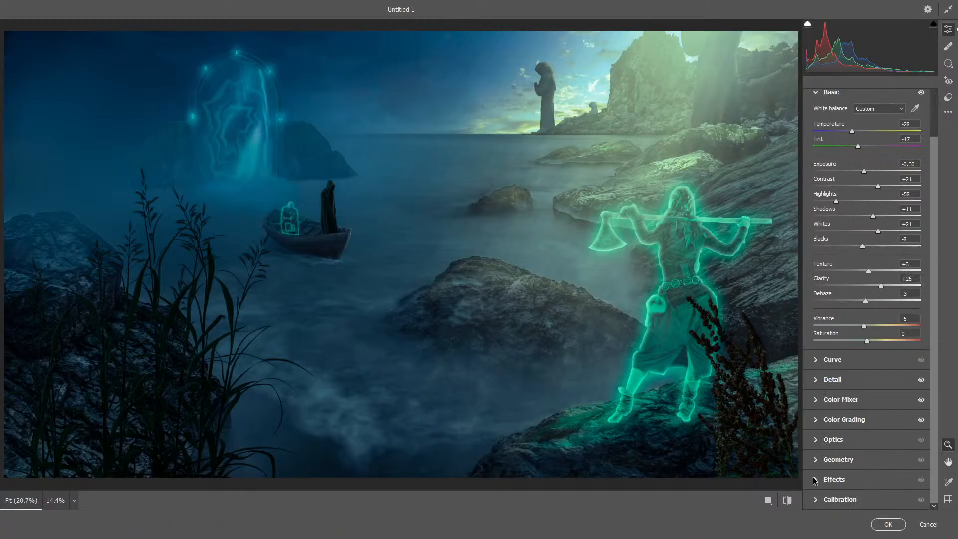
left_click(817, 480)
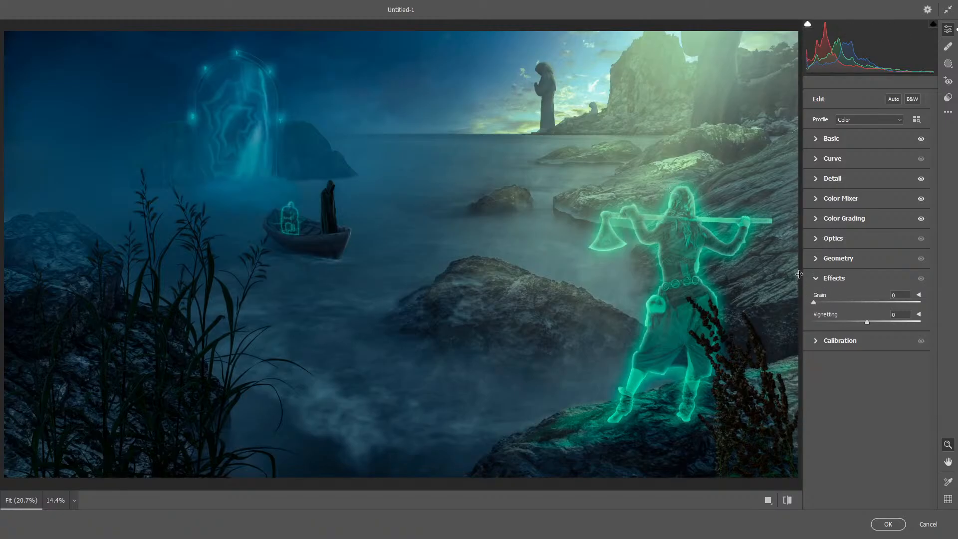
left_click(816, 279)
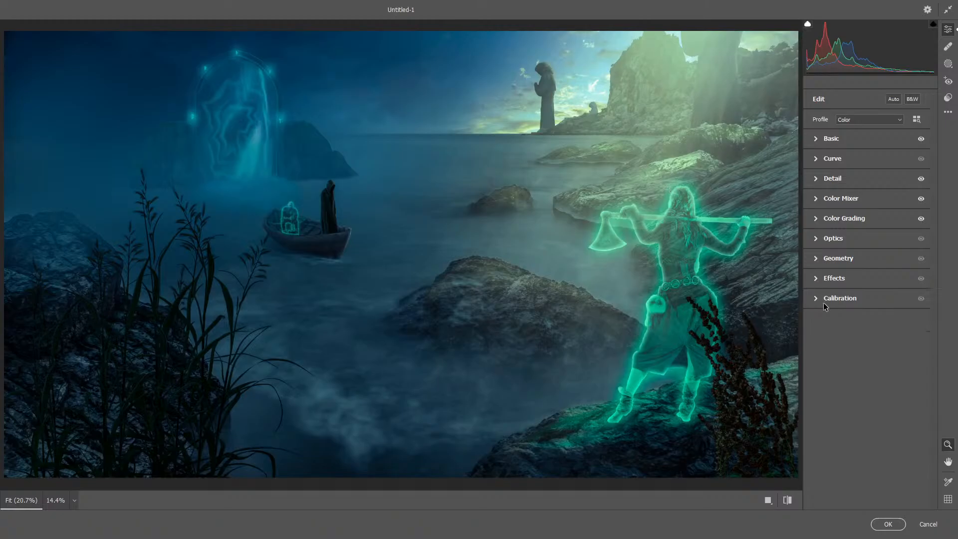
left_click(817, 299)
left_click(819, 299)
- Set the Optics distortion to -5 and keep the lens vignette at 0
left_click(814, 239)
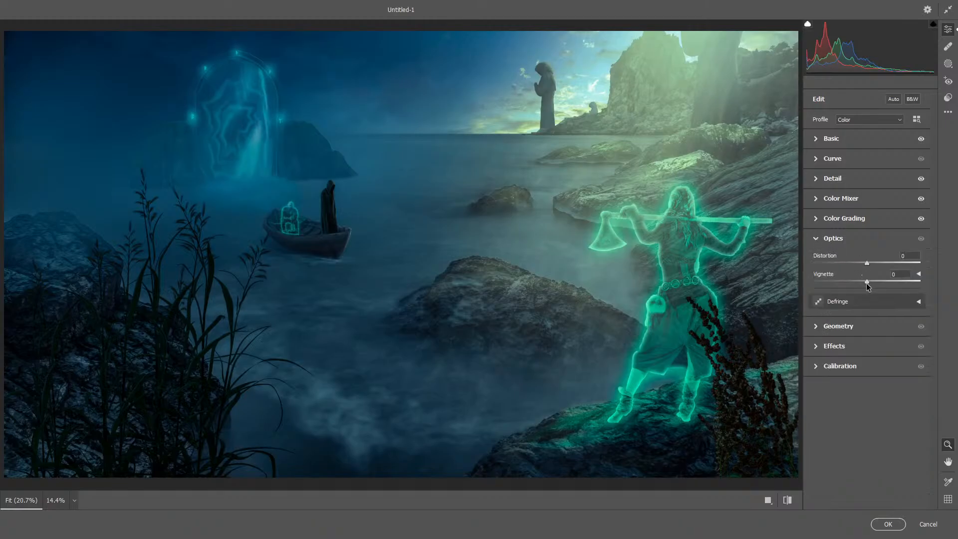
mouse_move(866, 284)
left_mouse_down()
mouse_move(827, 272)
mouse_move(865, 274)
mouse_move(867, 287)
left_mouse_up()
mouse_move(873, 265)
left_mouse_down()
mouse_move(858, 261)
mouse_move(866, 266)
left_mouse_up()
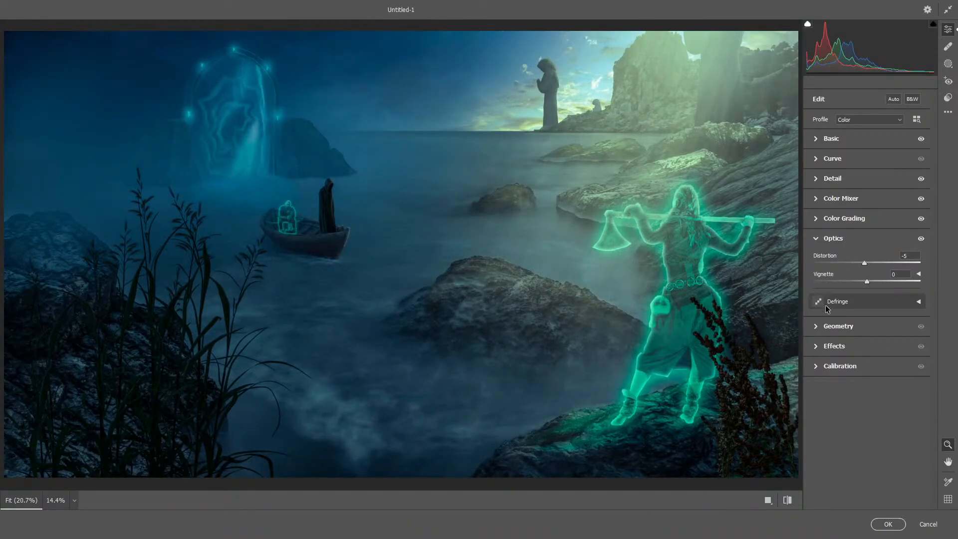
- Try the purple fringe removal in the Defringe controls
left_click(907, 305)
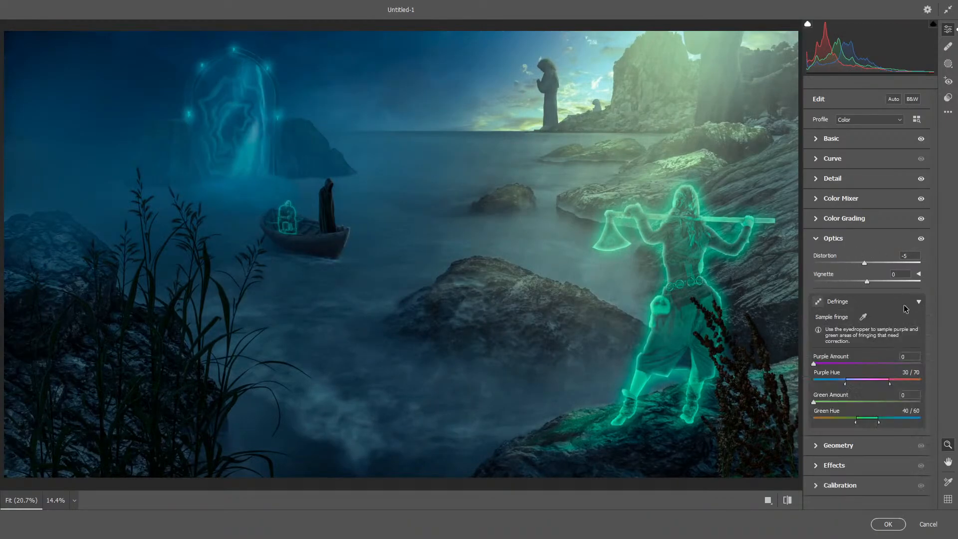
mouse_move(814, 364)
left_mouse_down()
mouse_move(837, 362)
mouse_move(809, 354)
left_mouse_up()
left_click(918, 302)
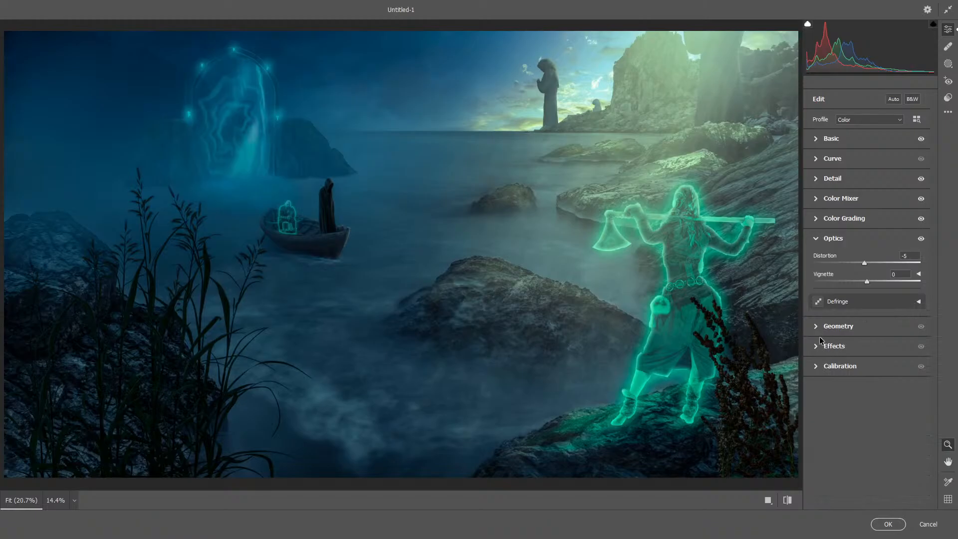
- Adjust the noise reduction in the Detail adjustments and apply the Camera Raw grade to the merged layer
left_click(813, 181)
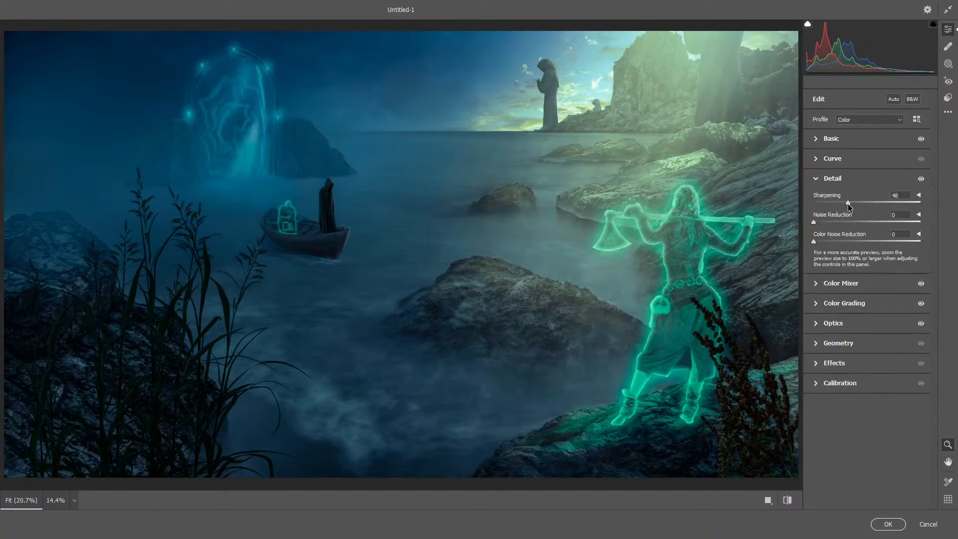
left_click_drag(818, 221, 847, 222)
left_click_drag(839, 221, 823, 241)
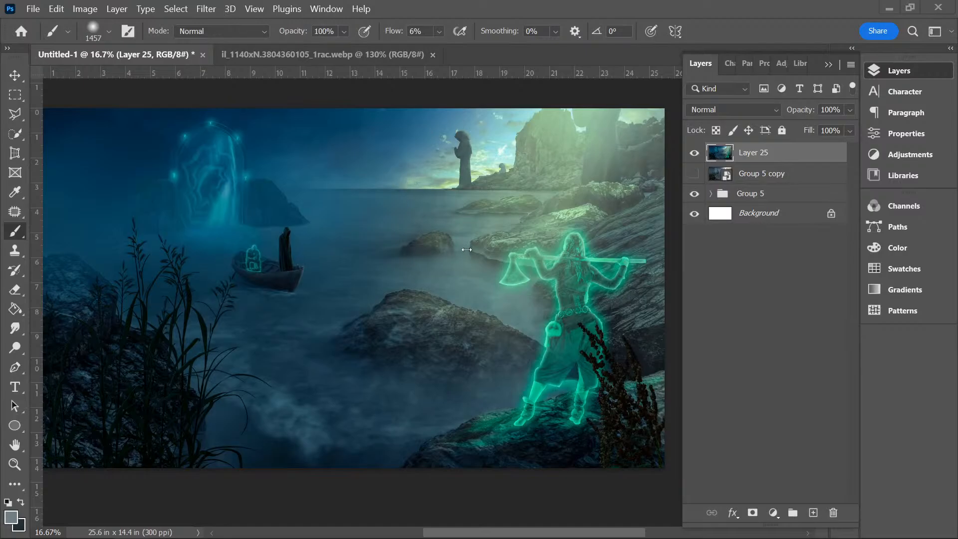
scroll(545, 298, "up", 1)
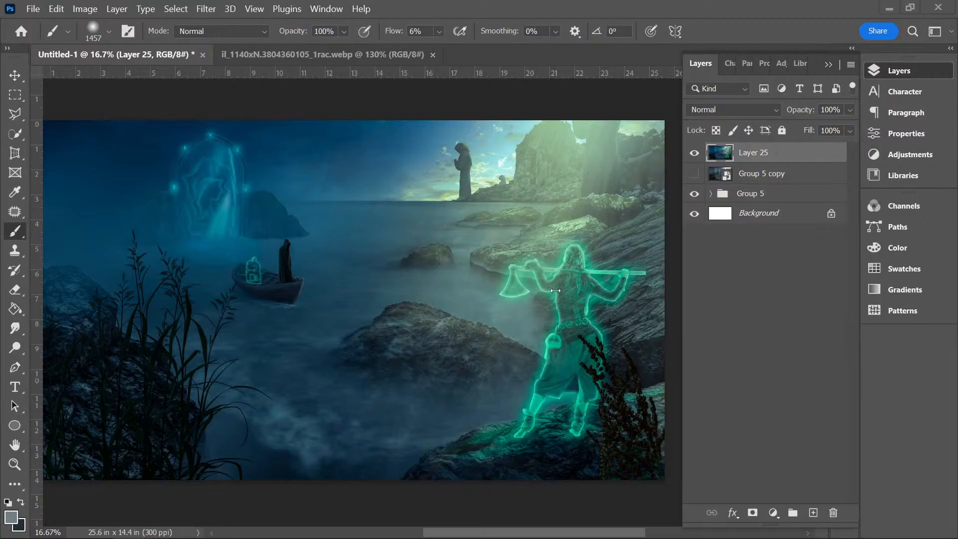
scroll(559, 304, "down", 1)
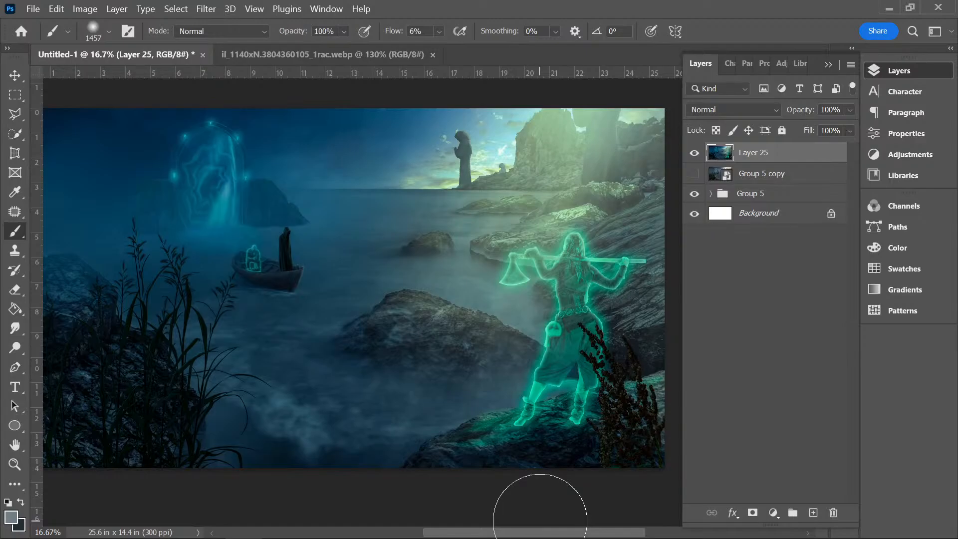
scroll(494, 474, "up", 1)
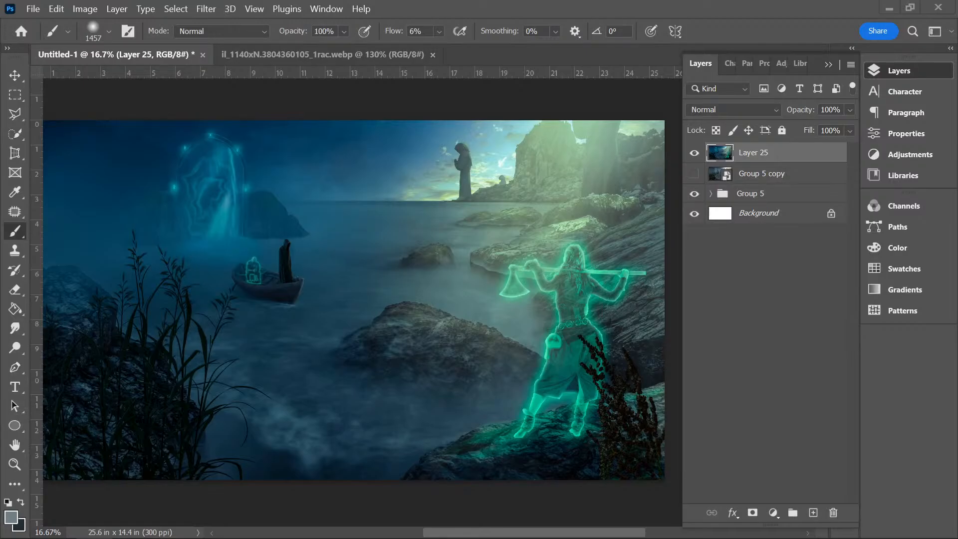
- Collapse the layer list and bring the whole graded seascape into view to examine the finished composite
left_click(829, 64)
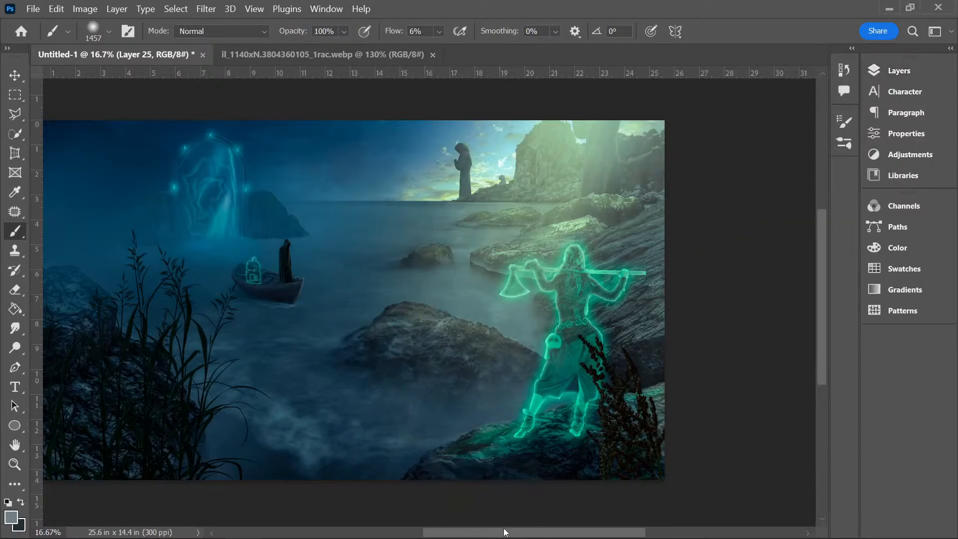
left_click_drag(505, 532, 475, 528)
scroll(483, 431, "up", 2)
scroll(483, 431, "down", 1)
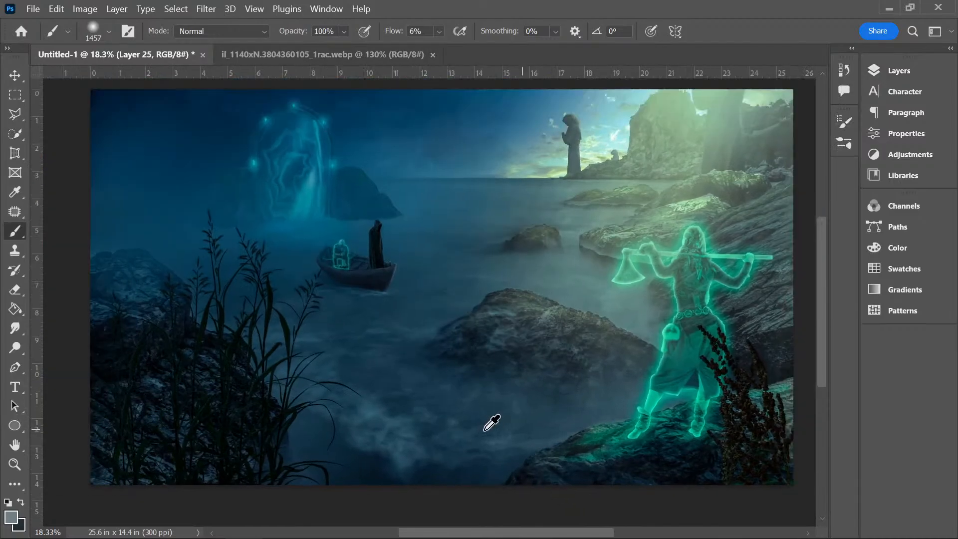